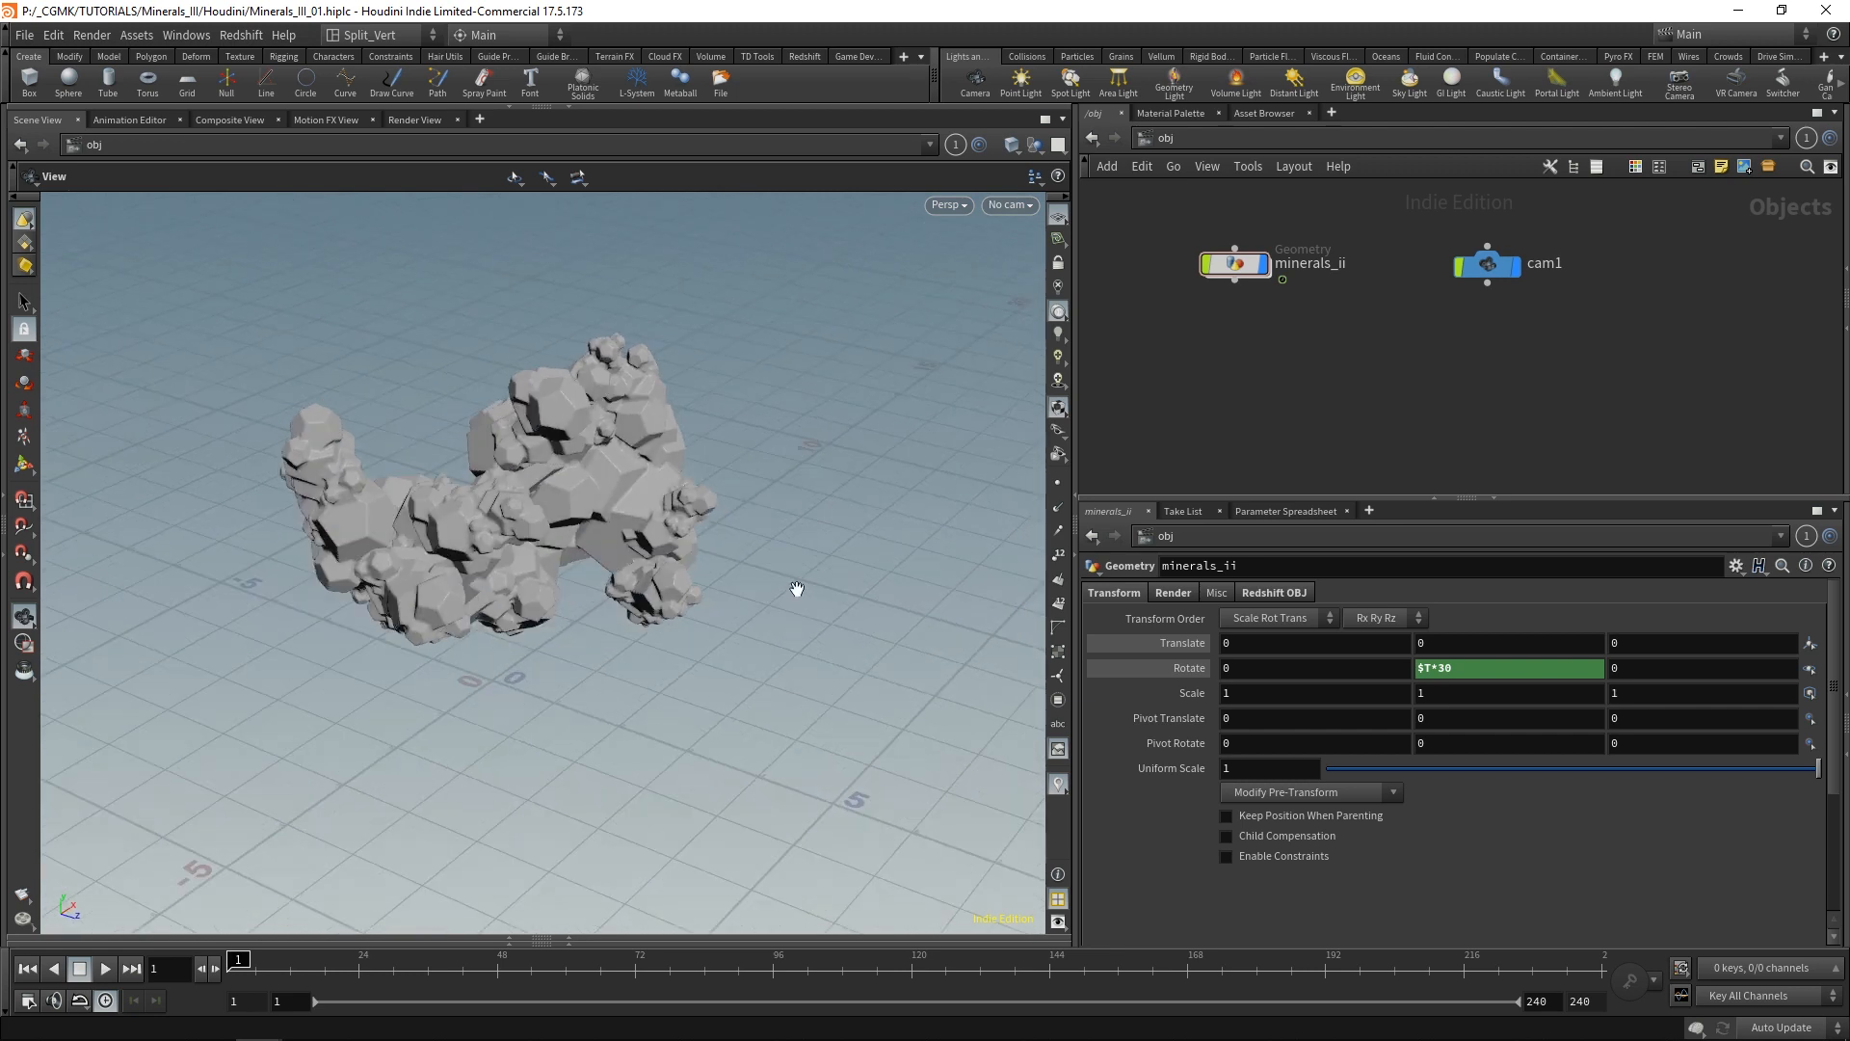
View the mineral geometry through cam1, and inspect it from other angles in the perspective view.
right_drag(797, 588, 663, 648)
middle_drag(665, 644, 614, 641)
click(1487, 266)
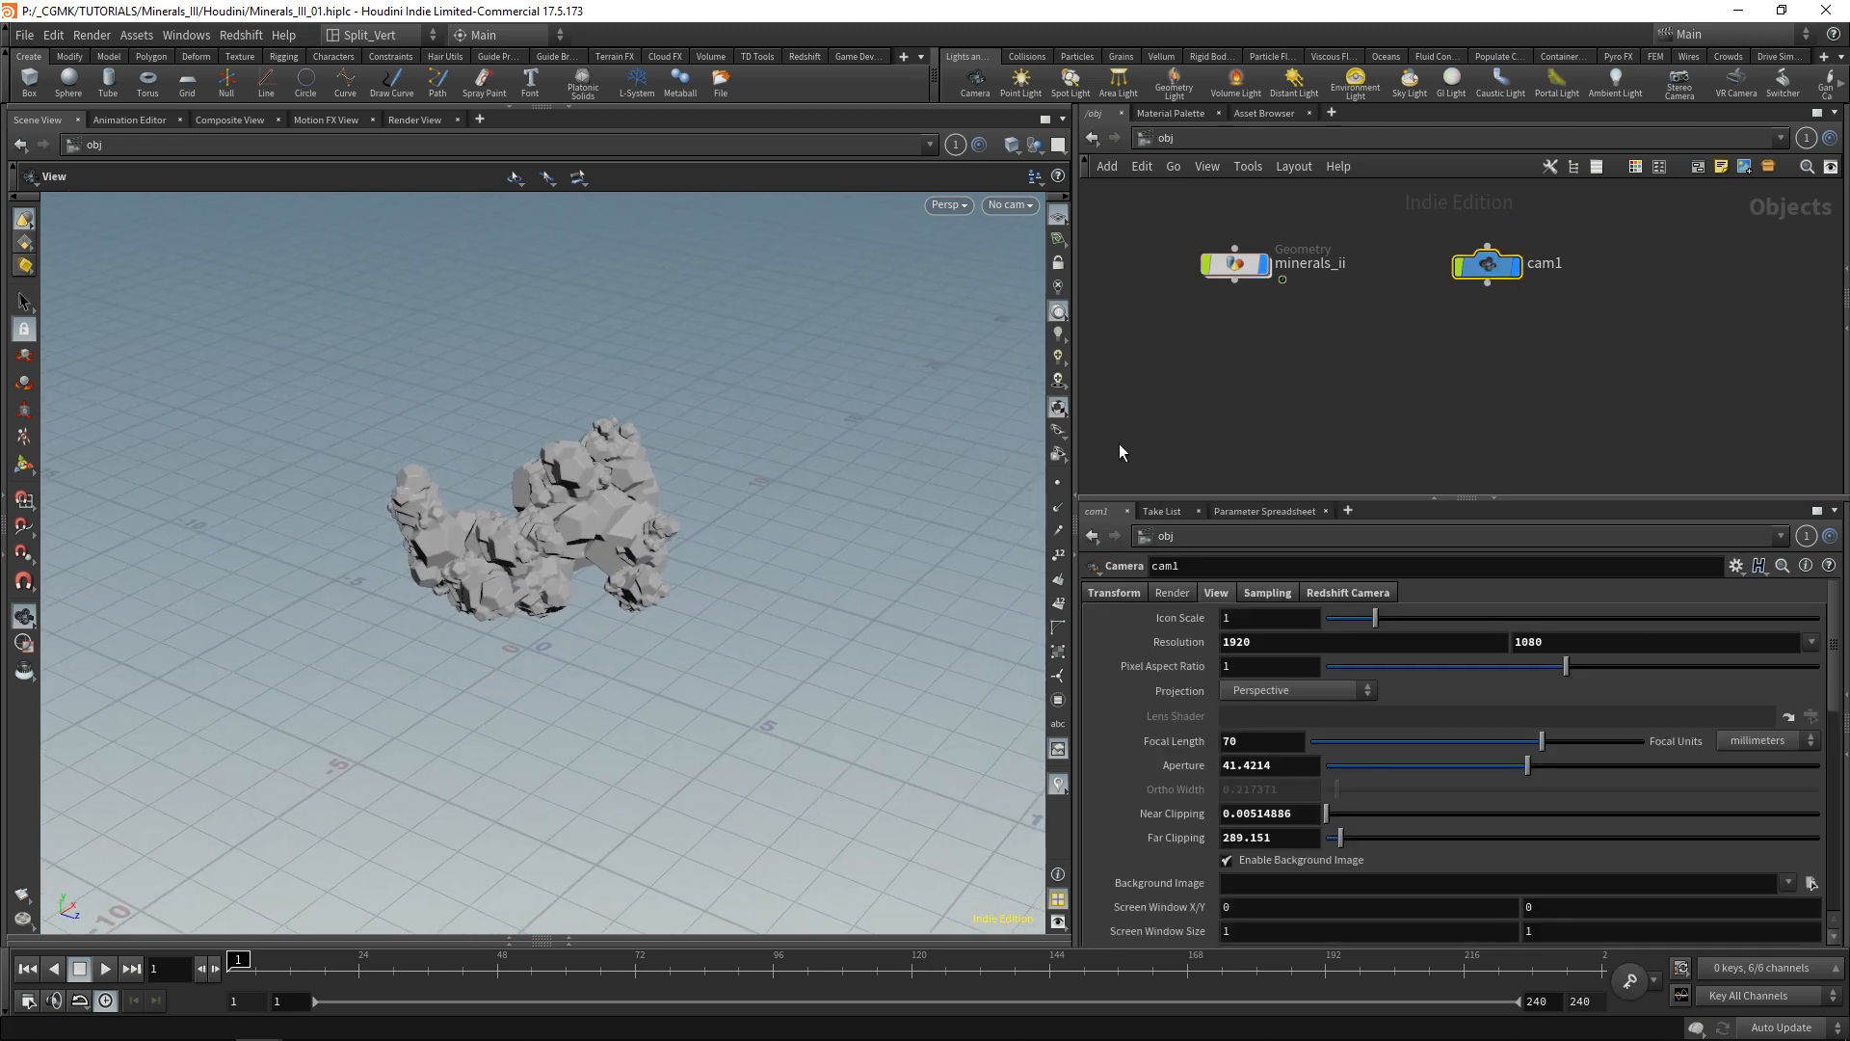
click(1009, 205)
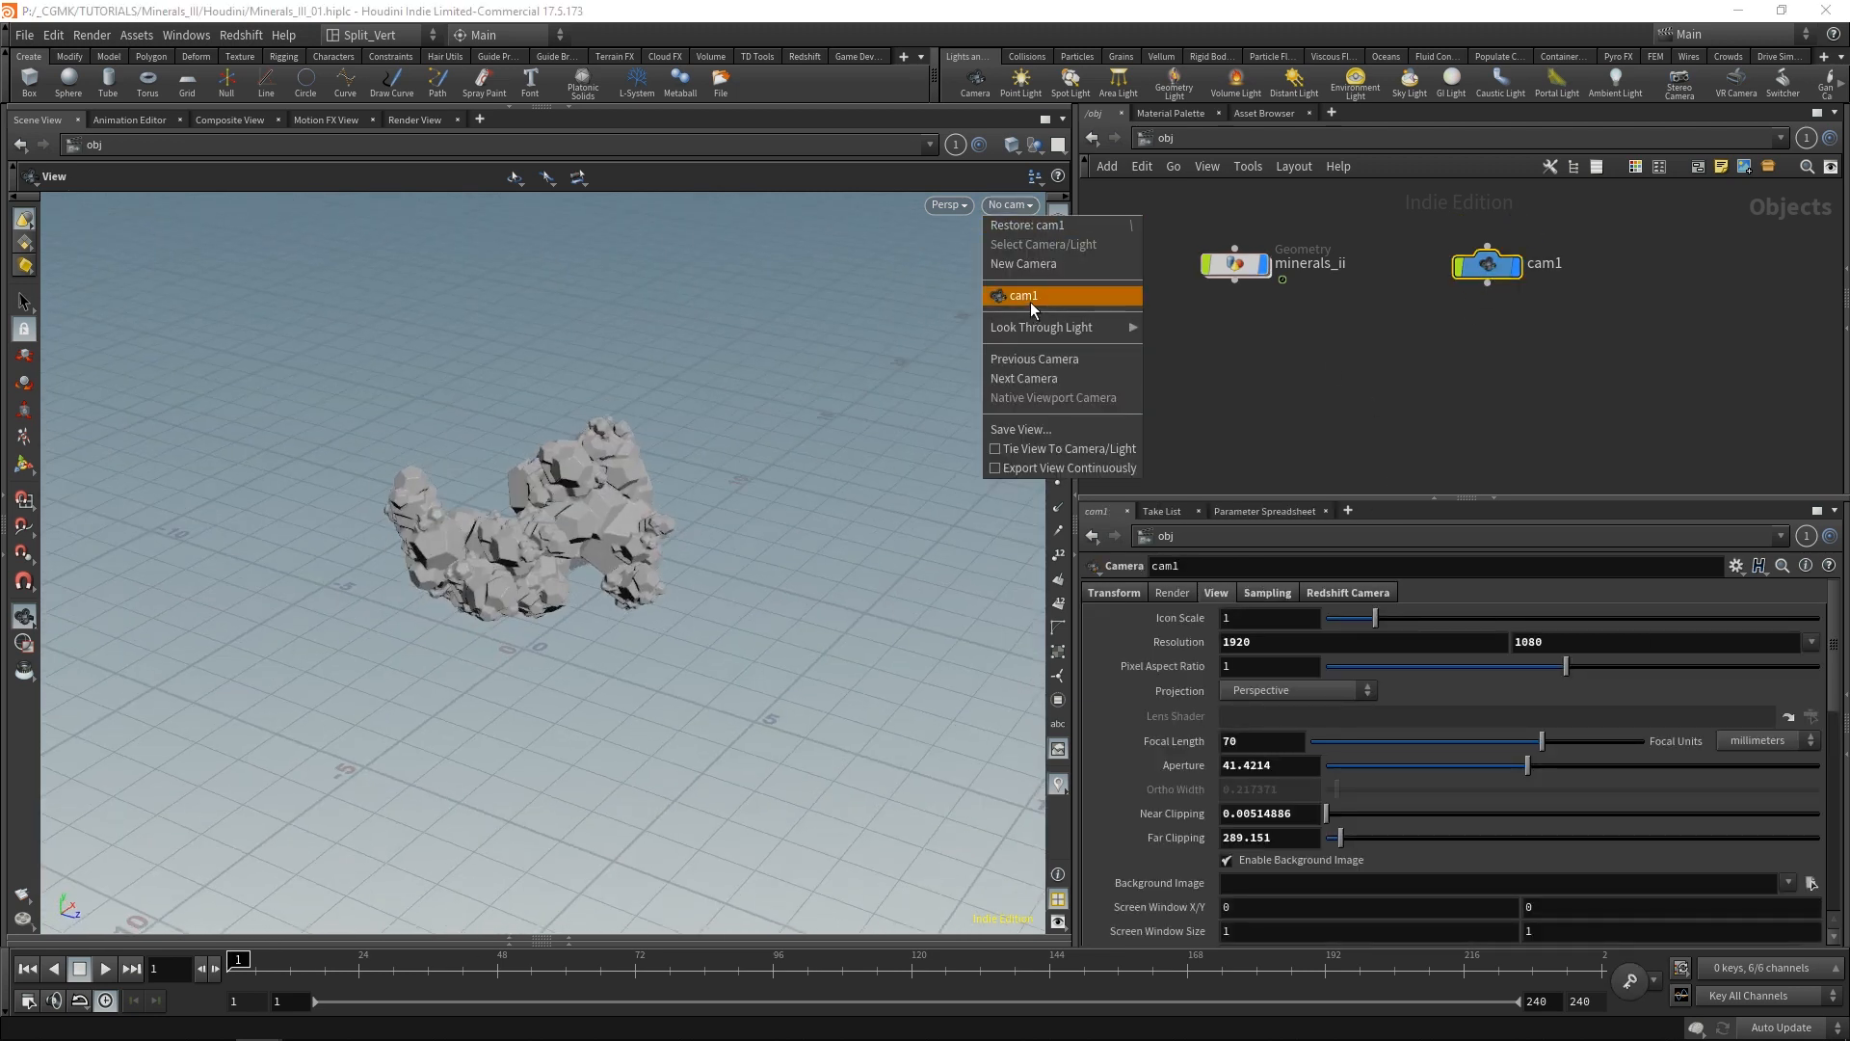
click(1037, 298)
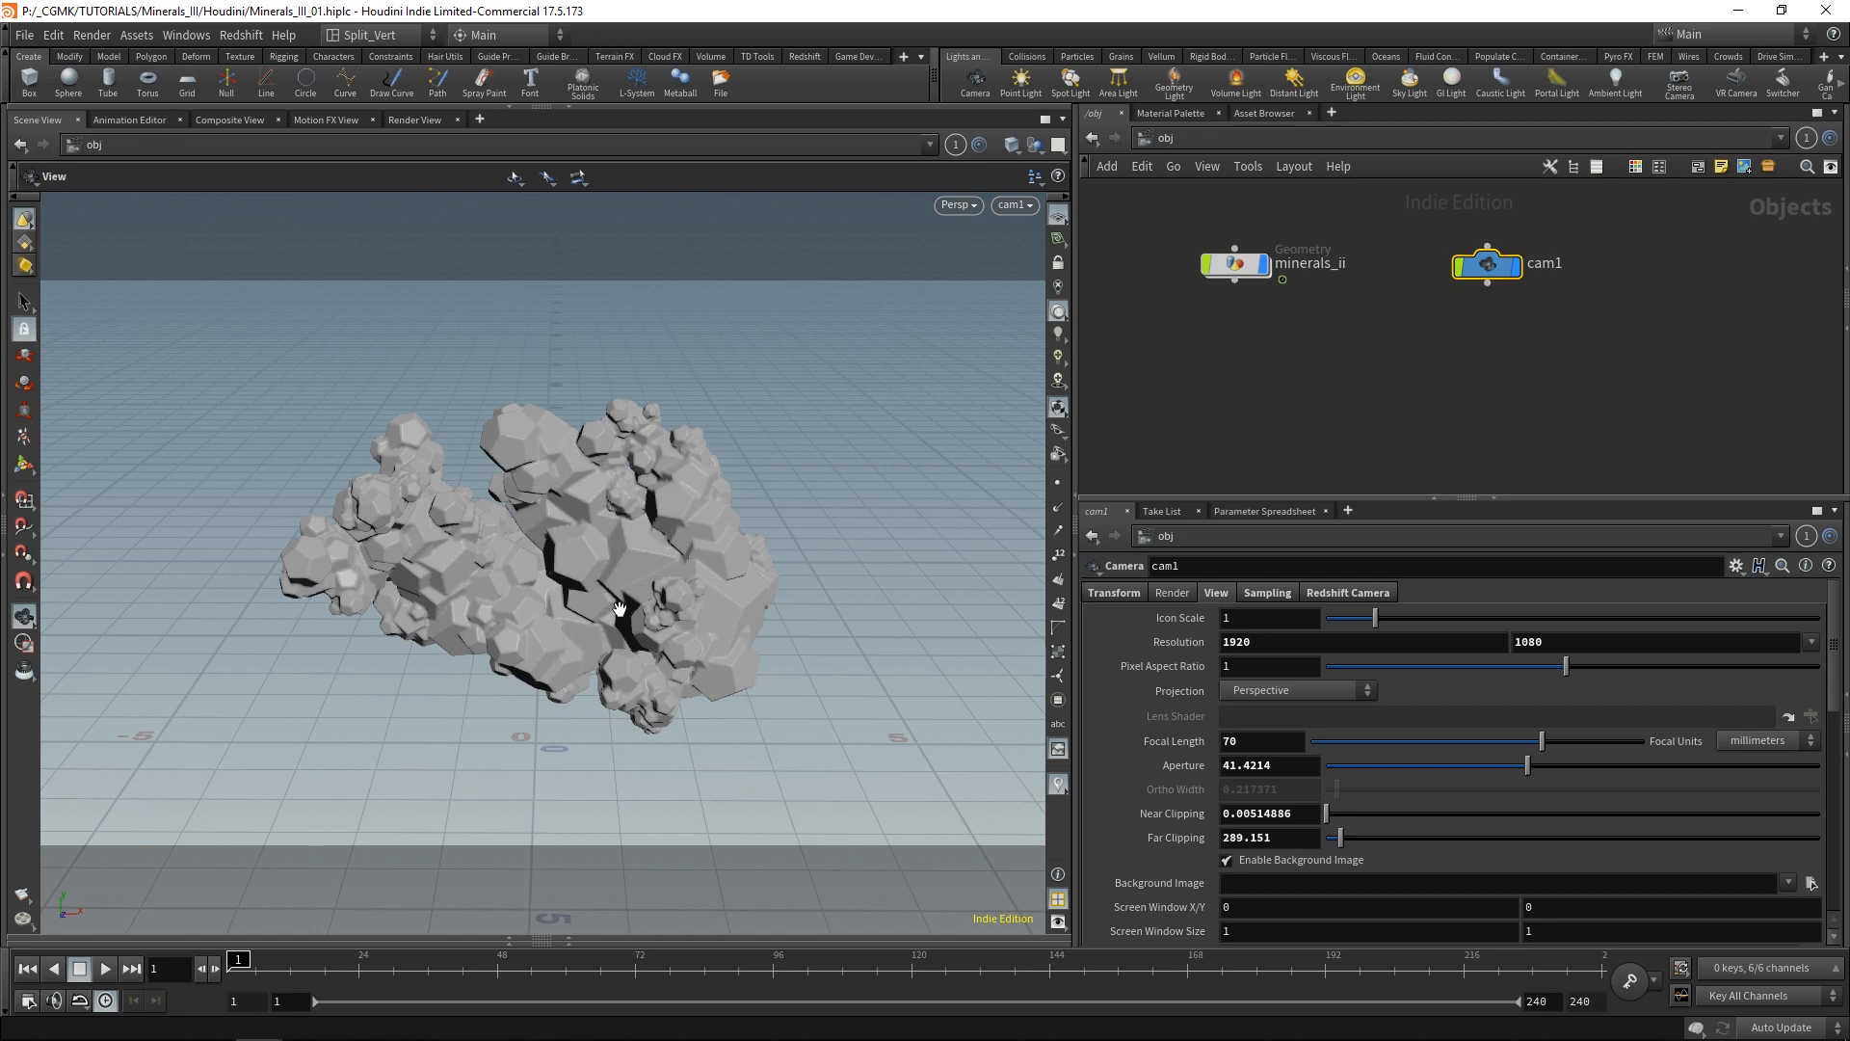
drag(535, 652, 617, 501)
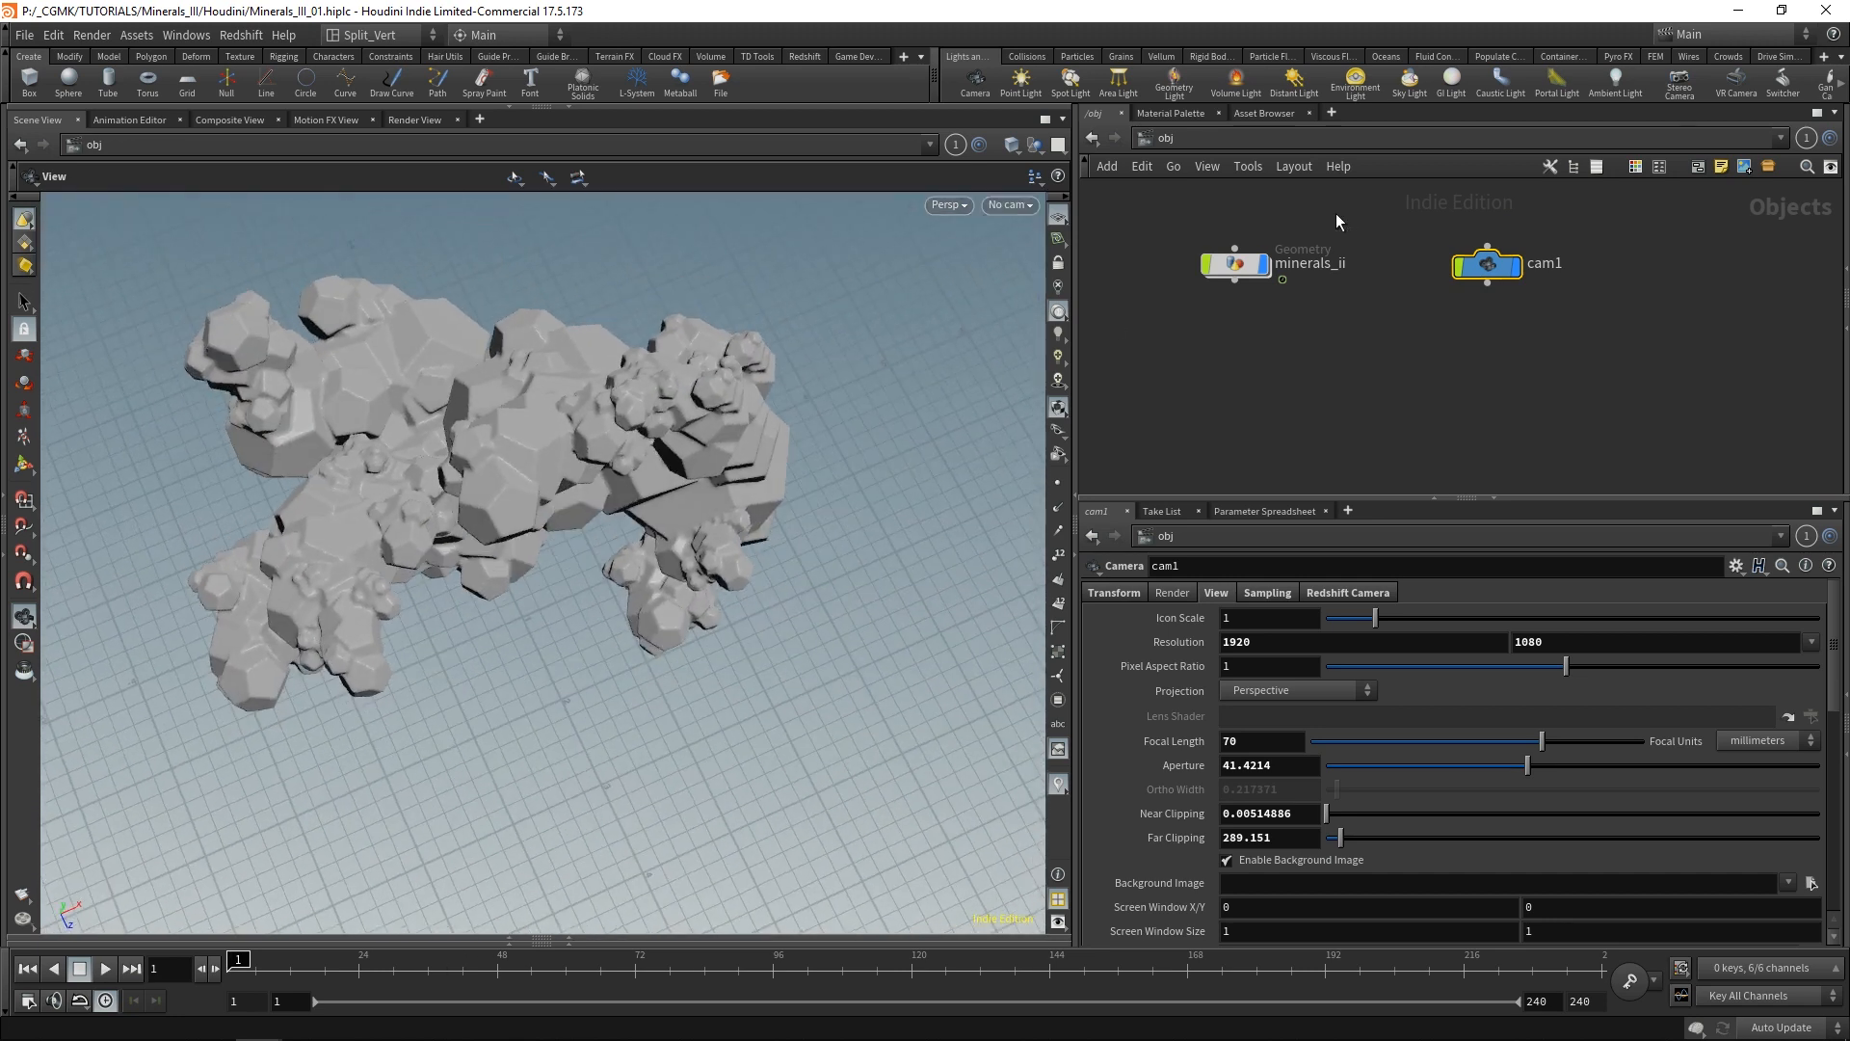
Inspect the geometry information of the lifting transform node inside minerals_ii, and return to the object level.
double_click(1237, 263)
click(1263, 306)
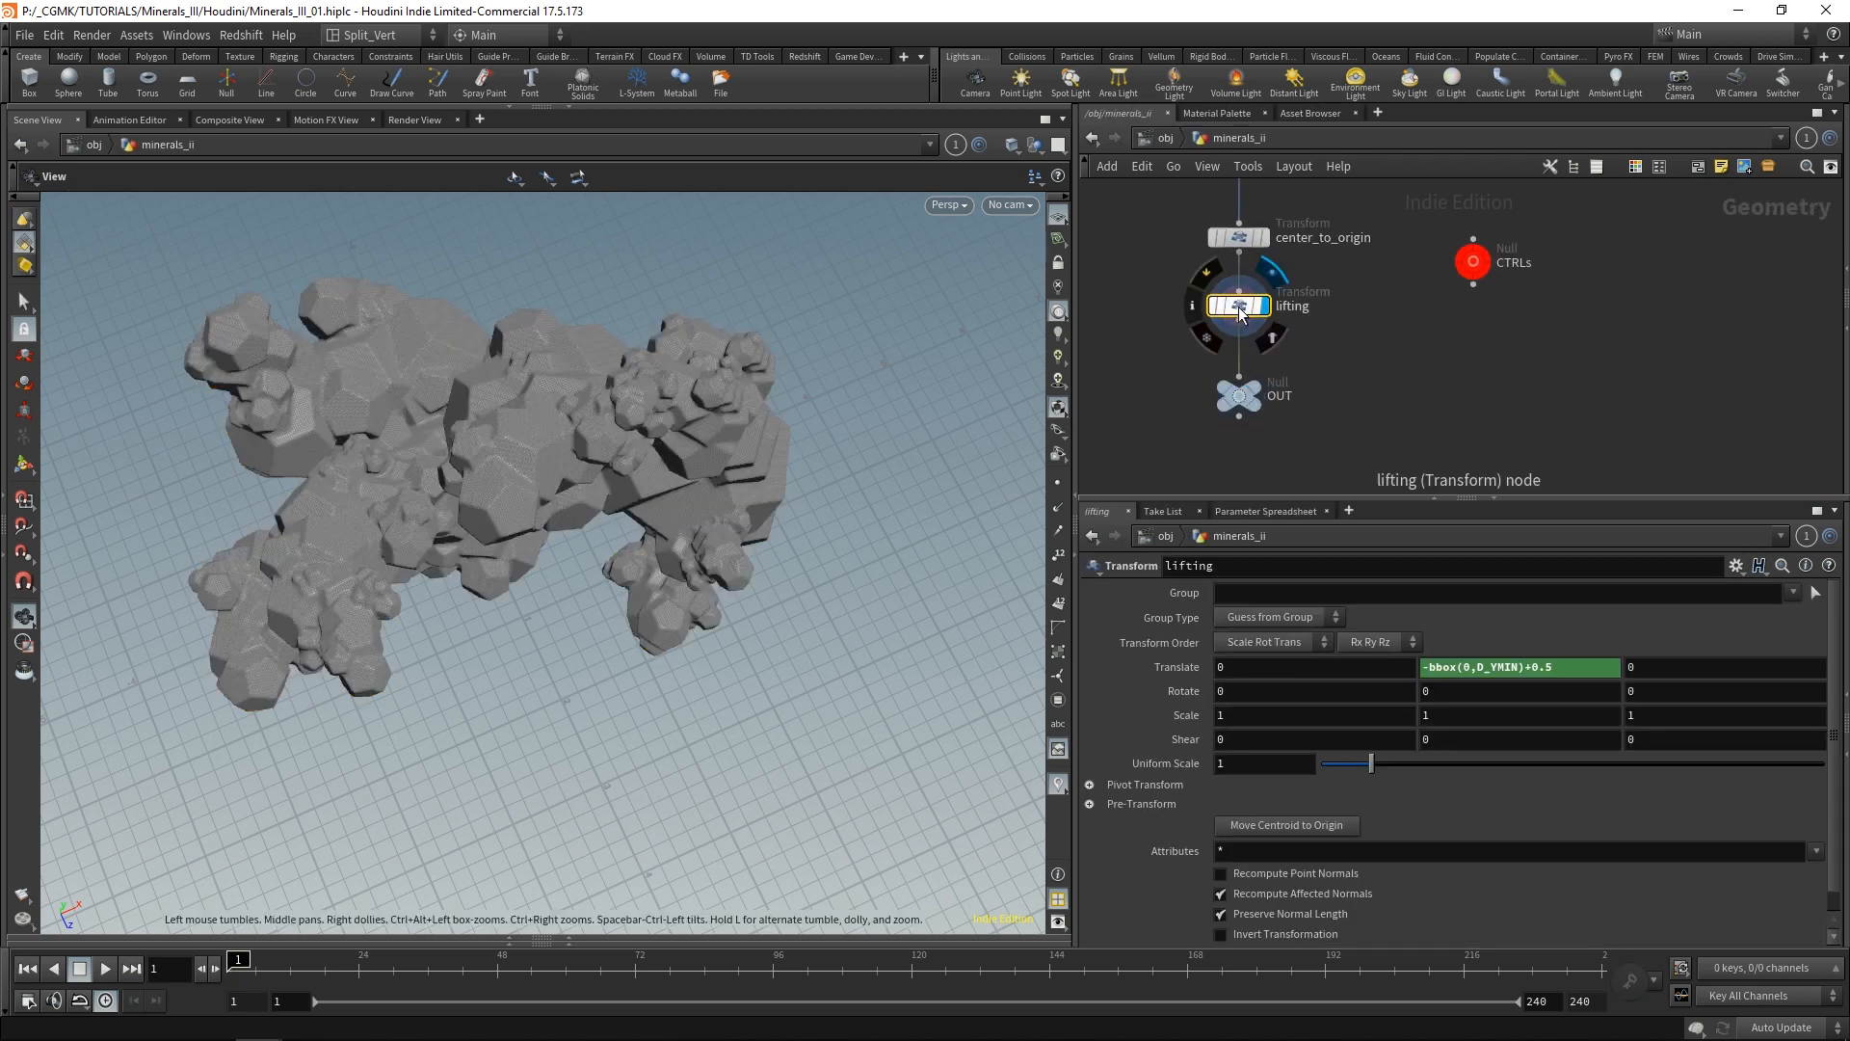
middle_click(1242, 314)
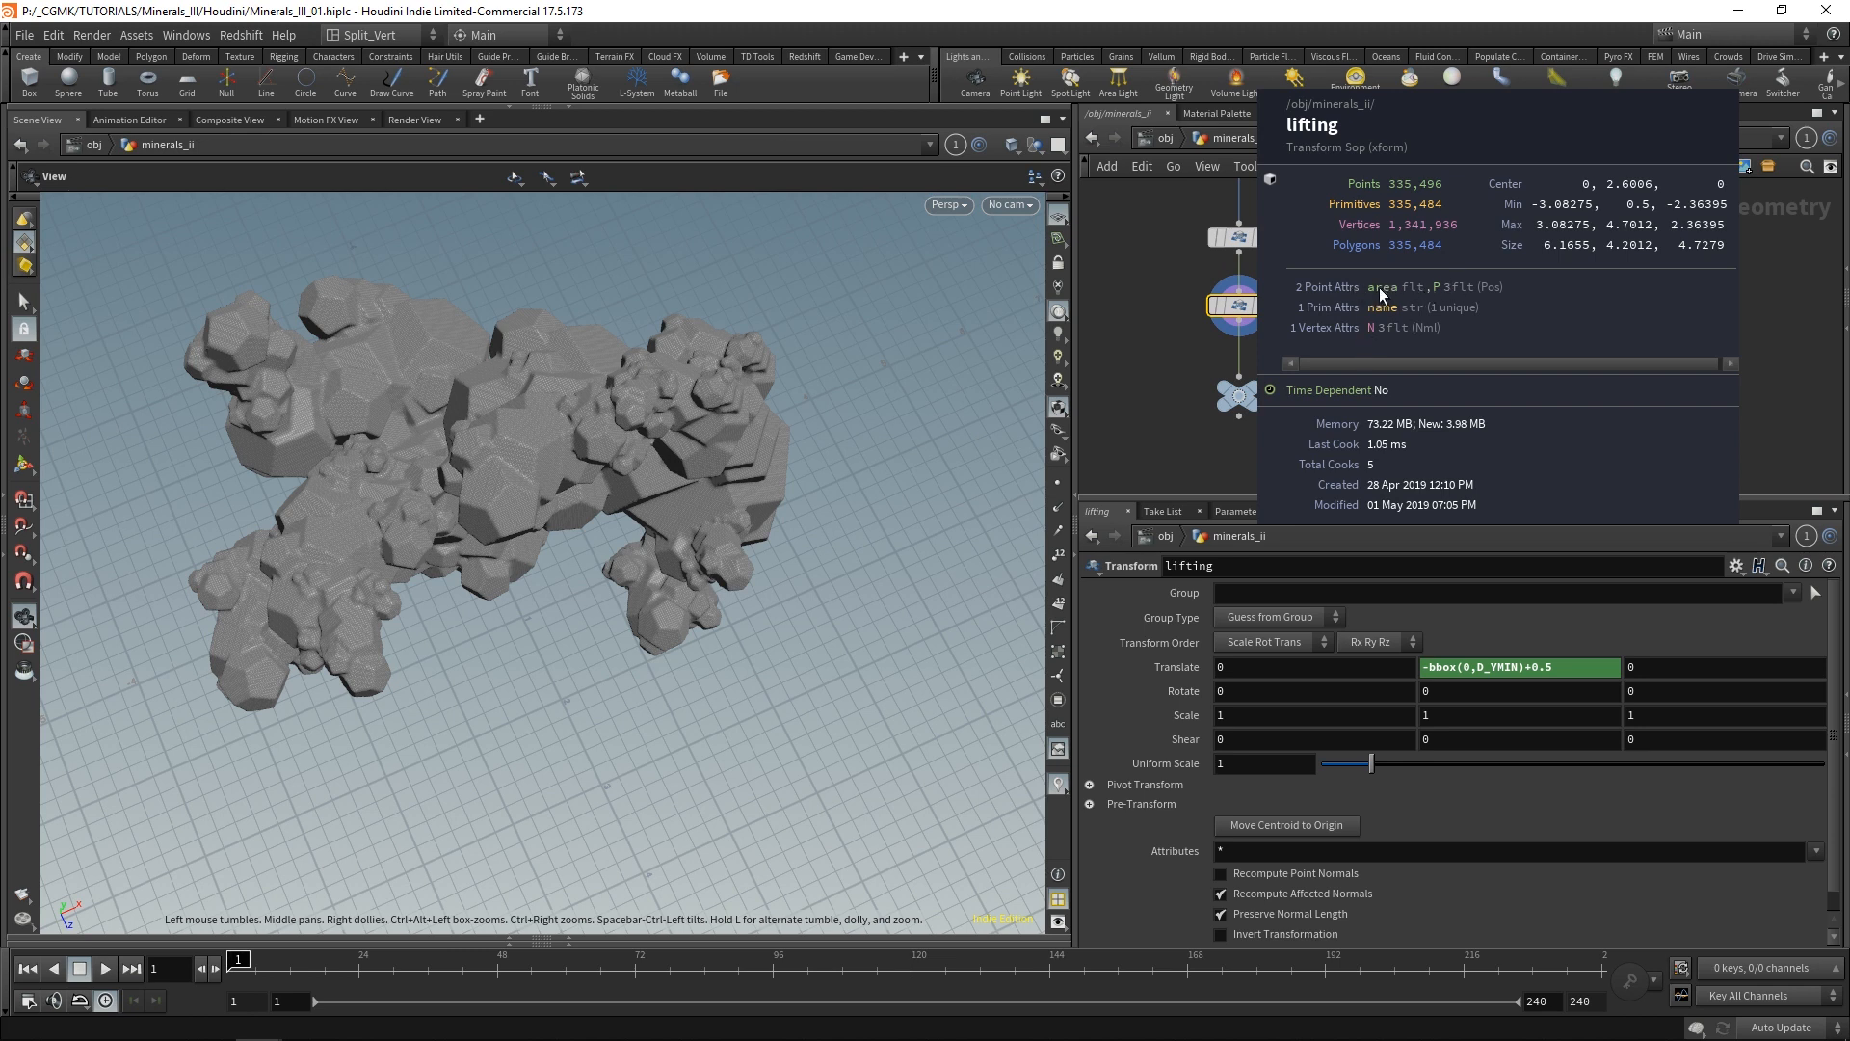
click(1168, 284)
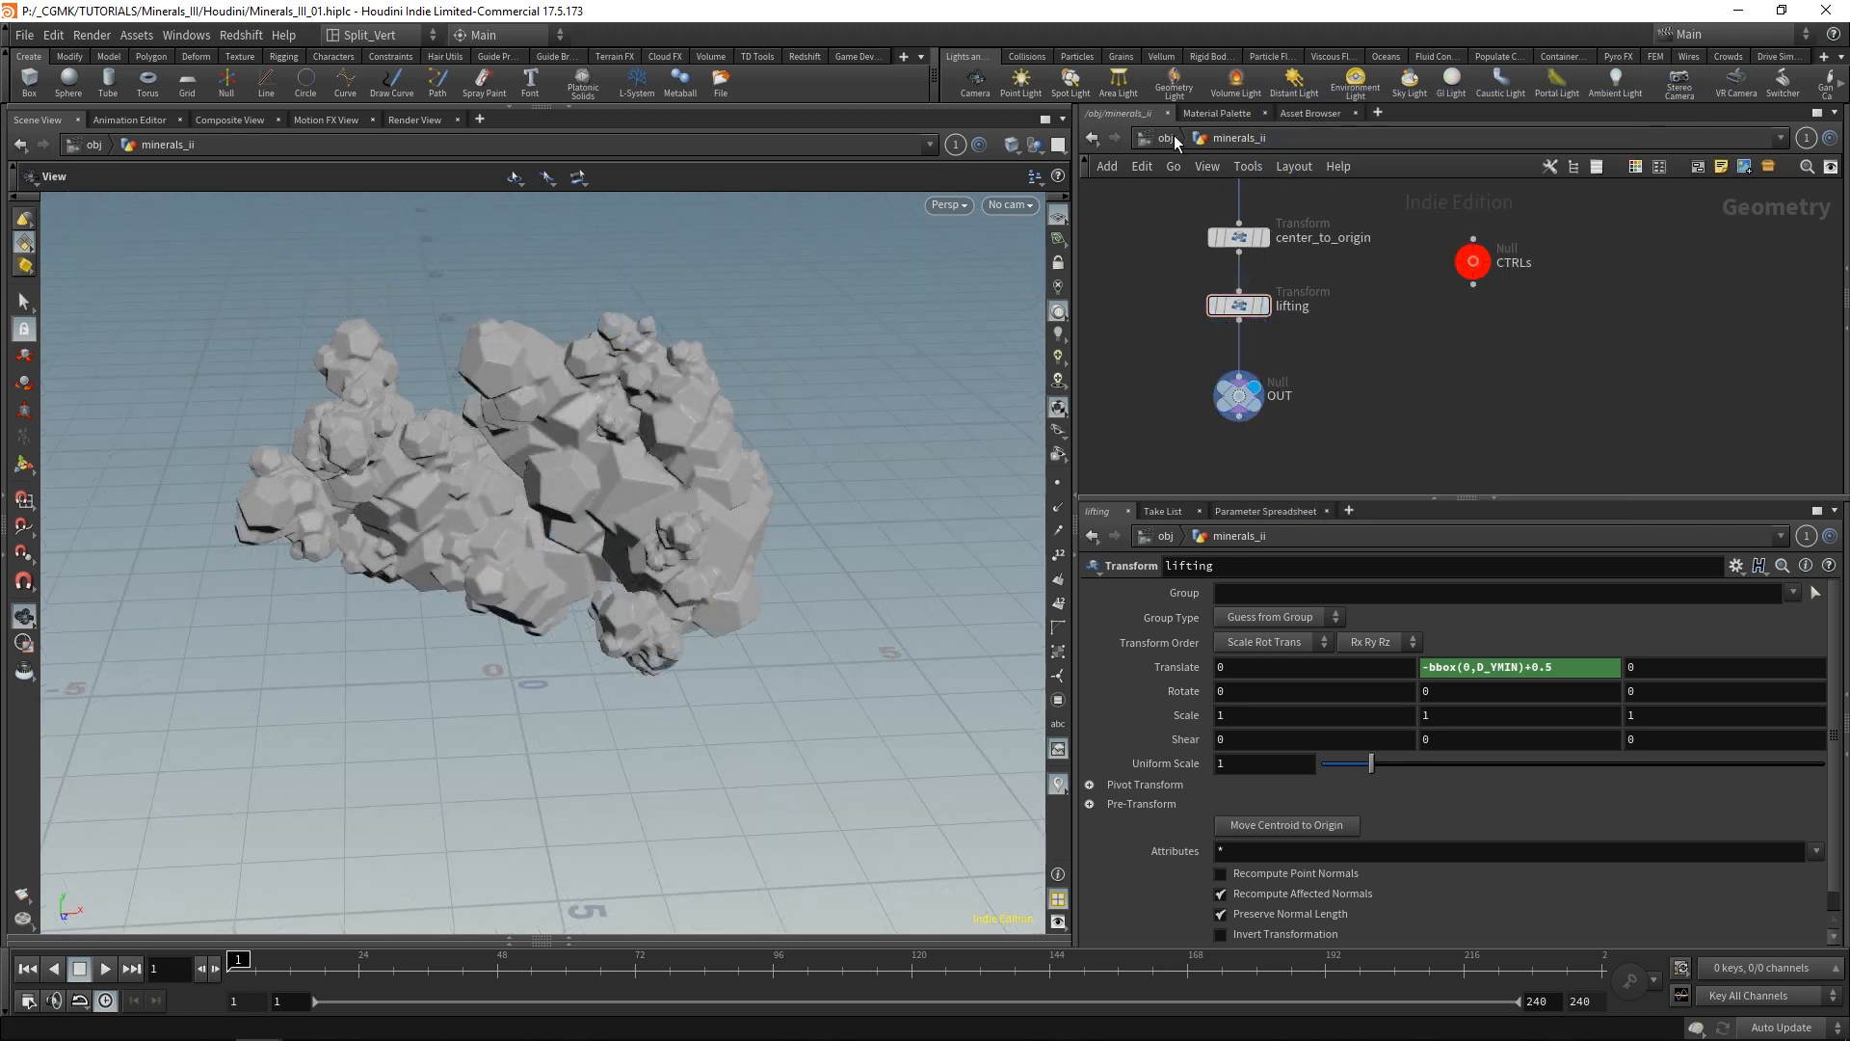
key(u)
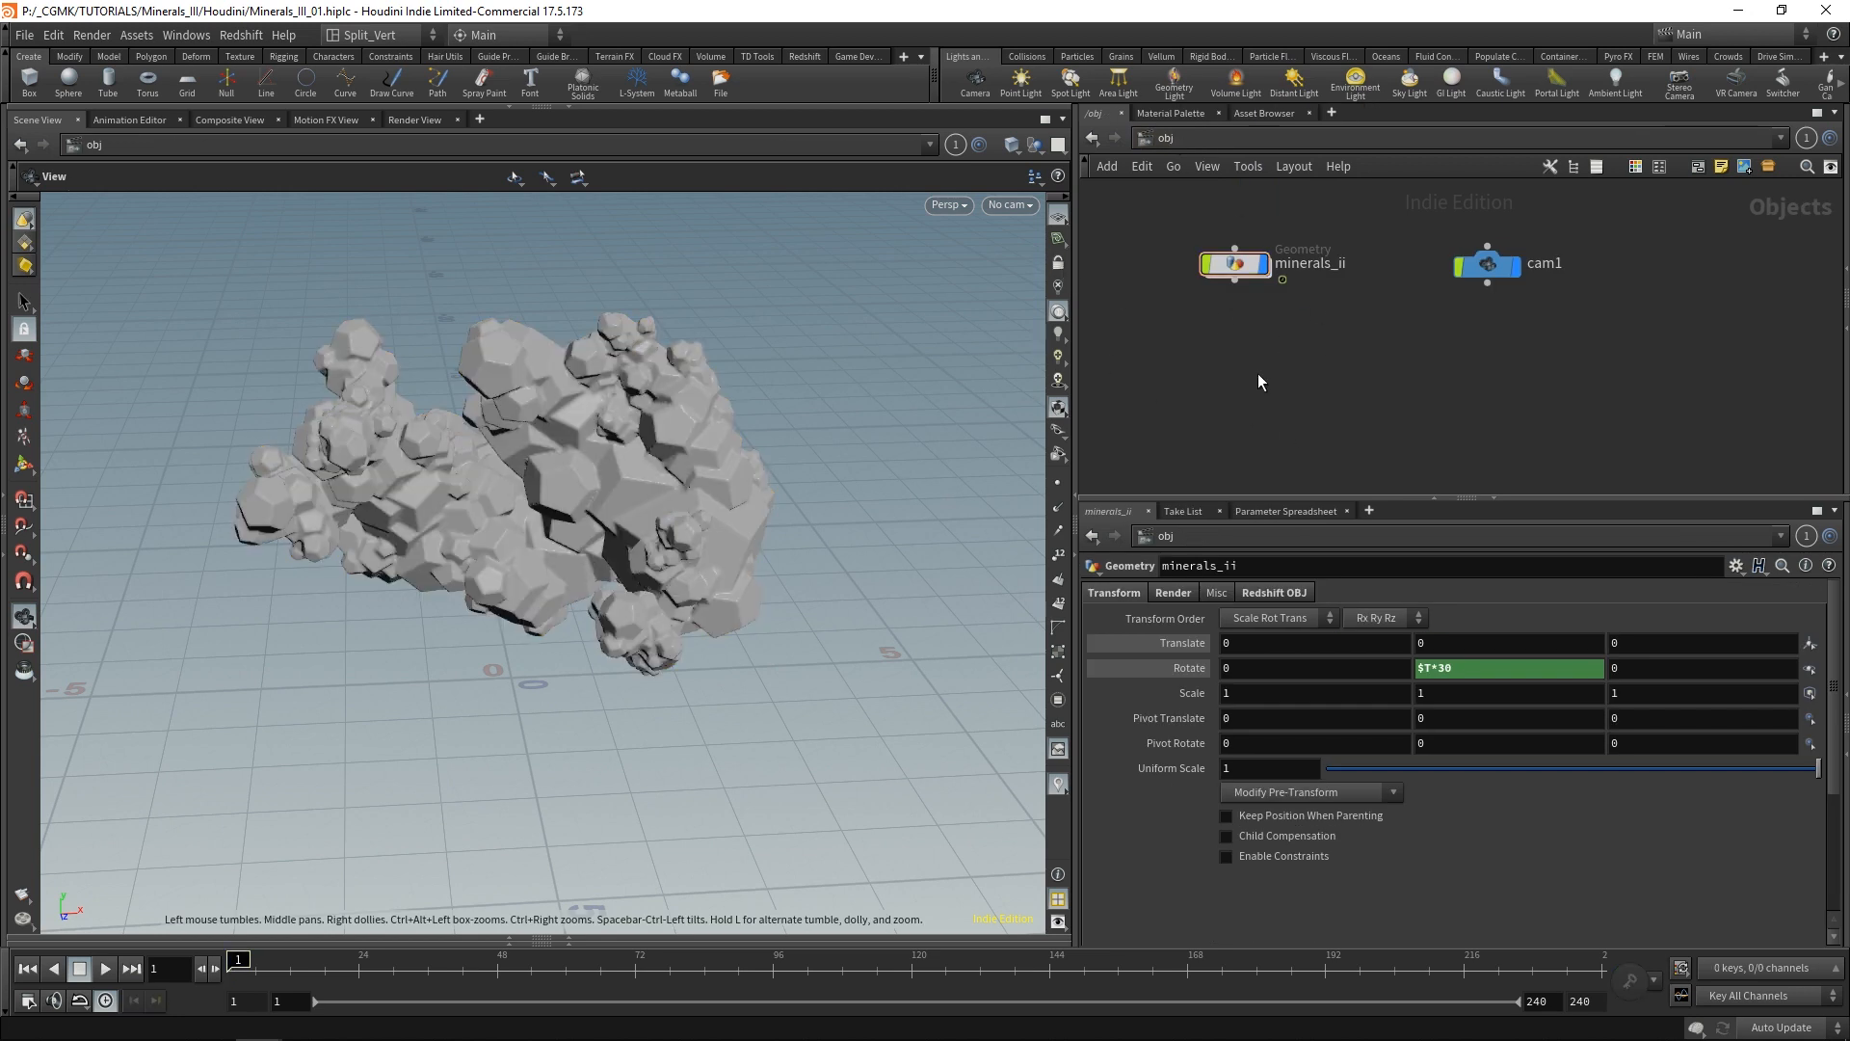
Add a Redshift RSLight to the scene above the mineral geometry.
drag(675, 414, 622, 483)
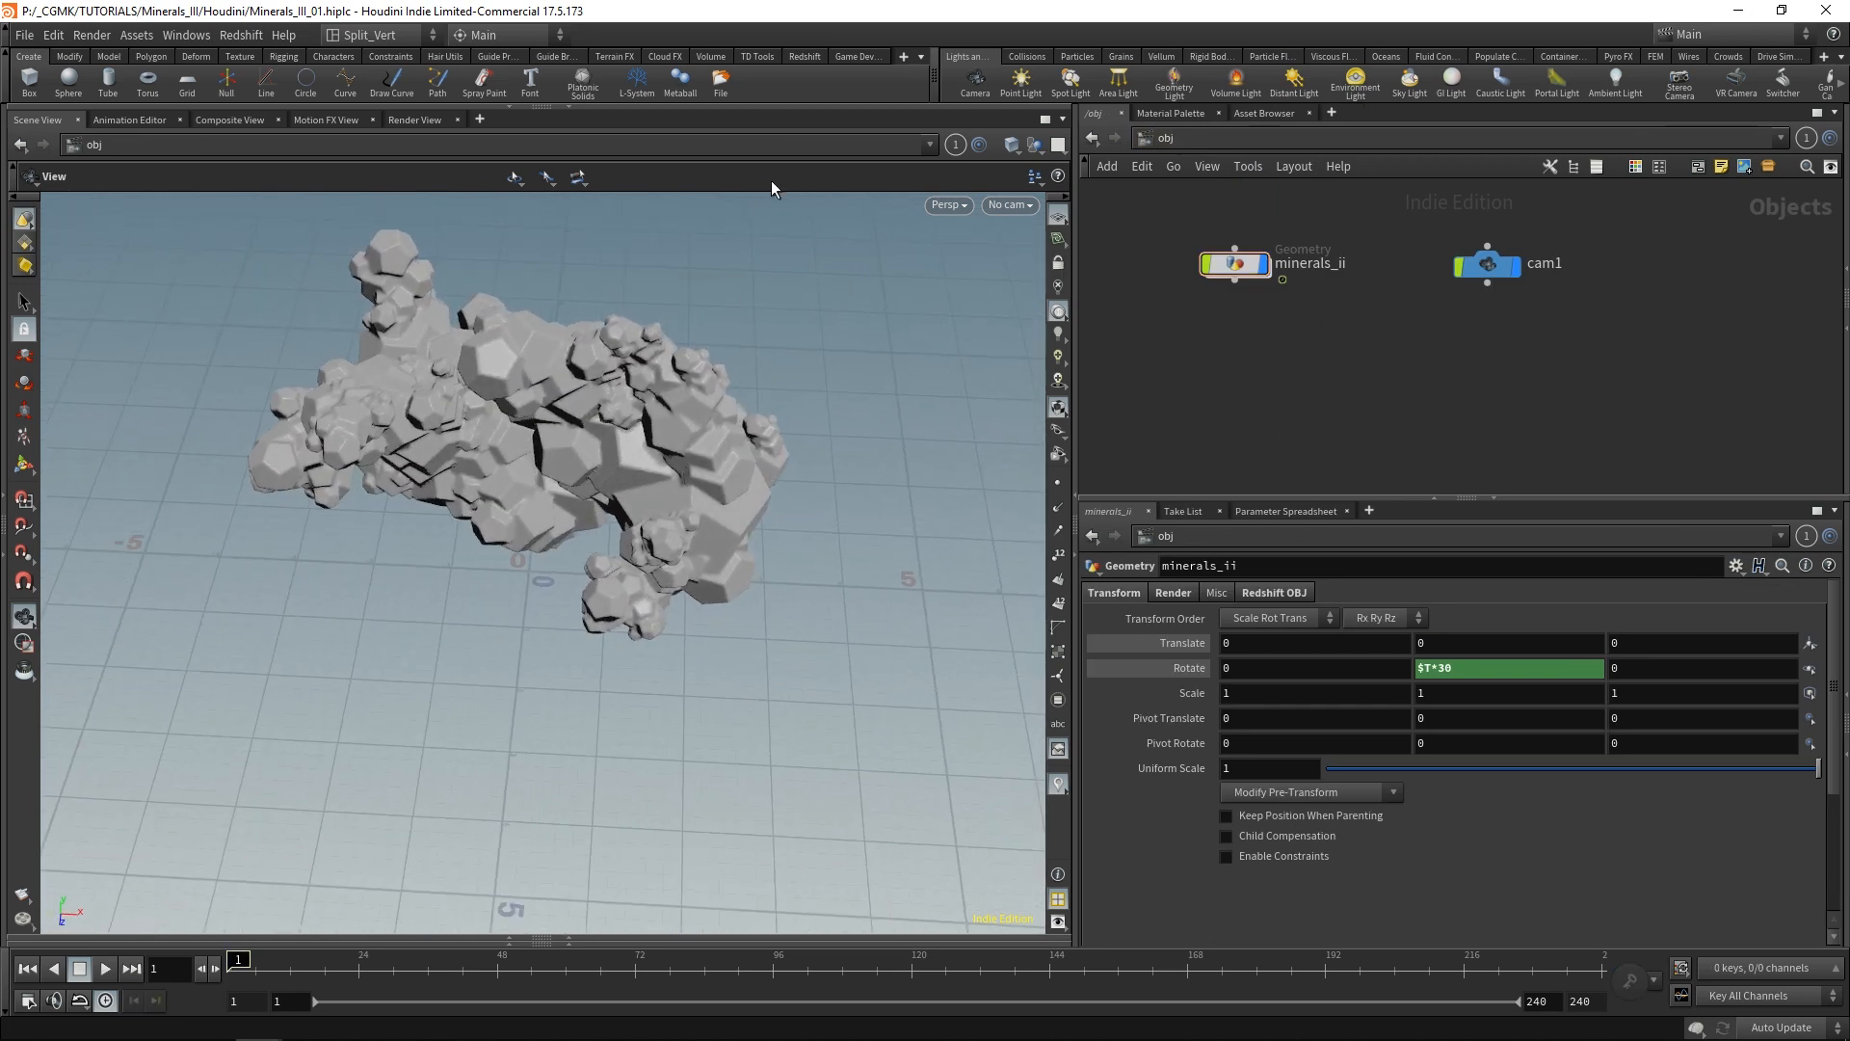
mouse_move(691, 368)
mouse_down()
mouse_move(651, 430)
mouse_move(685, 399)
mouse_up()
click(806, 57)
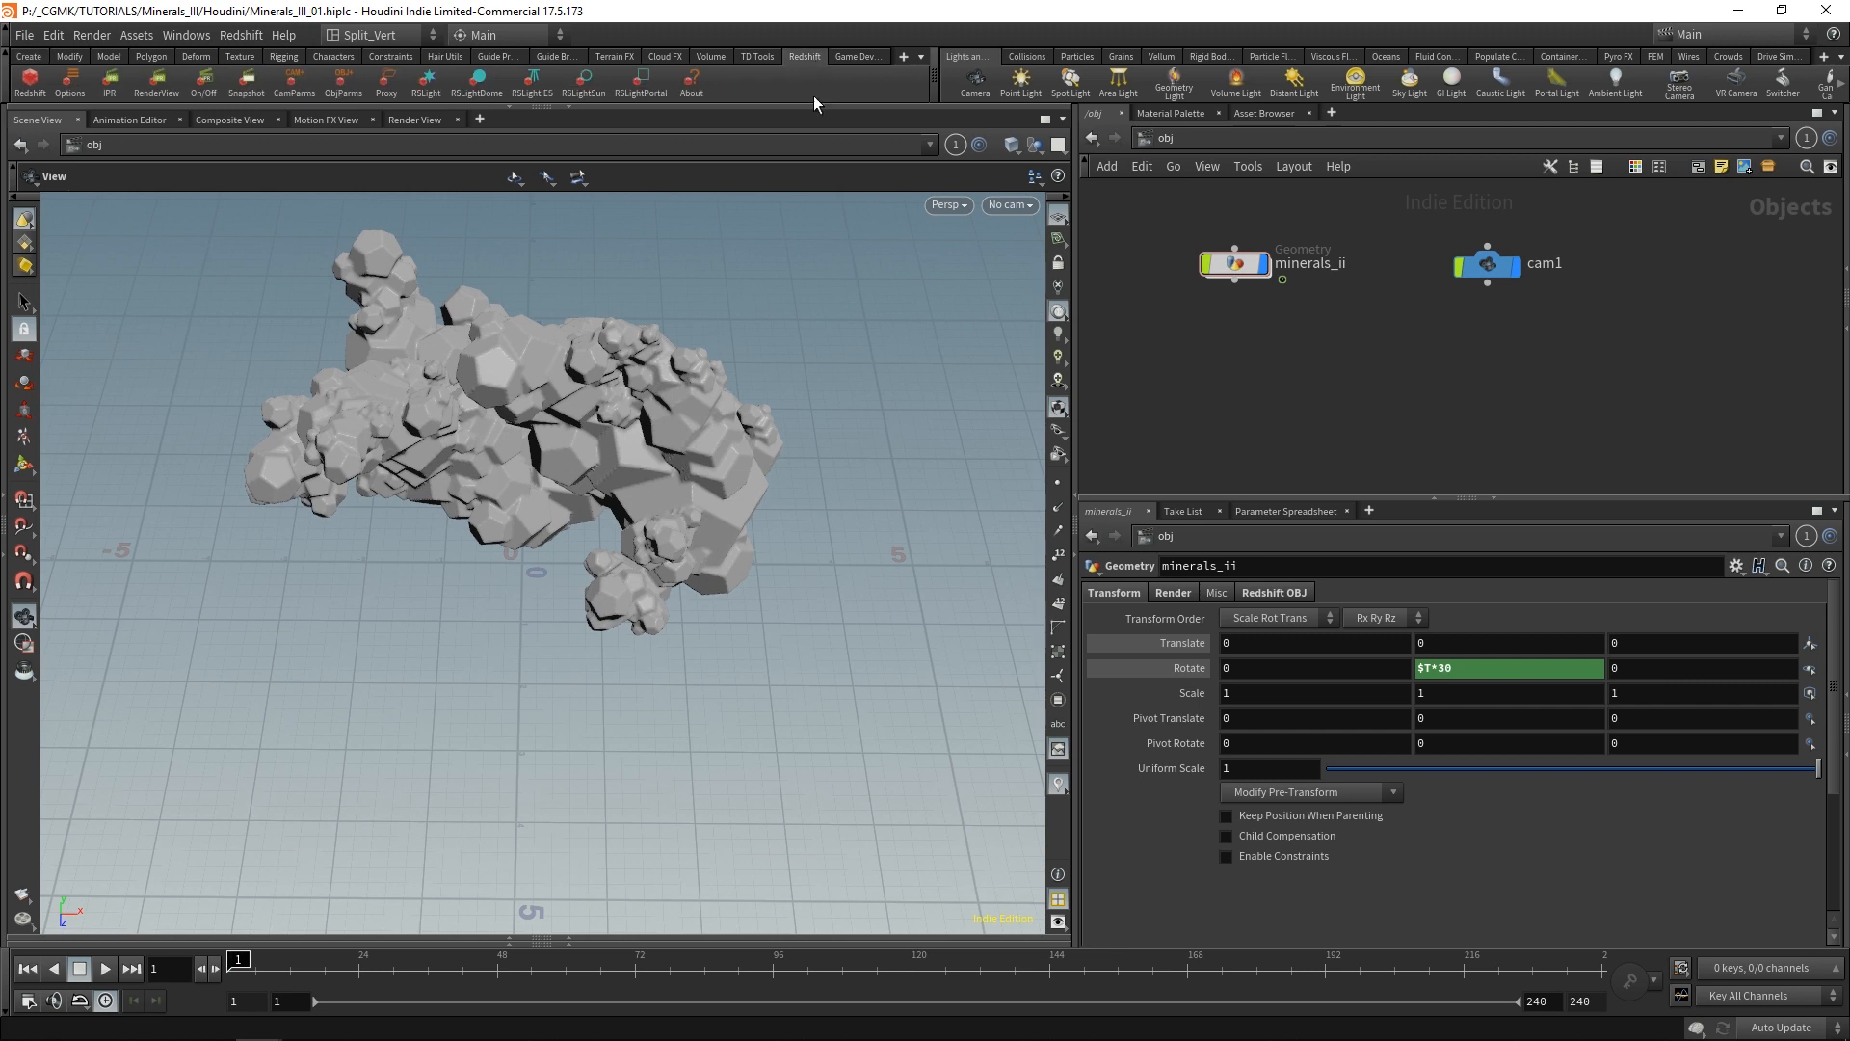
drag(682, 322, 700, 601)
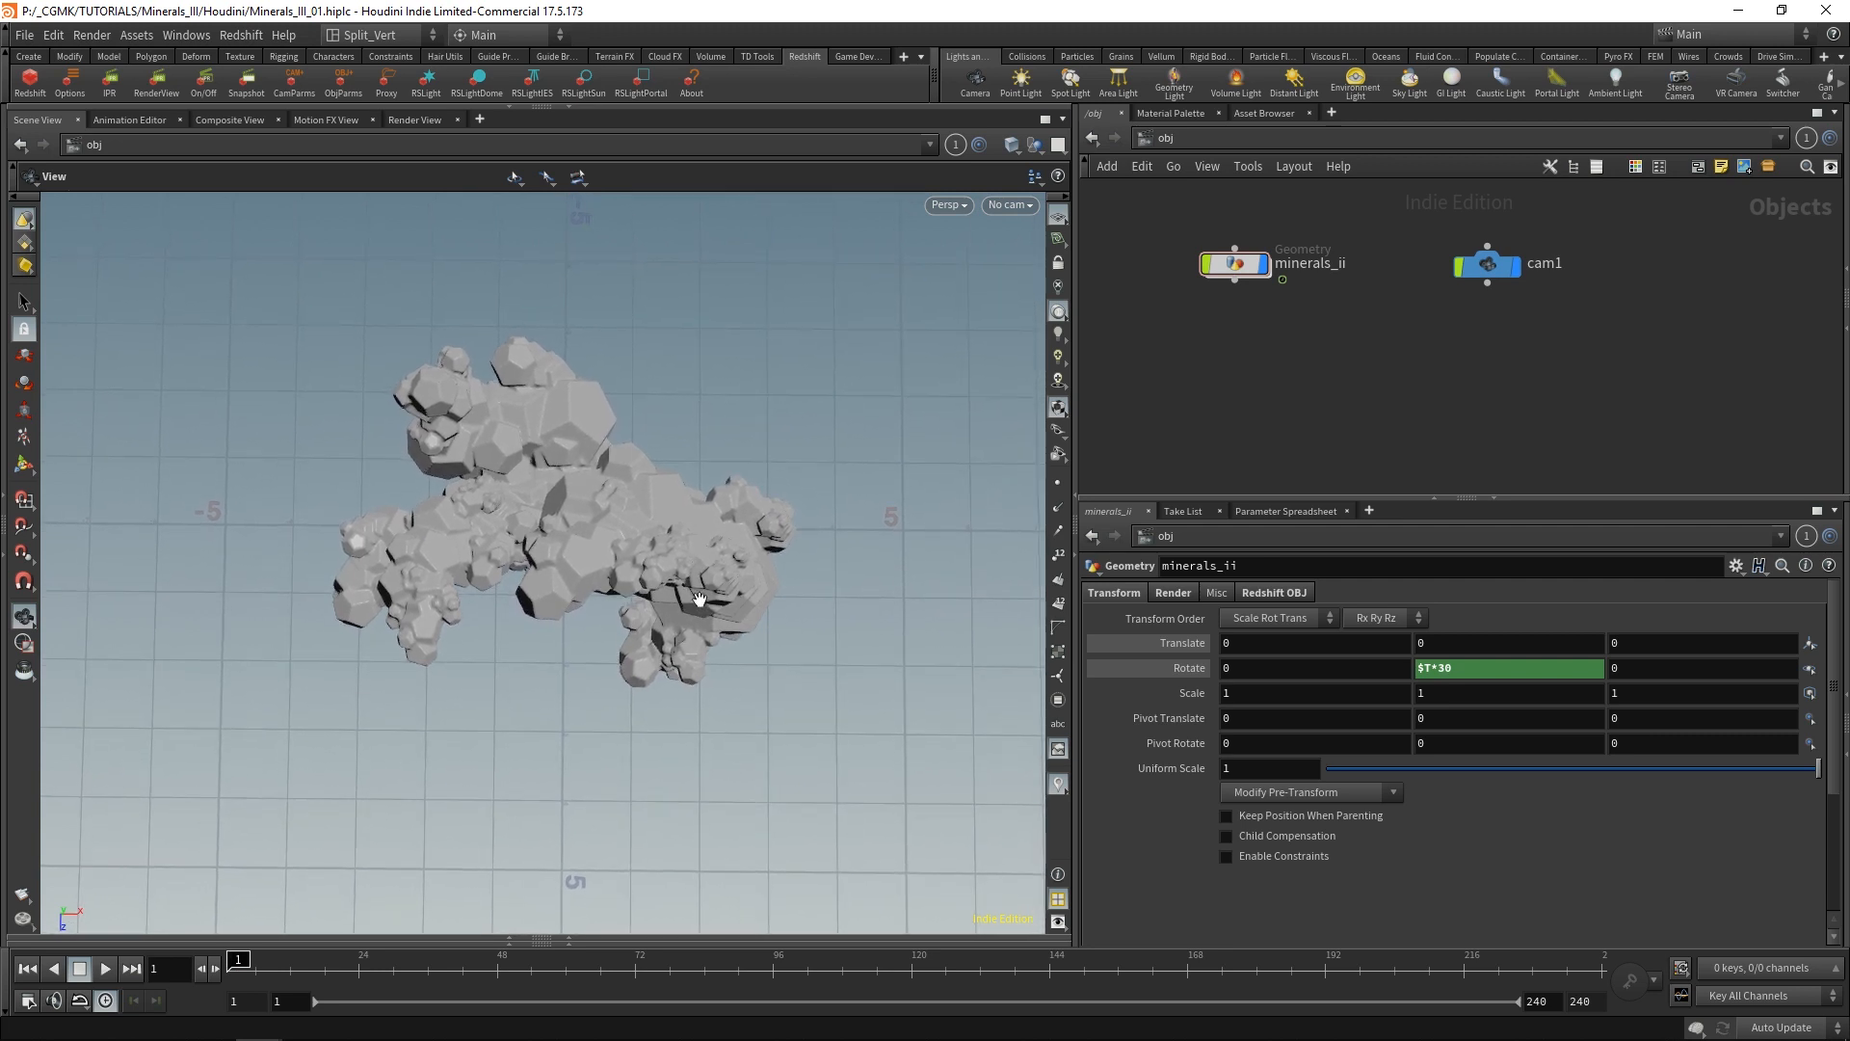
click(424, 87)
key(Escape)
drag(644, 657, 686, 600)
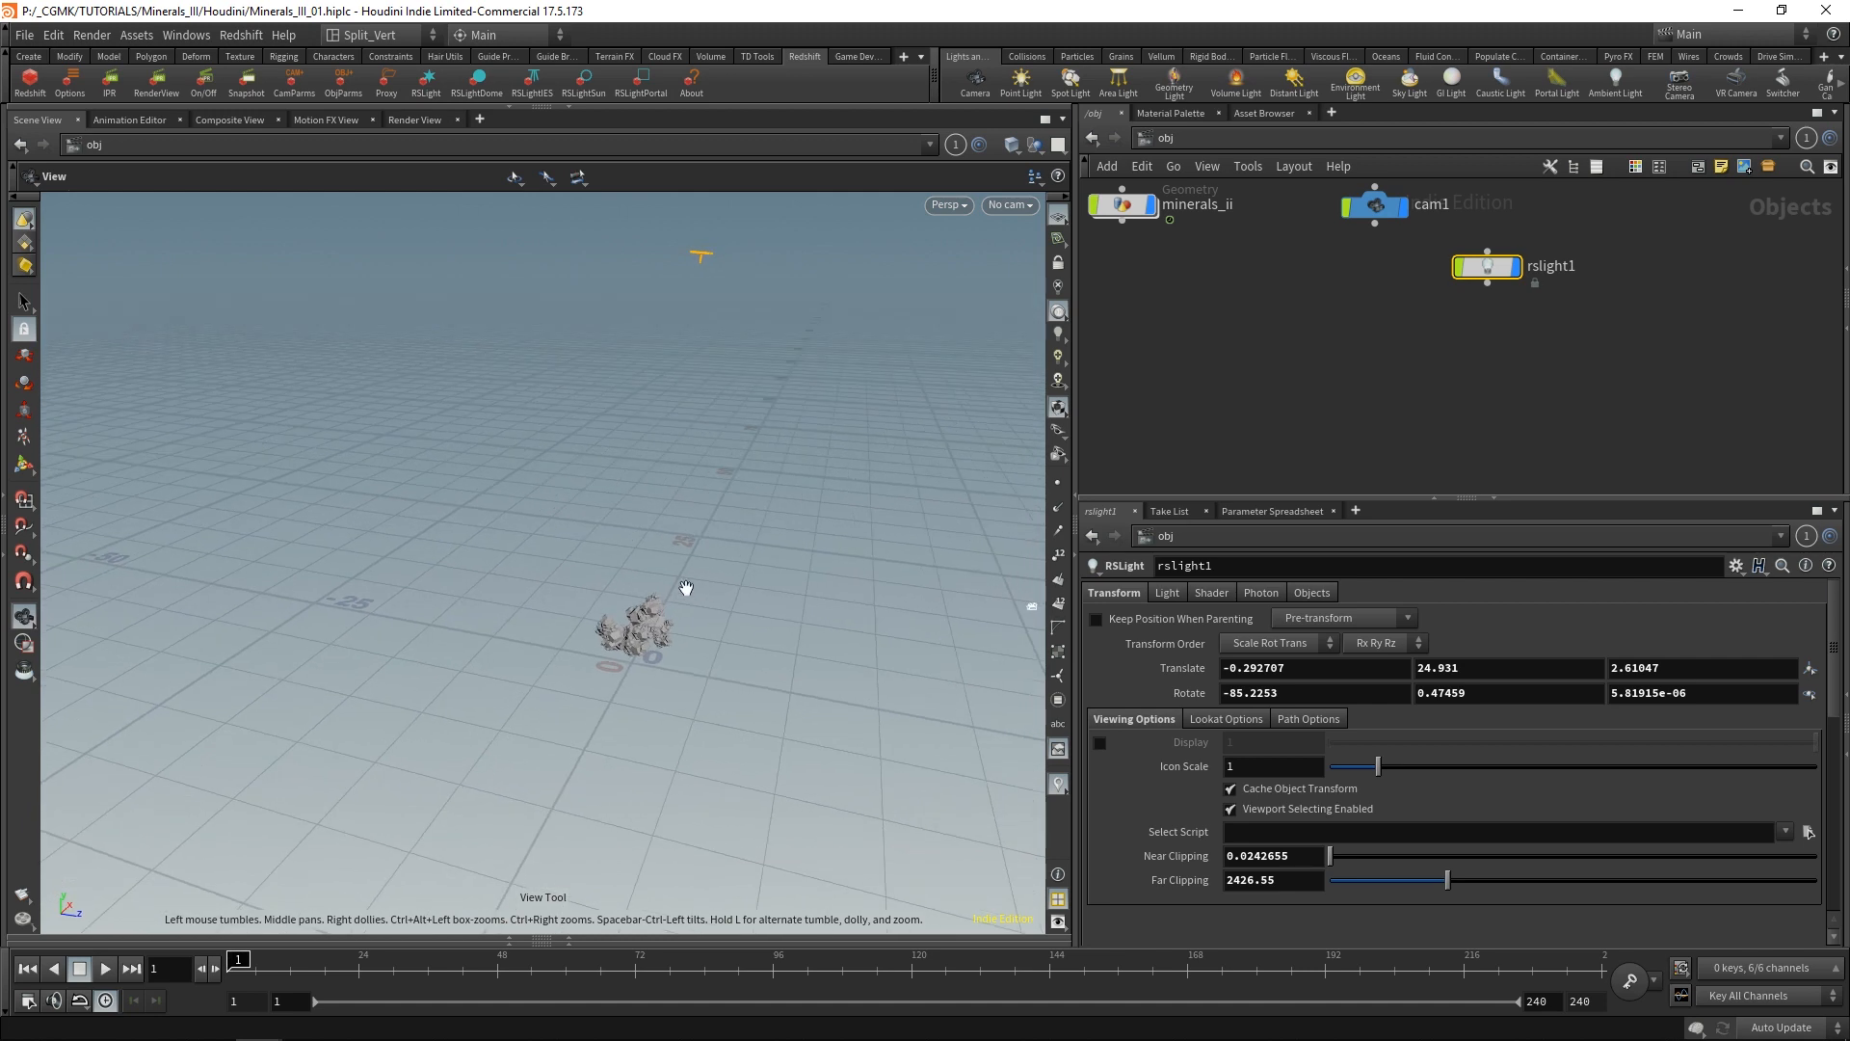
Set the Redshift light's area size to 2 in all three dimensions.
key(Return)
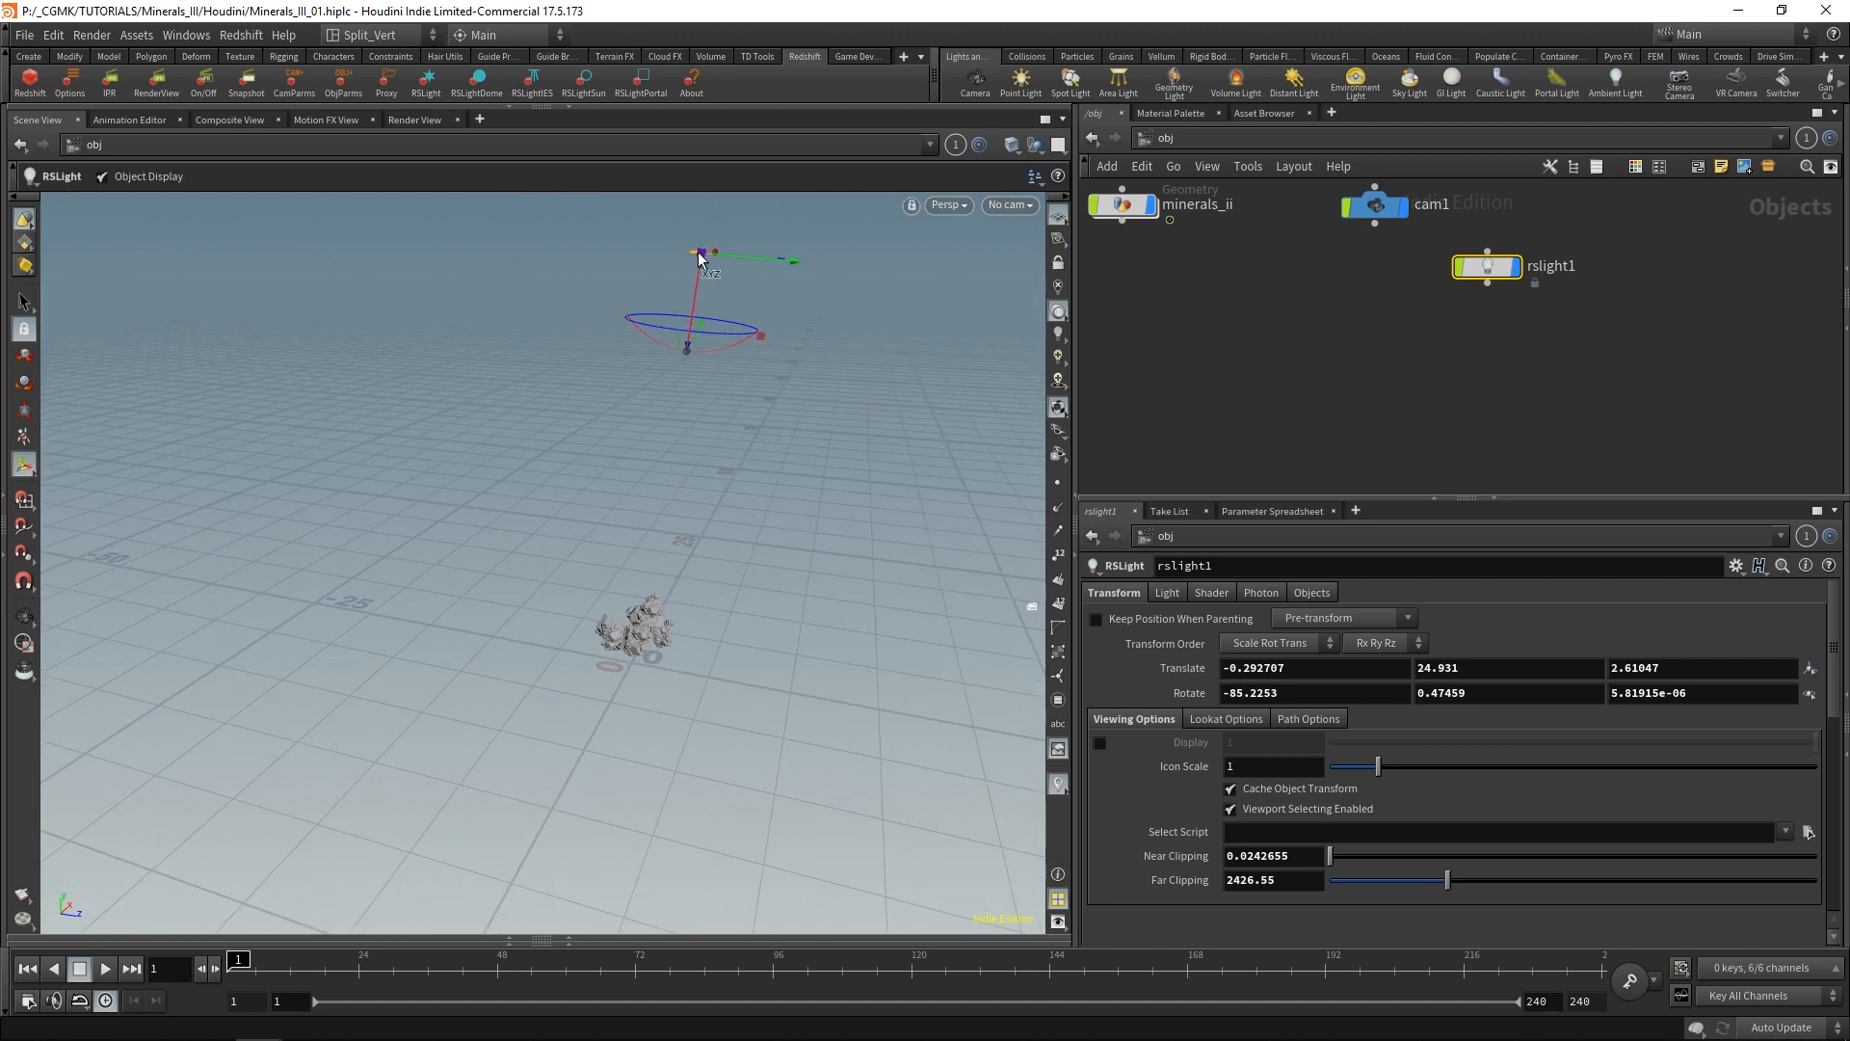
drag(700, 269, 818, 437)
click(1168, 597)
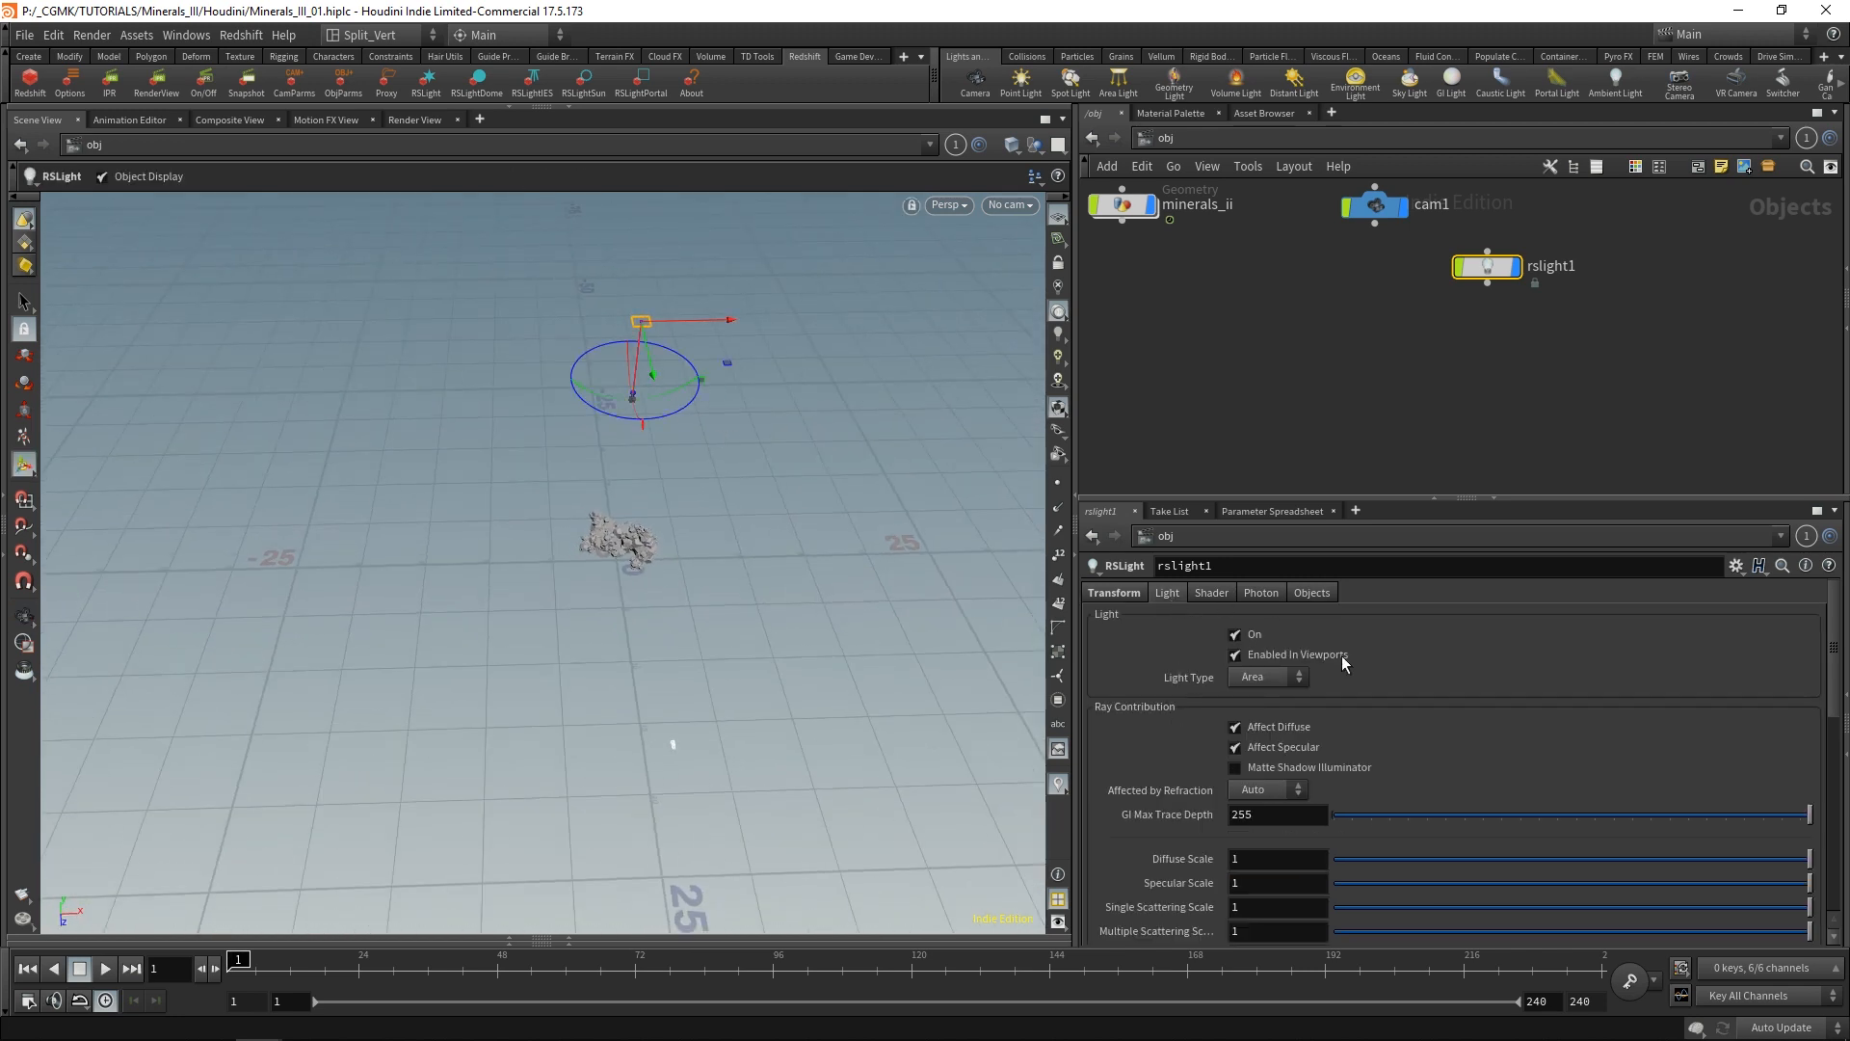
middle_drag(1203, 806, 1209, 807)
middle_drag(1208, 807, 1306, 807)
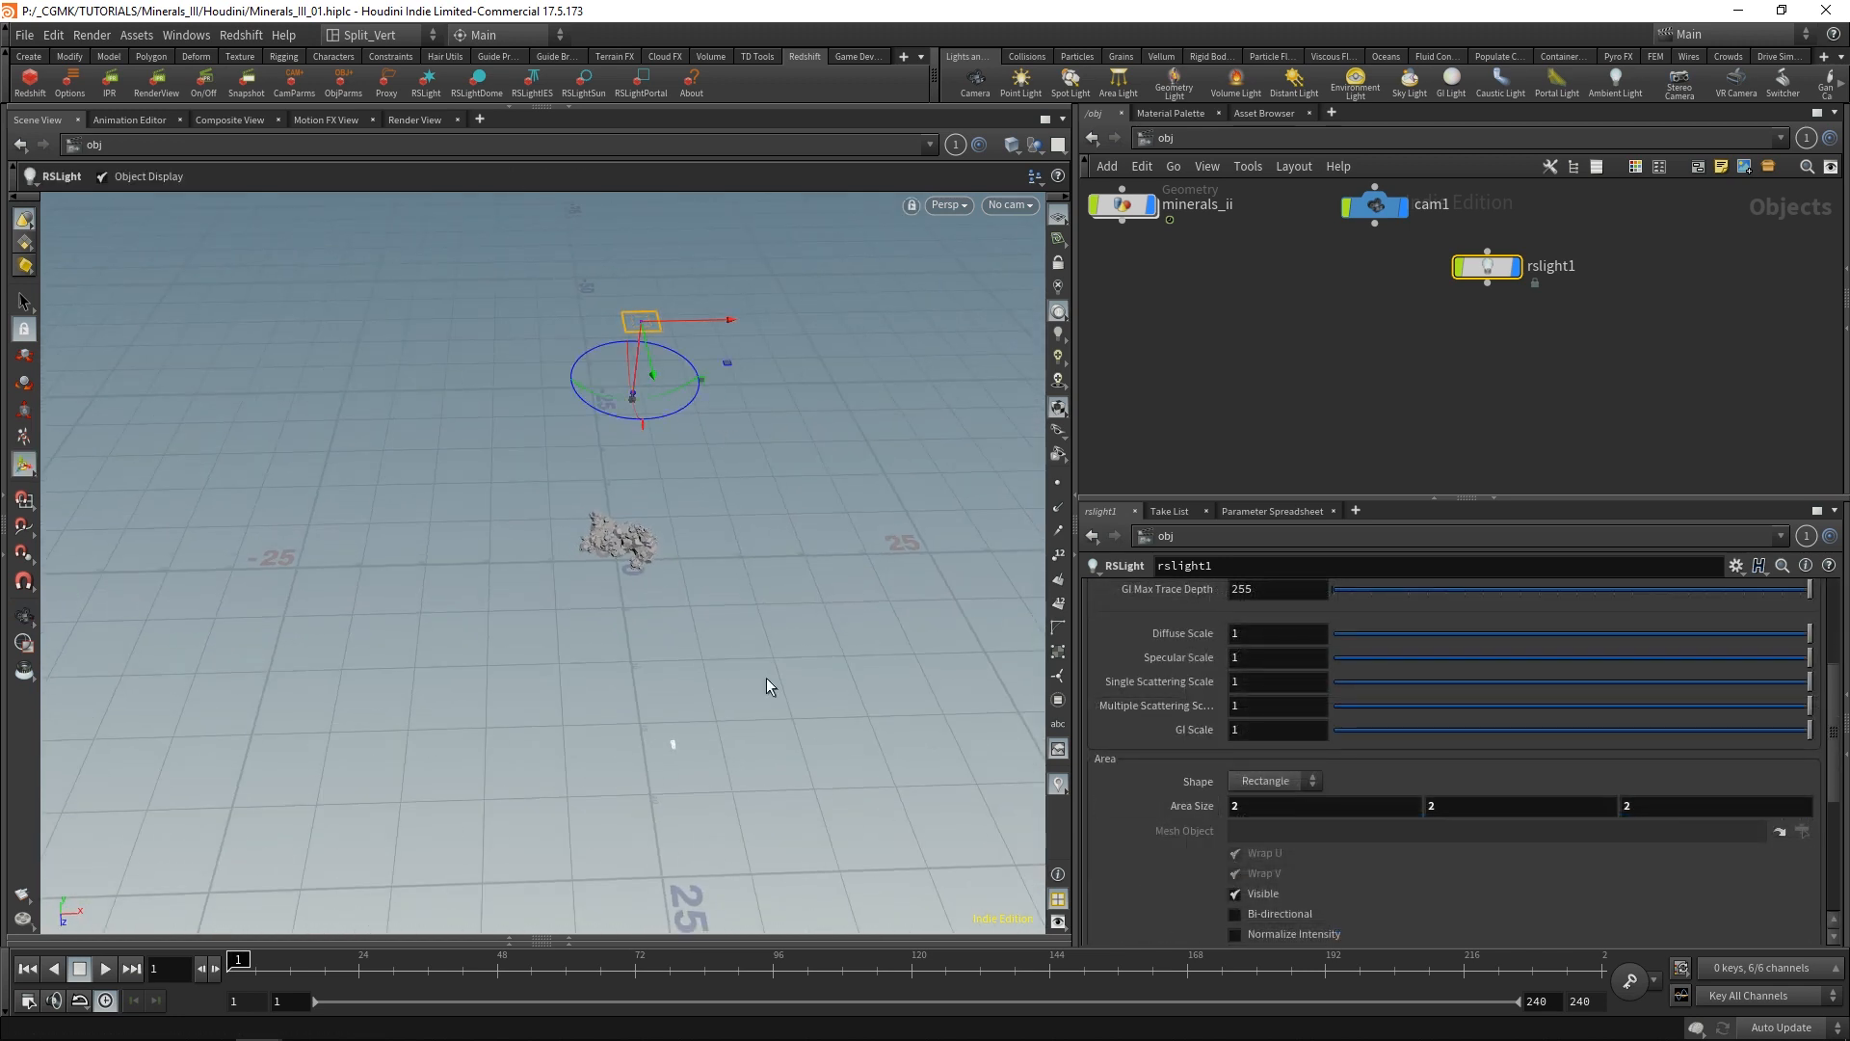
Frame the minerals in the viewport and open the shader settings of the Redshift light.
key(Escape)
drag(769, 676, 421, 501)
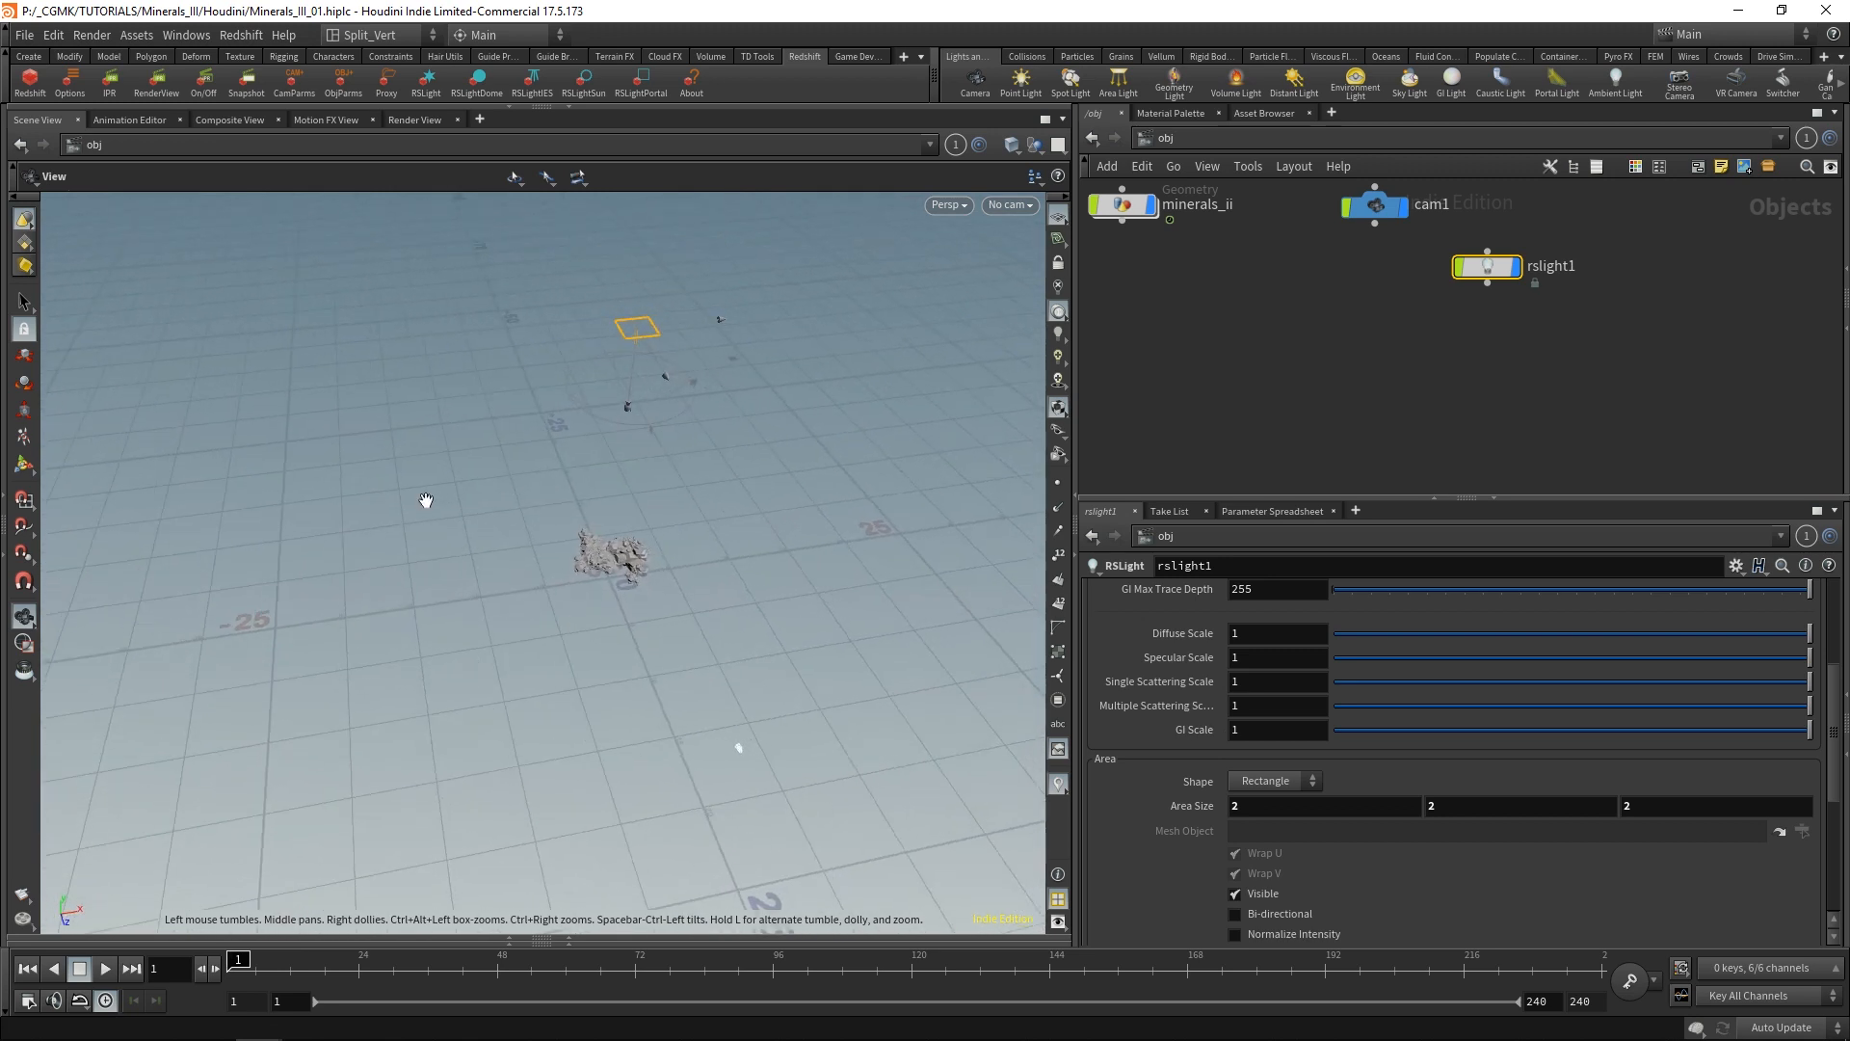
alt+drag(714, 571, 616, 529)
alt+right_drag(615, 529, 742, 367)
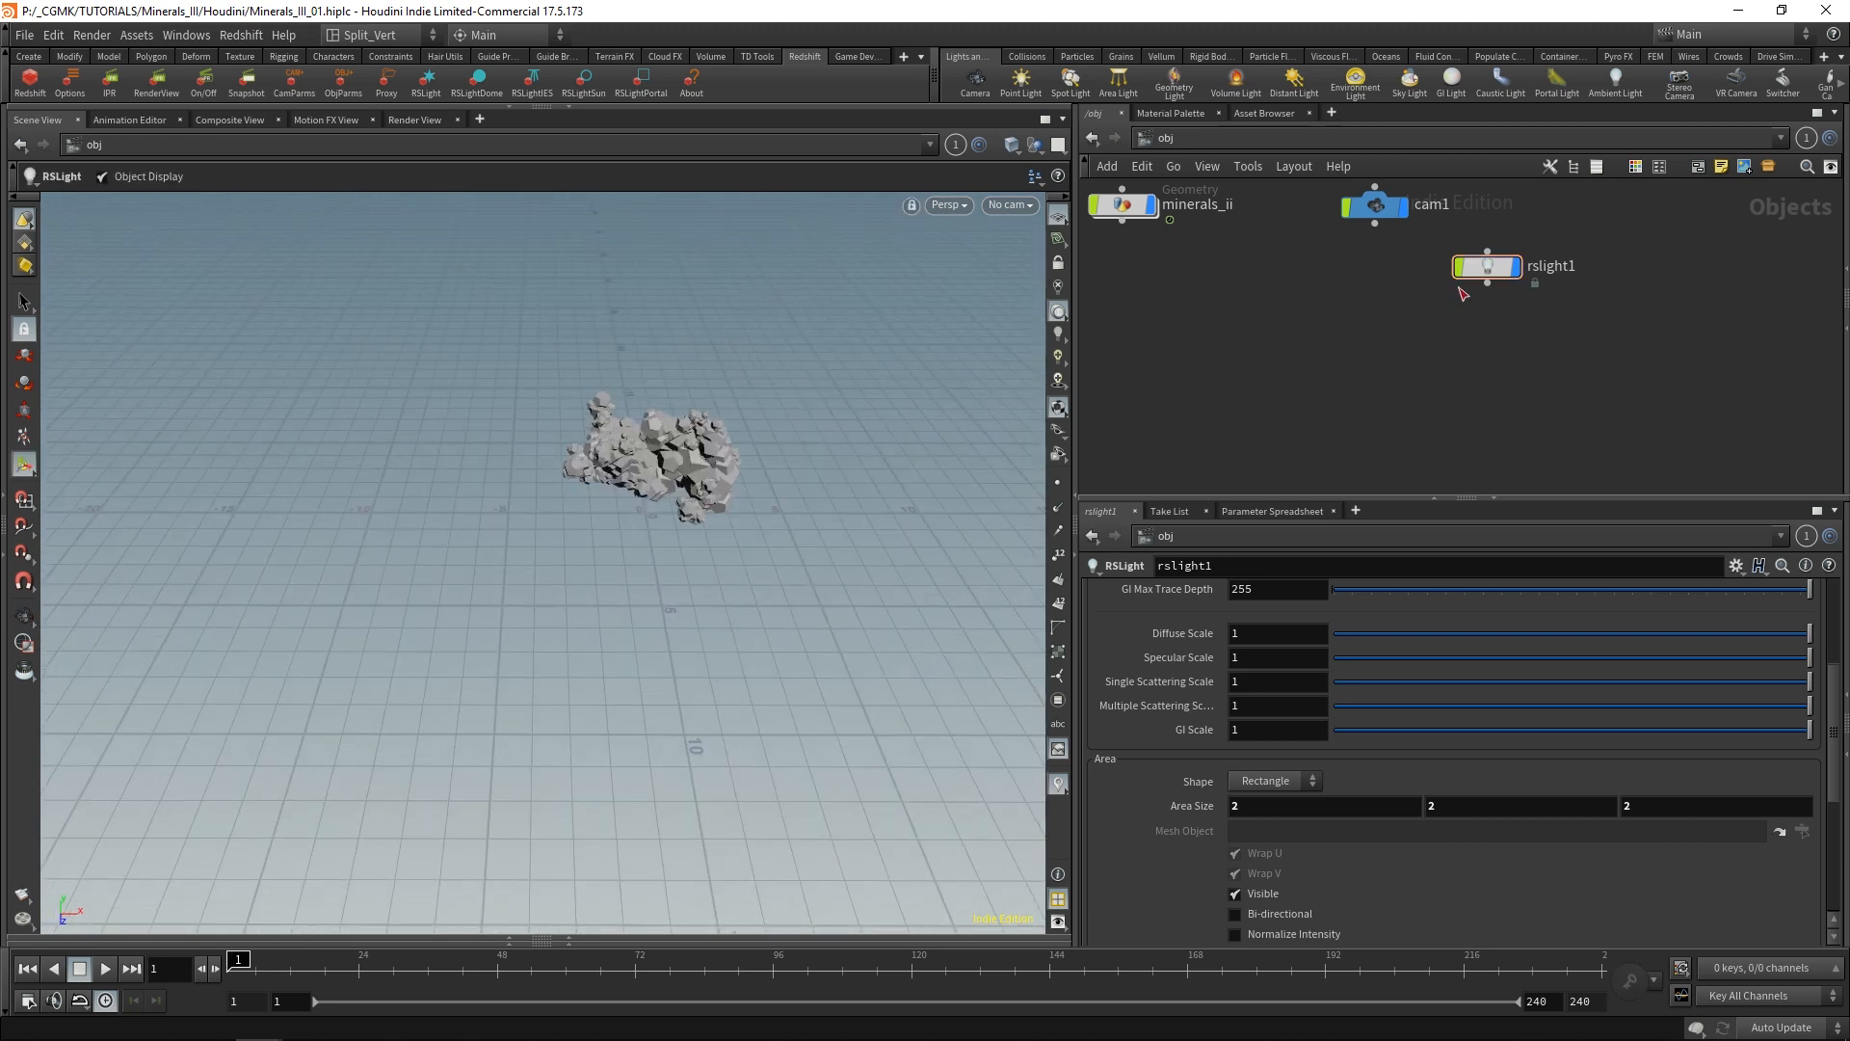
drag(1836, 688, 1837, 589)
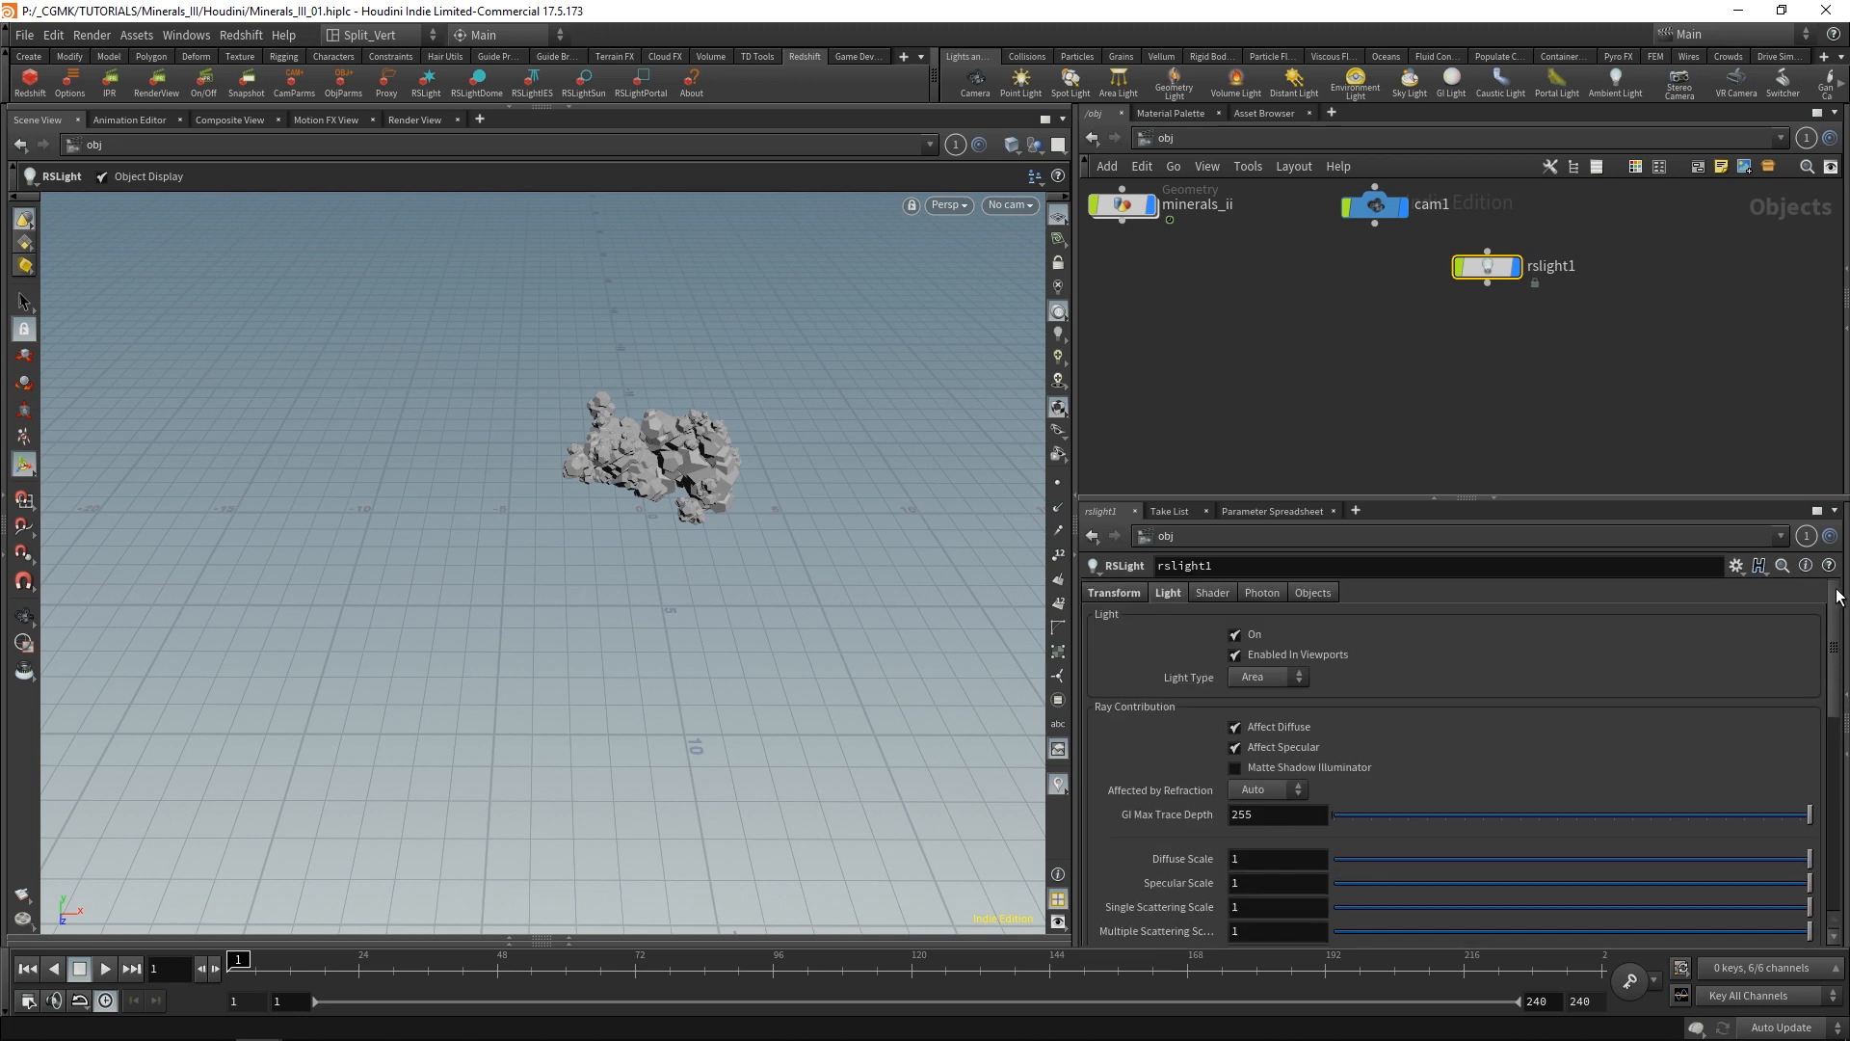
click(1211, 594)
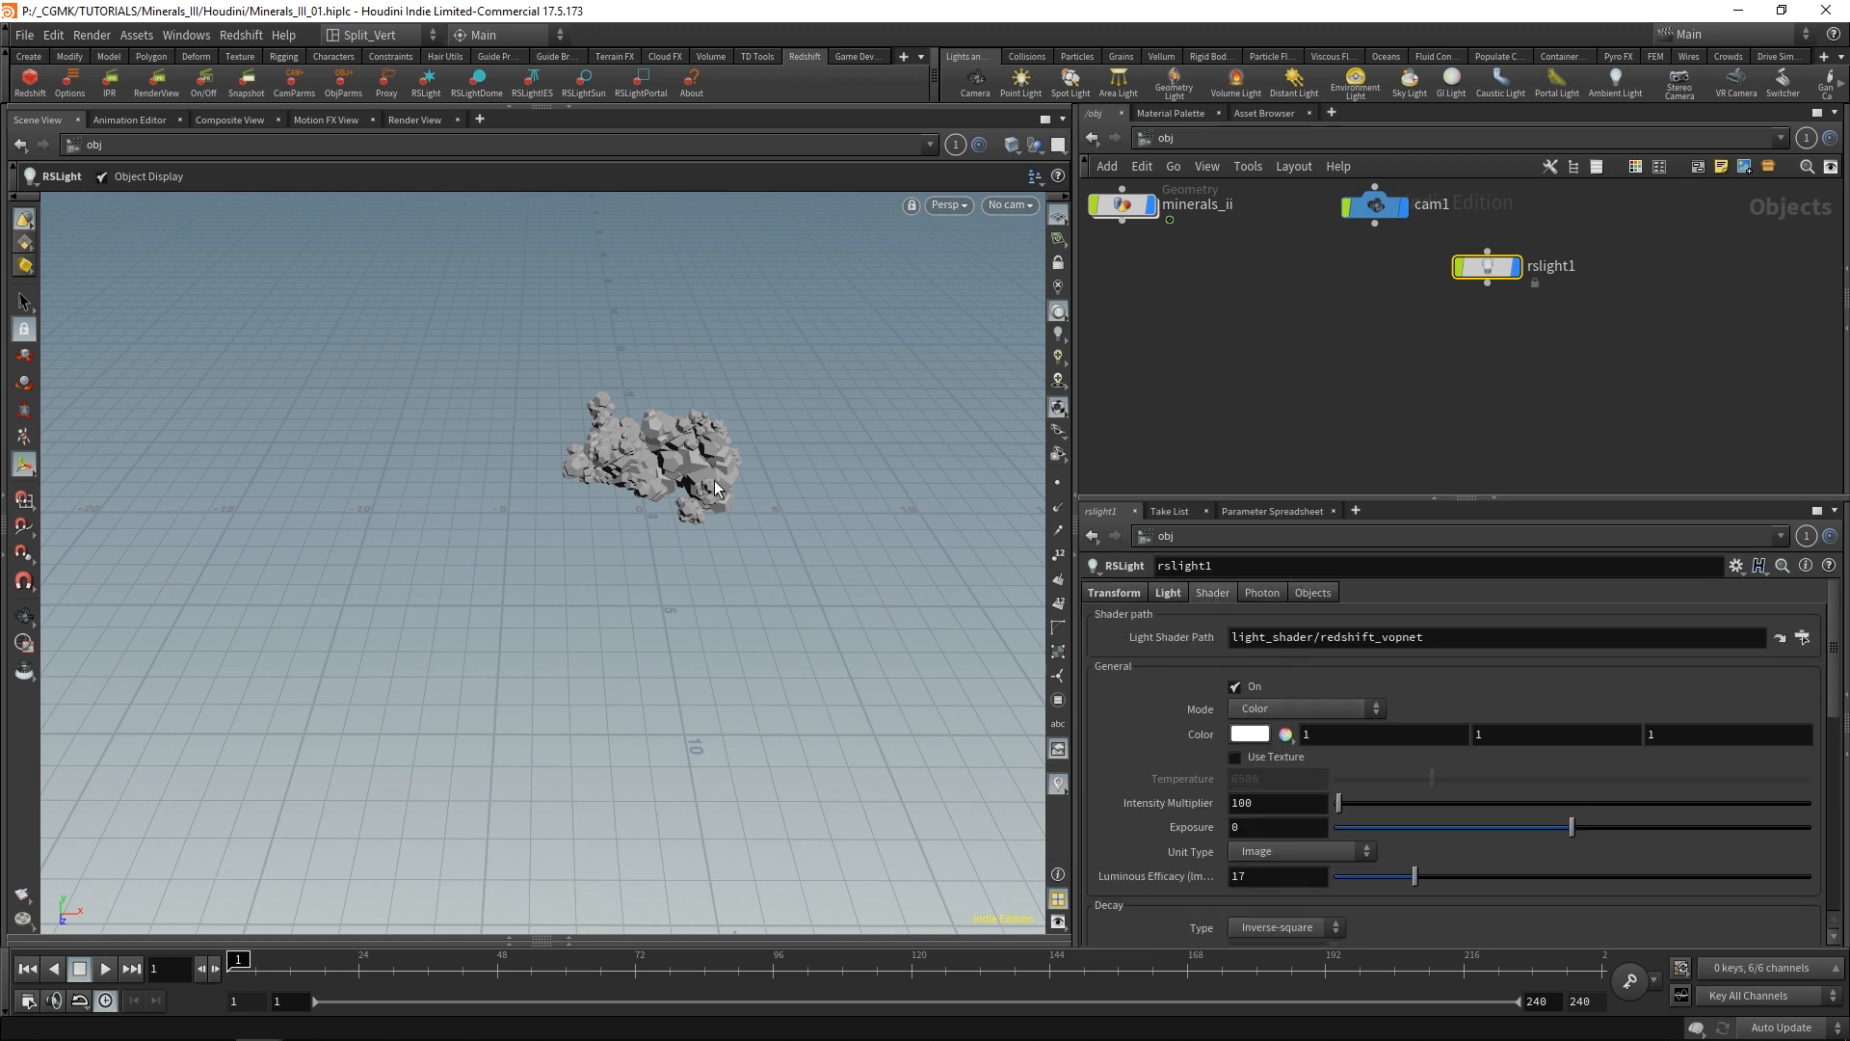
alt+drag(457, 520, 531, 559)
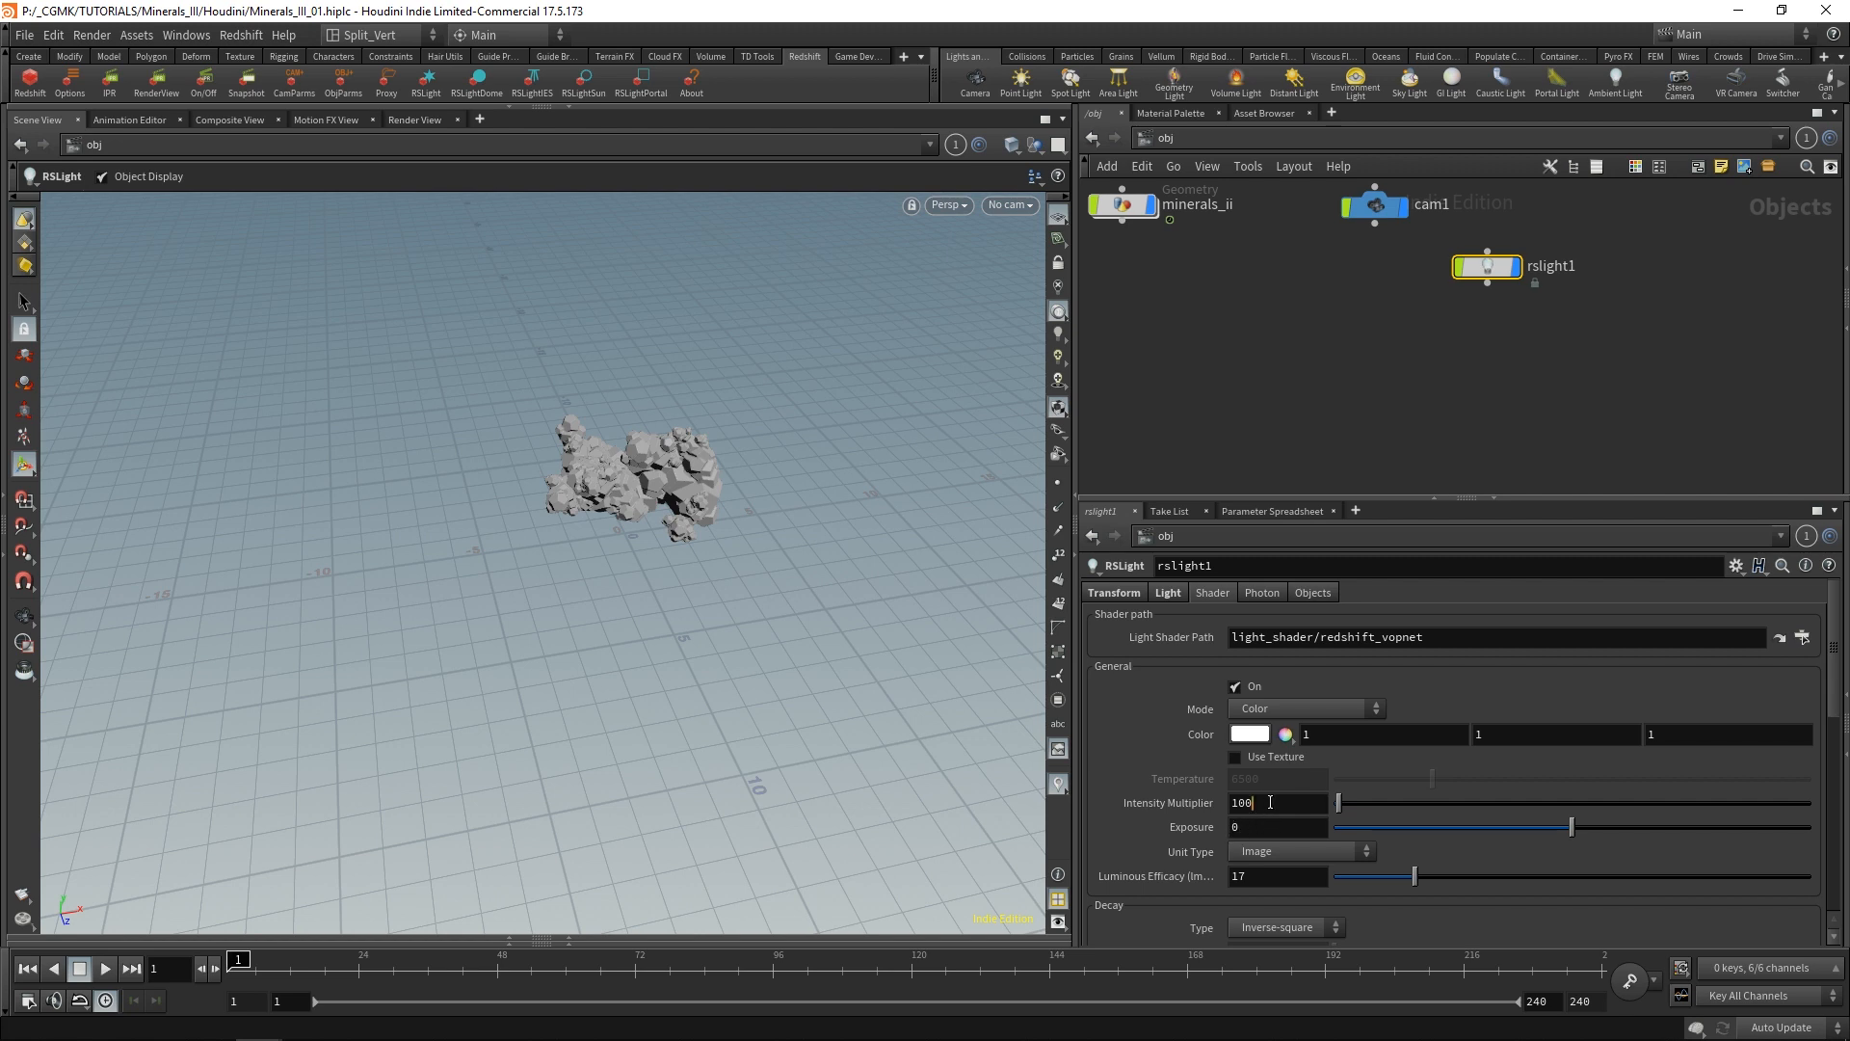
Try an exposure of 8 for the Redshift light while leaving the intensity multiplier at 100.
double_click(1271, 801)
click(1269, 804)
click(1251, 827)
double_click(1261, 826)
text(8)
key(Return)
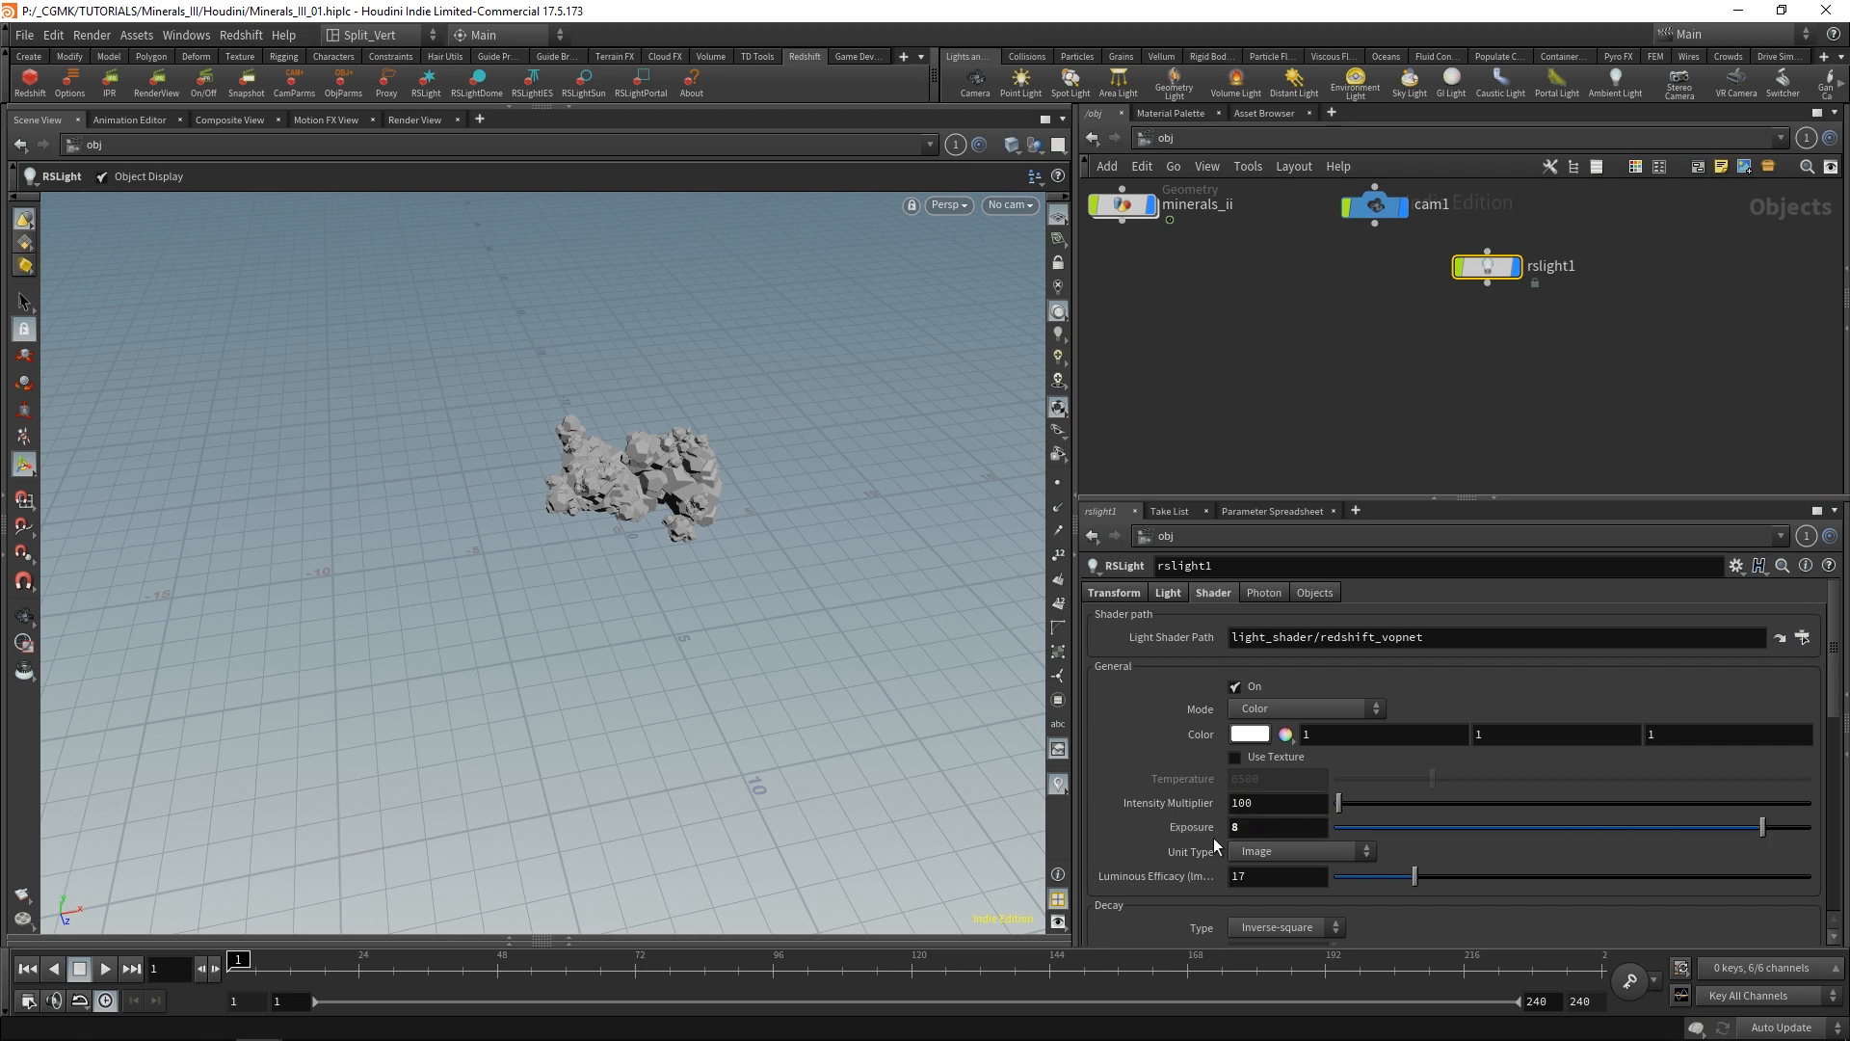
Set the Redshift light's exposure to 4 and deselect the light.
double_click(1258, 805)
double_click(1250, 827)
text(4)
key(Return)
click(1288, 315)
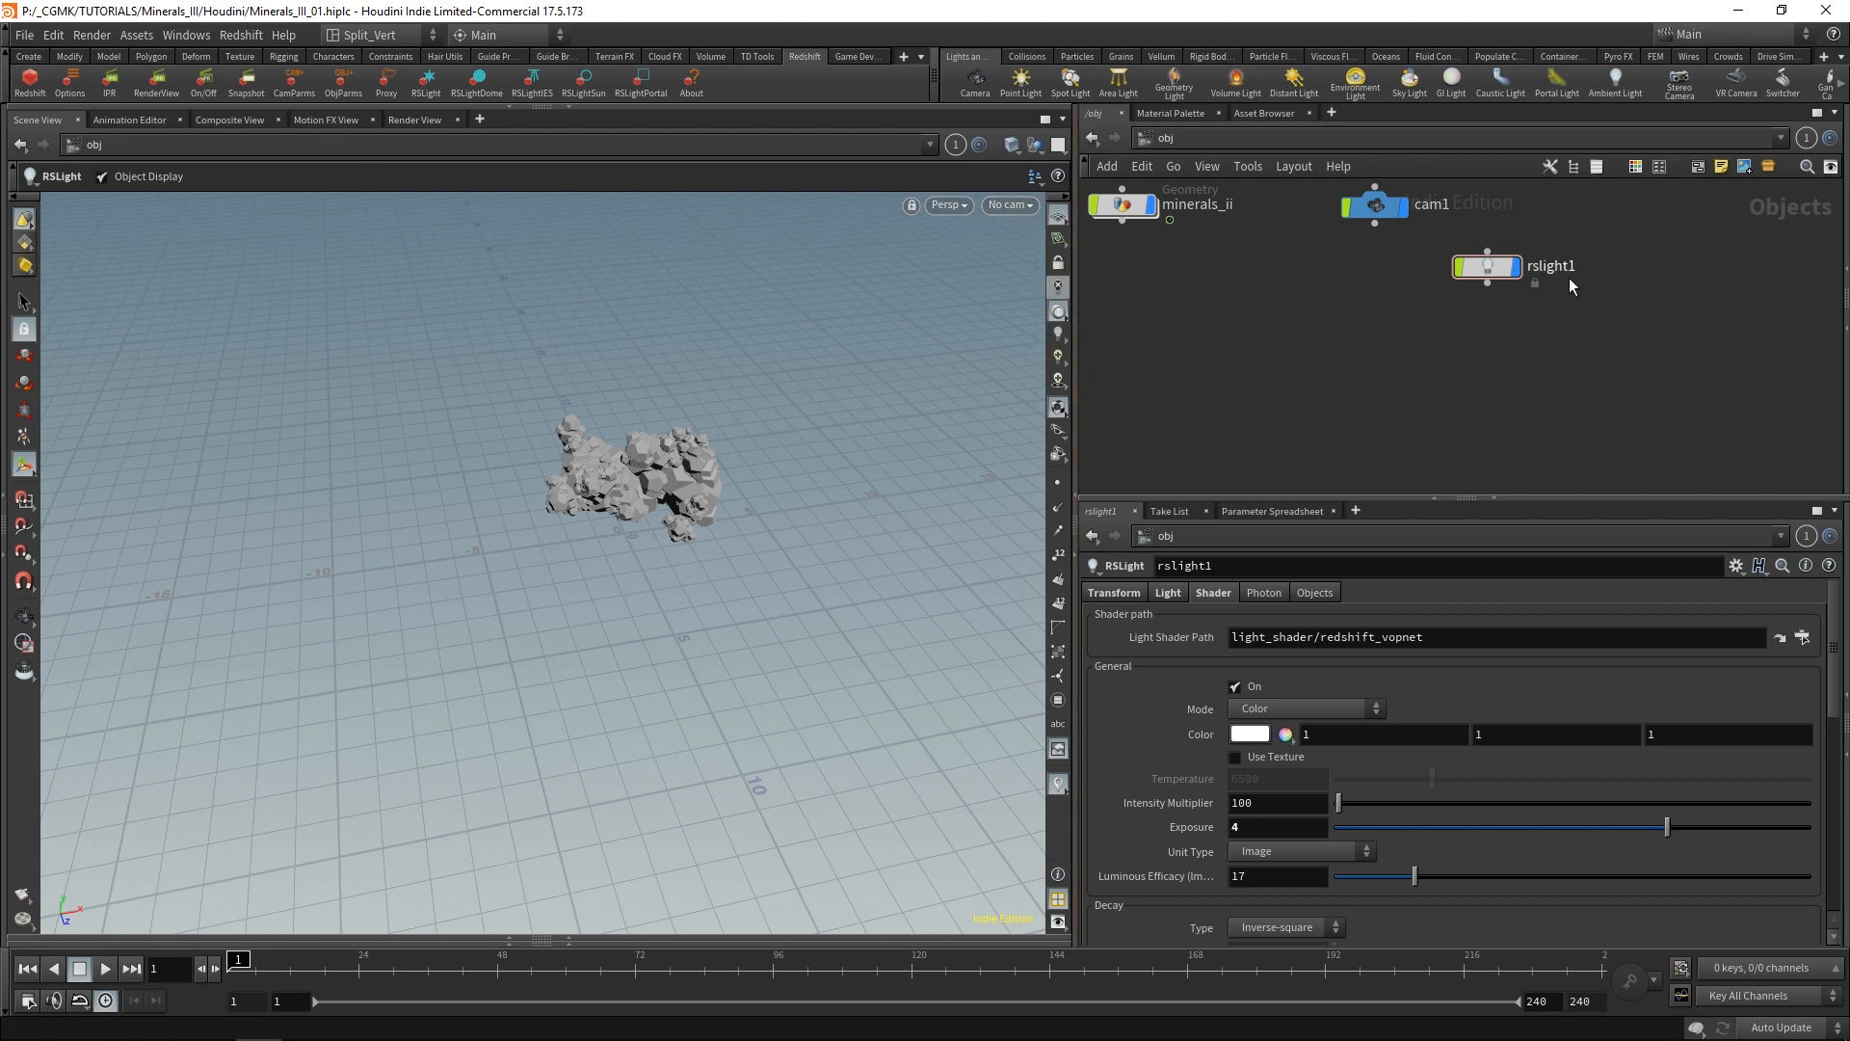
Switch the network editor to the out context and add a Redshift (Render) output with its IPR node.
click(1192, 136)
click(1165, 140)
click(1184, 141)
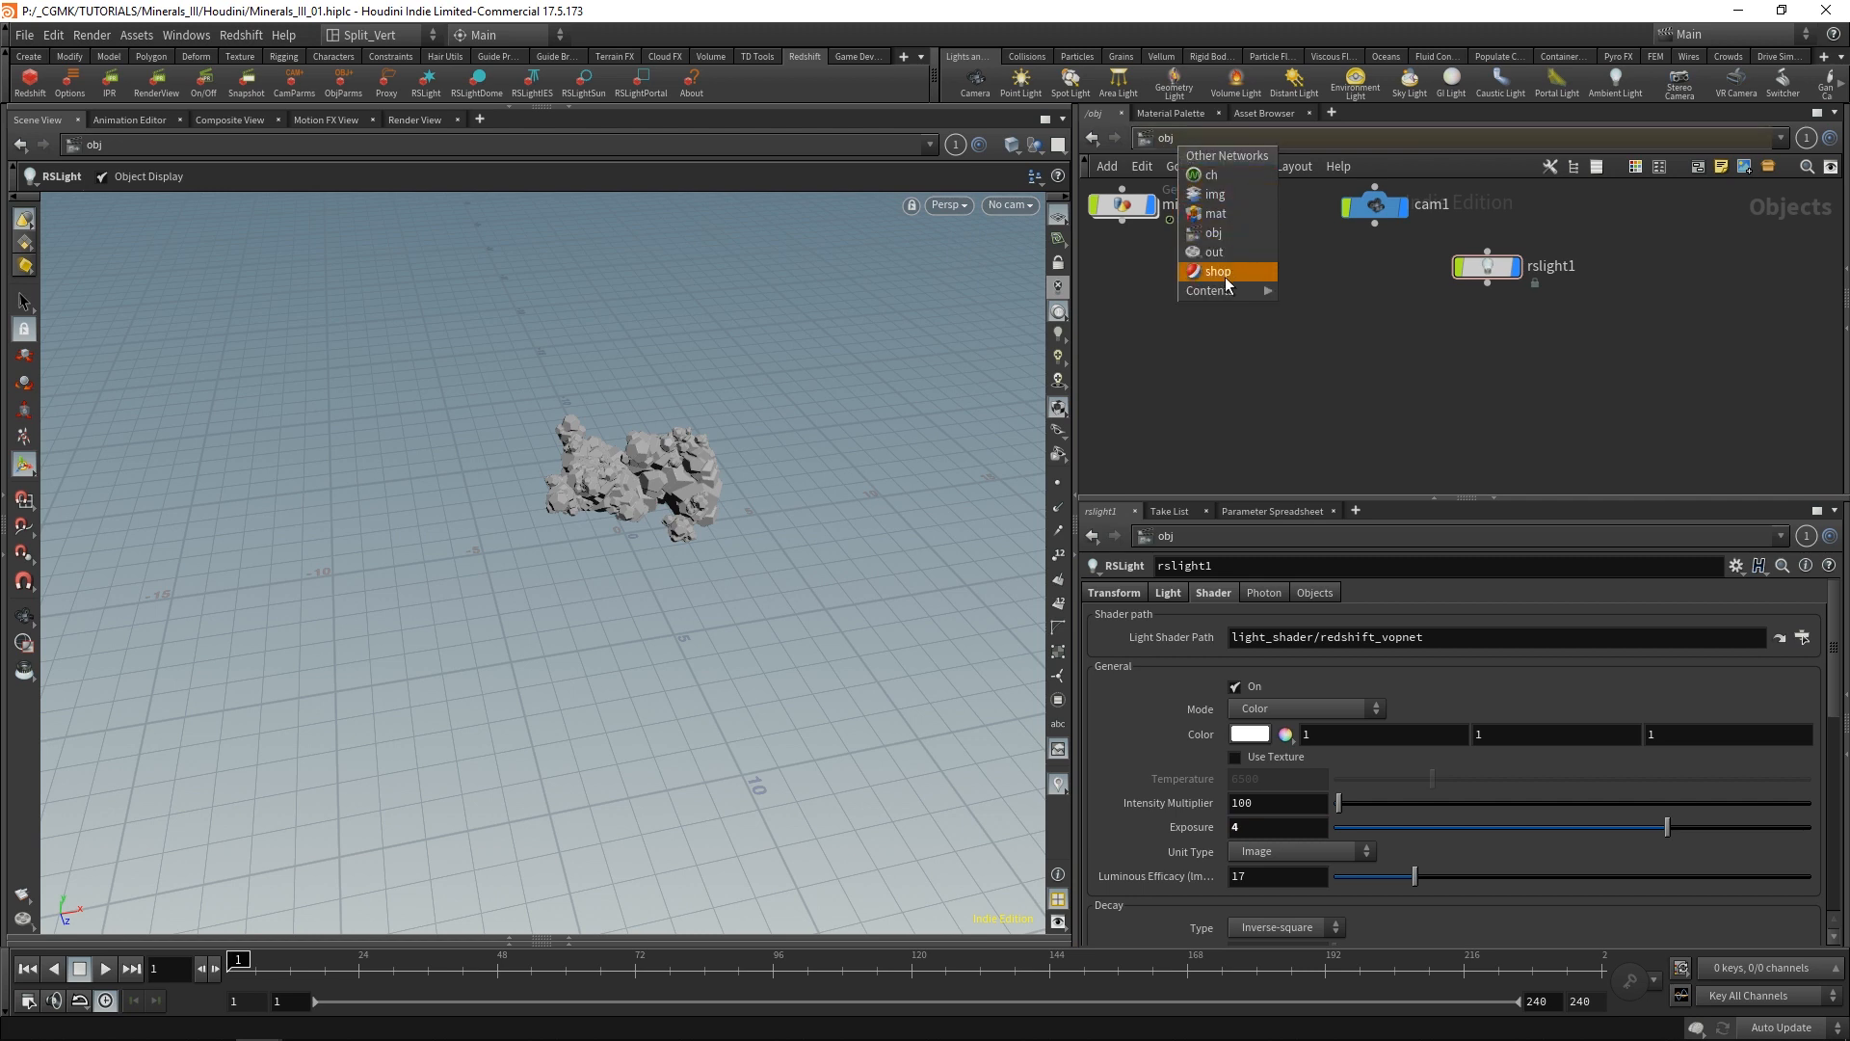
click(1216, 251)
key(Tab)
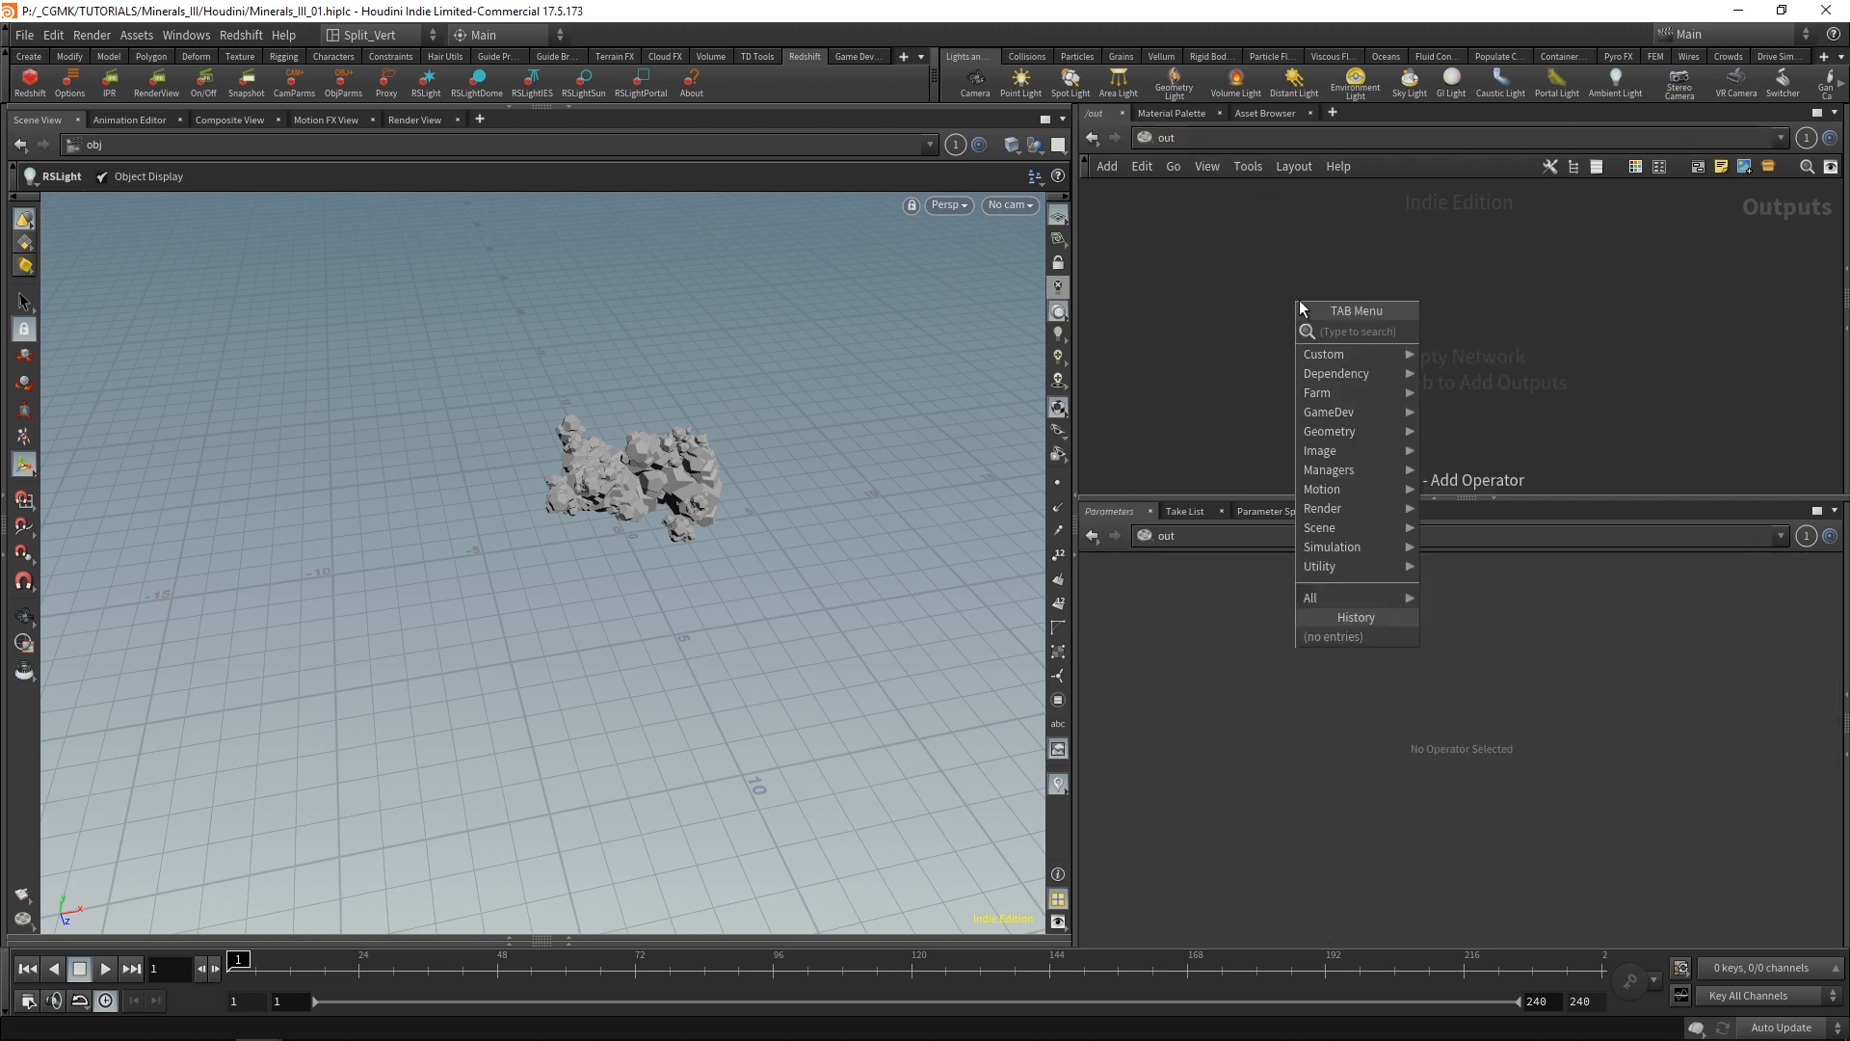
text(red)
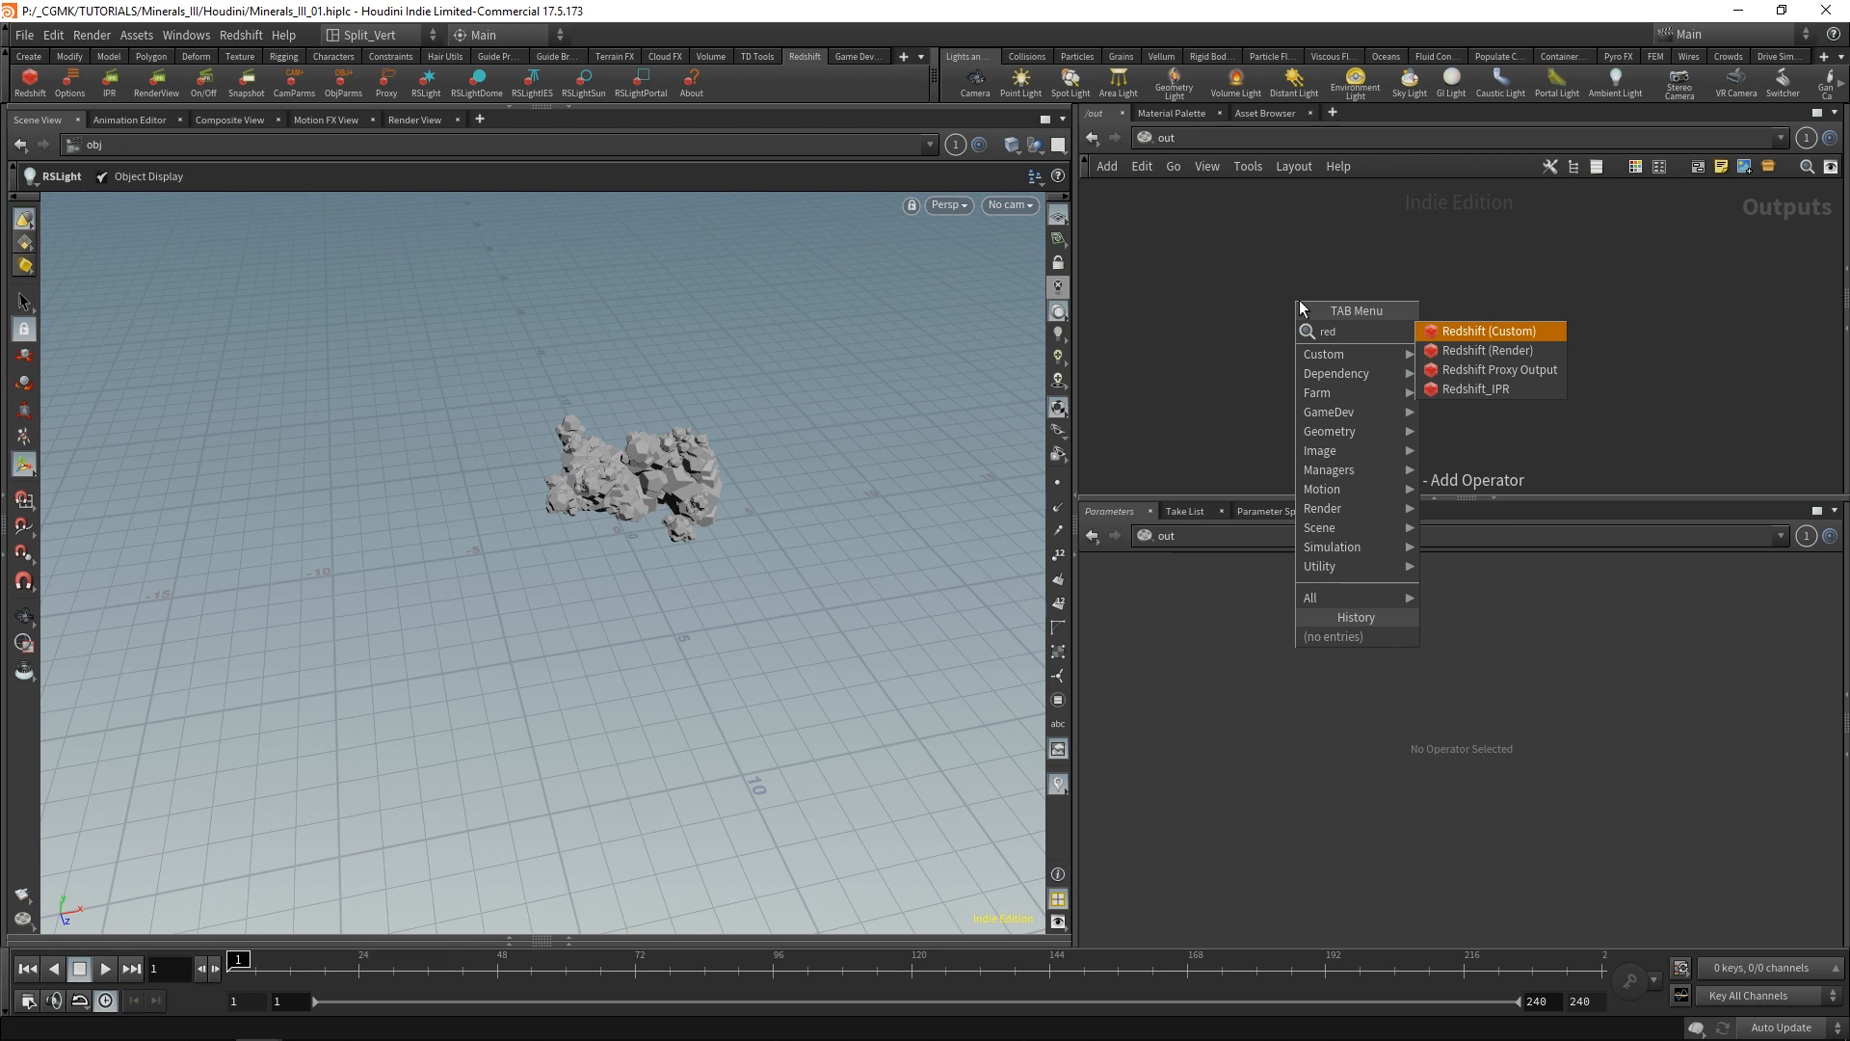
click(1467, 350)
scroll(1446, 334, up, 4)
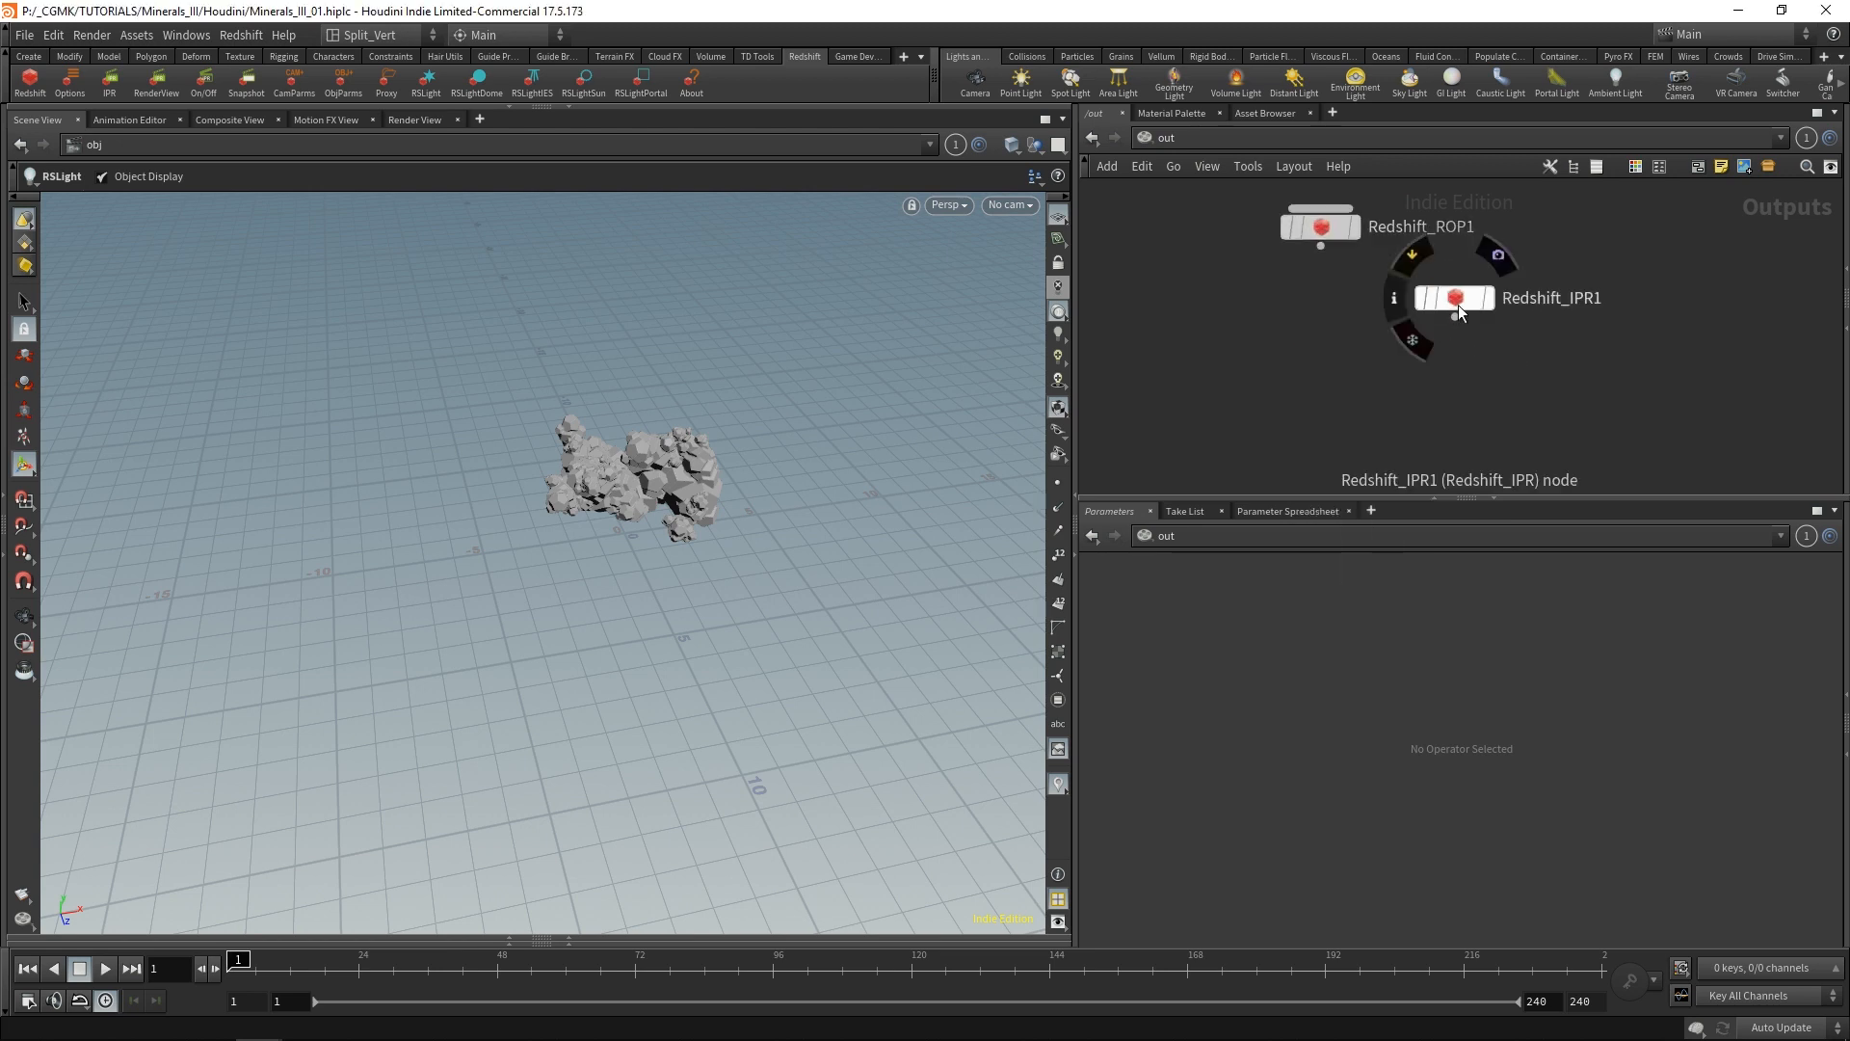
Link the Redshift_IPR1 node to the Redshift_ROP1 render node.
click(1454, 302)
middle_drag(1461, 453, 1405, 467)
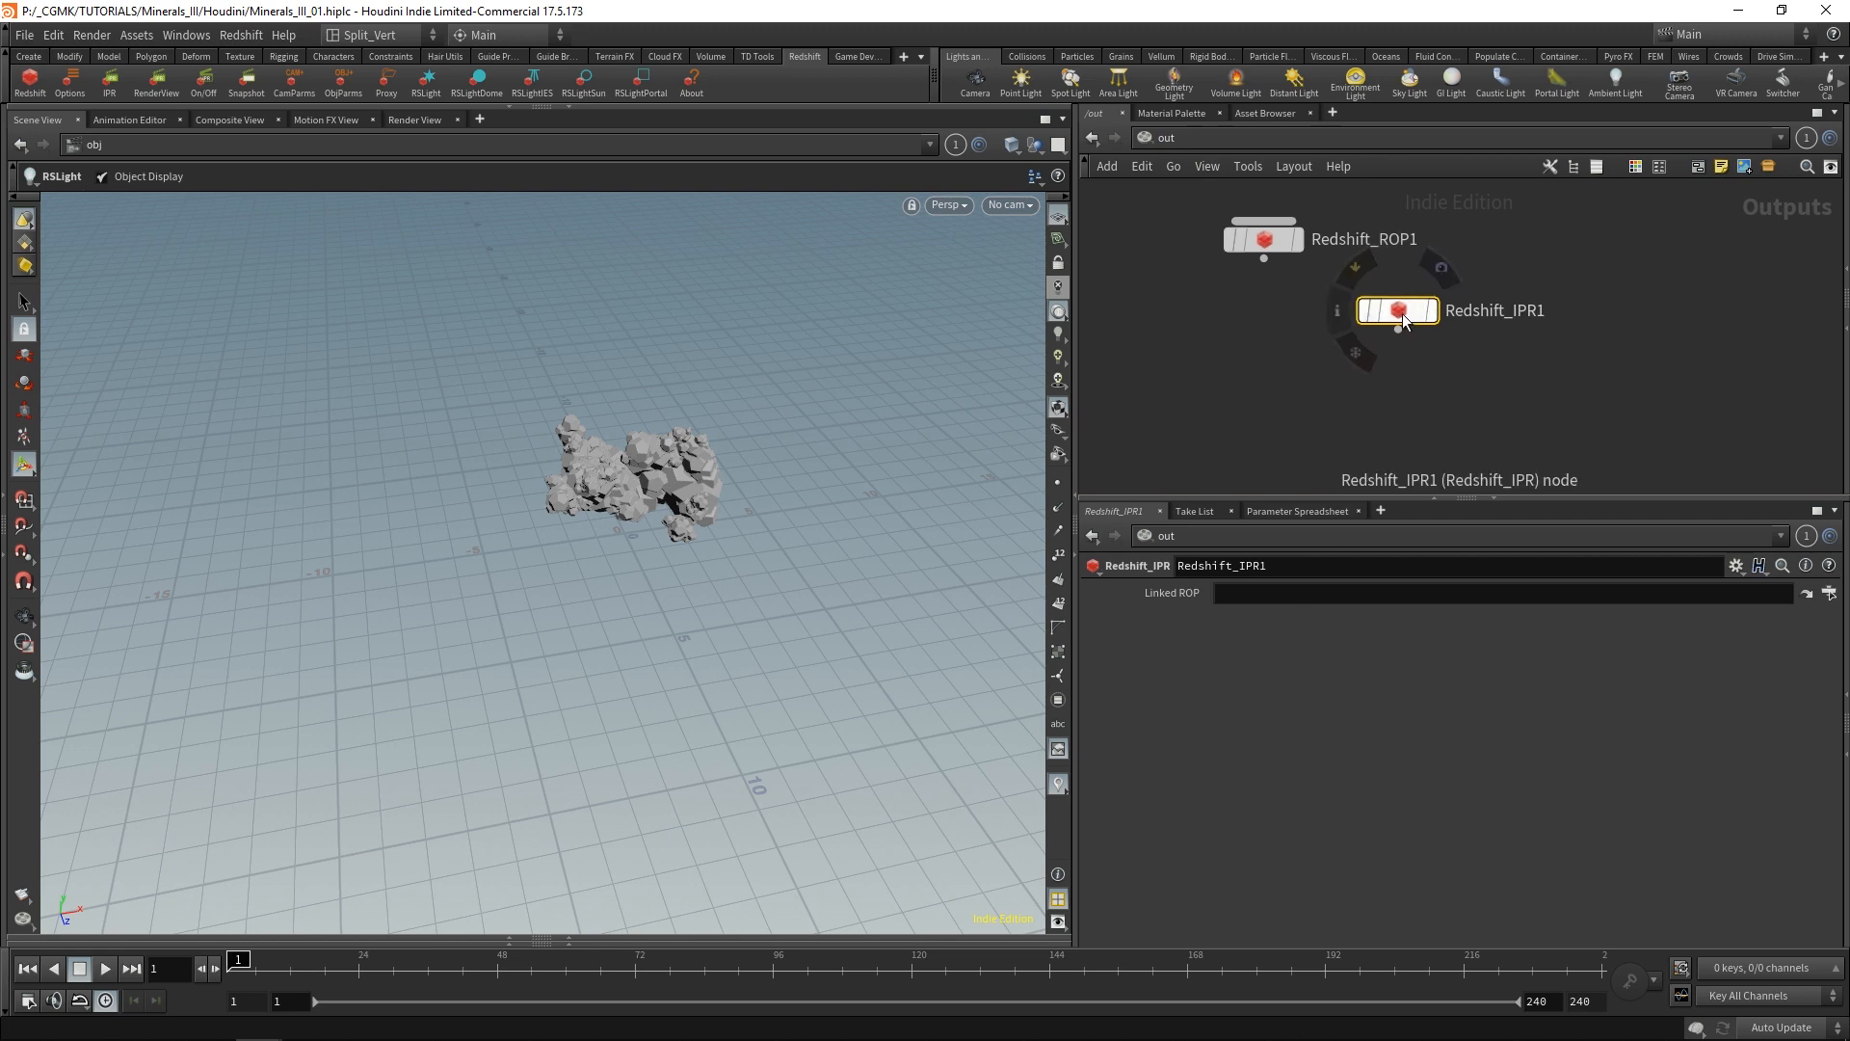
mouse_move(1336, 290)
drag(1262, 239, 1355, 595)
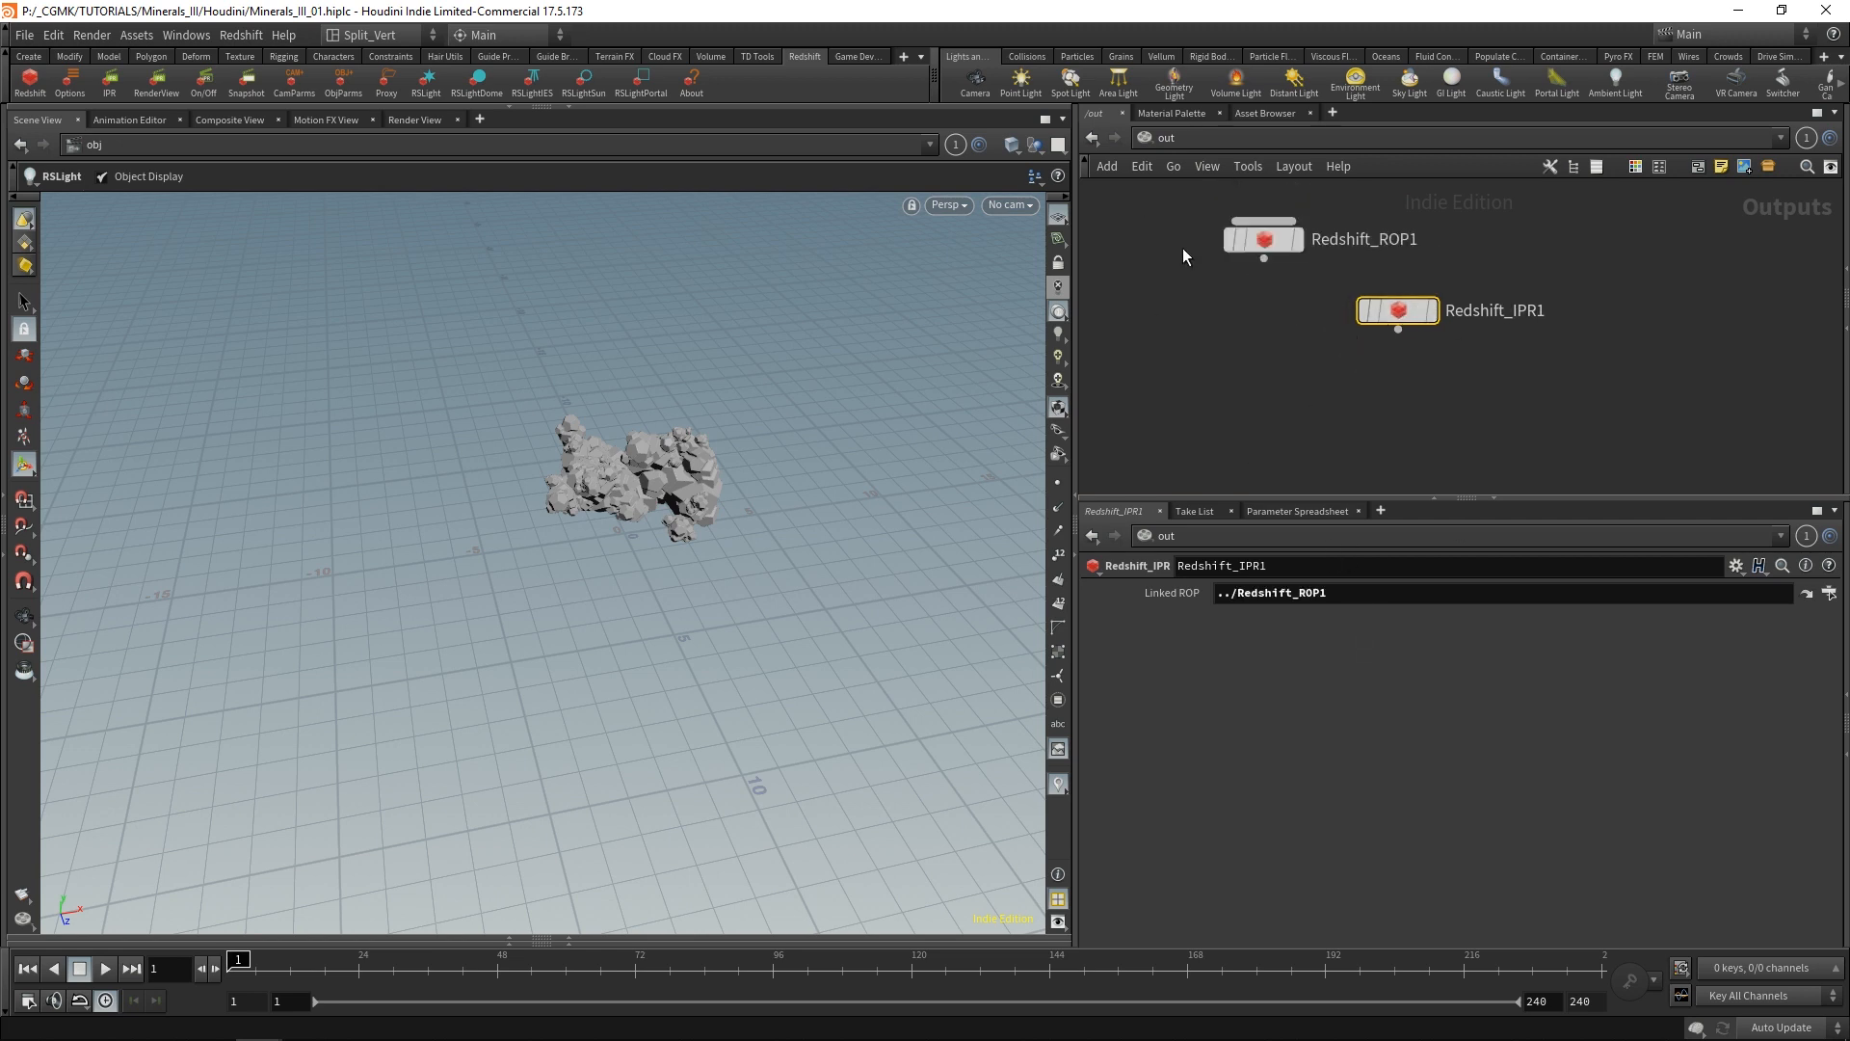
Turn off IPR Progressive Rendering in the IPR settings of Redshift_ROP1.
click(1261, 237)
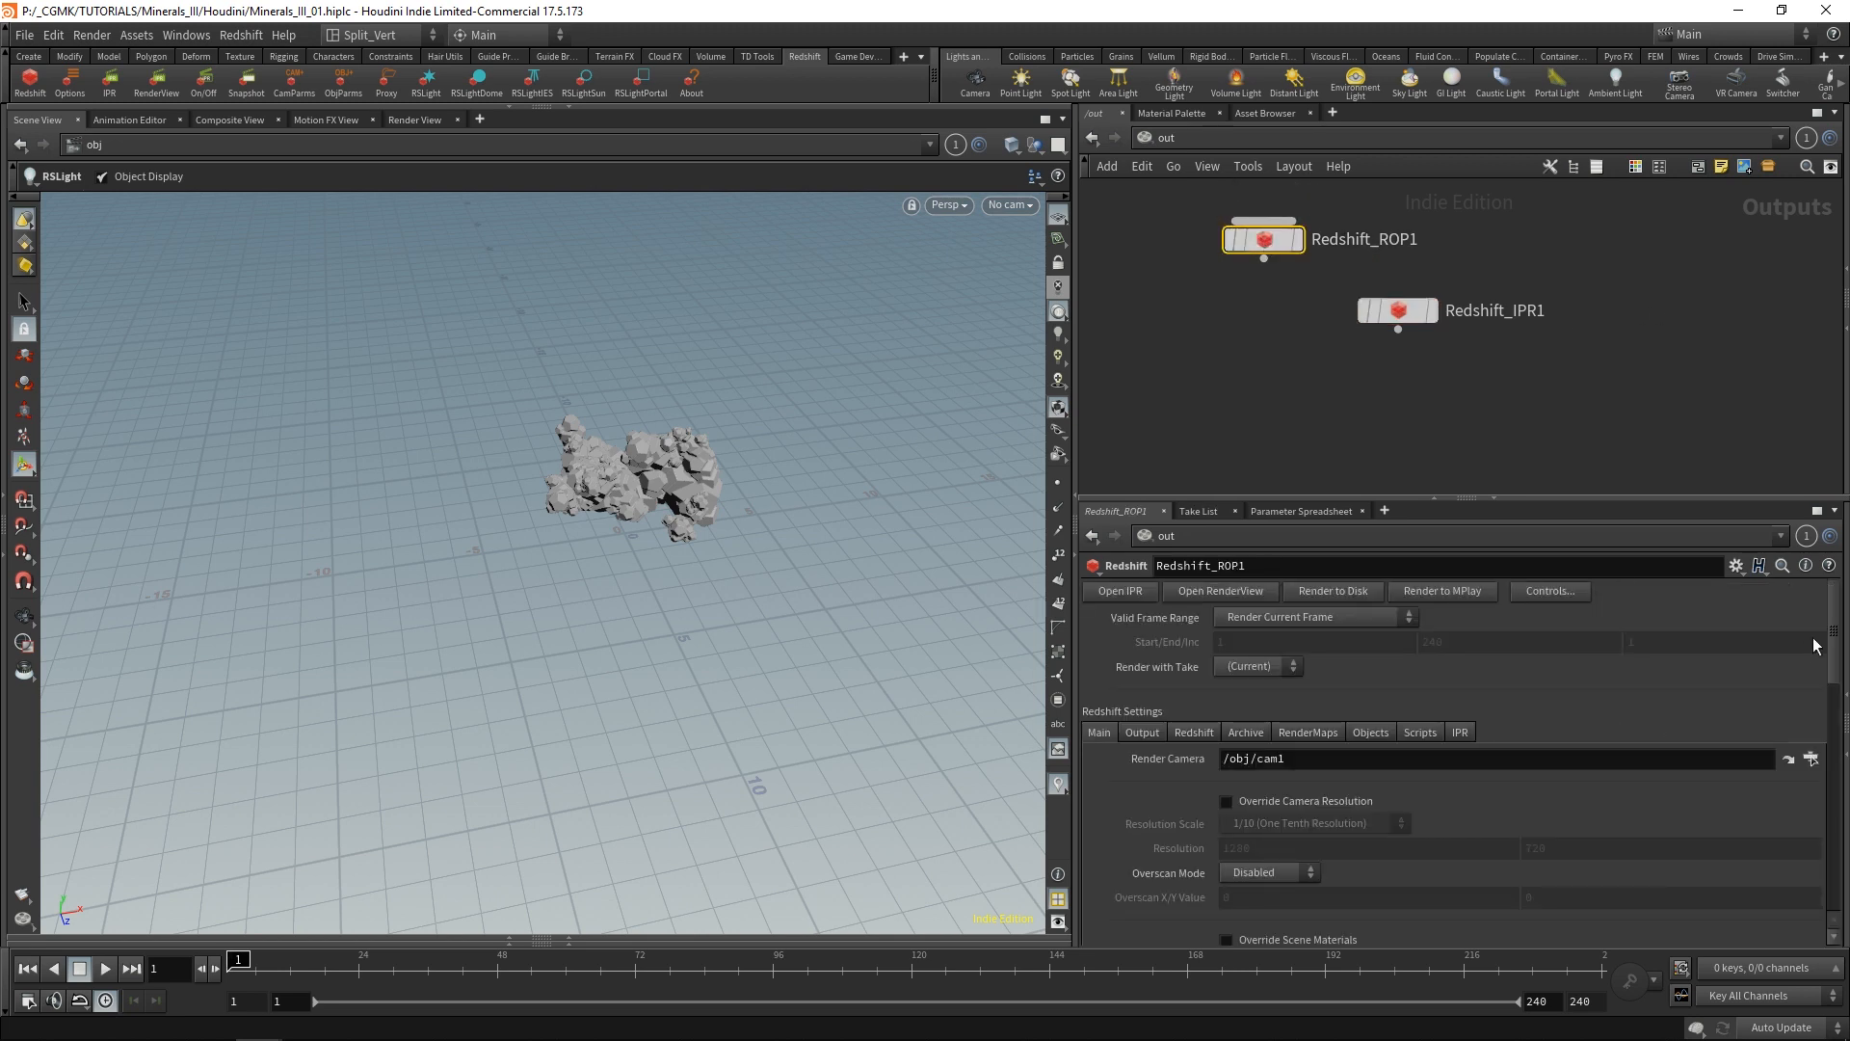
mouse_move(1830, 629)
mouse_down()
mouse_move(1837, 676)
mouse_move(1840, 628)
mouse_up()
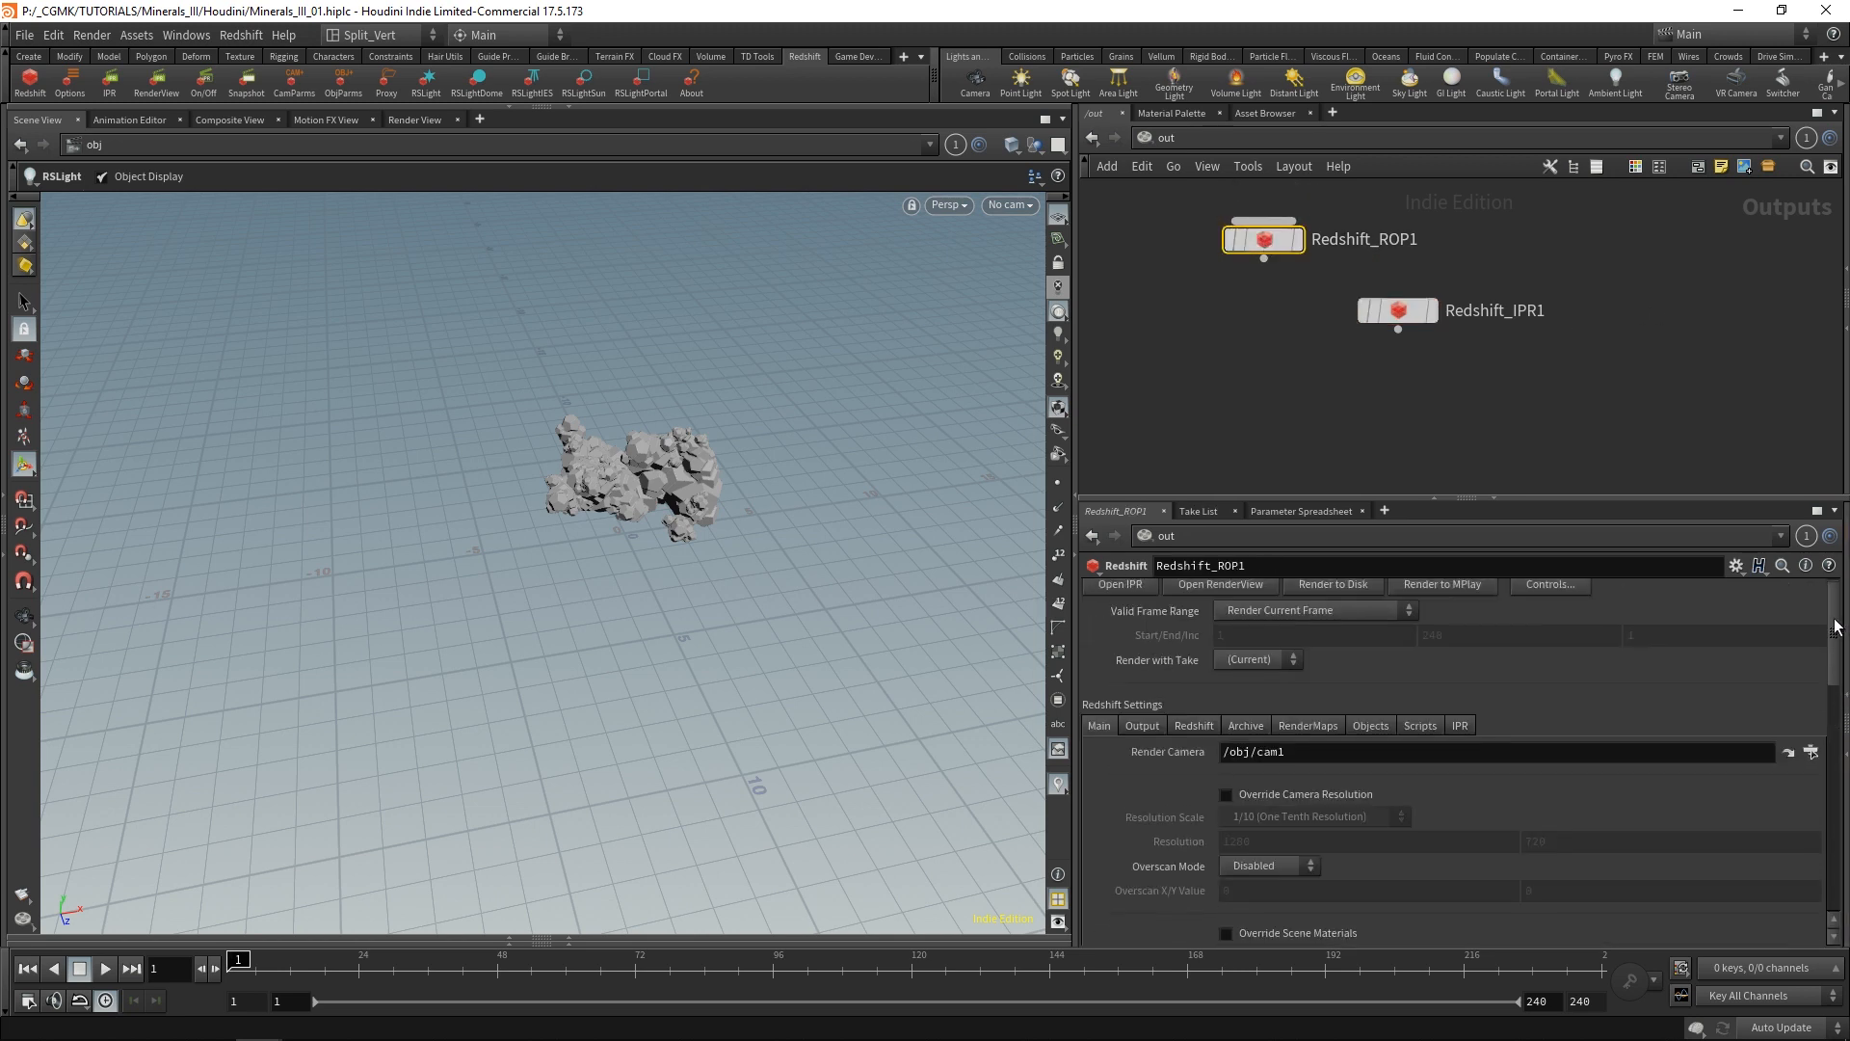
click(1458, 729)
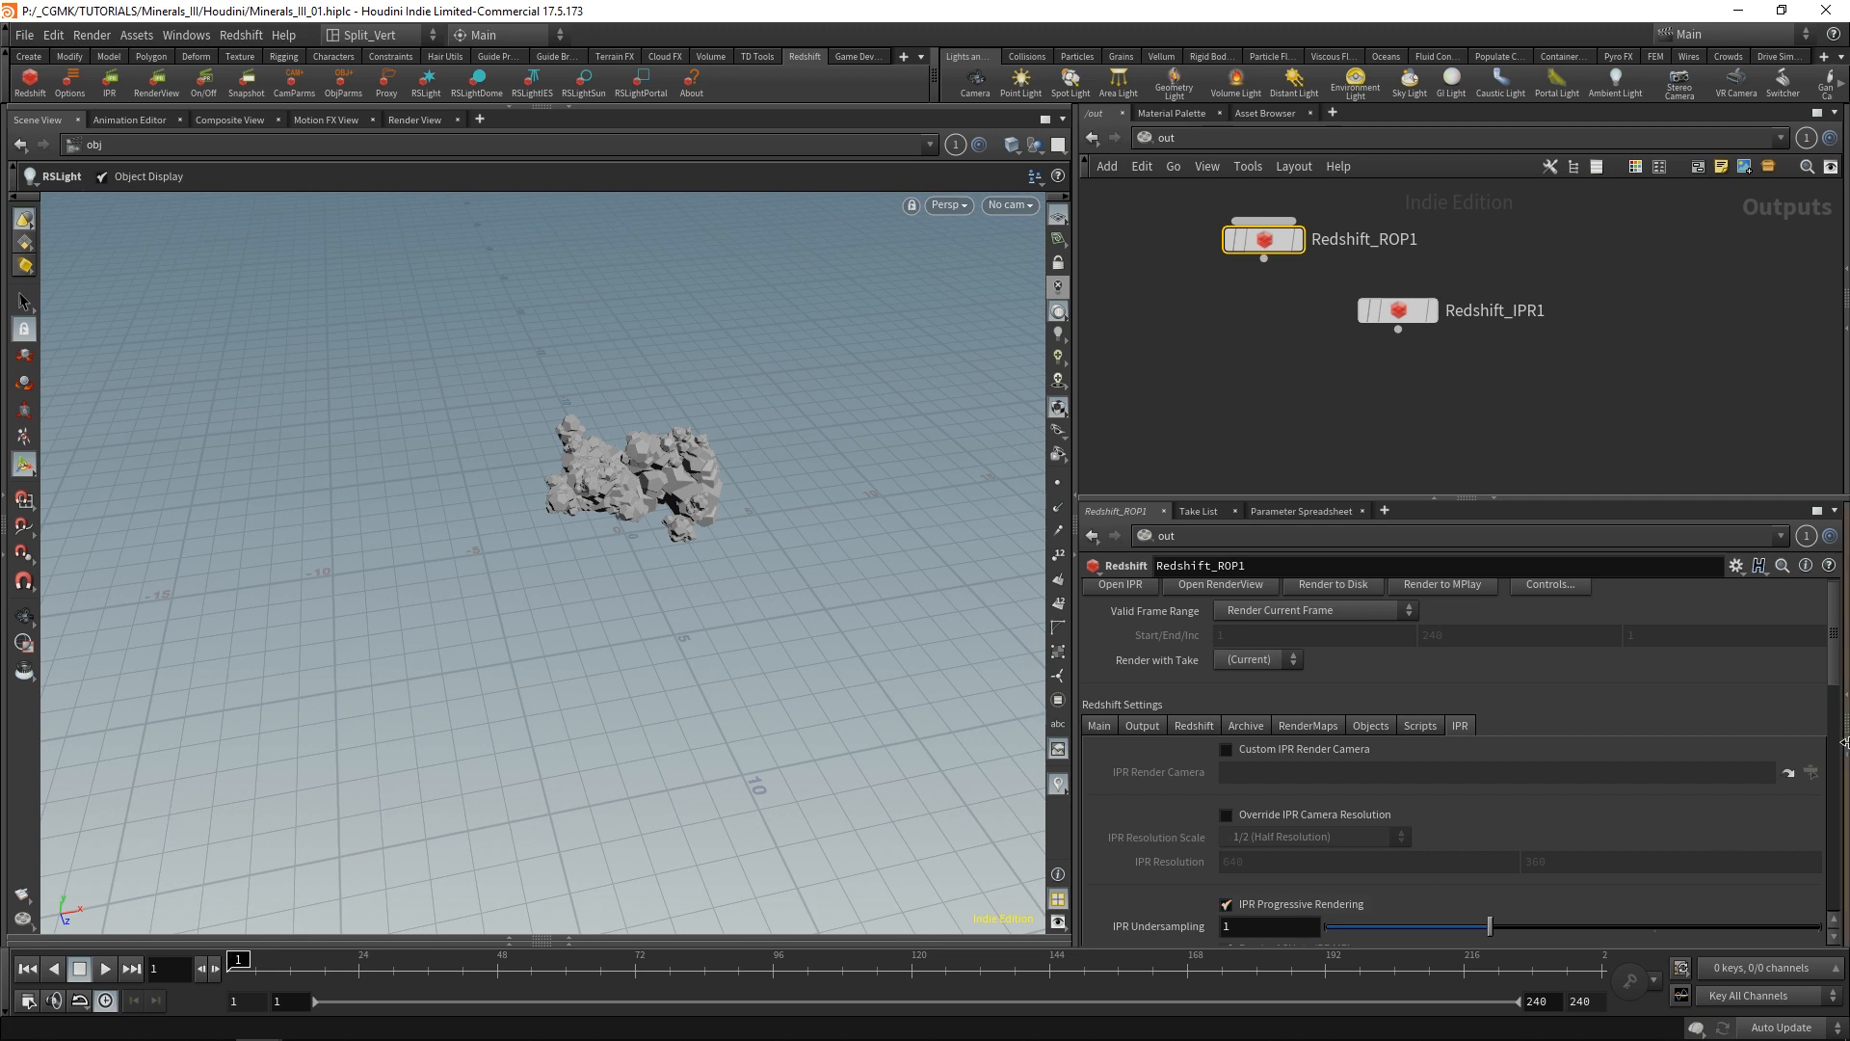
scroll(1662, 727, down, 2)
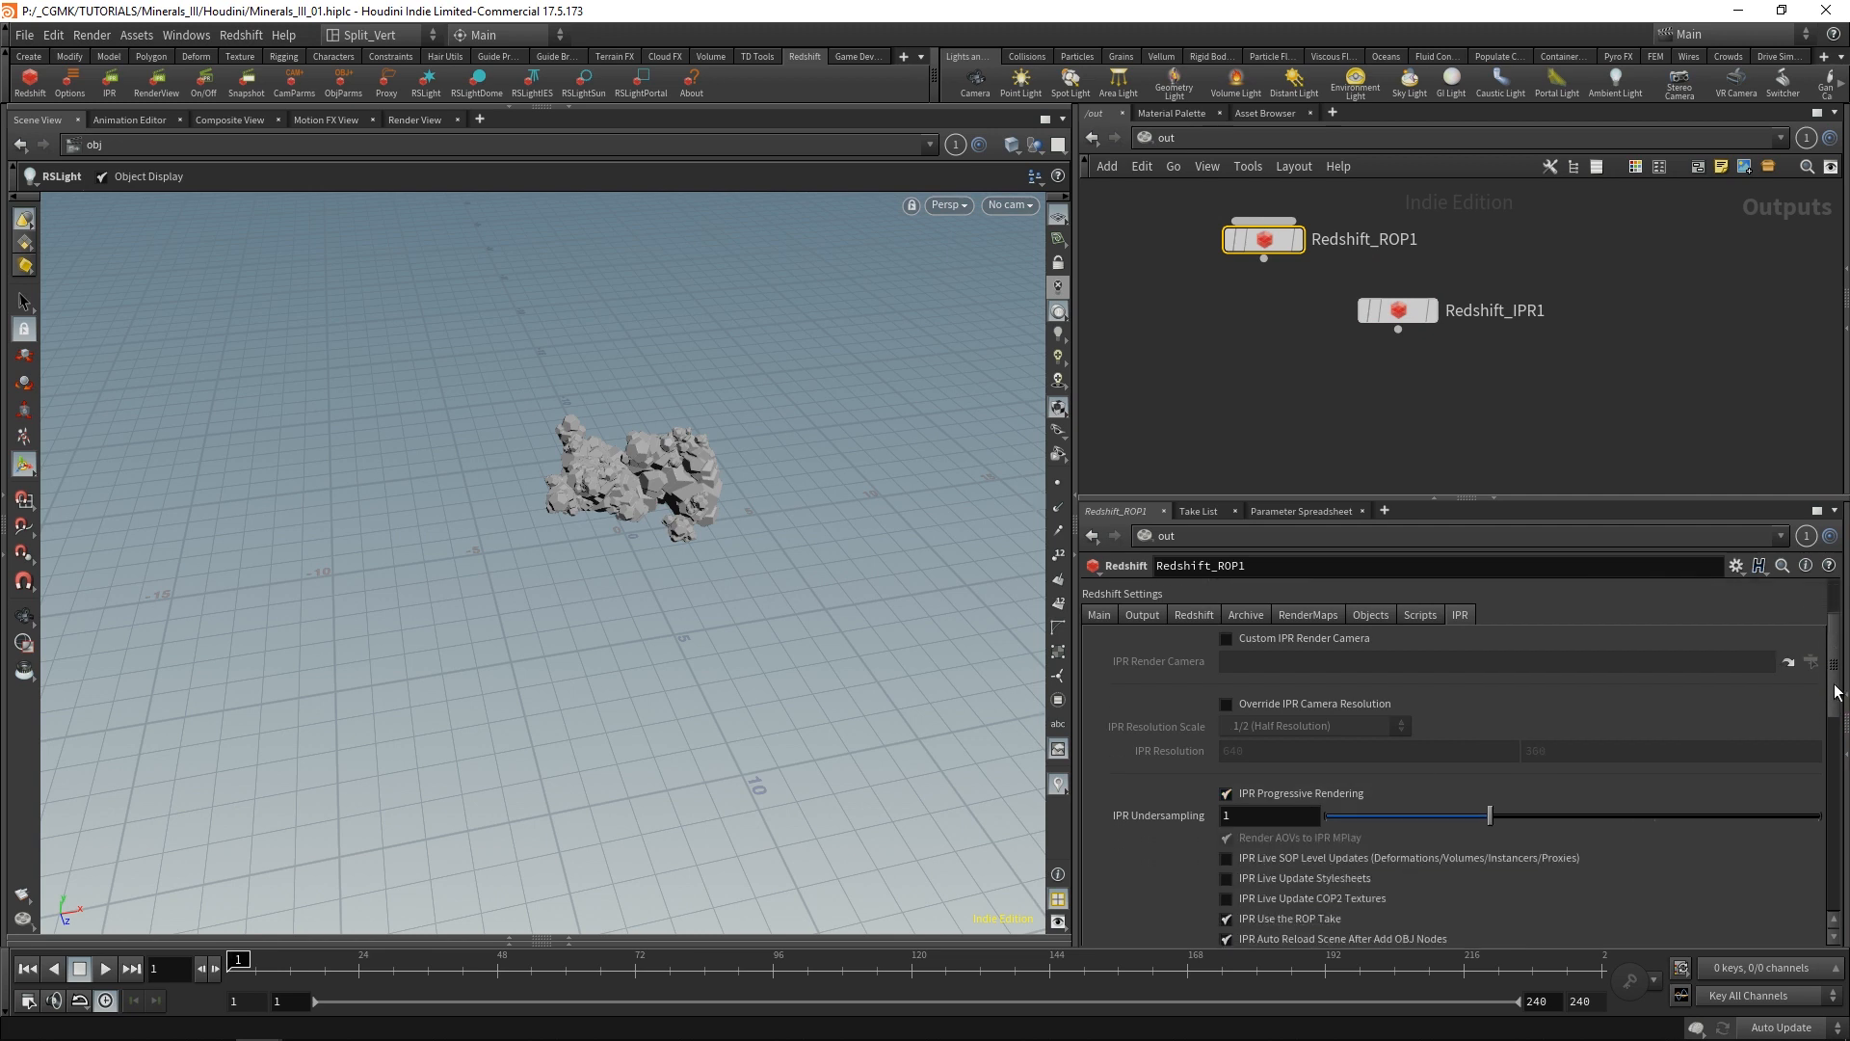
click(1328, 795)
Set the Primary GI Engine of Redshift_ROP1 to Brute Force in its global illumination settings.
mouse_move(1841, 668)
mouse_down()
mouse_move(1833, 710)
mouse_move(1834, 673)
mouse_up()
click(1195, 634)
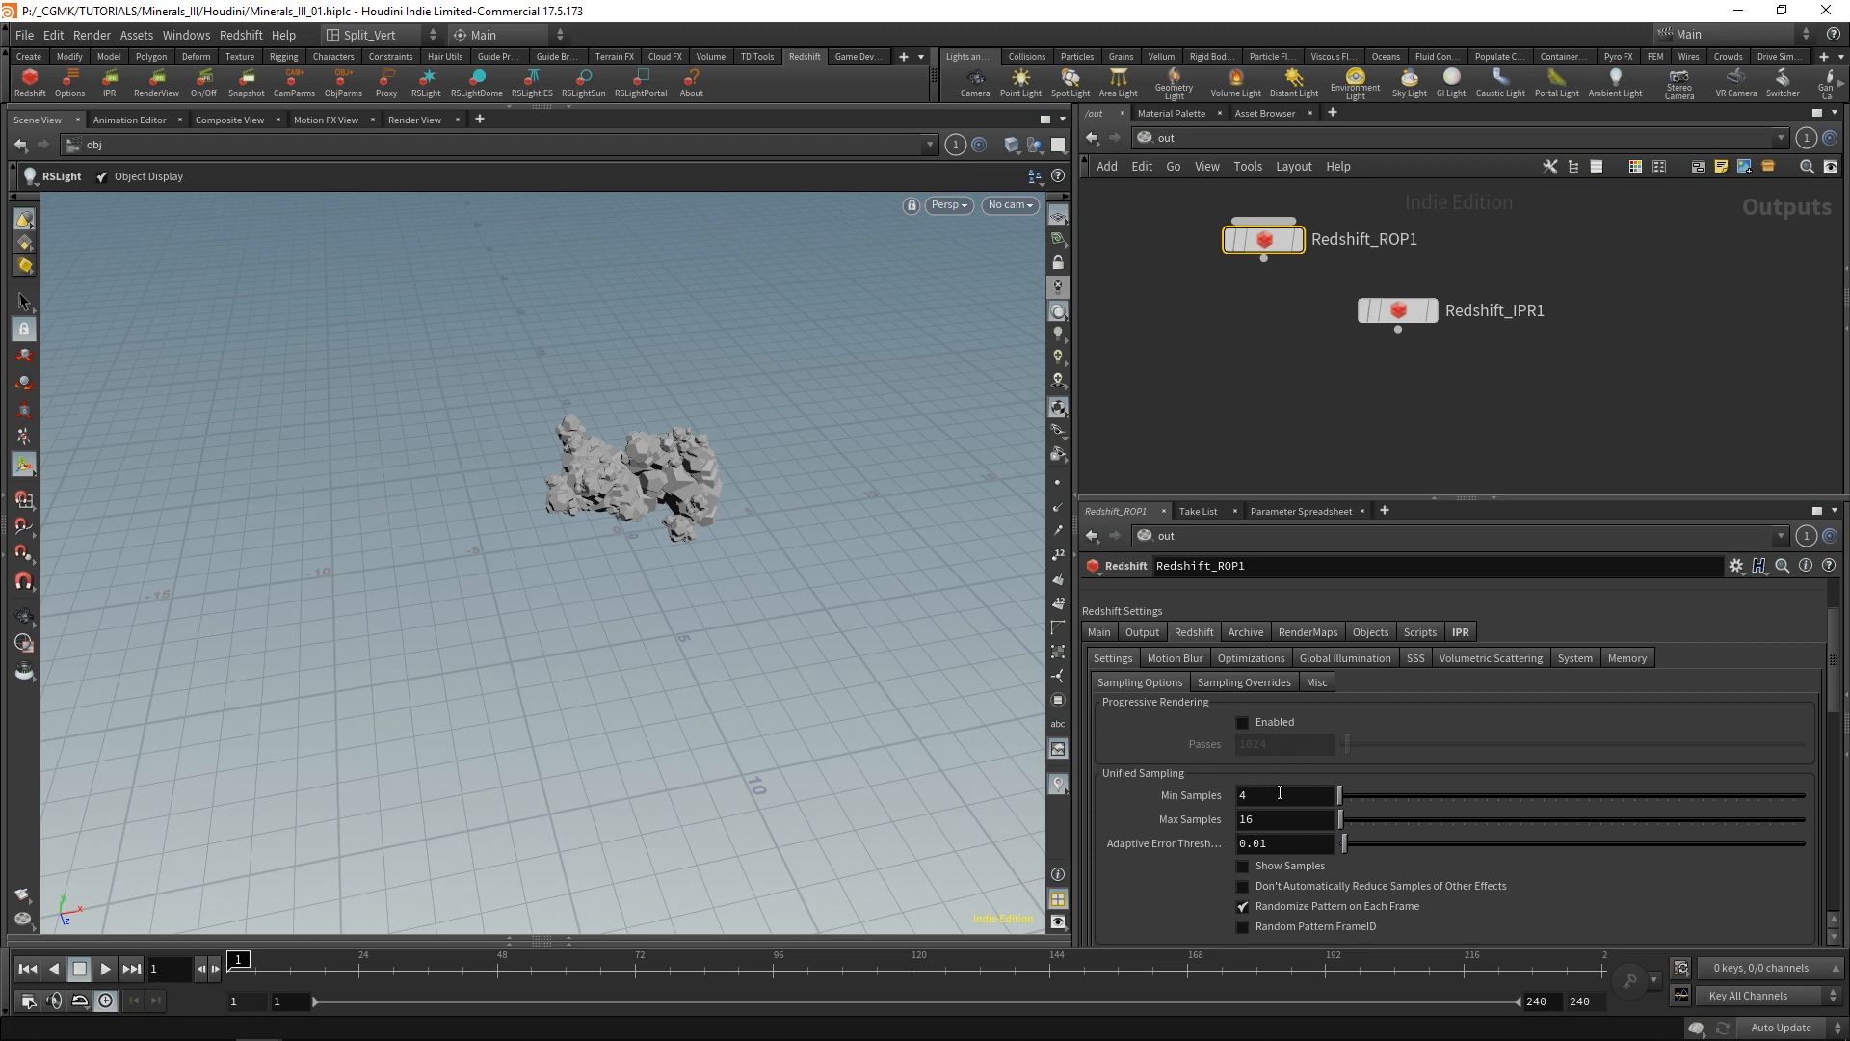
click(1346, 658)
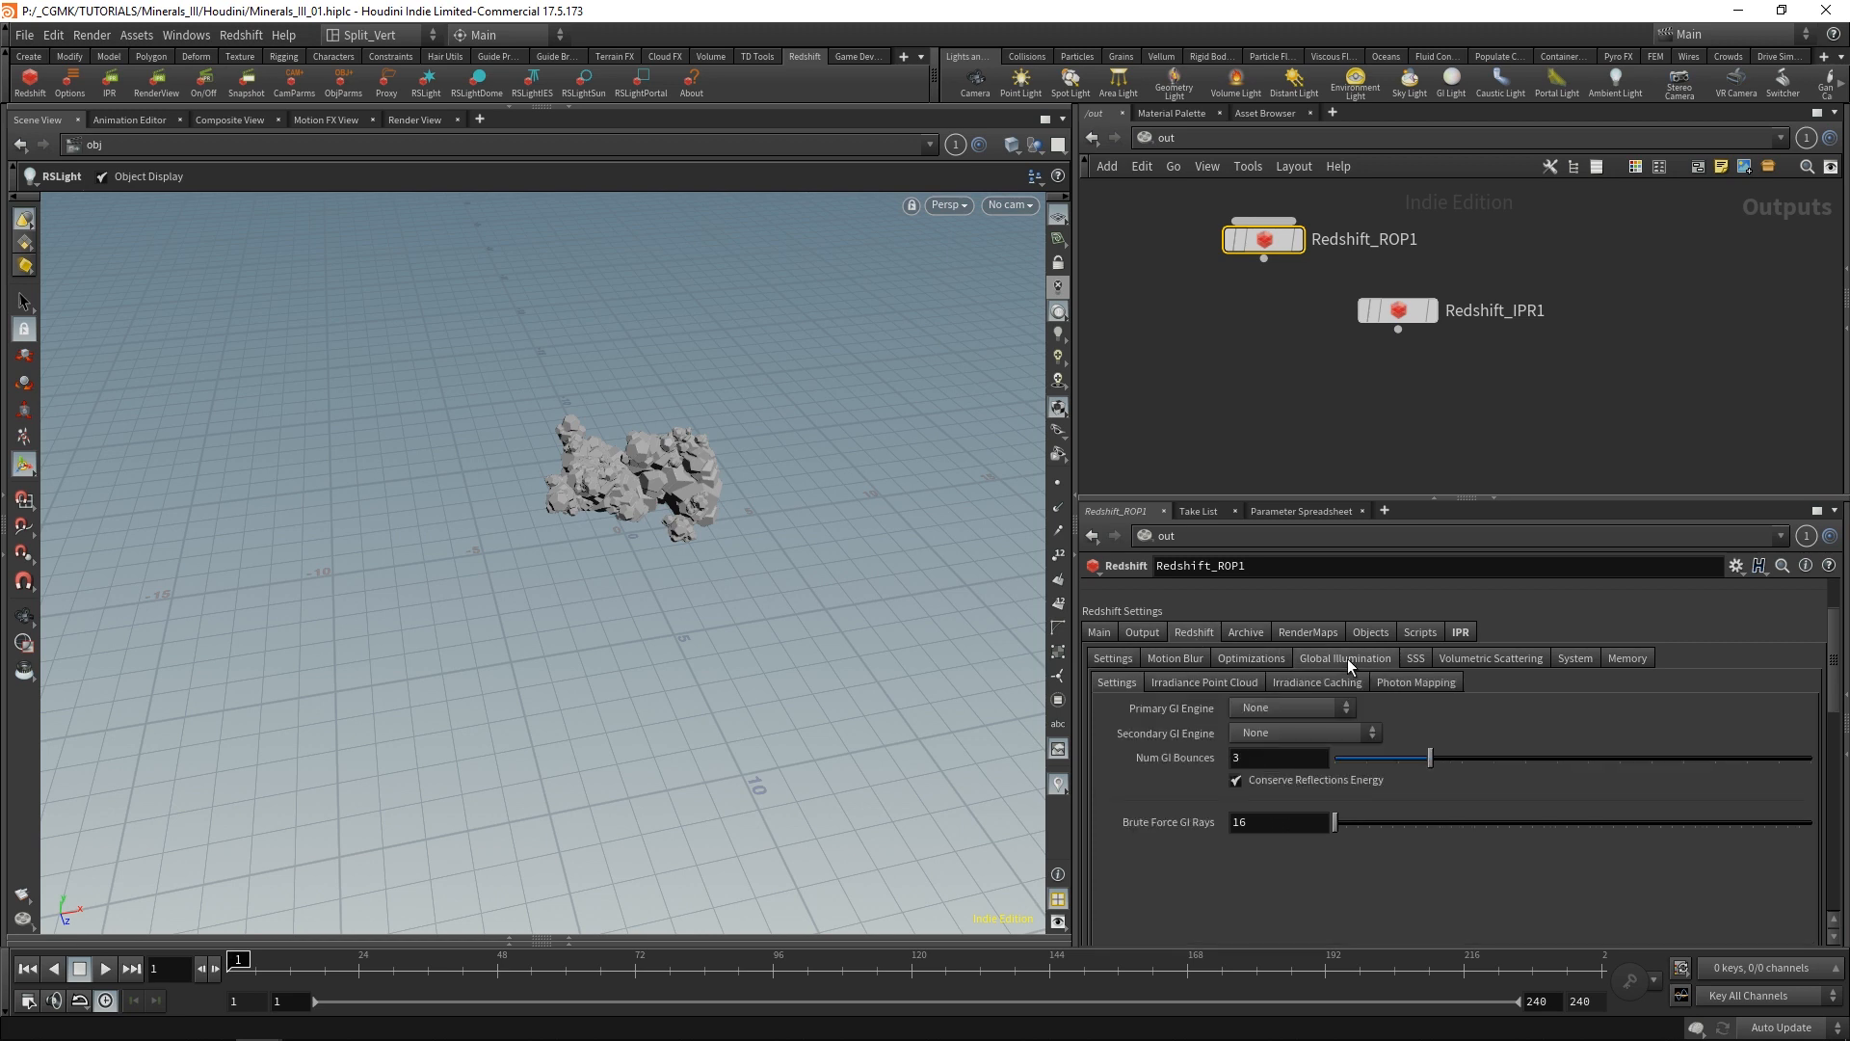
click(1325, 709)
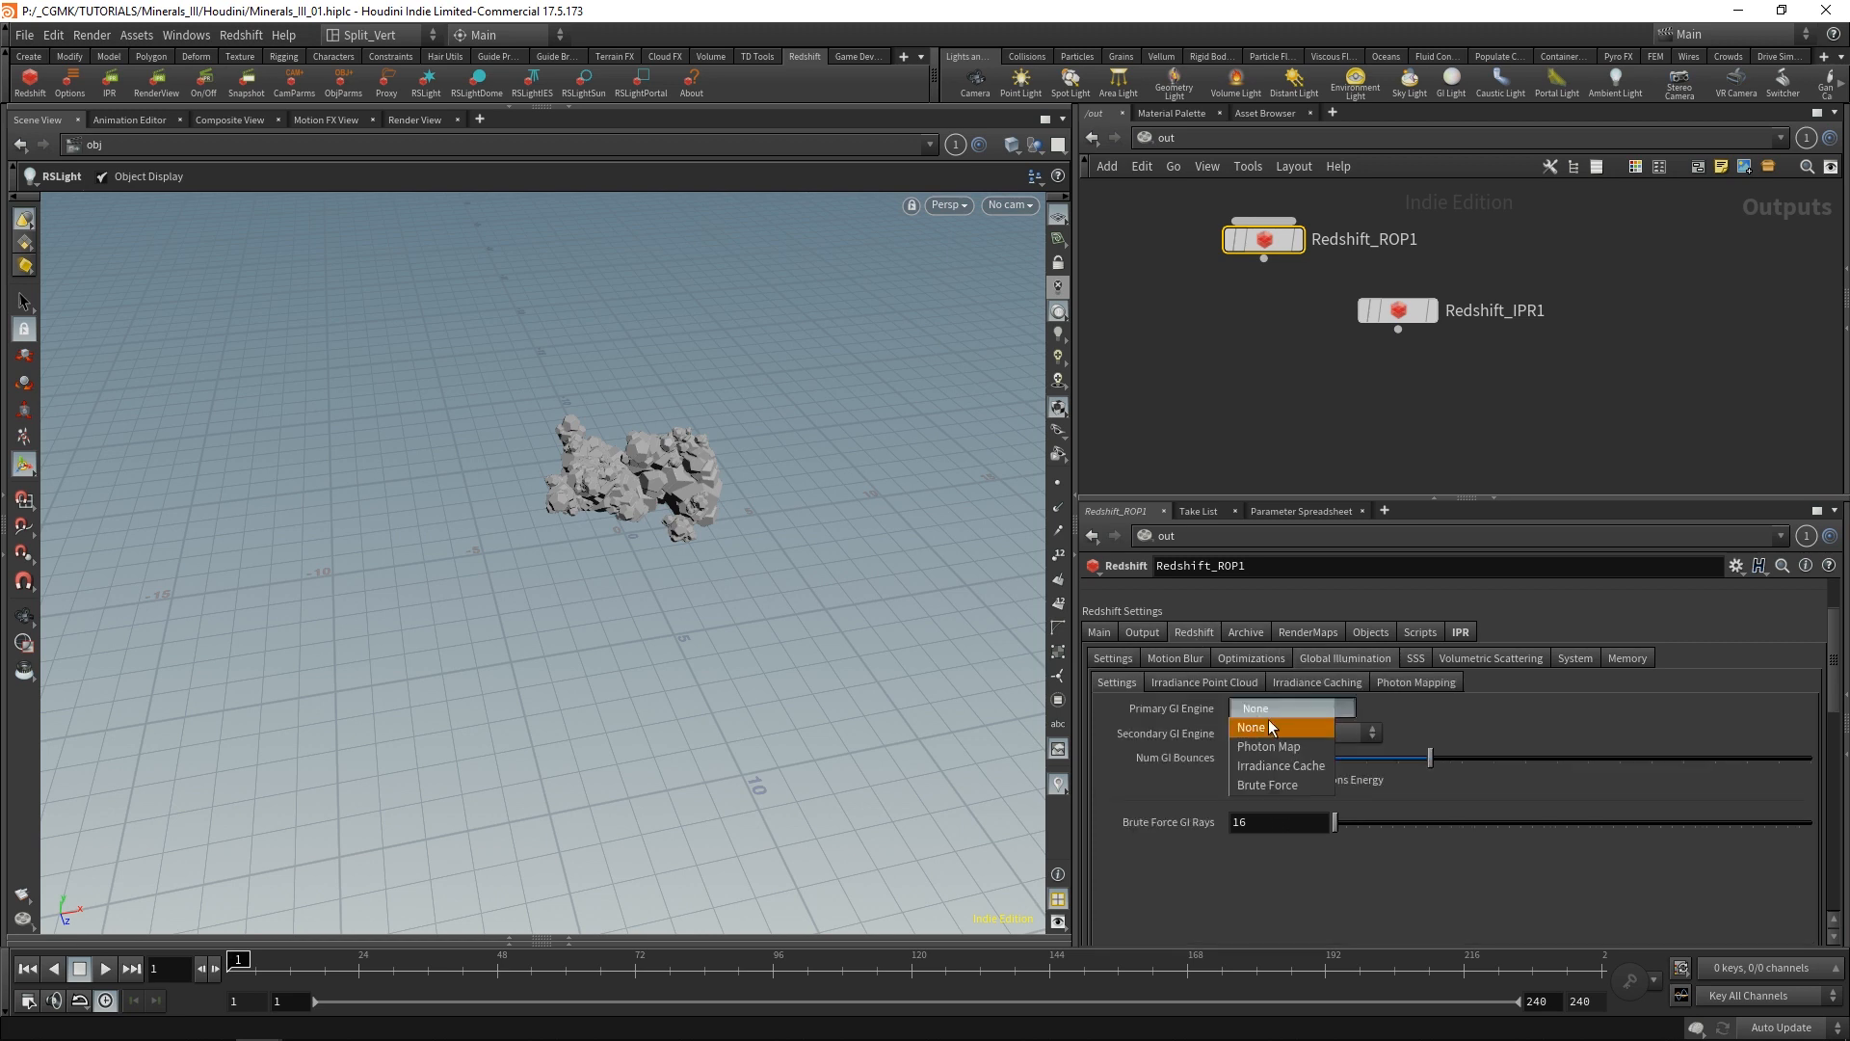
click(1268, 784)
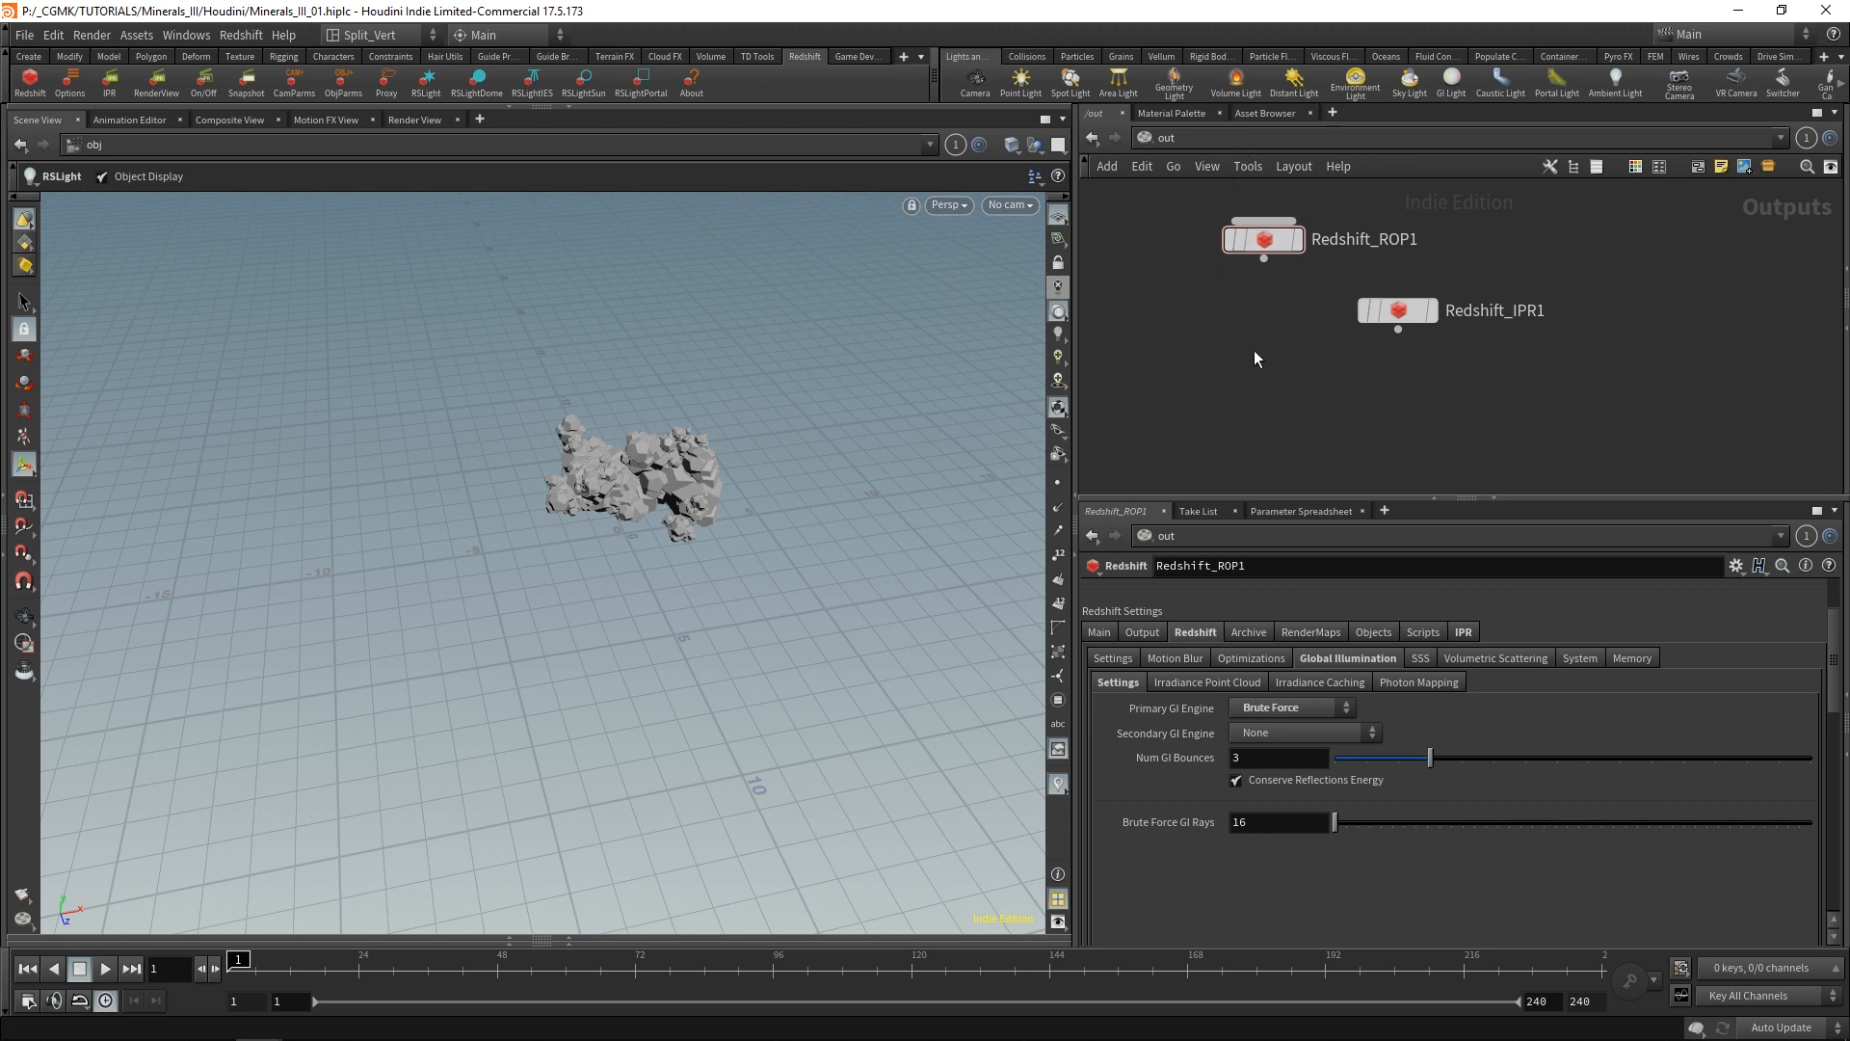
Return the network editor to the obj context and add a Material Network node below minerals_ii.
click(1212, 138)
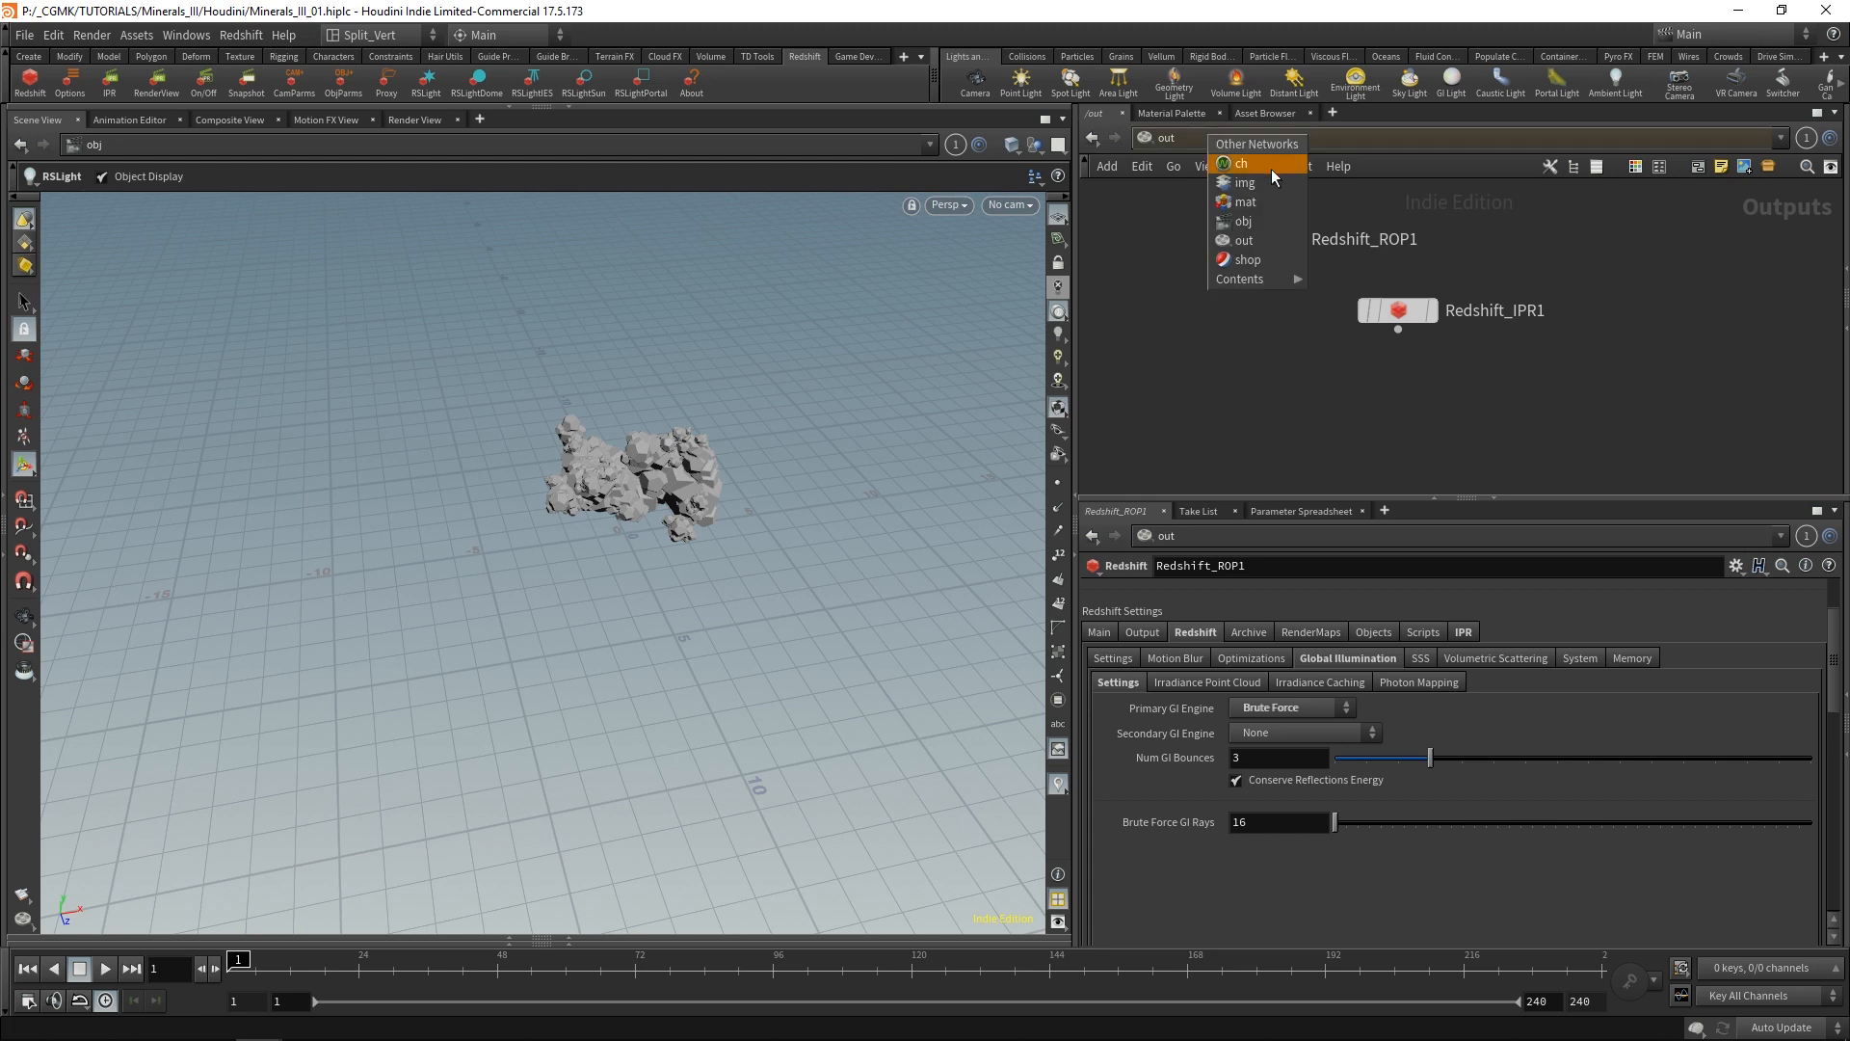
click(1251, 220)
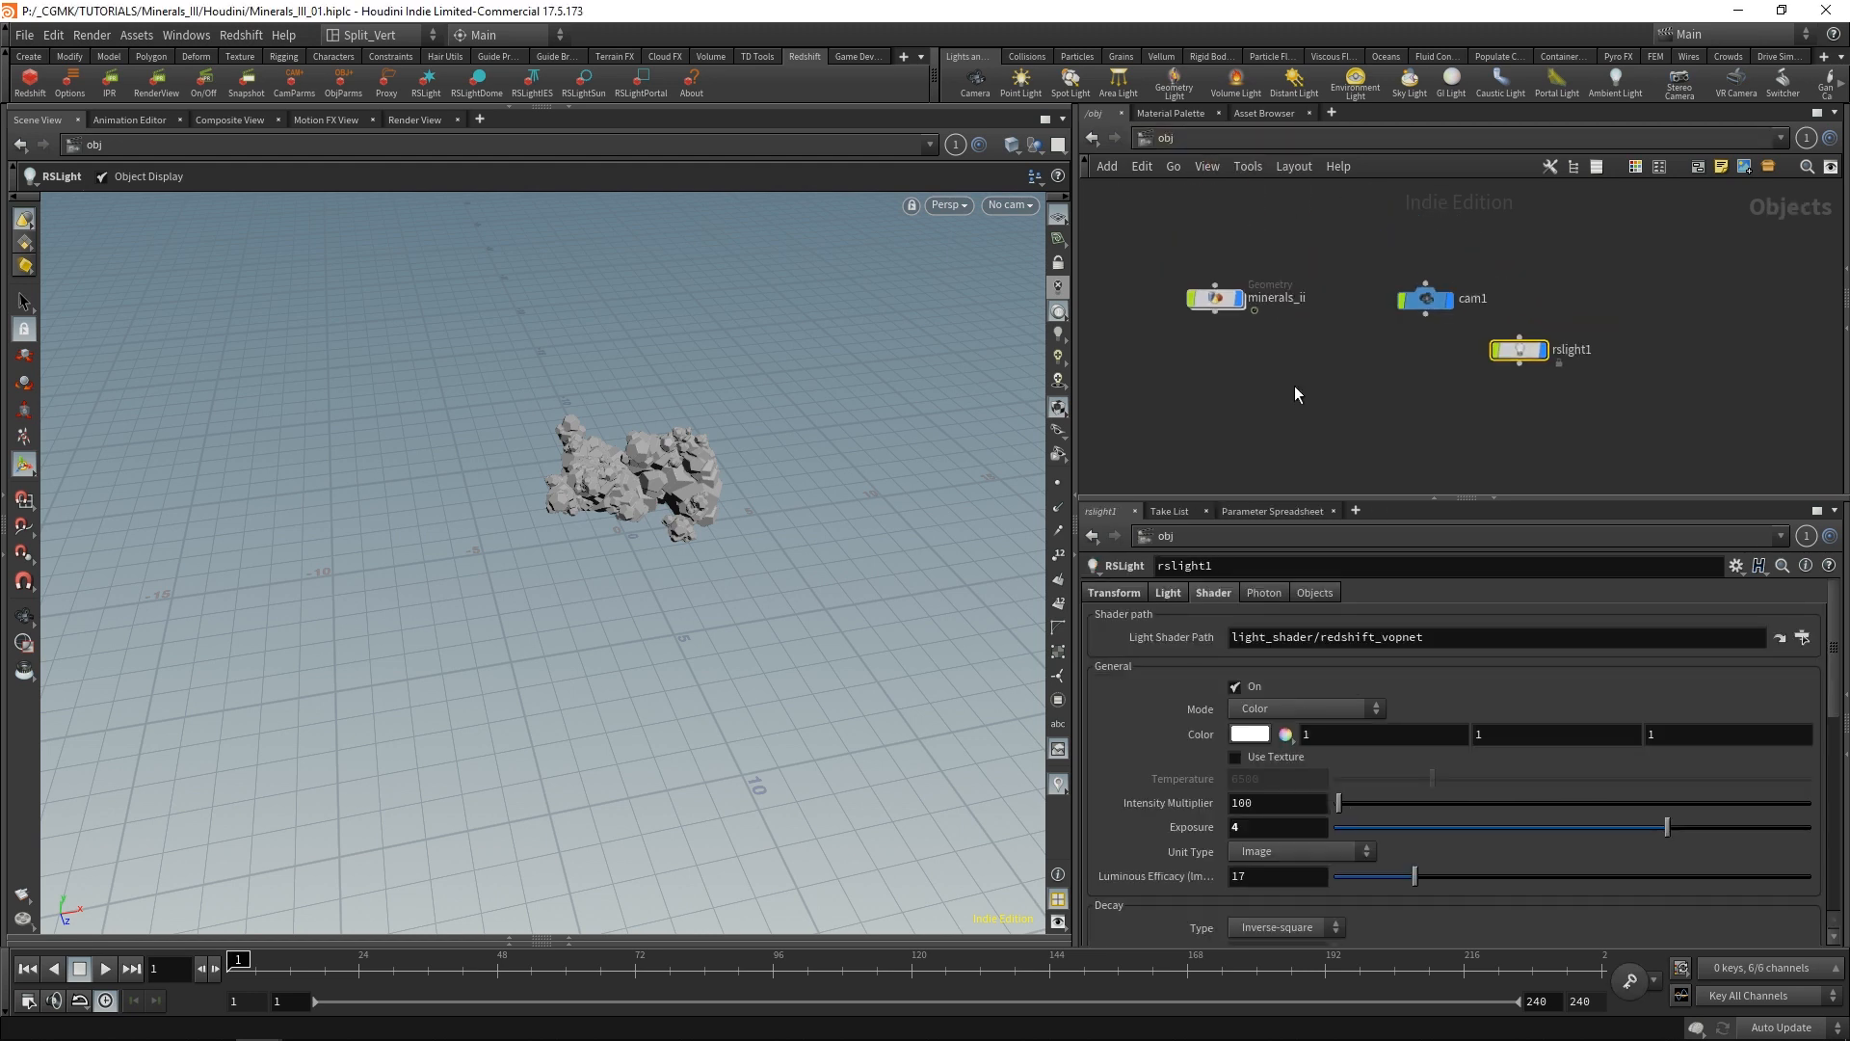
key(Tab)
text(matnet)
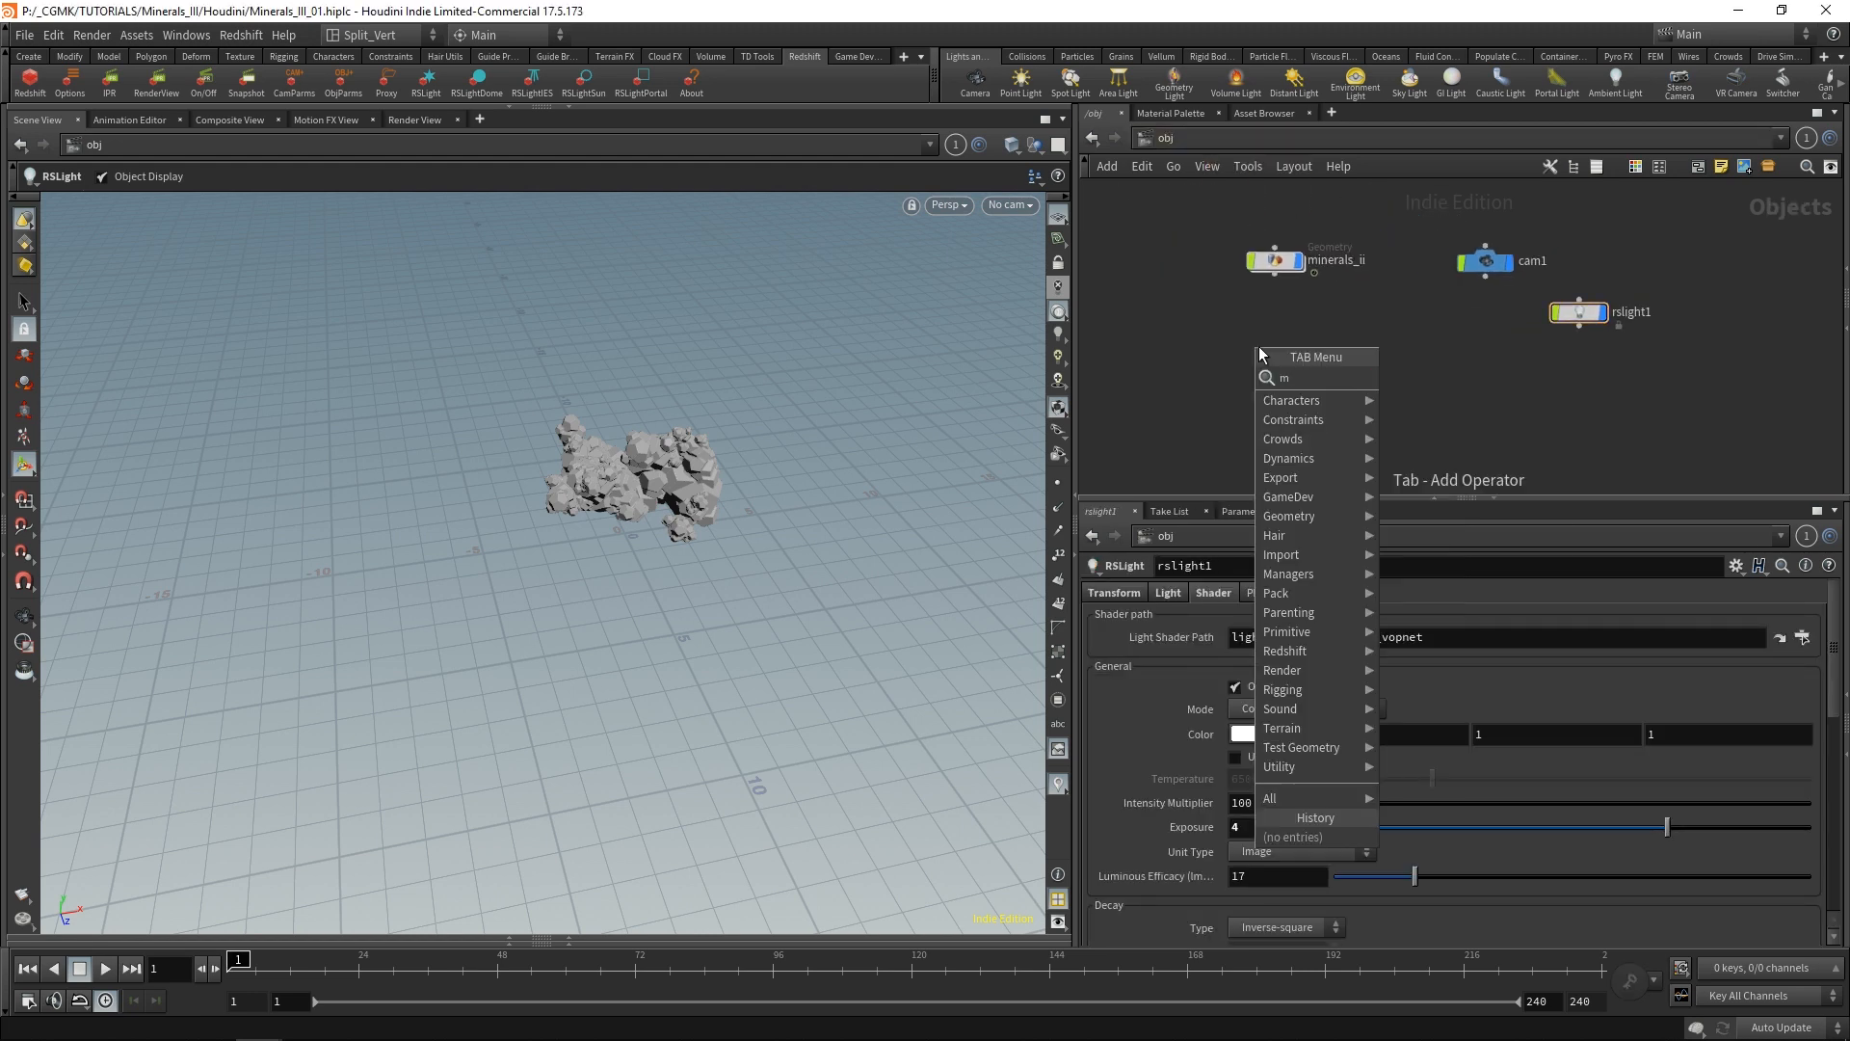
key(Return)
click(1259, 345)
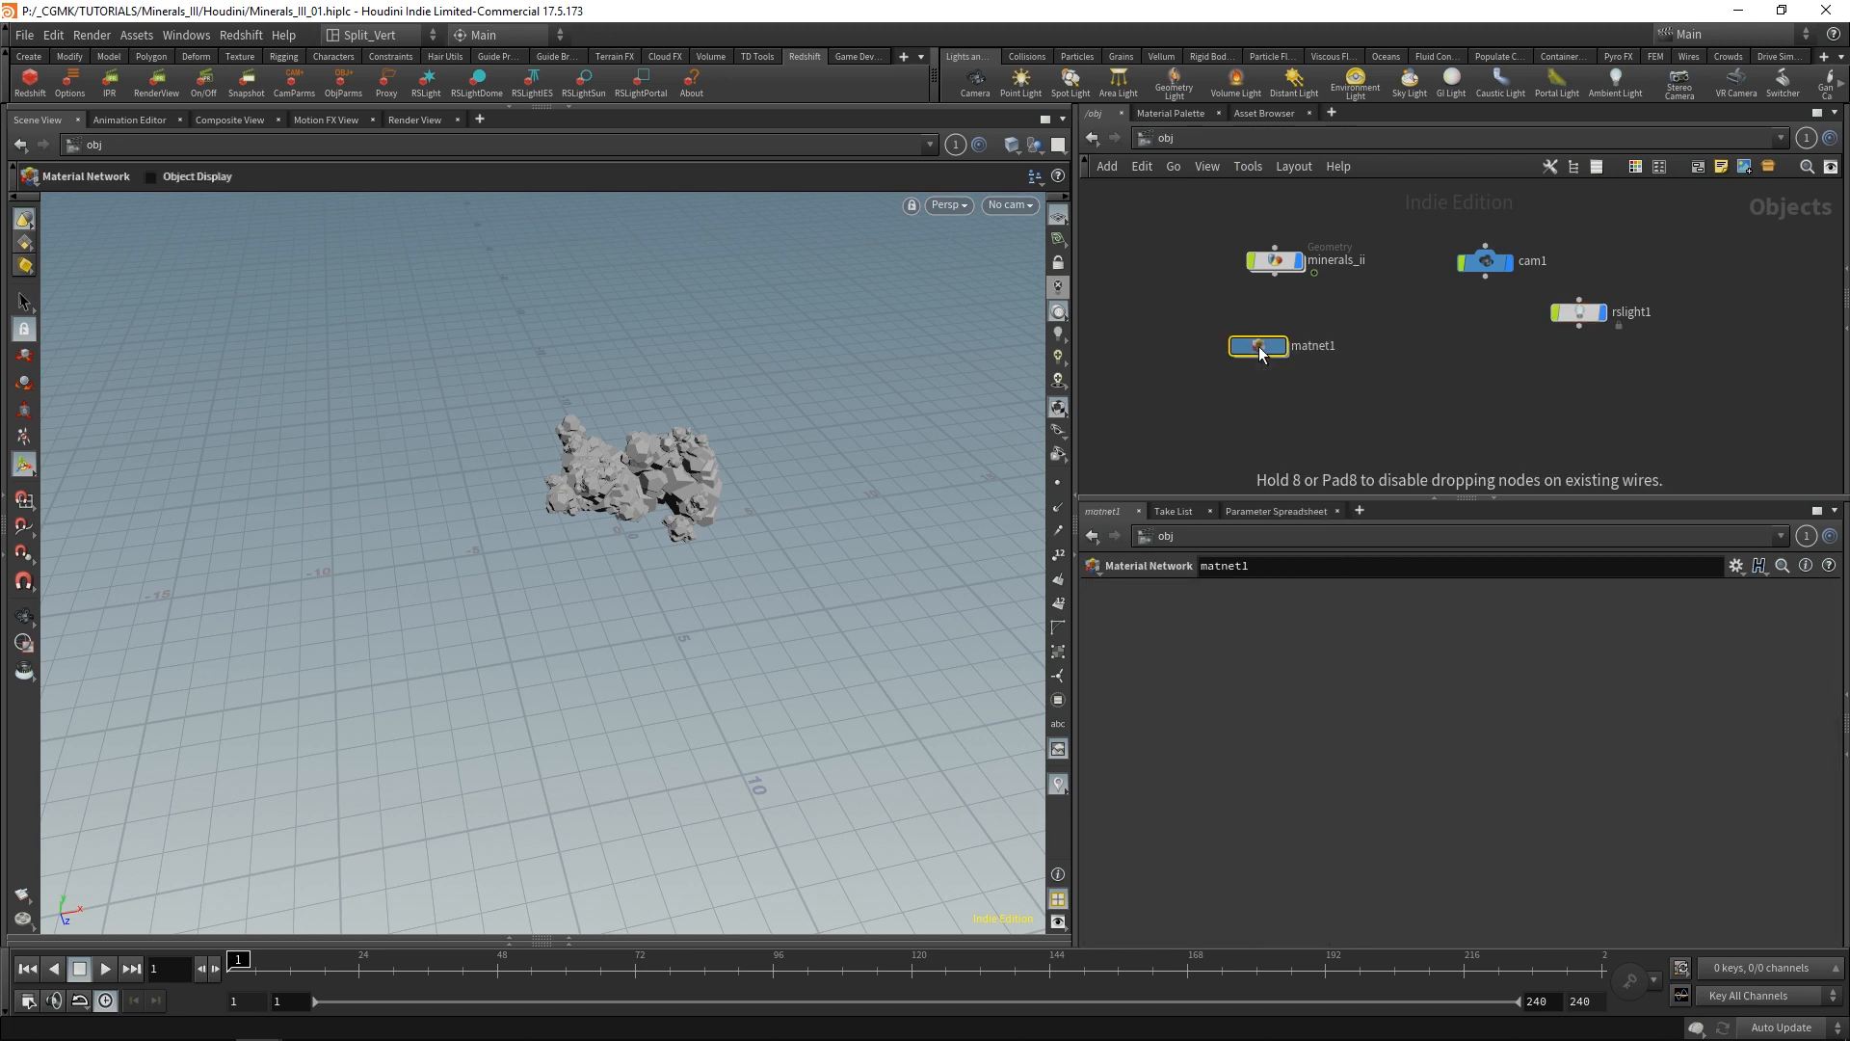
Rename the material network redshift and go inside it.
double_click(1313, 337)
text(re)
text(dshift)
key(Return)
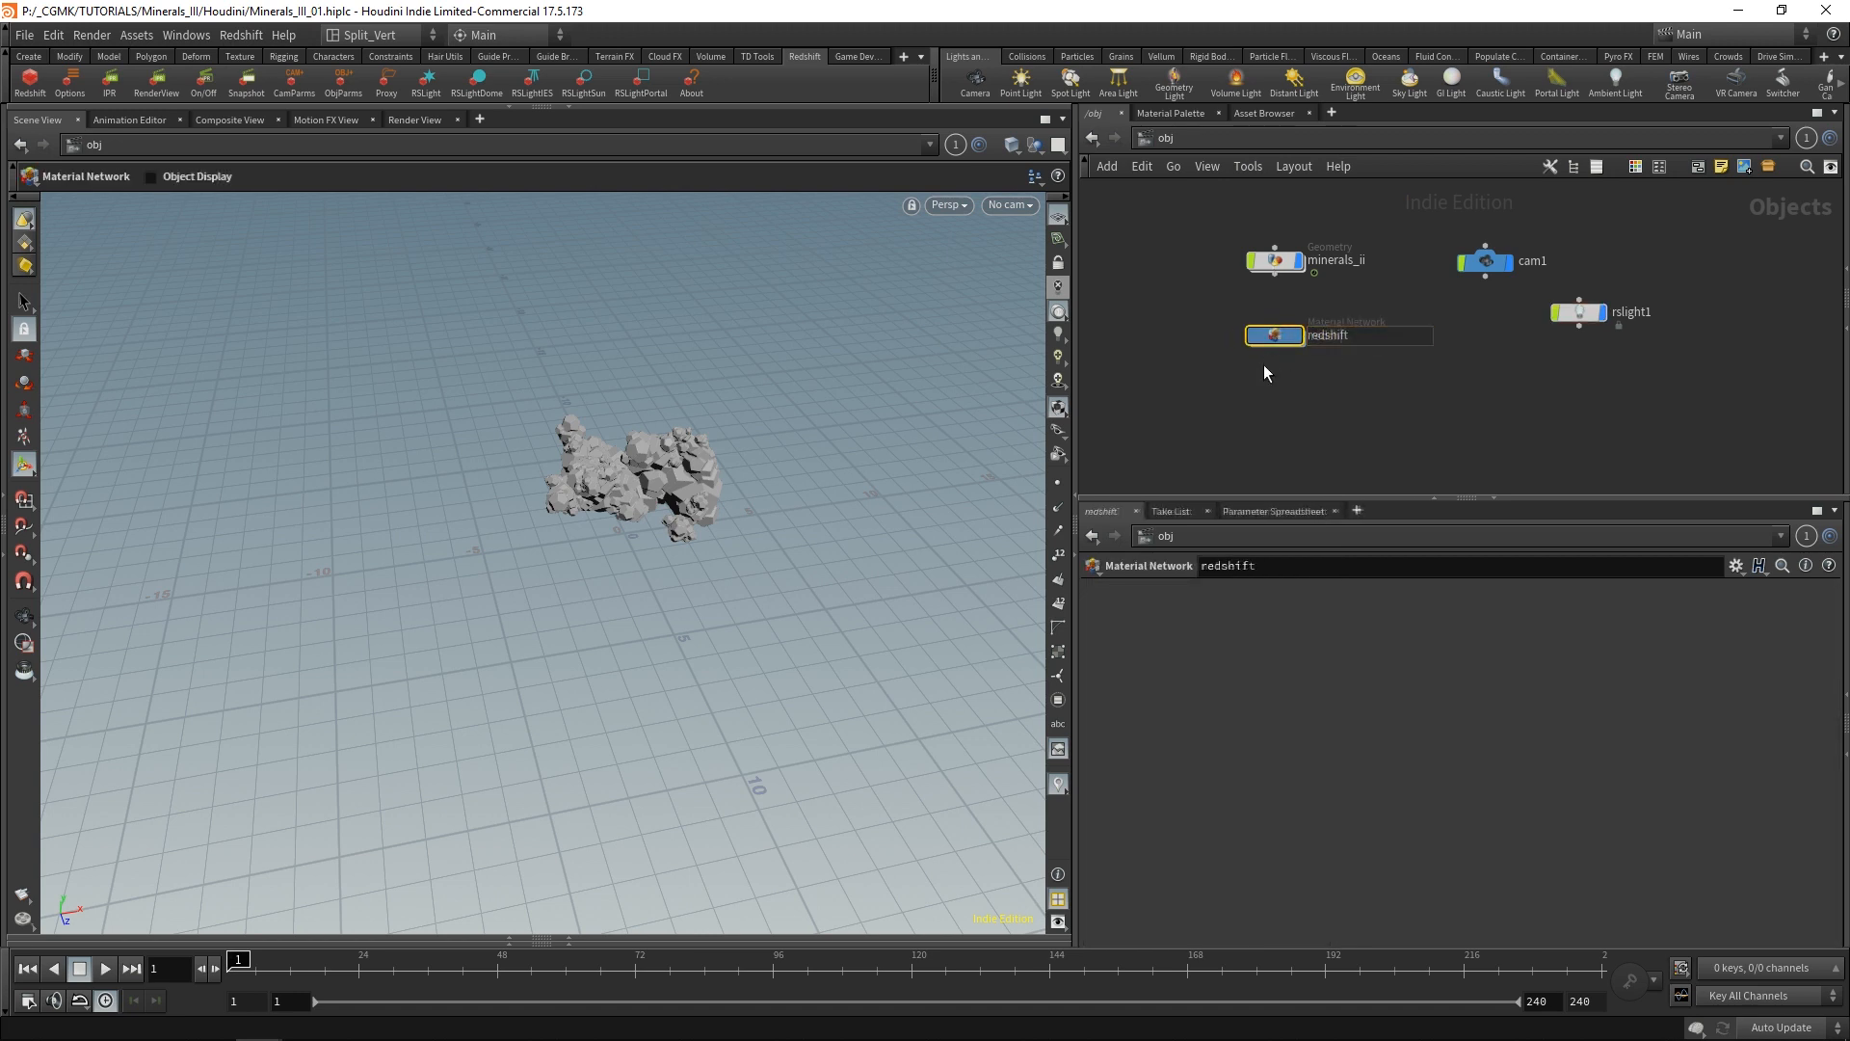
drag(1282, 337, 1282, 332)
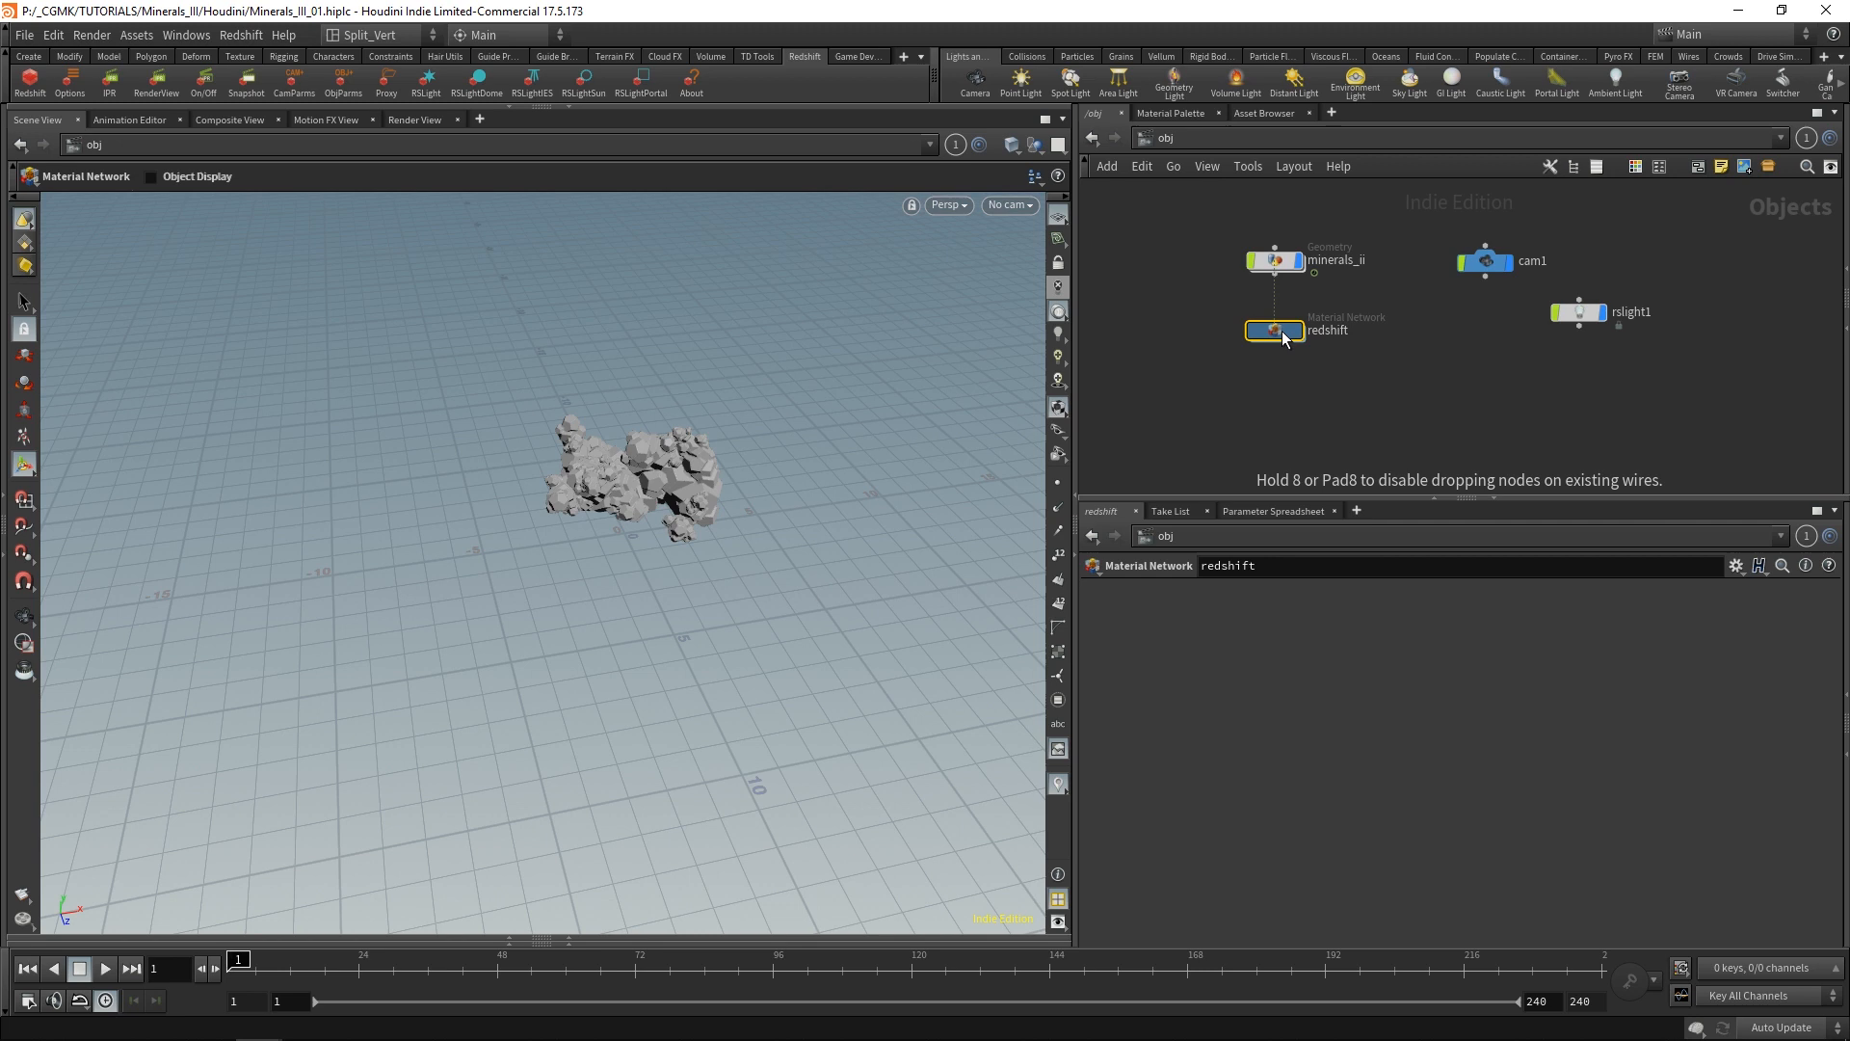
double_click(1282, 333)
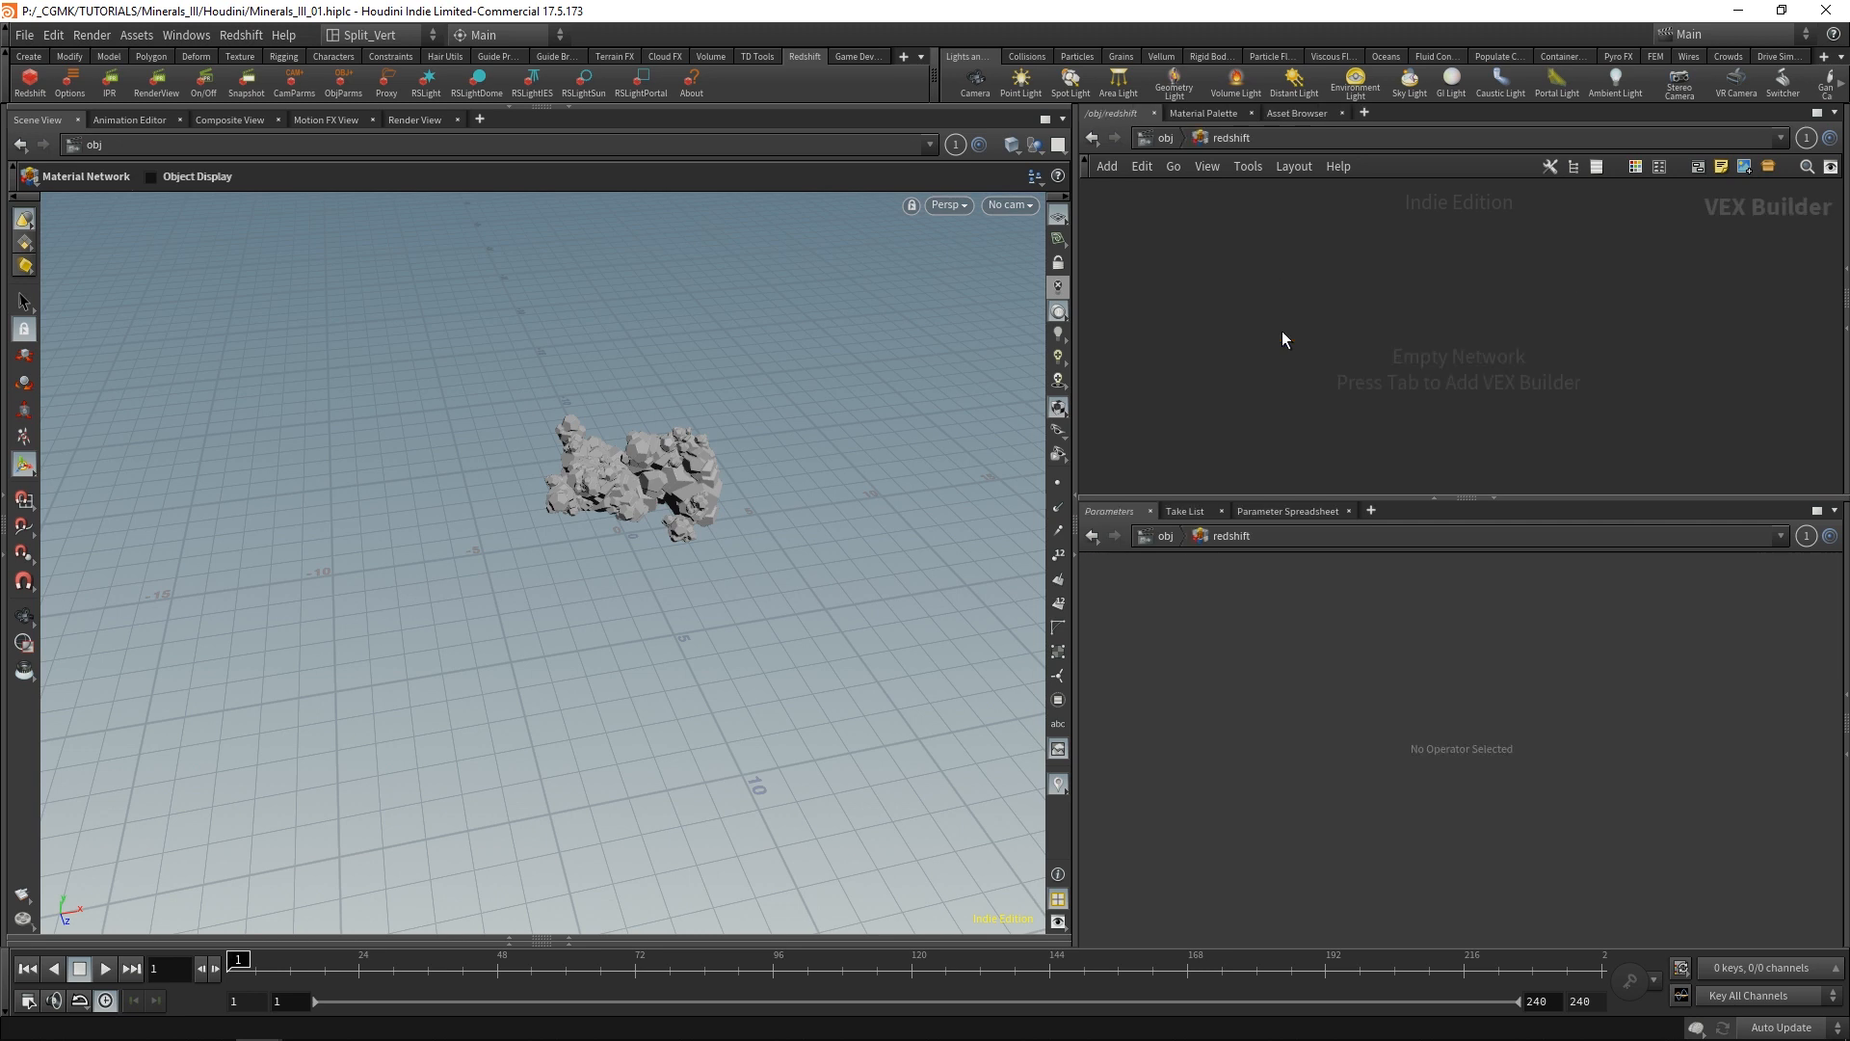
Create an RS Material, assign it to the minerals in the viewport, and return to the object level.
key(Tab)
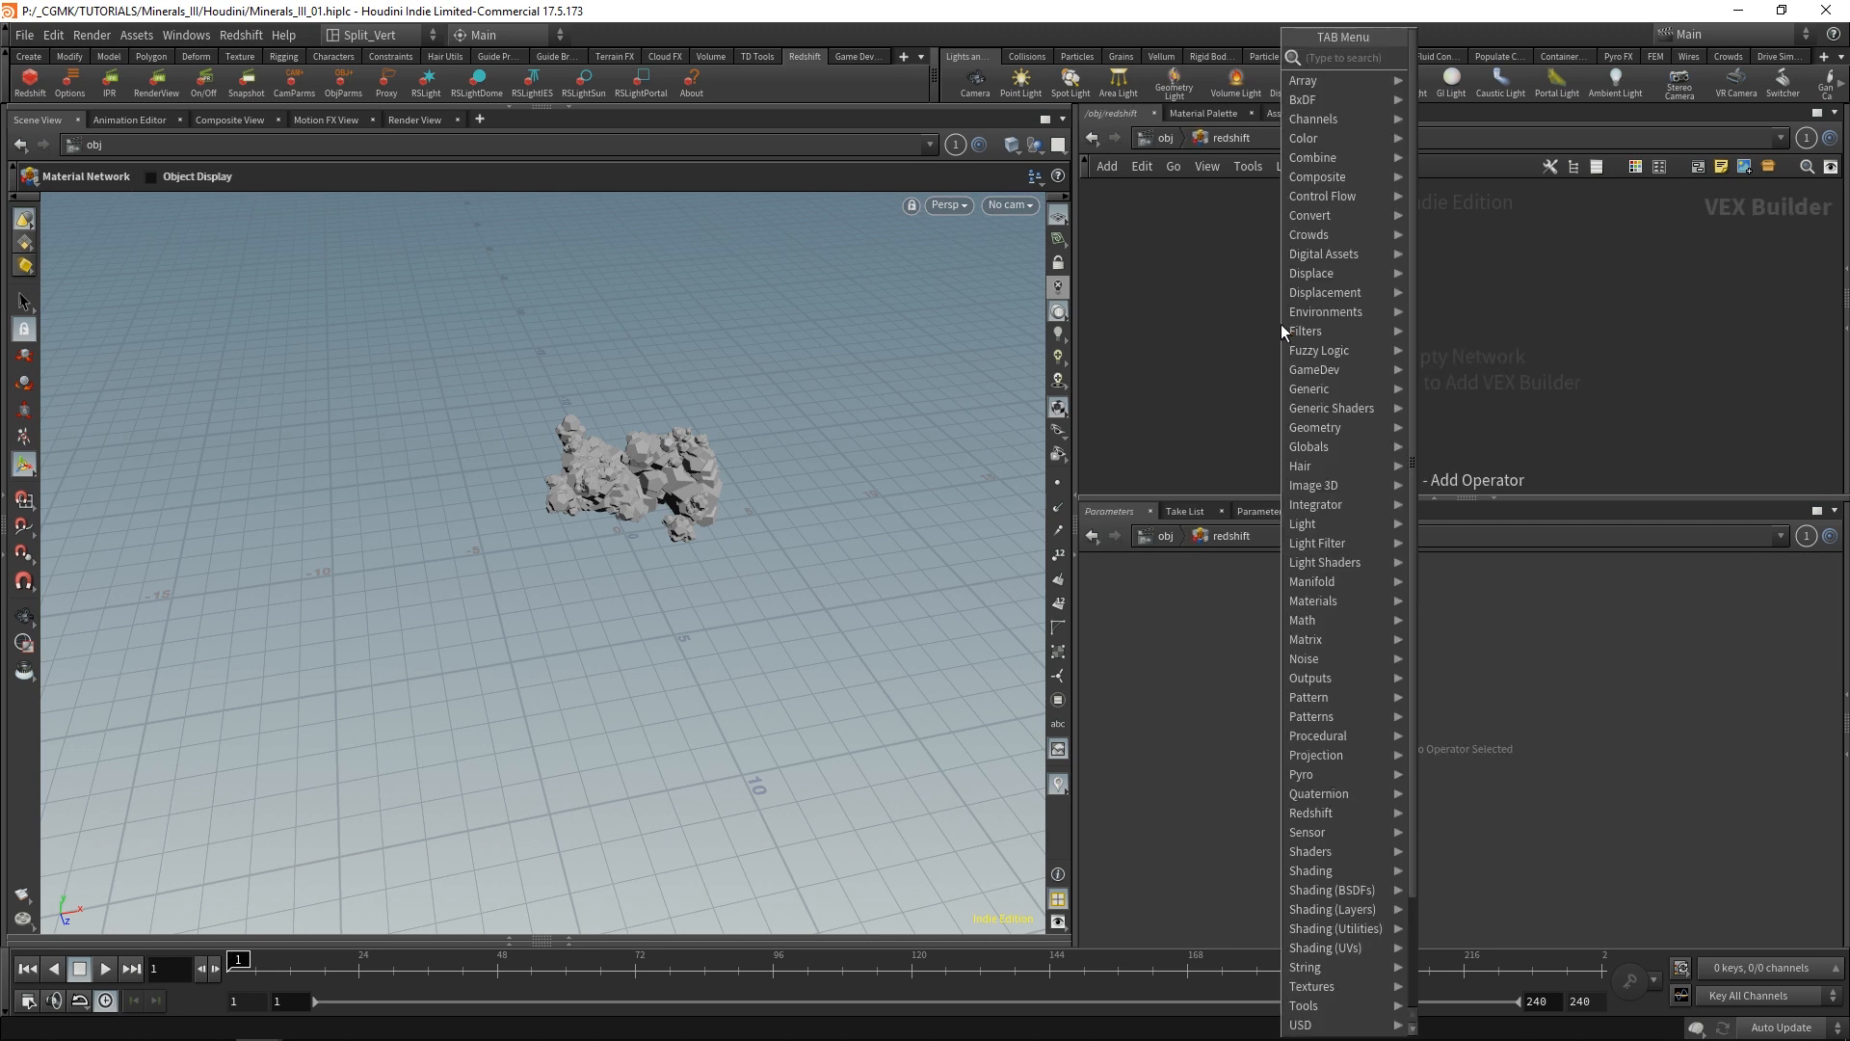
text(rs m)
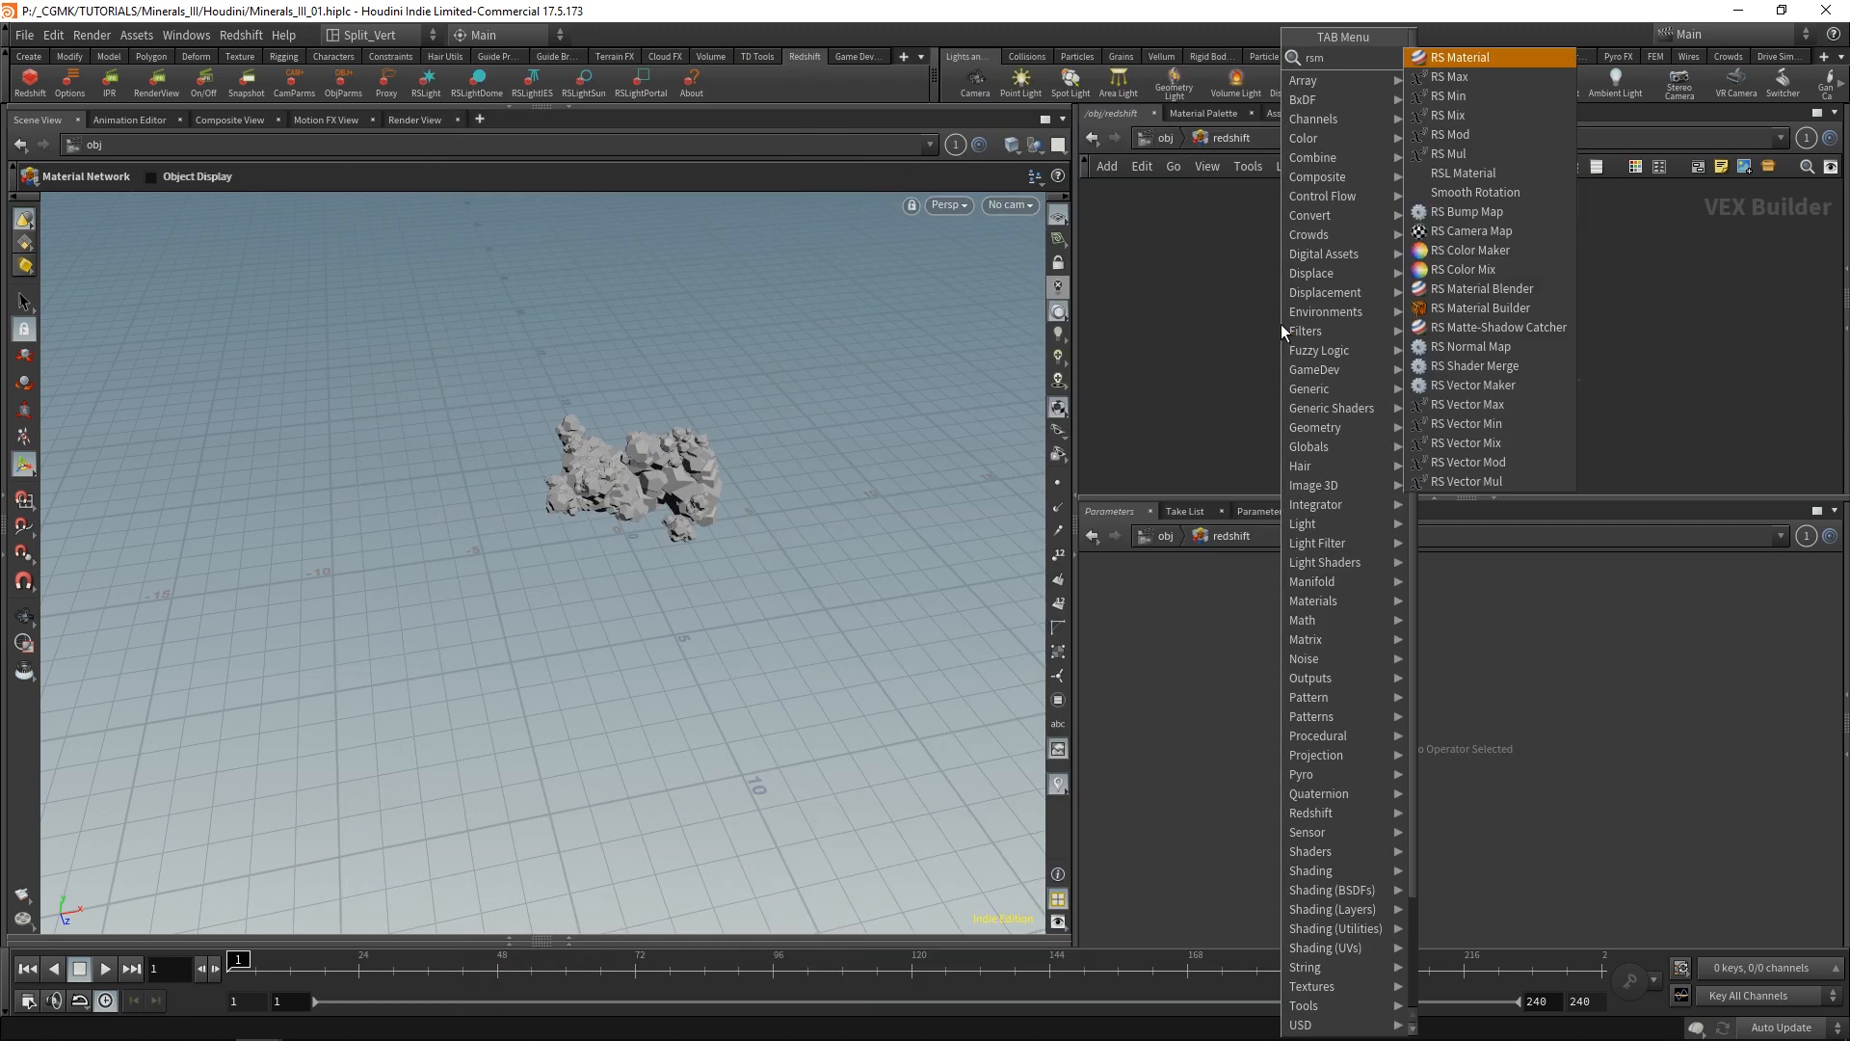
key(Return)
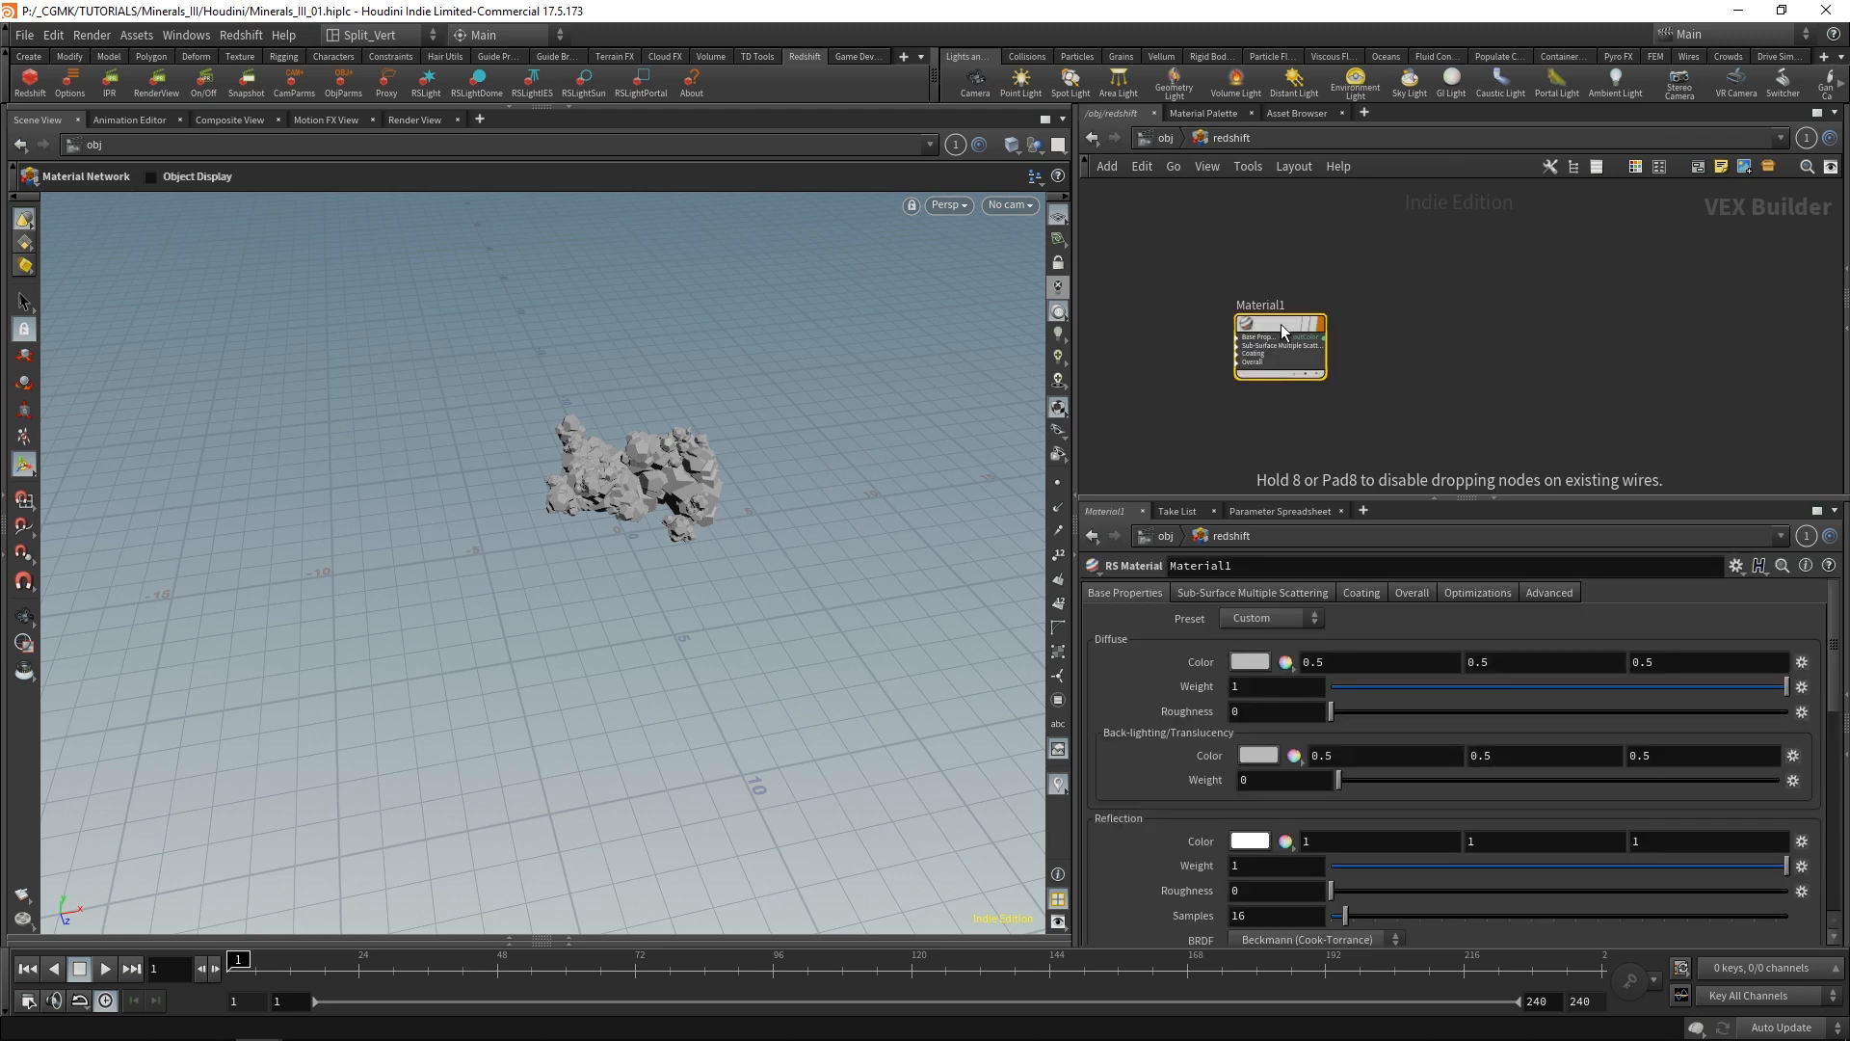
drag(1281, 325, 669, 484)
click(1426, 255)
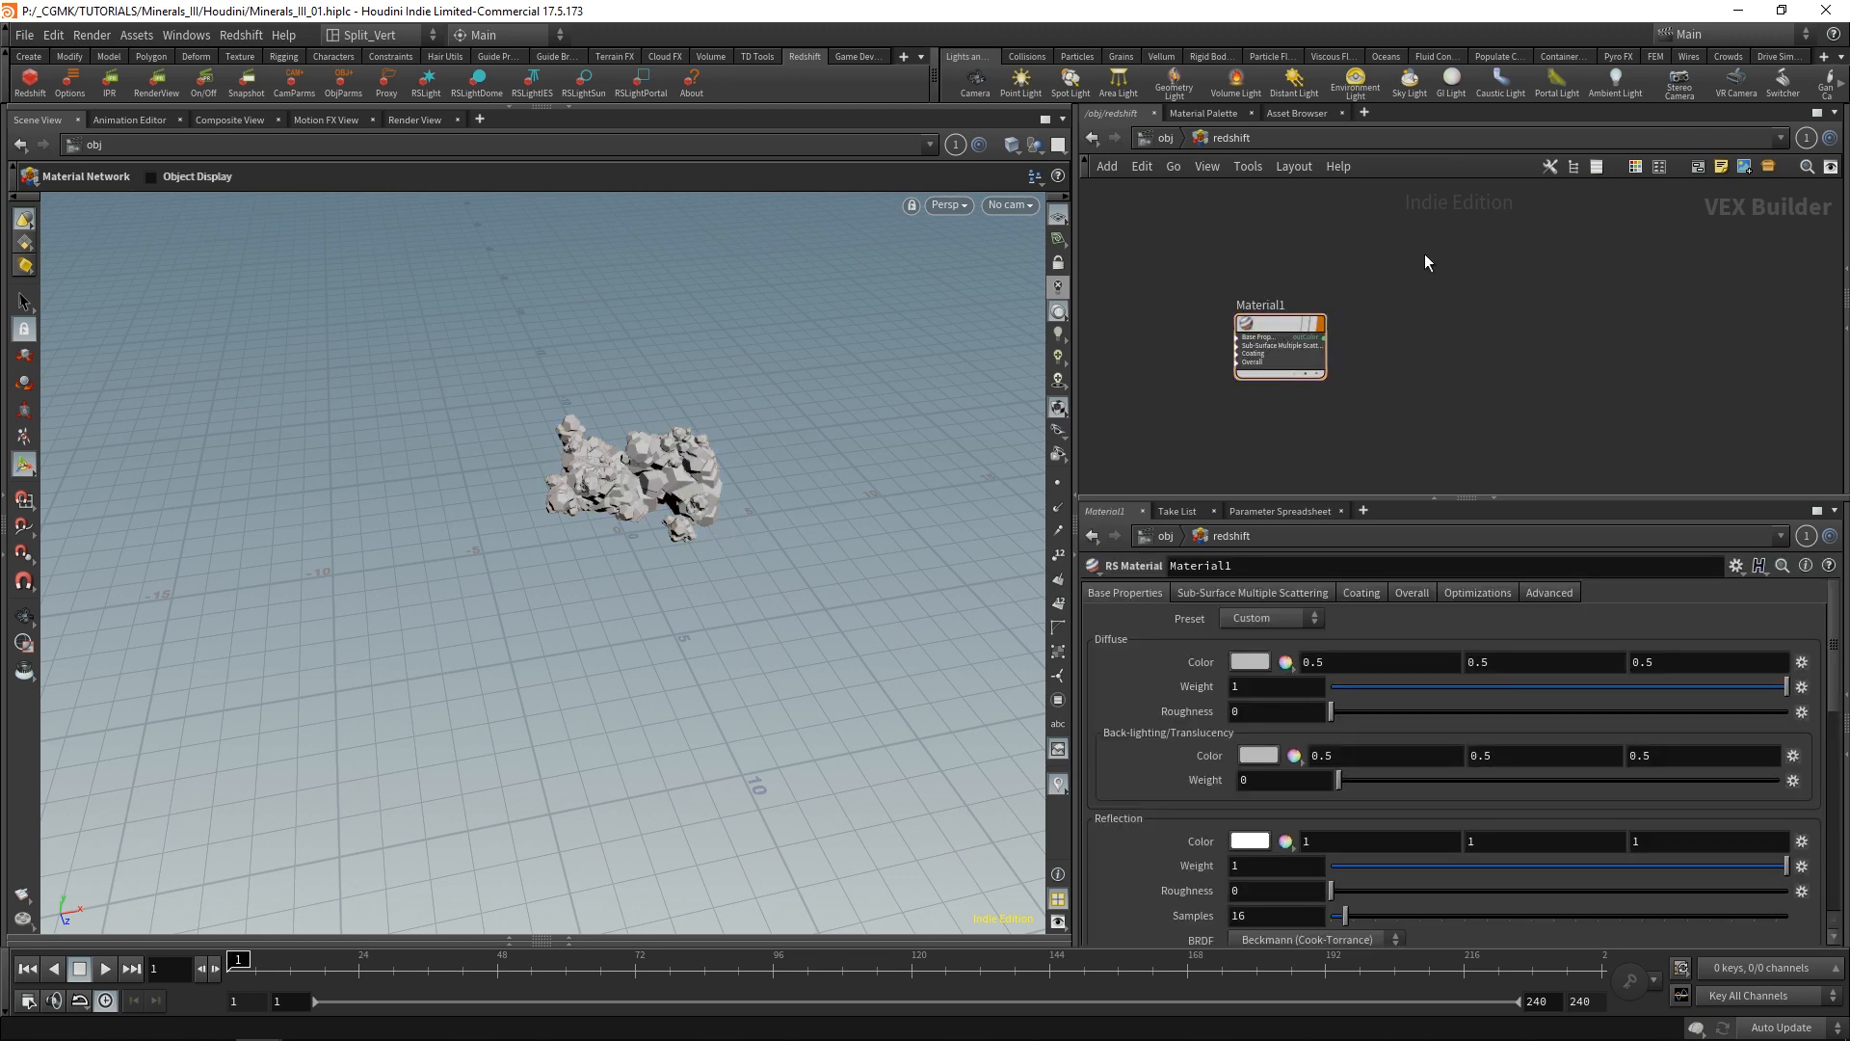
drag(1274, 324, 1282, 310)
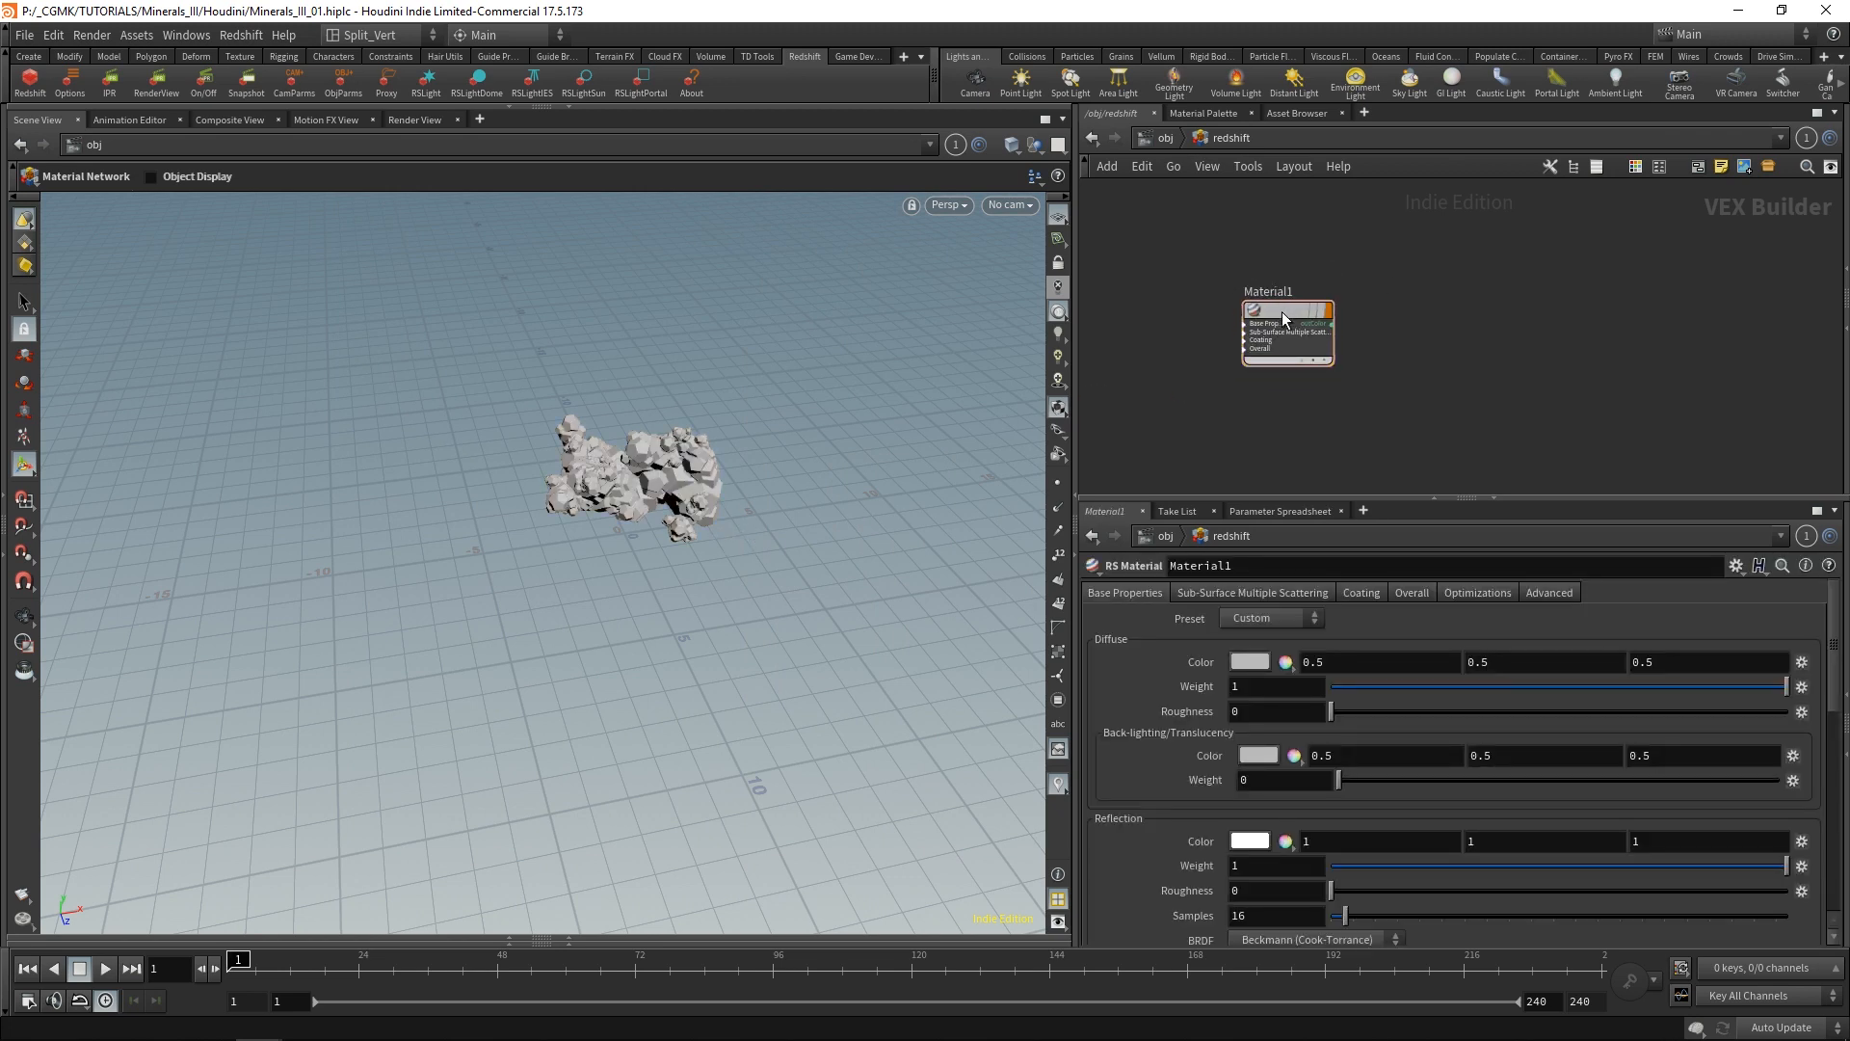
click(1156, 138)
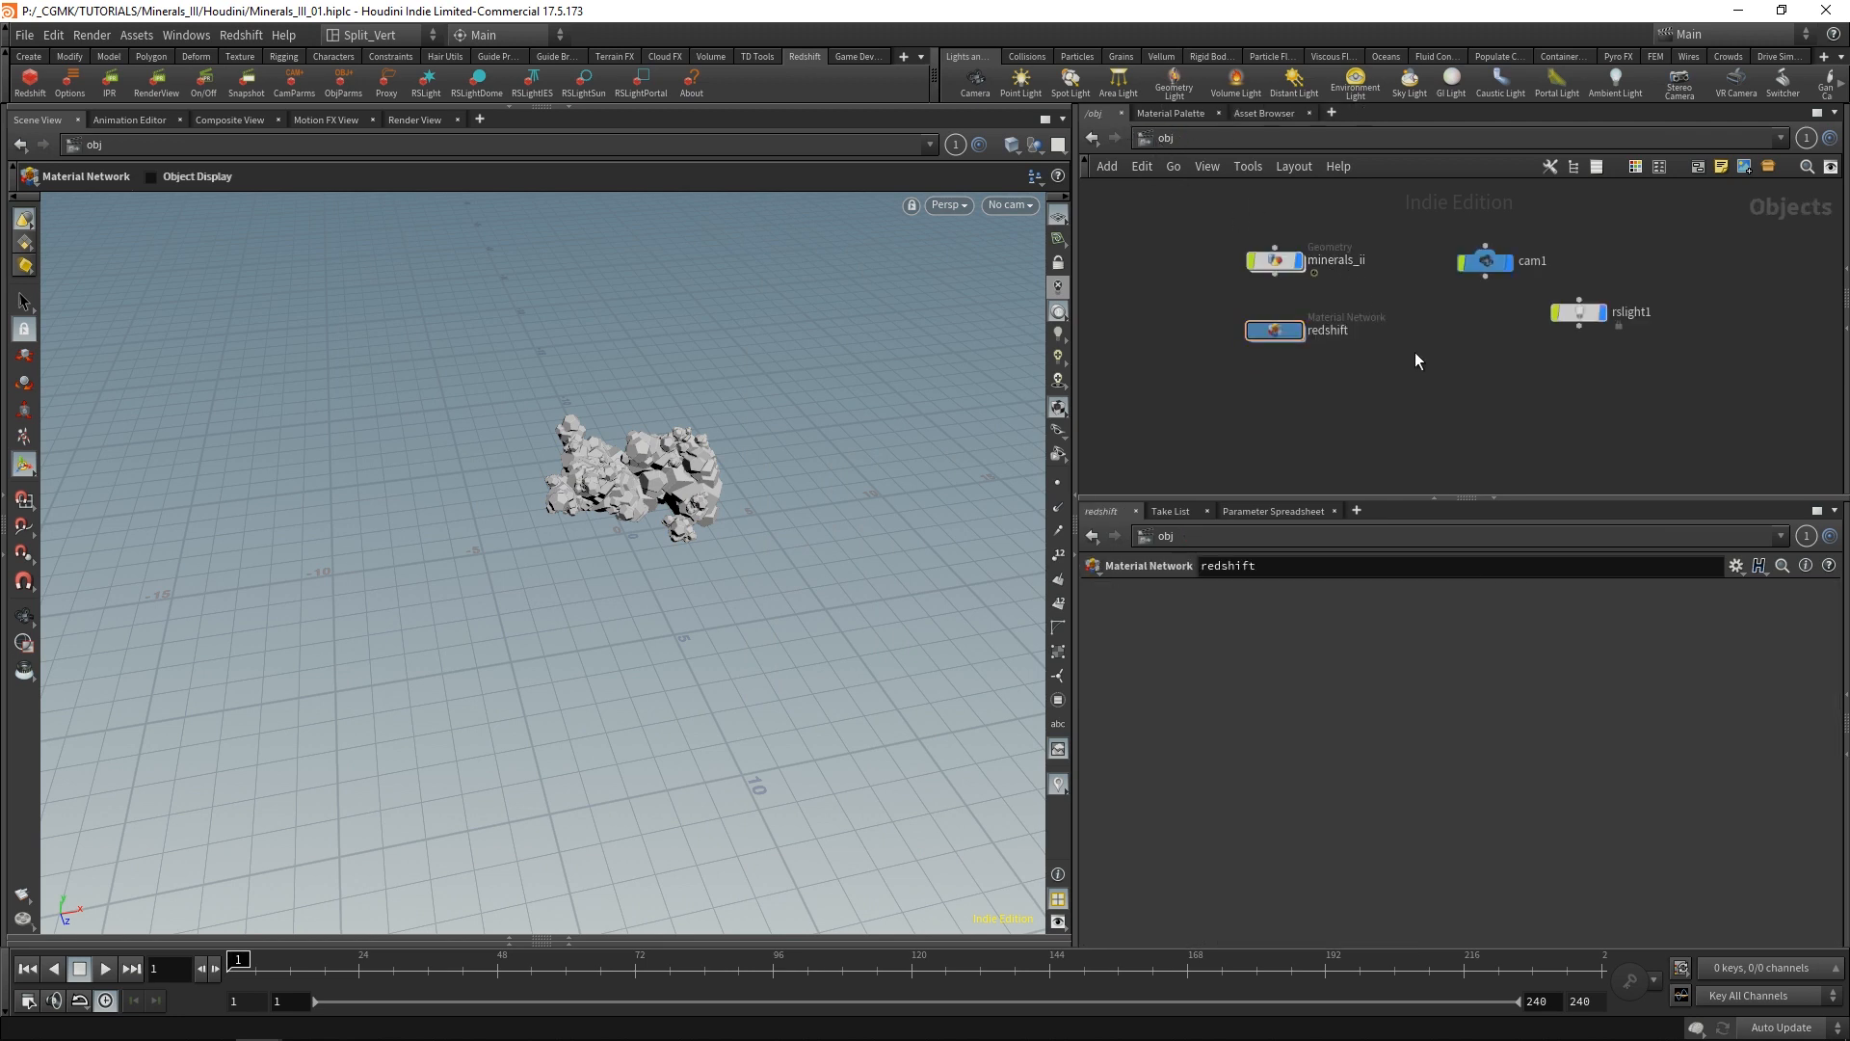
Start the Redshift IPR render through /obj/cam1 in the Render View, with auto-update on and preview off.
click(415, 120)
click(429, 149)
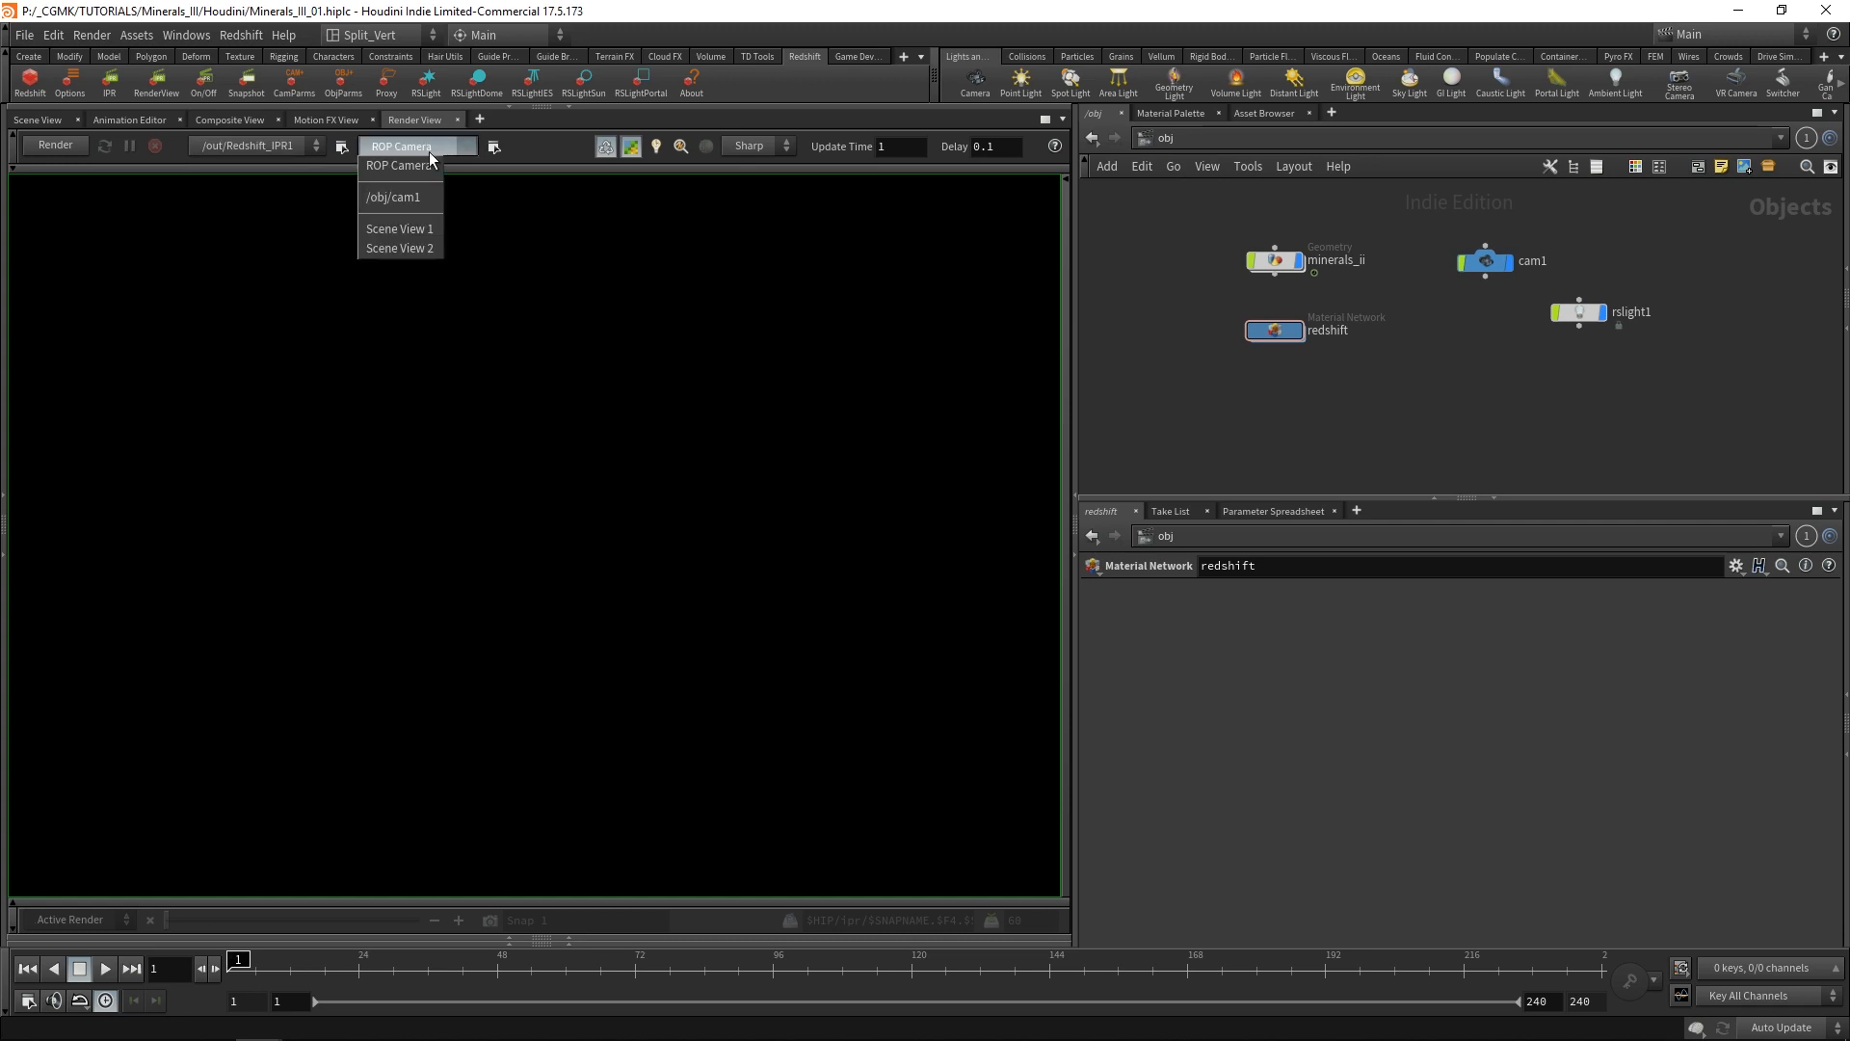
click(430, 197)
click(606, 146)
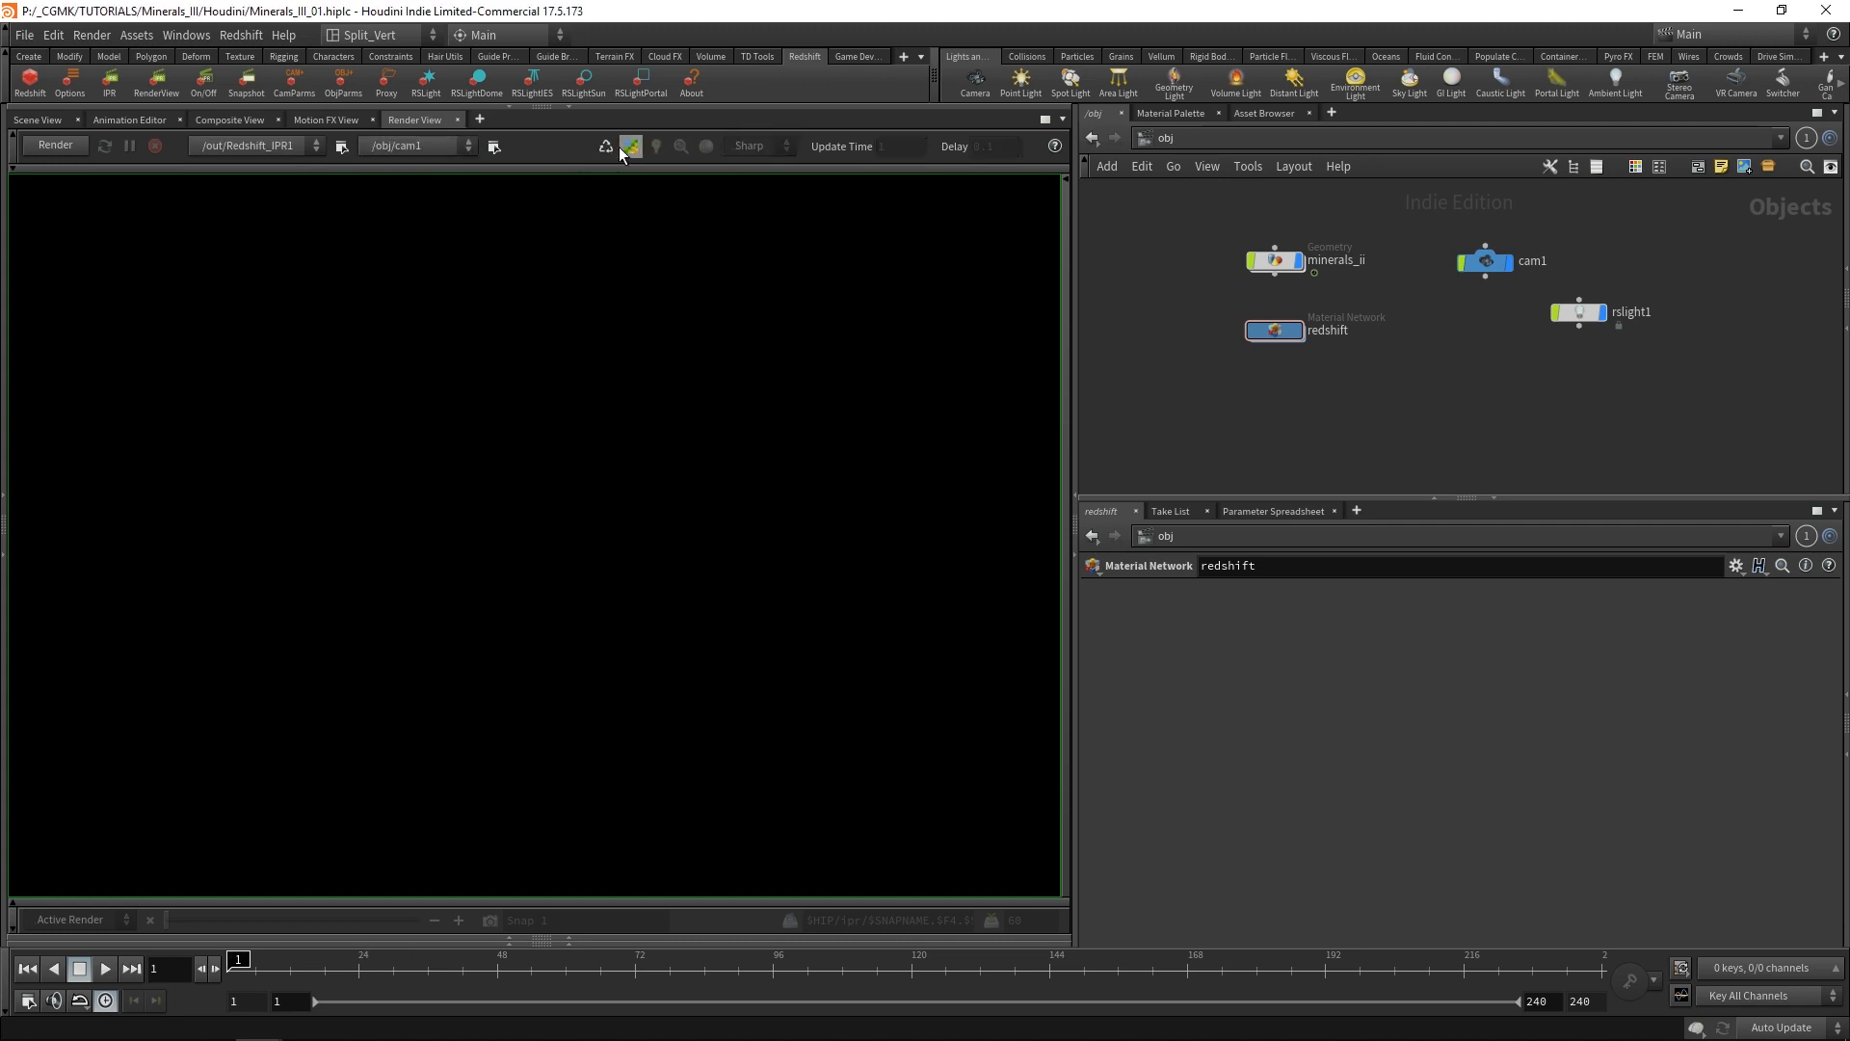
click(606, 146)
click(104, 145)
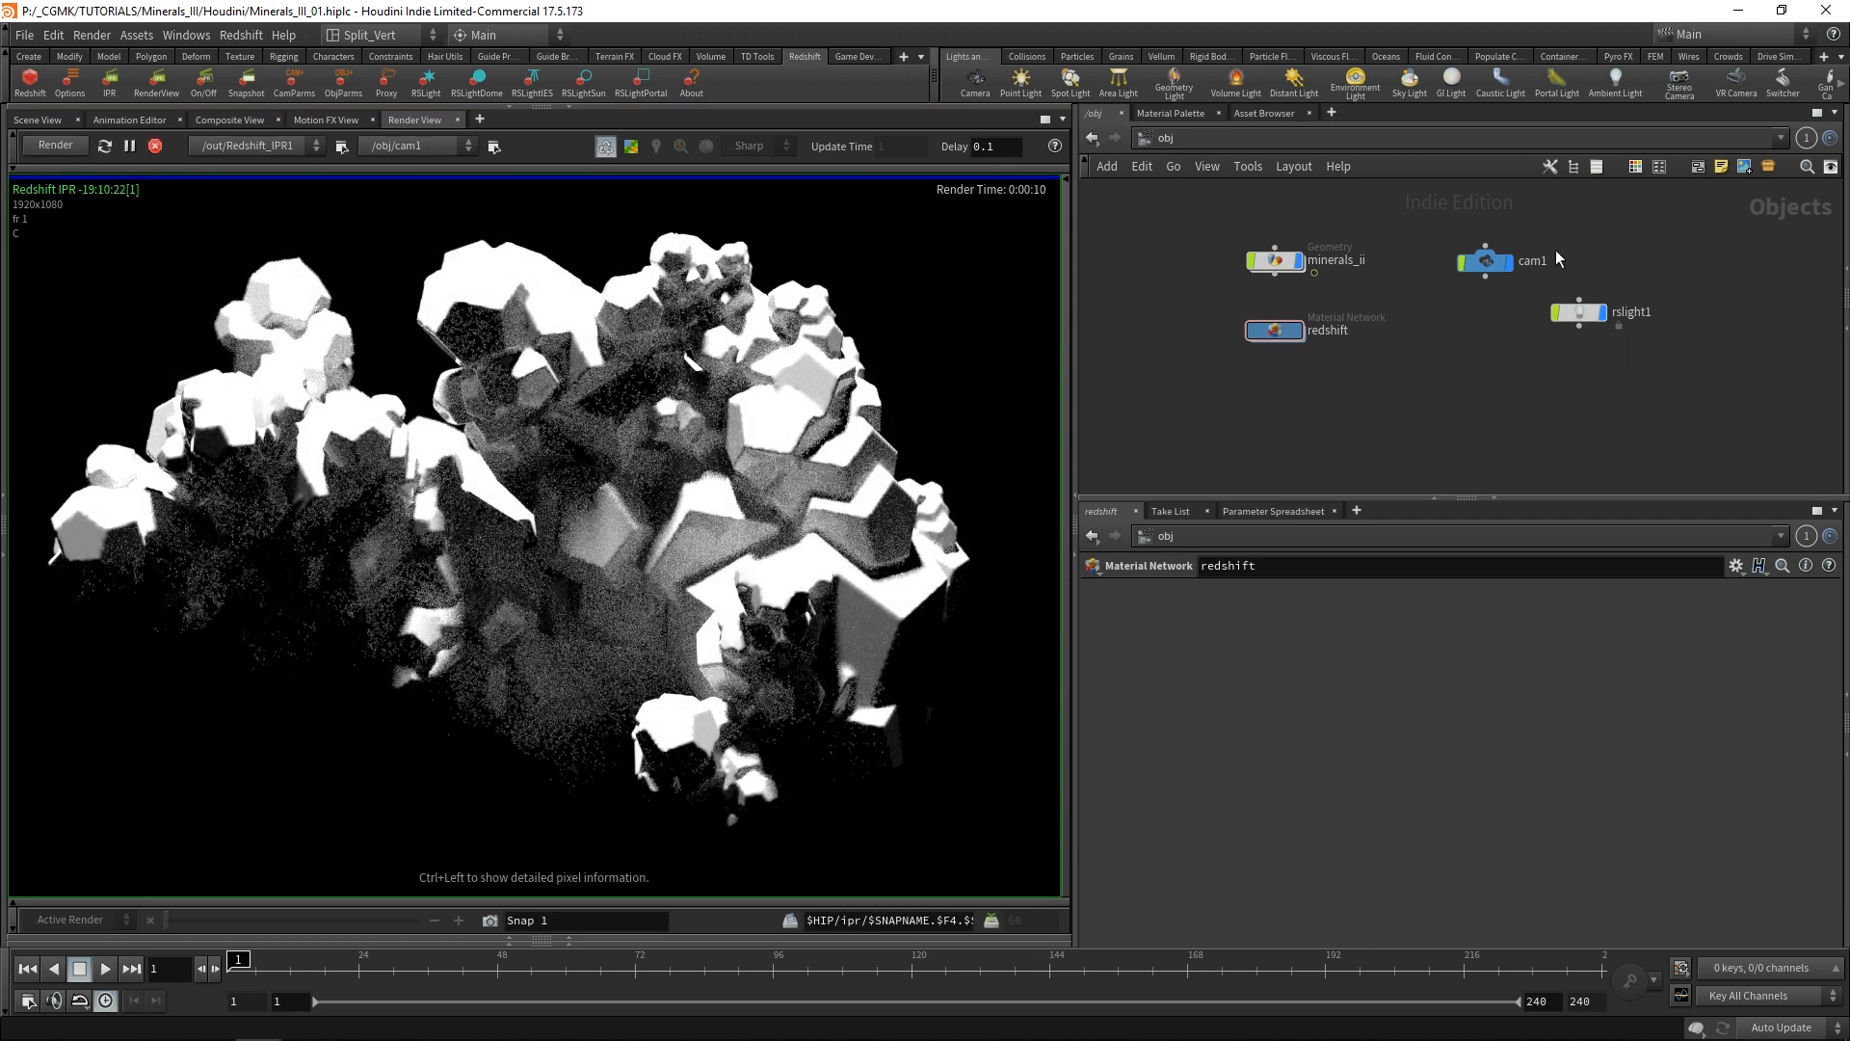
Set rslight1's exposure to 2 and stop the IPR render once it has updated.
click(1585, 315)
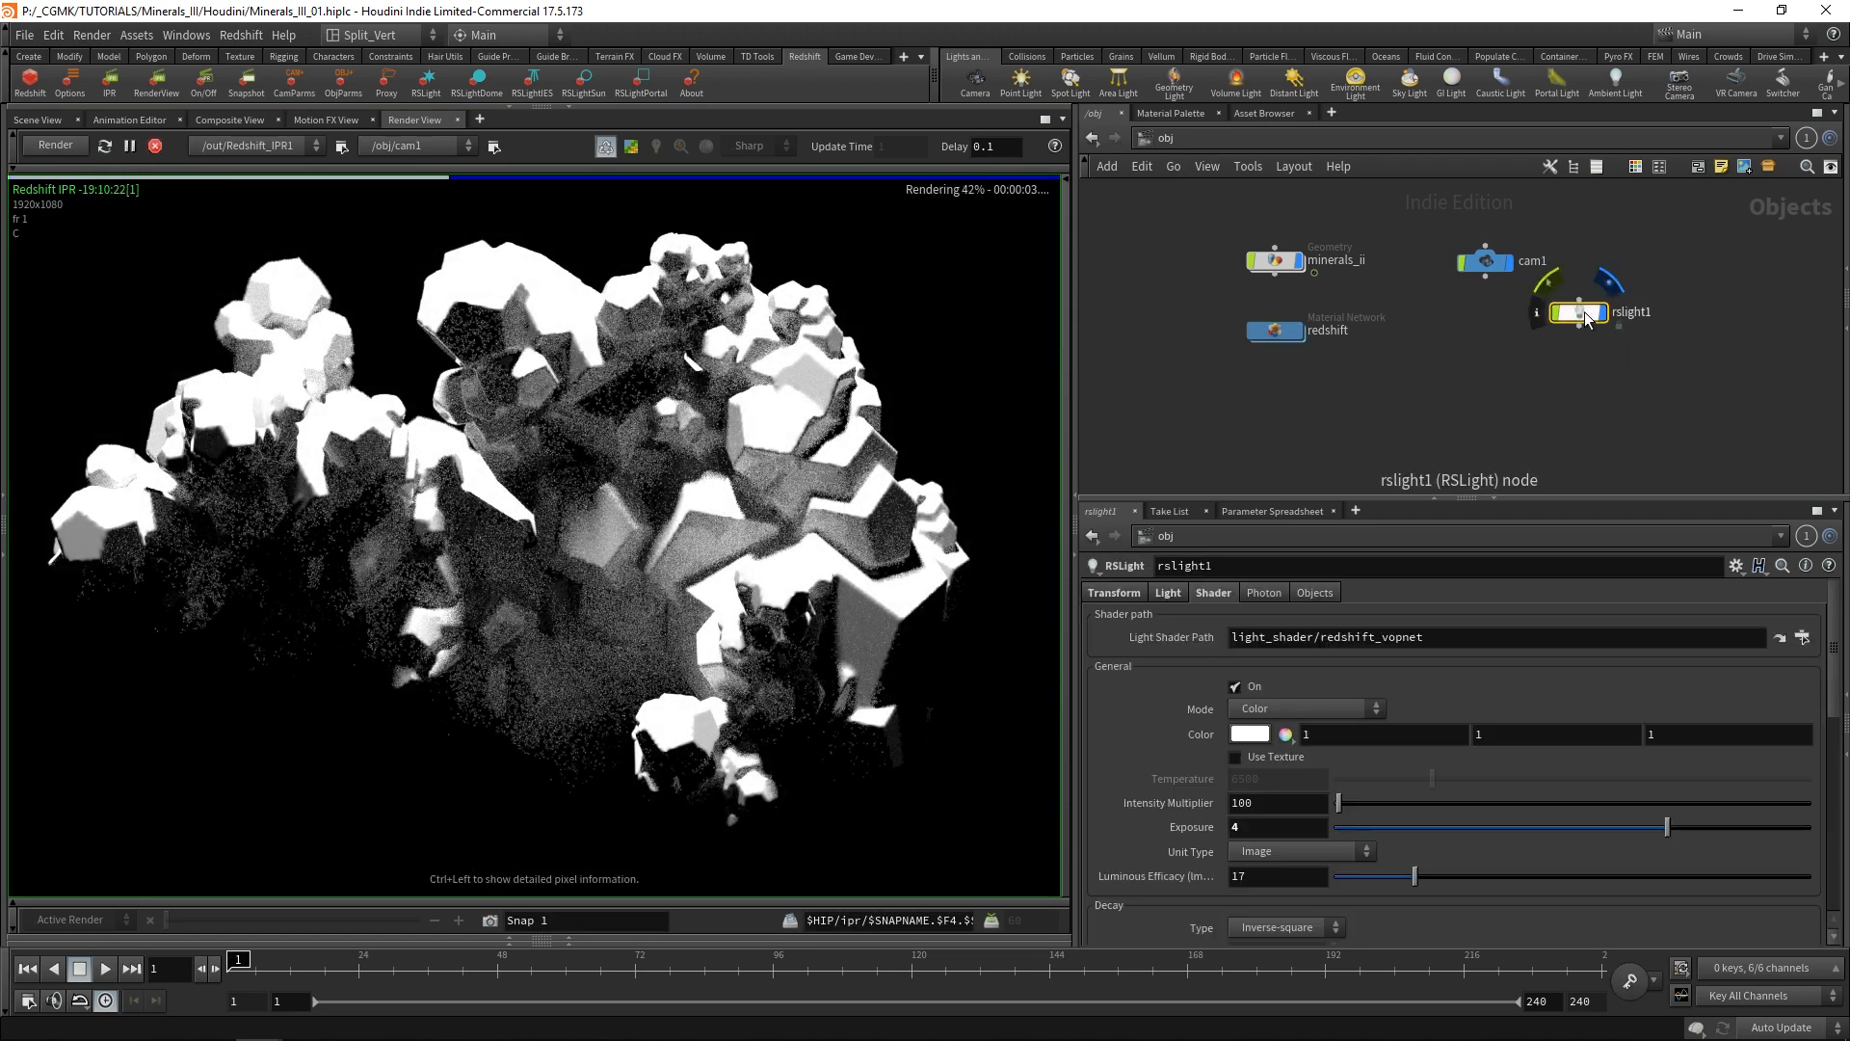
double_click(1272, 827)
text(2)
key(Return)
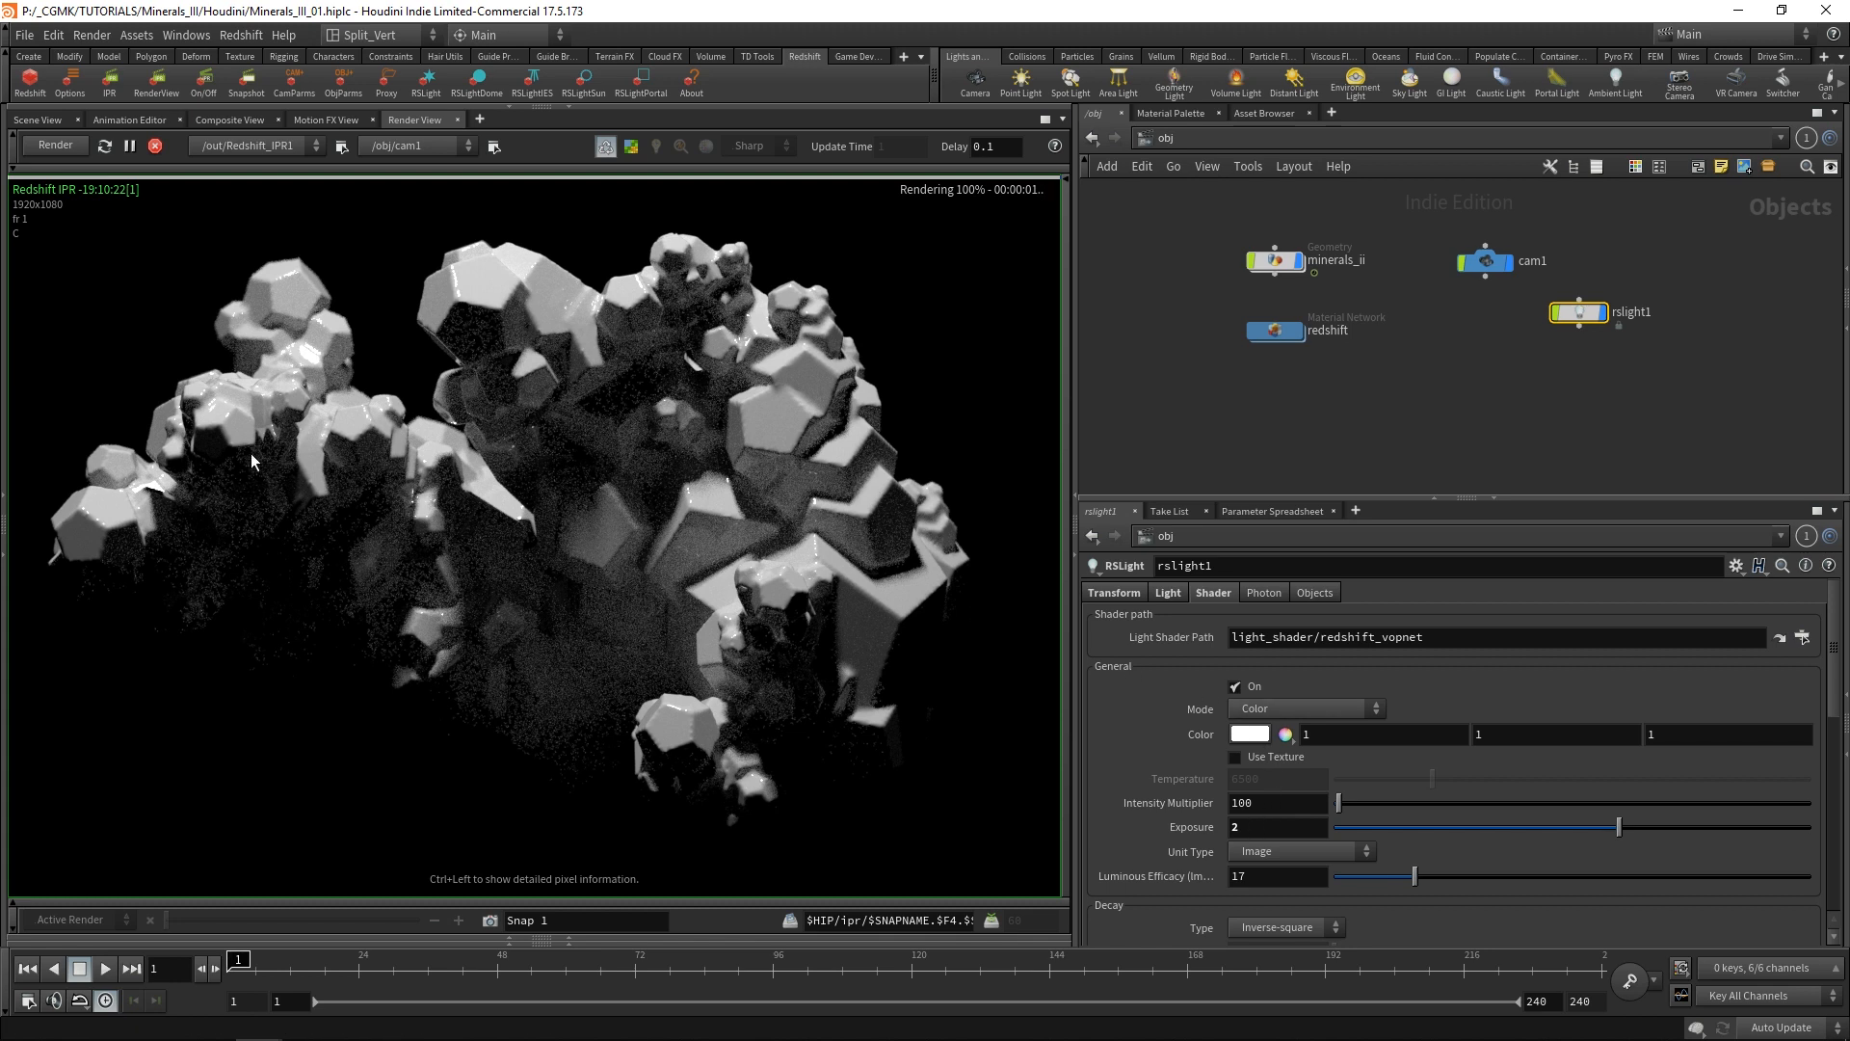
click(154, 146)
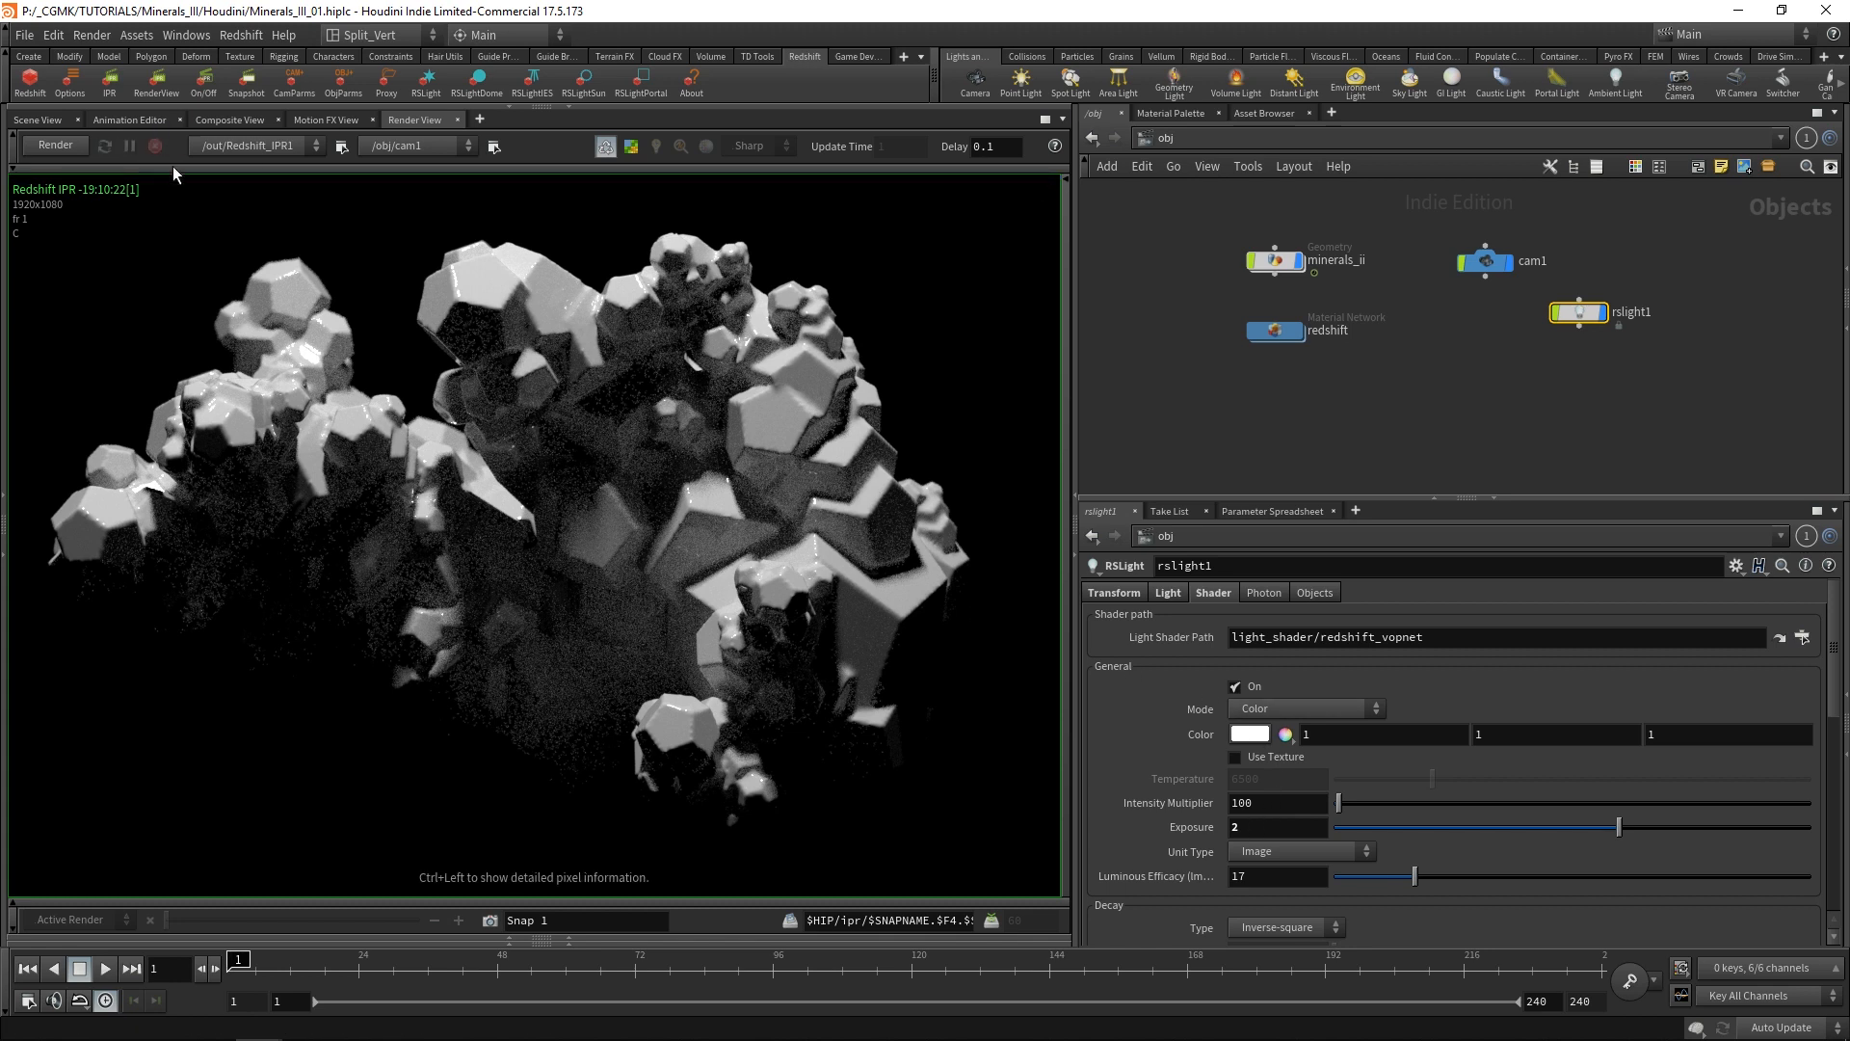
Change cam1's resolution to the HDTV 720 preset (1280 x 720) and restart the IPR render.
click(1483, 260)
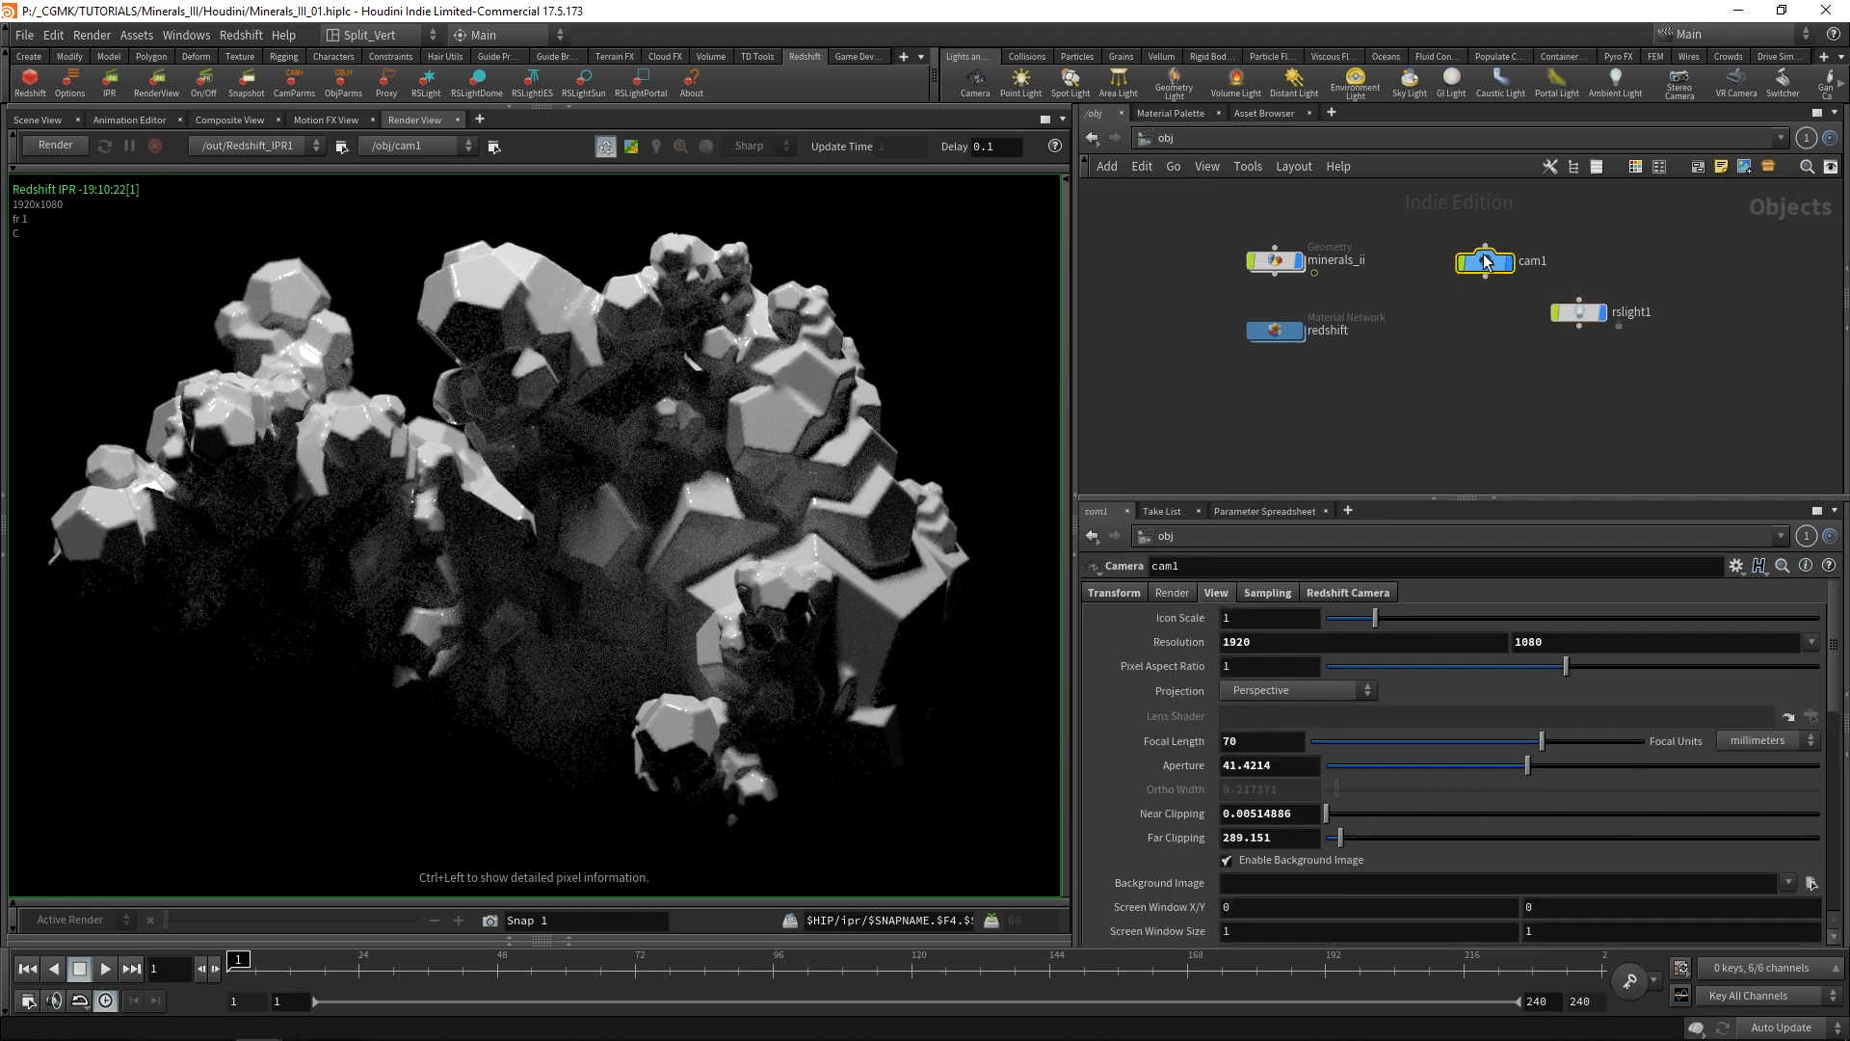
click(1814, 643)
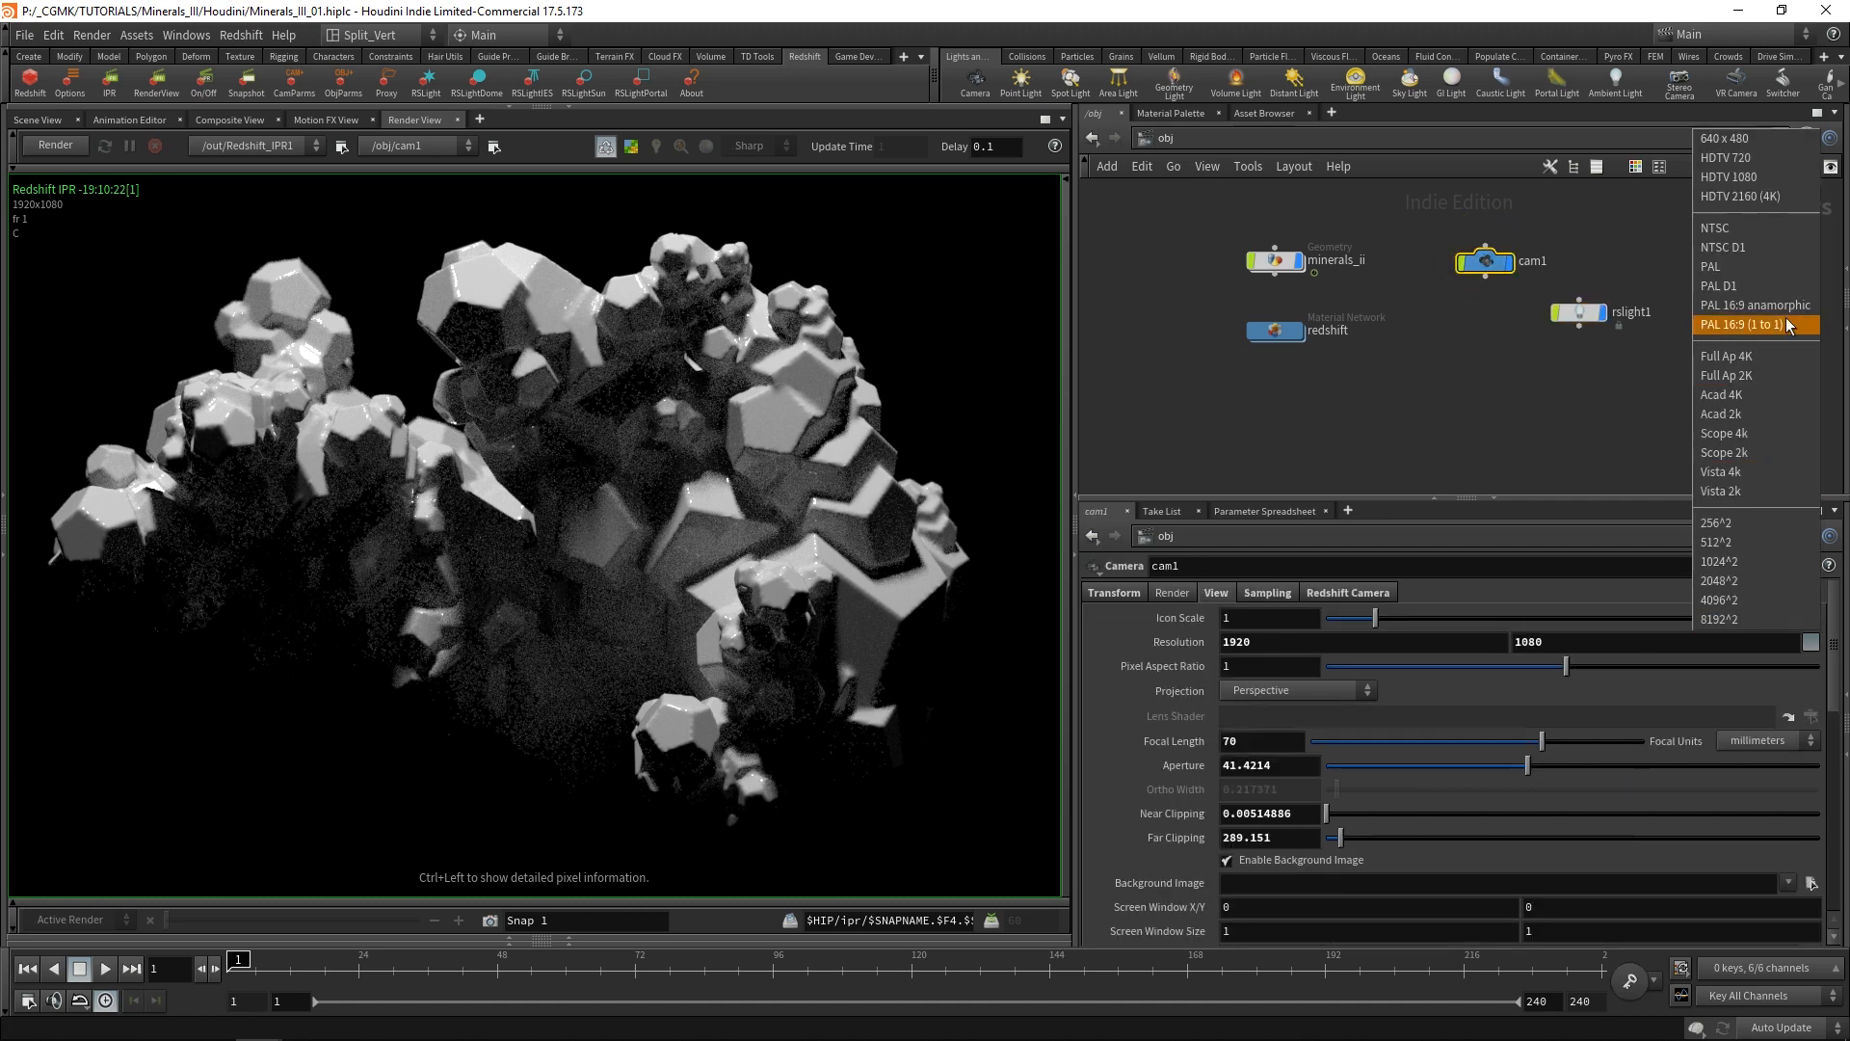
click(1731, 177)
click(1369, 414)
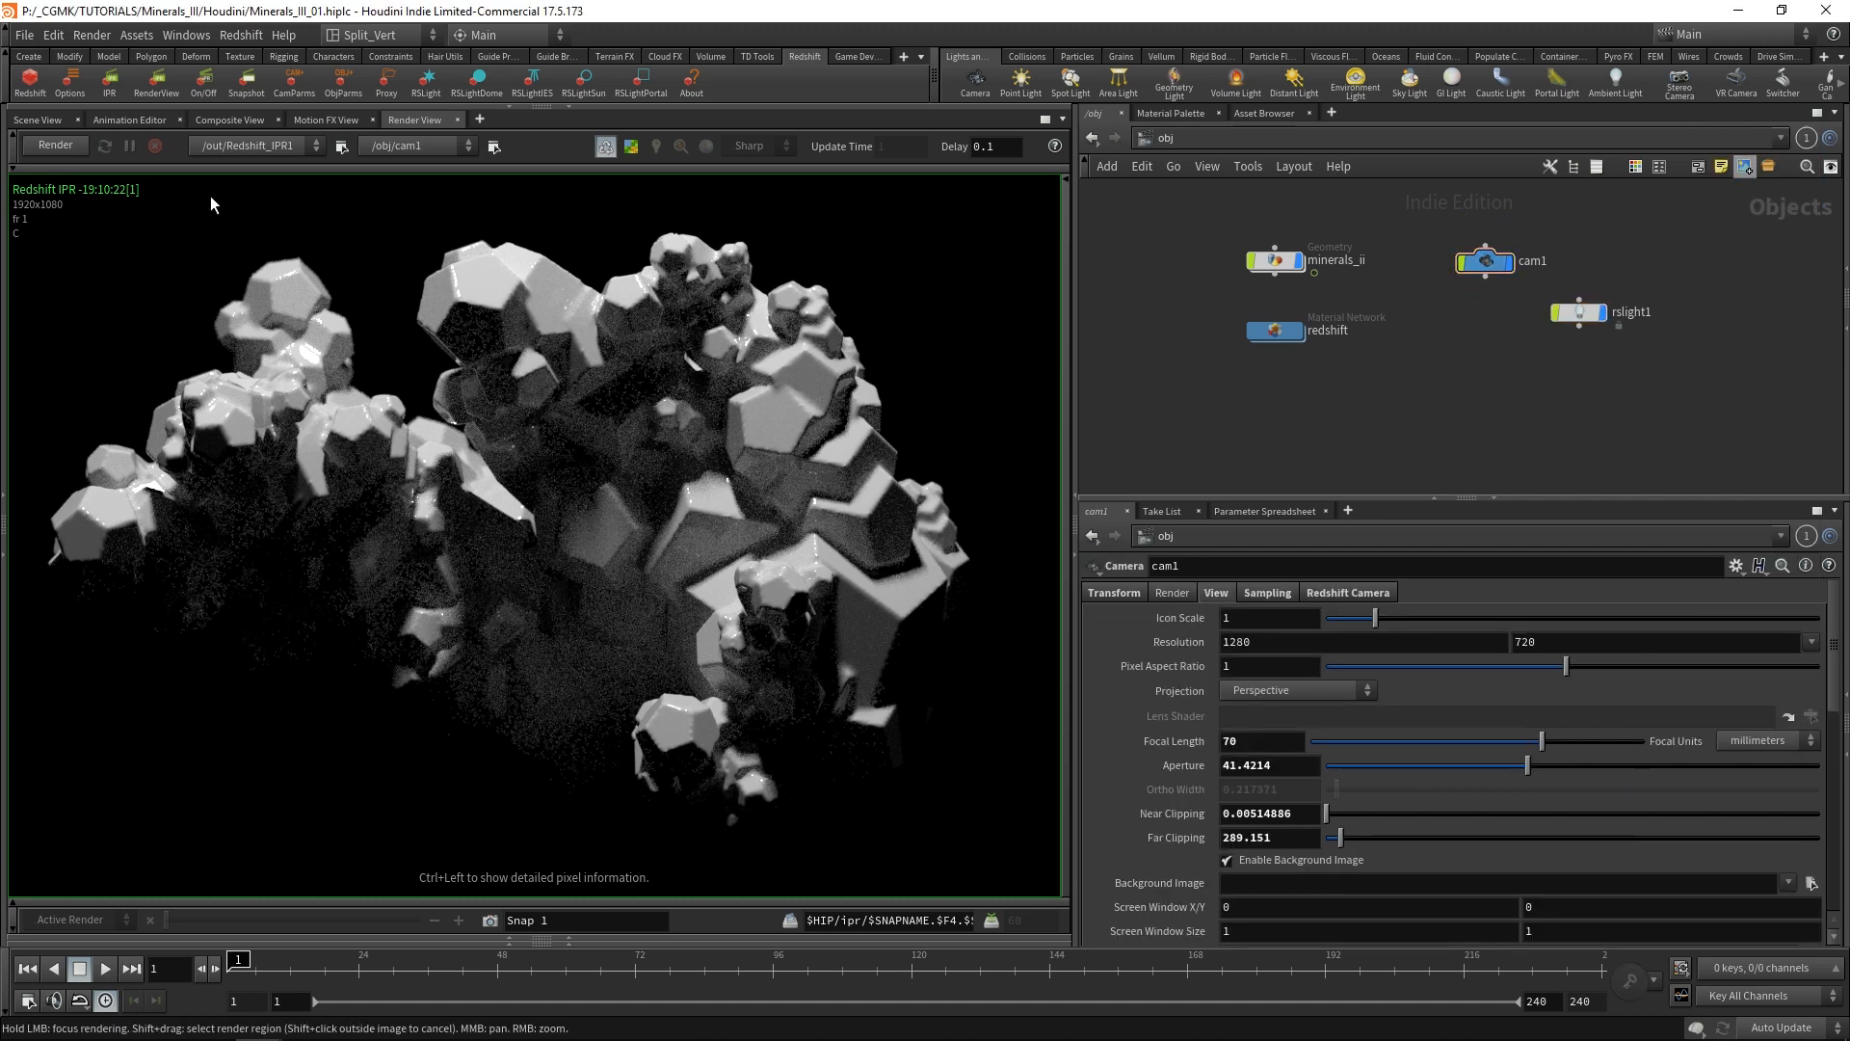
click(55, 145)
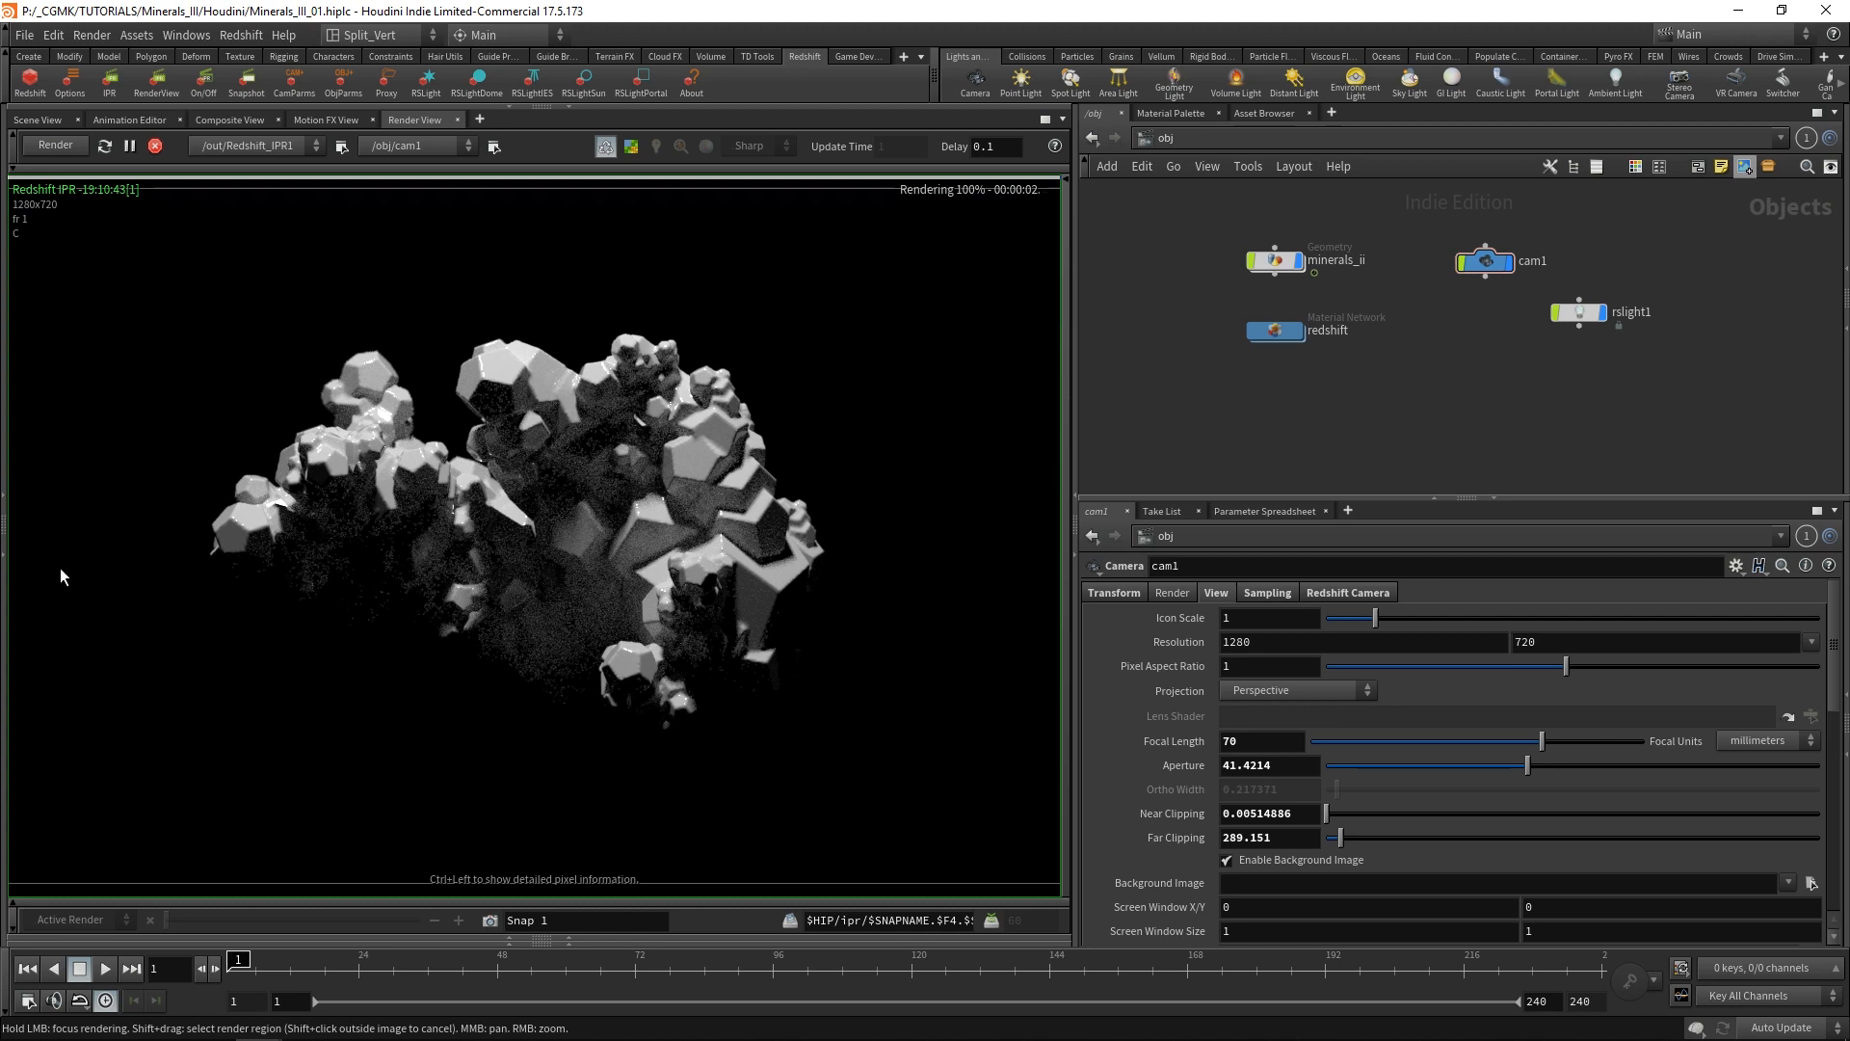
Add a second Redshift light at a viewpoint beside the minerals, aimed at them.
click(44, 119)
alt+drag(409, 657, 530, 574)
alt+right_drag(671, 670, 755, 441)
alt+drag(755, 441, 723, 491)
alt+middle_drag(723, 491, 644, 506)
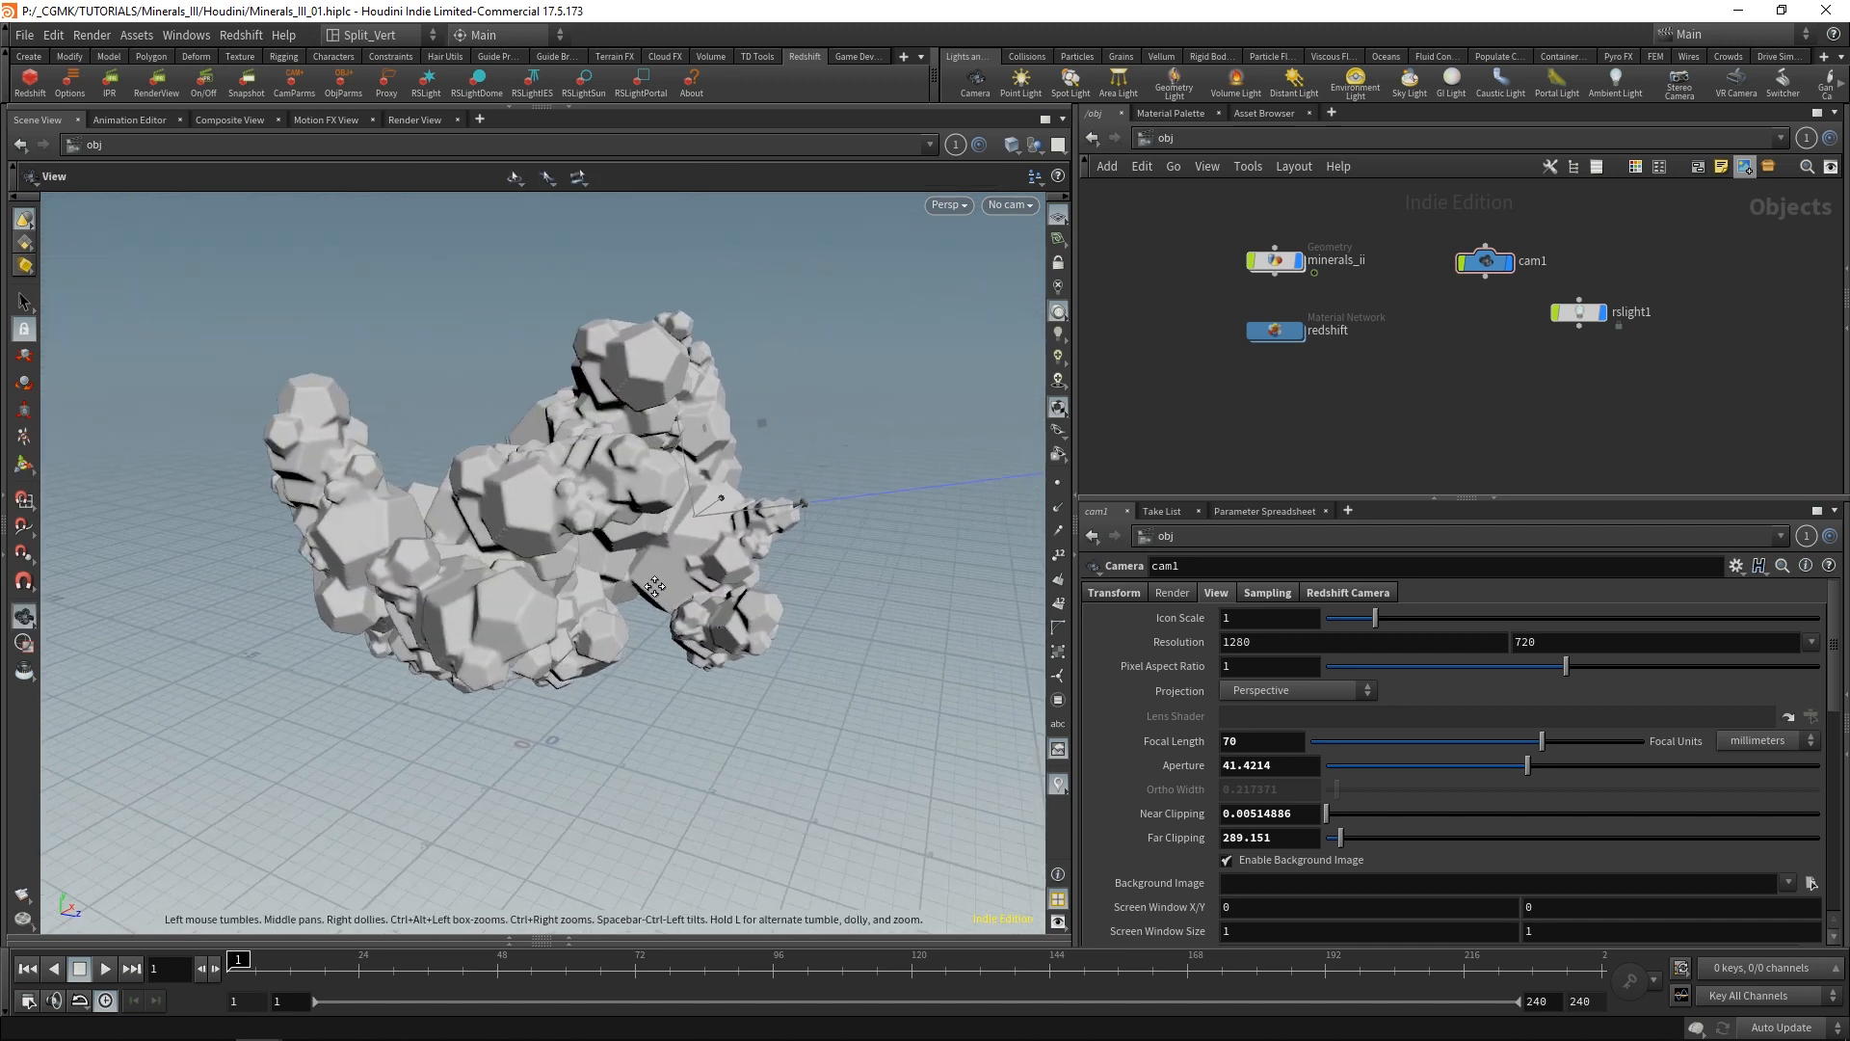
alt+drag(644, 506, 633, 569)
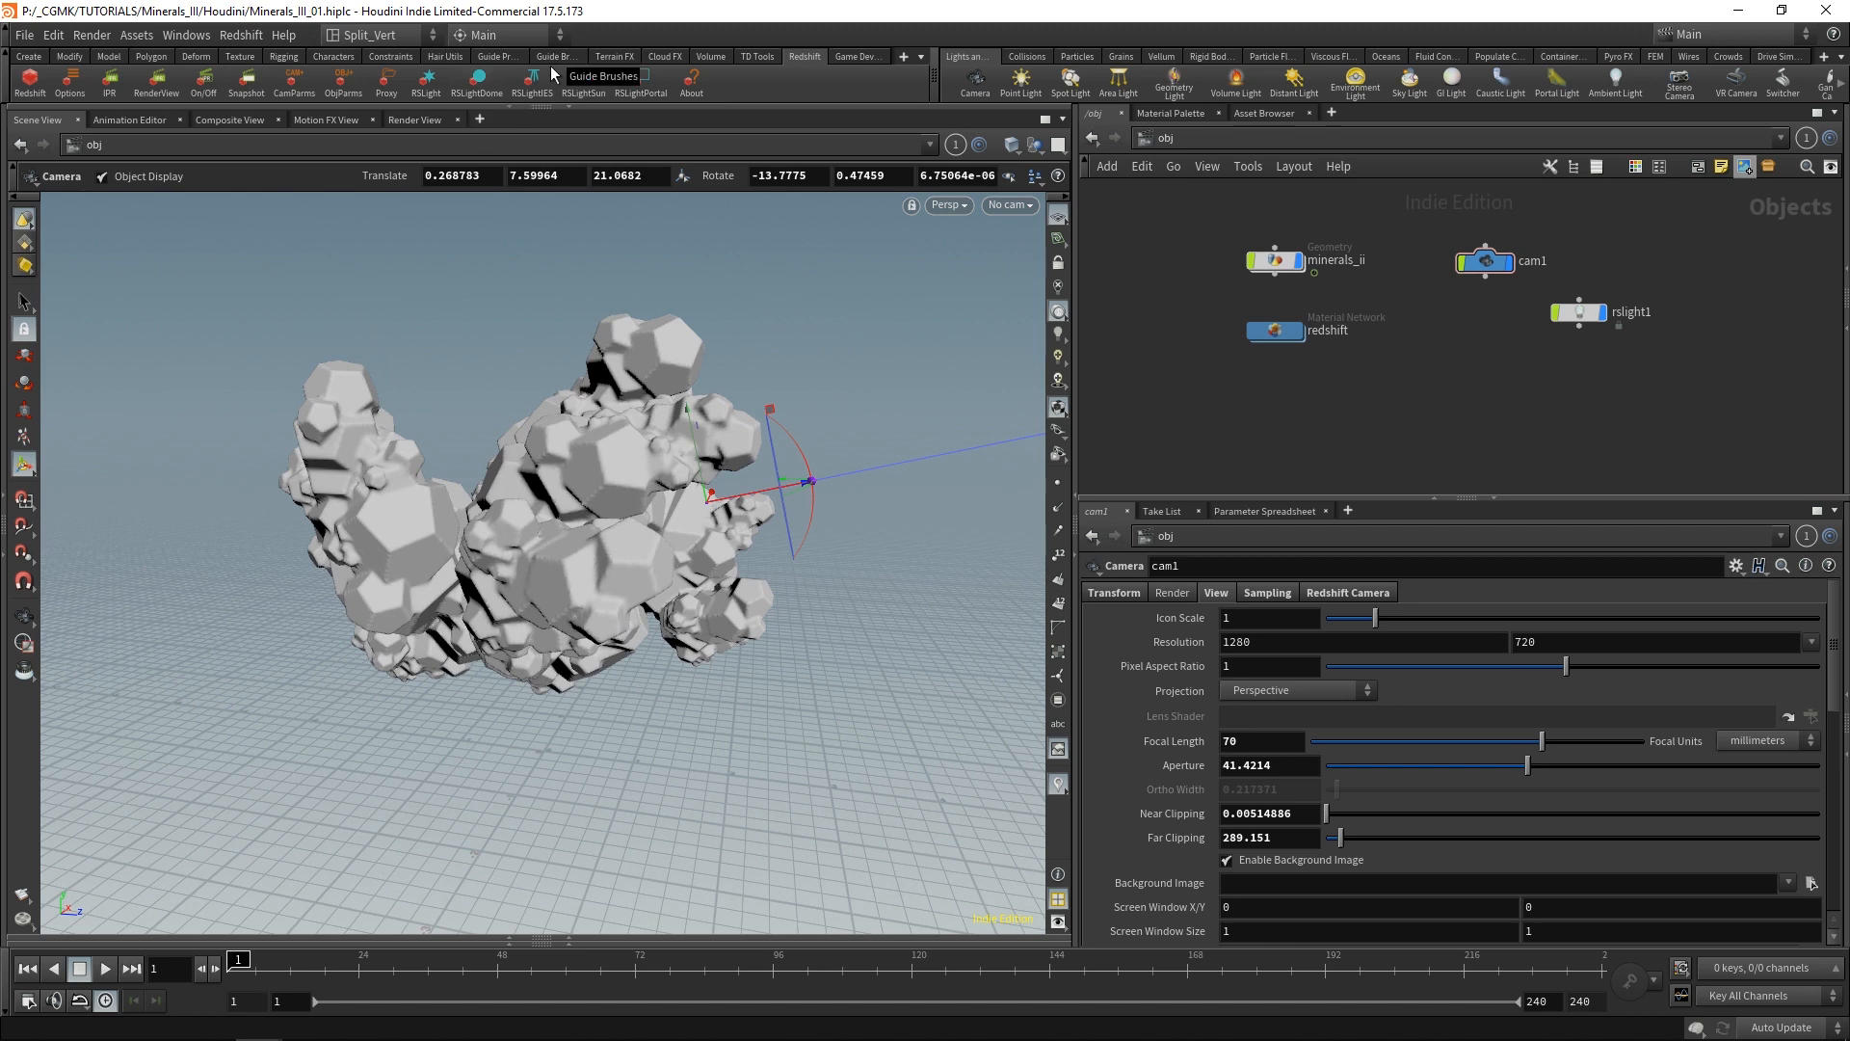
click(428, 82)
Move rslight2 straight back from the minerals to about -9.7, 4.3, 2.75.
alt+right_drag(783, 410, 812, 430)
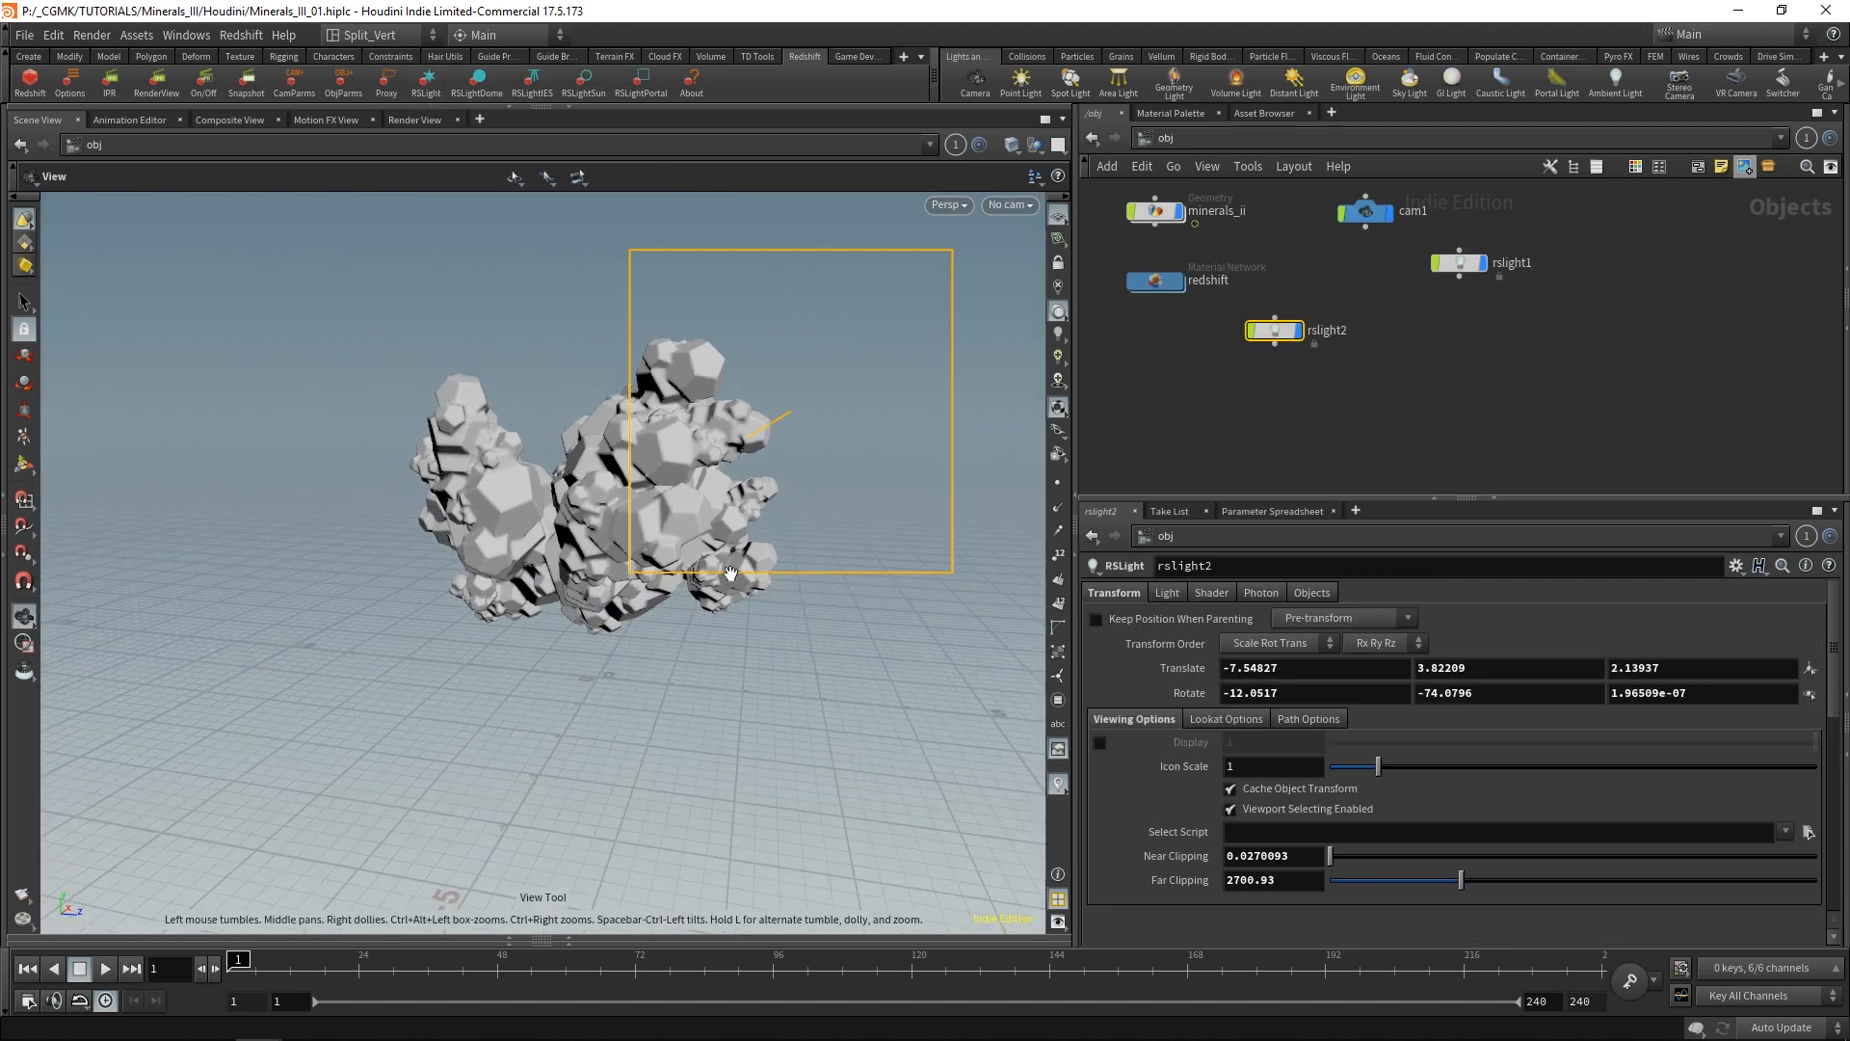
alt+drag(811, 430, 512, 578)
alt+right_drag(512, 579, 721, 714)
alt+middle_drag(721, 714, 512, 640)
alt+right_drag(511, 640, 714, 636)
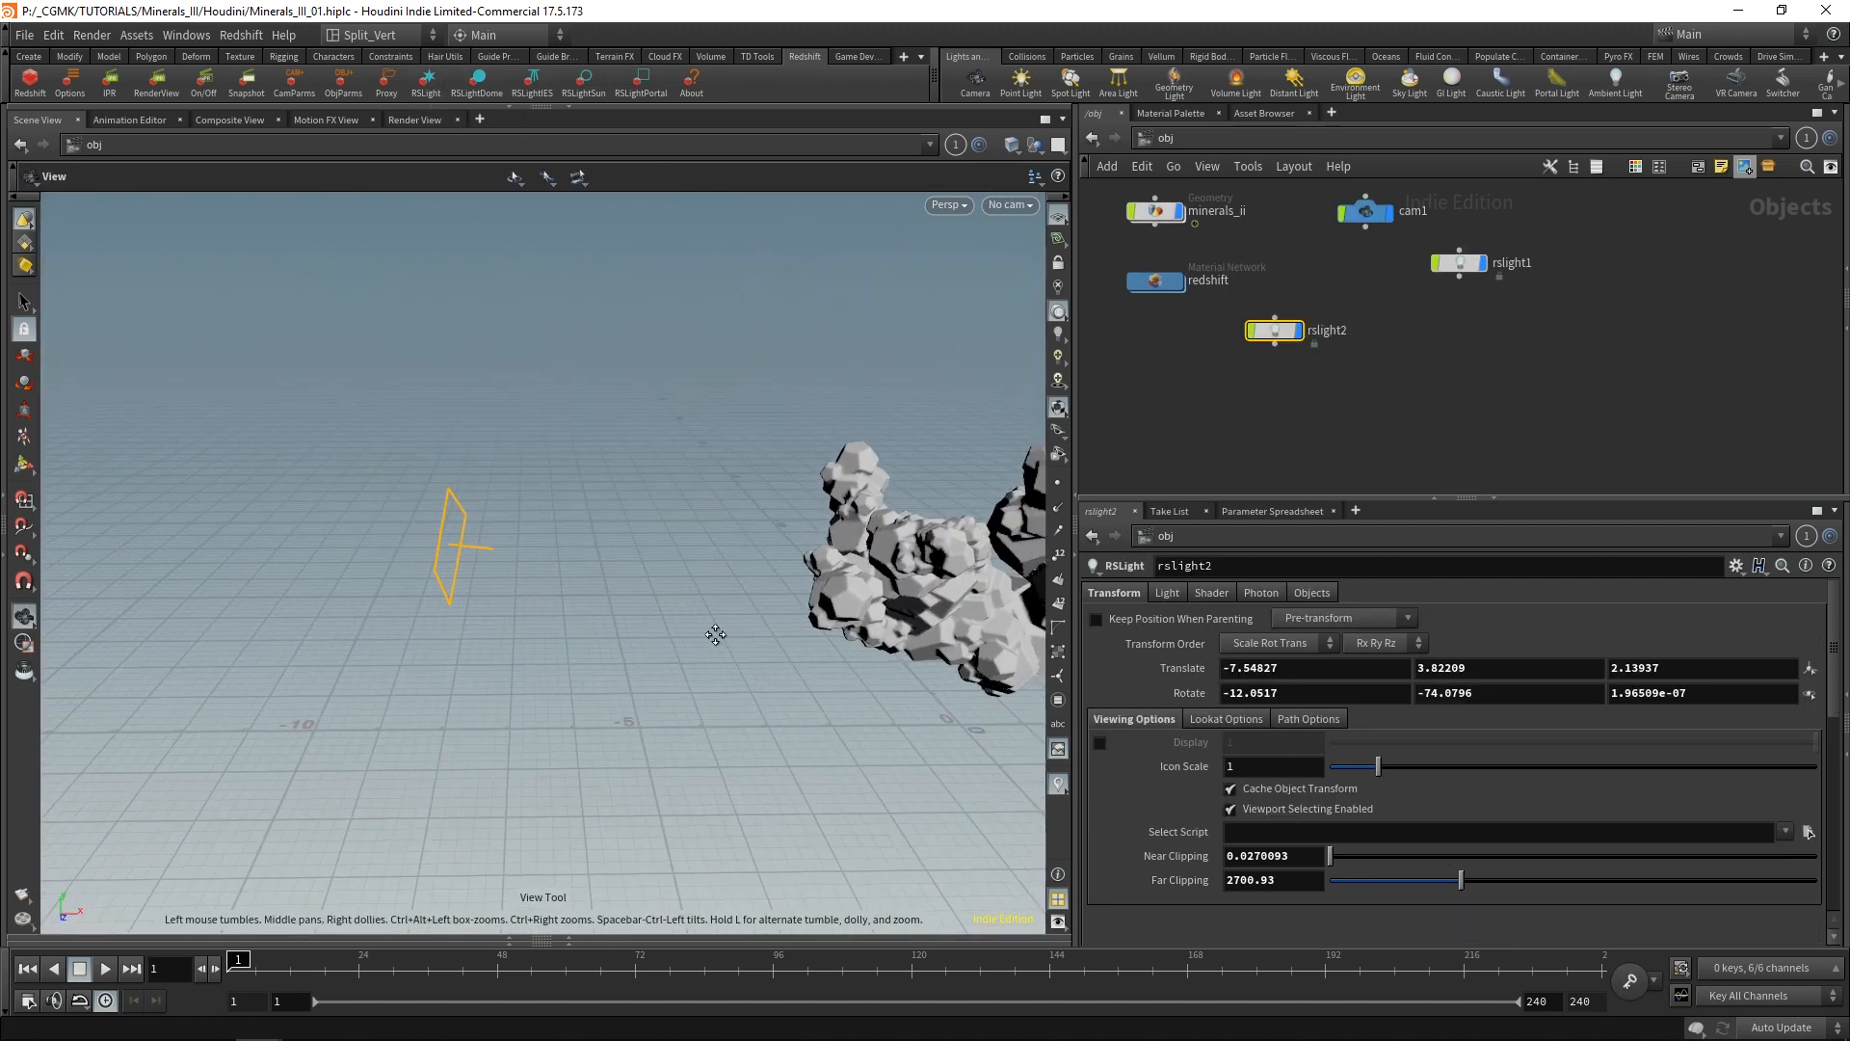
alt+drag(714, 636, 433, 611)
alt+right_drag(434, 612, 456, 629)
drag(456, 630, 378, 691)
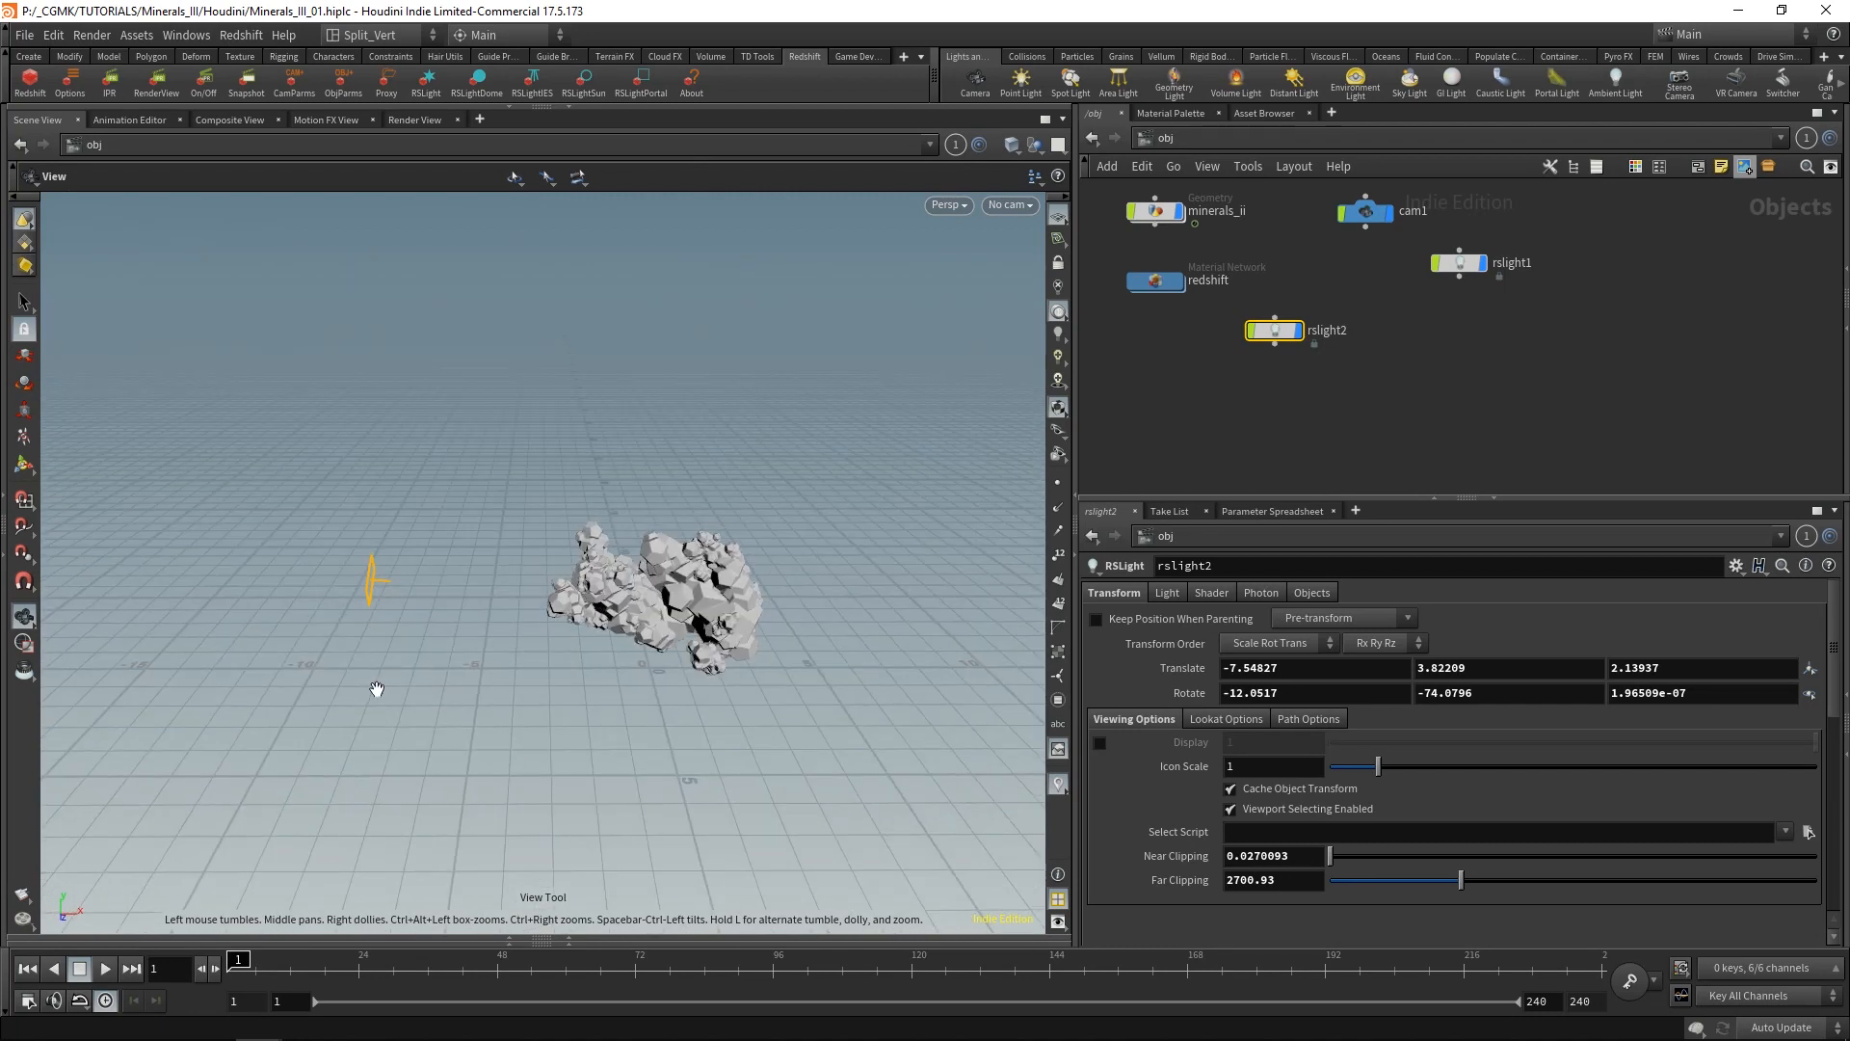
key(Return)
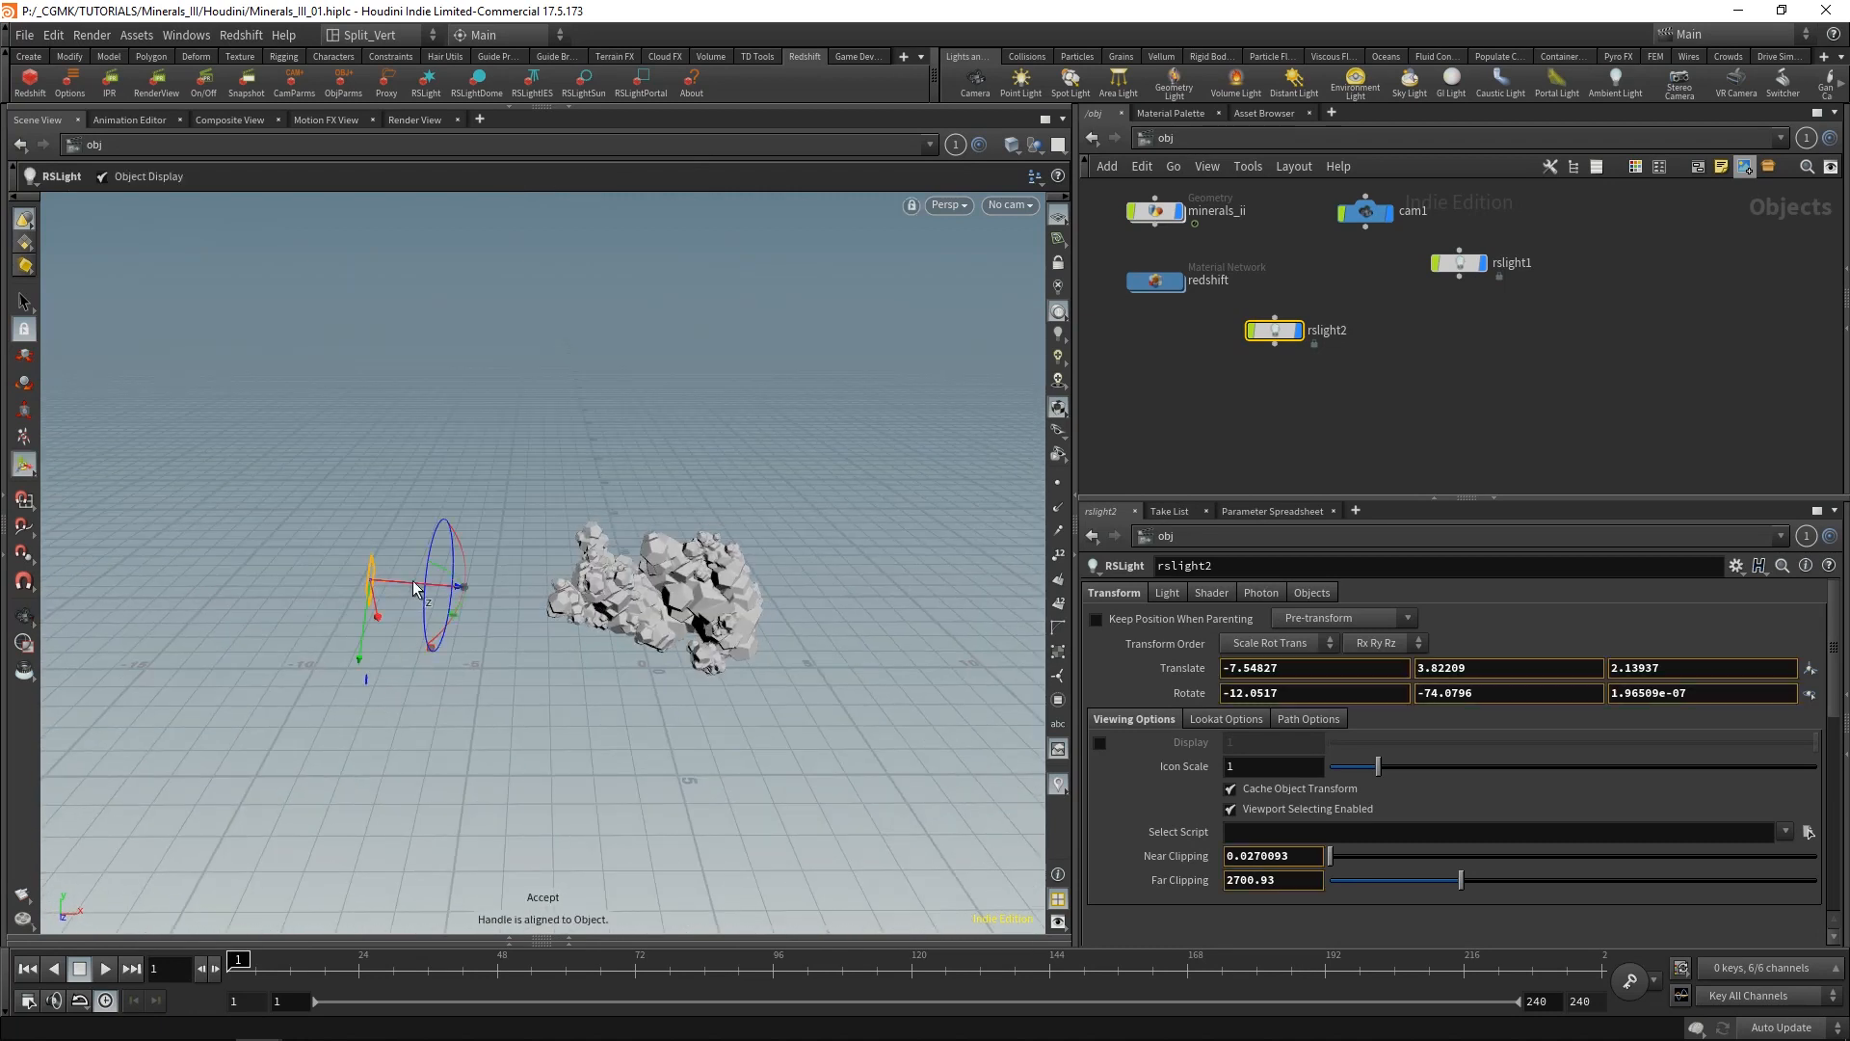
drag(412, 580, 318, 597)
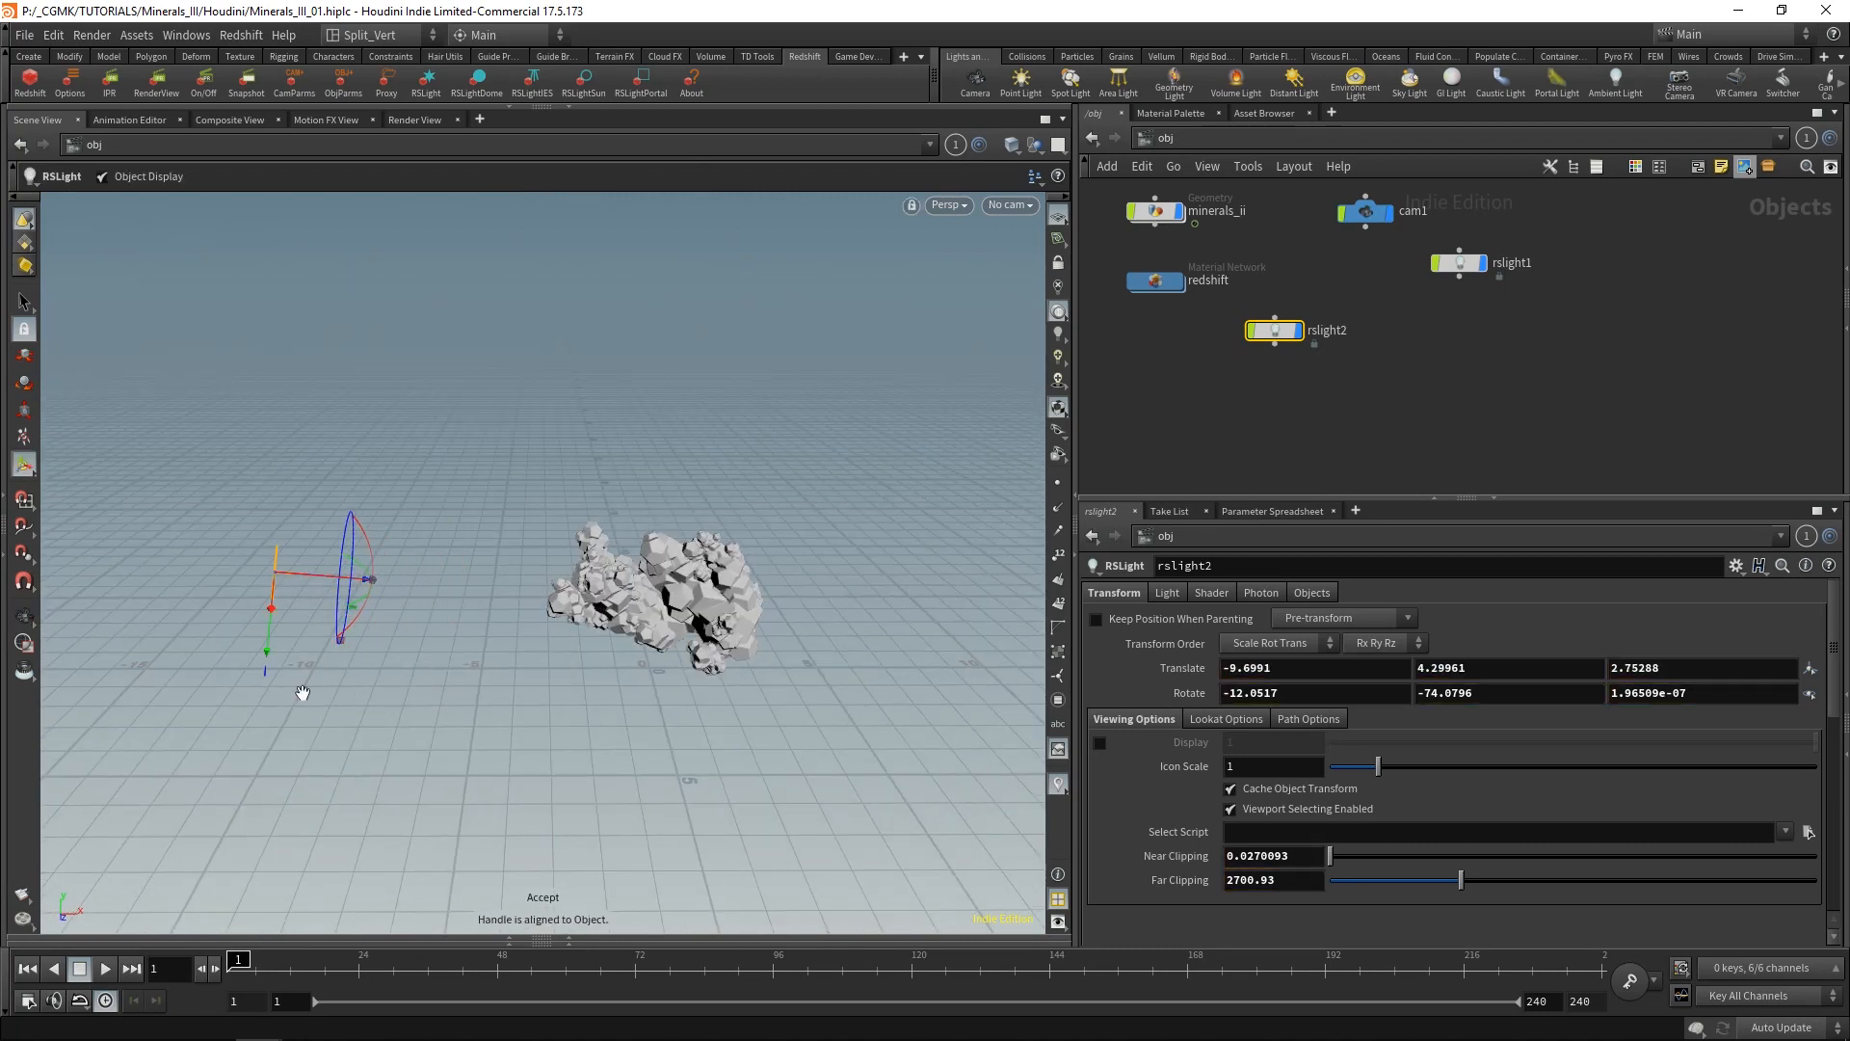
alt+drag(303, 693, 345, 655)
mouse_move(405, 578)
alt+mouse_down()
mouse_move(434, 558)
mouse_move(395, 545)
alt+mouse_up()
Set rslight2's colour to light blue (0.3987, 0.5658, 0.9).
click(1211, 593)
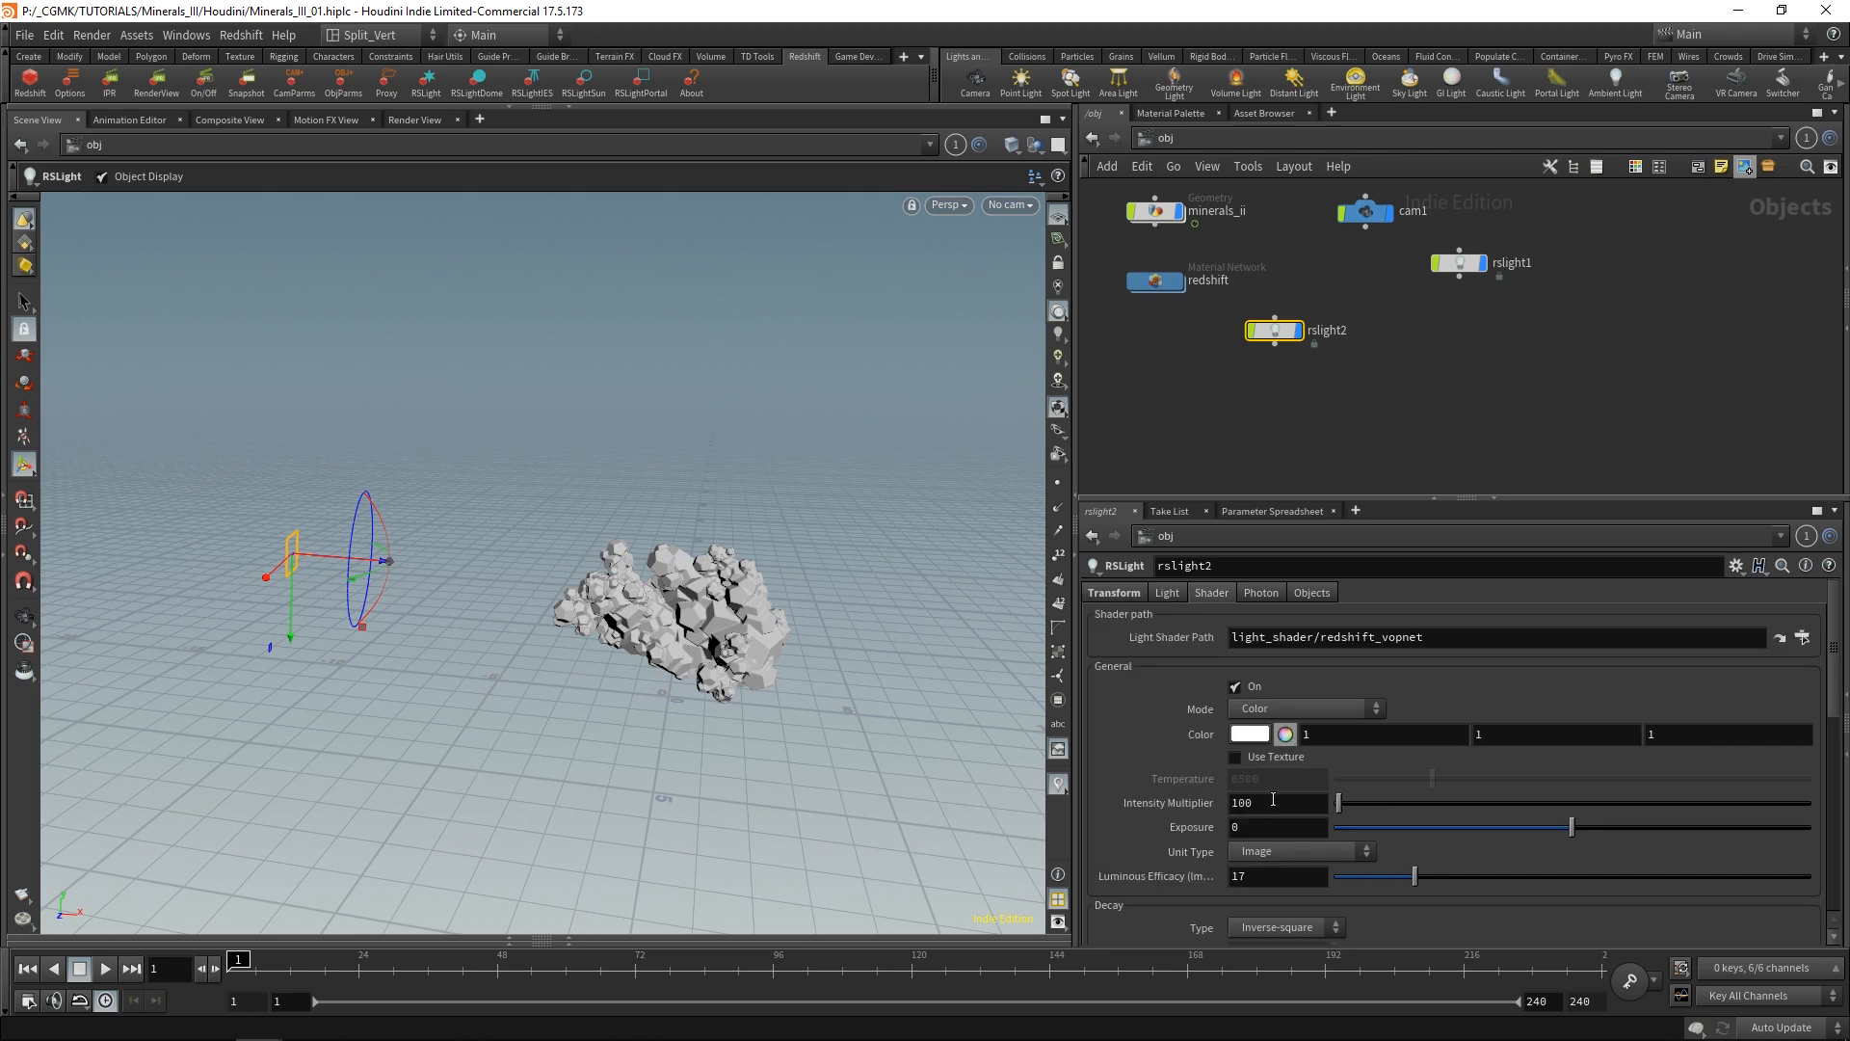
click(1286, 734)
click(1374, 693)
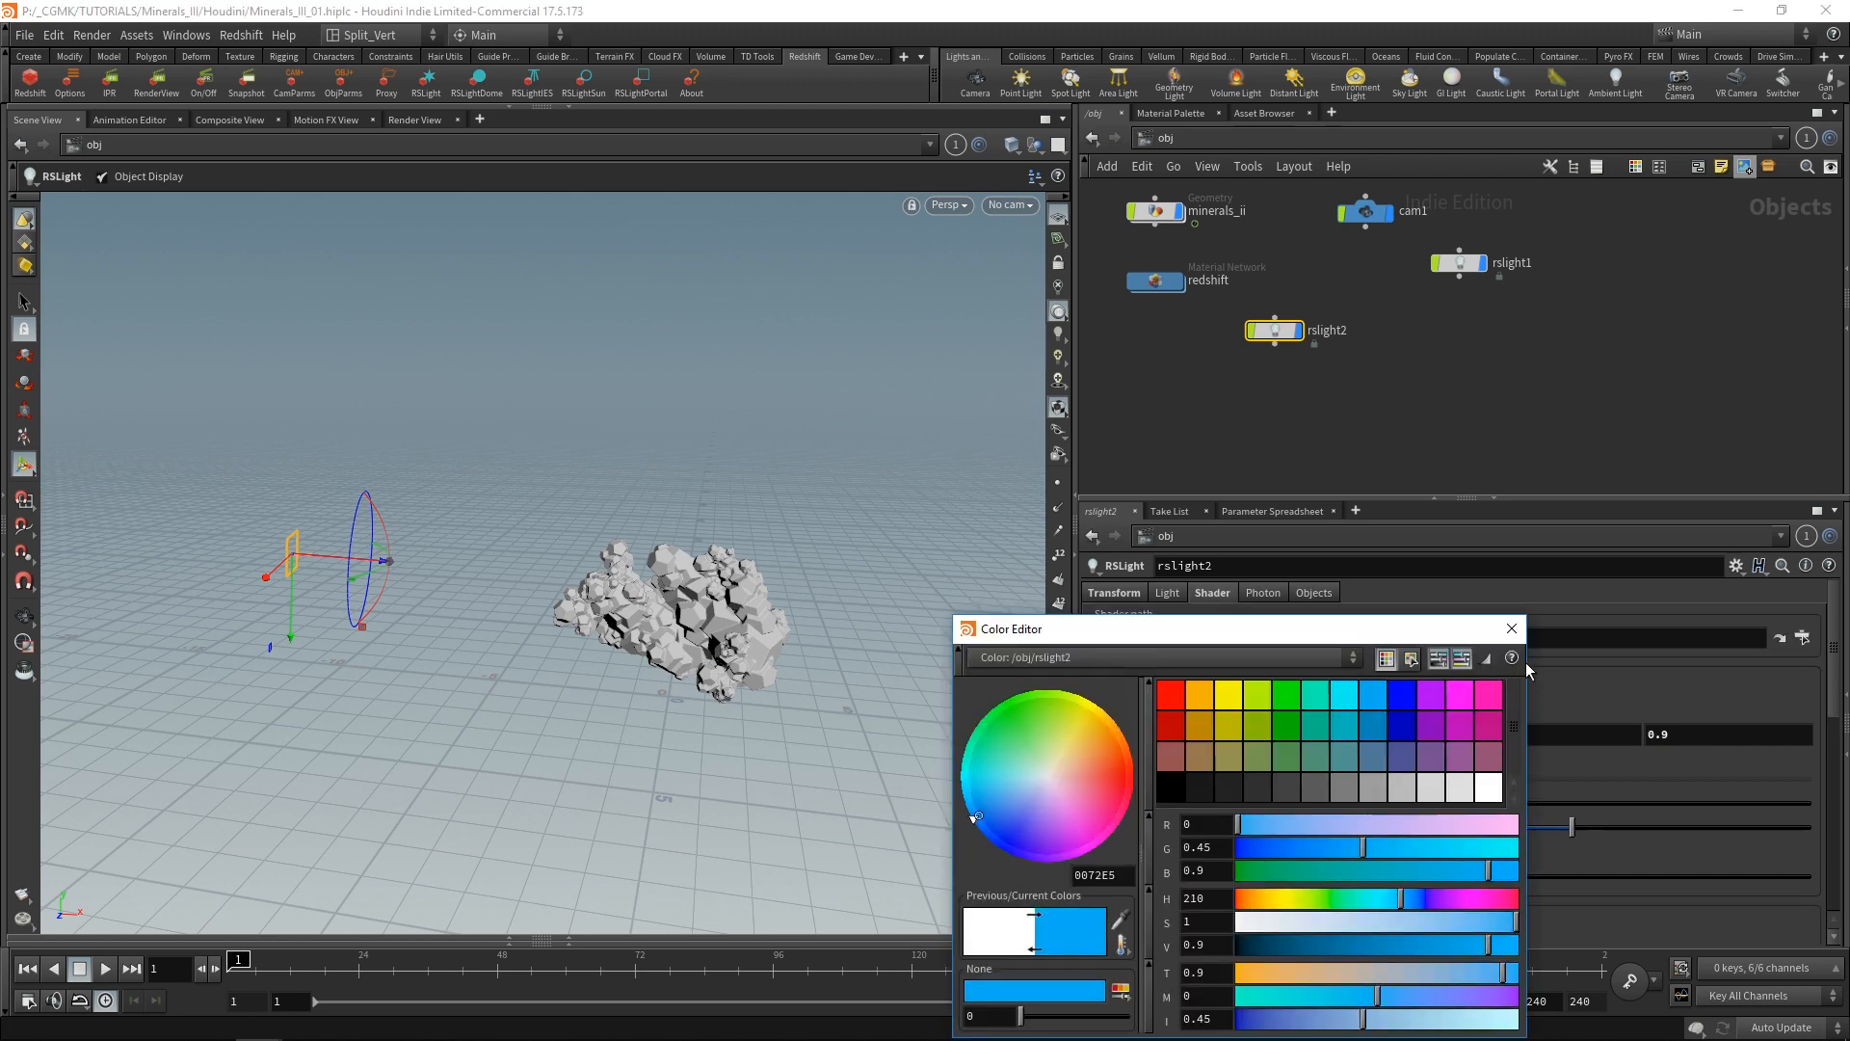
click(1397, 923)
click(1409, 898)
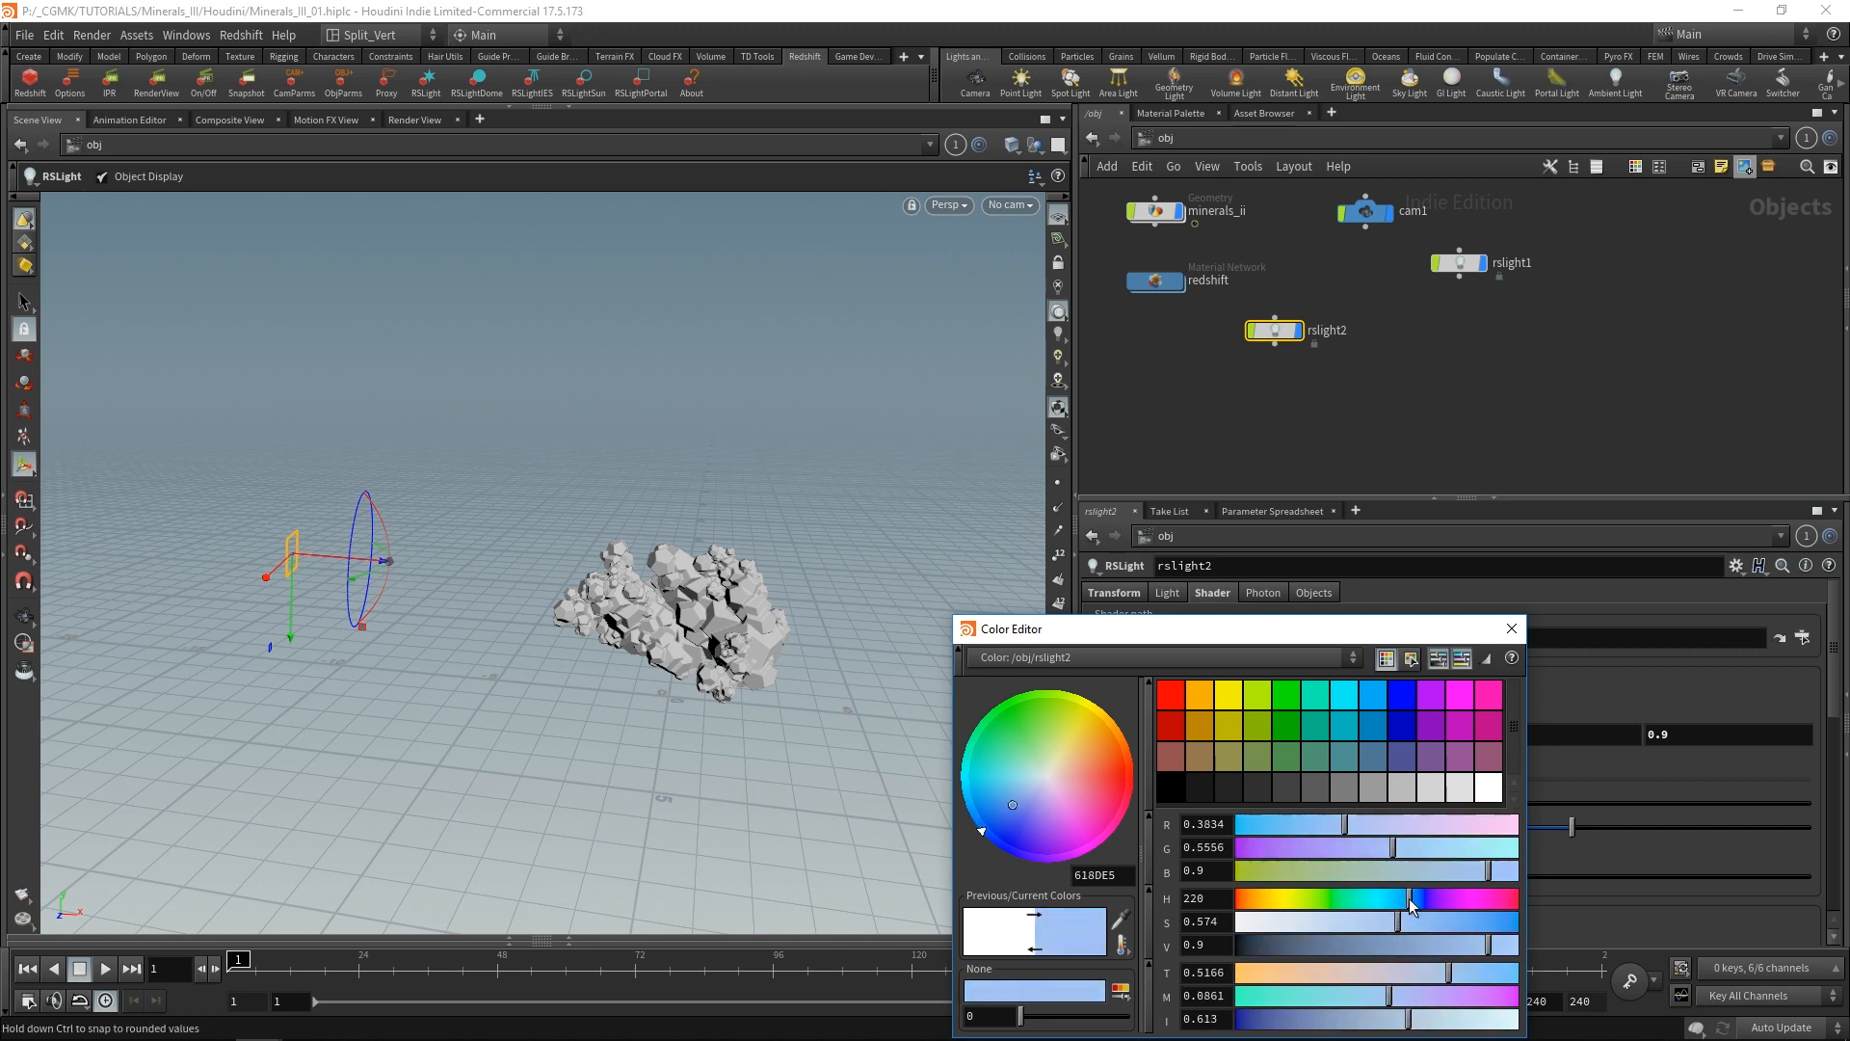
click(1412, 900)
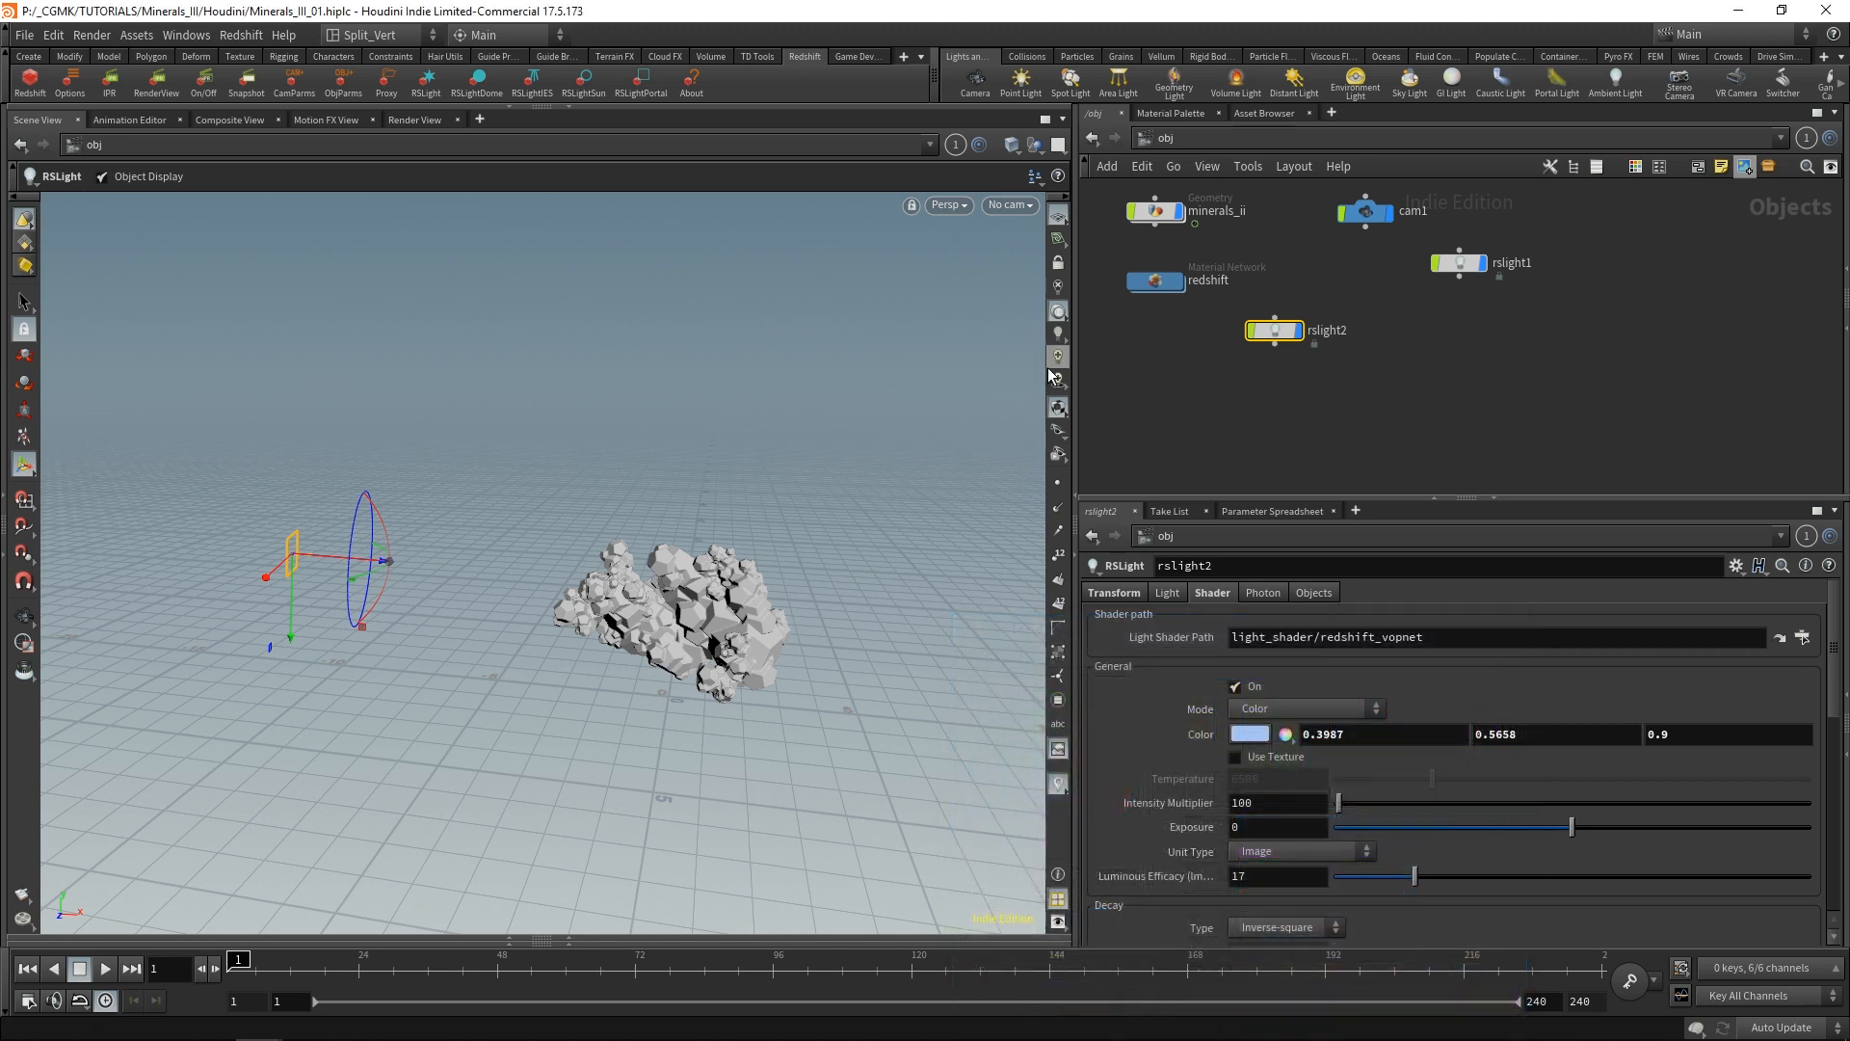
Enable high quality lighting in the scene viewport and switch its background colour scheme to dark.
click(1057, 354)
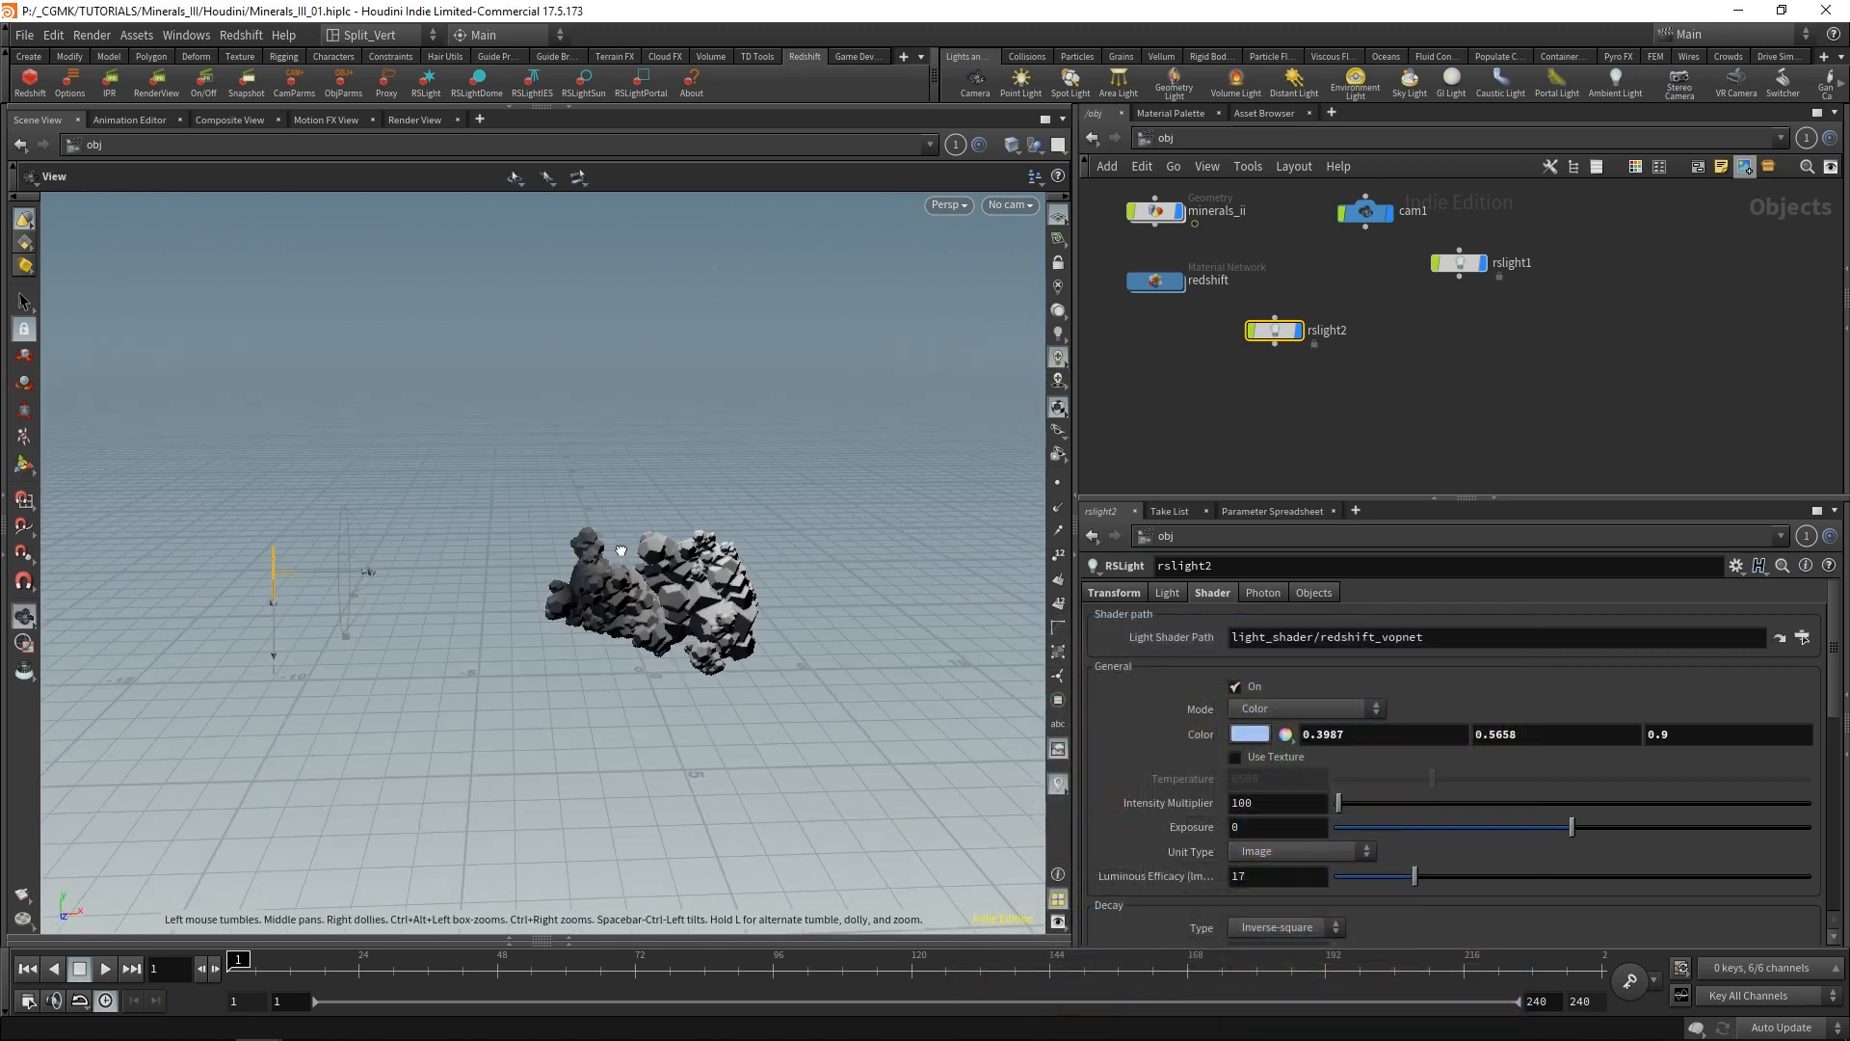
alt+drag(619, 549, 747, 541)
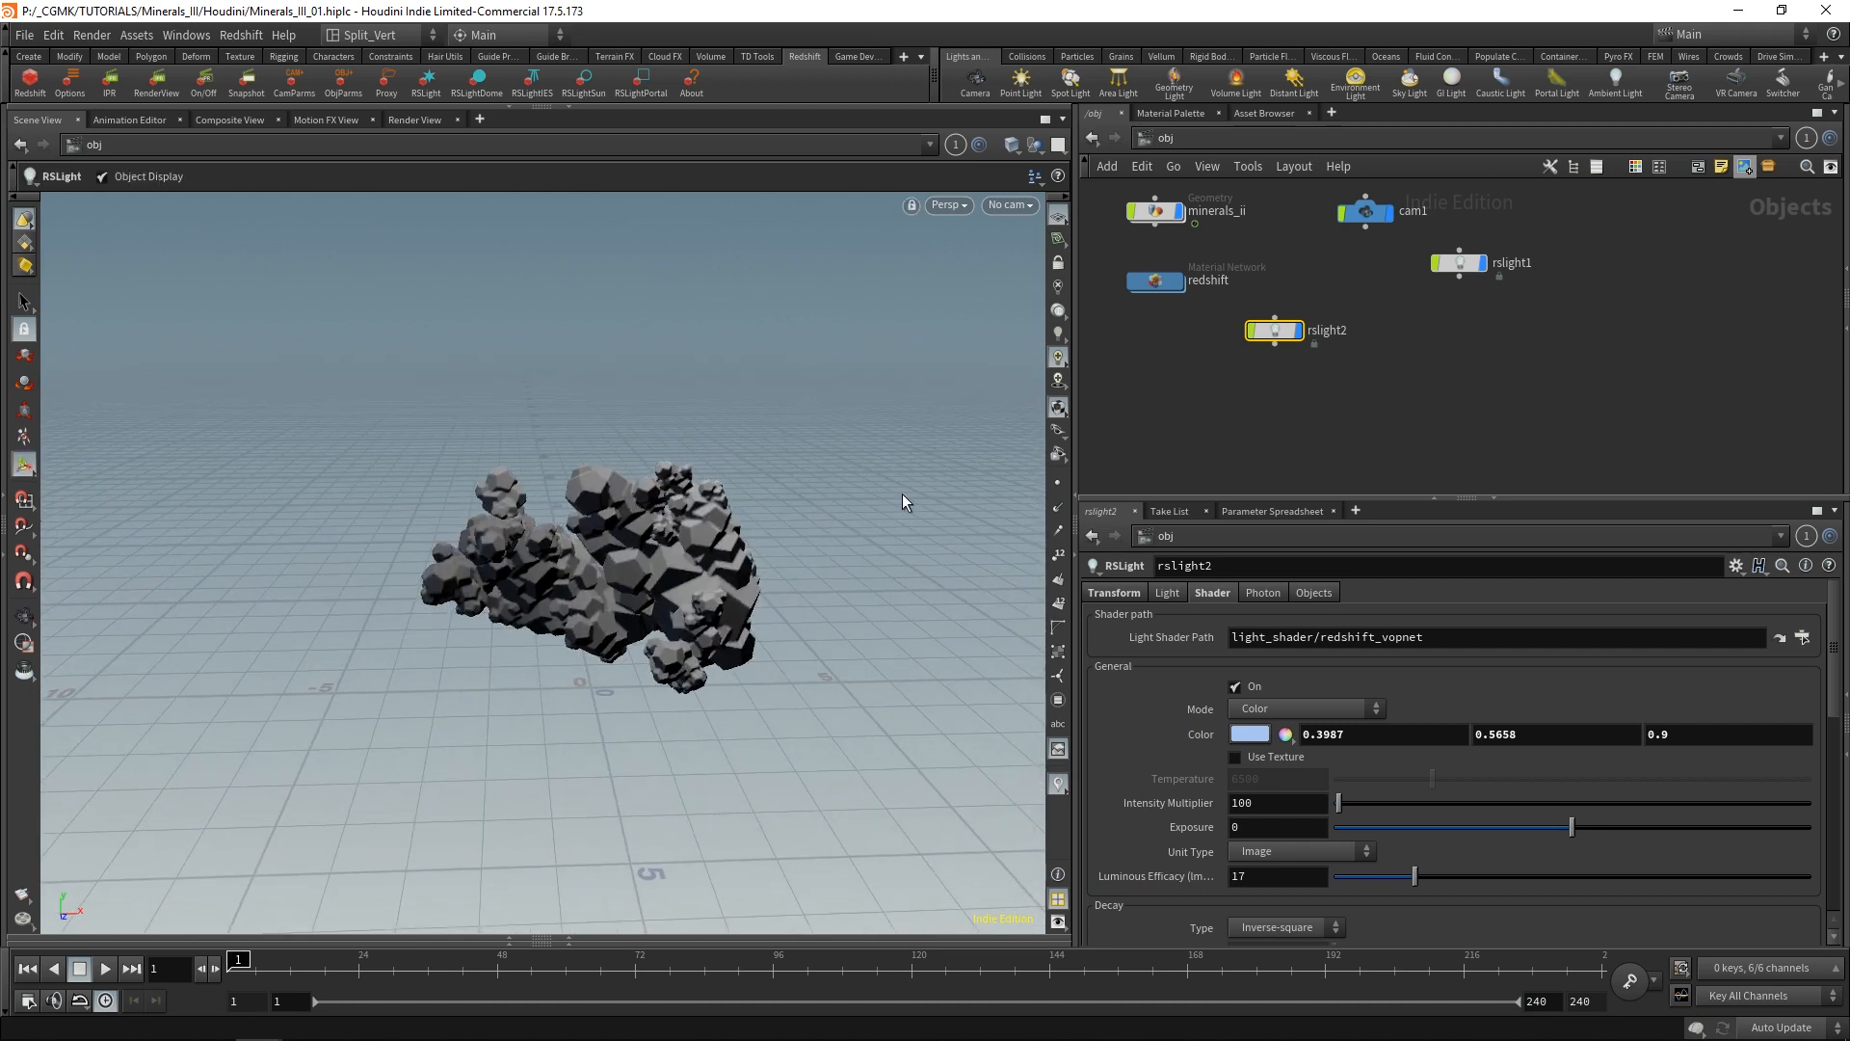
key(d)
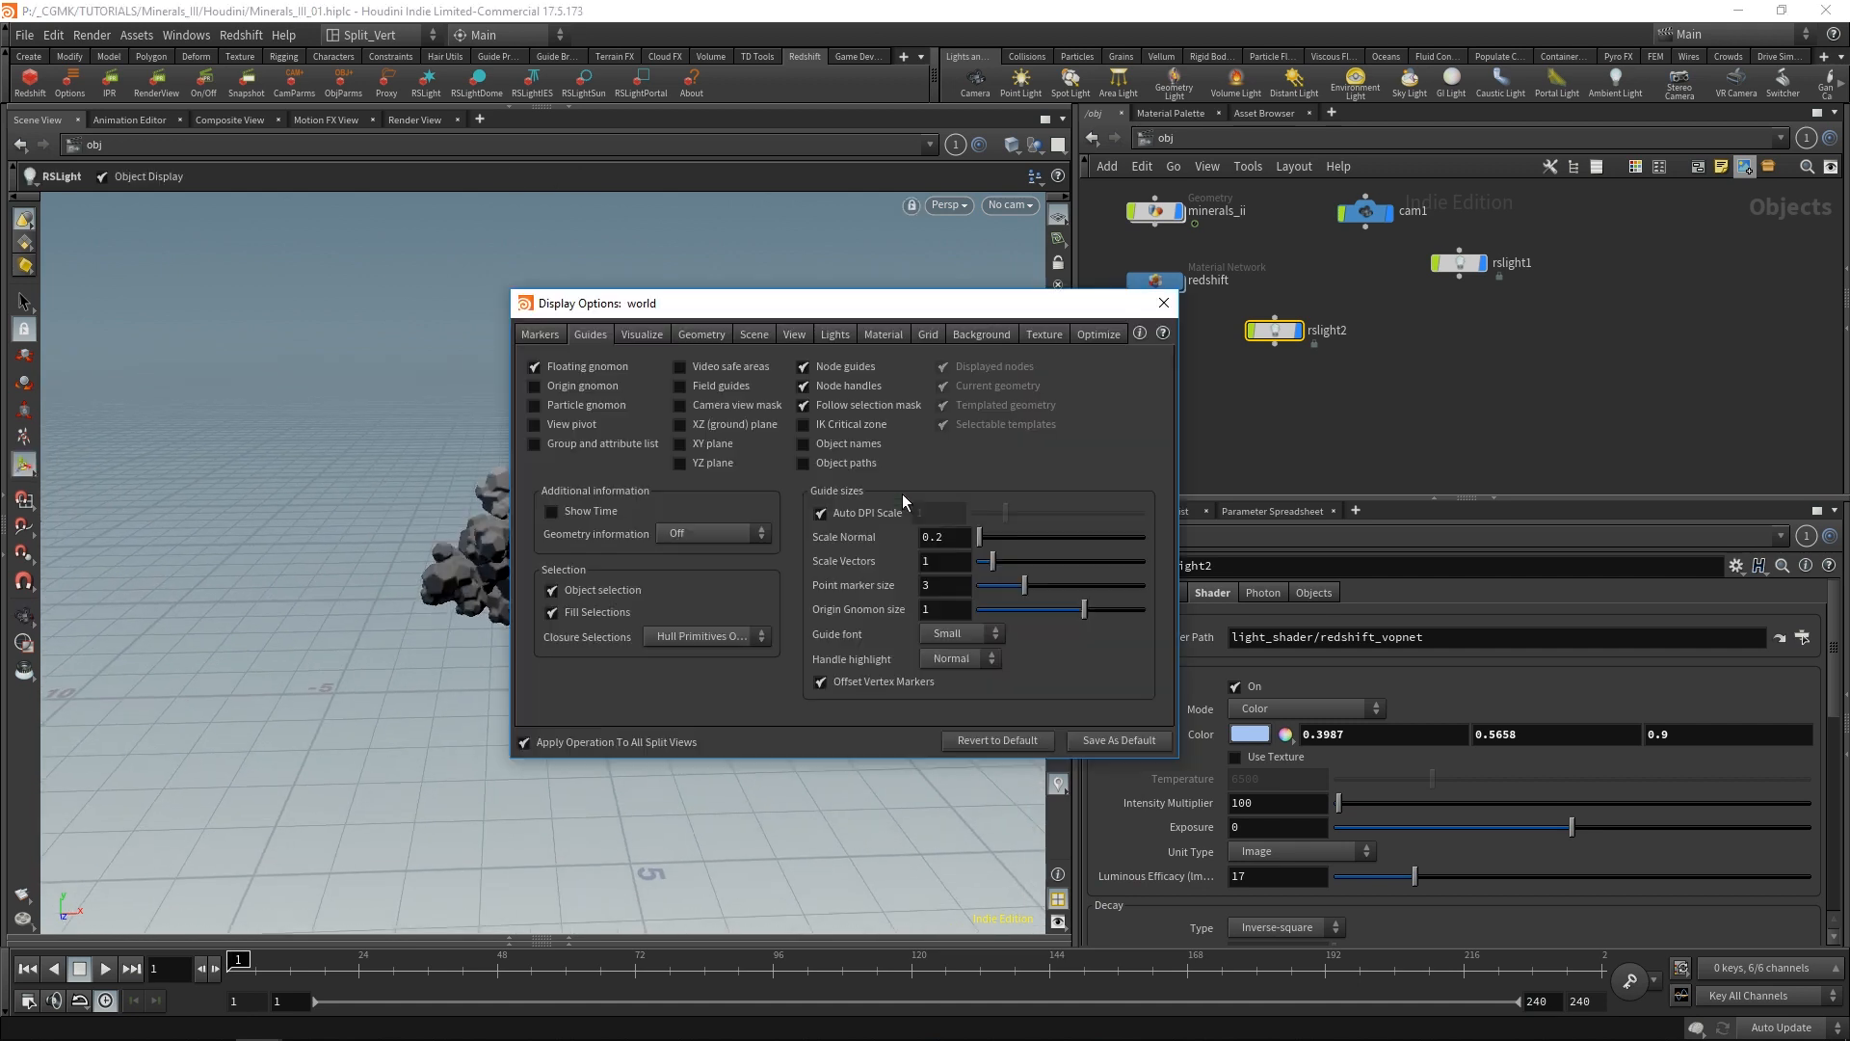
click(973, 333)
click(668, 365)
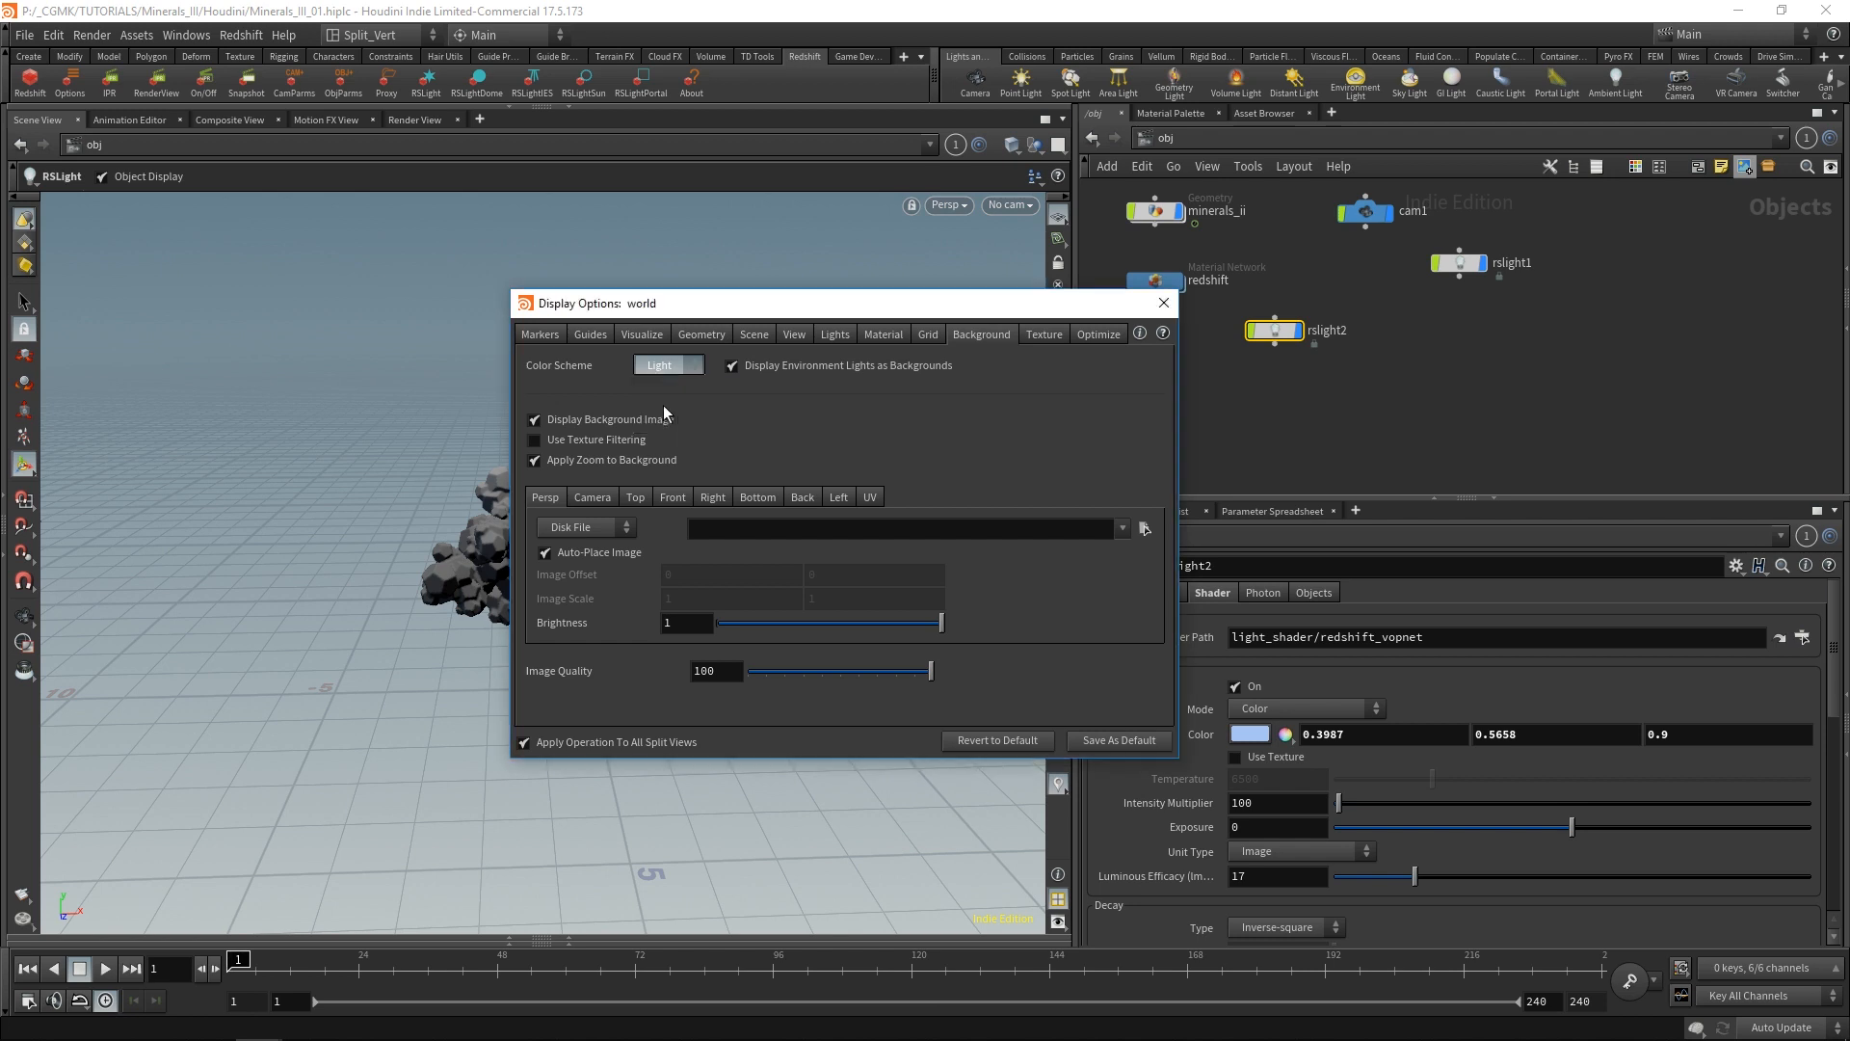
click(663, 405)
click(1168, 303)
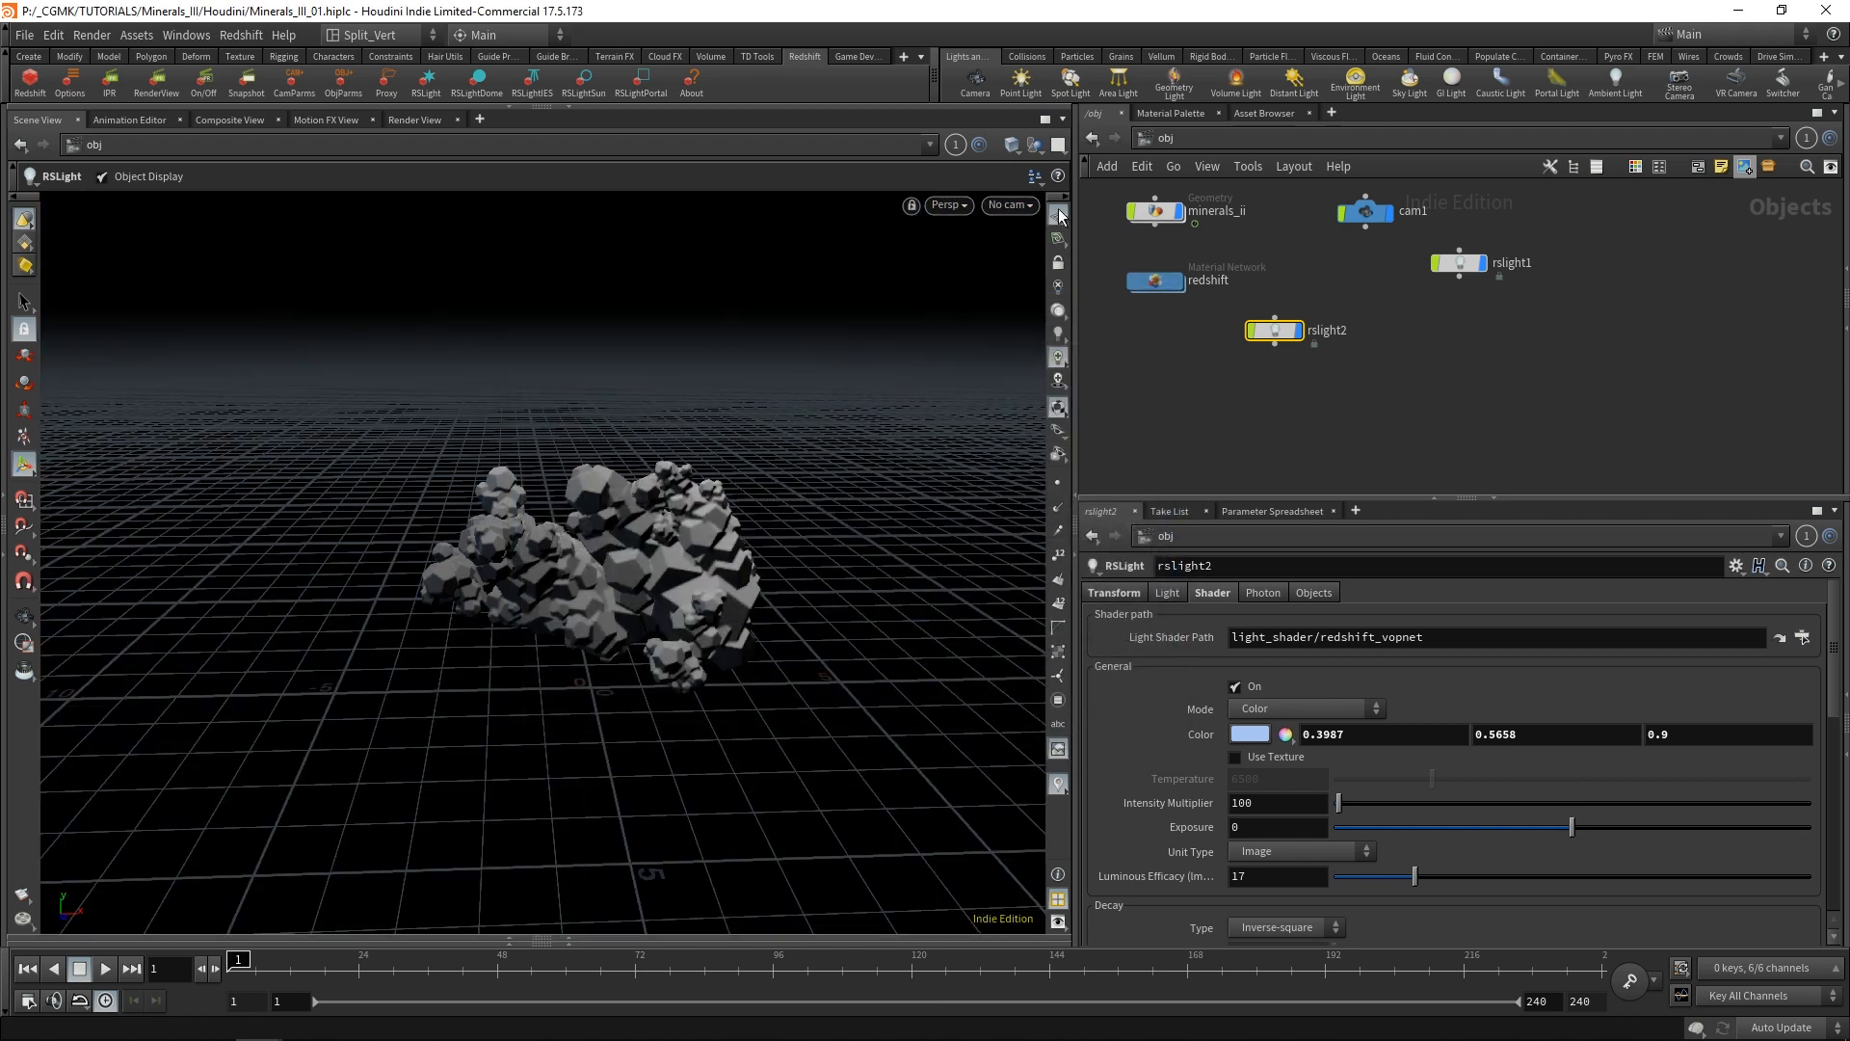
Hide the viewport's reference grid and look at the minerals through cam1.
click(1058, 215)
click(1012, 205)
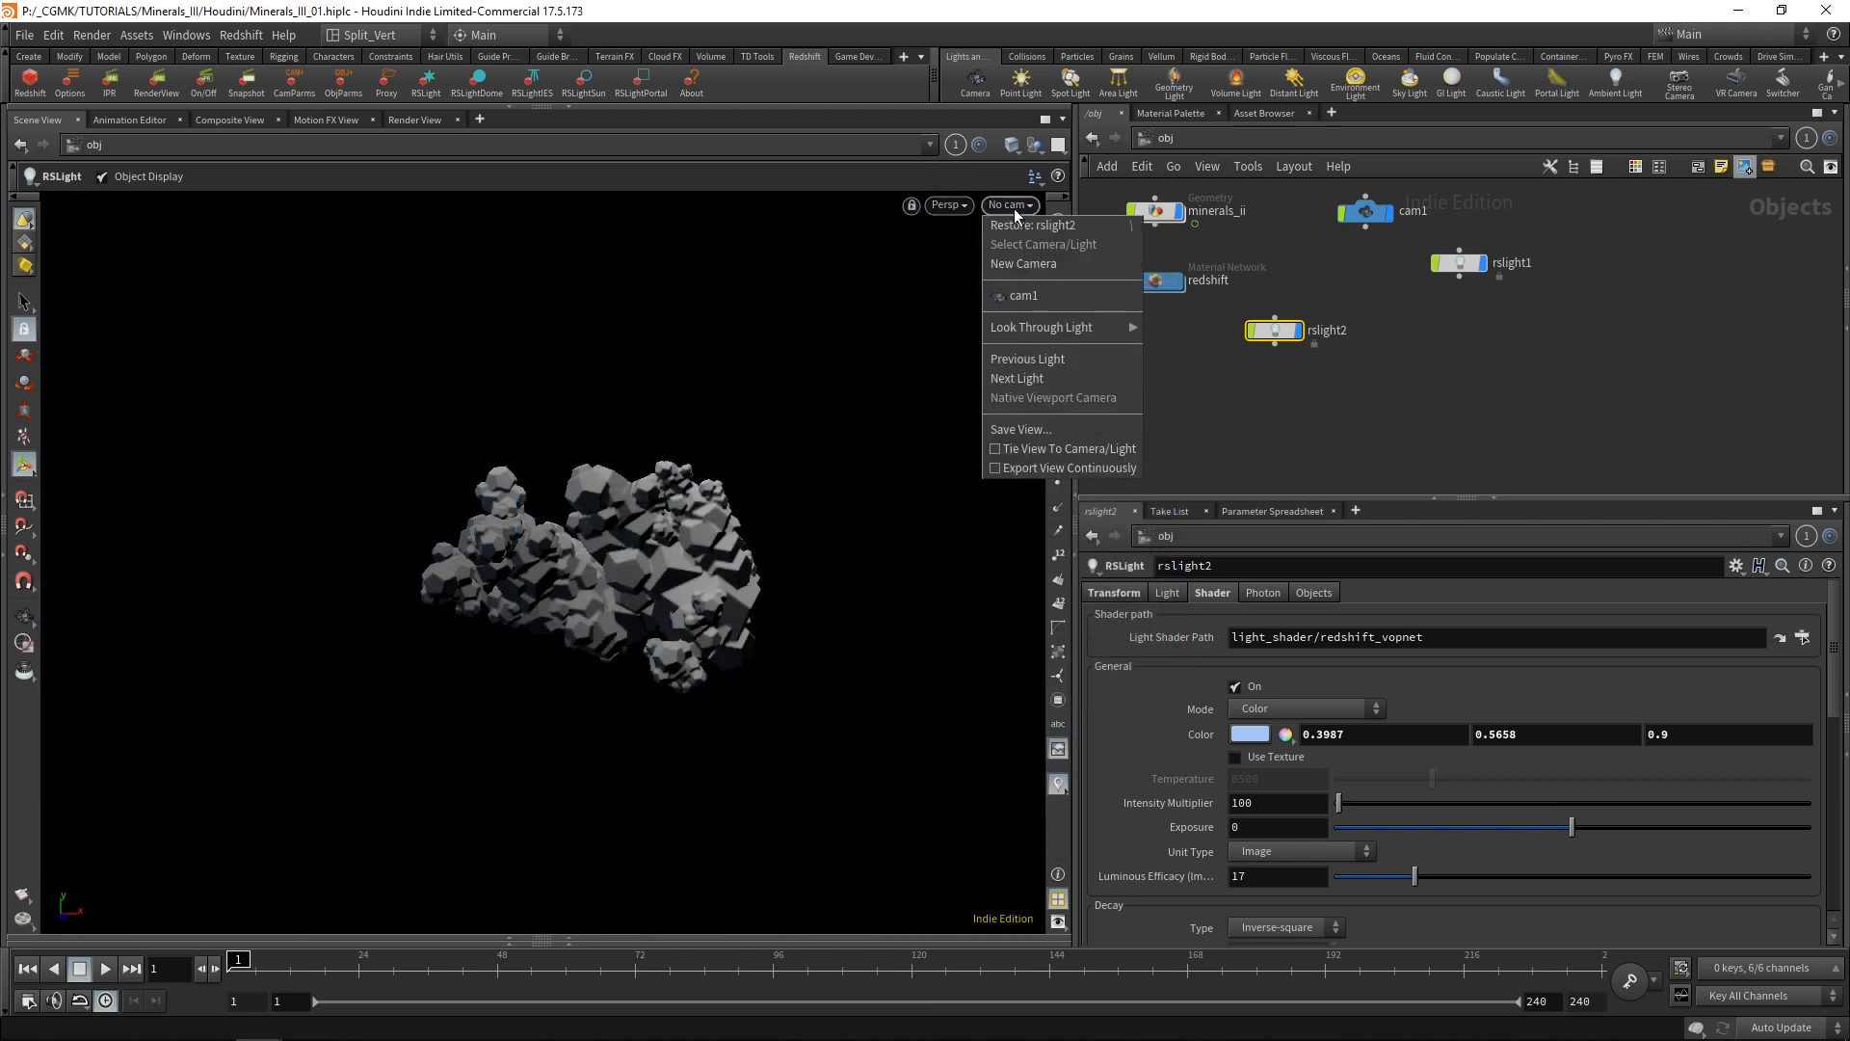
click(1031, 289)
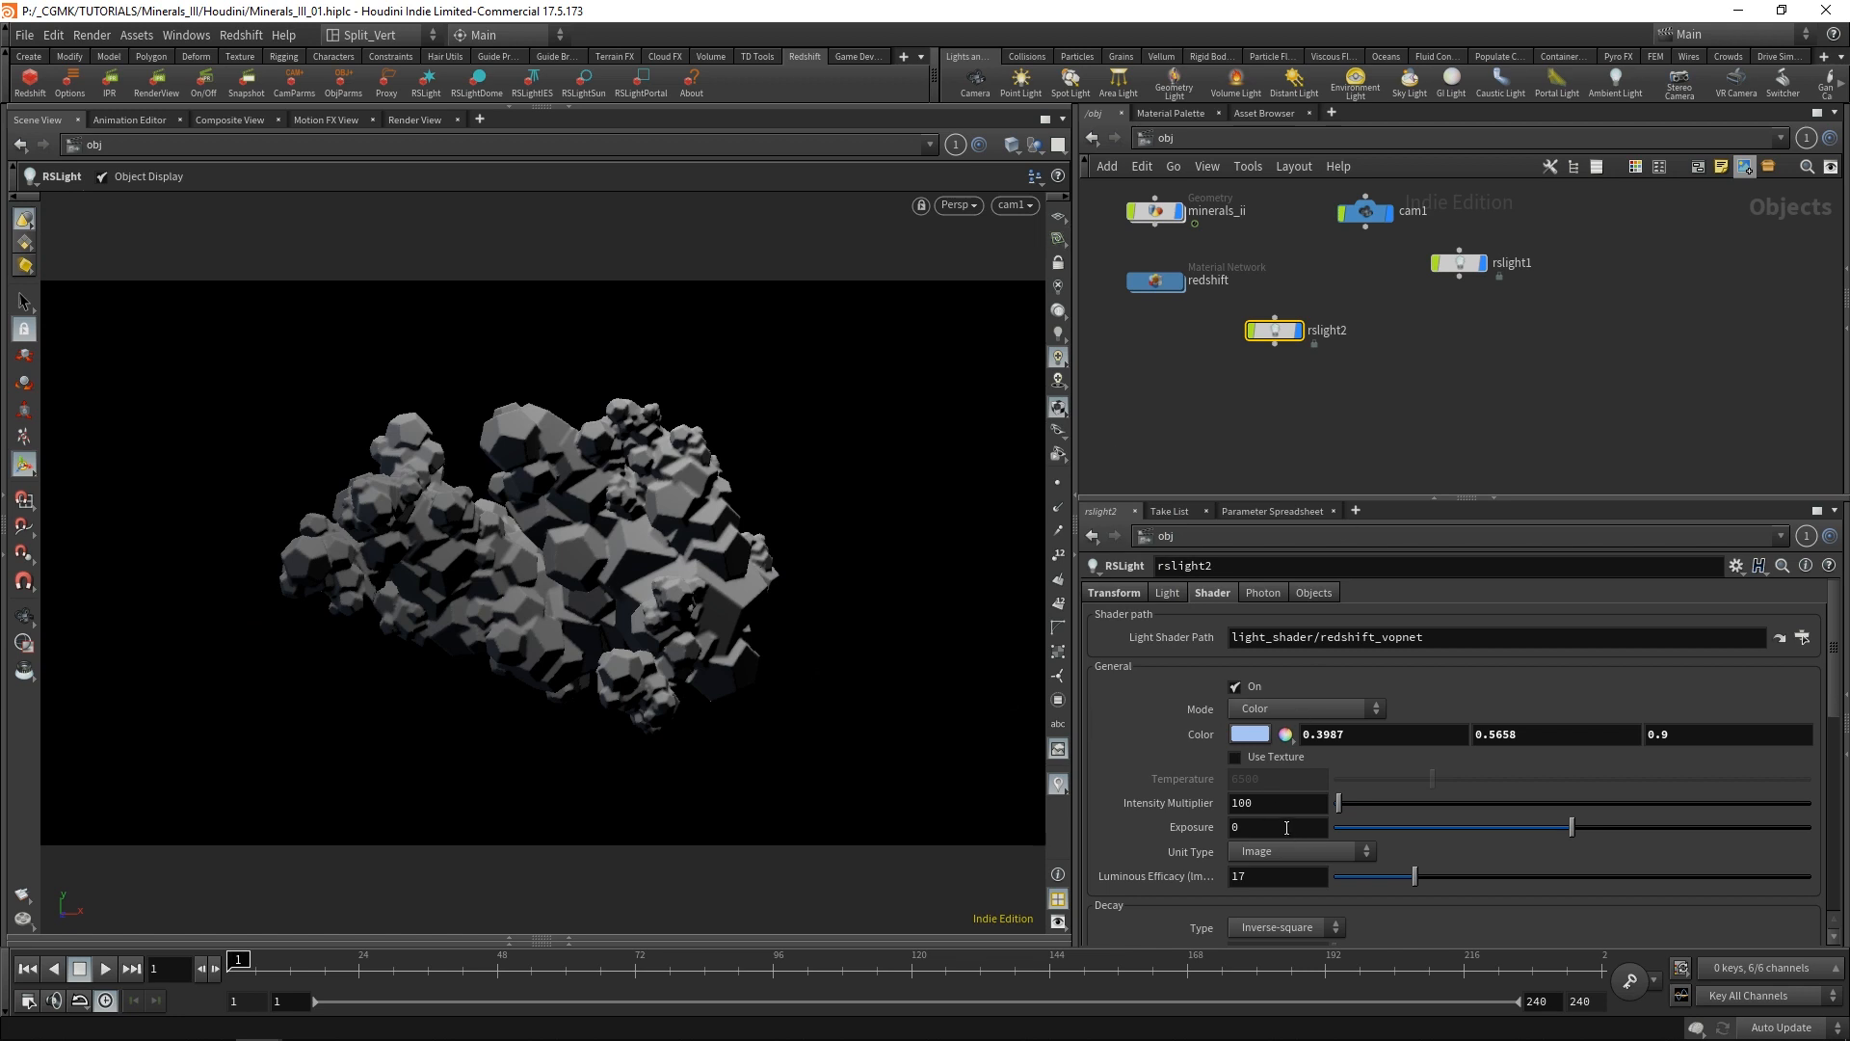
Set rslight2's exposure to 1 and make its blue more saturated (0.2394, 0.4596, 0.9).
drag(1285, 827, 1207, 841)
text(1)
key(Return)
click(1250, 735)
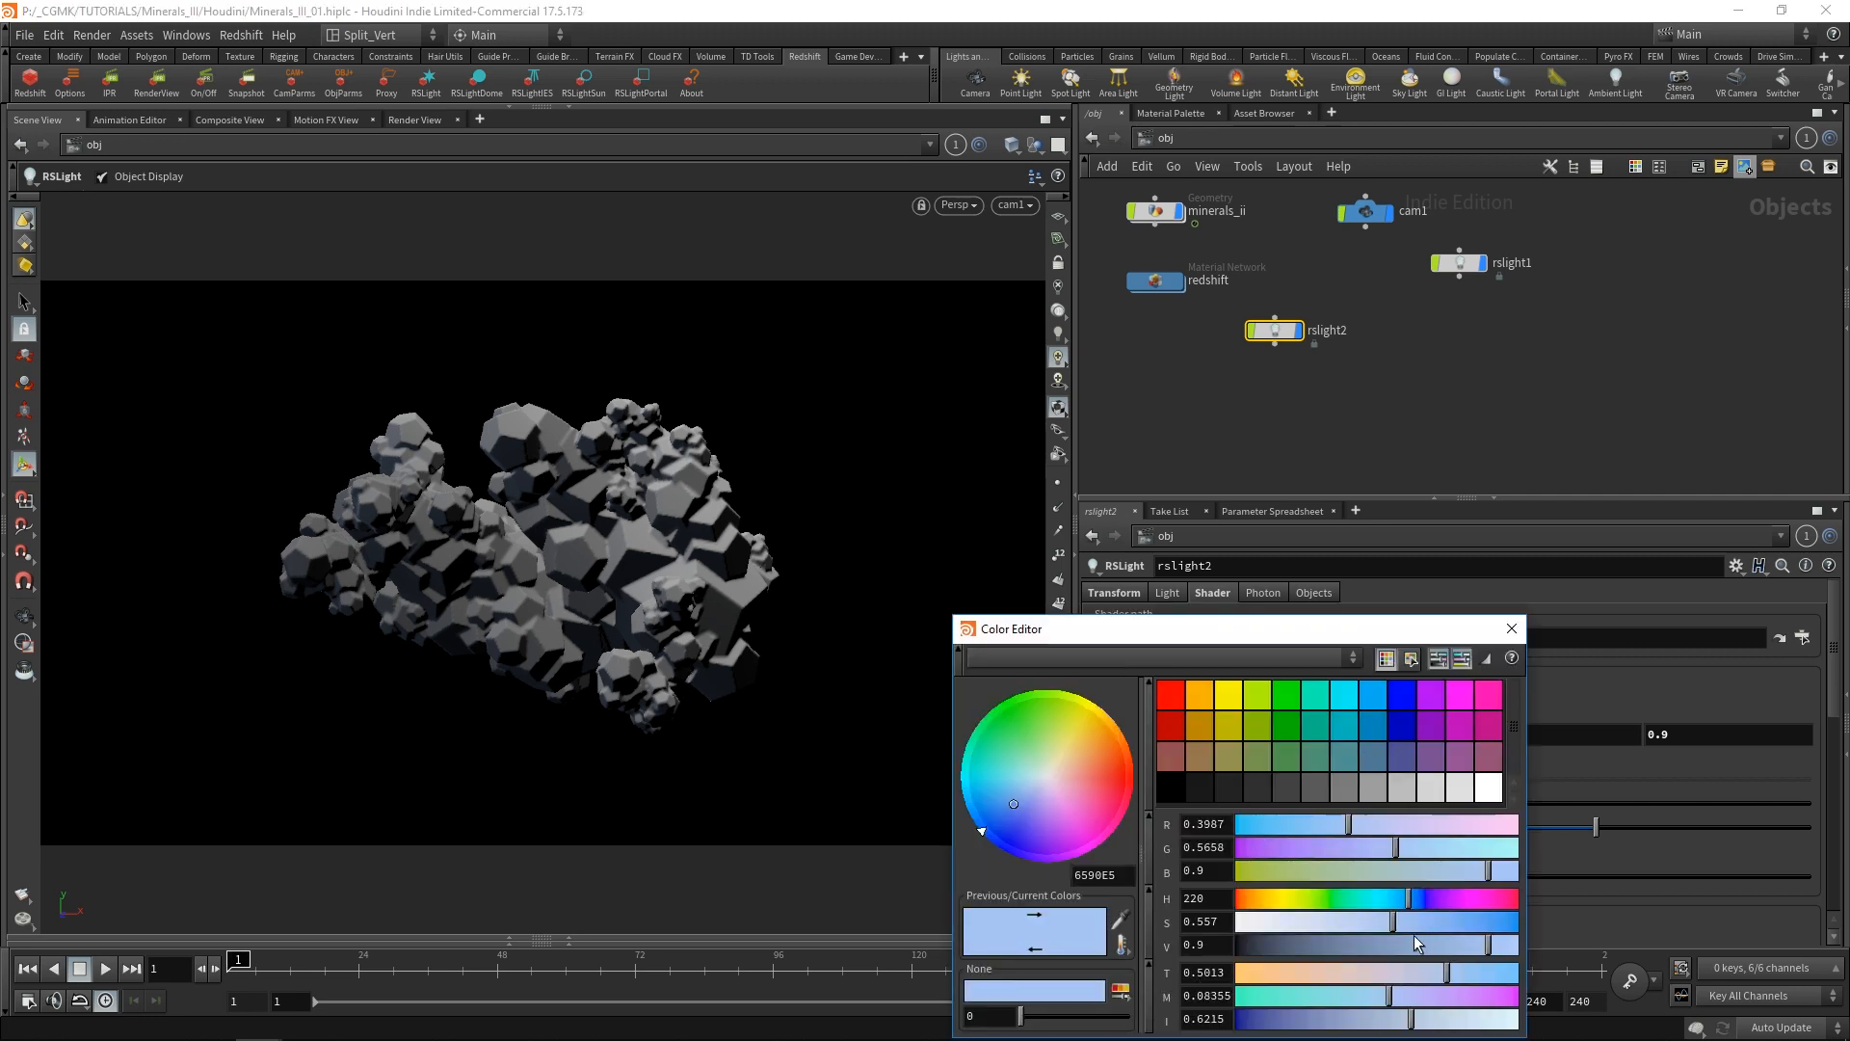
drag(1393, 922, 1443, 922)
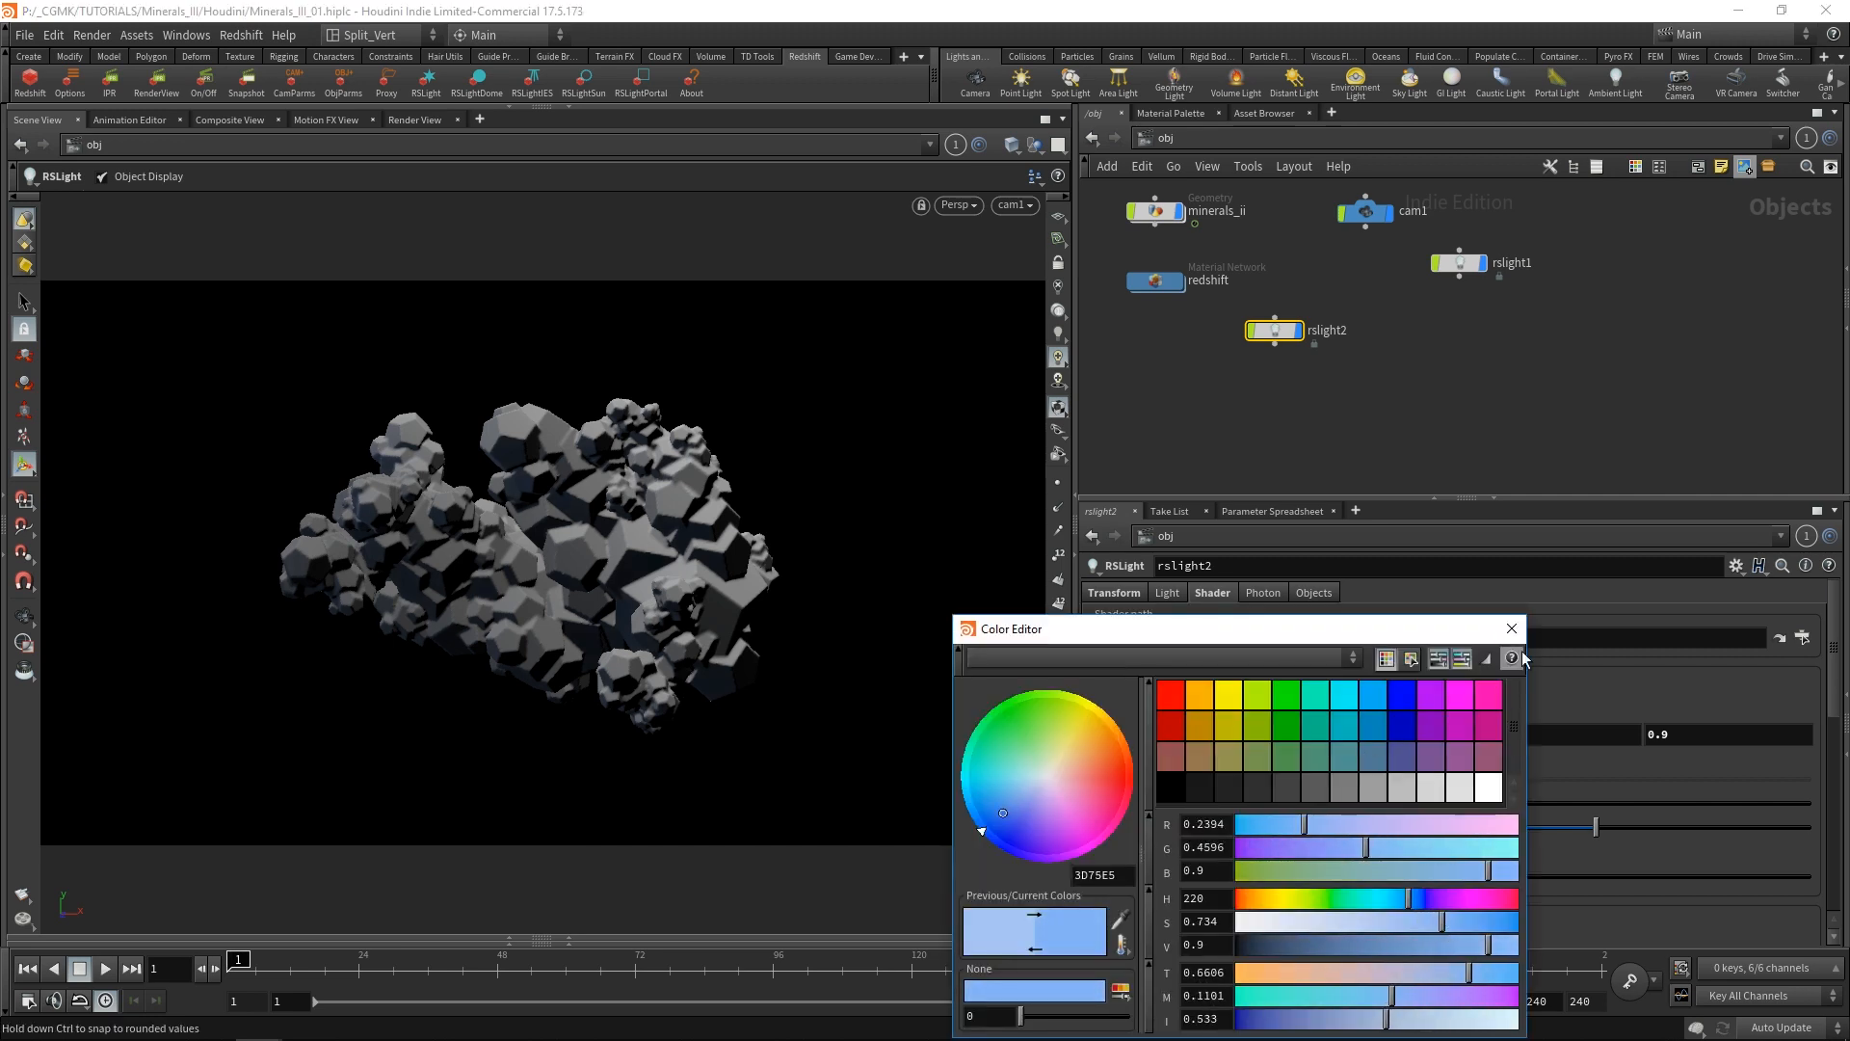
click(1511, 629)
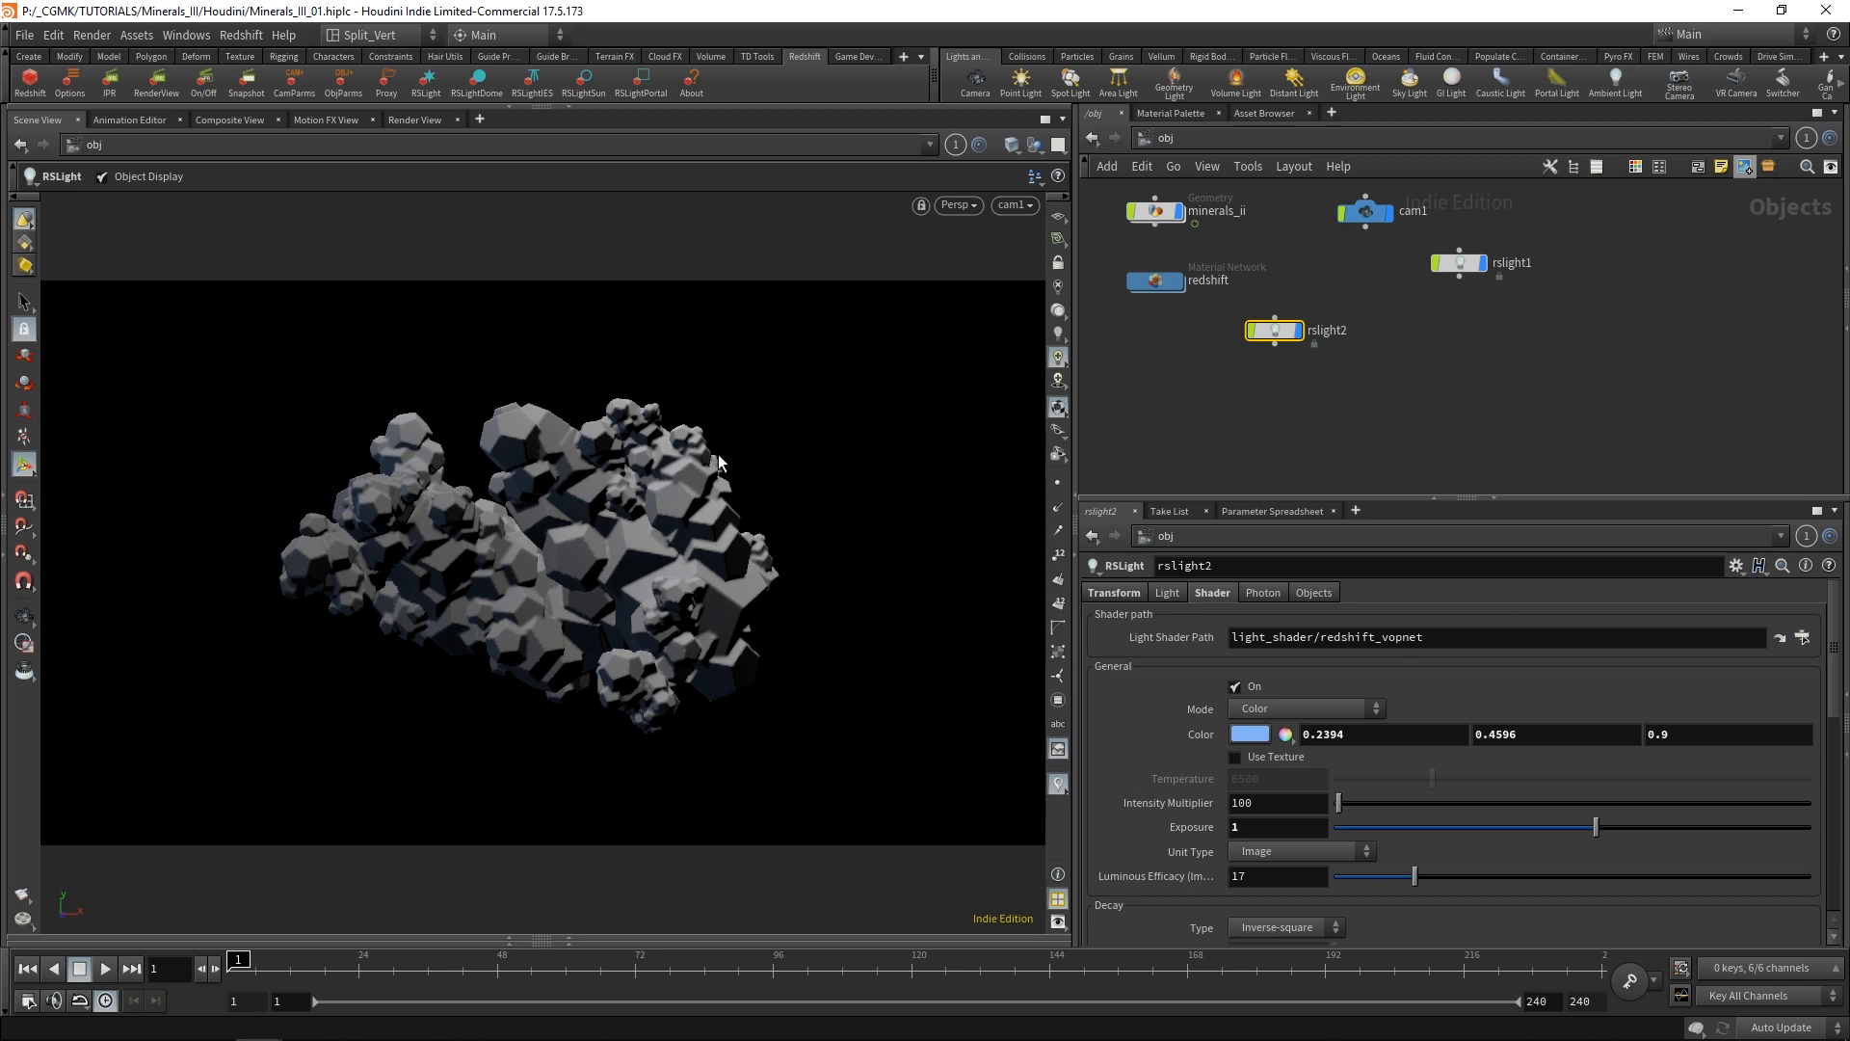
Arrange the two light nodes one above the other and rename rslight2 as cool.
key(Escape)
drag(748, 504, 527, 671)
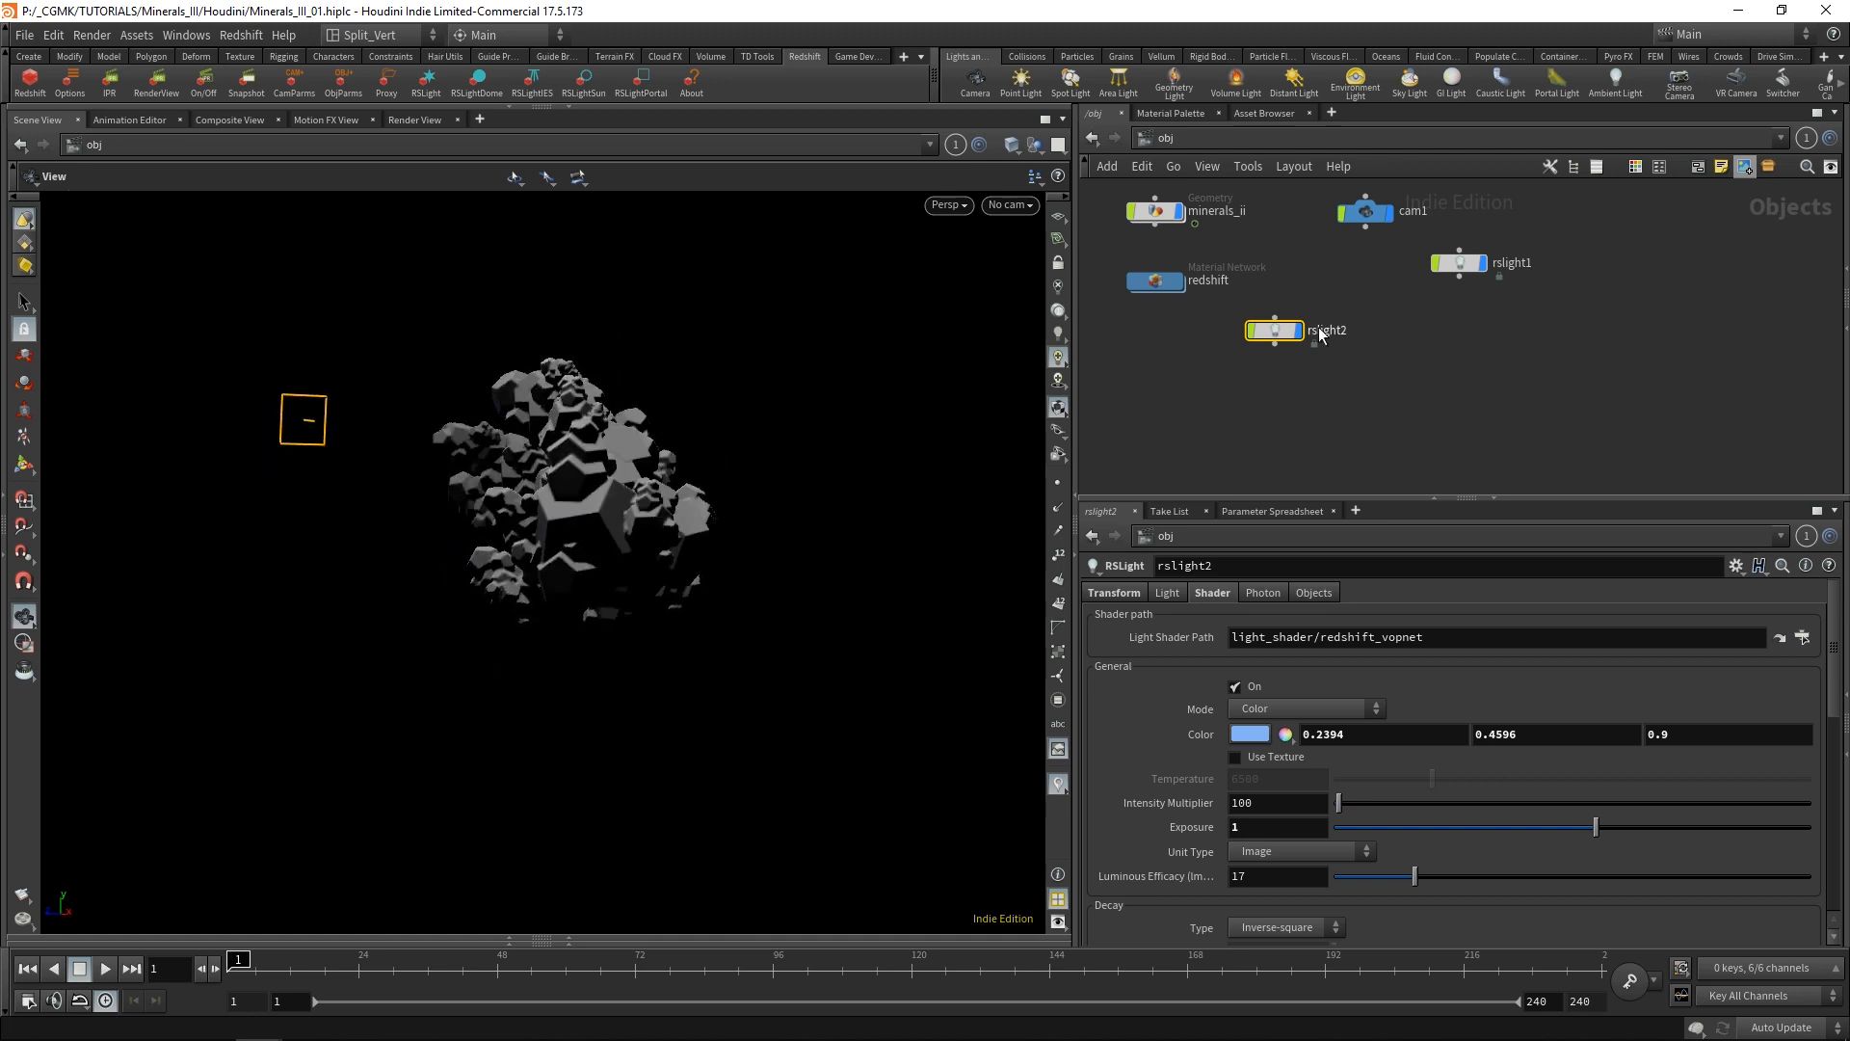
drag(1308, 341, 1418, 362)
drag(1470, 269, 1406, 312)
click(1478, 359)
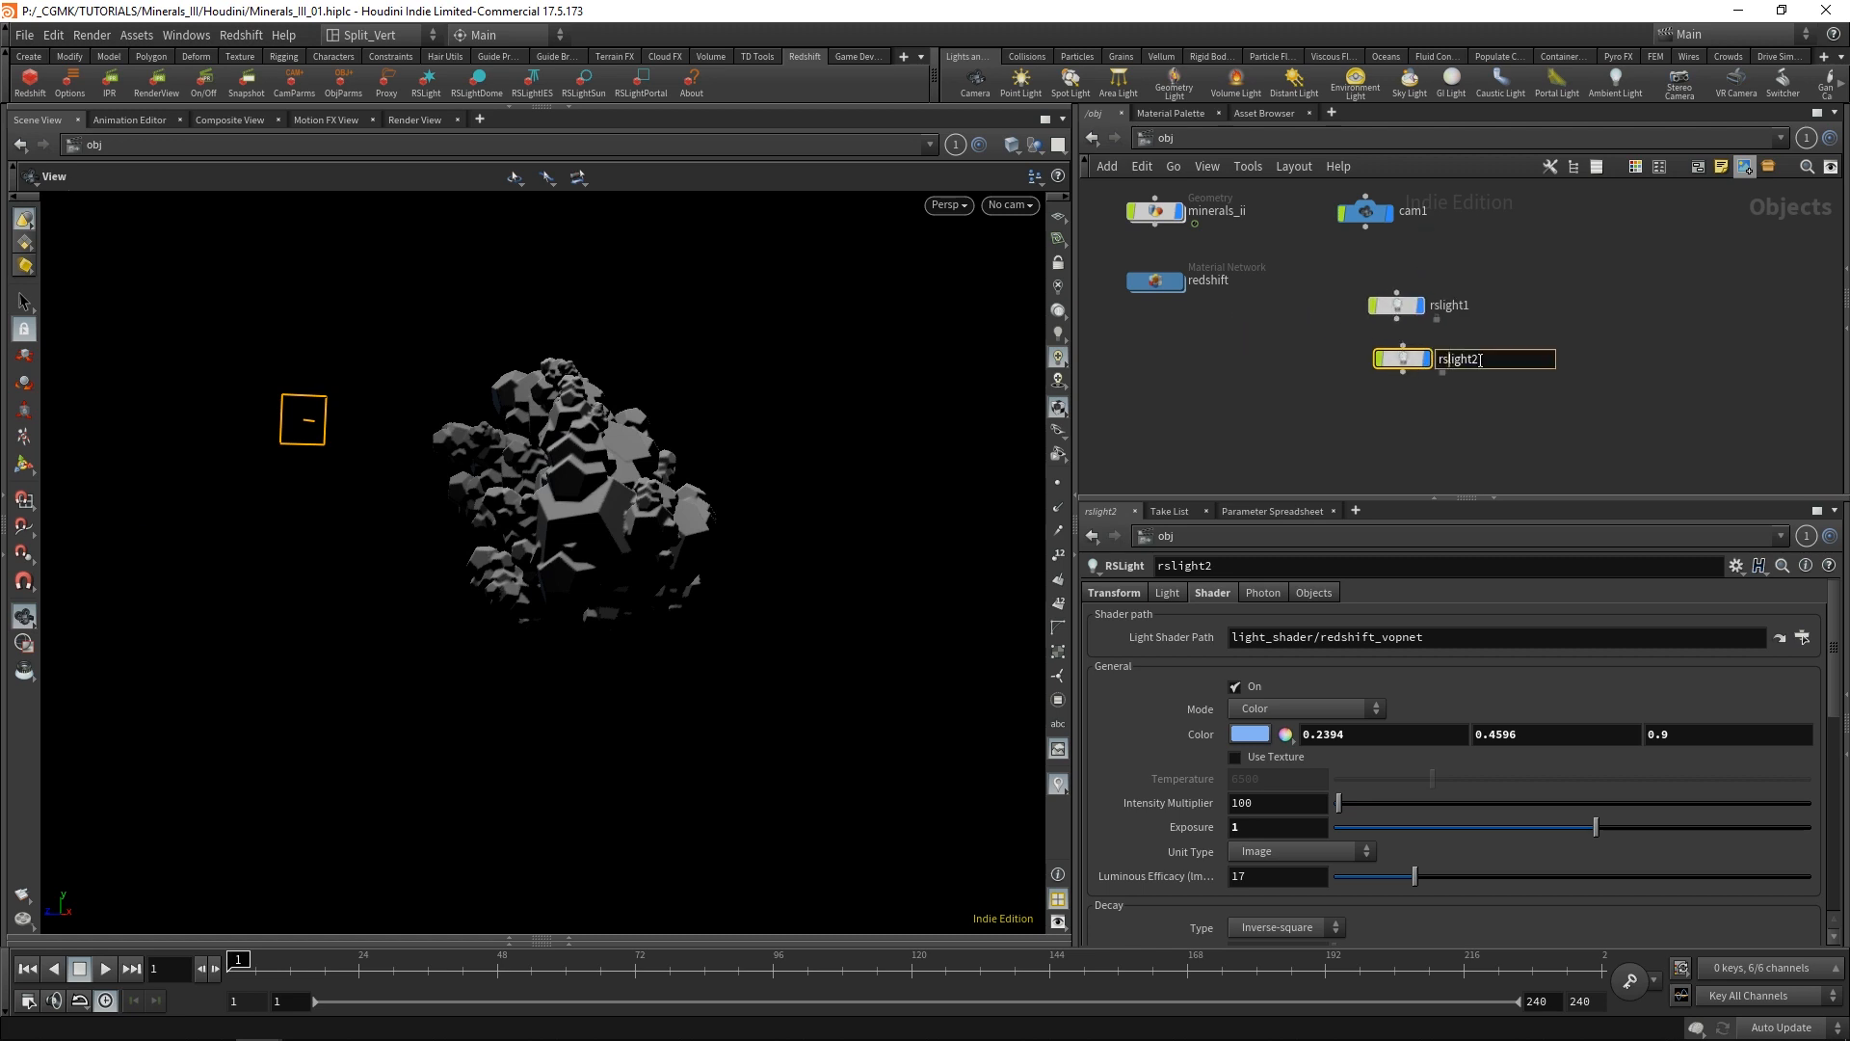
drag(1482, 360, 1367, 405)
text(cool)
key(Return)
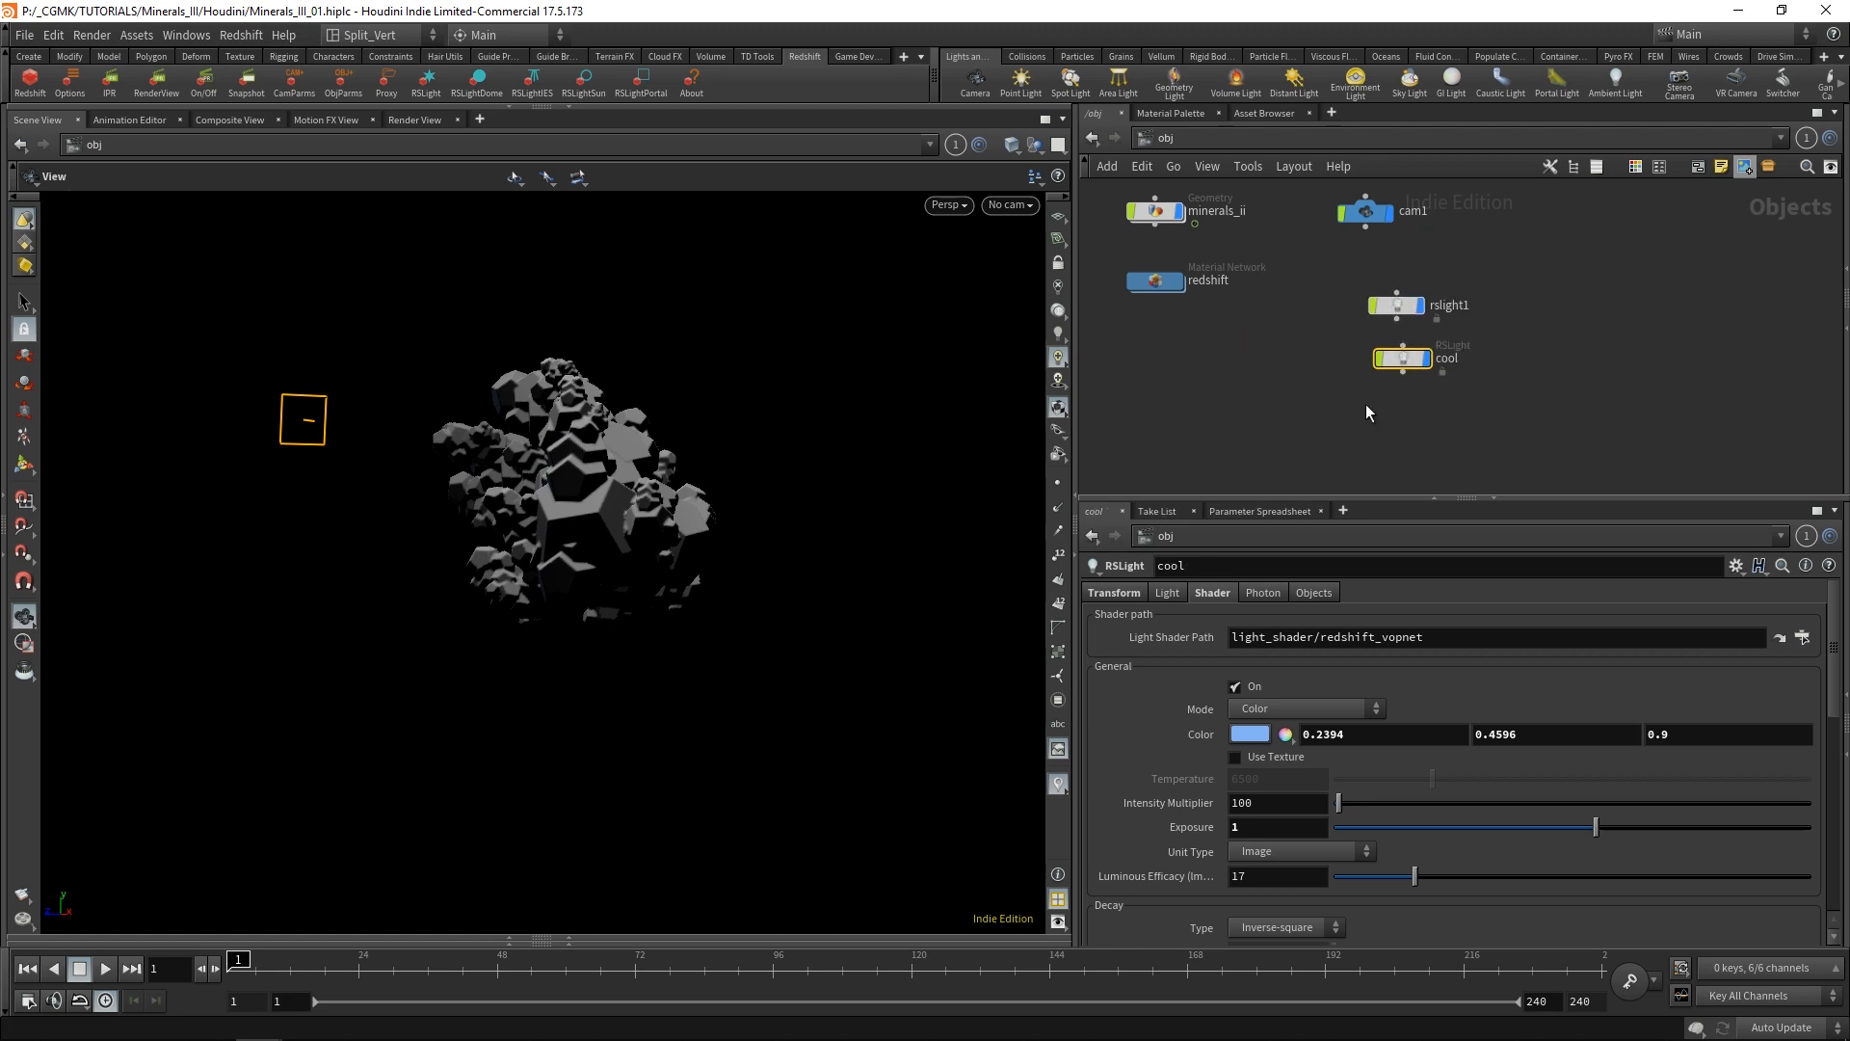
Rename rslight1 as main and align the cool node directly beneath it.
click(1451, 306)
click(1452, 306)
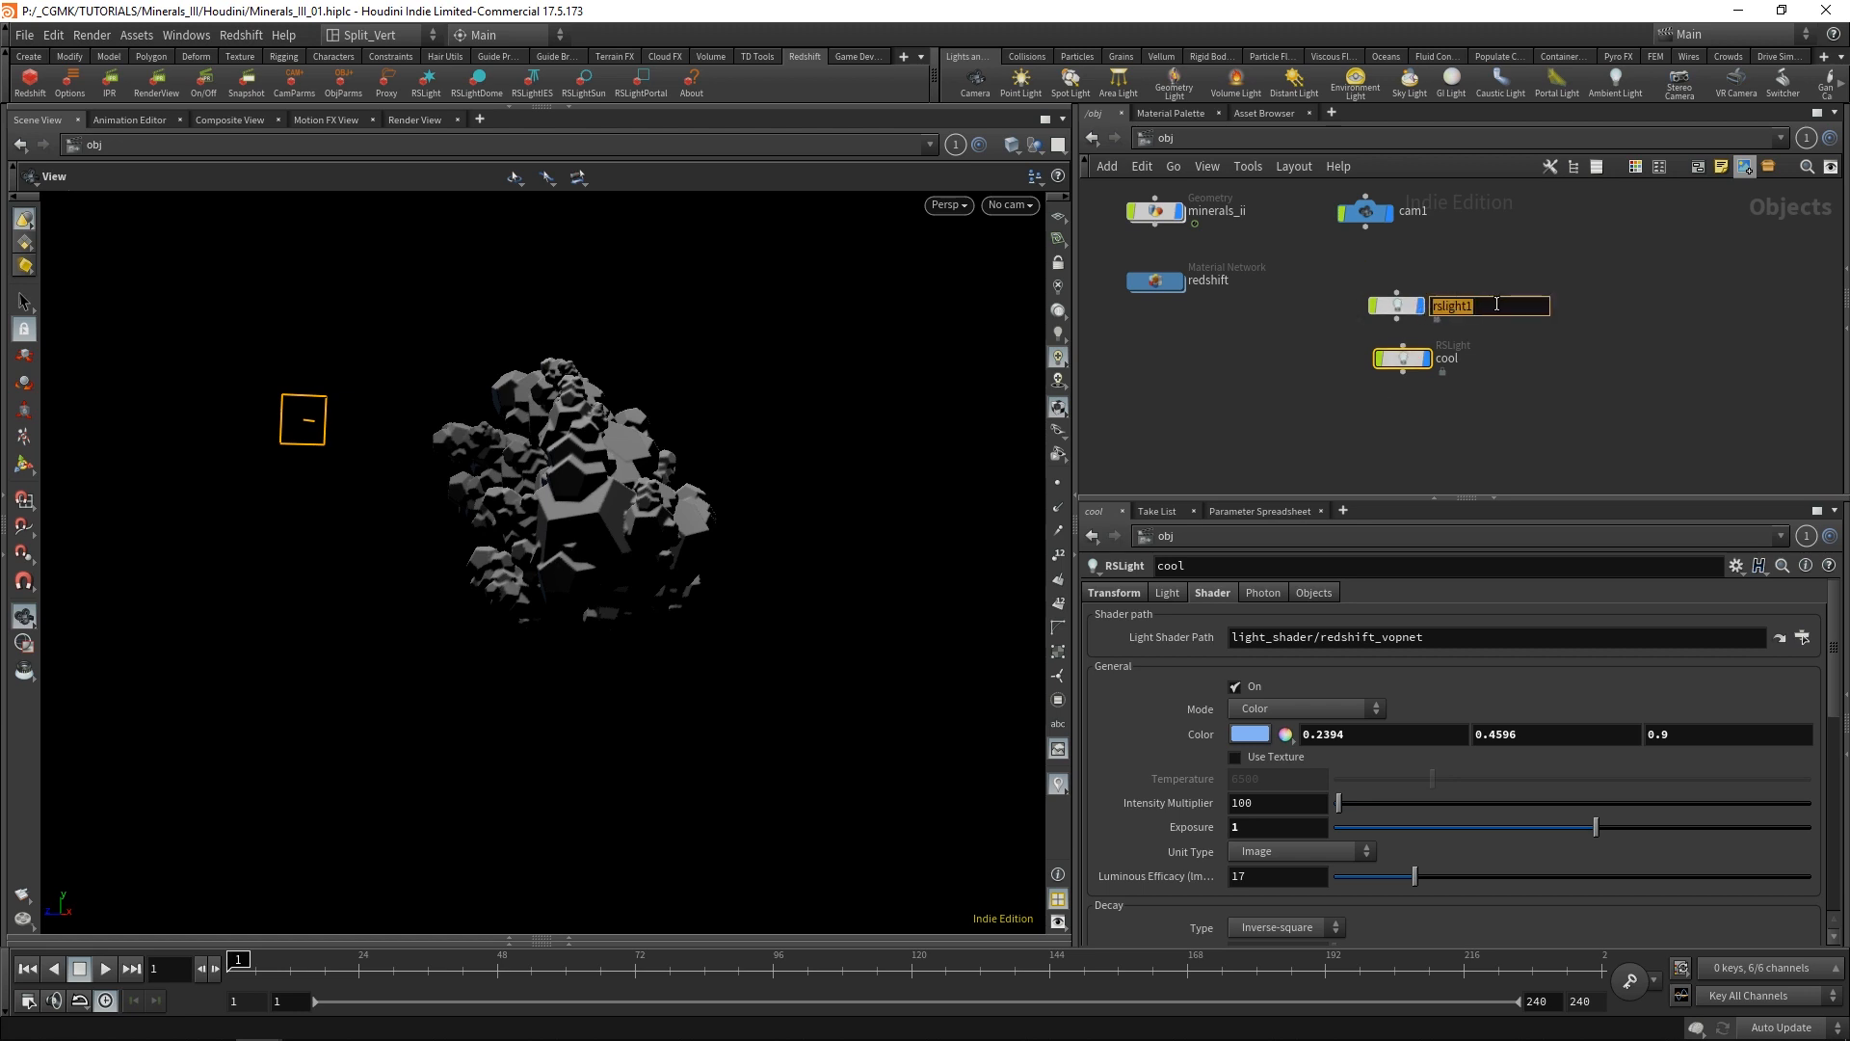
text(main)
key(Return)
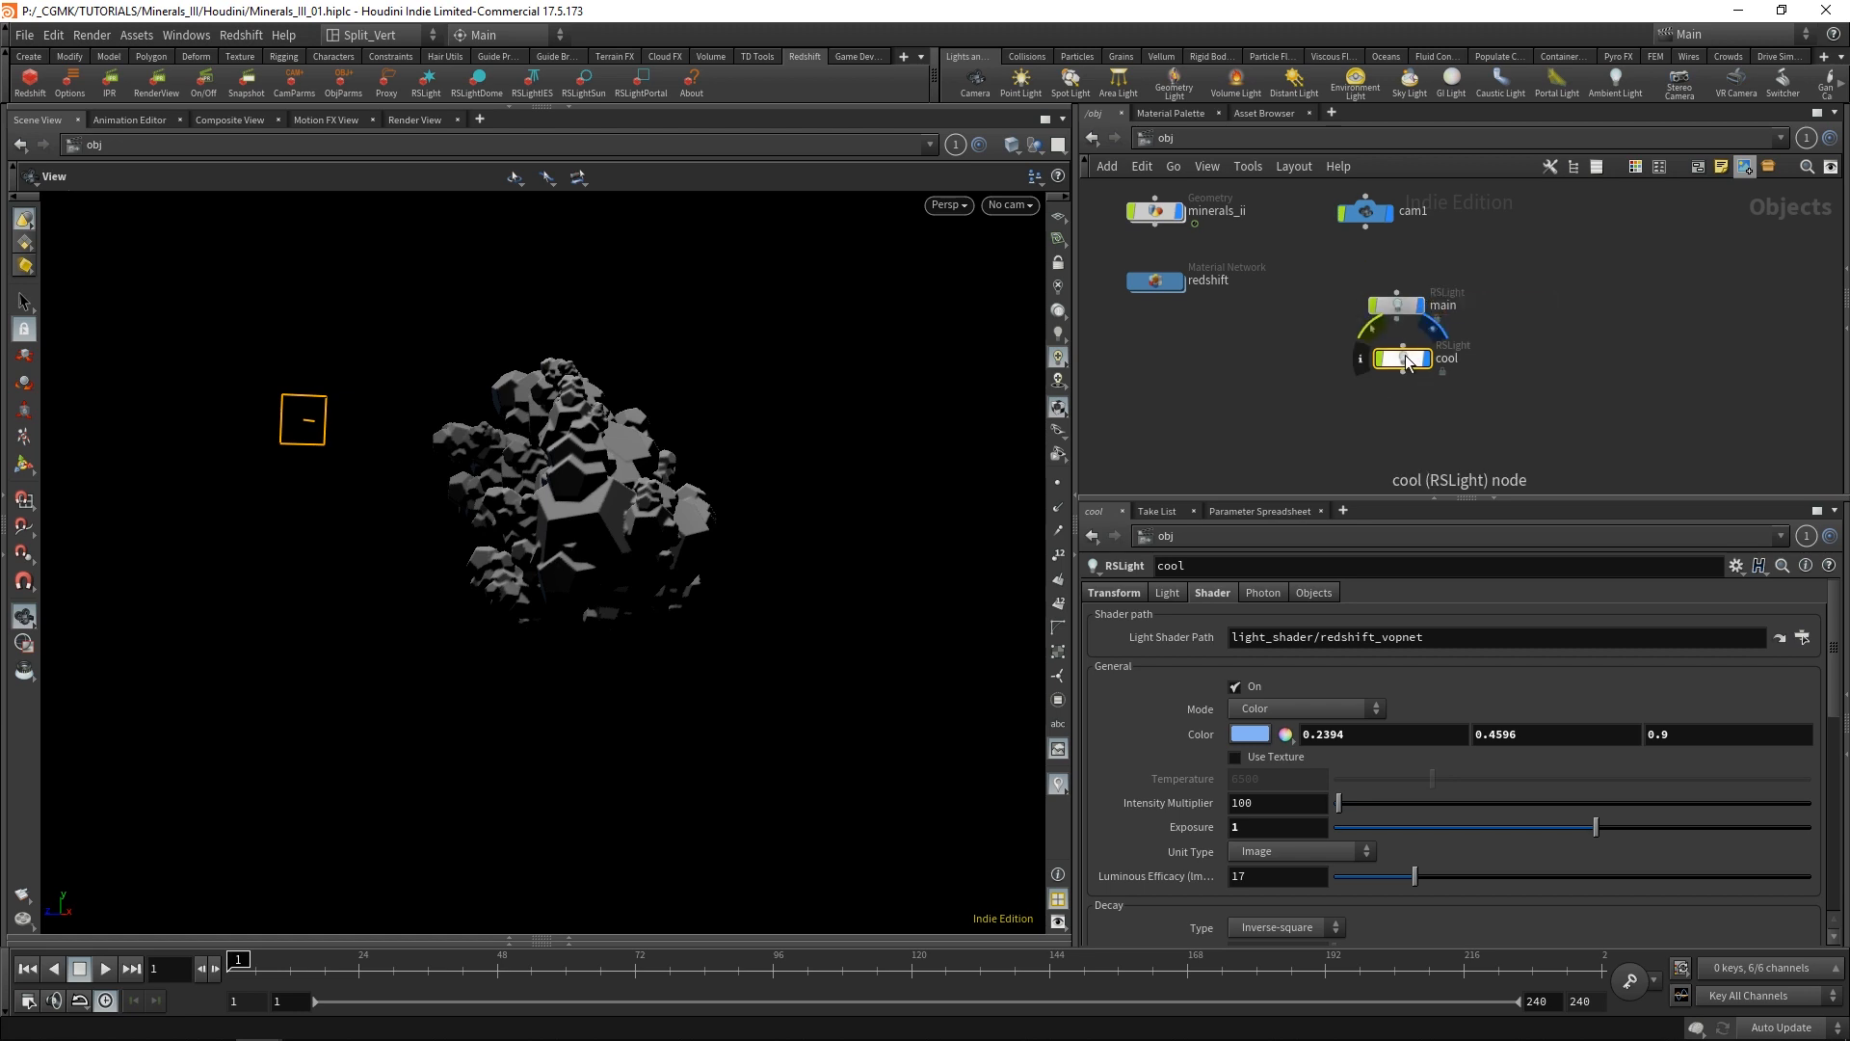
drag(1406, 356, 1399, 355)
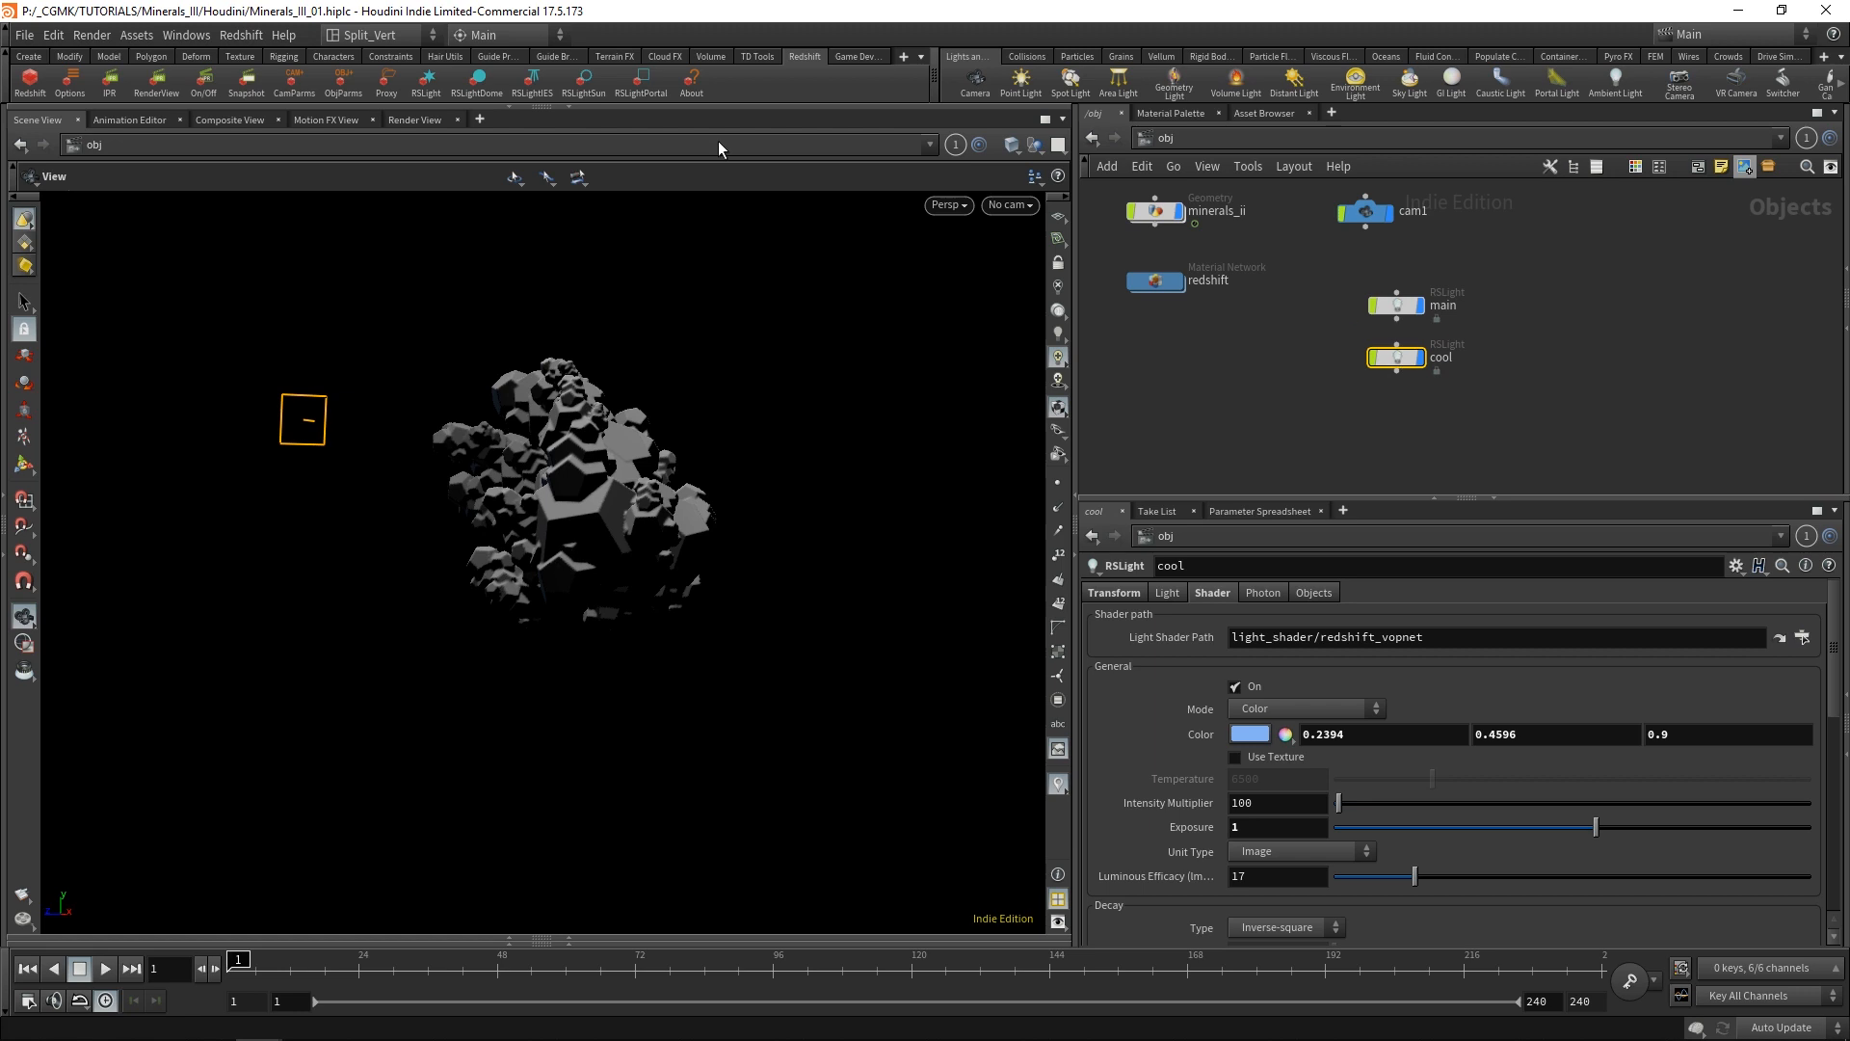
Add a third Redshift light at the current viewpoint facing the minerals, and return to the free perspective view.
ctrl+click(433, 80)
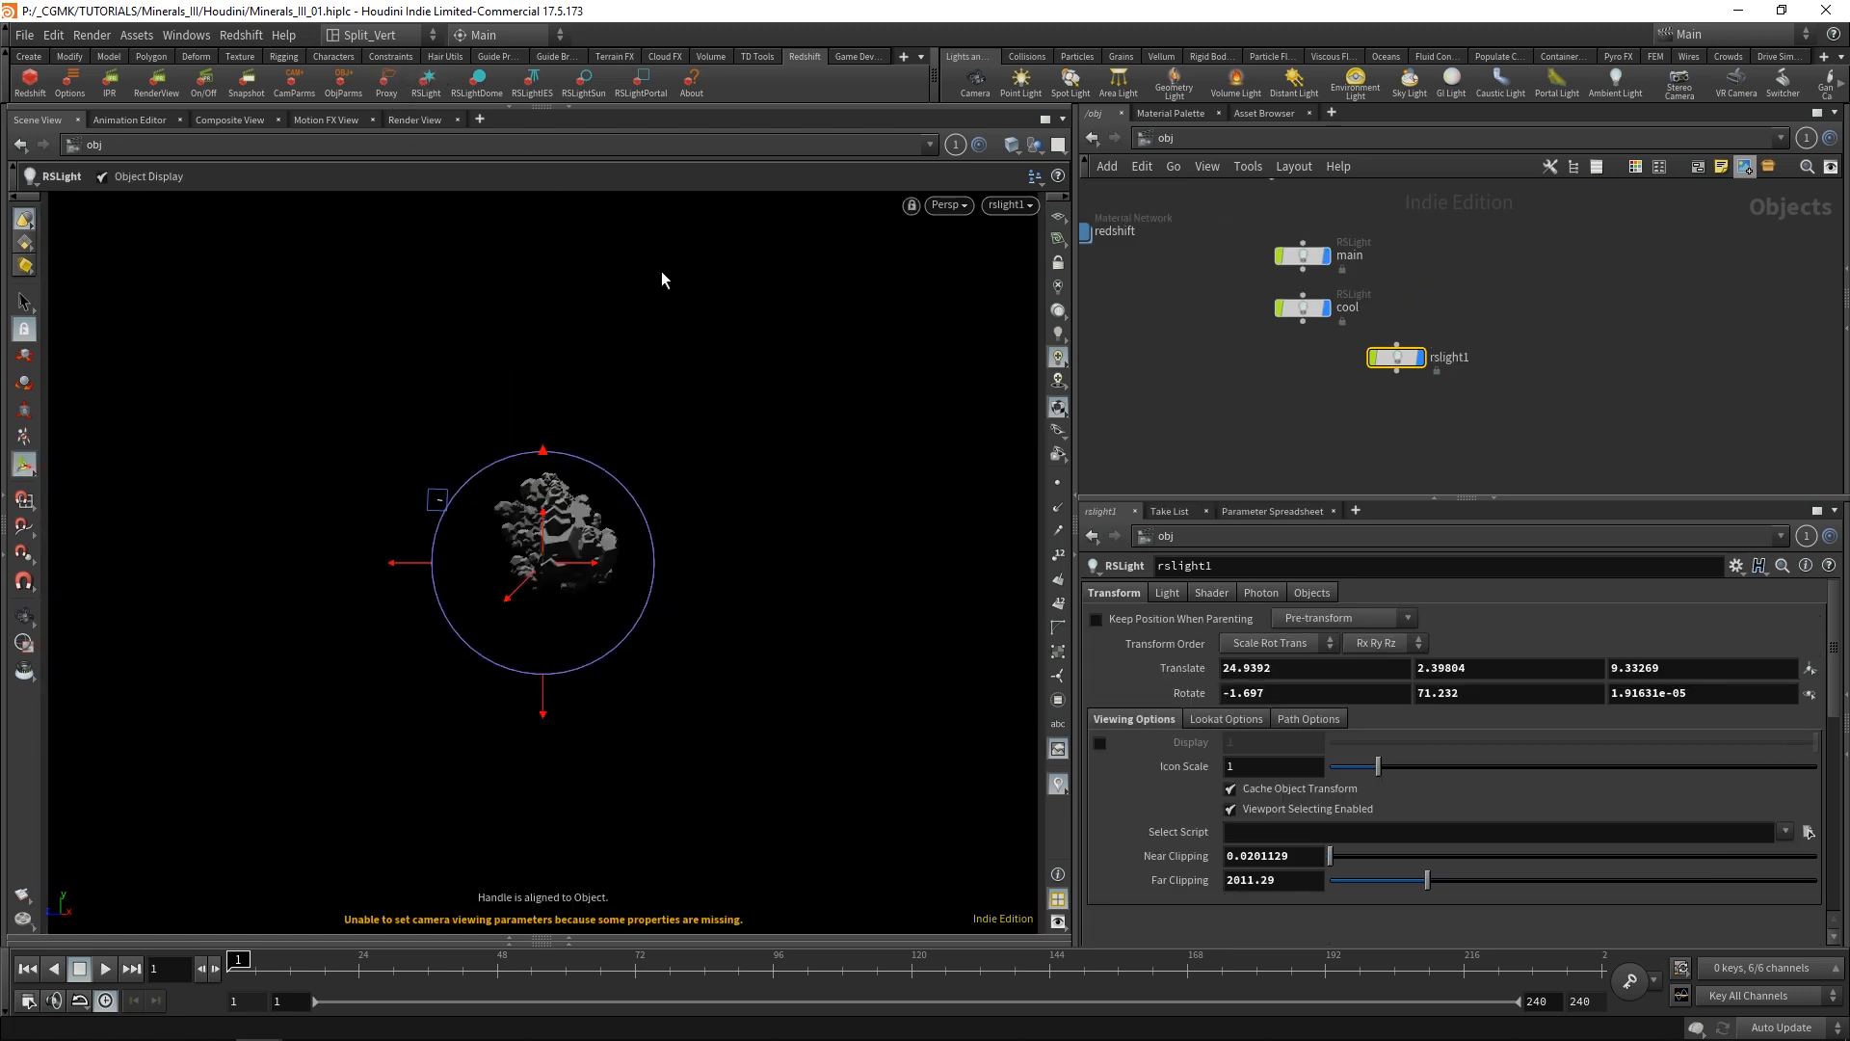
key(Escape)
scroll(661, 421, down, 3)
drag(661, 421, 681, 662)
Move the new rslight1 closer to the minerals, on the side opposite the cool light.
key(w)
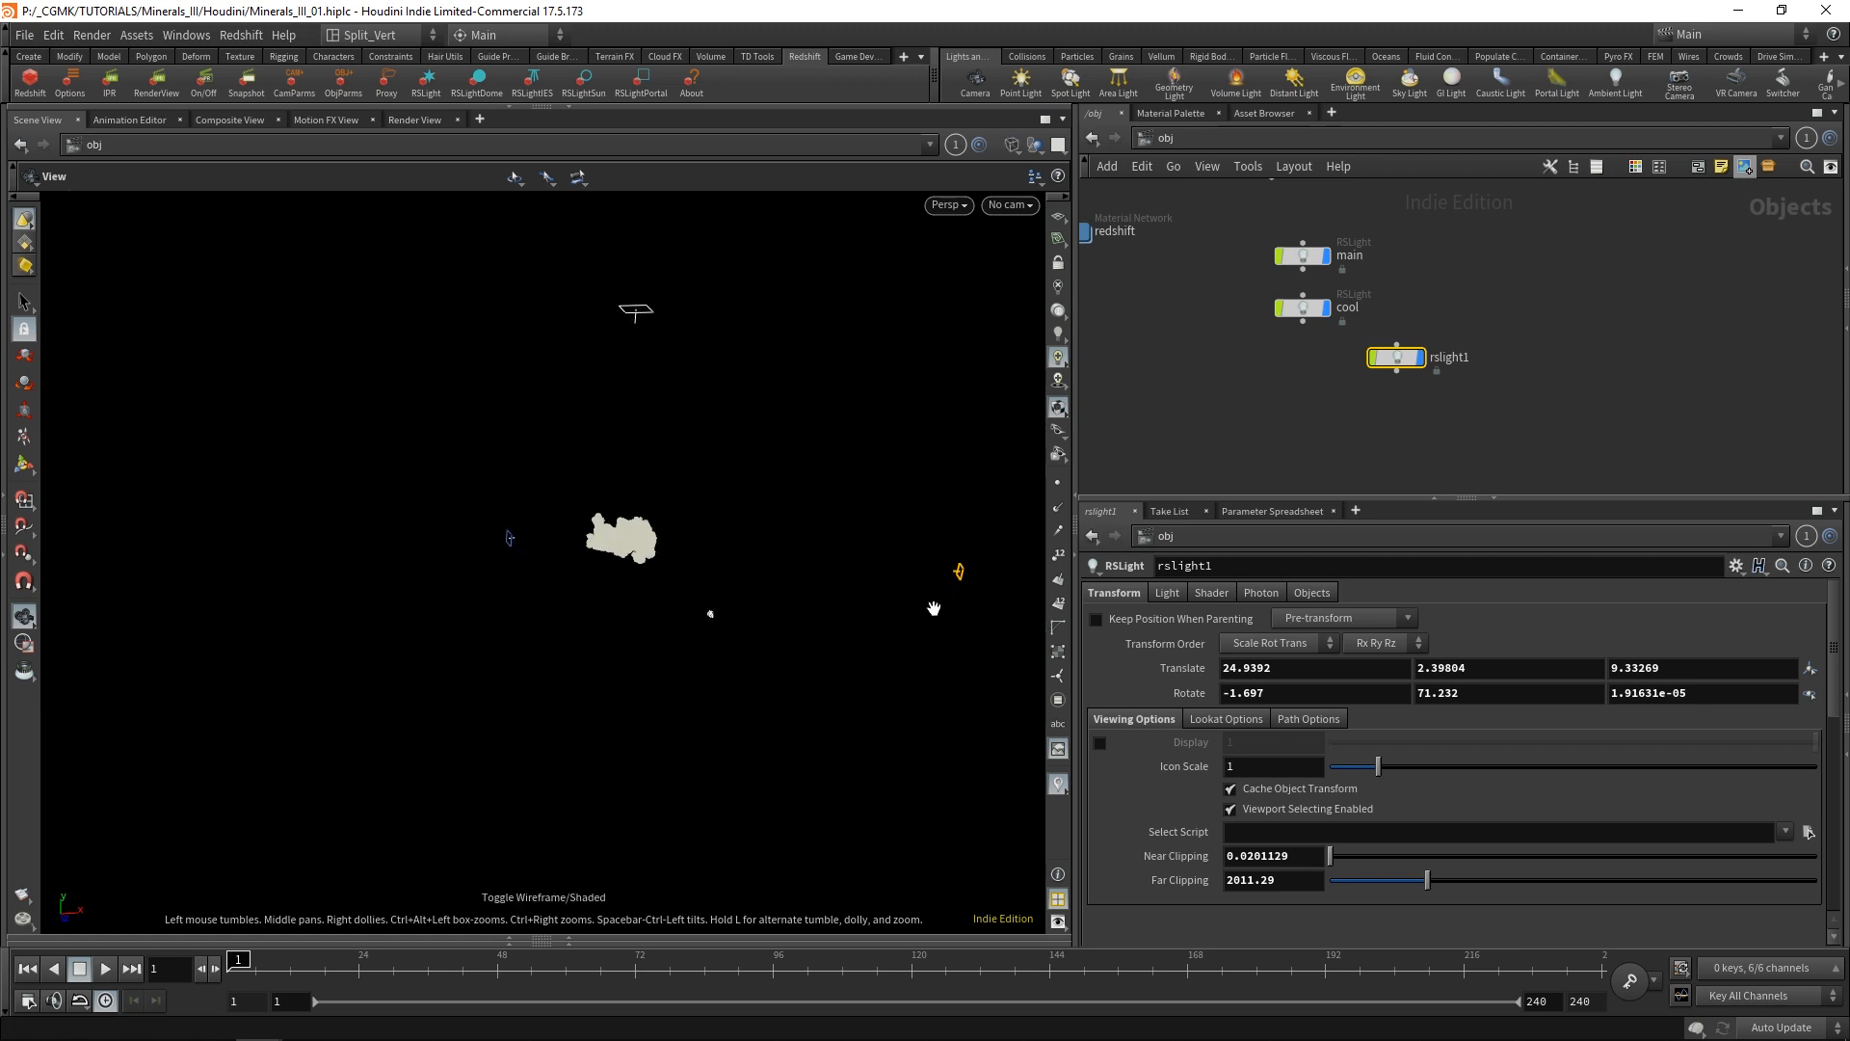
key(Escape)
key(Return)
key(w)
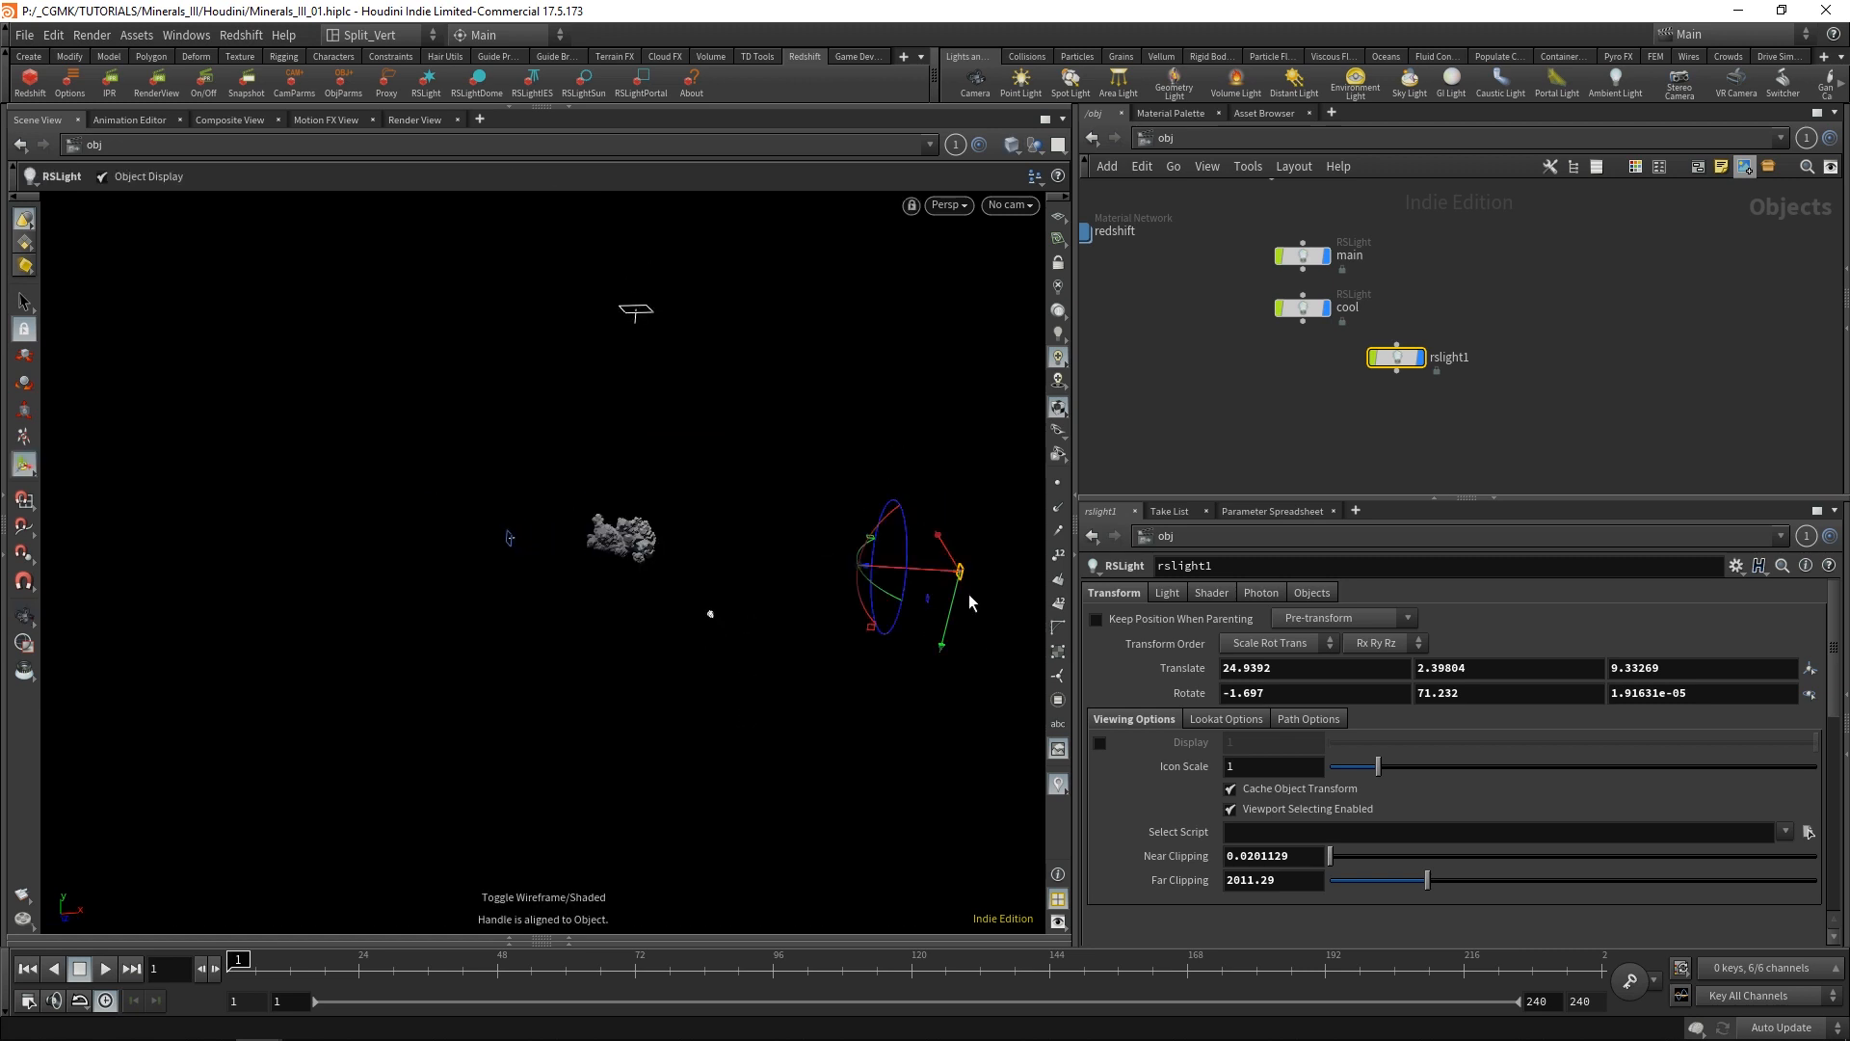
drag(956, 575, 804, 563)
alt+drag(819, 650, 827, 601)
mouse_move(515, 609)
alt+mouse_down()
mouse_move(726, 601)
mouse_move(479, 603)
alt+mouse_up()
Set rslight1's colour to red (0.9, 0.0783, 0.0783) and its exposure to 2.
click(1210, 593)
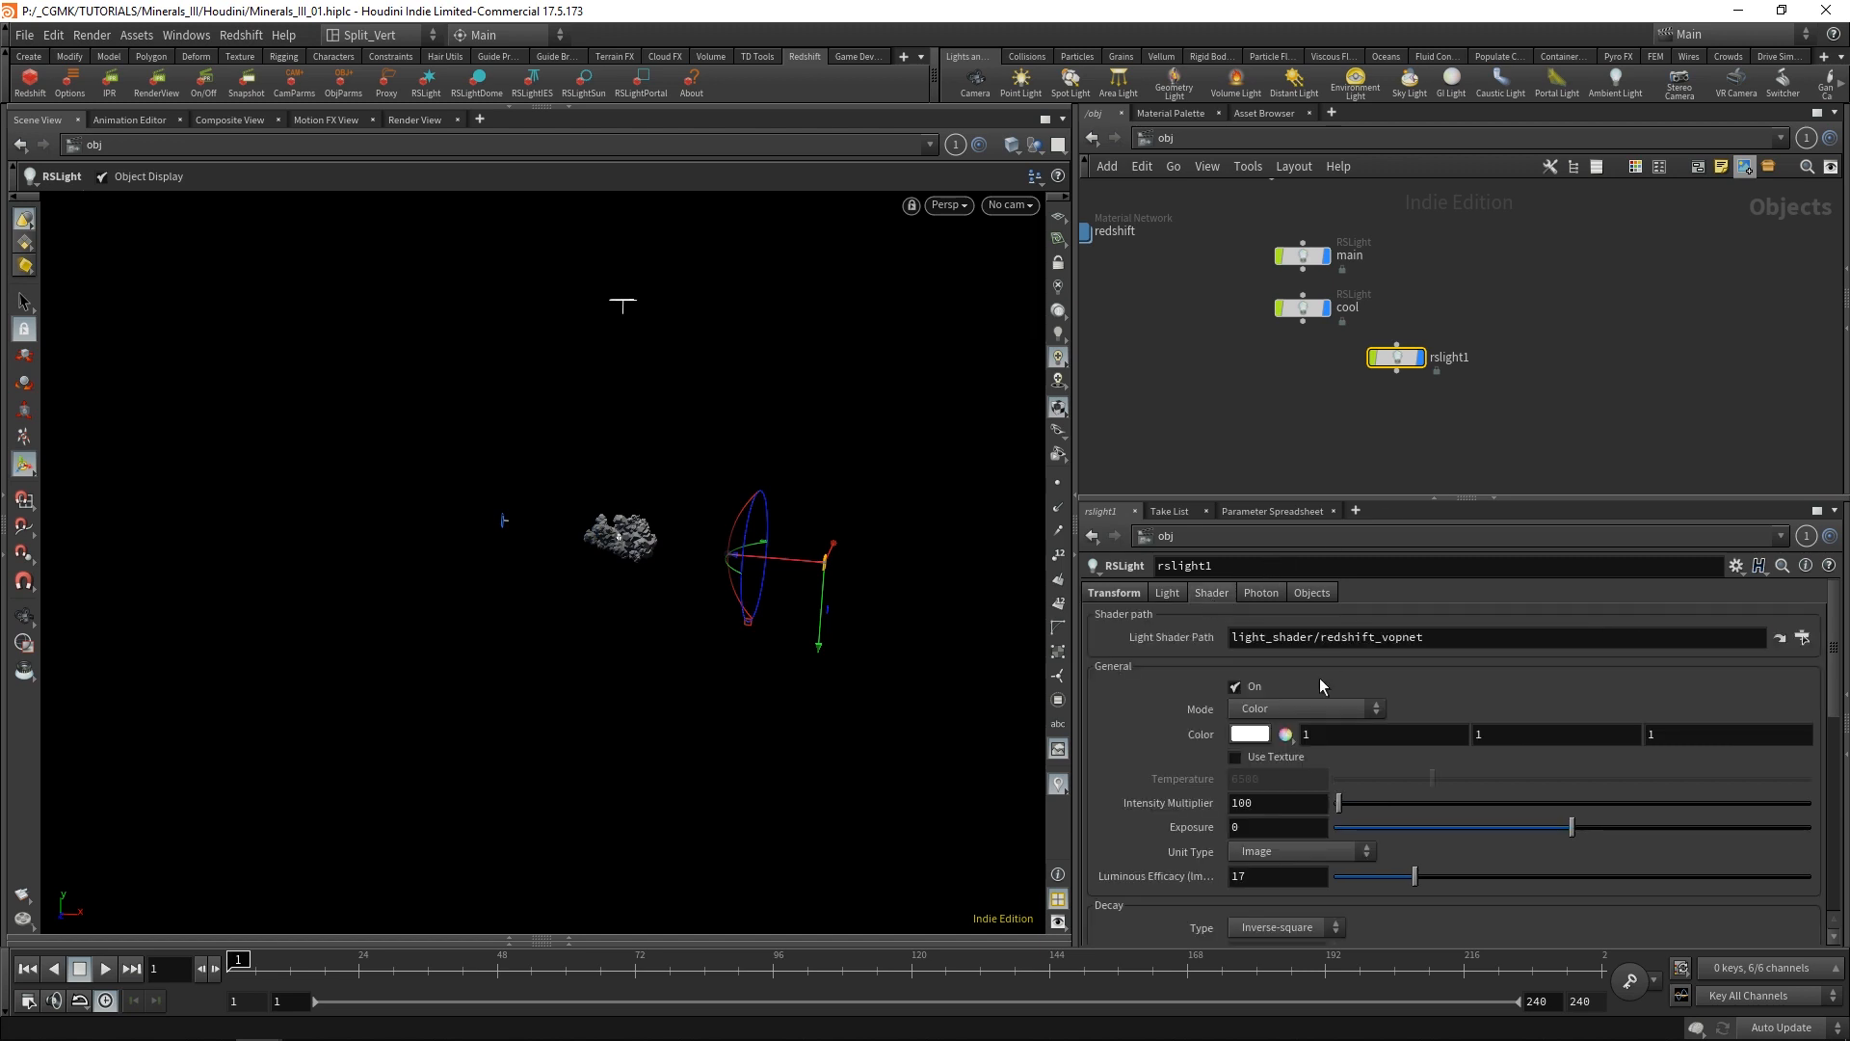
click(1243, 725)
click(1171, 695)
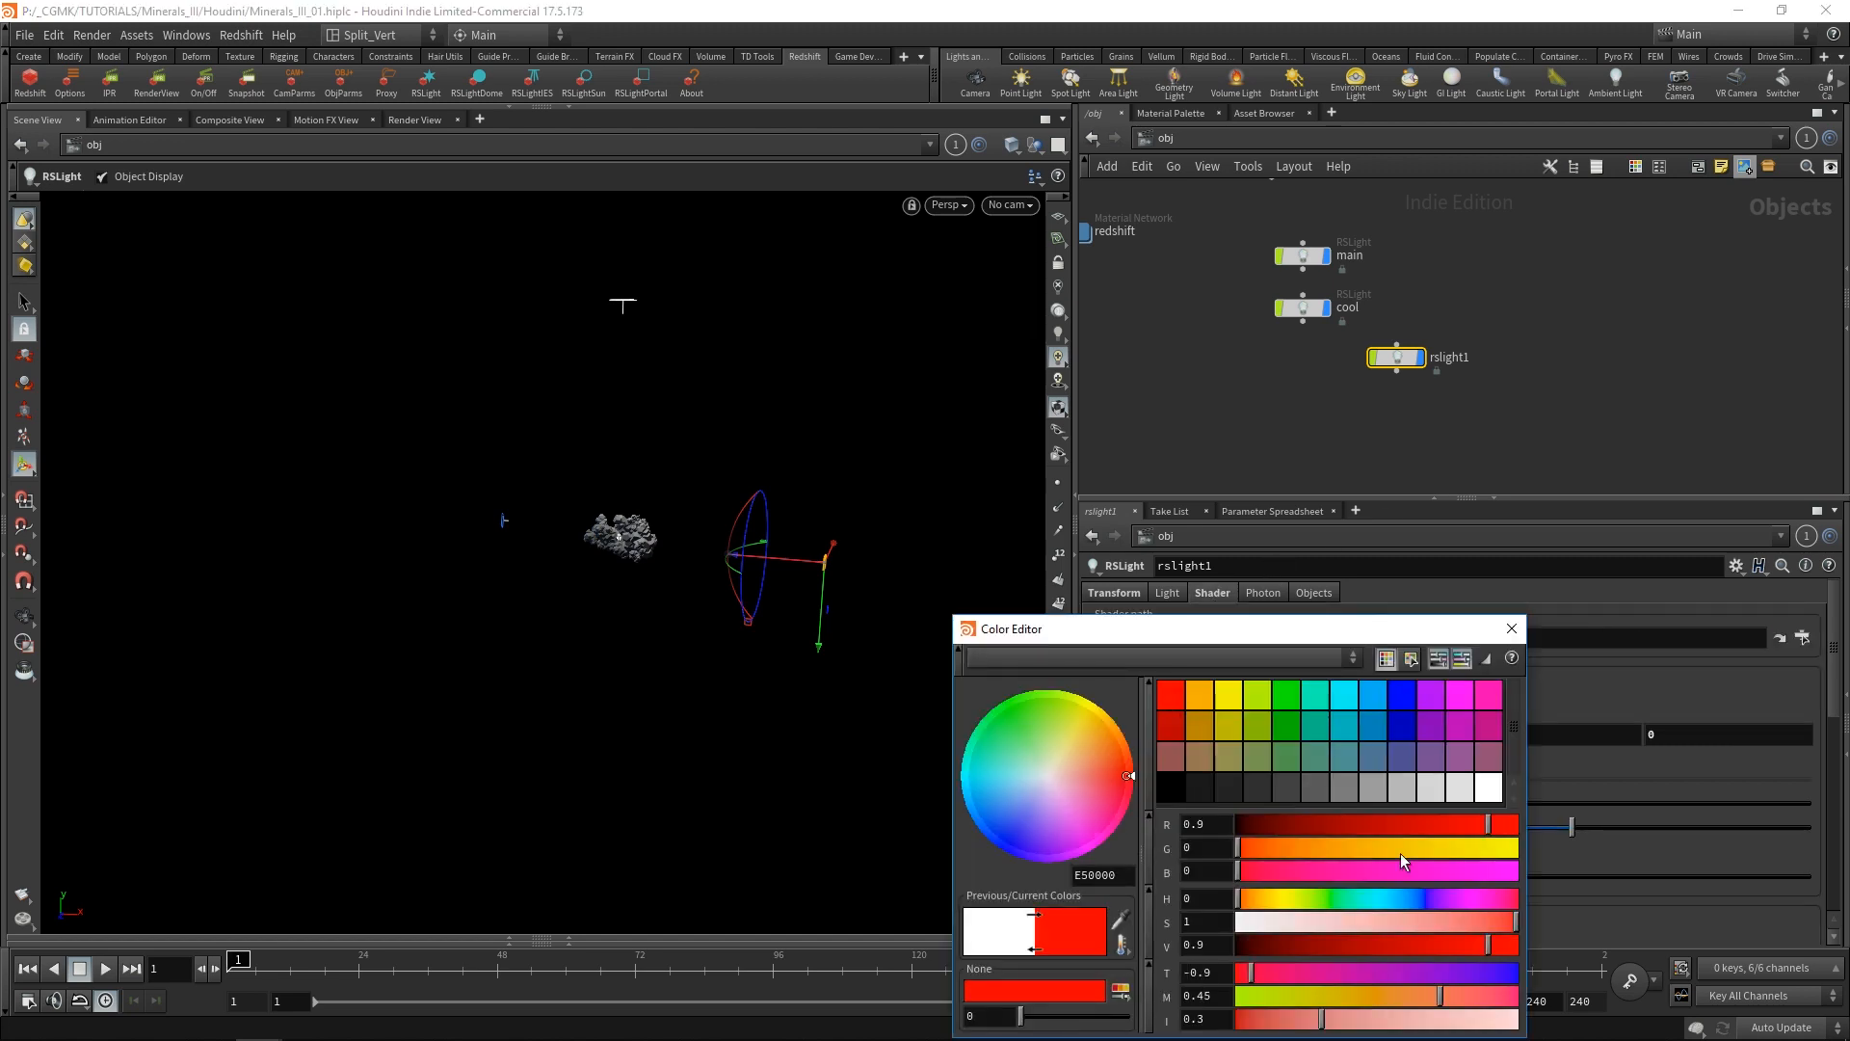
drag(1490, 931, 1493, 930)
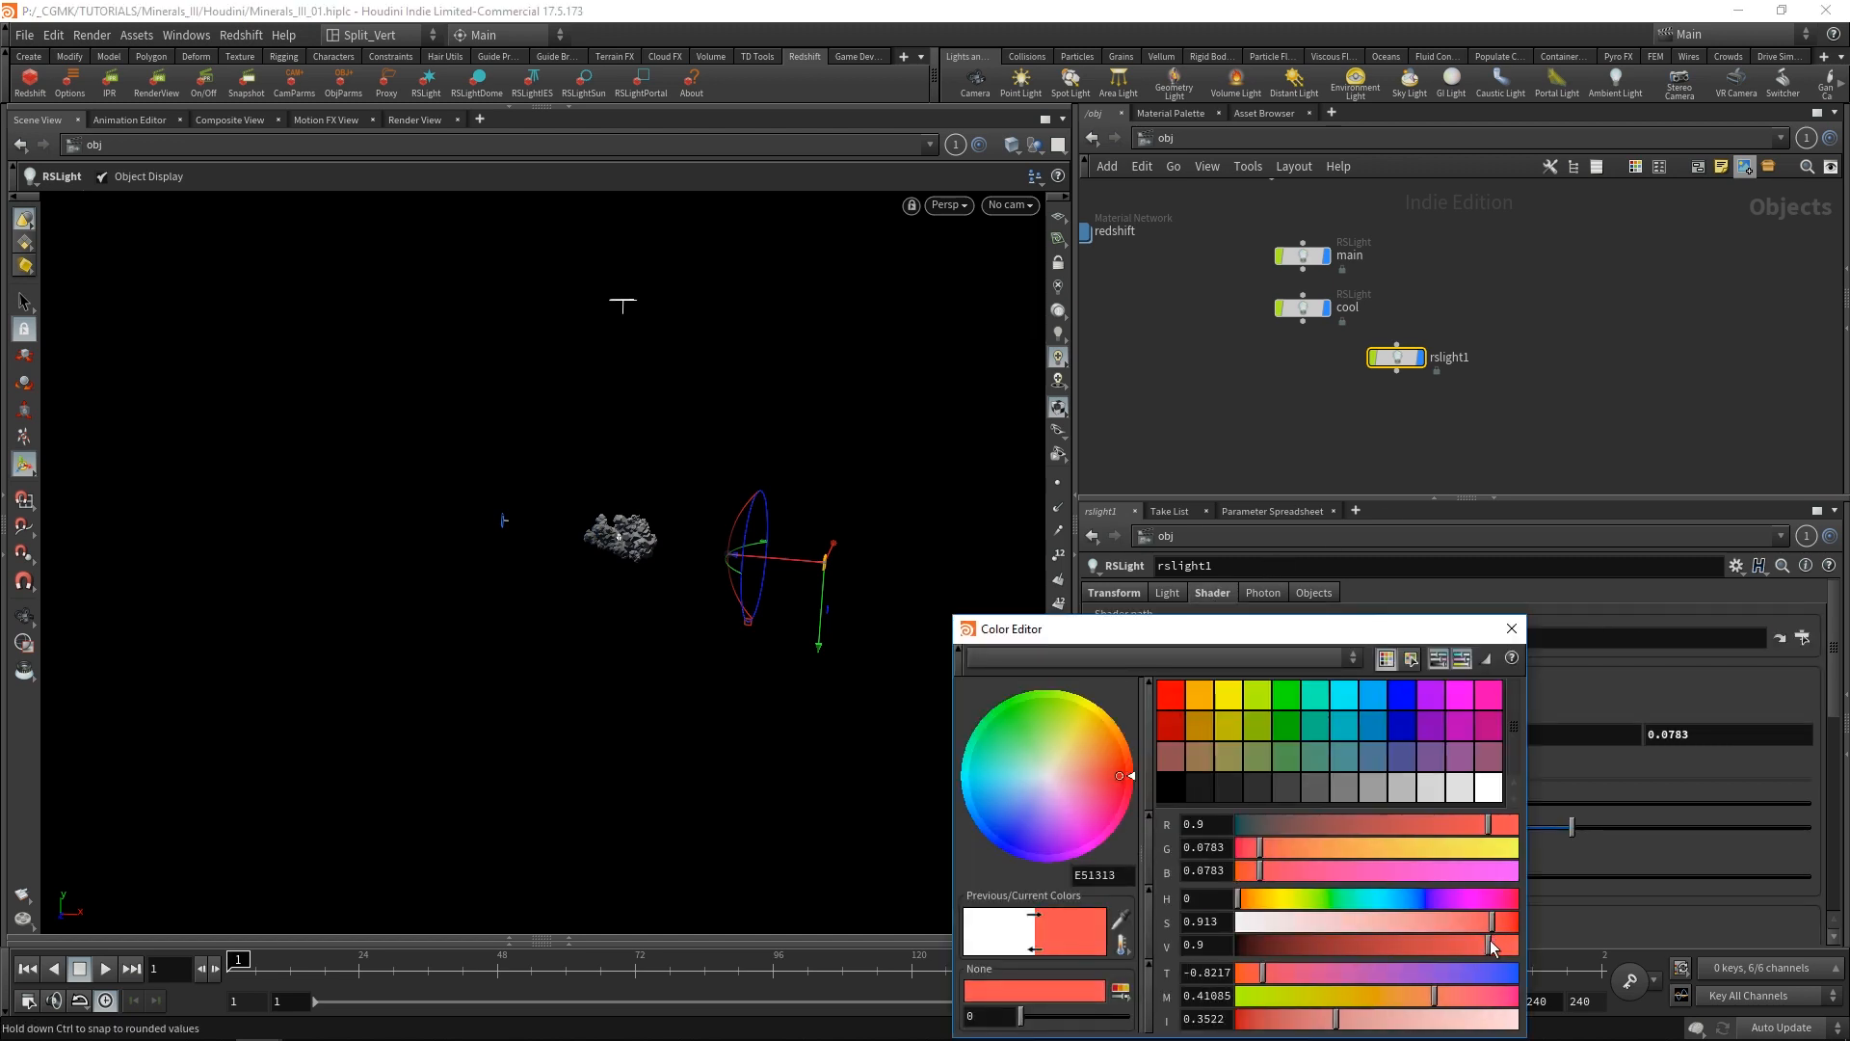
click(1512, 628)
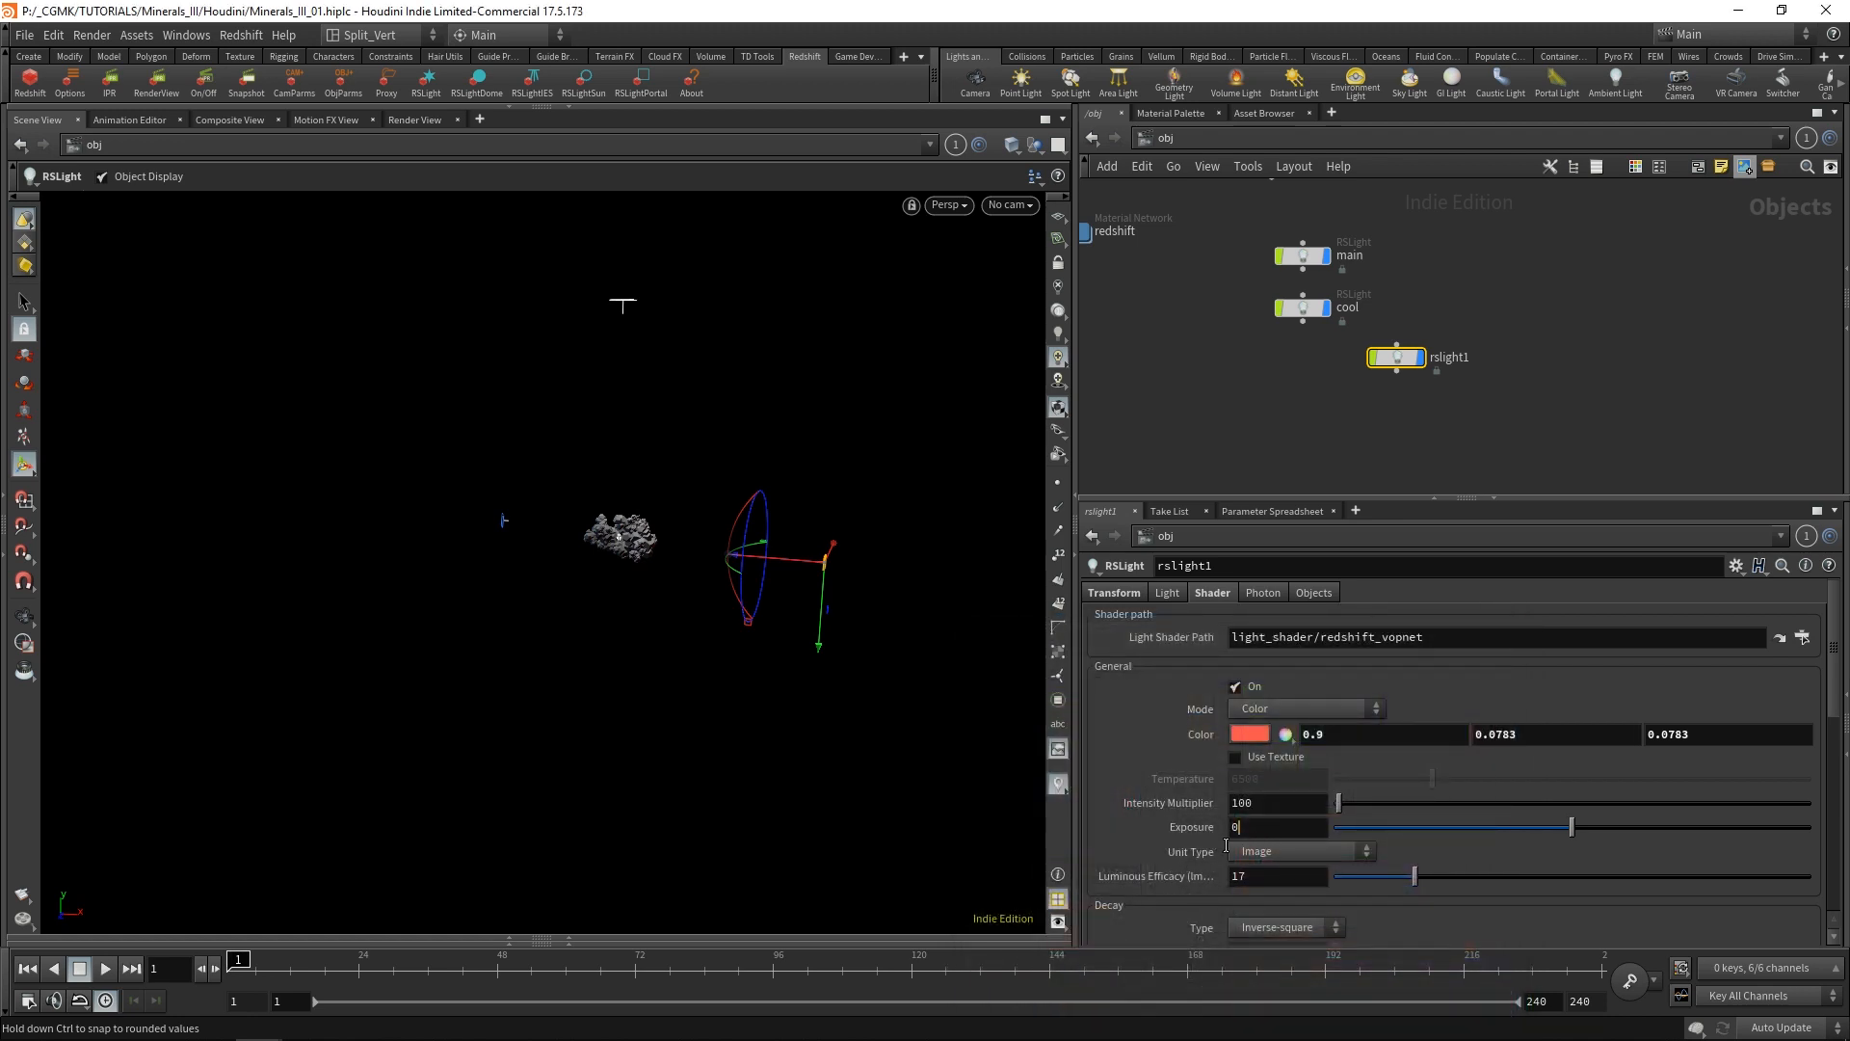
key(BackSpace)
text(2)
key(Return)
Look through cam1 in the scene view and start the IPR render in the Render View.
click(1025, 205)
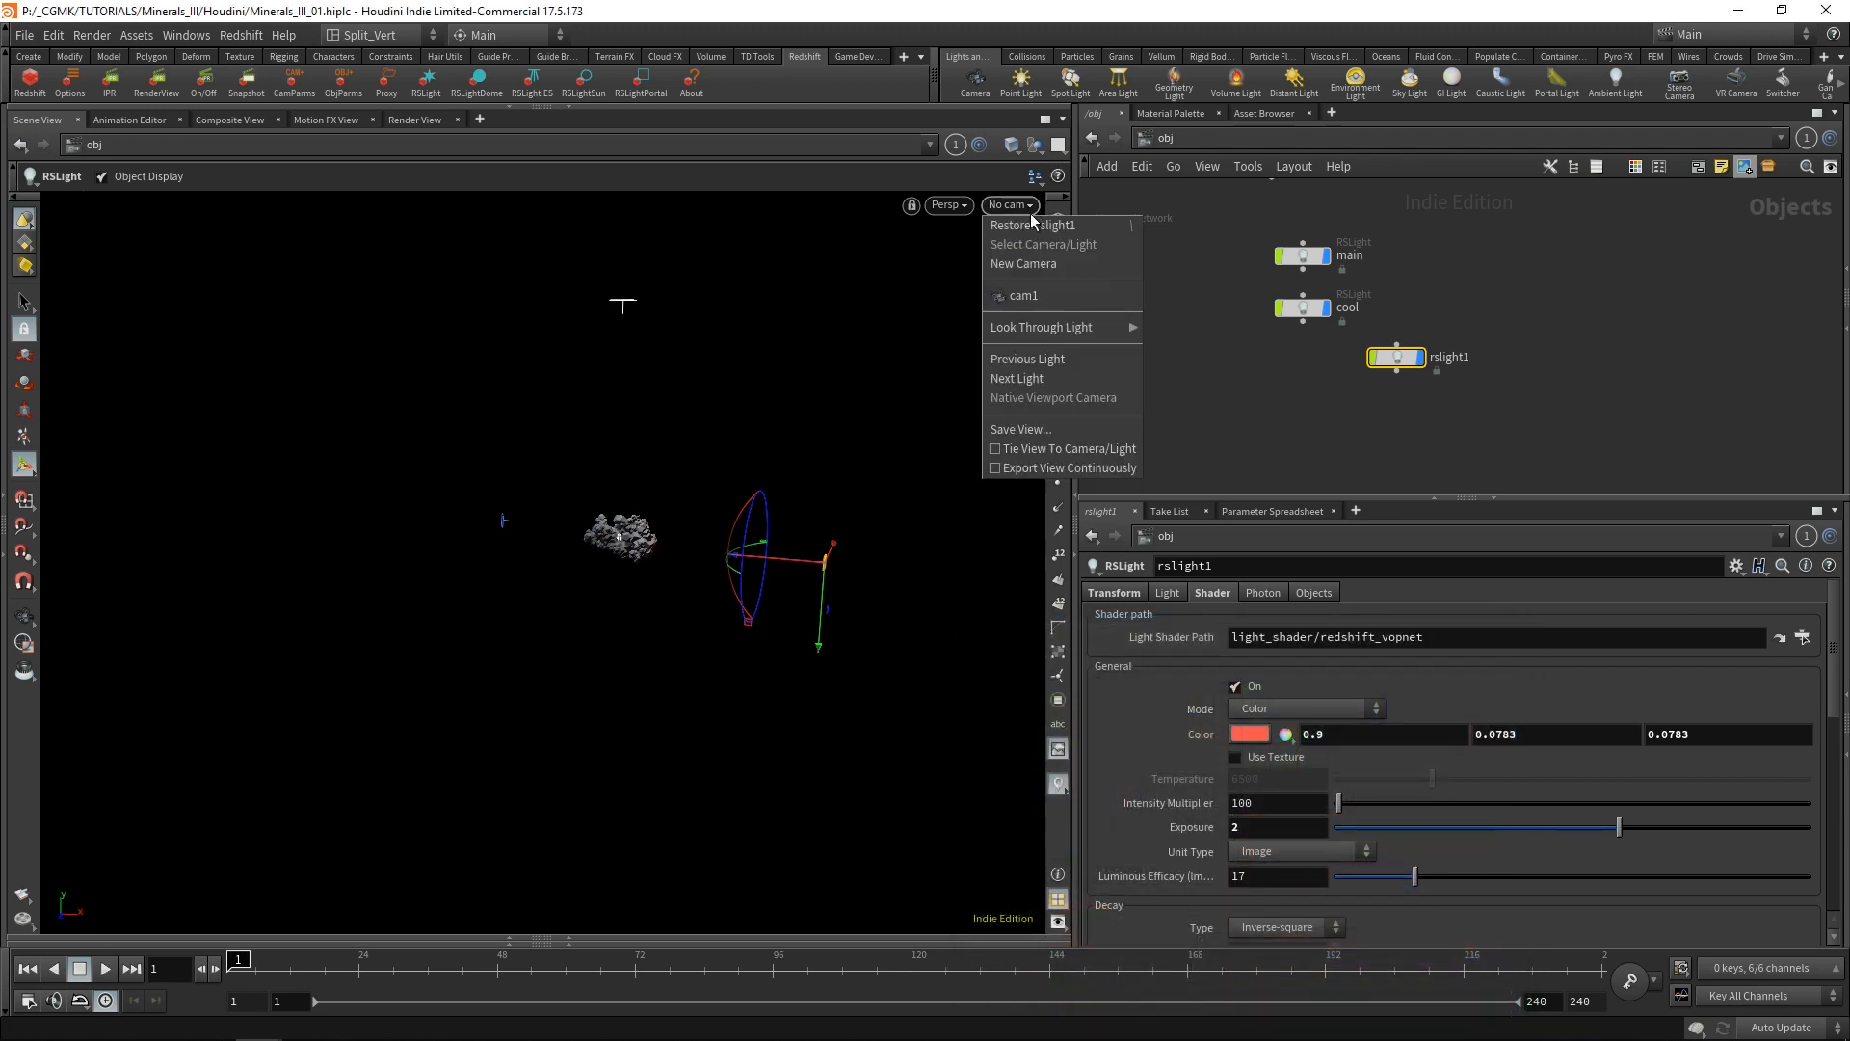
click(1023, 295)
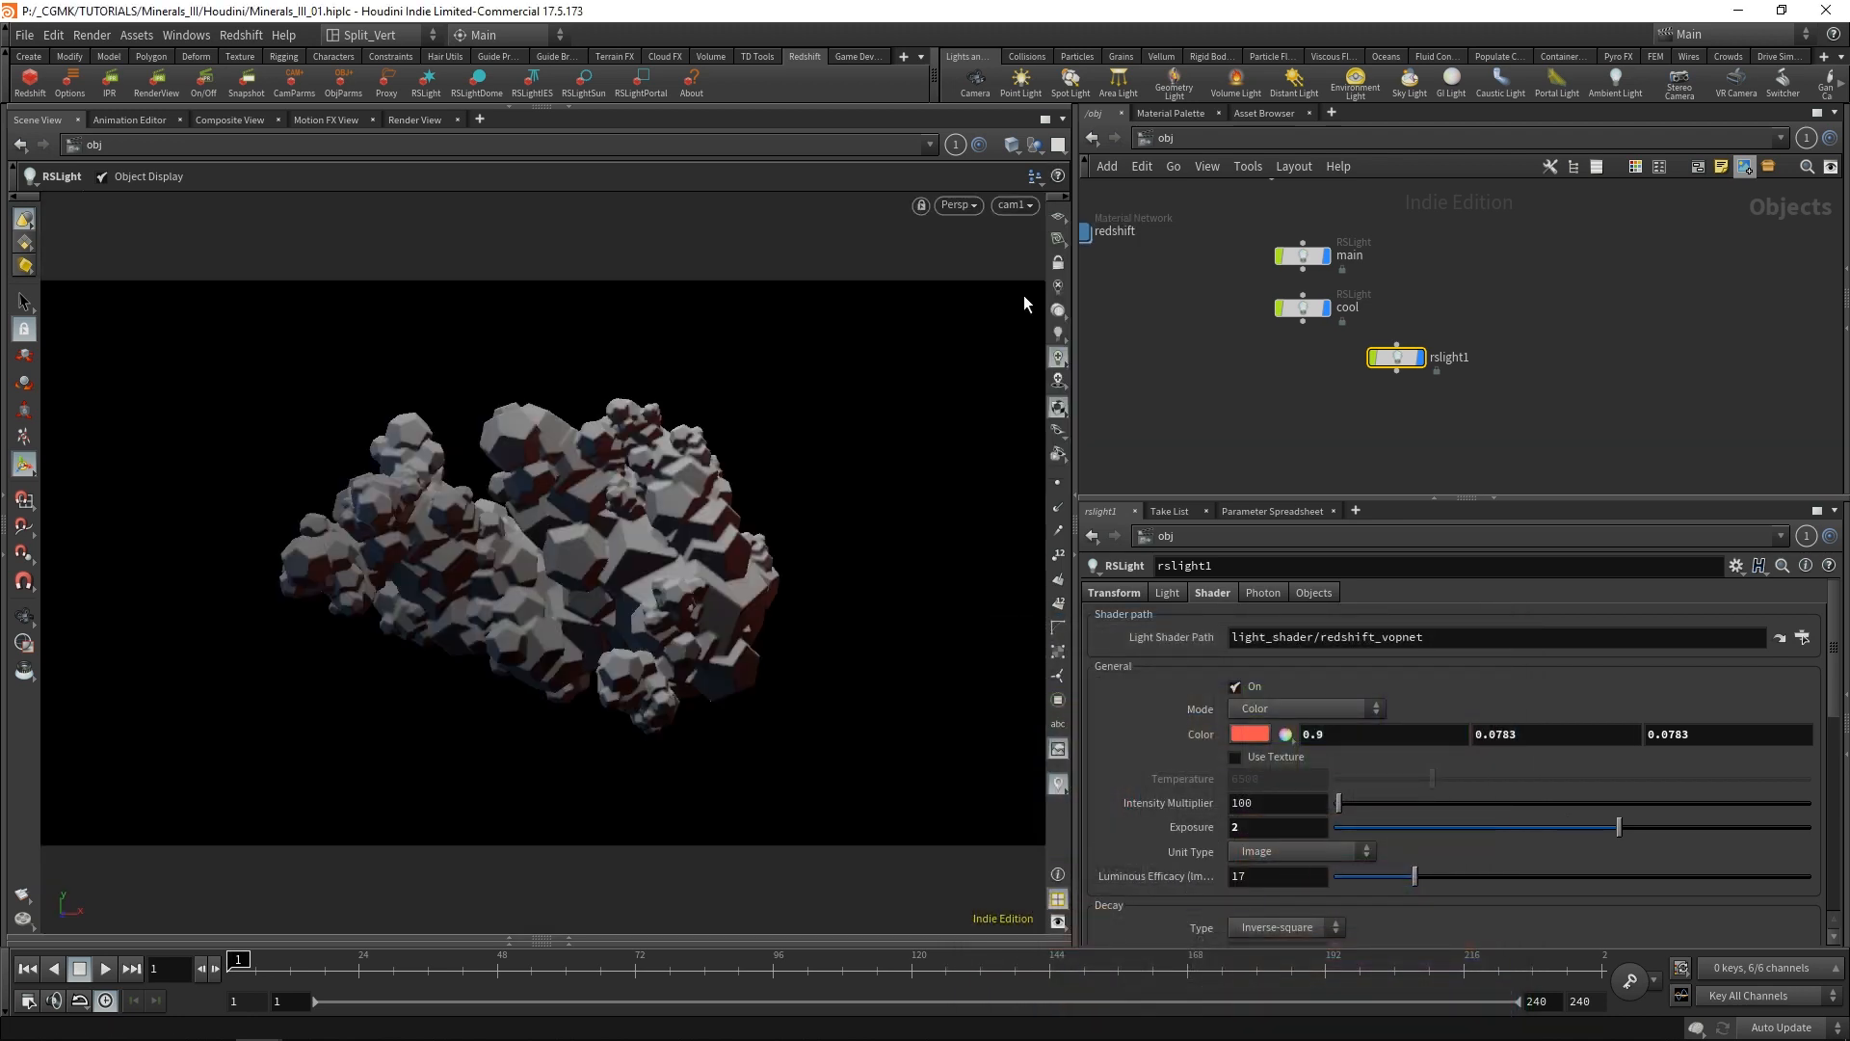
click(1319, 397)
click(411, 119)
click(43, 142)
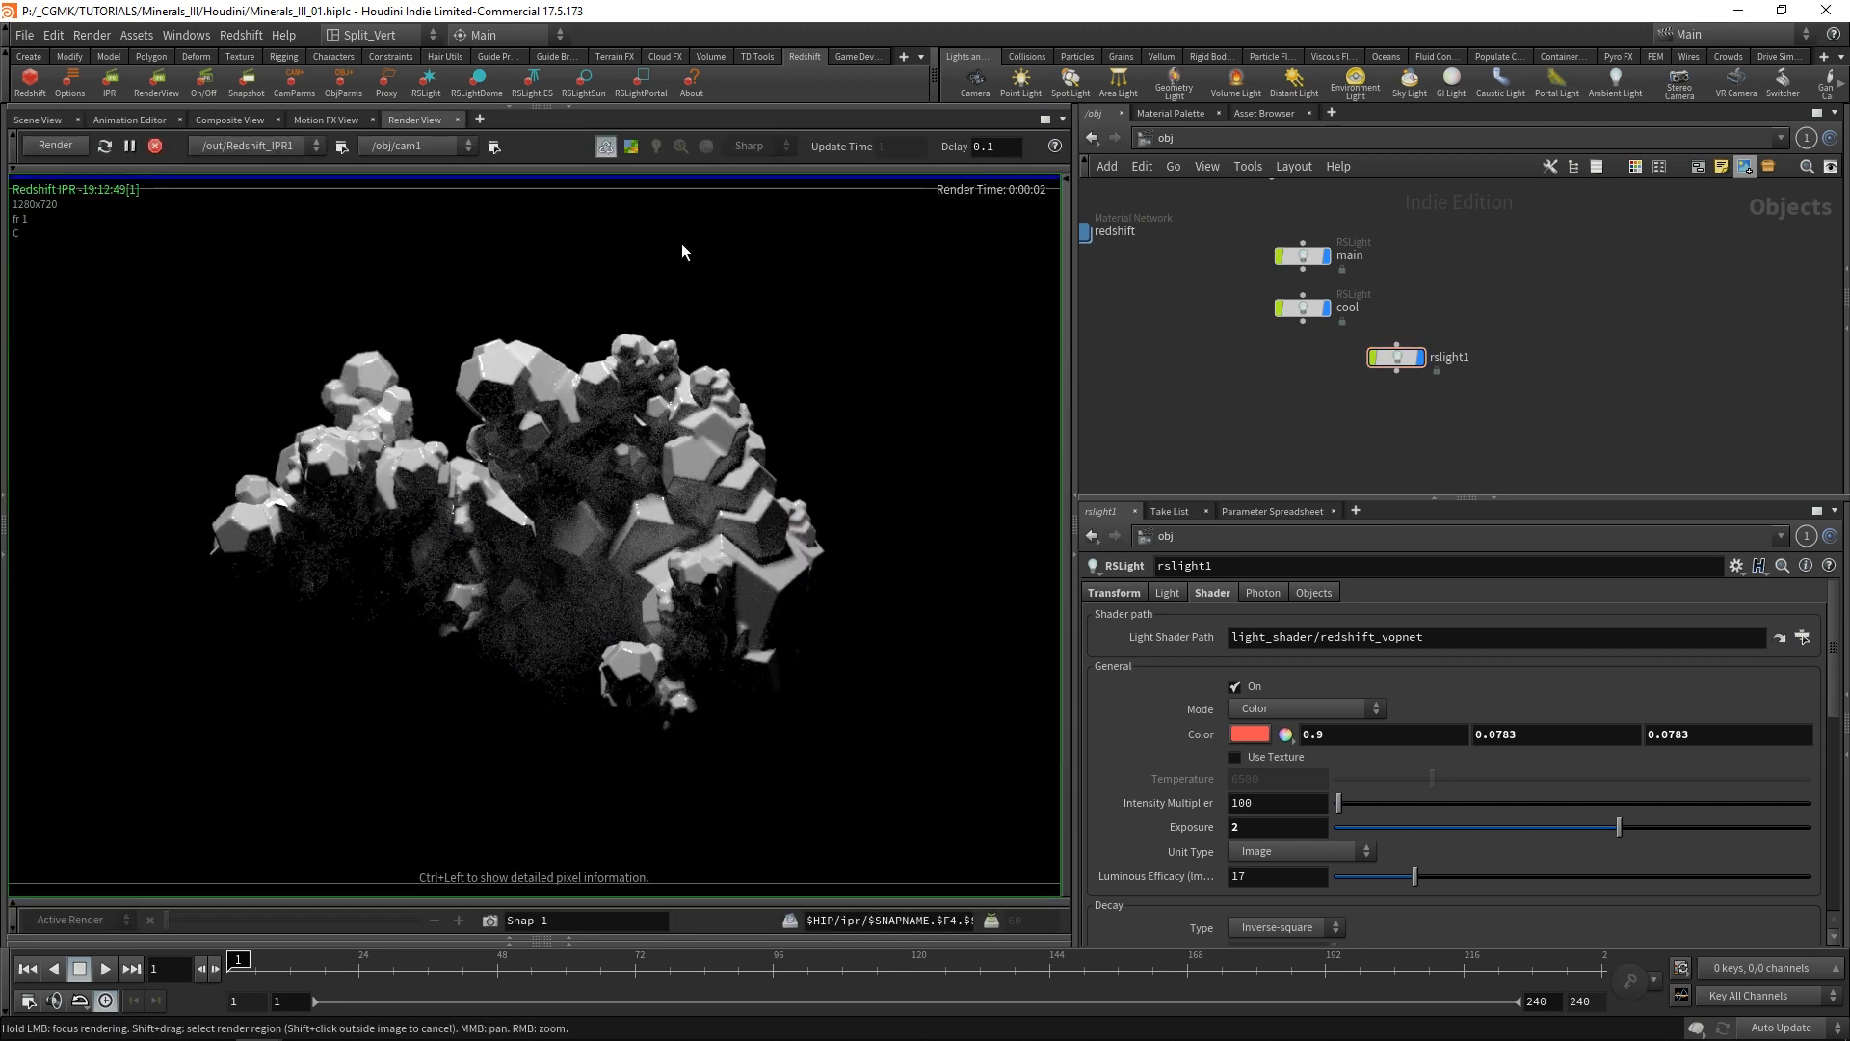
Place the rslight1 node beneath cool and rename it as red.
drag(1405, 360, 1311, 363)
click(1359, 362)
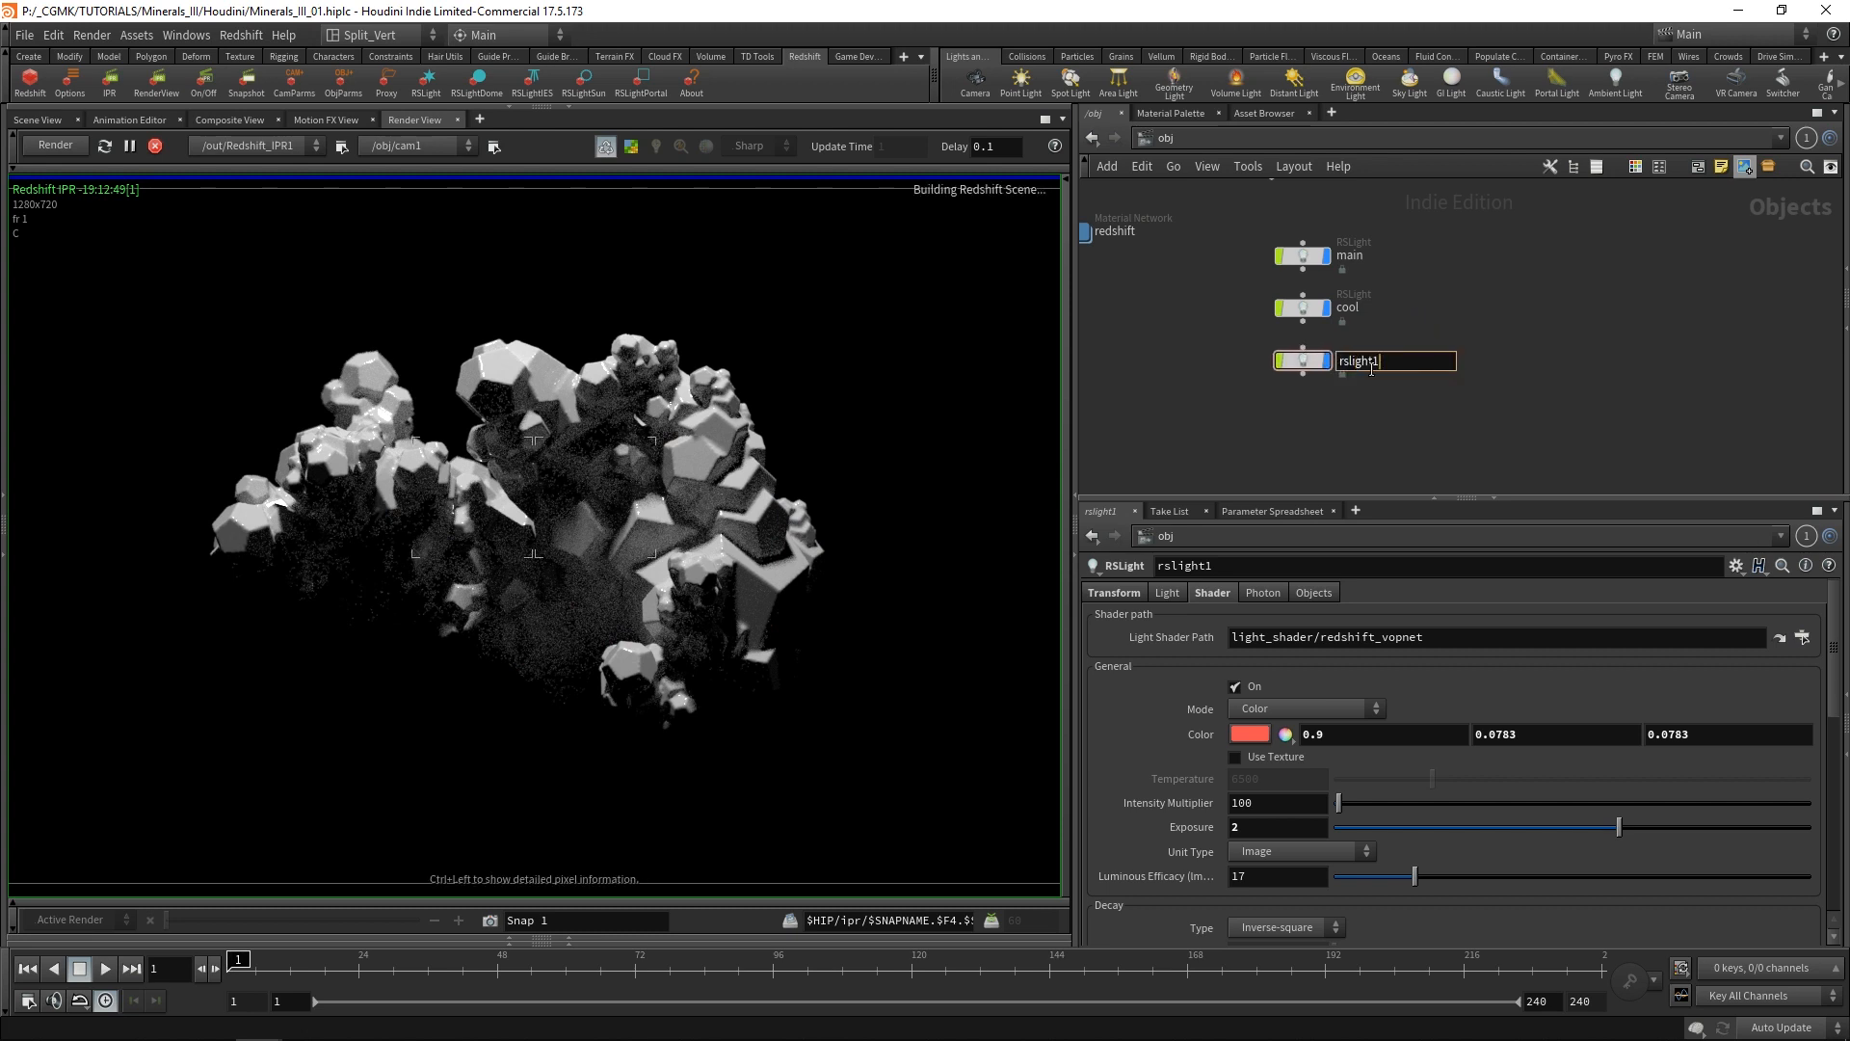
text(red)
key(Return)
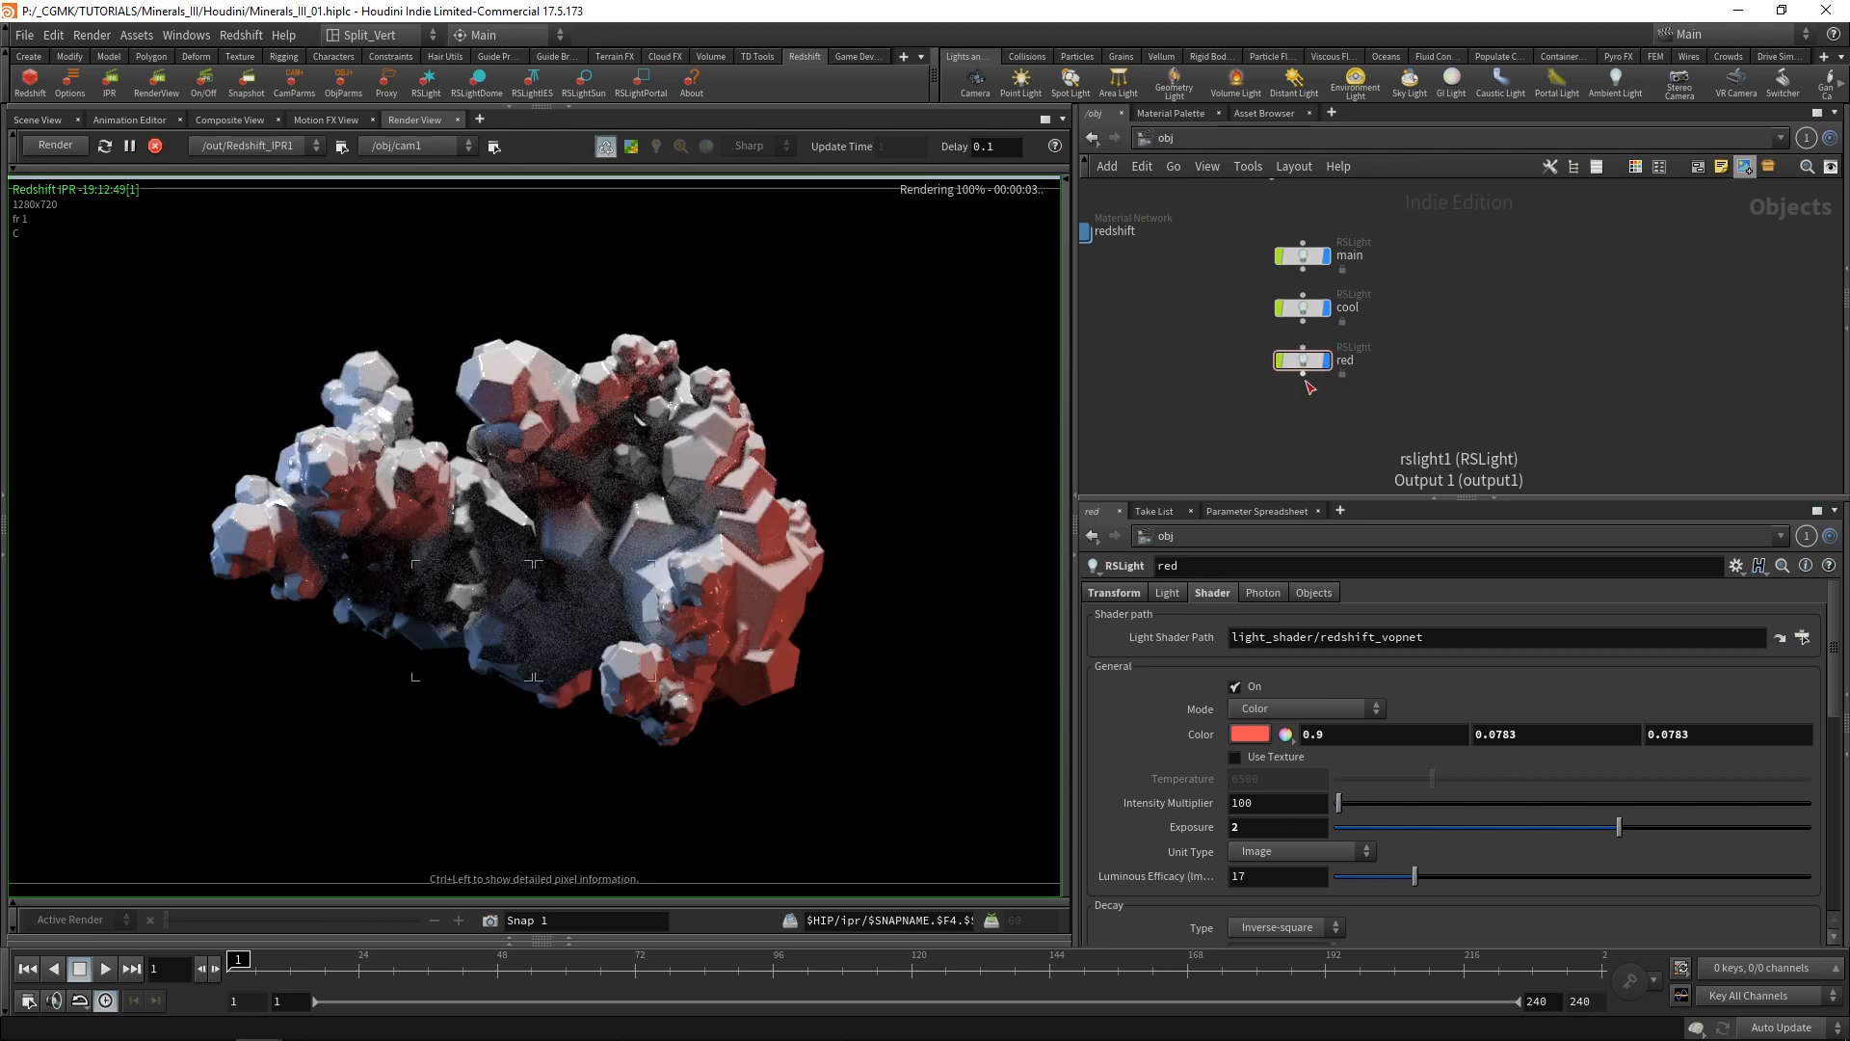
Rename the cool light as blue.
double_click(1348, 309)
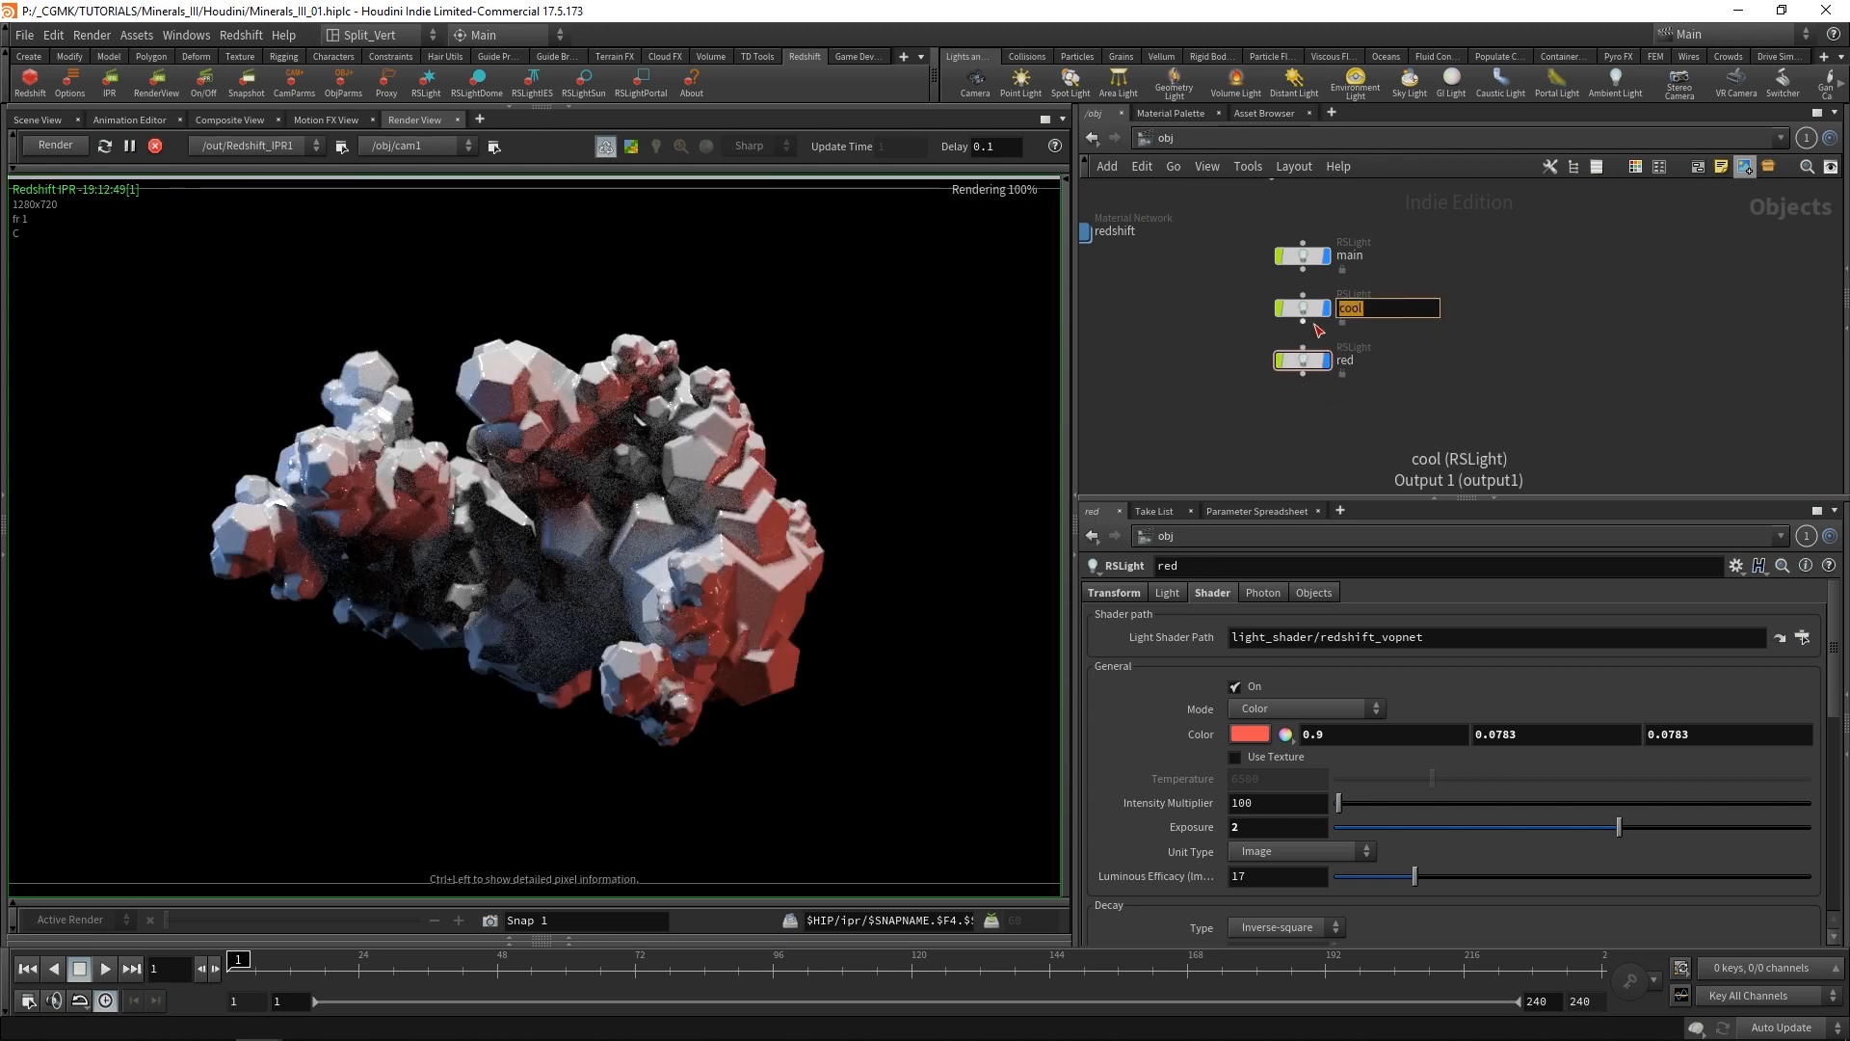
text(blue)
key(Return)
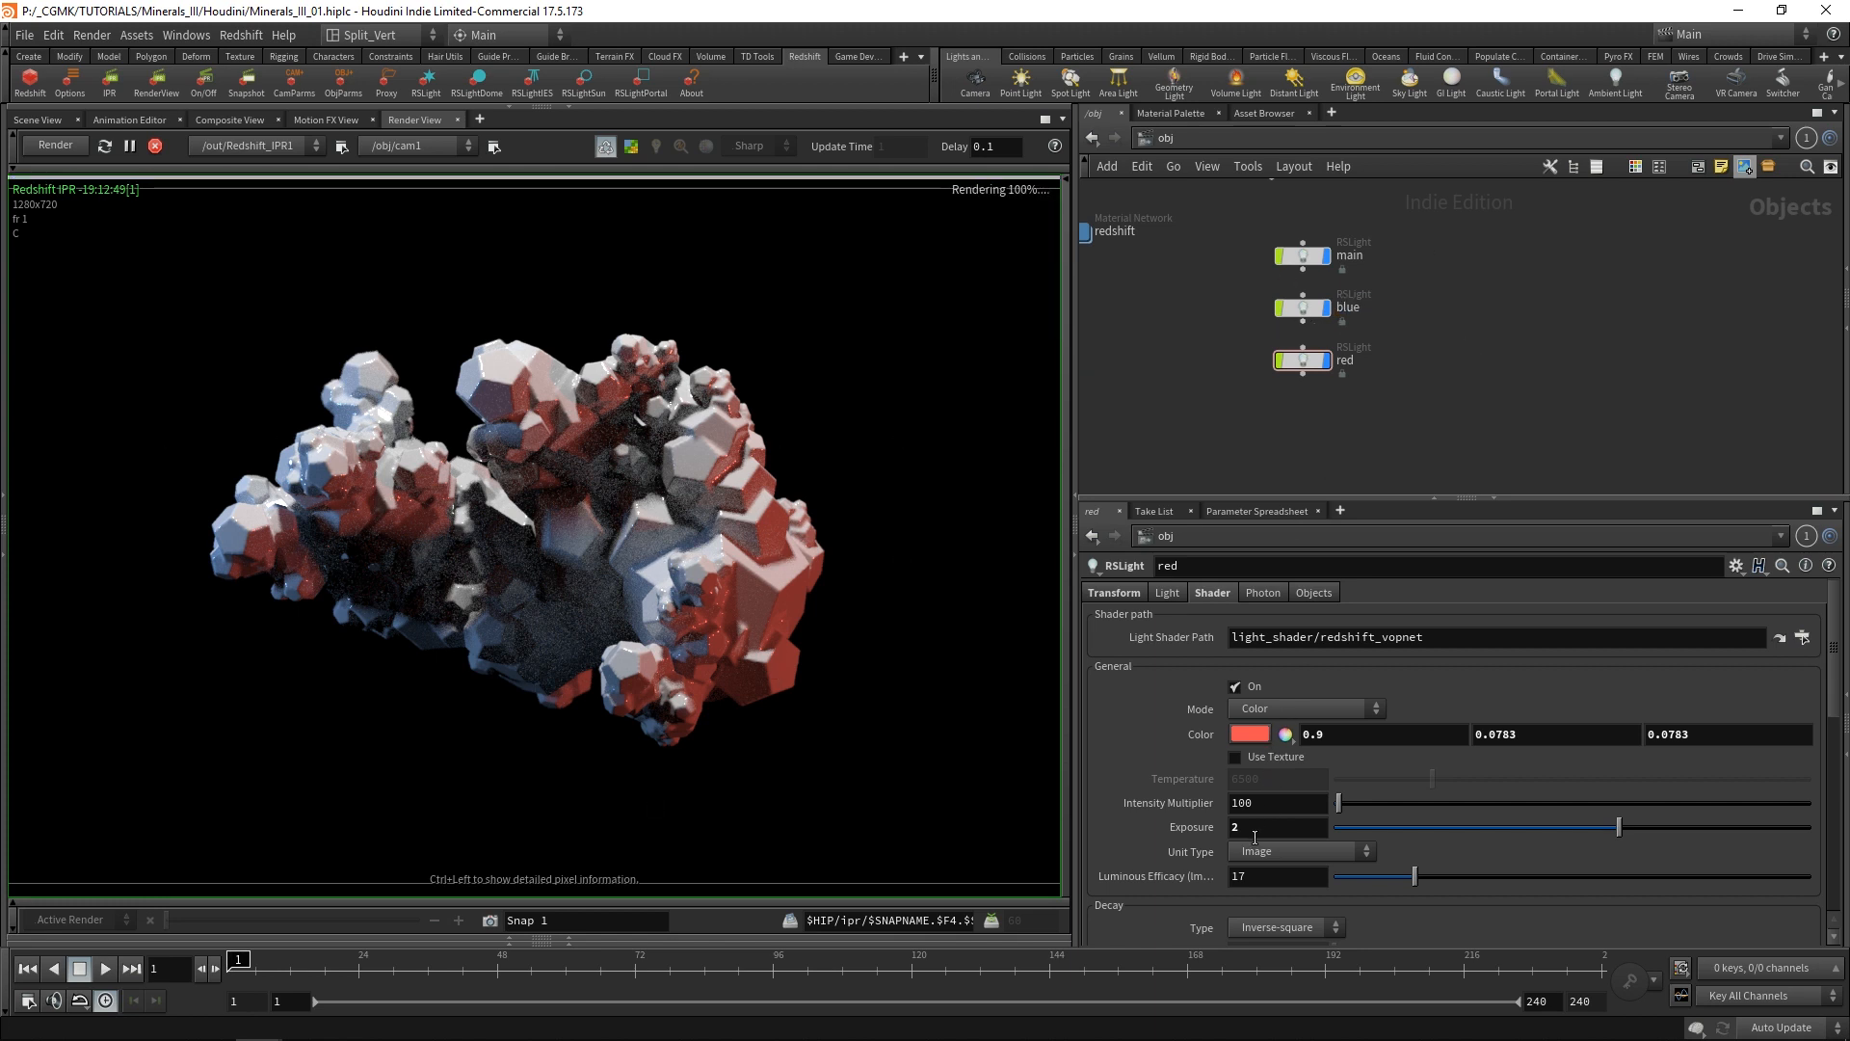
Set the red light's exposure to 1.
drag(1254, 833, 1184, 856)
text(1)
key(Return)
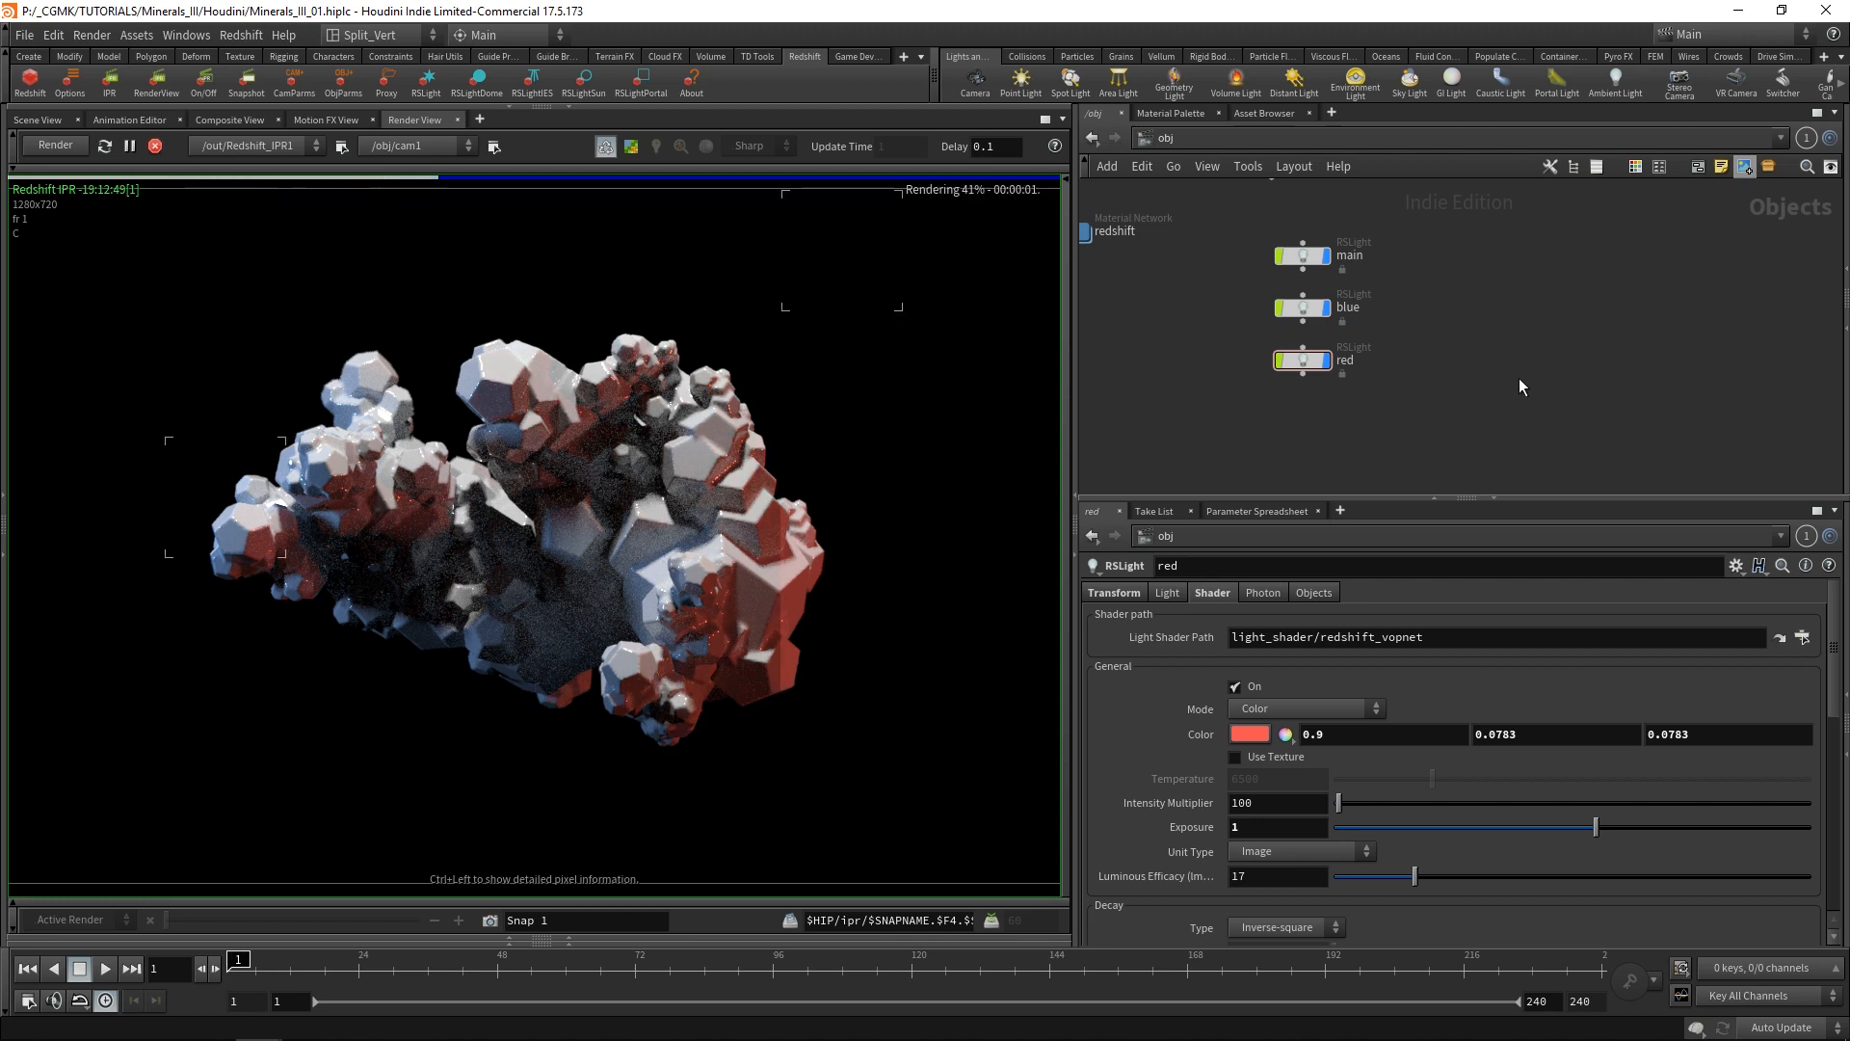
Lower the red light's color saturation to 0.882 and close the color editor.
drag(1305, 364, 1305, 362)
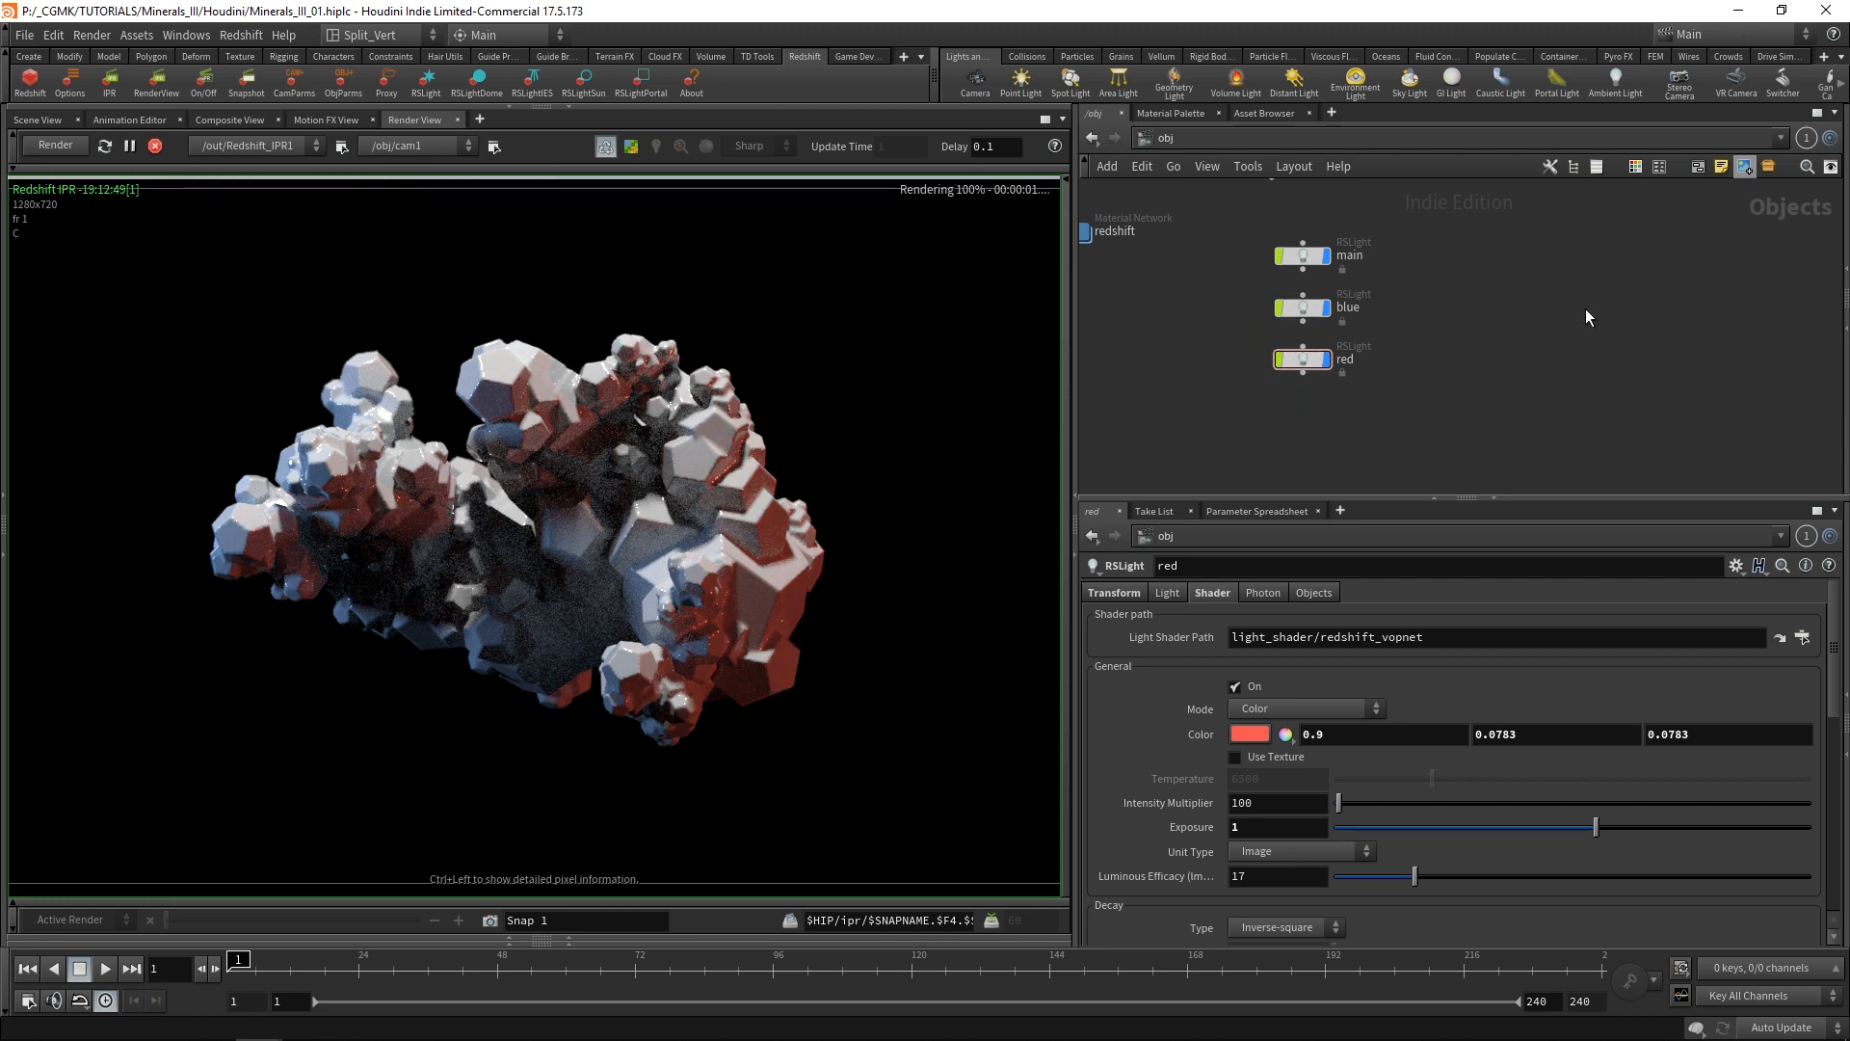
click(1256, 733)
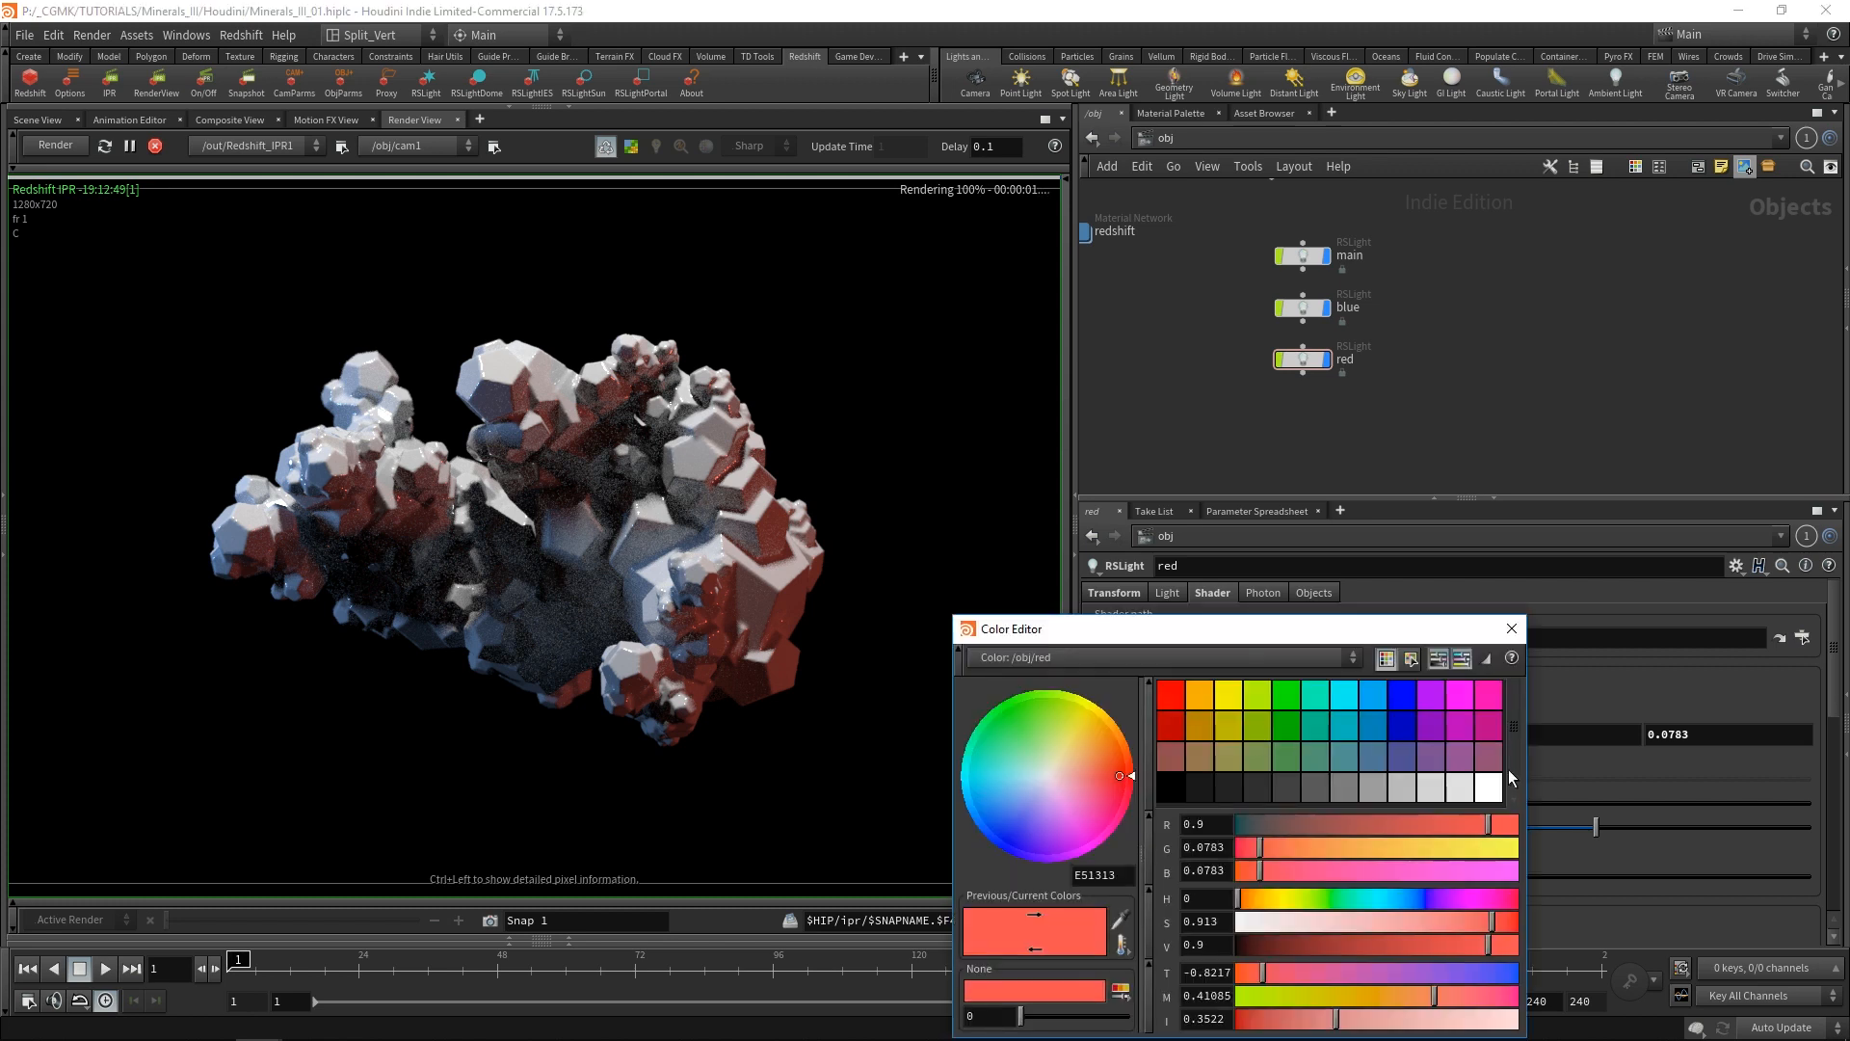
click(1483, 923)
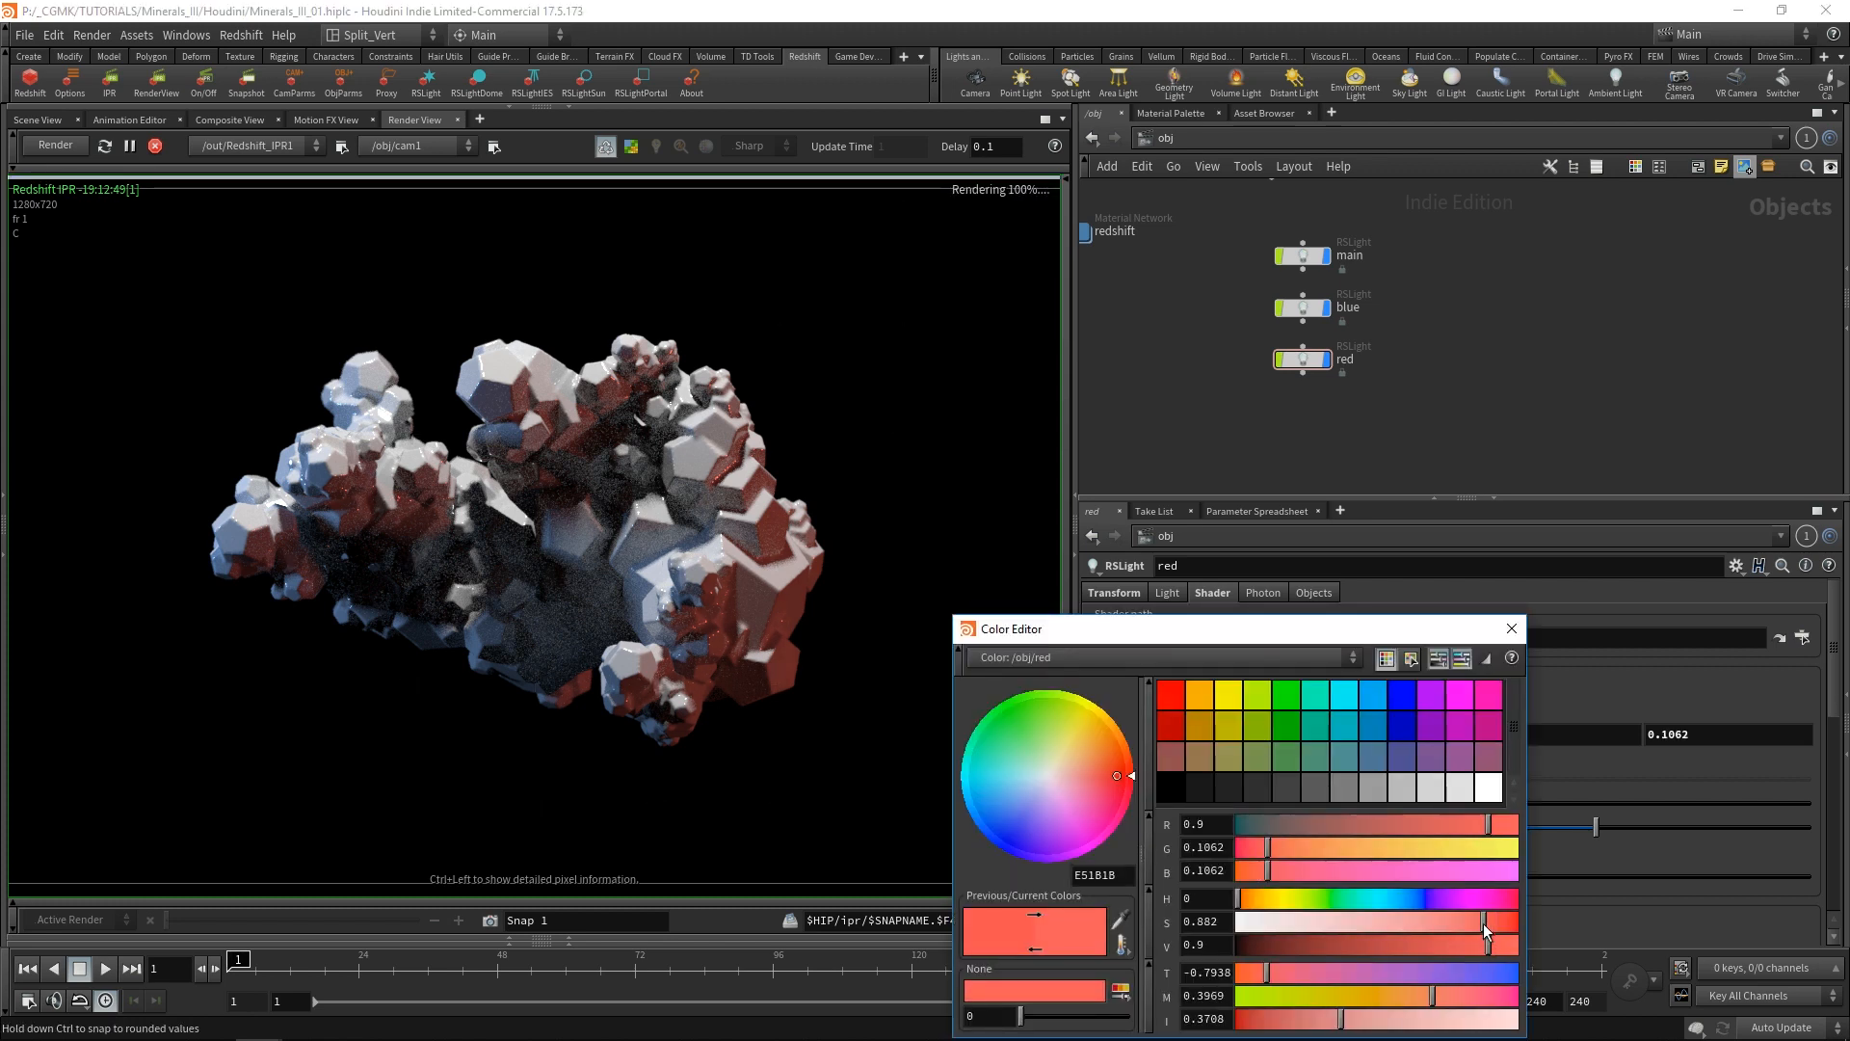
click(1510, 629)
Try an exposure of 2 on the blue light and set it back to 1.
click(1303, 308)
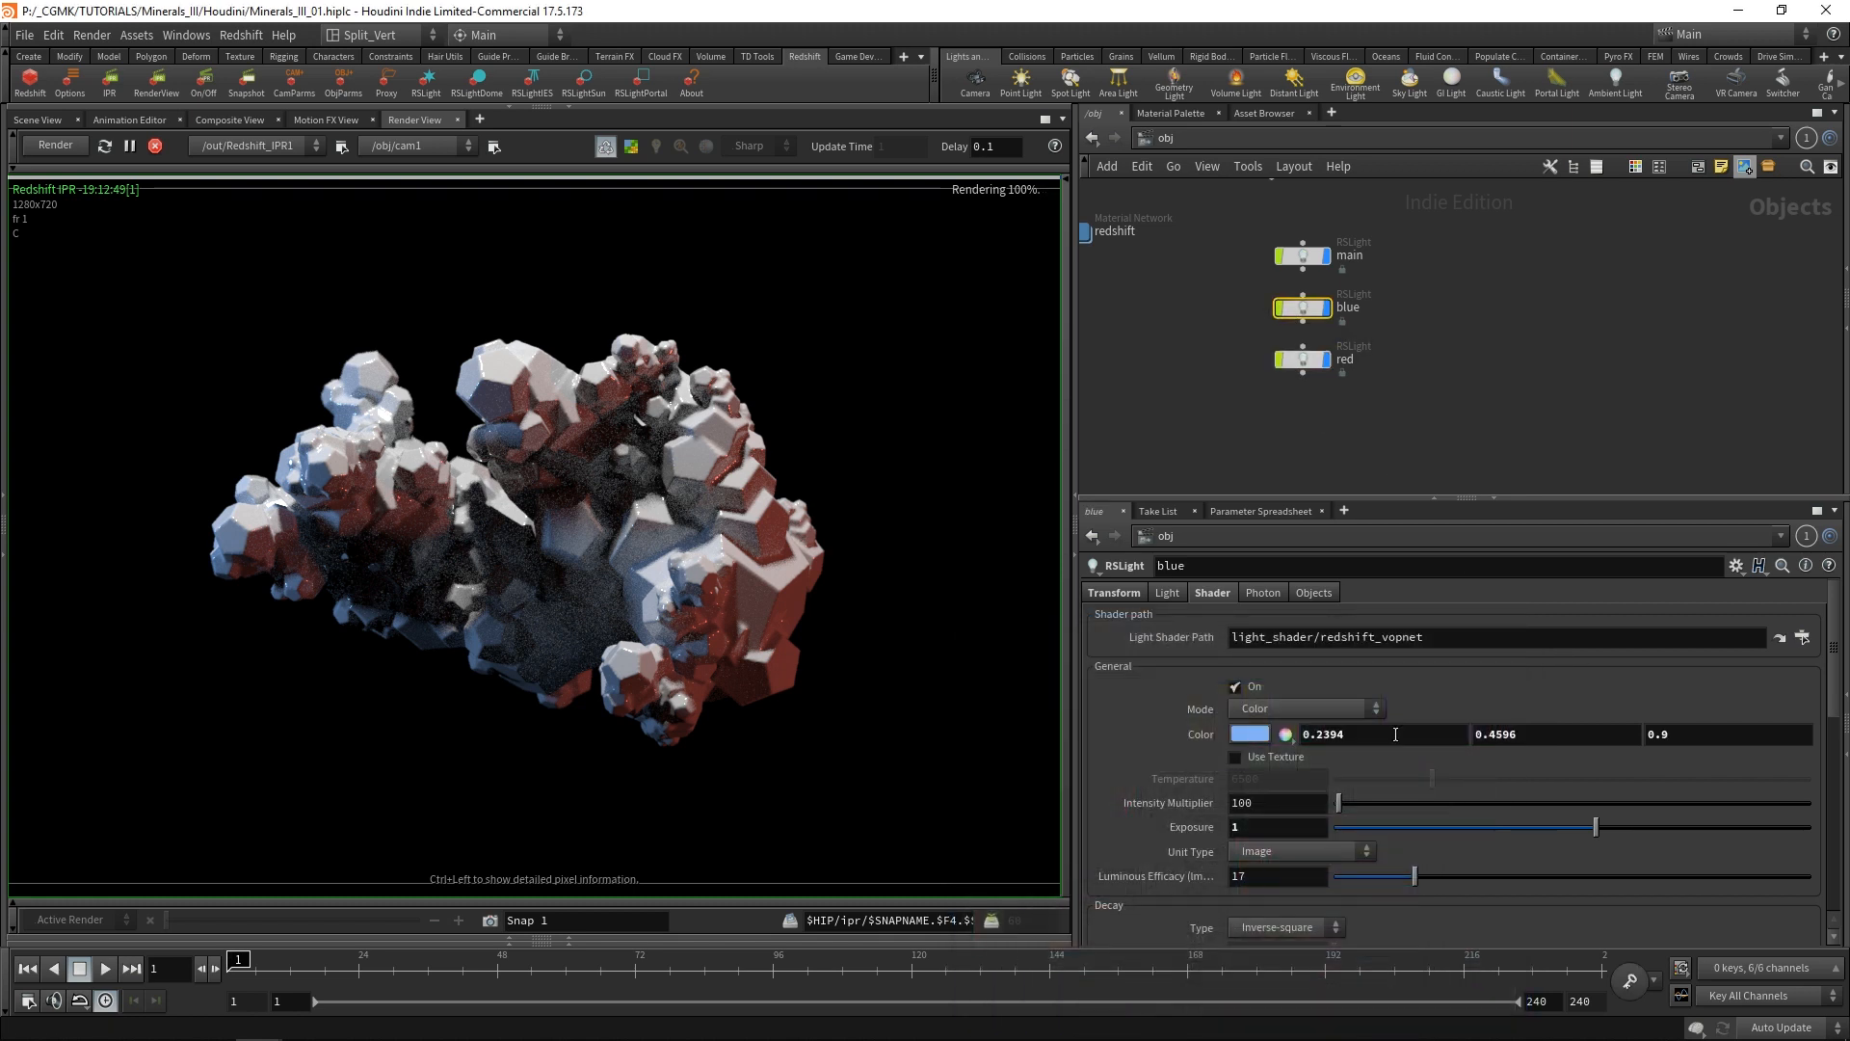
double_click(1289, 829)
text(2)
key(Return)
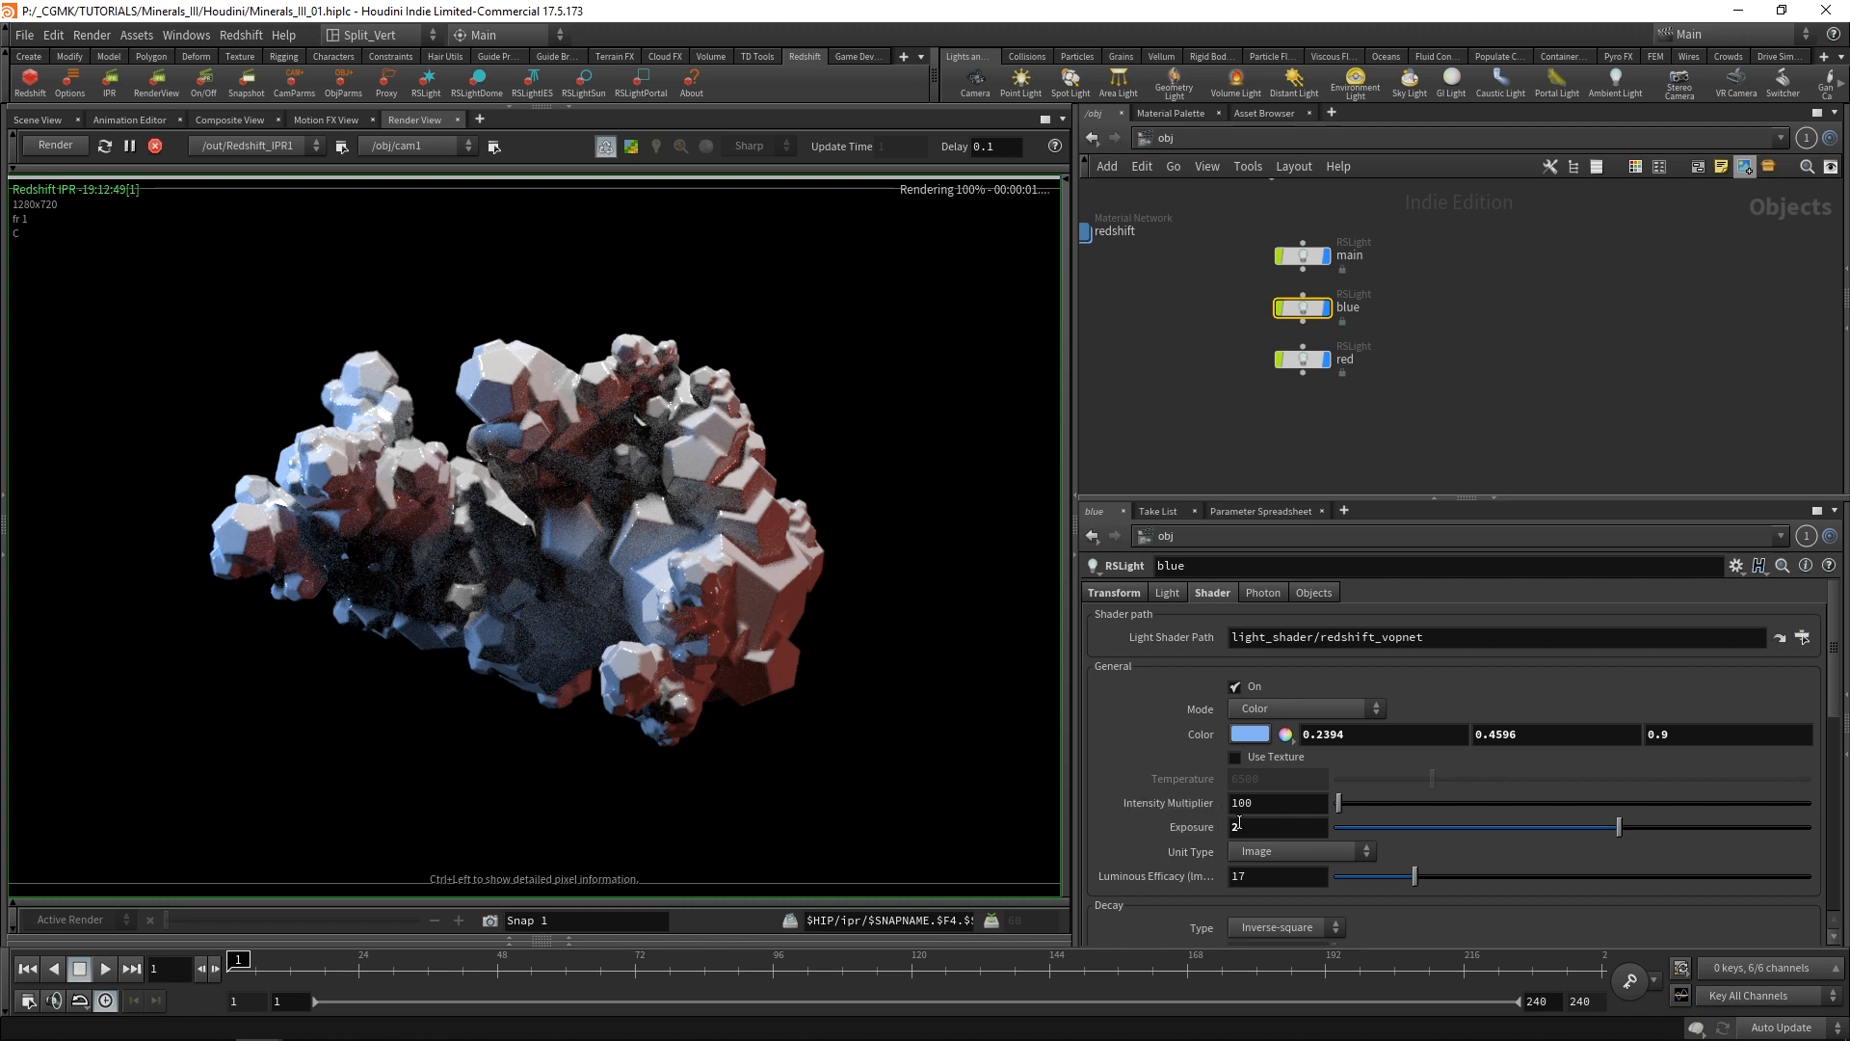
drag(1245, 828, 1159, 854)
text(1)
key(Return)
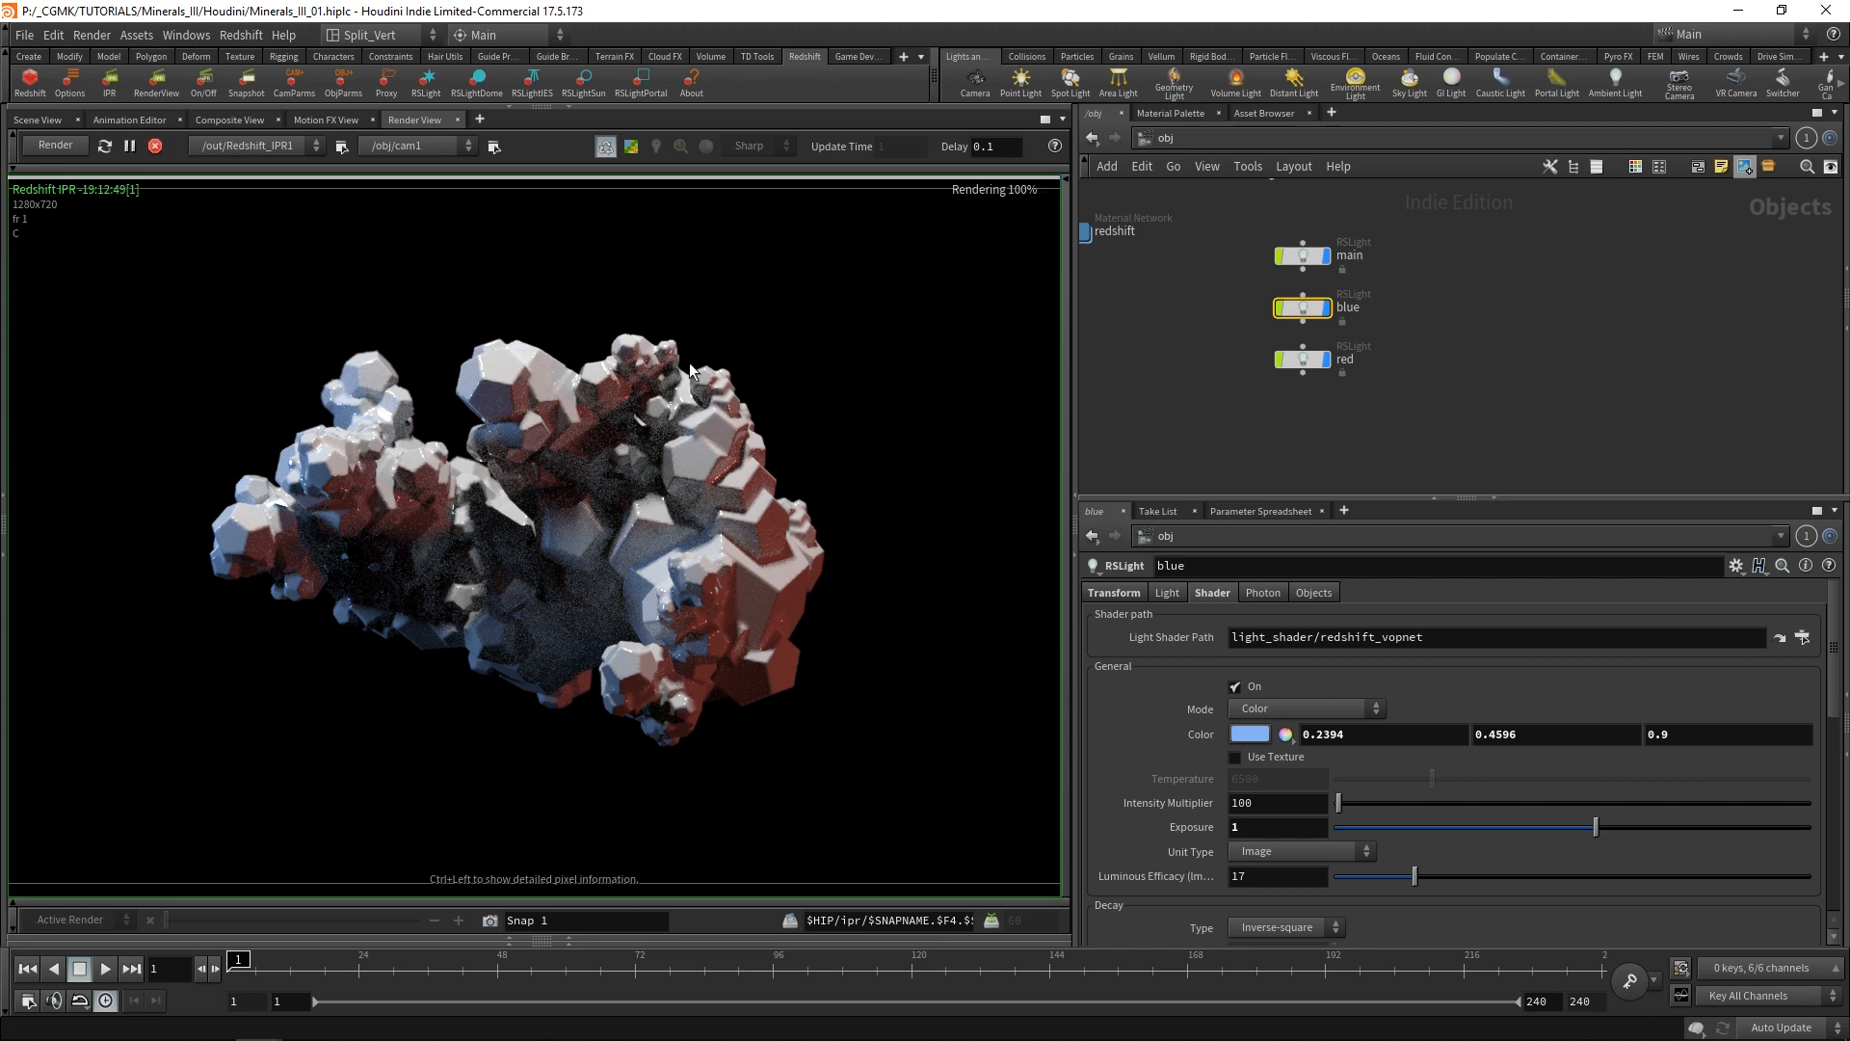
Select the main light, stop the IPR render and return to the scene view.
click(1304, 256)
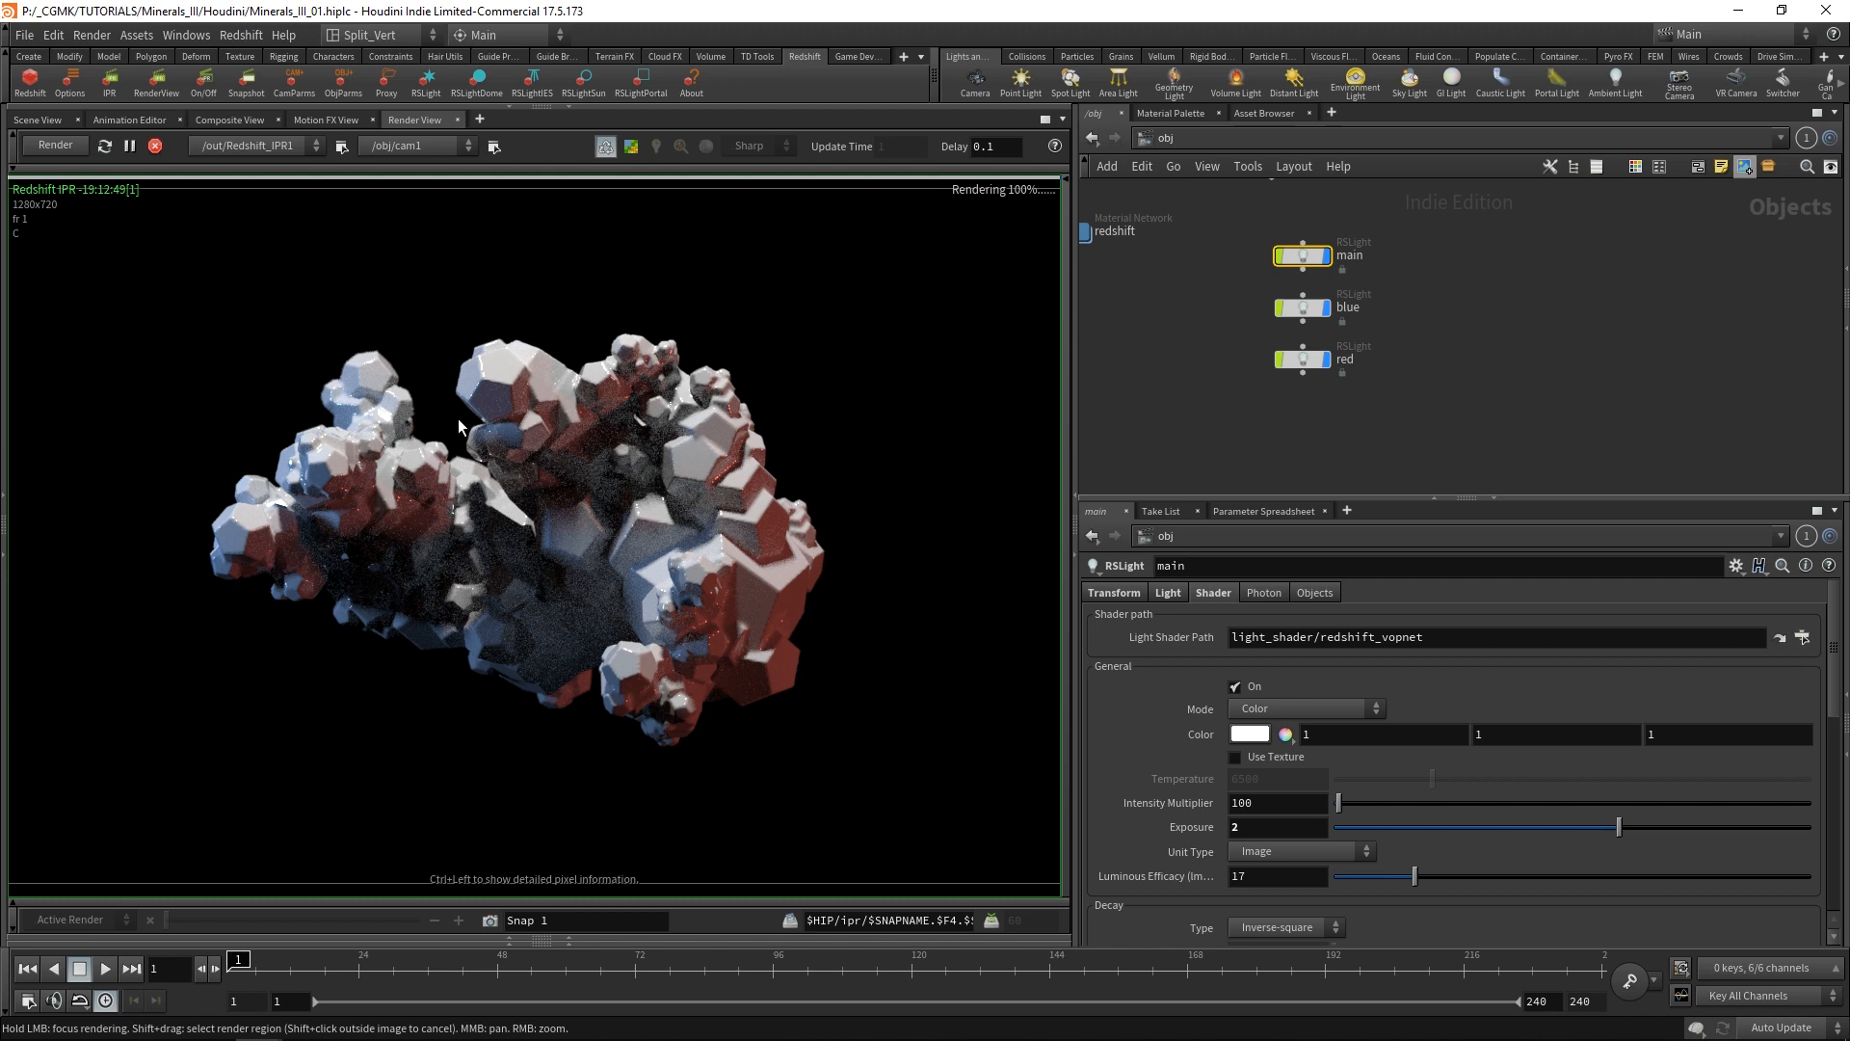
click(154, 145)
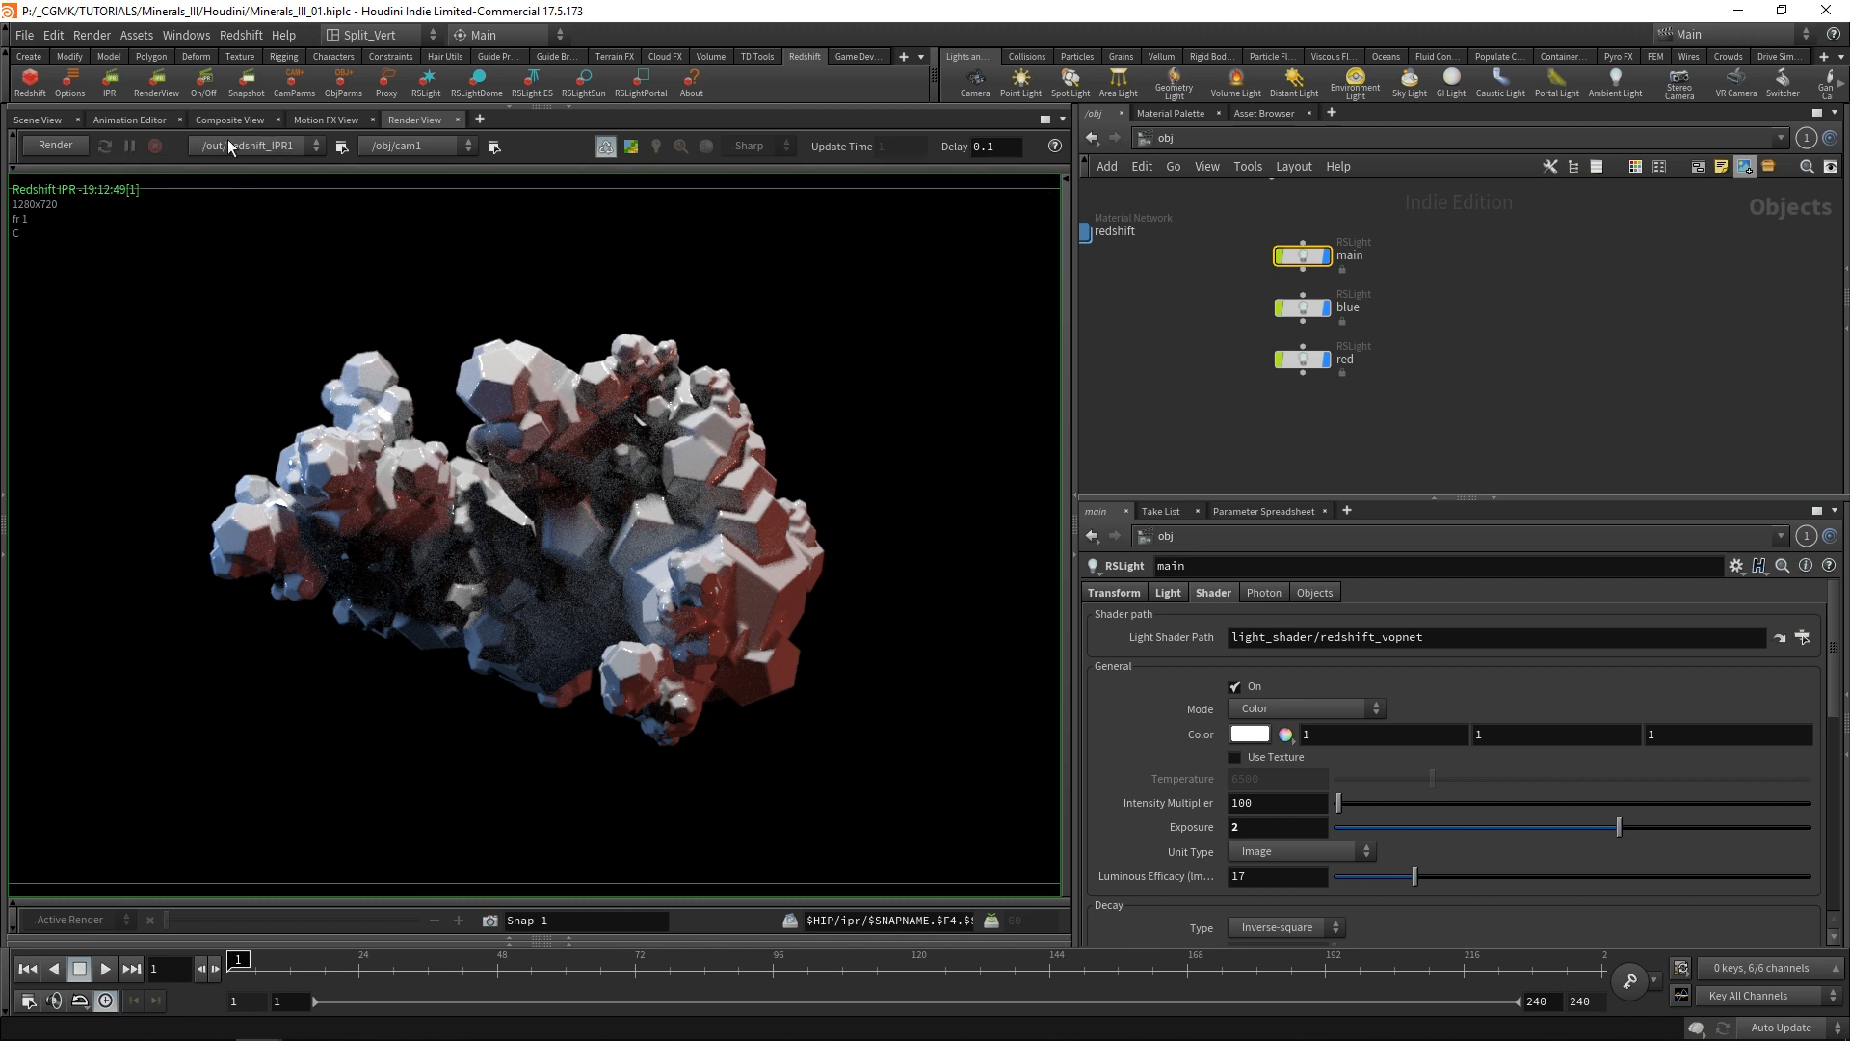
click(38, 120)
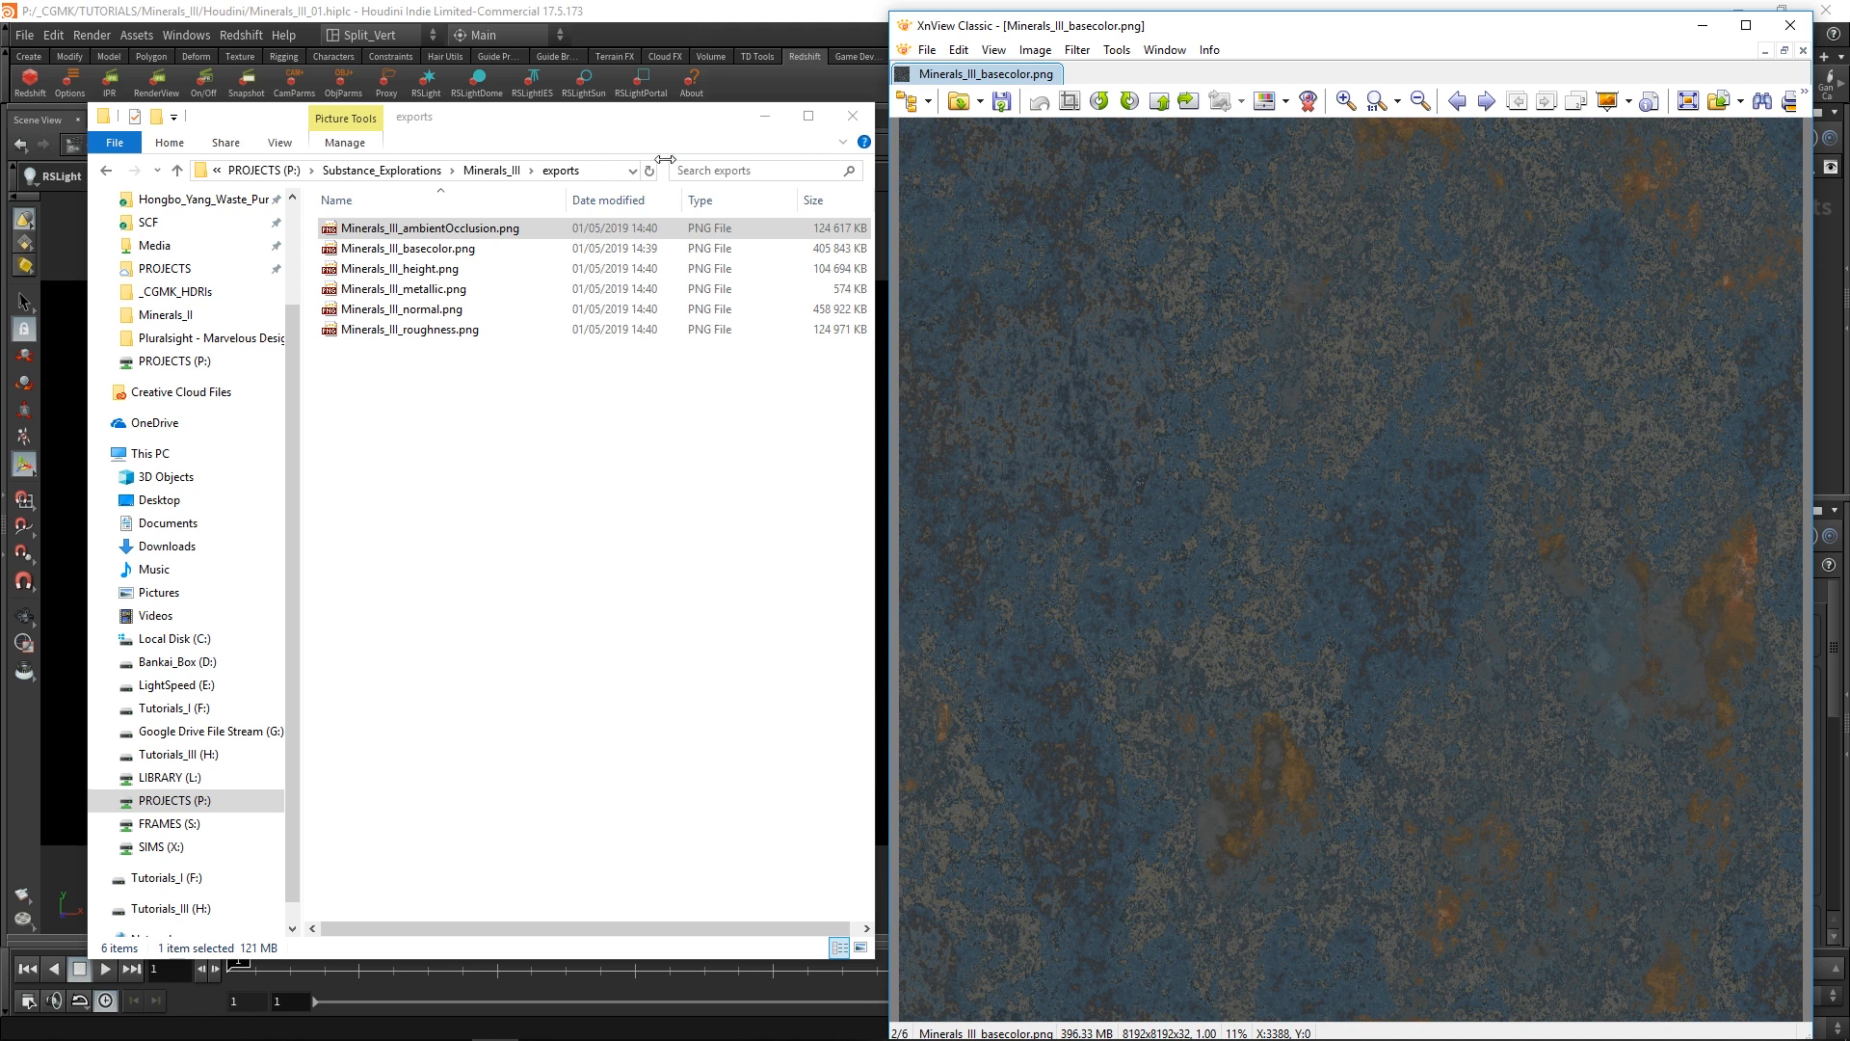
Switch to XnView and examine the exported Minerals_III texture maps, including ambient occlusion, base color and height.
drag(658, 106, 647, 97)
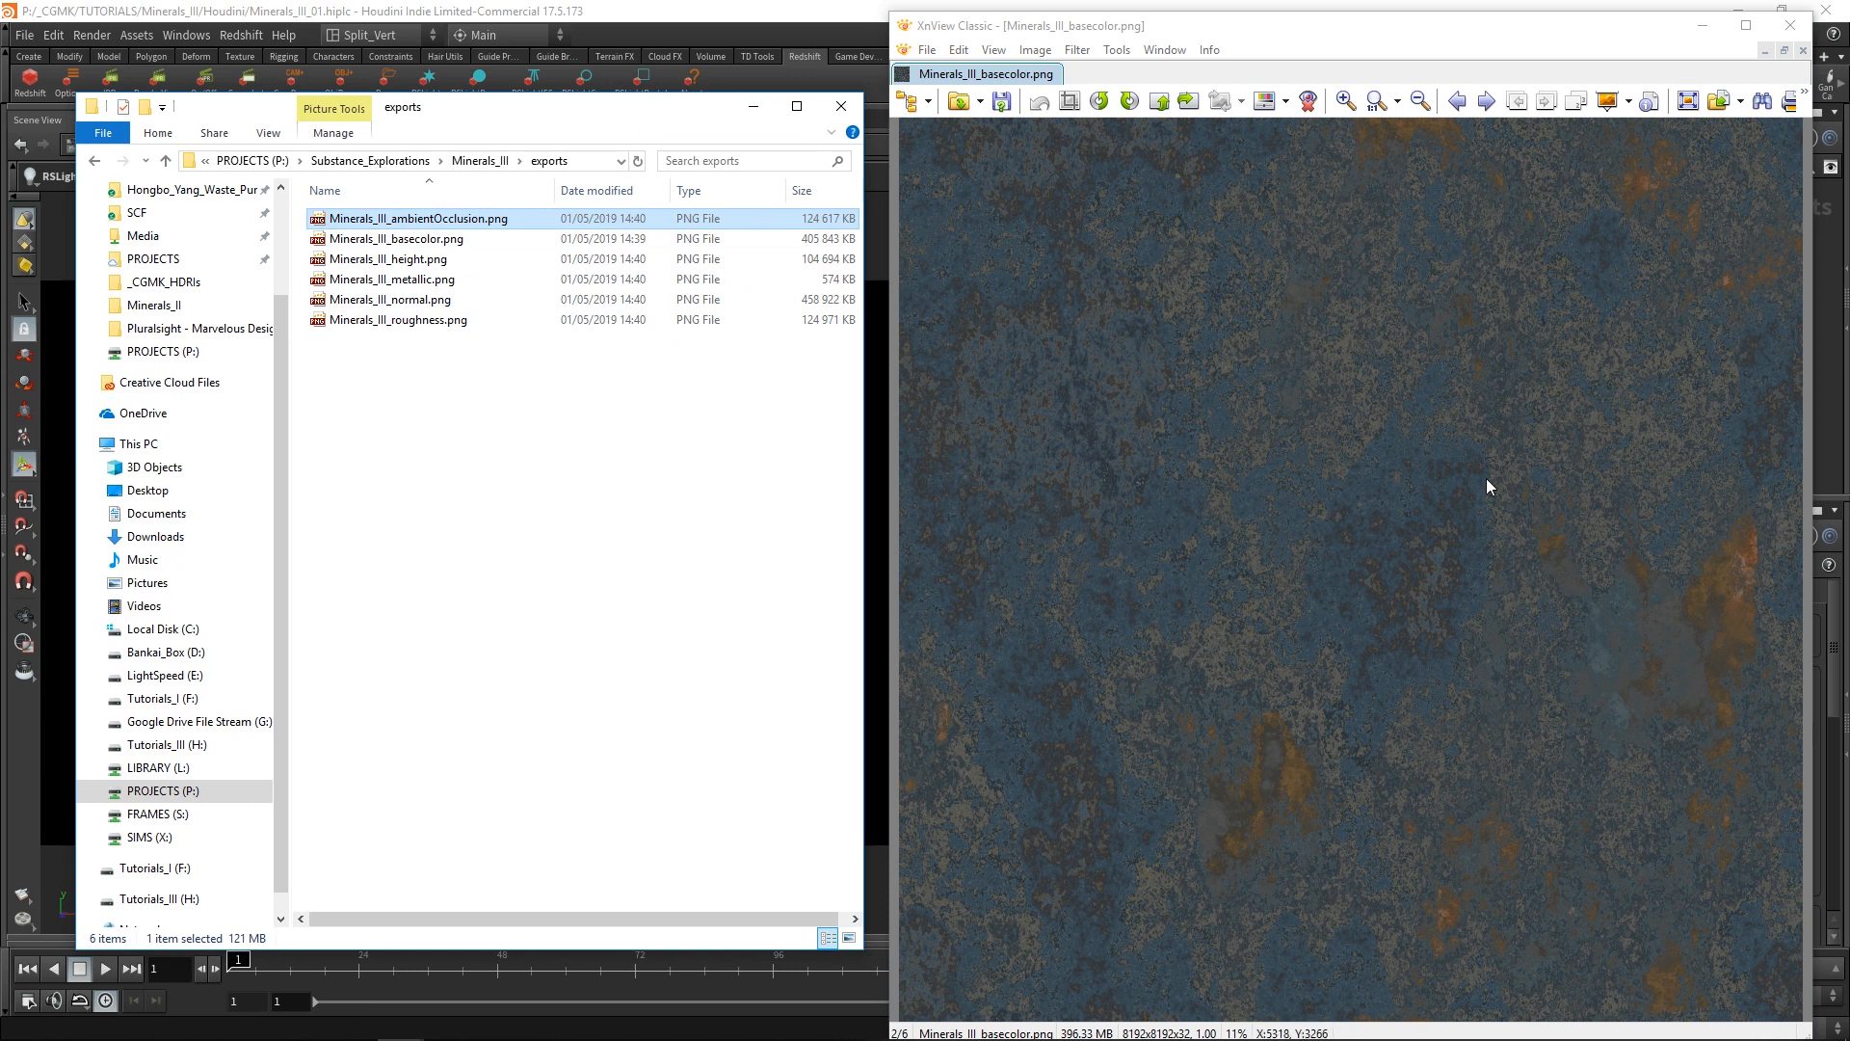
scroll(1431, 492, down, 1)
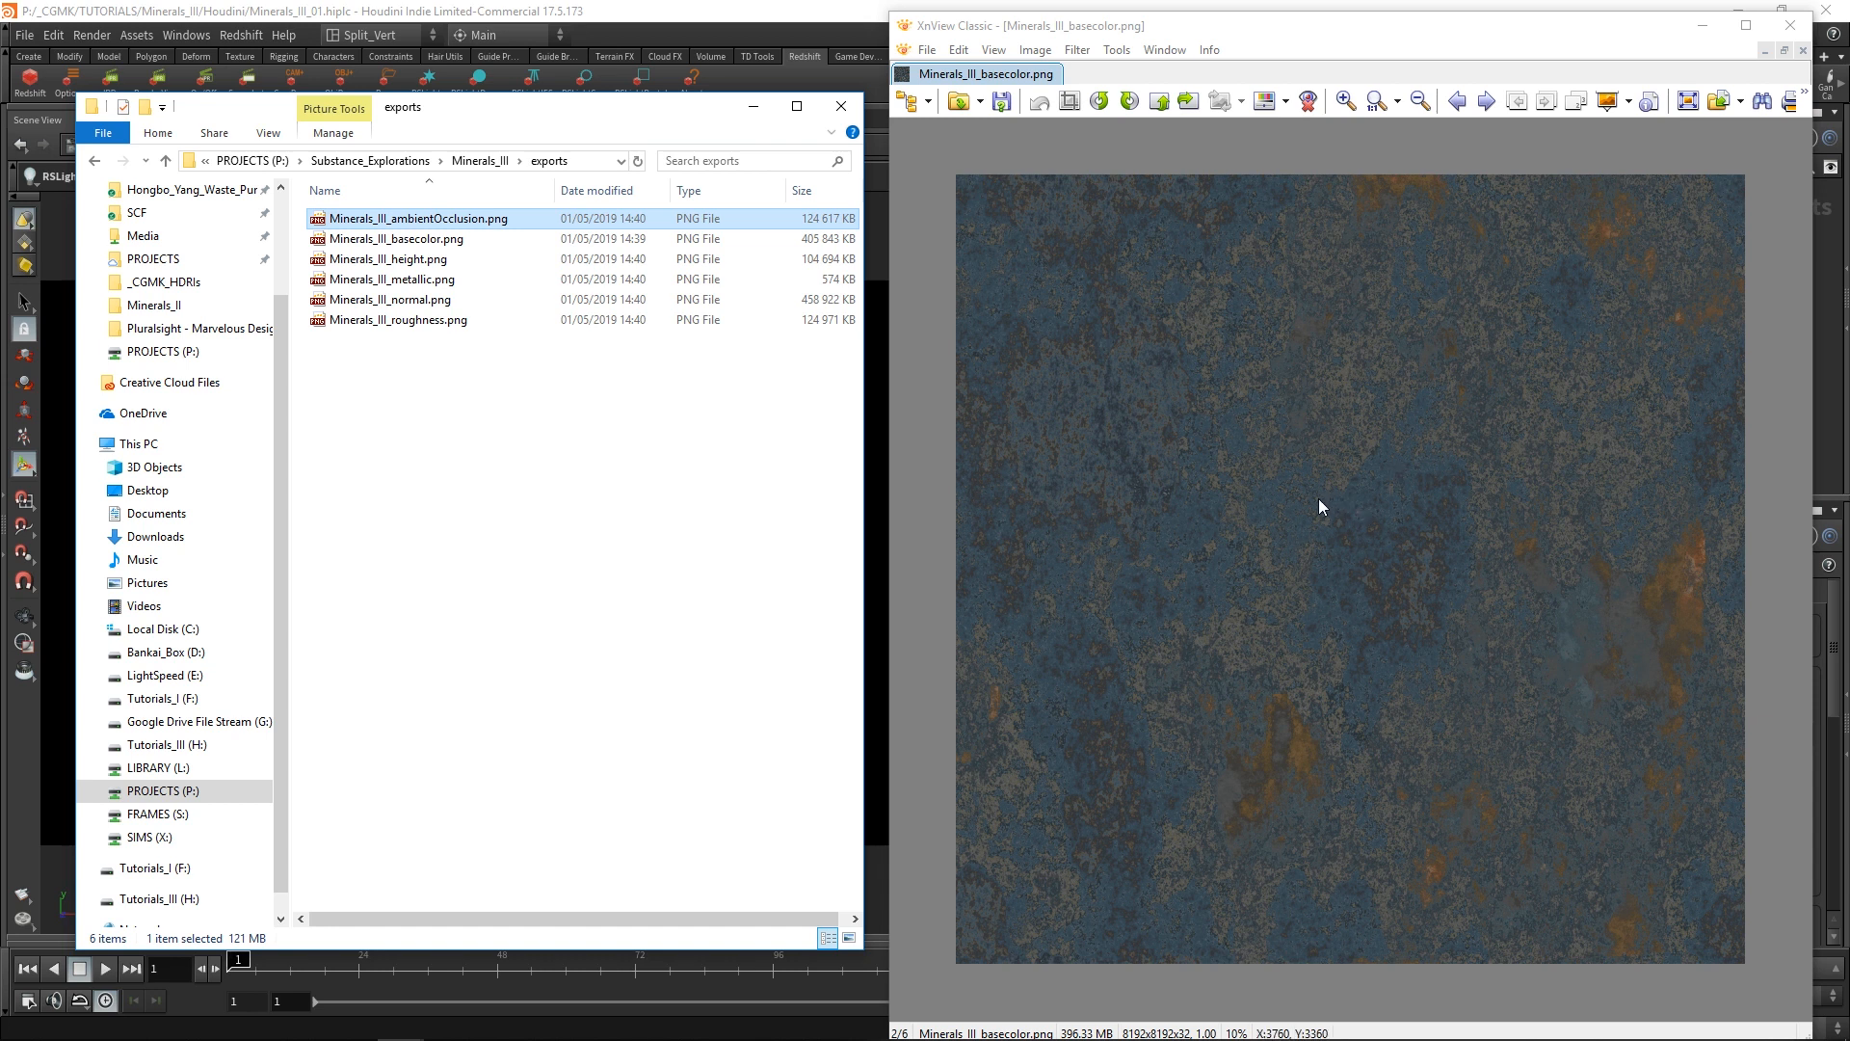
click(1488, 100)
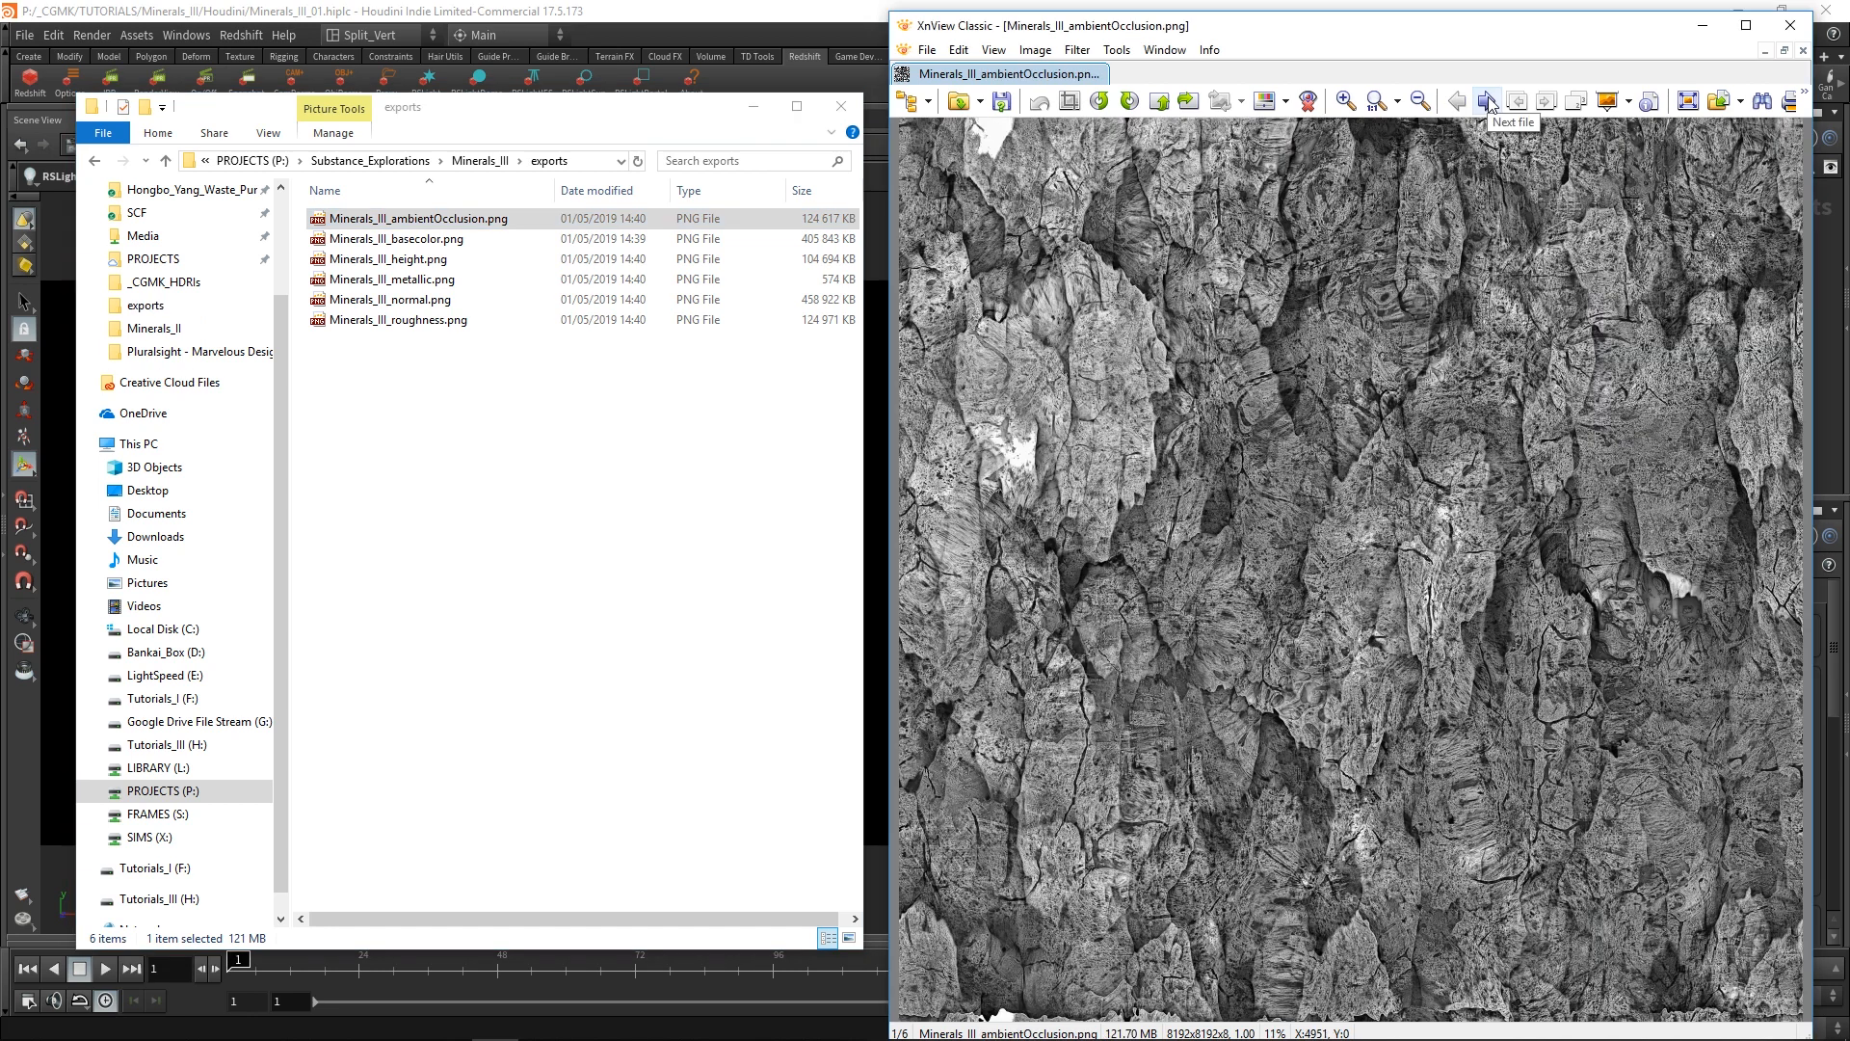
click(1490, 104)
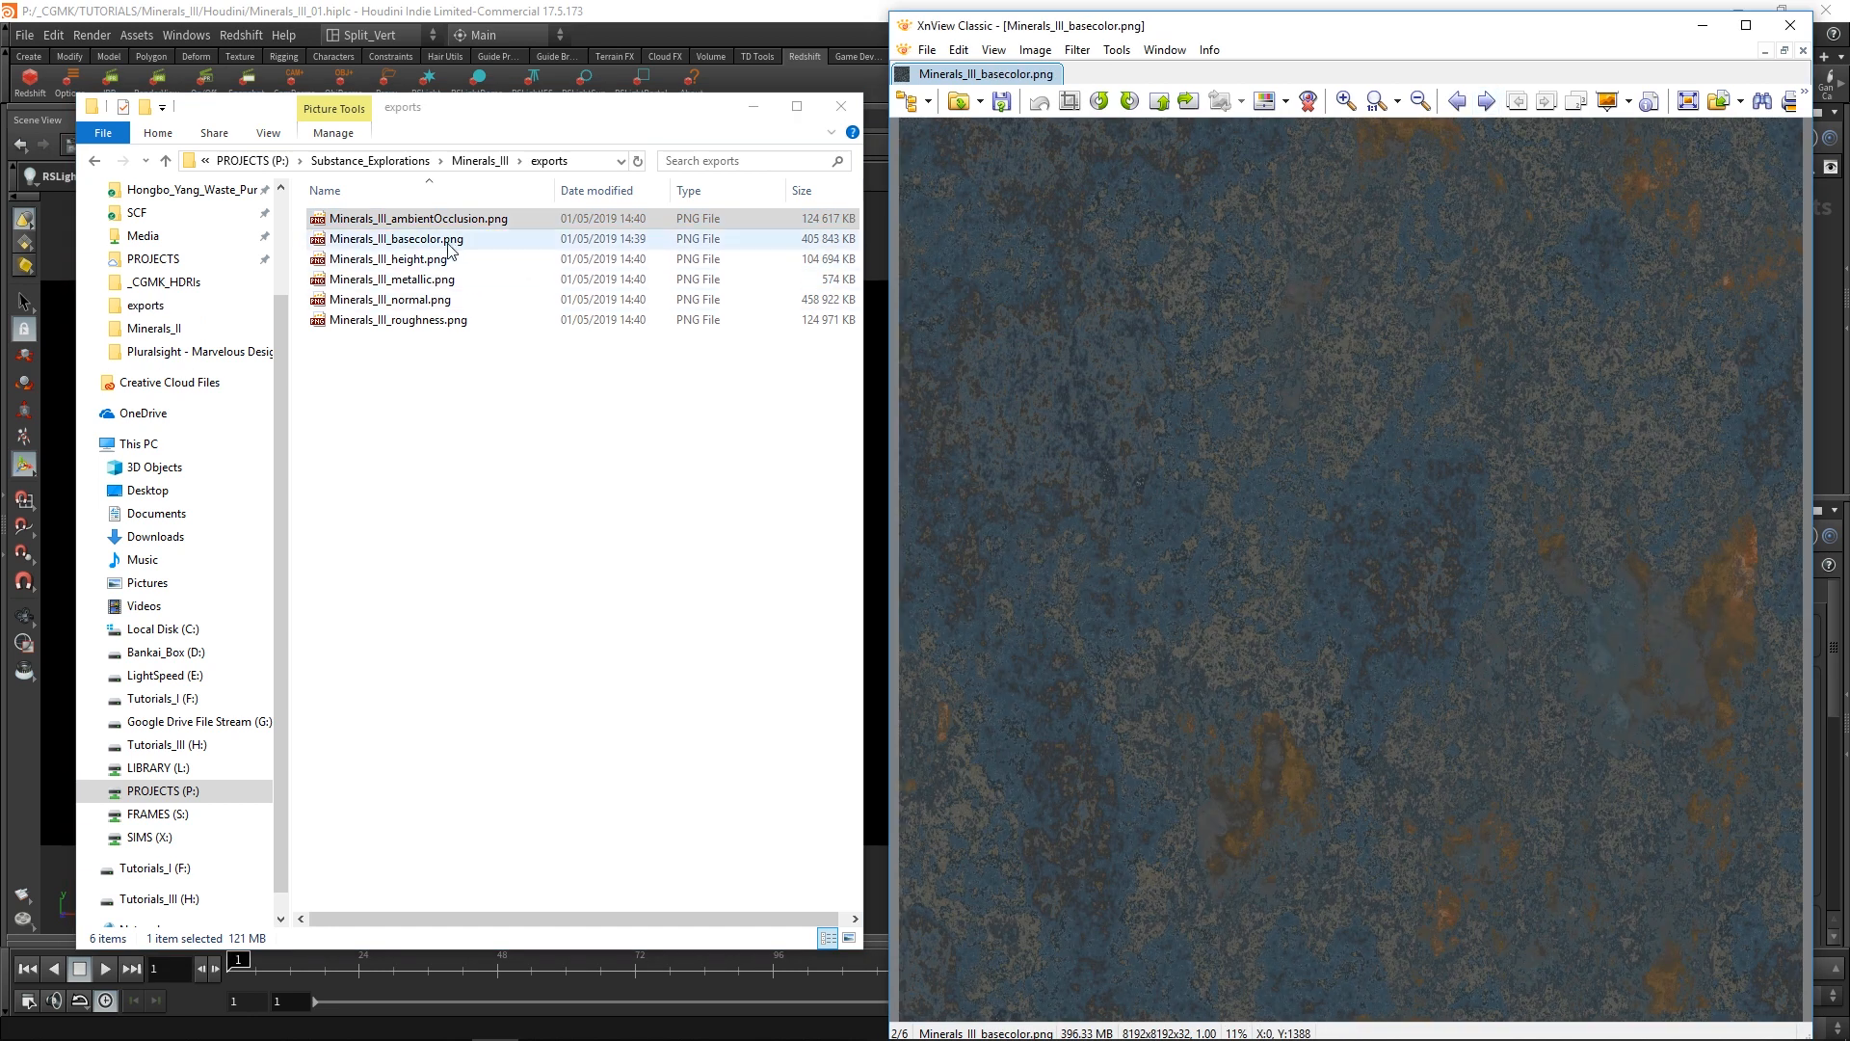
click(1488, 102)
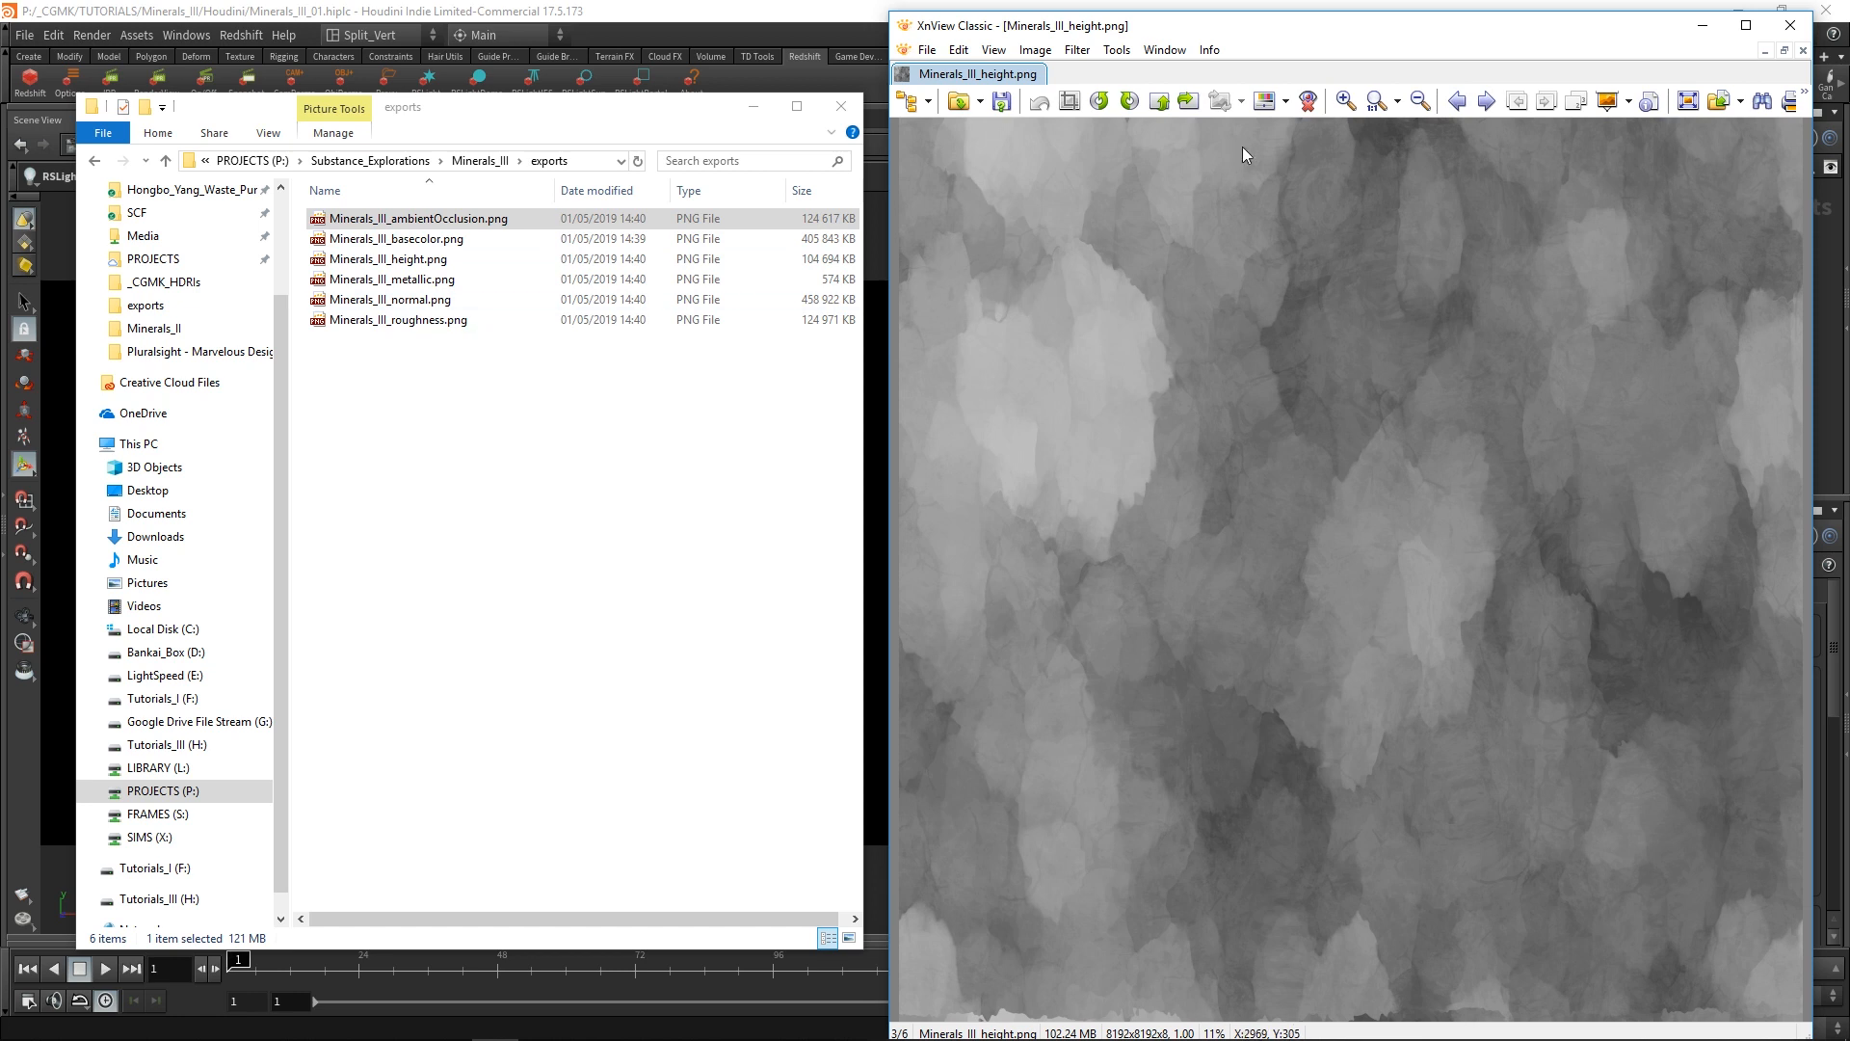
click(1488, 102)
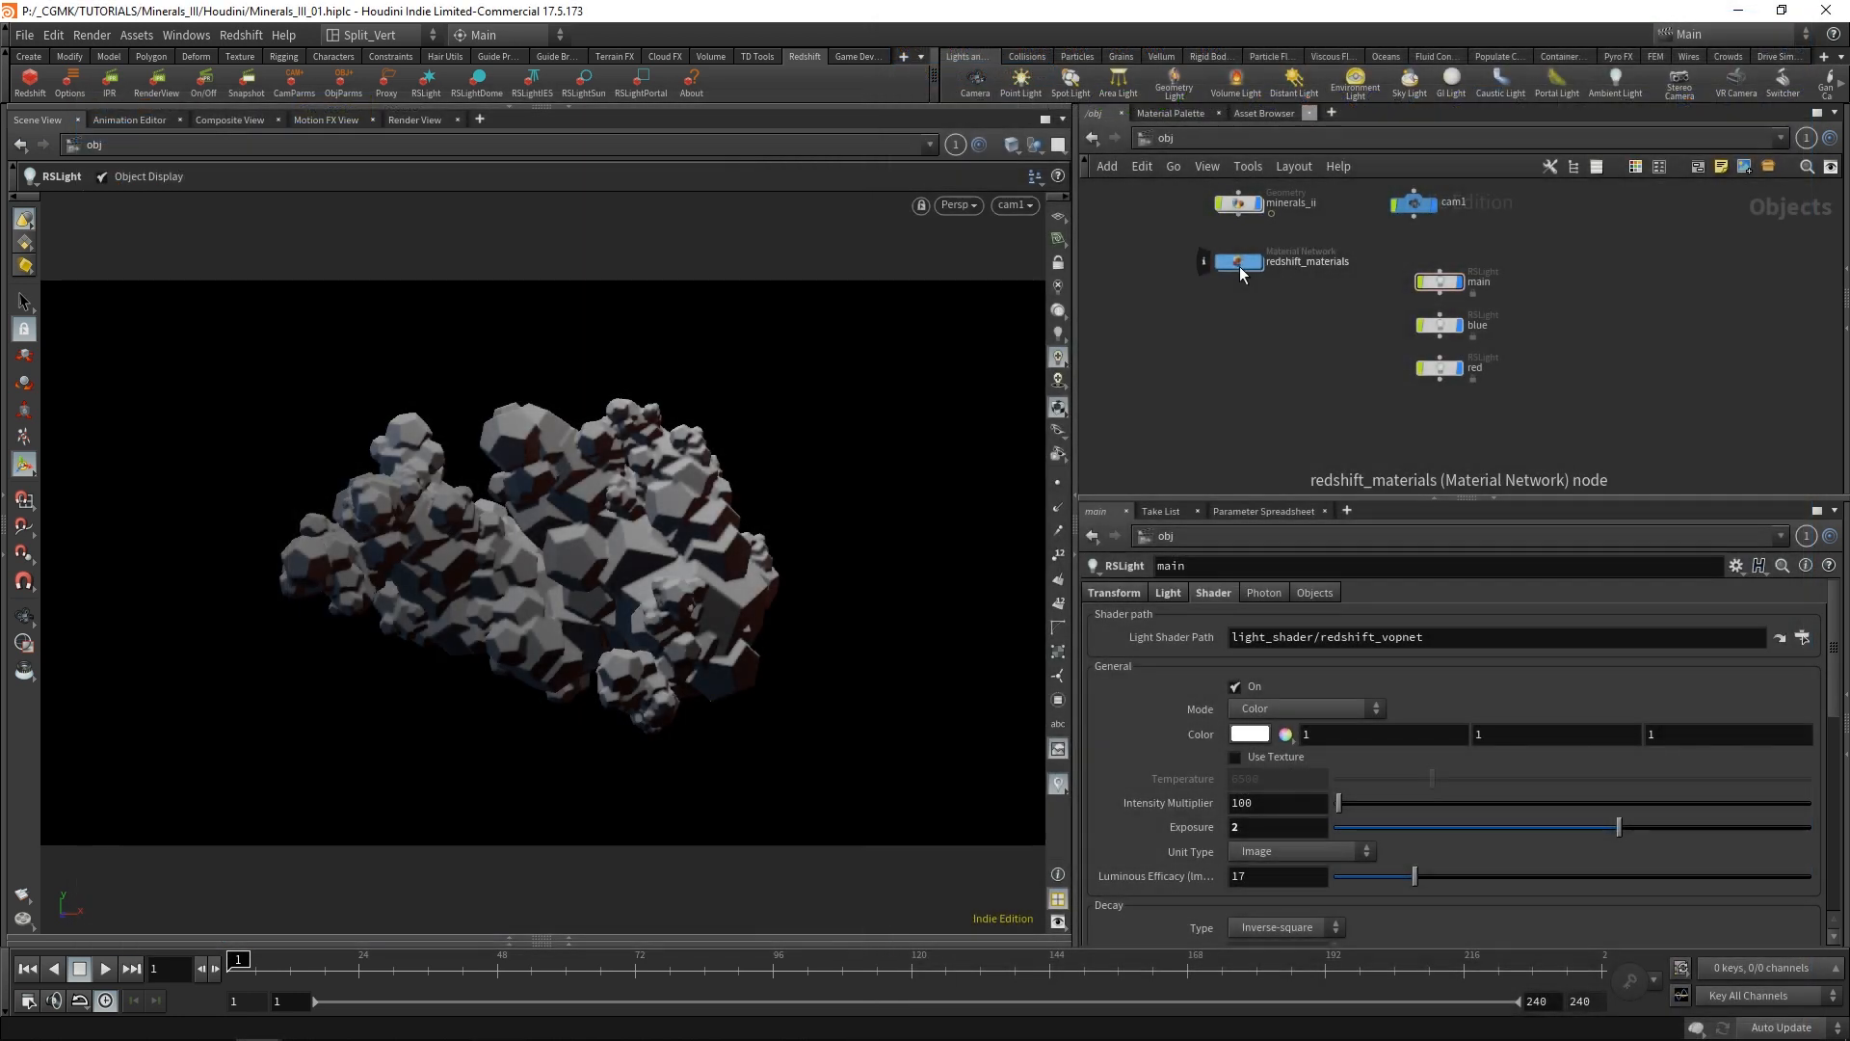
Switch back to Houdini, enter the redshift_materials network and add an RS Material Builder node.
double_click(1240, 264)
middle_drag(1440, 335, 1440, 290)
drag(1282, 269, 1264, 209)
mouse_move(1283, 344)
middle_down()
mouse_move(1292, 294)
mouse_move(1292, 335)
middle_up()
scroll(1292, 295, down, 3)
drag(1293, 257, 1312, 229)
key(Tab)
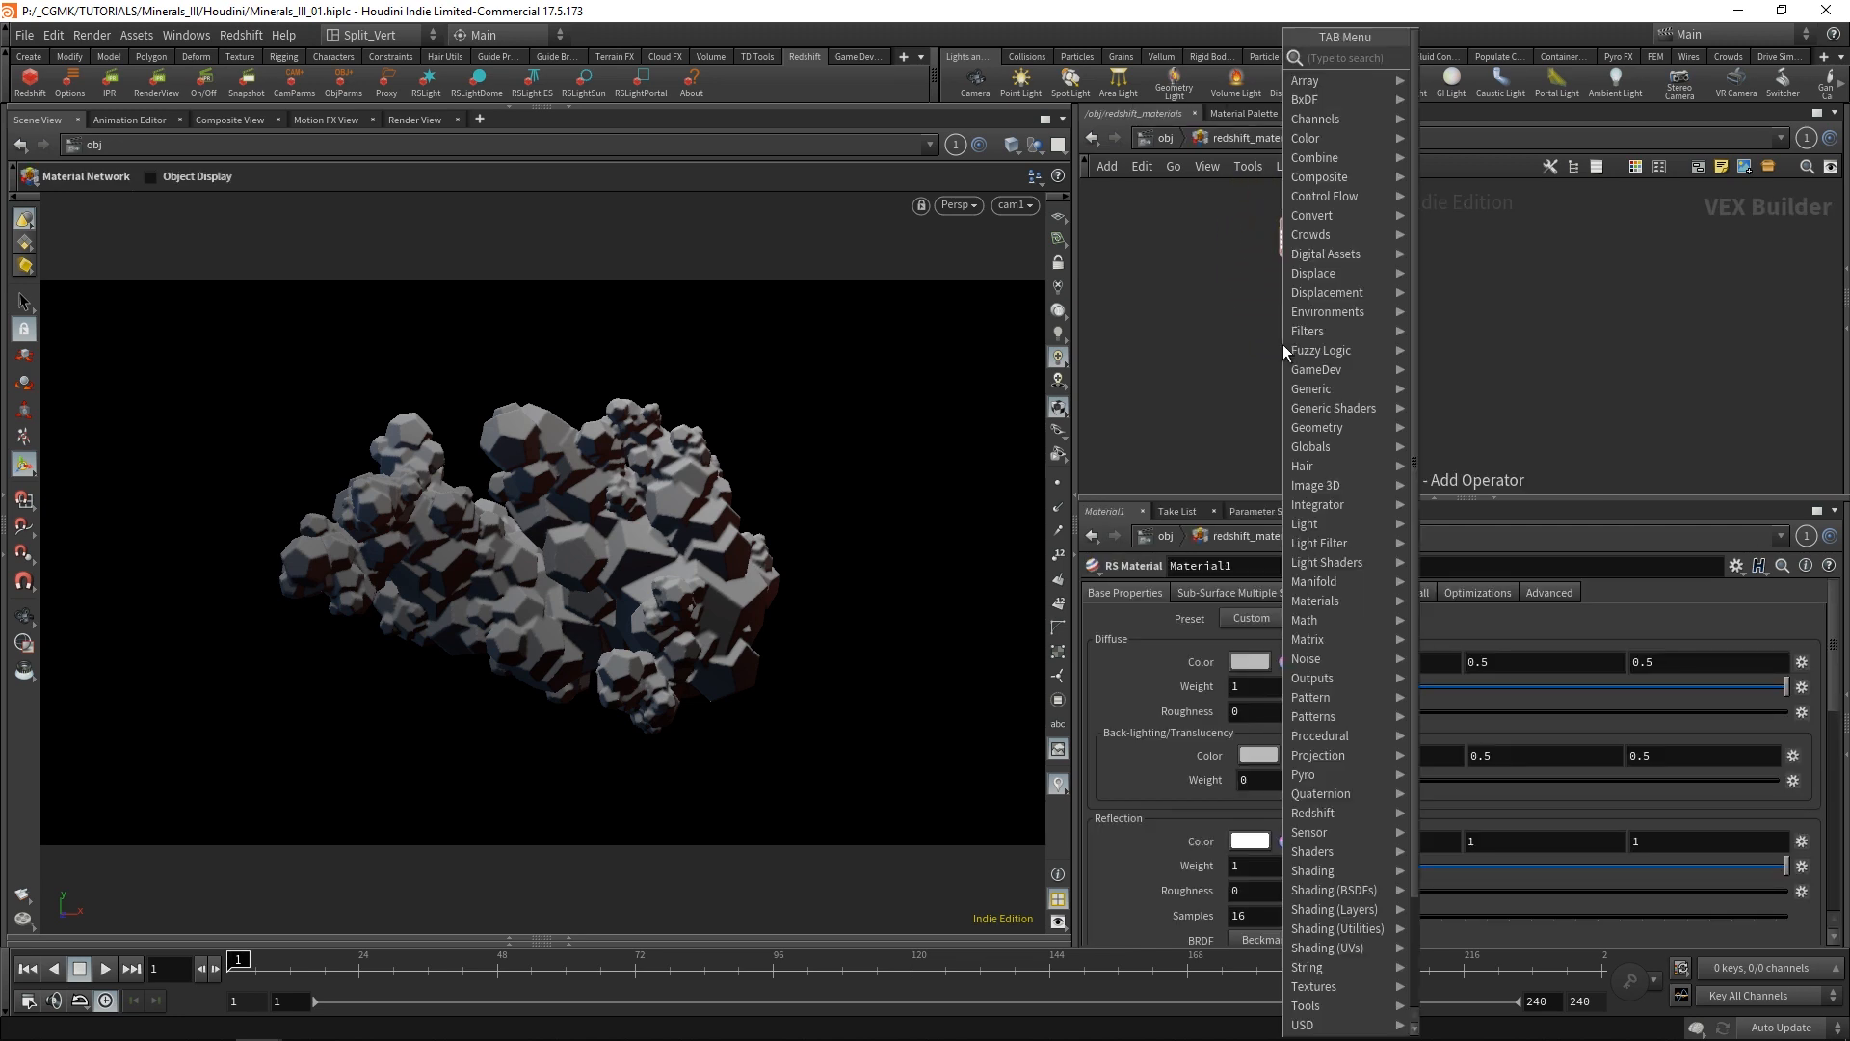
text(ma)
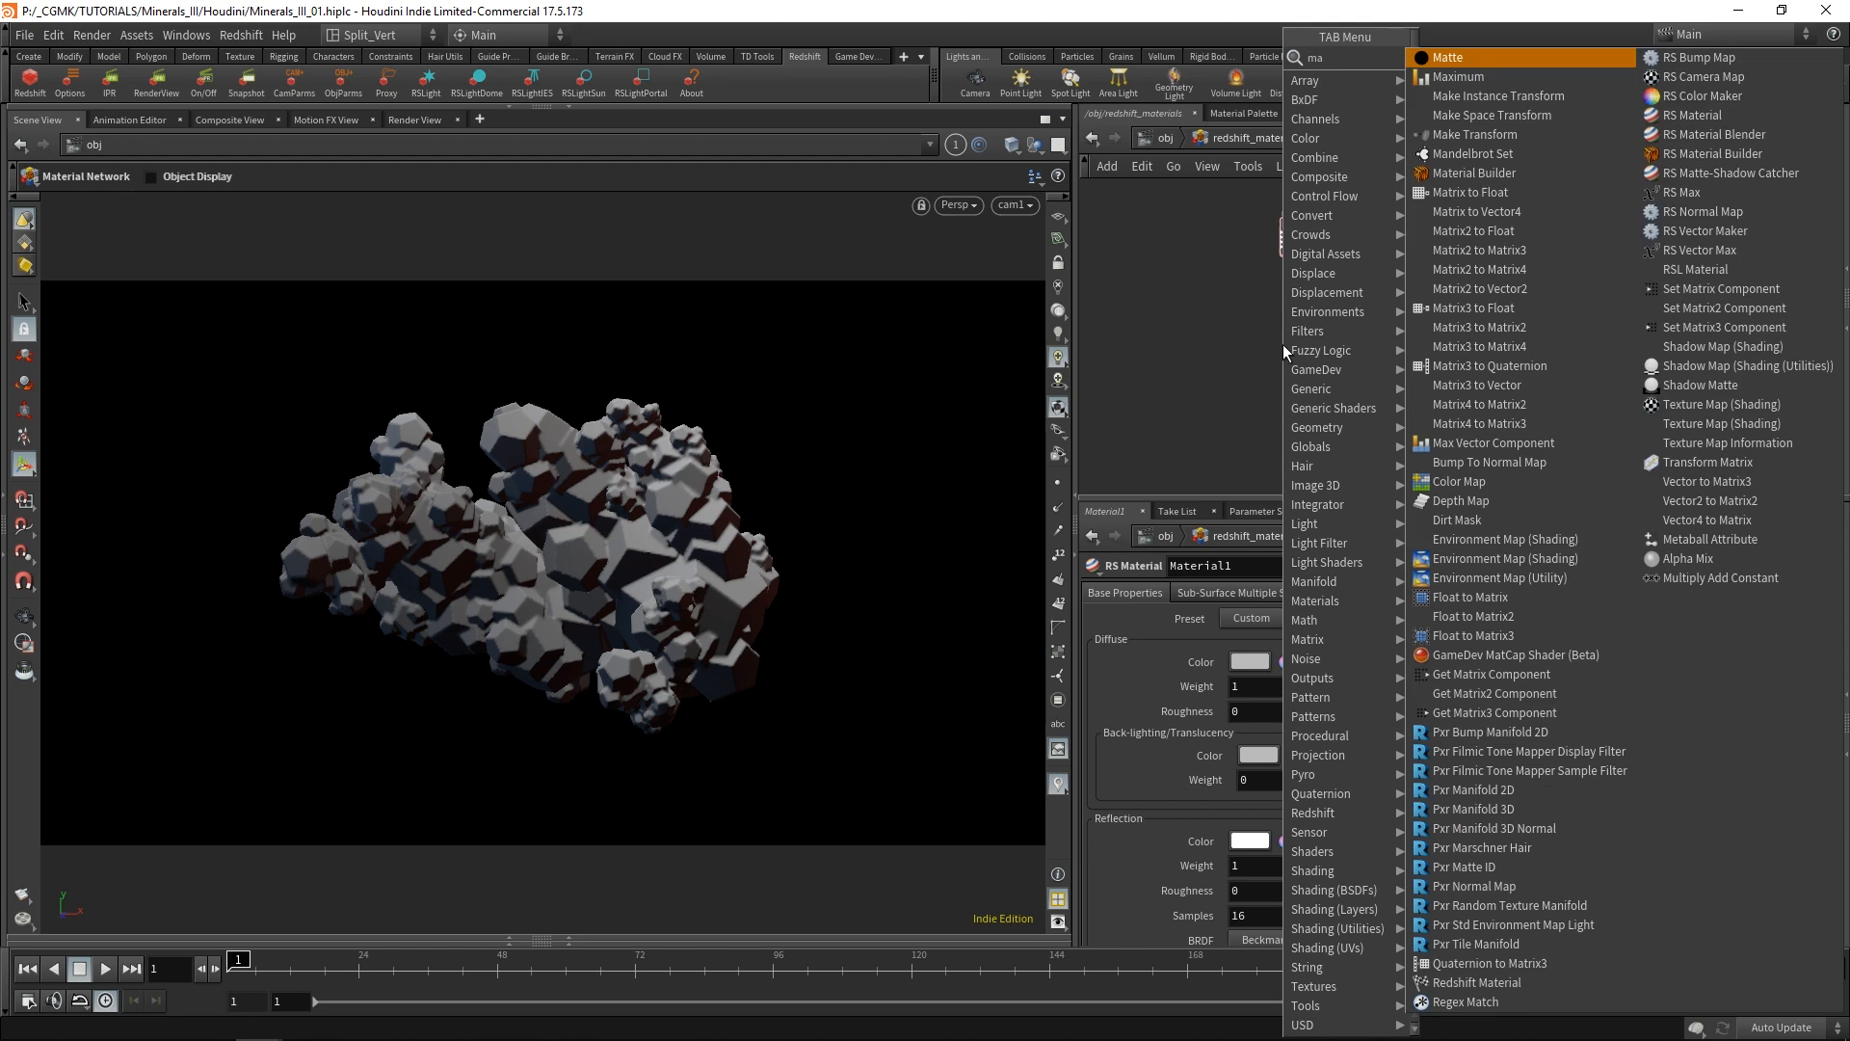
click(1714, 154)
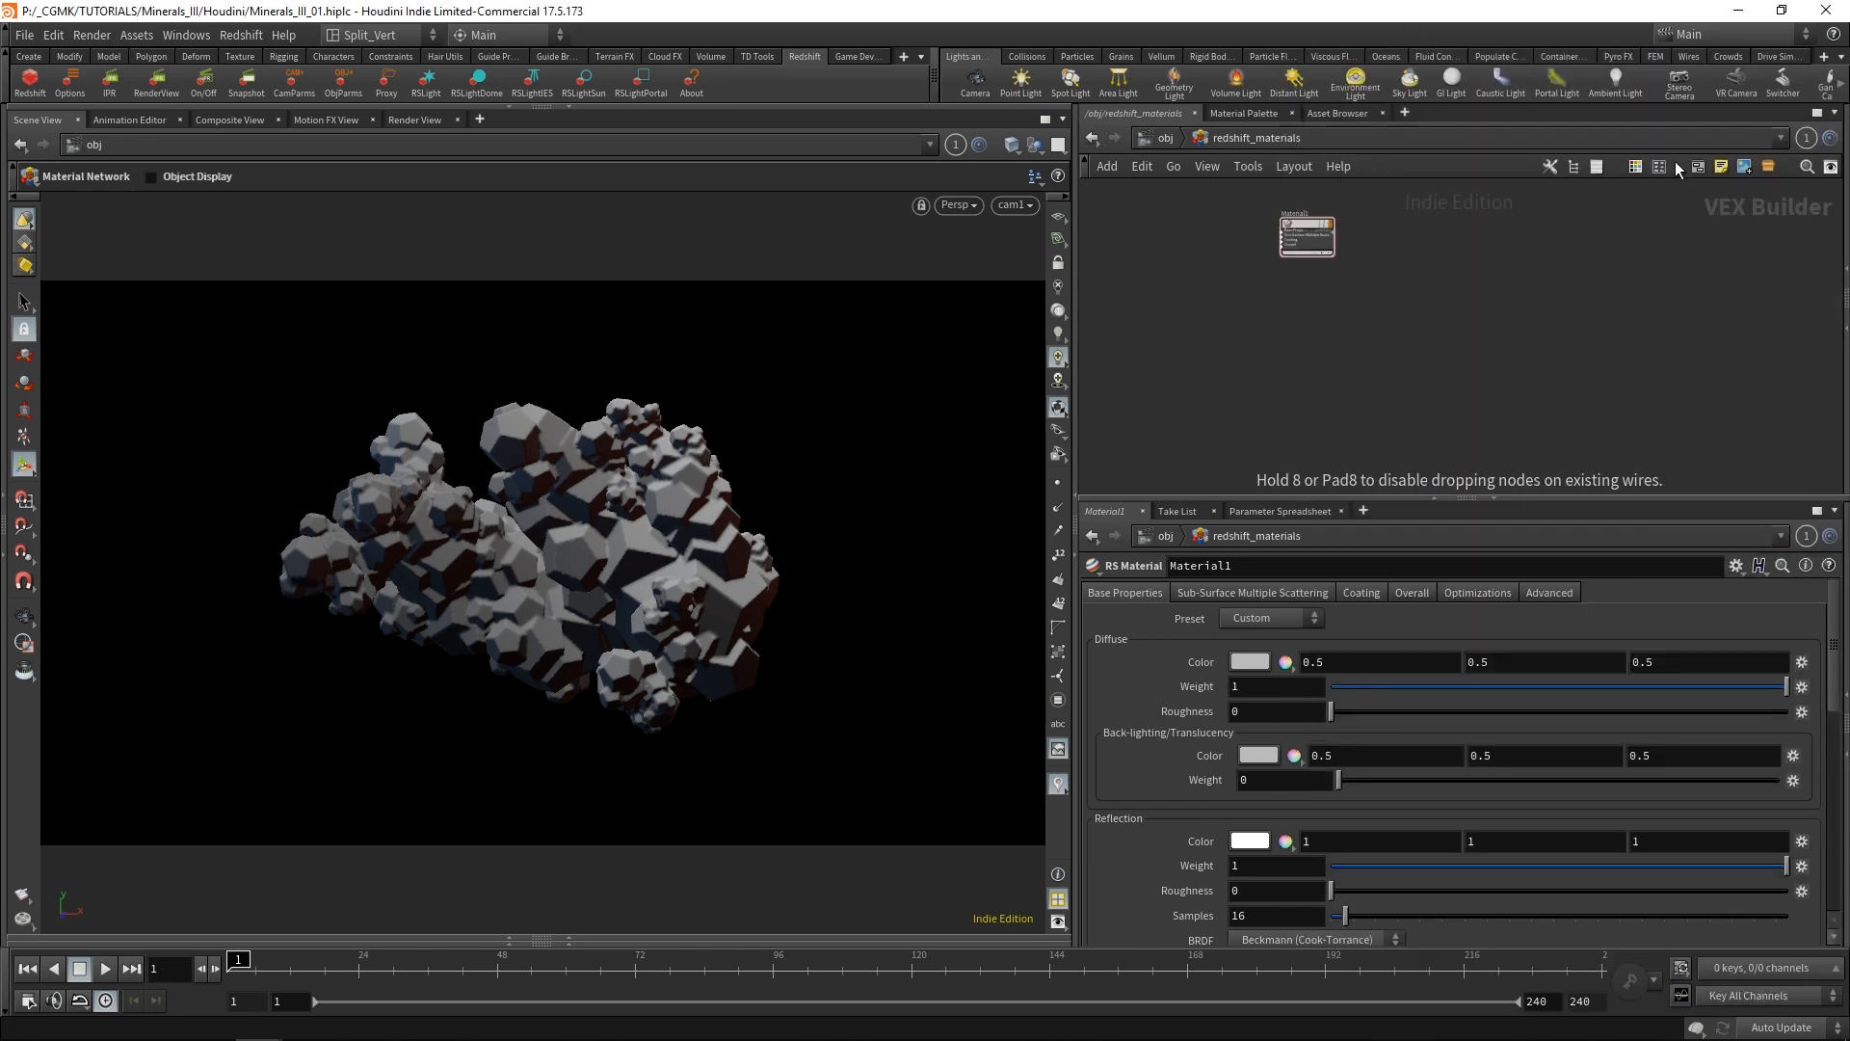
click(1308, 332)
scroll(1234, 424, up, 2)
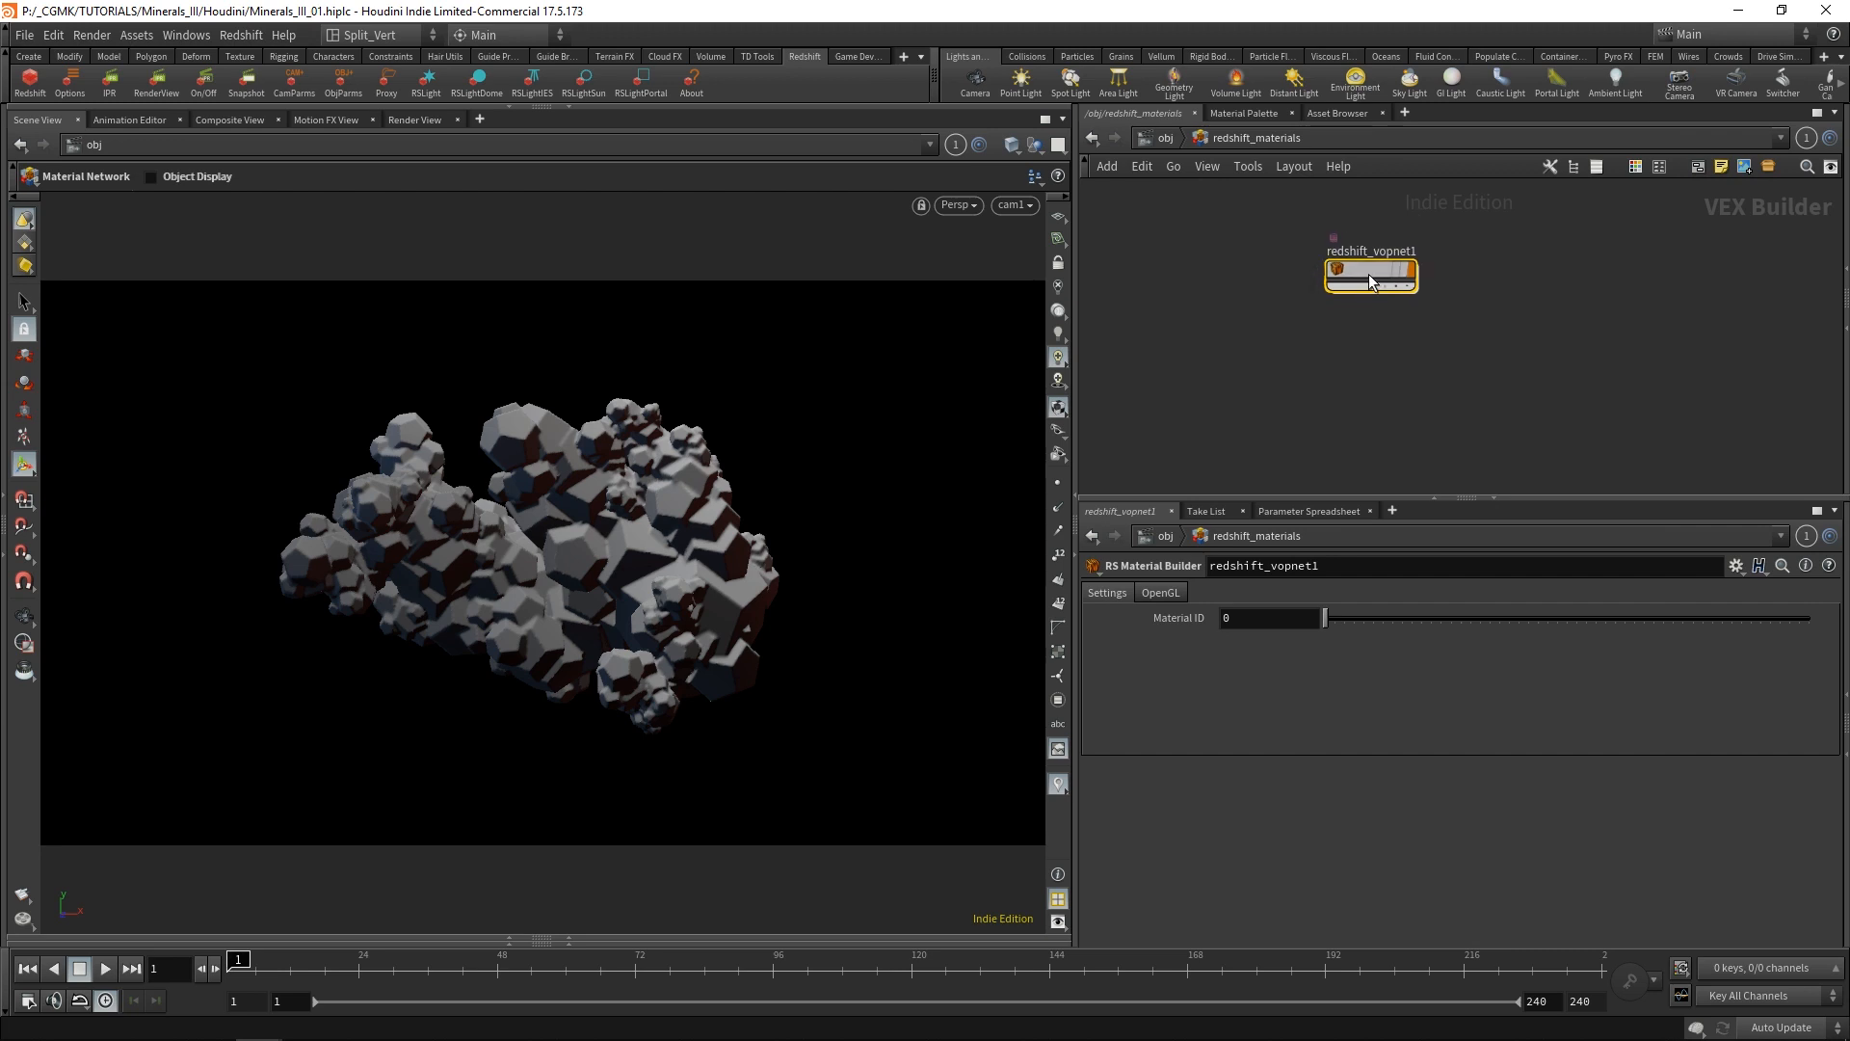
Enter the new material builder and add an RS Material node beside the redshift_material1 output.
drag(1370, 273, 680, 493)
double_click(1363, 268)
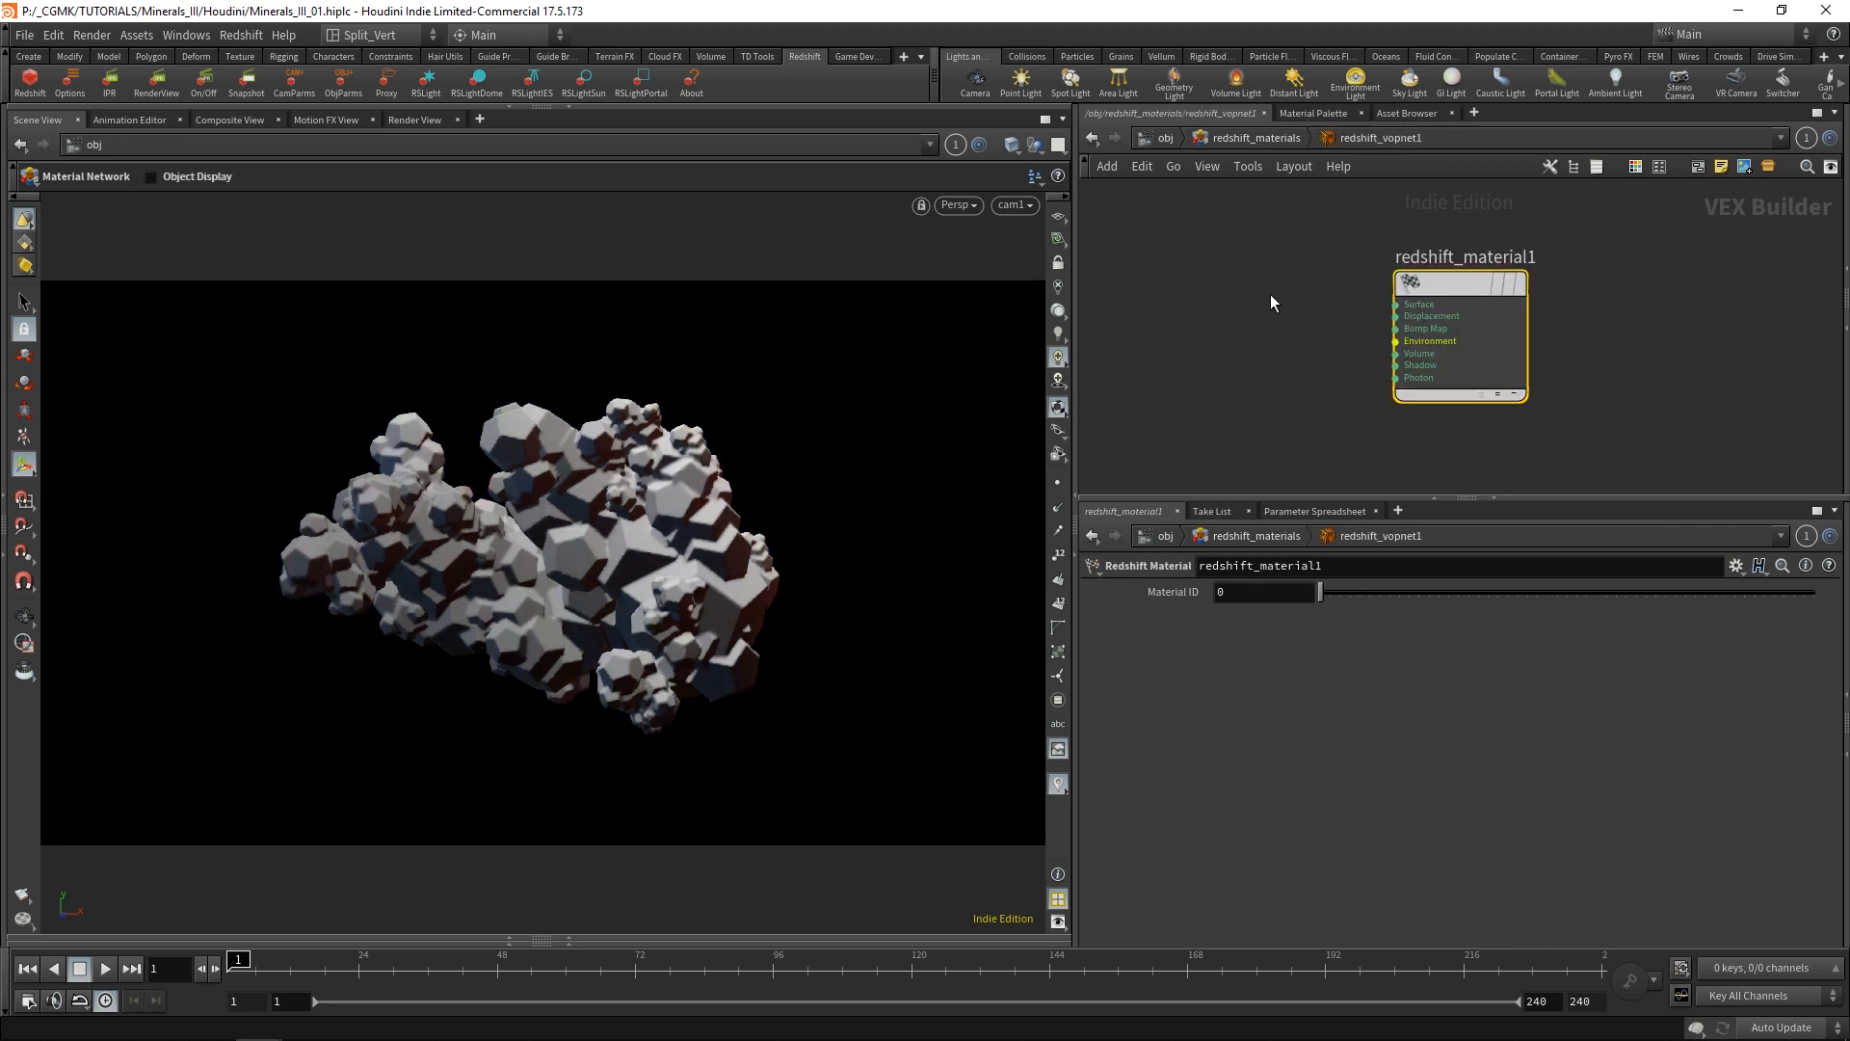
key(Tab)
text(rsm)
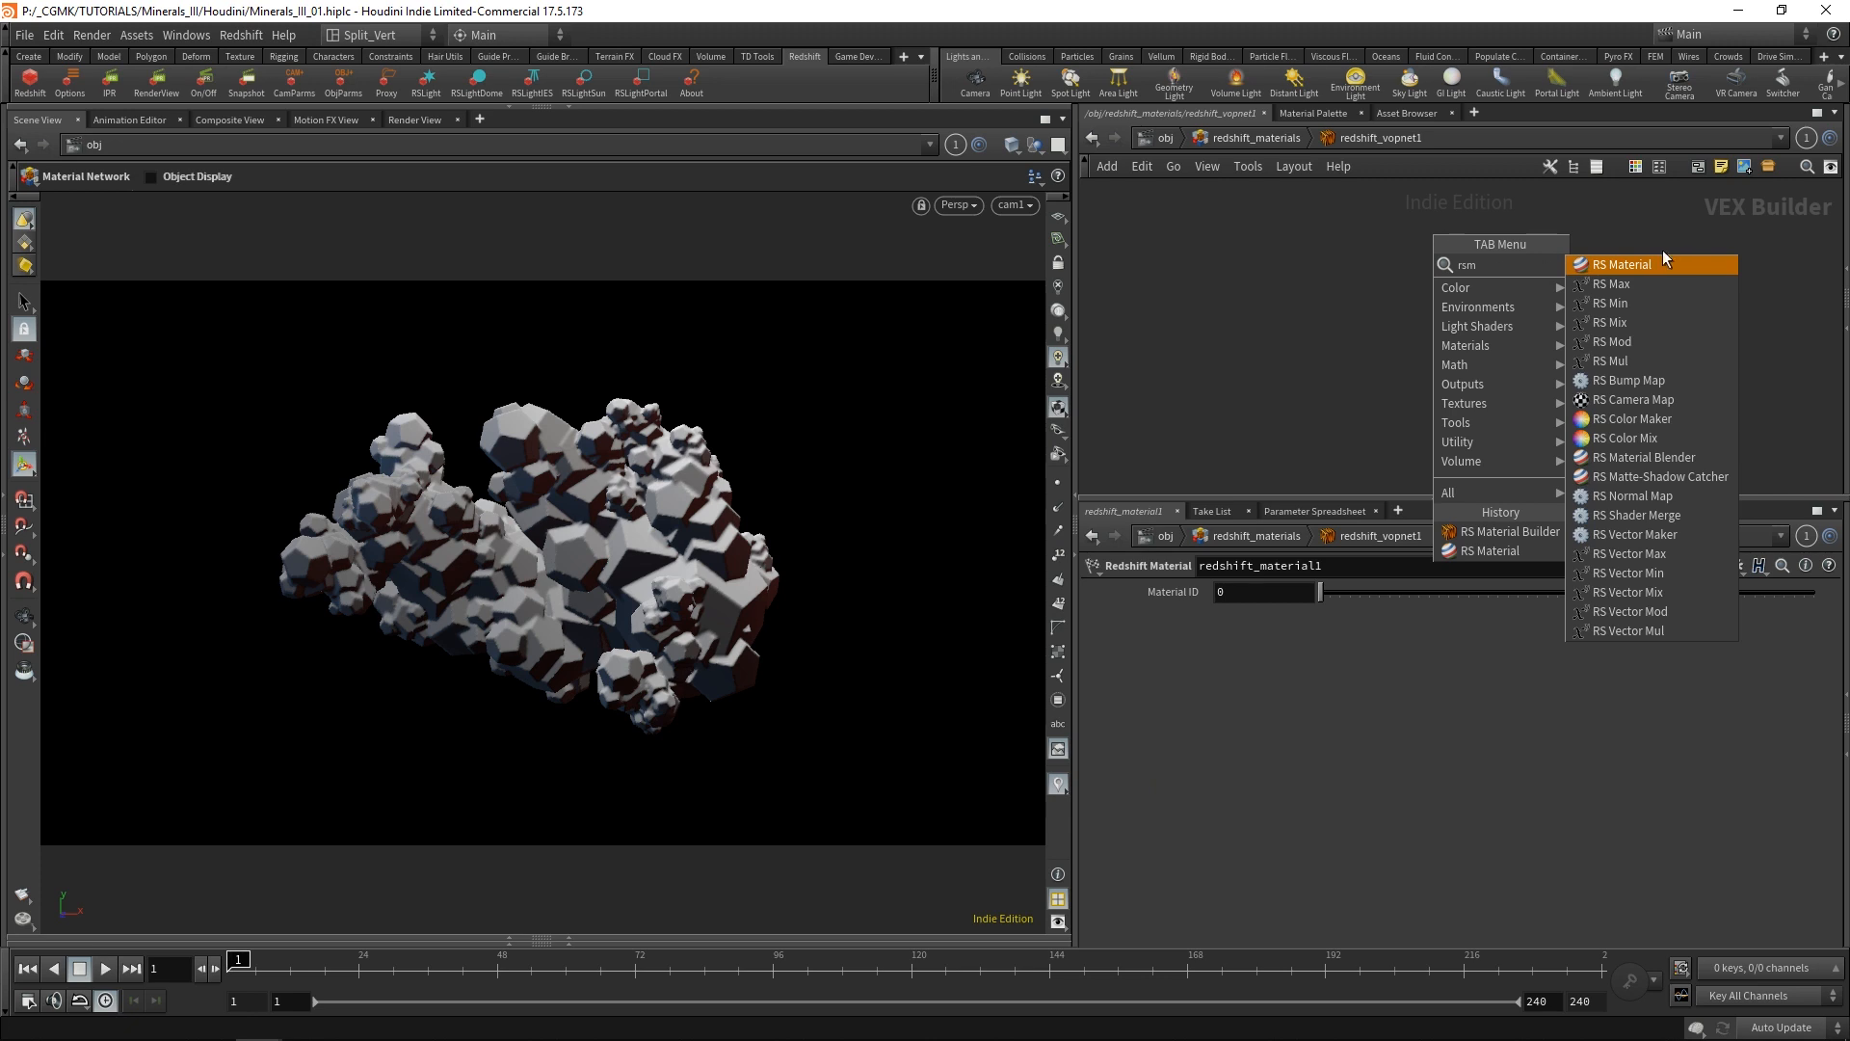
click(1665, 256)
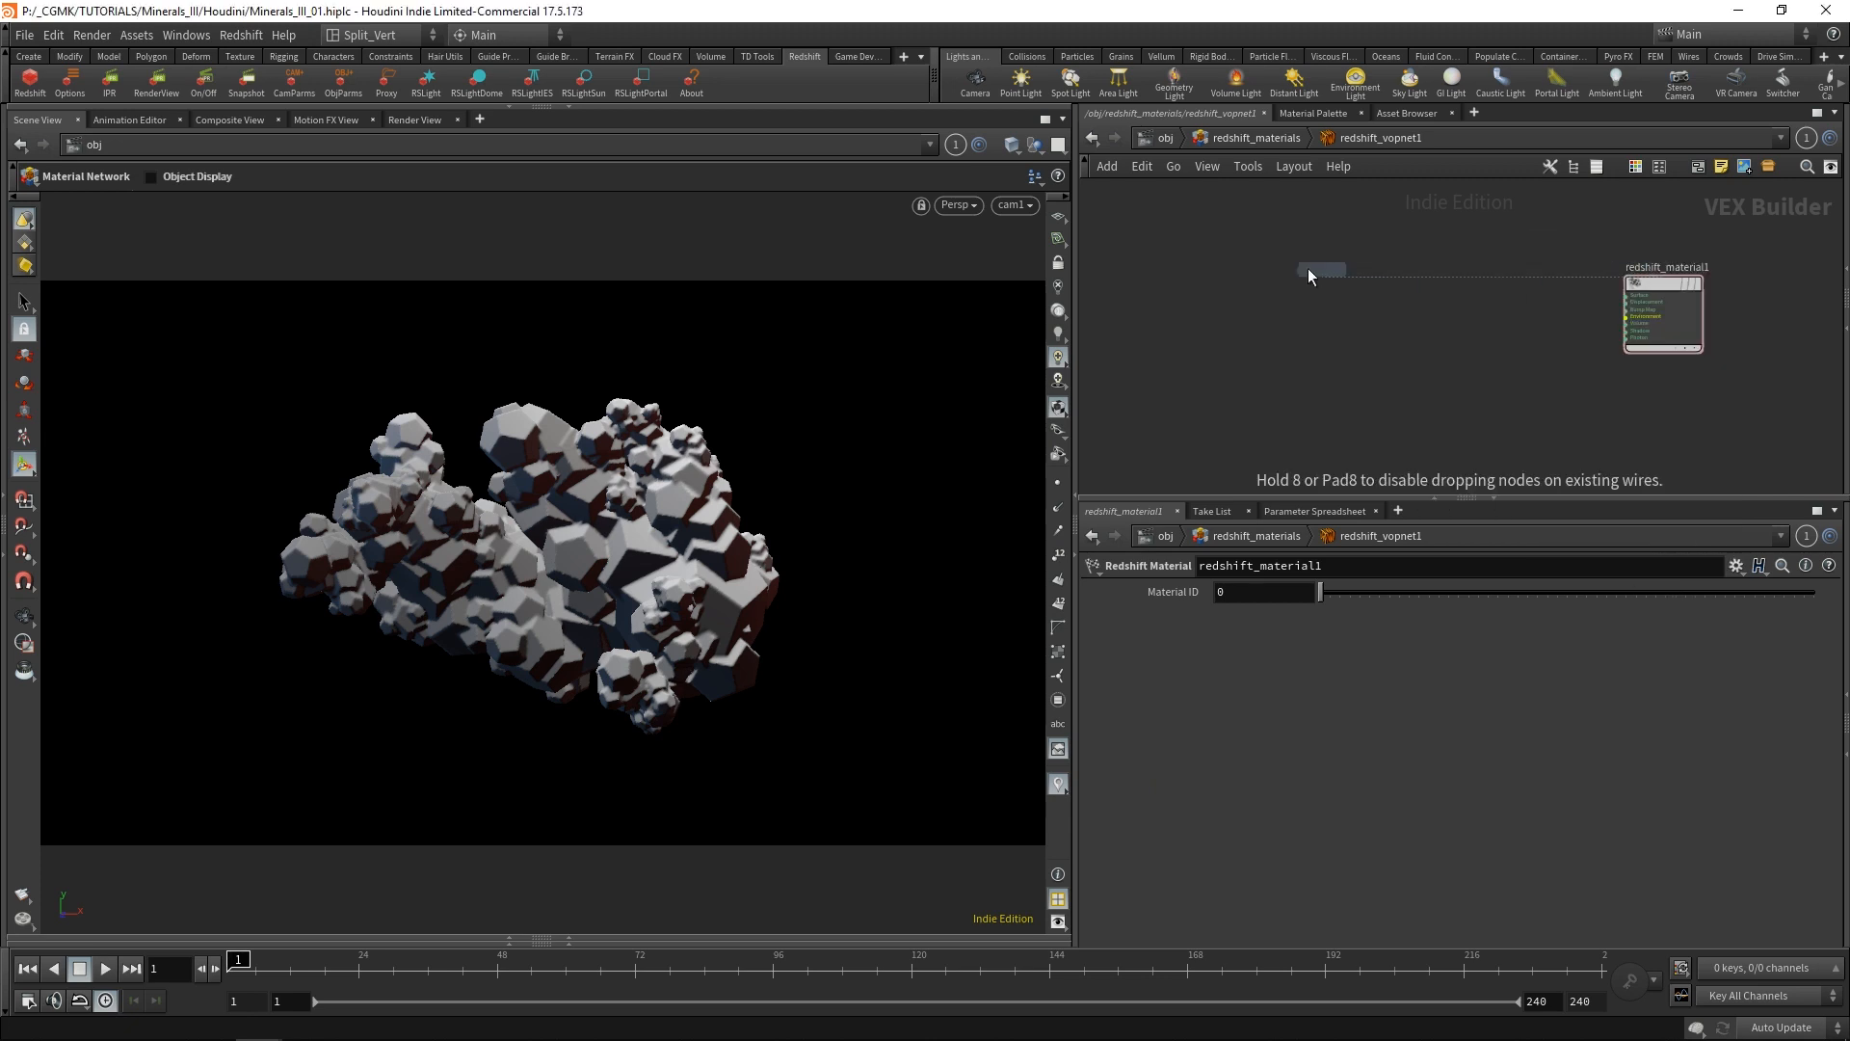
click(1278, 257)
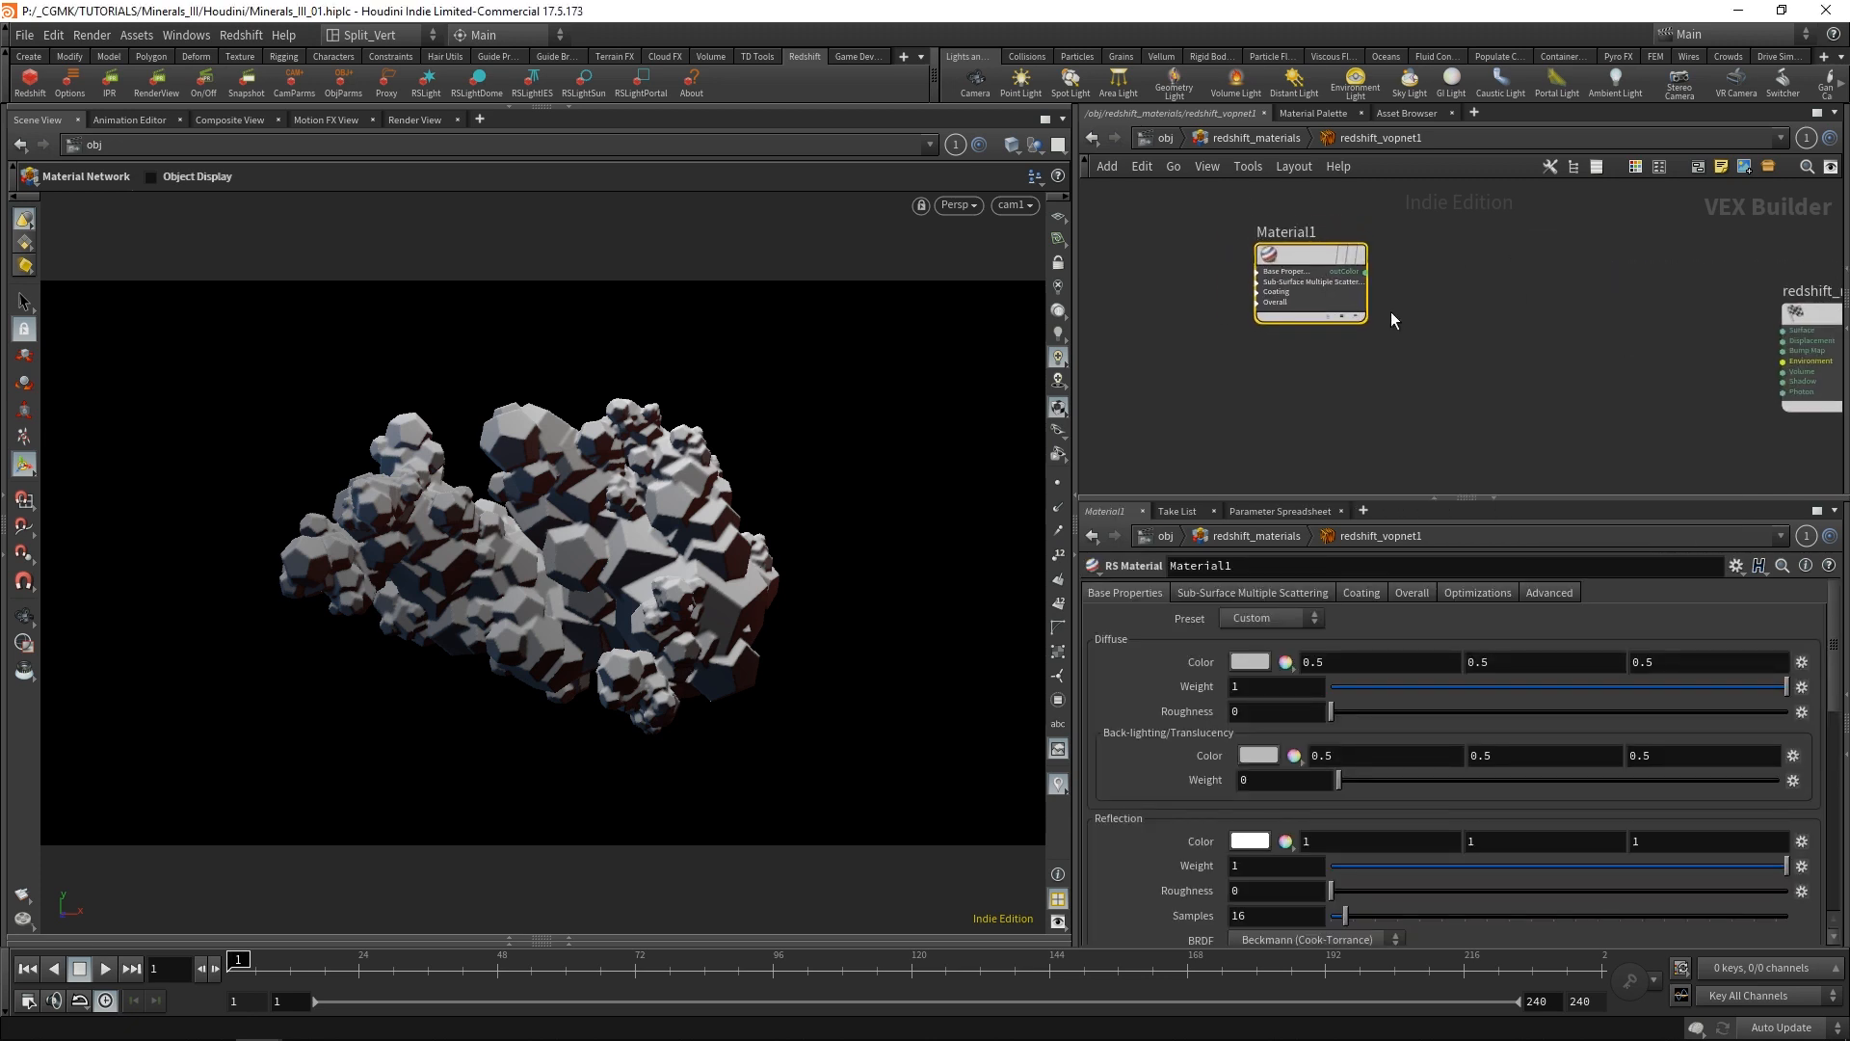
Expand the Base Properties inputs of Material1 and reposition the node beside redshift_material1.
click(1253, 252)
scroll(1469, 299, down, 3)
scroll(1477, 308, down, 1)
middle_drag(1477, 309, 1382, 326)
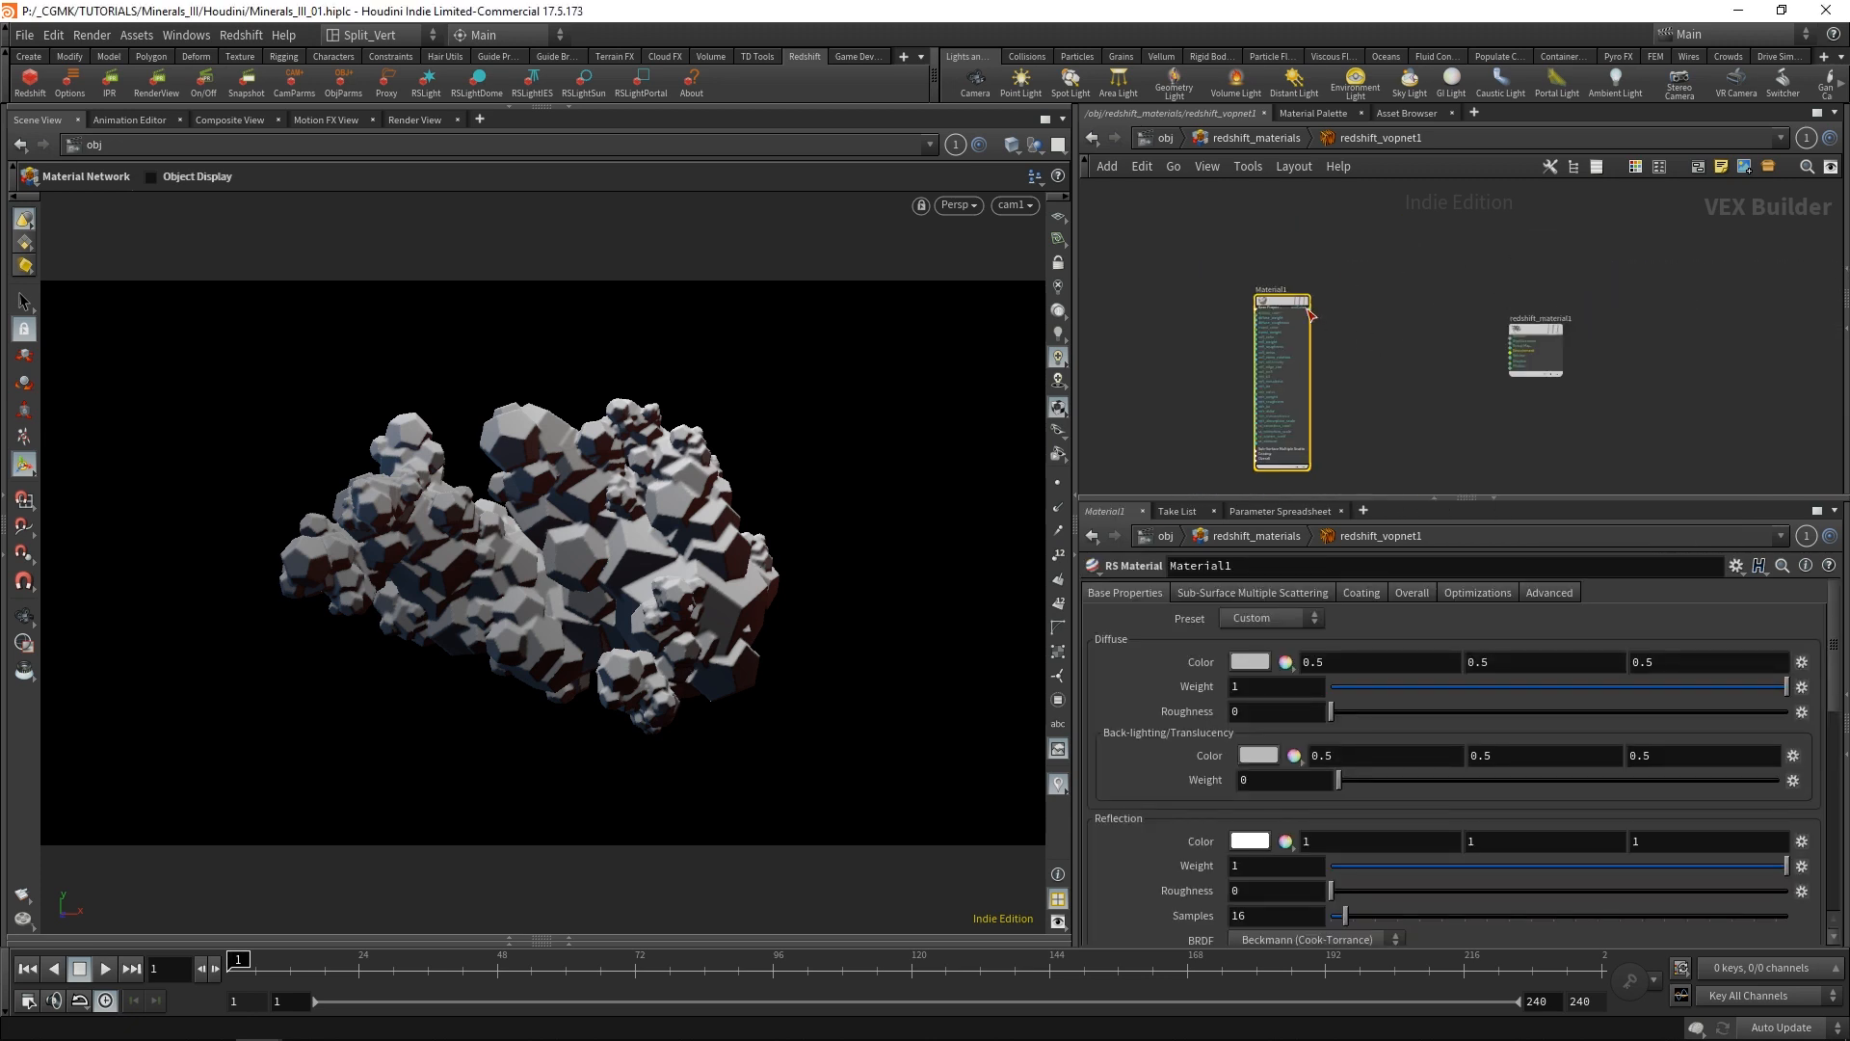
drag(1278, 300, 1304, 236)
middle_drag(1436, 309, 1473, 297)
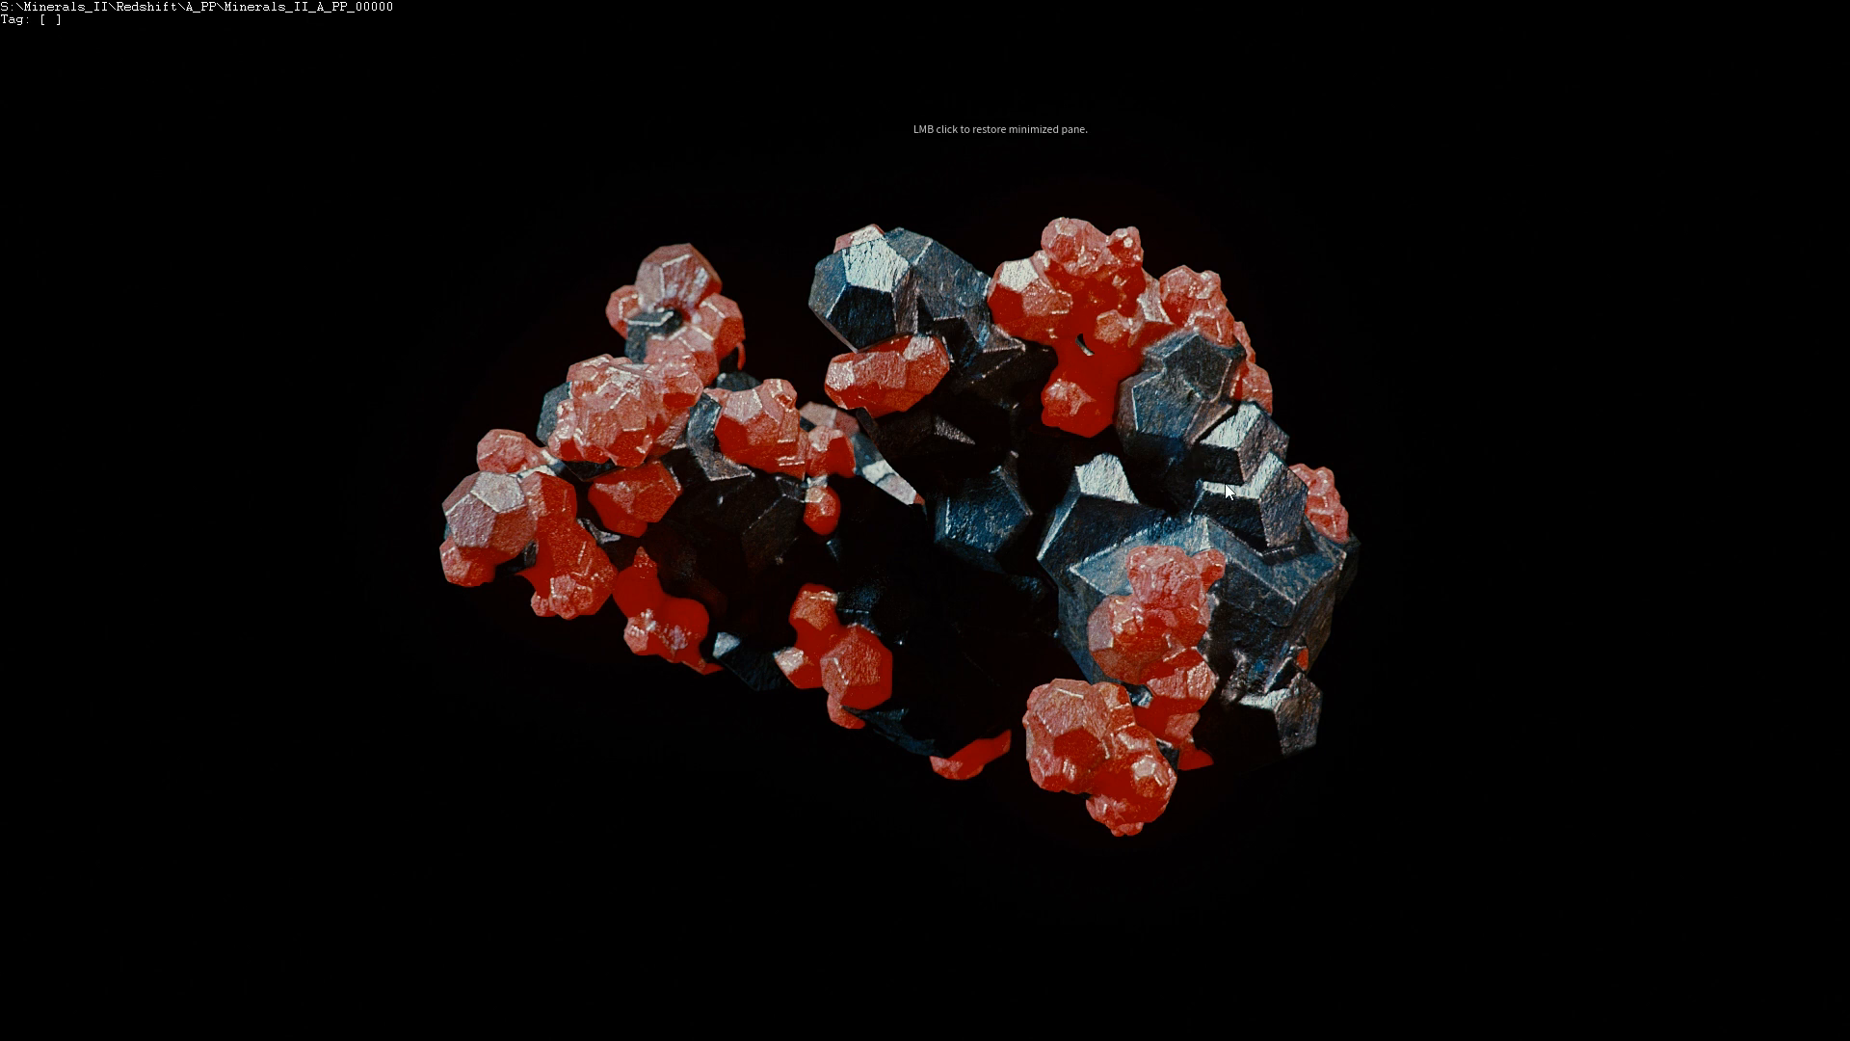
Close the full-screen Minerals_II_A_PP_00000 reference render and XnView to return to Houdini.
double_click(1315, 257)
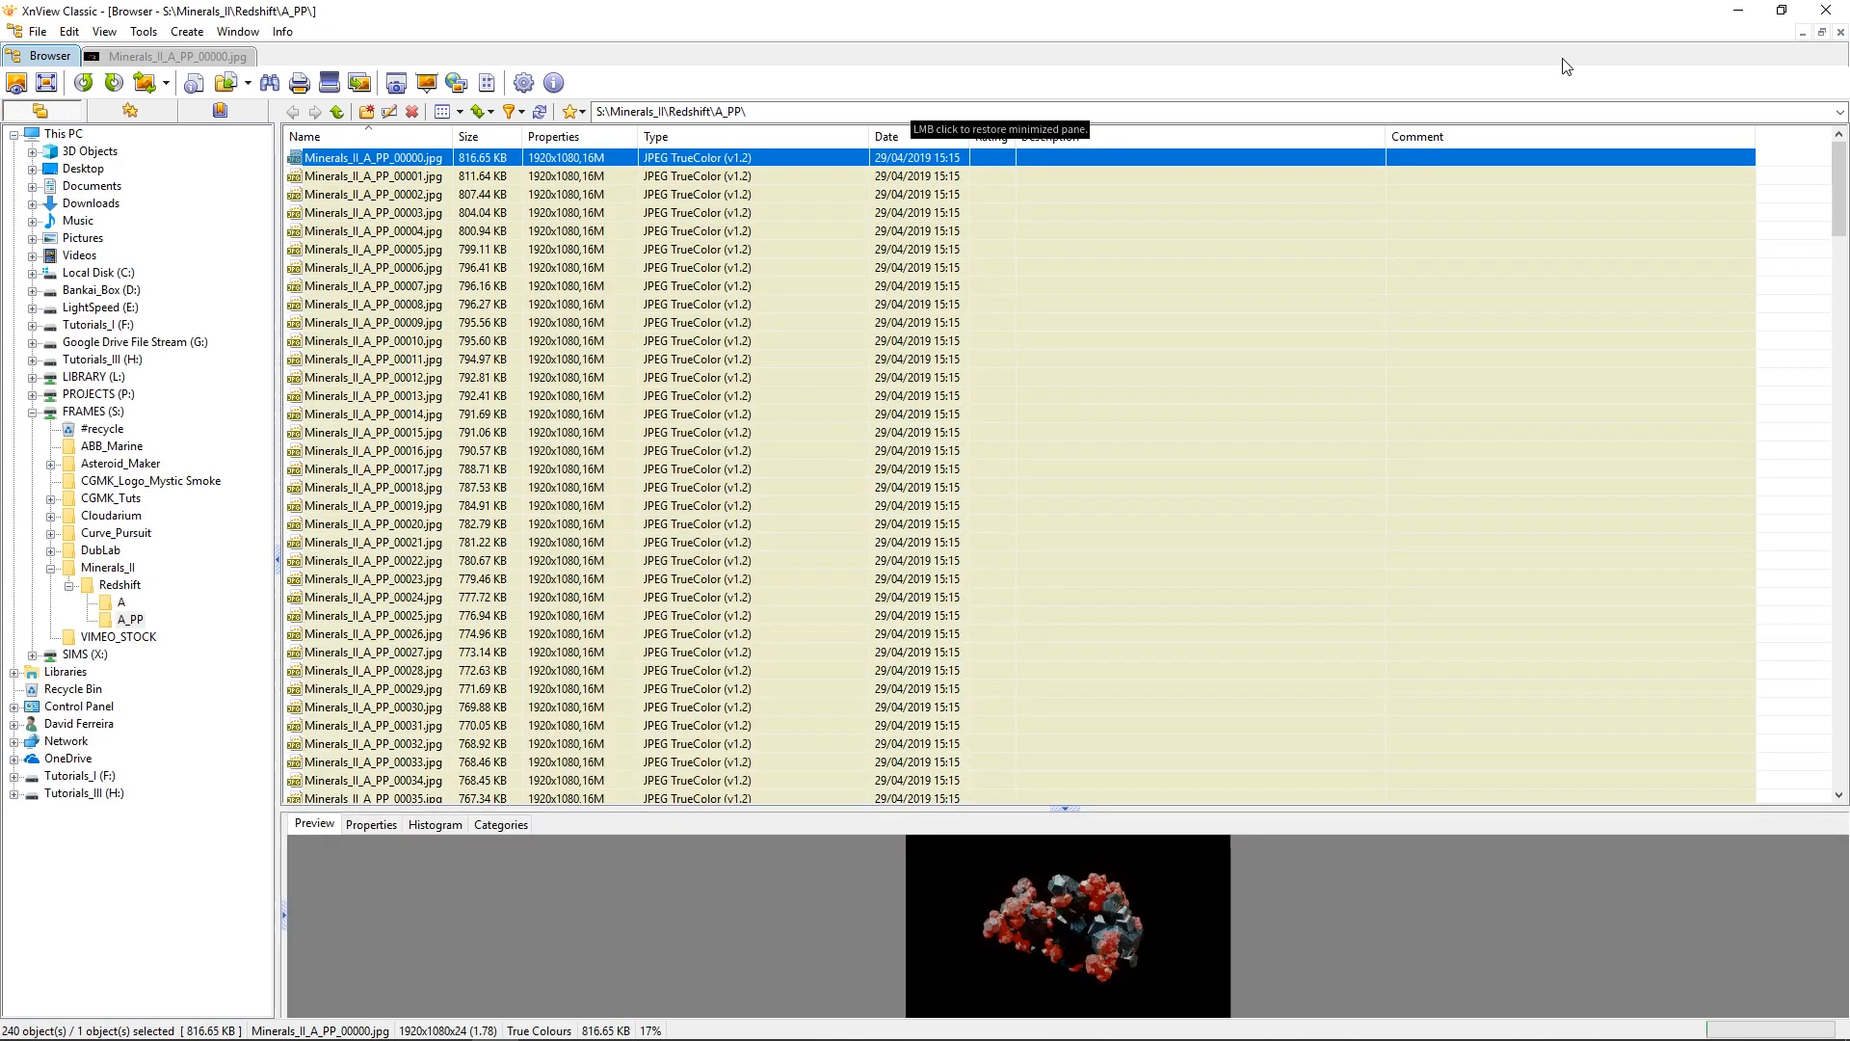
click(1831, 9)
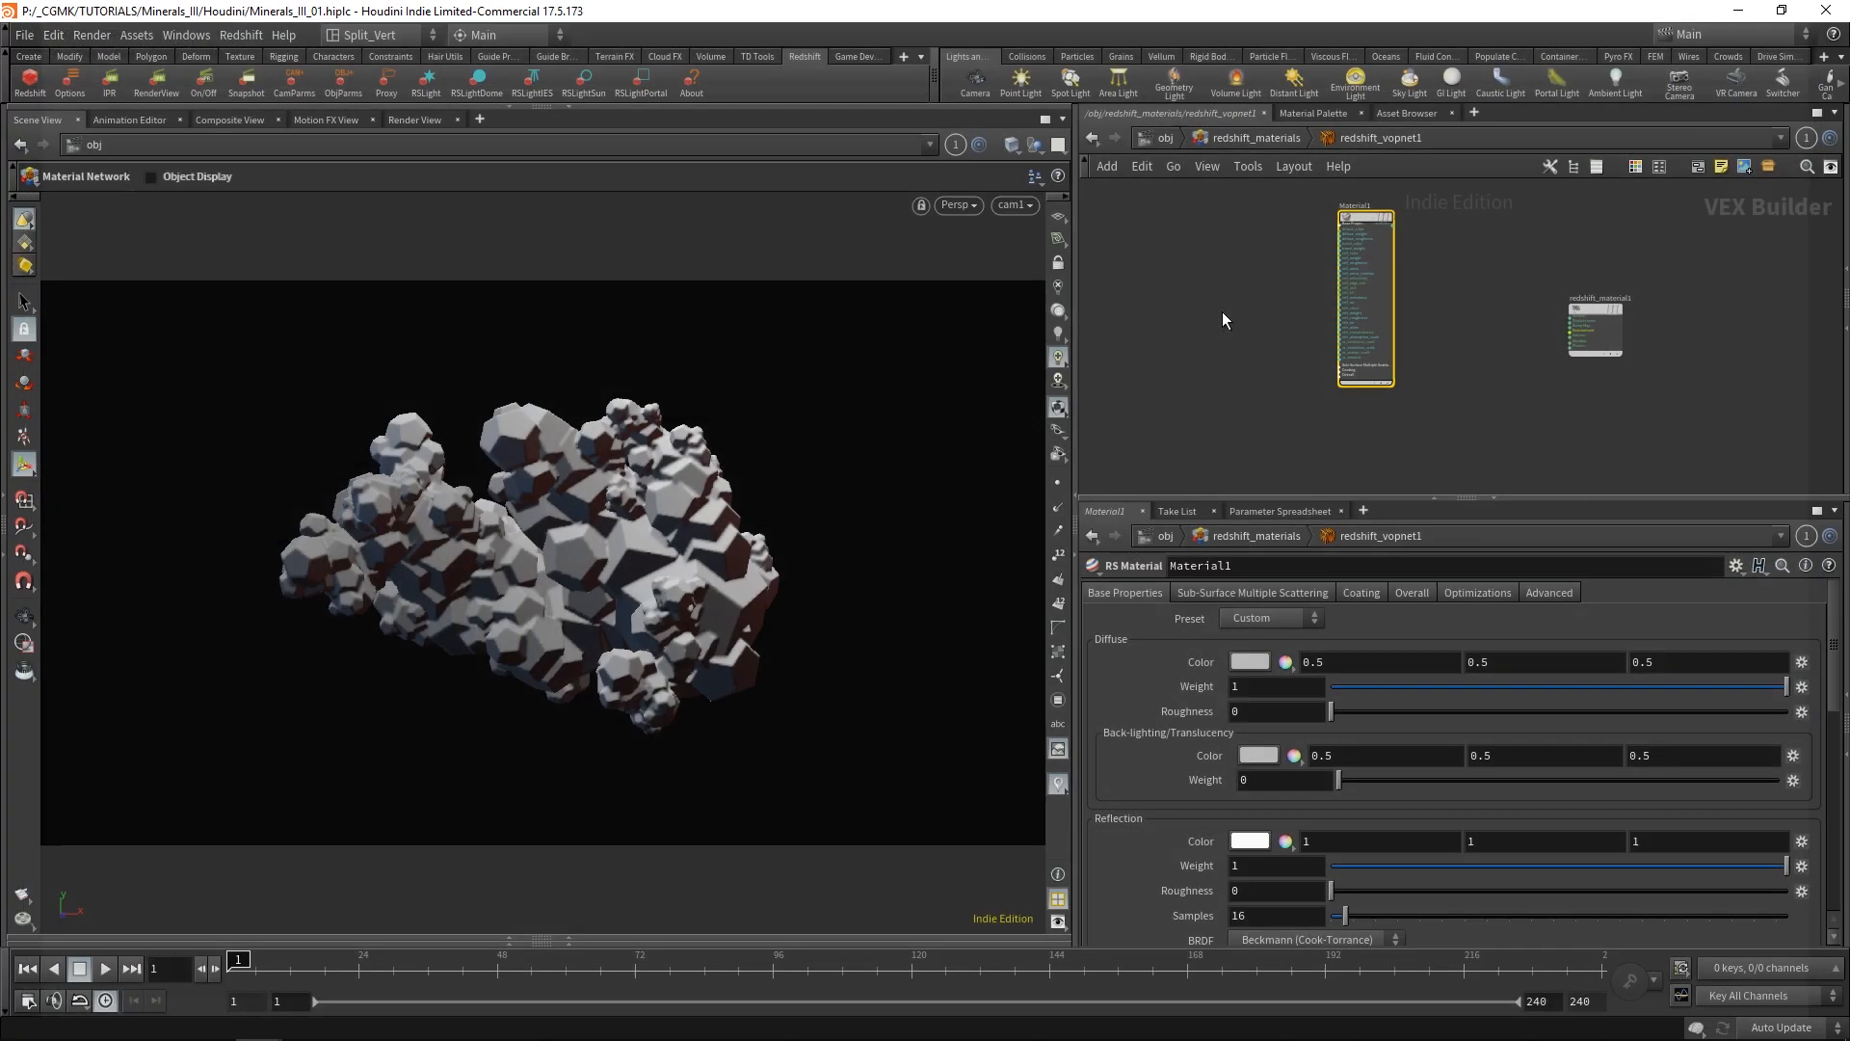
Add an RS Texture node beside Material1 on its input side.
scroll(1474, 232, up, 5)
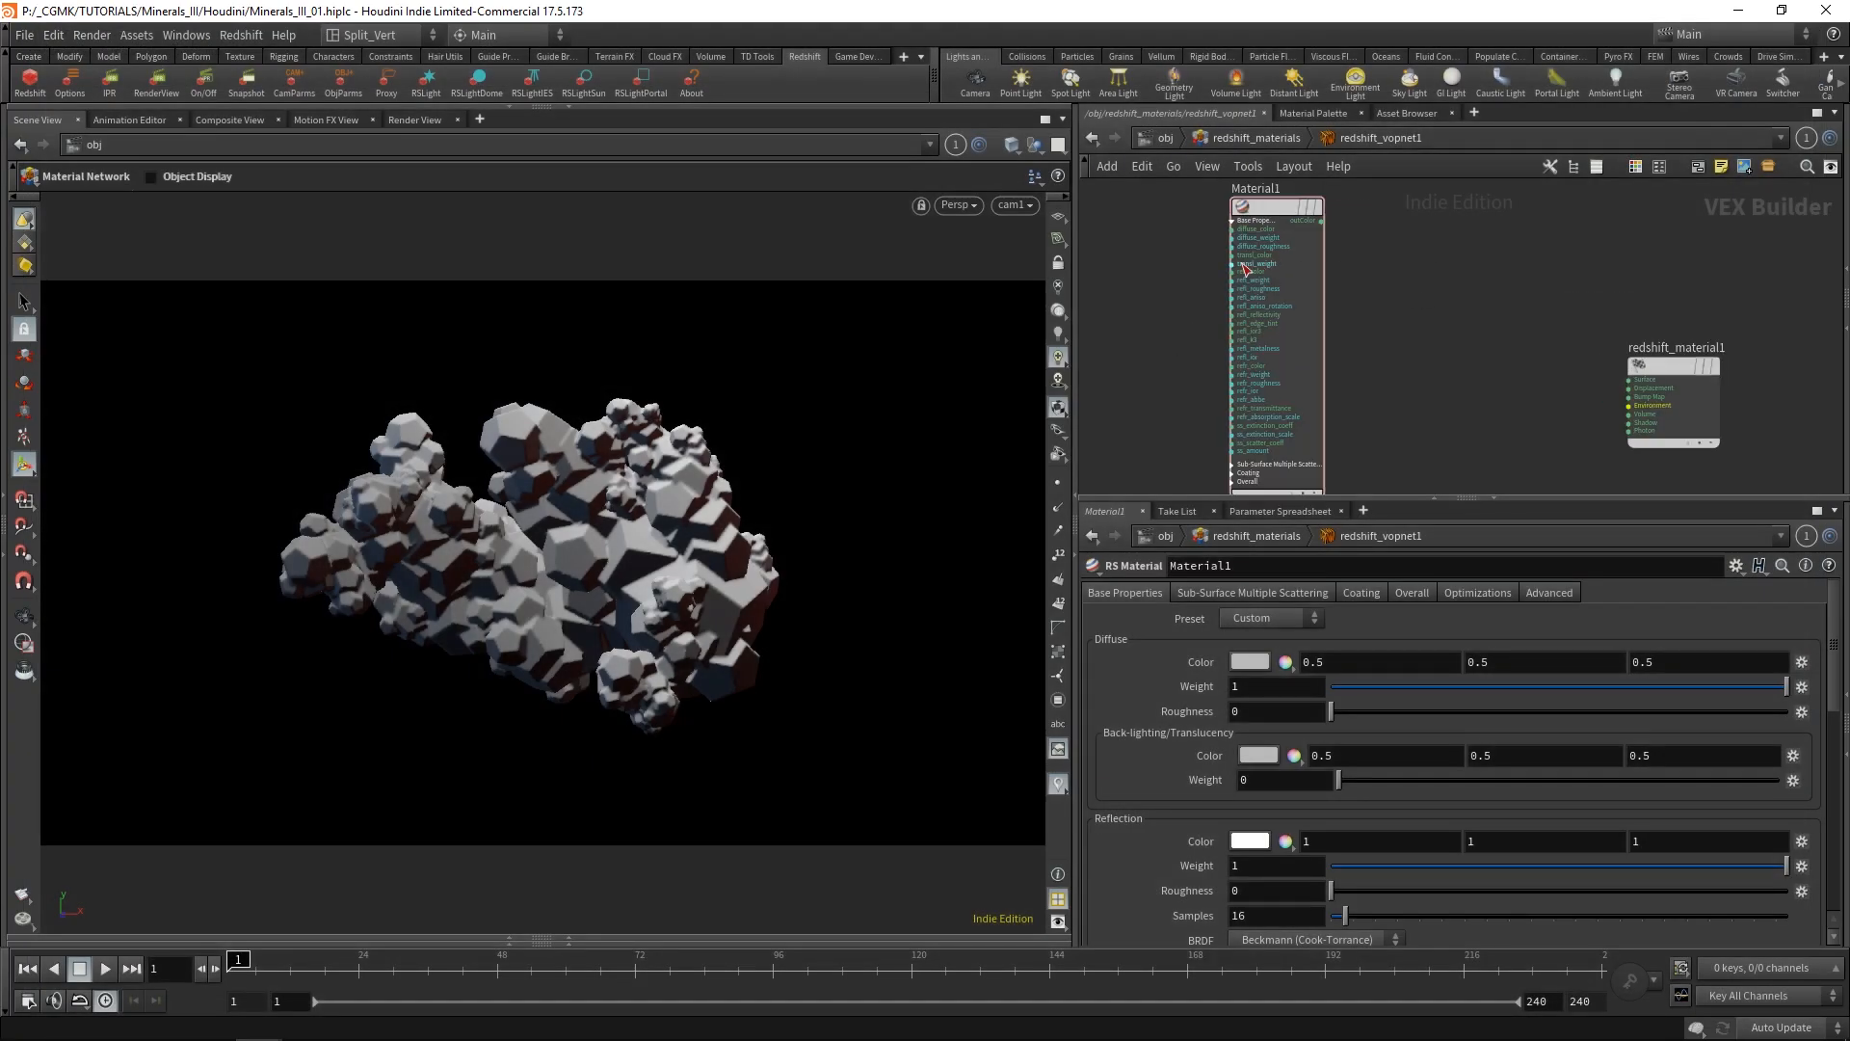
middle_drag(1475, 259, 1568, 286)
key(Tab)
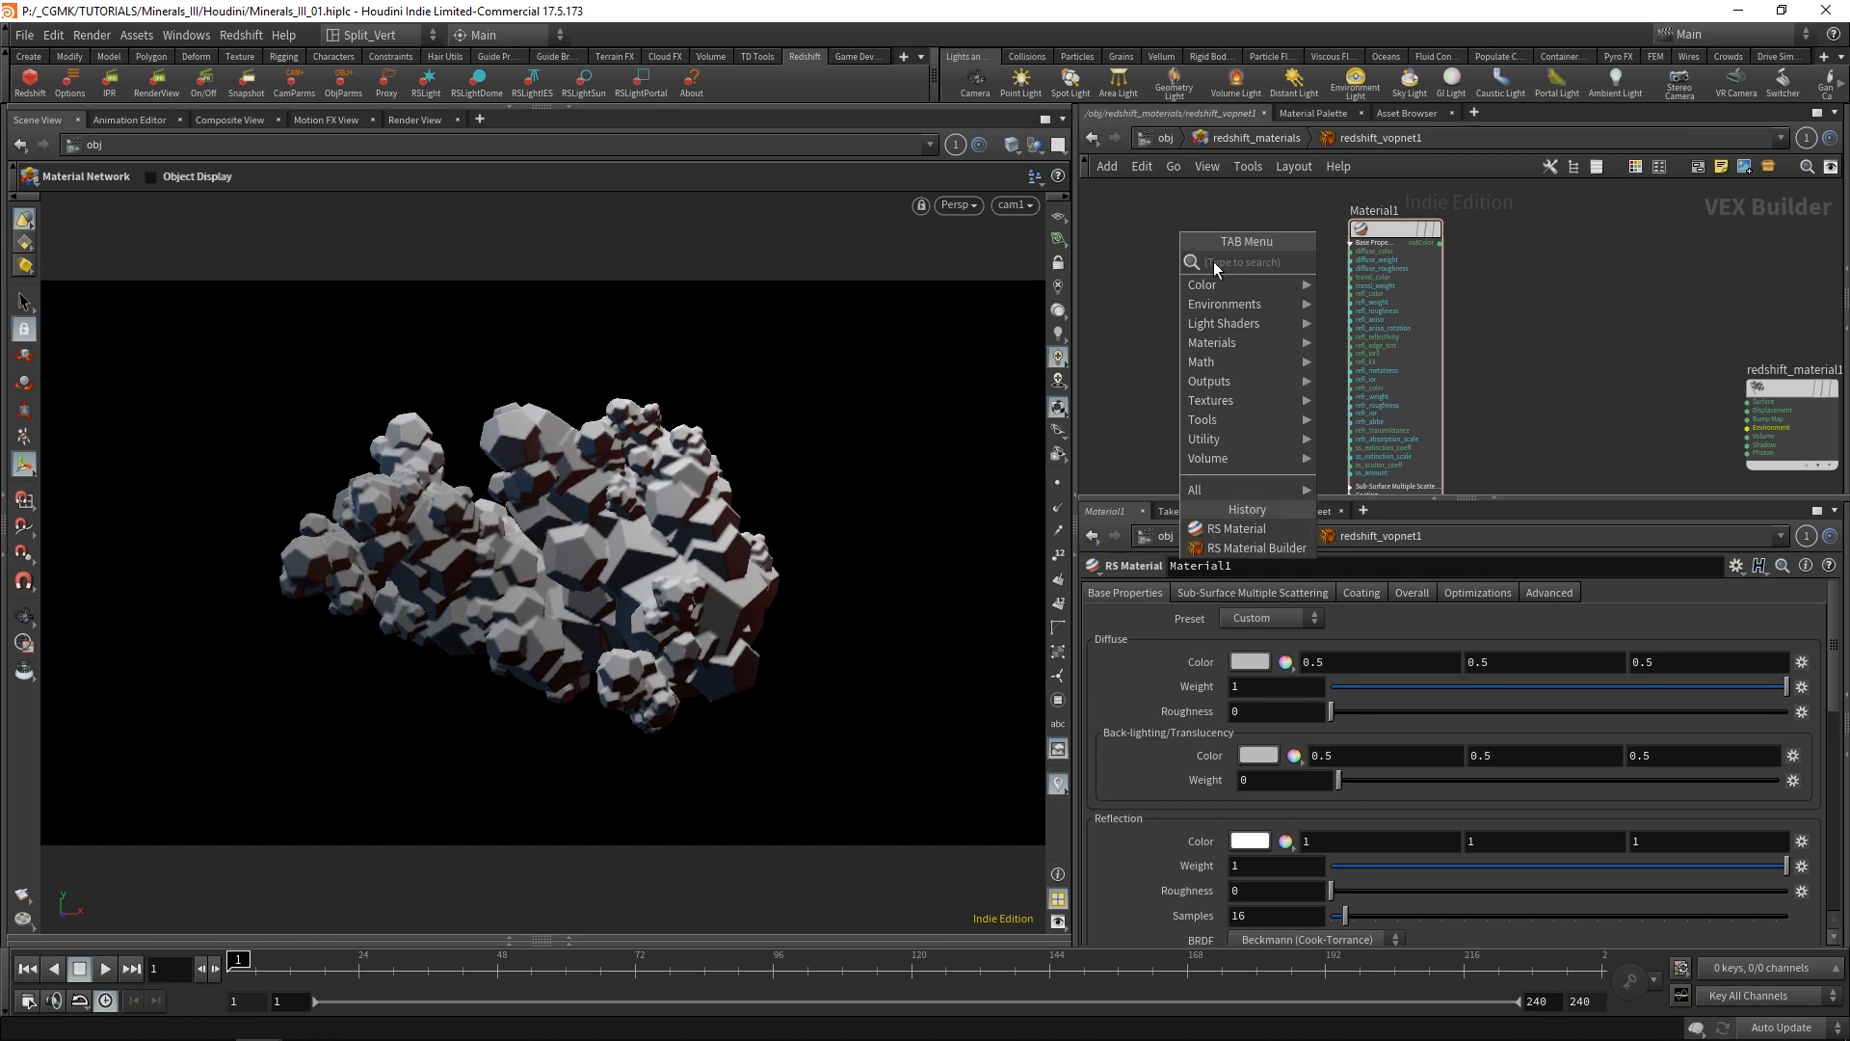
mouse_move(1212, 286)
click(1124, 269)
key(Tab)
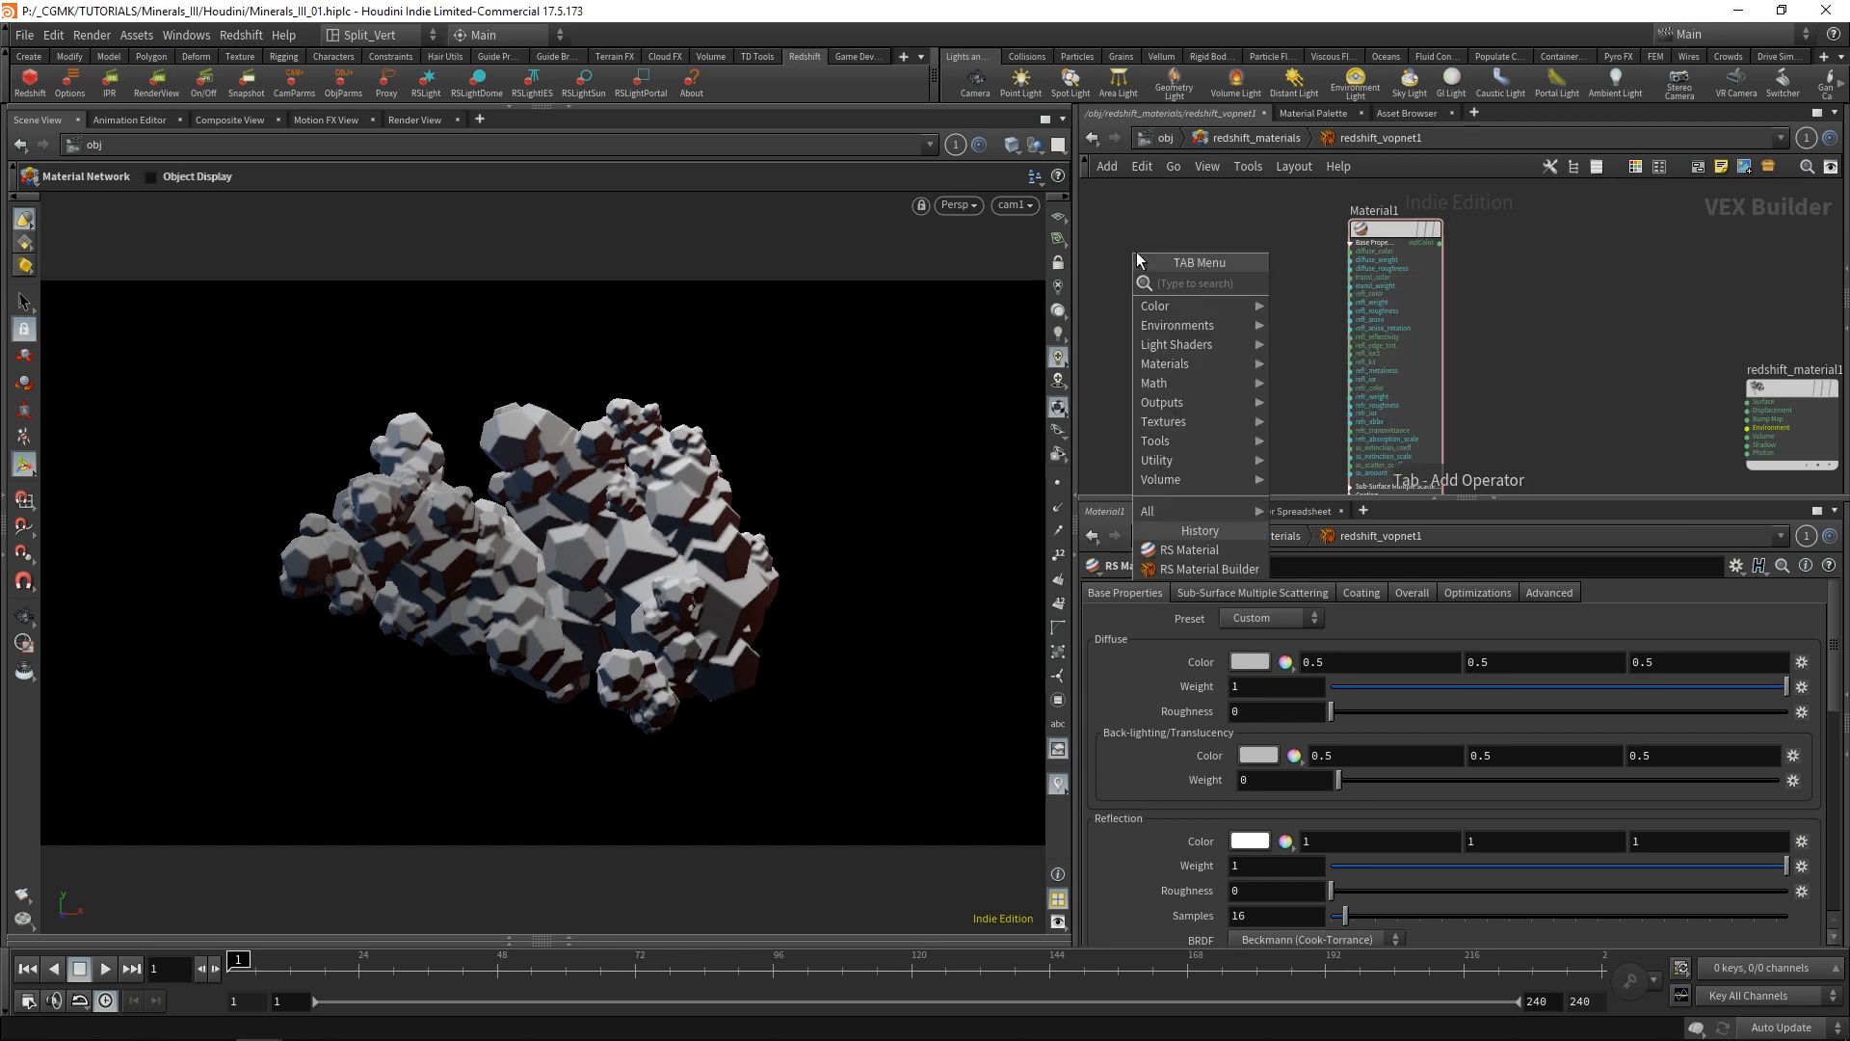
text(text)
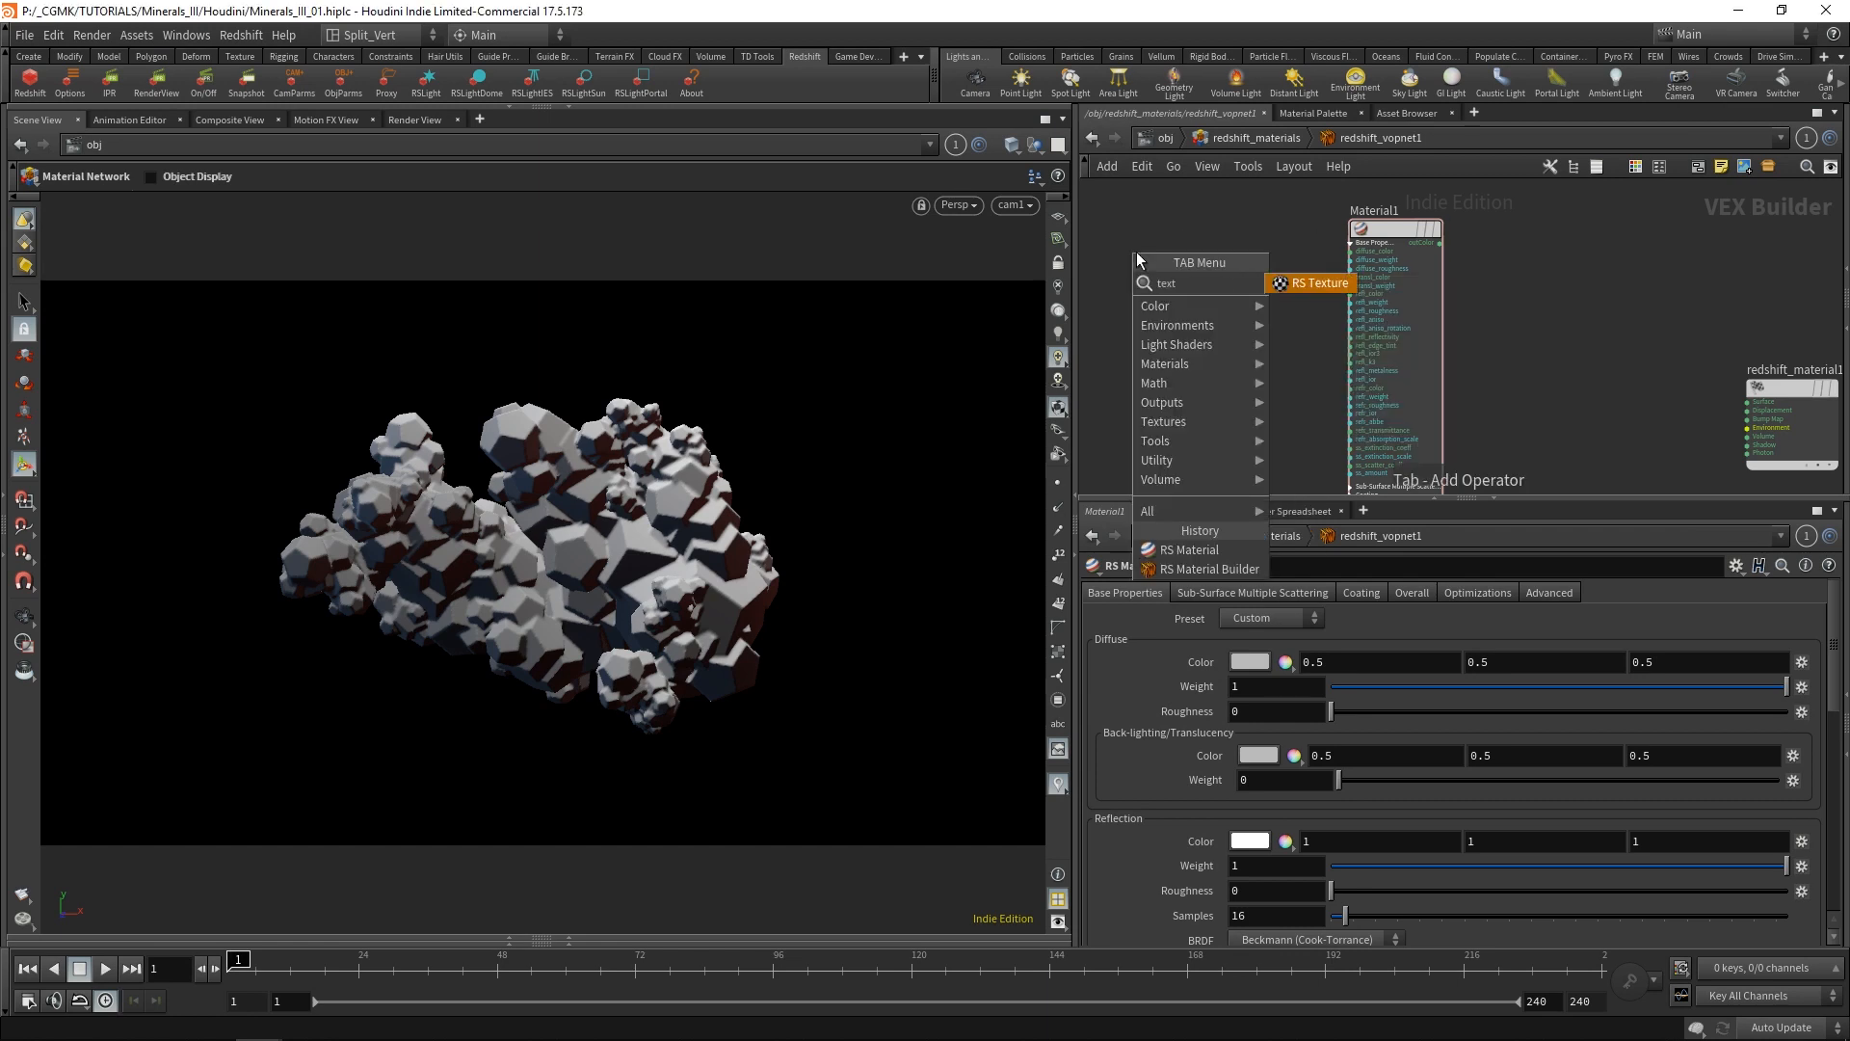
key(Return)
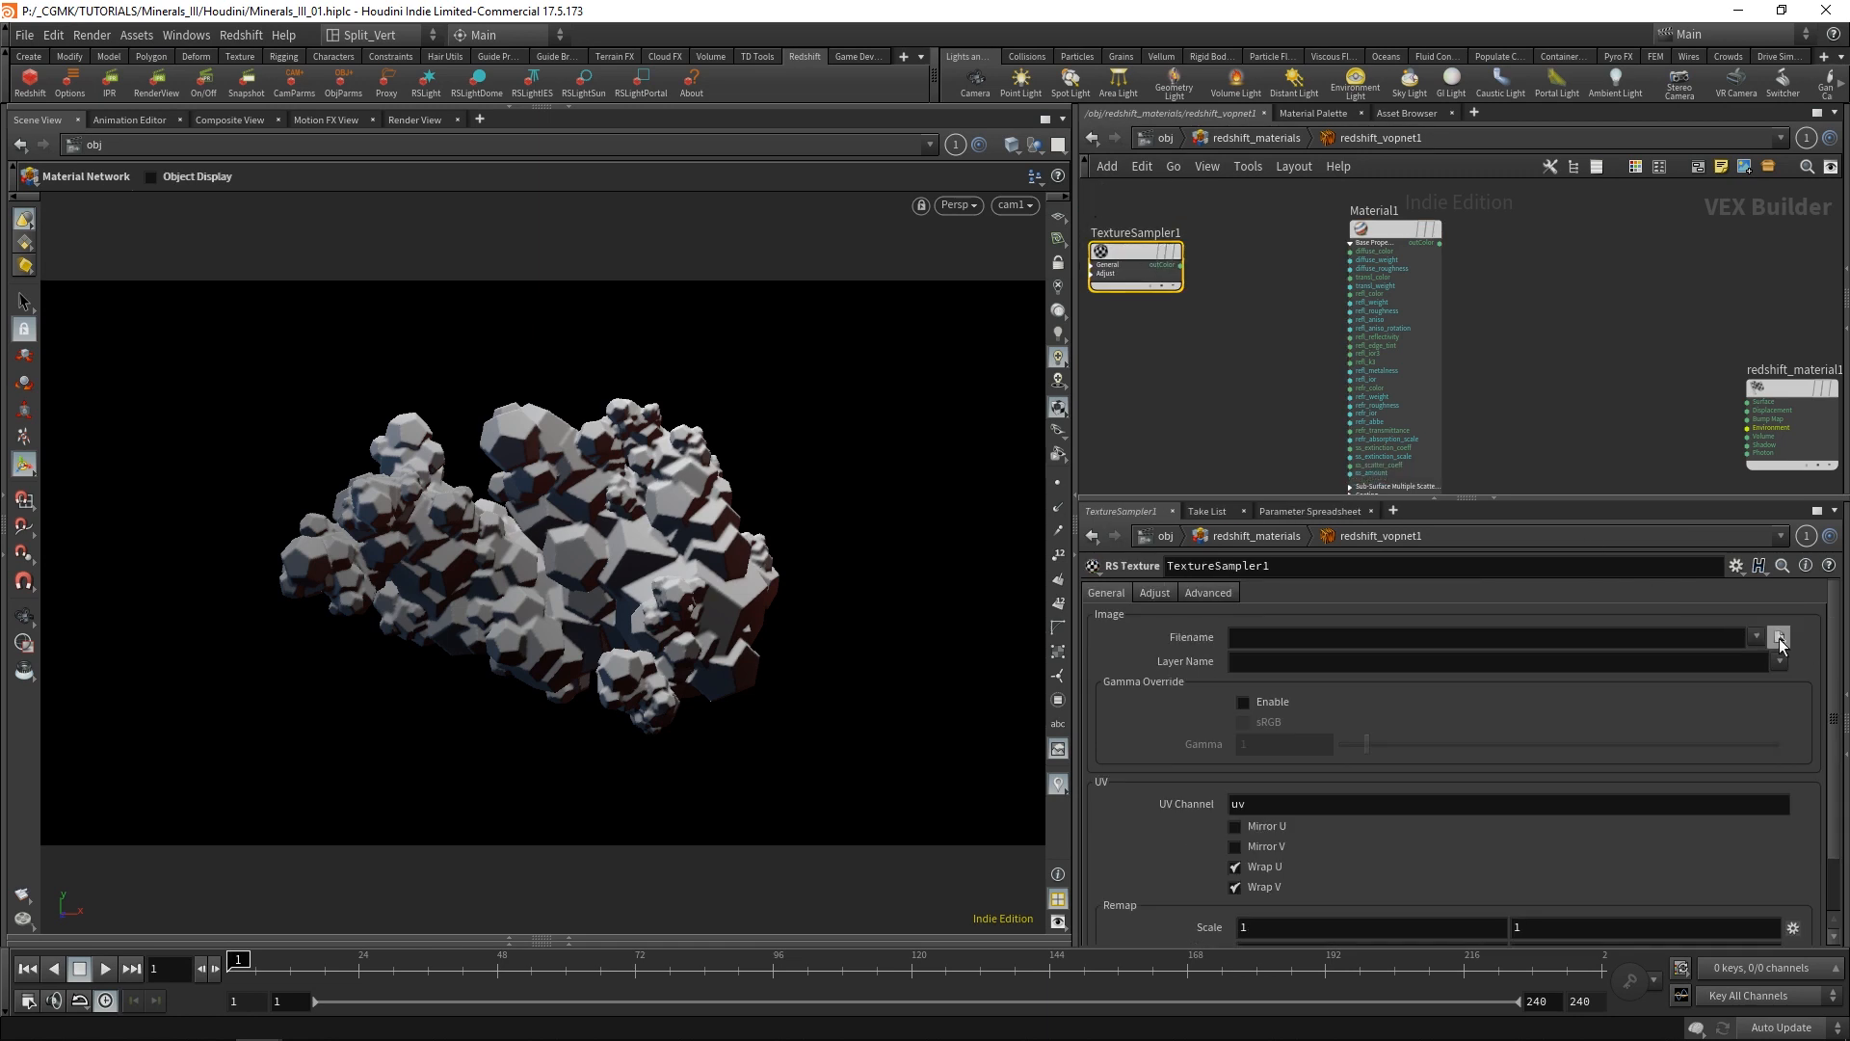
Load Minerals_III_basecolor.png from the exports folder into TextureSampler1 and adjust the node layout.
click(1780, 638)
click(357, 140)
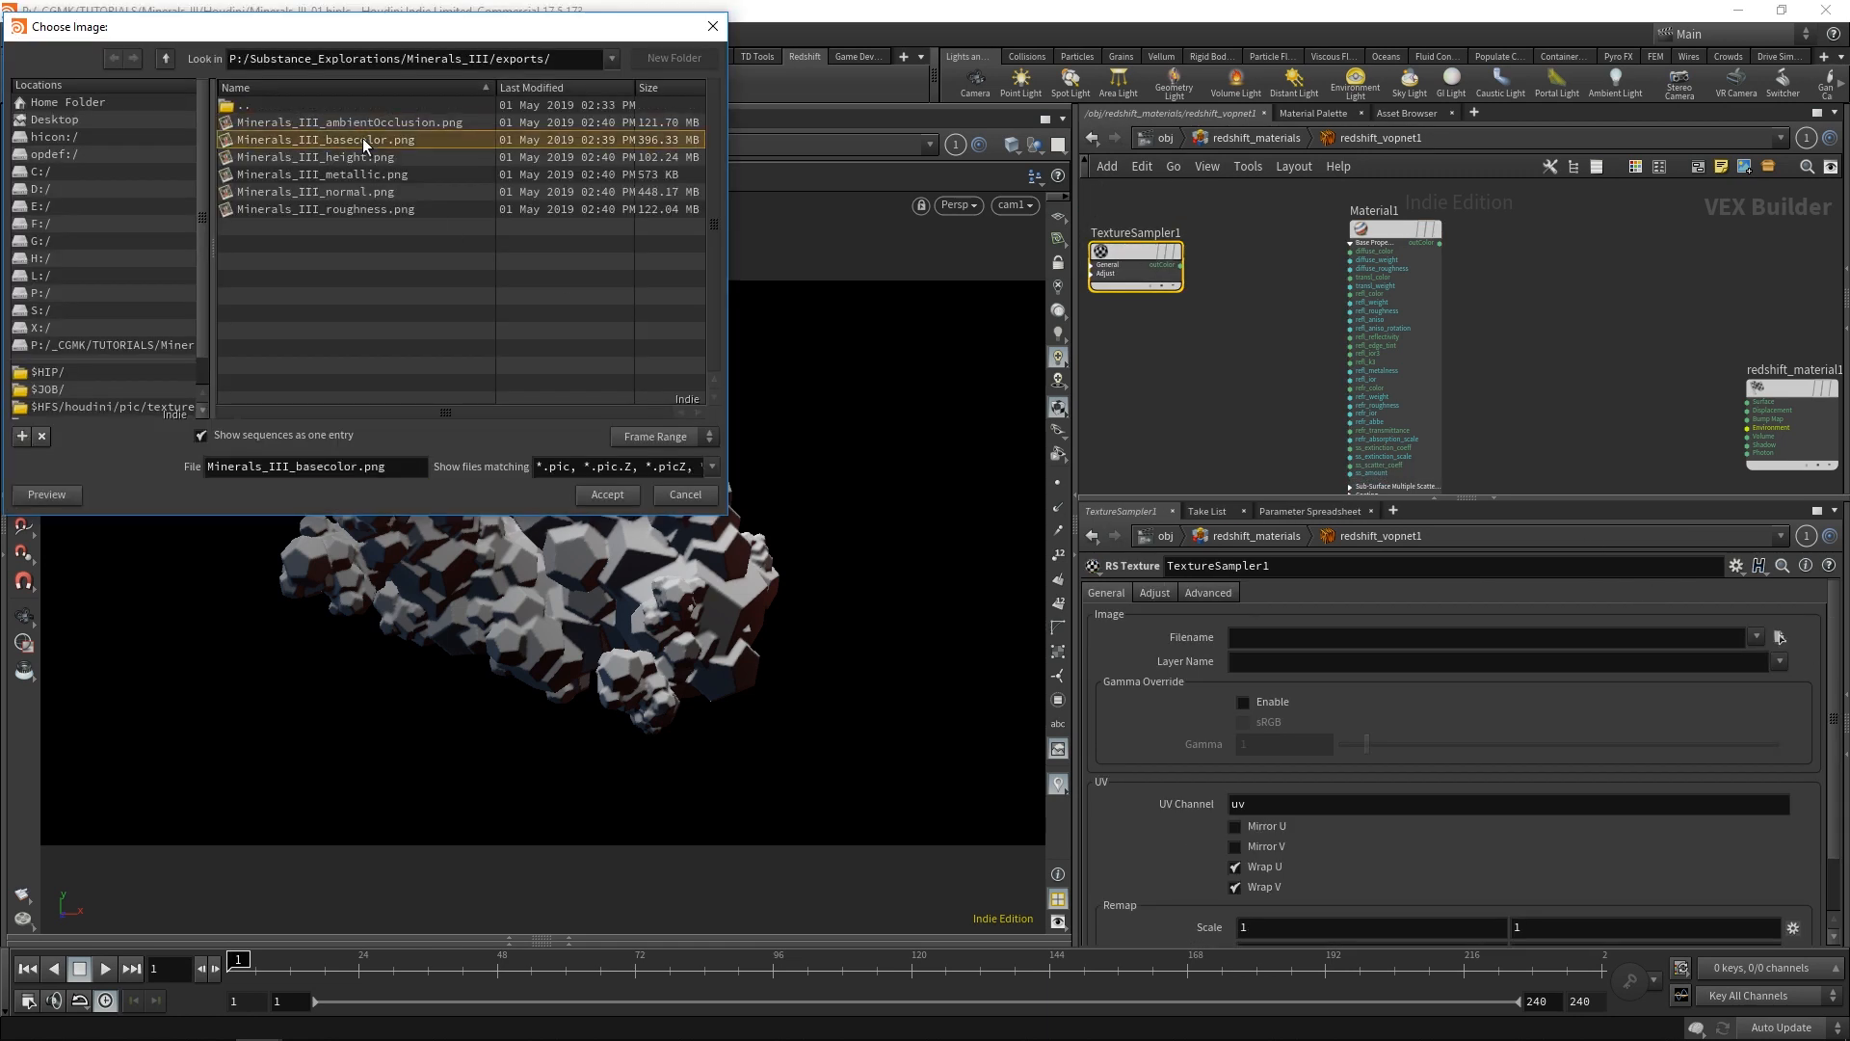
click(607, 495)
key(l)
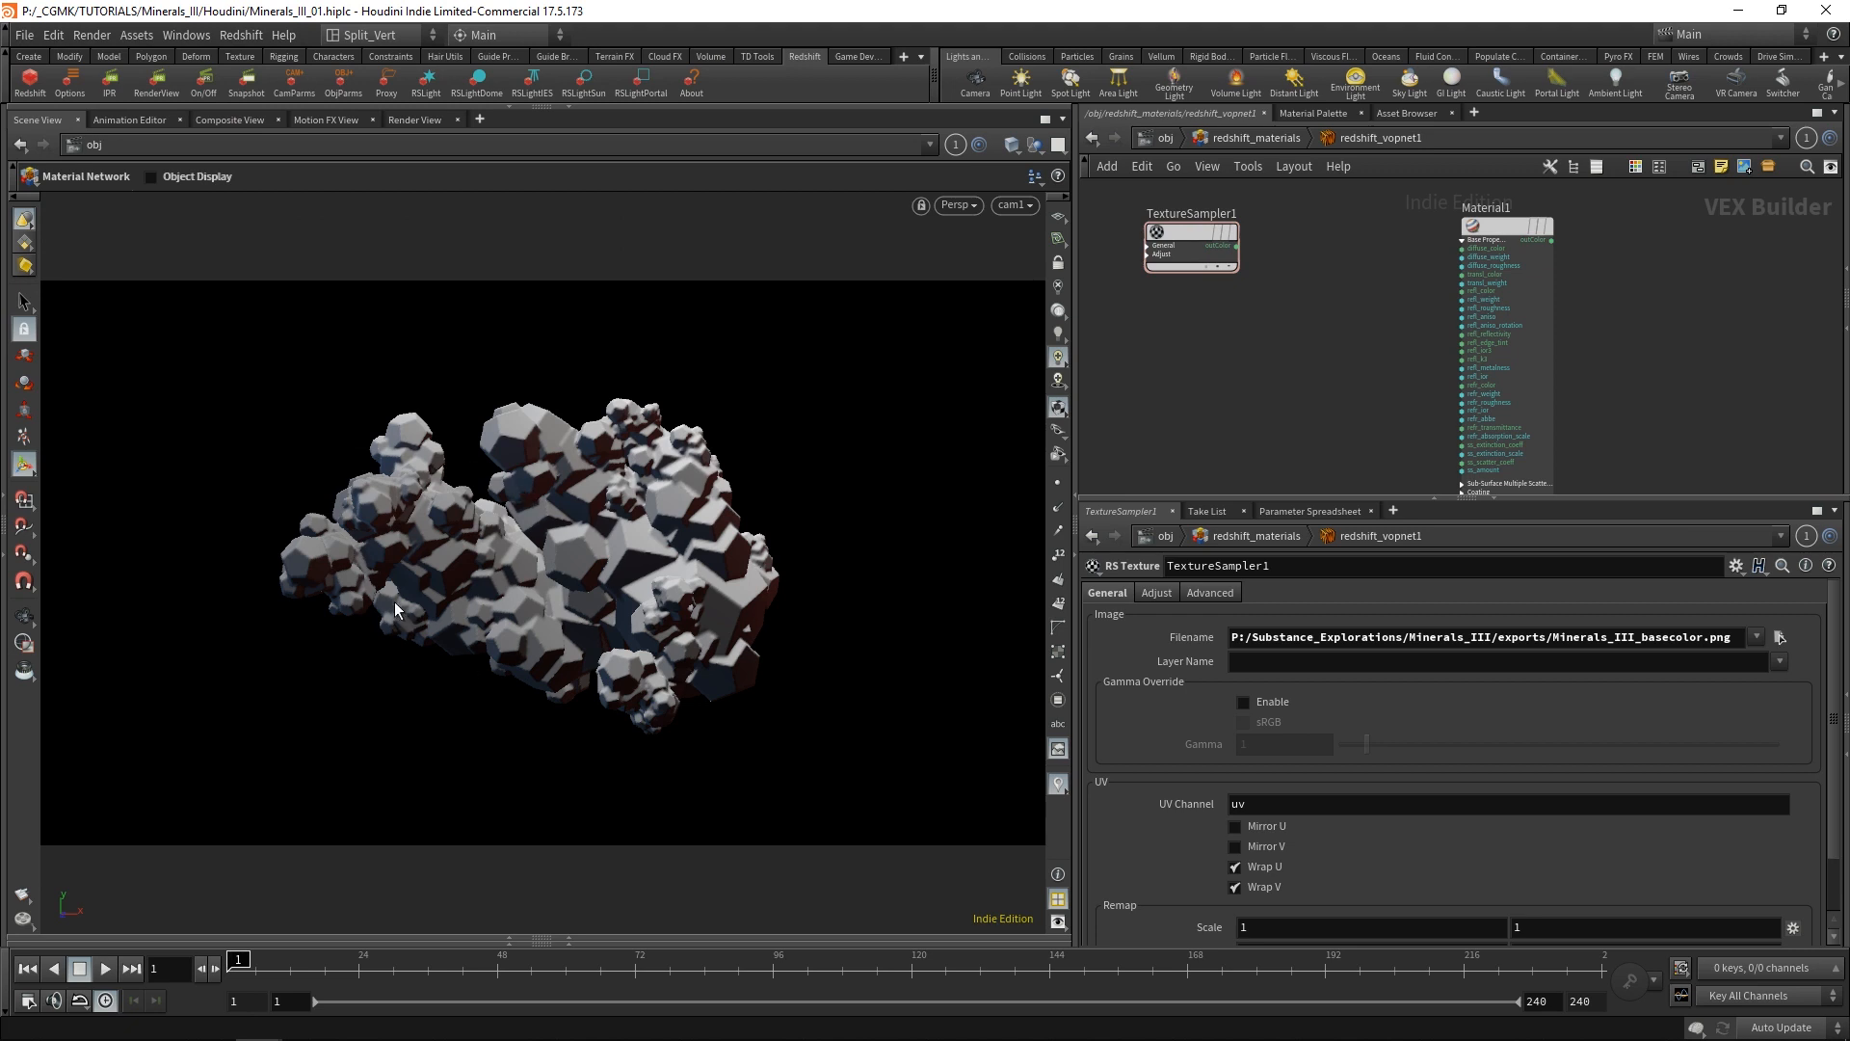
middle_drag(1245, 356, 1304, 369)
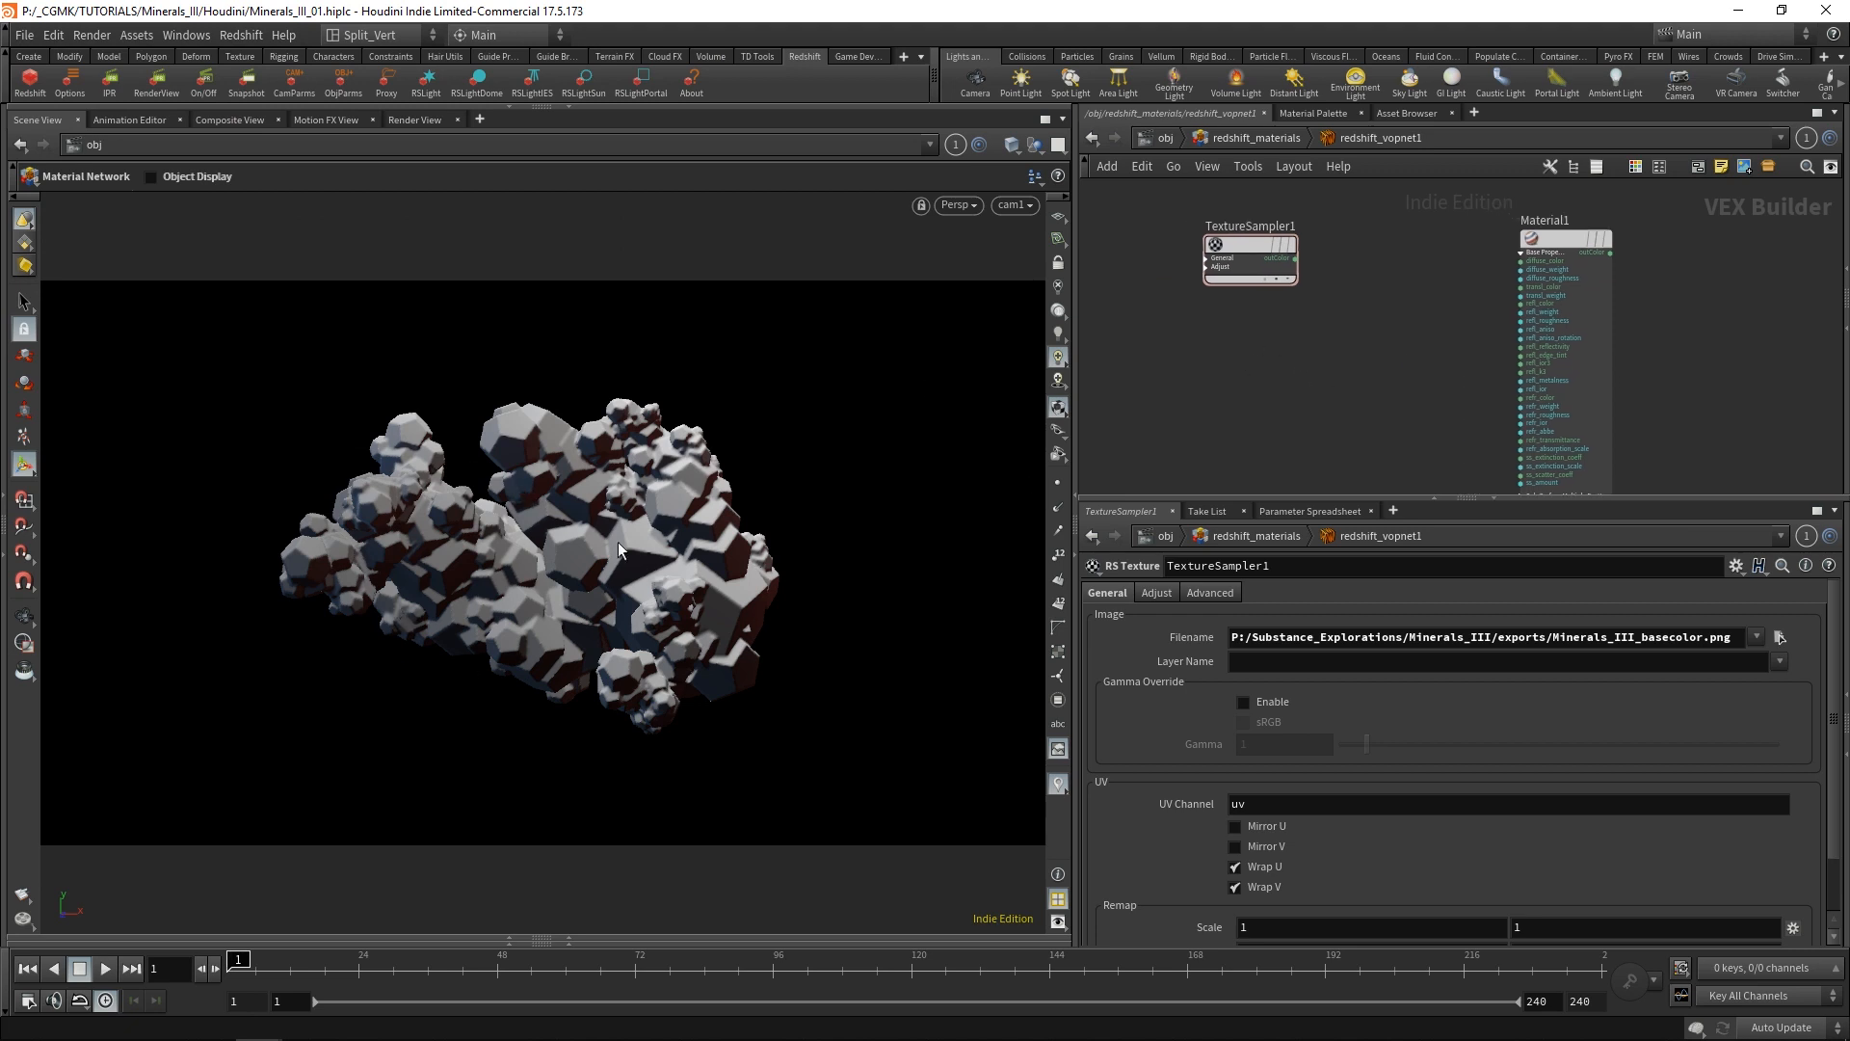
Tidy the node layout and add an RS TriPlanar node between TextureSampler1 and Material1.
key(l)
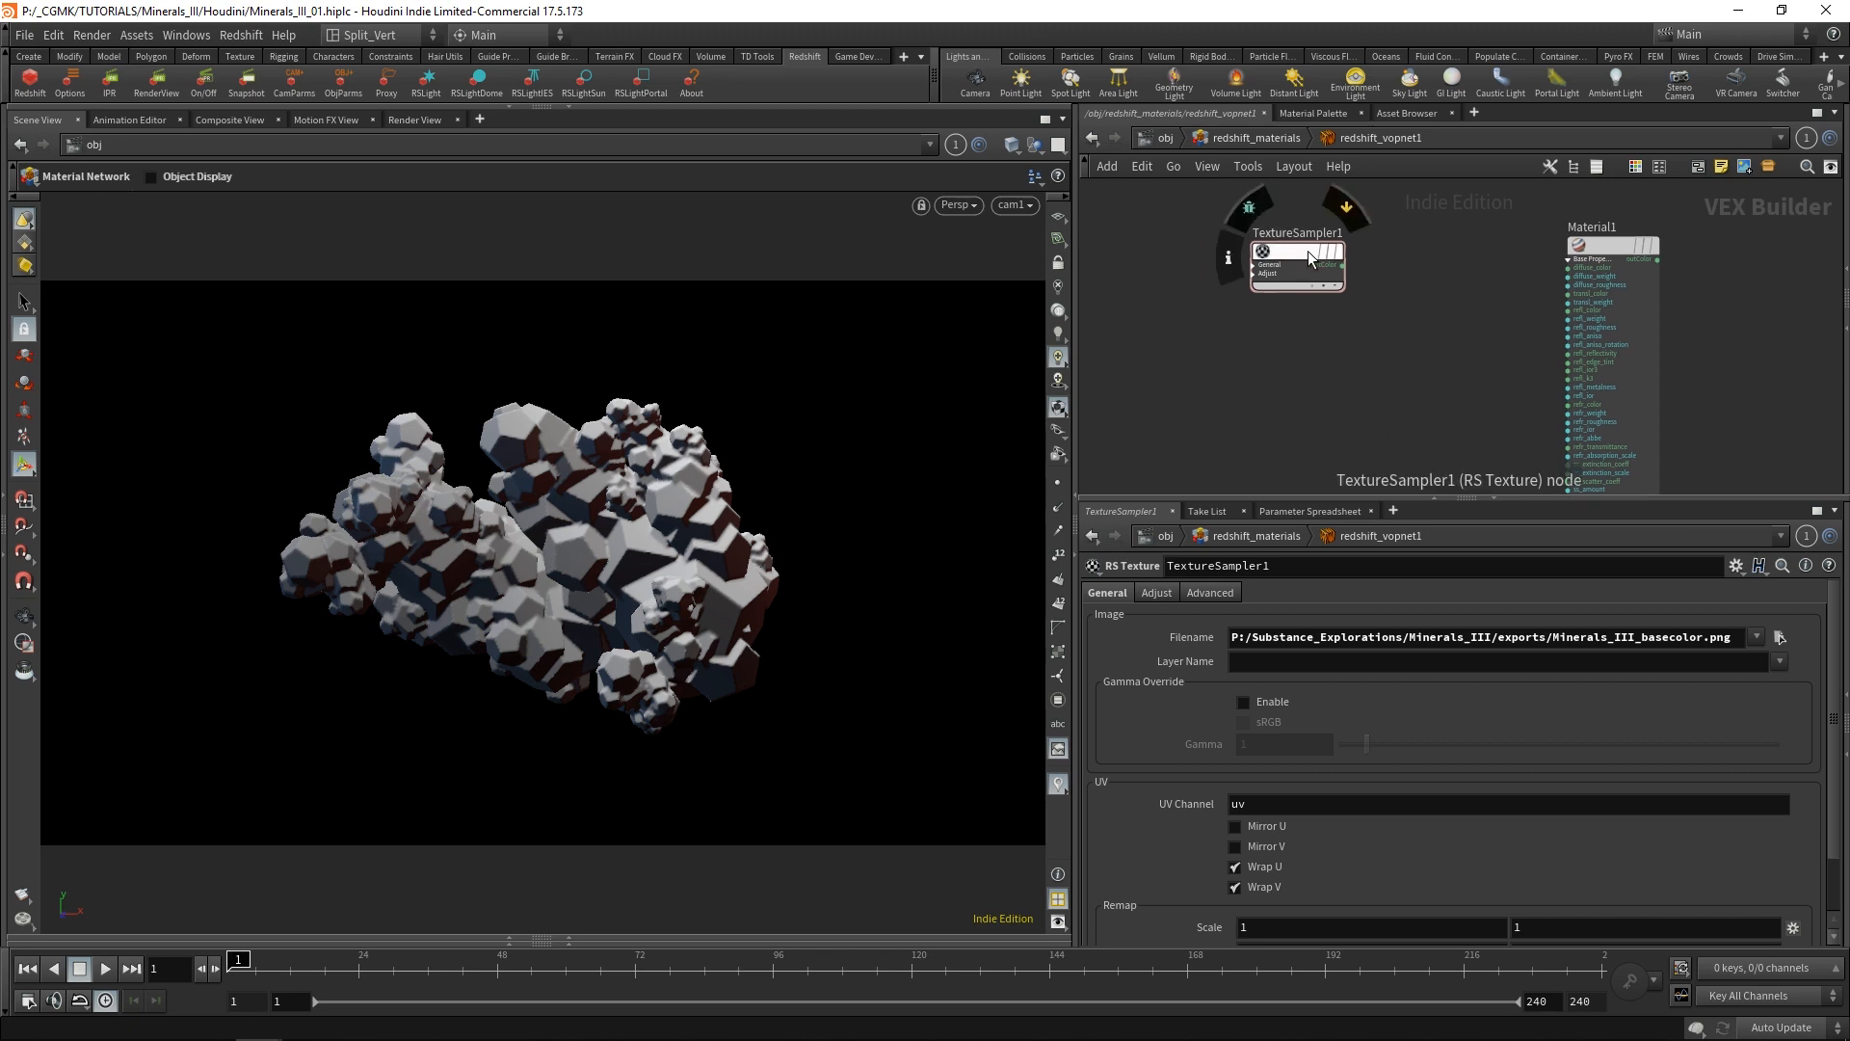
key(Tab)
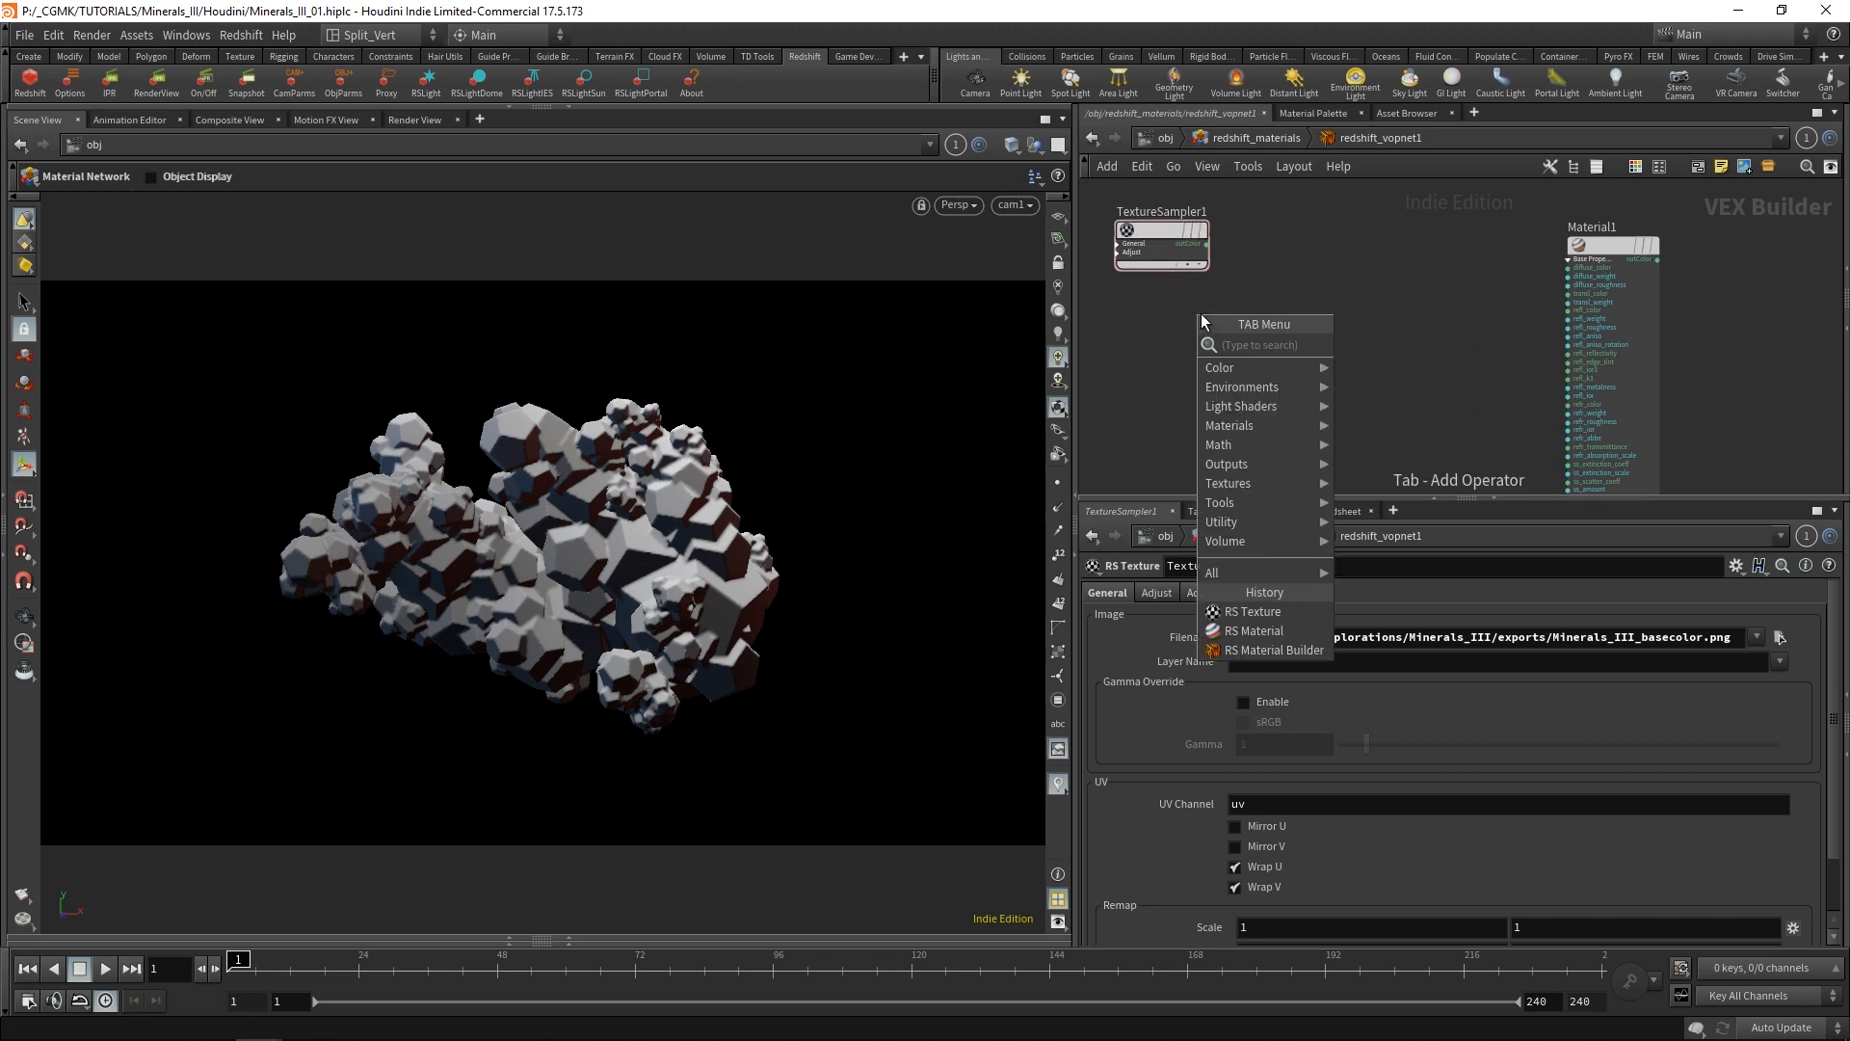
text(tripl)
key(Return)
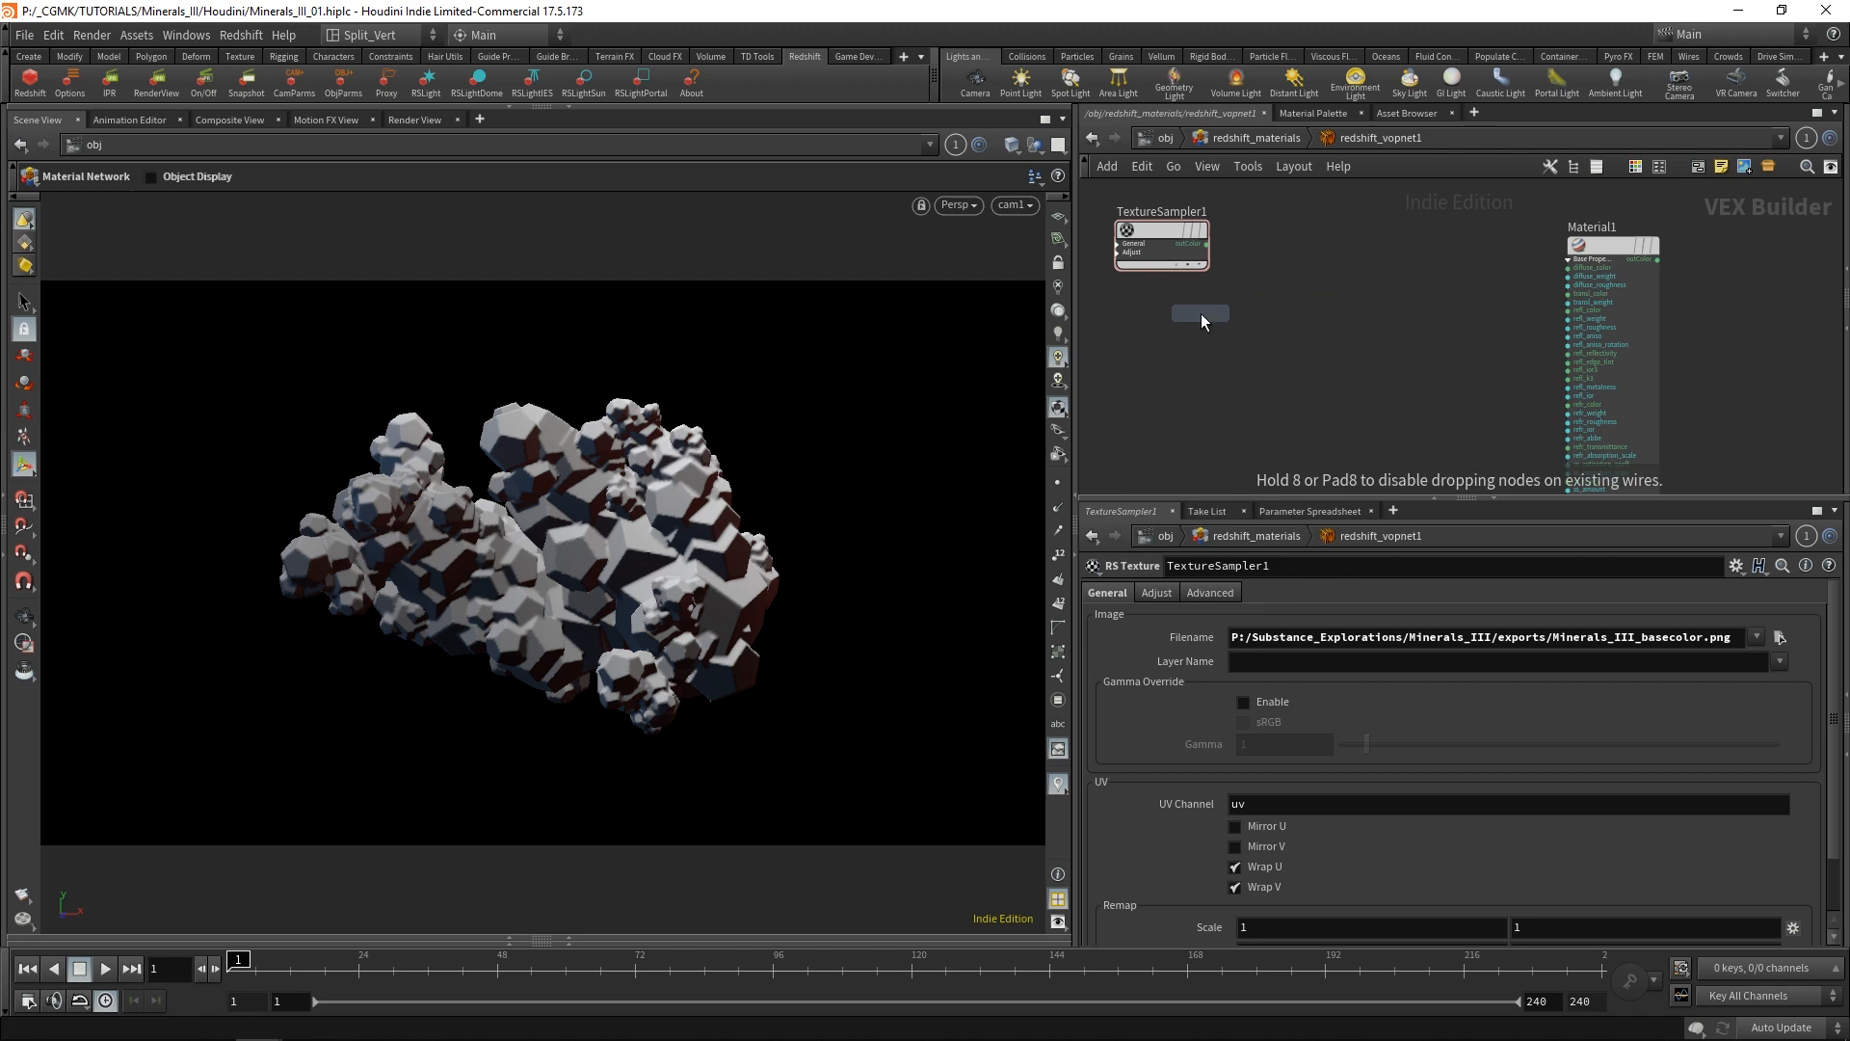
click(1201, 315)
drag(1222, 318, 1292, 235)
scroll(1278, 237, up, 3)
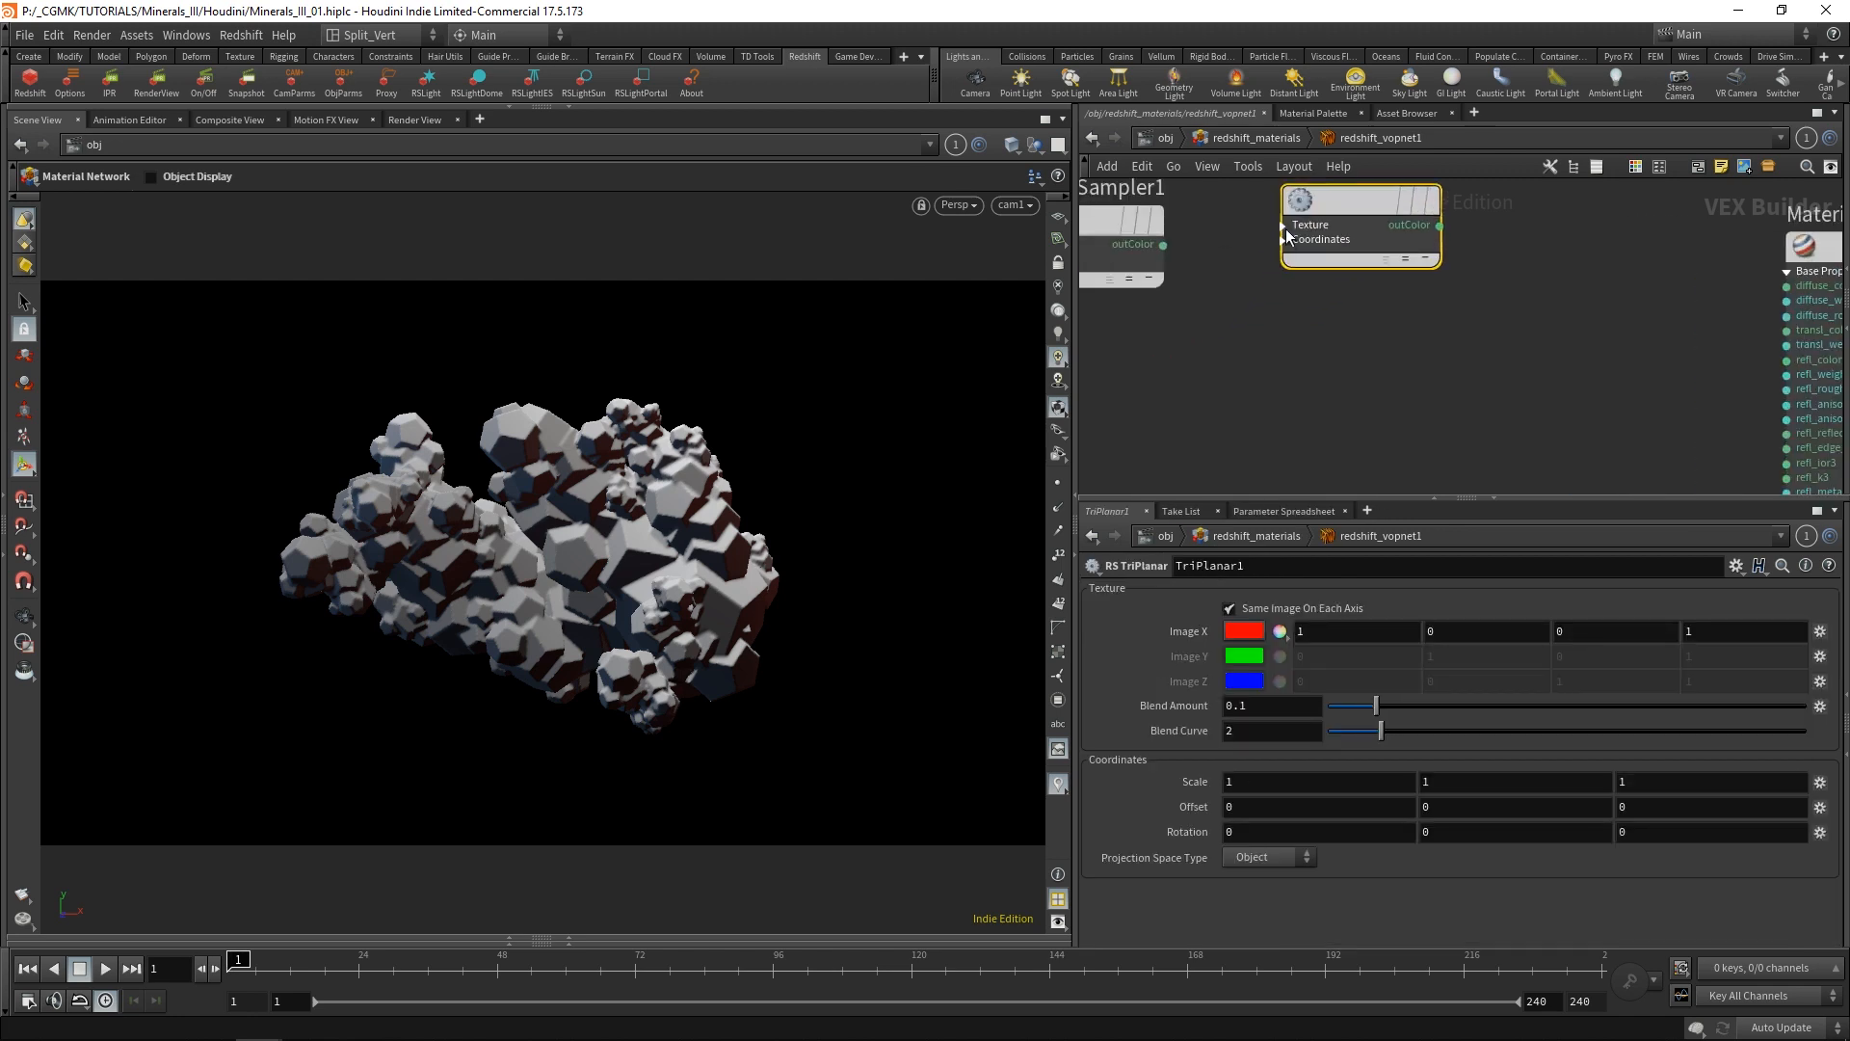
Expand TriPlanar1's Texture inputs and connect TextureSampler1's outColor to imageX.
click(1283, 226)
scroll(1267, 347, down, 3)
scroll(1224, 306, up, 3)
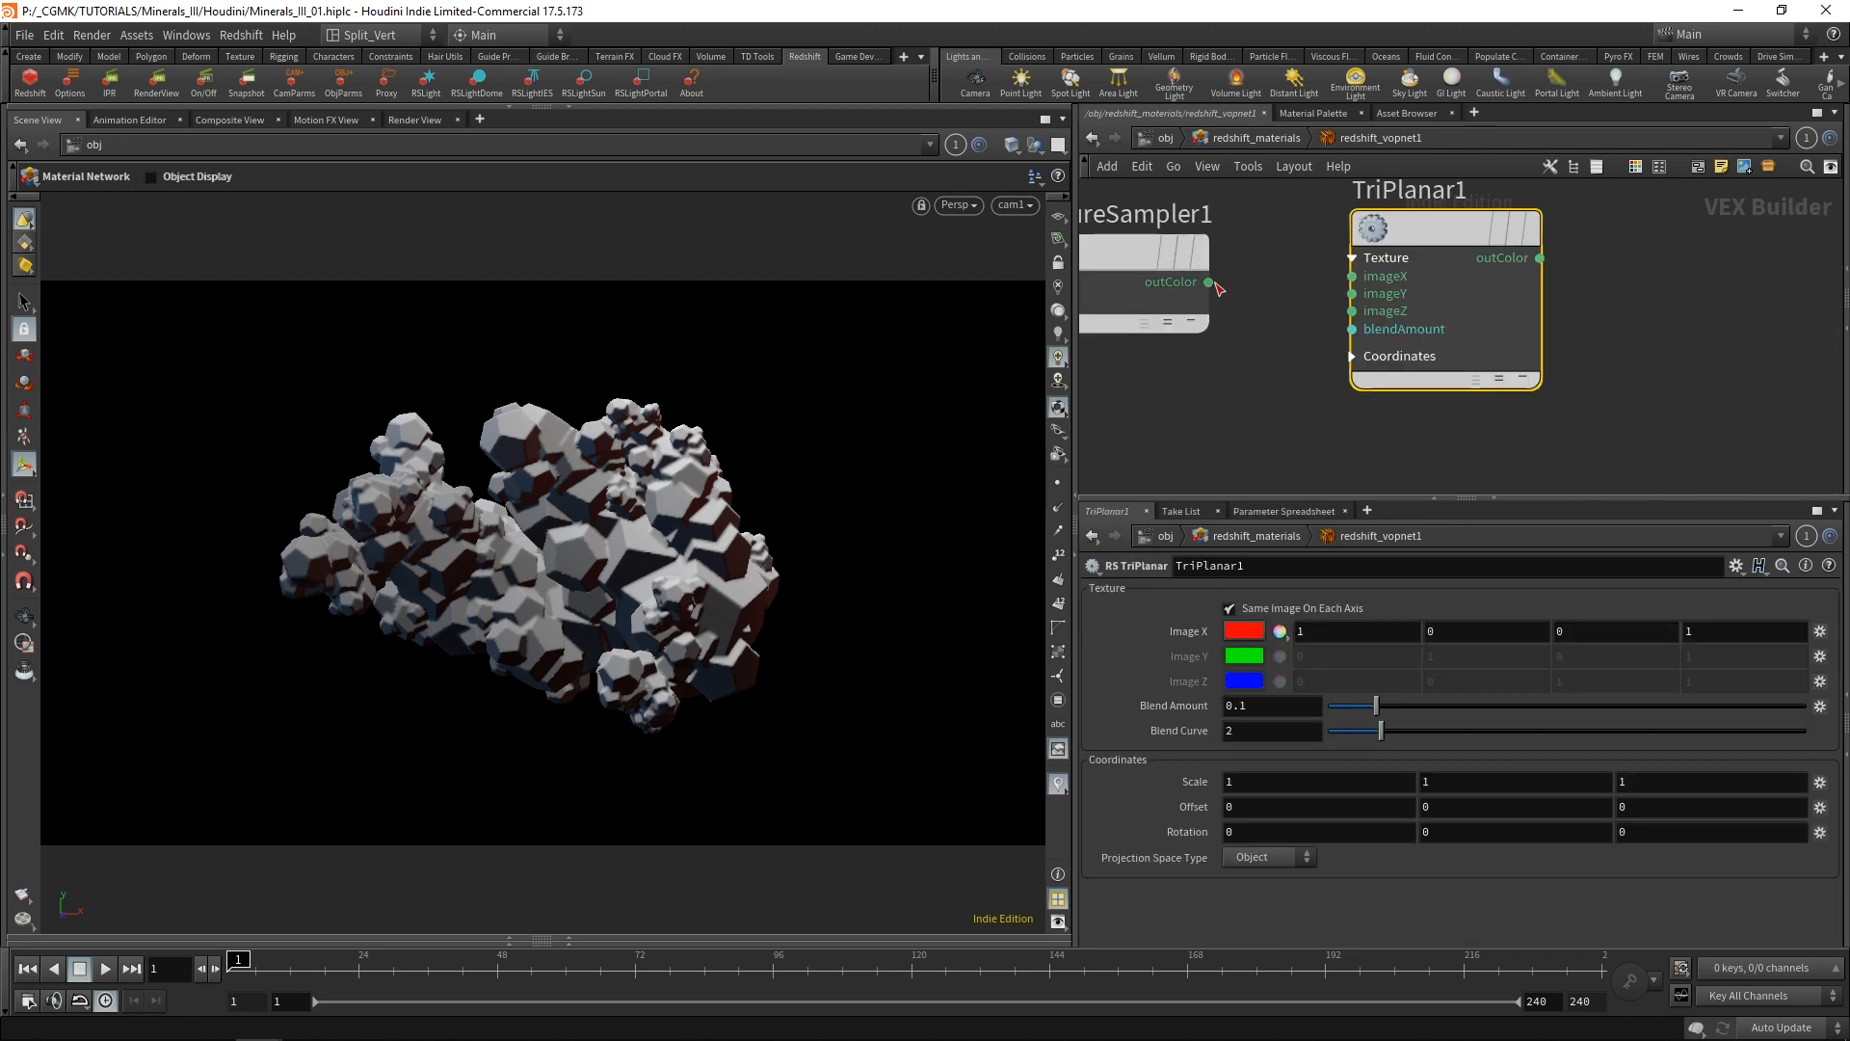
click(1209, 282)
shift+click(1352, 276)
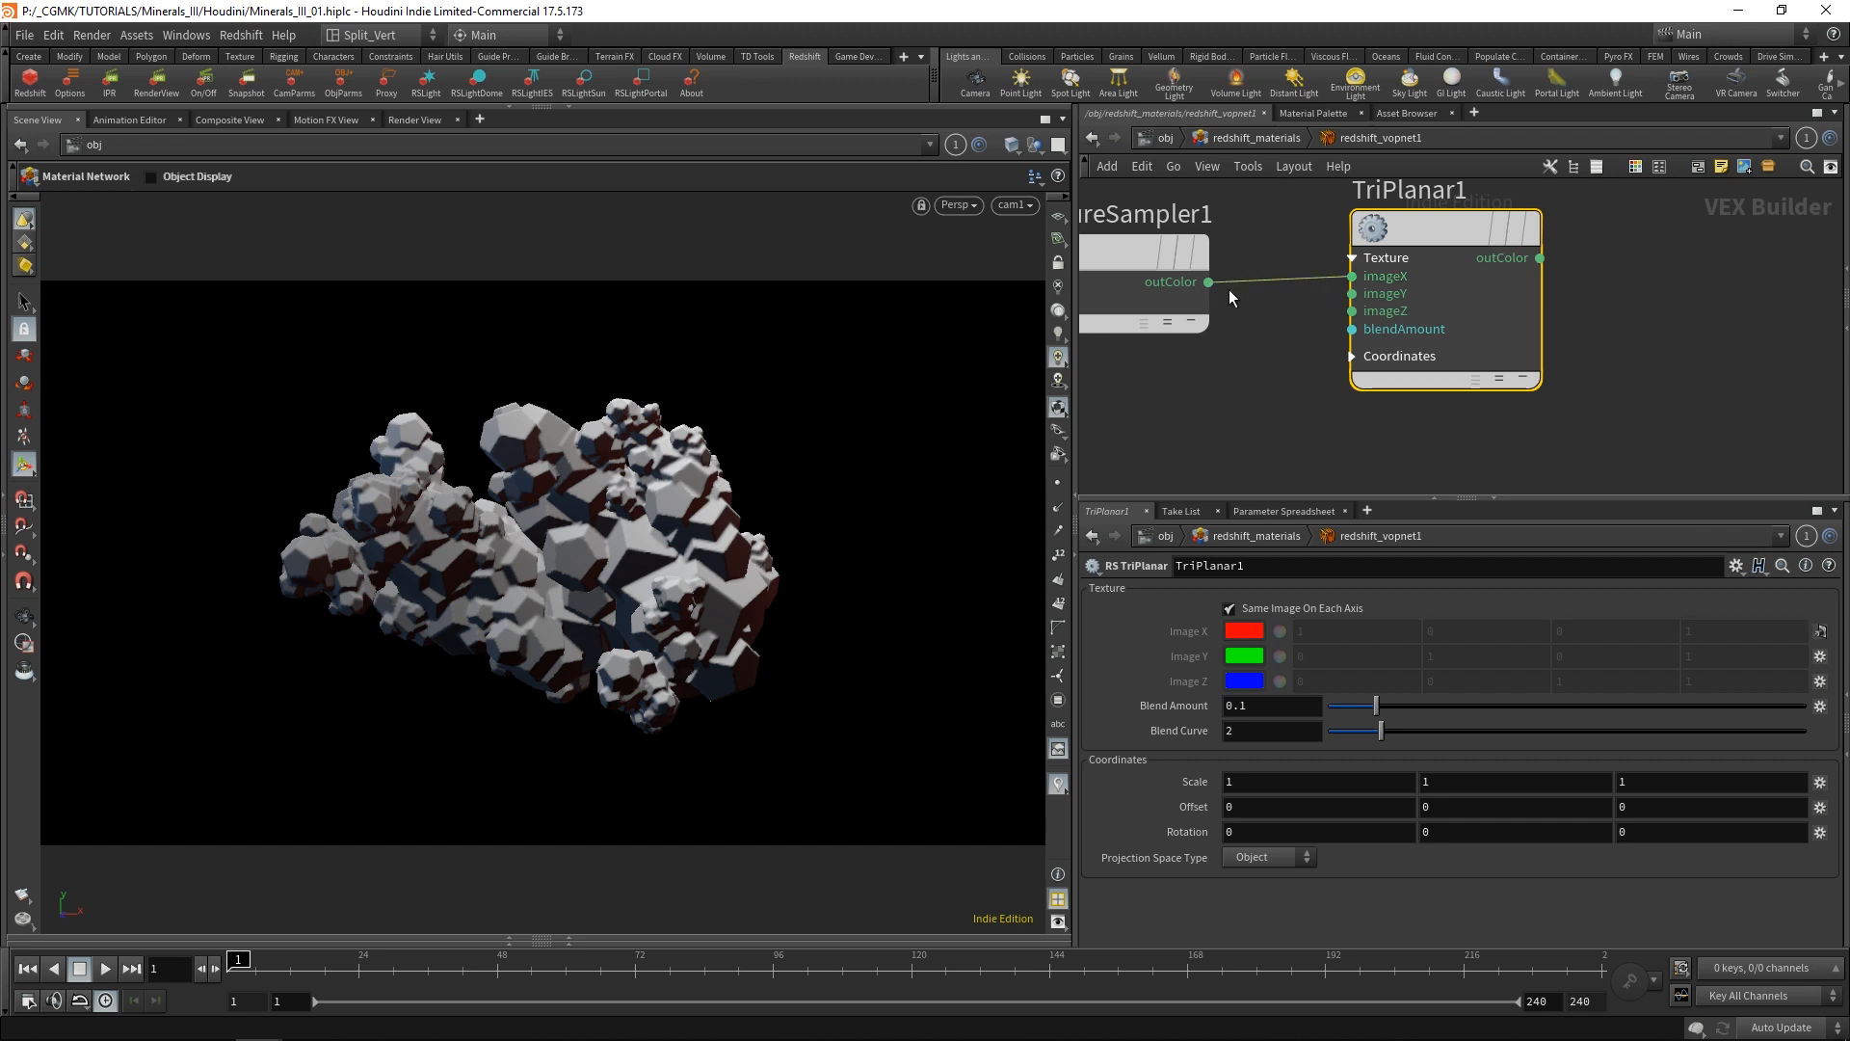
key(Escape)
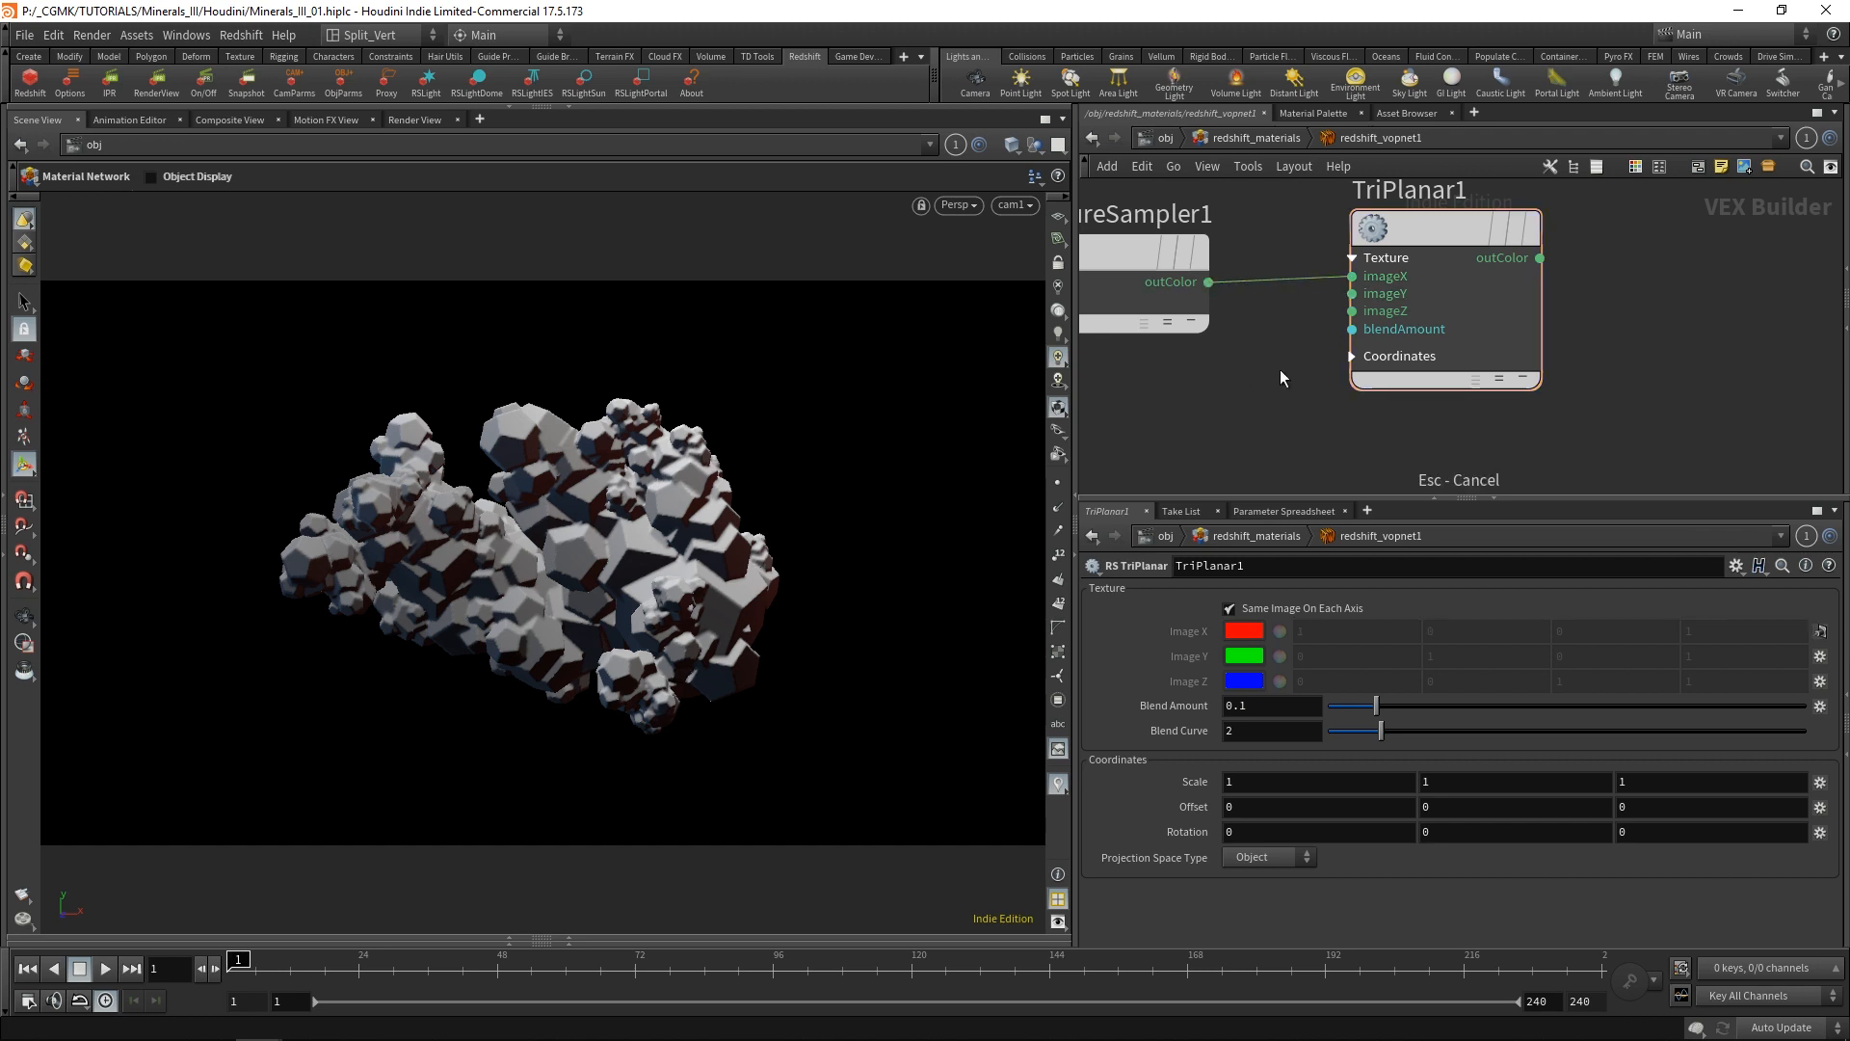
scroll(1541, 372, down, 2)
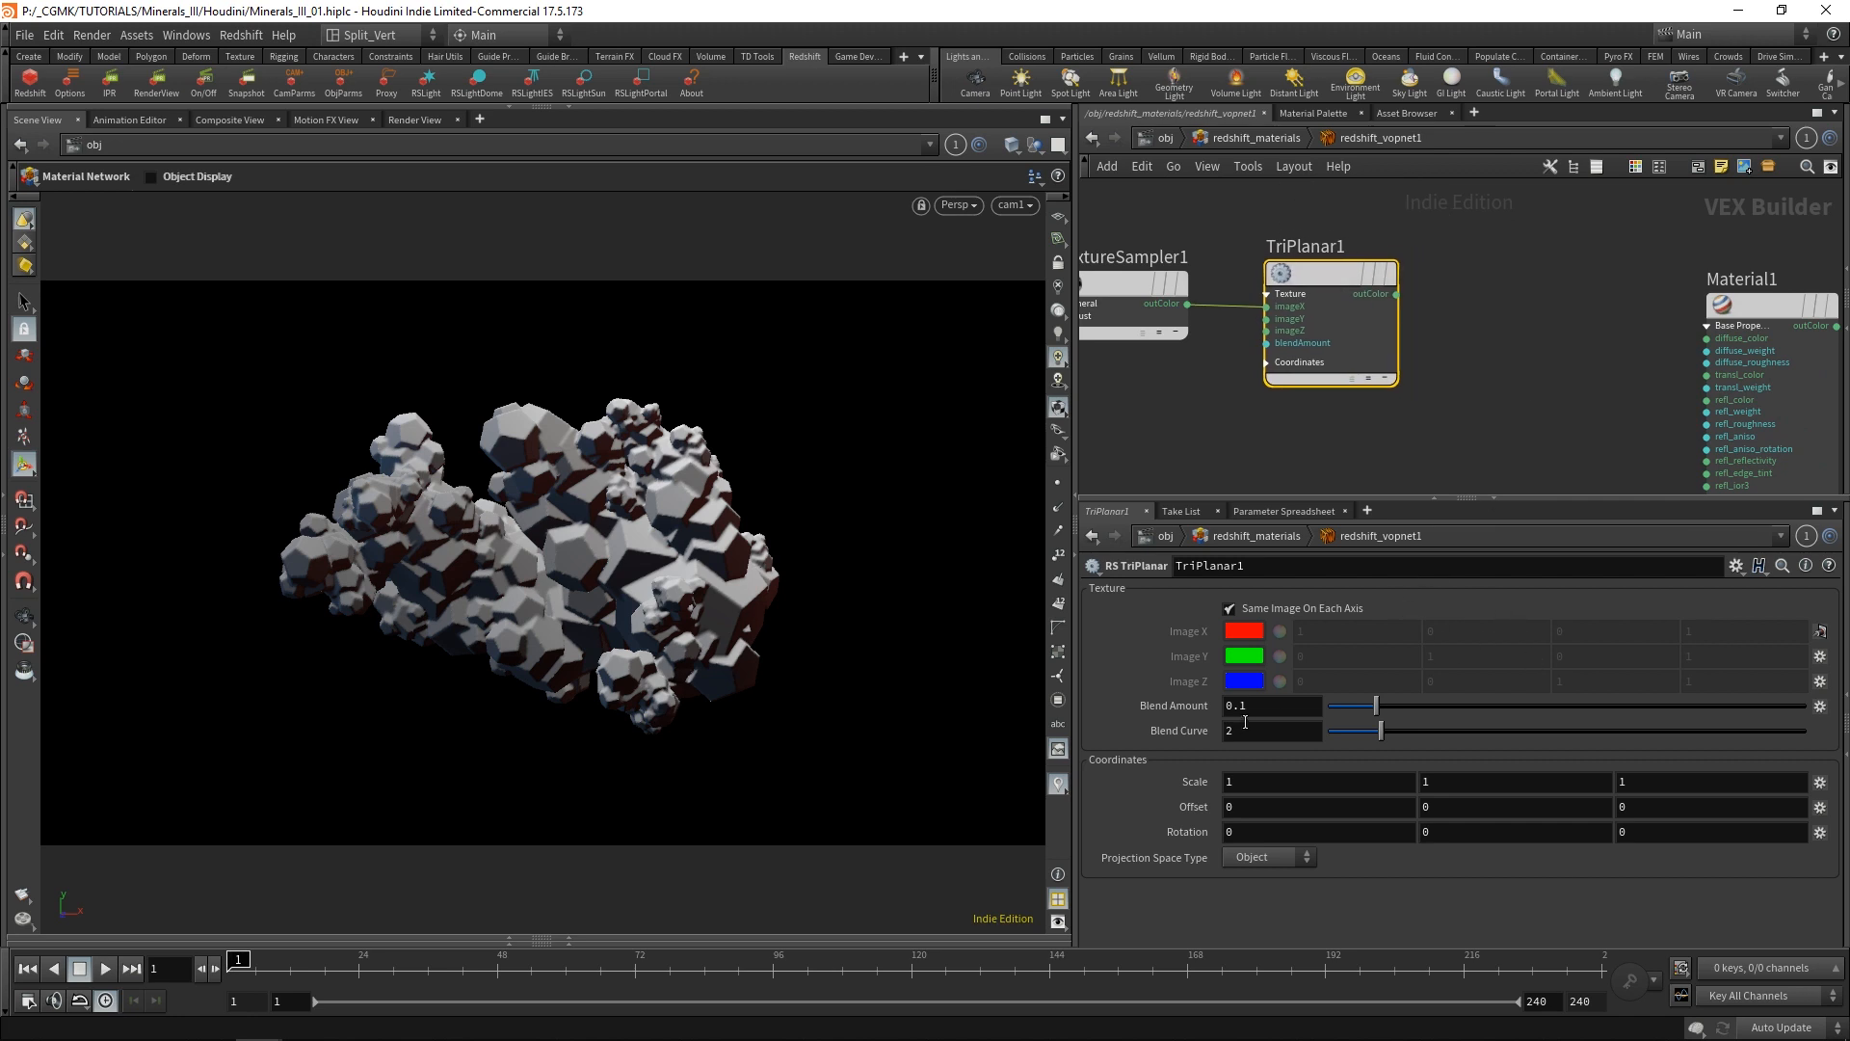
Connect TriPlanar1's outColor to Material1's diffuse_color input.
middle_drag(1321, 280, 1385, 257)
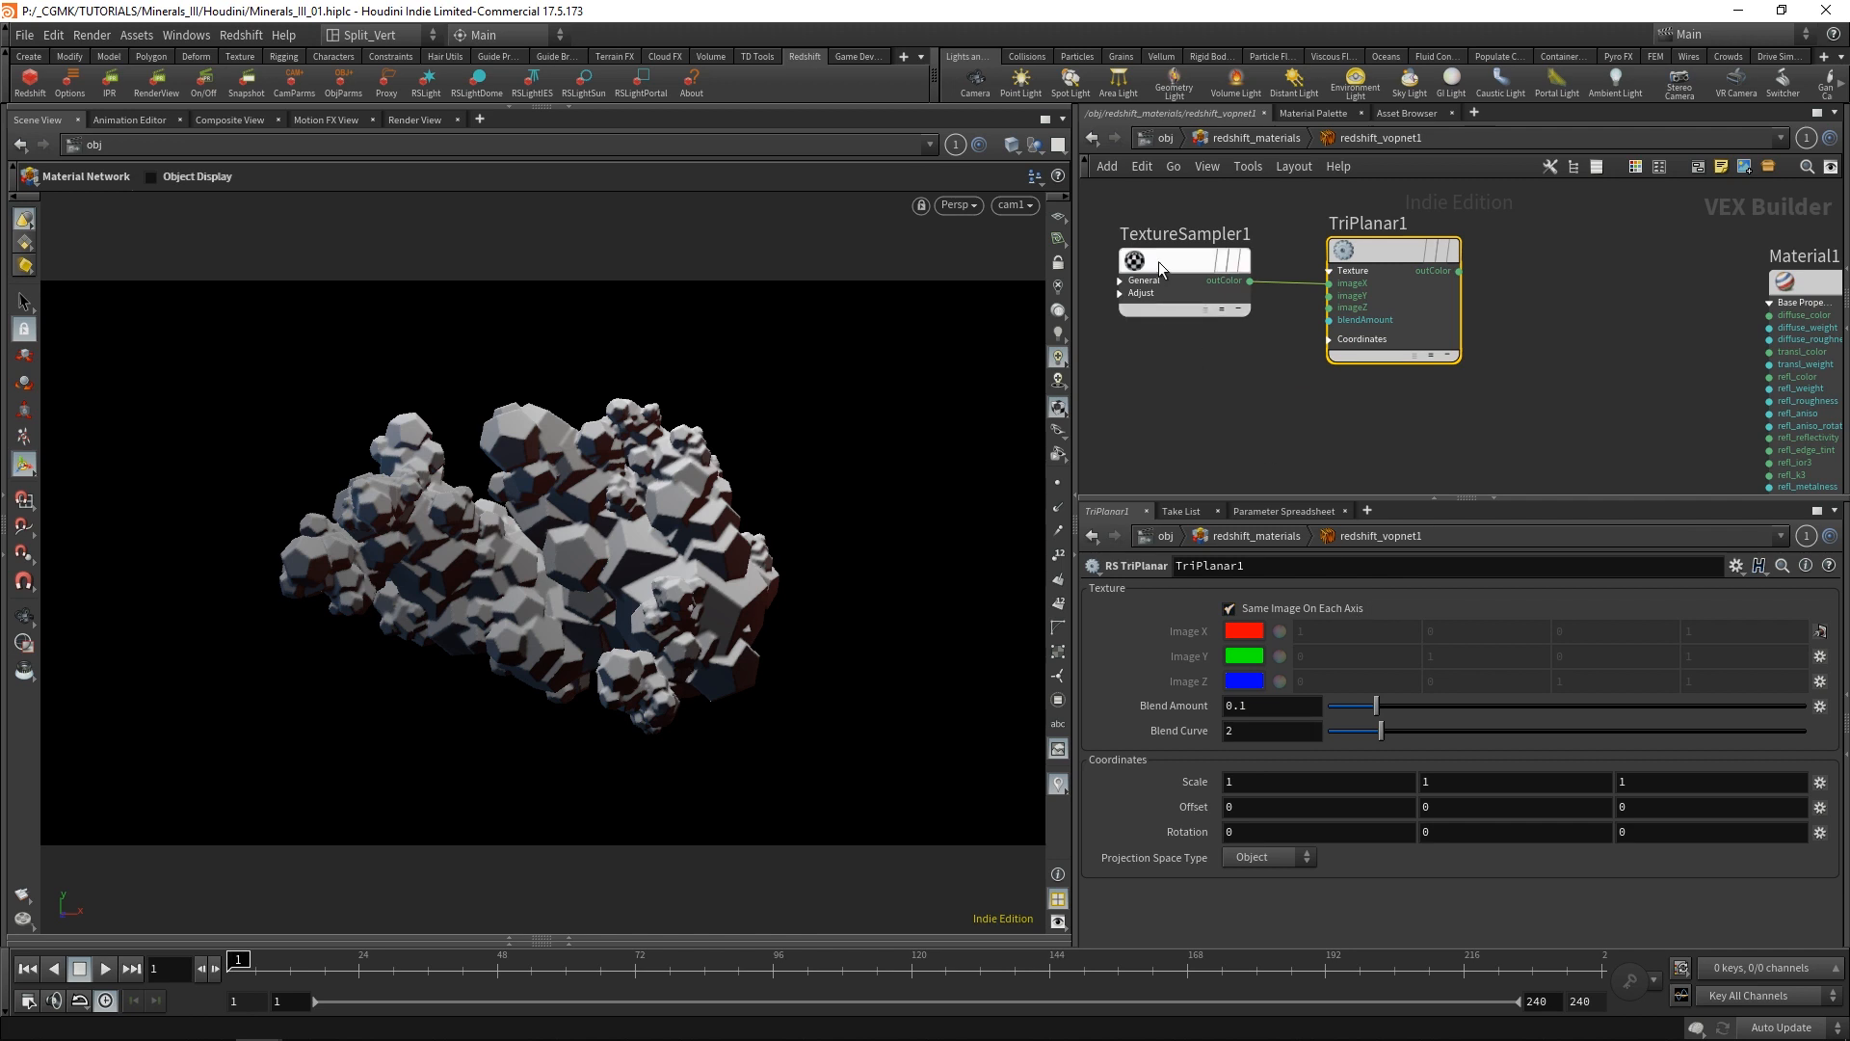
middle_drag(1552, 362, 1455, 383)
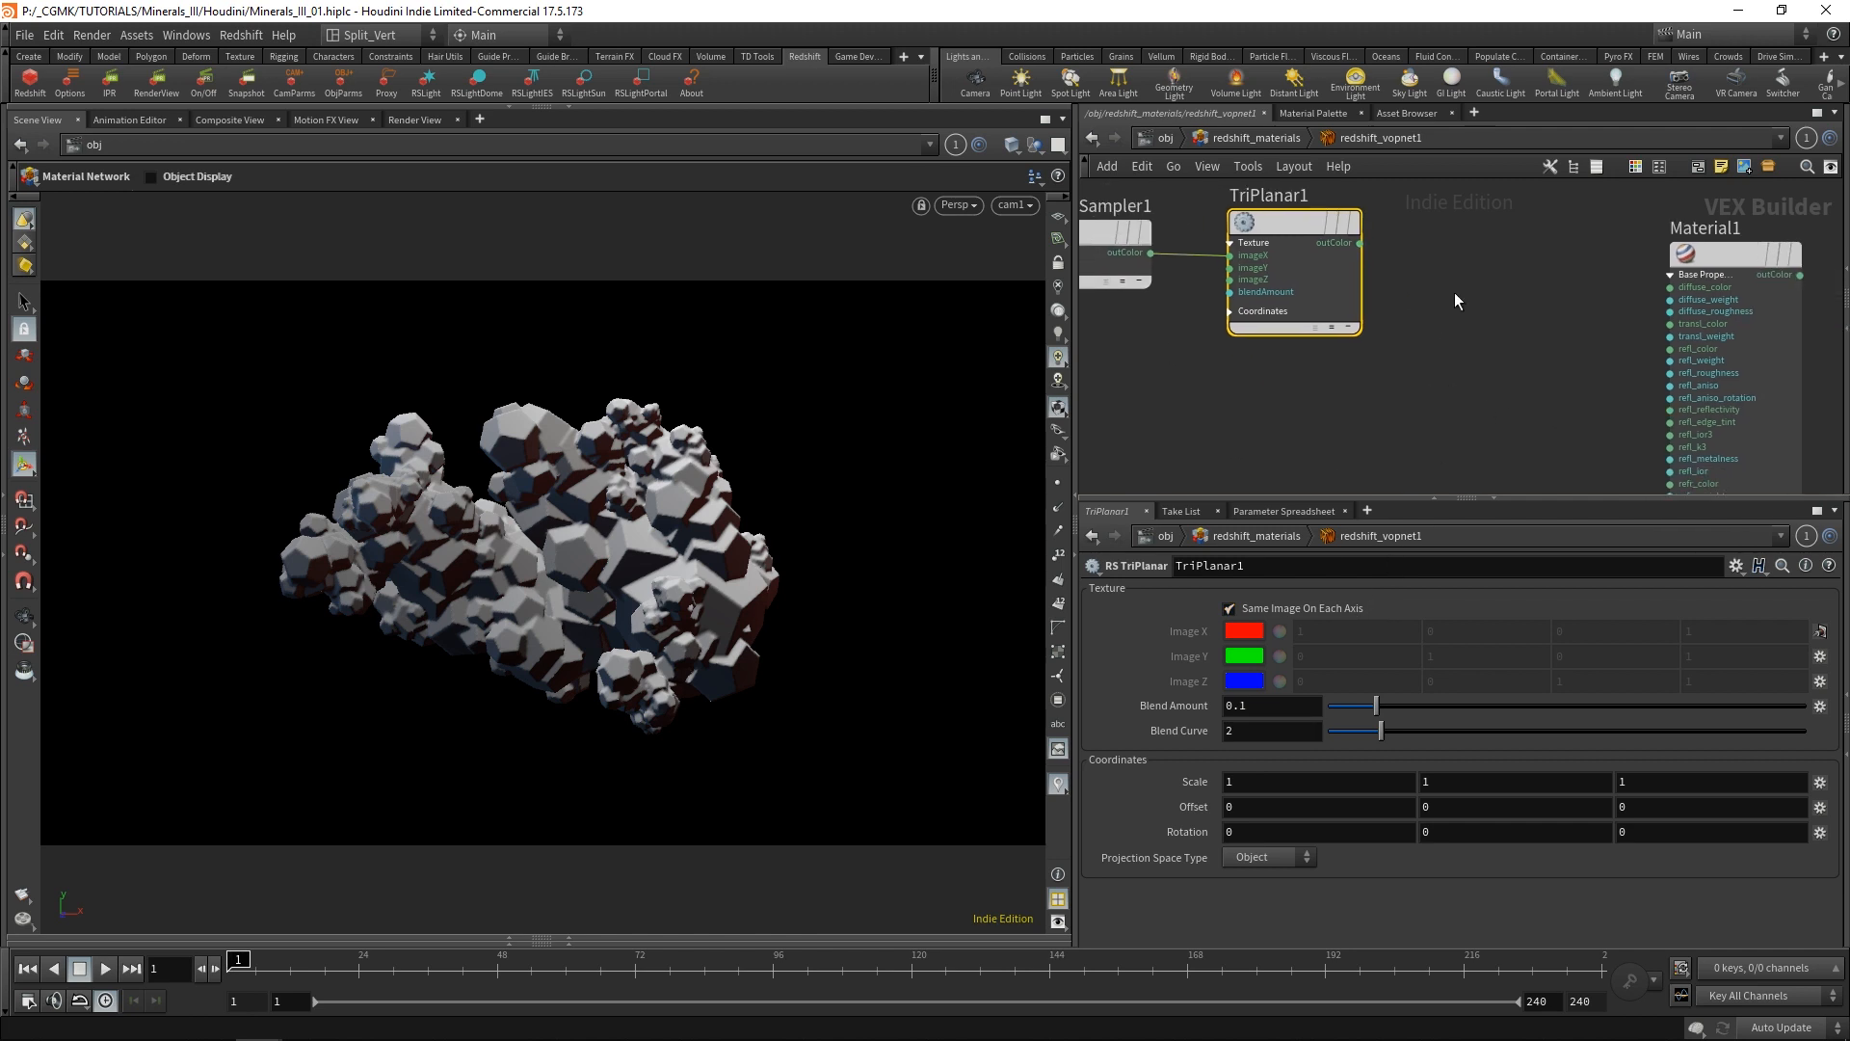
middle_drag(1454, 292, 1405, 334)
drag(1311, 286, 1476, 316)
click(1620, 328)
Connect Material1's outColor to the Surface input of redshift_material1.
middle_drag(1556, 284, 1365, 270)
scroll(1366, 270, down, 1)
drag(1488, 287, 1424, 260)
scroll(1523, 327, down, 2)
mouse_move(1566, 337)
middle_down()
mouse_move(1327, 303)
mouse_move(1560, 326)
middle_up()
scroll(1448, 318, up, 1)
click(1240, 258)
click(1600, 437)
scroll(1560, 326, down, 1)
scroll(1747, 418, up, 4)
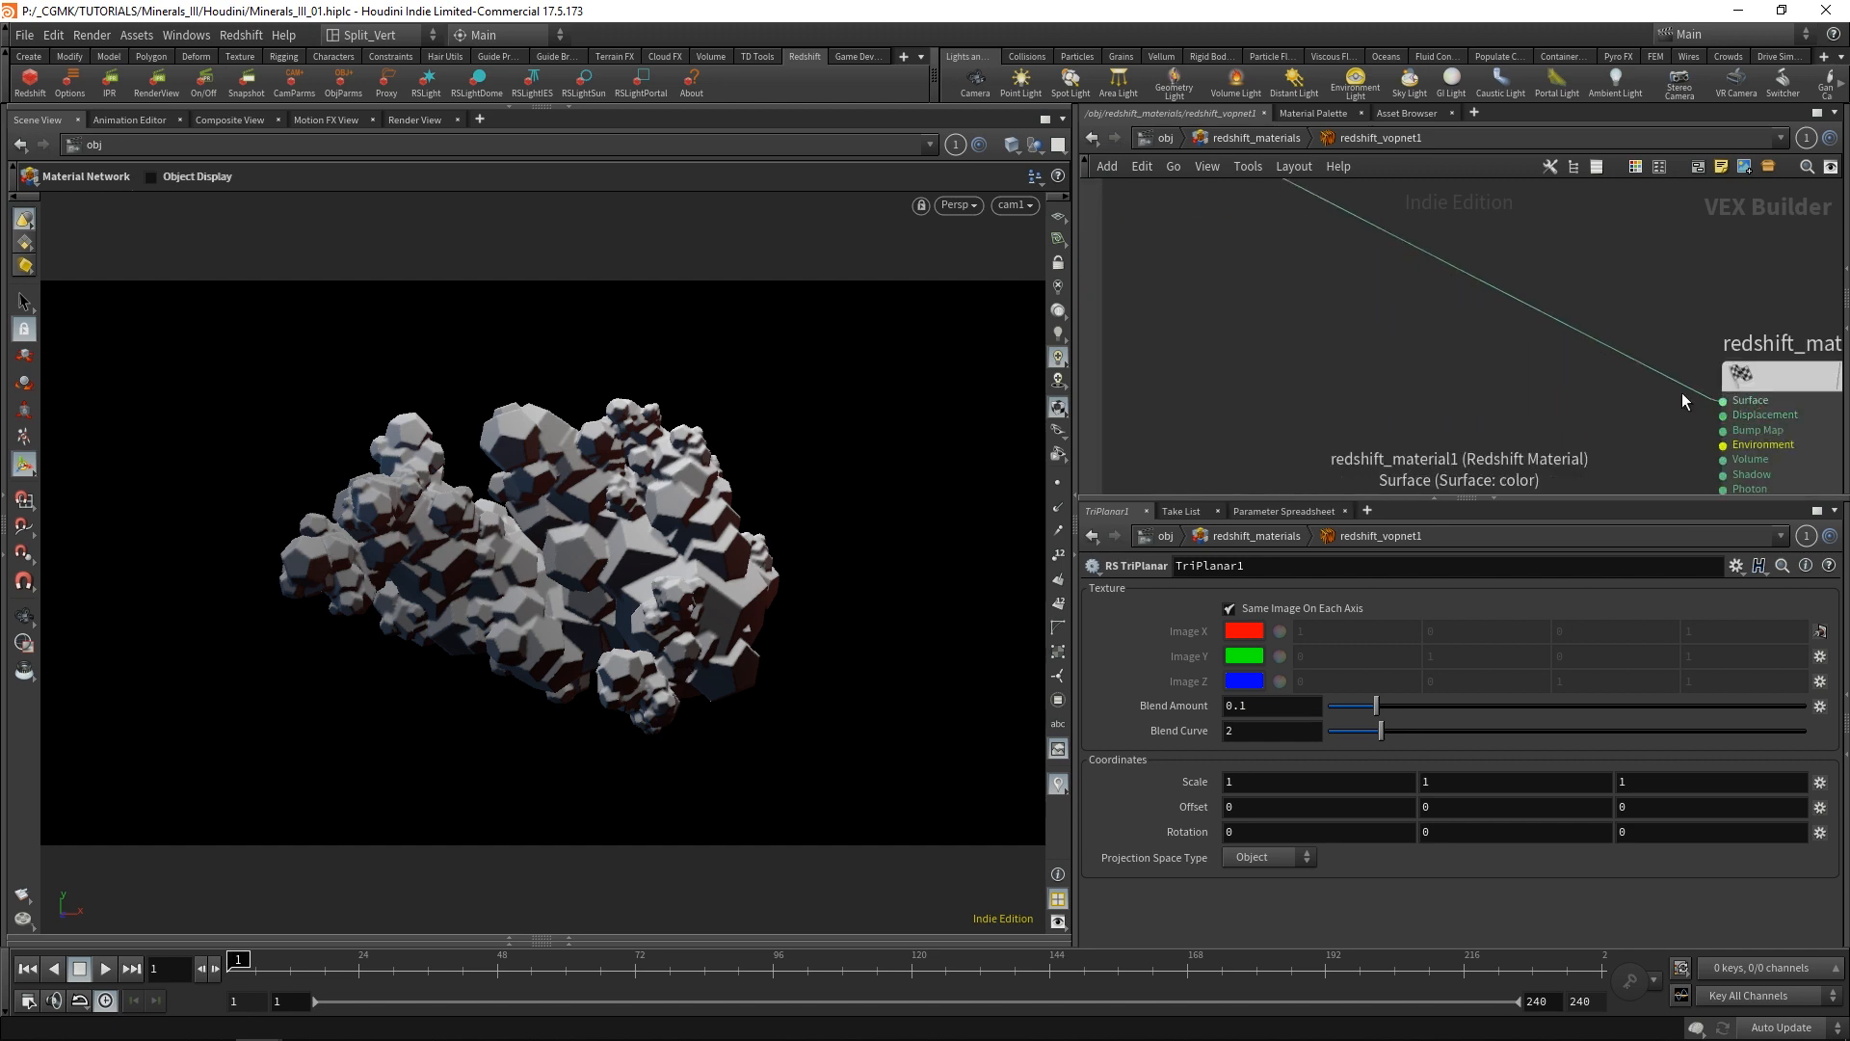
Set Material1's reflection weight to 0 and start a Redshift IPR render through cam1.
scroll(1422, 393, down, 1)
middle_drag(1311, 351, 1459, 373)
scroll(1421, 394, down, 2)
click(1357, 281)
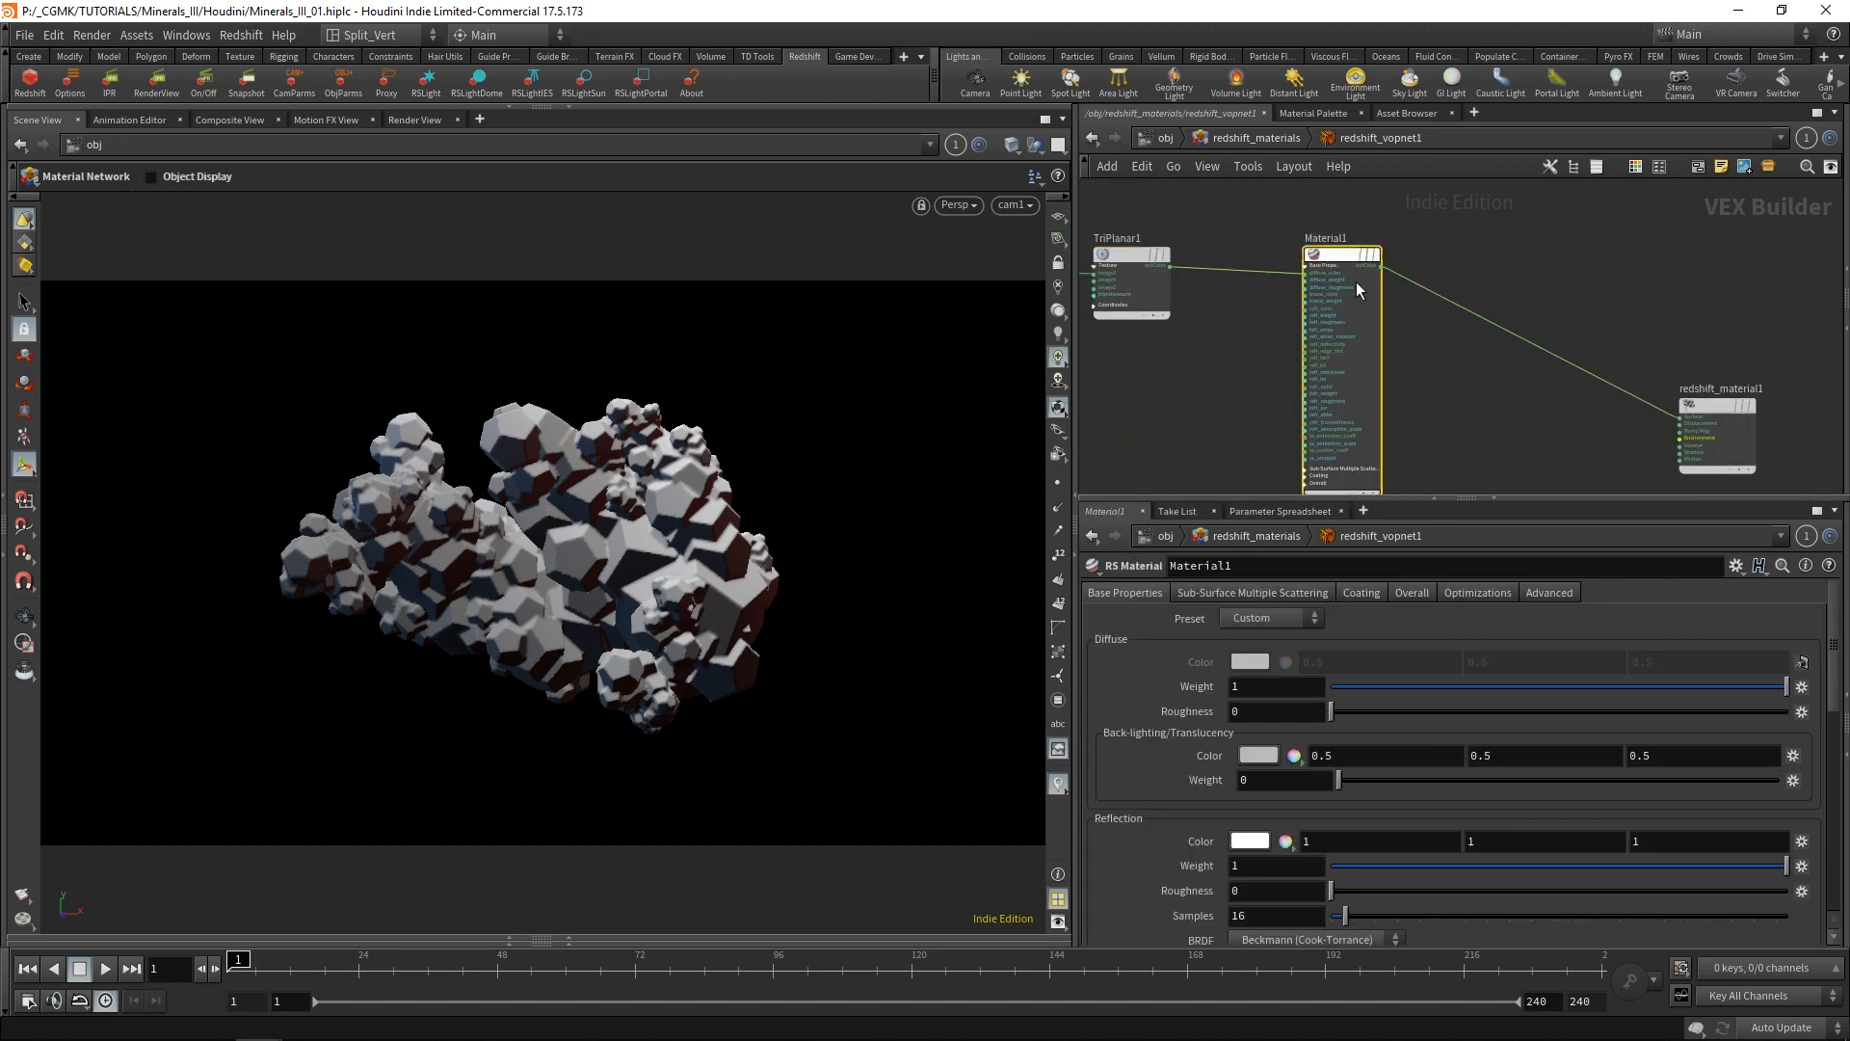
drag(1490, 879, 1290, 882)
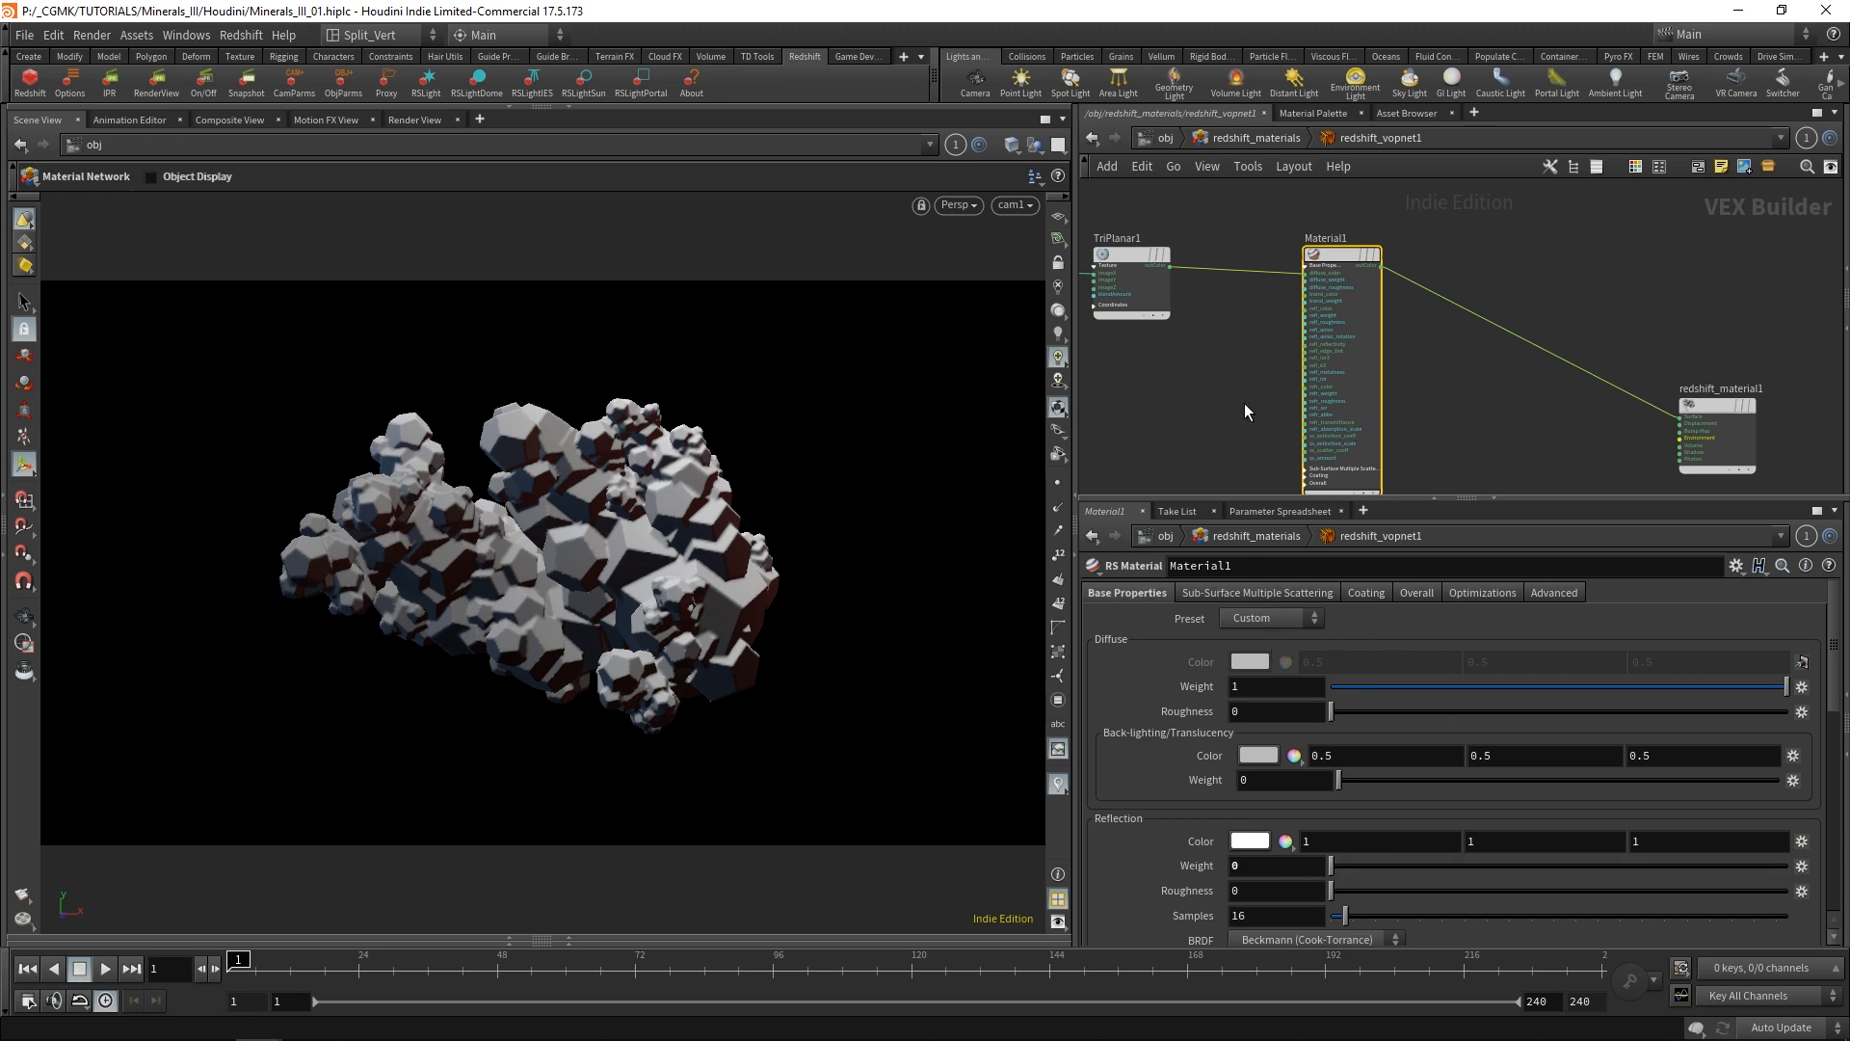
click(415, 120)
click(56, 145)
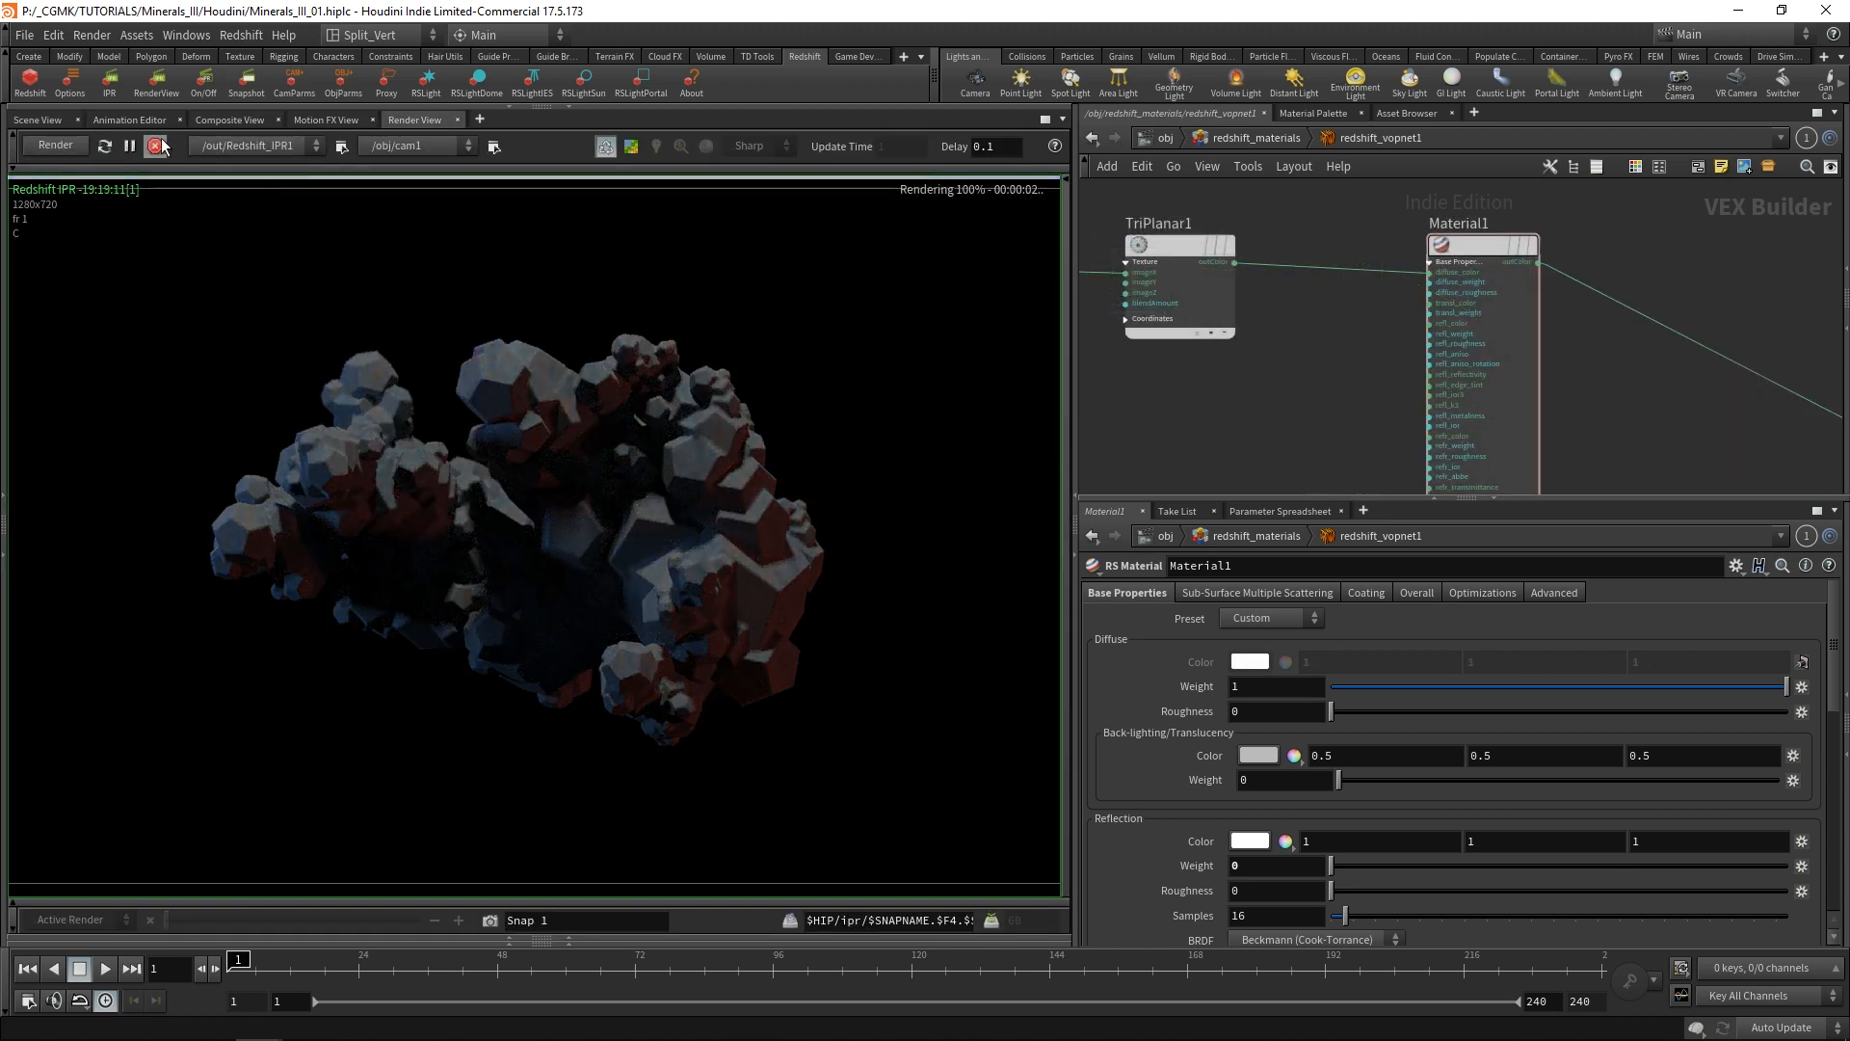
Set cam1's resolution to 1920 x 1080 and render the scene again.
click(495, 145)
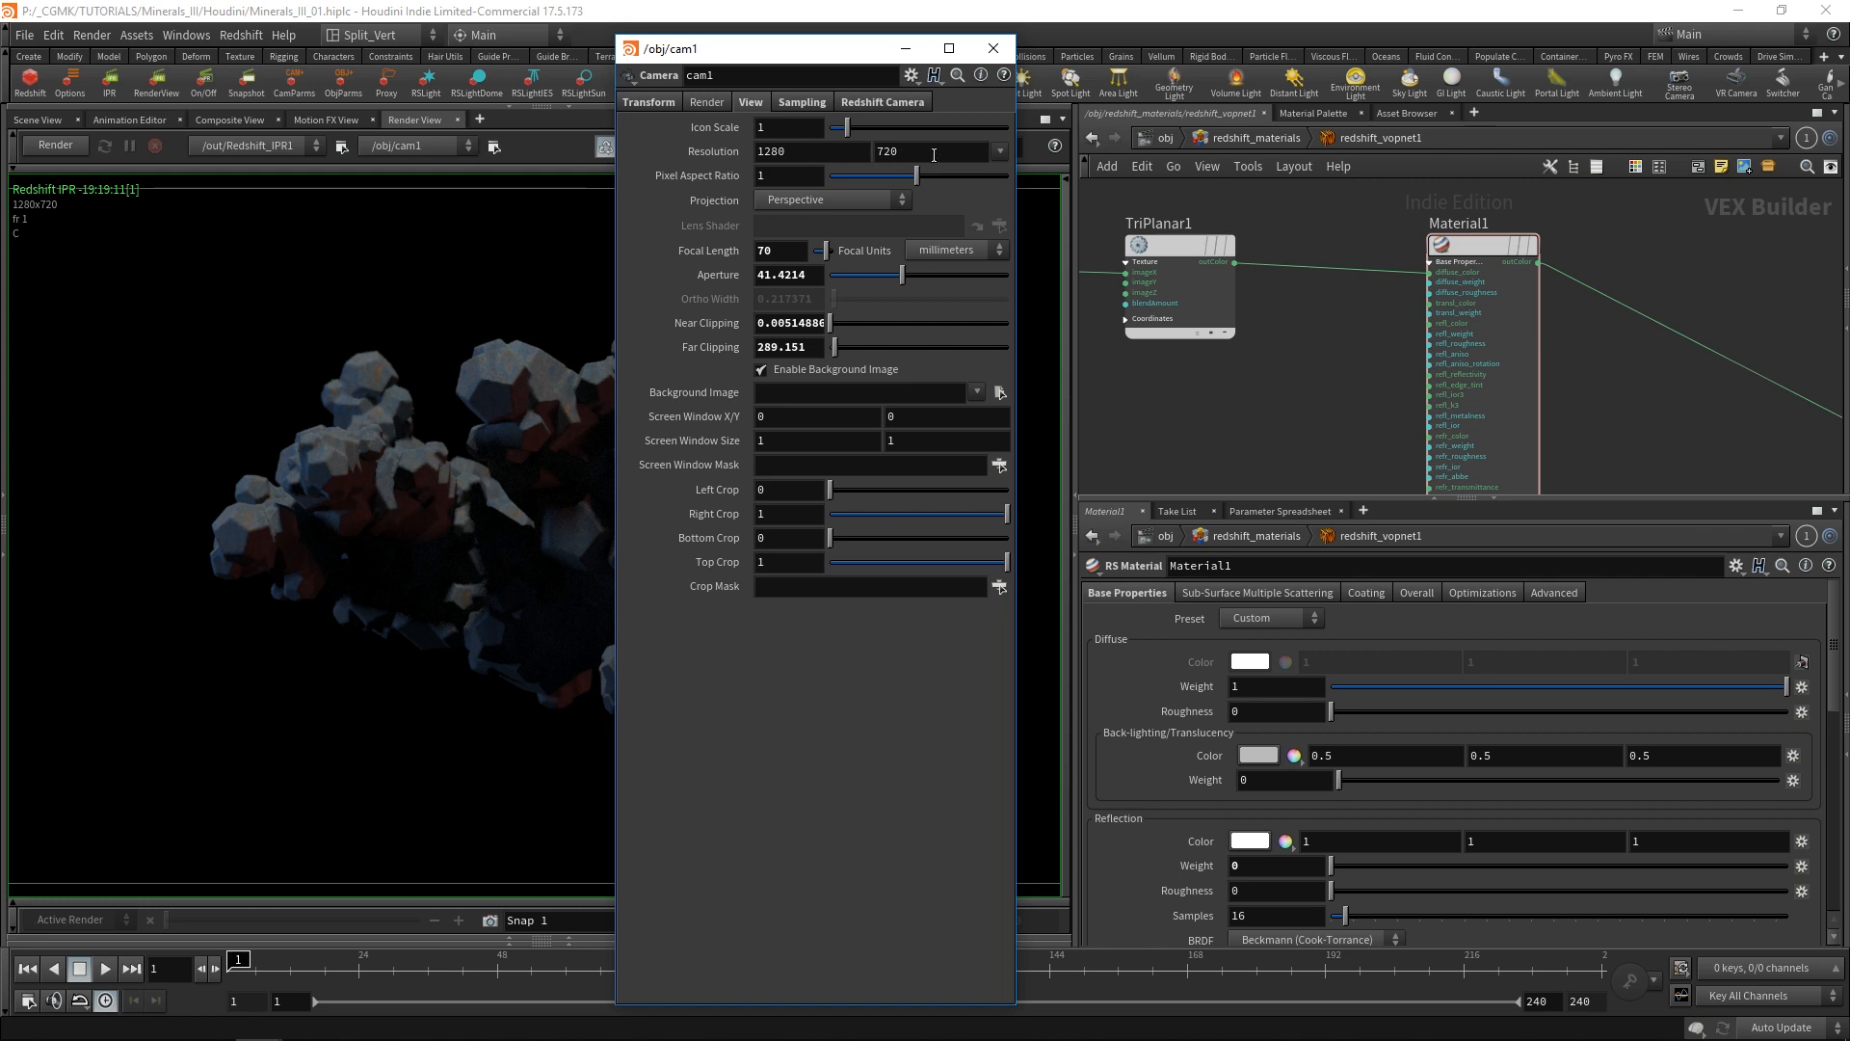
click(1000, 151)
click(1055, 206)
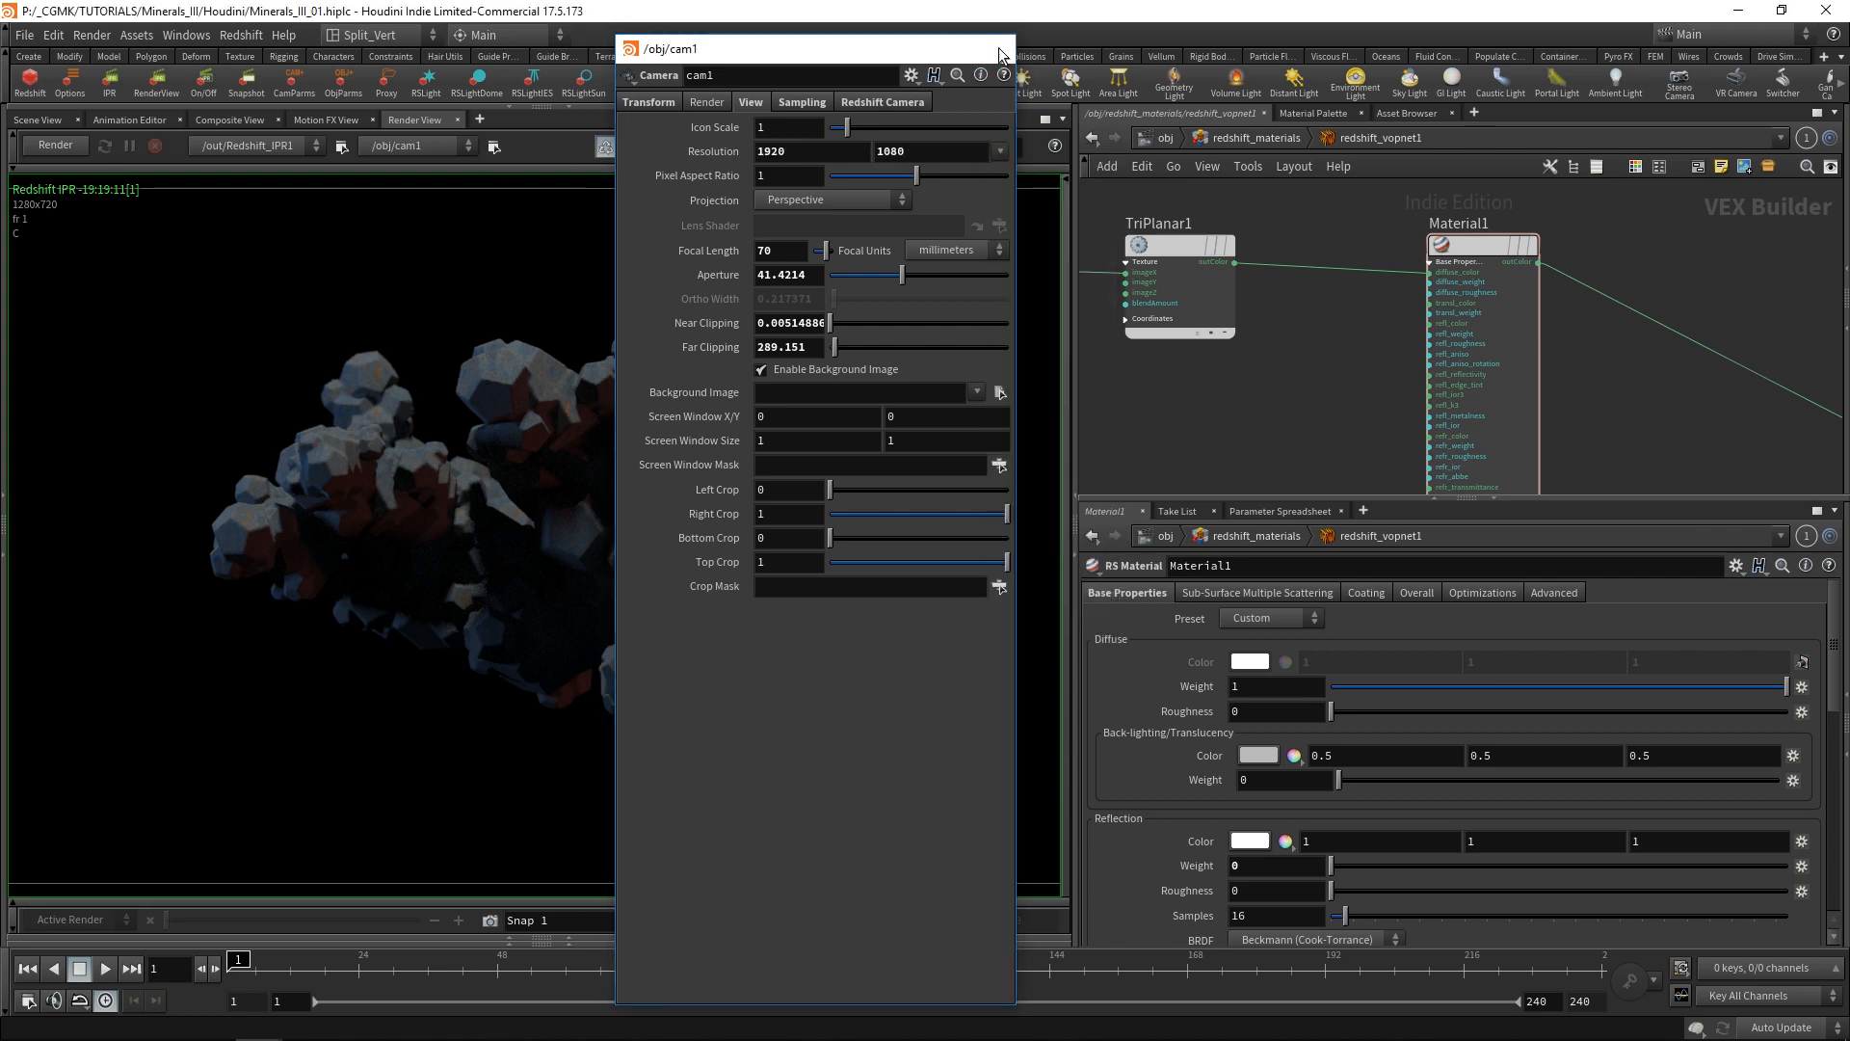
click(994, 48)
click(60, 146)
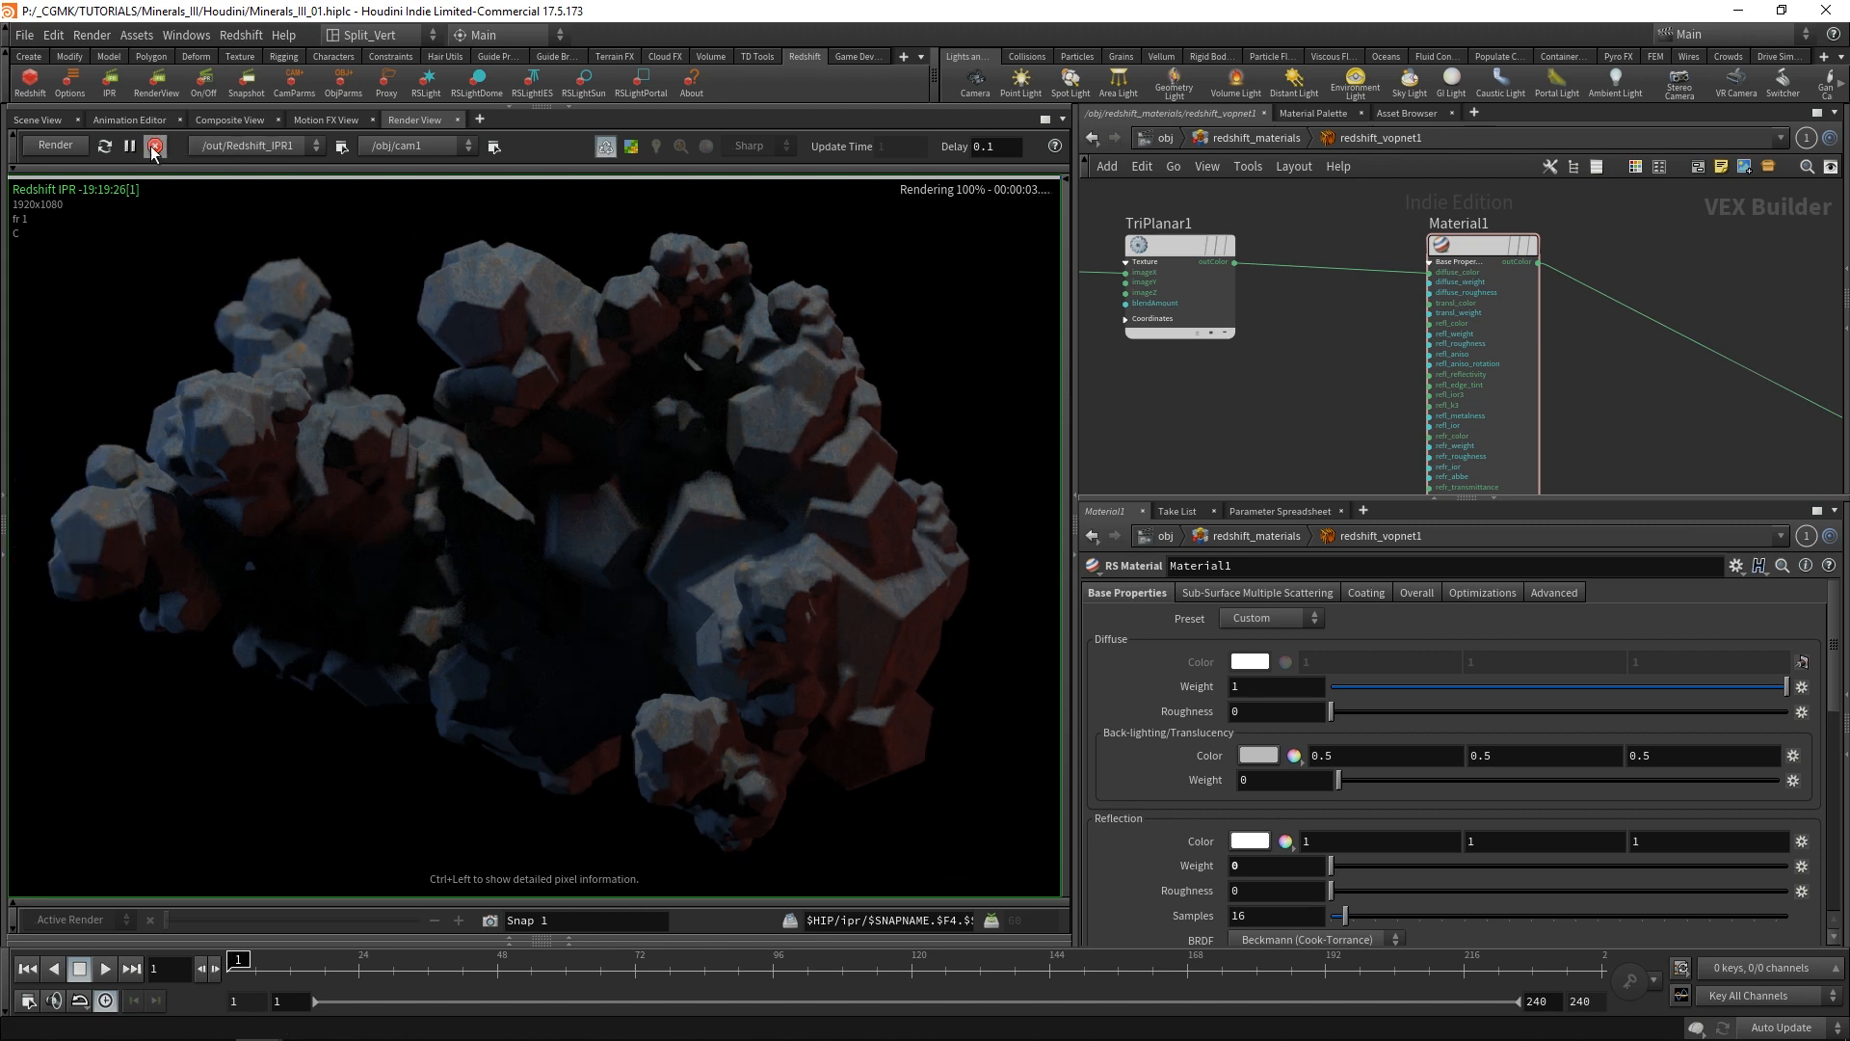
Set TriPlanar1's scale to 0.25 on all three axes and move both texture nodes farther from Material1.
click(1184, 251)
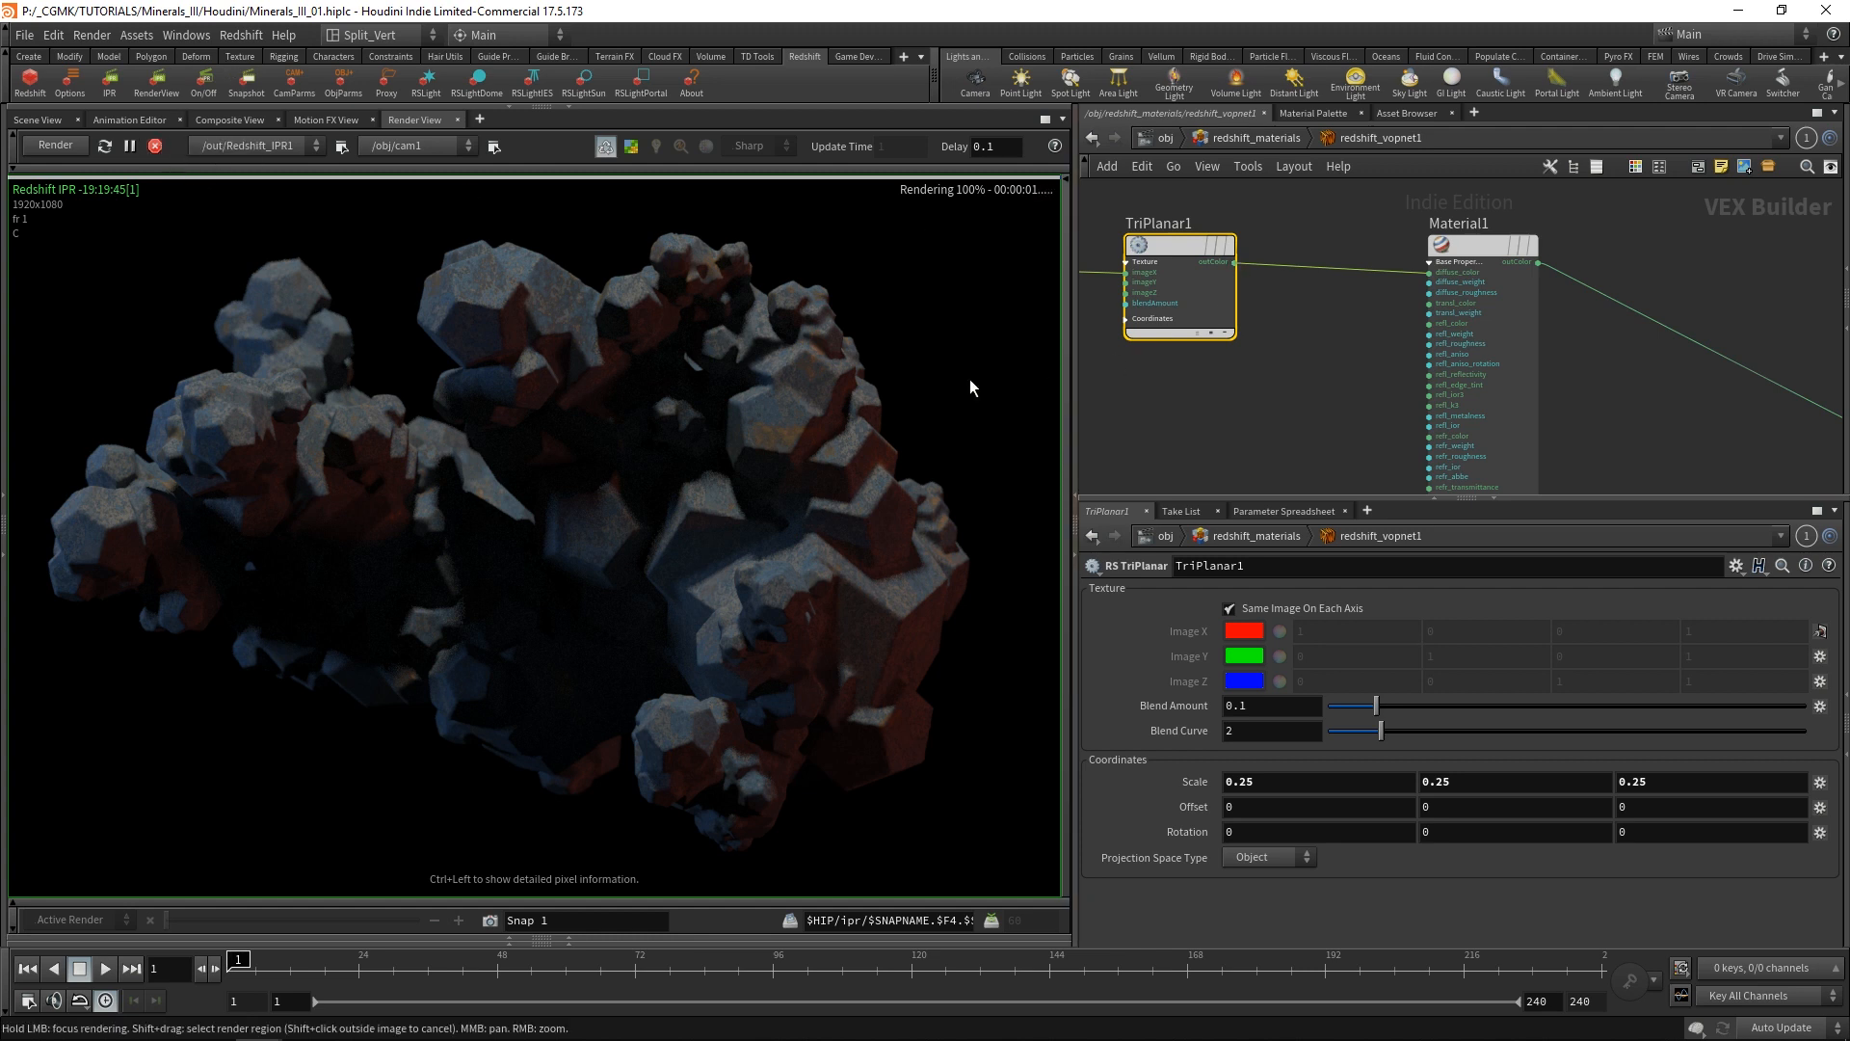
scroll(1263, 405, down, 2)
middle_drag(1272, 390, 1479, 361)
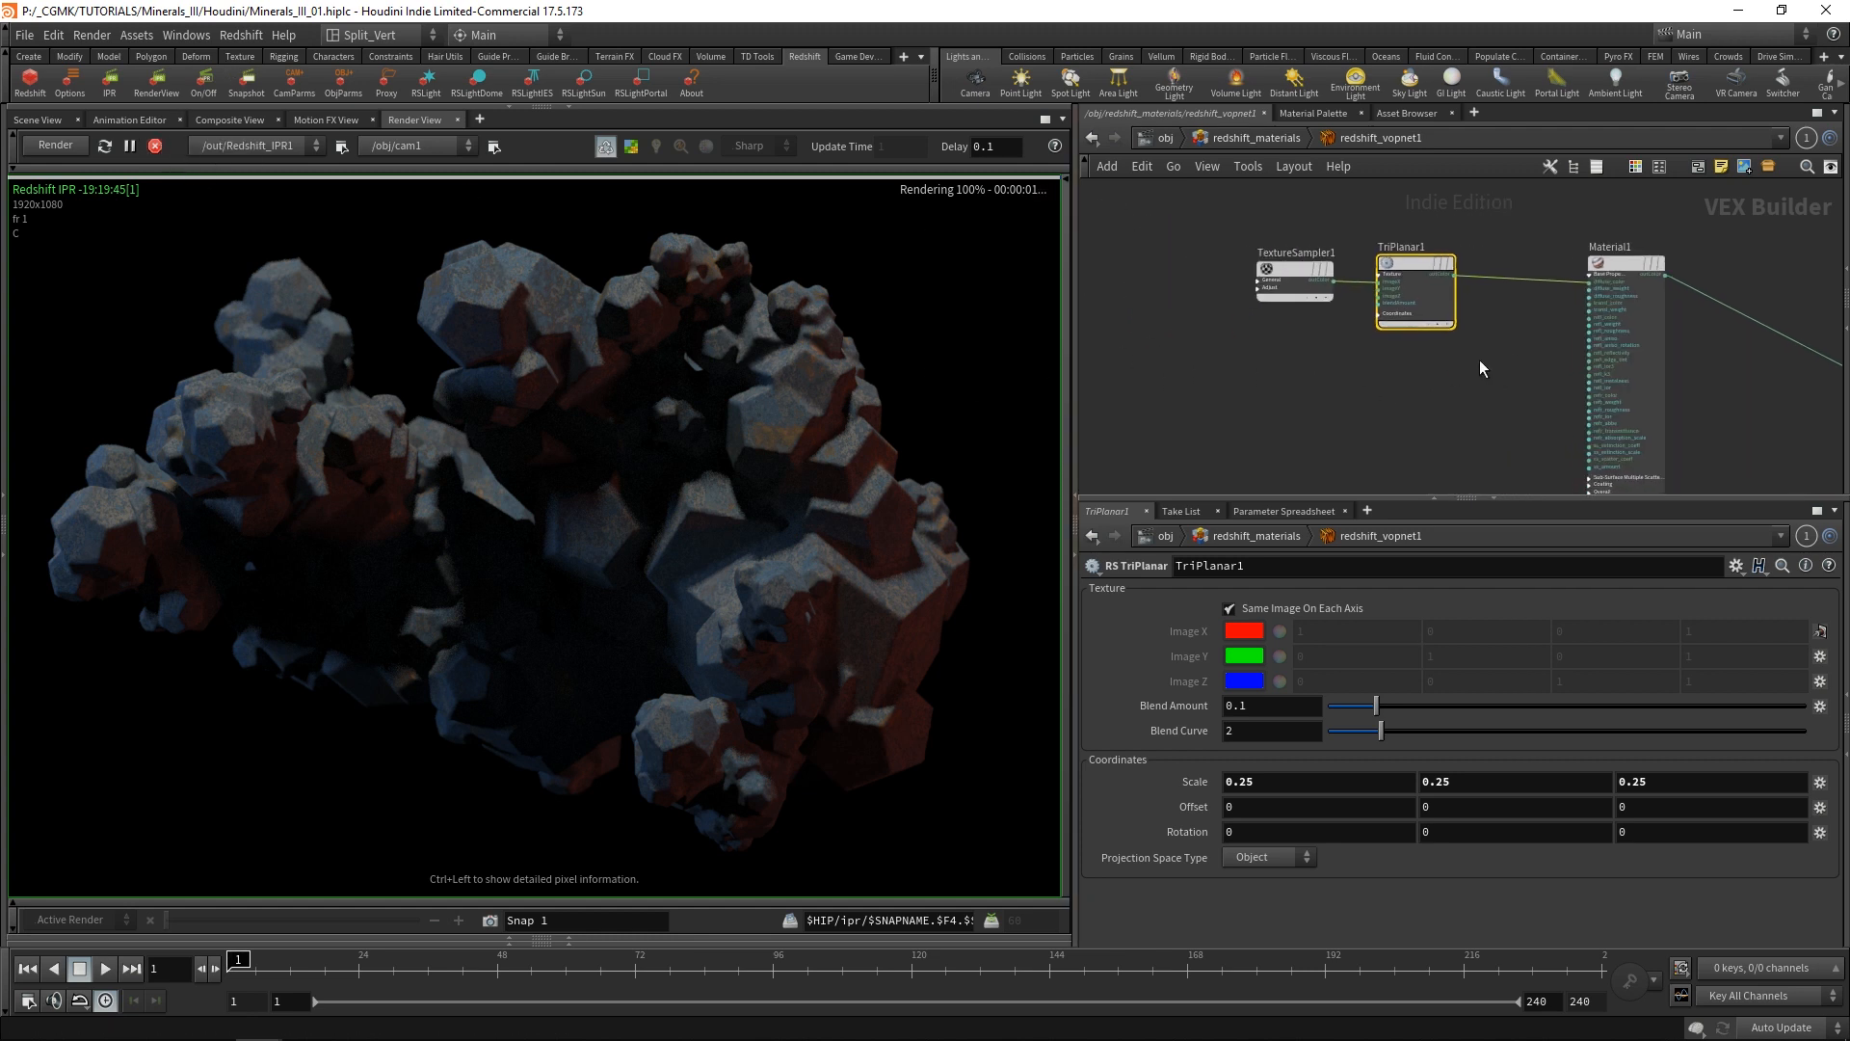
drag(1479, 360, 1281, 247)
click(1444, 341)
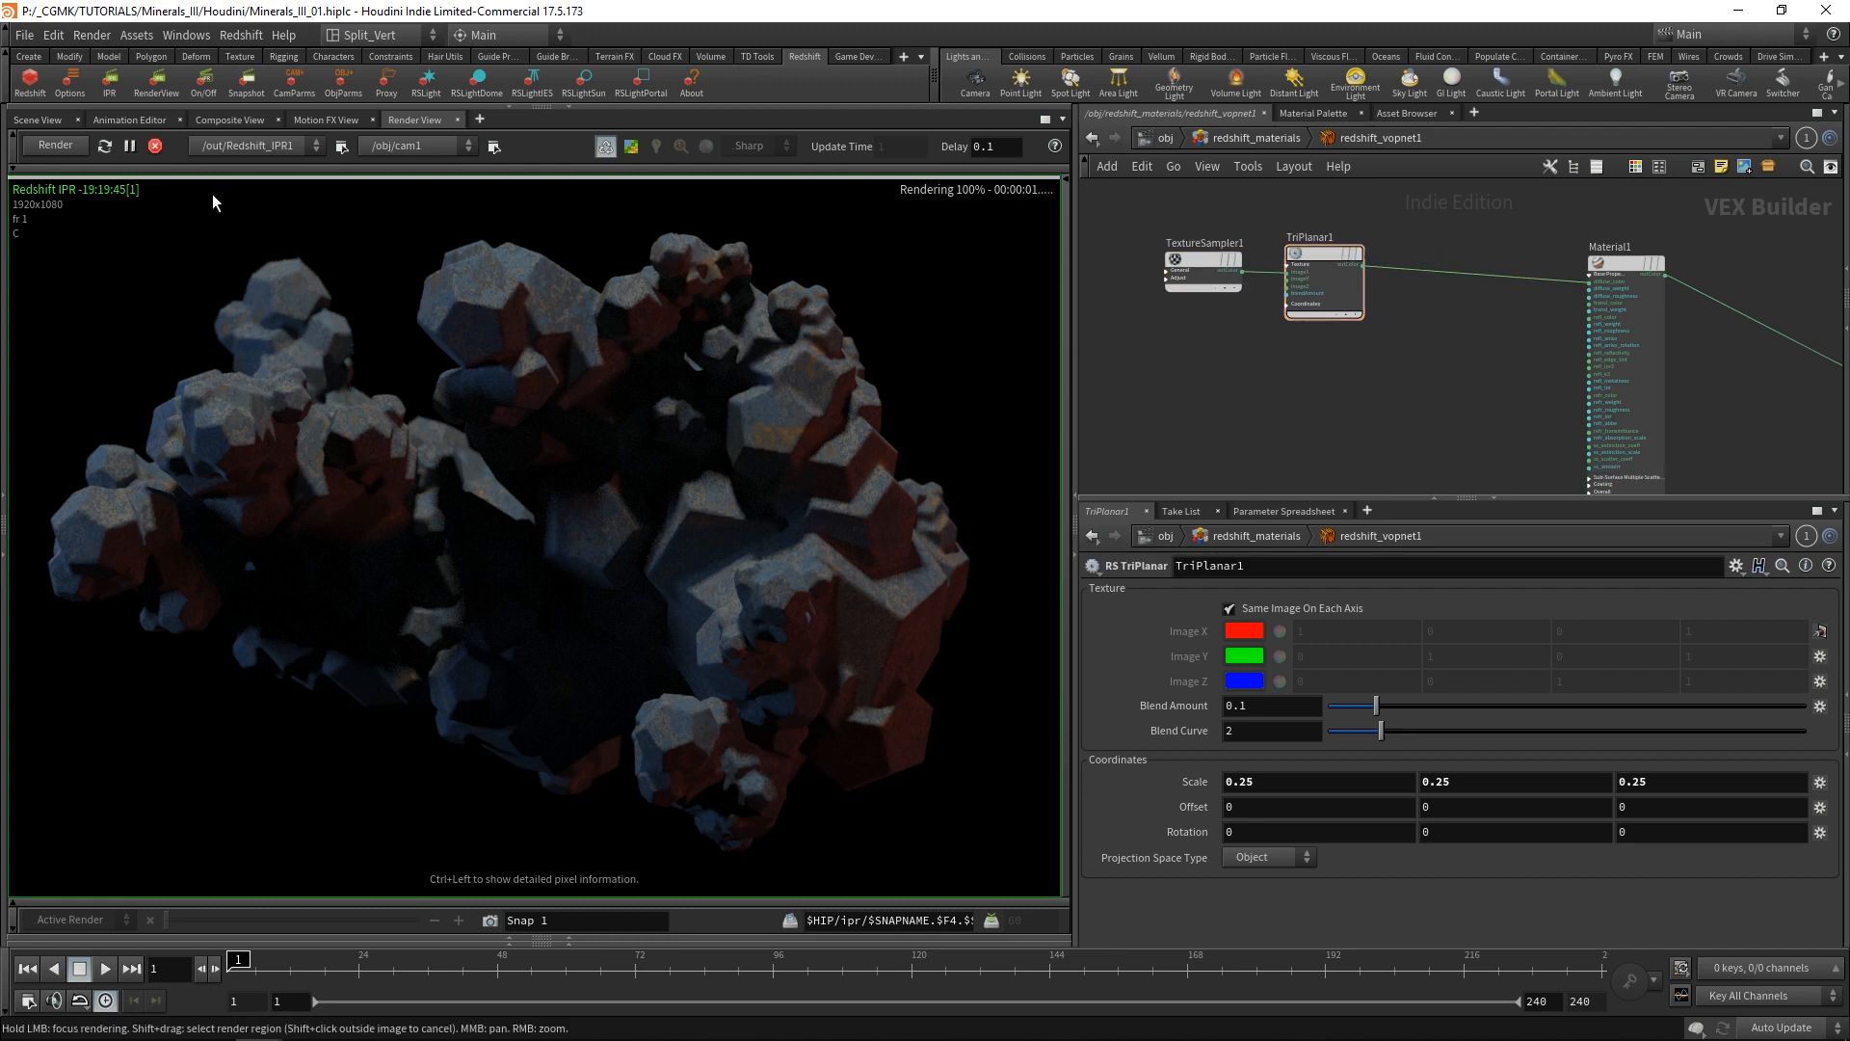
Set Material1's reflection BRDF to GGX and its Fresnel type to Metalness.
click(1629, 263)
scroll(1828, 674, down, 6)
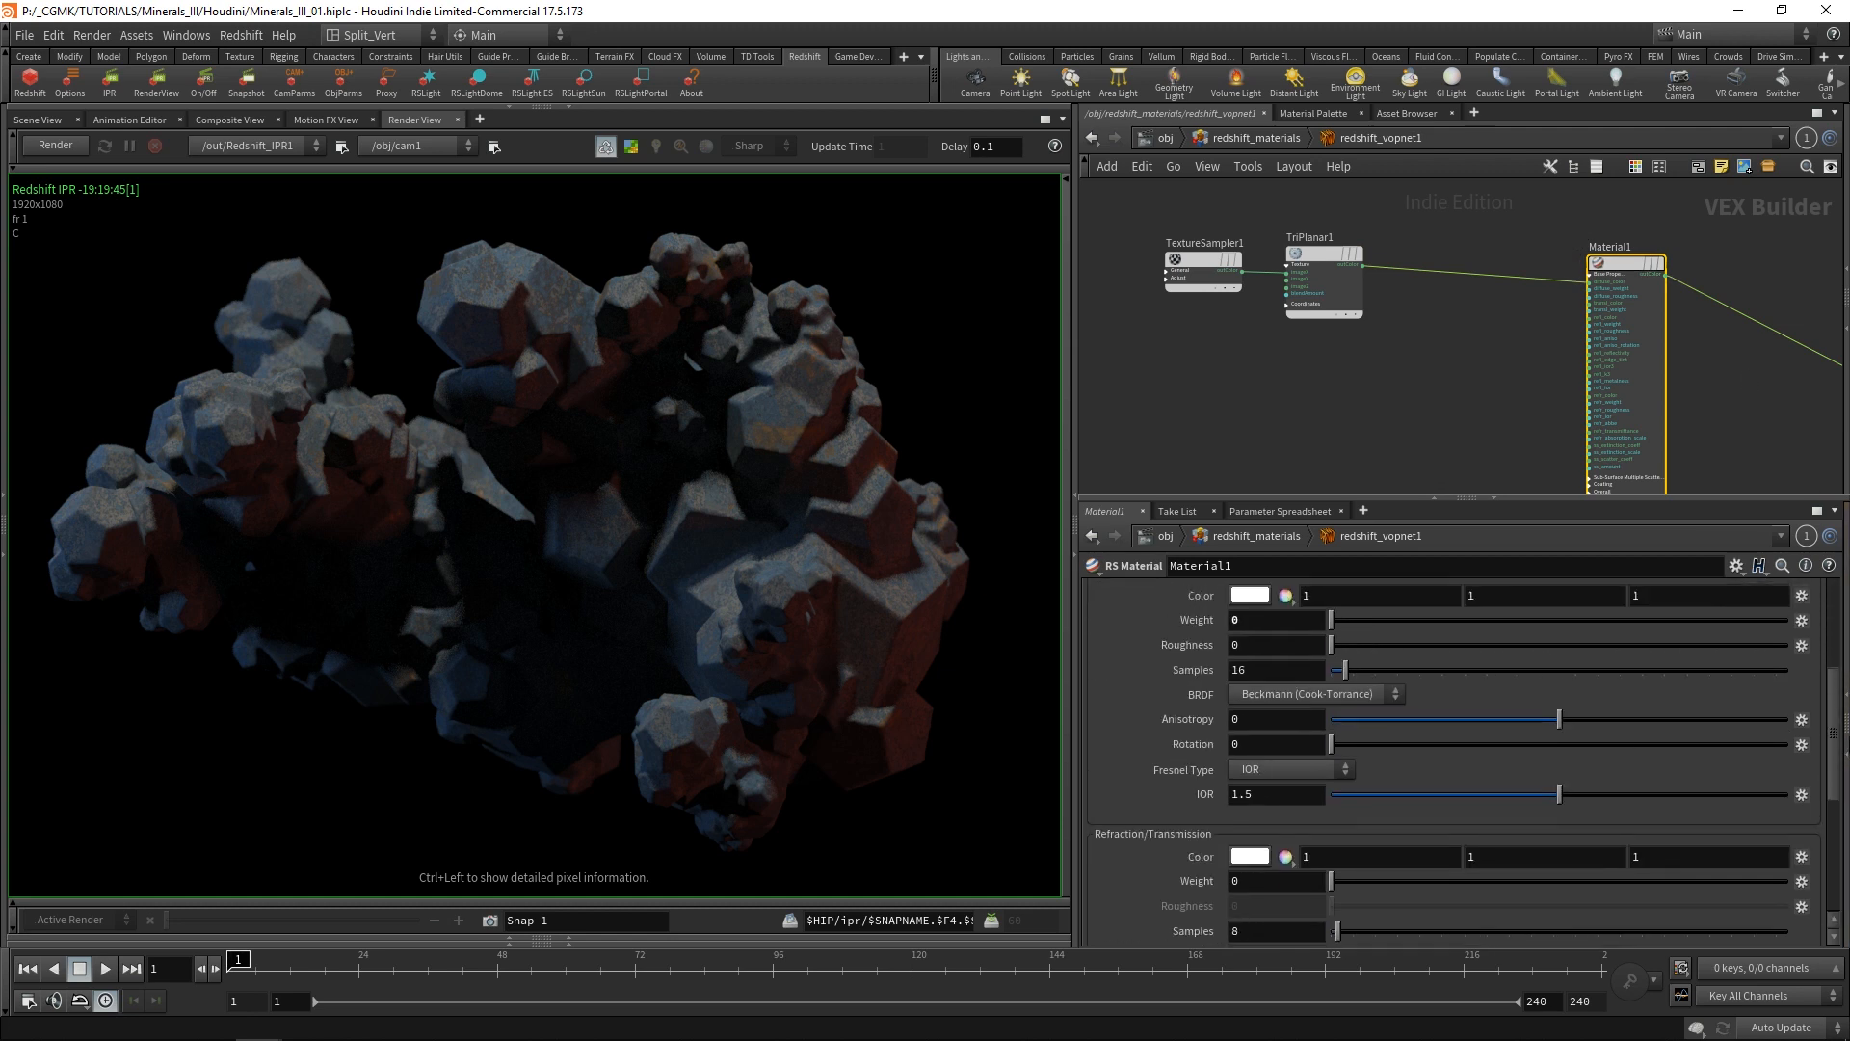
scroll(1368, 773, down, 2)
scroll(1367, 773, up, 5)
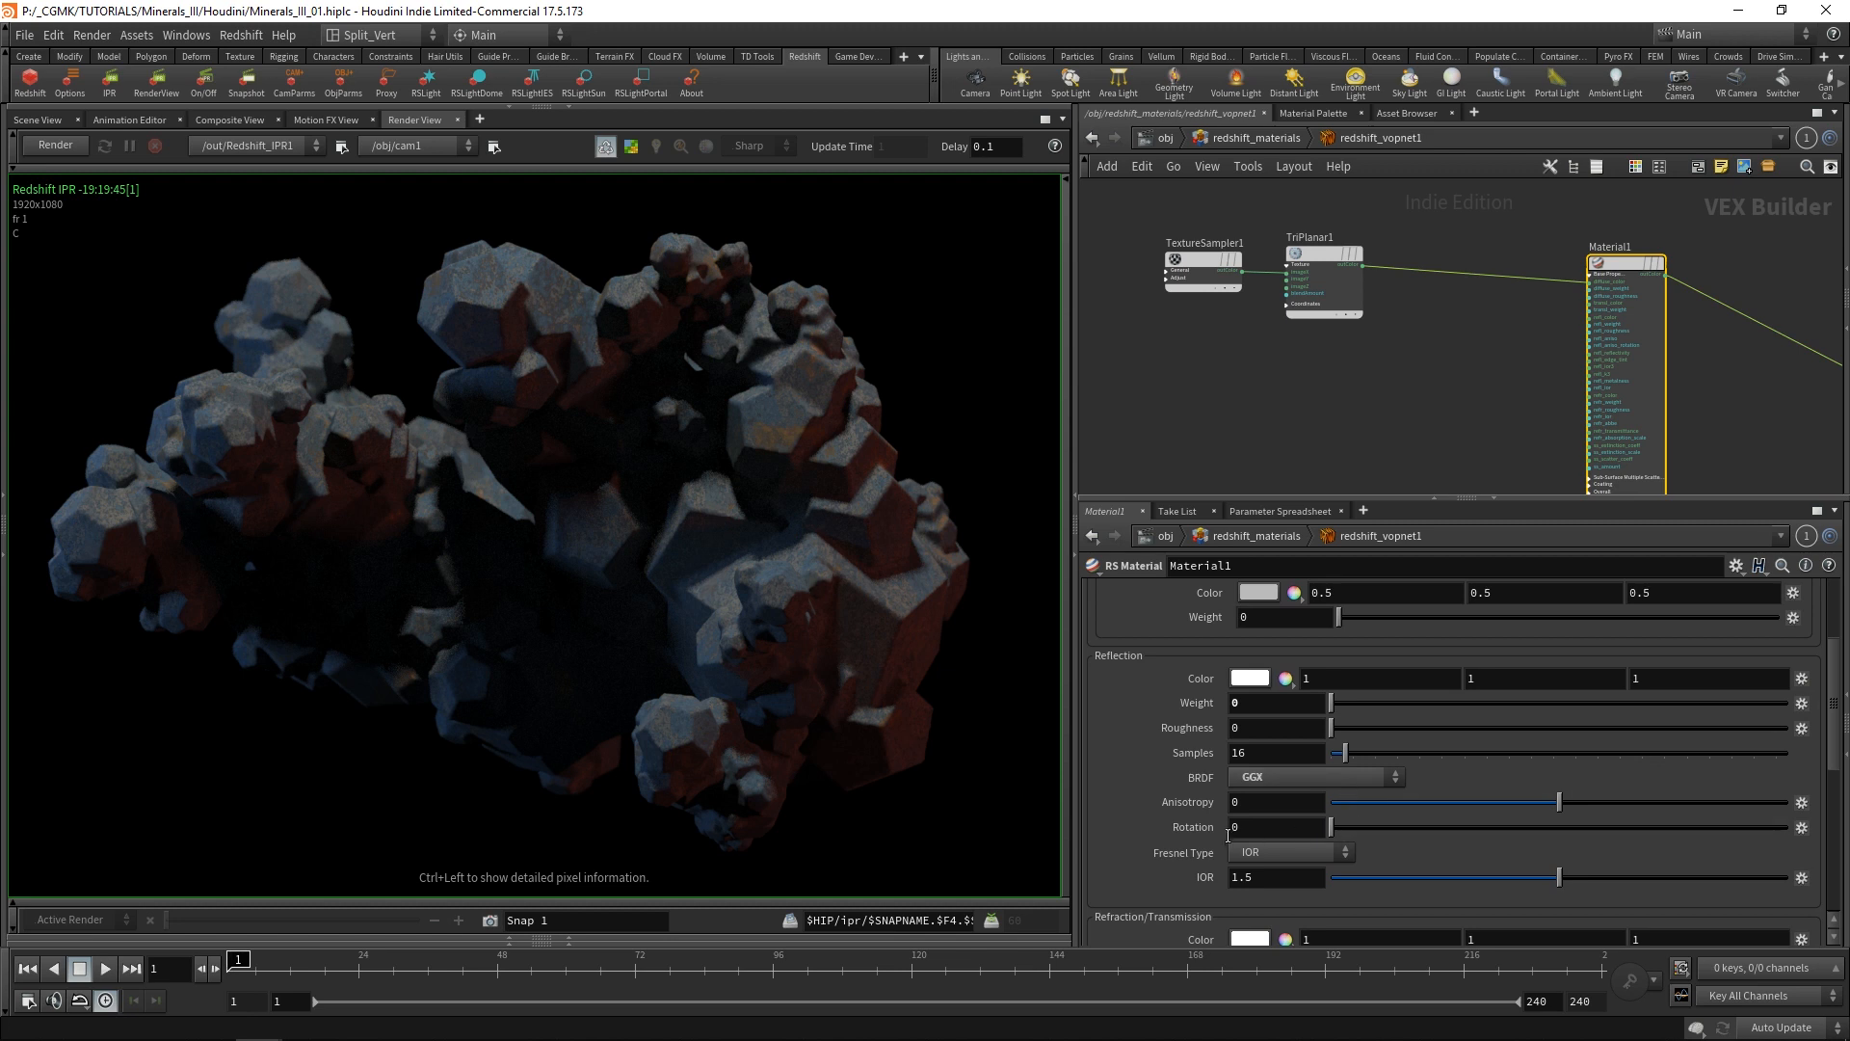
click(1265, 852)
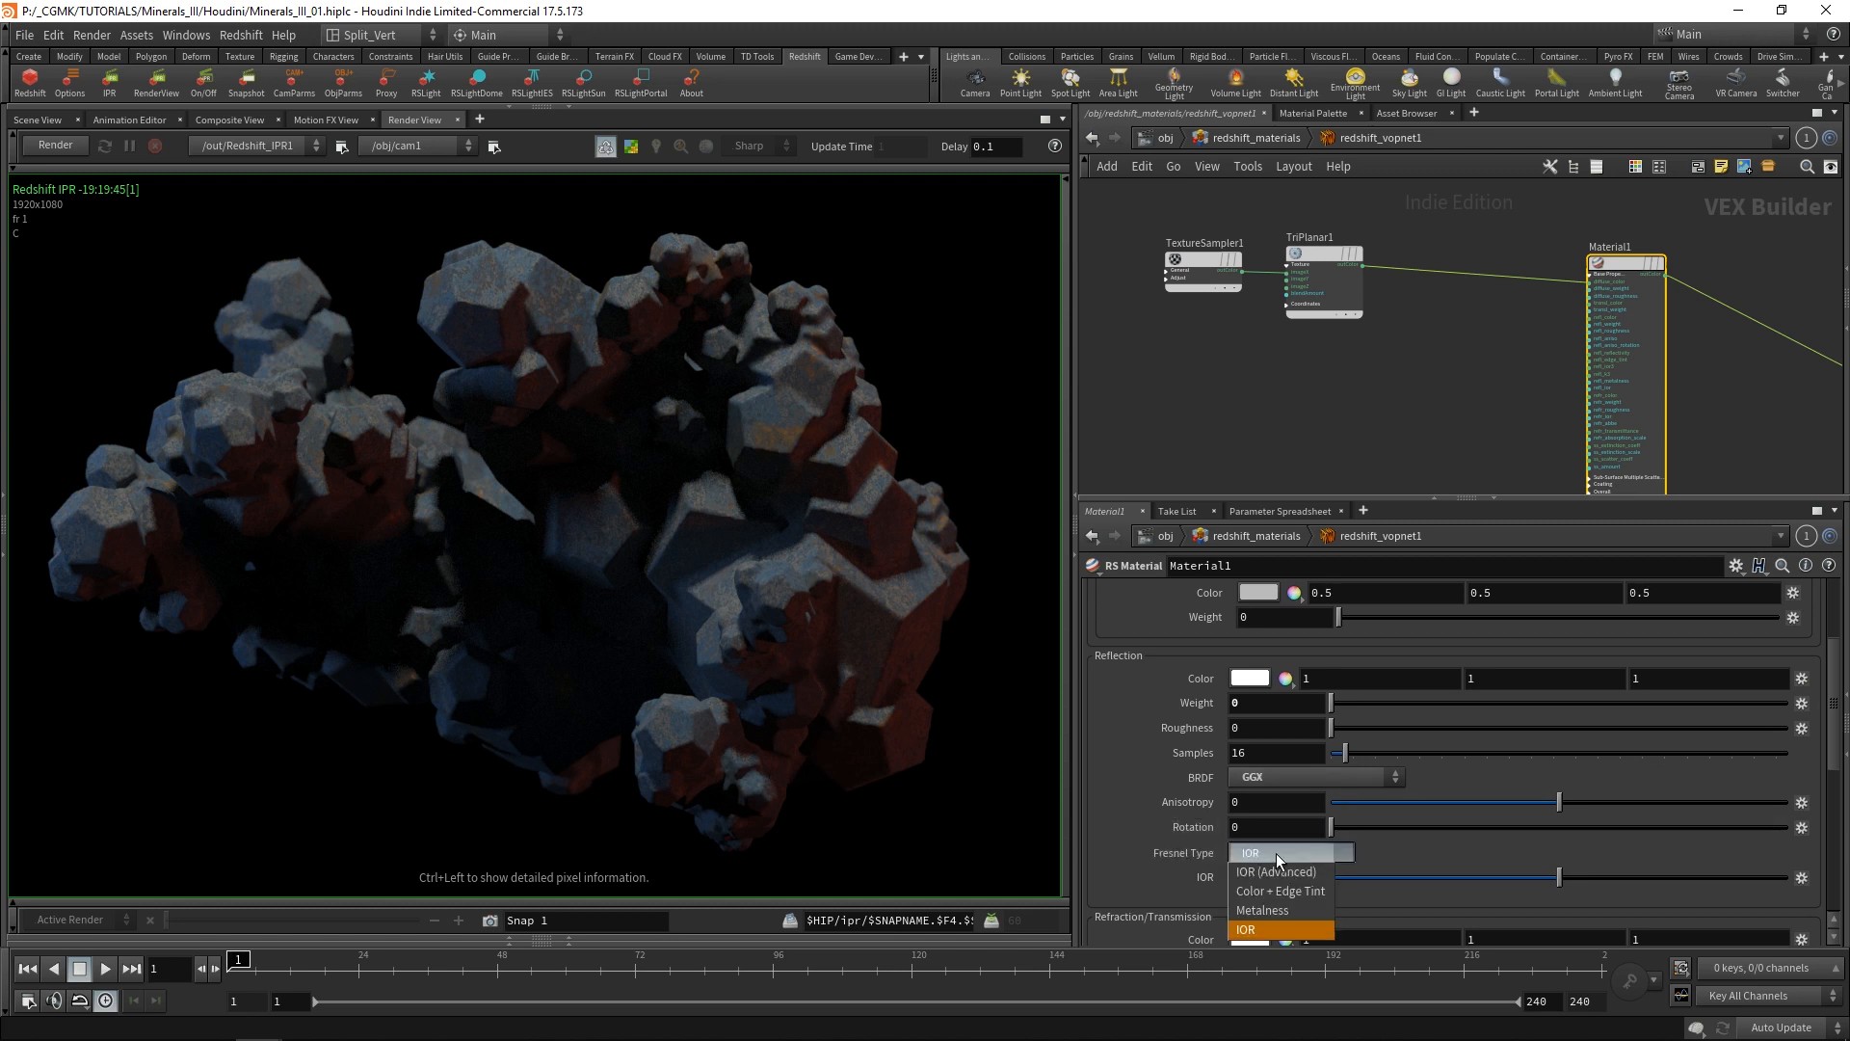
click(1280, 901)
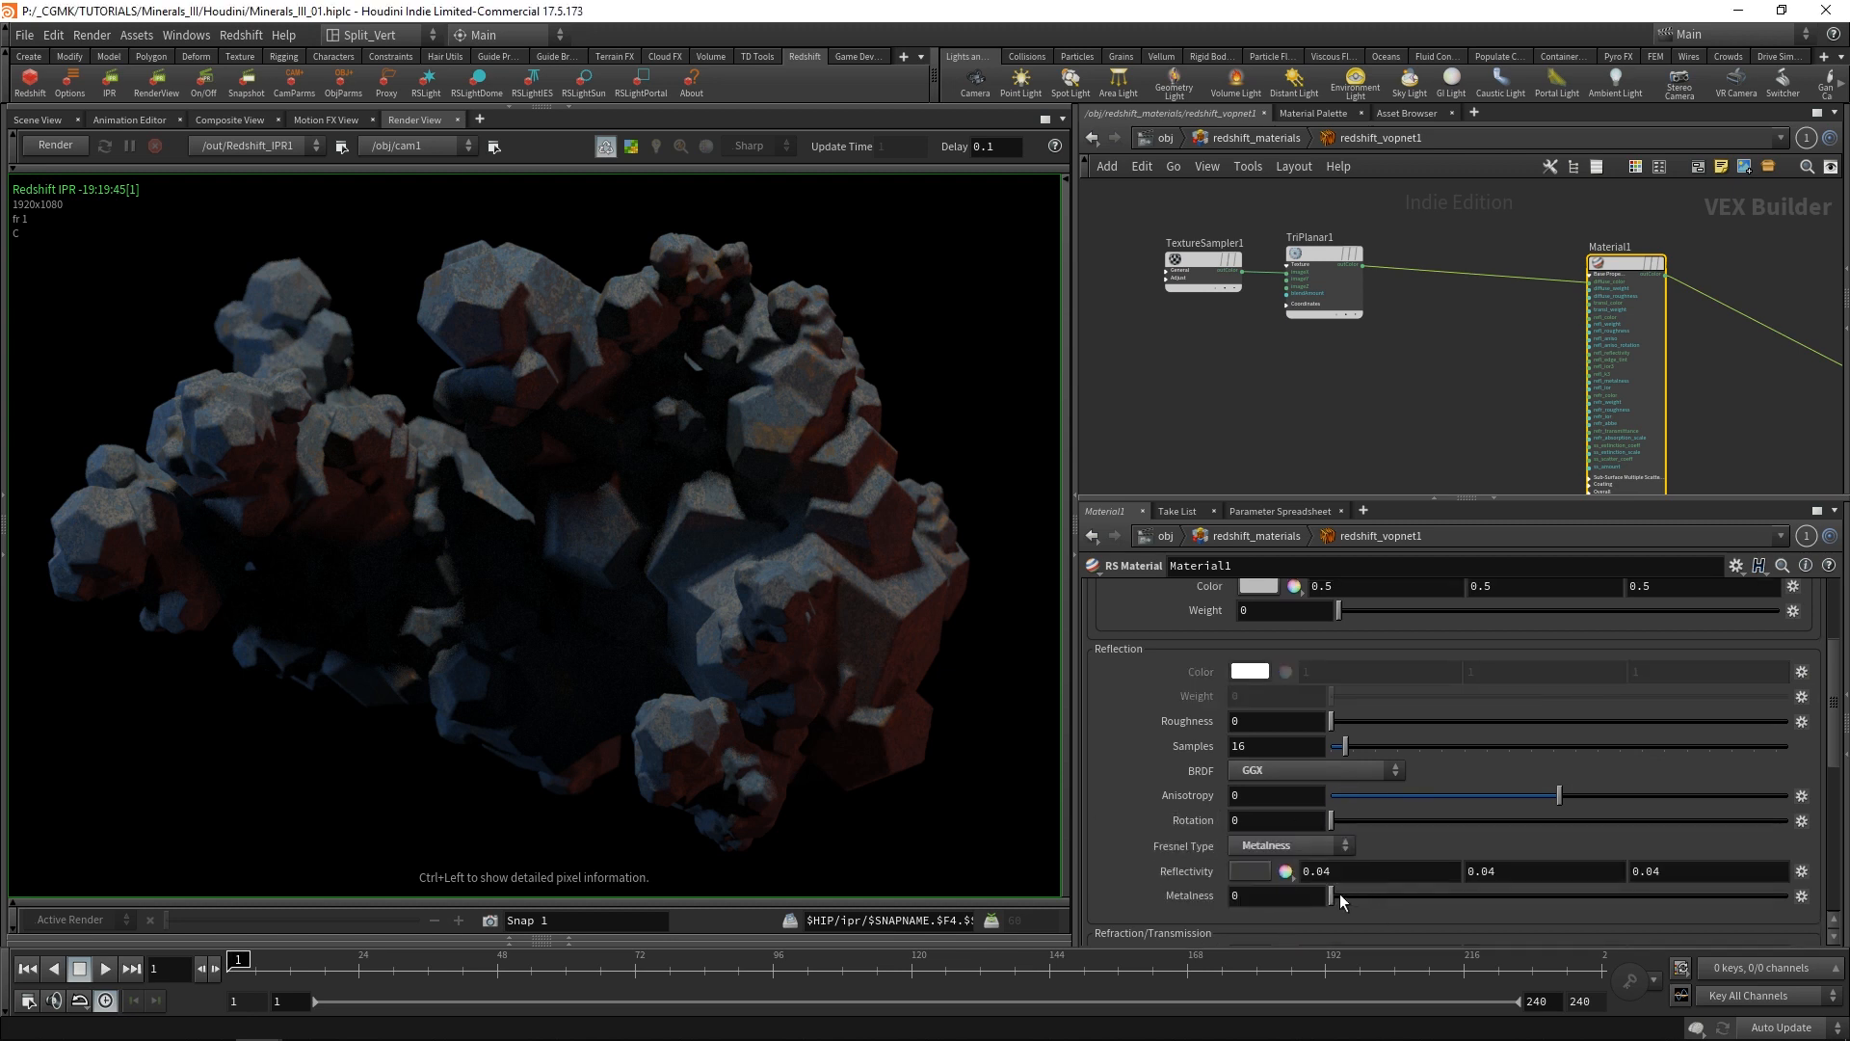
Set Material1's metalness to 0.95 and restart the IPR render.
click(1291, 896)
text(0.95)
key(Return)
click(58, 144)
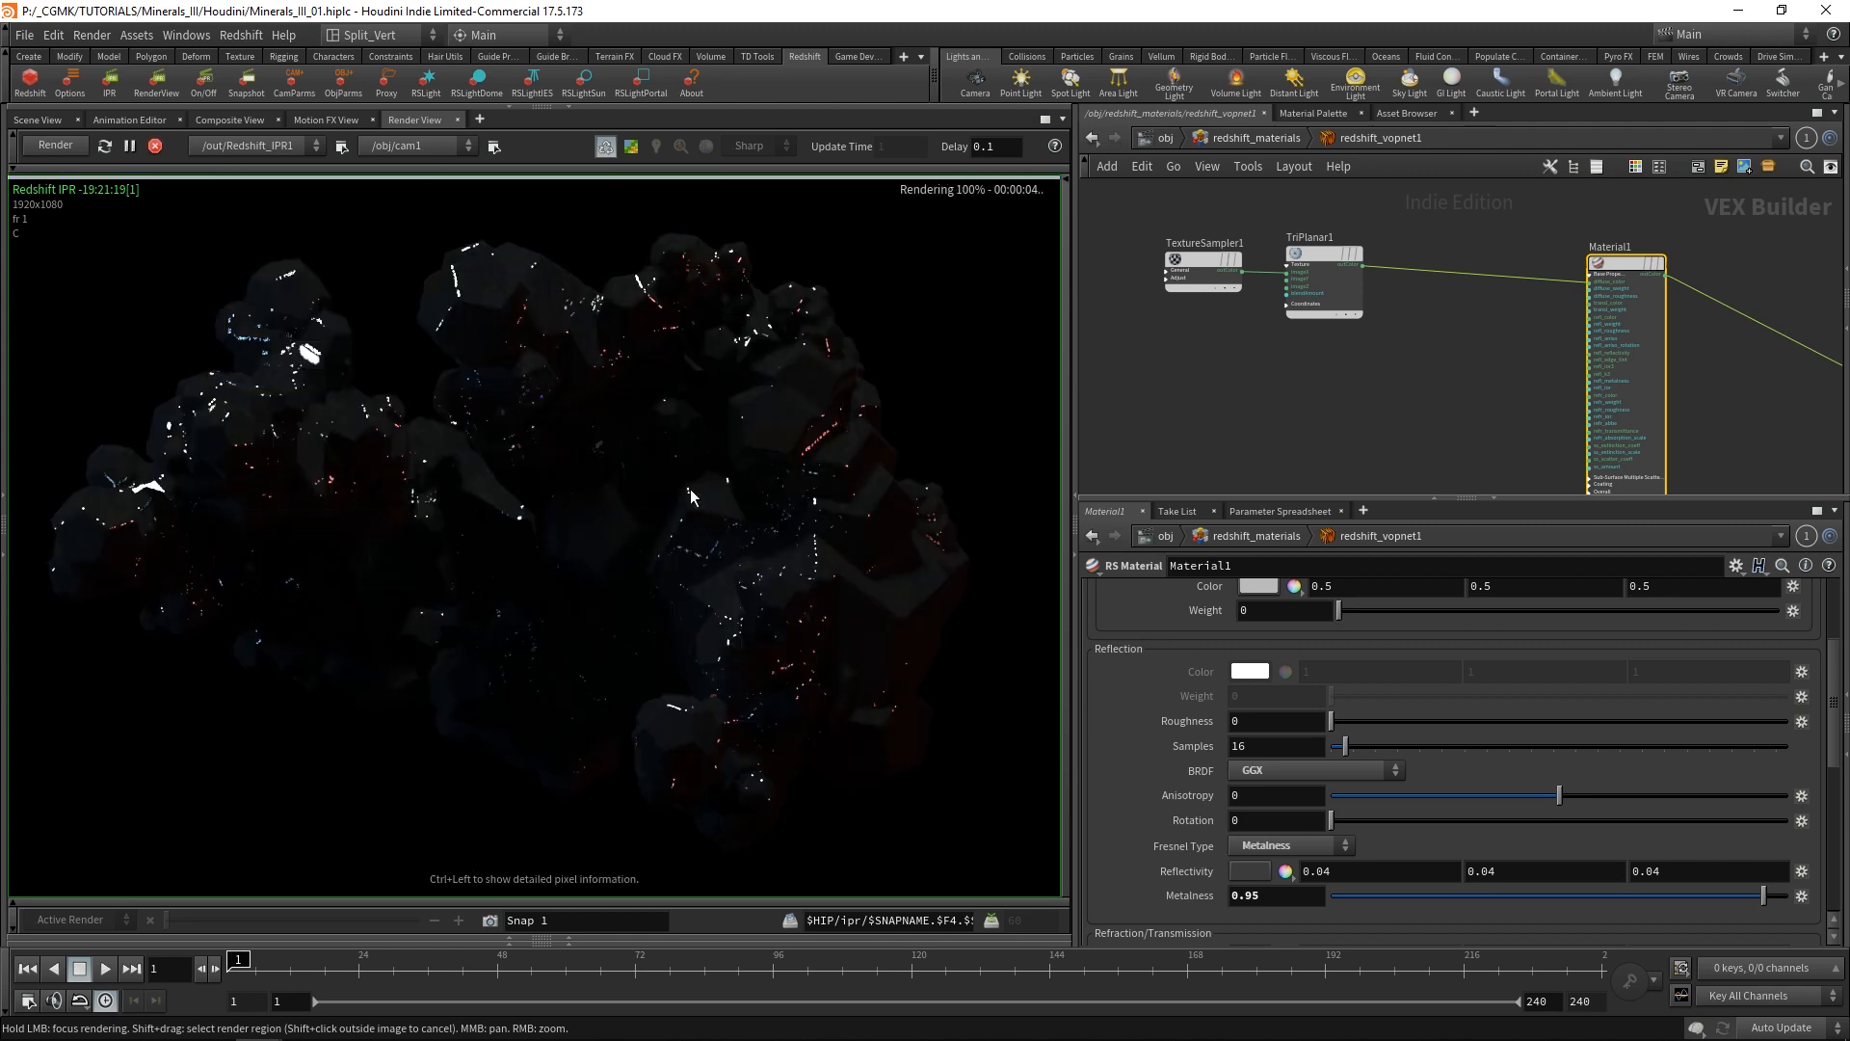
Try a reflection roughness of 0.5 on Material1.
scroll(1316, 777, up, 2)
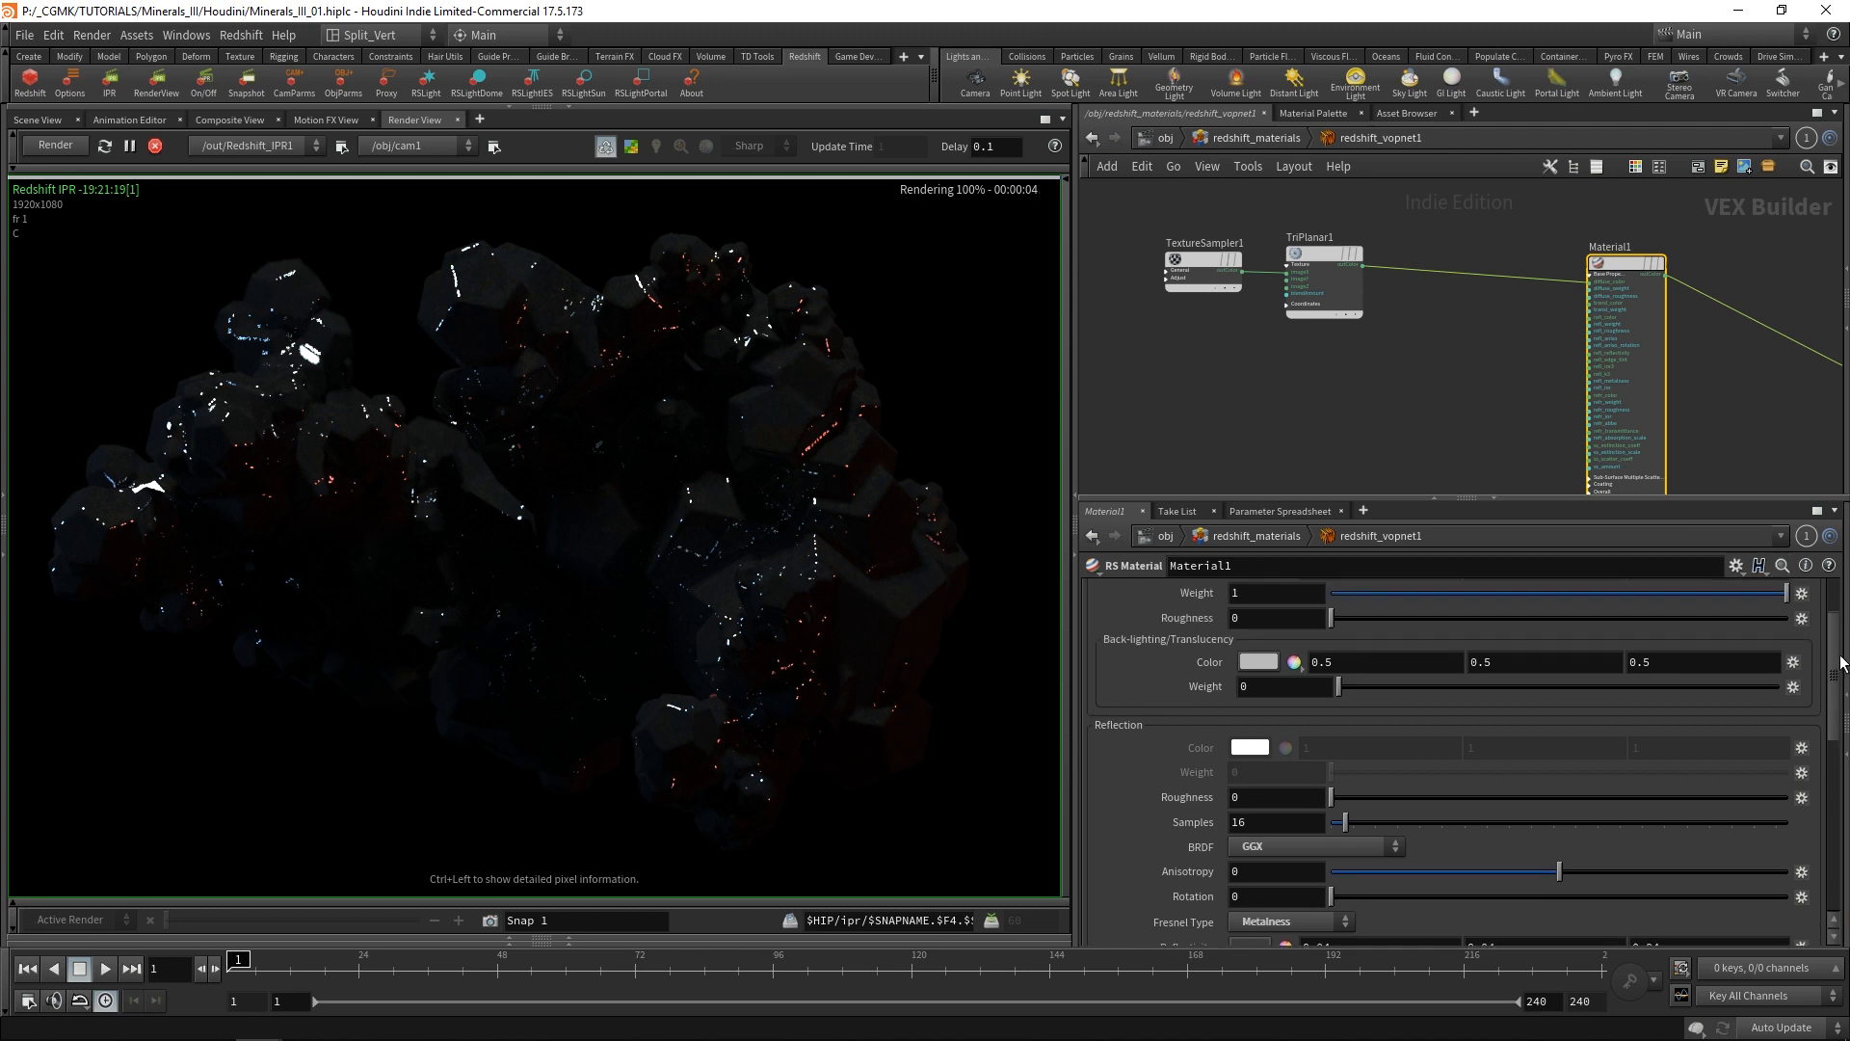
click(1316, 777)
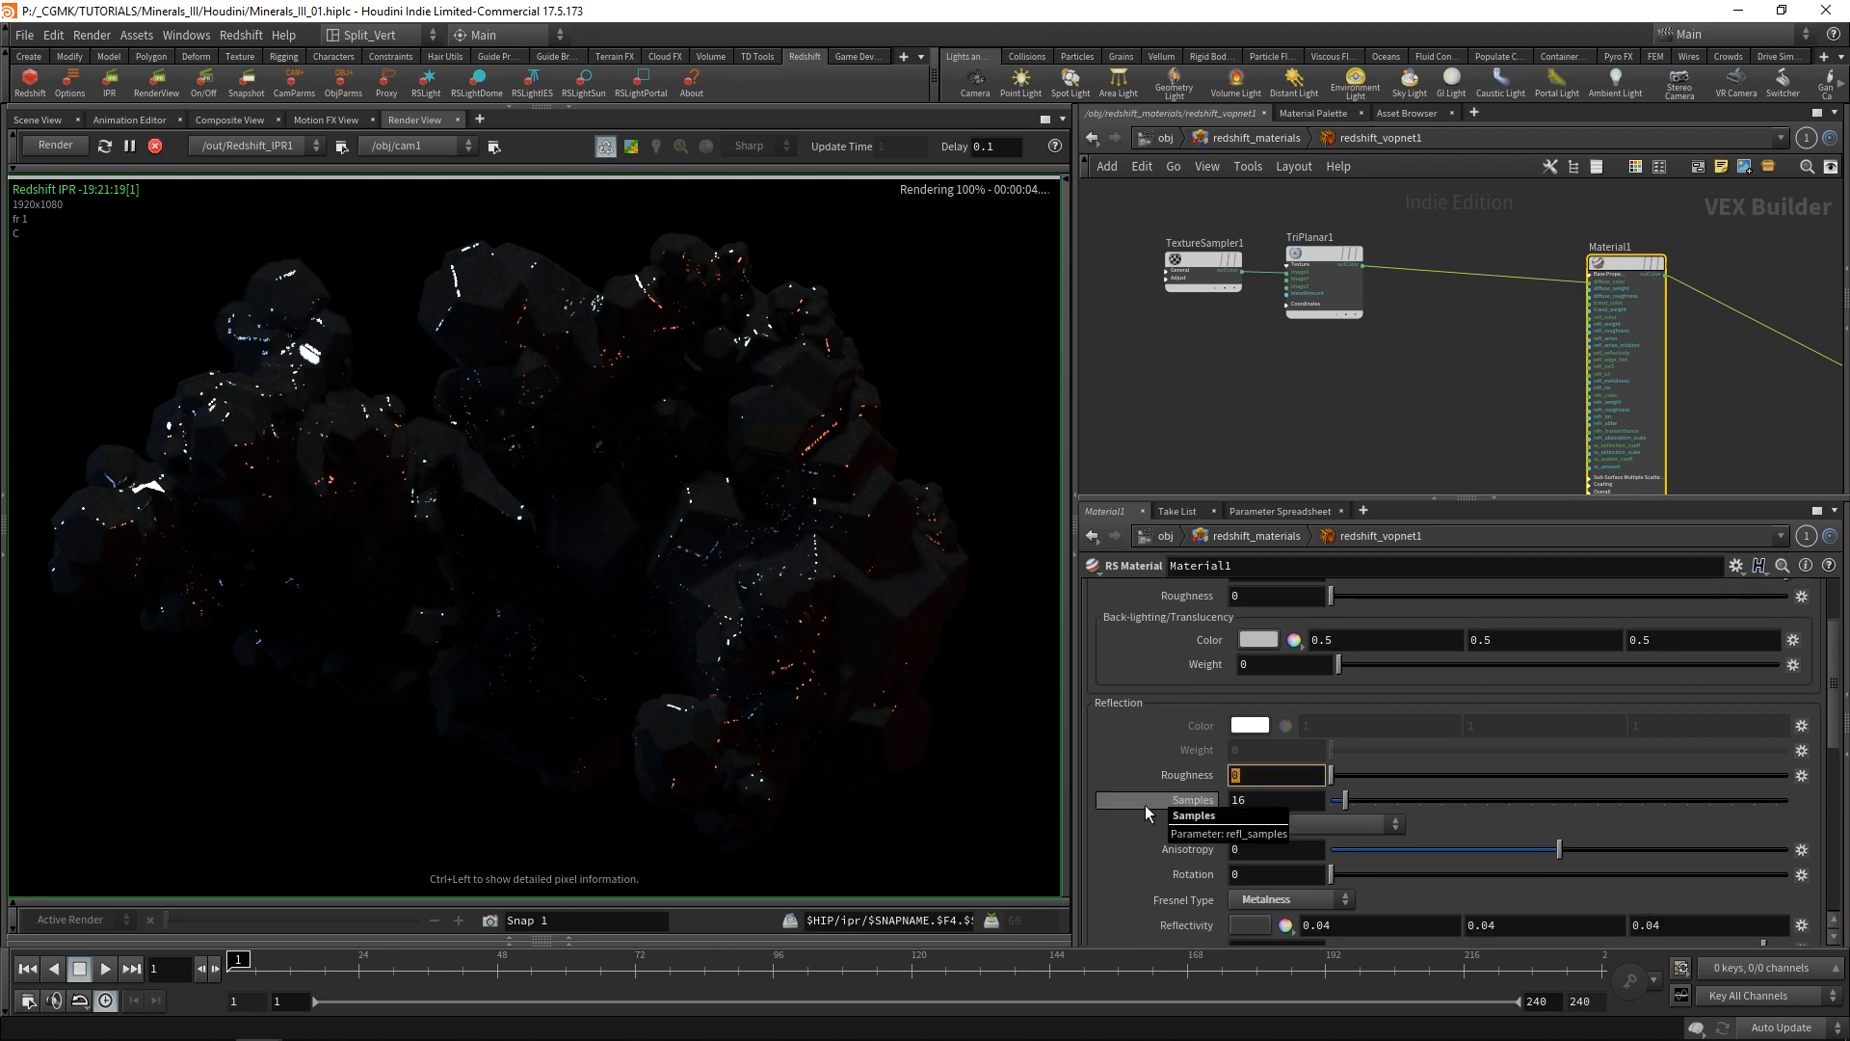
text(0.5)
key(Return)
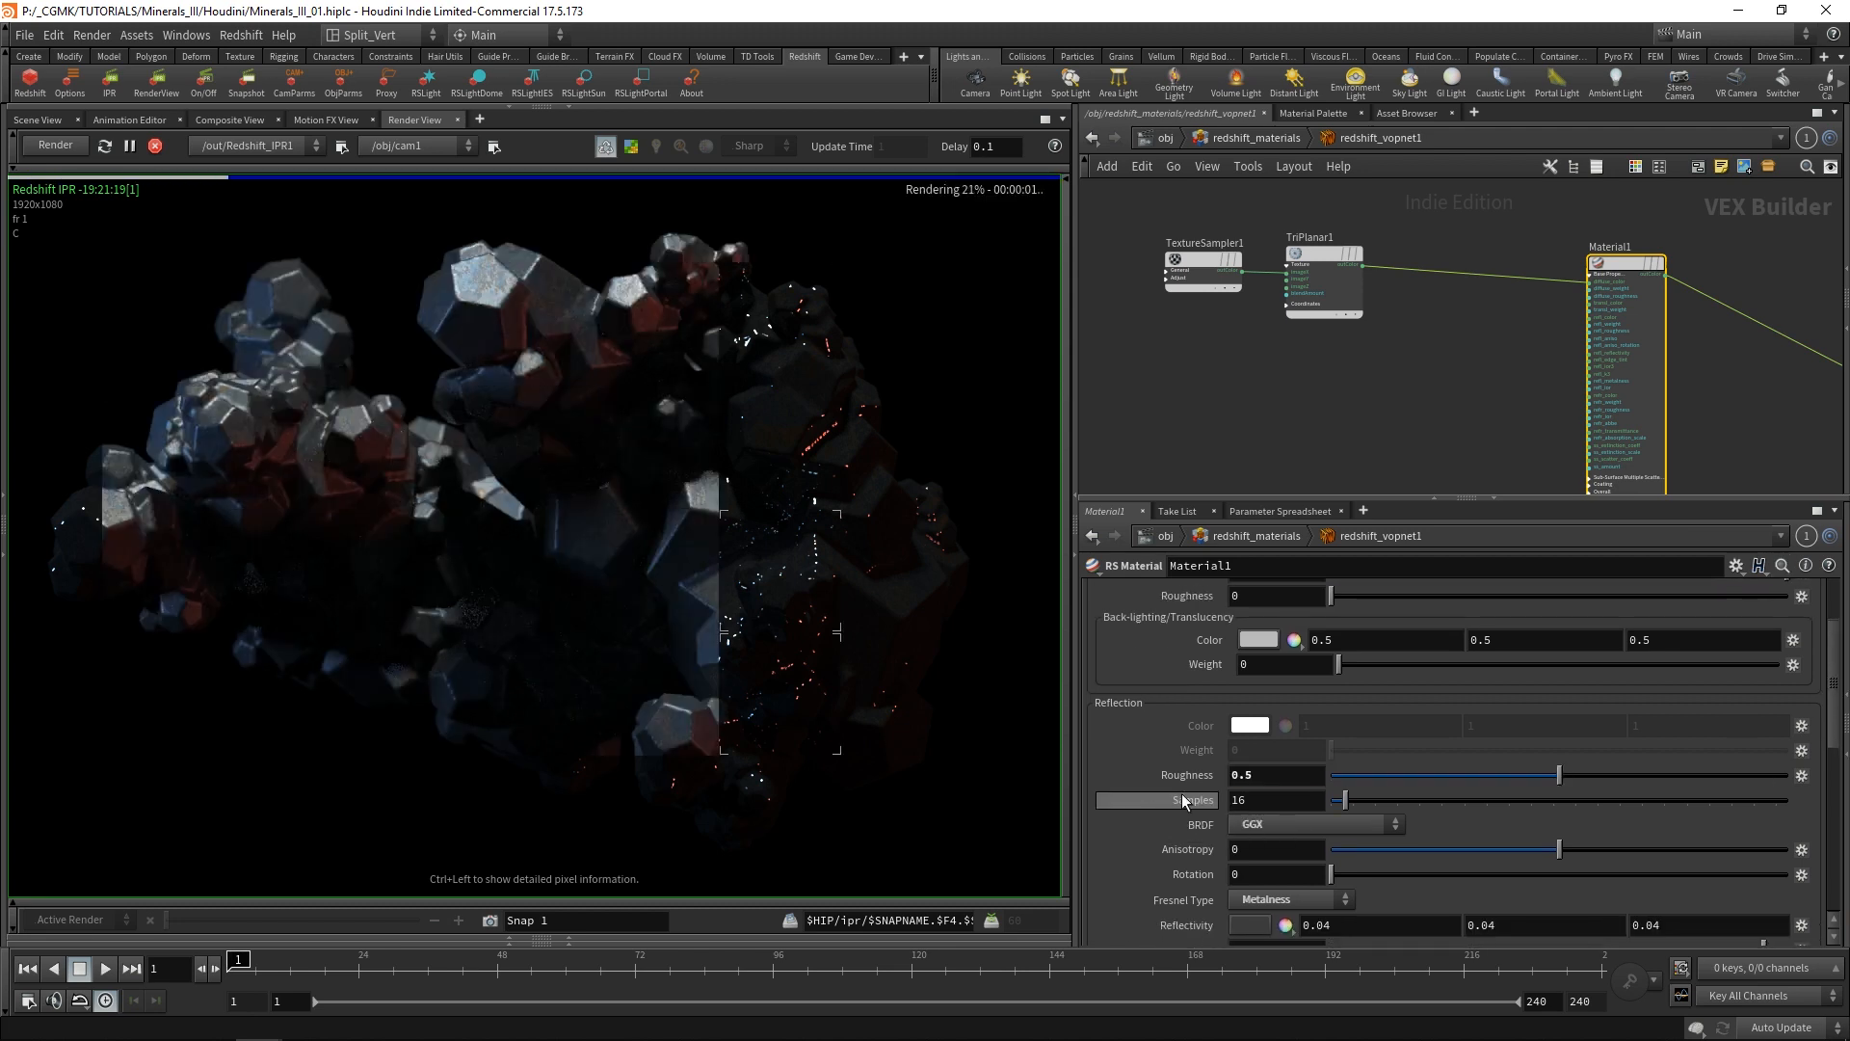
Set Material1's reflection roughness to 0.3.
drag(1273, 777, 1202, 793)
text(0.3)
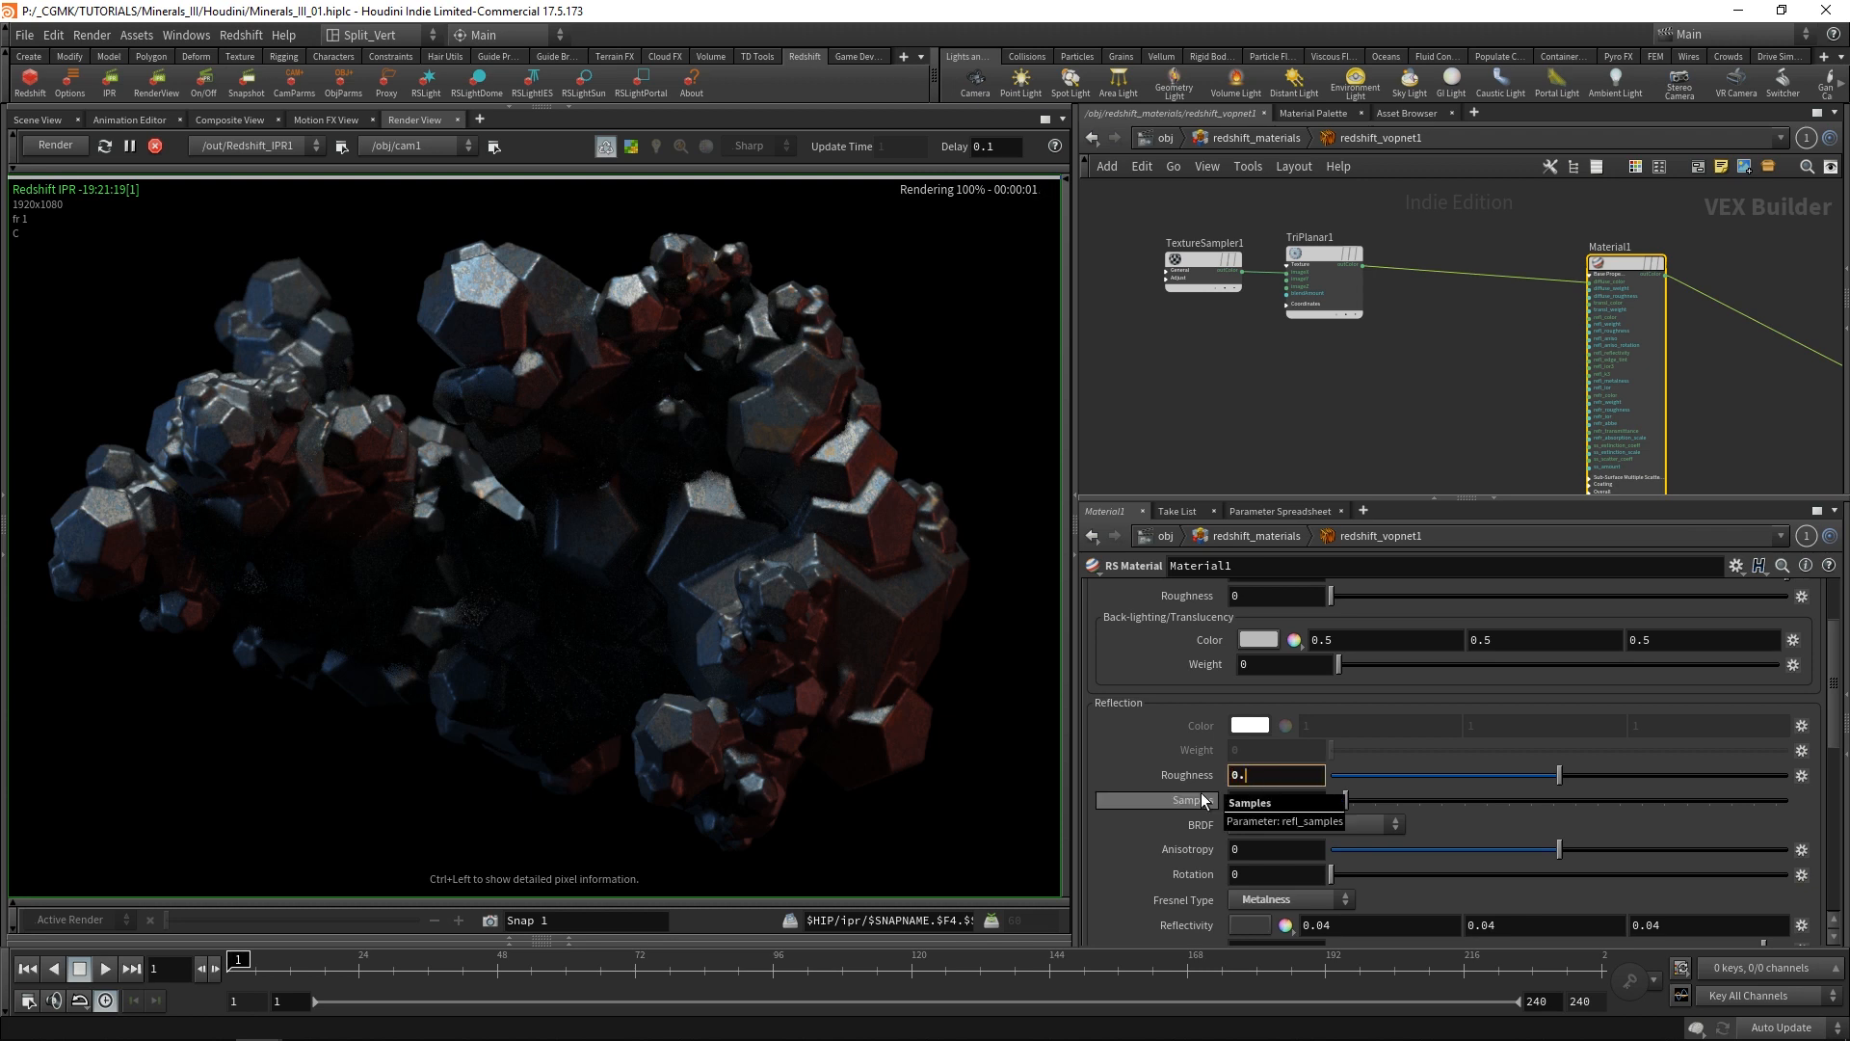
key(Return)
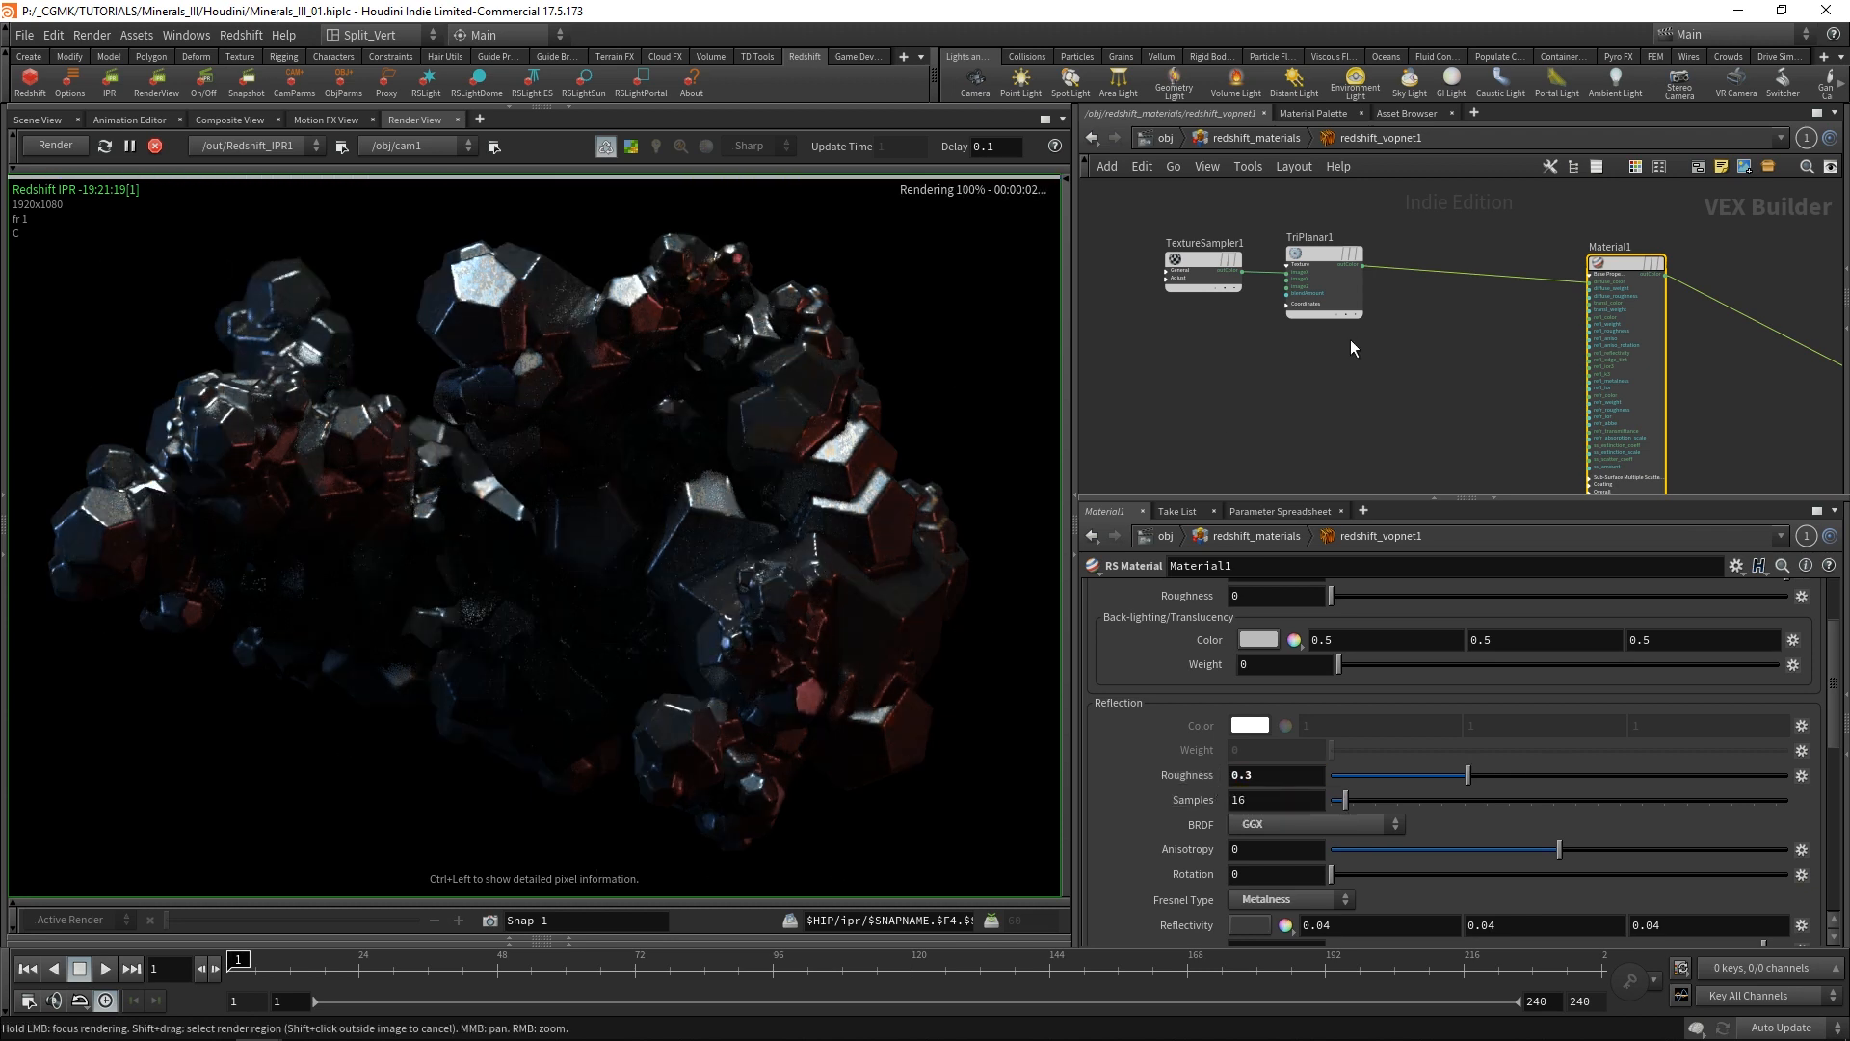
Duplicate the connected TextureSampler1 and TriPlanar1 nodes and place the copies below the originals.
middle_drag(1350, 339, 1475, 333)
scroll(1475, 333, down, 1)
middle_drag(1336, 378, 1220, 370)
scroll(1231, 269, up, 2)
drag(1234, 255, 1185, 243)
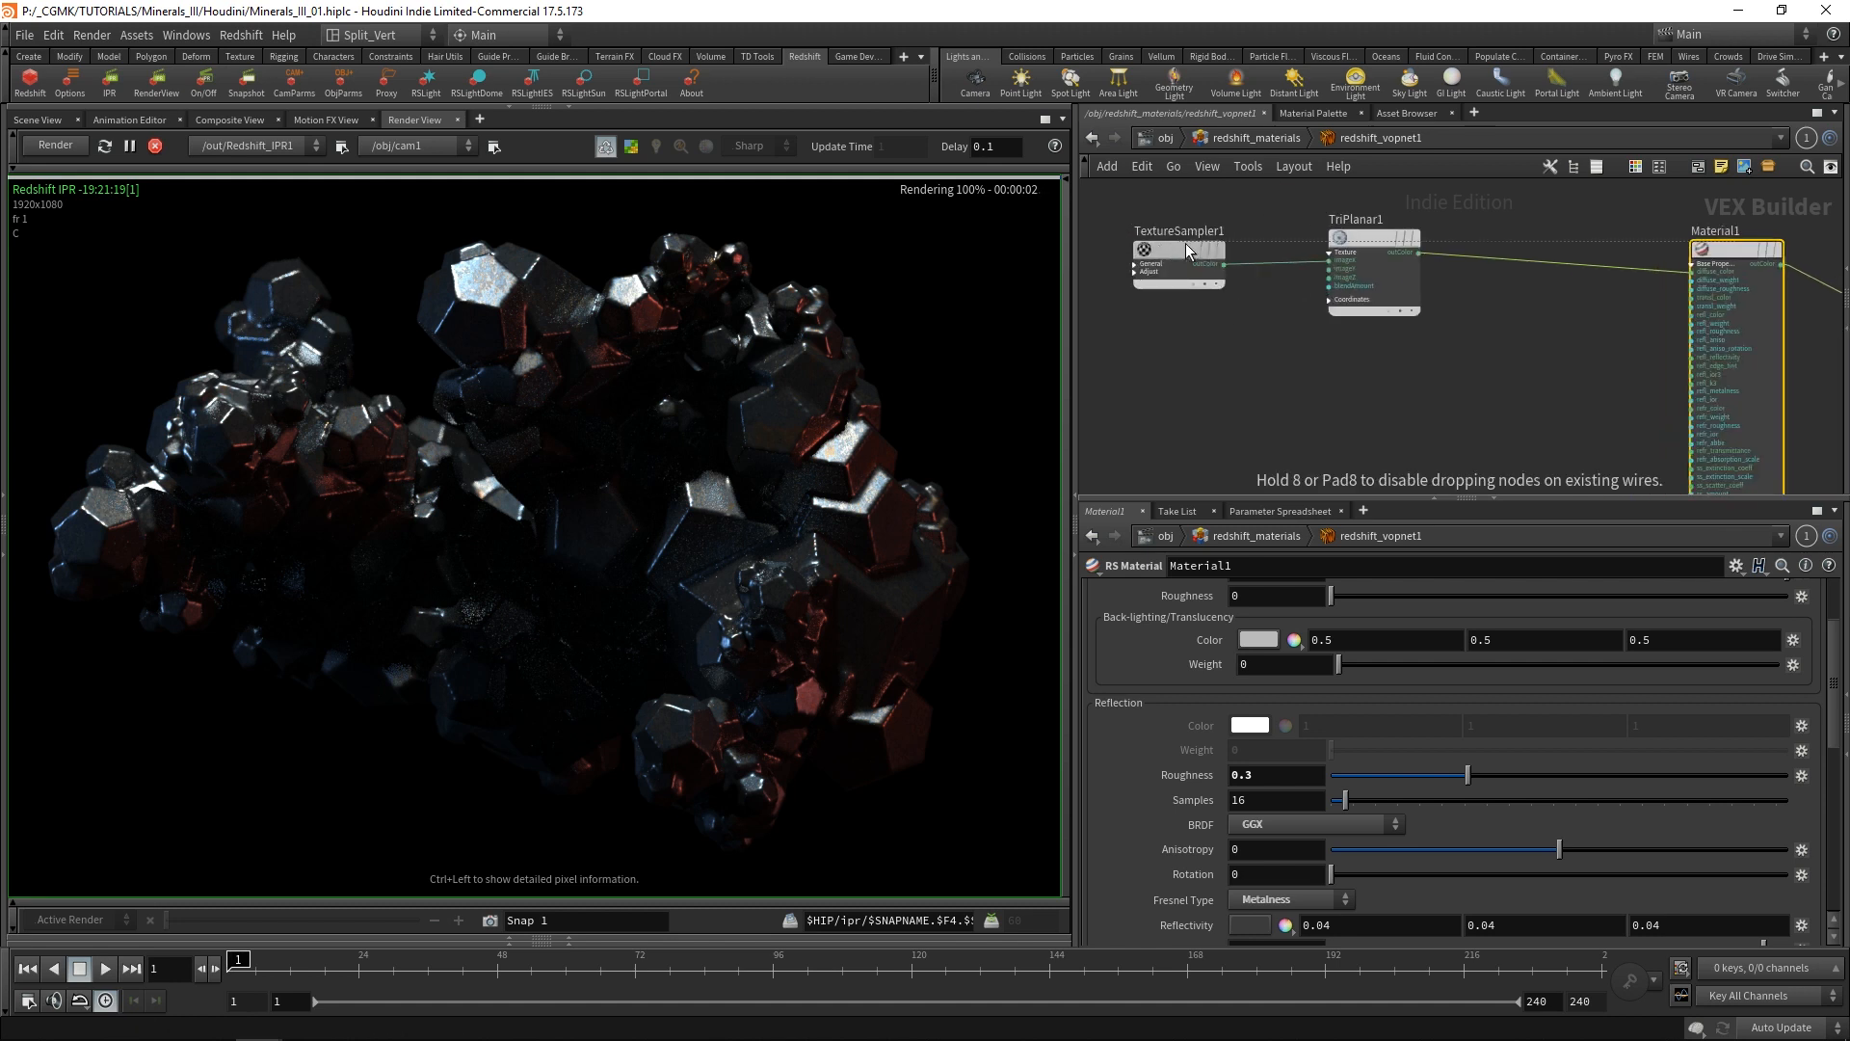
drag(1405, 353, 1166, 220)
scroll(1243, 338, down, 1)
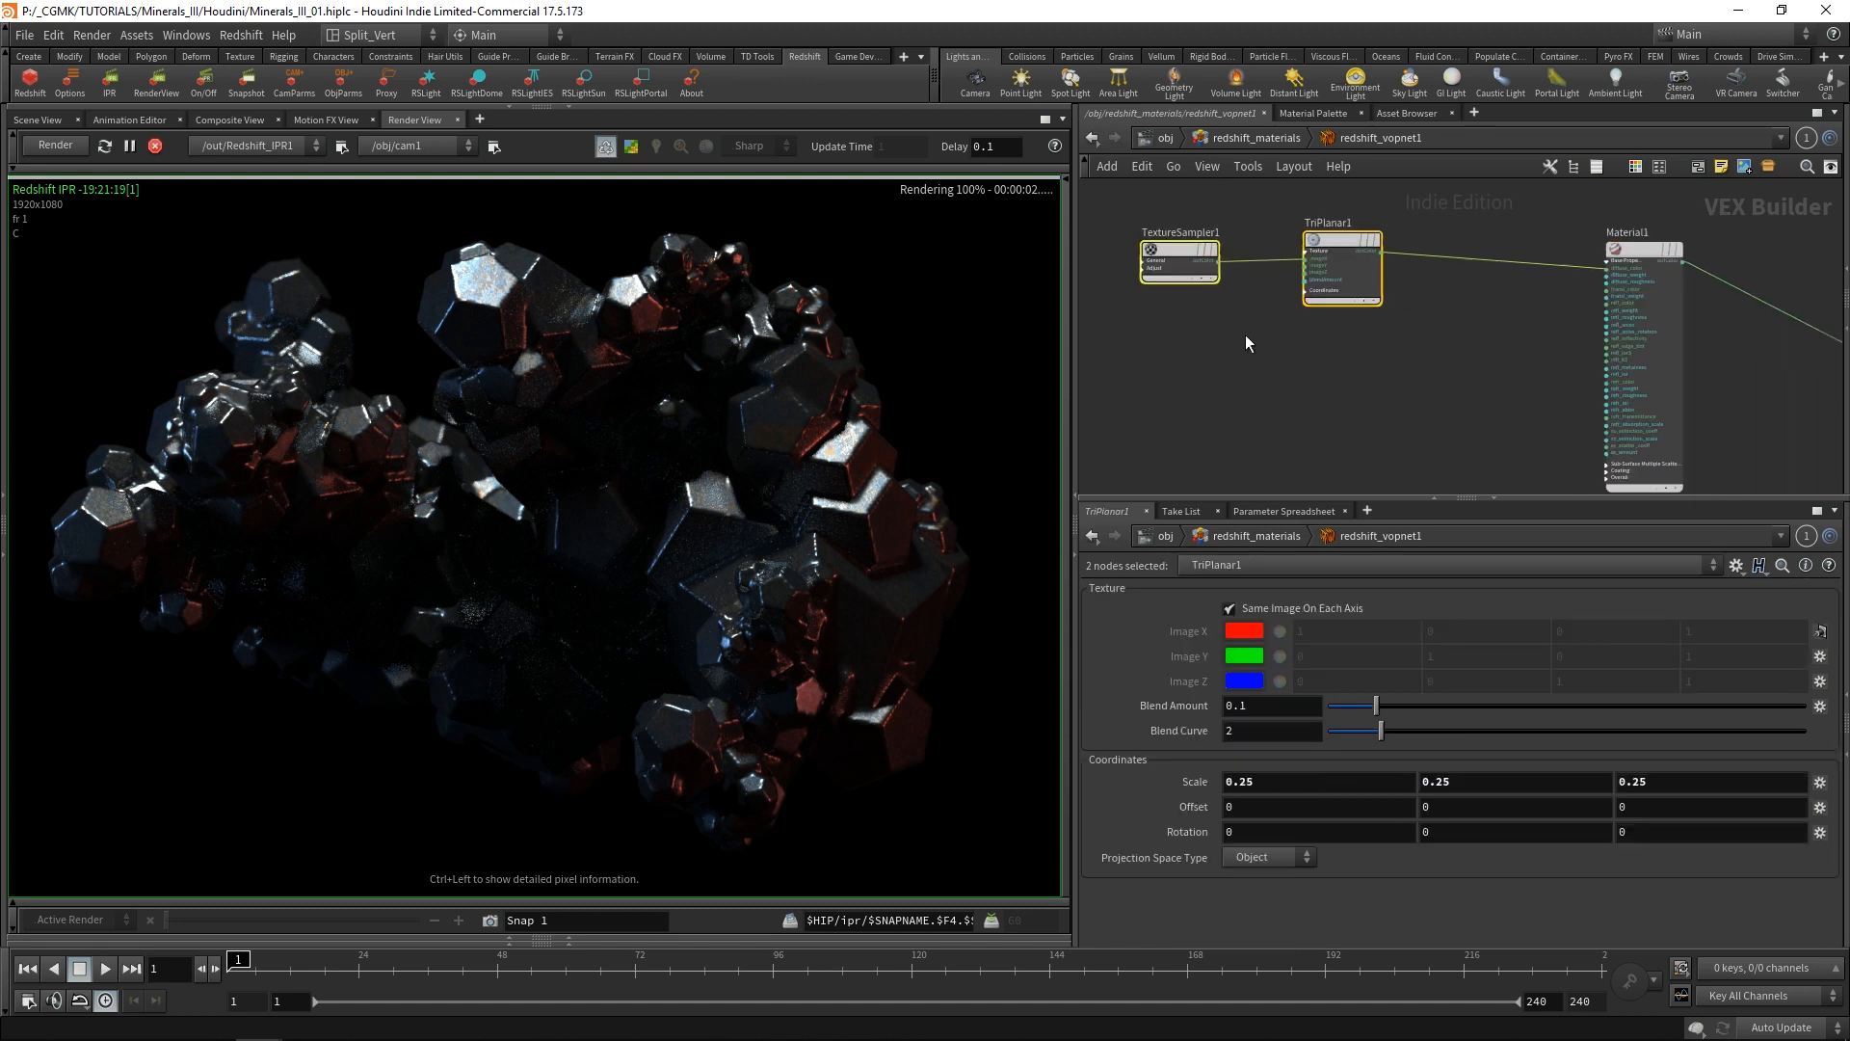
mouse_move(1336, 235)
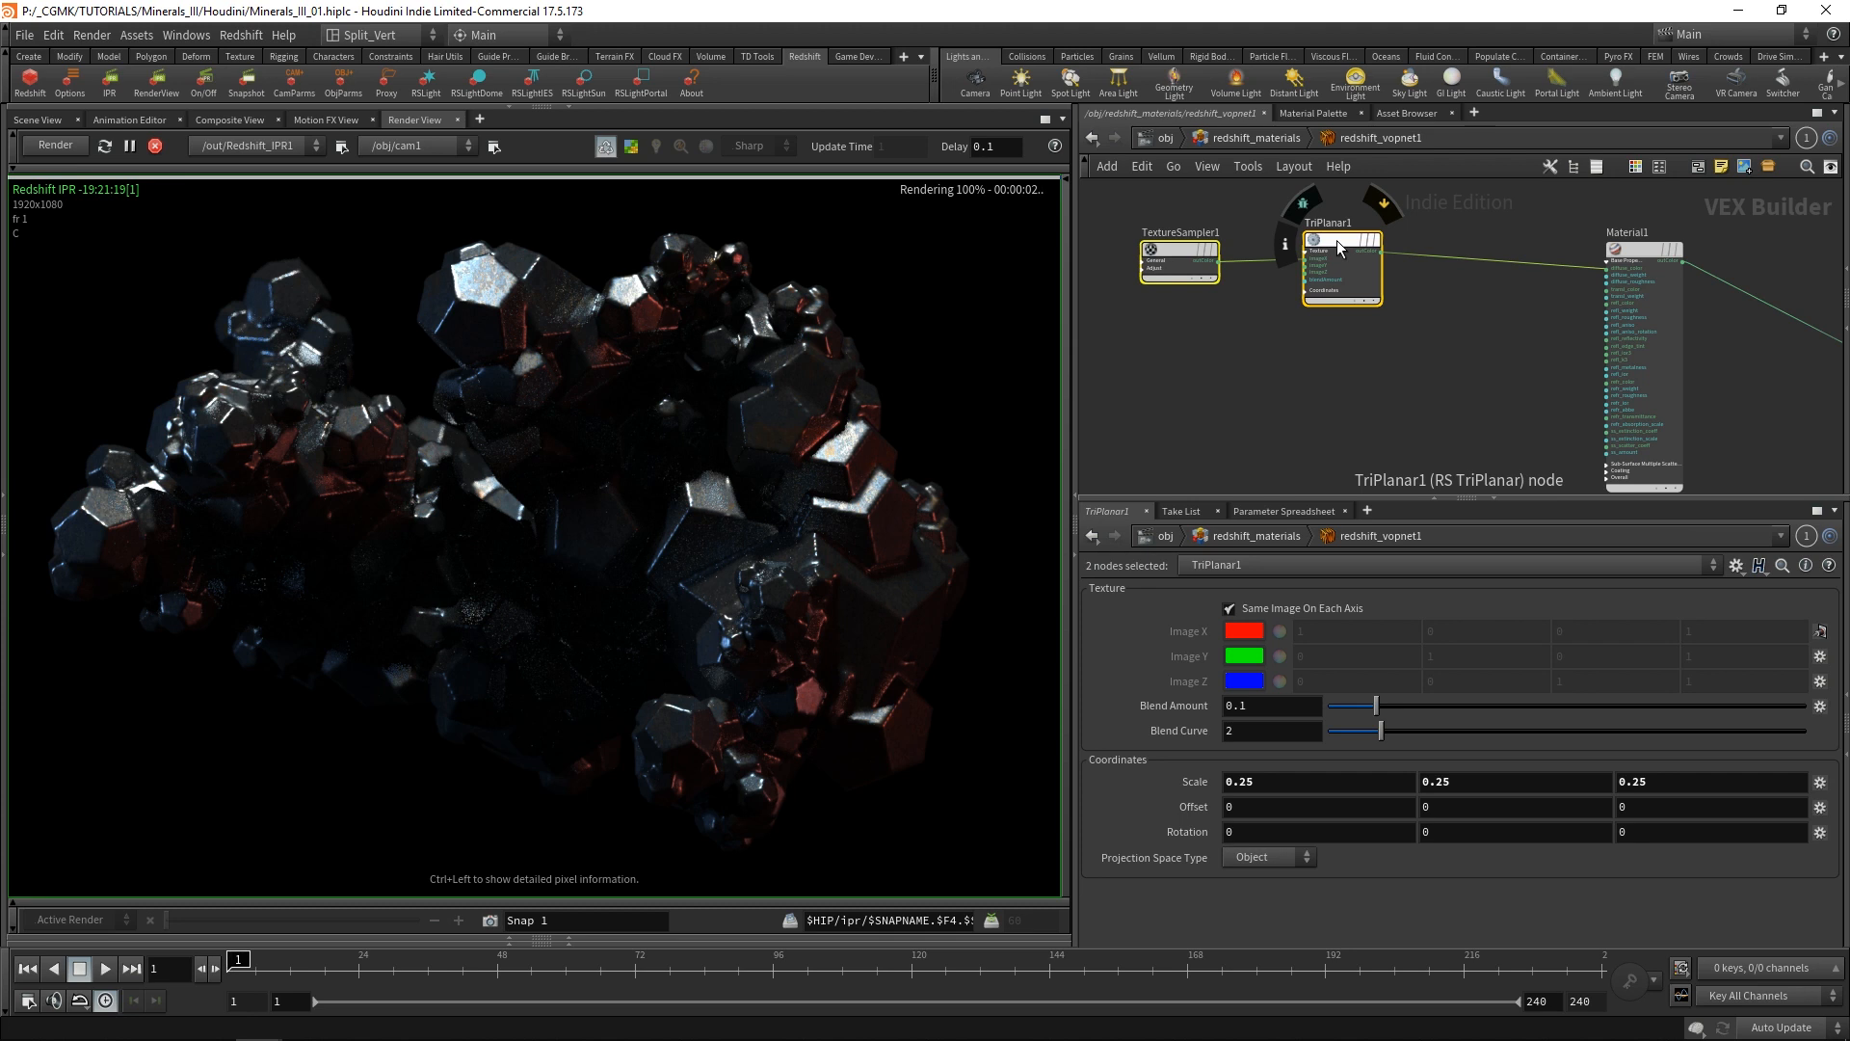
alt+drag(1338, 240, 1316, 347)
click(1317, 347)
Load Minerals_III_roughness.png from the exports folder into TextureSampler2.
click(1159, 358)
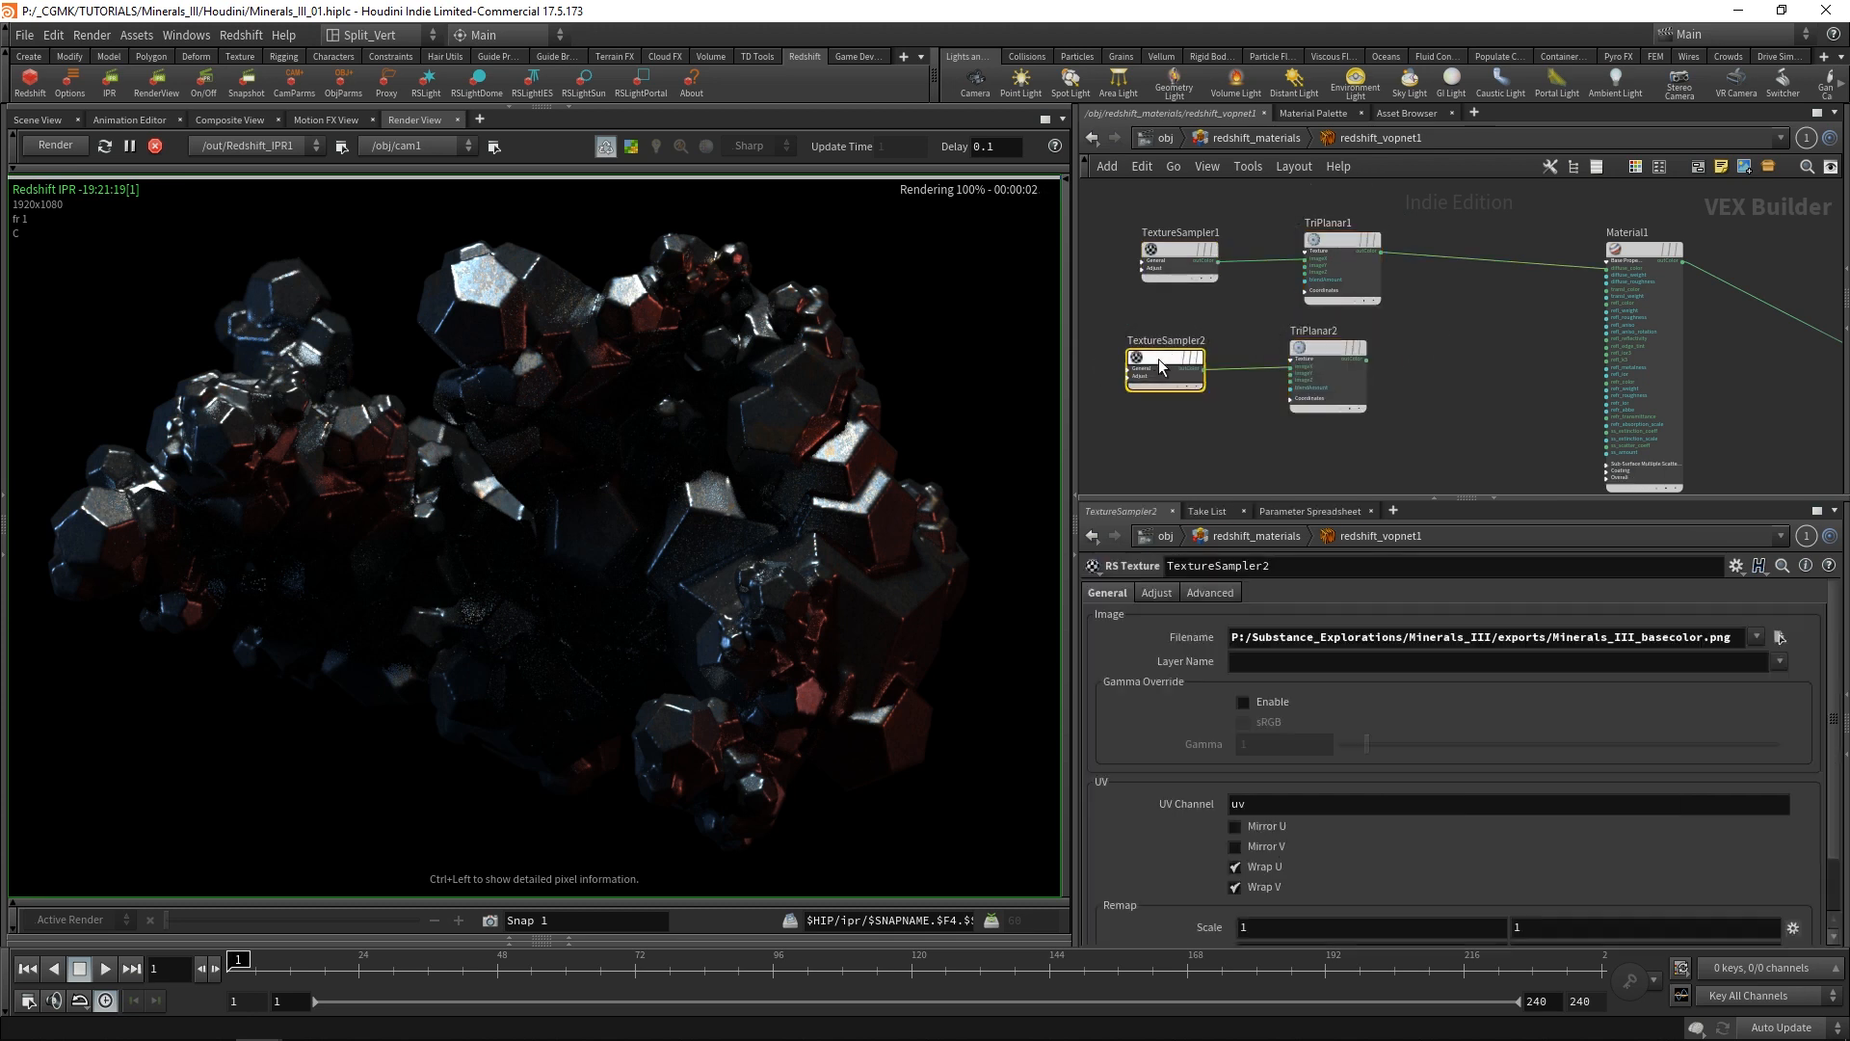
click(1780, 637)
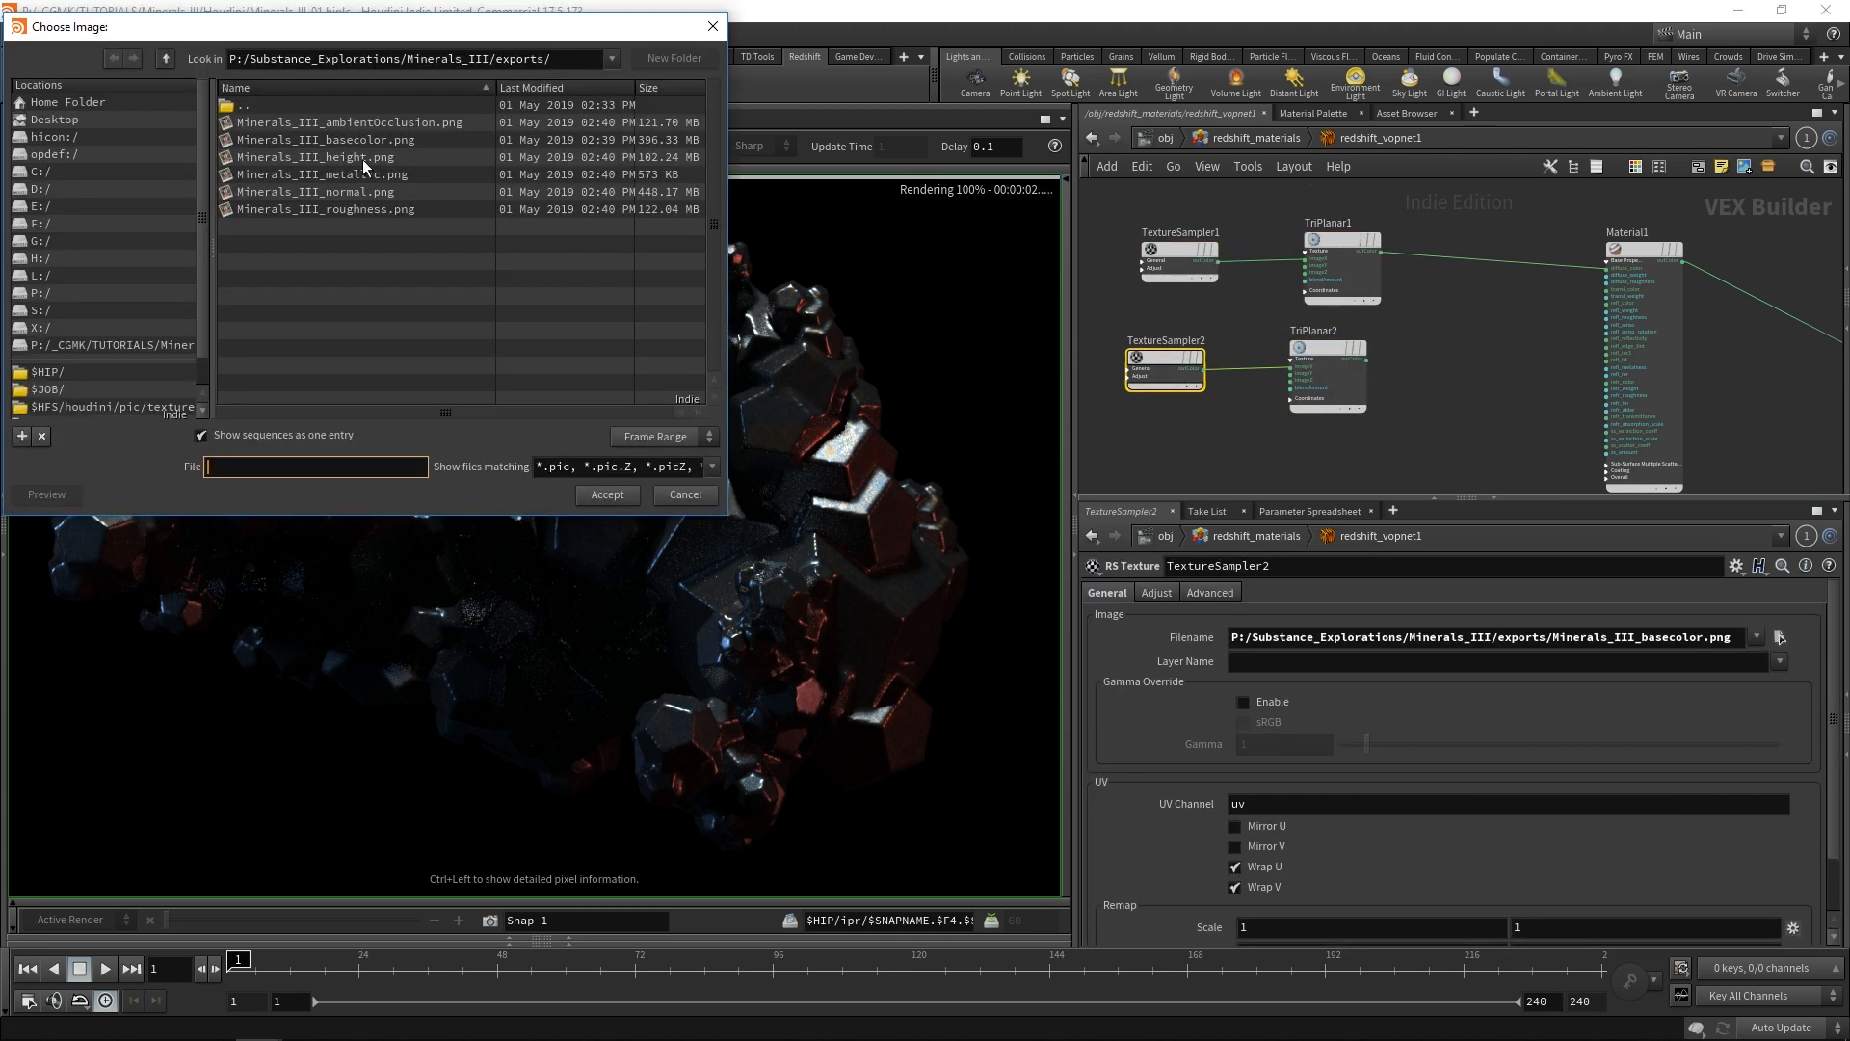
click(372, 209)
click(607, 494)
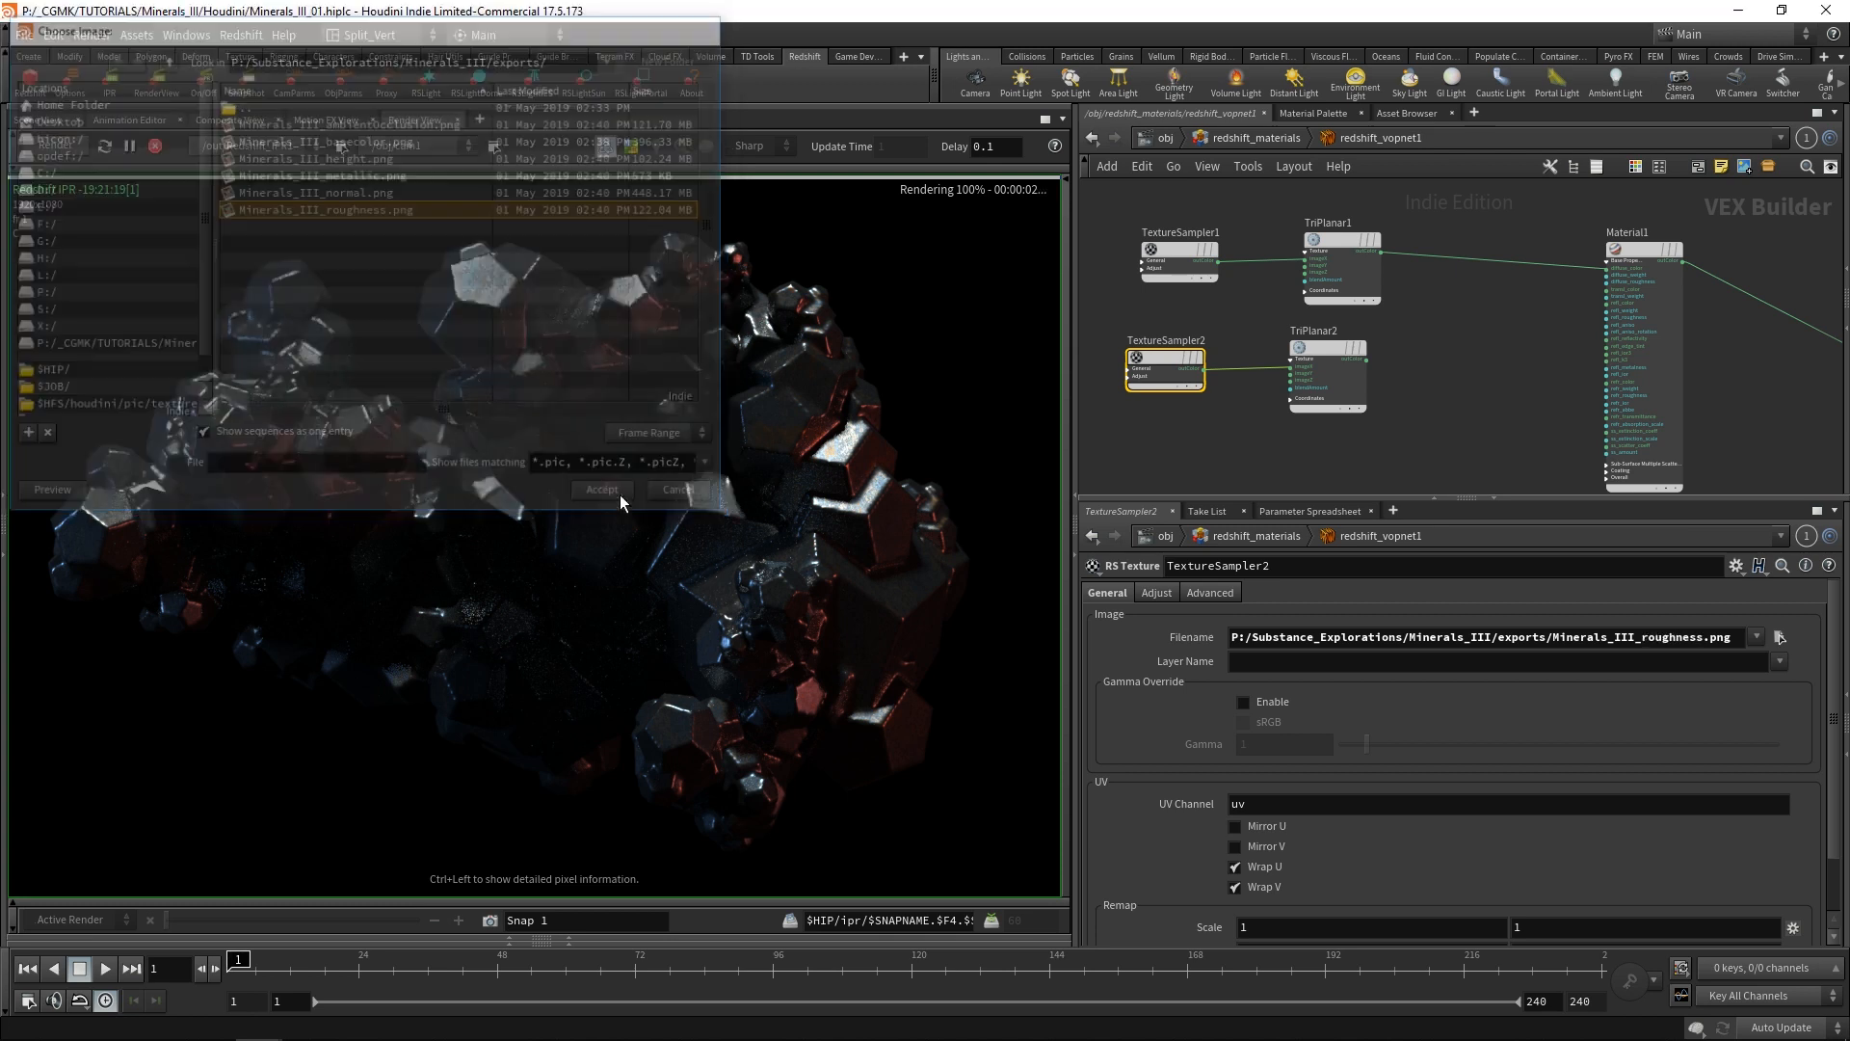
Connect TriPlanar2's color output to the refl_roughness input of Material1.
scroll(1488, 349, up, 4)
middle_drag(1485, 343, 1232, 371)
click(1134, 378)
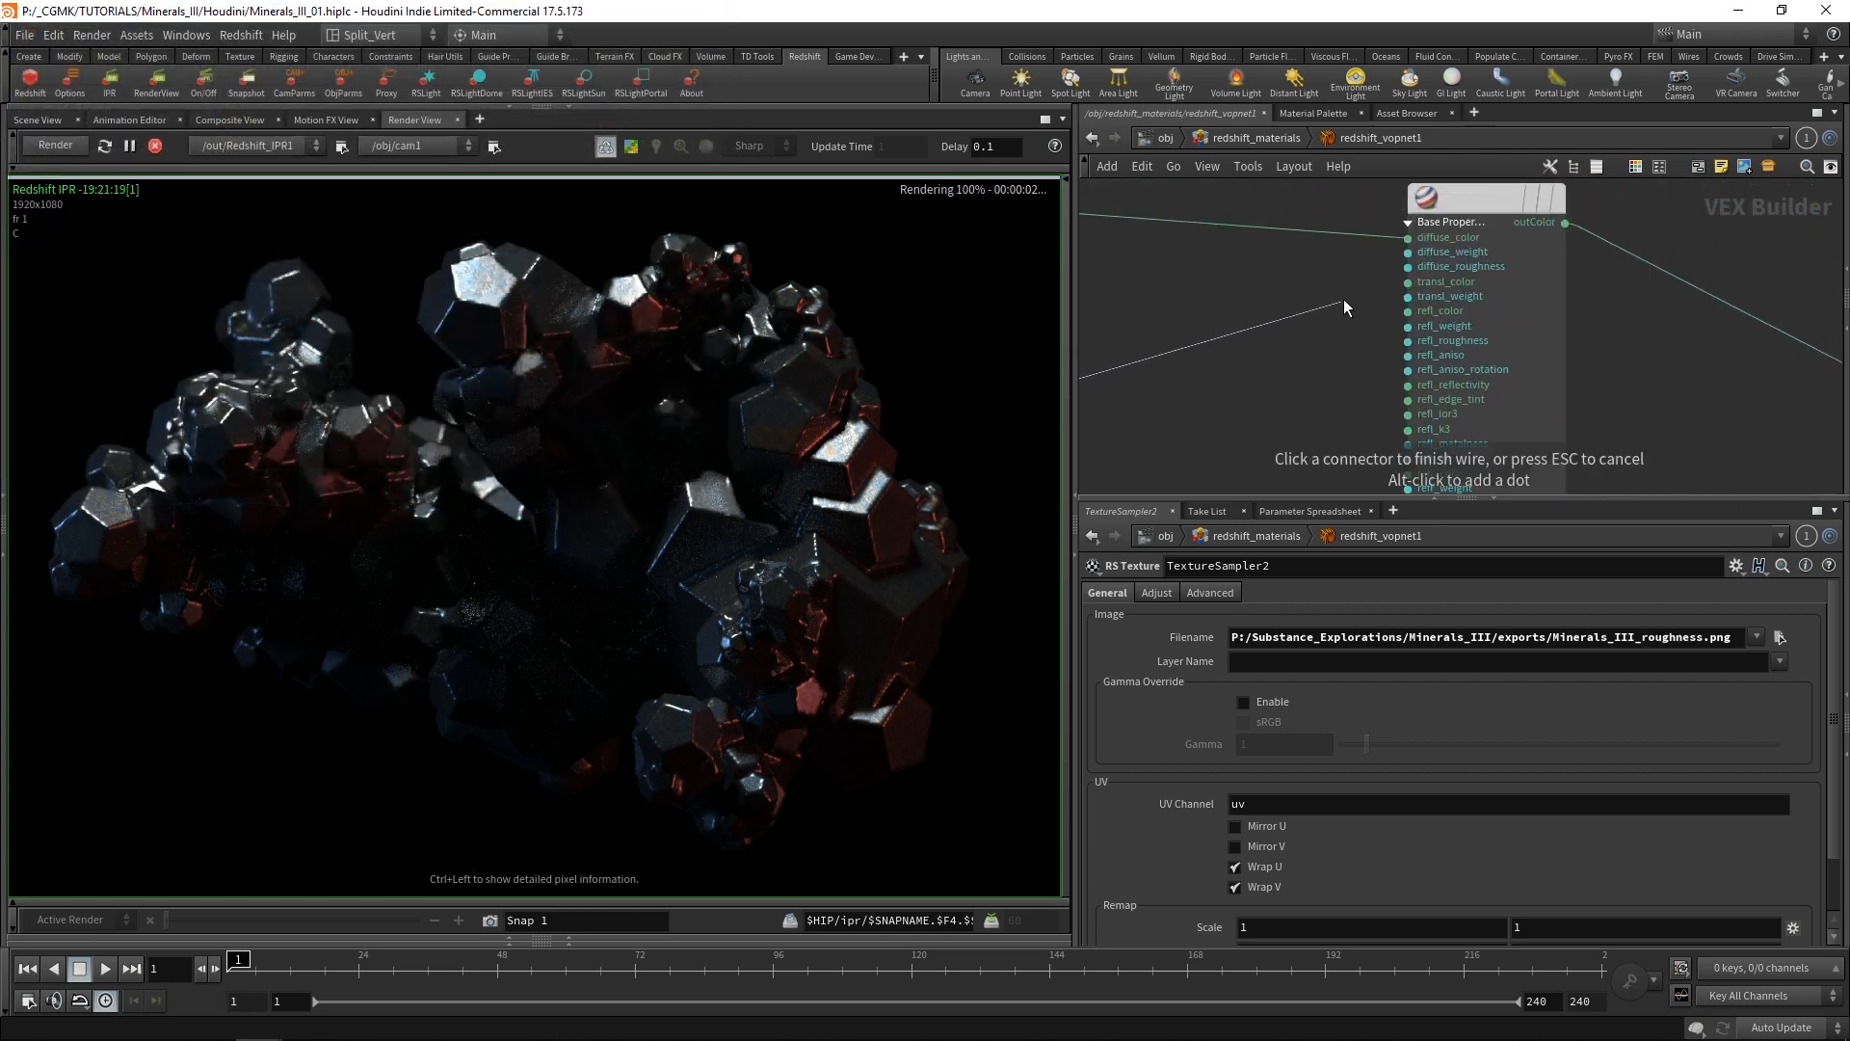
click(1406, 340)
scroll(1280, 333, down, 3)
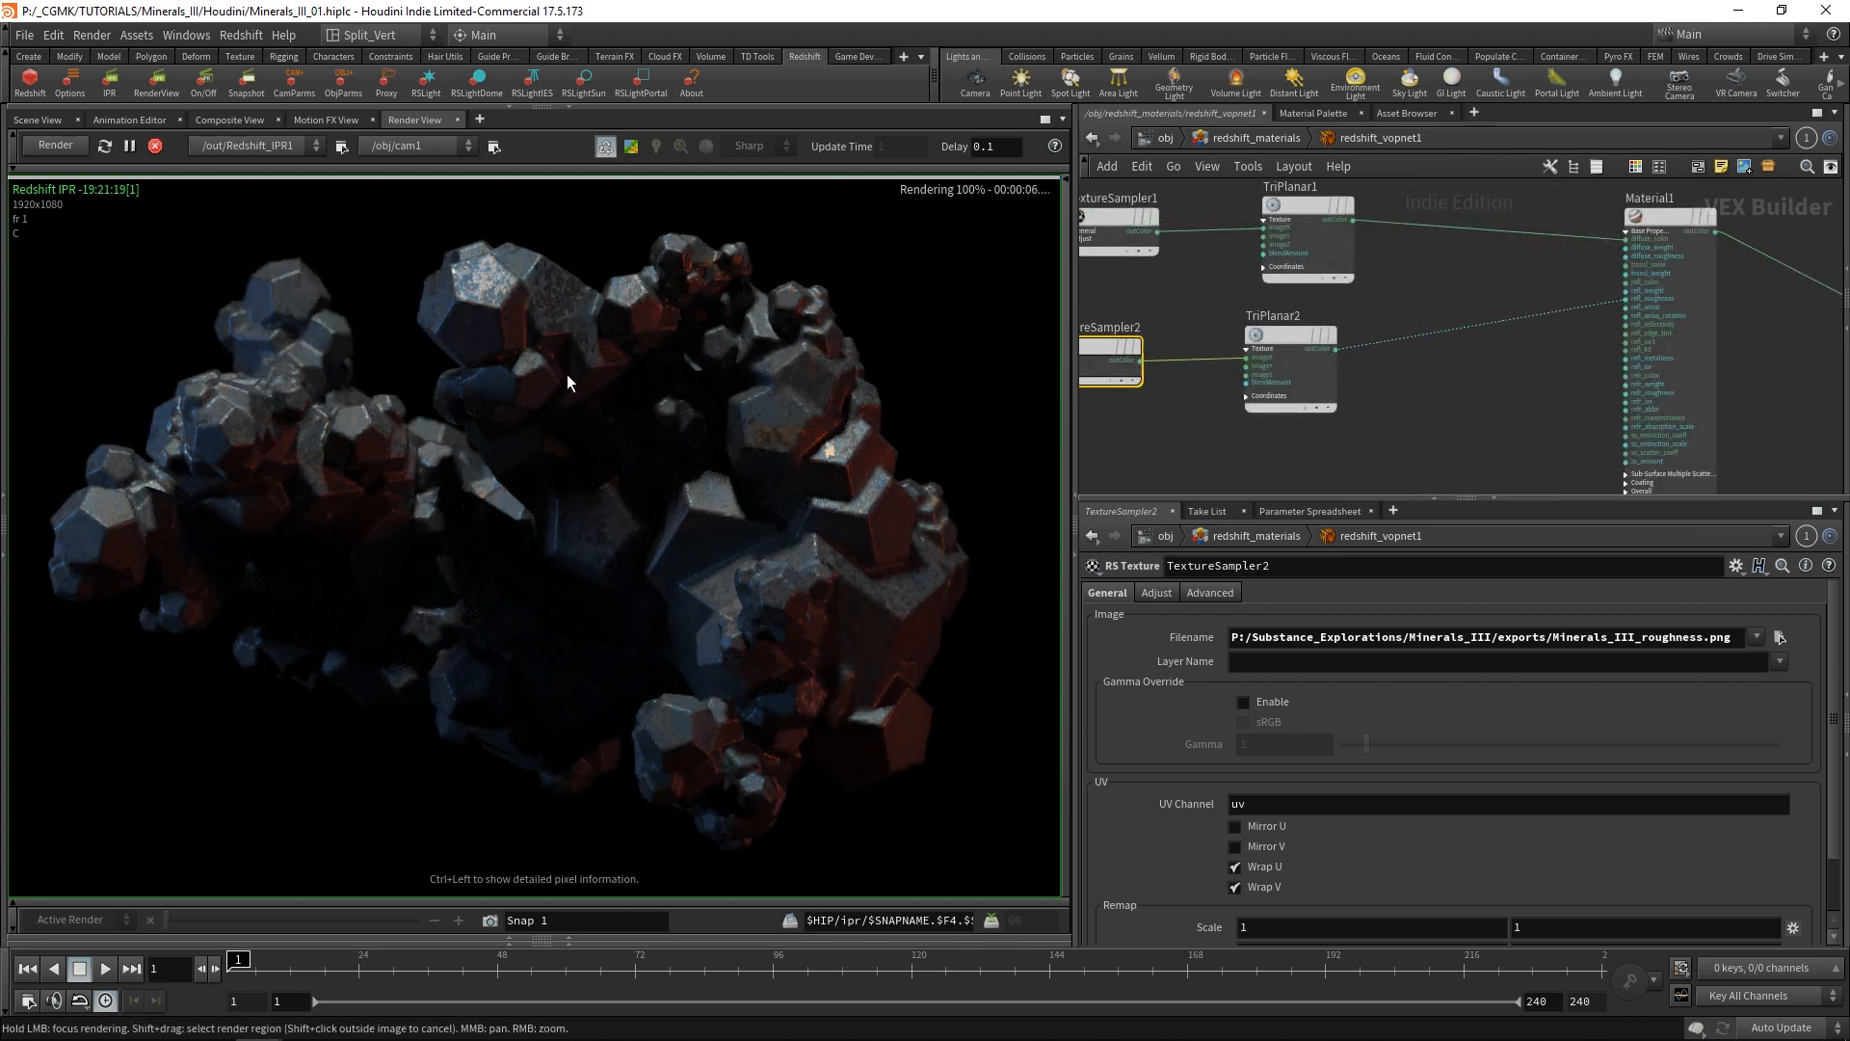
Move TriPlanar2 and TextureSampler2 further away from Material1 to make room in the roughness branch.
middle_drag(1422, 317, 1480, 291)
drag(1164, 326, 1132, 322)
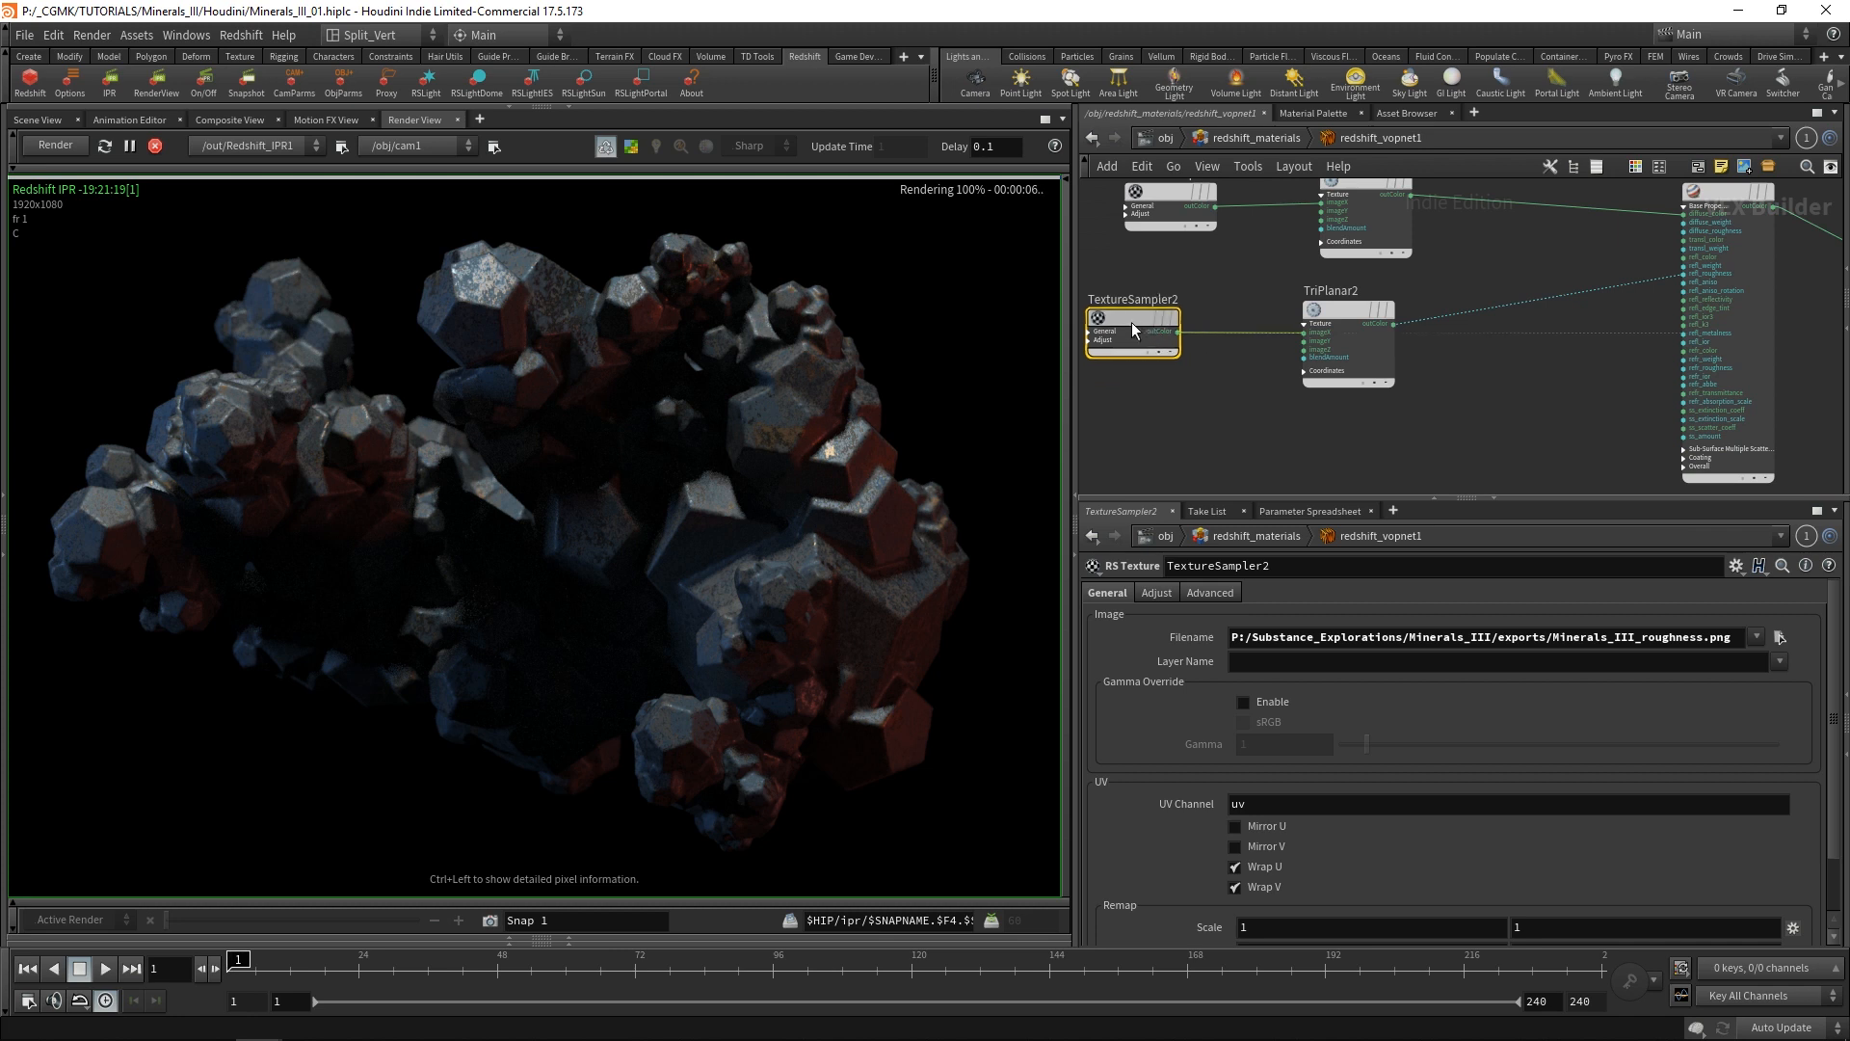
drag(1346, 314, 1395, 310)
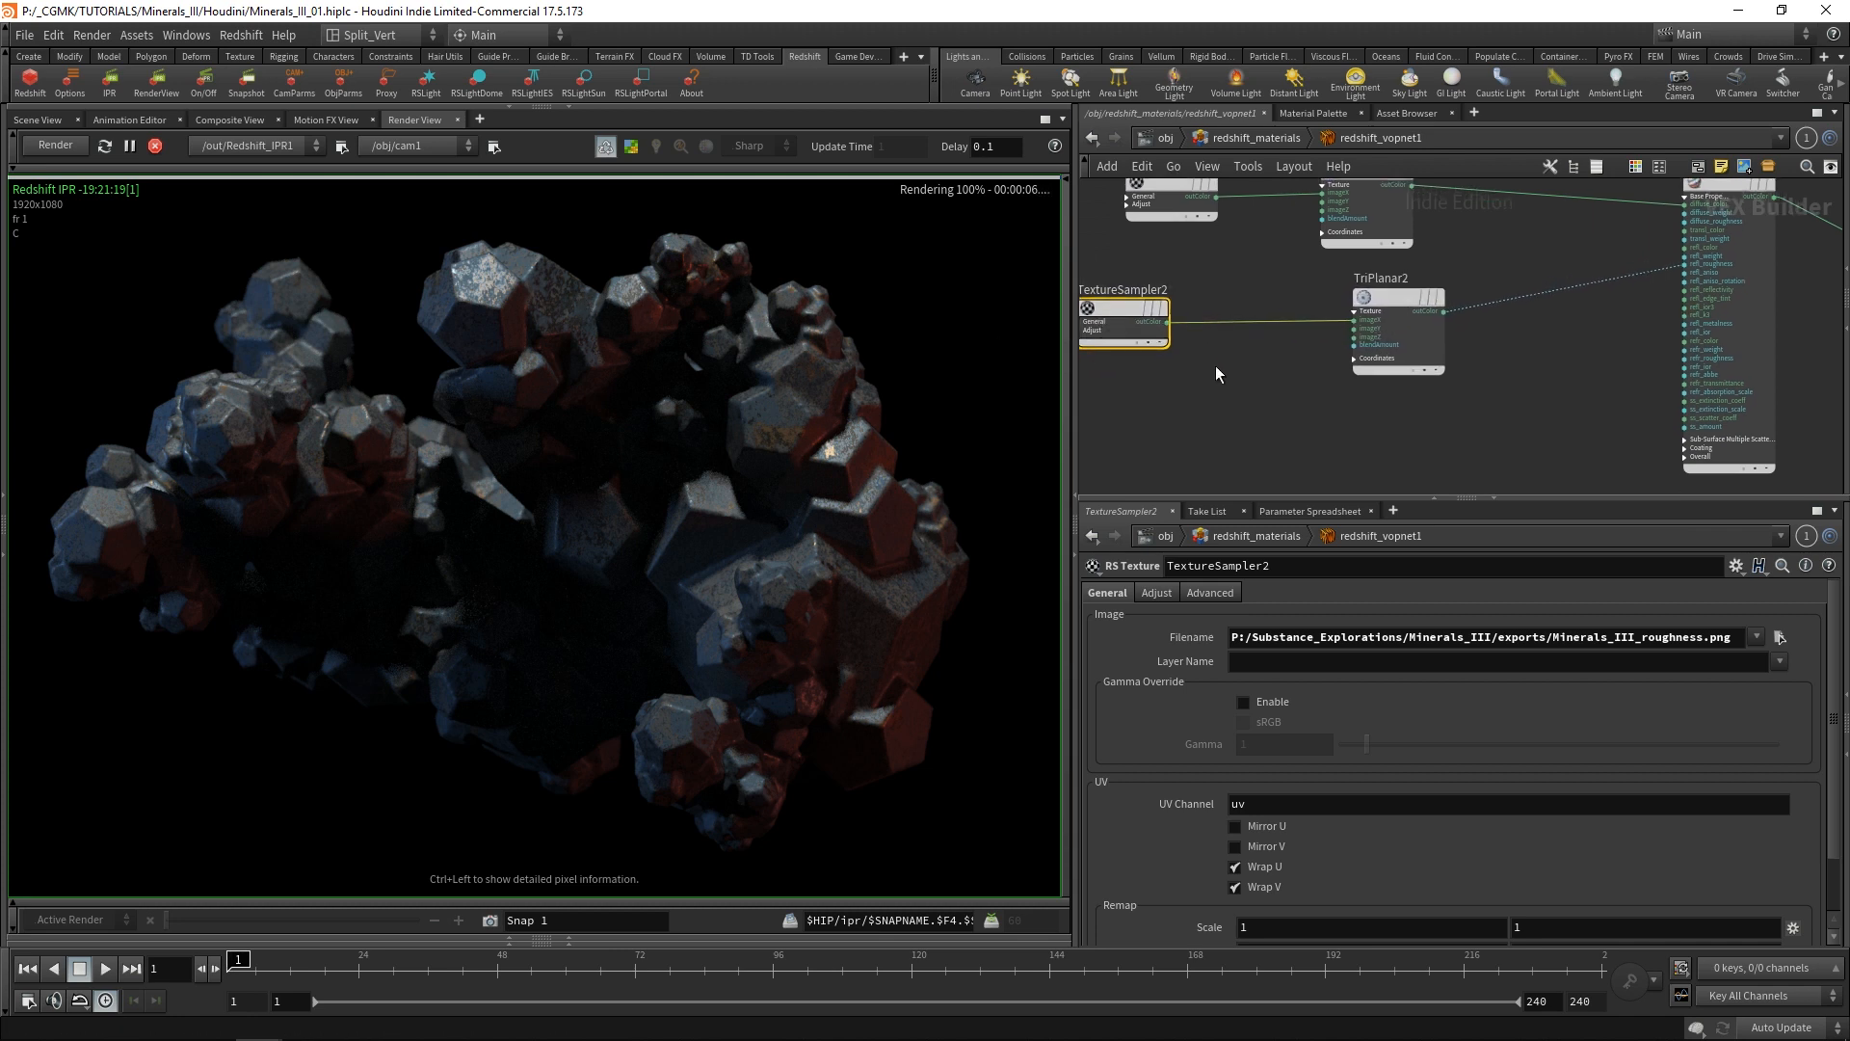
middle_drag(1378, 333, 1202, 343)
drag(1210, 314, 1155, 318)
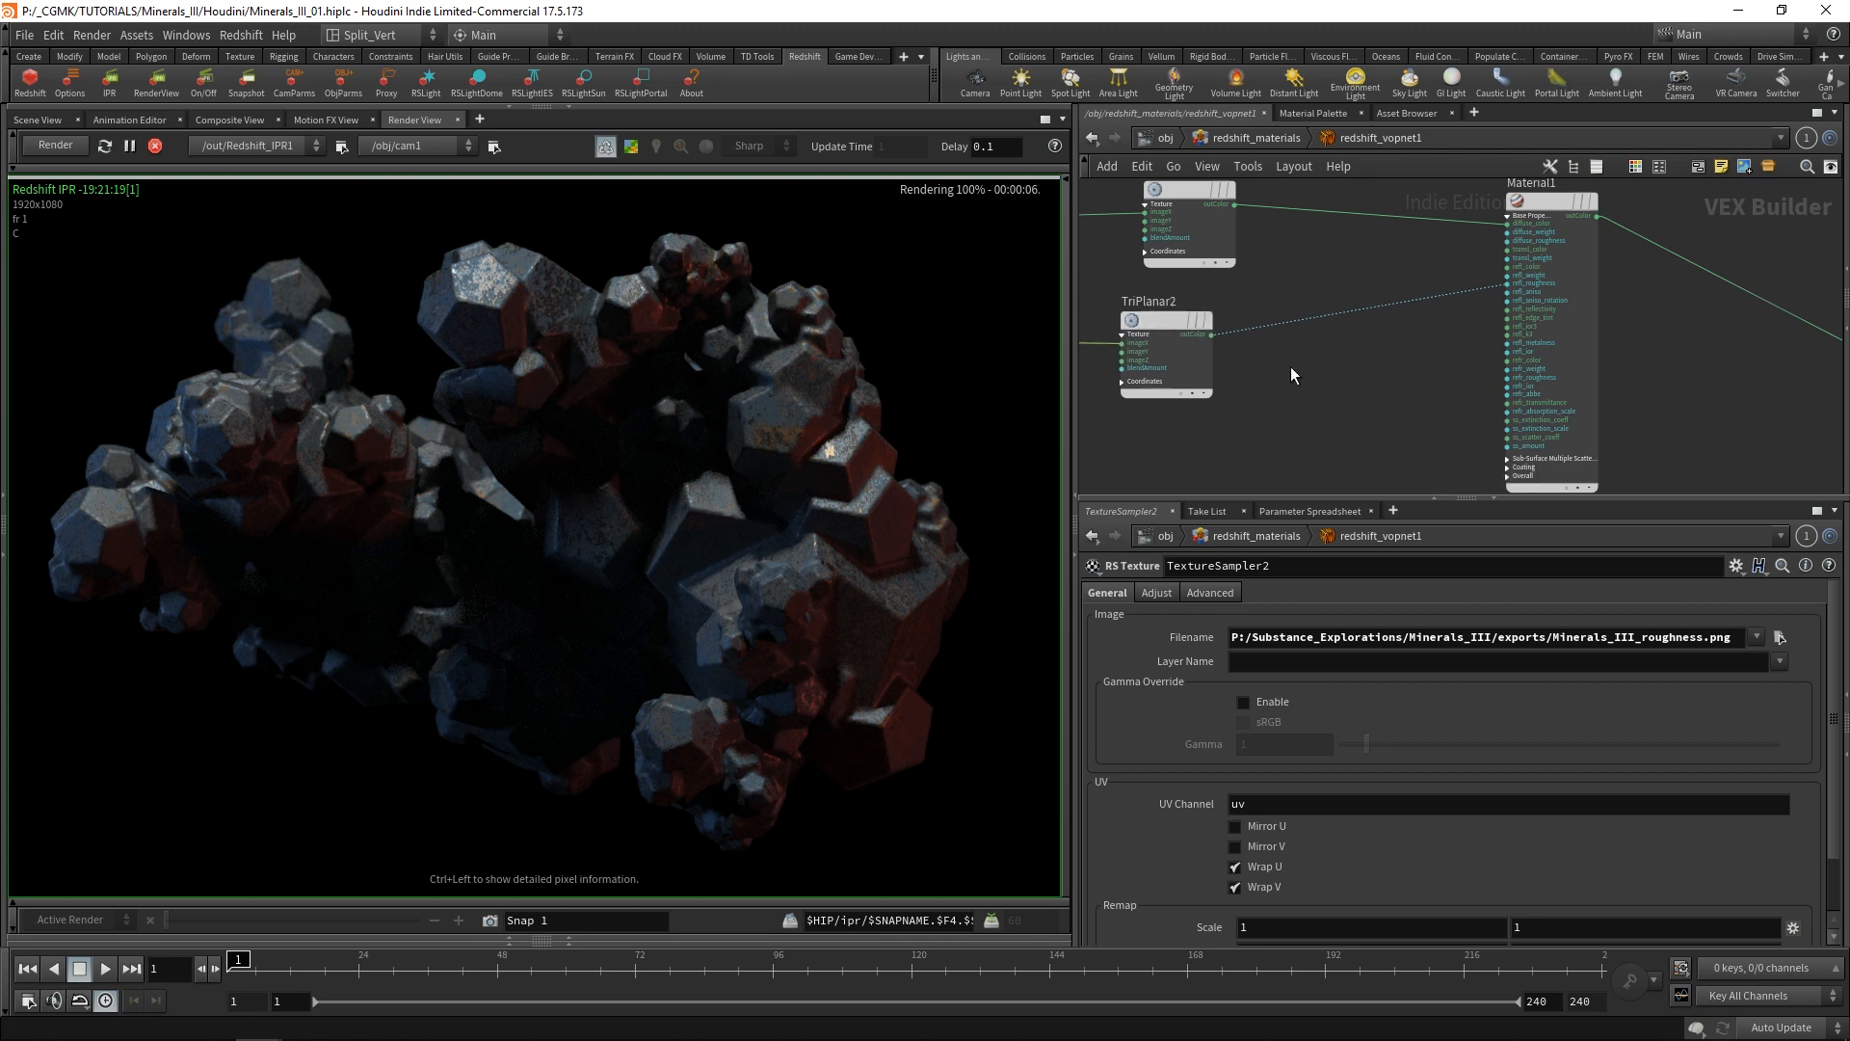
middle_drag(1291, 366, 1519, 349)
drag(1177, 311, 1123, 311)
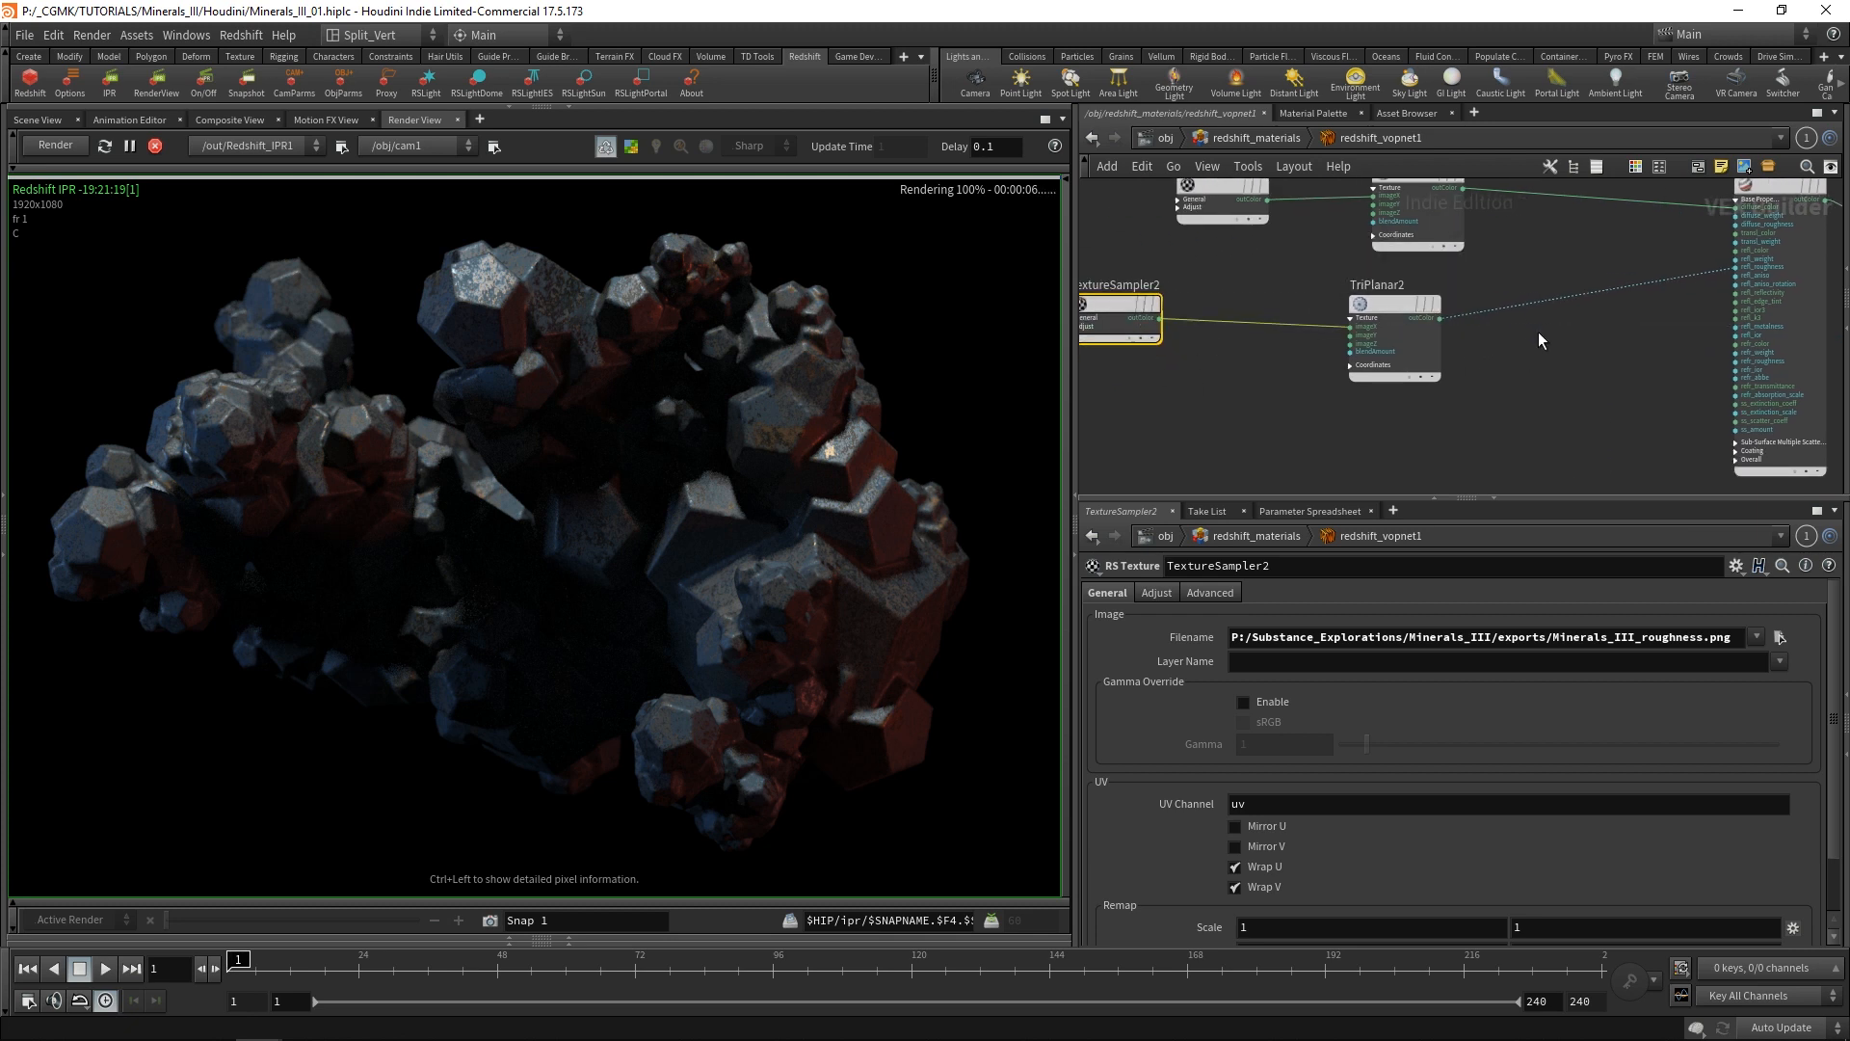
Add an RS Change Range node and insert it on the wire between TriPlanar2 and Material1's refl_roughness.
middle_drag(1525, 349, 1303, 378)
scroll(1303, 377, up, 1)
key(Tab)
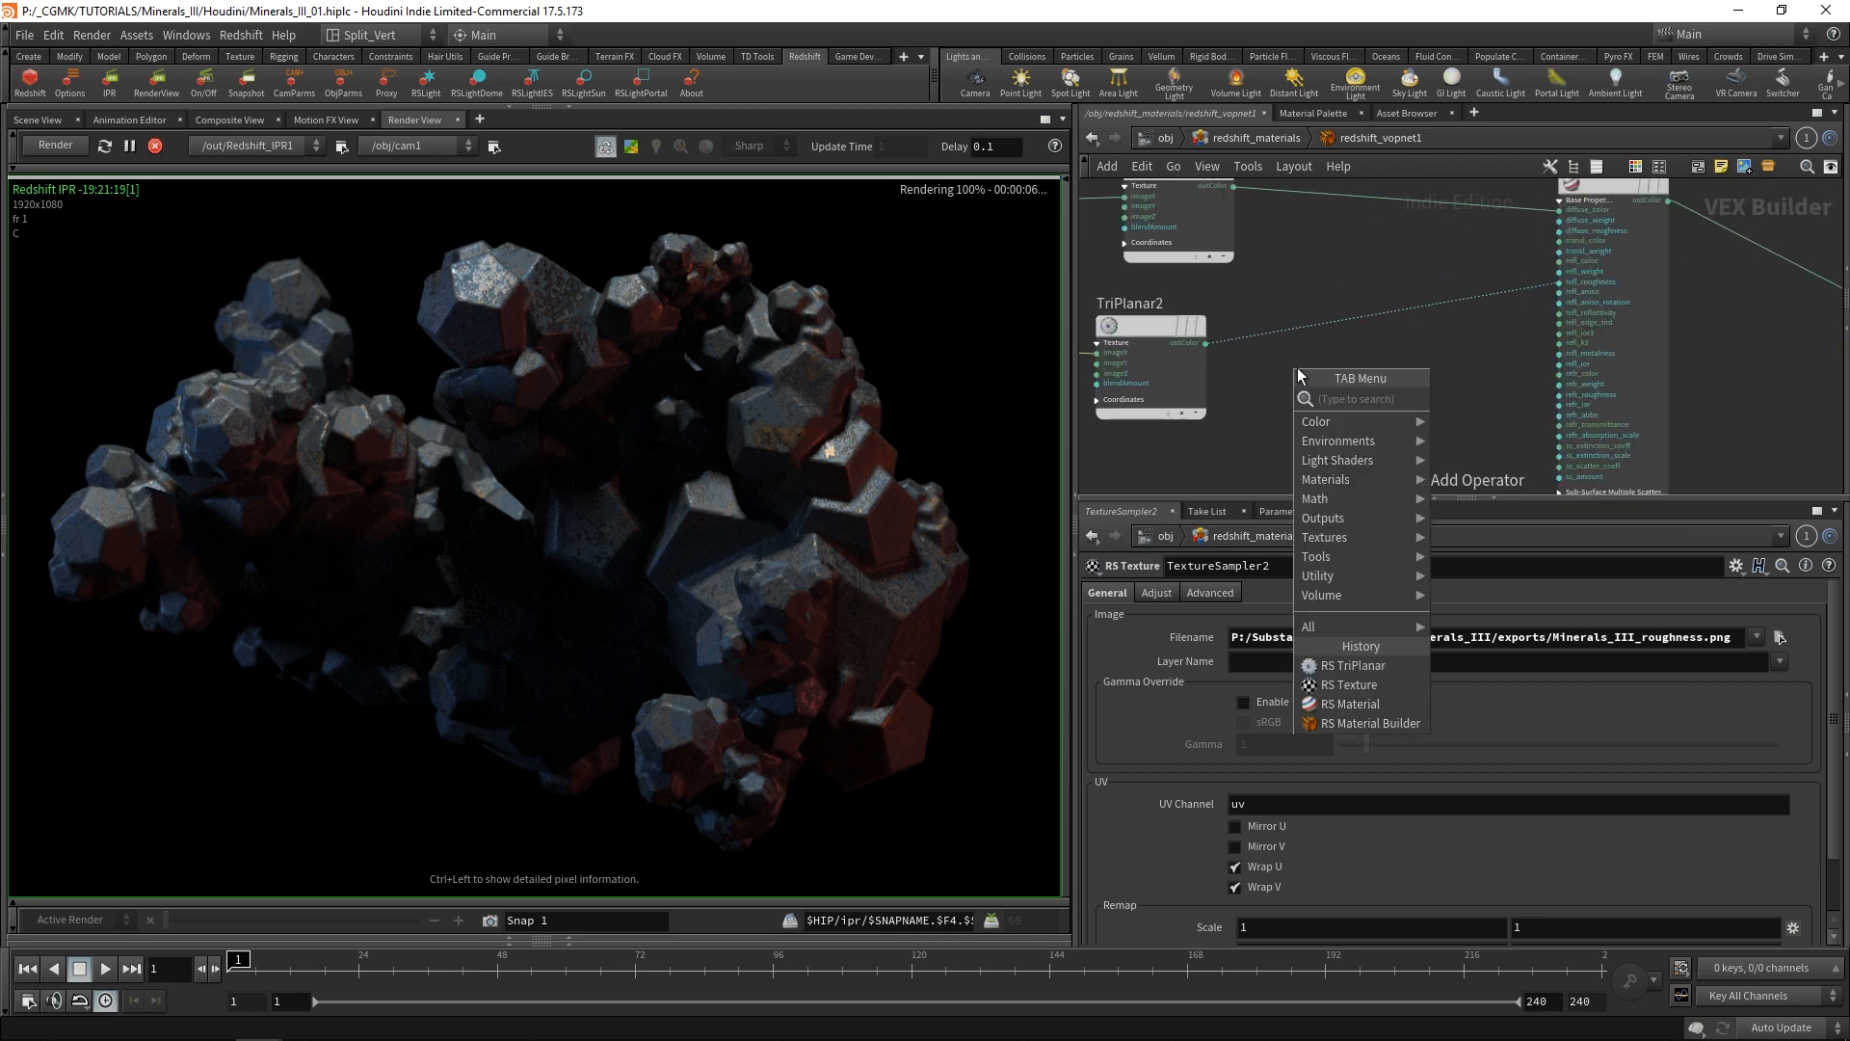
text(flr)
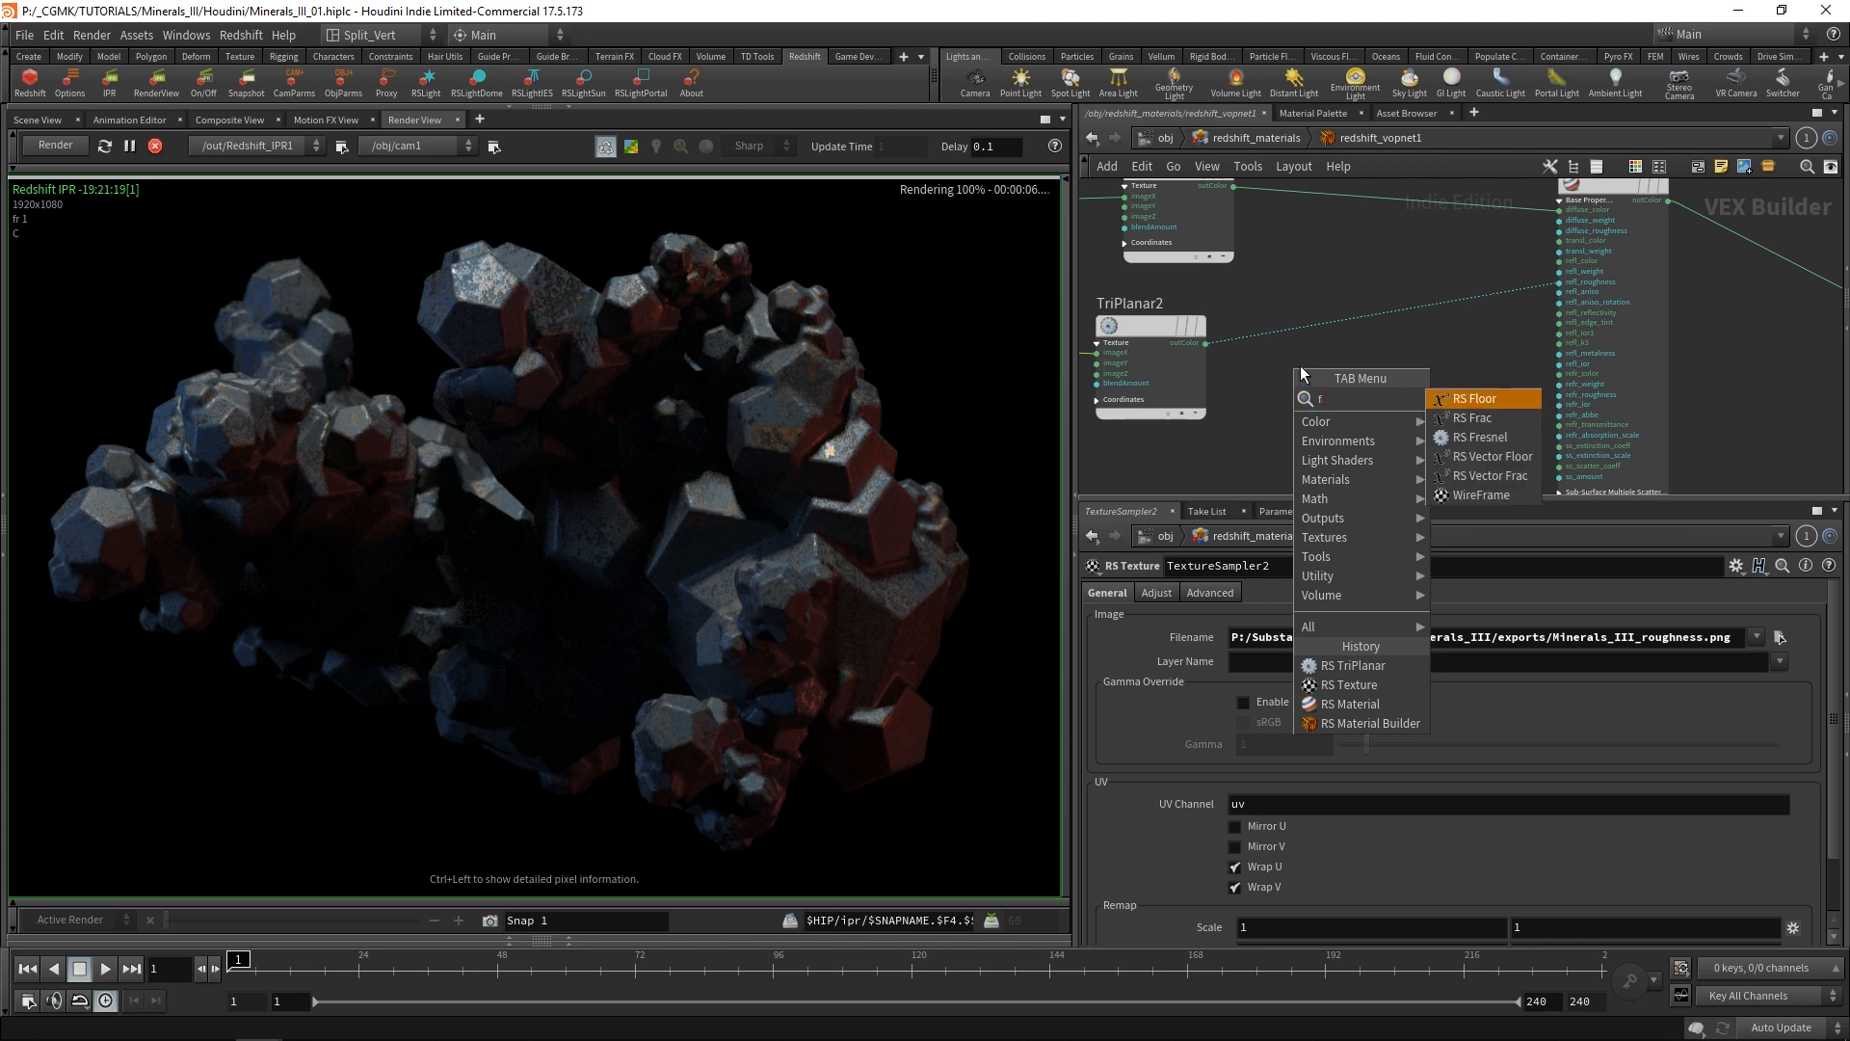
key(BackSpace)
key(BackSpace)
key(BackSpace)
text(ran)
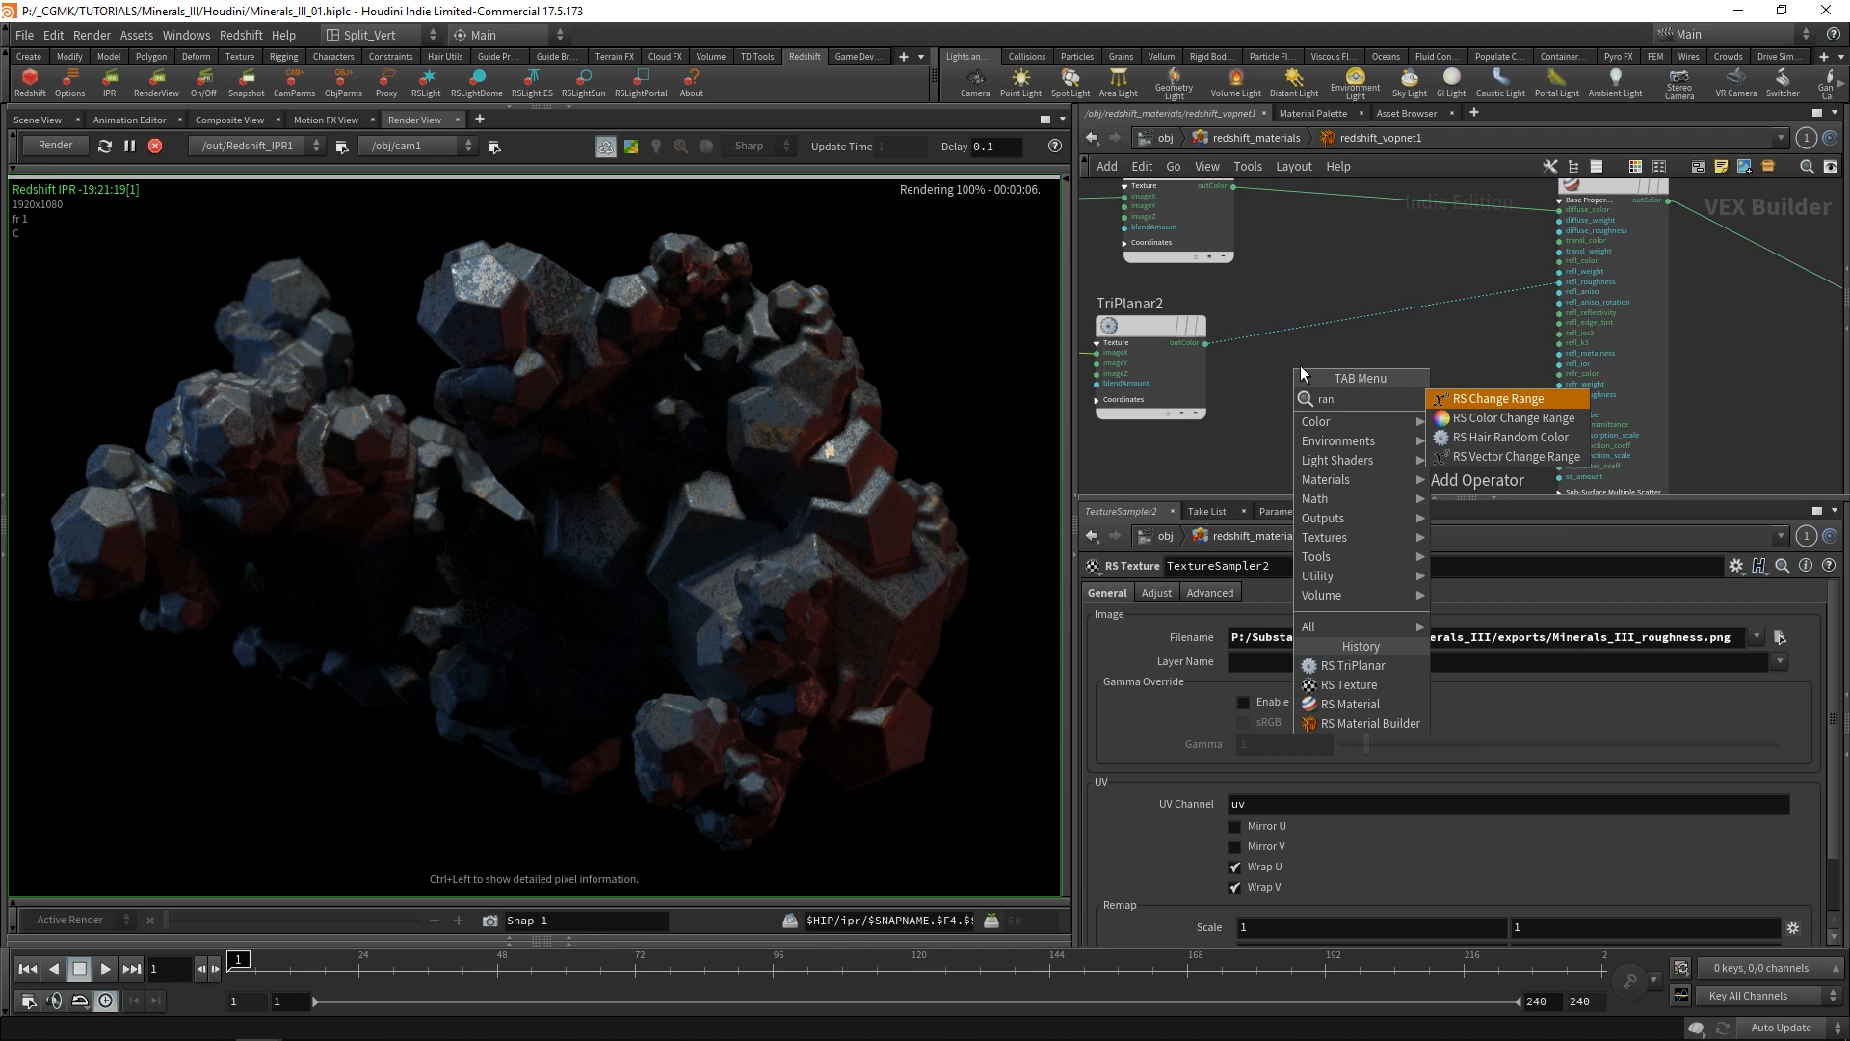
click(1513, 398)
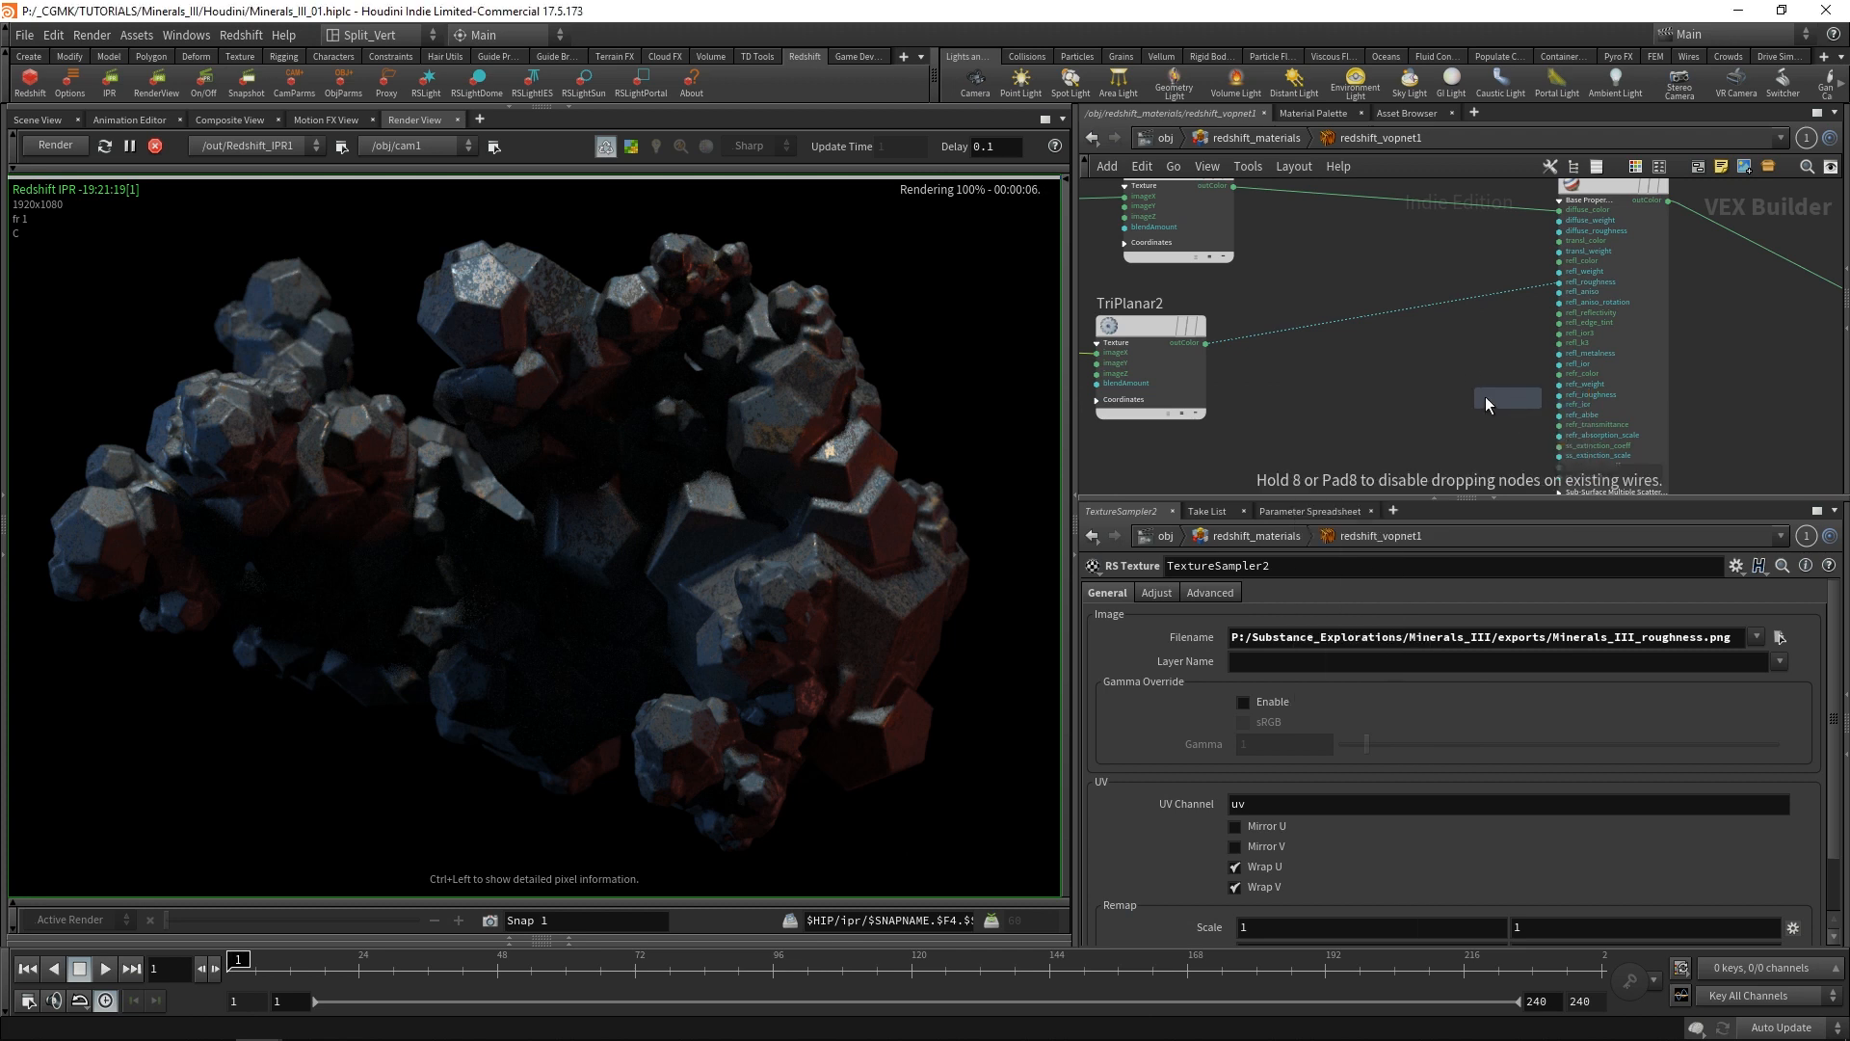
click(1359, 320)
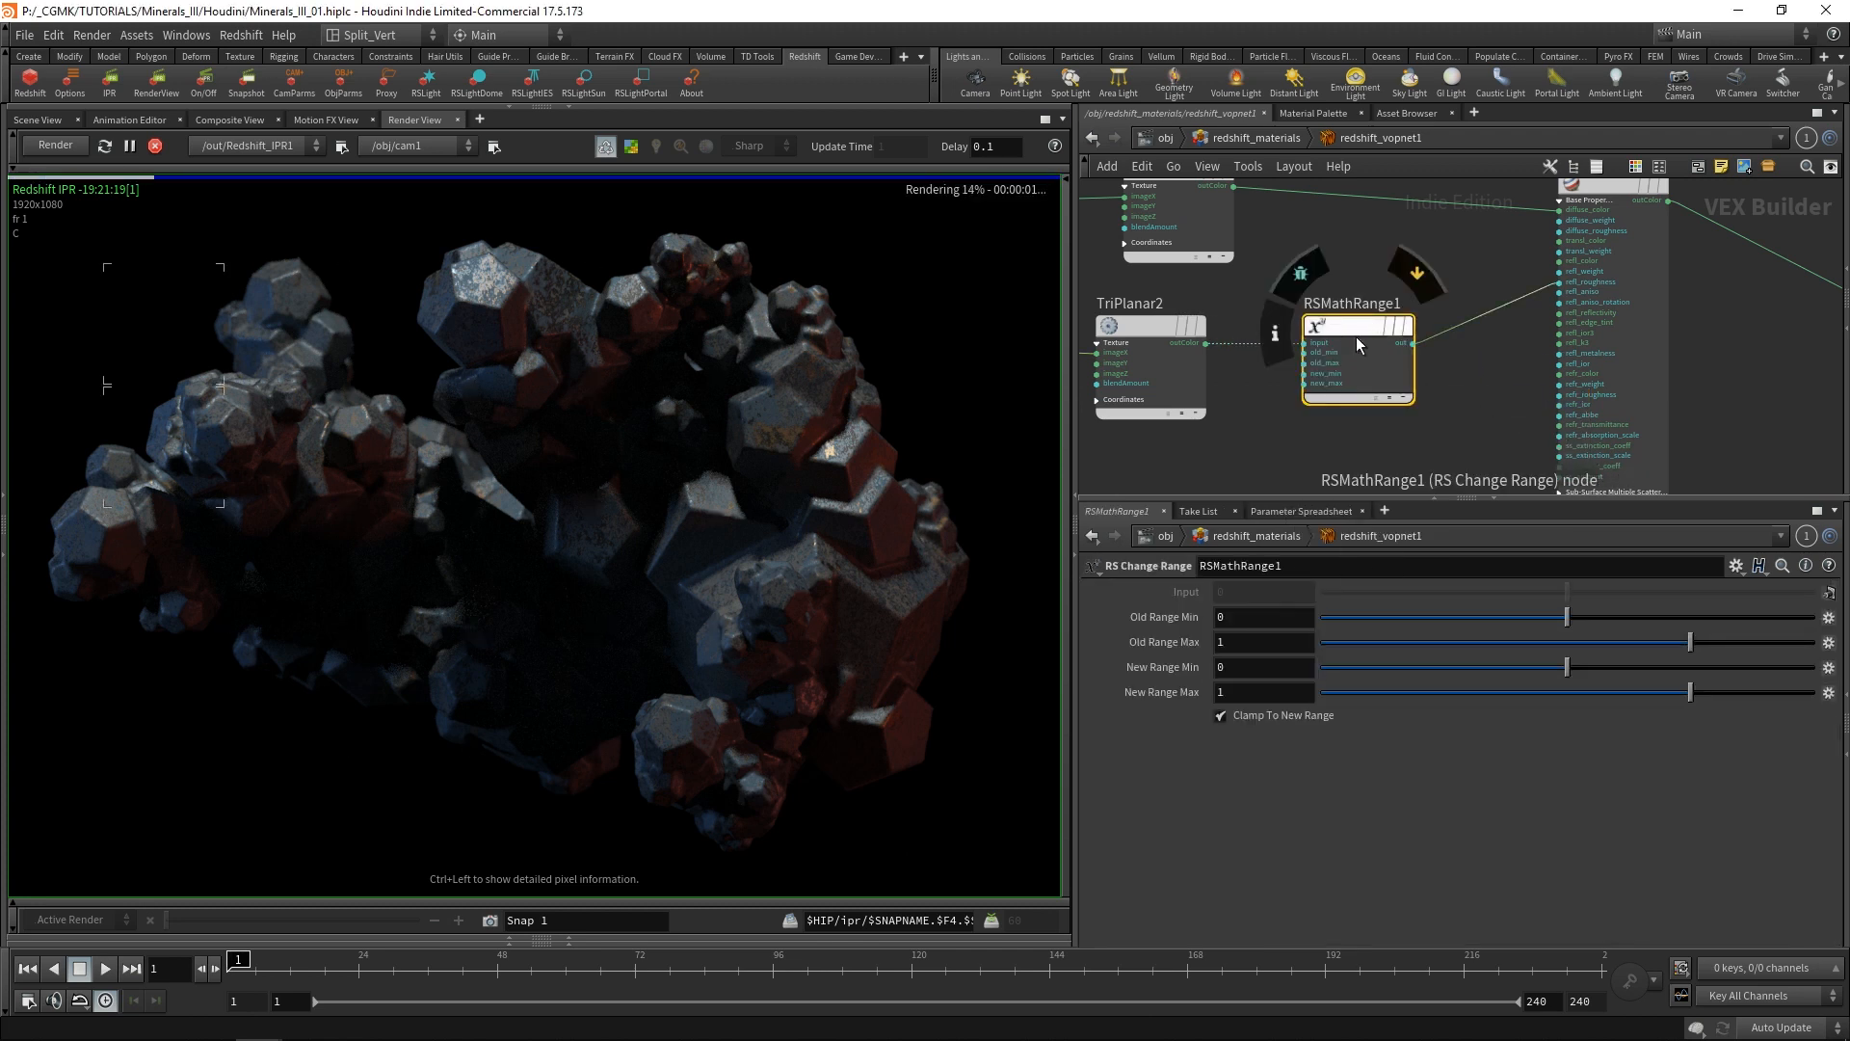
Space out the TextureSampler2, TriPlanar2 and RSMathRange1 nodes in the roughness branch.
middle_drag(1279, 287, 1371, 294)
scroll(1328, 279, down, 2)
middle_drag(1249, 351, 1326, 327)
drag(1101, 337, 1270, 330)
middle_drag(1401, 268, 1237, 279)
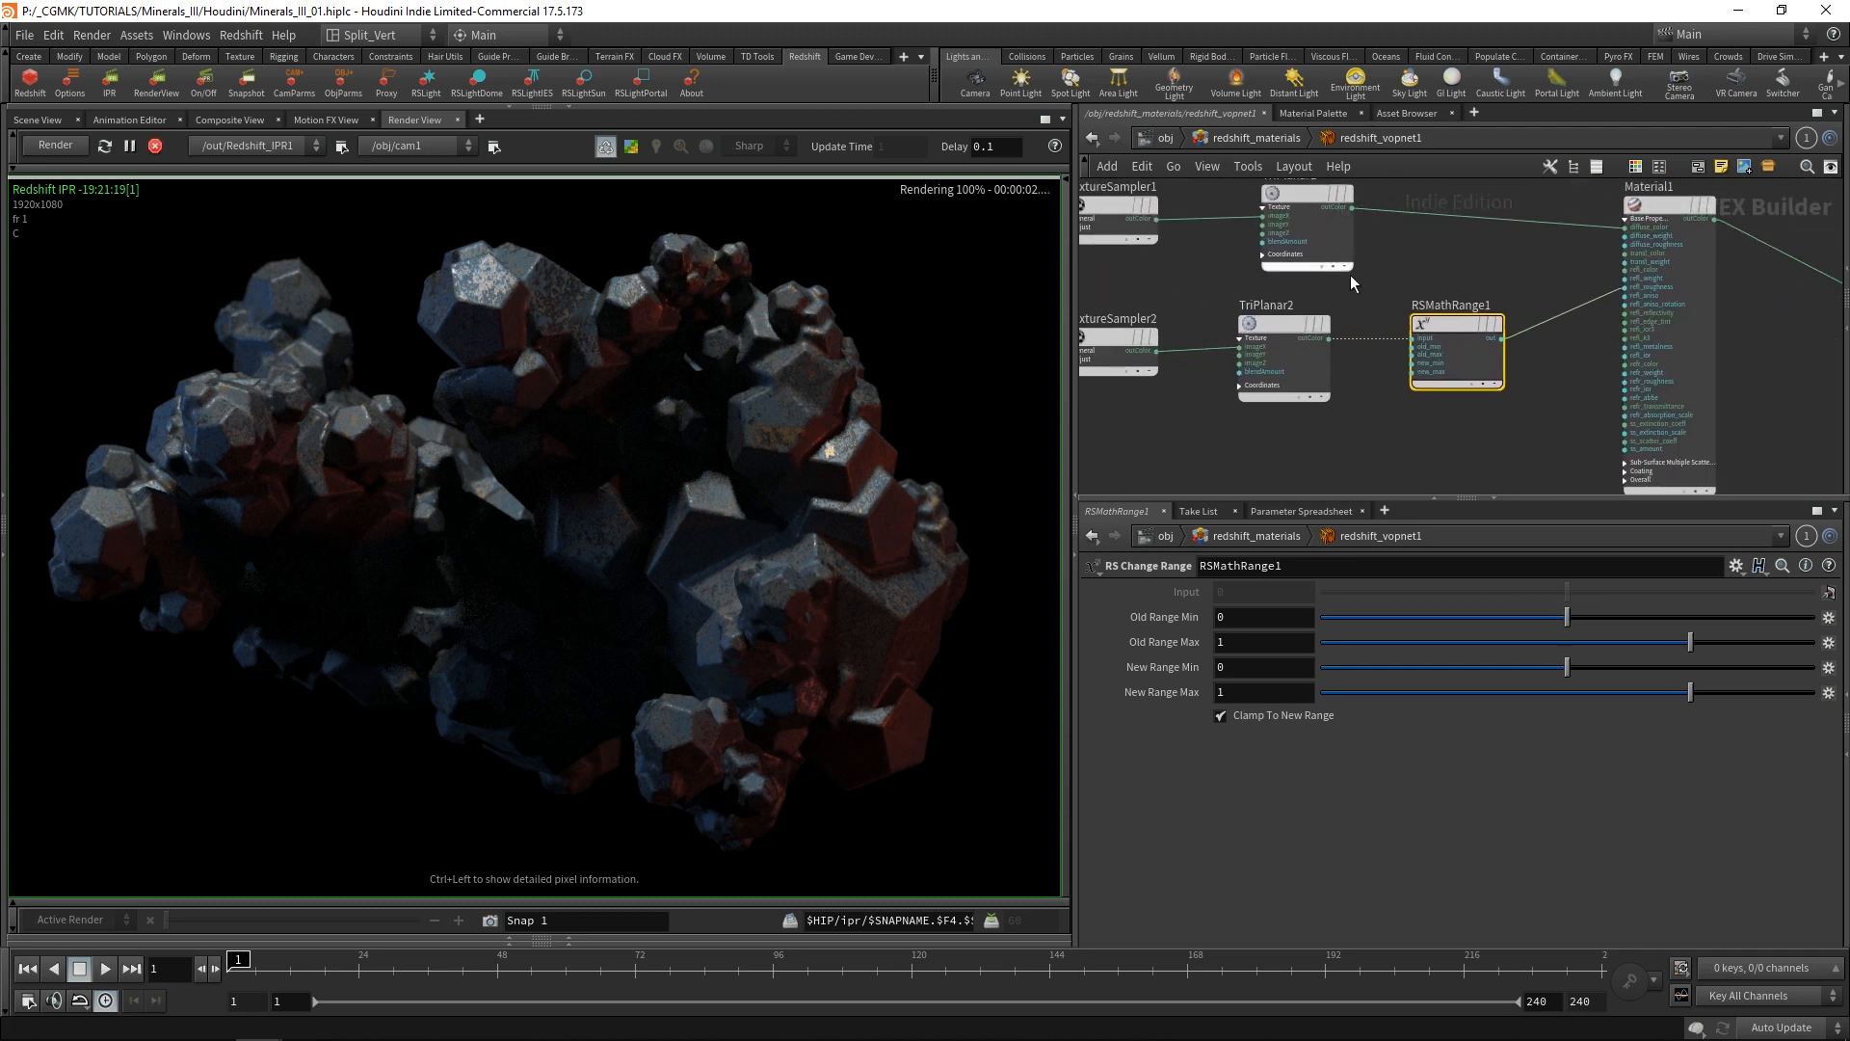
middle_drag(1512, 266, 1403, 261)
scroll(1391, 344, up, 4)
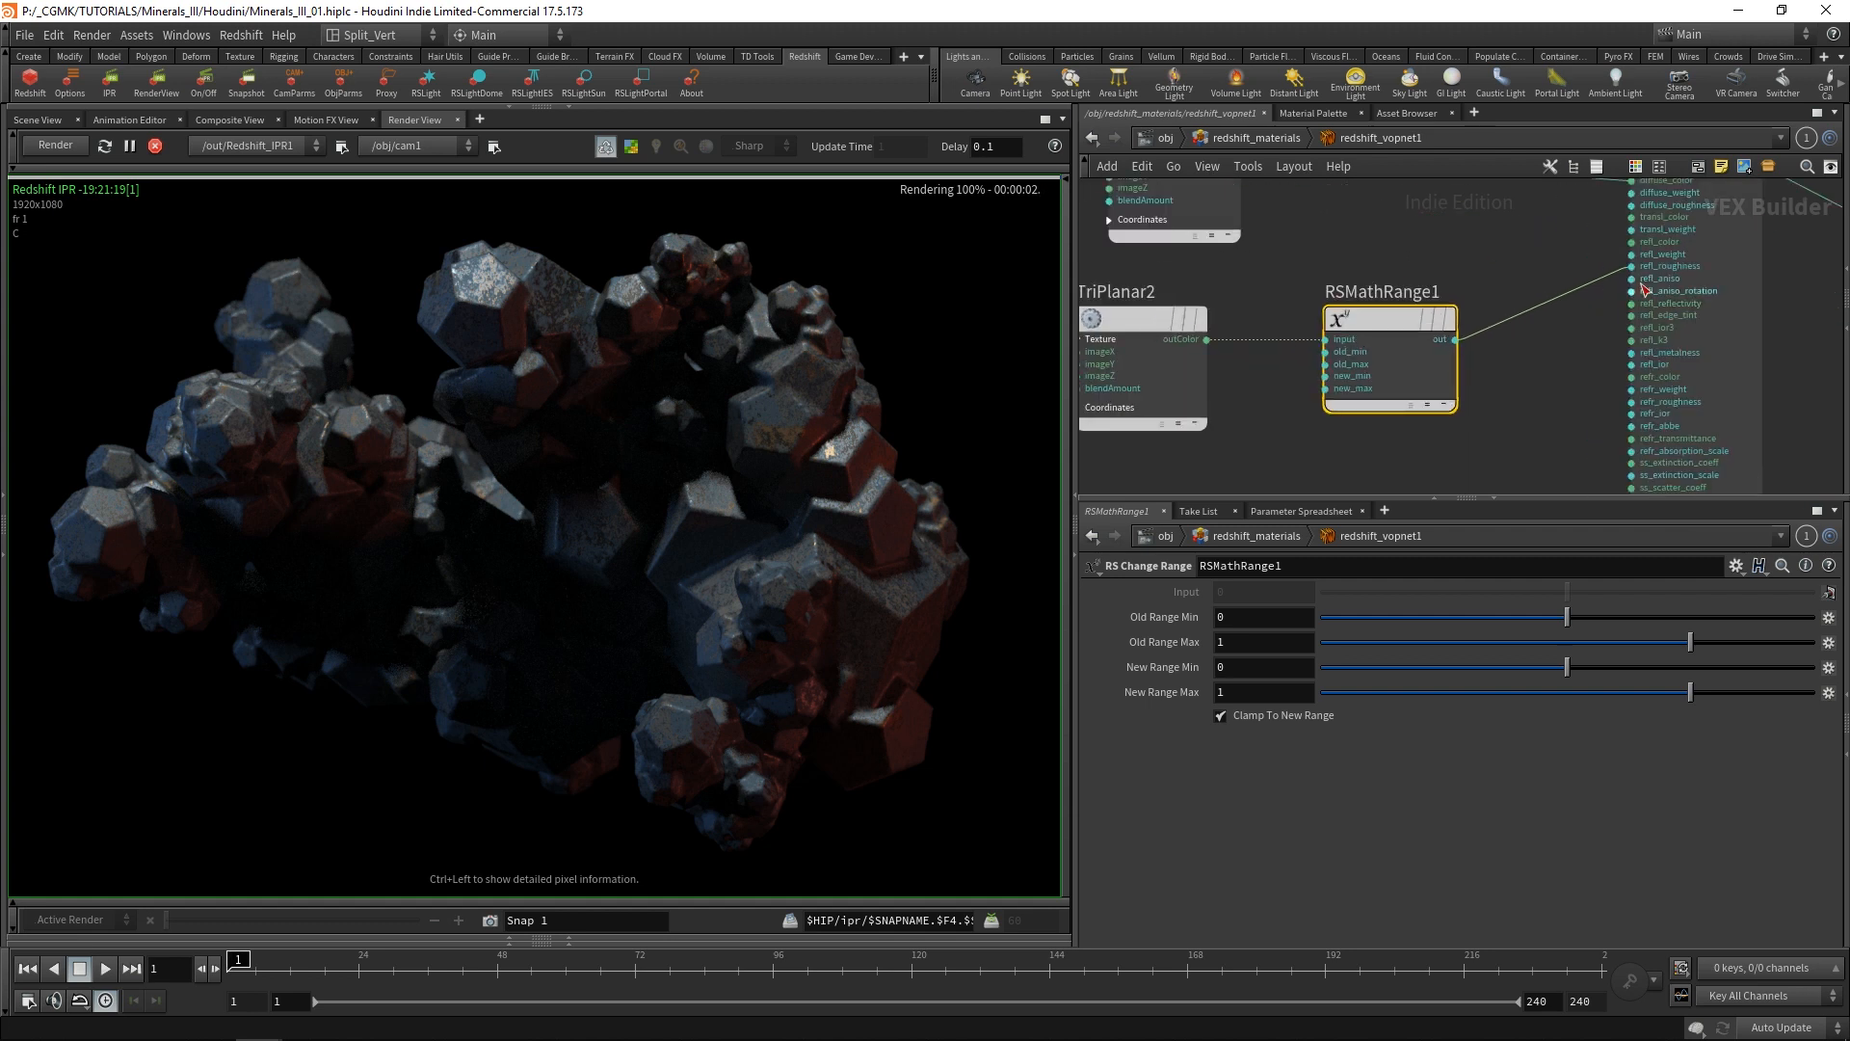
middle_drag(1553, 364, 1493, 351)
drag(1327, 309, 1311, 308)
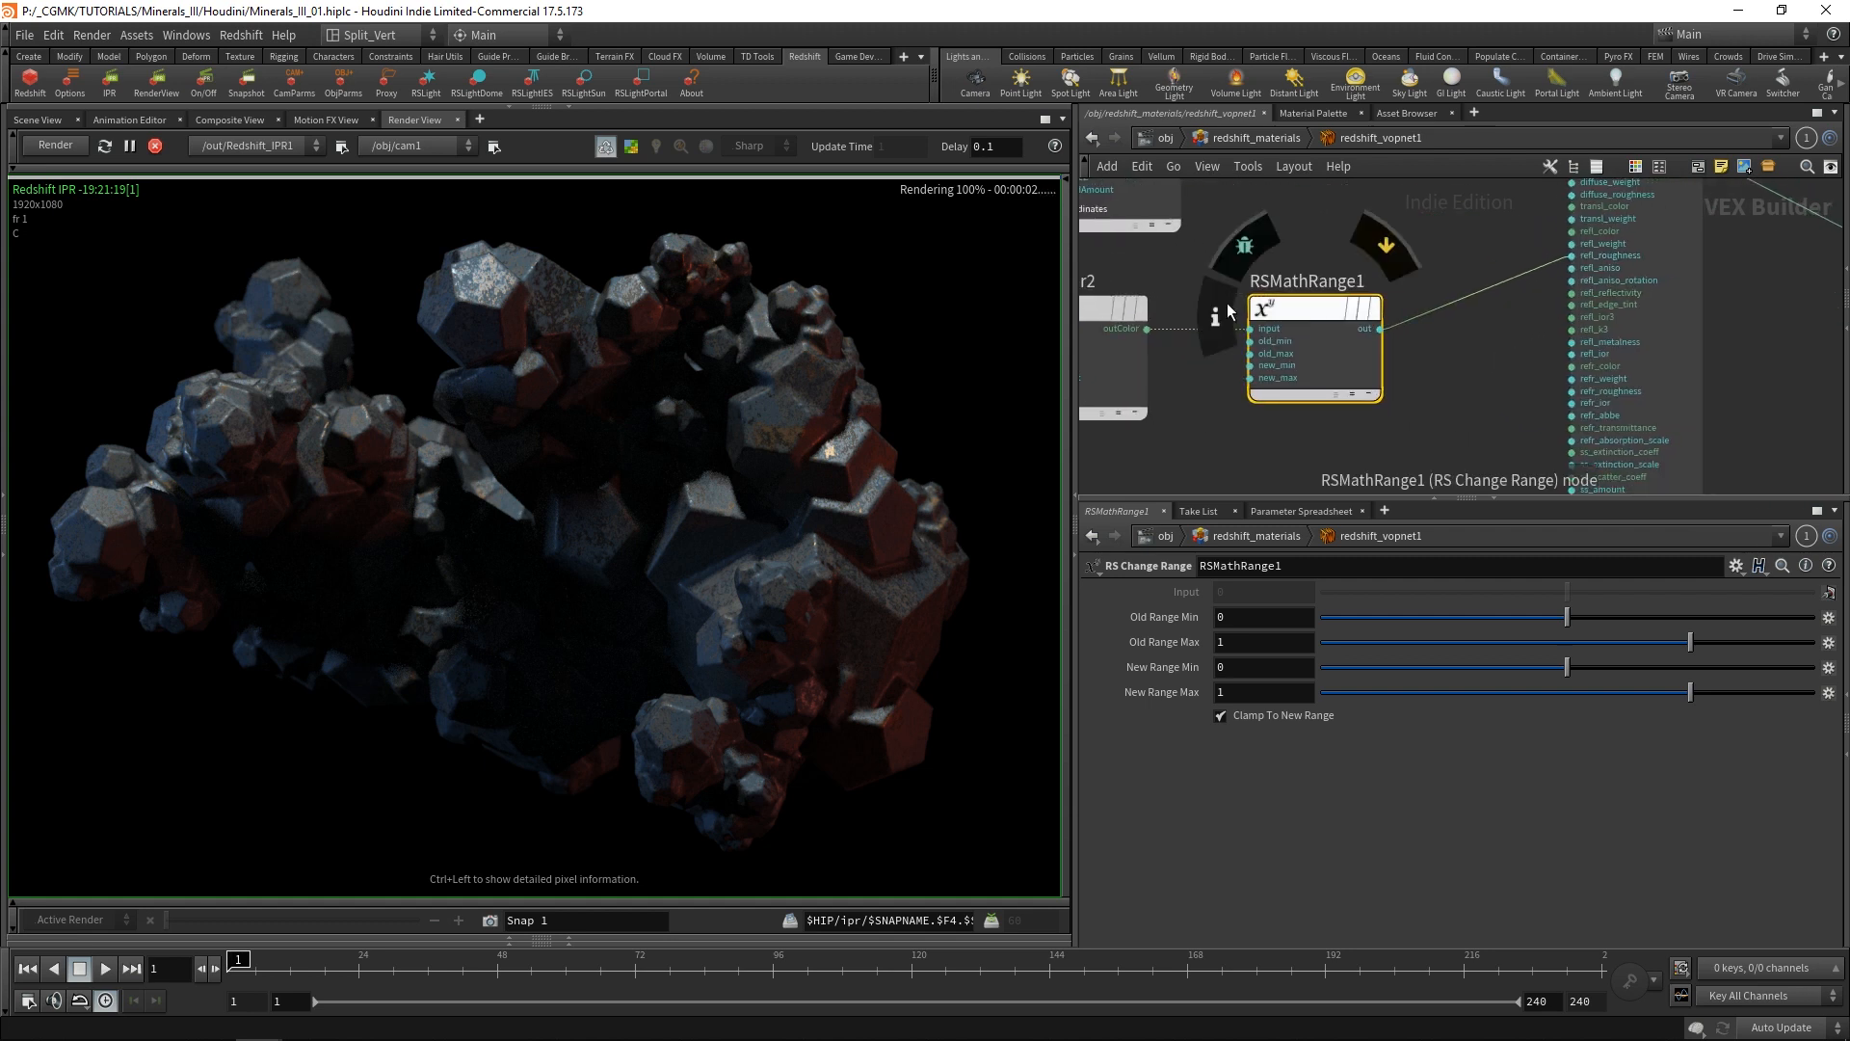
Set New Range Max of RSMathRange1 to 0.5.
middle_drag(1145, 309, 1340, 309)
mouse_move(1324, 314)
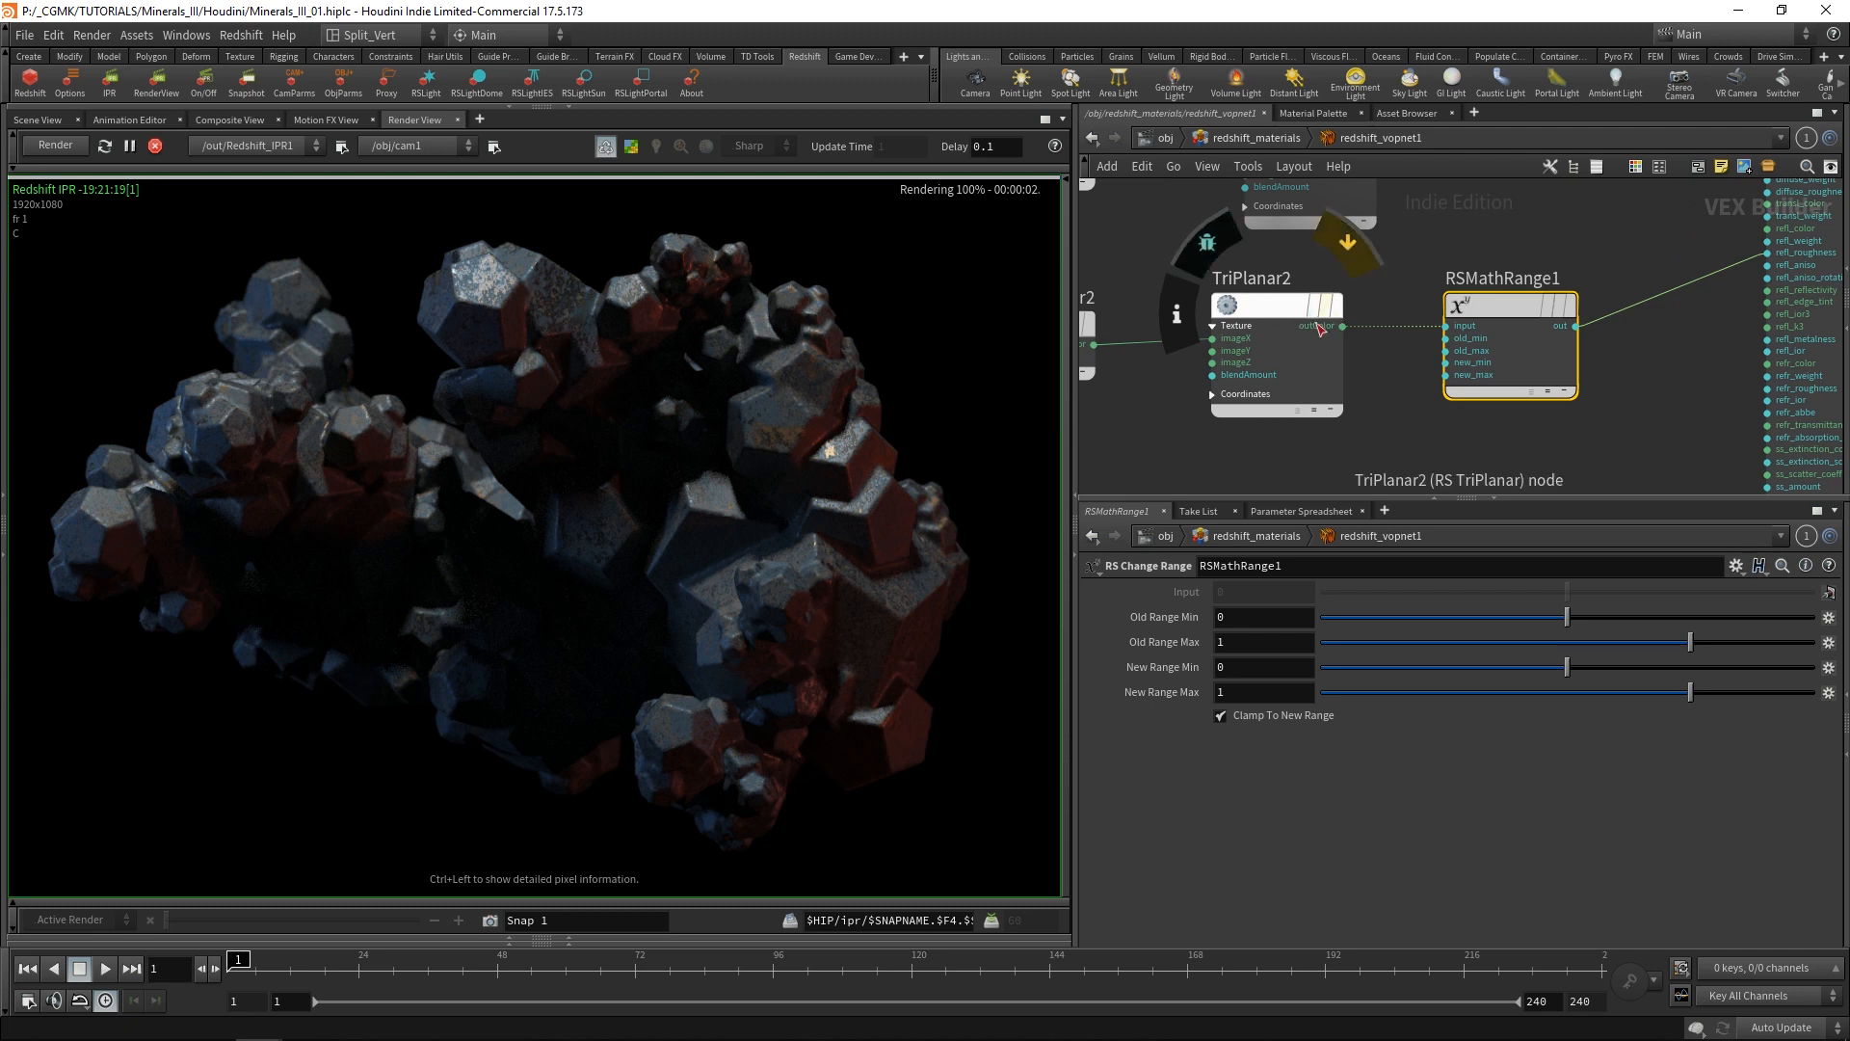
middle_drag(1650, 252, 1485, 292)
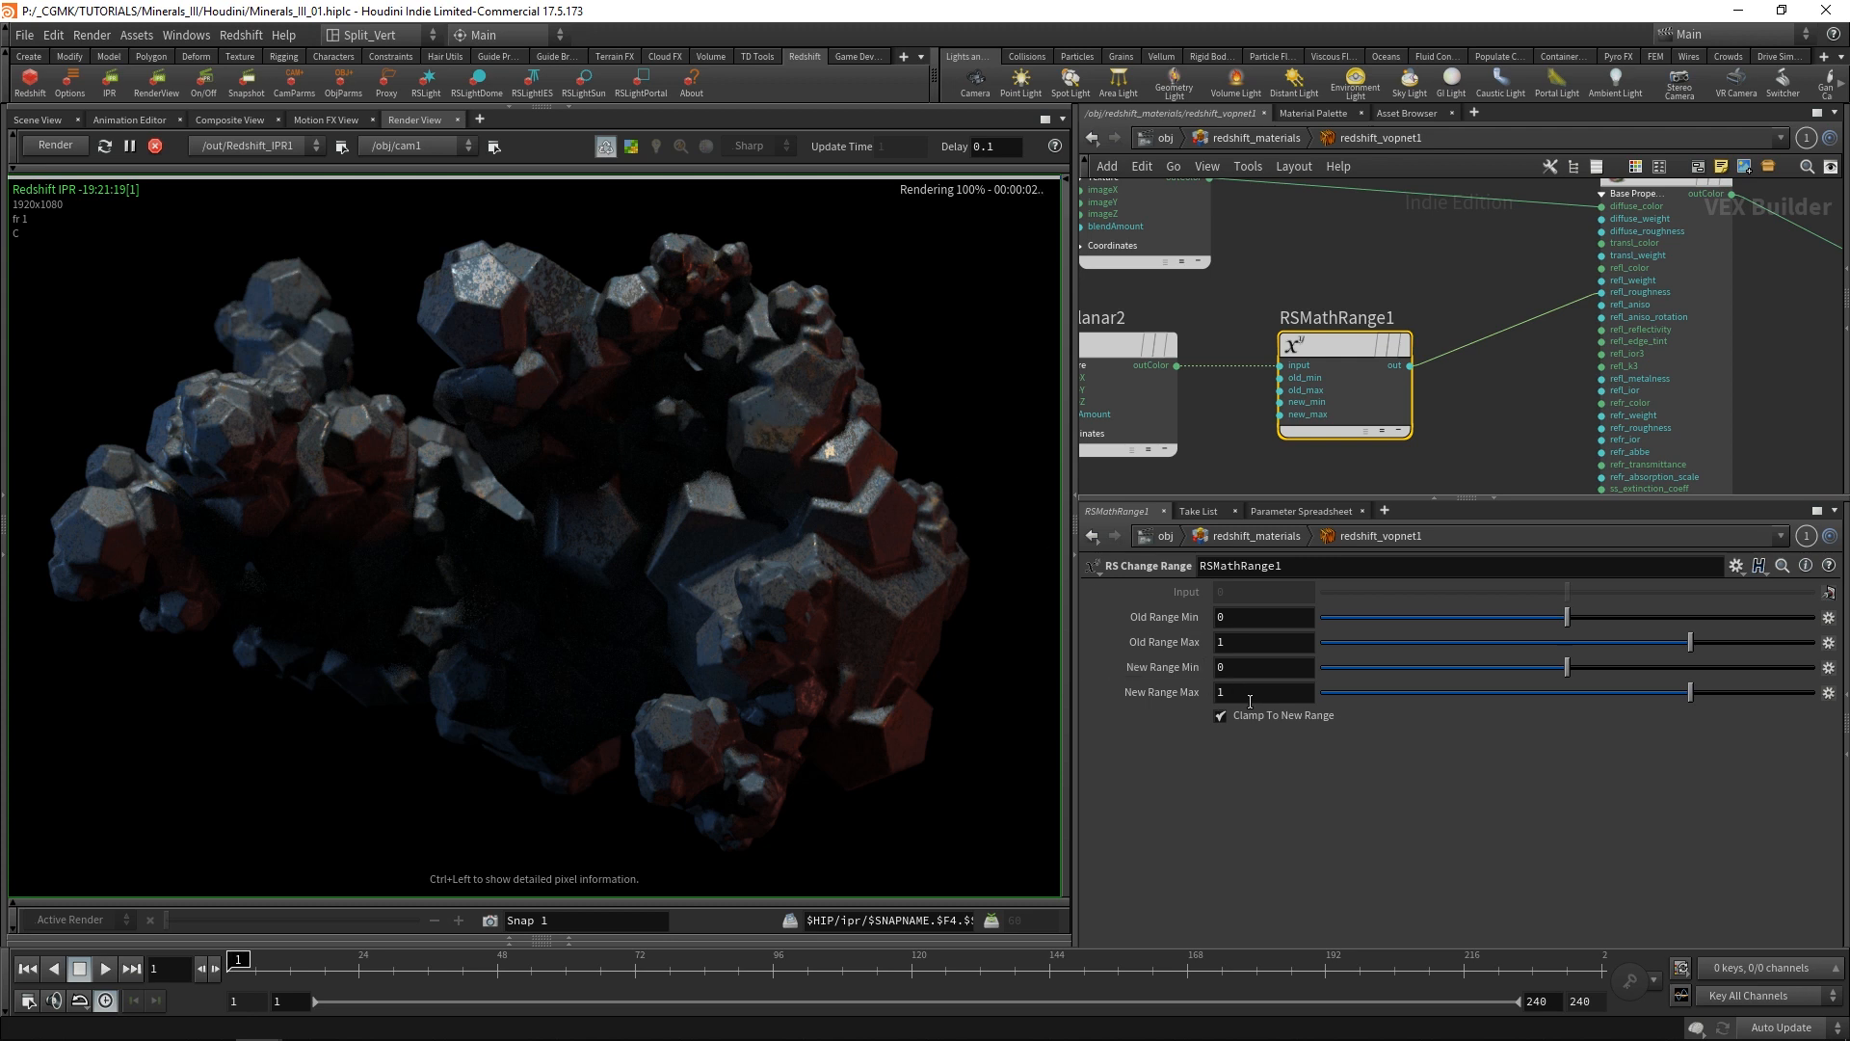
text(0.5)
key(Return)
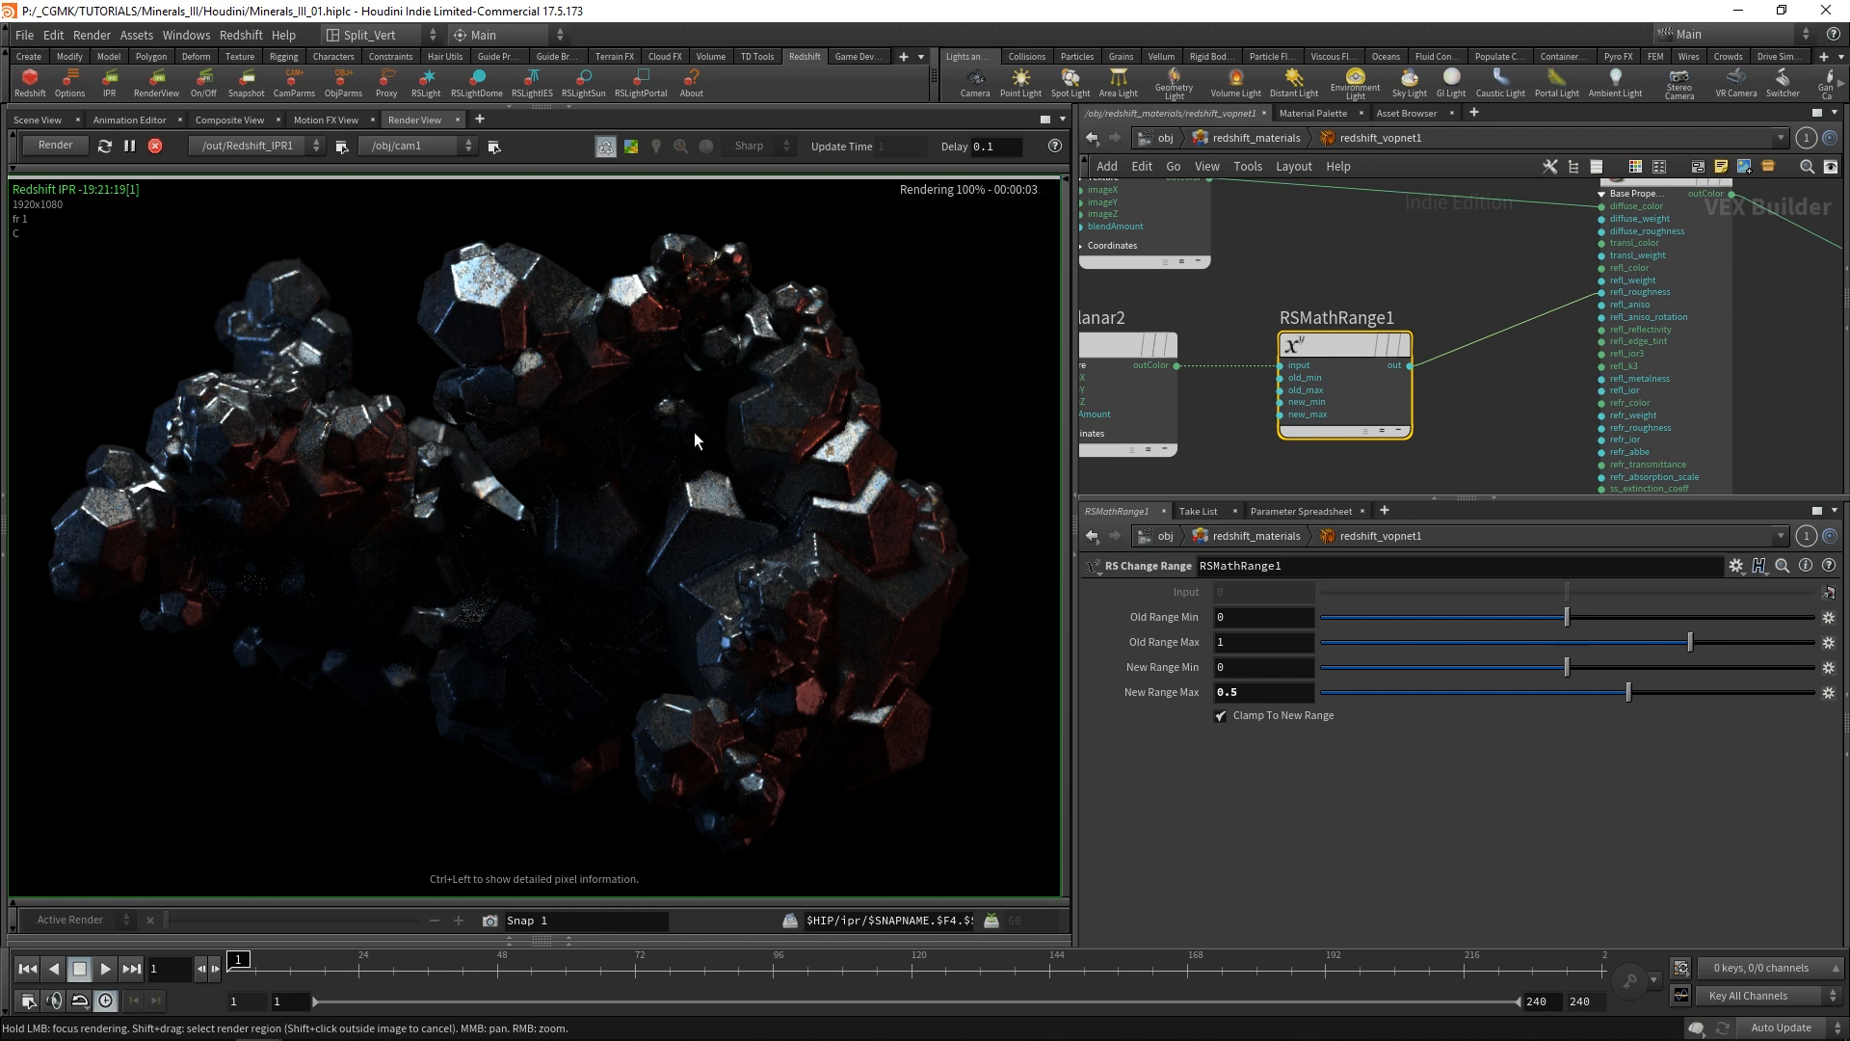
Add an RS Displacement node in the empty area below Material1.
scroll(1409, 281, down, 4)
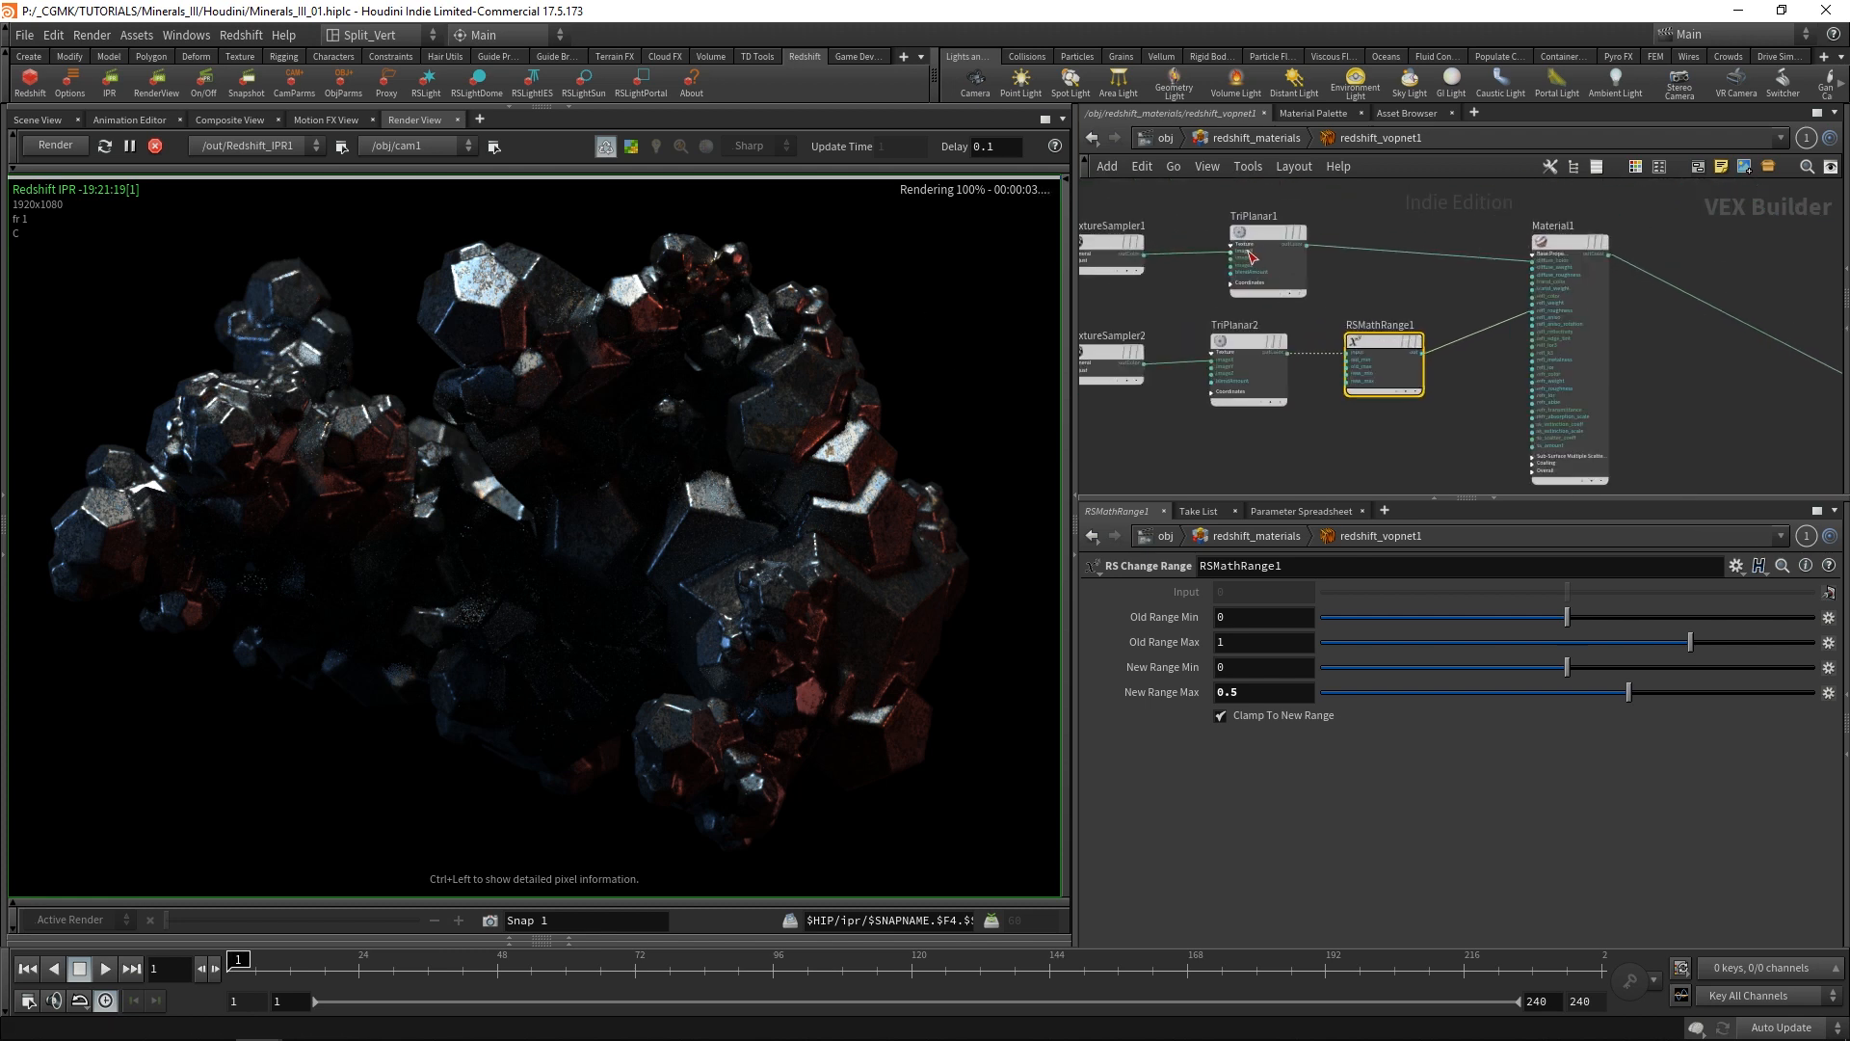
scroll(1250, 257, up, 2)
middle_drag(1405, 269, 1500, 261)
drag(1169, 230, 1172, 237)
middle_drag(1538, 359, 1521, 325)
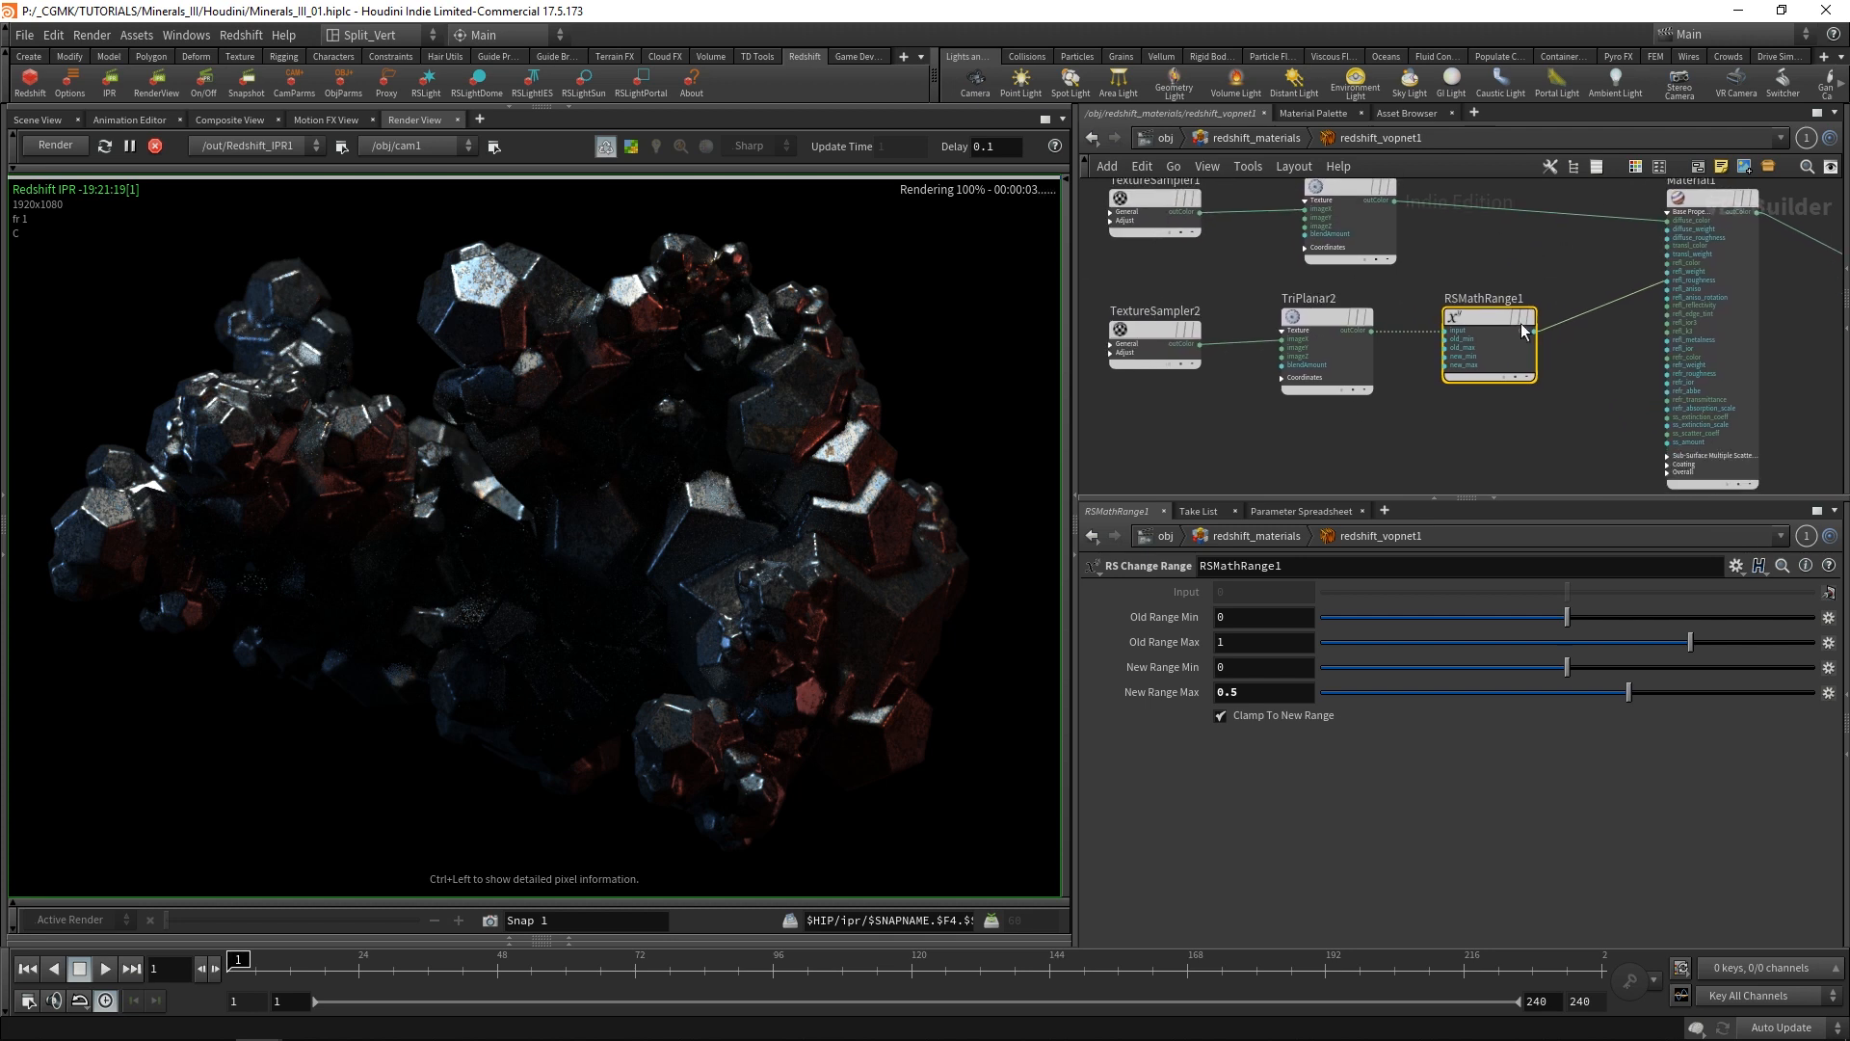
middle_drag(1482, 436, 1243, 304)
scroll(1439, 407, down, 2)
key(Tab)
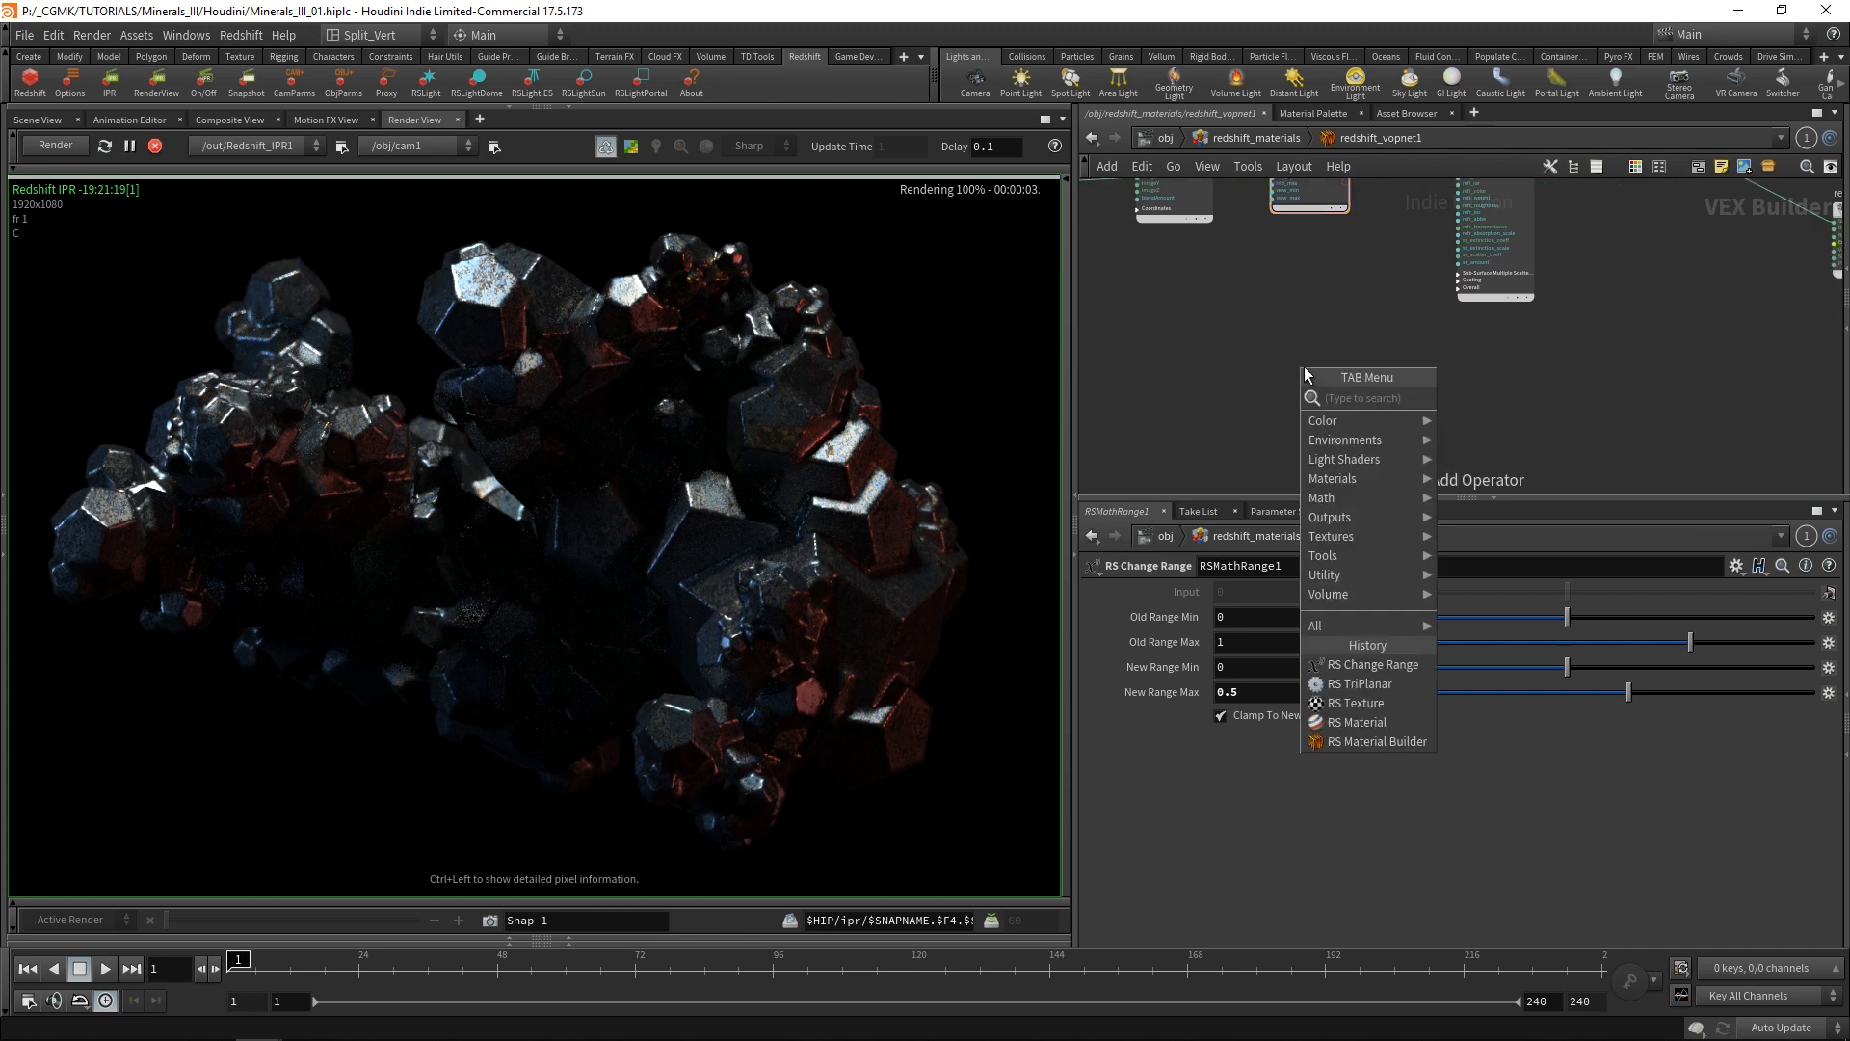
text(rs d)
key(Return)
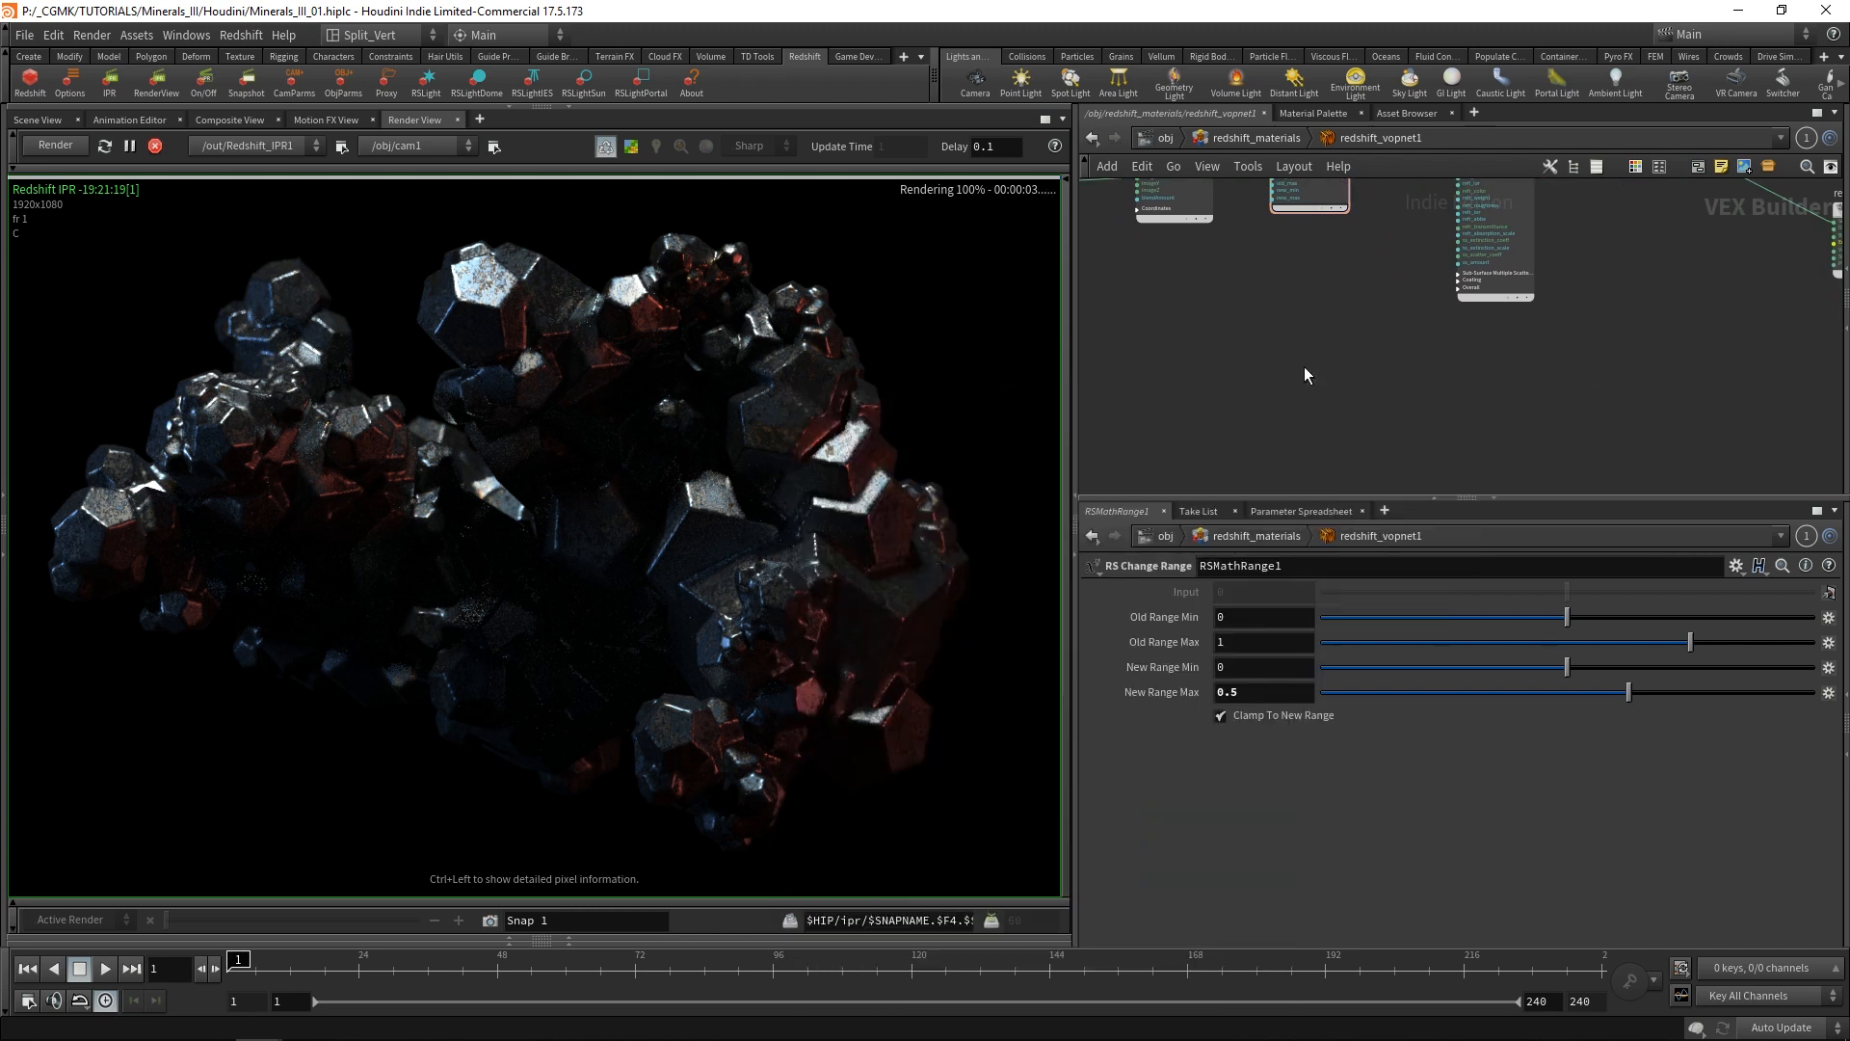
click(1304, 367)
drag(1304, 366, 1425, 363)
scroll(1424, 363, up, 3)
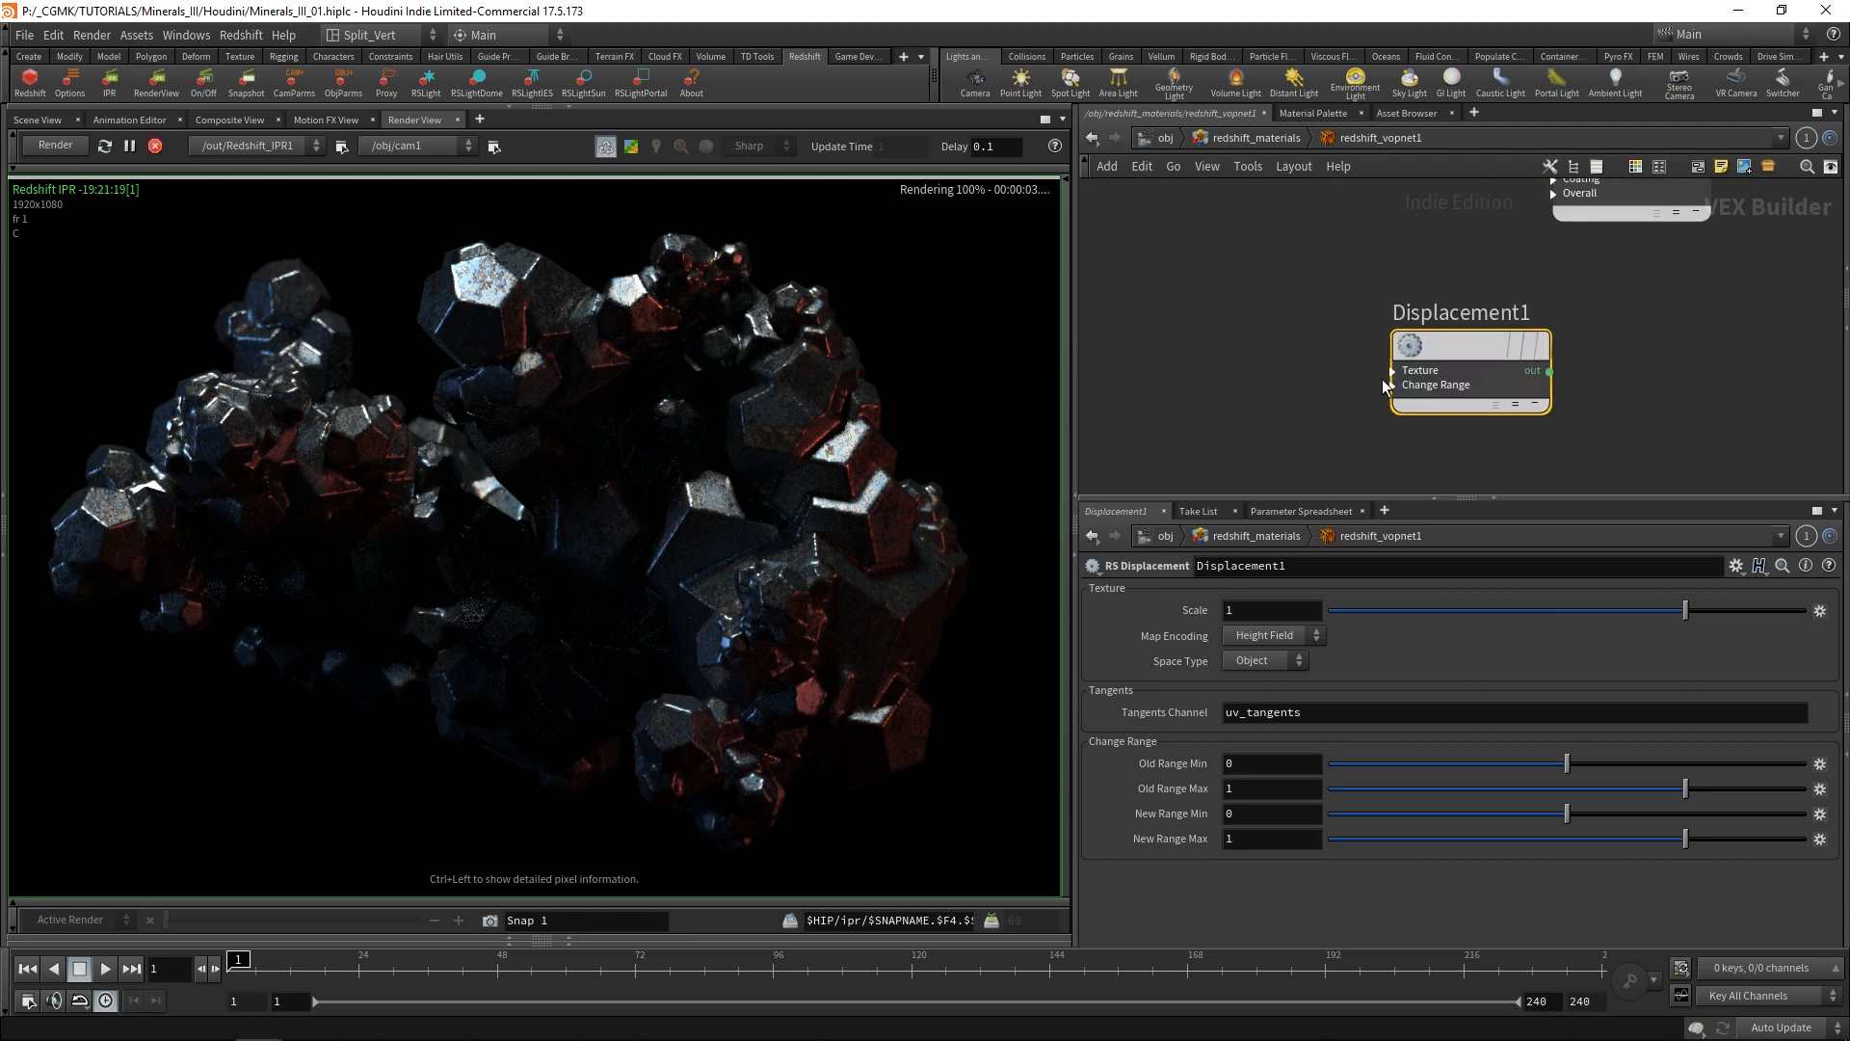
Duplicate the connected TextureSampler2 and TriPlanar2 nodes and place the copies beside Displacement1.
scroll(1335, 357, down, 5)
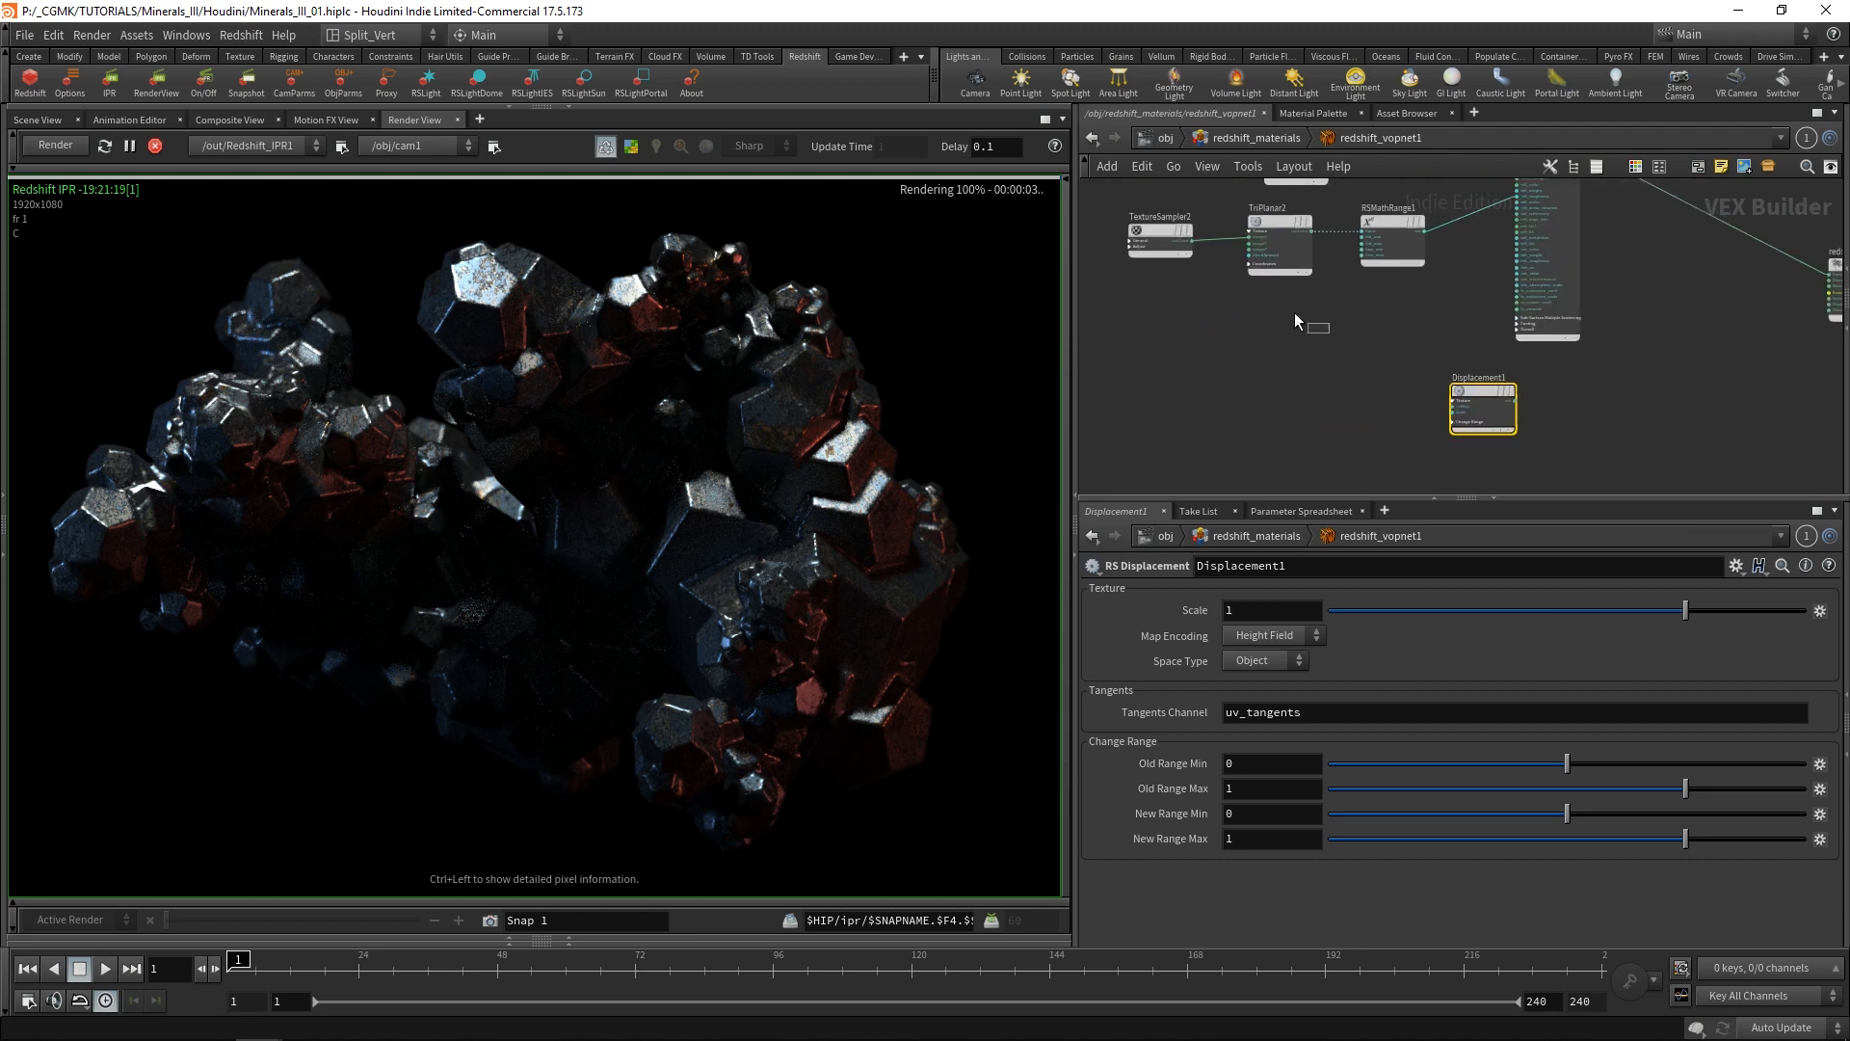
drag(1329, 343, 1216, 384)
scroll(1263, 343, down, 3)
scroll(1348, 356, up, 3)
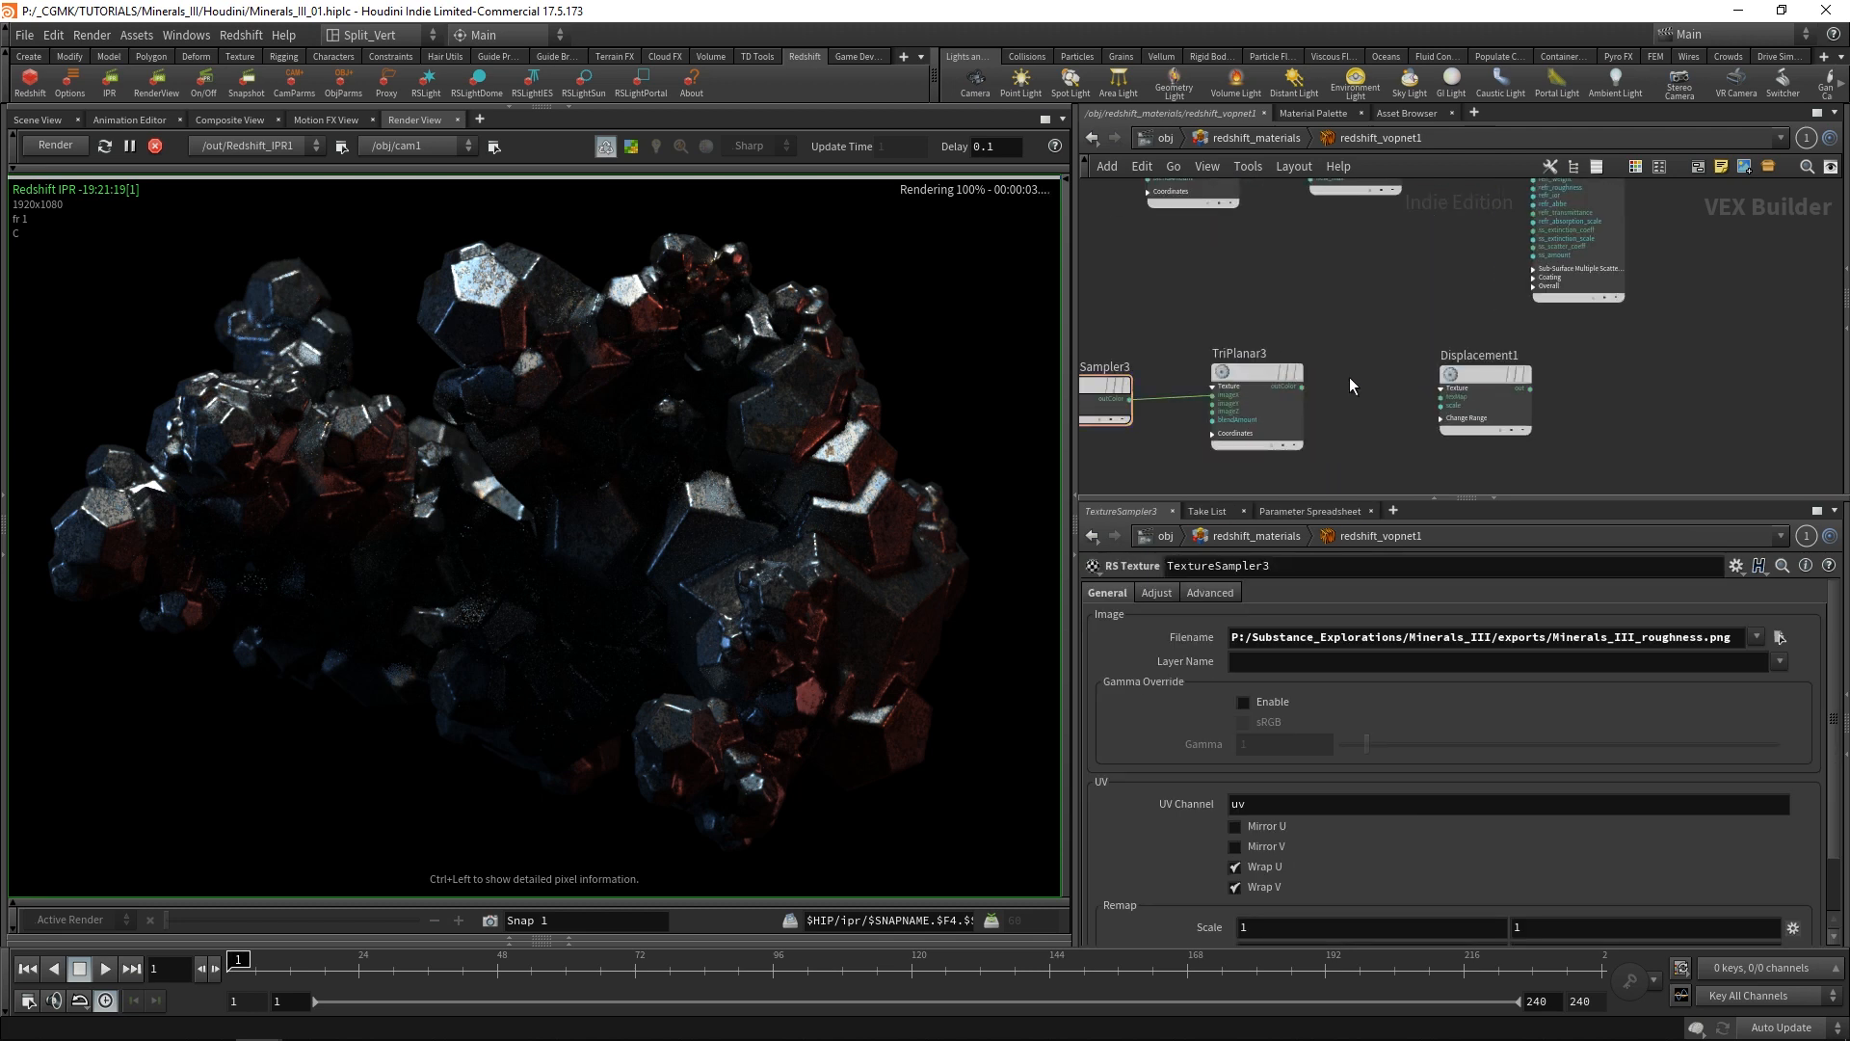
Connect TriPlanar3's color output to the texture map input of Displacement1.
click(1303, 388)
click(1443, 396)
click(1258, 369)
middle_drag(1319, 265, 1413, 239)
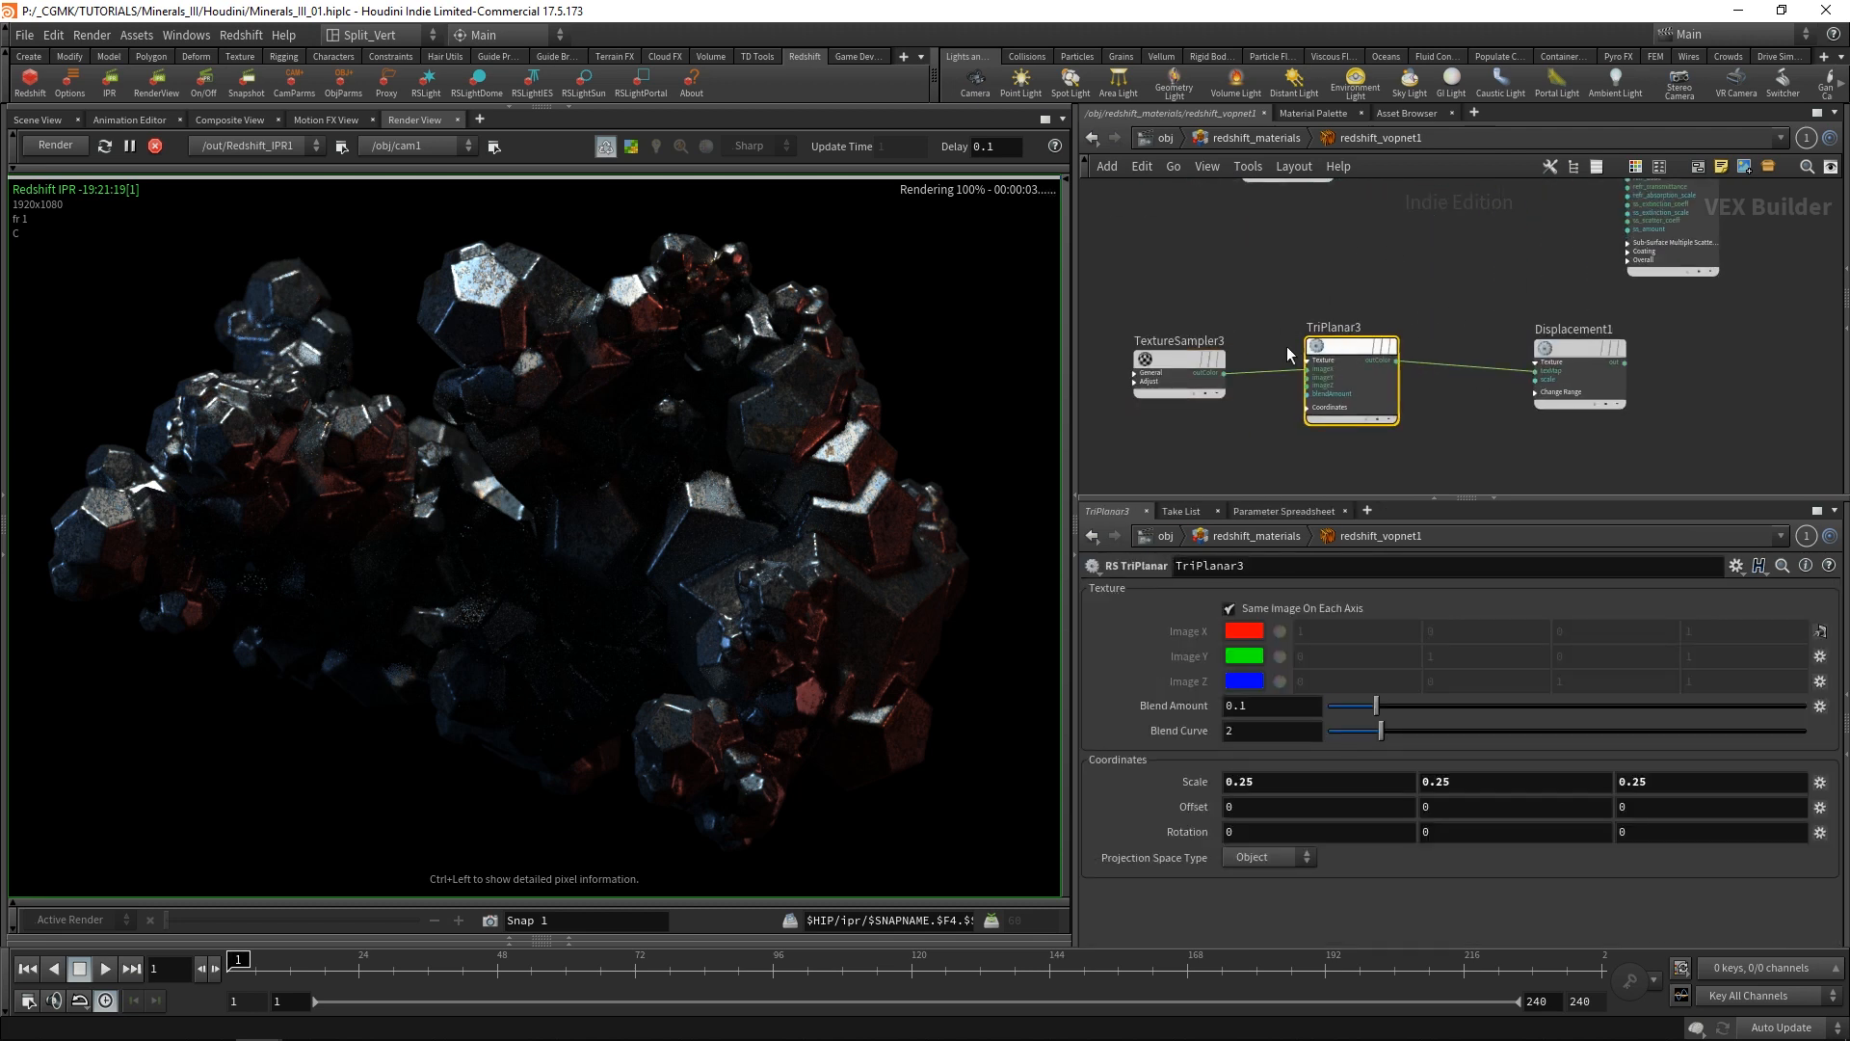
Load Minerals_III_height.png from the exports folder into TextureSampler3.
click(1183, 353)
click(1780, 637)
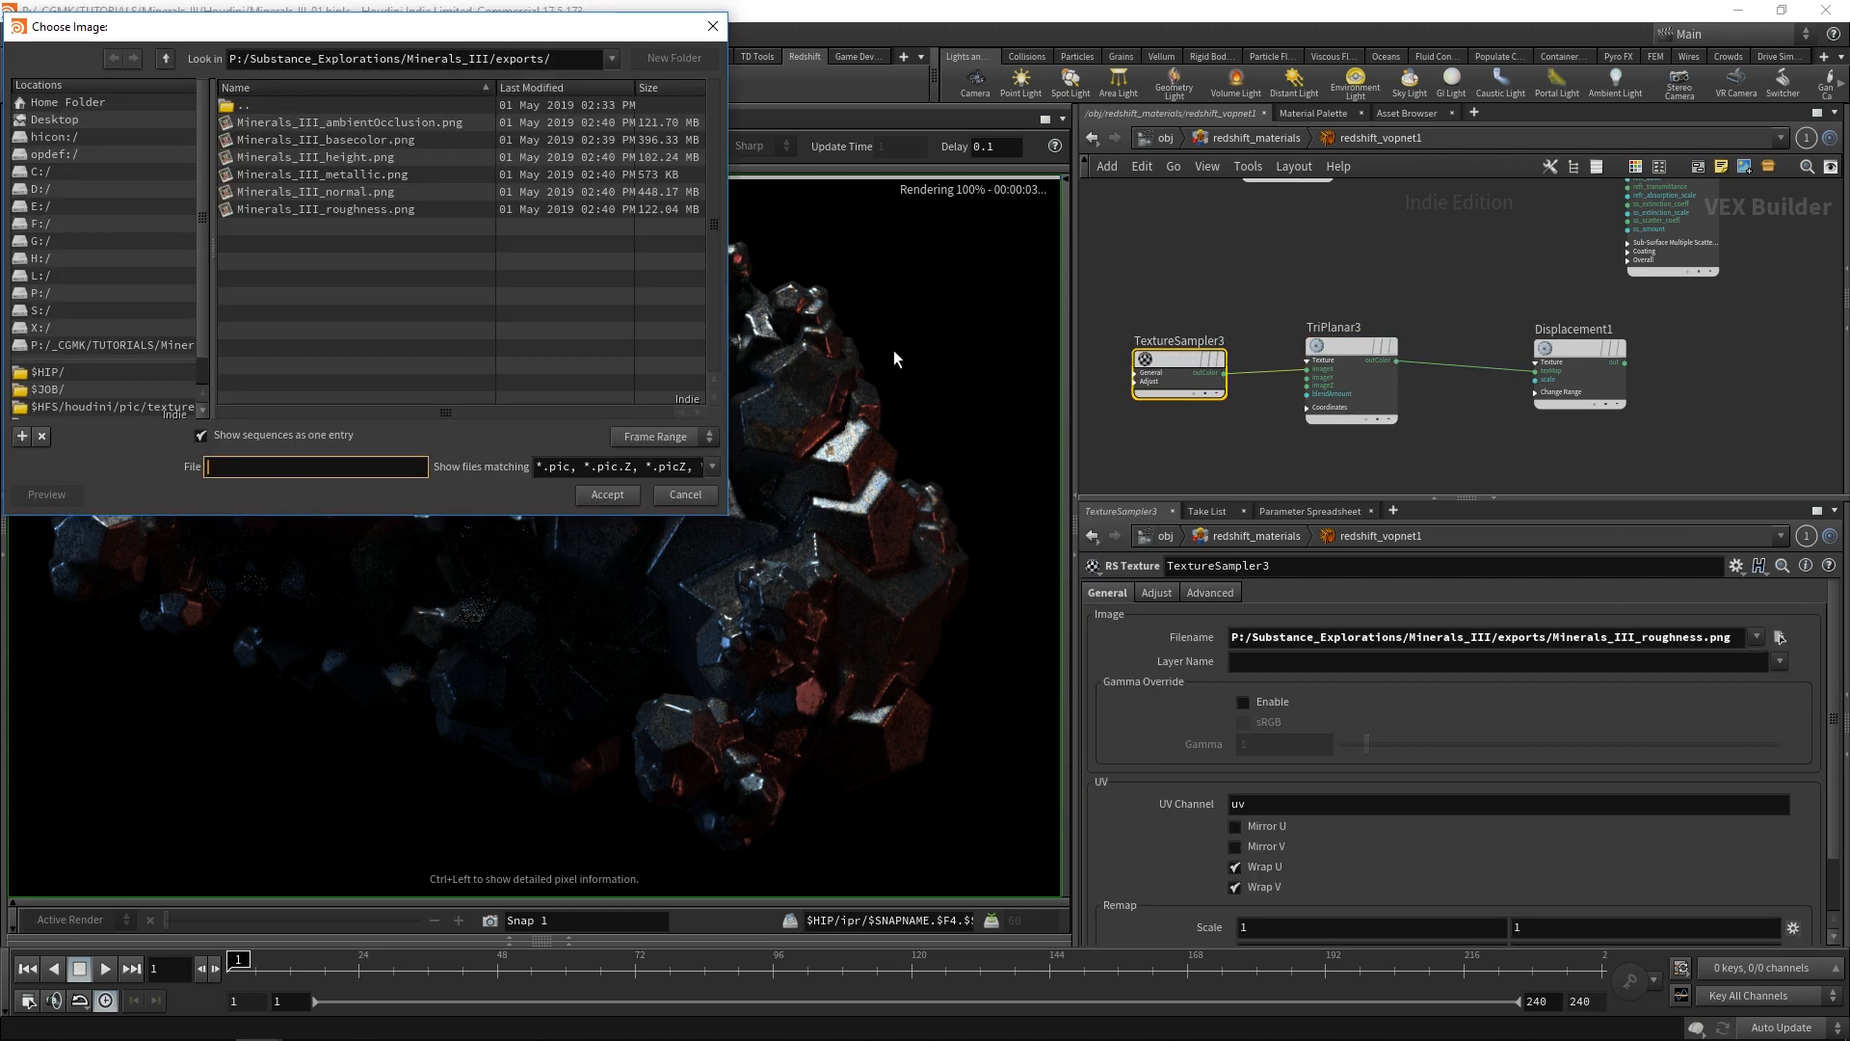
click(361, 158)
click(607, 494)
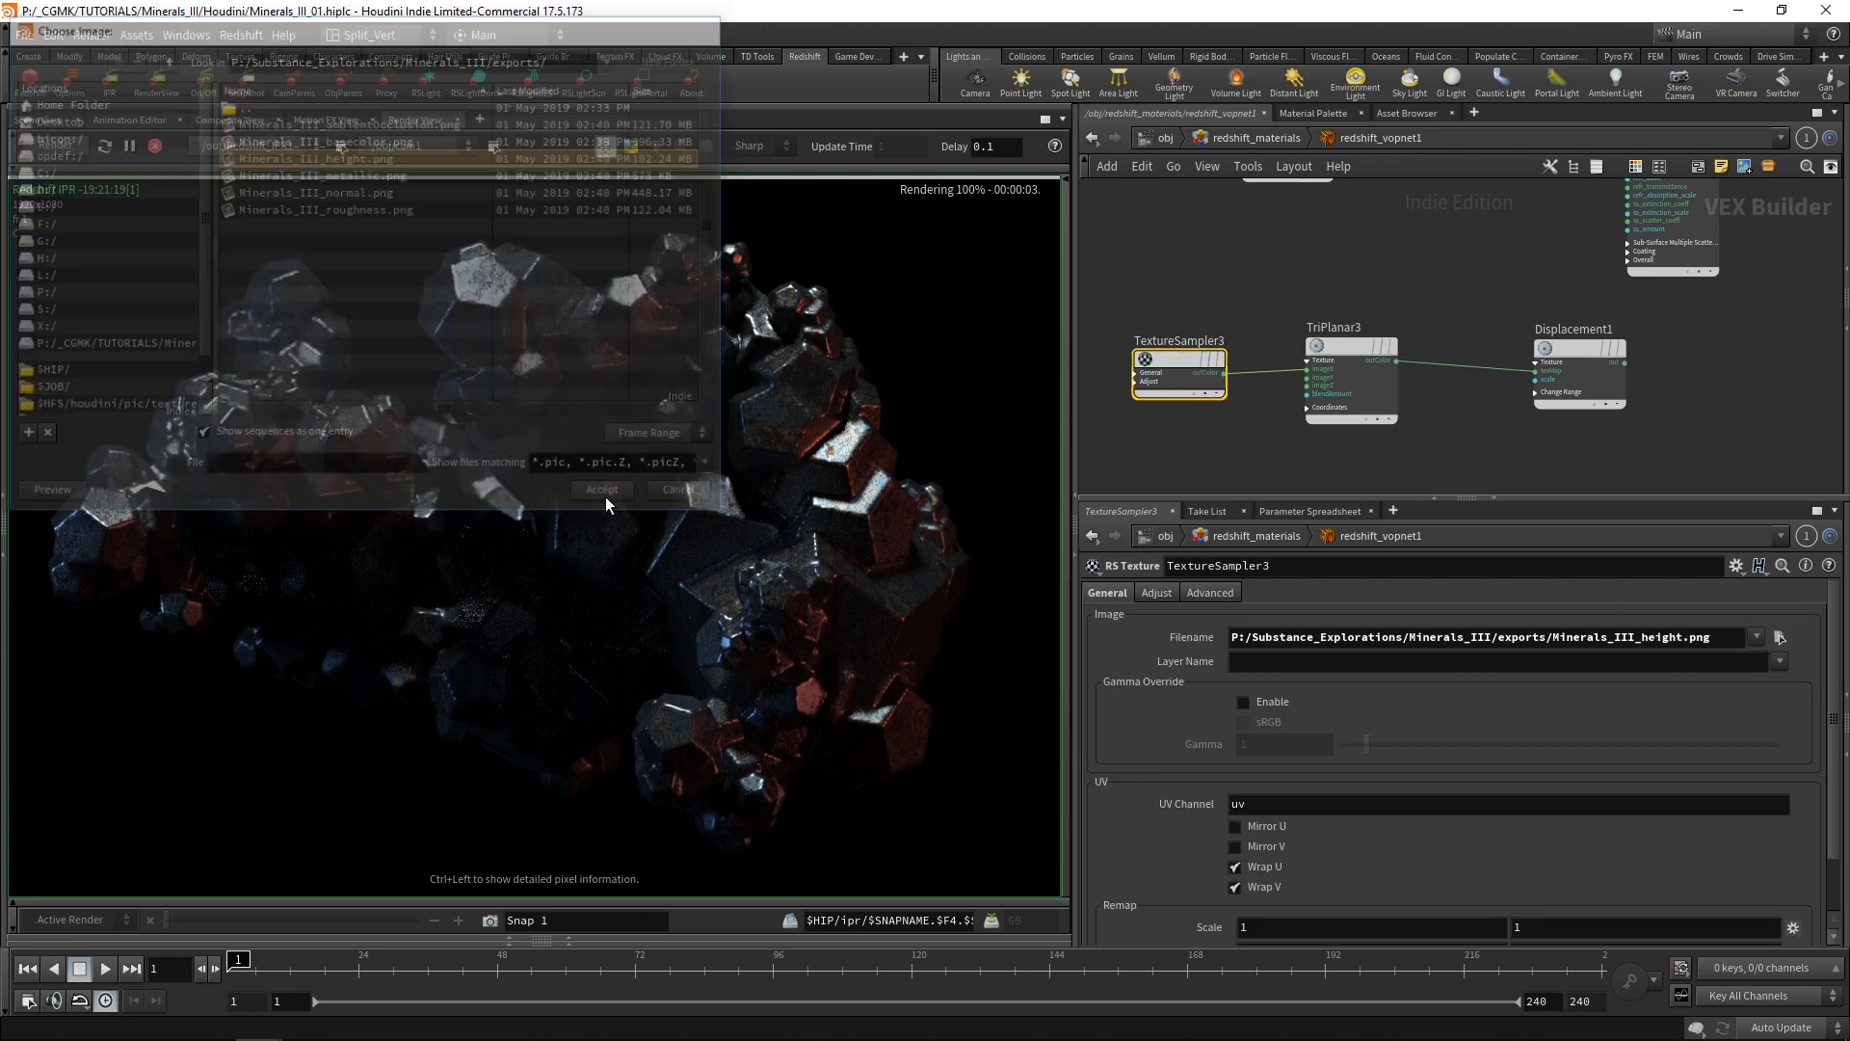
Set the Scale of Displacement1 to 0.1.
middle_drag(1573, 248, 1449, 255)
click(1451, 356)
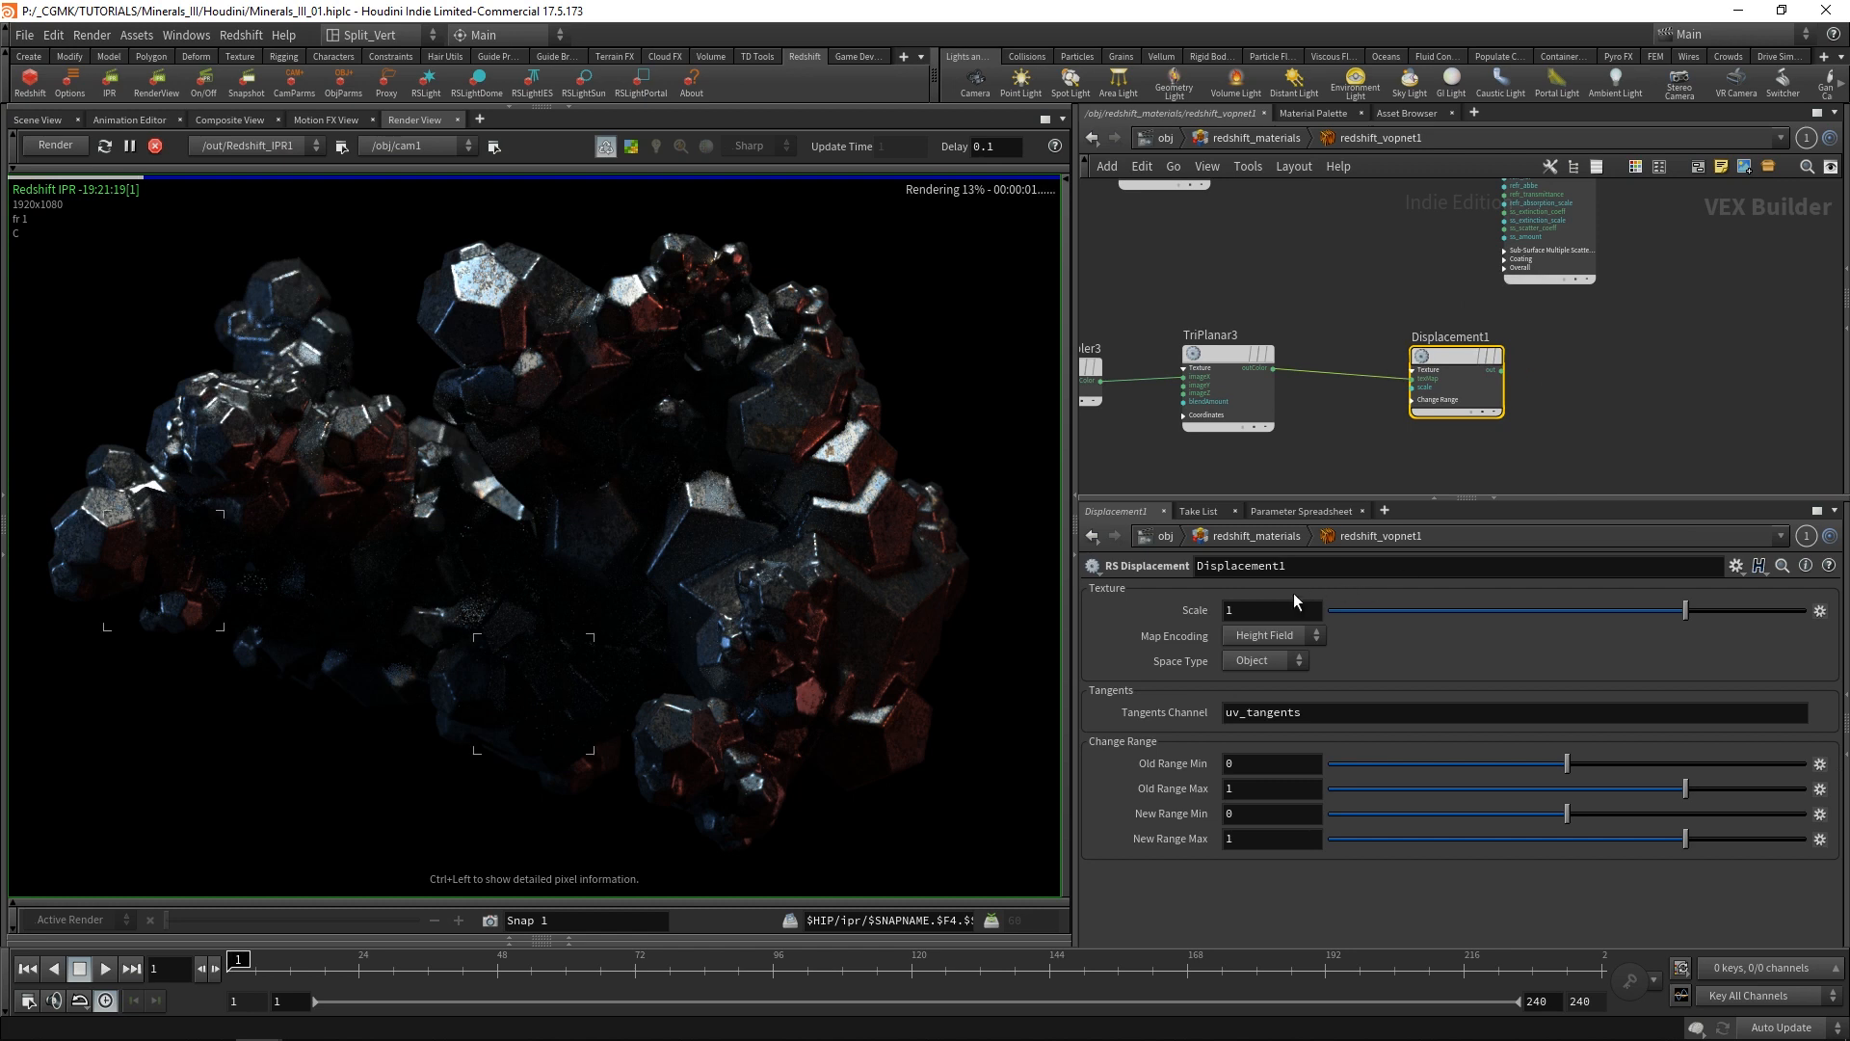
text(0.1)
key(Return)
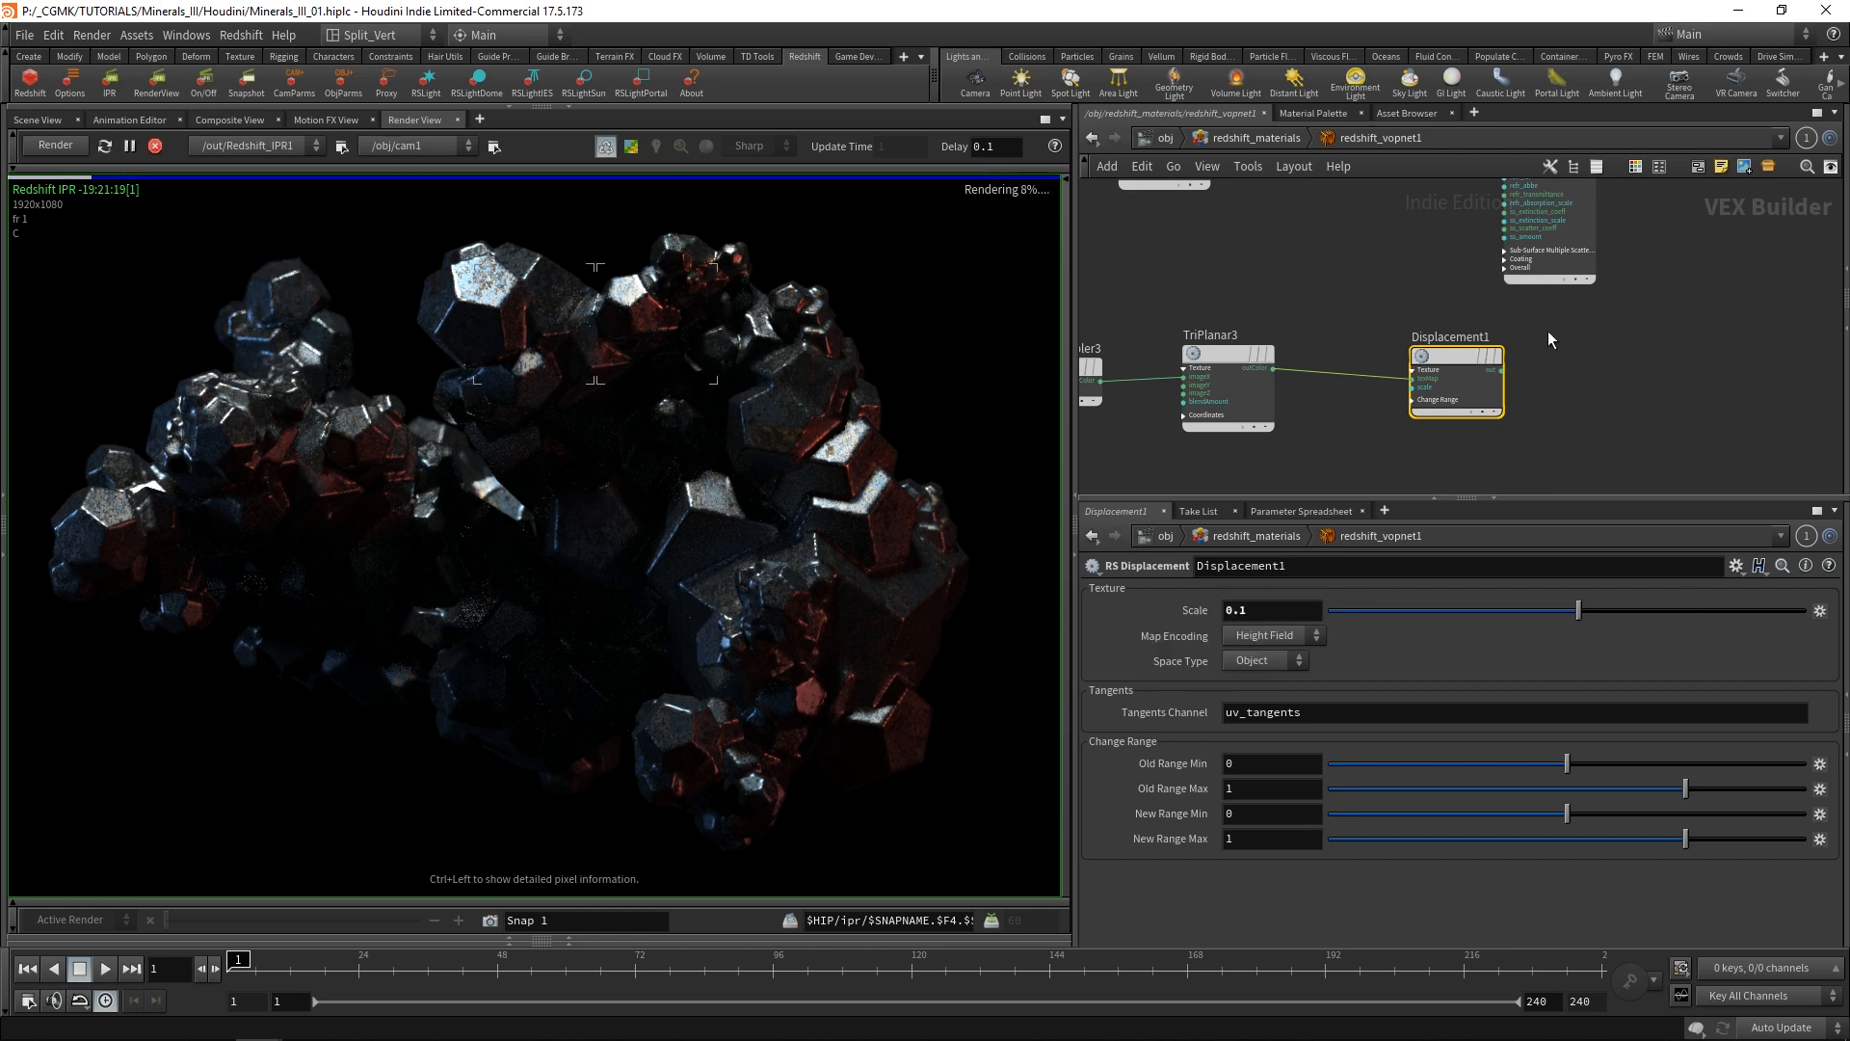
Connect Displacement1's output to the Displacement input of redshift_material1.
middle_drag(1599, 315, 1328, 355)
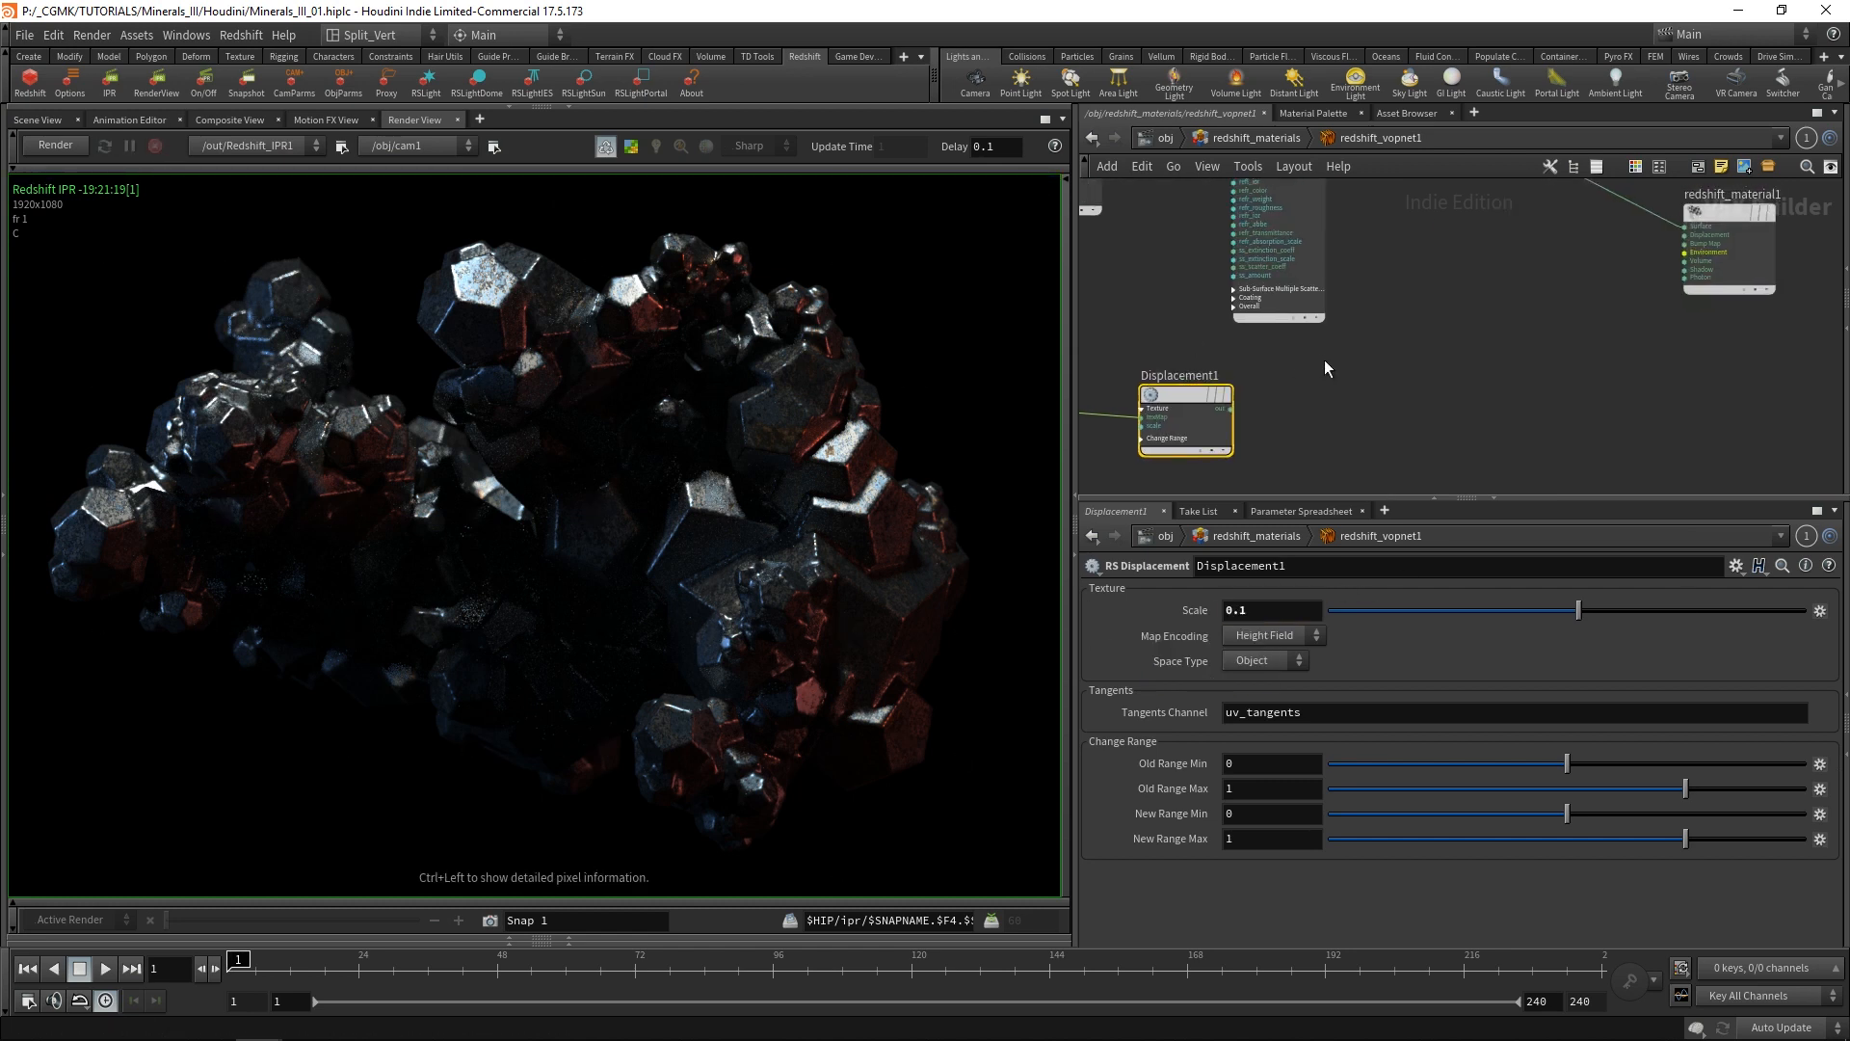
scroll(1324, 361, down, 1)
click(1182, 408)
scroll(1561, 261, up, 3)
click(1560, 266)
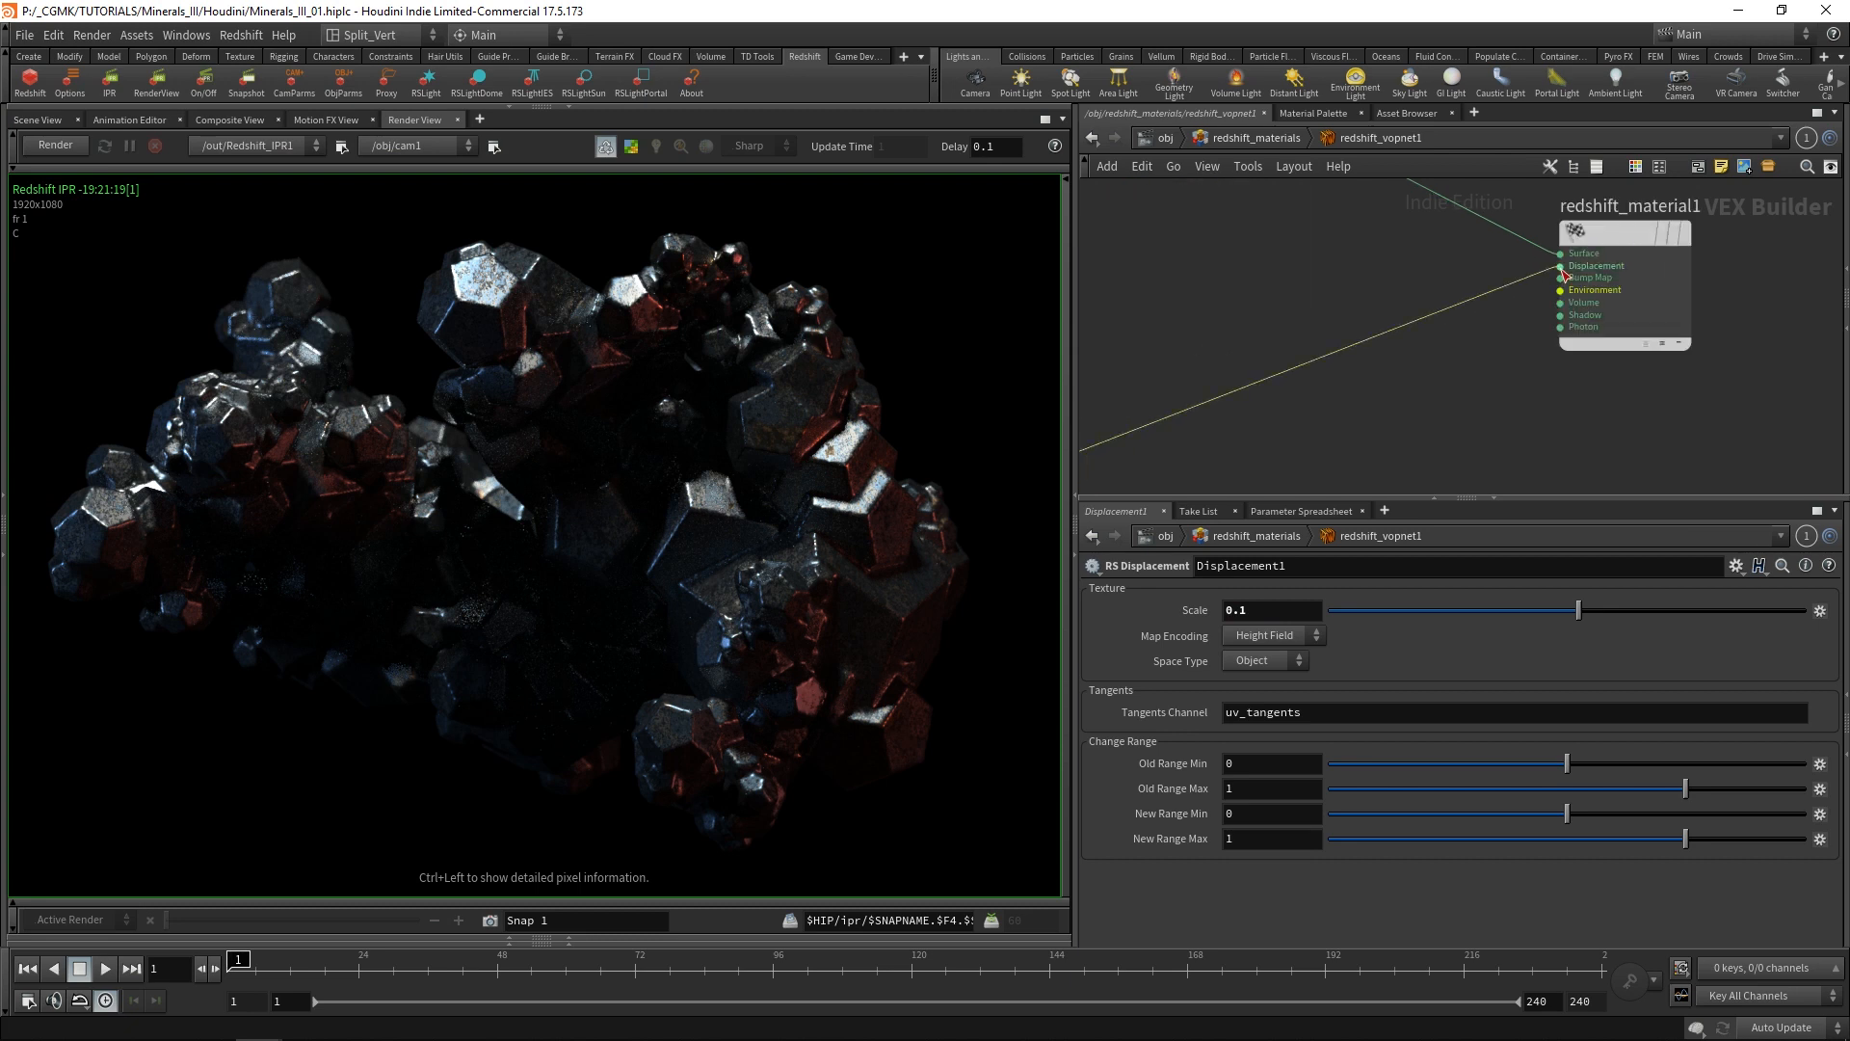
scroll(1382, 348, down, 5)
middle_drag(1265, 450, 1537, 385)
drag(1442, 338, 1507, 333)
drag(1263, 361, 1396, 339)
Return to the object level and open the Redshift tessellation and displacement settings of minerals_ii.
click(1338, 274)
click(1275, 142)
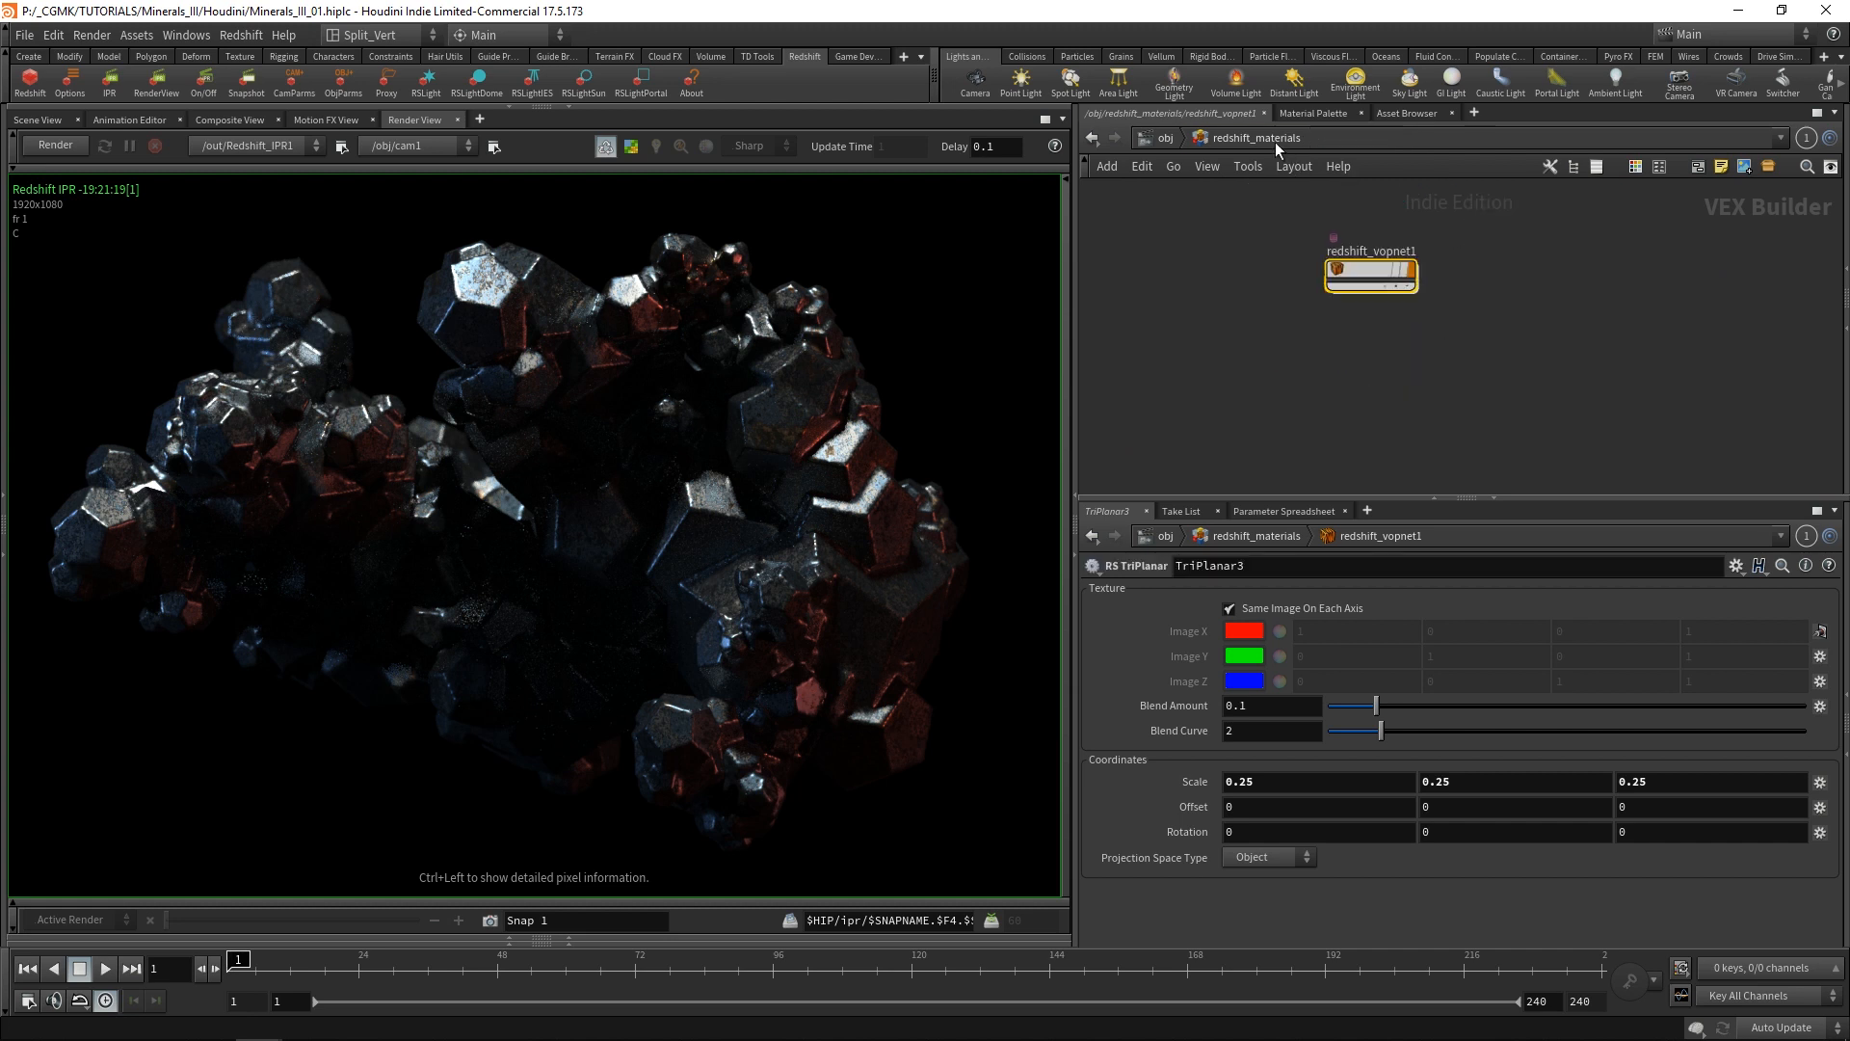
click(1177, 140)
scroll(1270, 226, up, 3)
click(1238, 203)
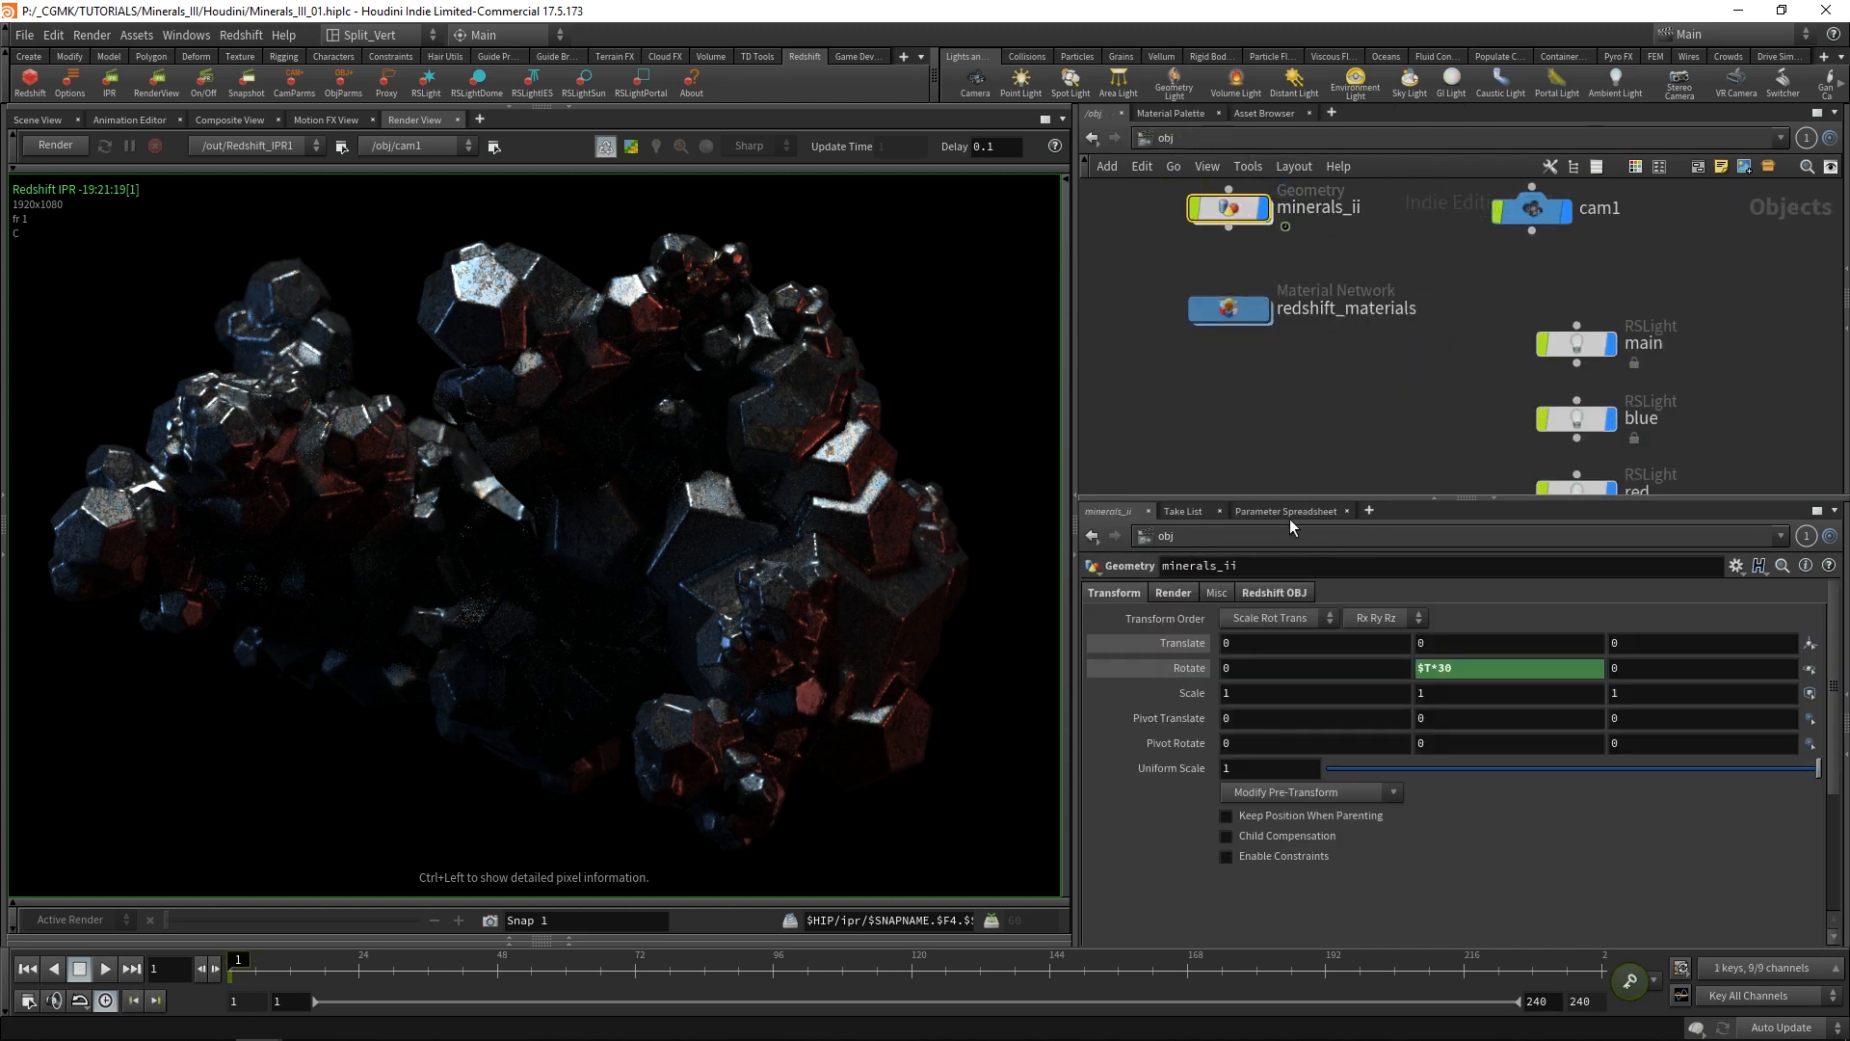
click(1274, 593)
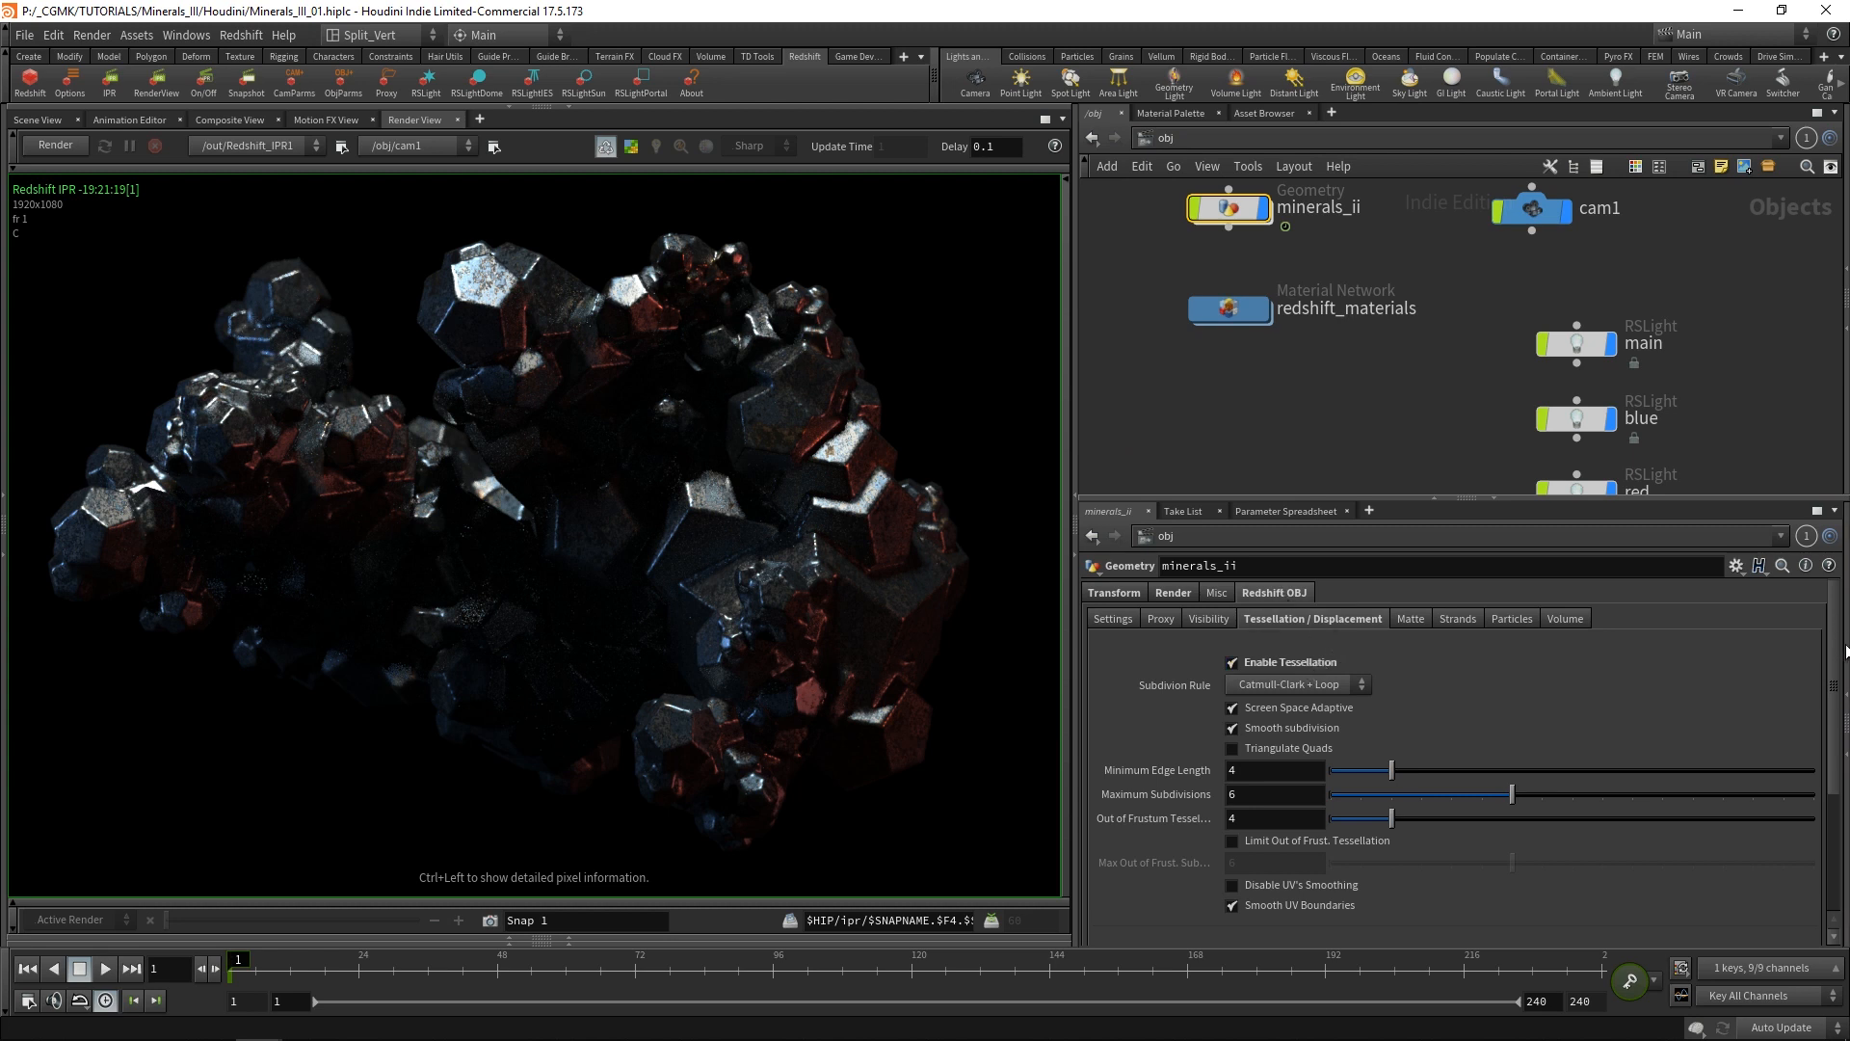
scroll(1362, 783, down, 5)
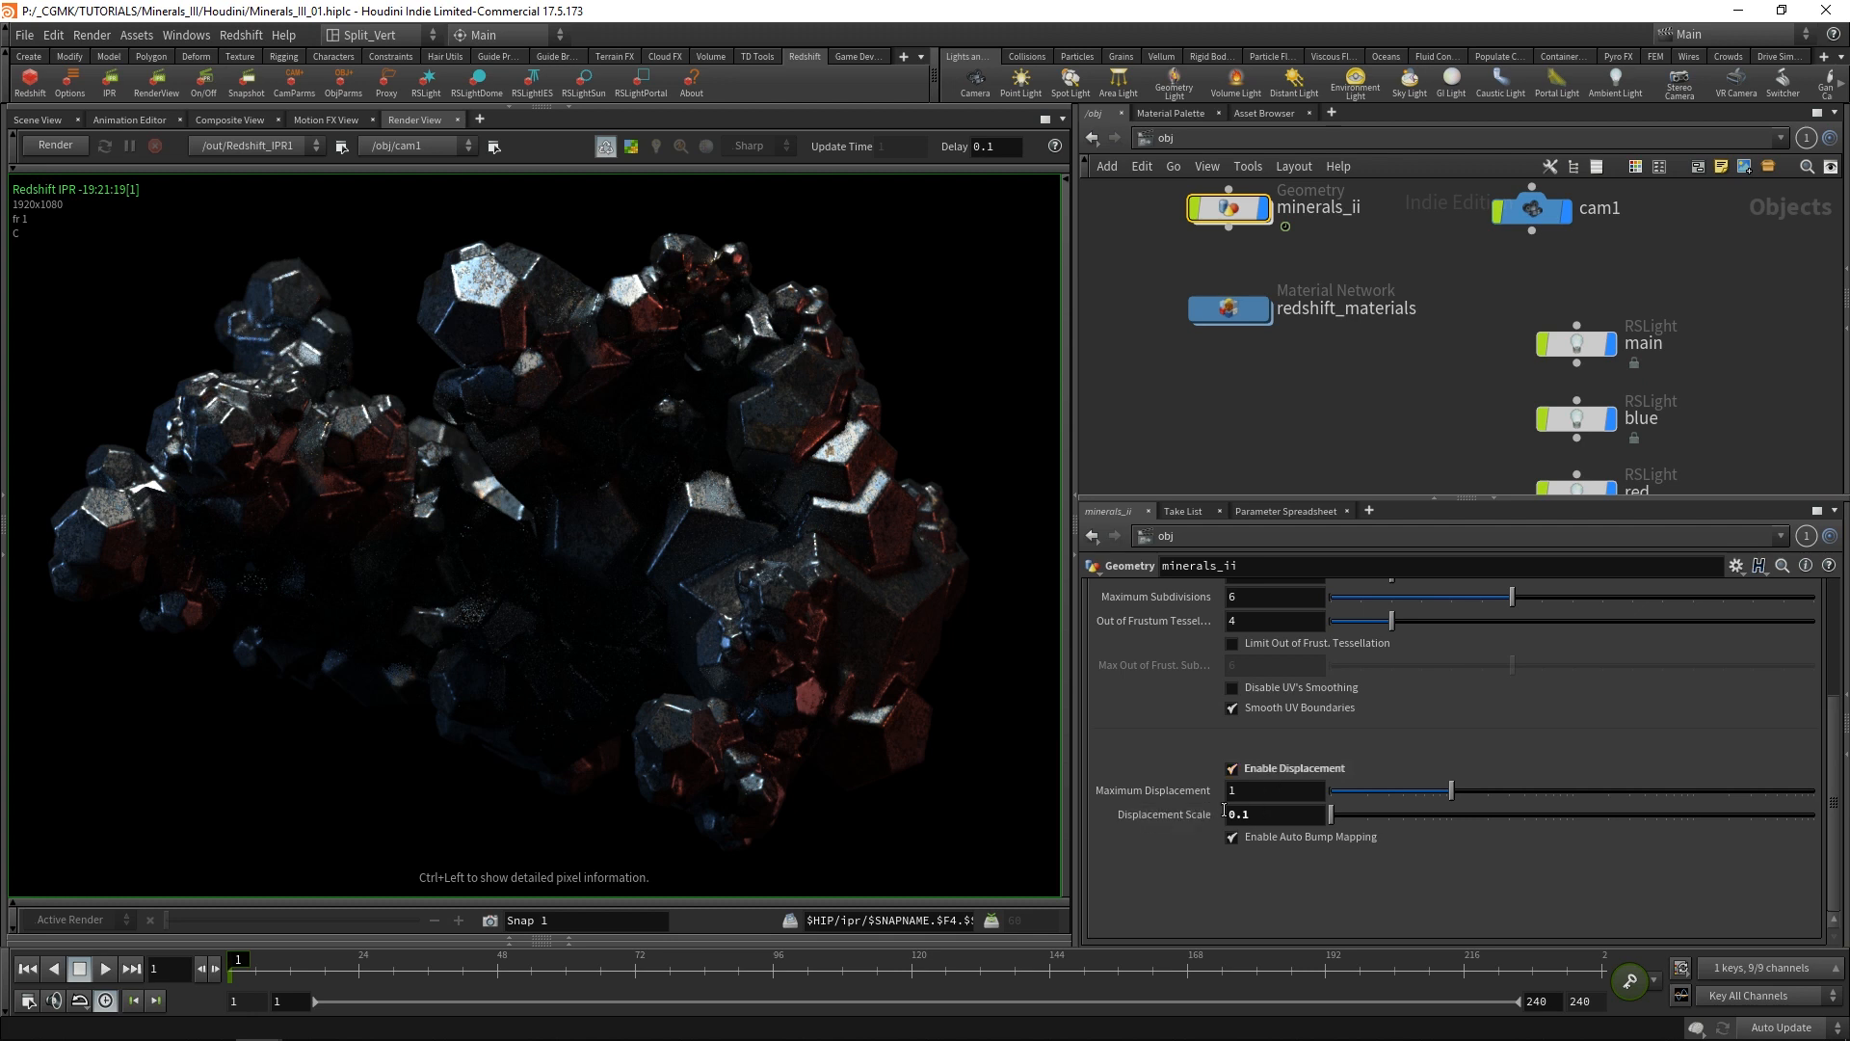
Set the Displacement Scale of the minerals_ii geometry to 0.1.
click(1273, 818)
click(1315, 472)
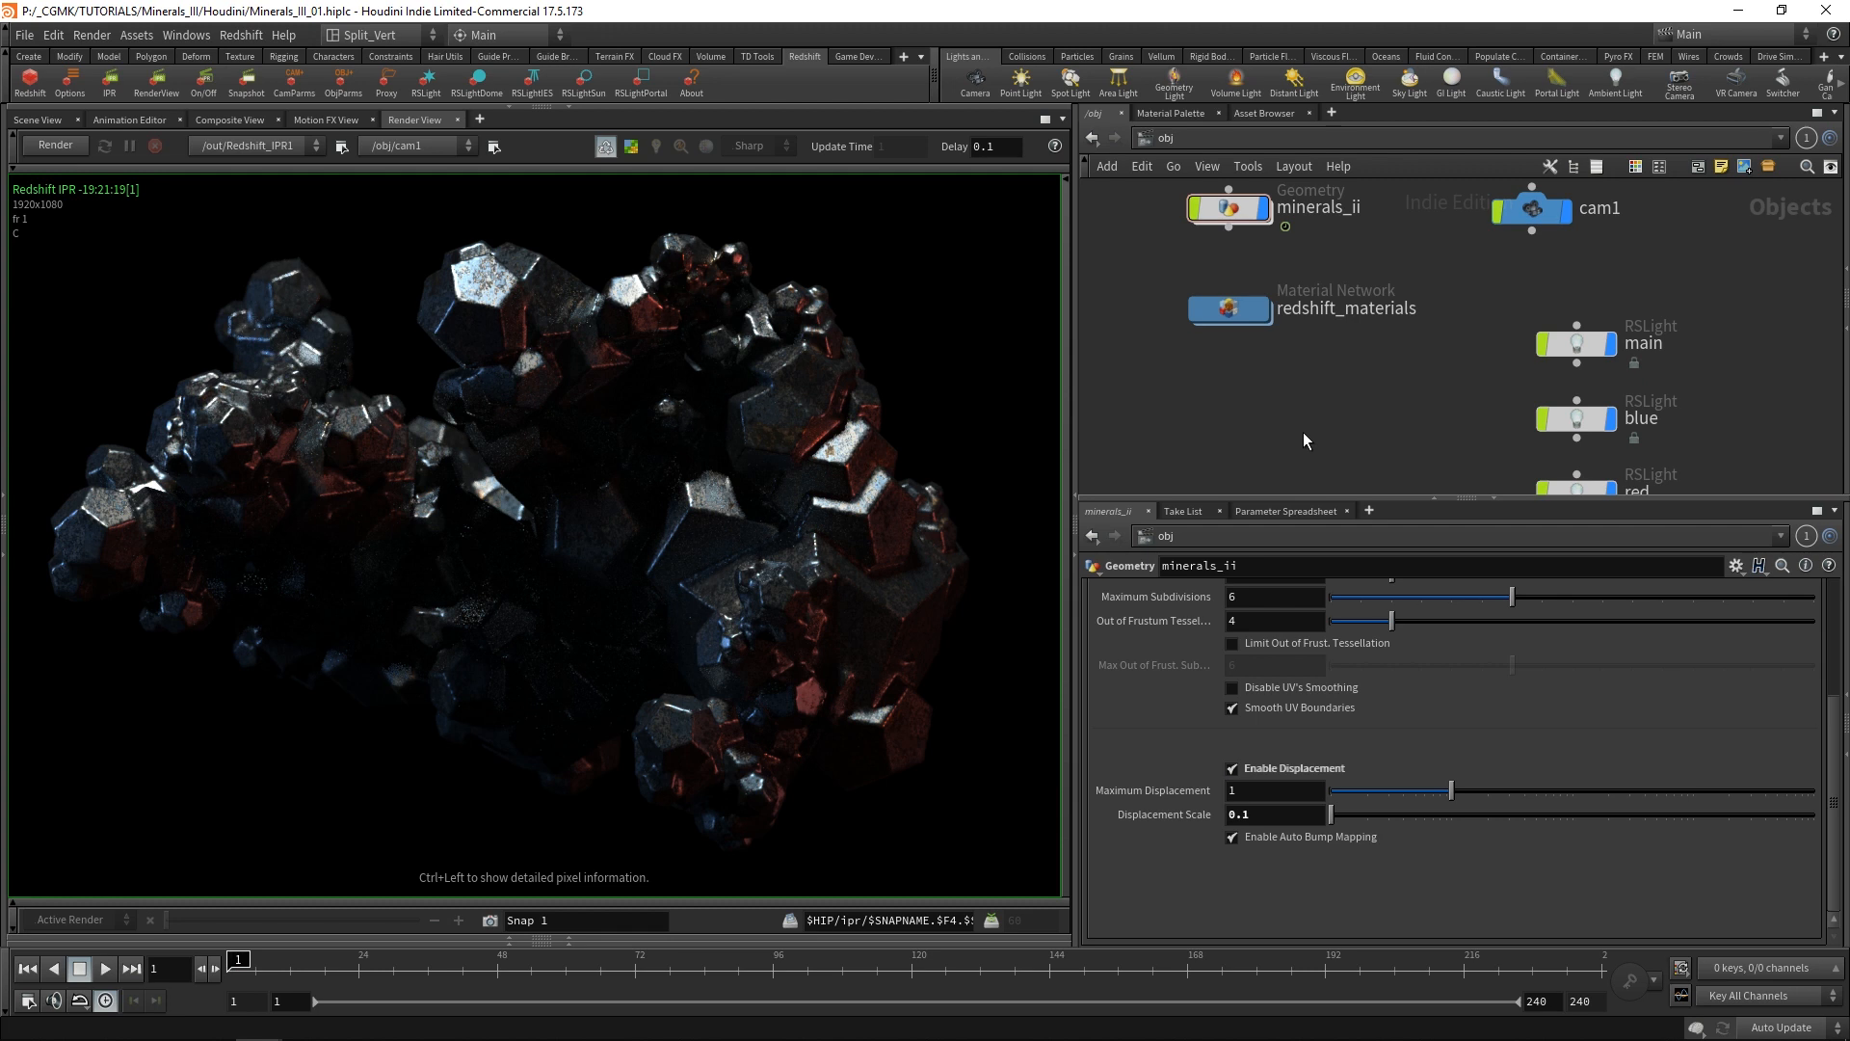
Open redshift_vopnet1 inside redshift_materials and show the parameters of Displacement1.
double_click(1226, 314)
double_click(1367, 272)
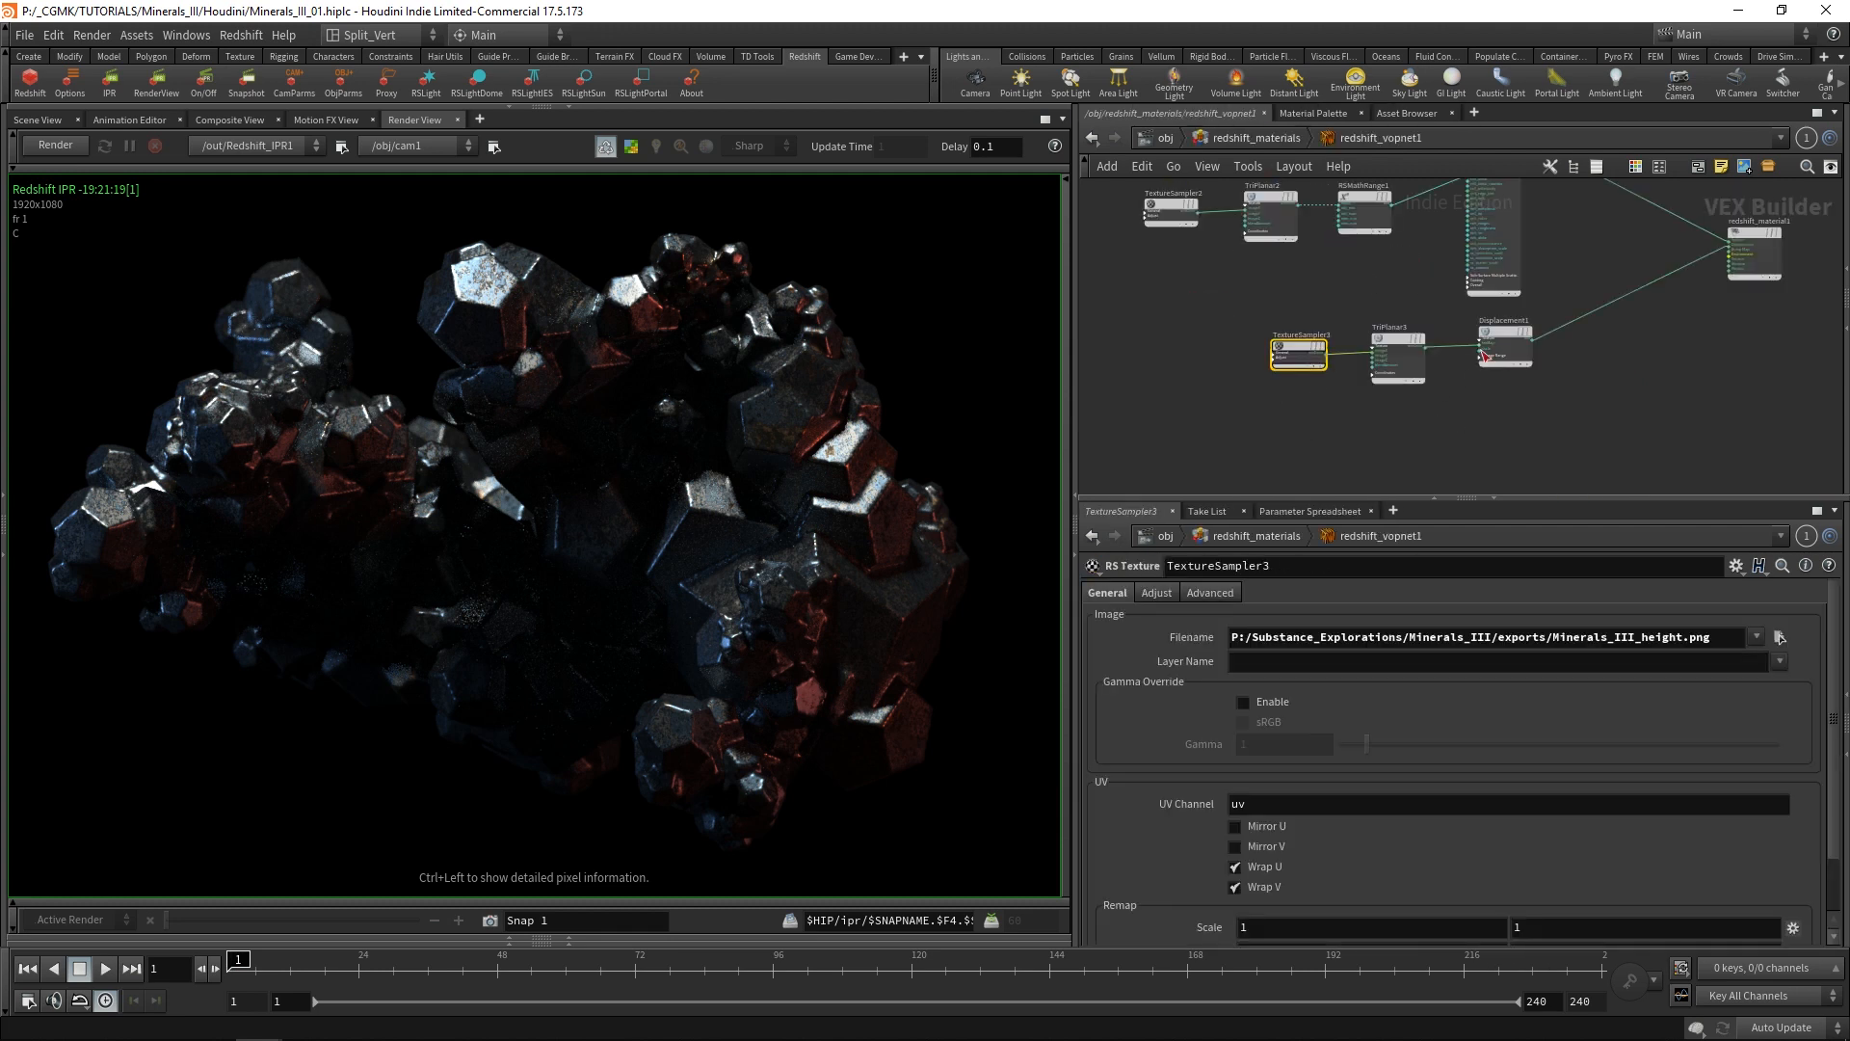
scroll(1446, 397, up, 3)
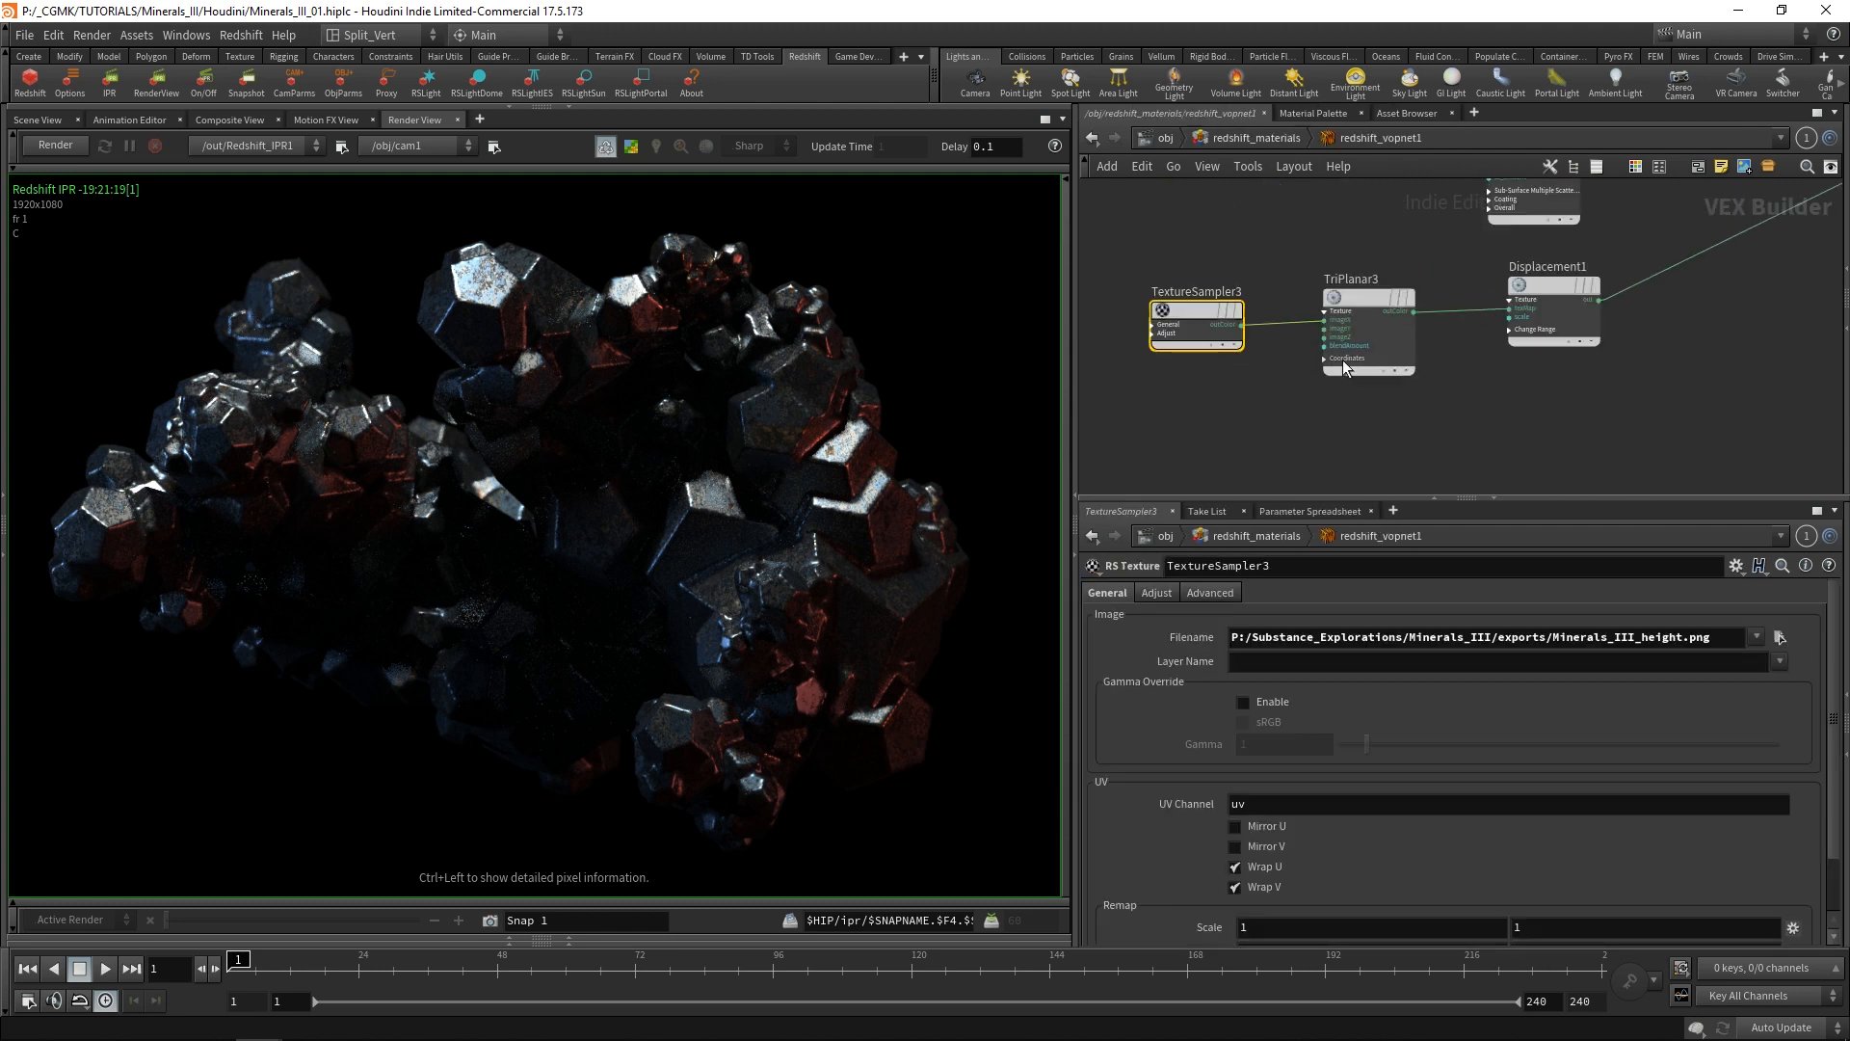
click(1549, 290)
click(1283, 401)
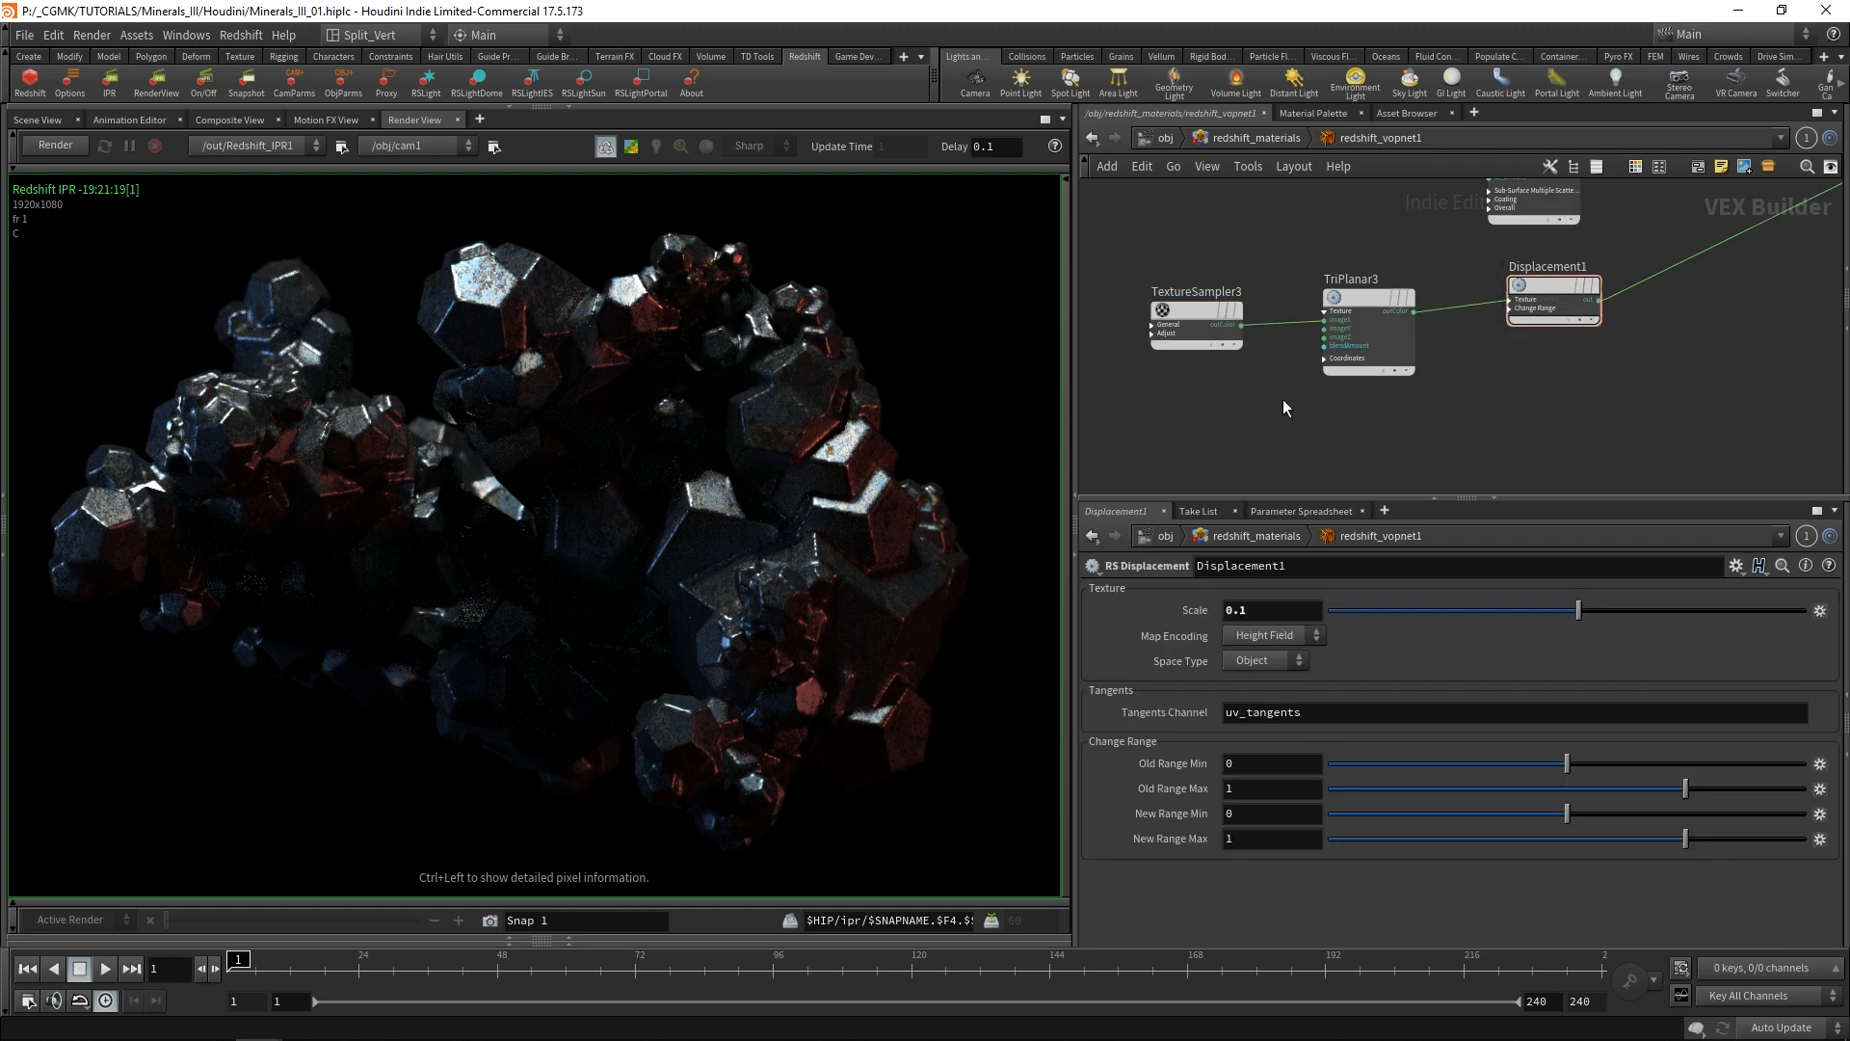
Start a new Redshift IPR render and inspect the displaced mineral surfaces up close.
click(42, 145)
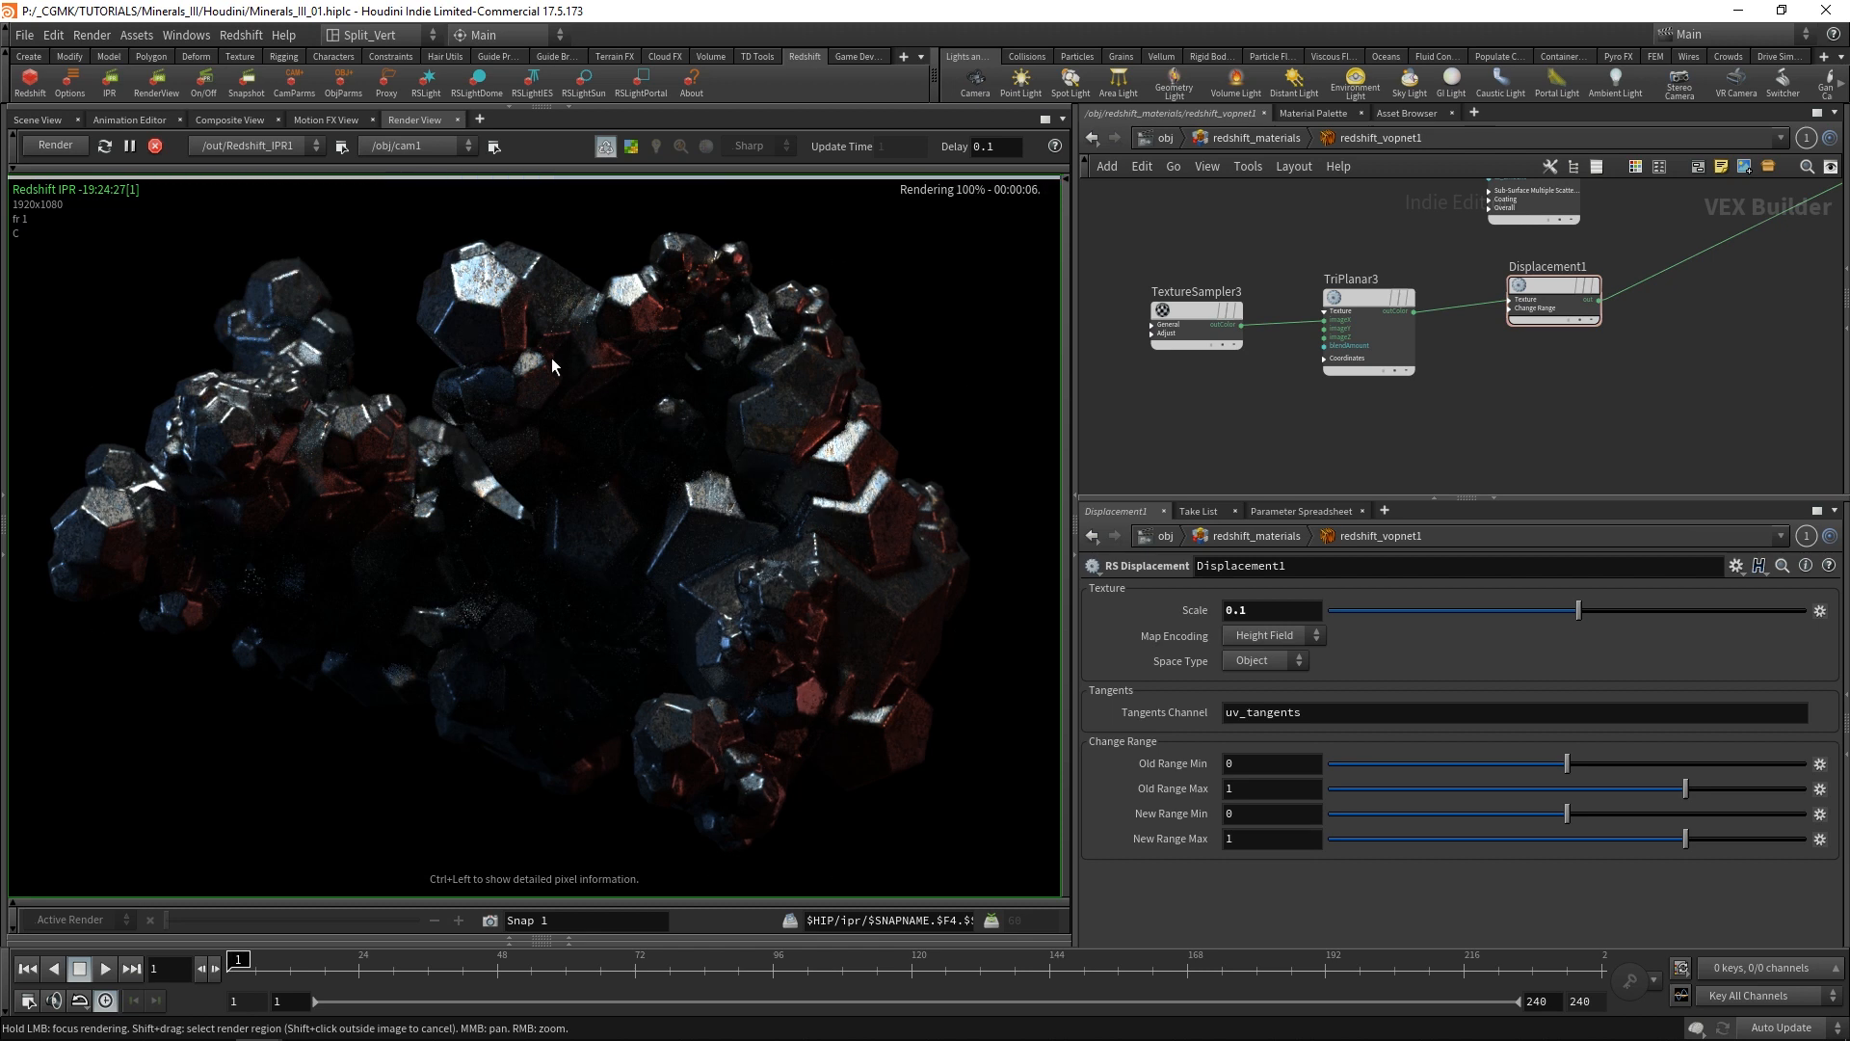
scroll(721, 516, up, 5)
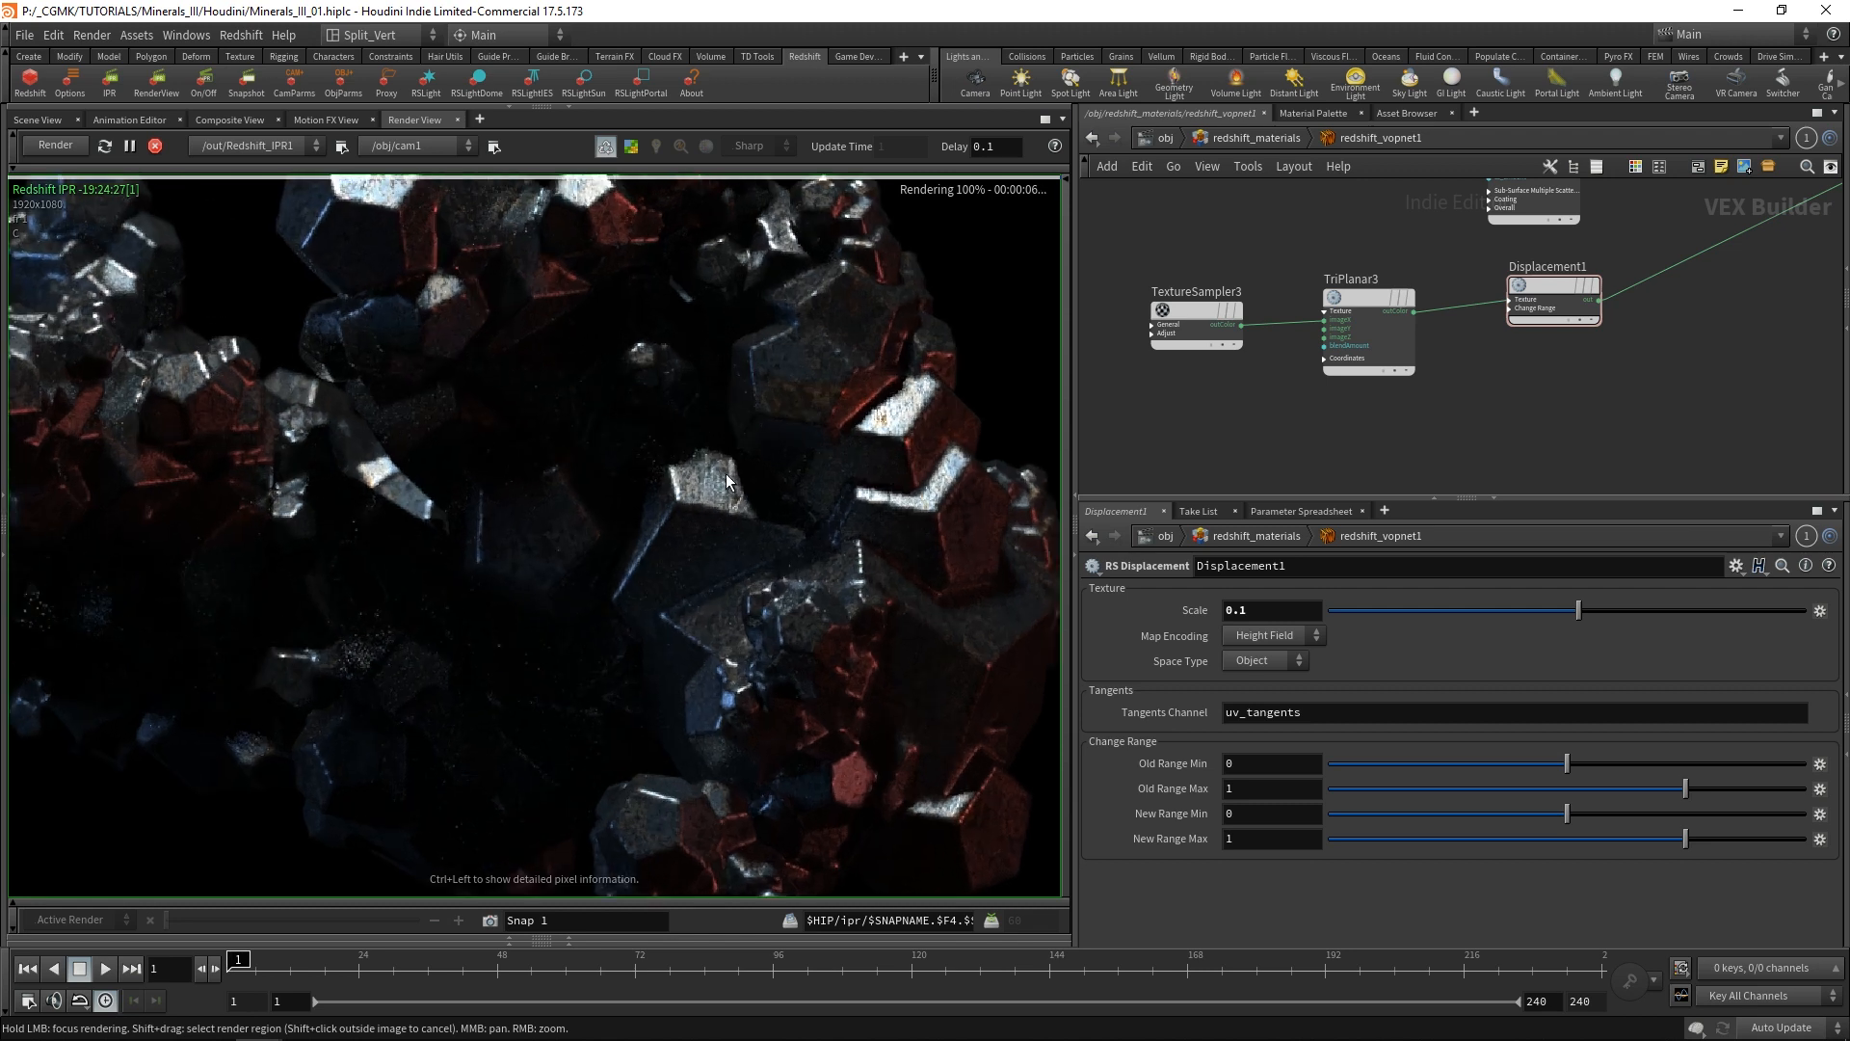
scroll(726, 472, down, 3)
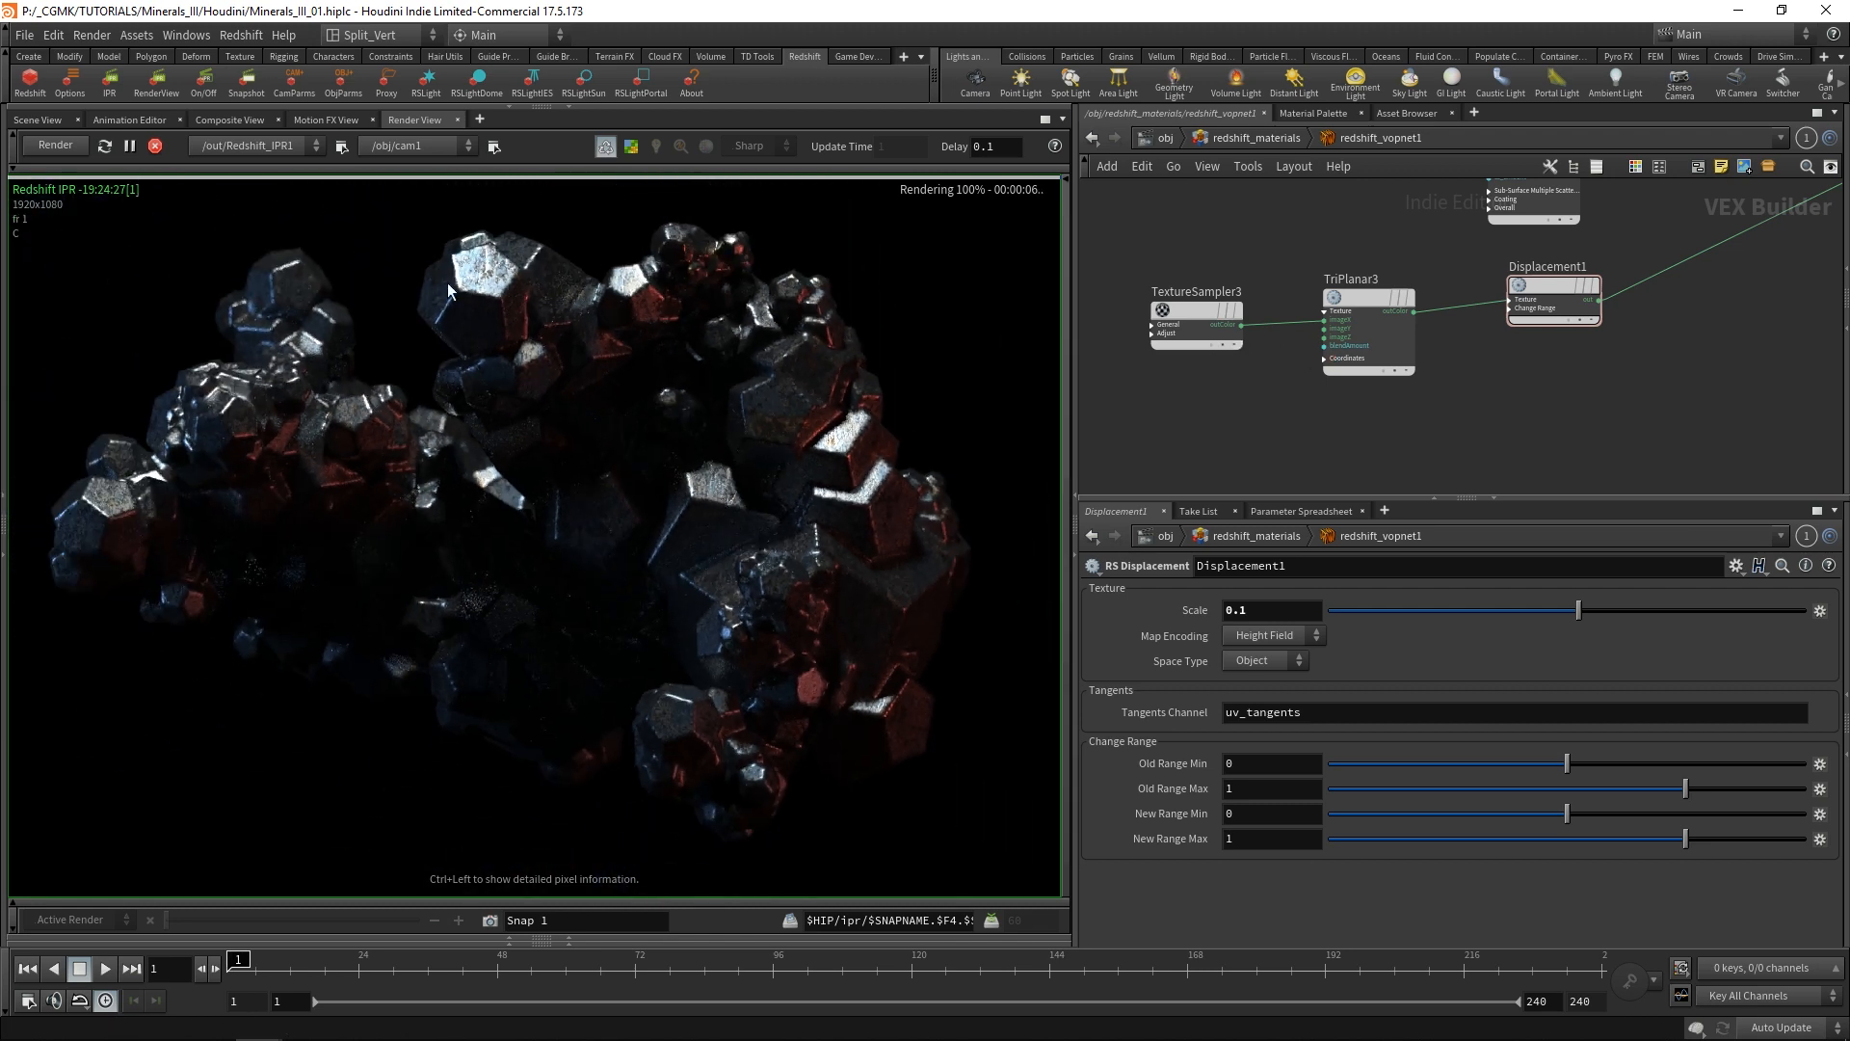
Move TextureSampler3 and TriPlanar3 away from Displacement1 to make room between TriPlanar3 and Displacement1.
drag(1484, 401, 1174, 271)
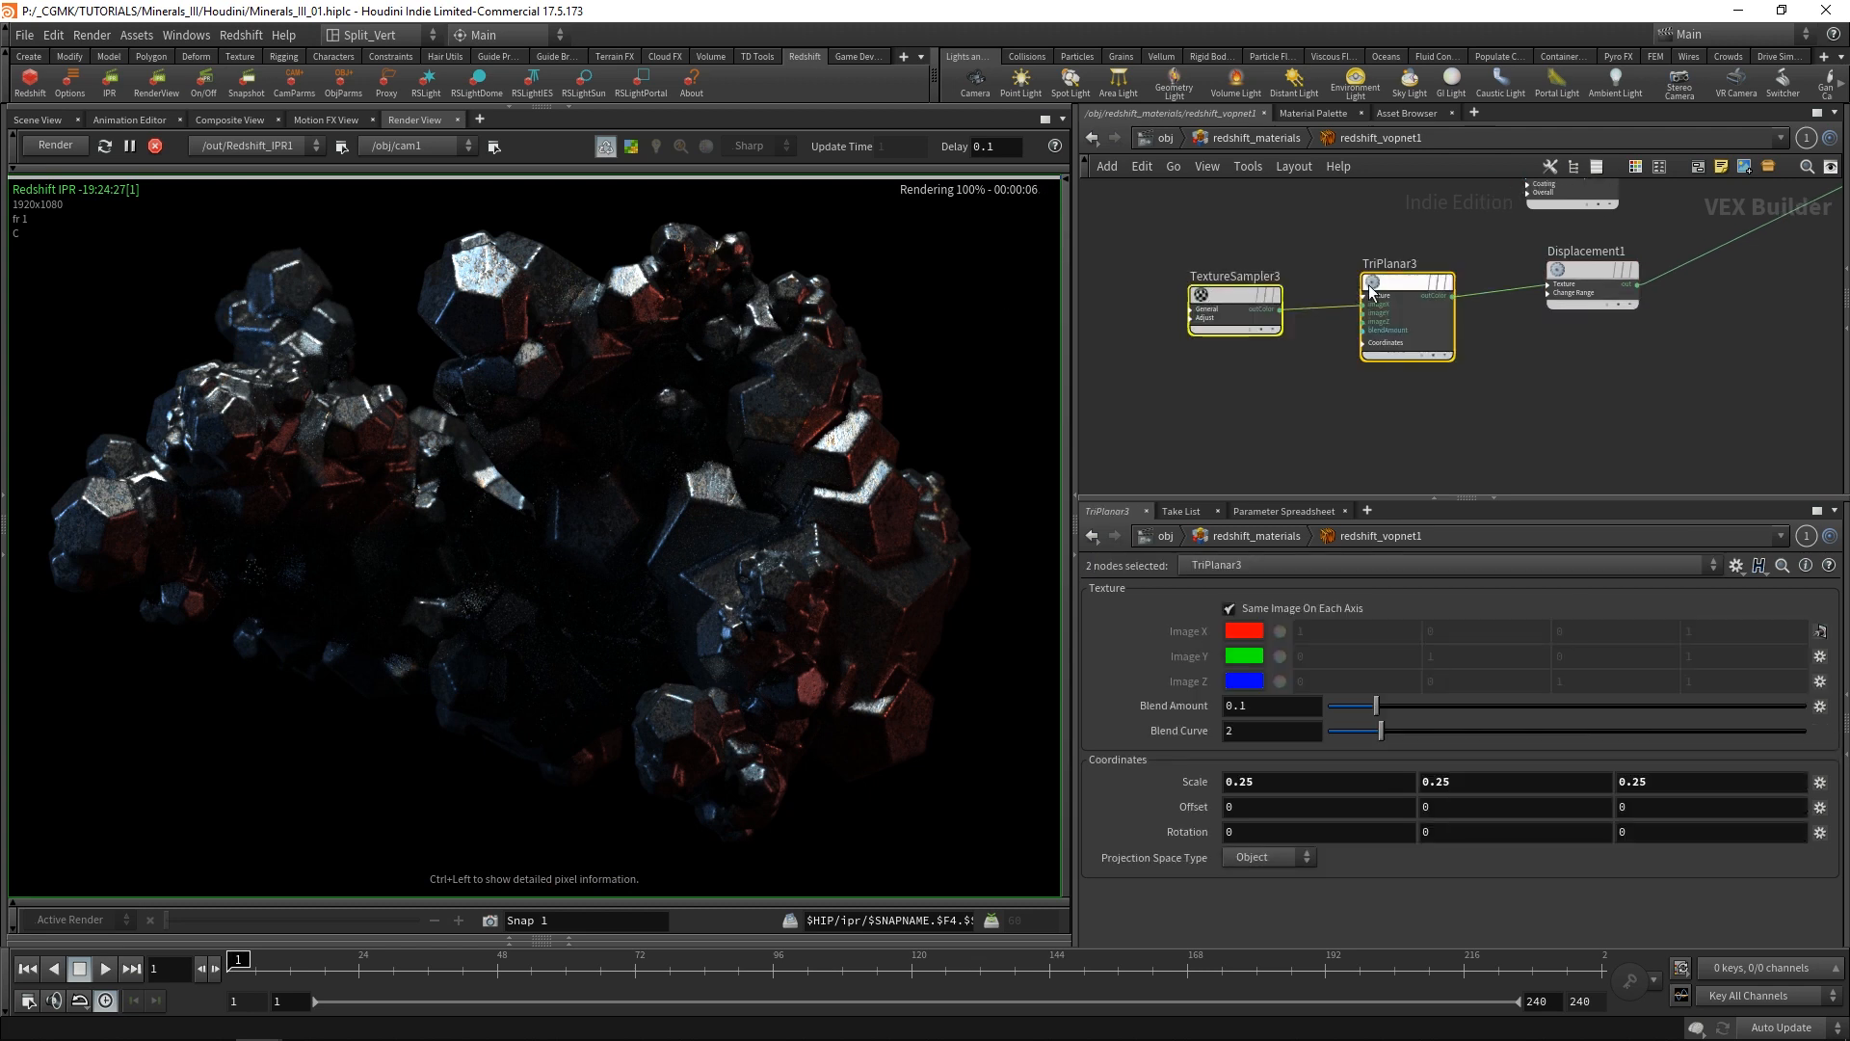
drag(1369, 286, 1288, 281)
click(1280, 281)
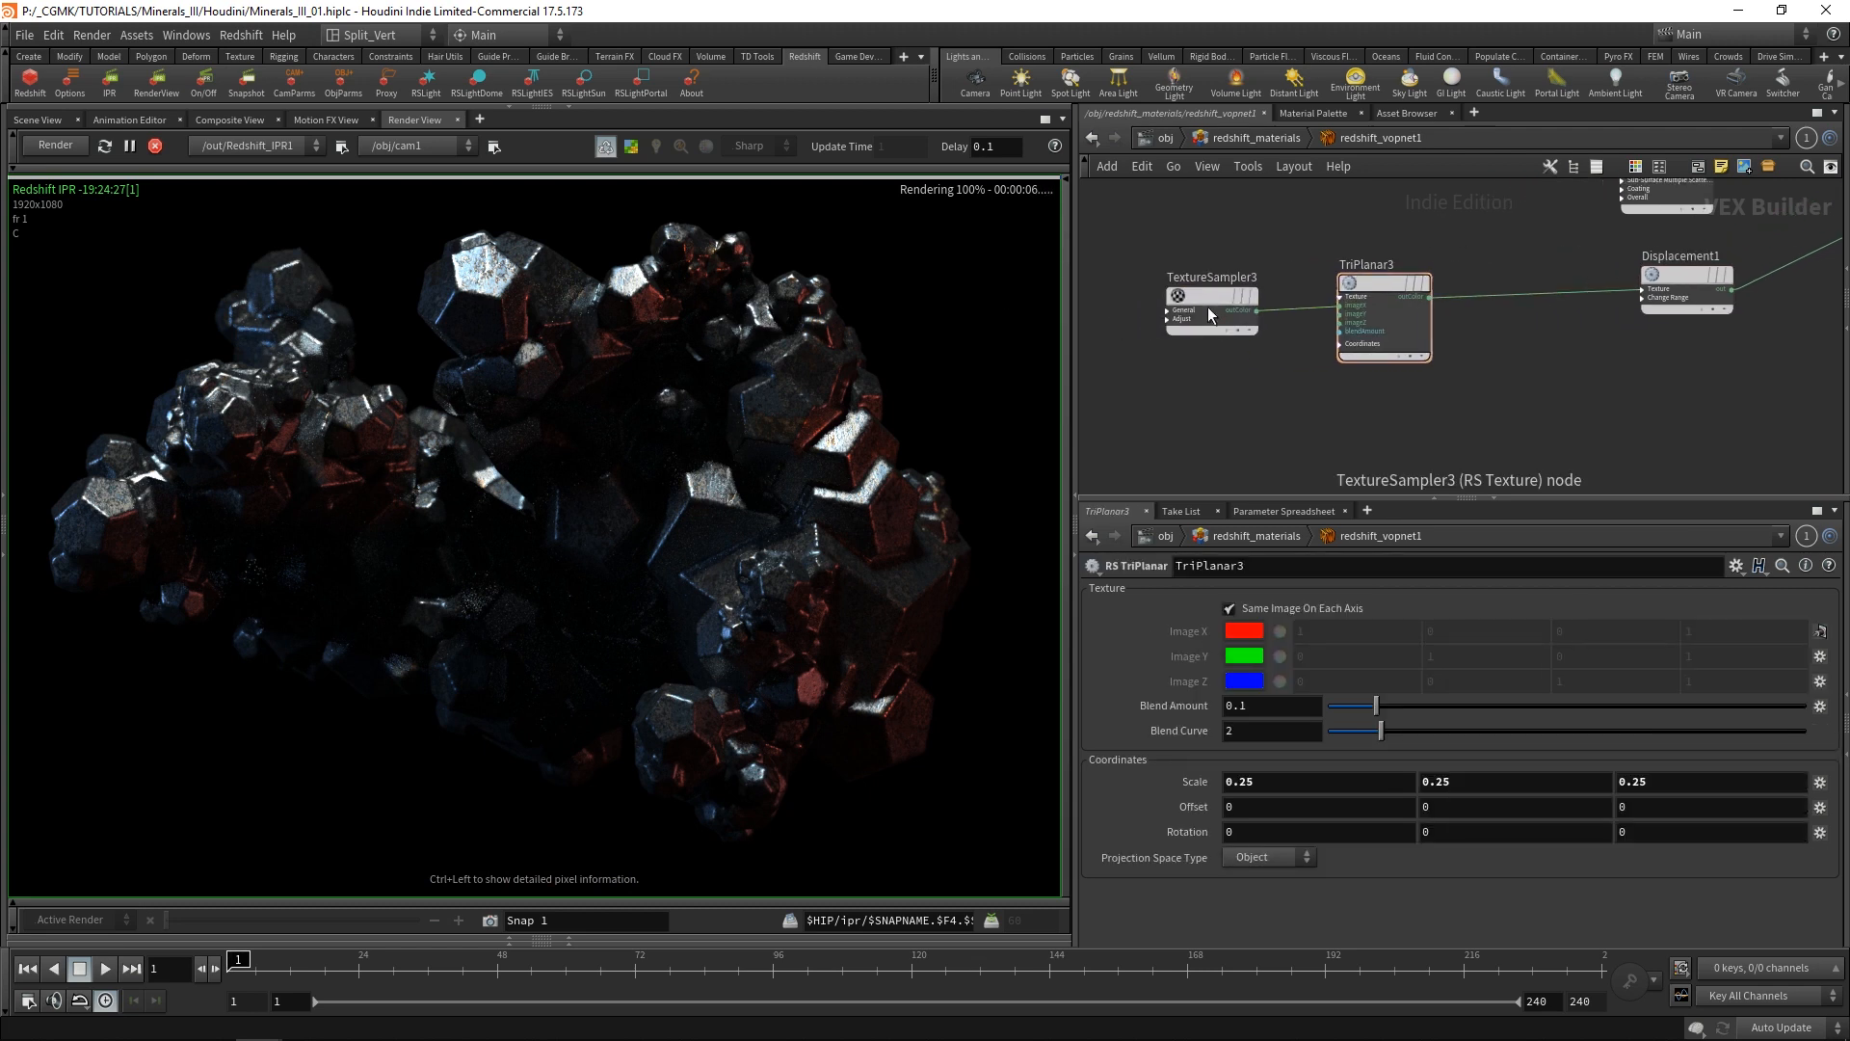
Review the settings of Displacement1 and TriPlanar3, and expand the Texture input group on Displacement1.
click(1682, 284)
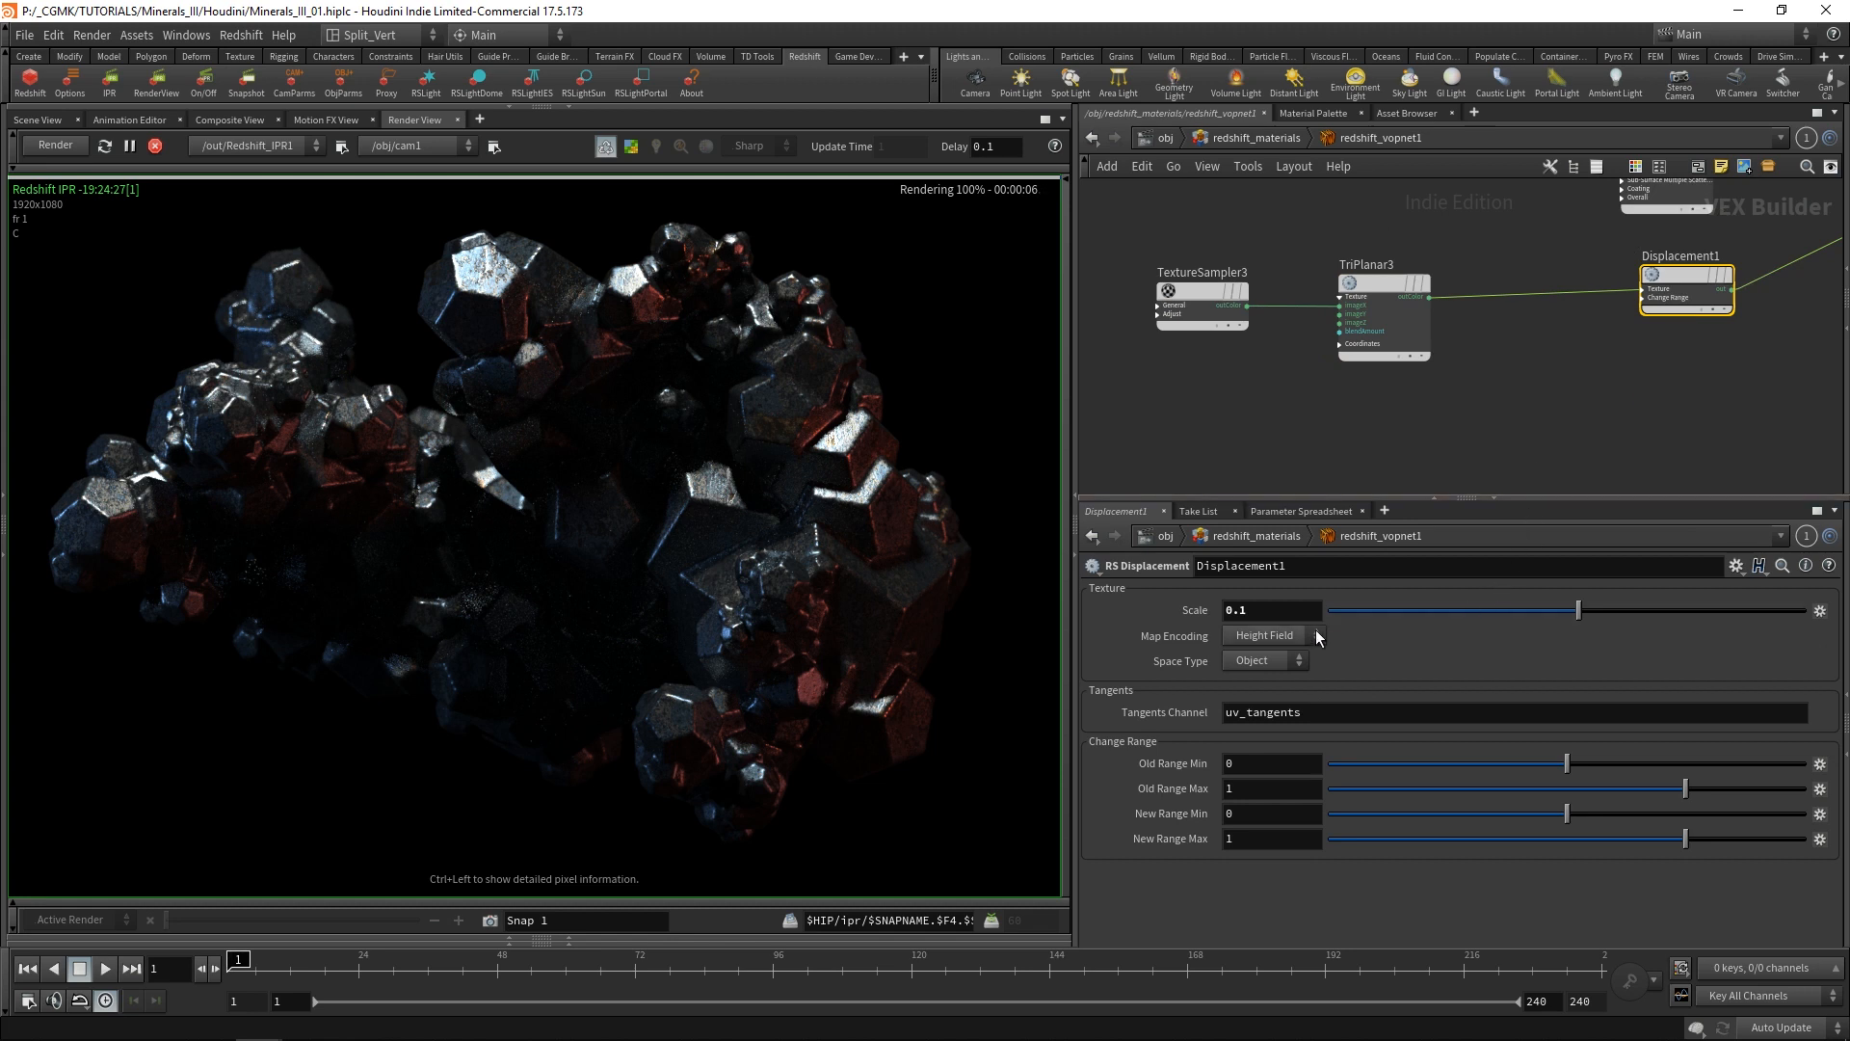
scroll(1500, 314, up, 2)
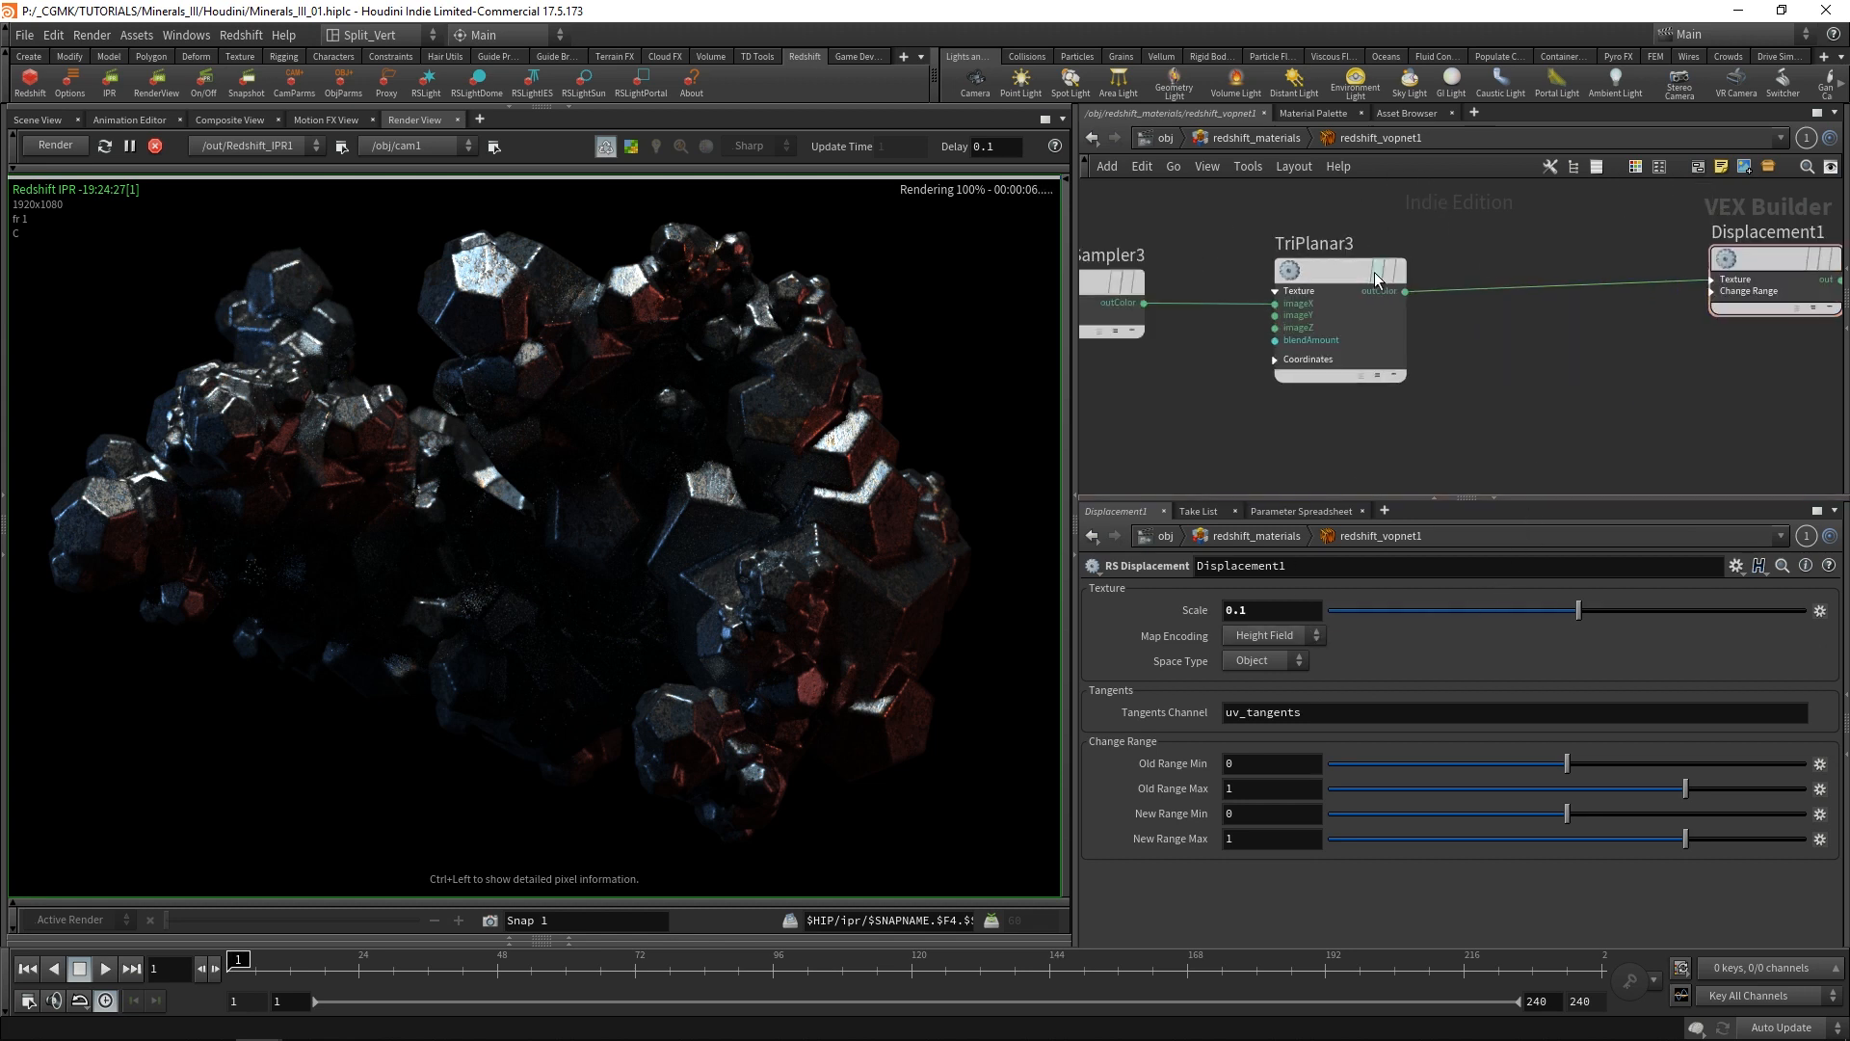
click(1320, 273)
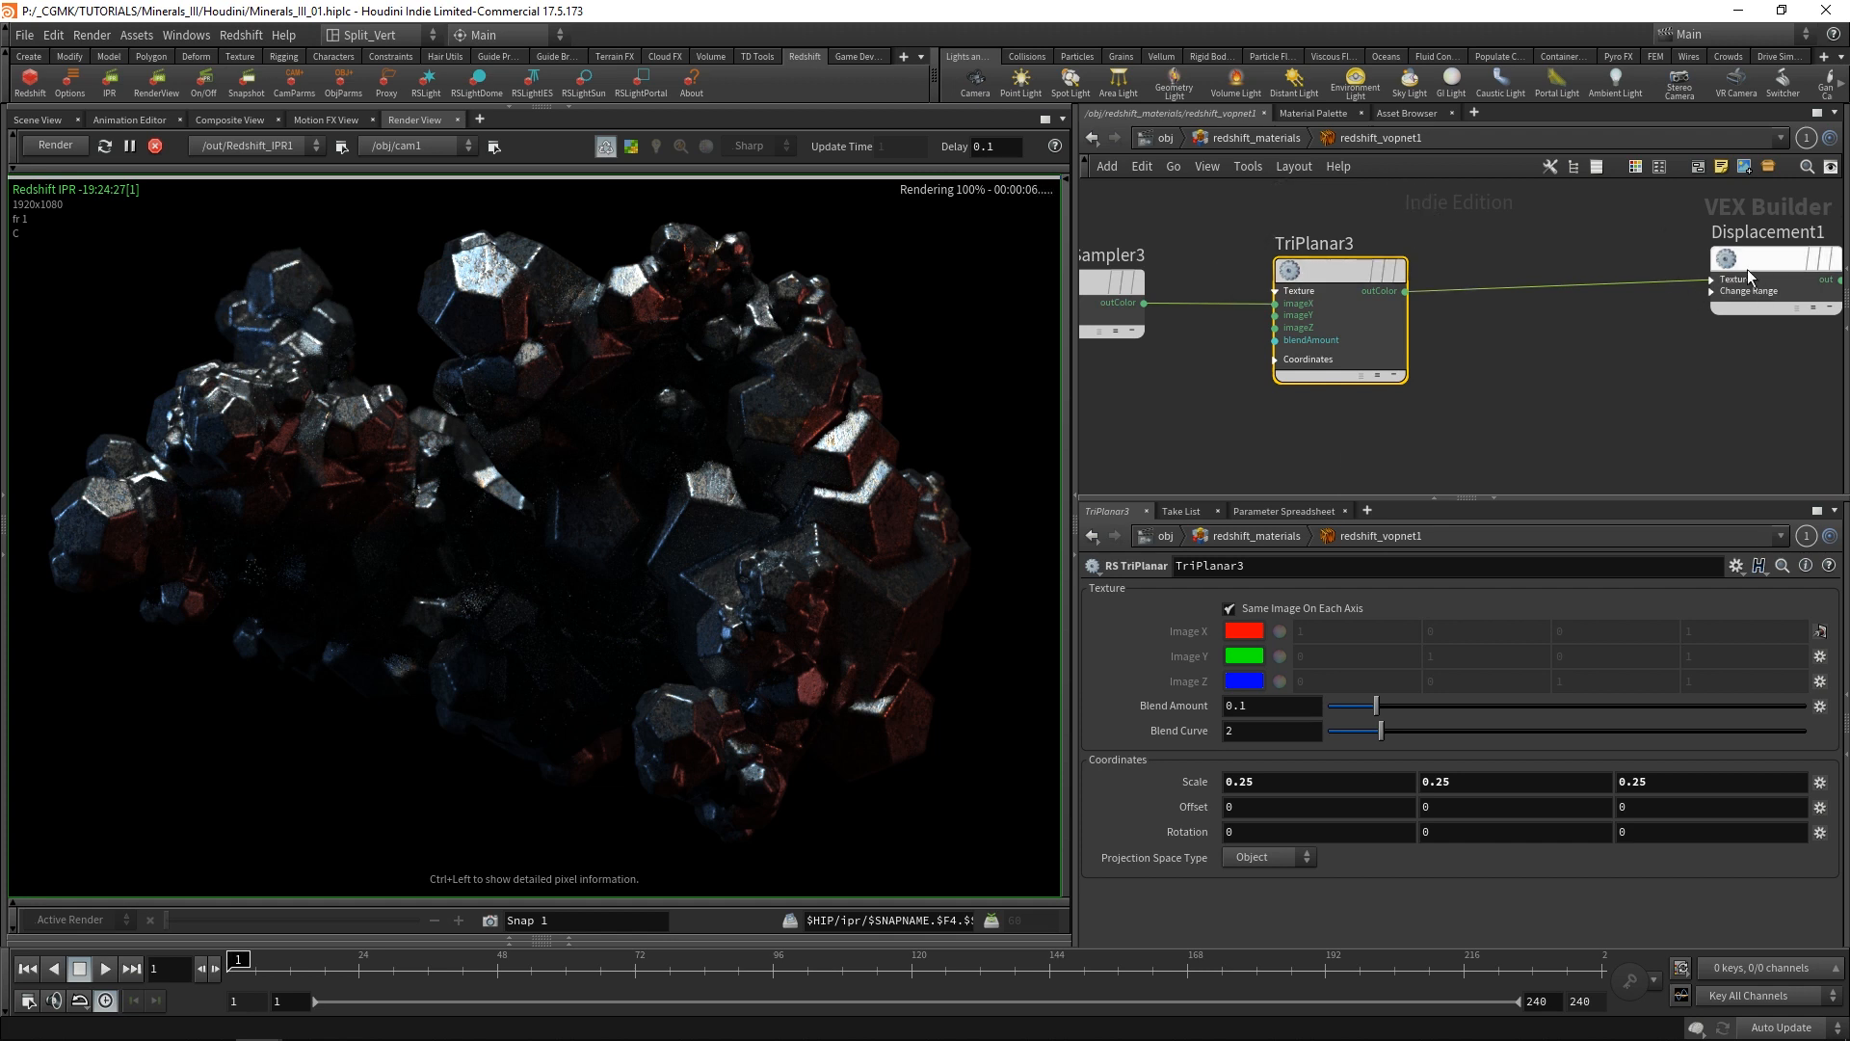
click(1717, 282)
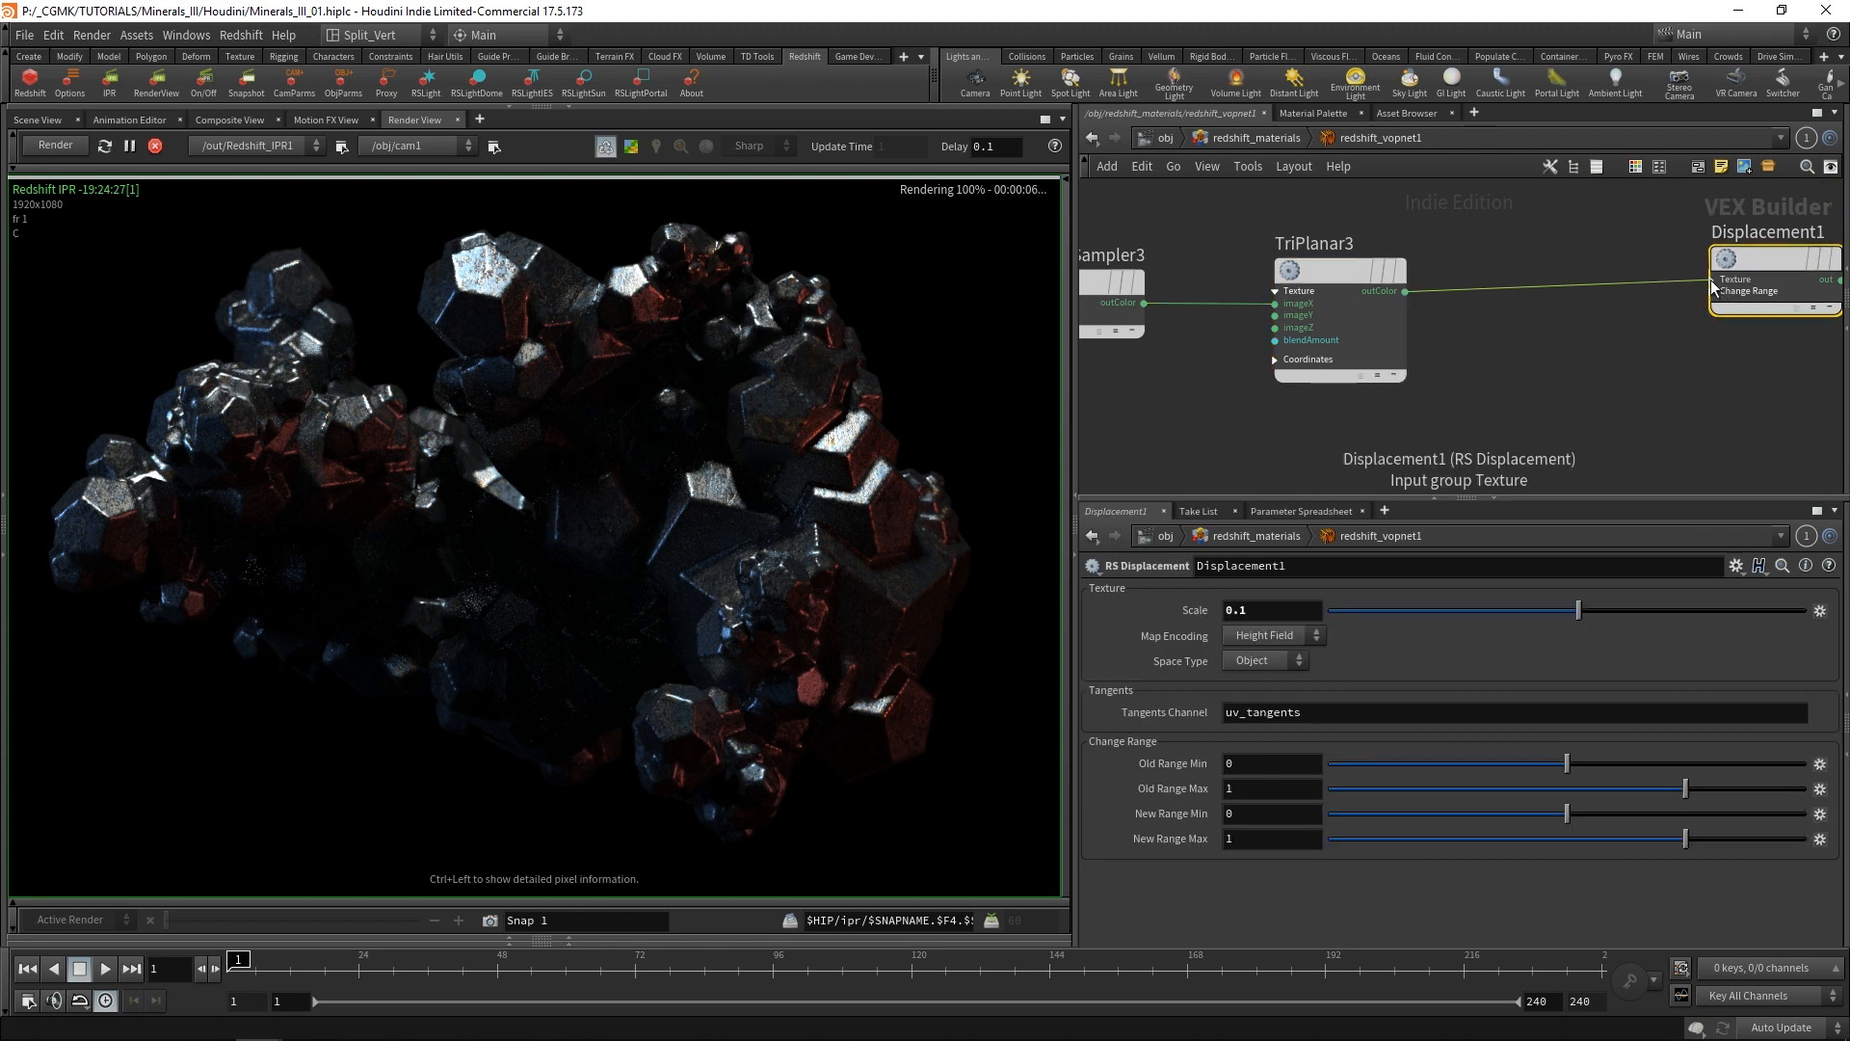
click(1712, 280)
scroll(1471, 370, down, 2)
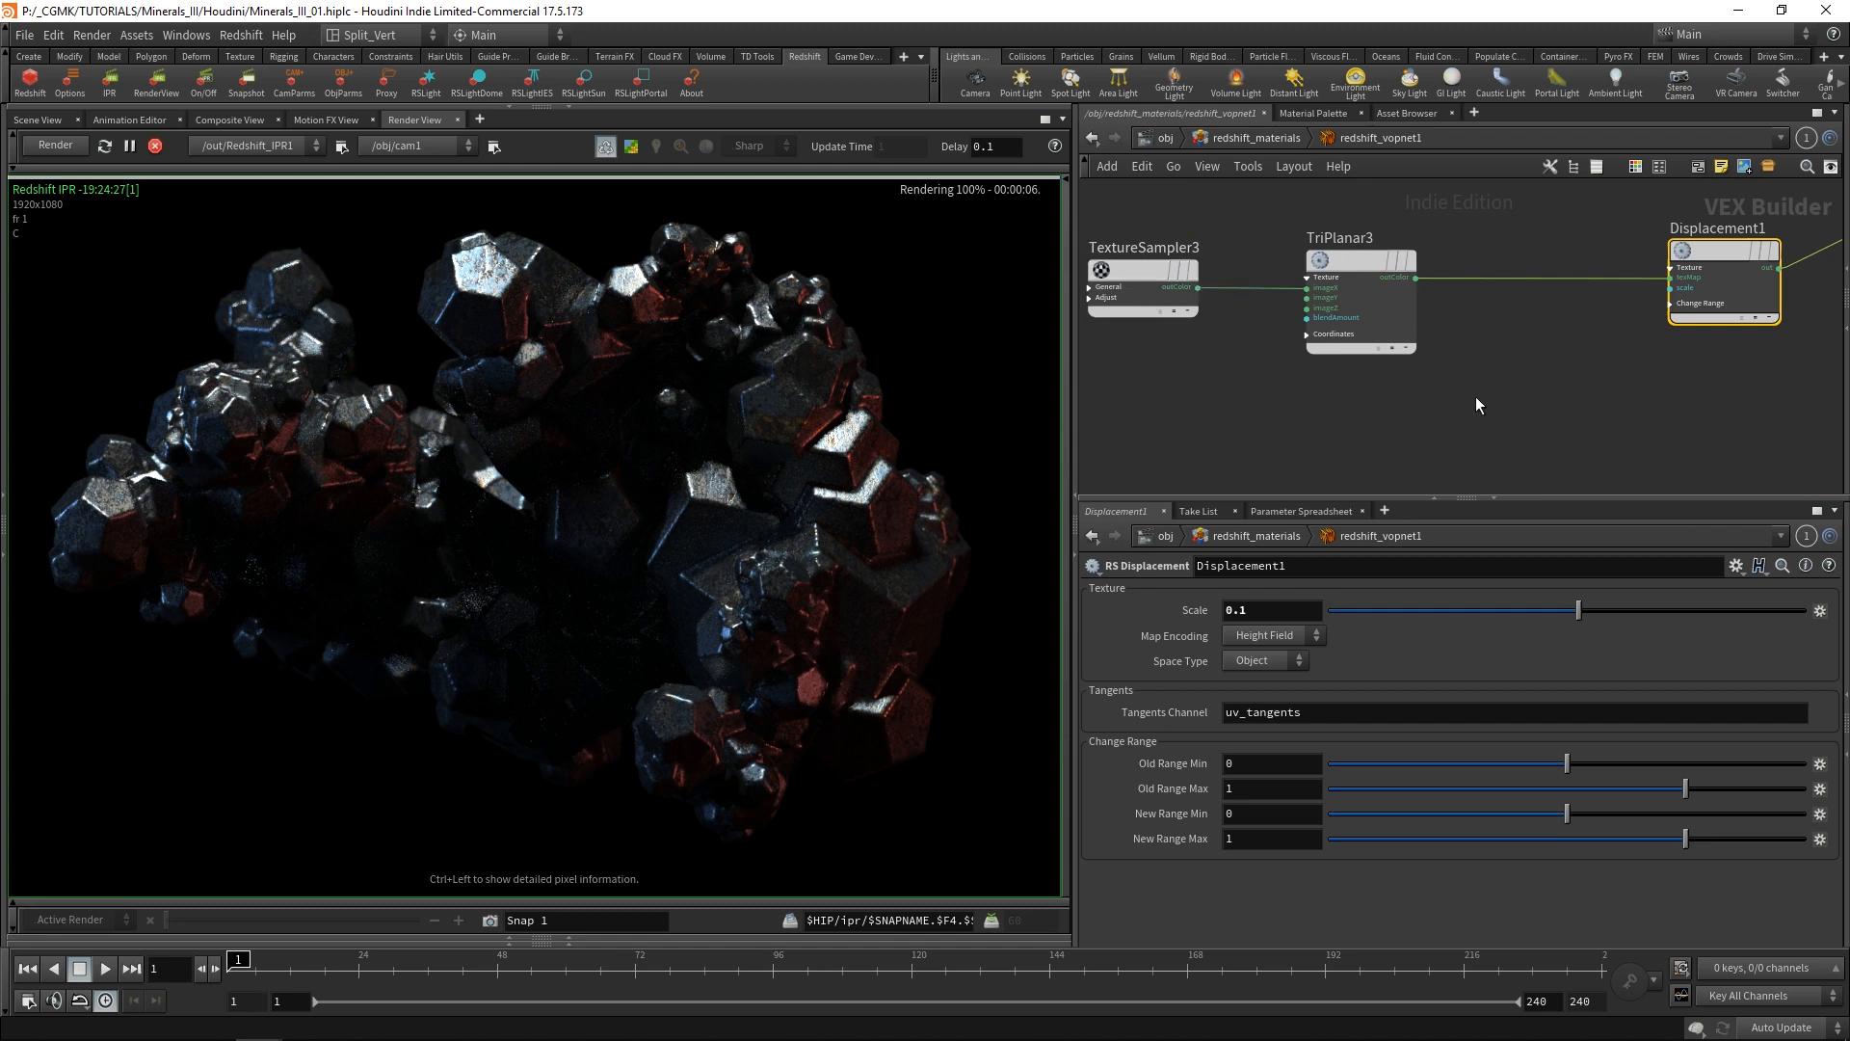
Insert an RS Color Change Range node into the connection between TriPlanar3 and Displacement1.
middle_drag(1476, 396, 1449, 373)
key(Tab)
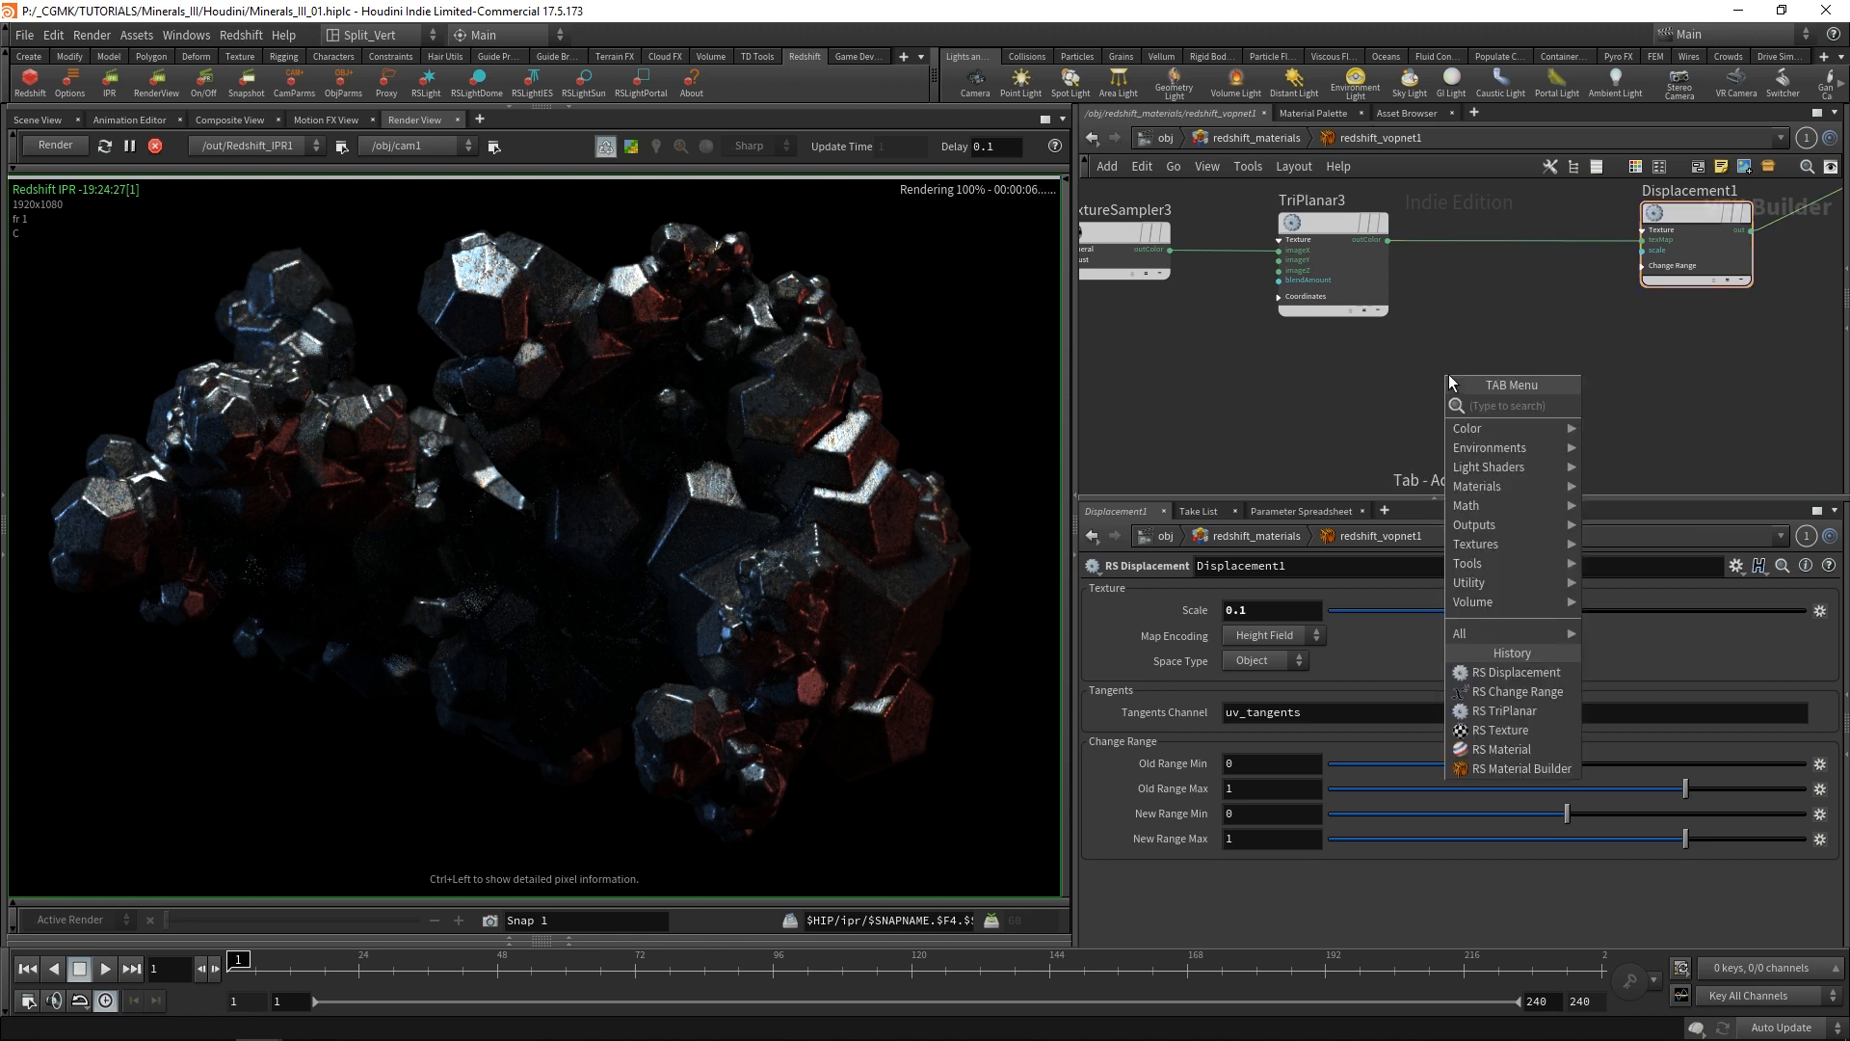
text(range)
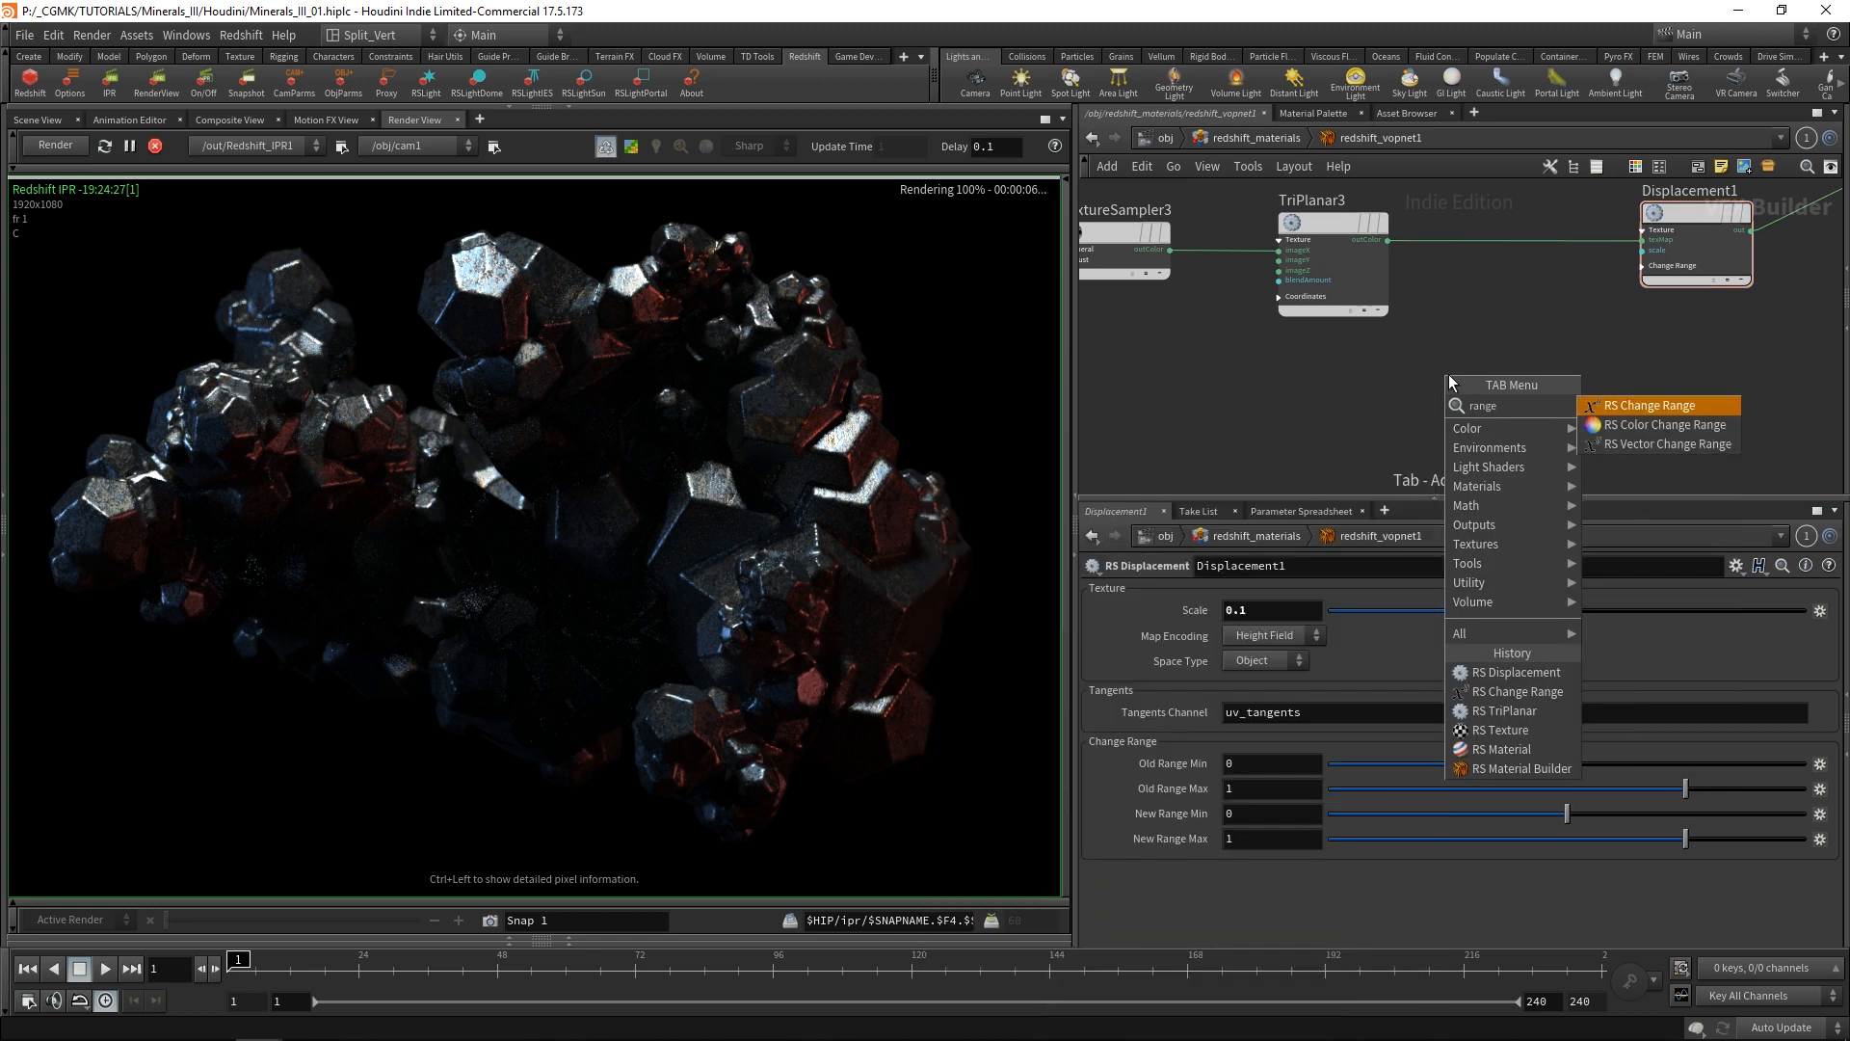
click(1657, 424)
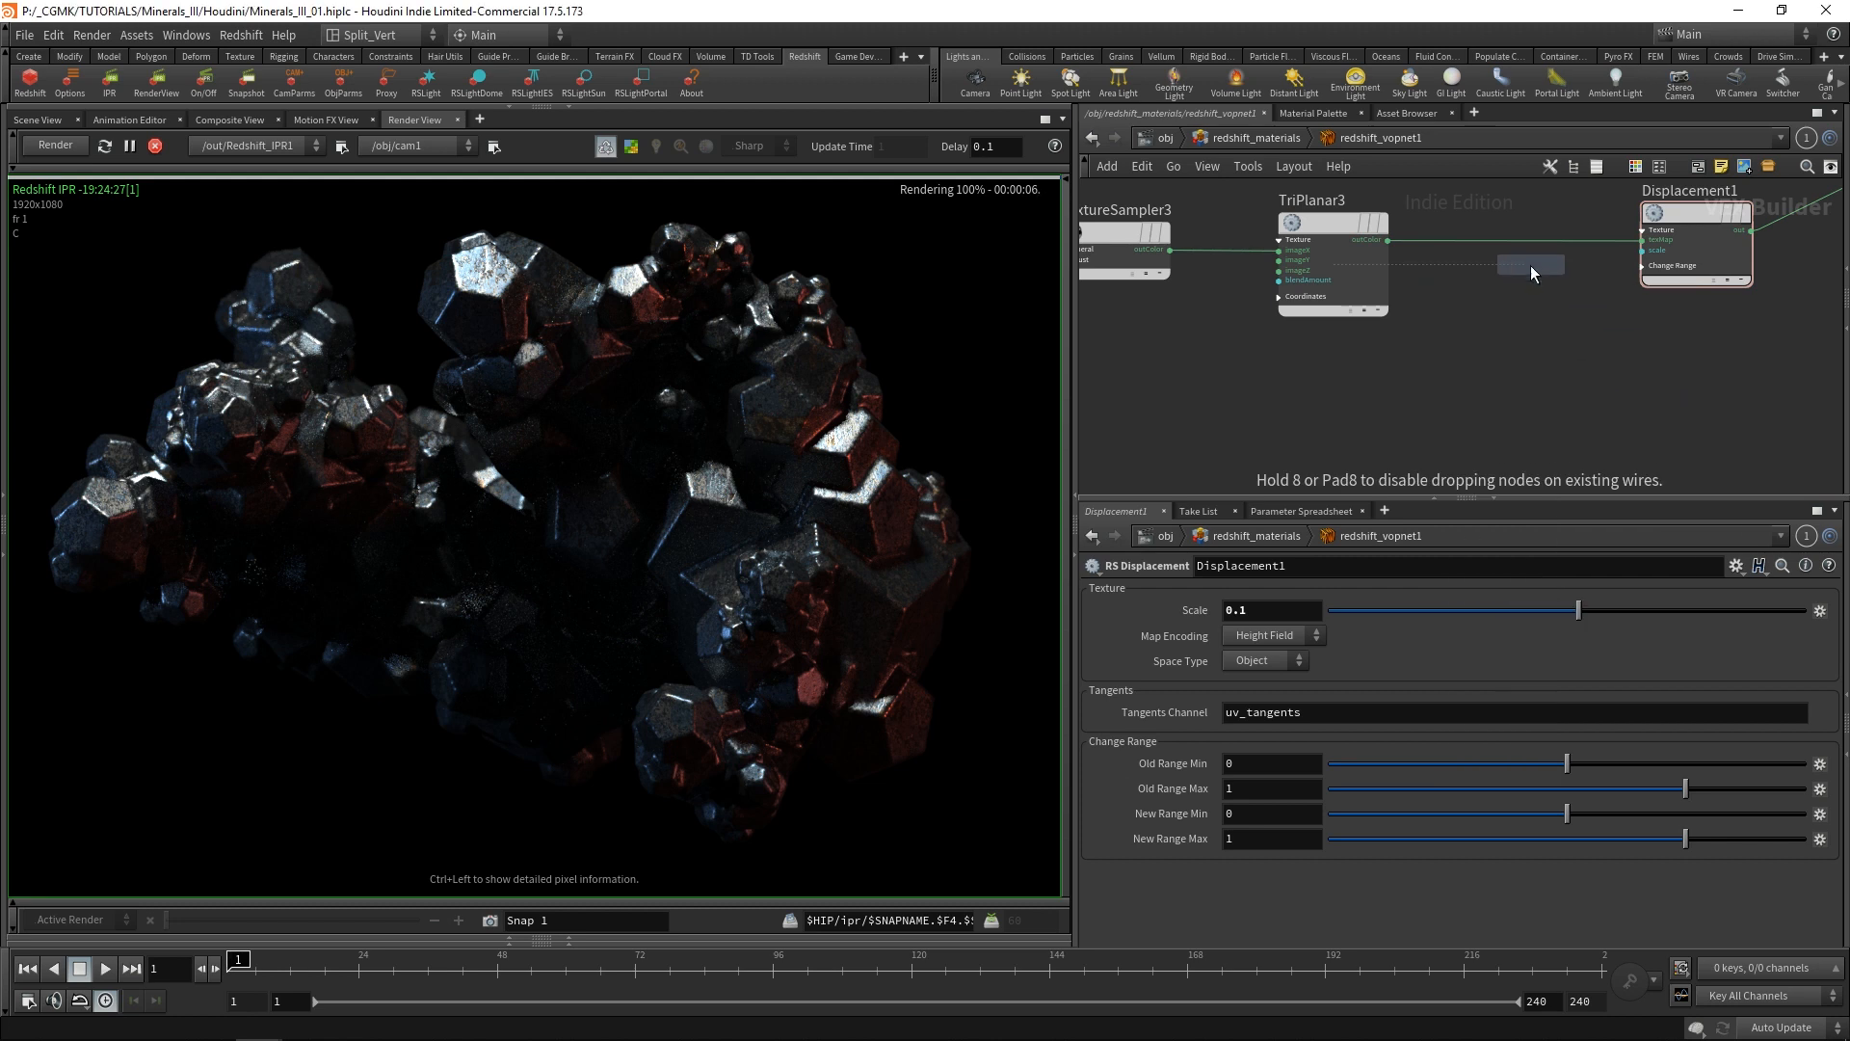
click(1517, 247)
Set the New Range Min of RSColorRange1 to -0.5 for red, green and blue, with alpha 1.
mouse_move(1178, 665)
middle_down()
mouse_move(1125, 669)
mouse_move(1178, 663)
middle_up()
click(1386, 665)
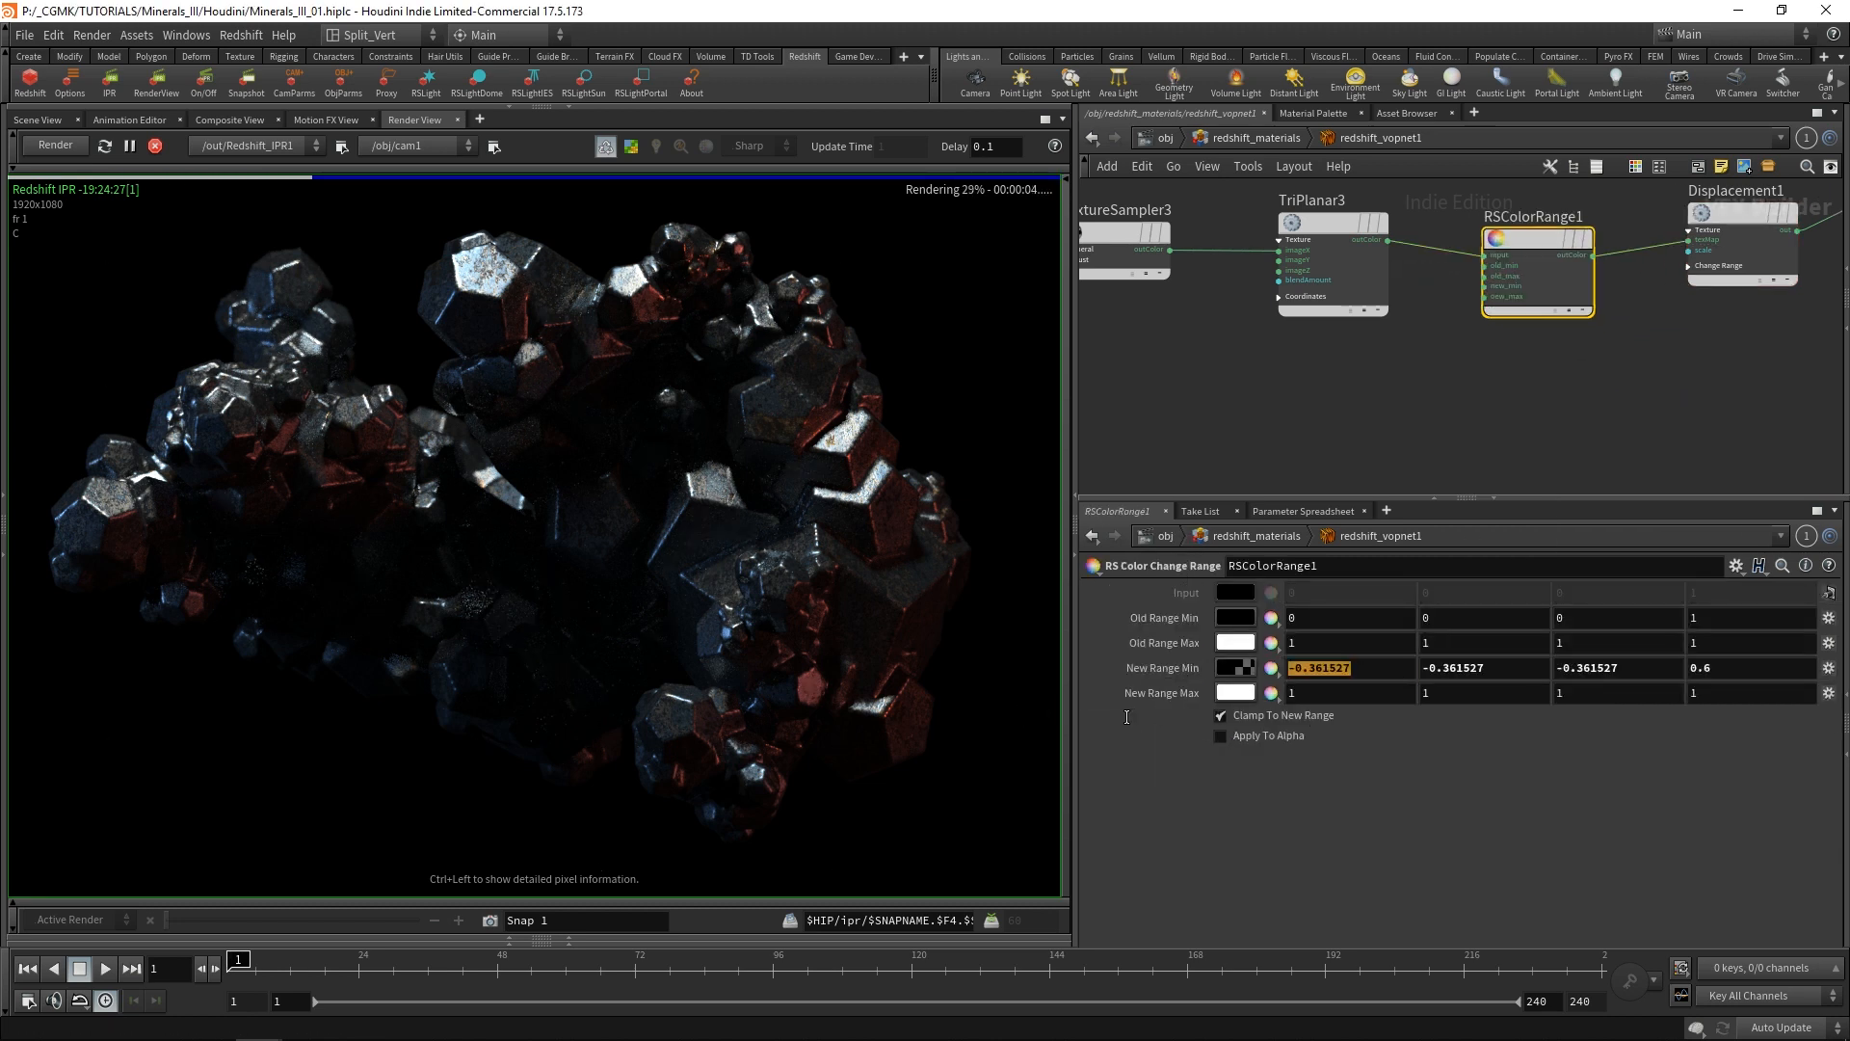
text(-)
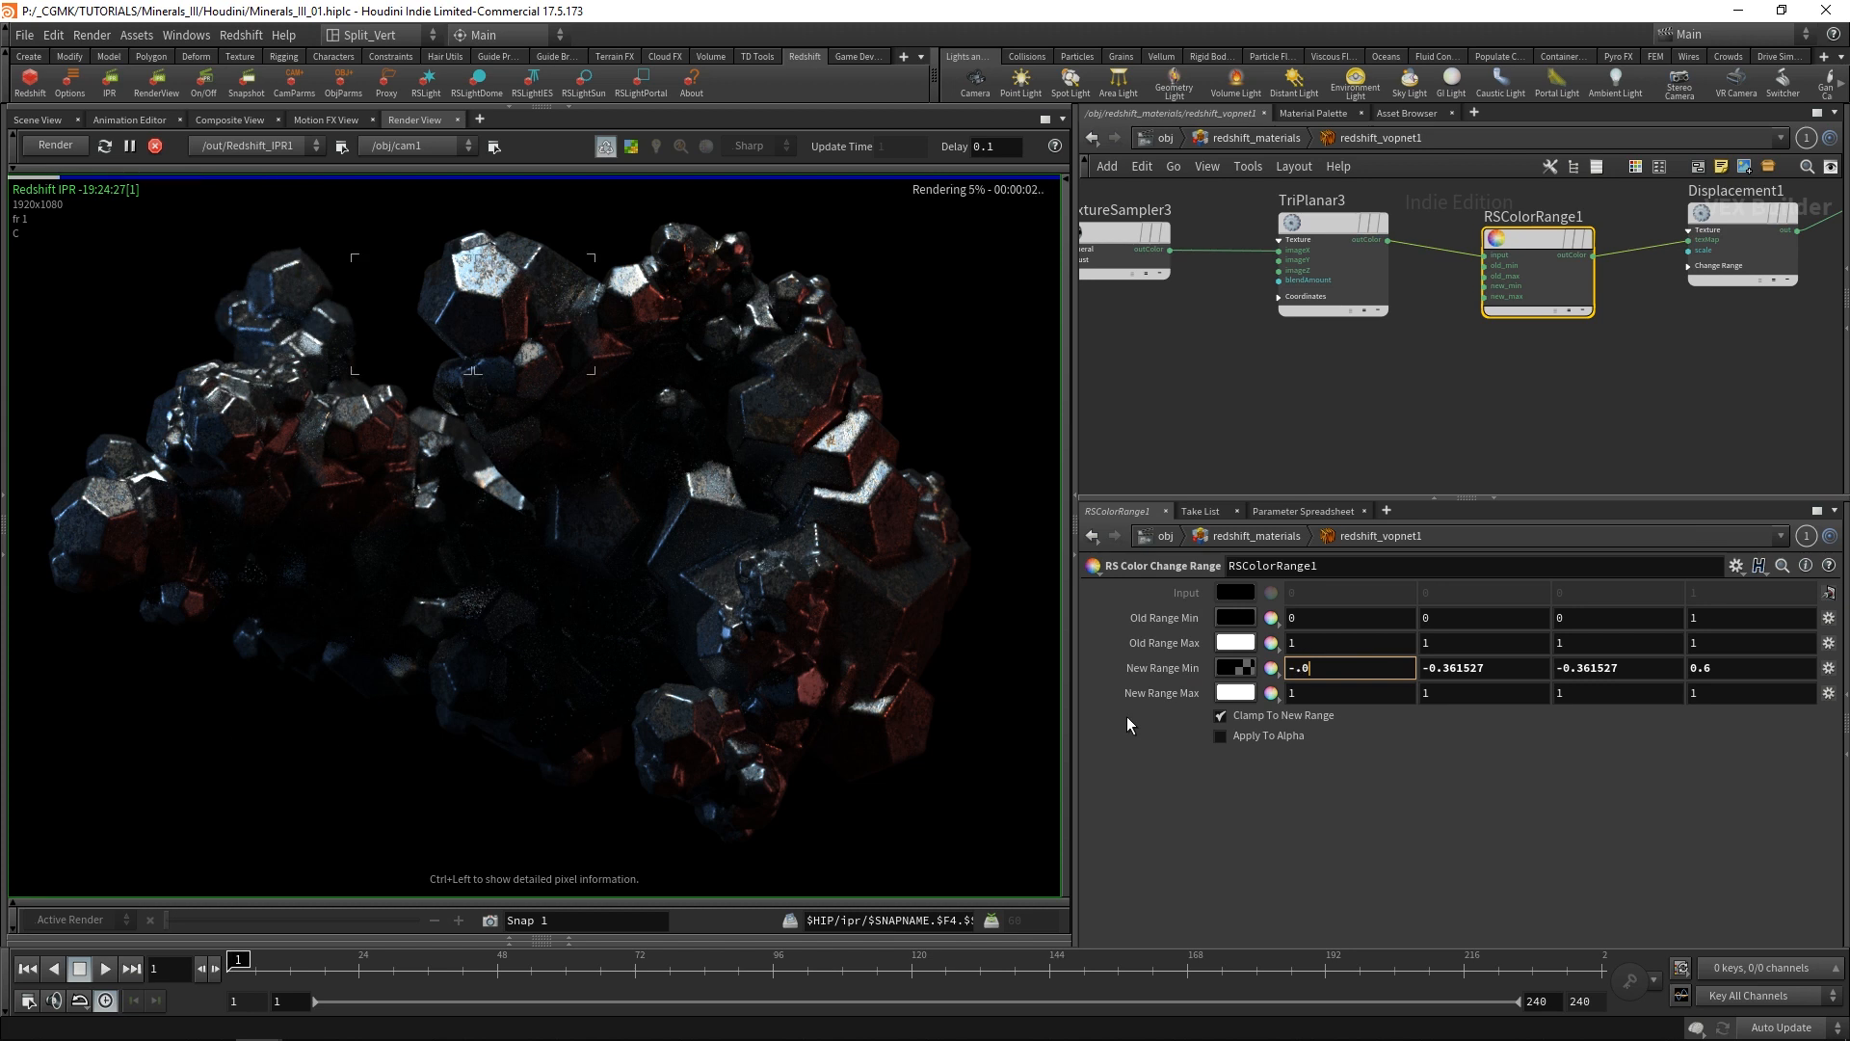
key(BackSpace)
text(-0.5)
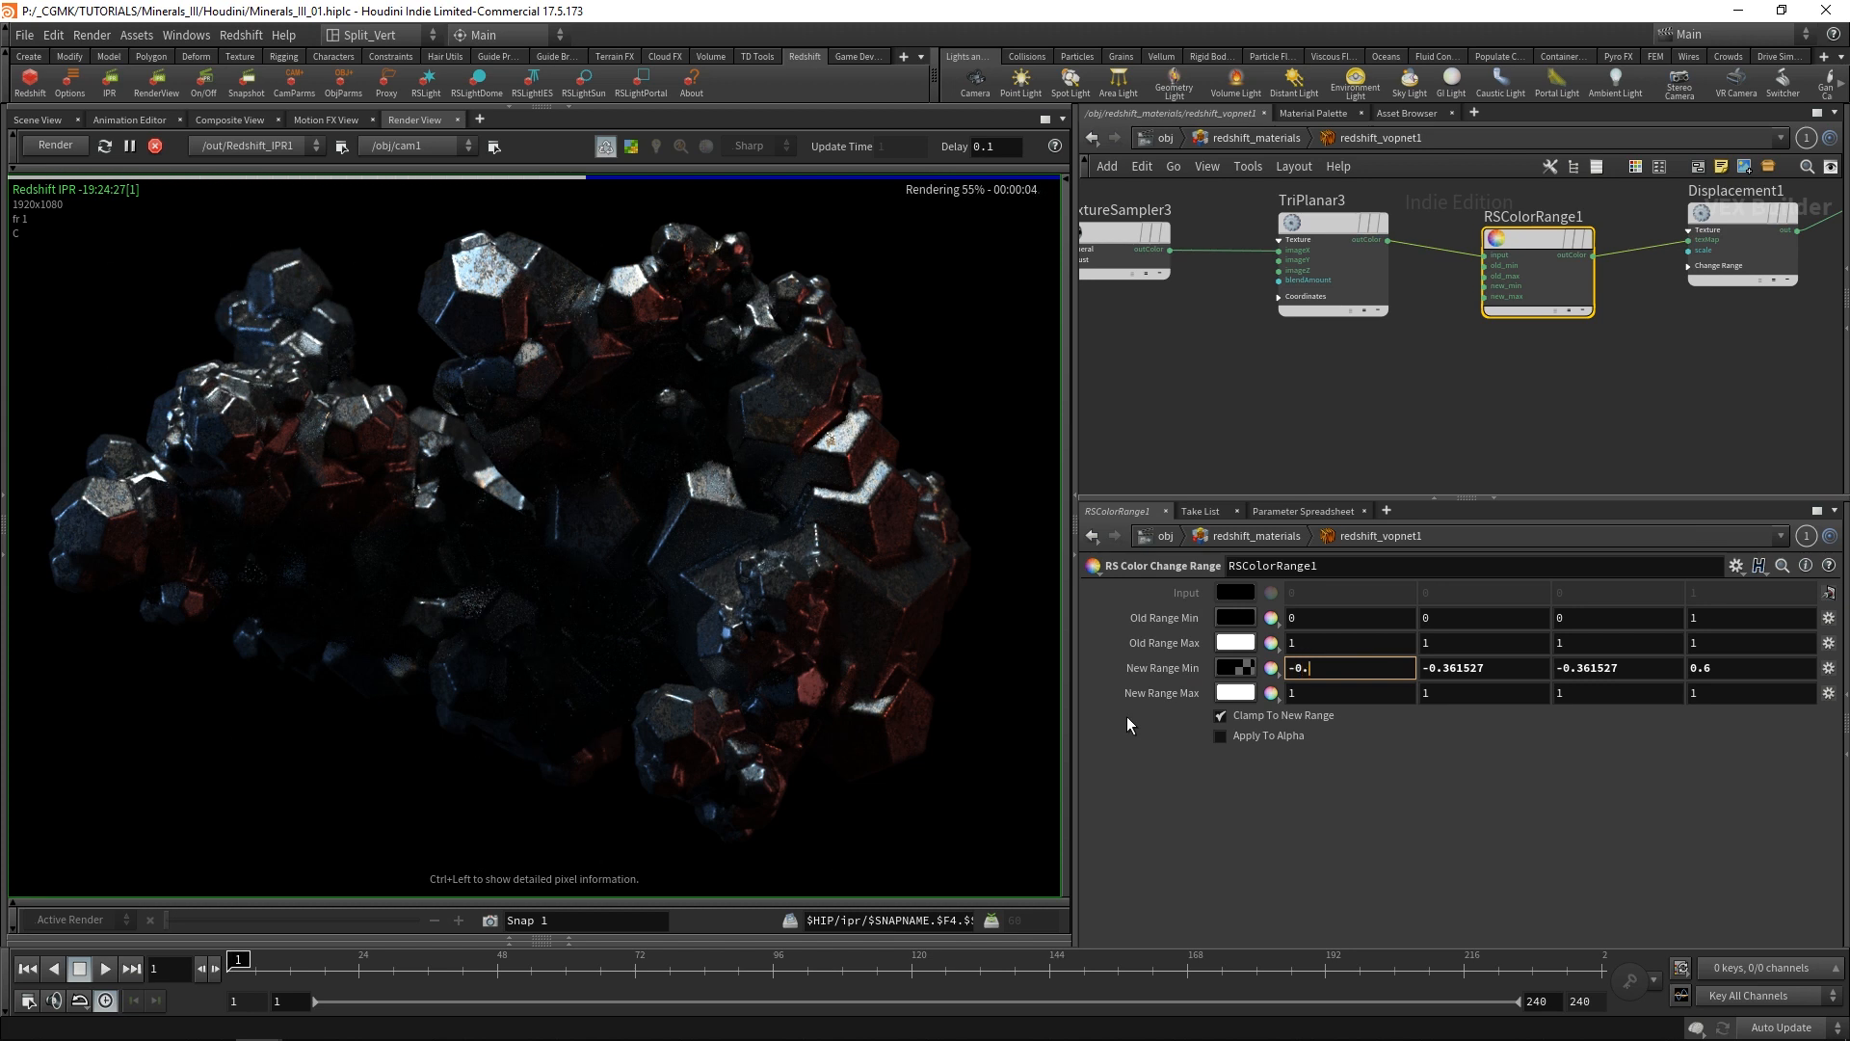
key(Tab)
text(-0.5)
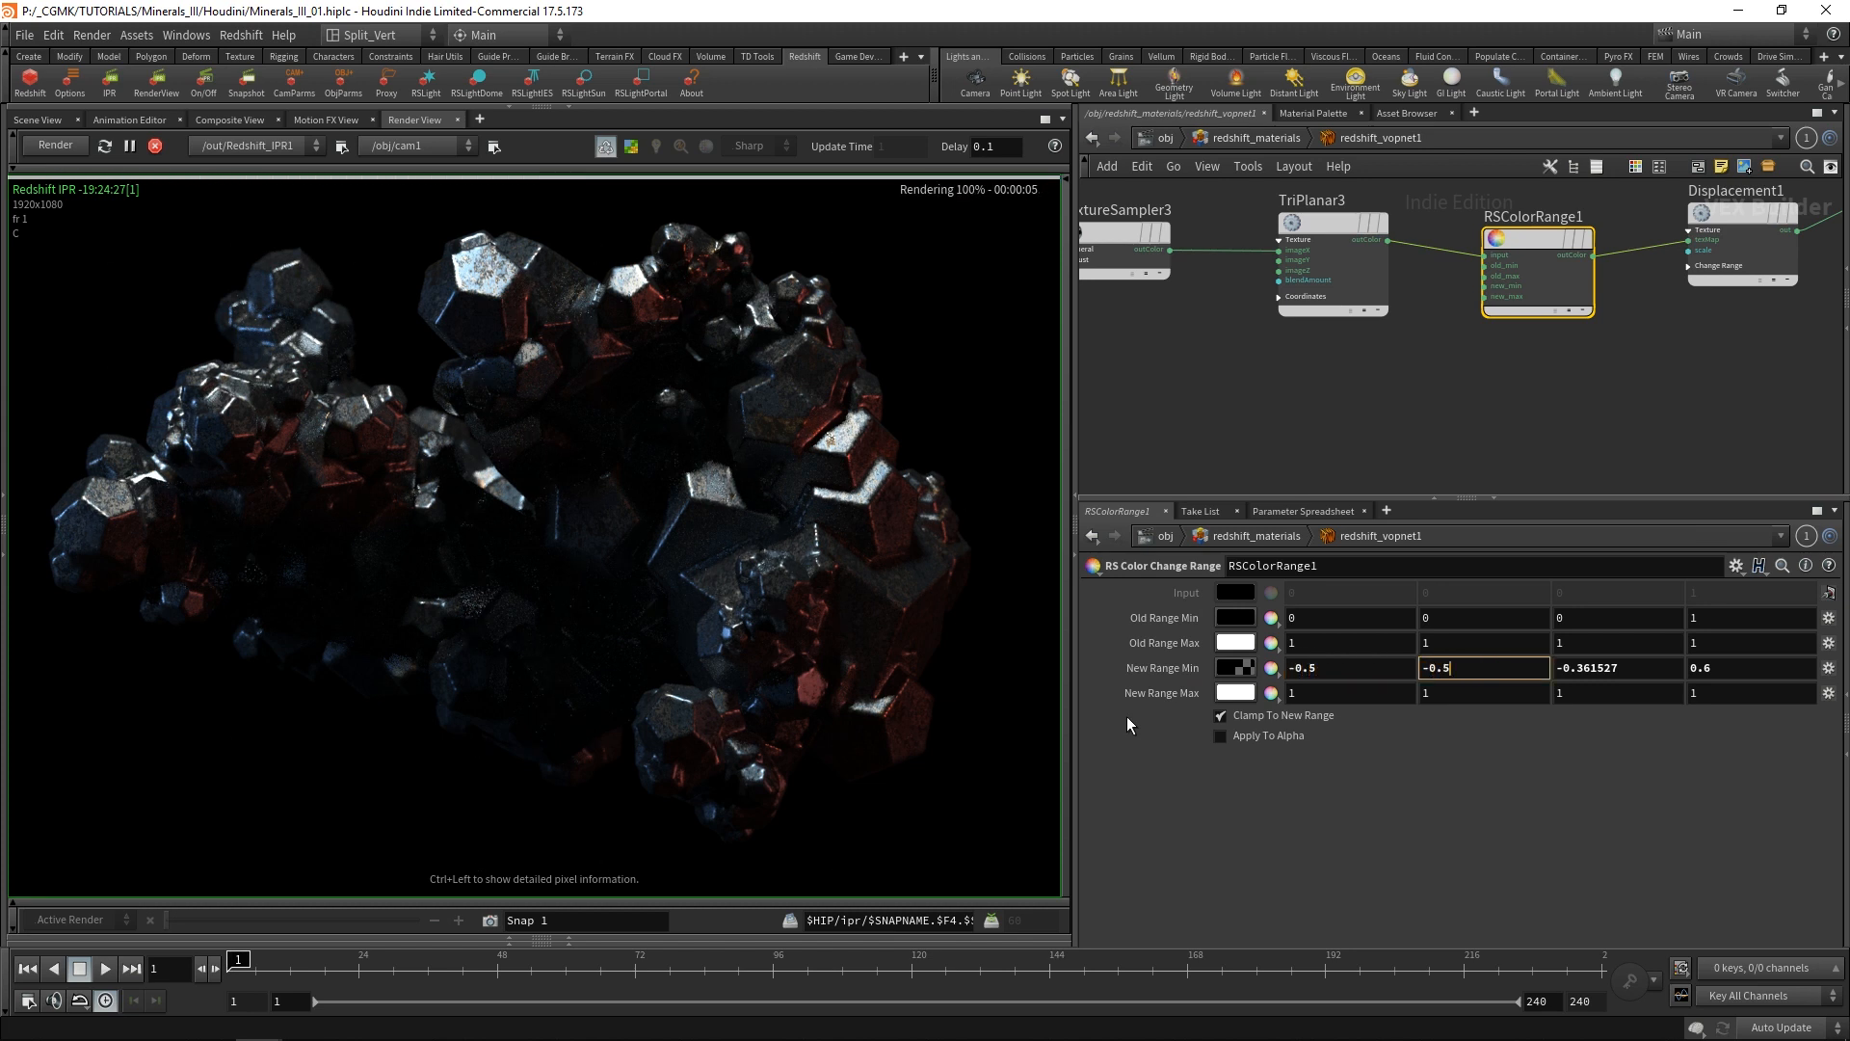
key(Tab)
text(-0.5)
key(Tab)
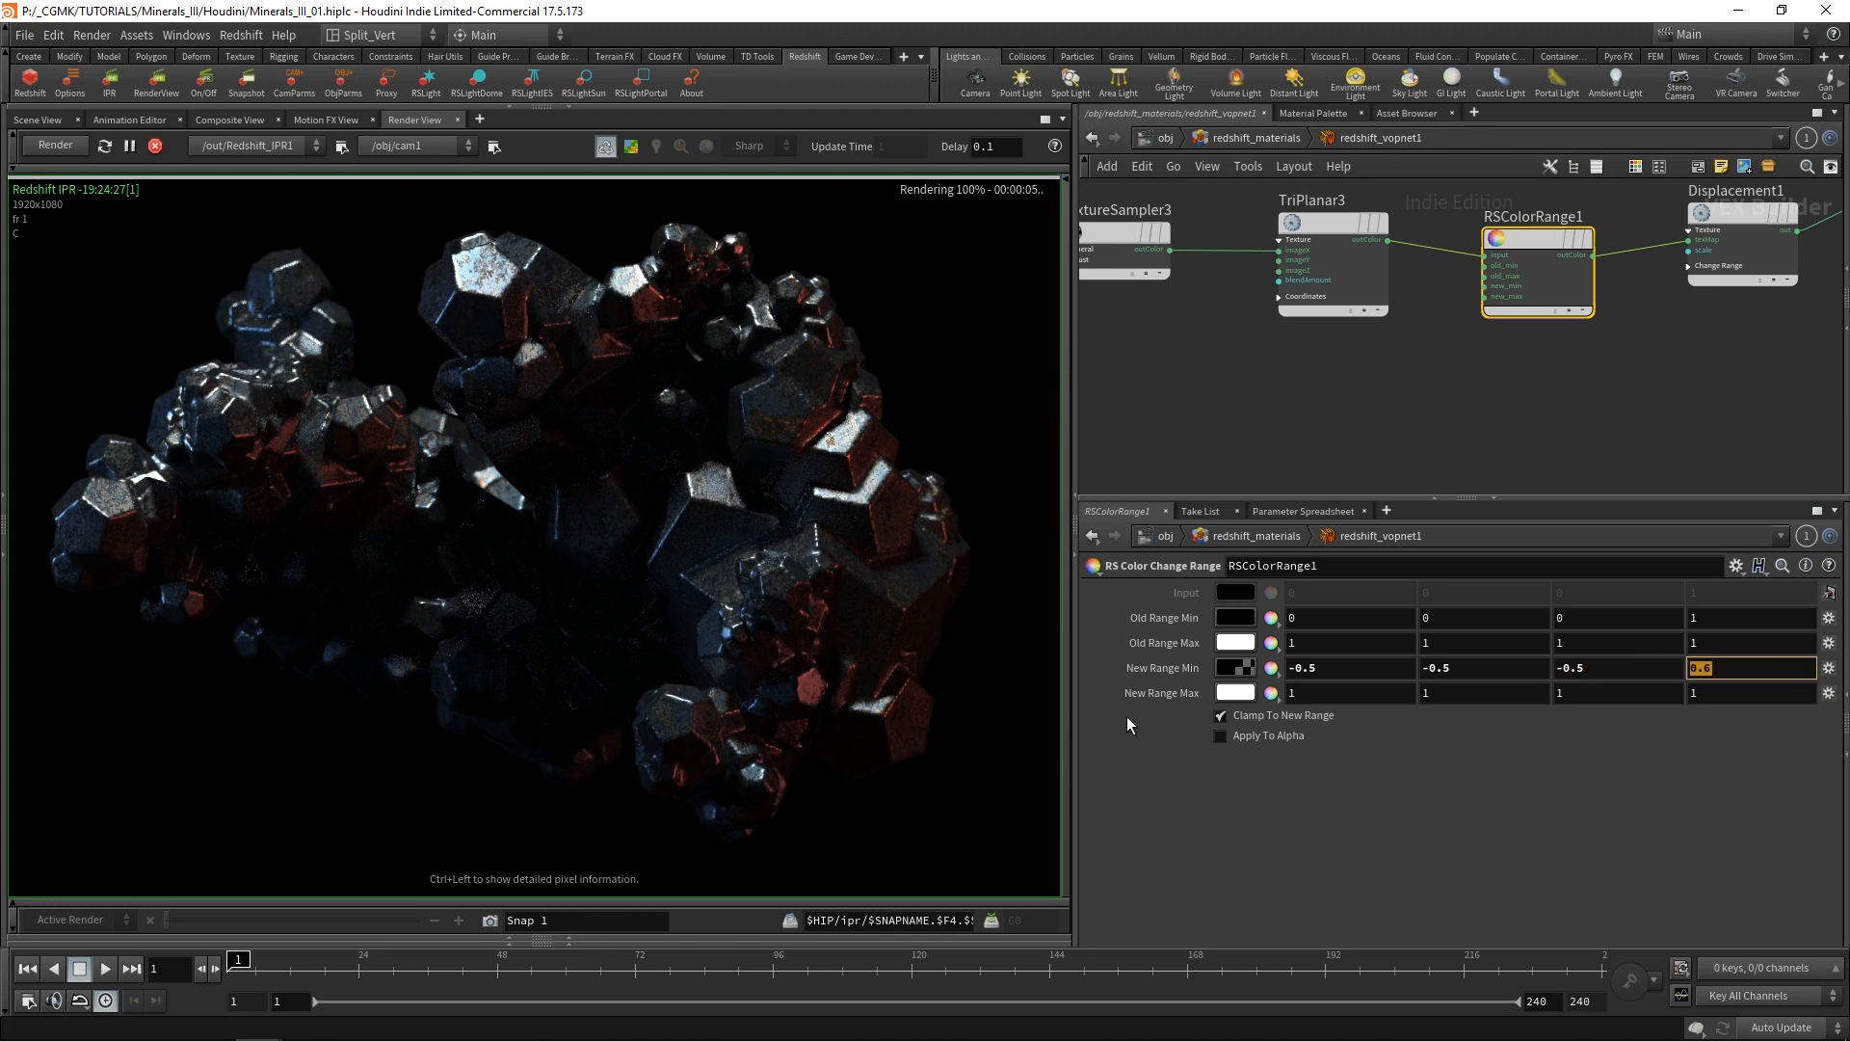
text(1)
Set the New Range Max of RSColorRange1 to 0.5 for red, green and blue, and compare the render snapshots.
key(Tab)
text(0.5)
key(Tab)
text(0.5)
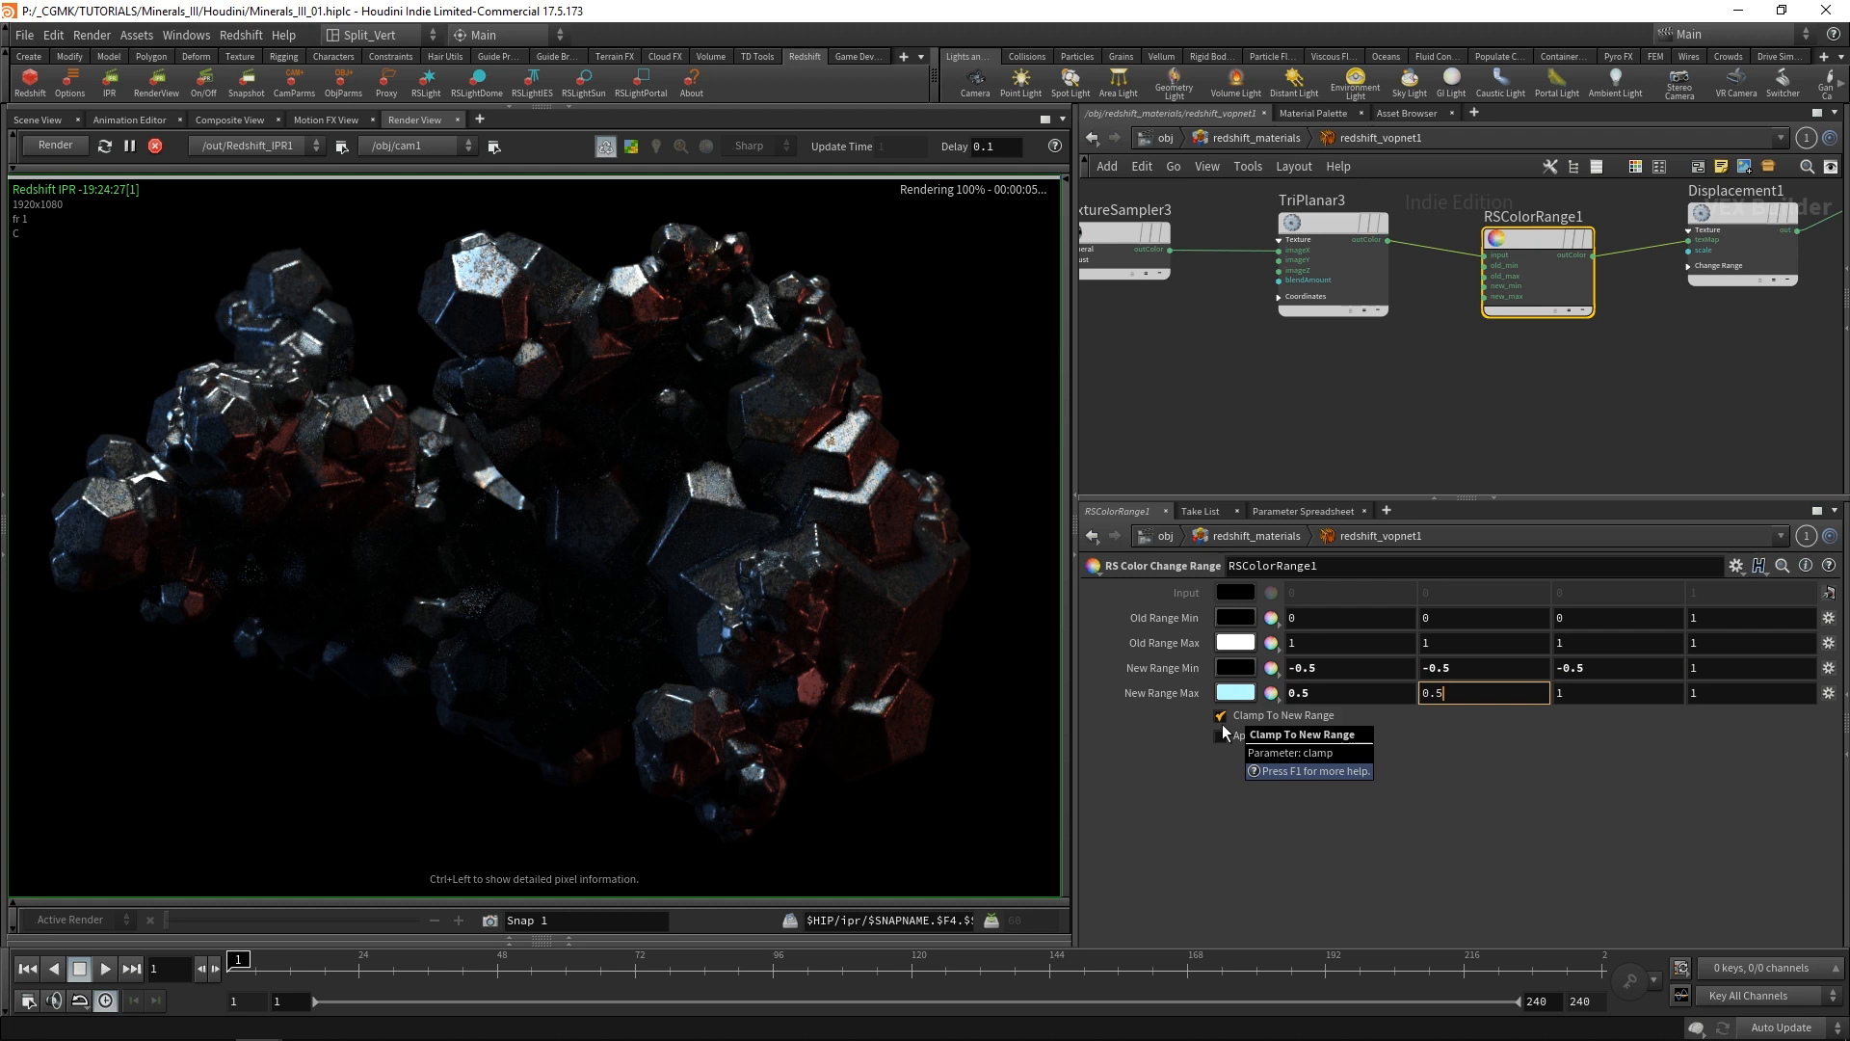
key(Tab)
text(0.5)
key(Return)
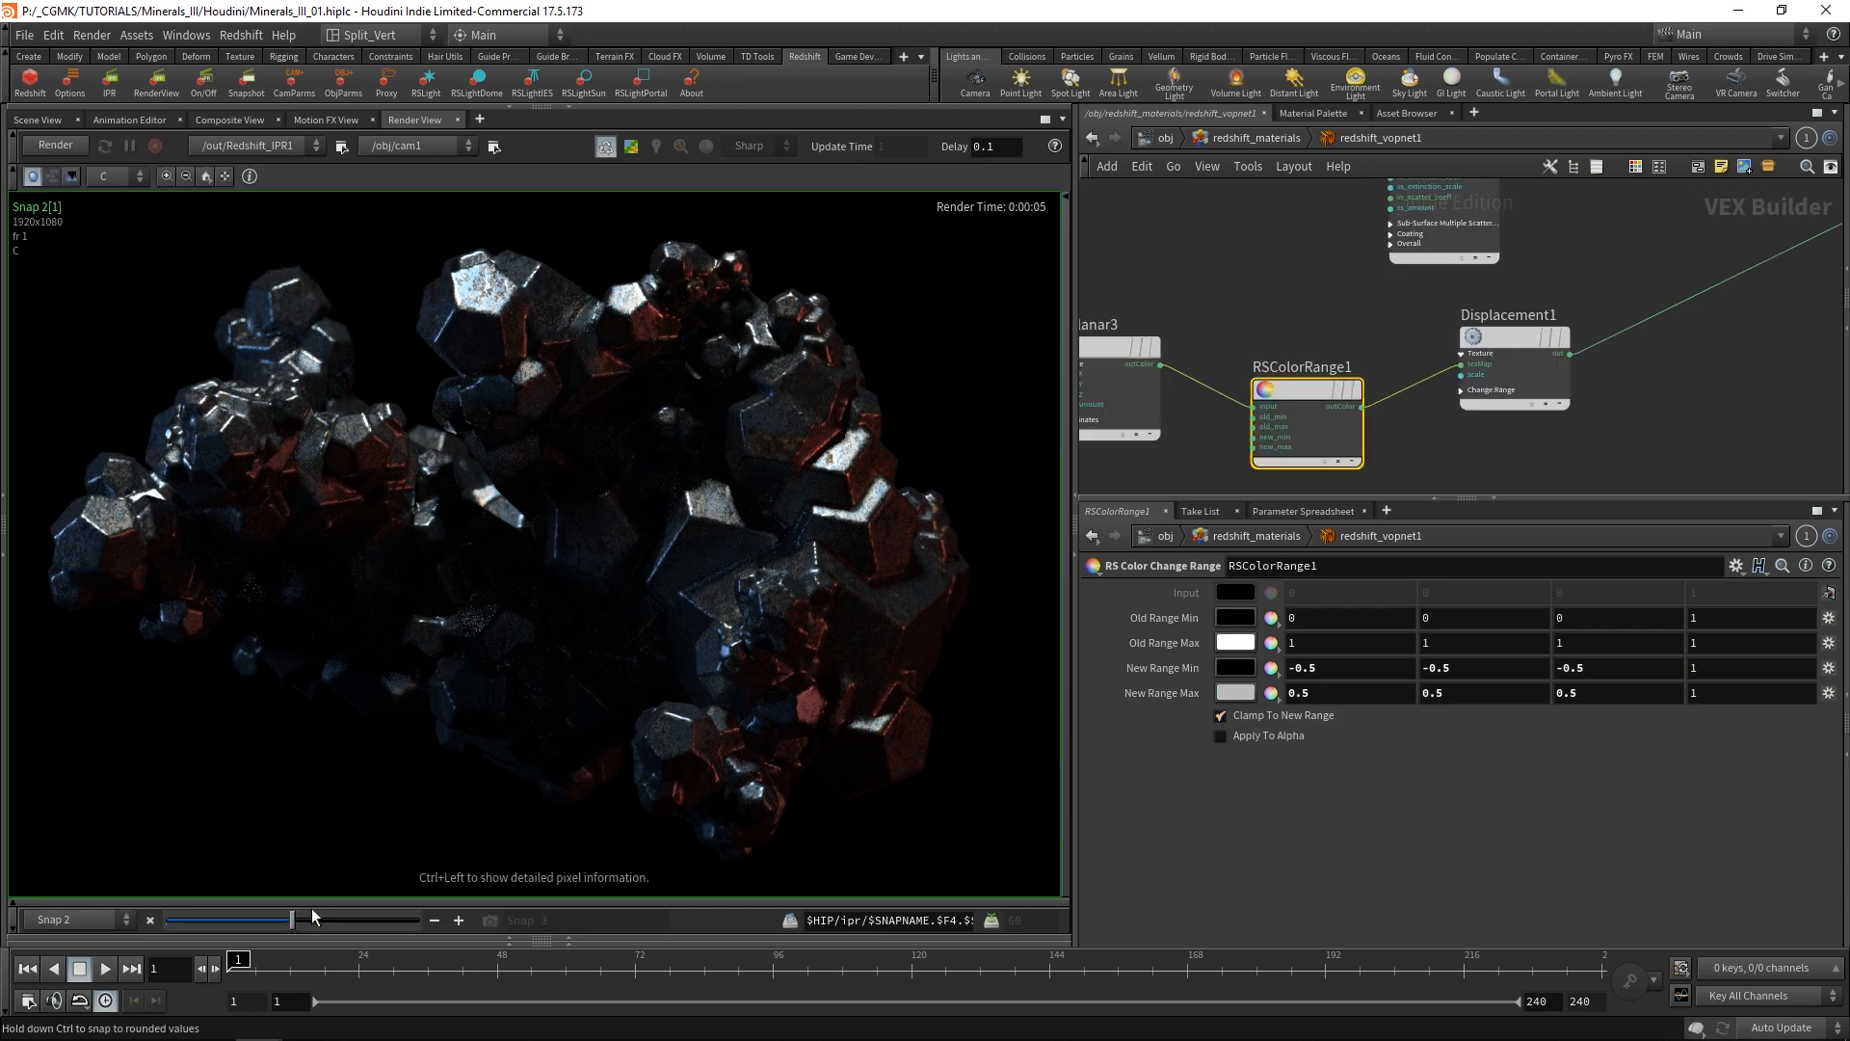
drag(289, 920, 417, 921)
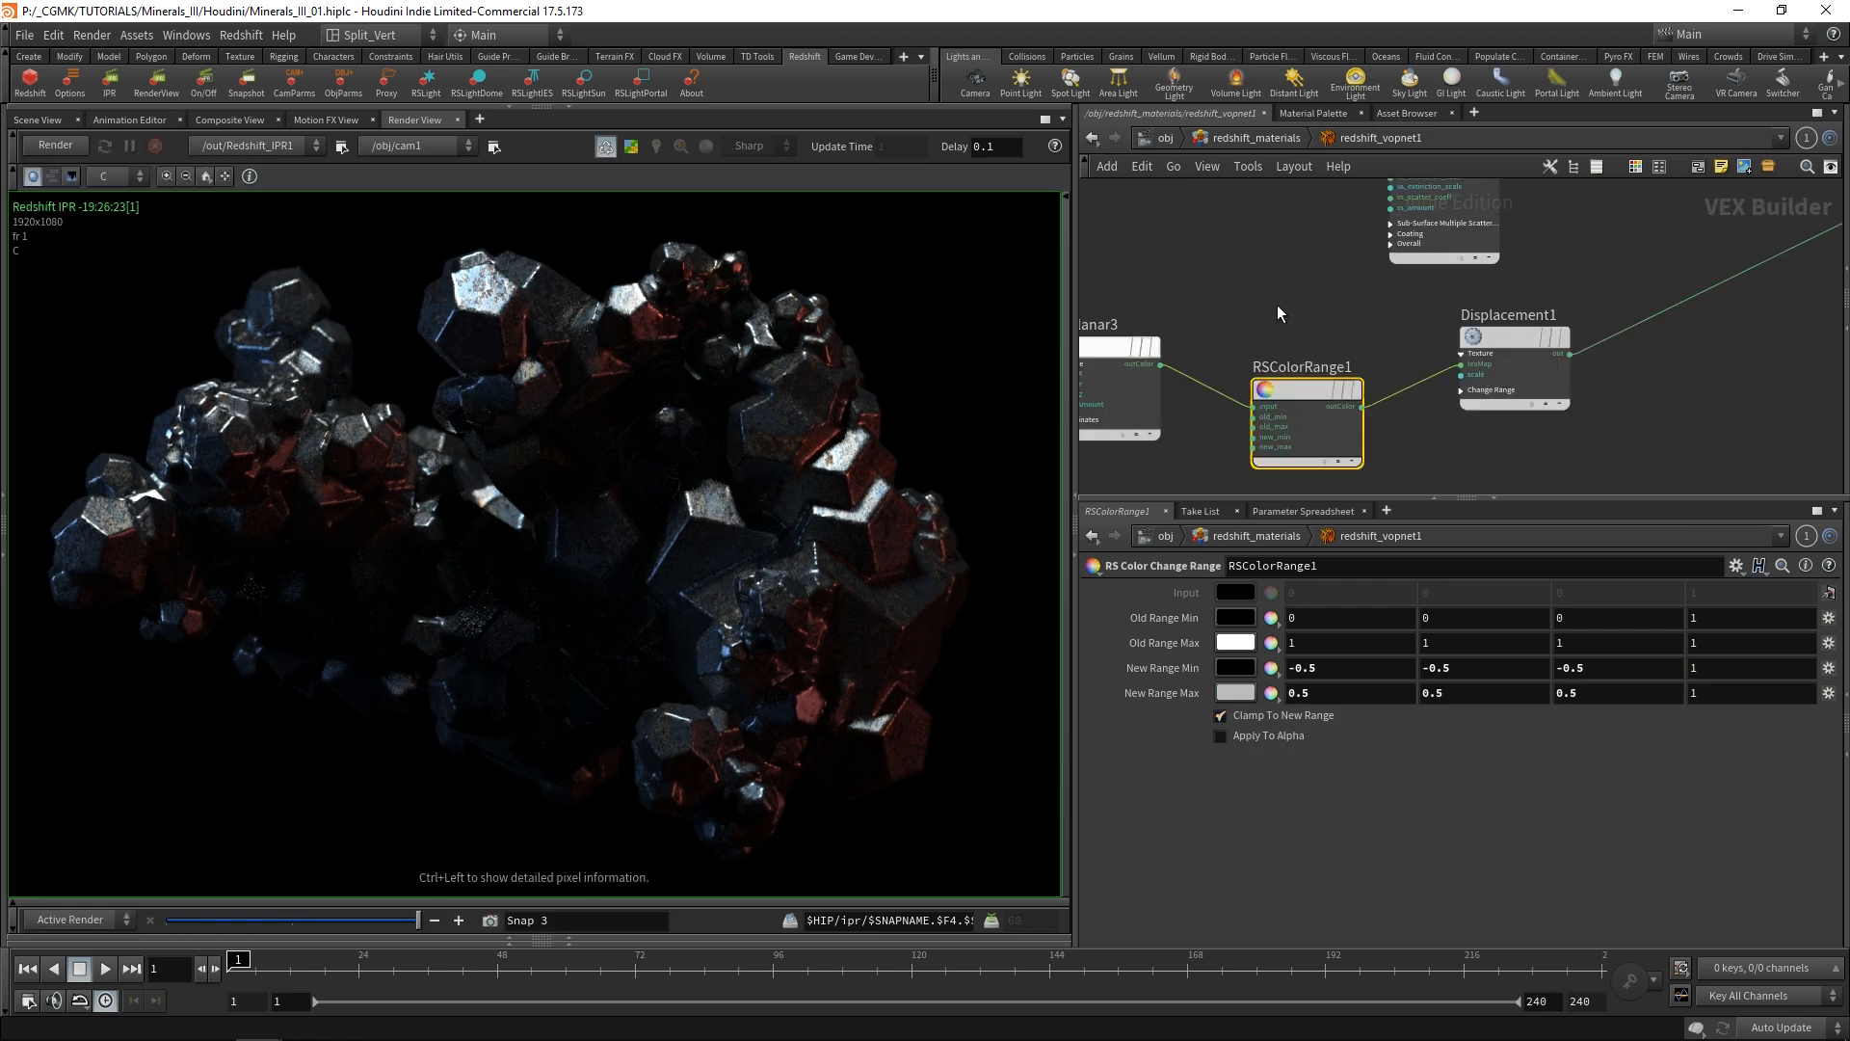
Try a Displacement1 Scale of 0.2, re-render, and compare the result with Snap 1 up close.
click(1502, 378)
double_click(1262, 614)
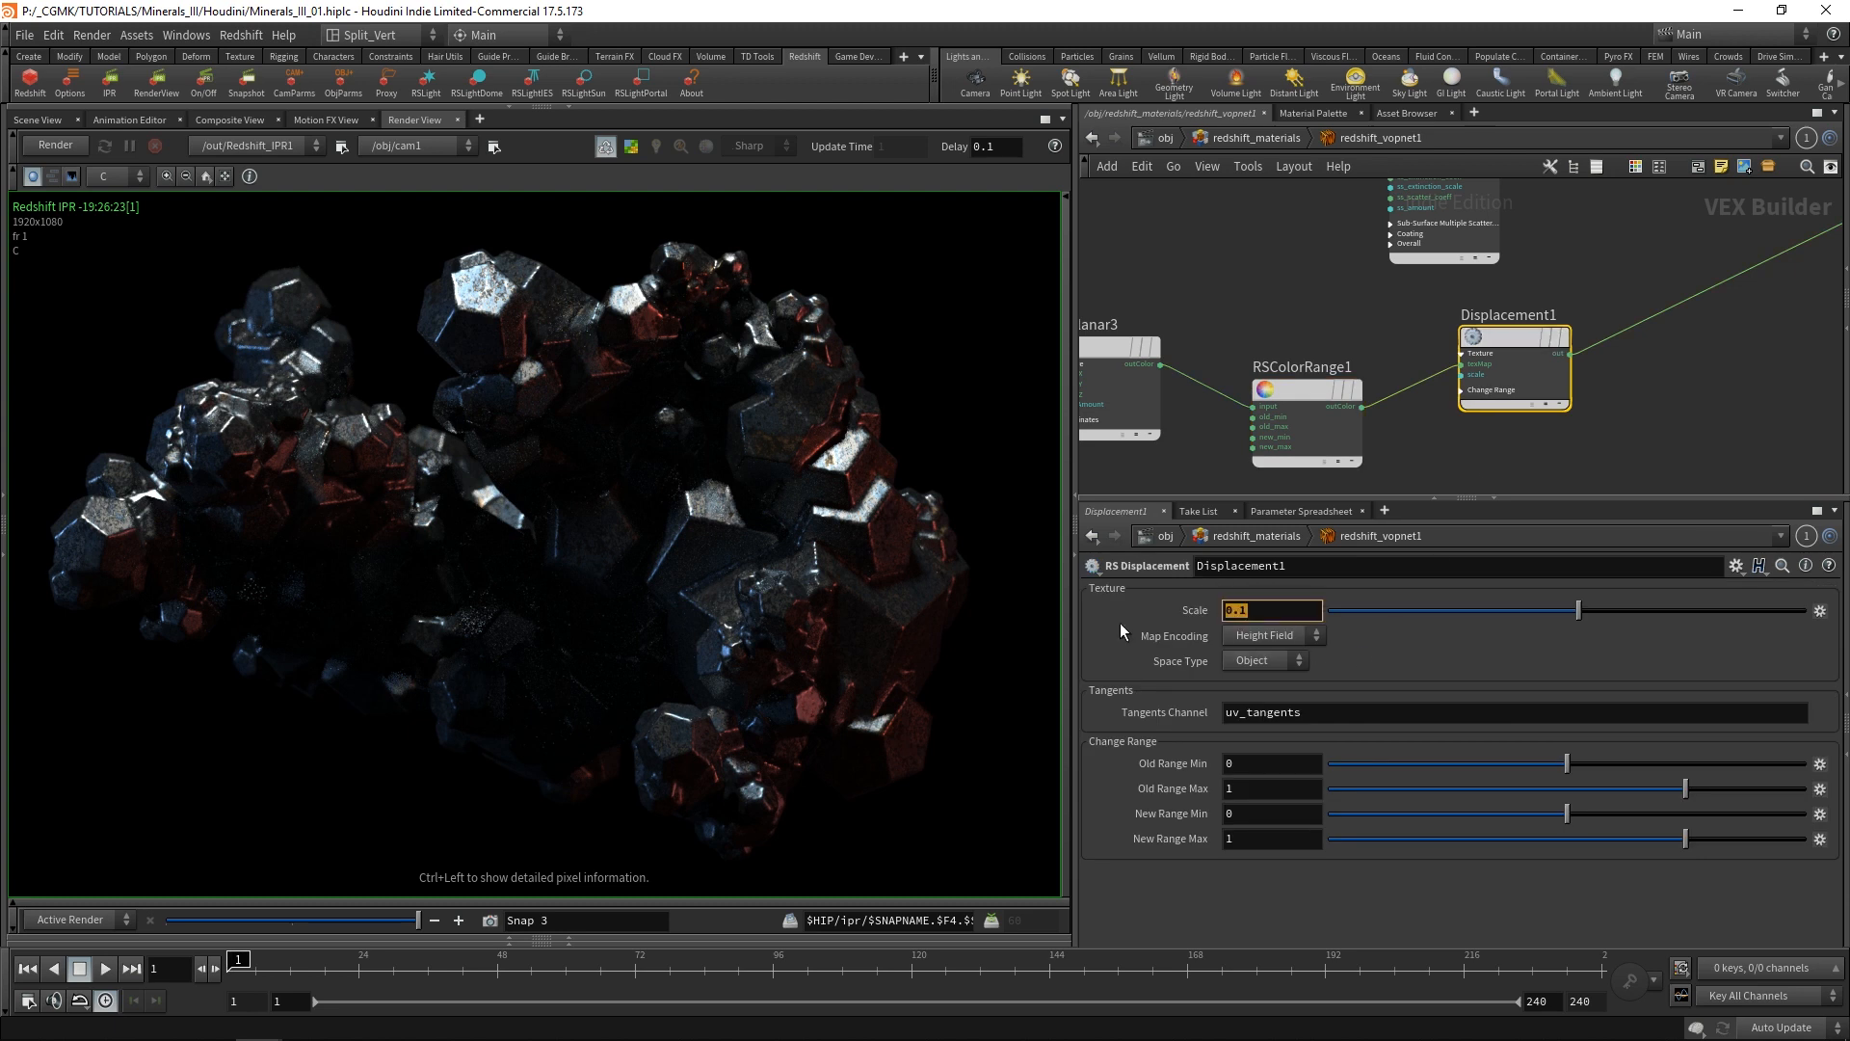
text(0.2)
key(Return)
click(55, 145)
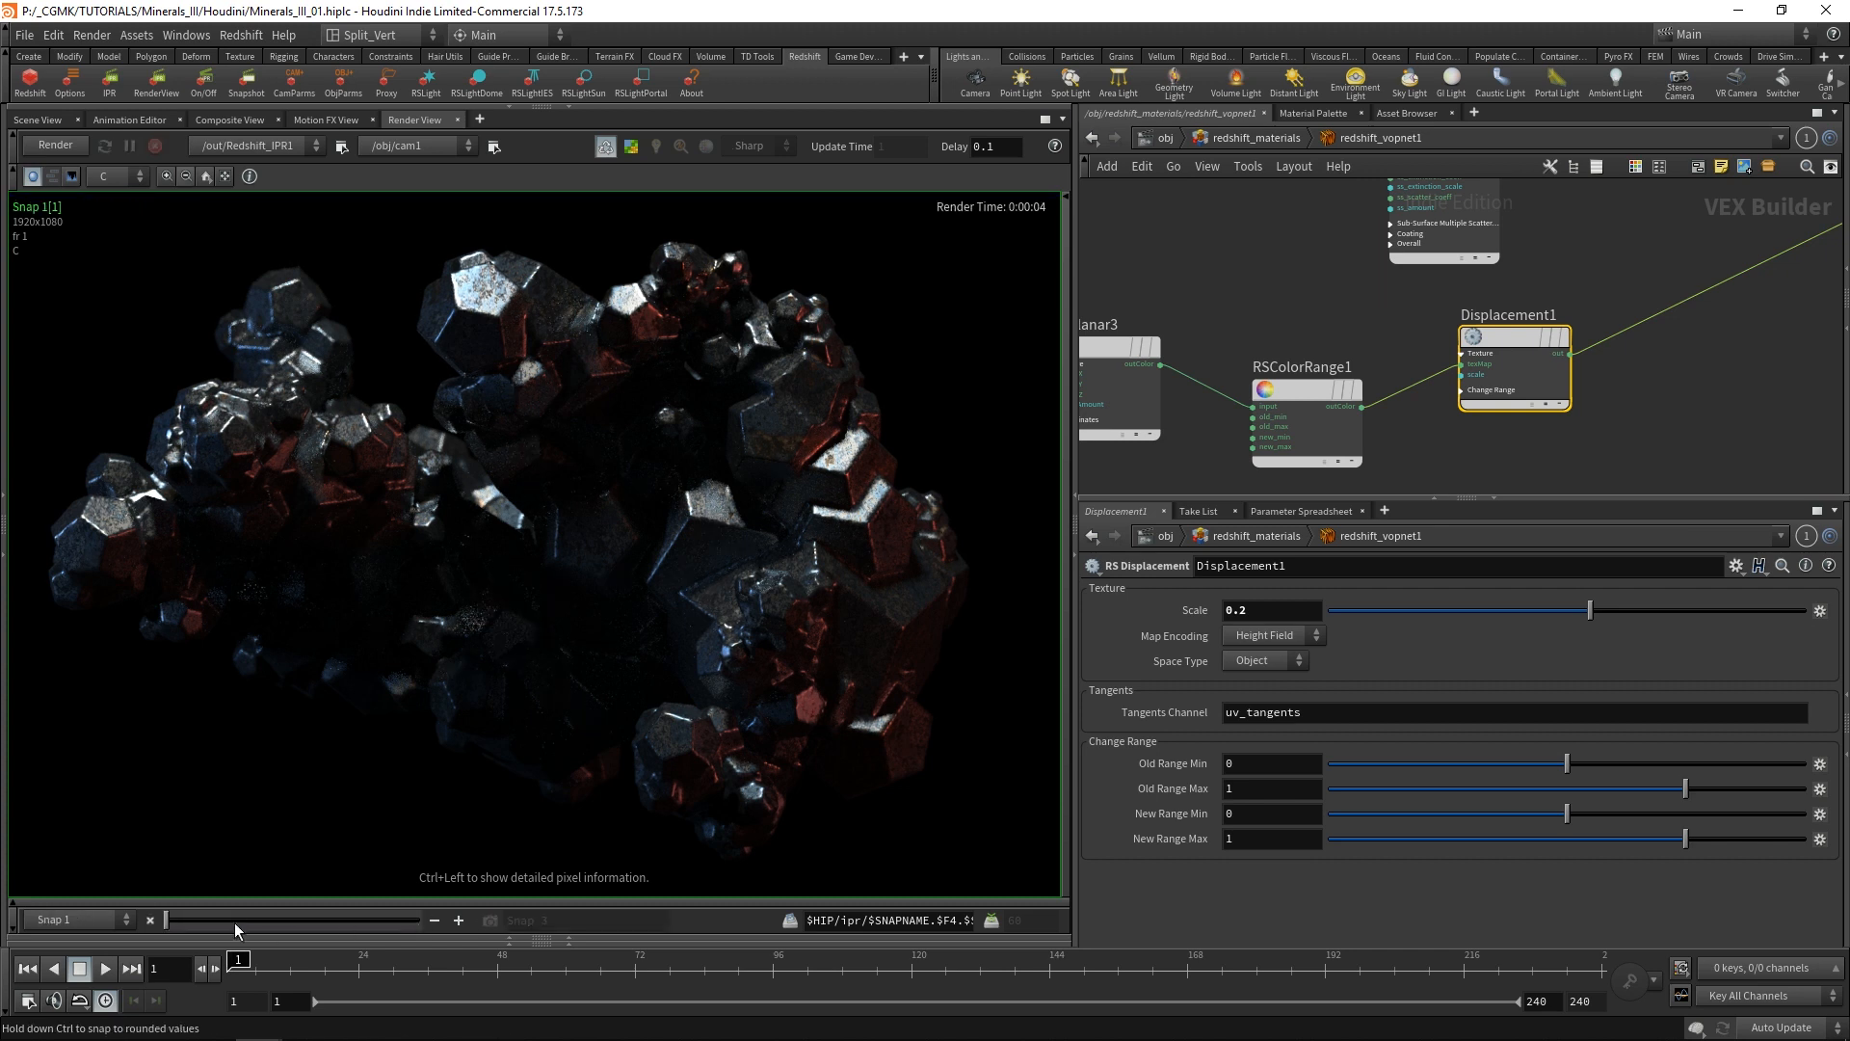
scroll(527, 889, up, 5)
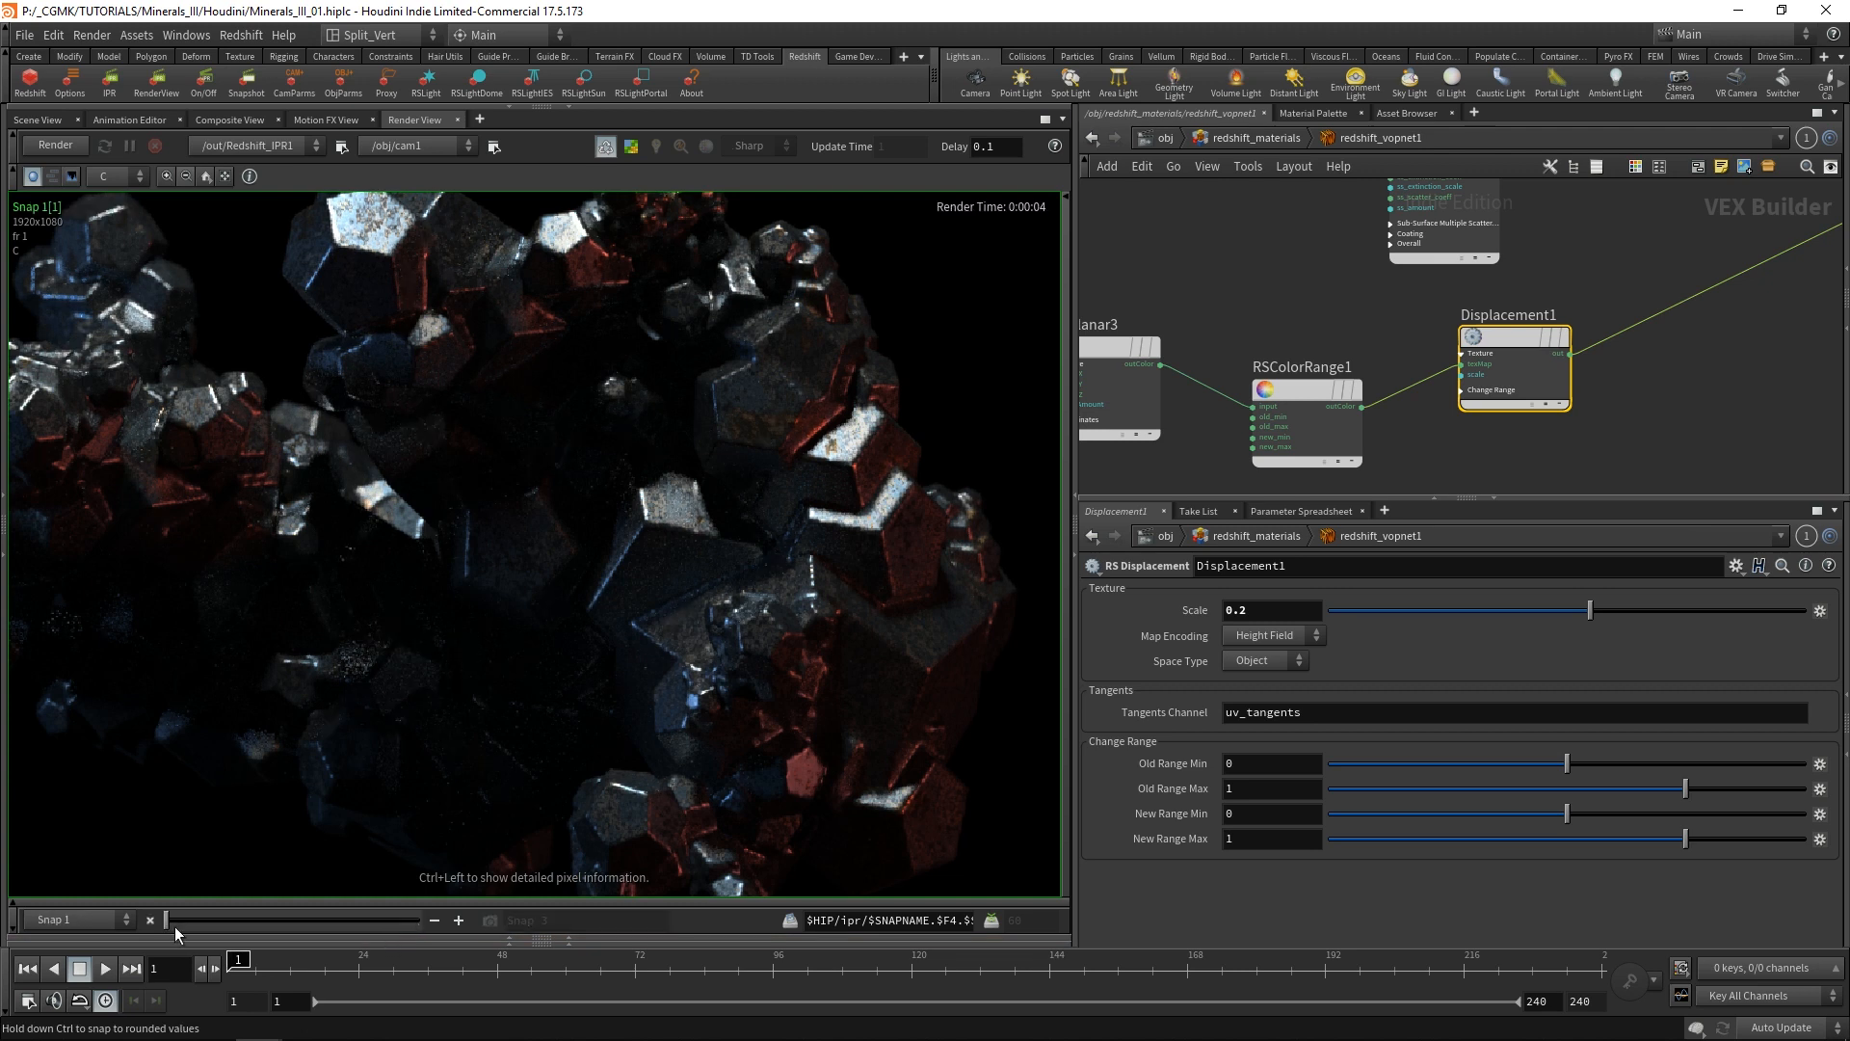
Set the Scale of Displacement1 to 0.14.
drag(1278, 613, 1153, 620)
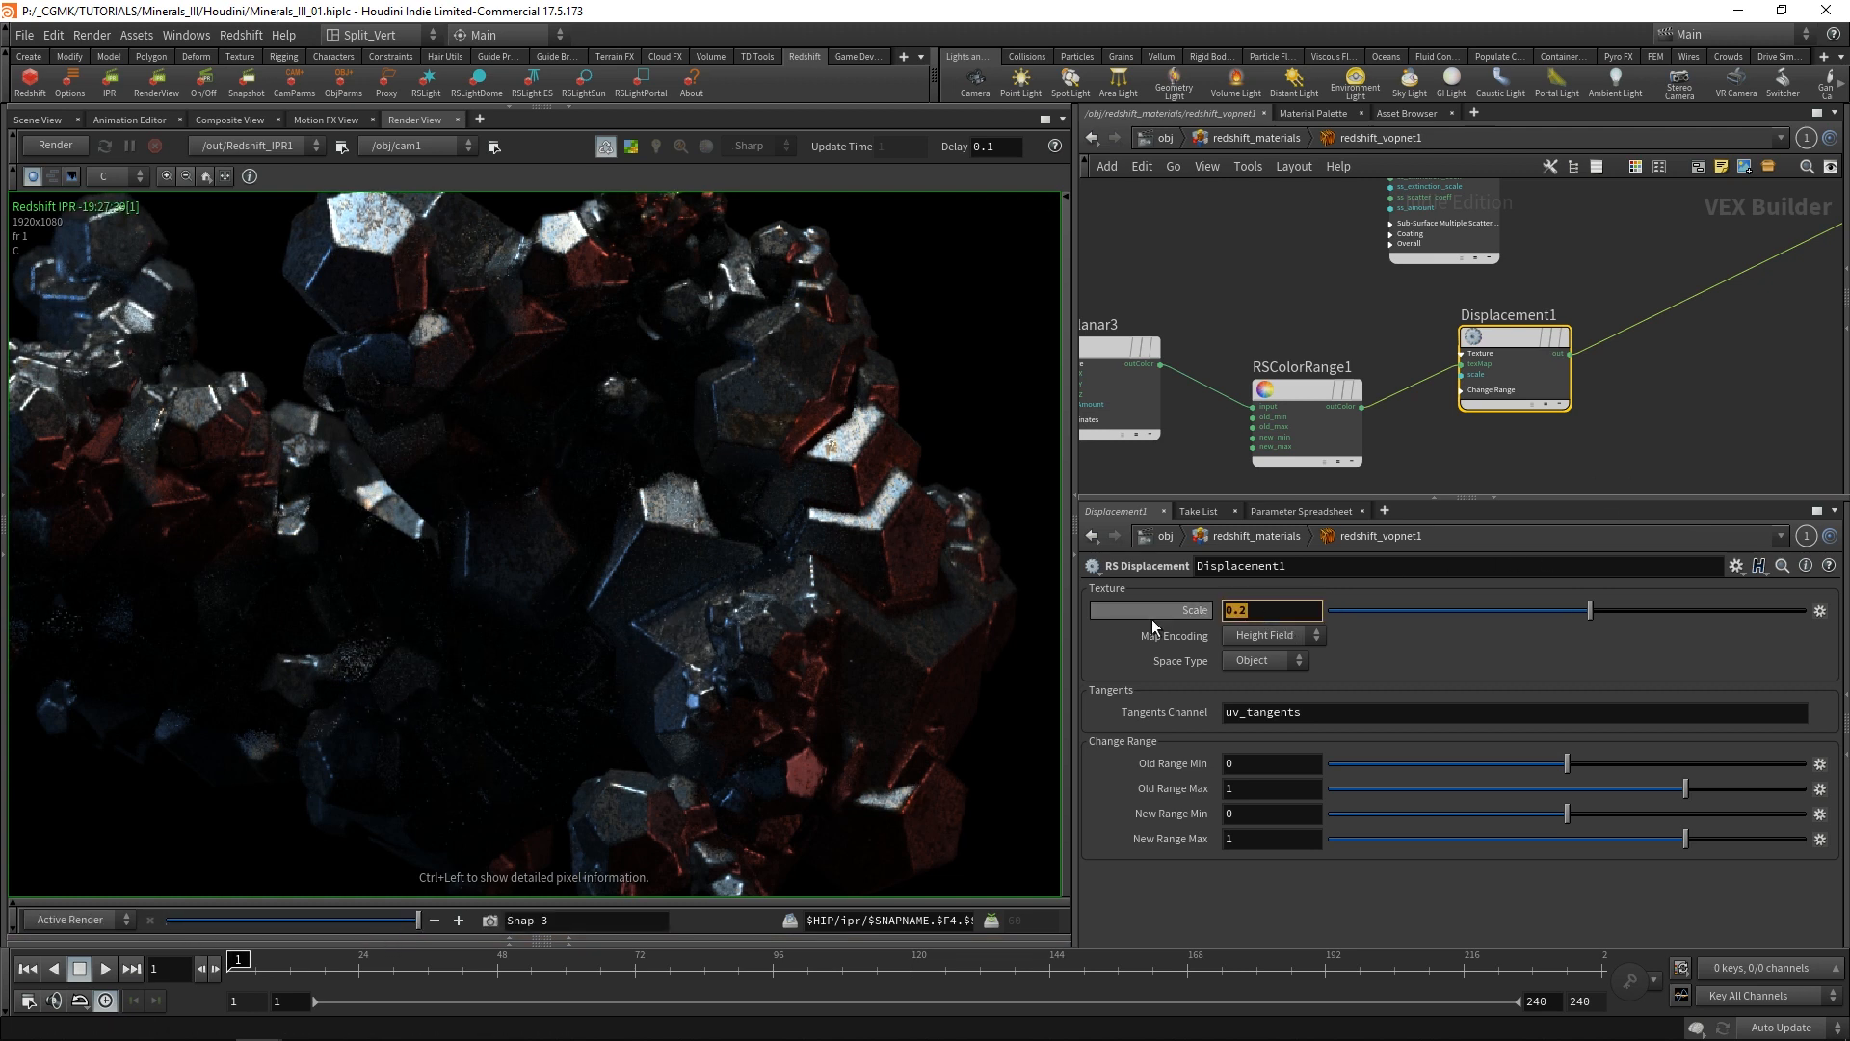
text(0.14)
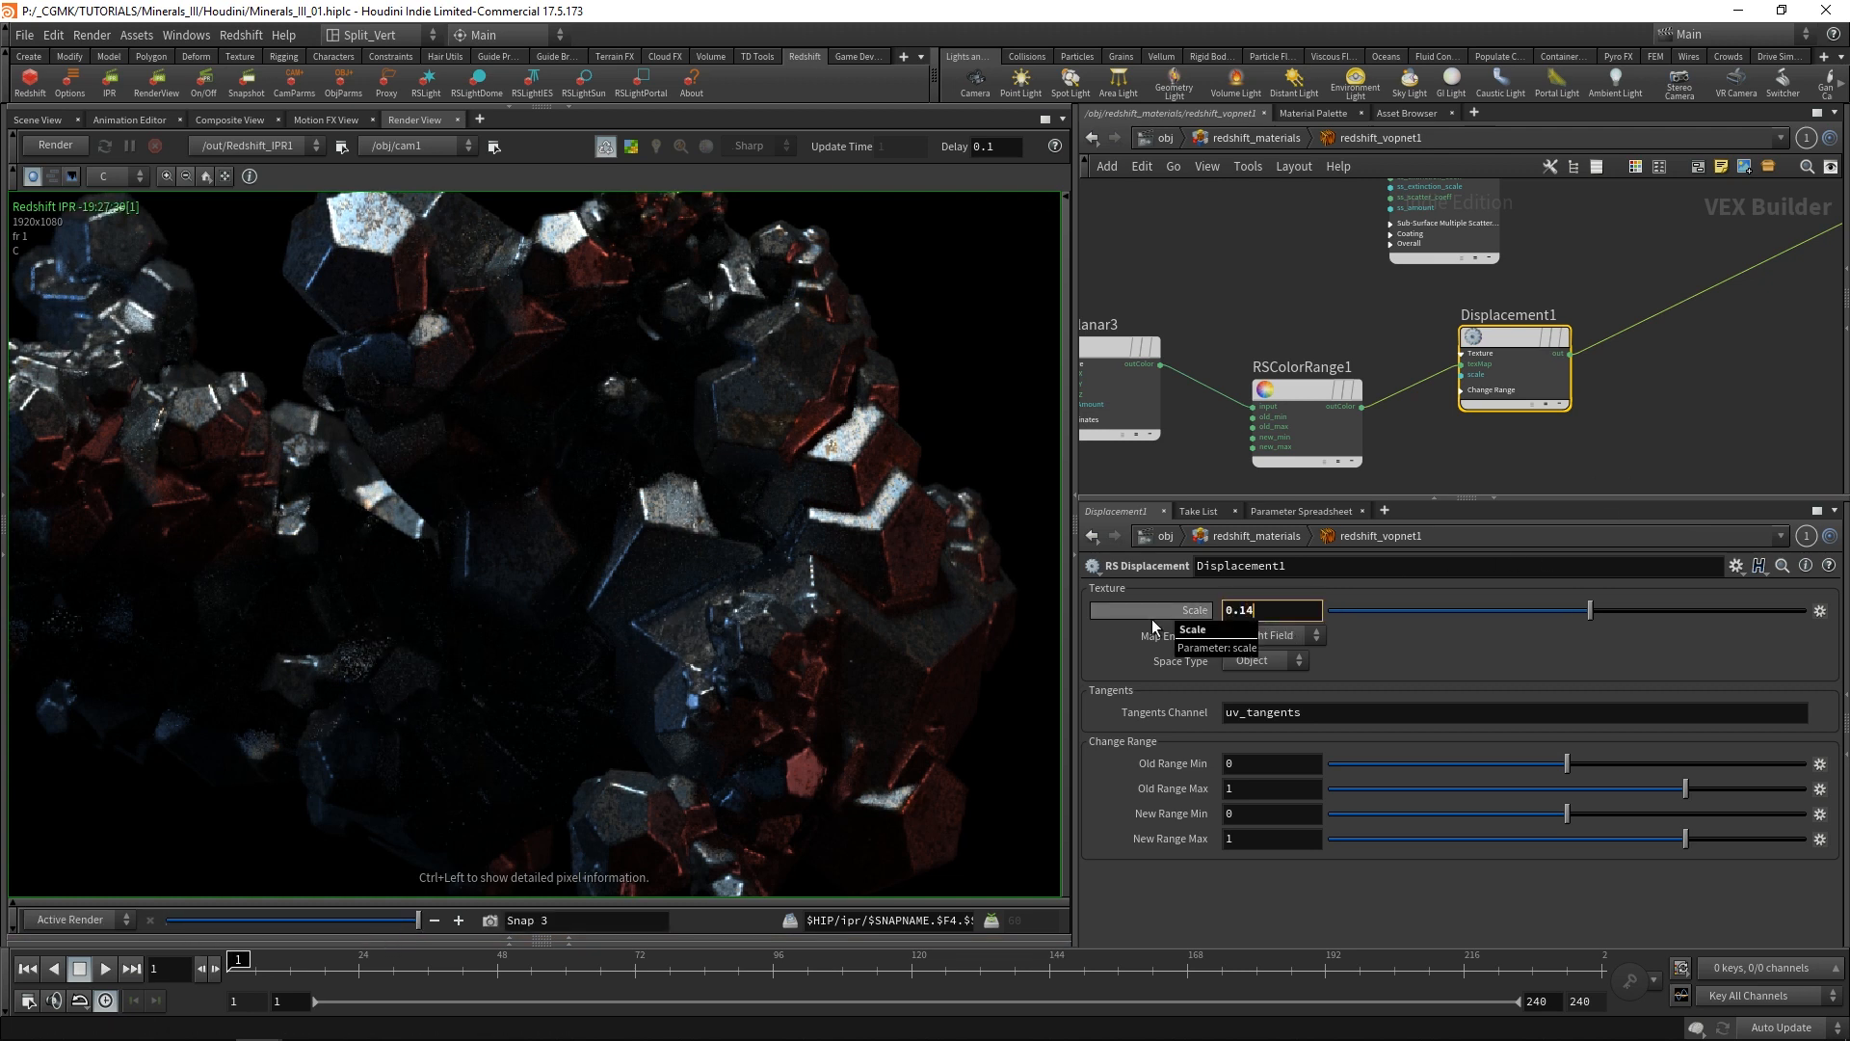
key(Return)
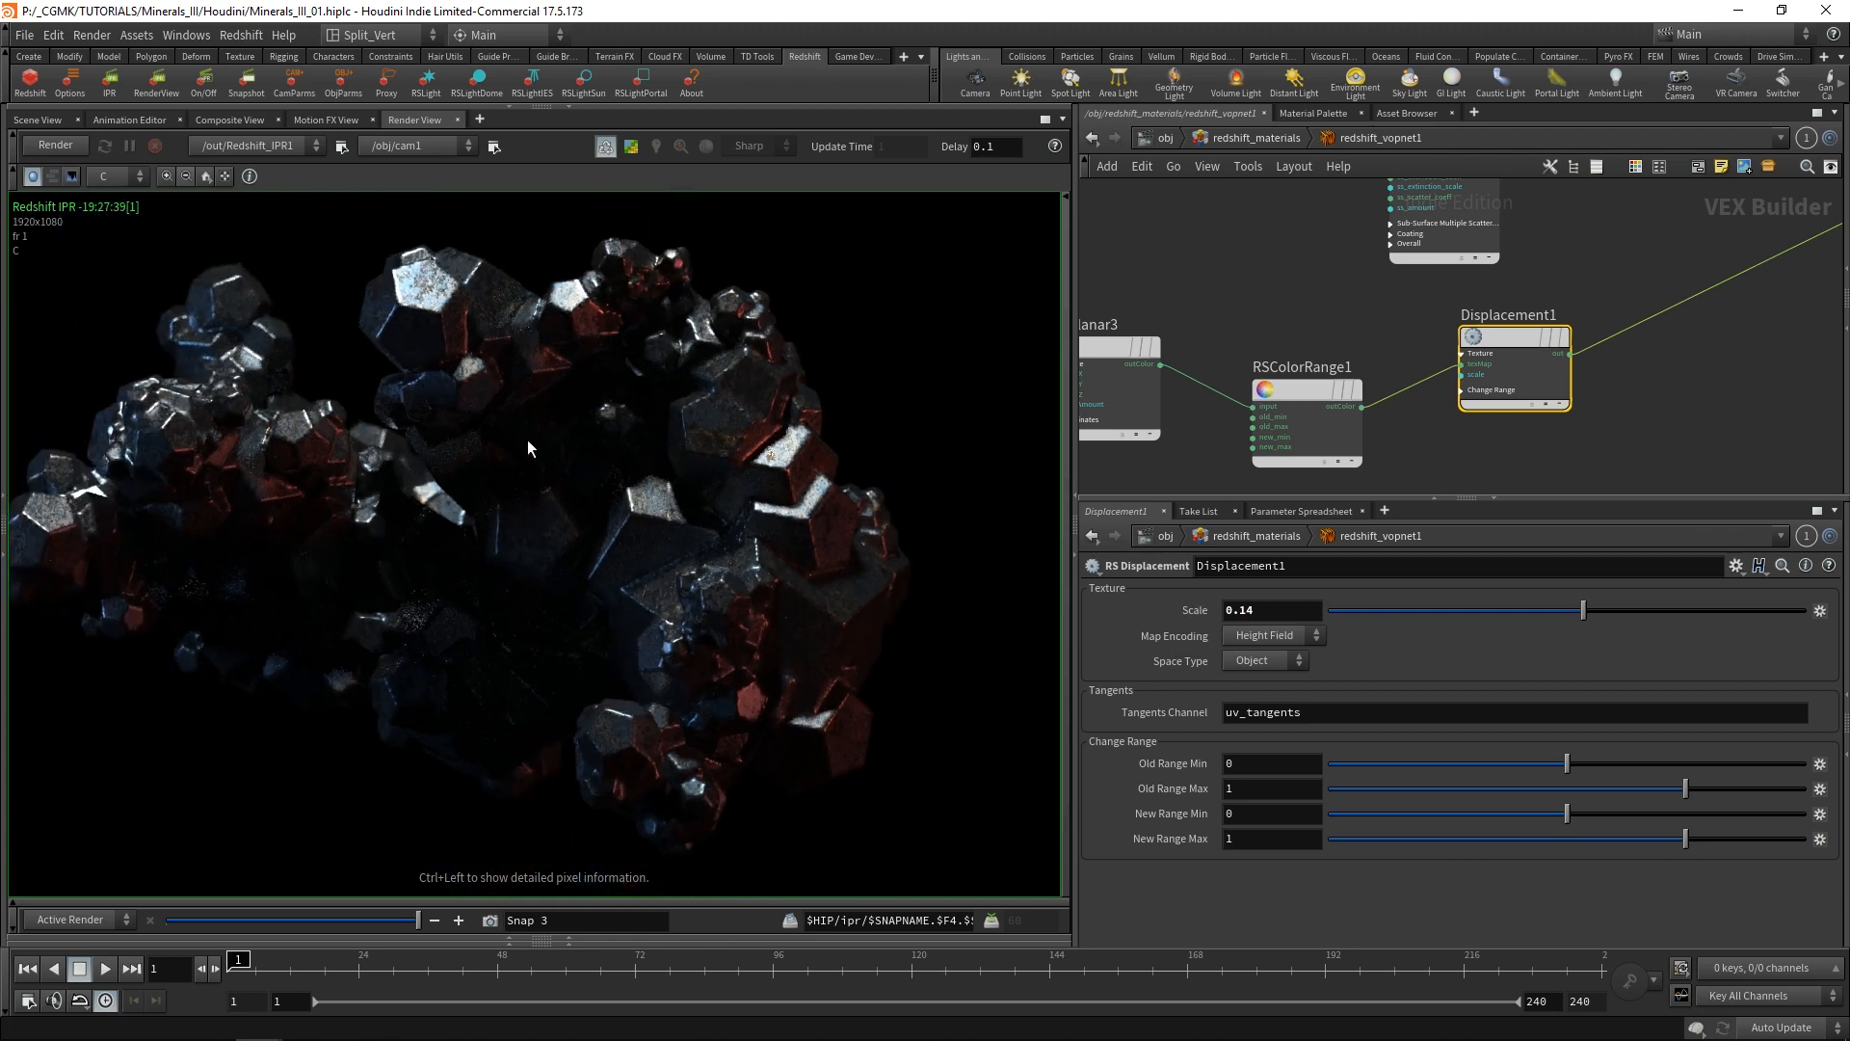
Line up TextureSampler3, TriPlanar3, RSColorRange1 and Displacement1 in a row, and move the chain farther below the other nodes.
scroll(1453, 282, down, 4)
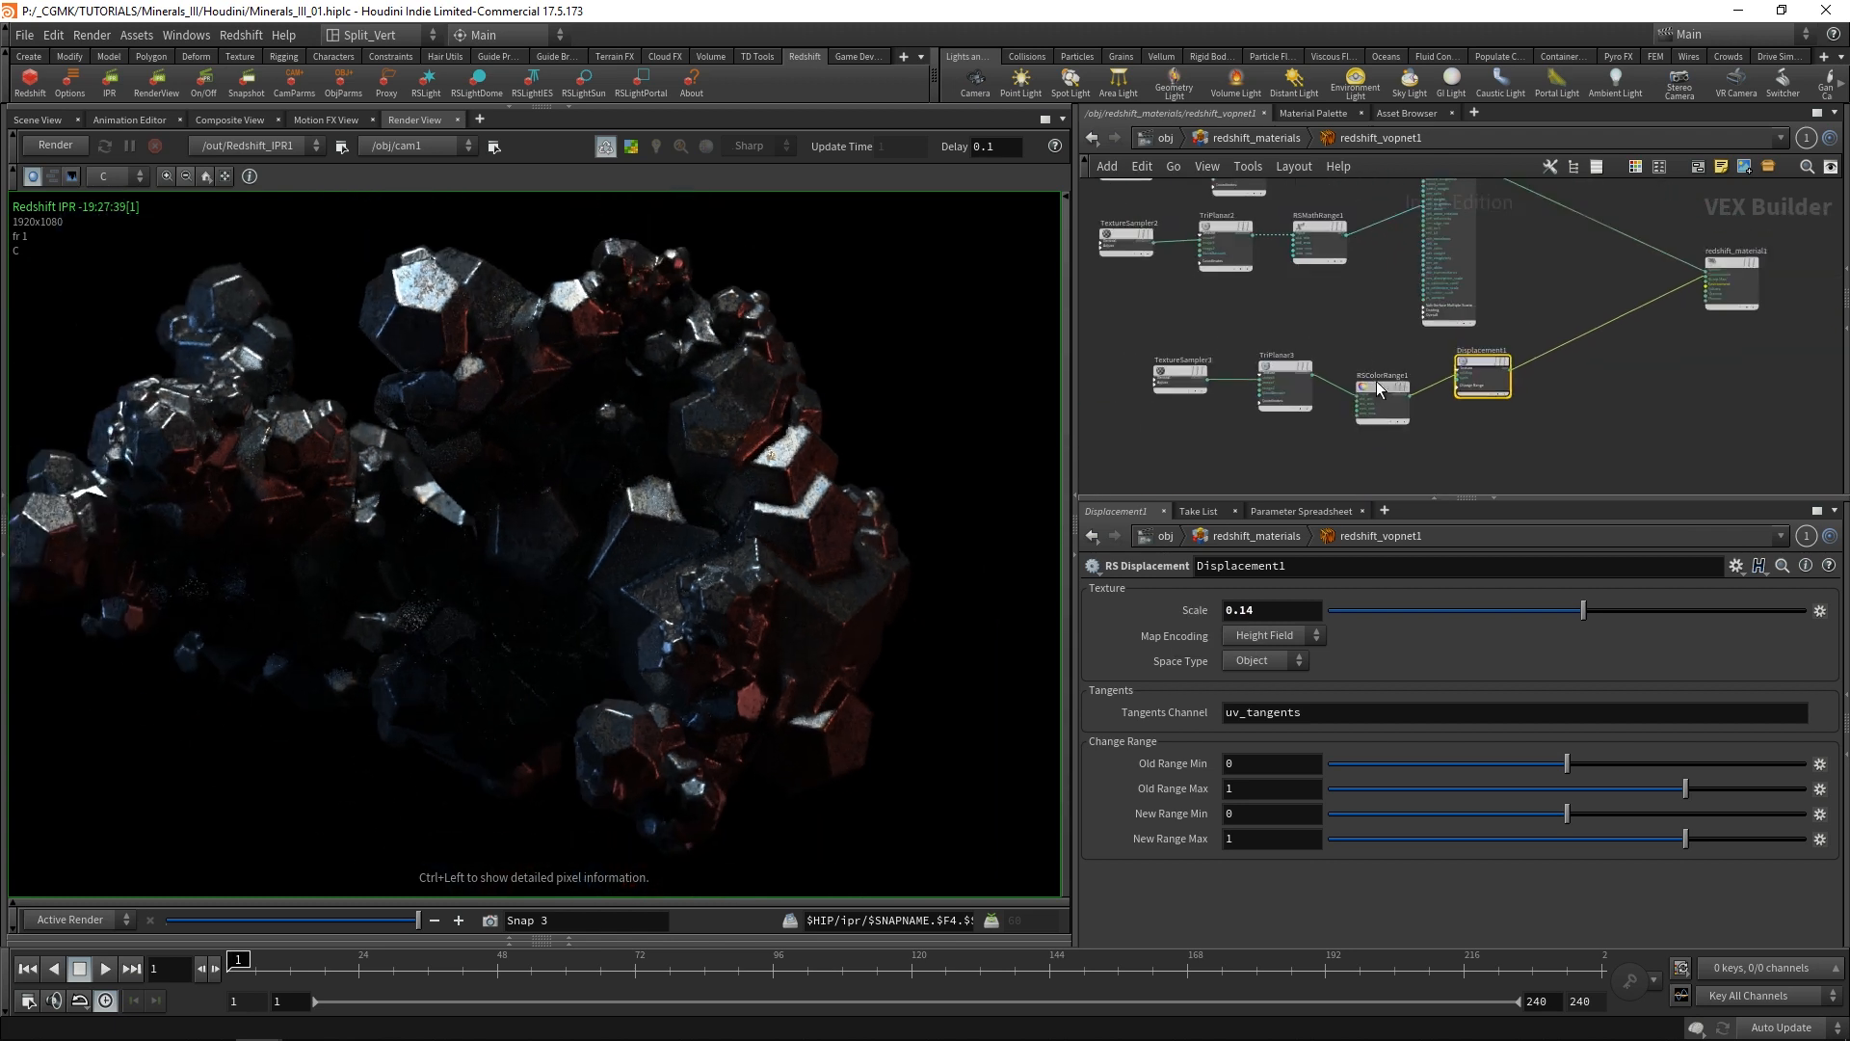
middle_drag(1340, 277, 1359, 341)
scroll(1372, 349, down, 2)
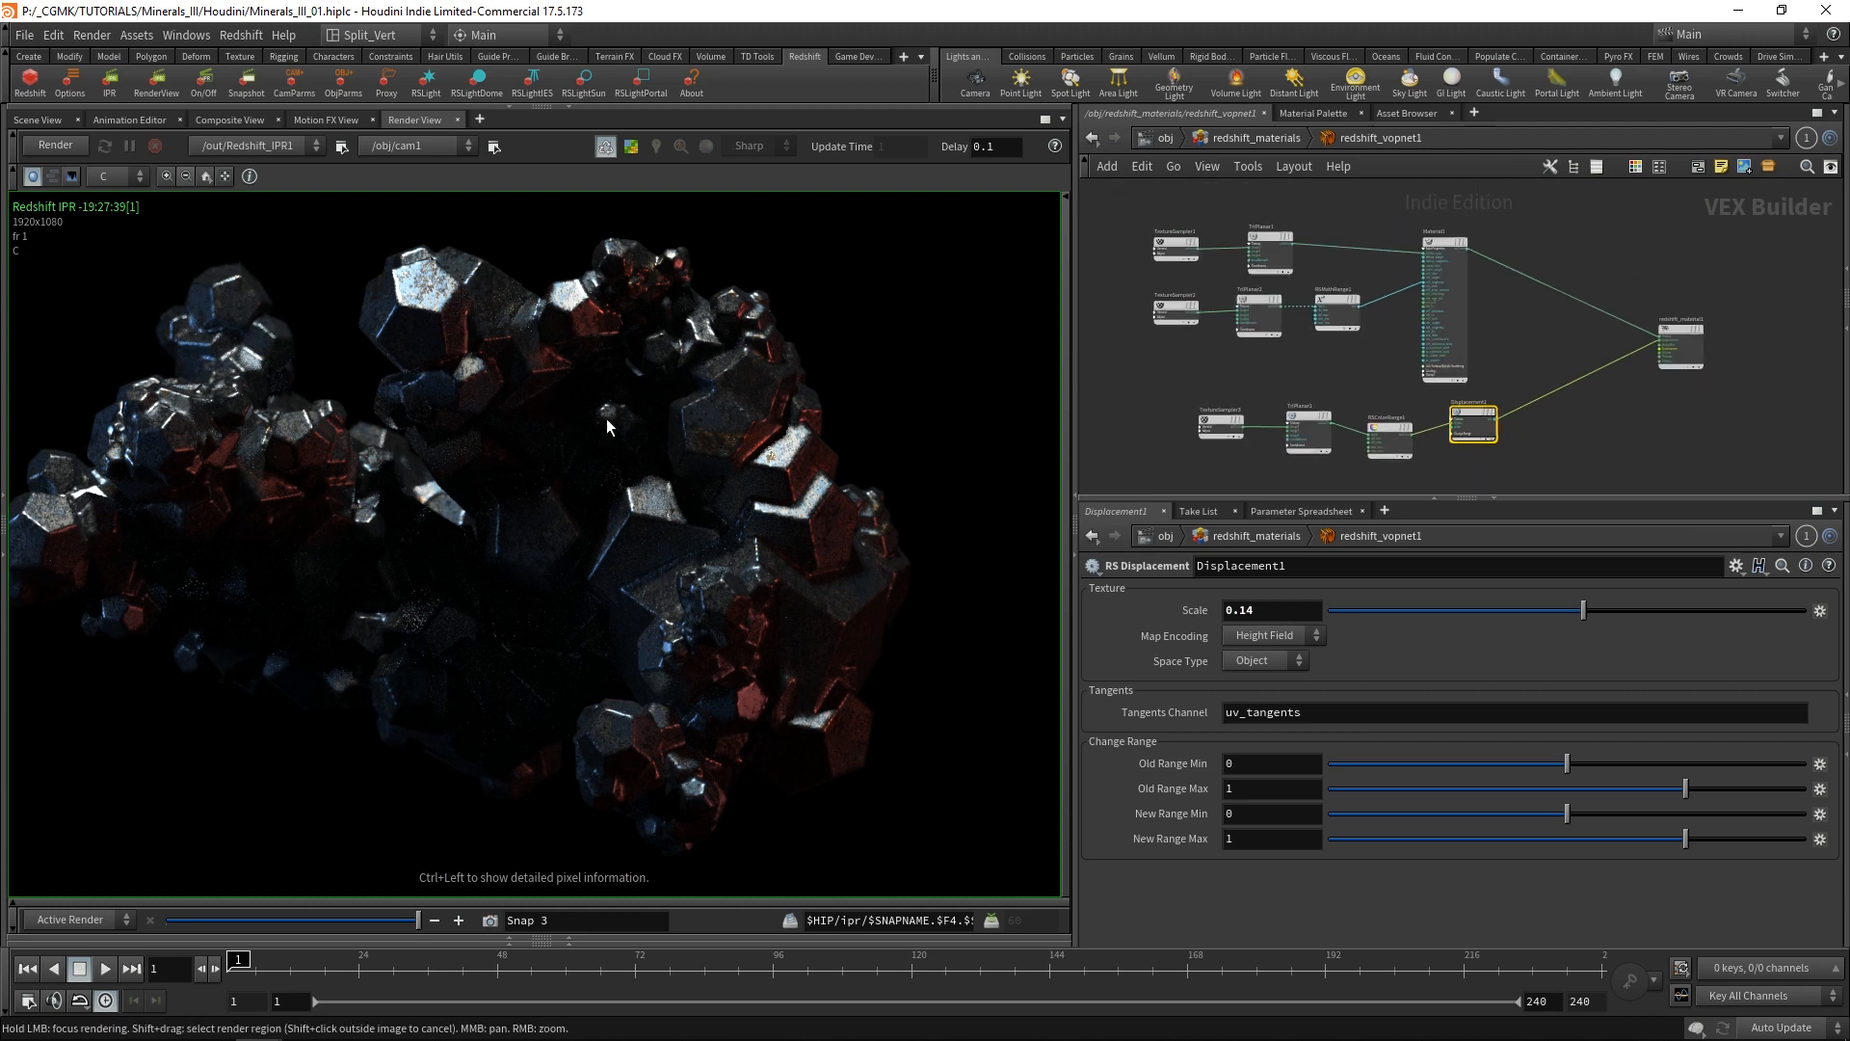
scroll(1315, 281, up, 4)
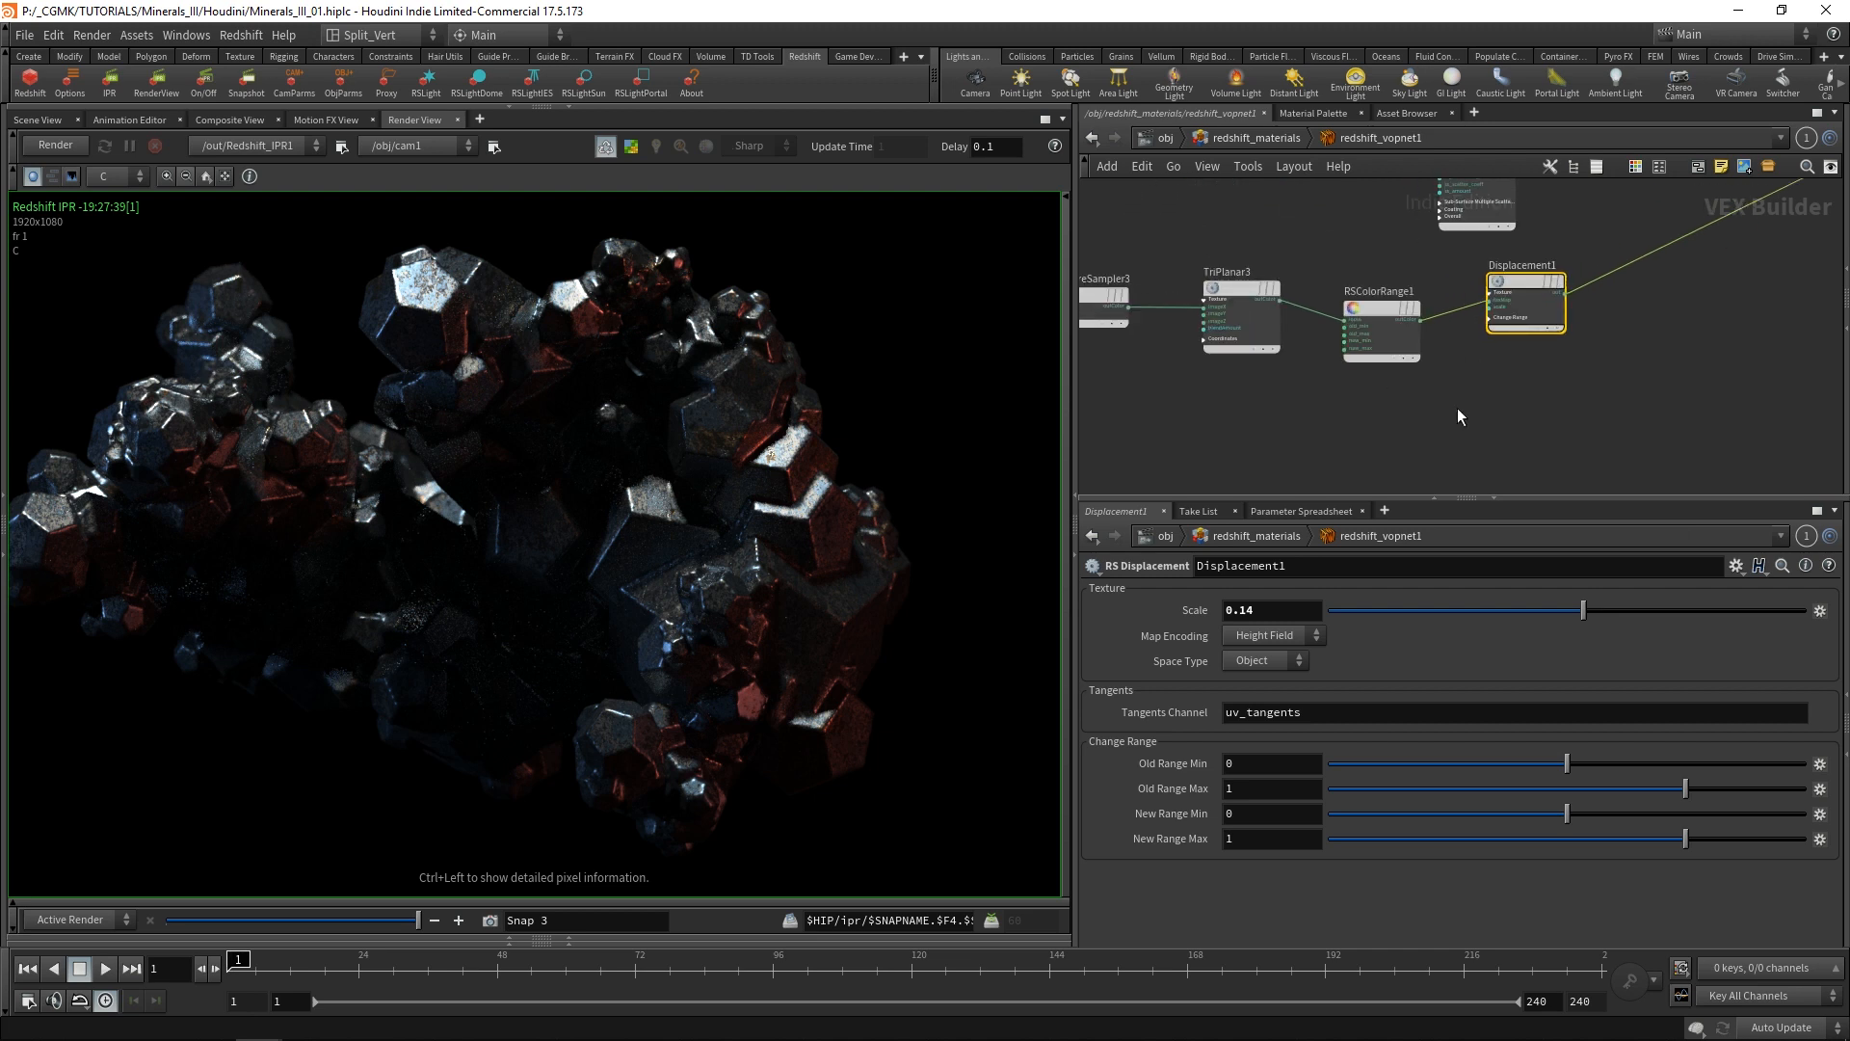
scroll(1637, 312, down, 3)
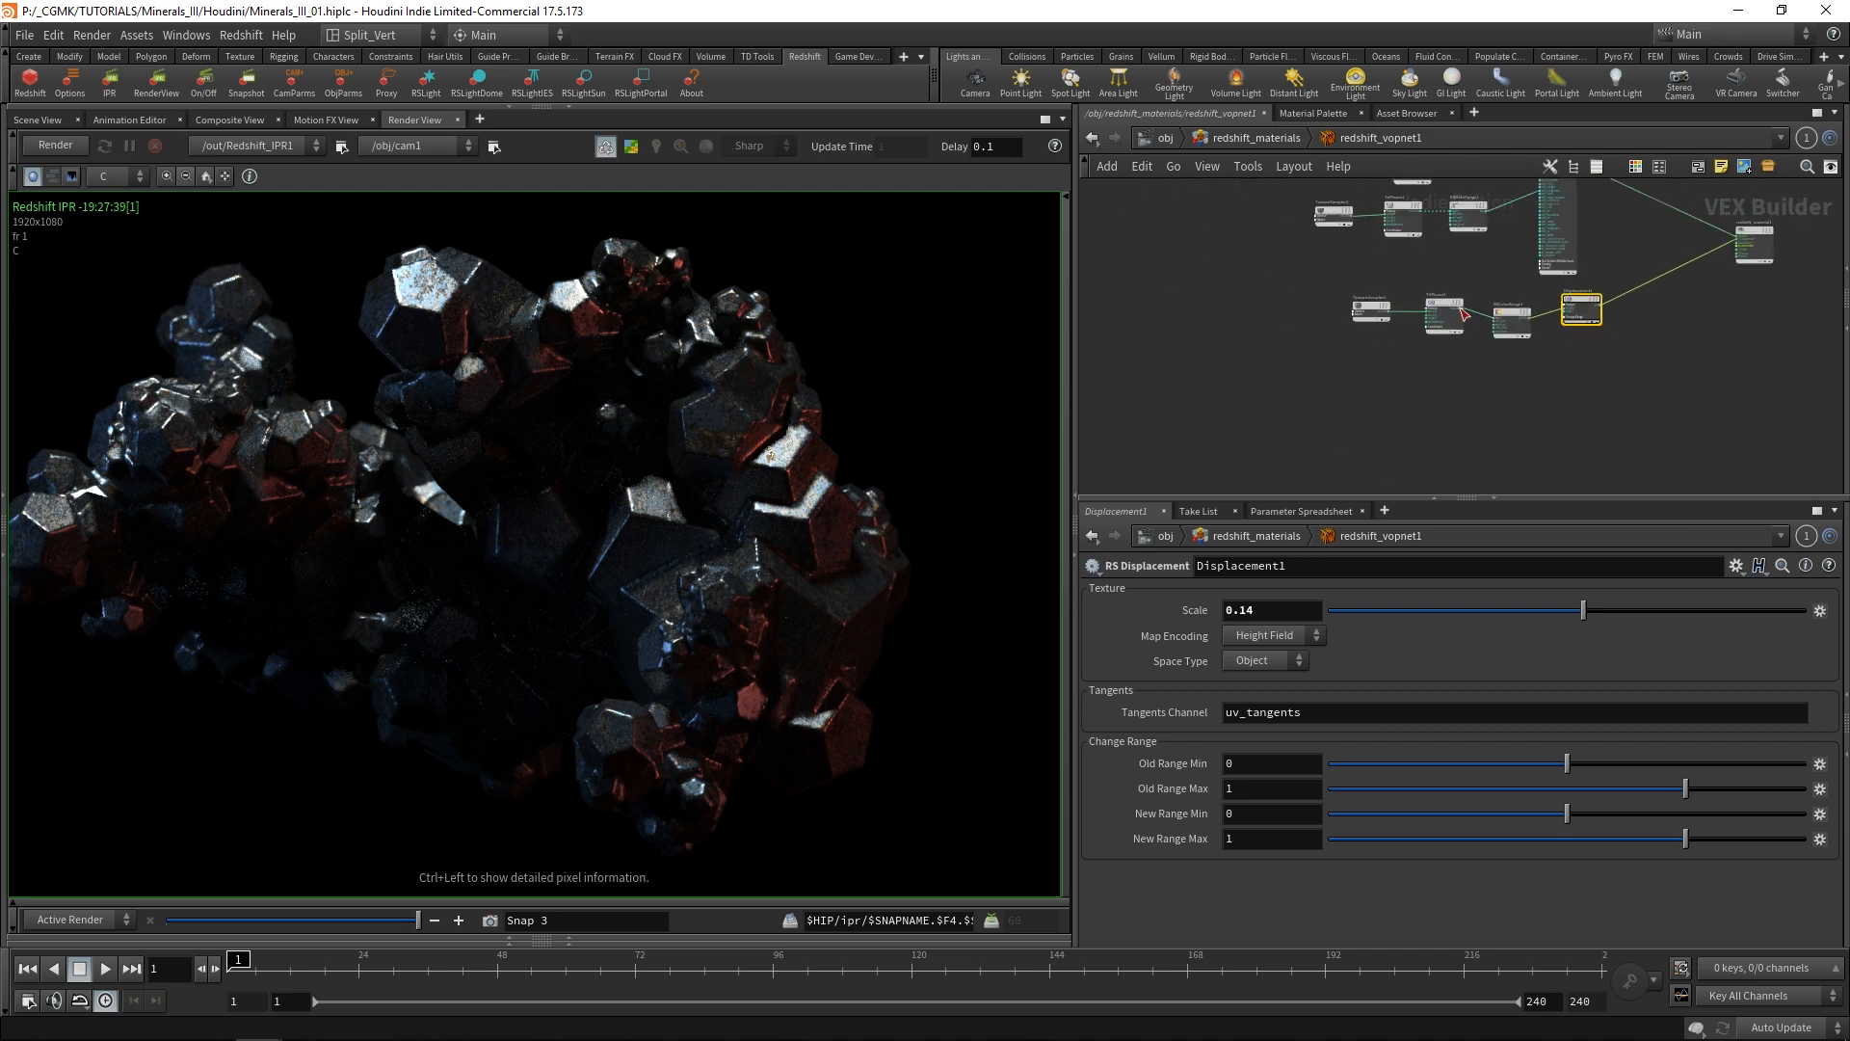
drag(1380, 311, 1391, 315)
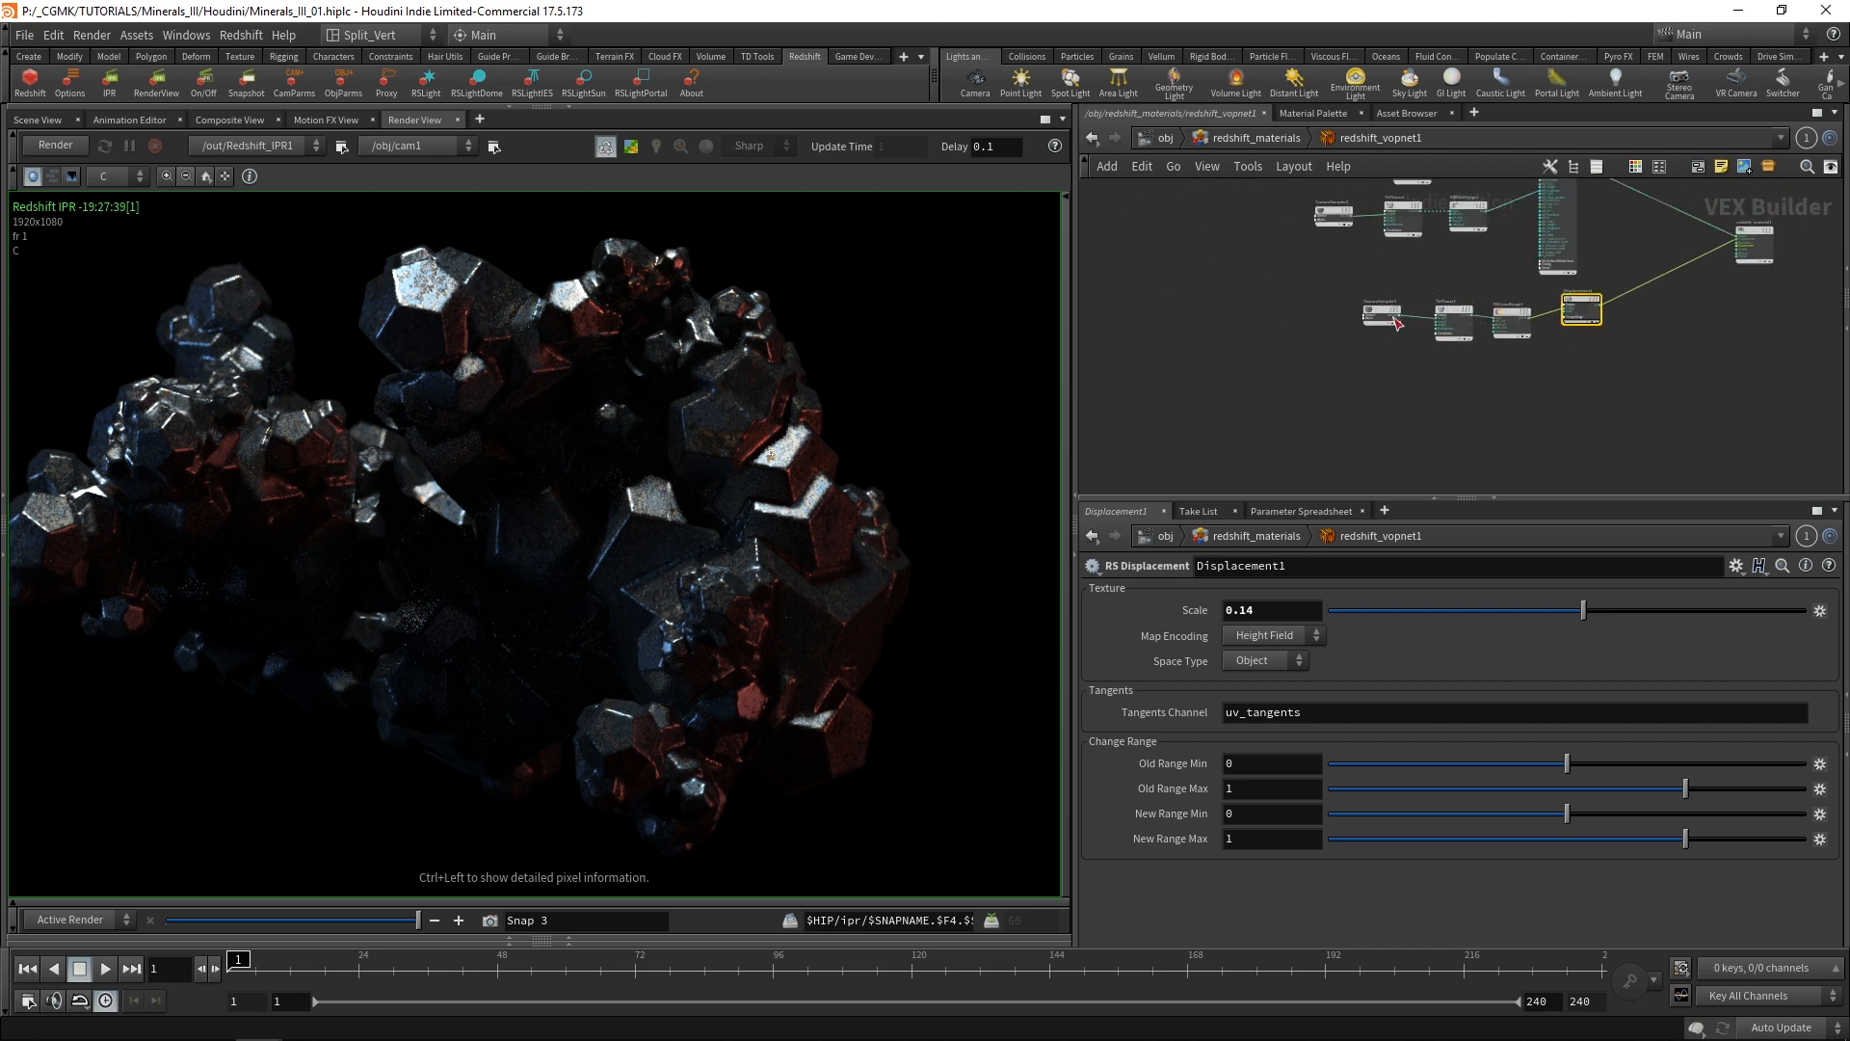
middle_drag(1617, 342, 1568, 453)
drag(1549, 223, 1237, 352)
drag(1507, 271, 1489, 203)
middle_drag(1588, 340, 1571, 271)
drag(1577, 292, 1223, 435)
drag(1515, 340, 1514, 375)
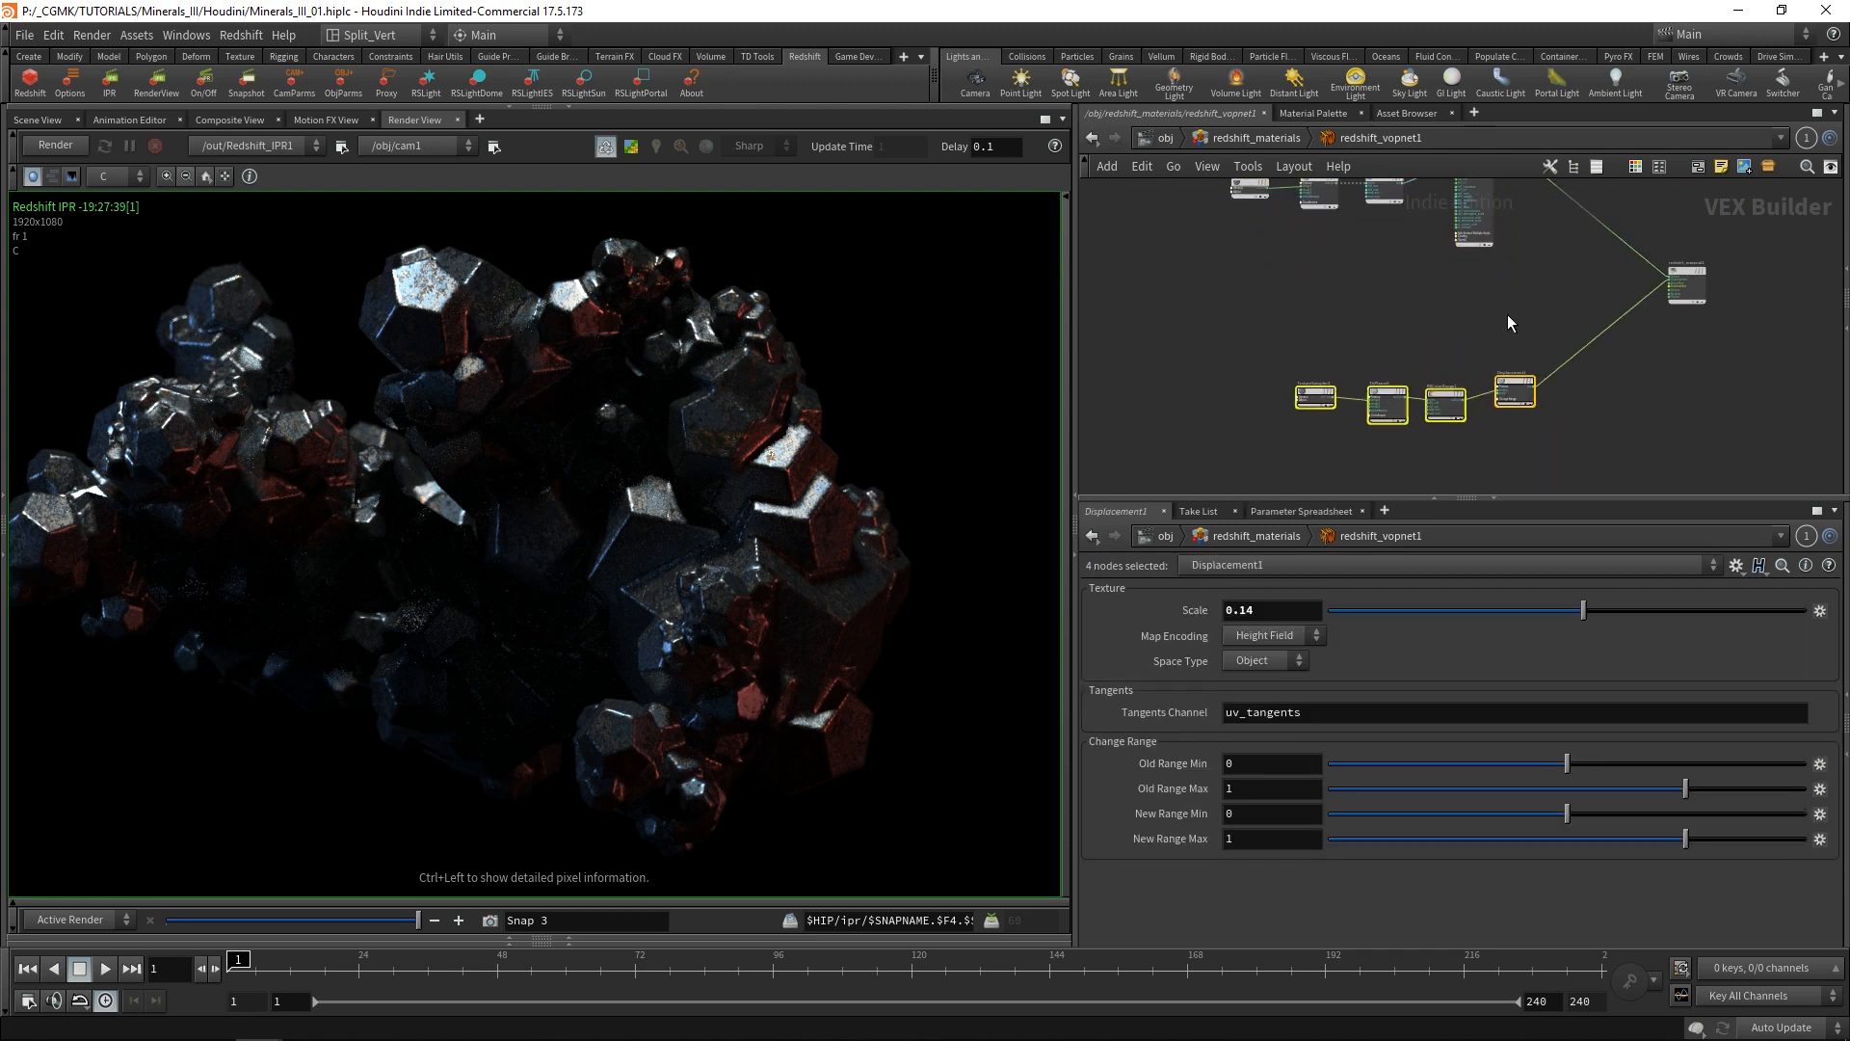
click(1512, 385)
Add a second RS Material node in the empty space below RSMathRange1.
scroll(1528, 378, up, 3)
scroll(1476, 362, down, 4)
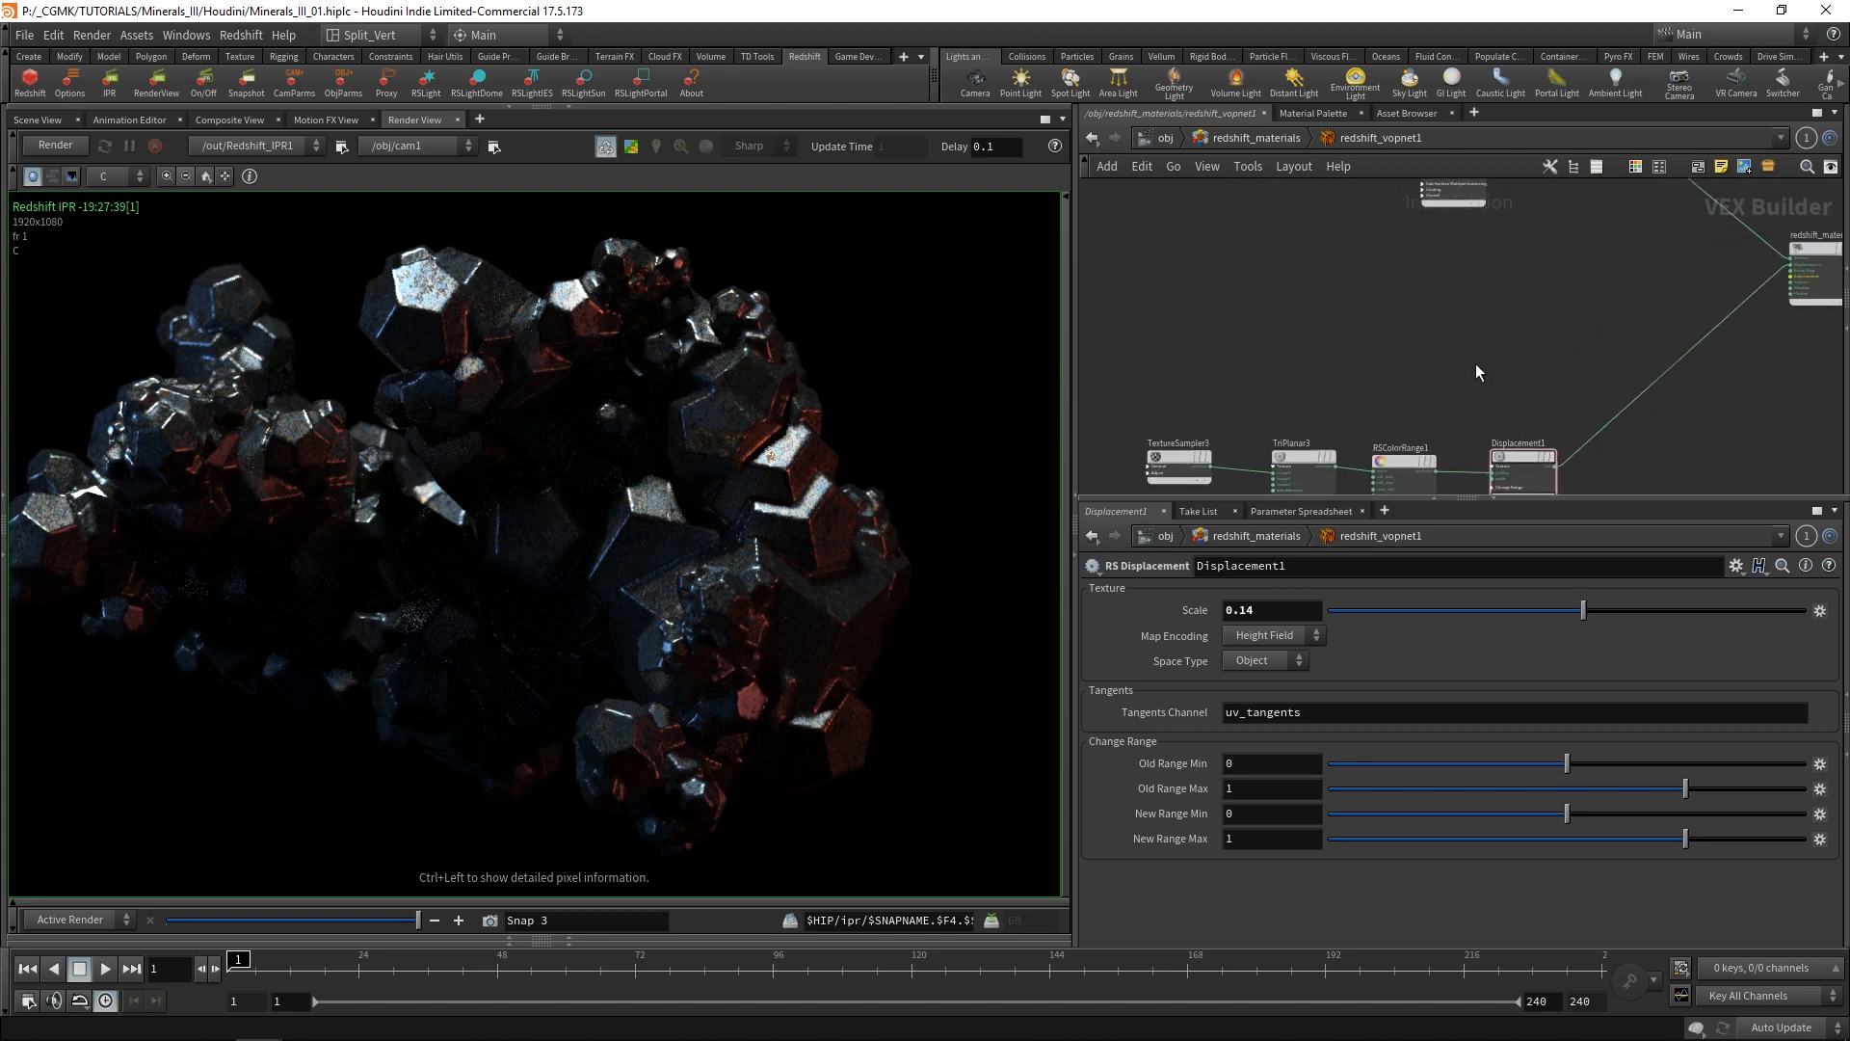
scroll(1403, 345, up, 3)
key(Tab)
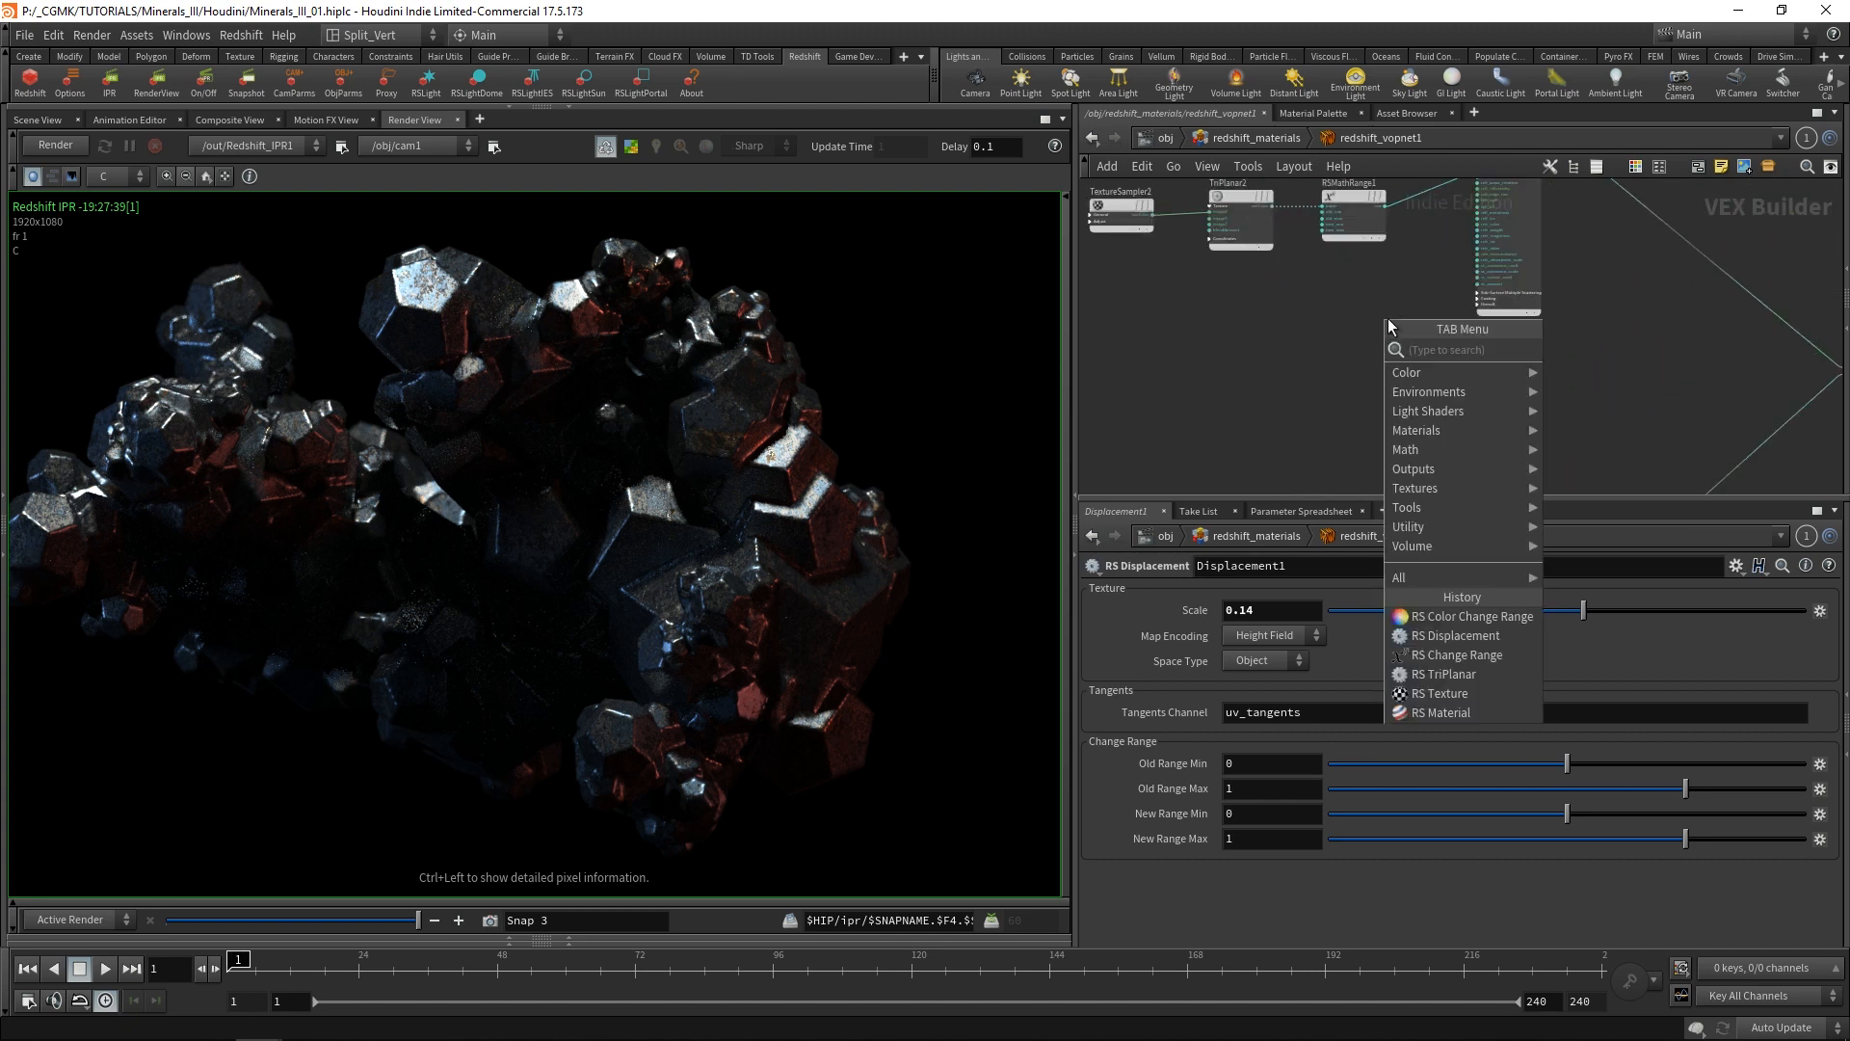
key(Escape)
key(Tab)
text(rs)
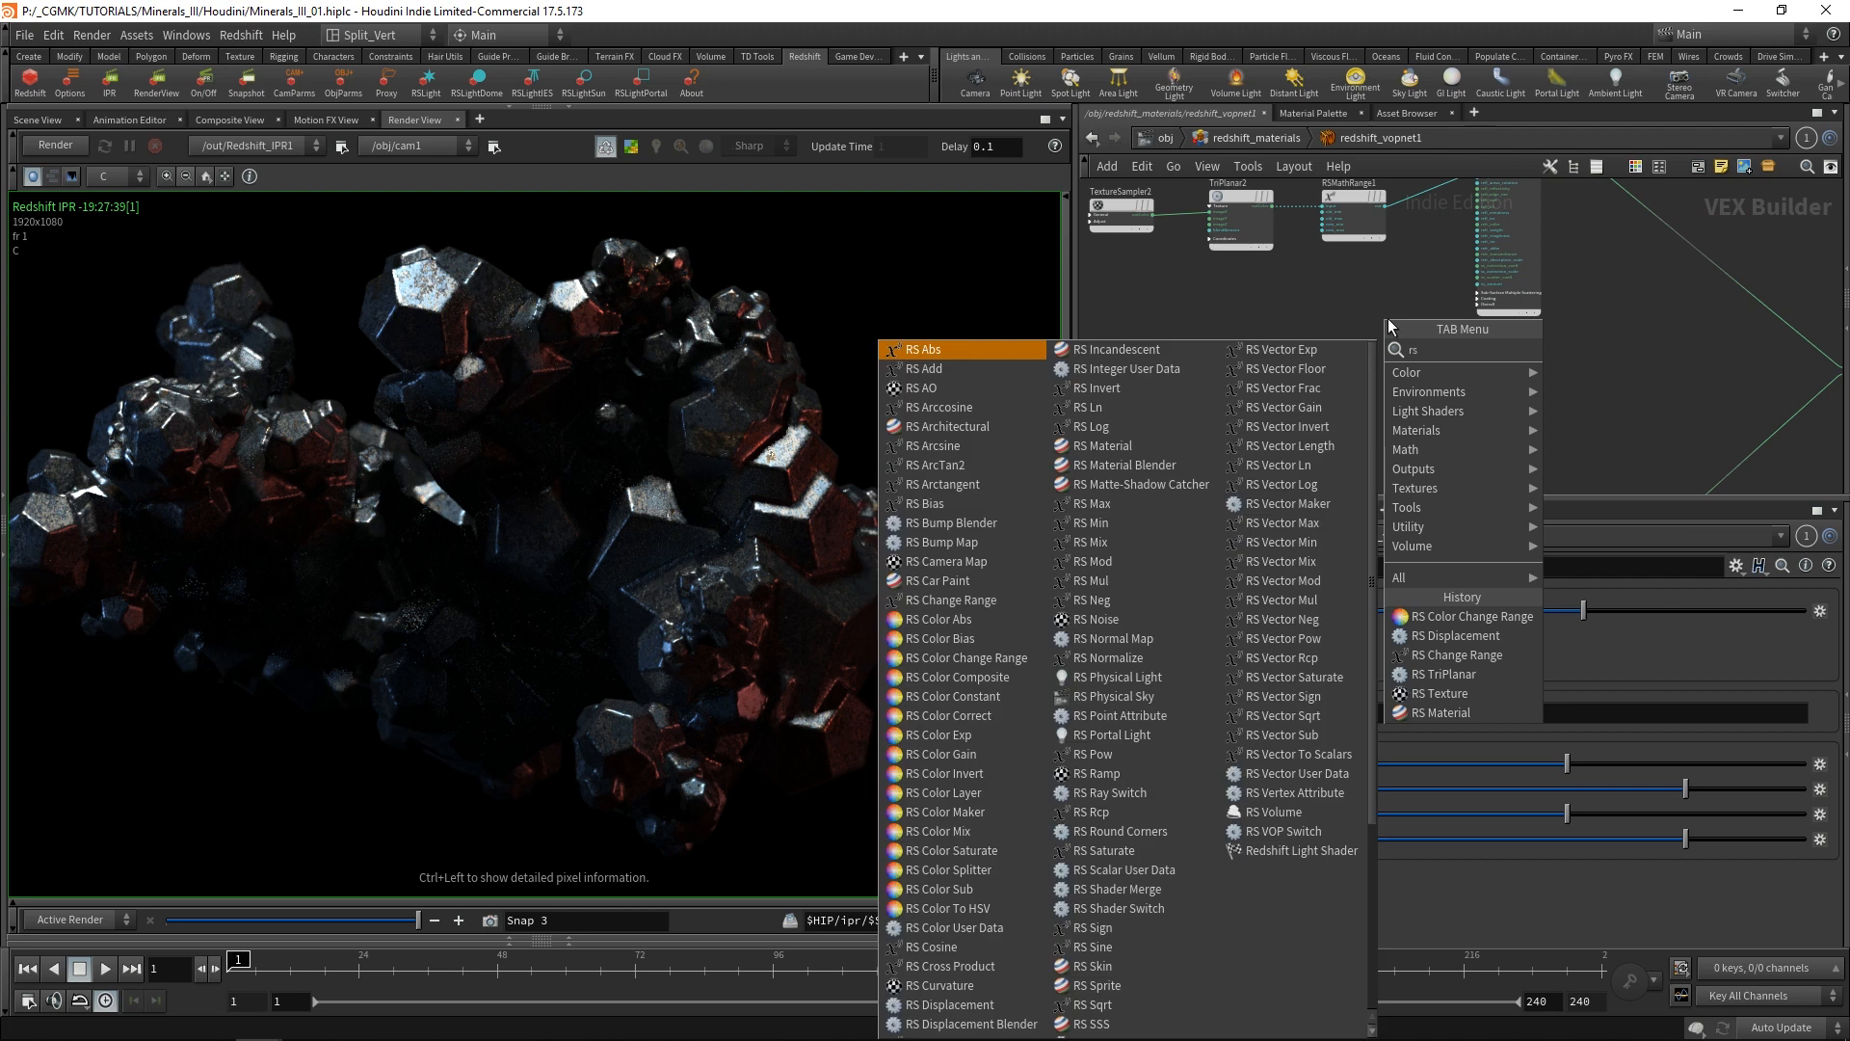
click(1178, 443)
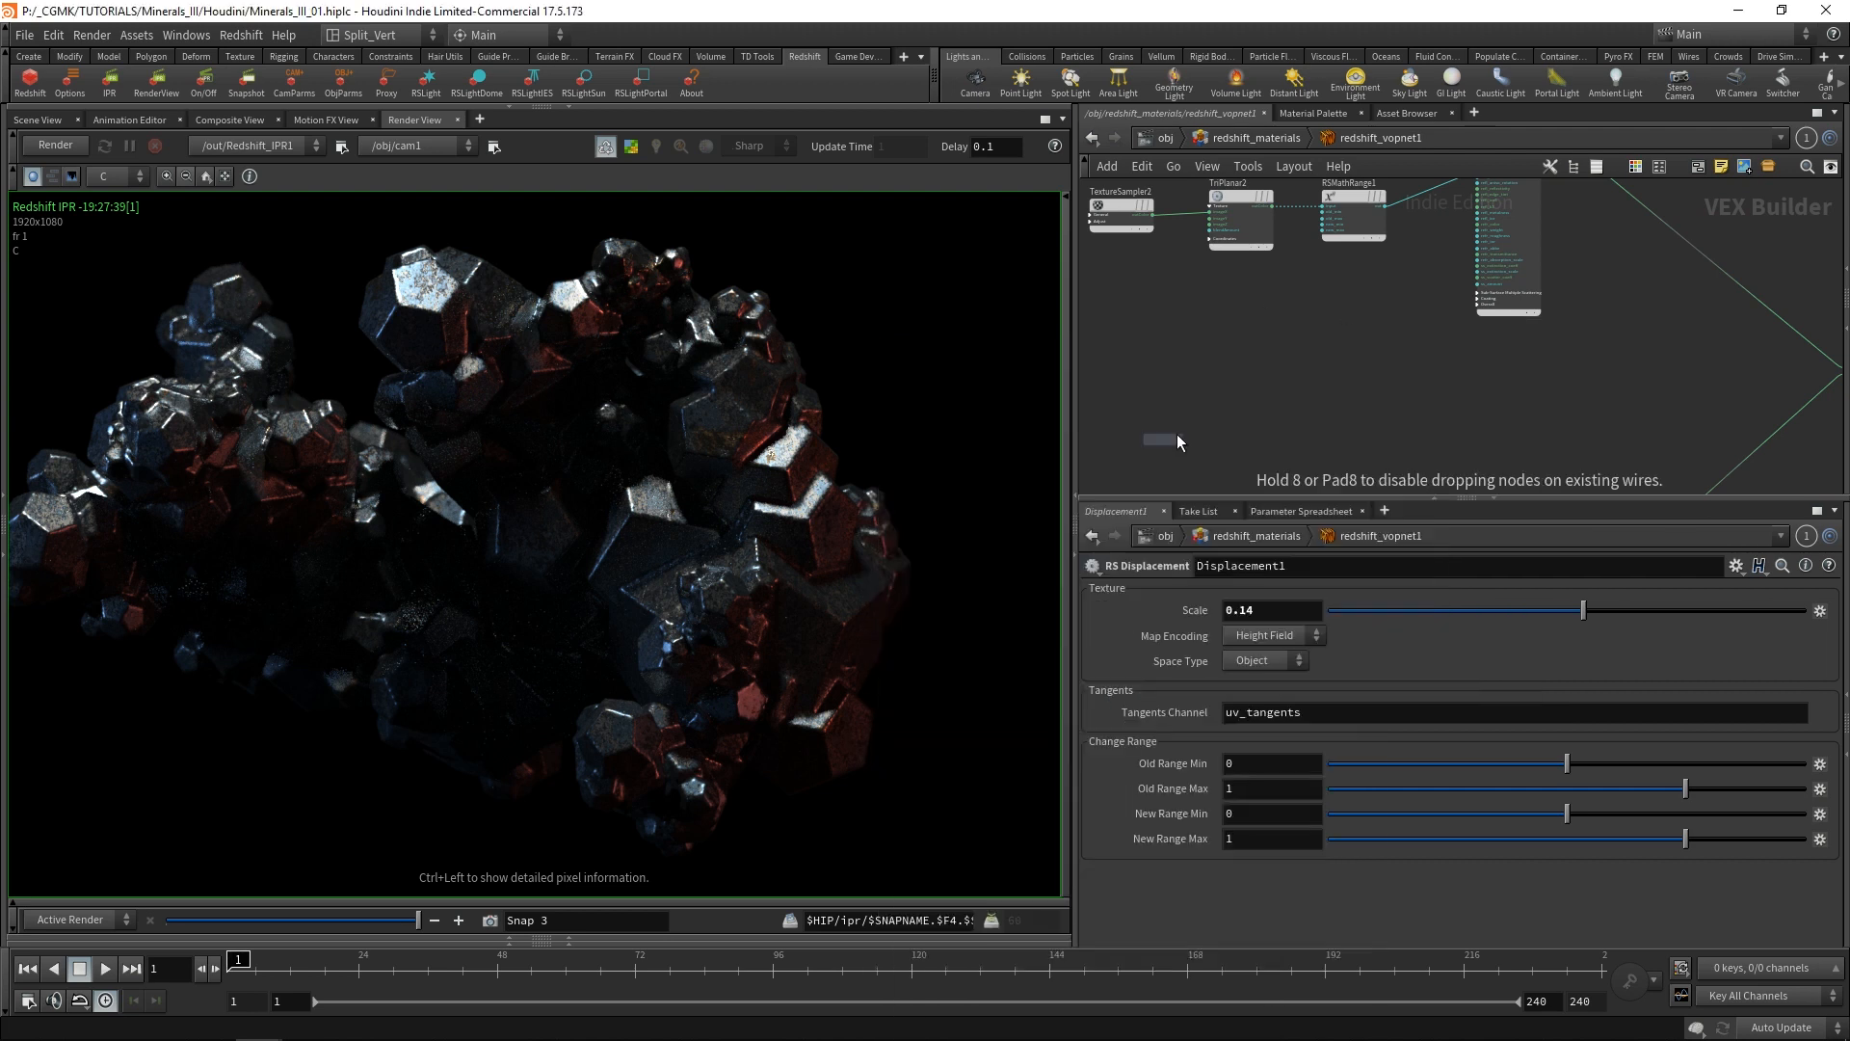
click(1413, 339)
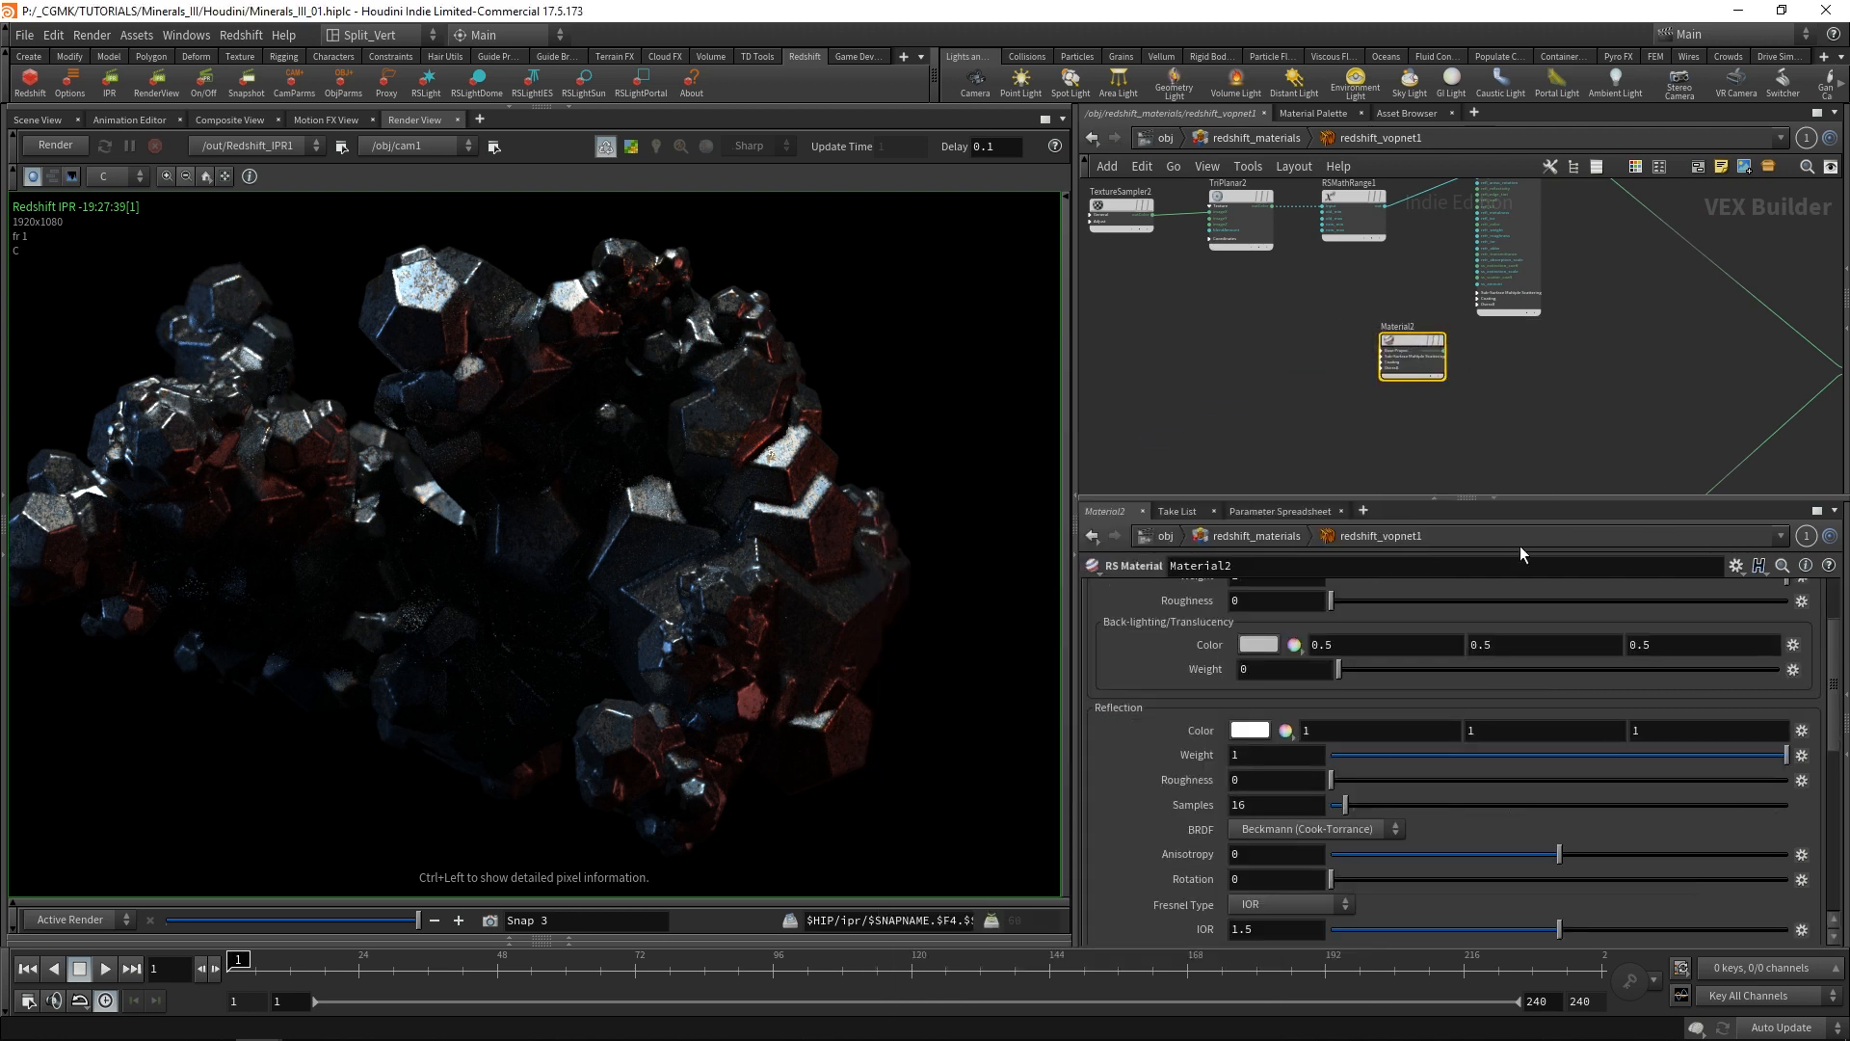
Set the reflection Fresnel Type of Material2 to Metalness, with a Metalness value of 0.5.
drag(1834, 693, 1839, 736)
click(1289, 783)
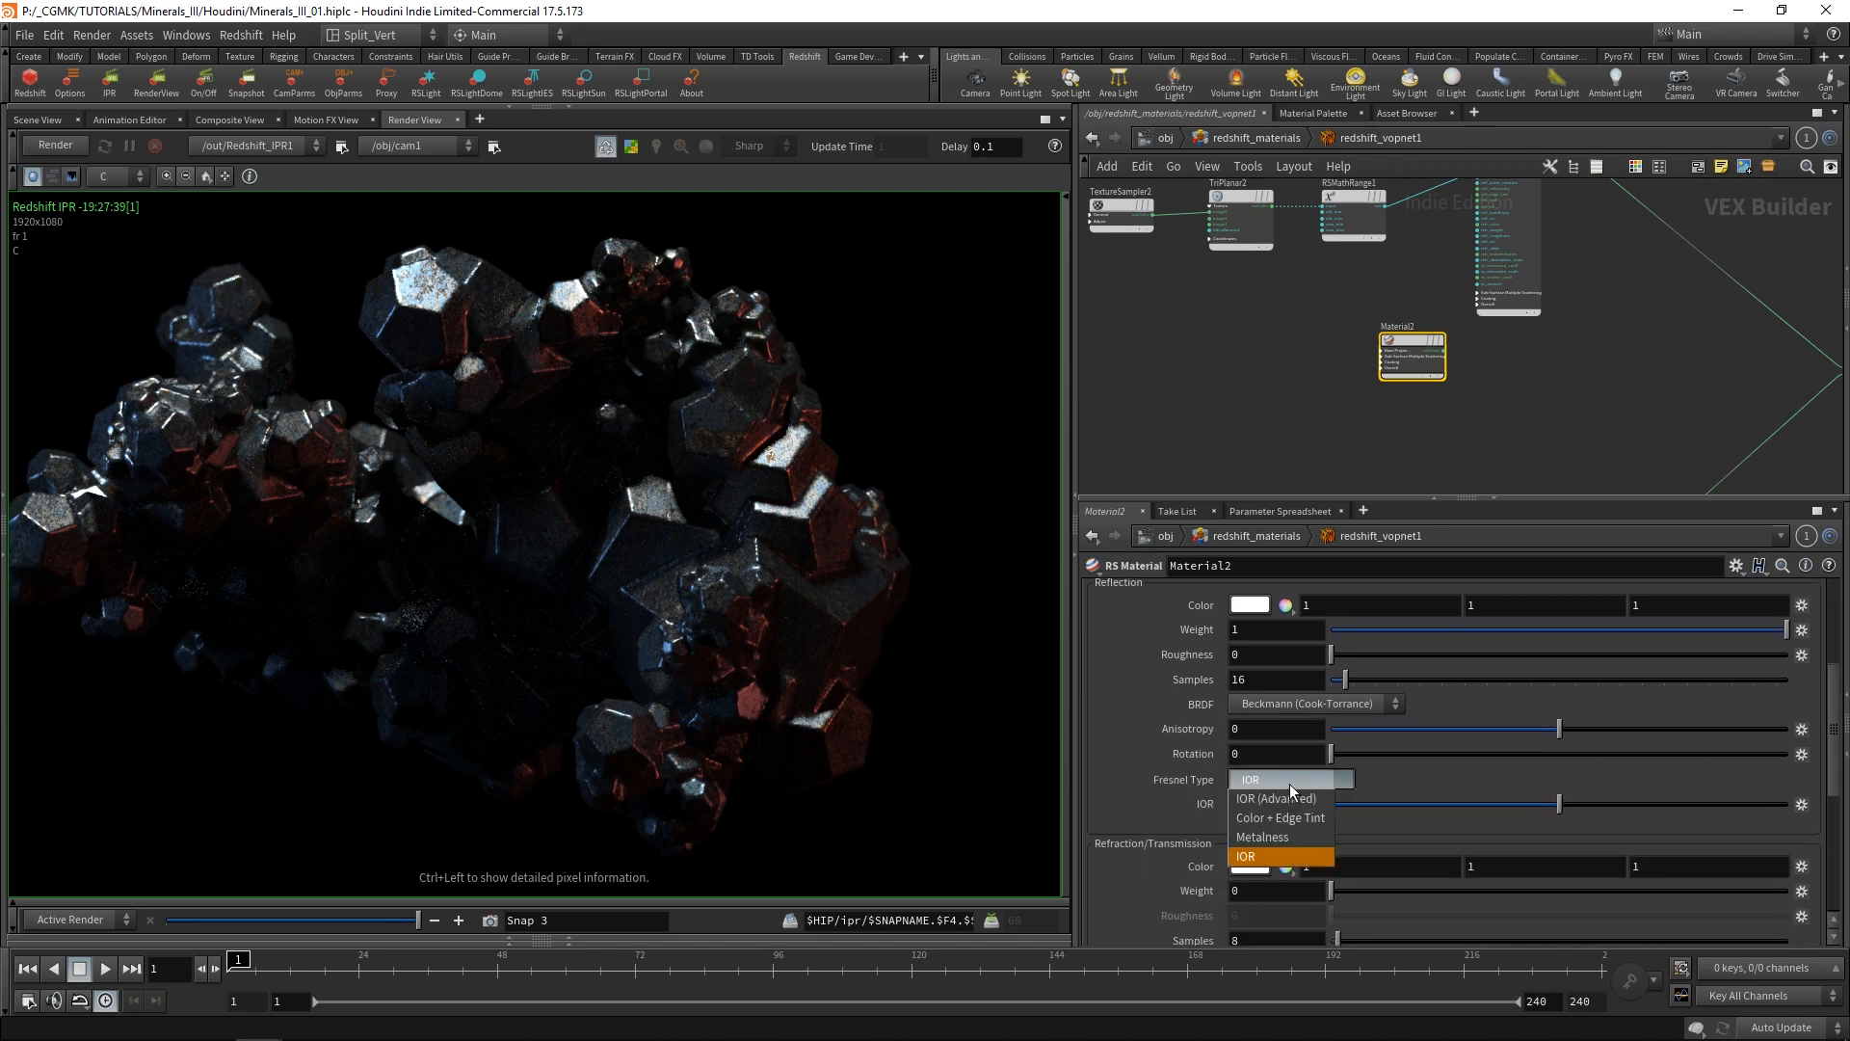
click(1263, 837)
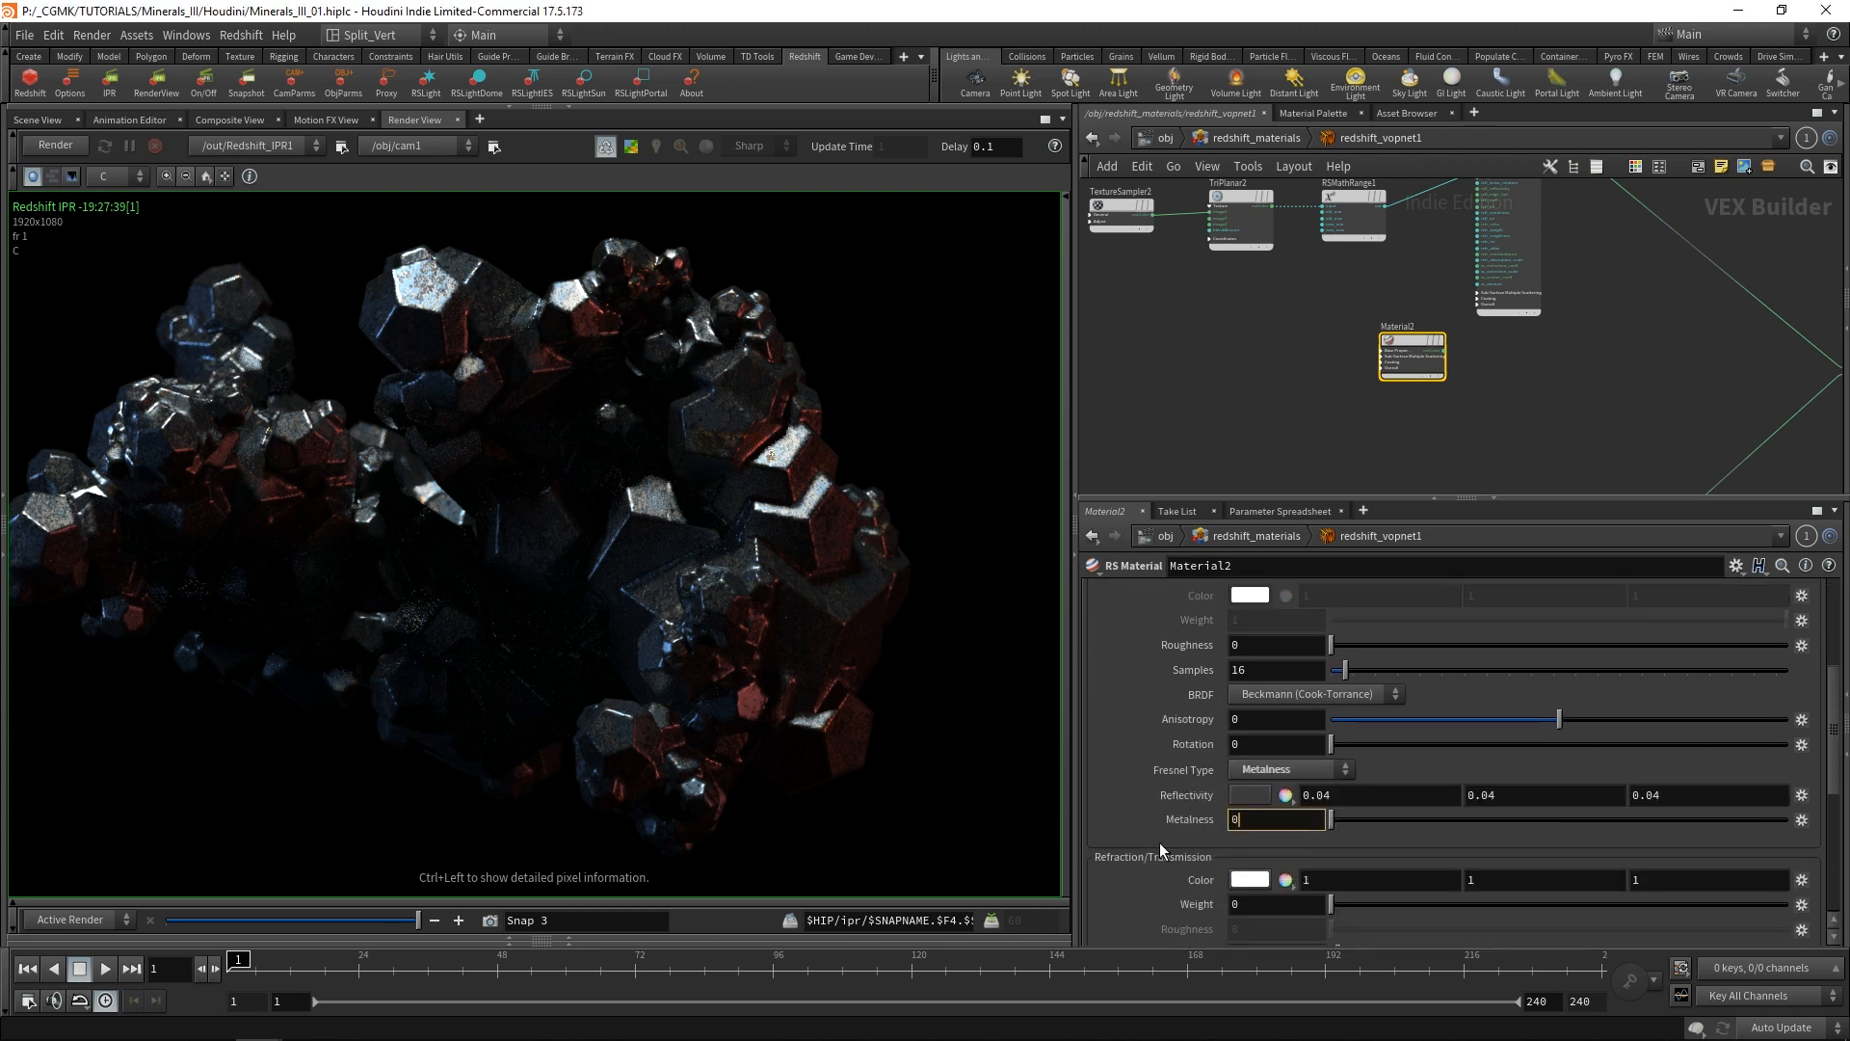
text(.5)
key(Return)
drag(1834, 733, 1842, 640)
scroll(1380, 340, up, 5)
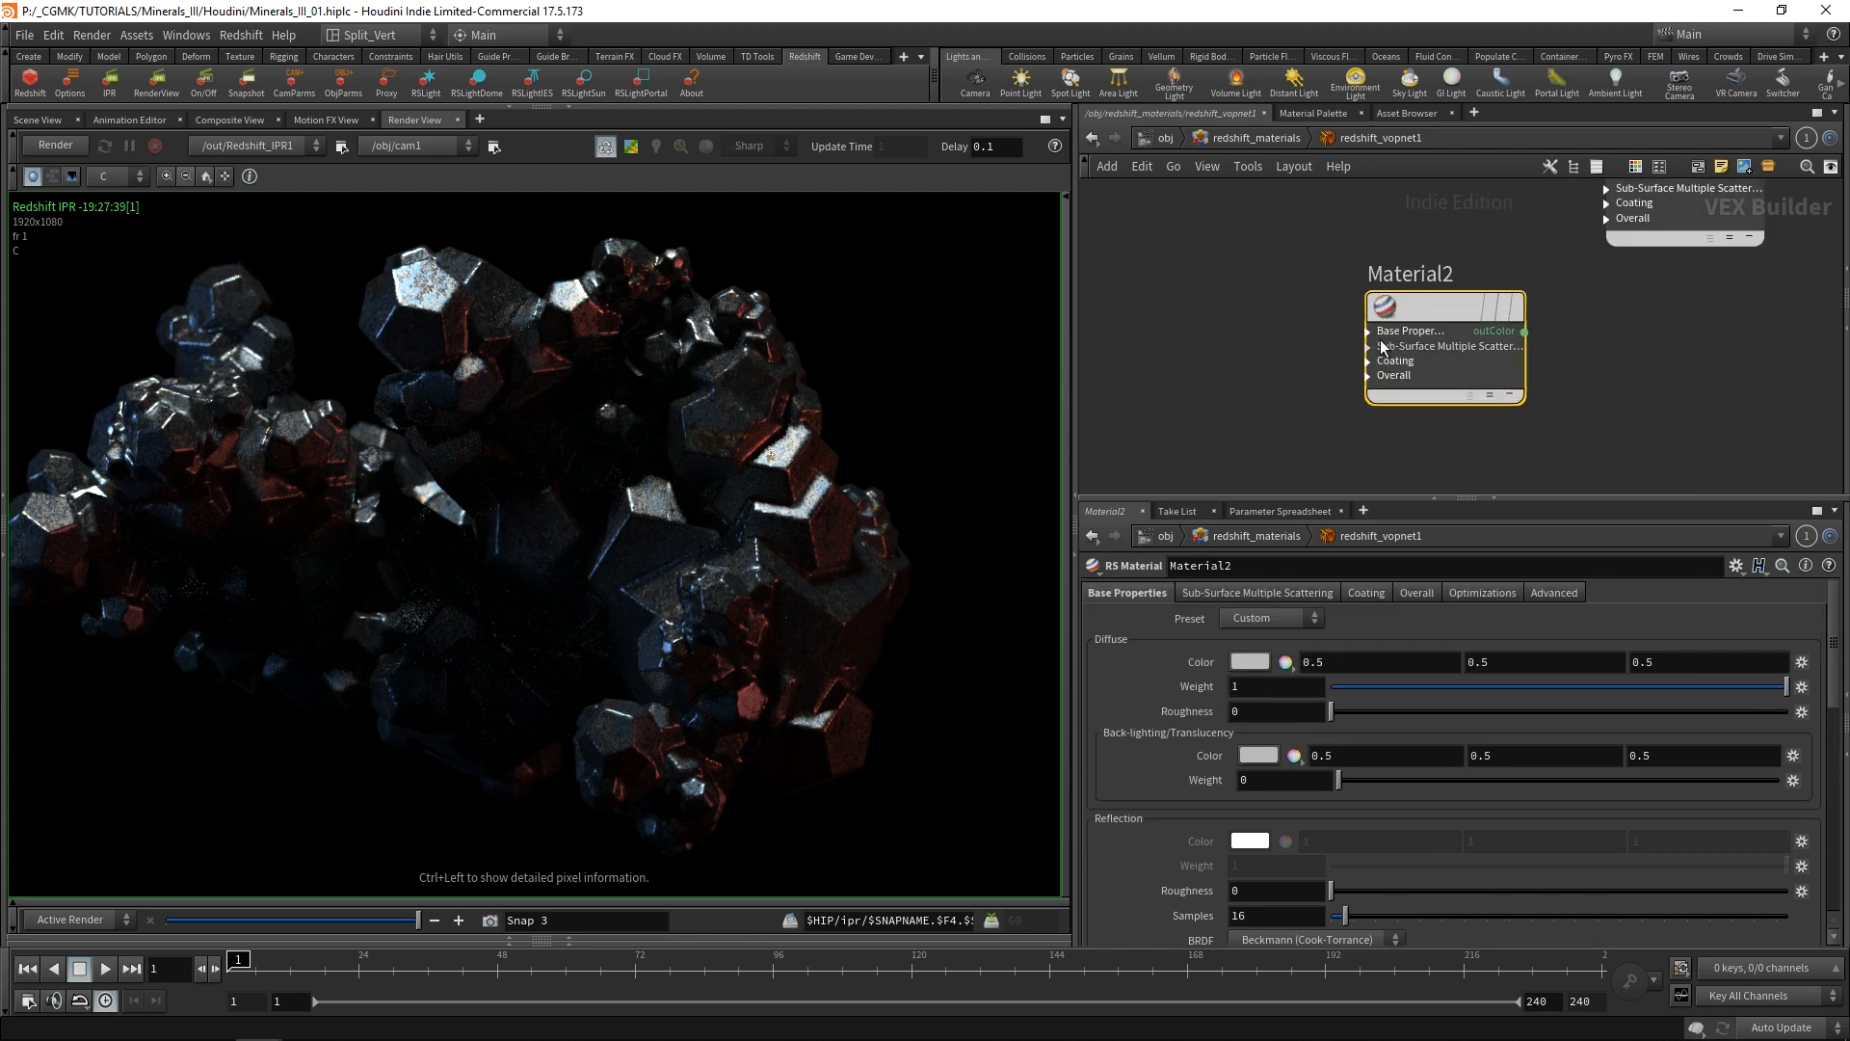
click(1368, 330)
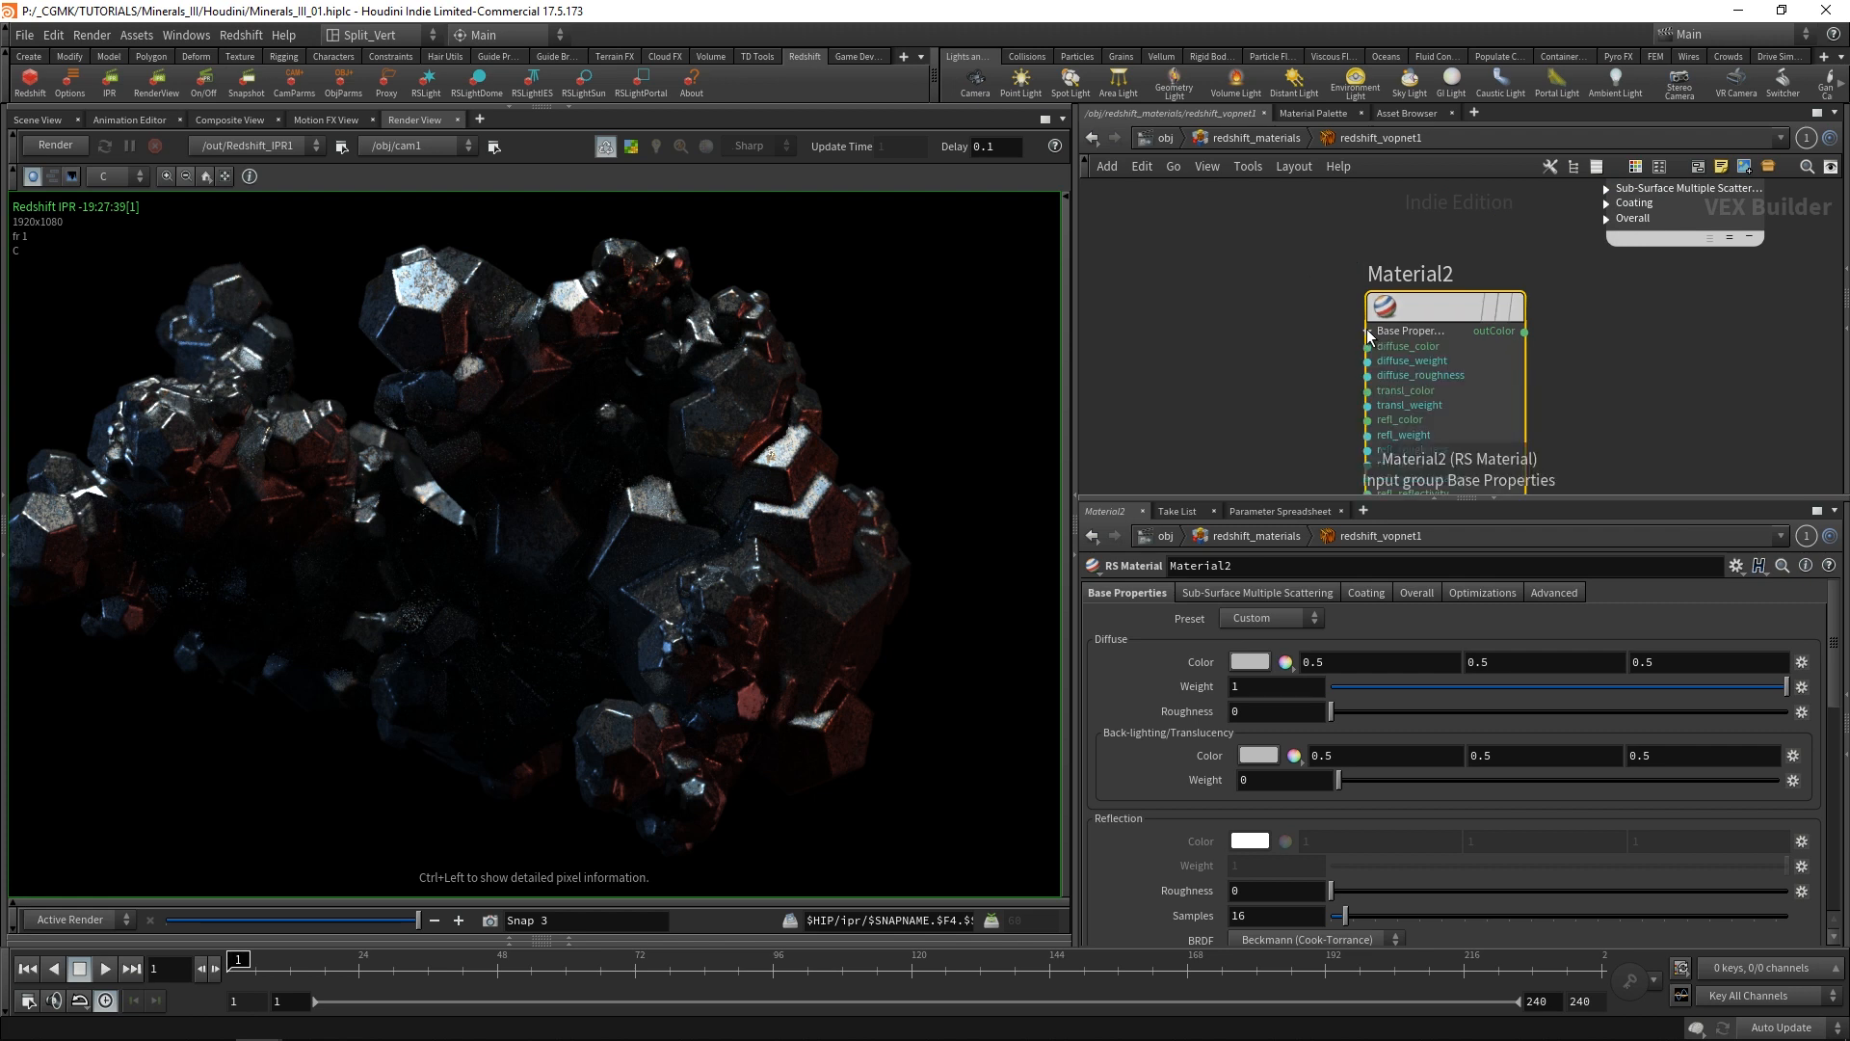
scroll(1339, 318, down, 3)
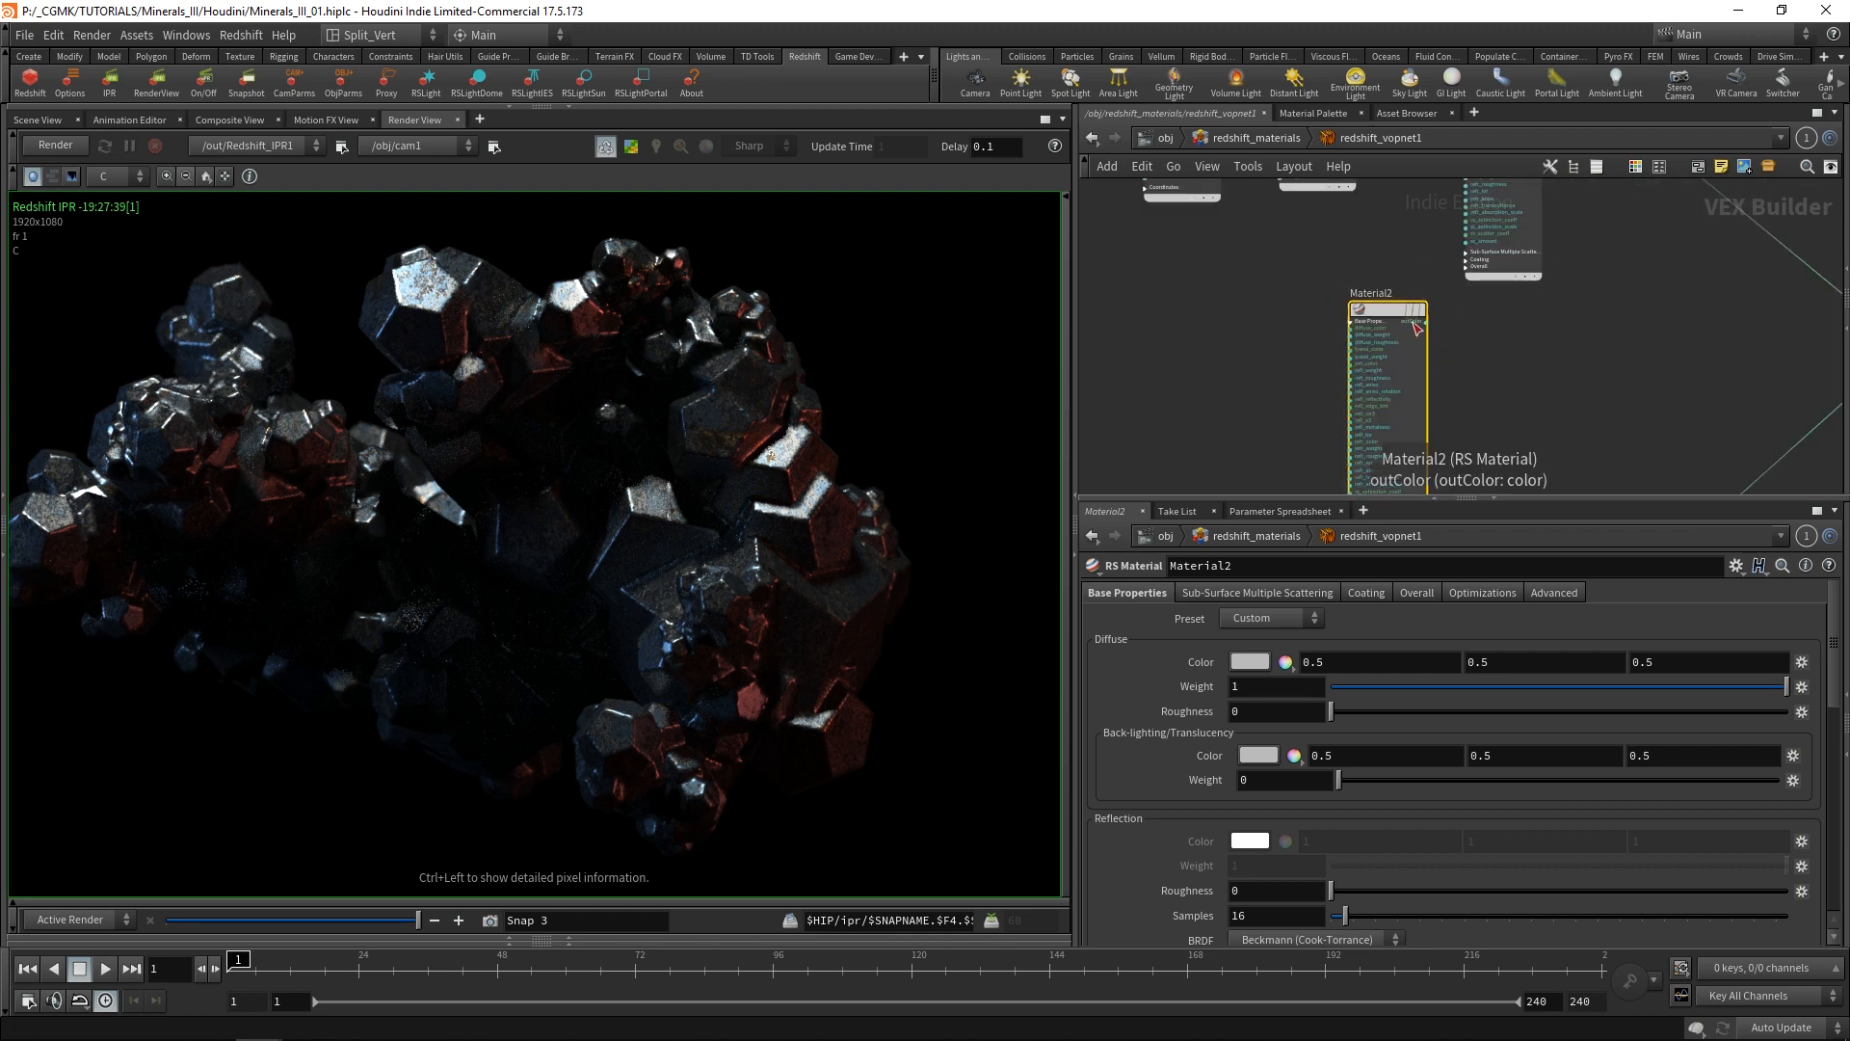
click(1352, 330)
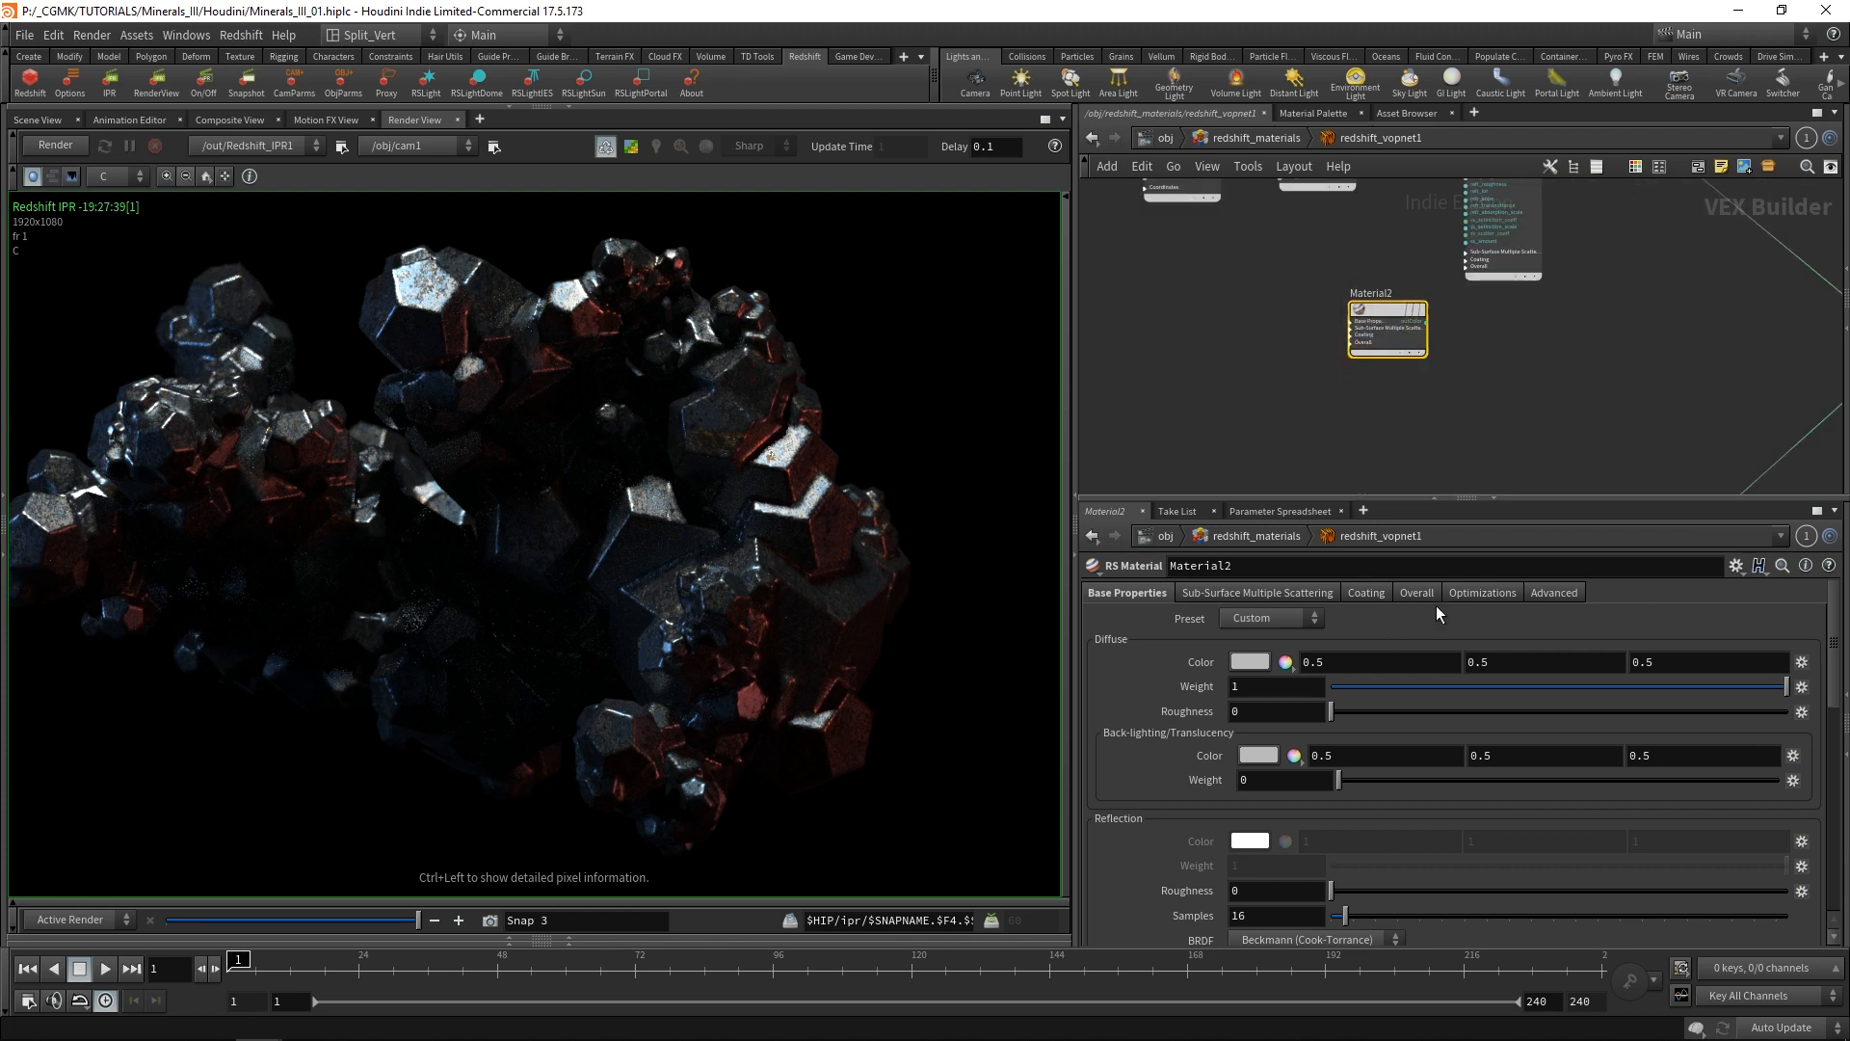
scroll(1355, 380, down, 1)
middle_drag(1223, 278, 1318, 437)
scroll(1181, 276, up, 4)
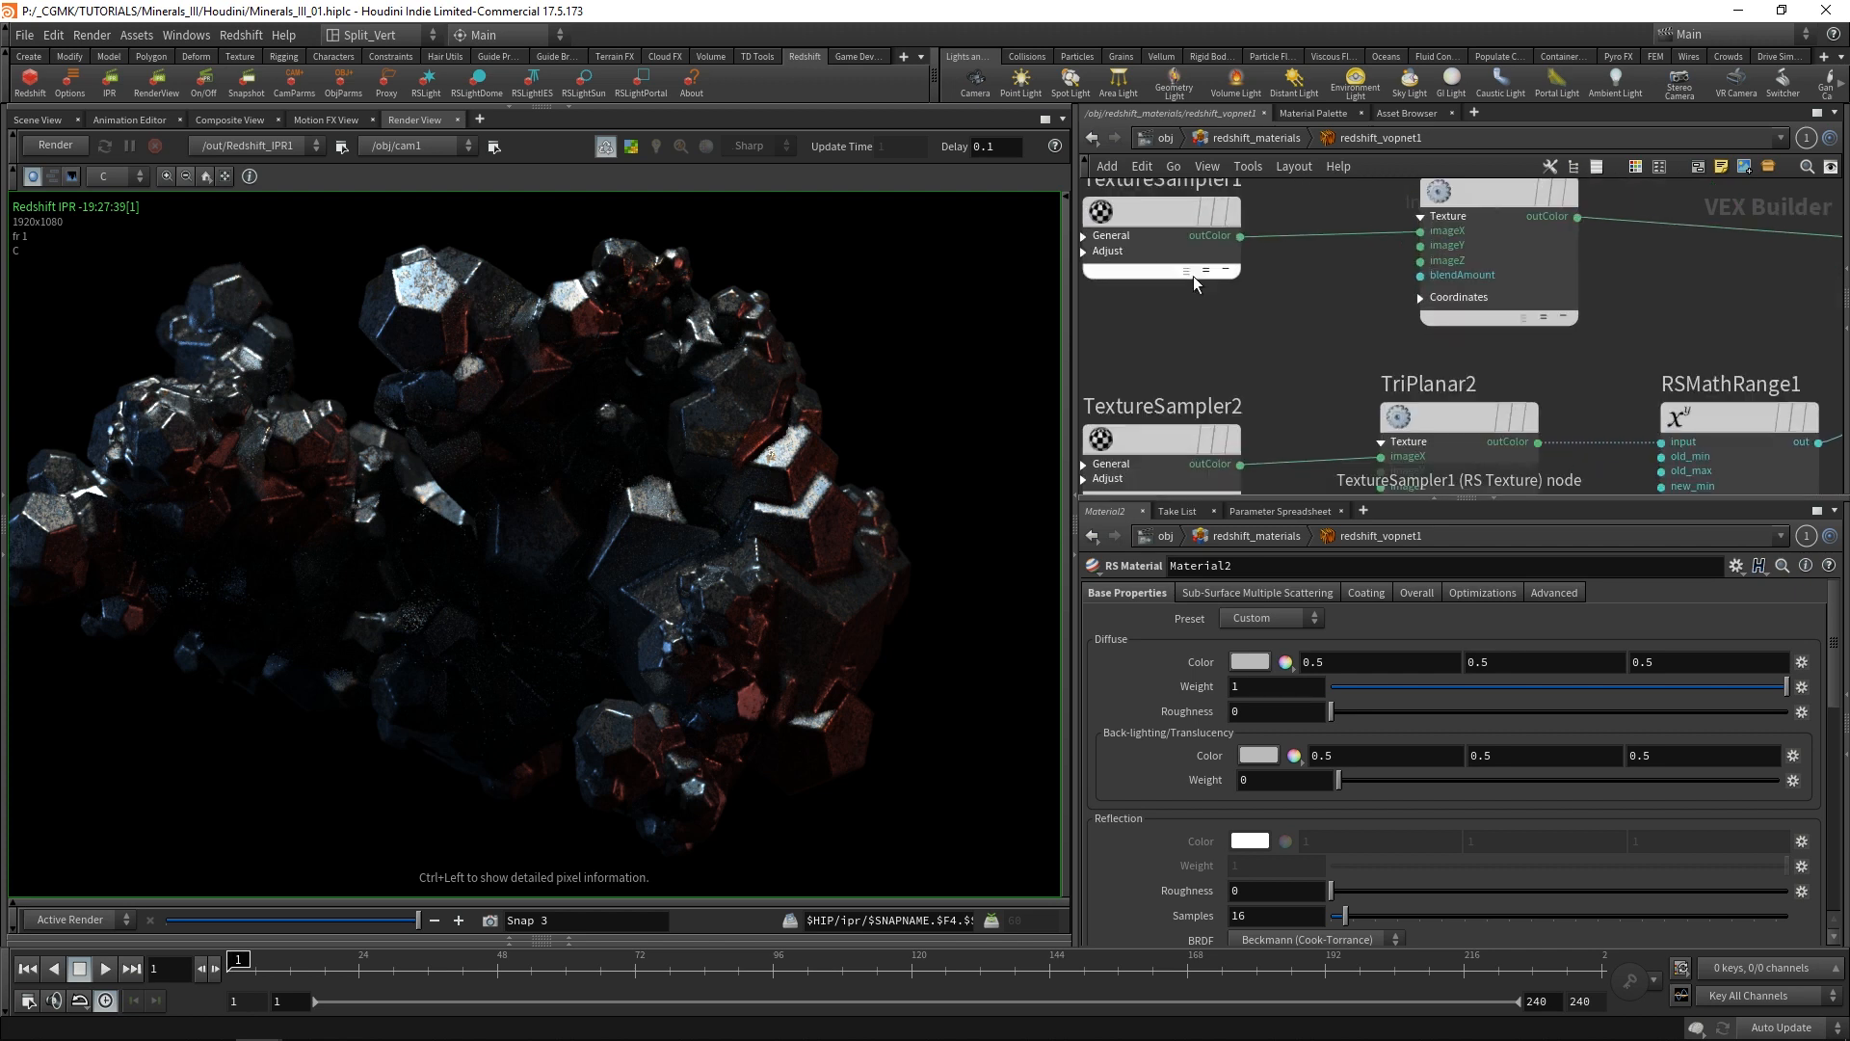
middle_drag(1660, 276, 1439, 328)
click(1358, 269)
scroll(1386, 256, down, 3)
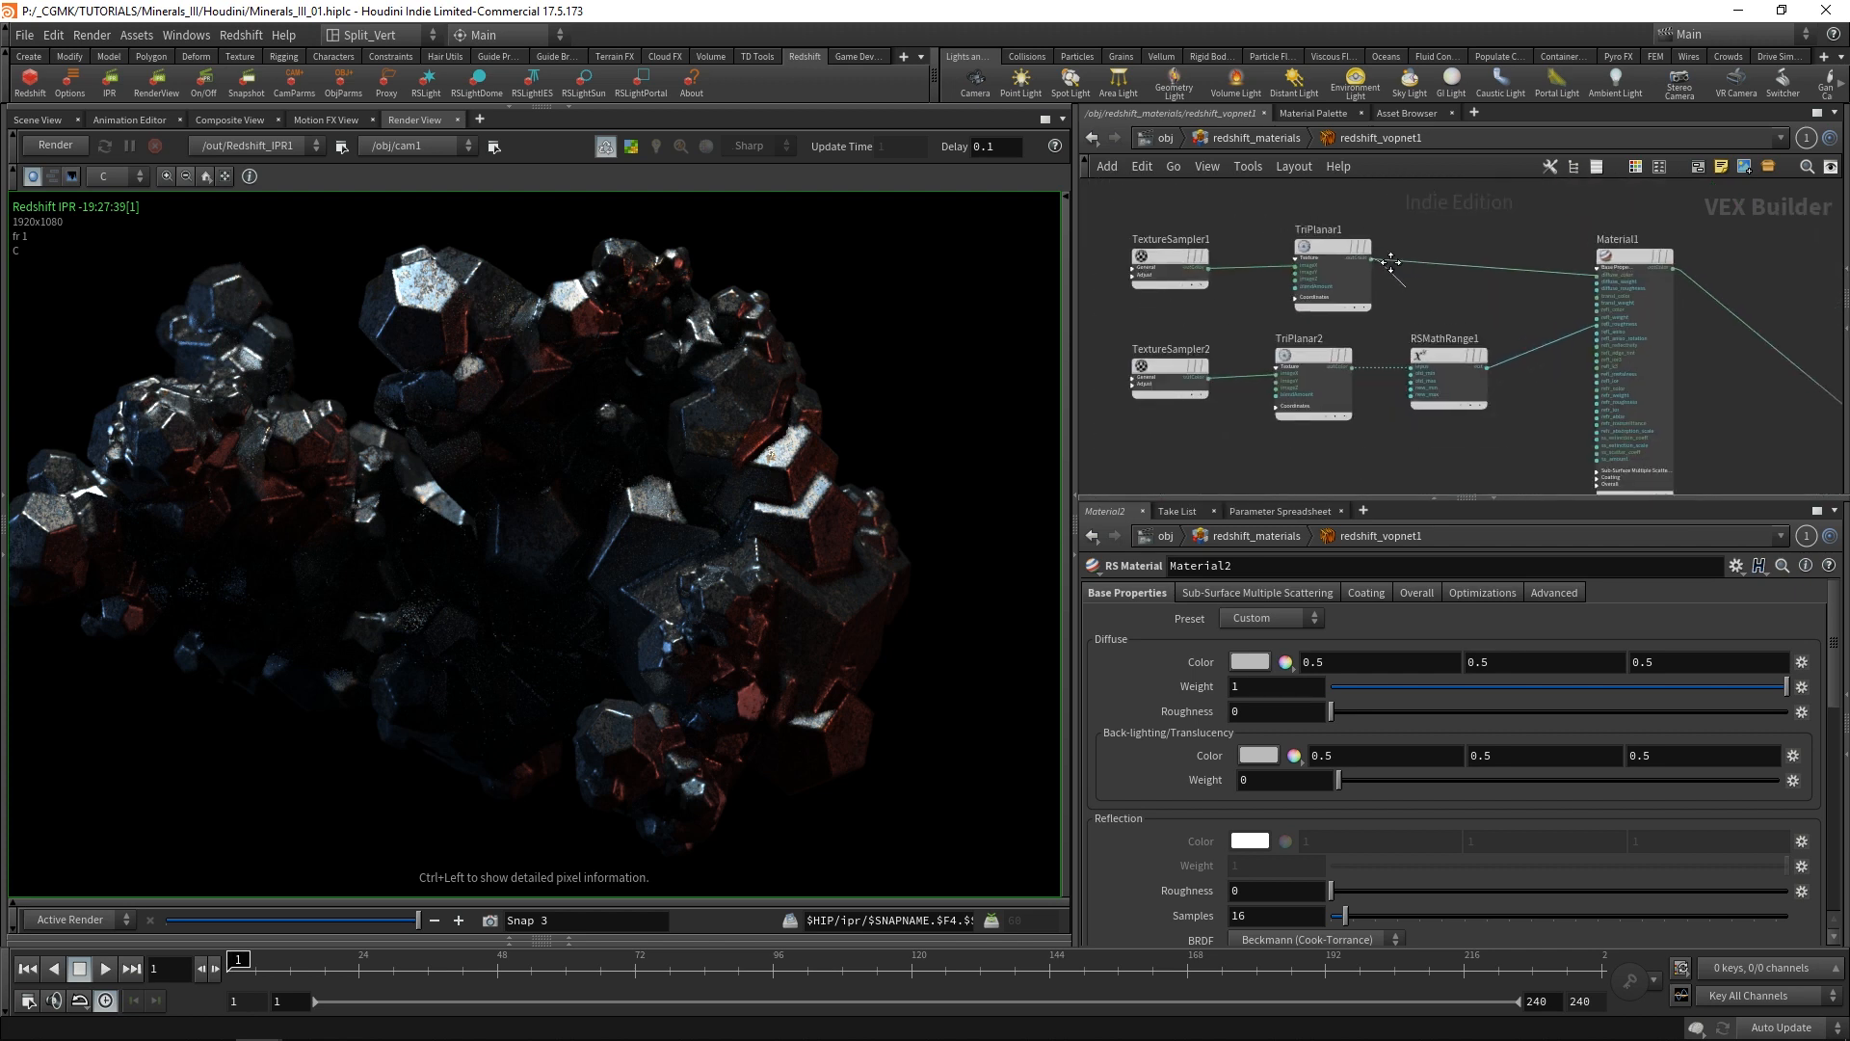
middle_drag(1353, 426, 1290, 341)
scroll(1296, 360, up, 4)
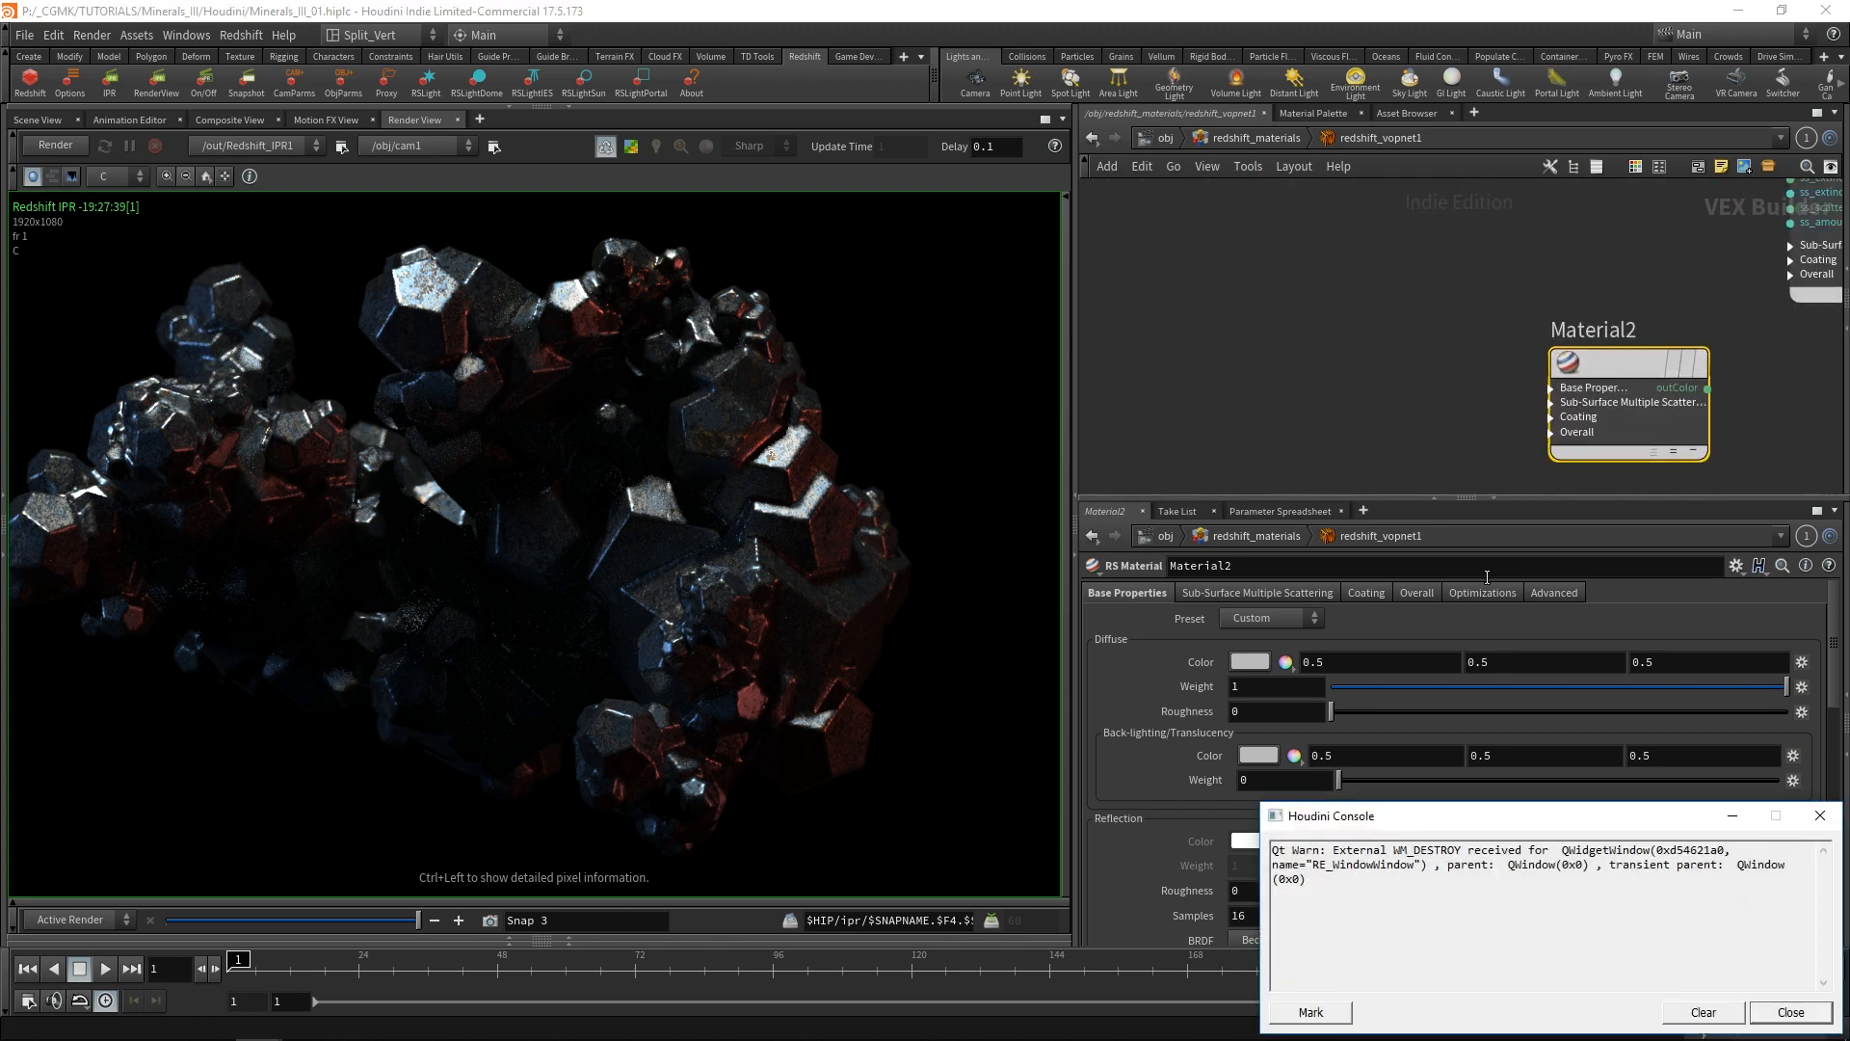
Connect the color output of TriPlanar1 to the diffuse color input of Material2.
click(1785, 1014)
click(1560, 388)
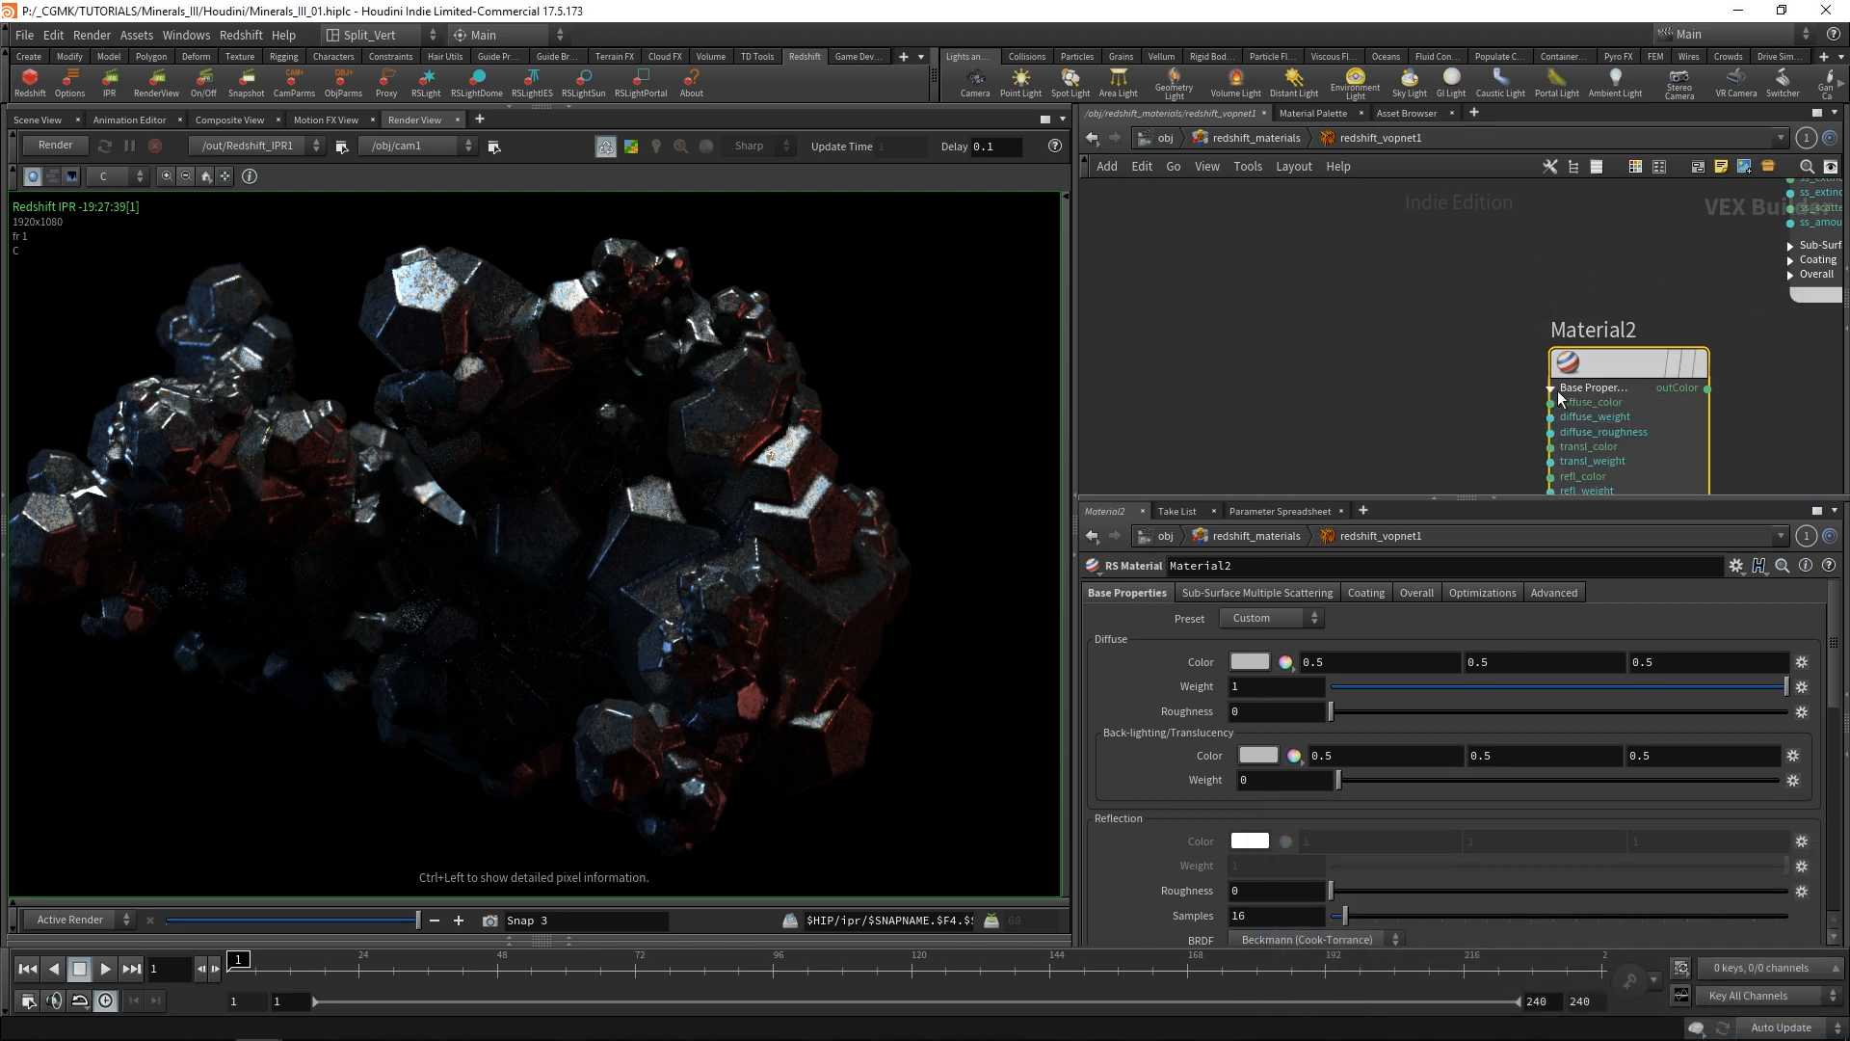
click(1573, 401)
scroll(1483, 366, down, 4)
middle_drag(1482, 364, 1462, 430)
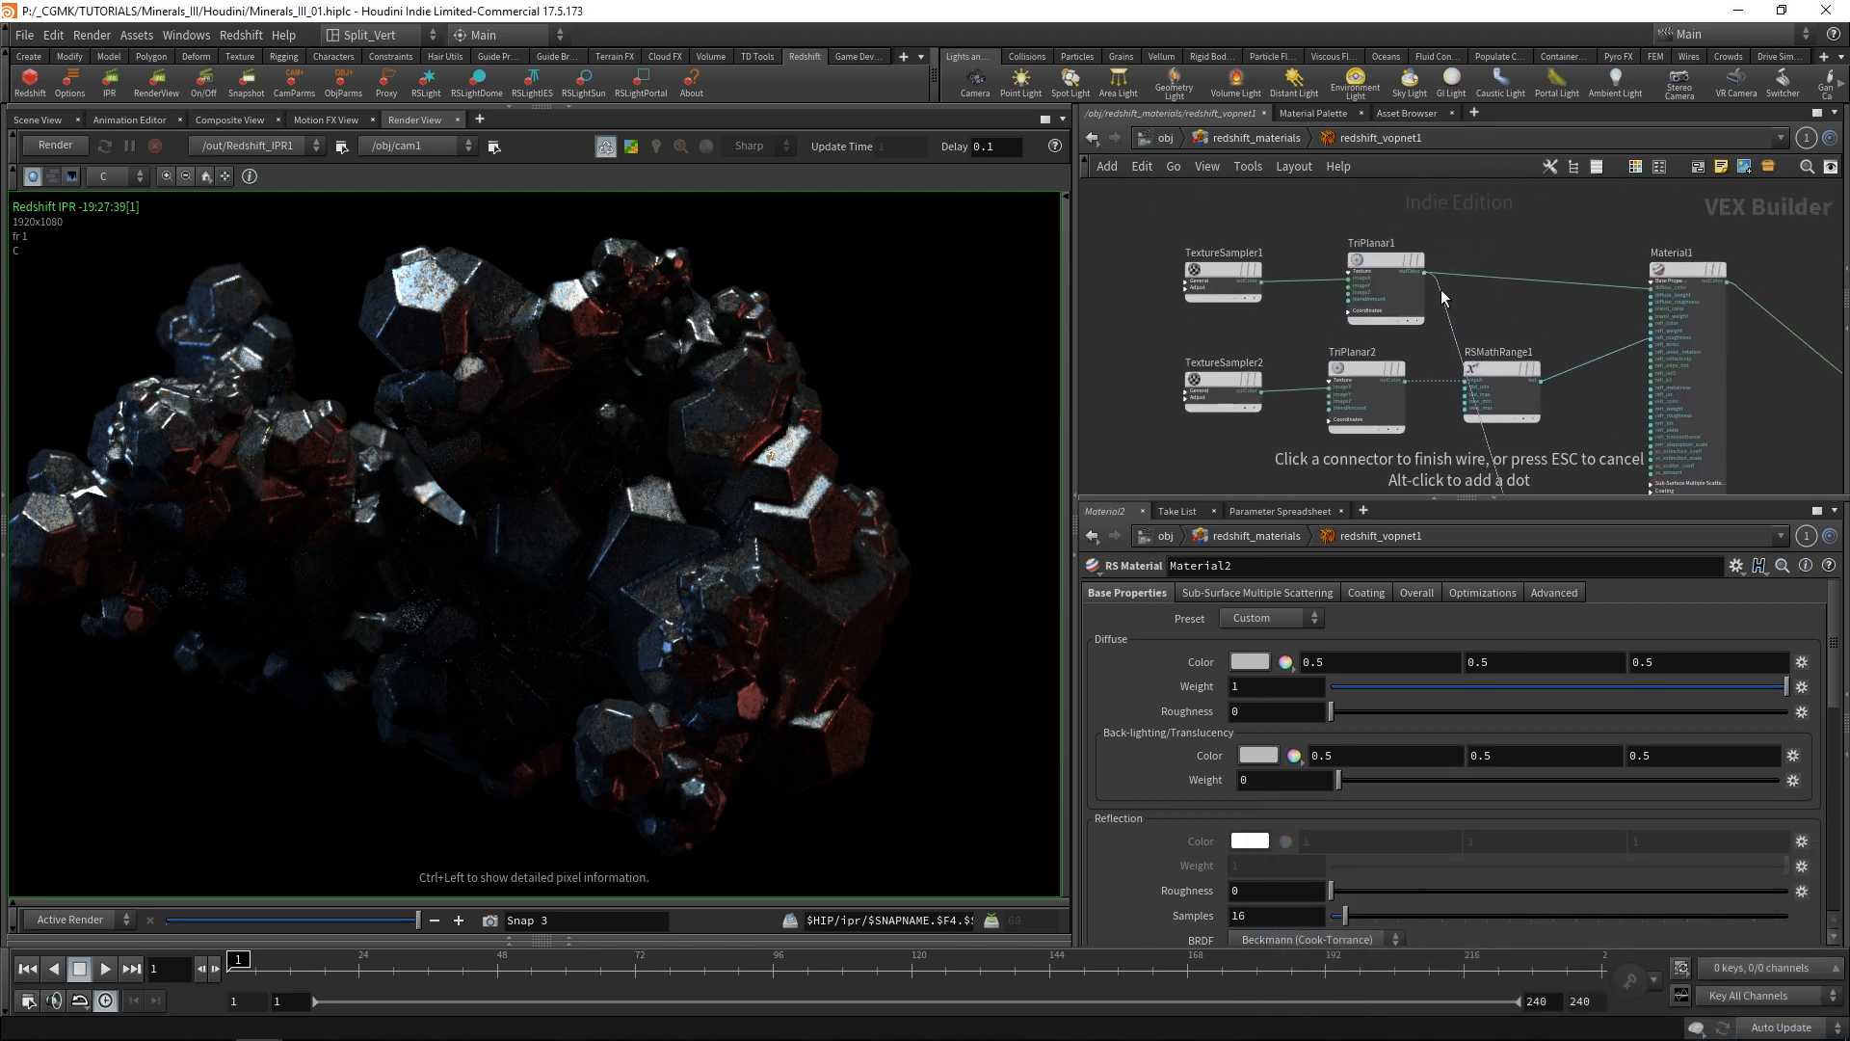
scroll(1442, 292, up, 4)
click(1406, 254)
scroll(1388, 226, down, 5)
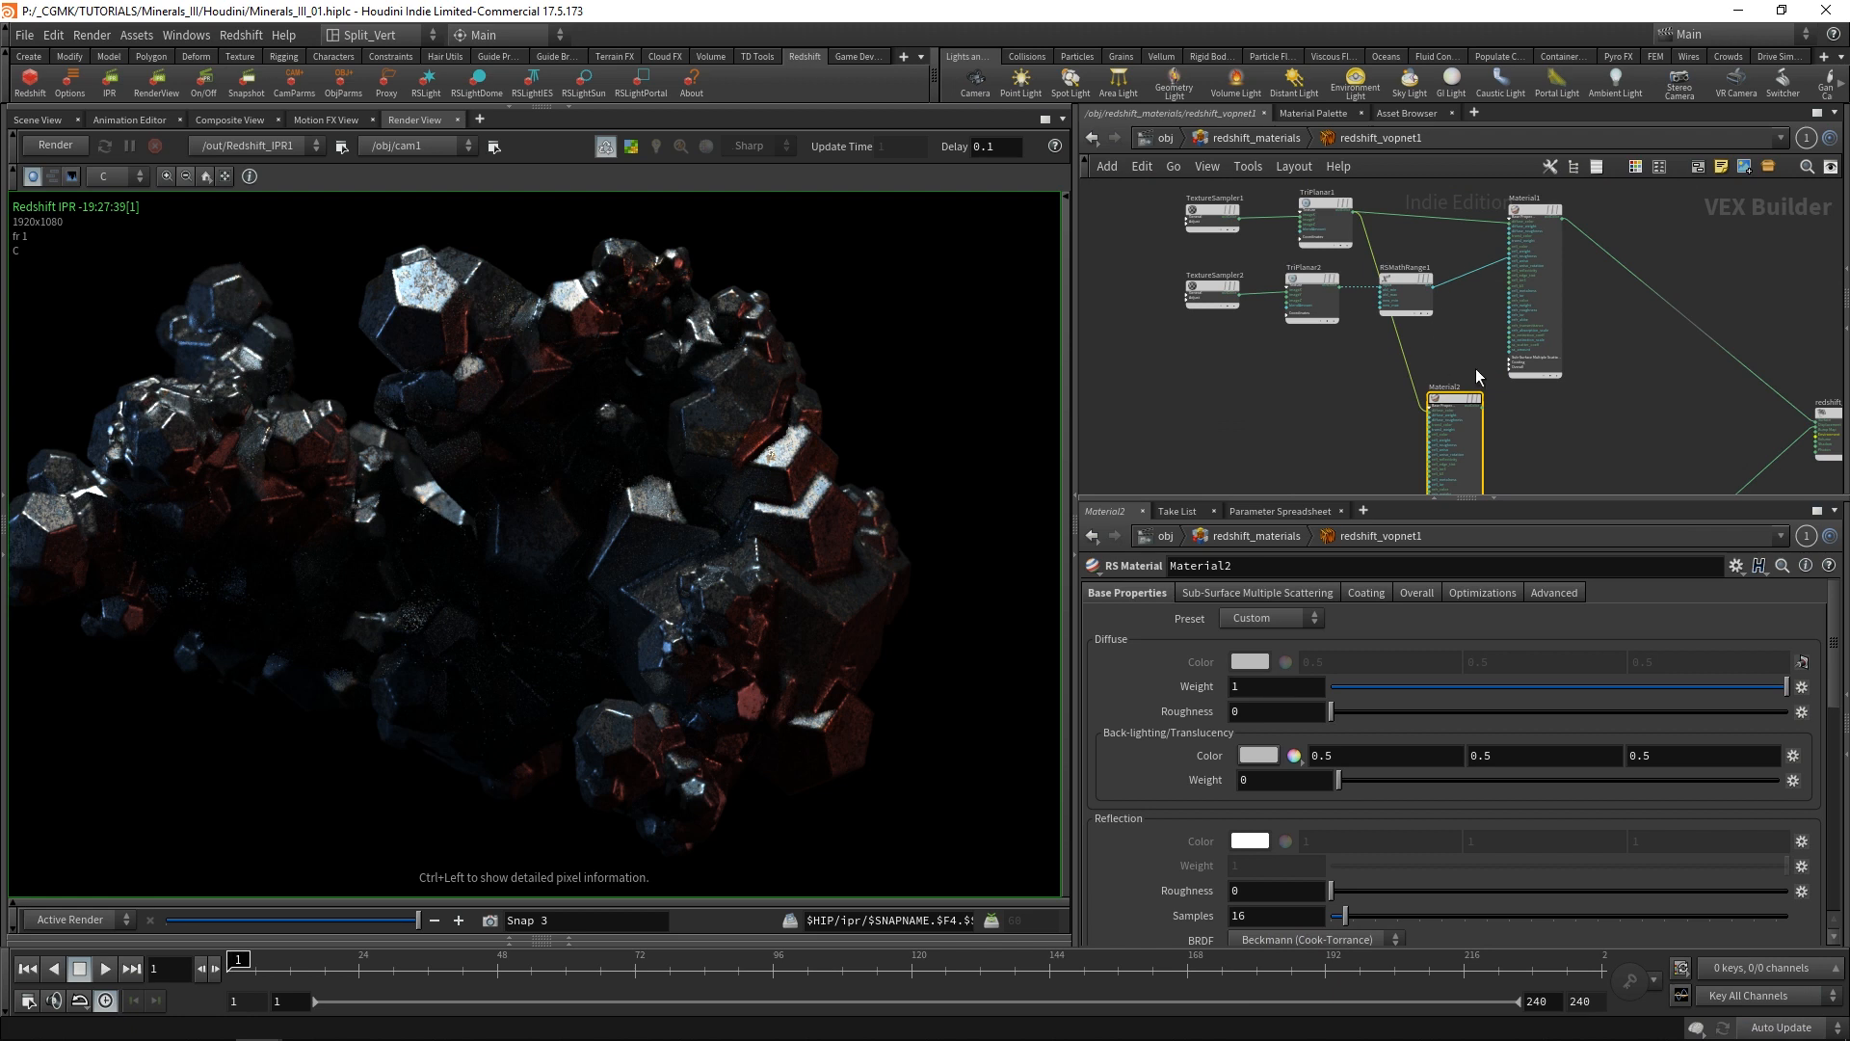
Set the Emission color of Material2 to the bright red swatch (0.9, 0, 0) with an Emission Weight of 1.
scroll(1476, 368, up, 5)
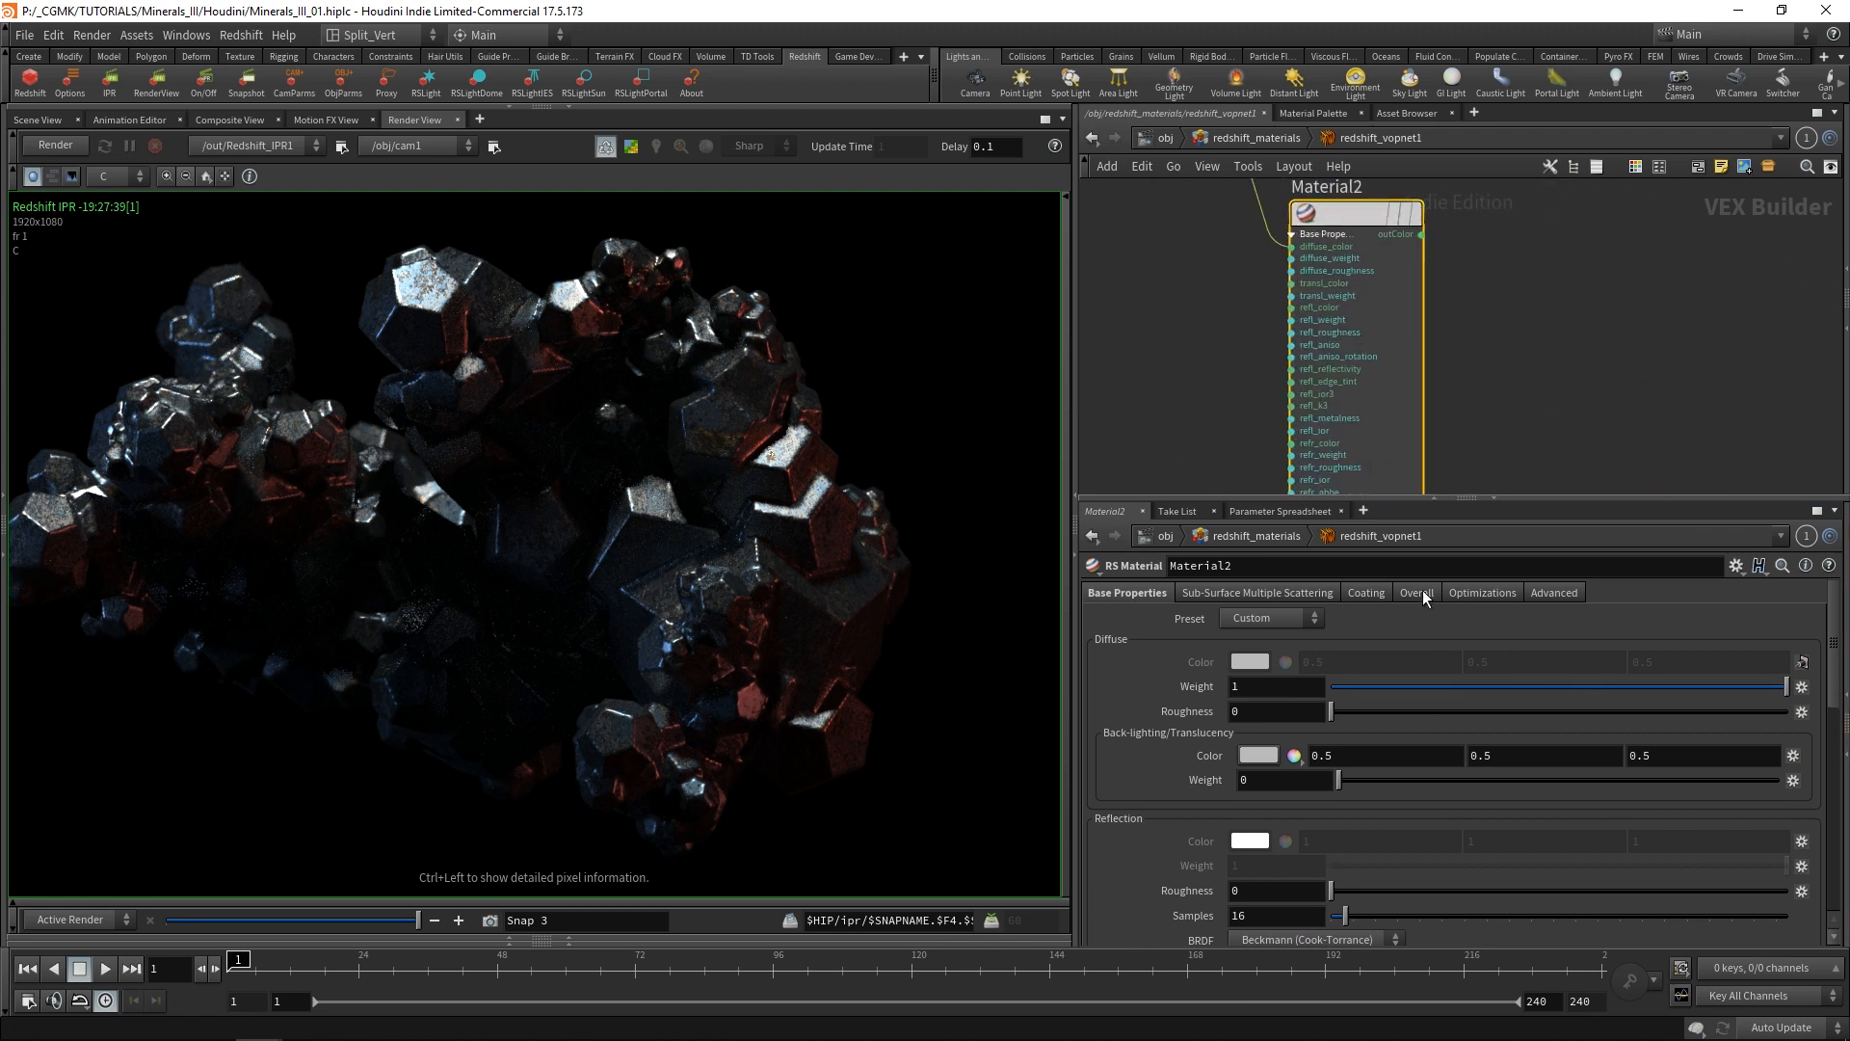
click(1373, 593)
click(1472, 592)
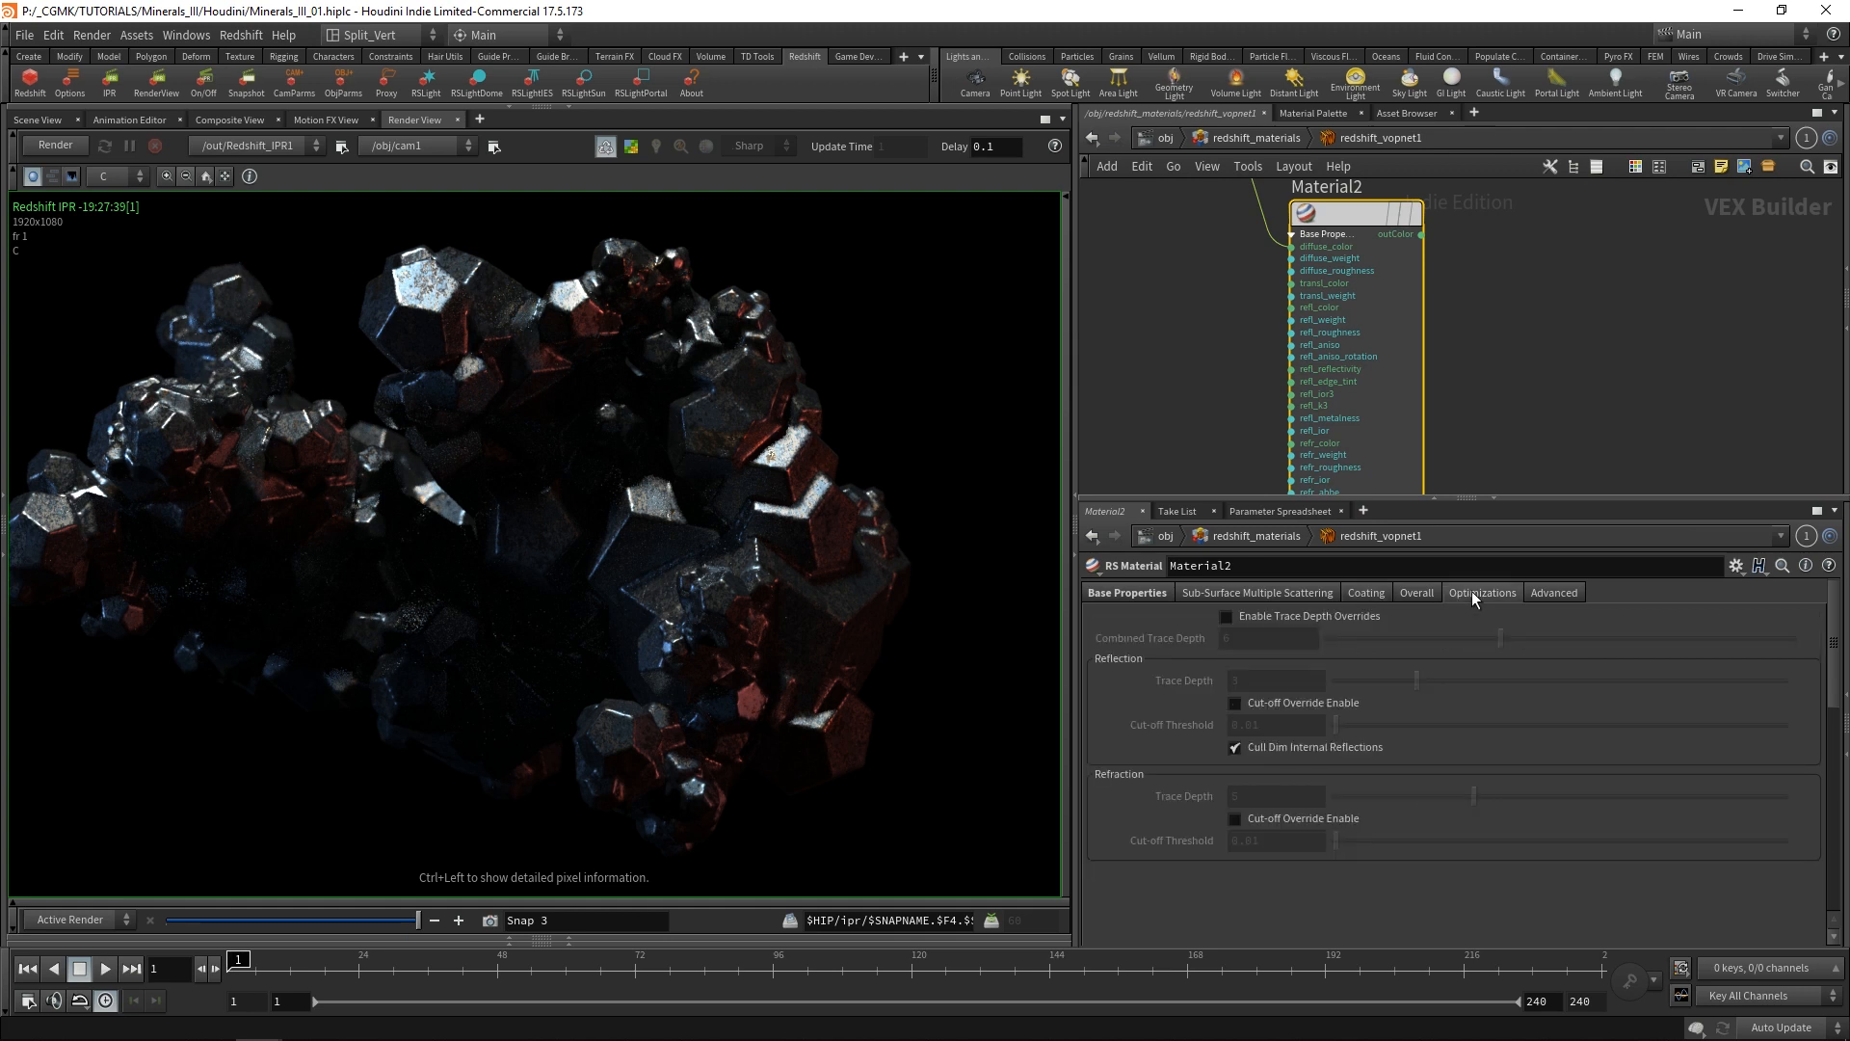
click(1417, 593)
click(1243, 668)
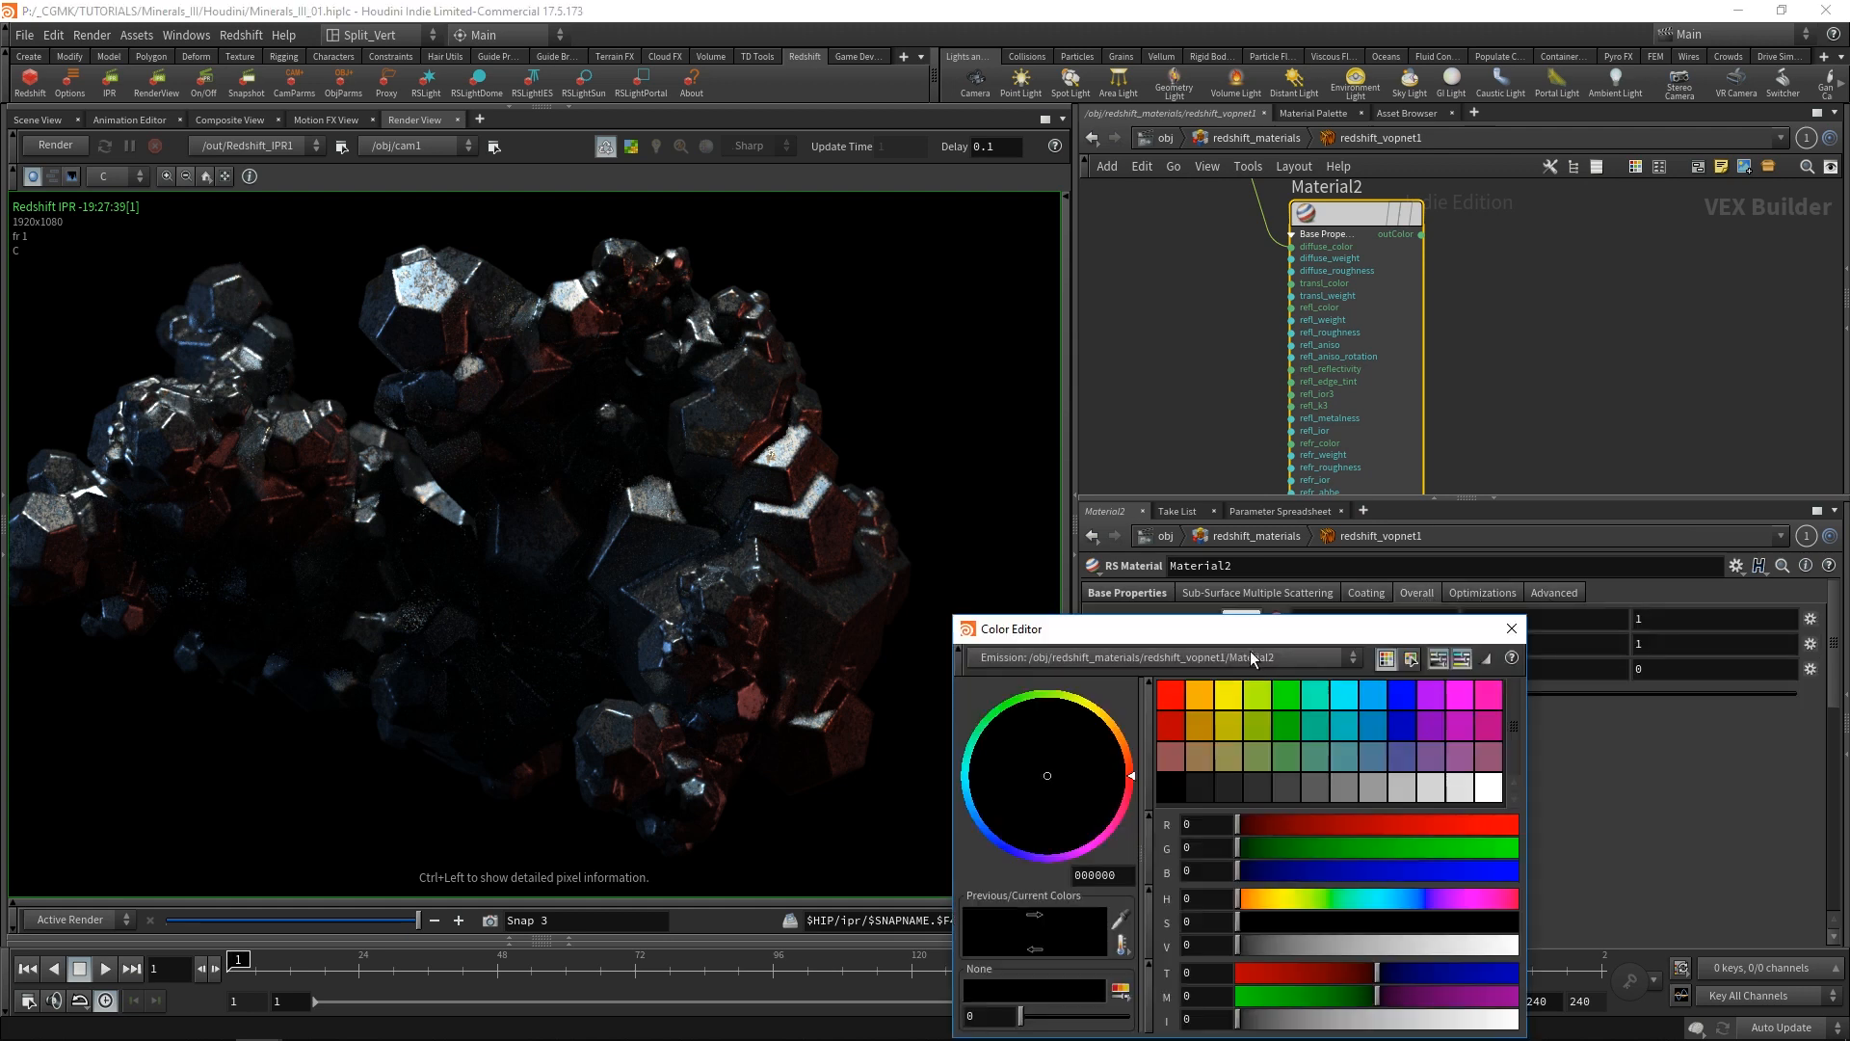
click(1171, 694)
click(1509, 629)
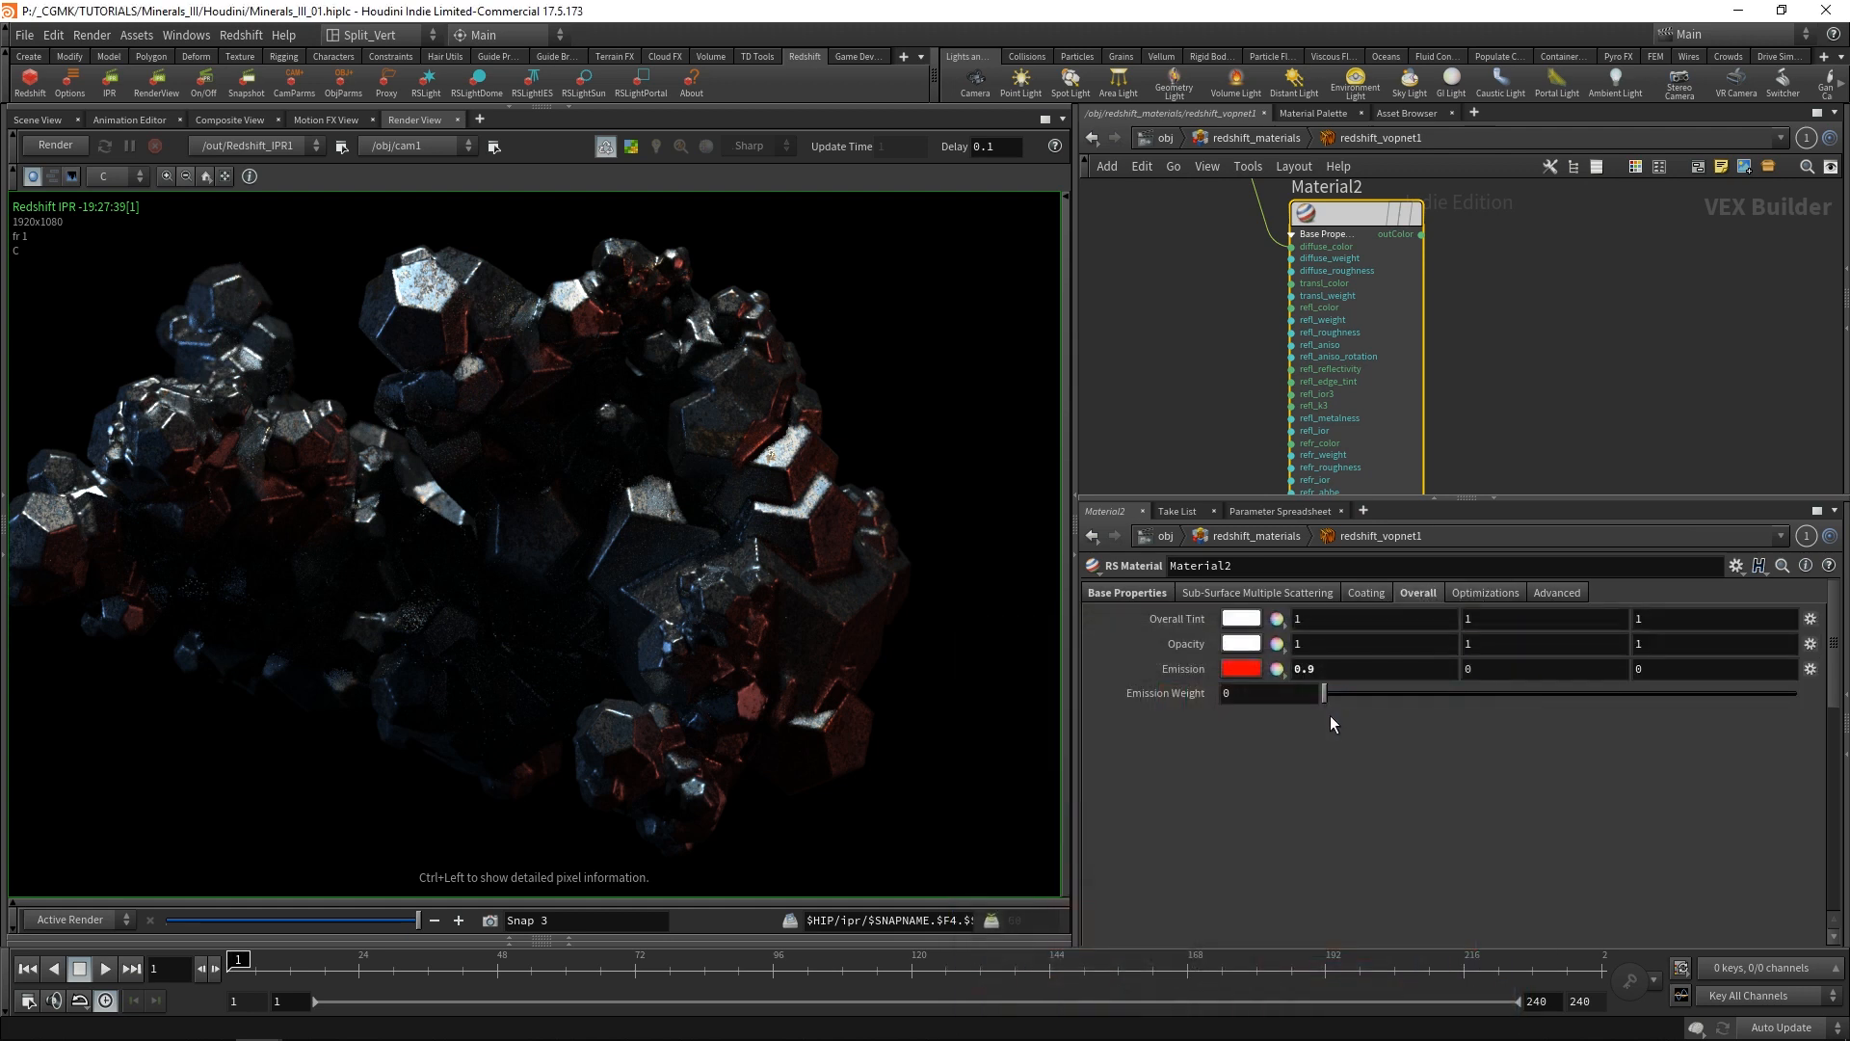
click(1273, 692)
text(1)
key(Return)
Connect the output of Material2 to the Surface input of redshift_material1 and render the result.
middle_drag(1629, 256, 1495, 337)
scroll(1538, 318, down, 3)
drag(1349, 308, 1317, 279)
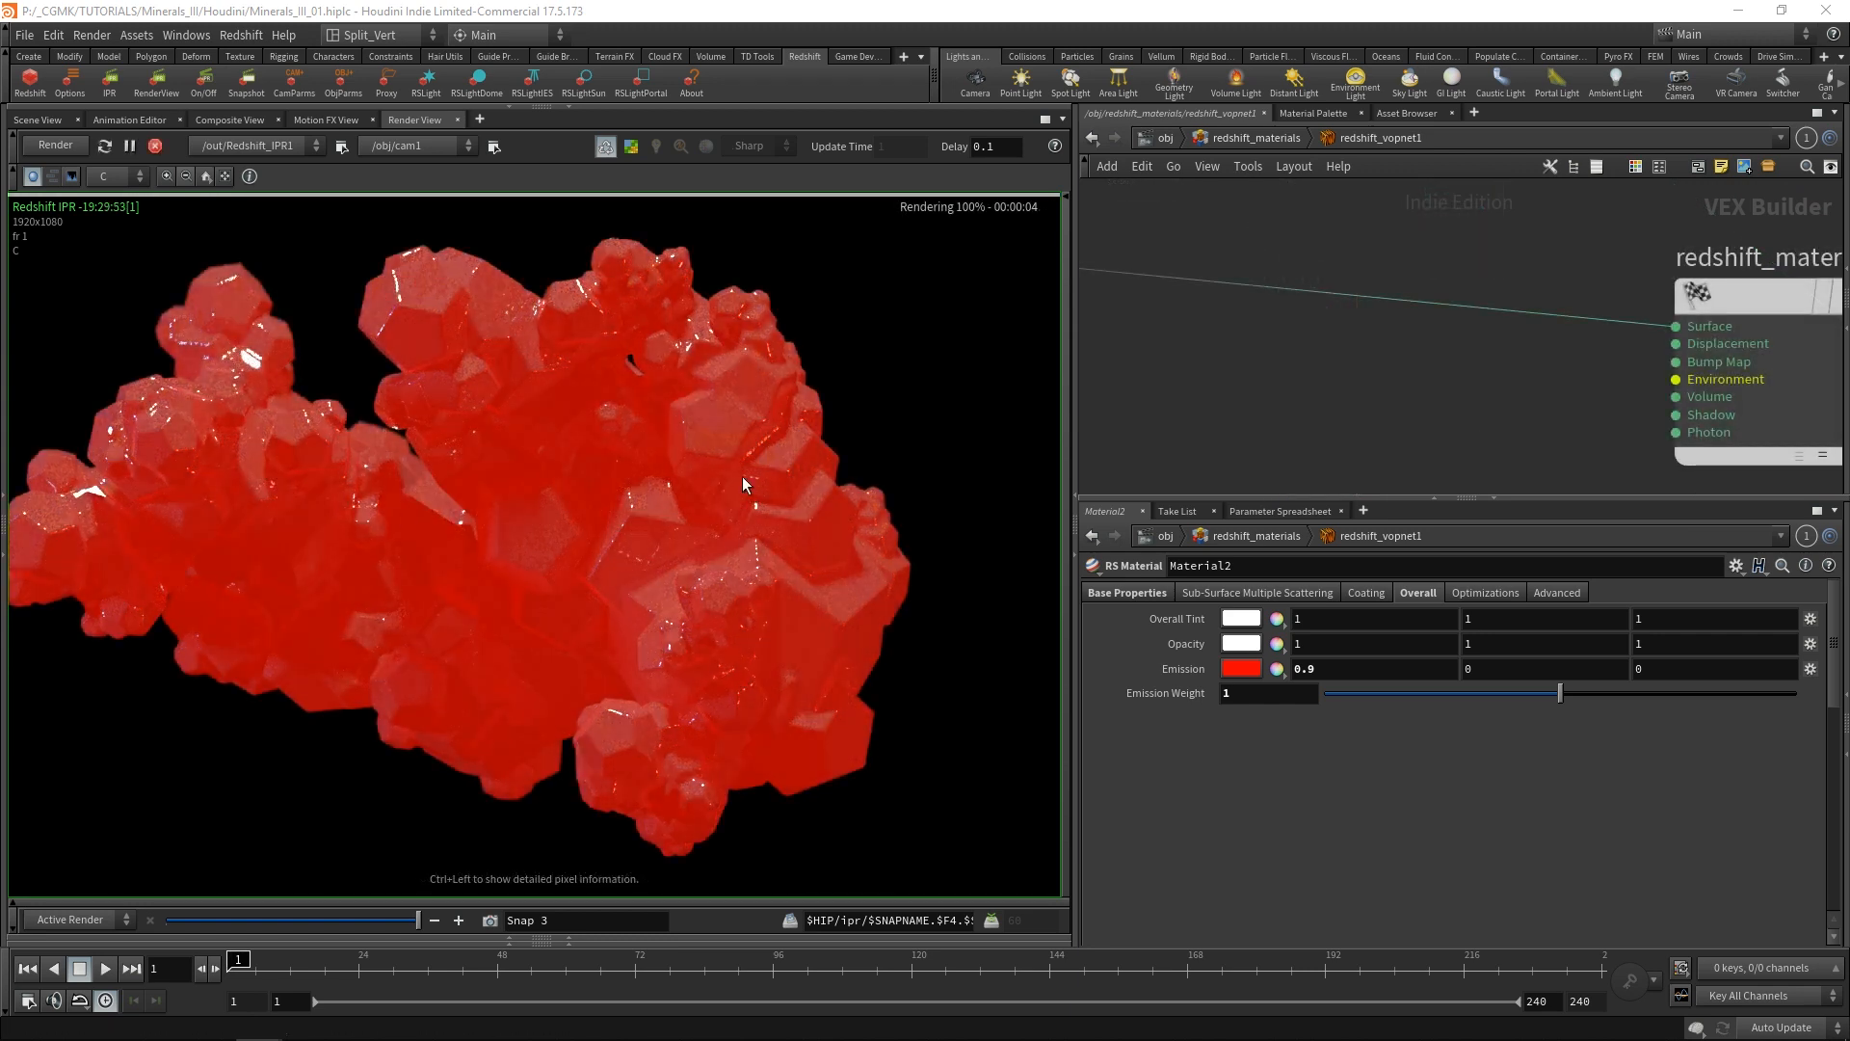
Set the red value of Material2's Emission color to 0.5.
click(1318, 669)
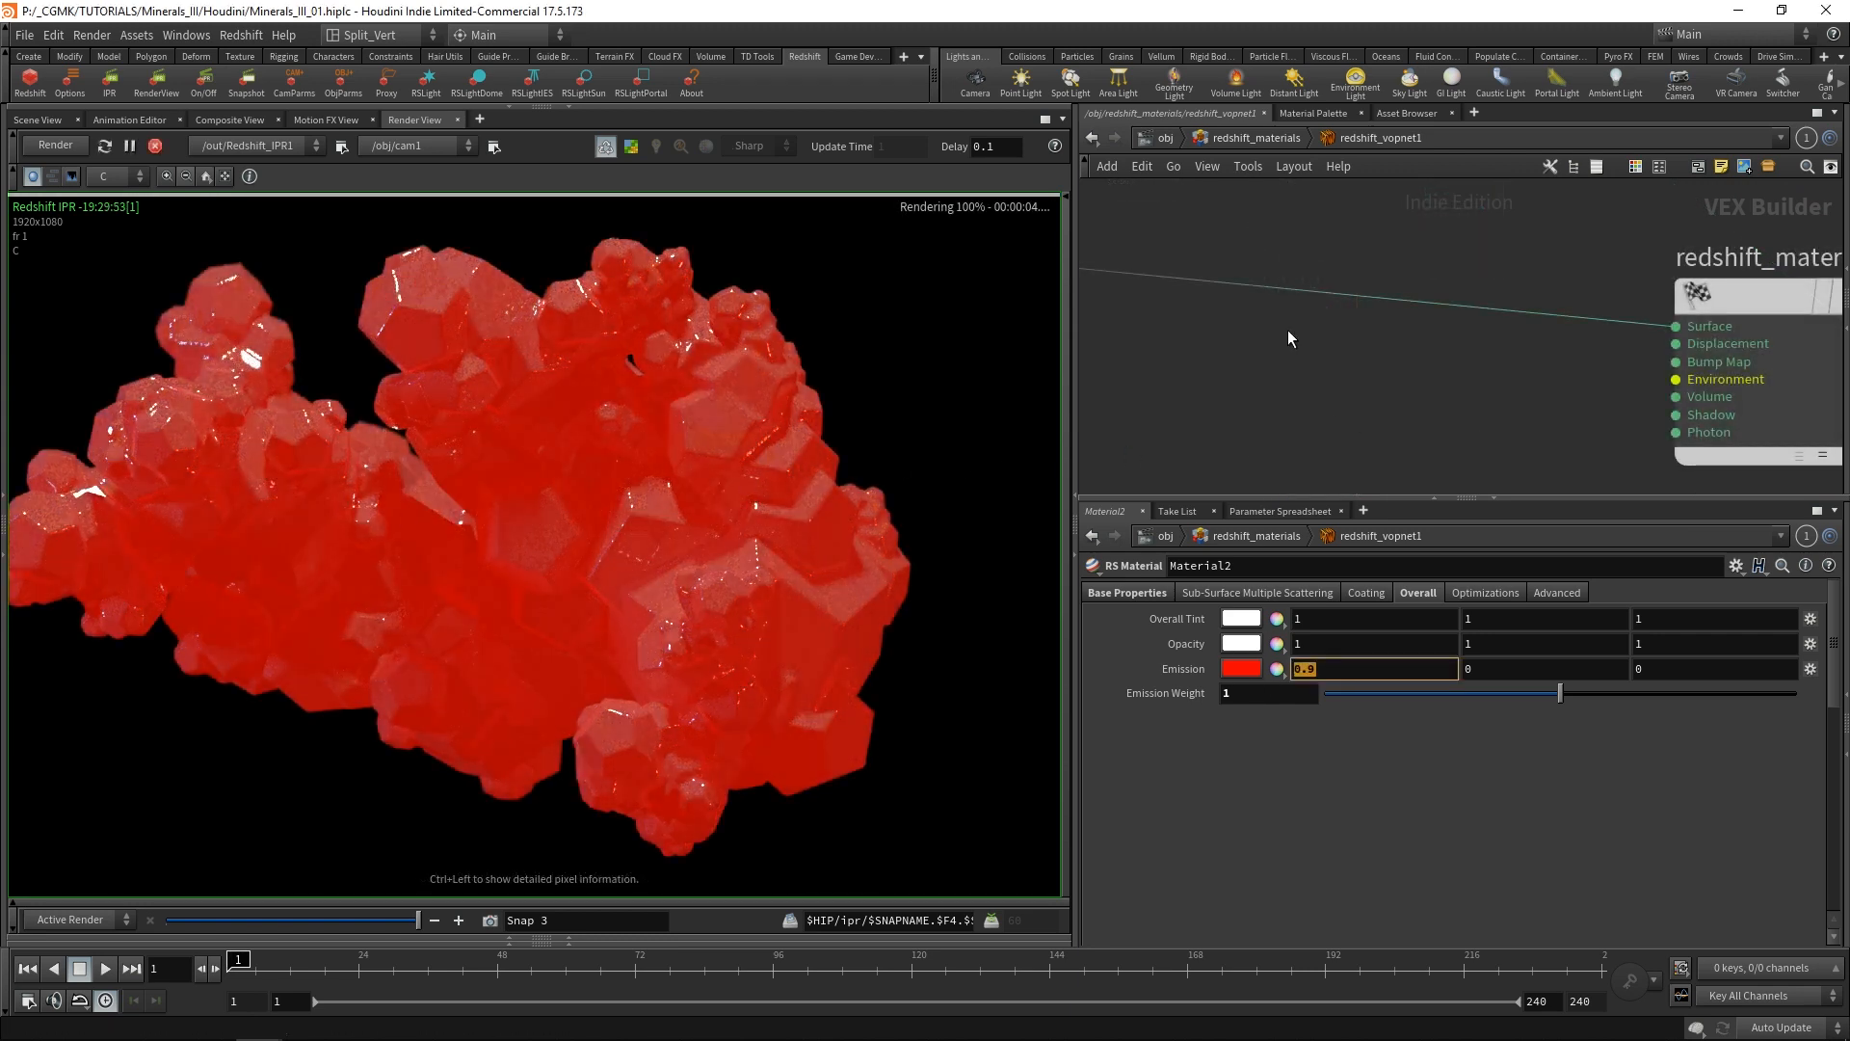
text(0.5)
key(Return)
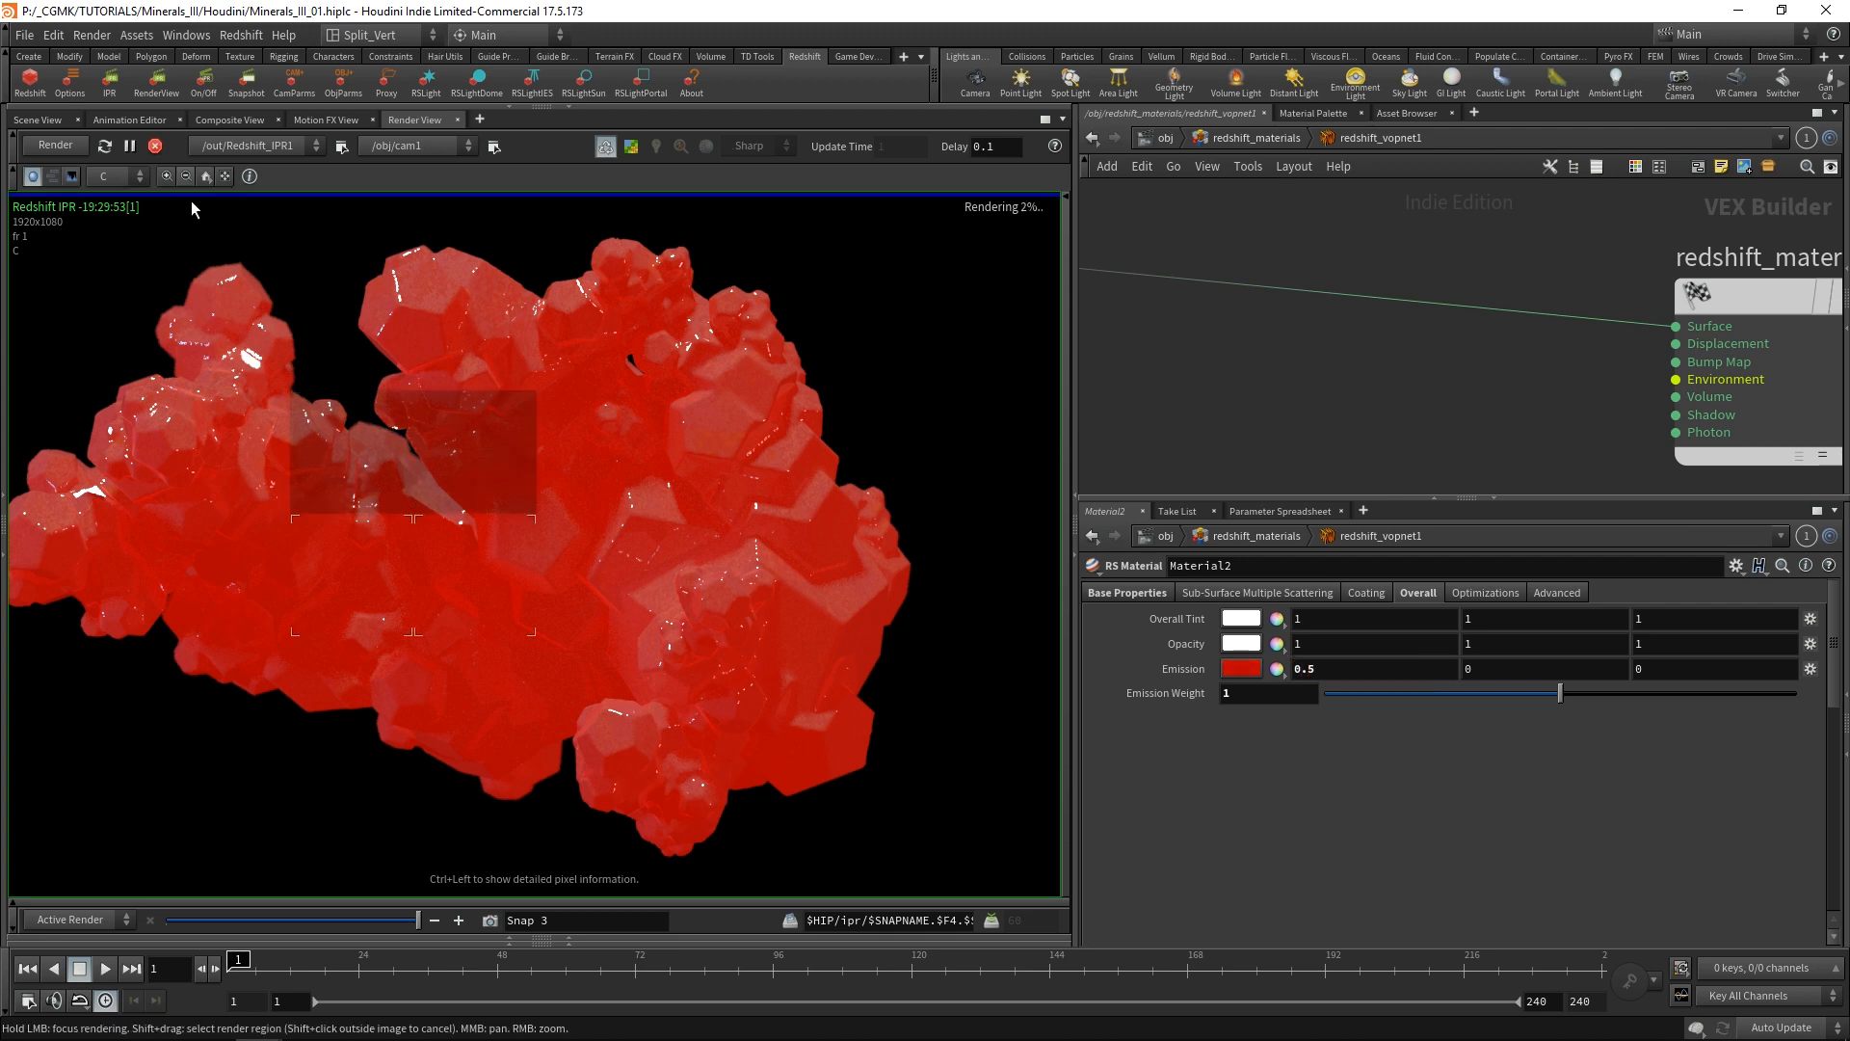
Set the red value of Material2's Emission color to 0.6.
click(1297, 669)
text(0.6)
key(Return)
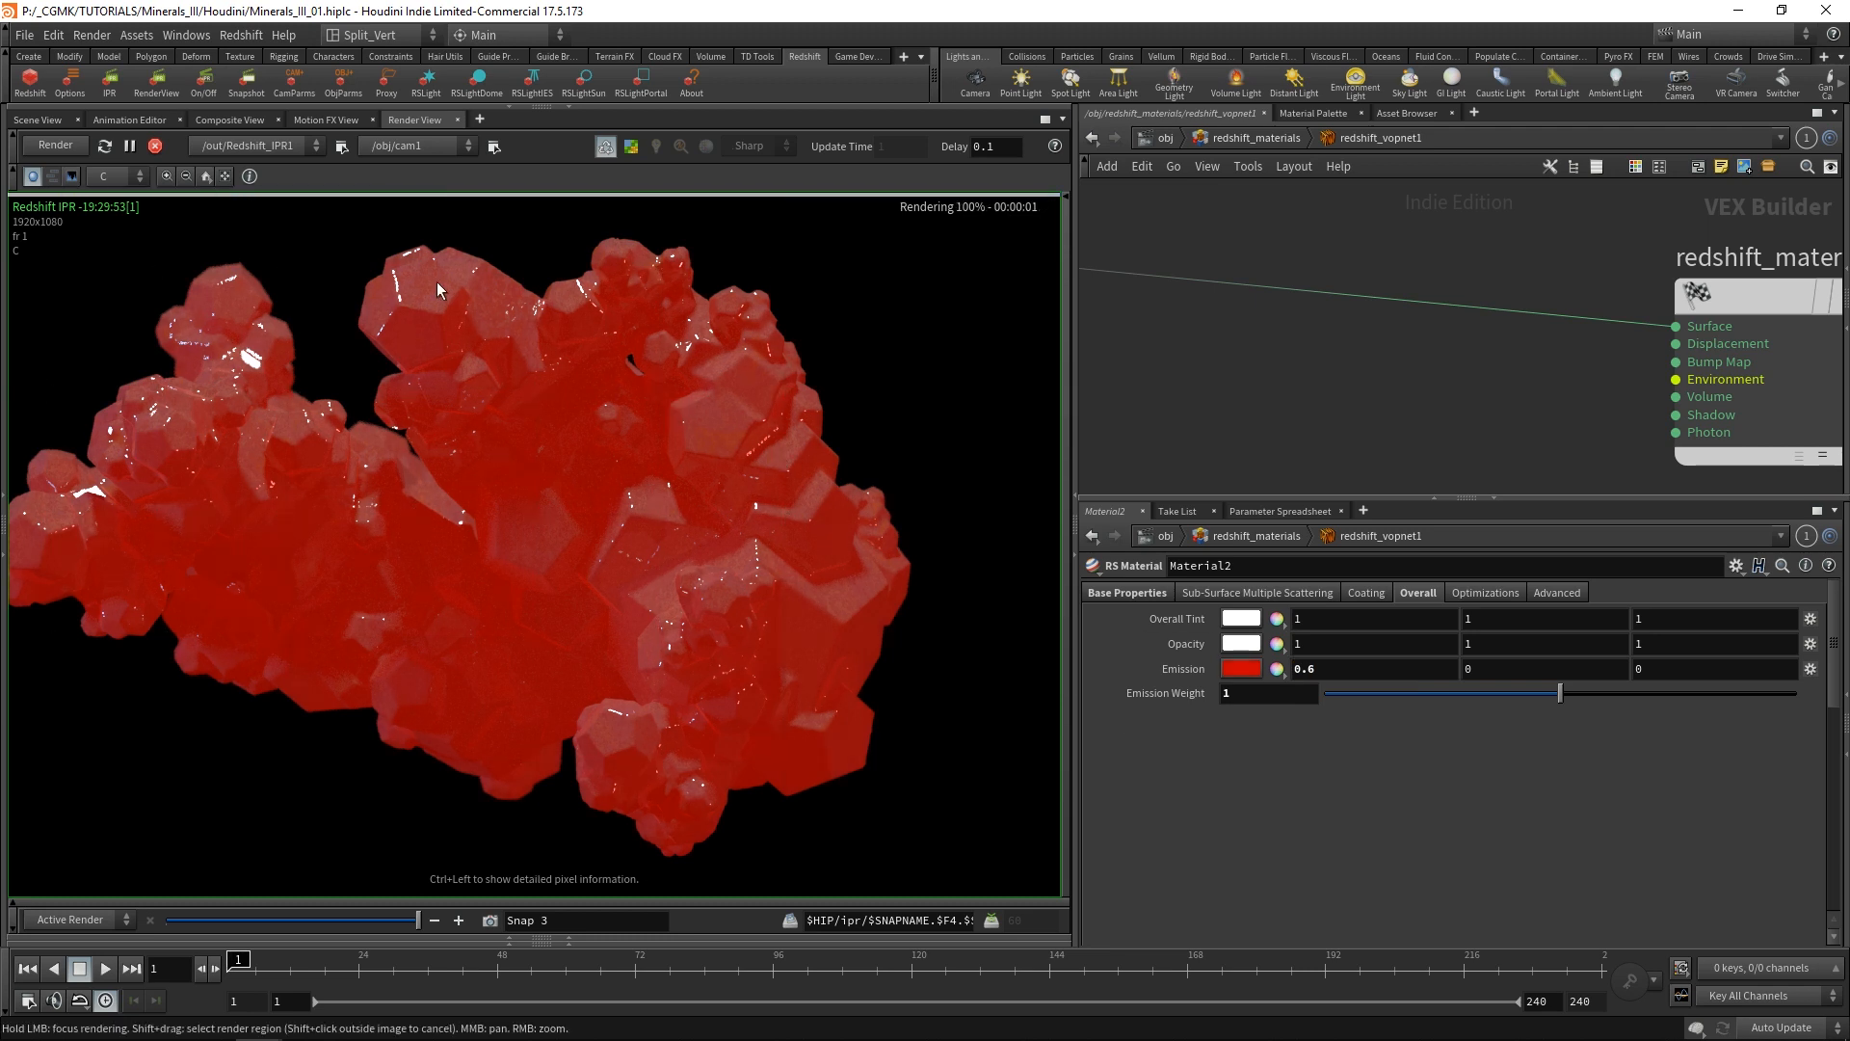
Examine the red emissive render and the TriPlanar1 connections feeding both materials.
scroll(1217, 420, down, 6)
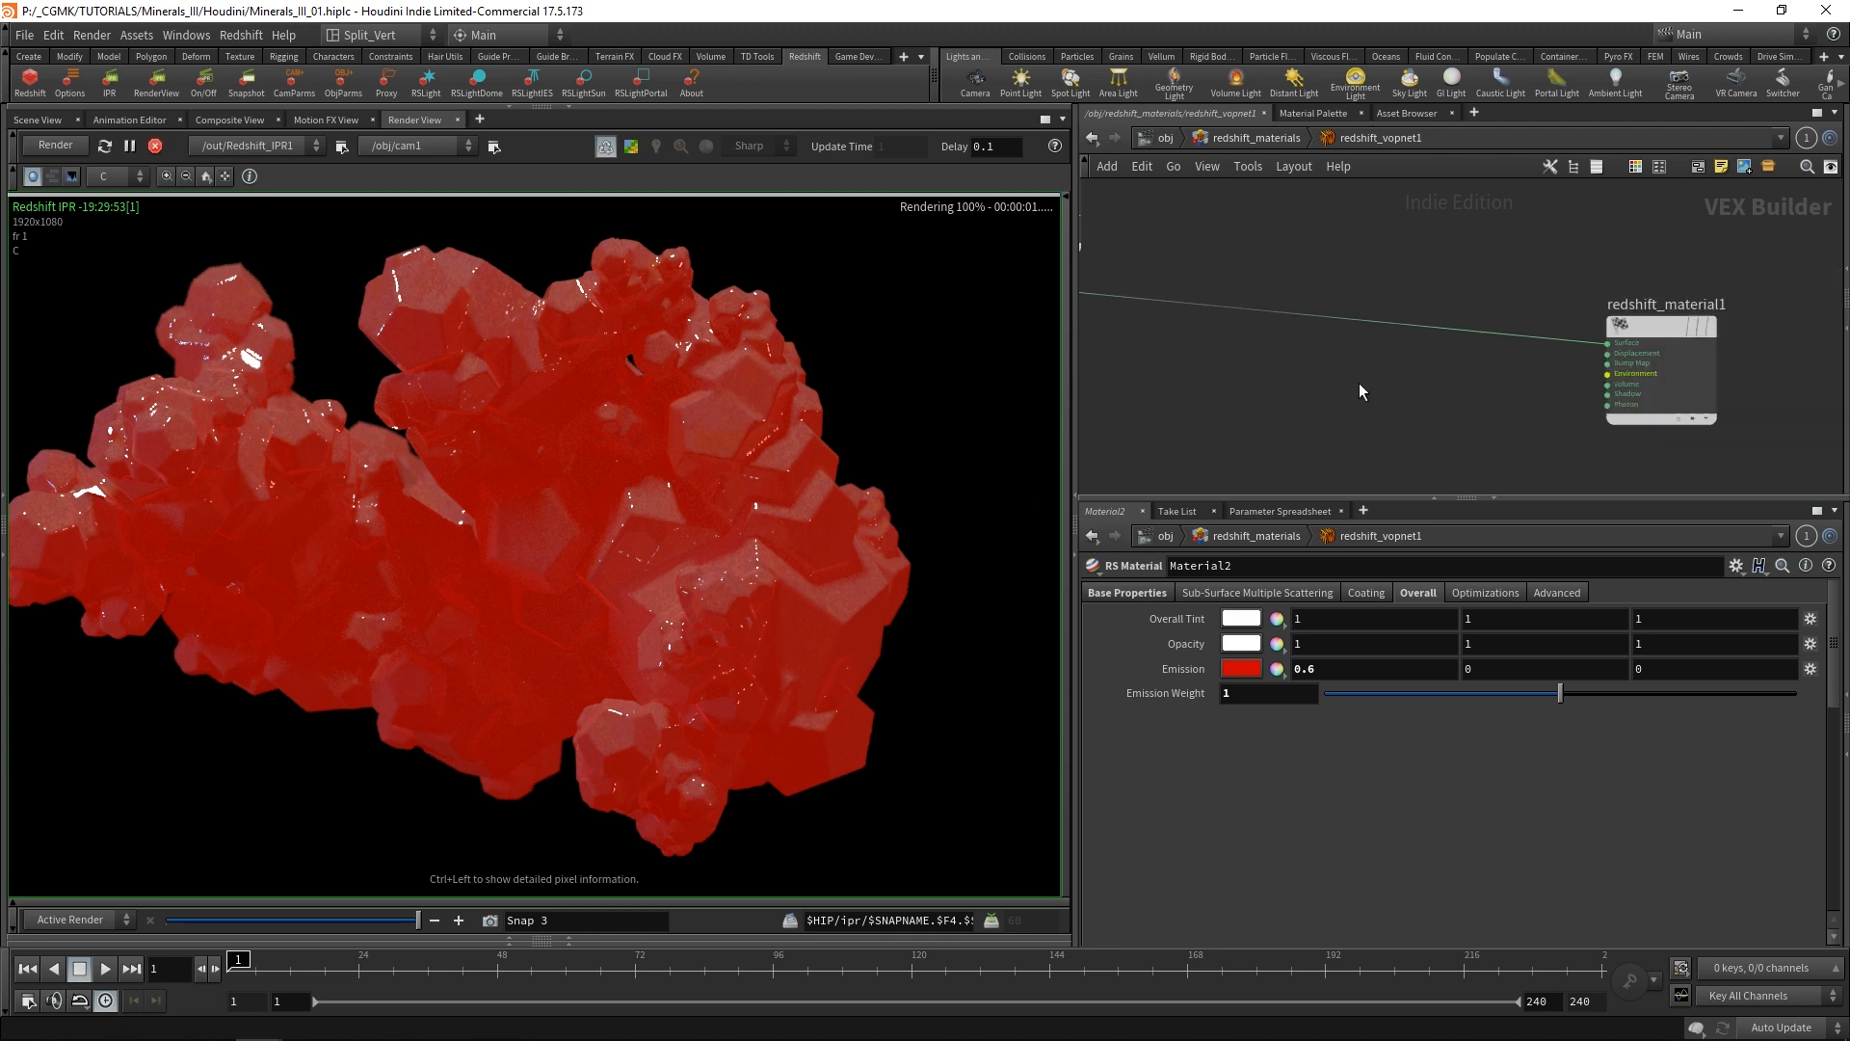
middle_drag(1573, 339, 1584, 437)
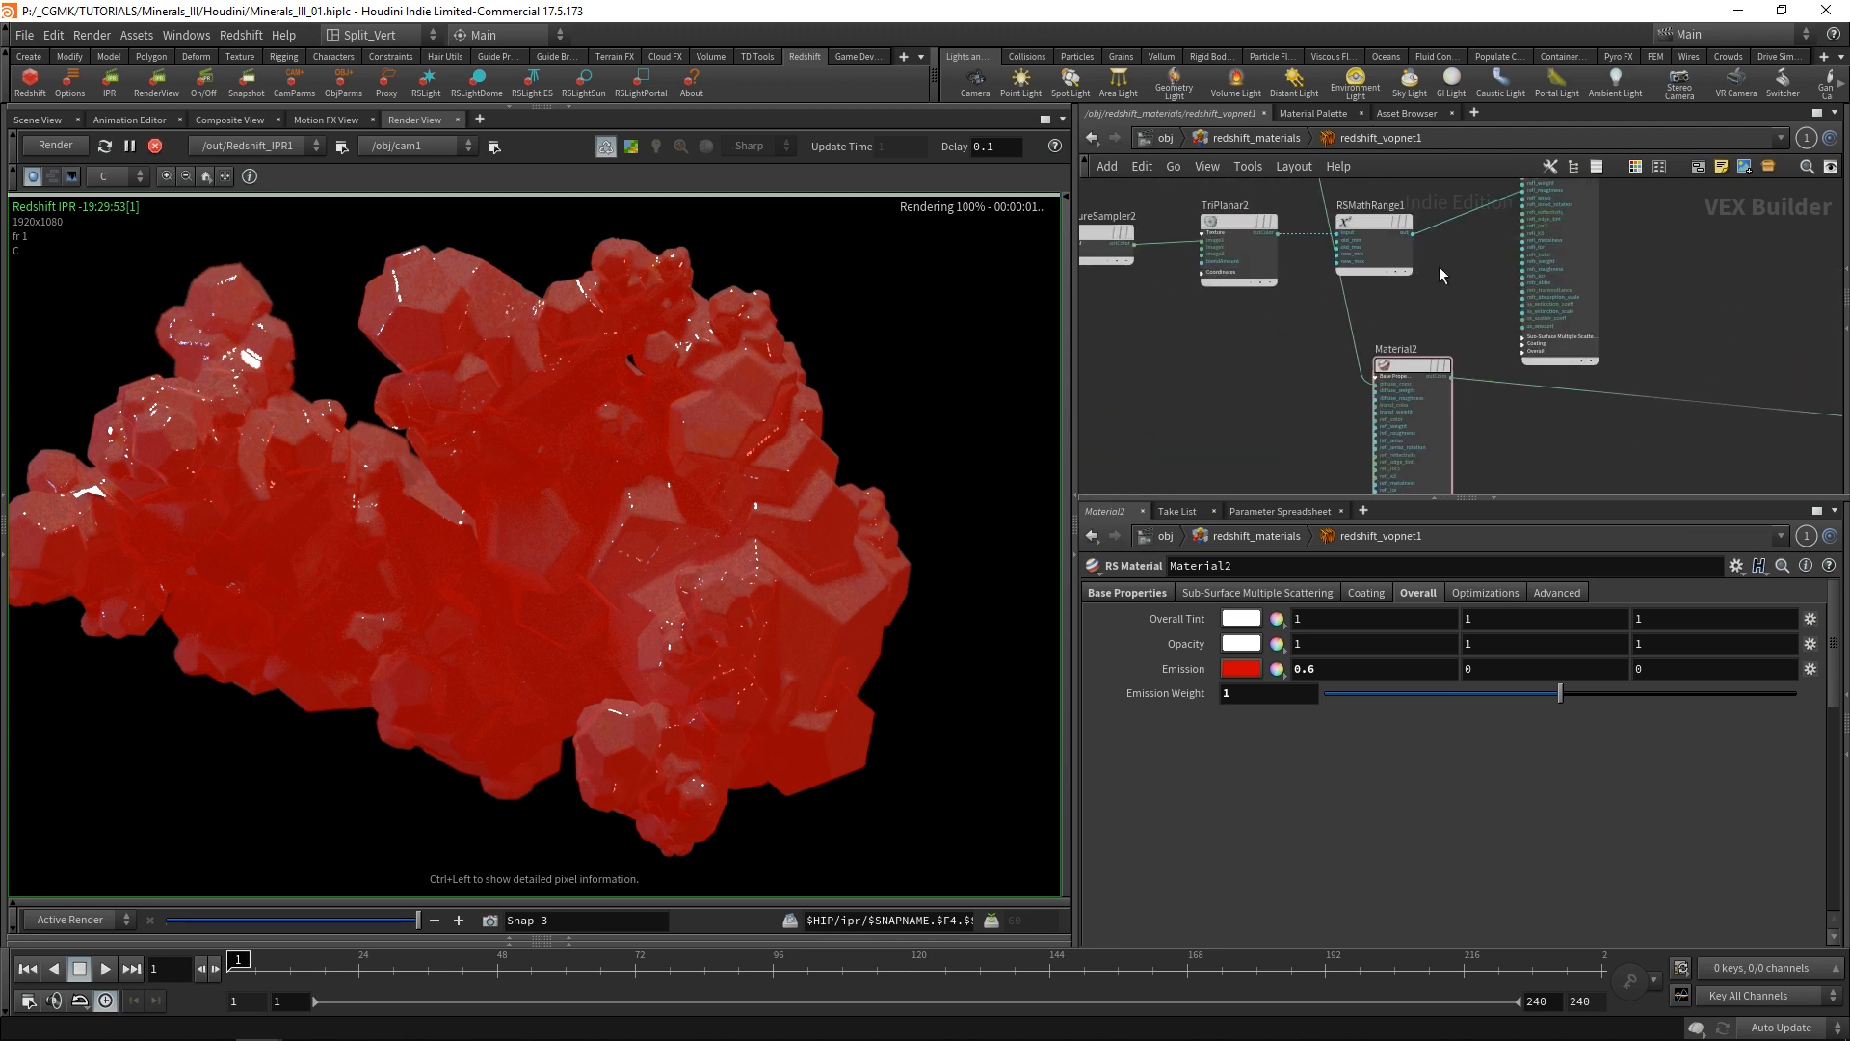
middle_drag(1438, 266, 1428, 430)
scroll(1262, 285, up, 3)
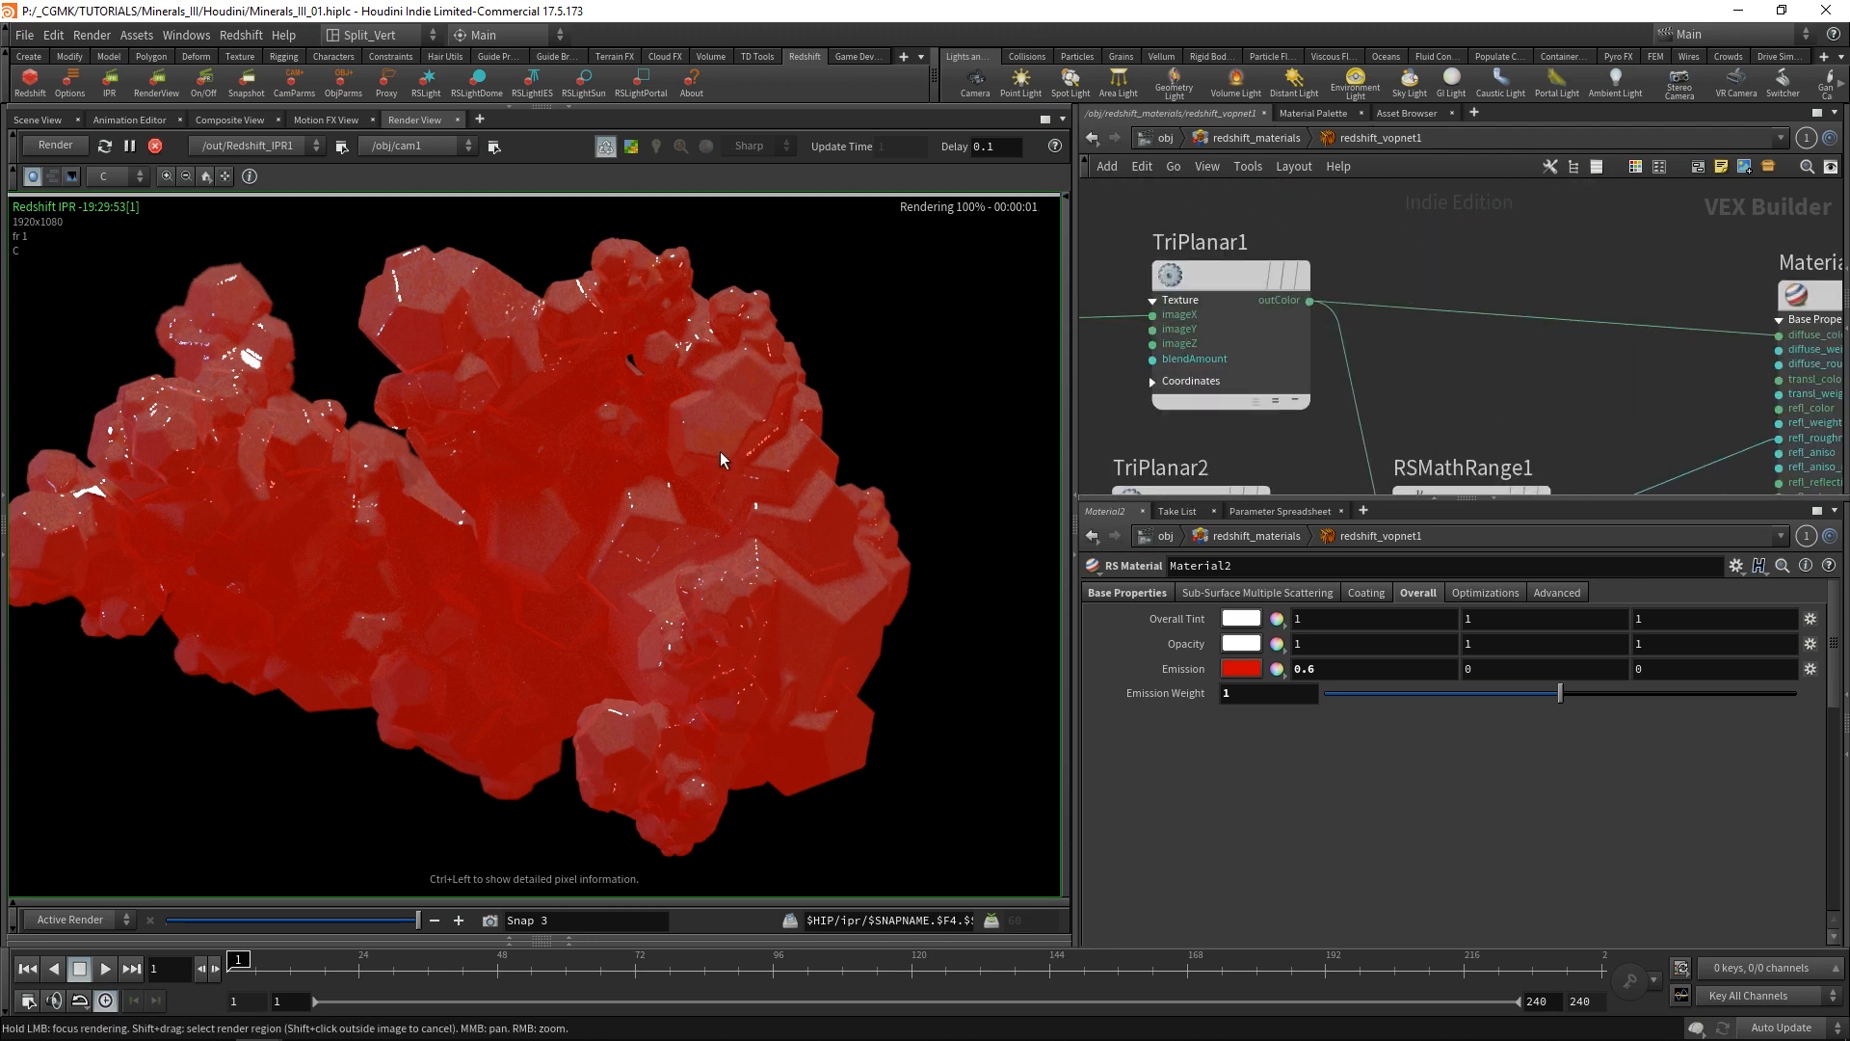
scroll(720, 451, up, 5)
scroll(717, 426, down, 5)
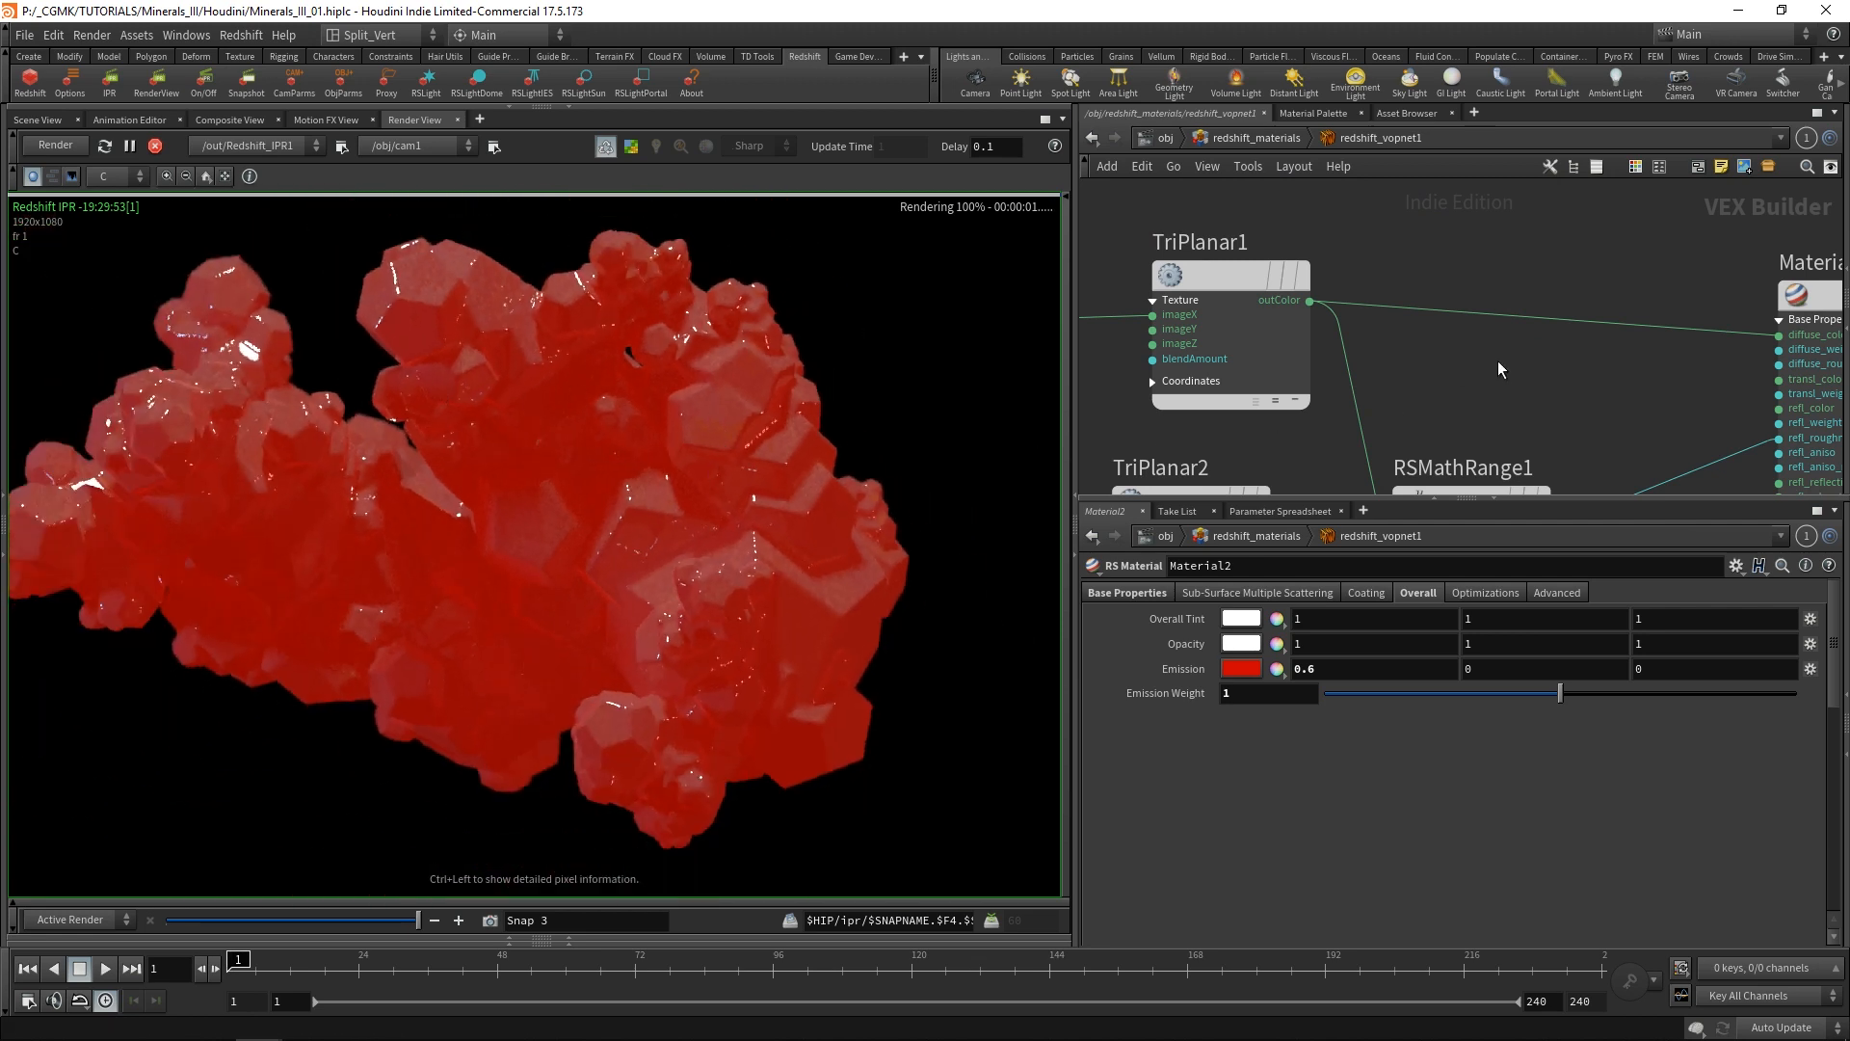
Collapse the Base Properties inputs of Material2 and place the node directly below Material1.
scroll(1500, 367, down, 4)
middle_drag(1639, 455, 1487, 363)
middle_drag(1722, 362, 1594, 244)
scroll(1547, 332, down, 1)
middle_drag(1544, 355, 1547, 325)
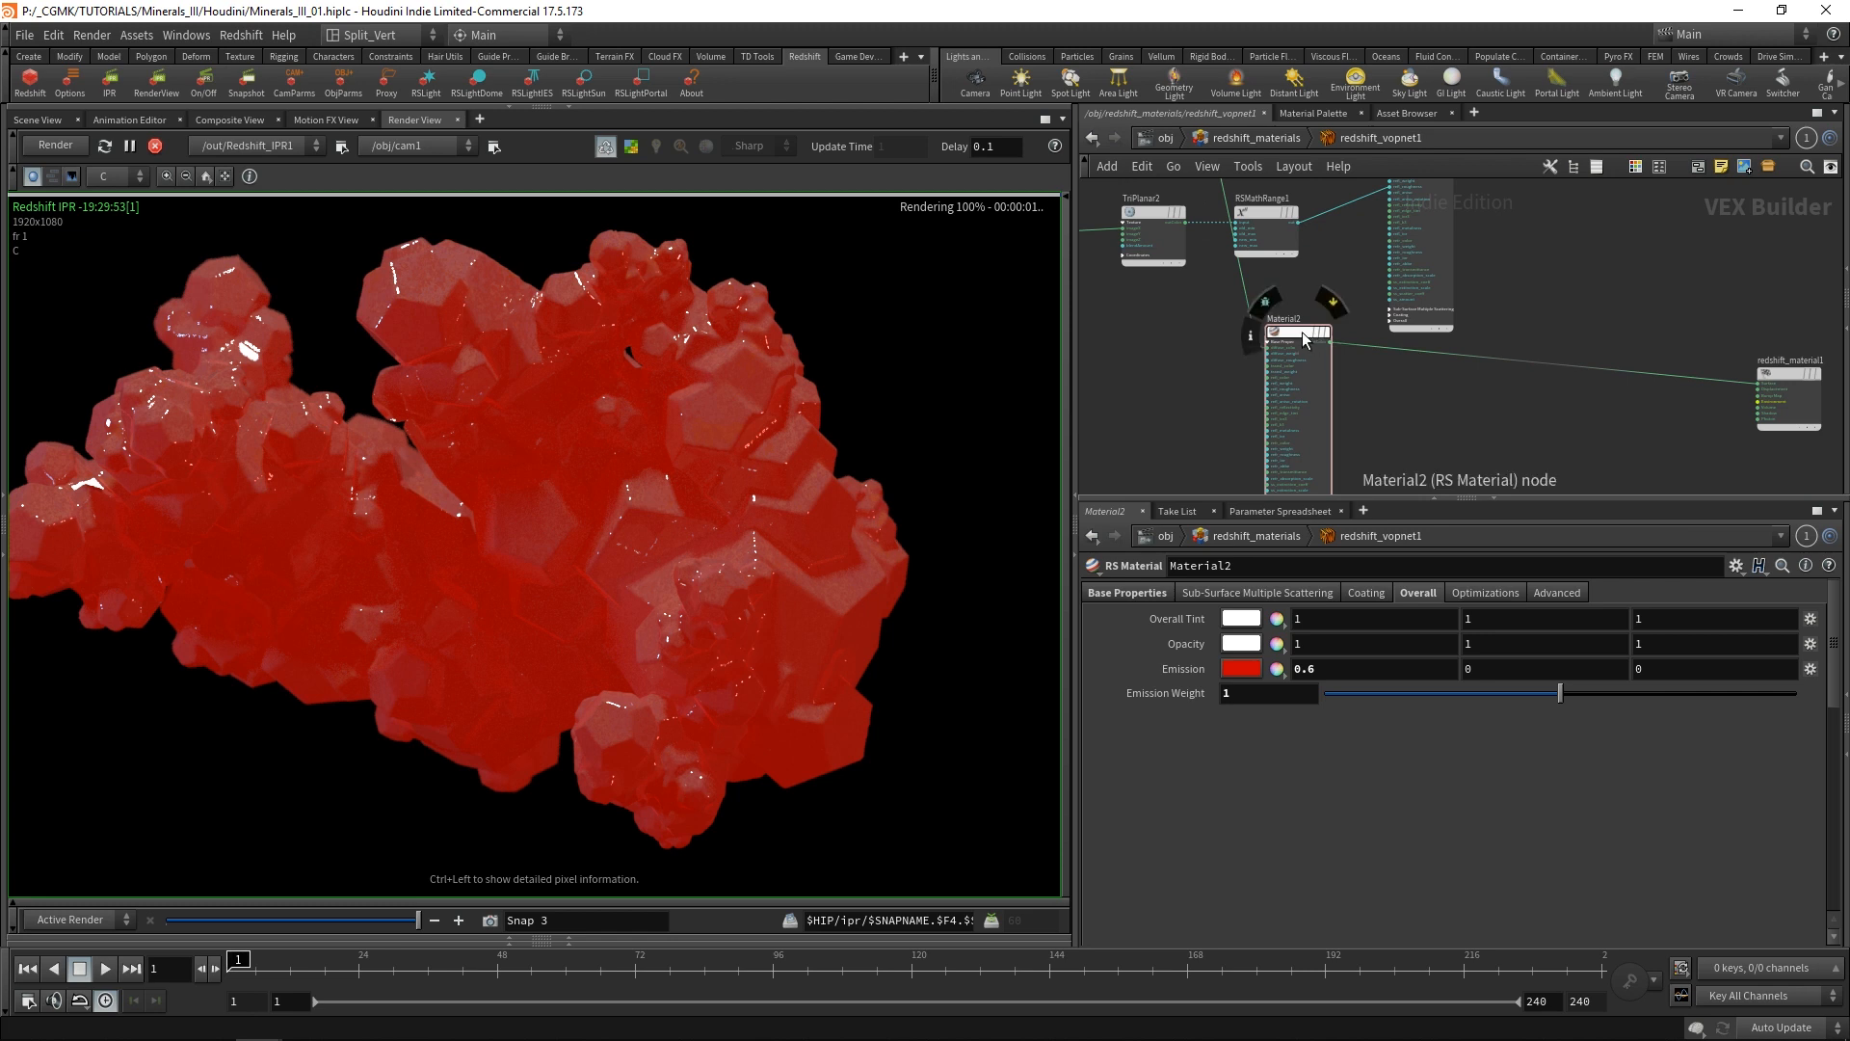
drag(1303, 334, 1388, 364)
scroll(1519, 397, up, 4)
middle_drag(1519, 397, 1403, 338)
scroll(1396, 335, down, 4)
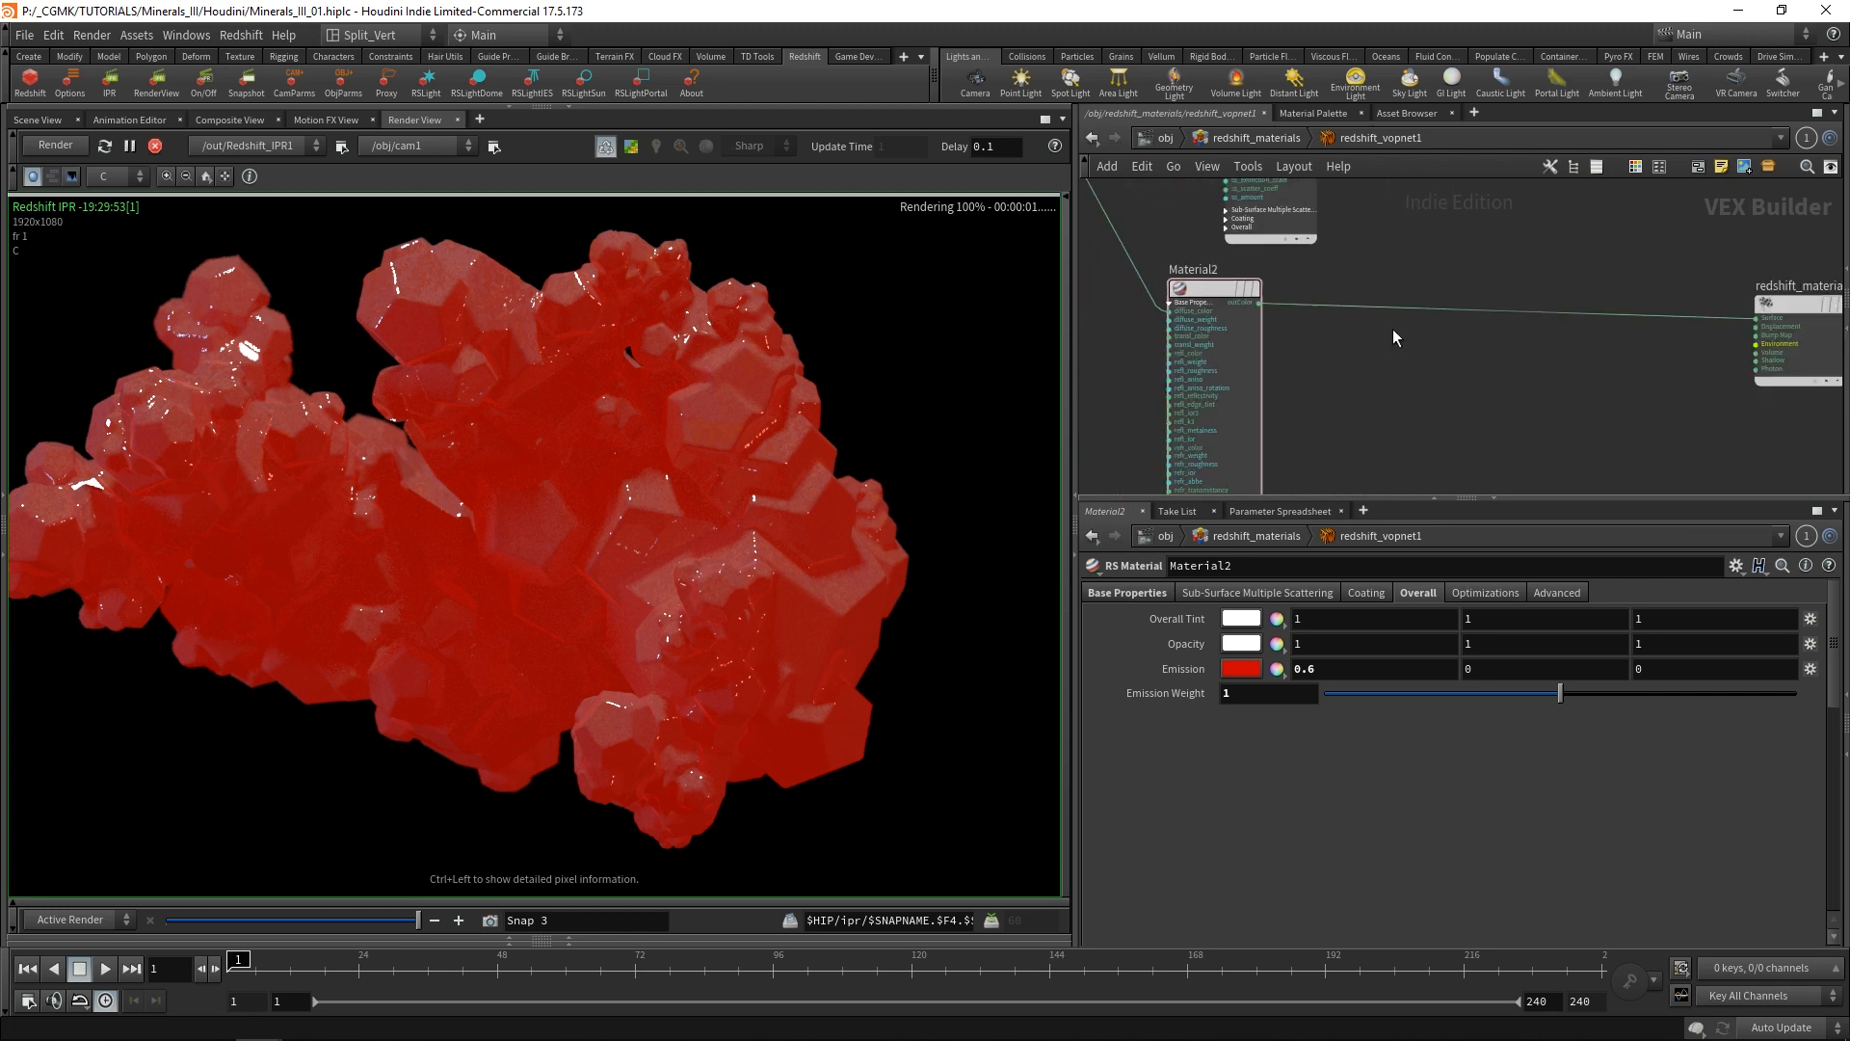
scroll(1177, 310, up, 4)
click(1163, 297)
scroll(1409, 277, down, 3)
middle_drag(1525, 231, 1445, 306)
drag(1240, 378, 1293, 374)
Add an RS Point Attribute node in the empty space above the displacement chain.
scroll(1385, 355, down, 1)
scroll(1479, 300, down, 3)
middle_drag(1400, 448, 1495, 374)
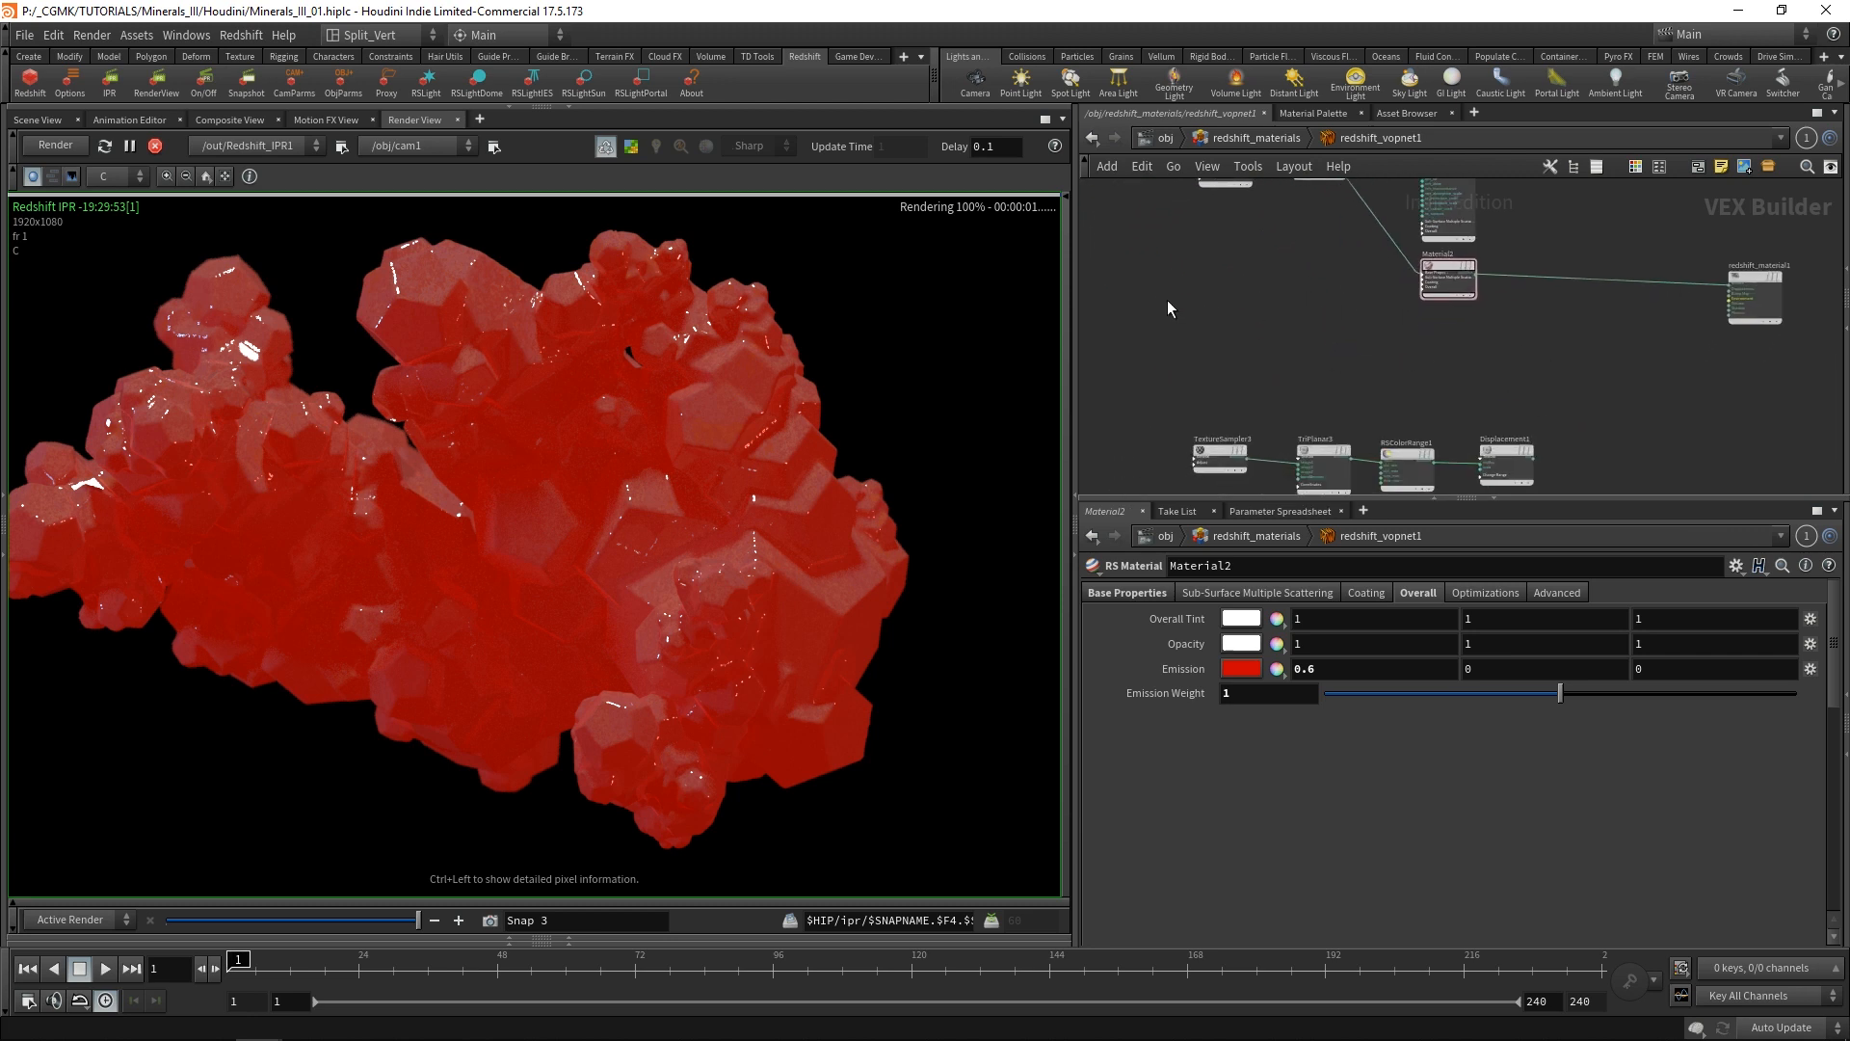
key(Tab)
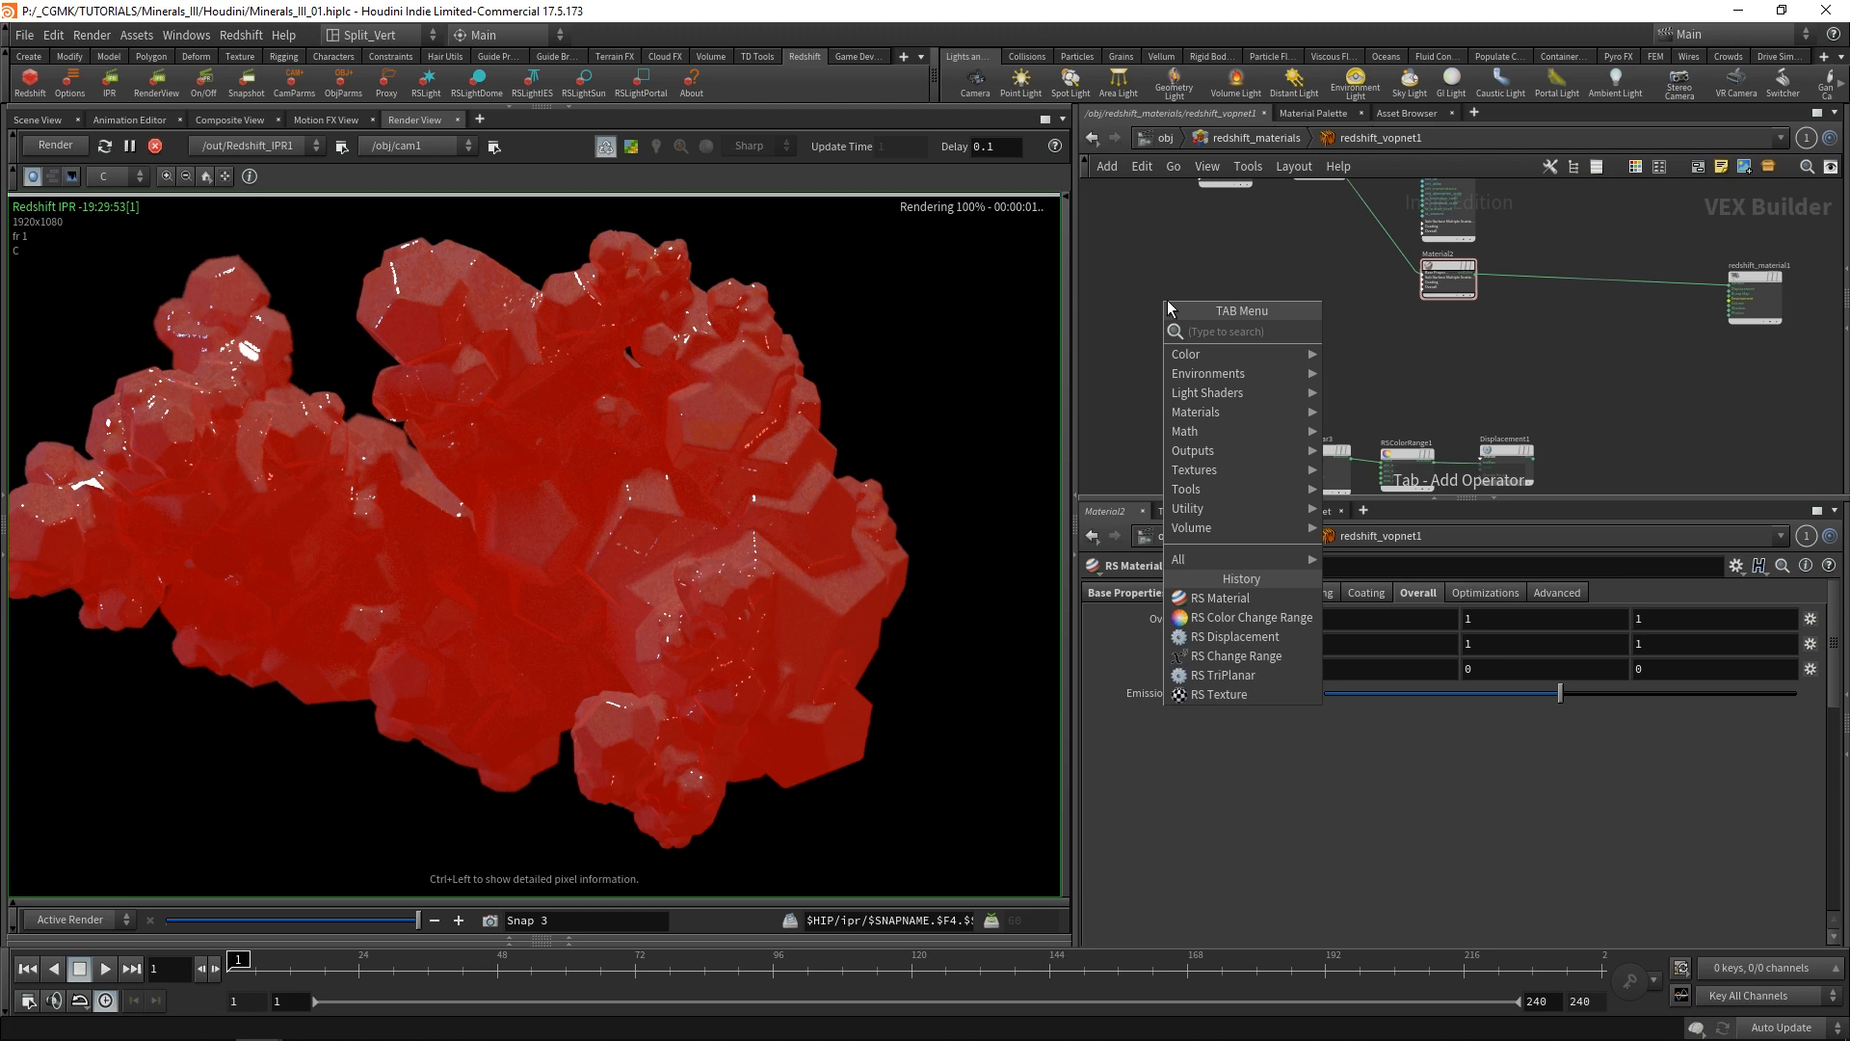
text(poin)
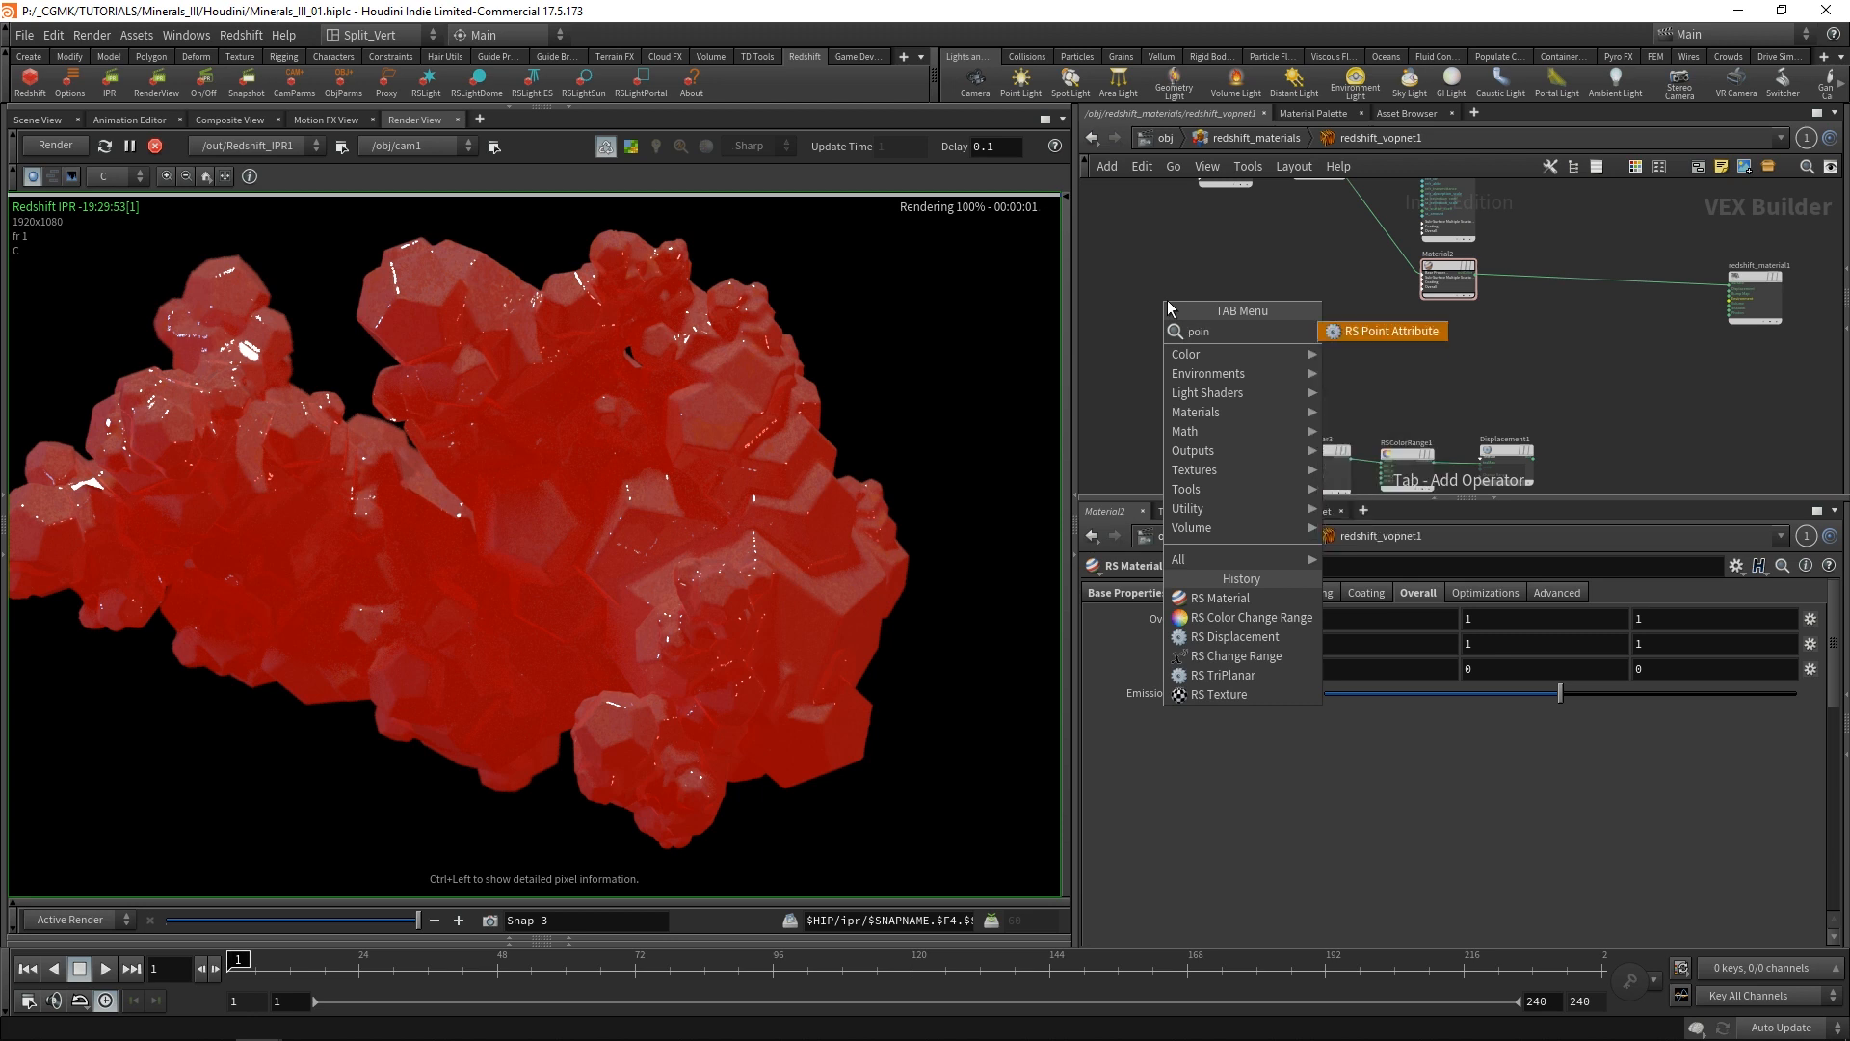
click(1392, 331)
click(1218, 321)
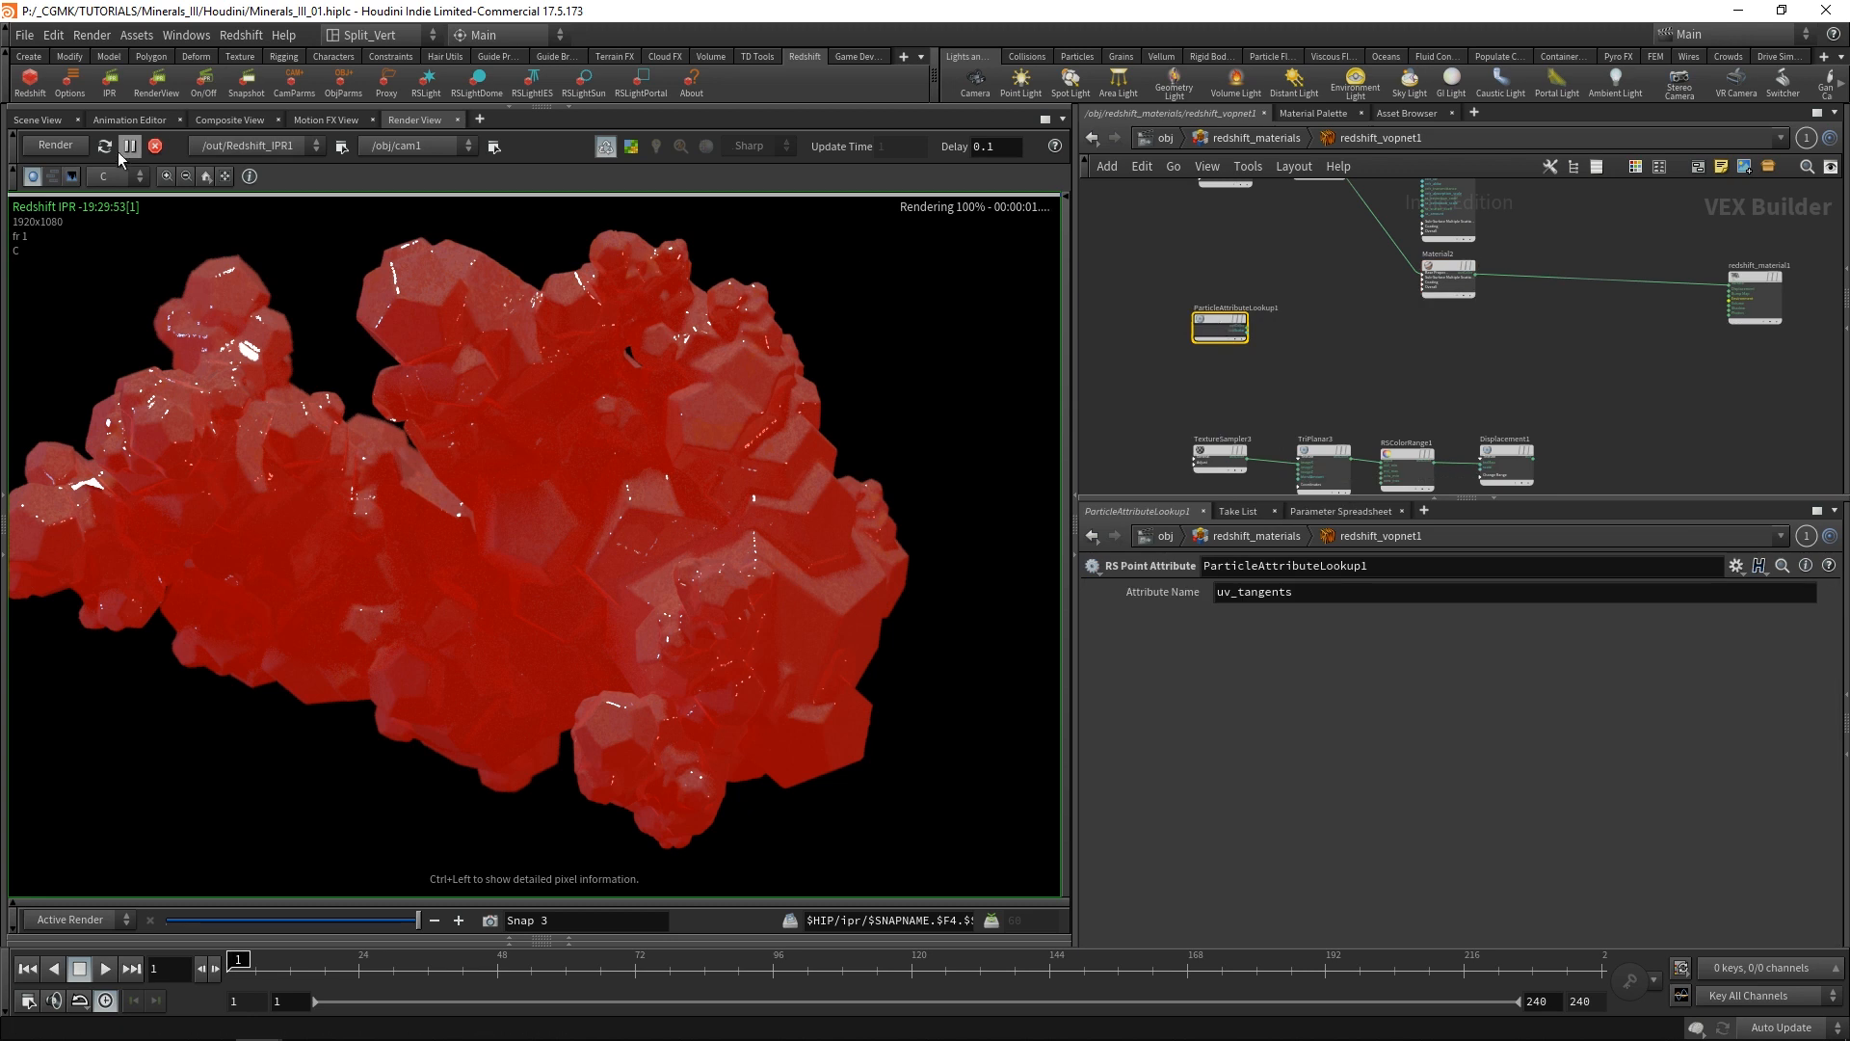
Stop the running render and set the point attribute node's Attribute Name to area.
click(155, 145)
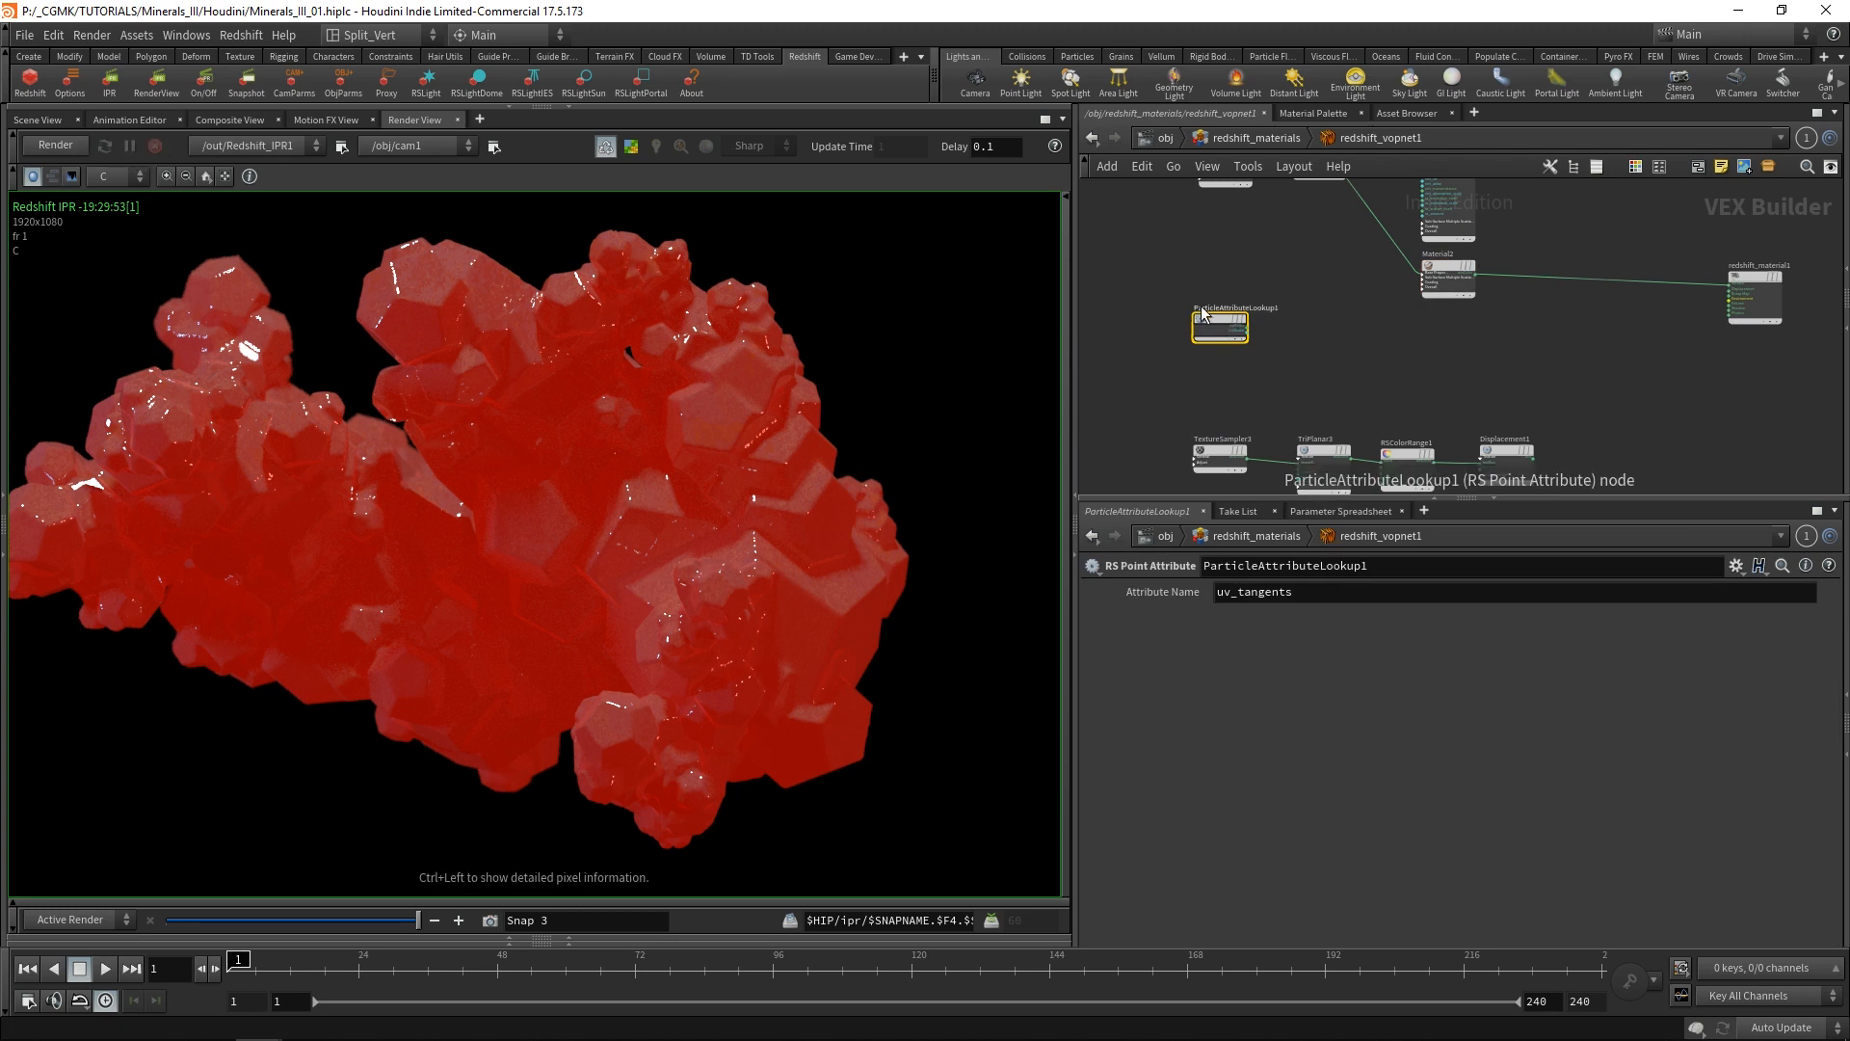
double_click(1338, 602)
text(area)
key(Return)
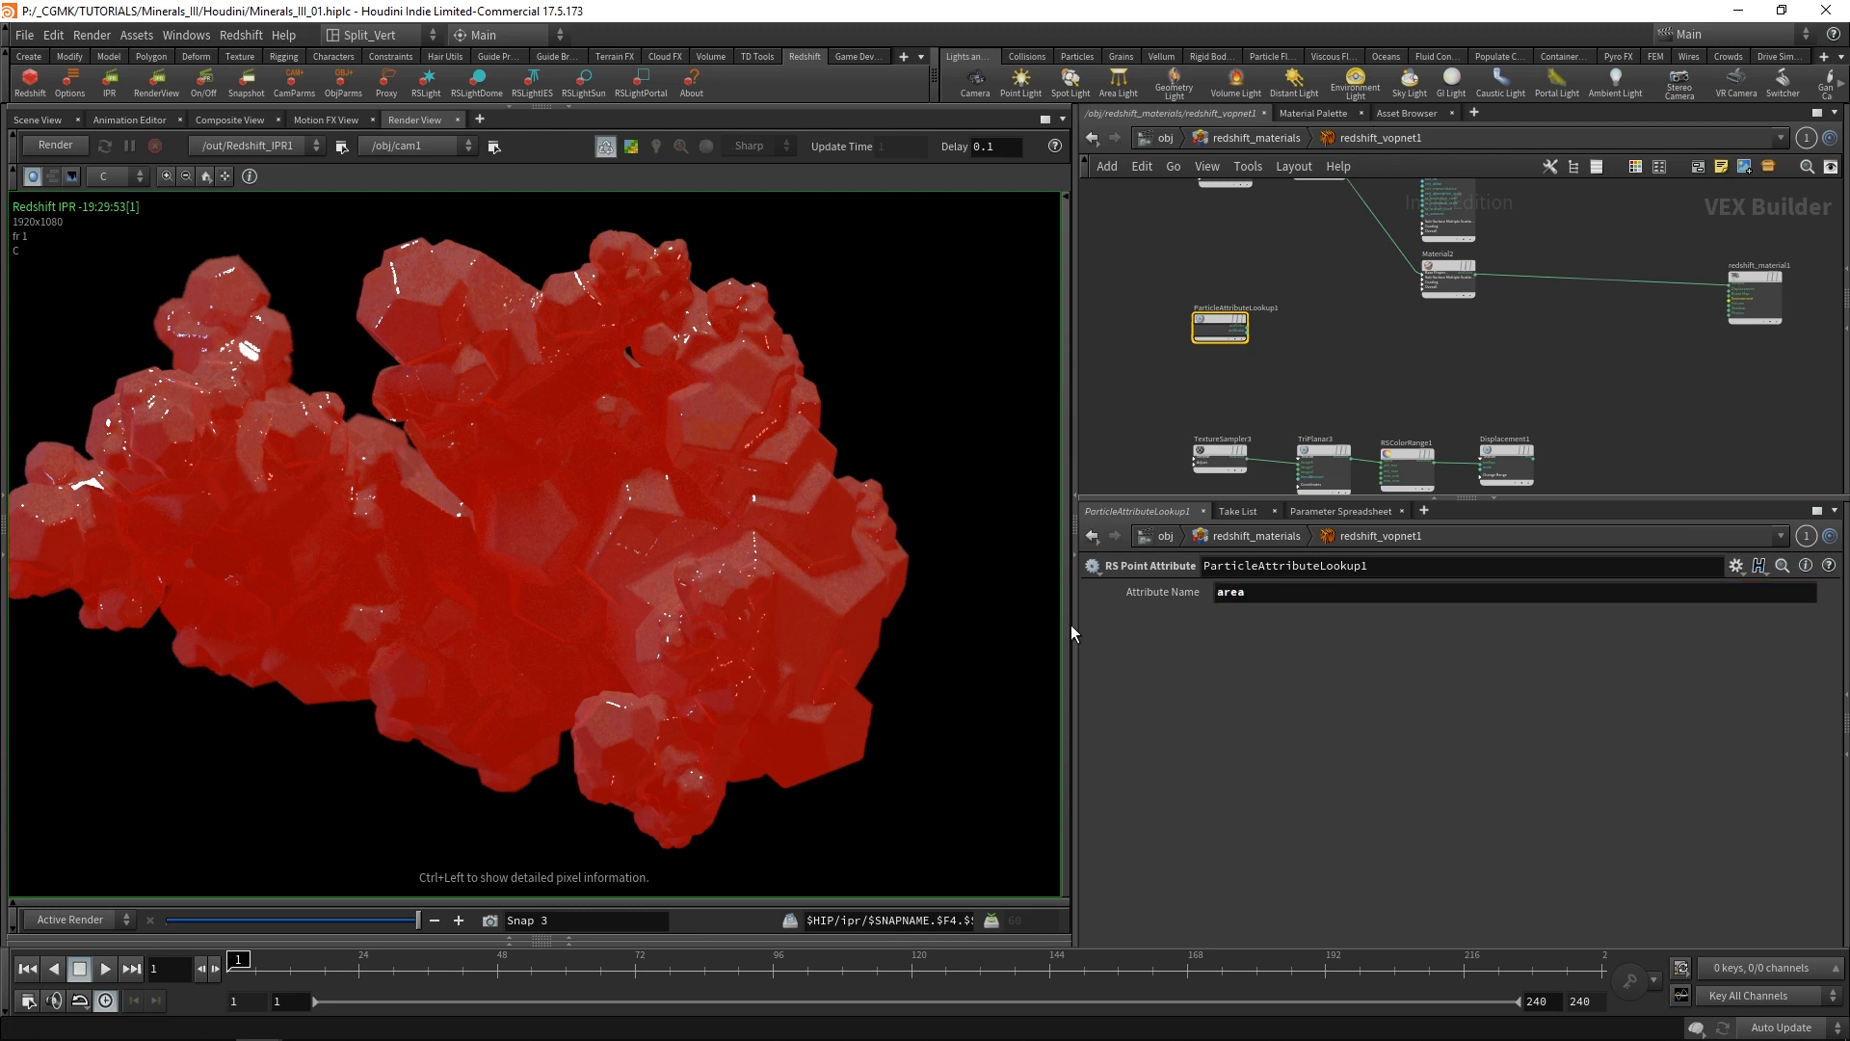
Connect the color output of ParticleAttributeLookup1 to the Surface input of redshift_material1 and render the area attribute.
scroll(1362, 323, up, 3)
scroll(1330, 326, down, 2)
drag(1203, 316, 1544, 313)
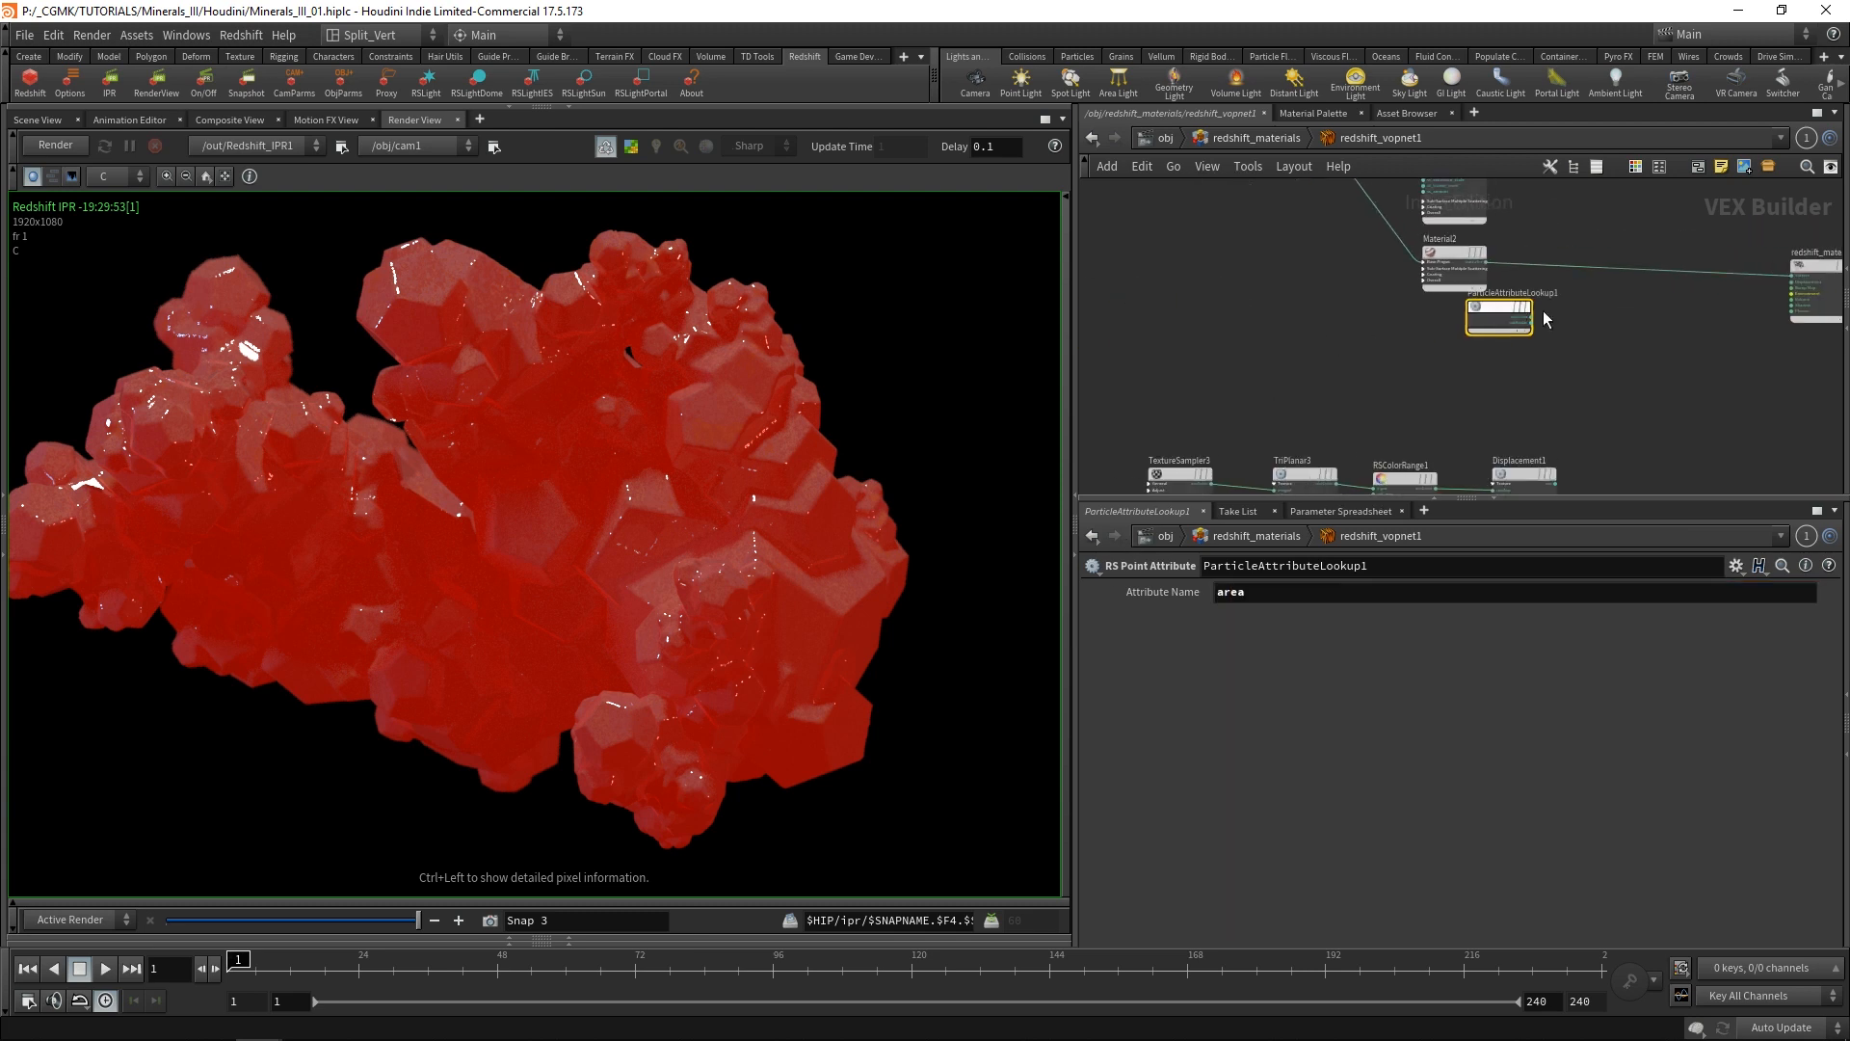
scroll(1544, 318, up, 4)
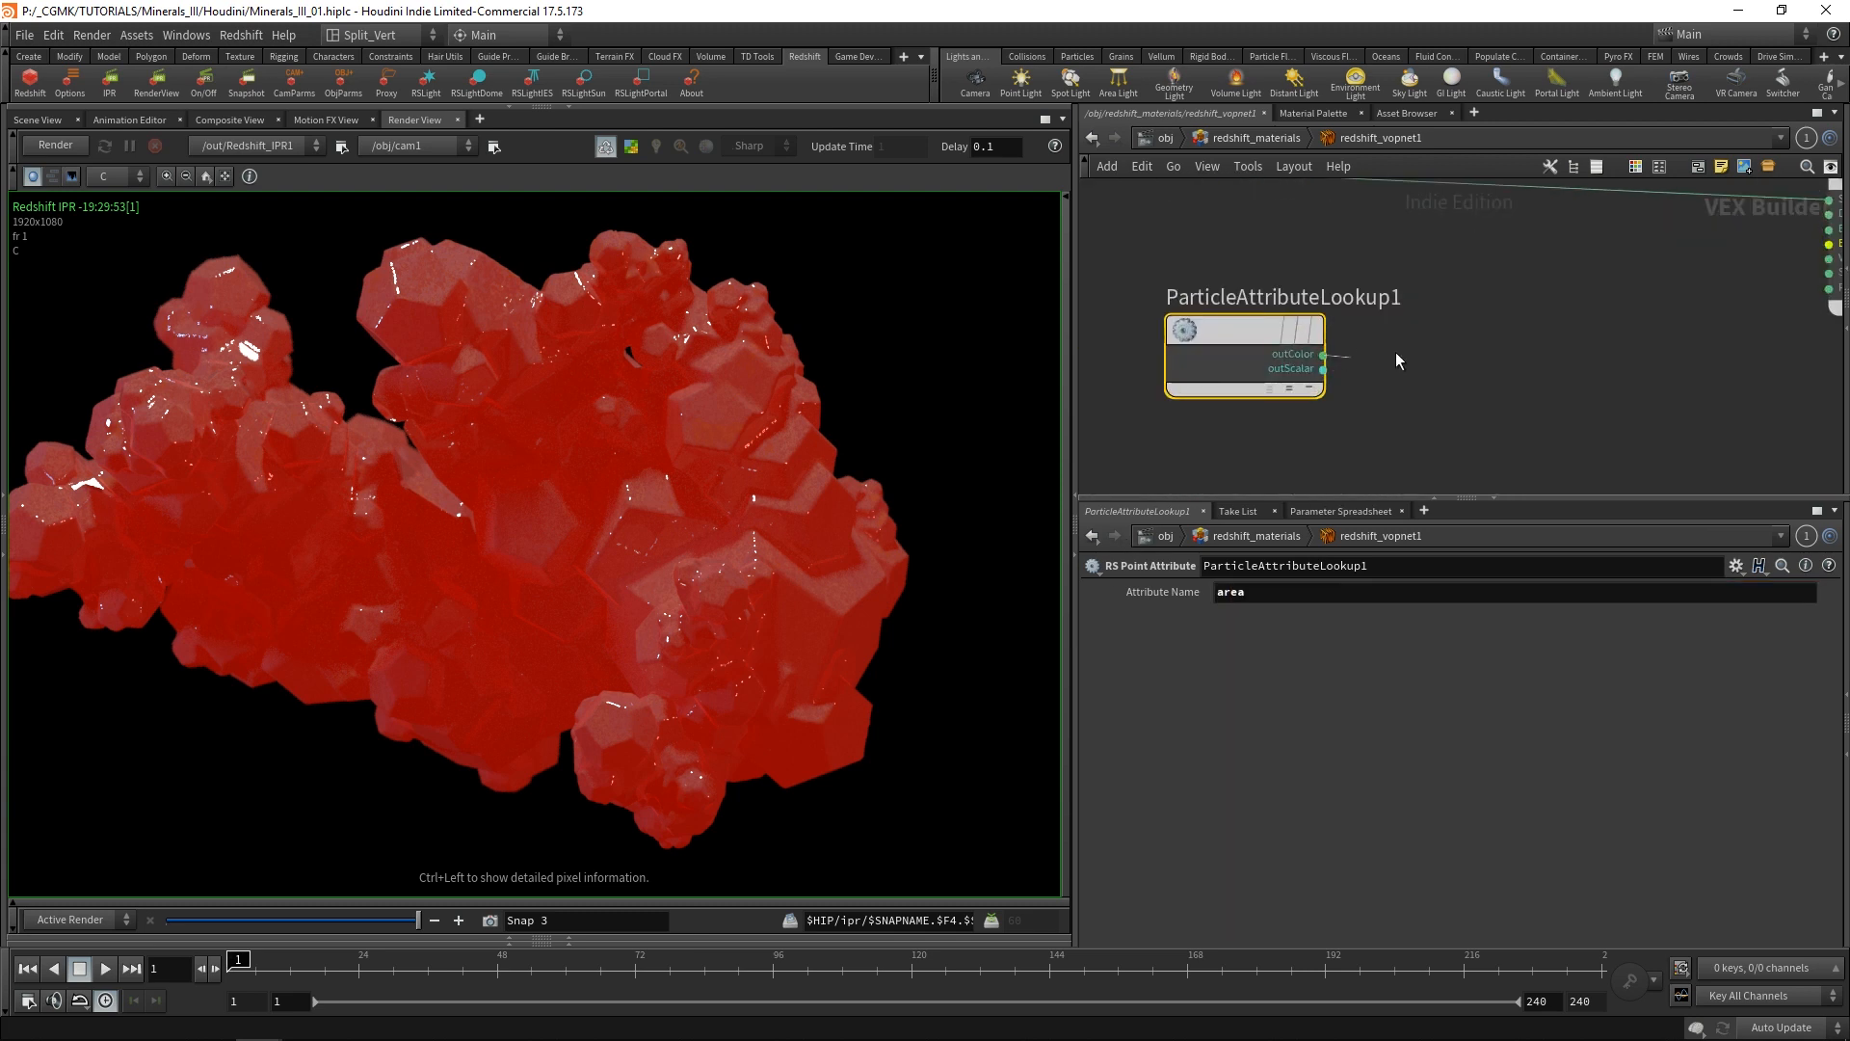
click(1639, 244)
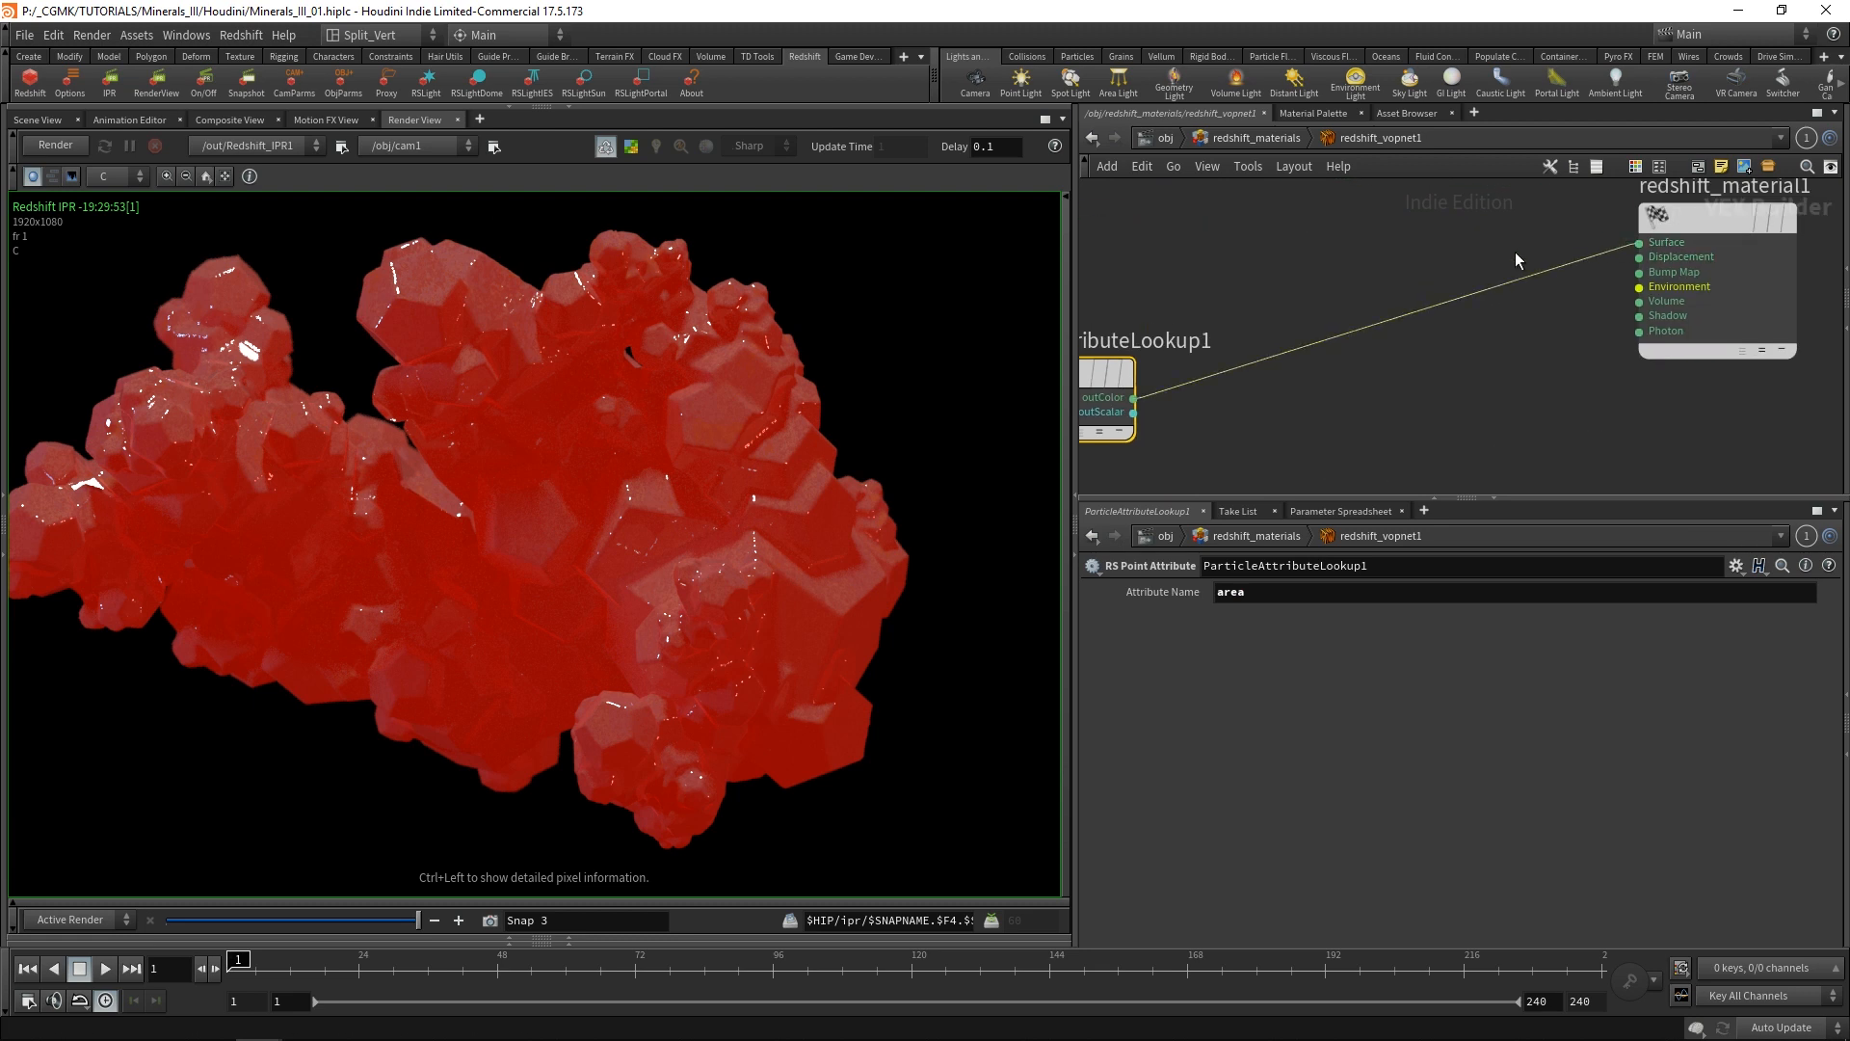
click(60, 146)
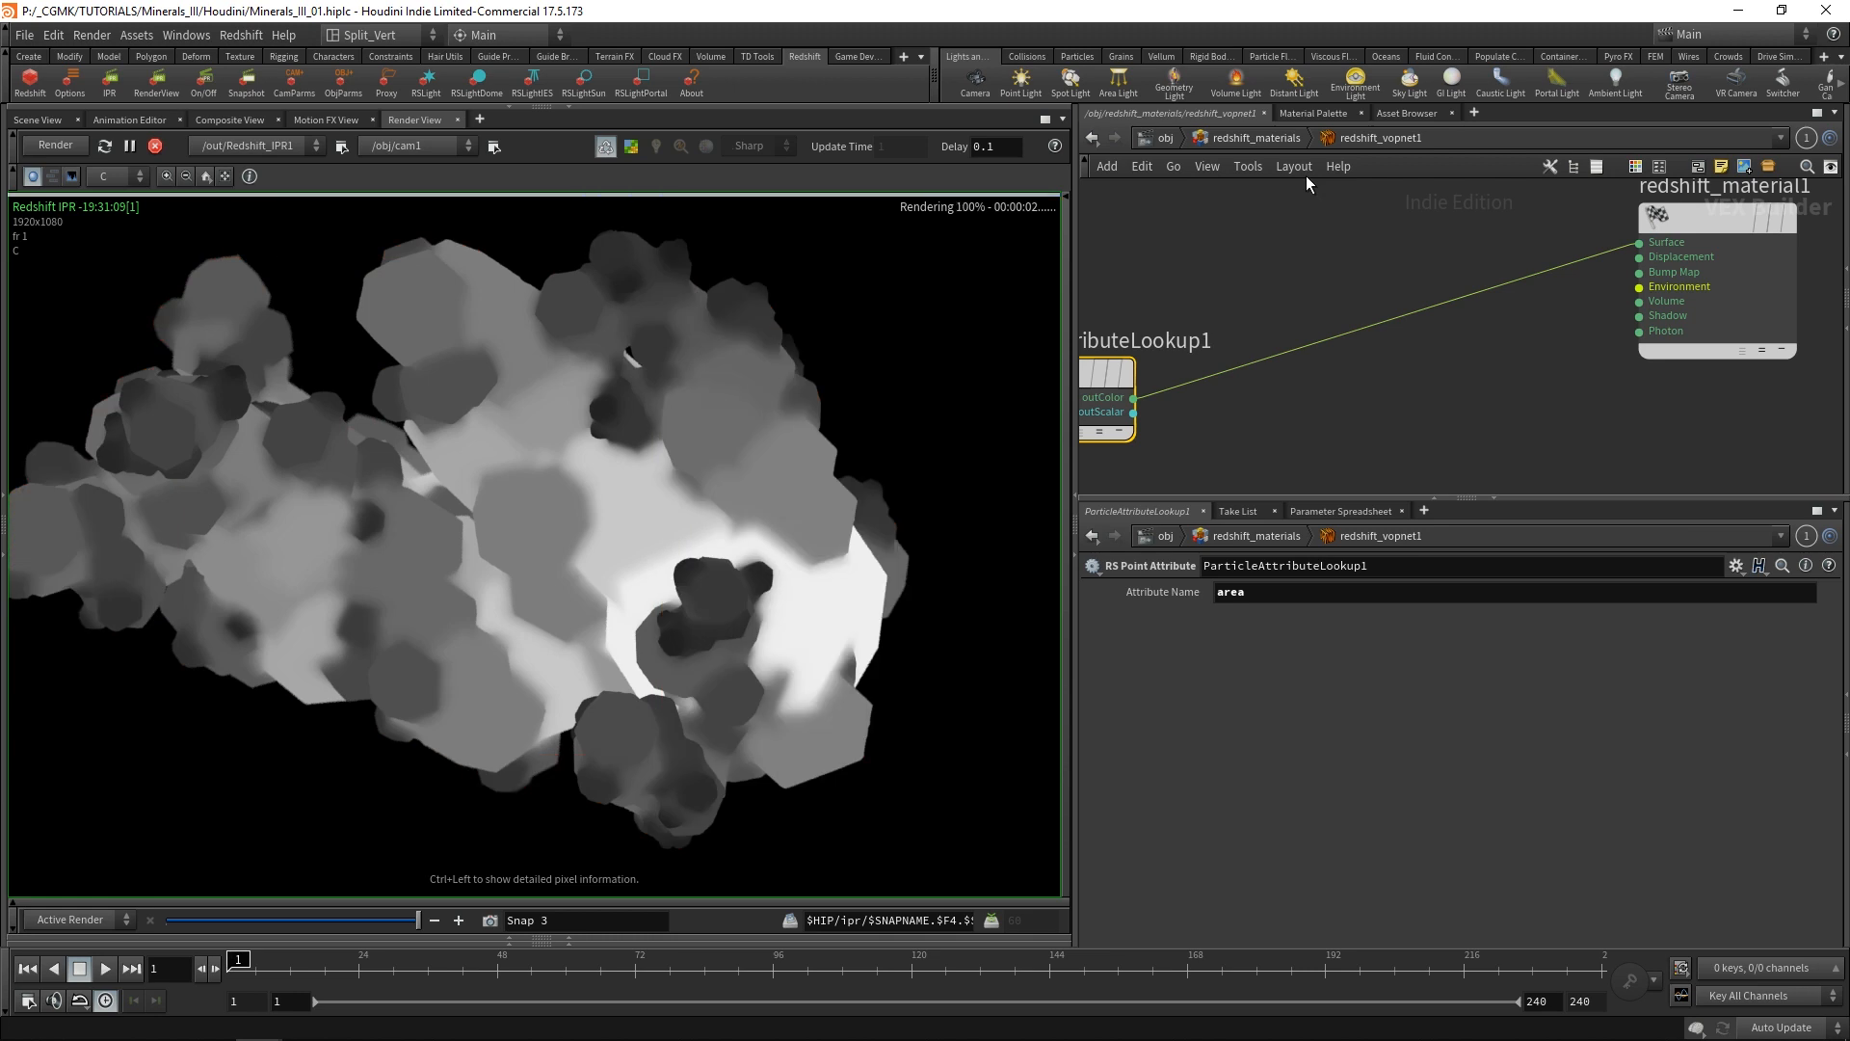
Move ParticleAttributeLookup1 below and to the left of Material2, leaving free space before redshift_material1.
scroll(1431, 270, down, 3)
drag(1274, 315, 1146, 328)
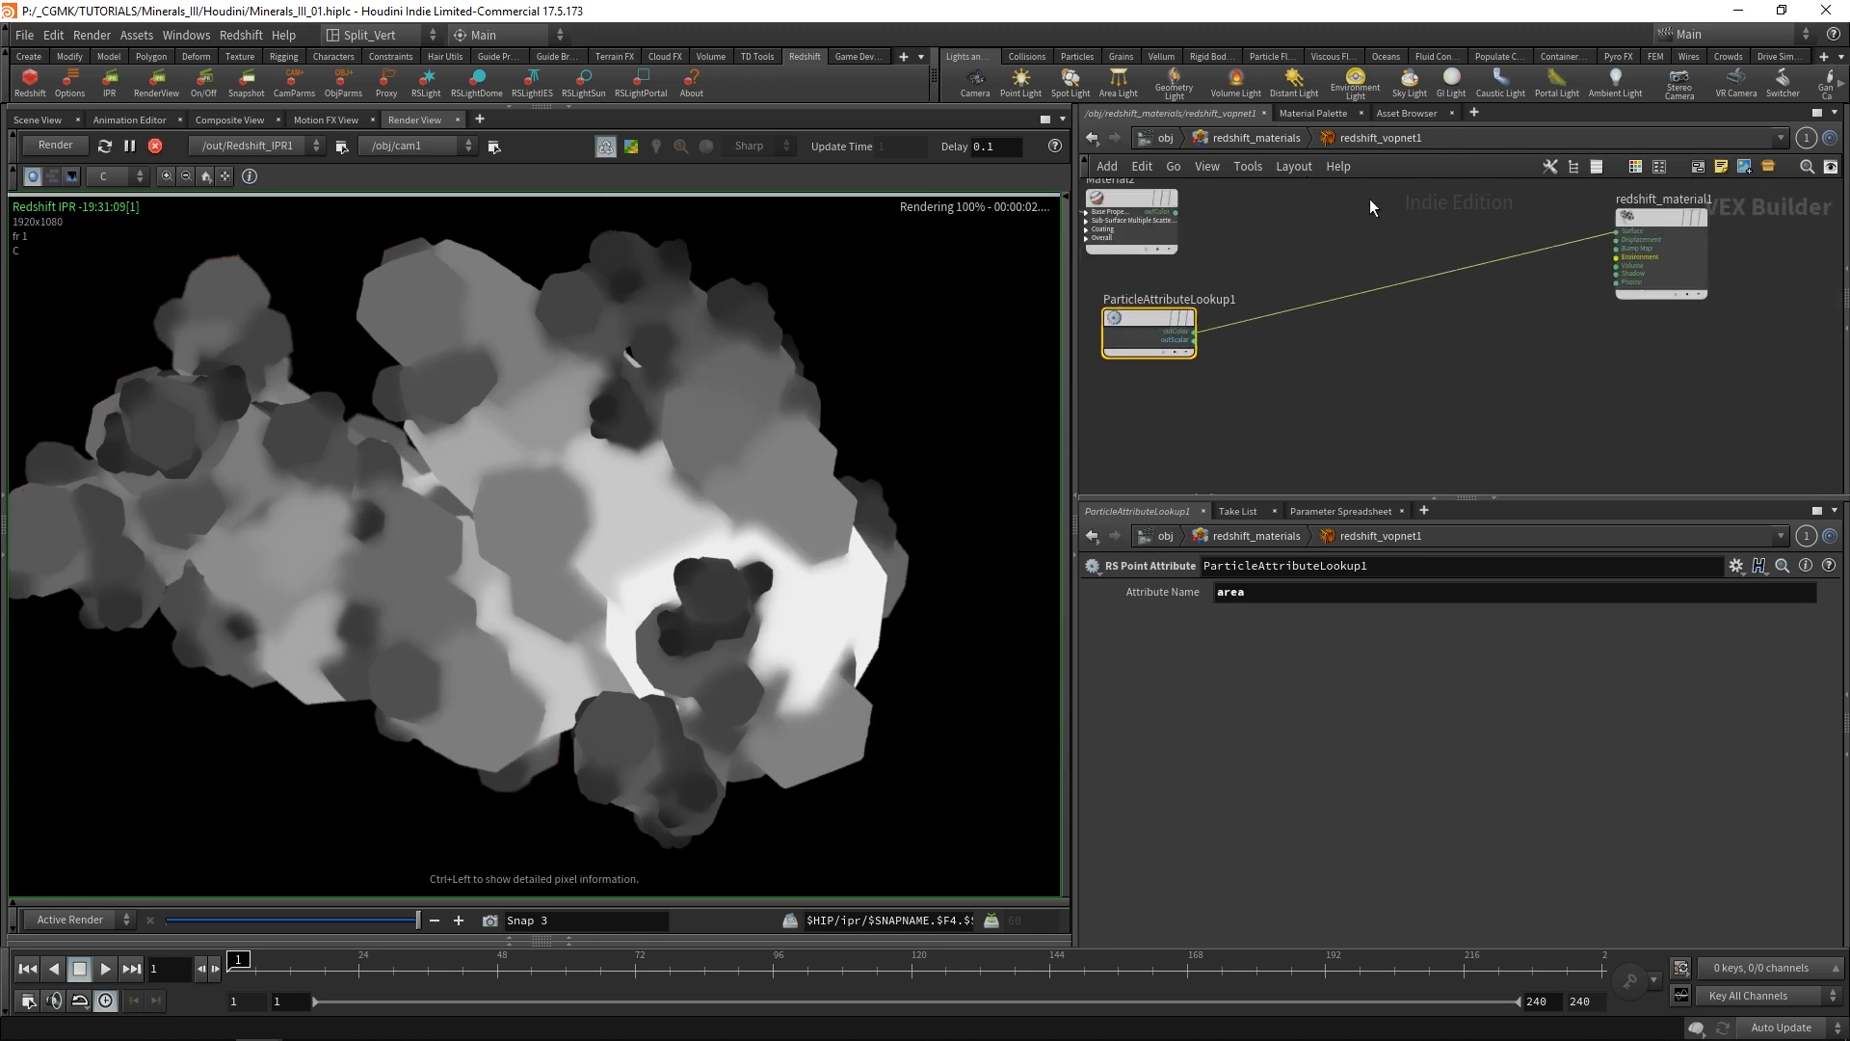
scroll(1562, 209, down, 2)
drag(1295, 292, 1153, 305)
middle_drag(1340, 252, 1314, 347)
key(Tab)
click(1318, 246)
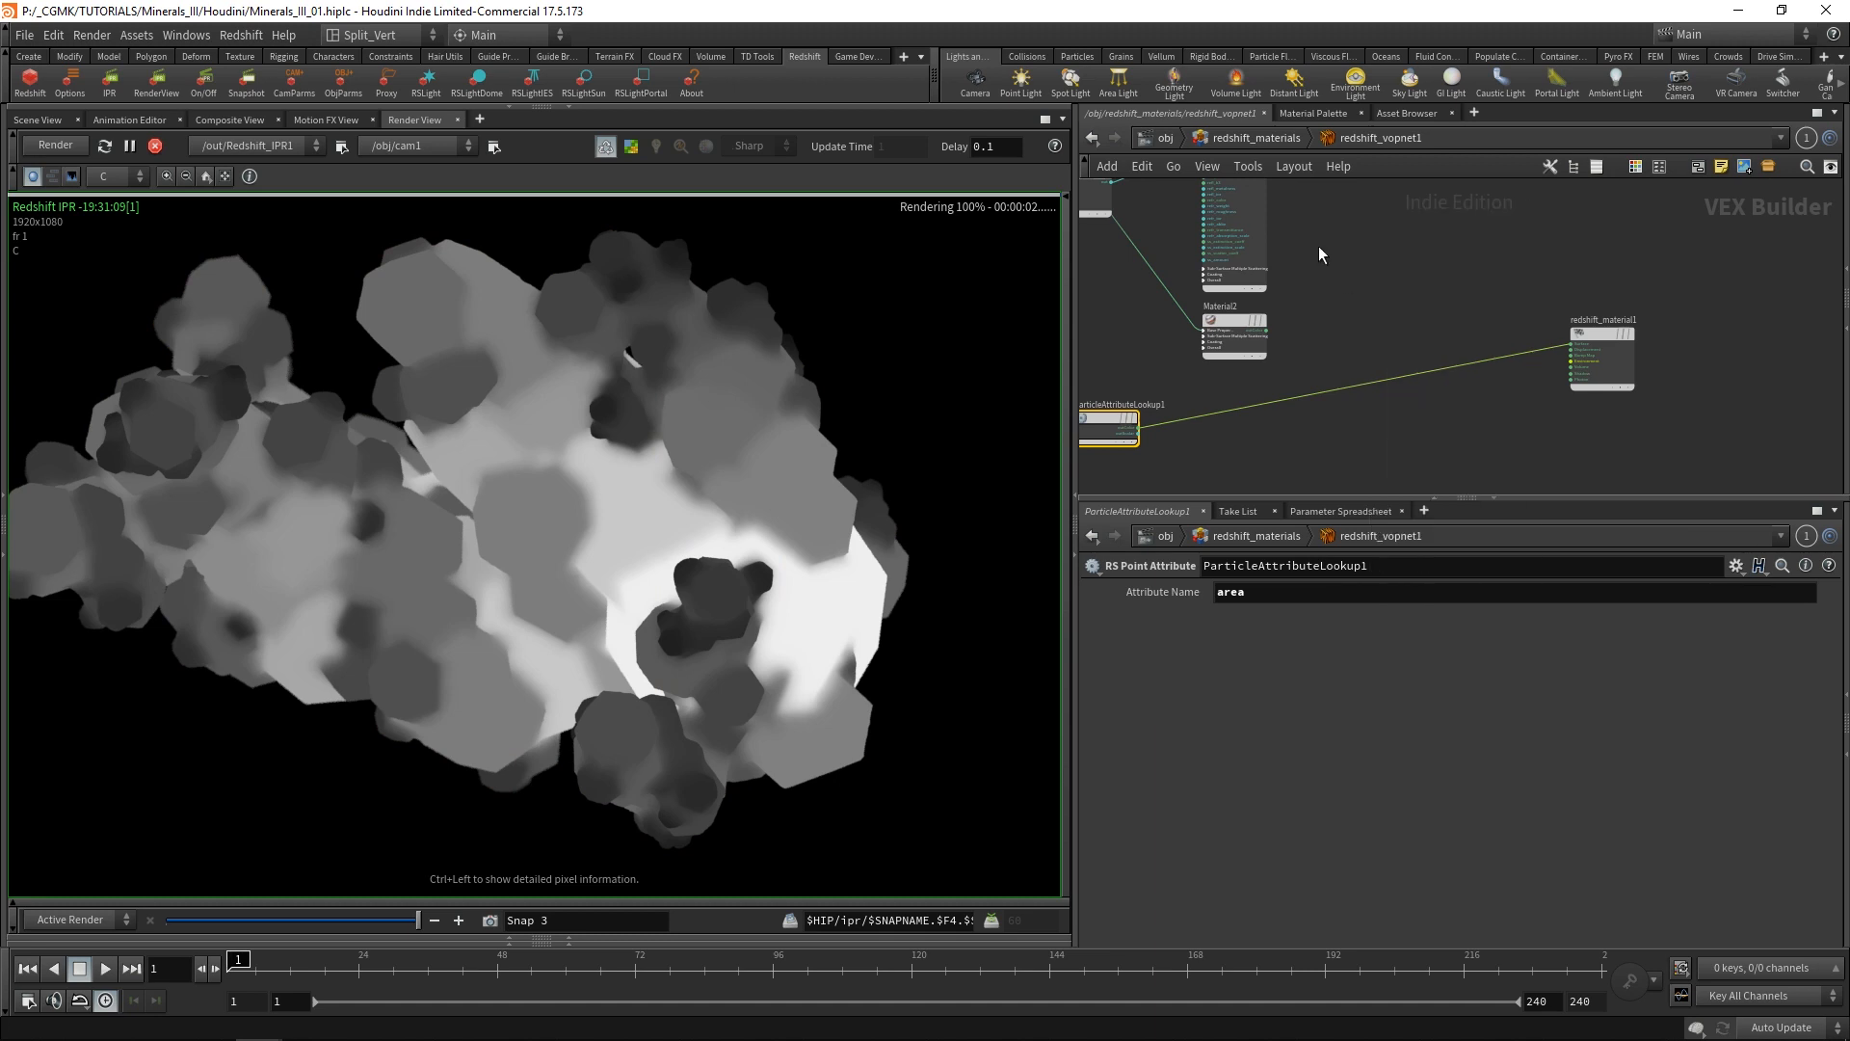
Move Material2 closer beneath Material1 and rename it Red.
middle_drag(1318, 245, 1308, 301)
middle_drag(1264, 209, 1369, 187)
scroll(1208, 279, up, 3)
click(1164, 242)
click(1163, 241)
scroll(1340, 301, down, 1)
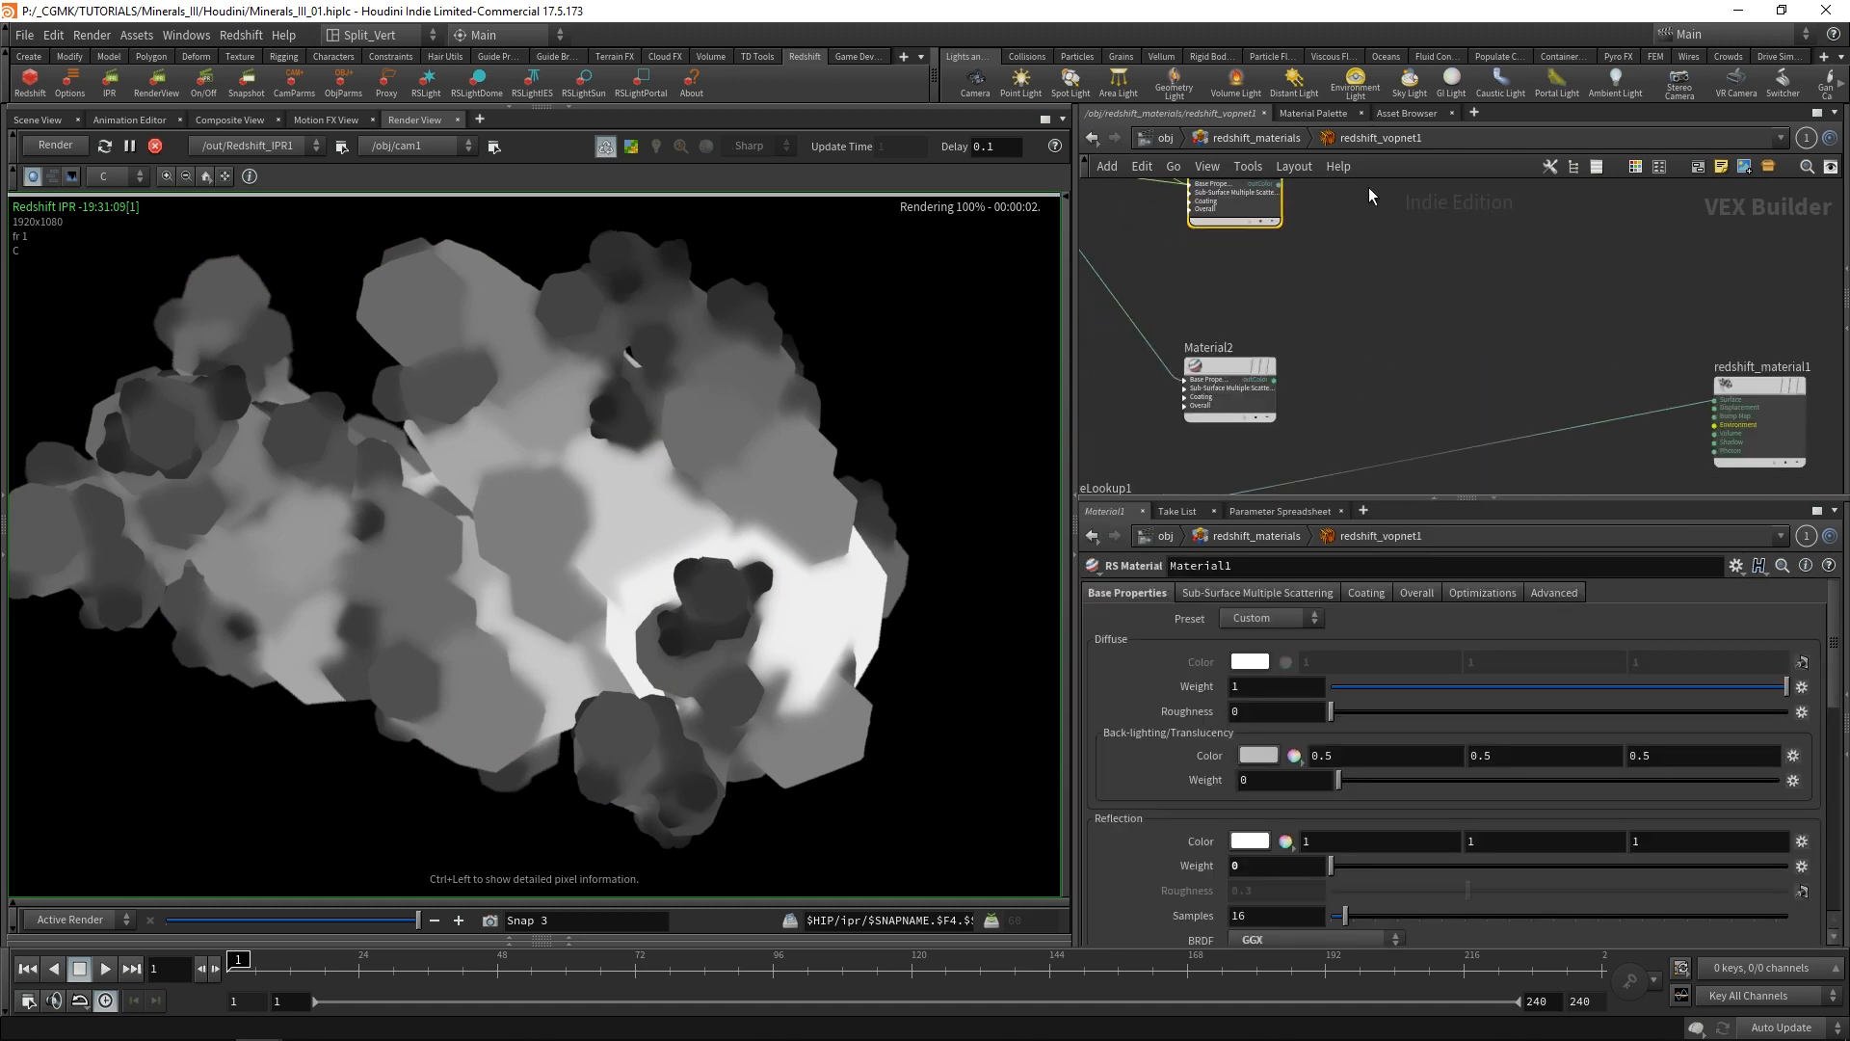
drag(1257, 366, 1251, 298)
middle_drag(1243, 297, 1260, 345)
click(1241, 330)
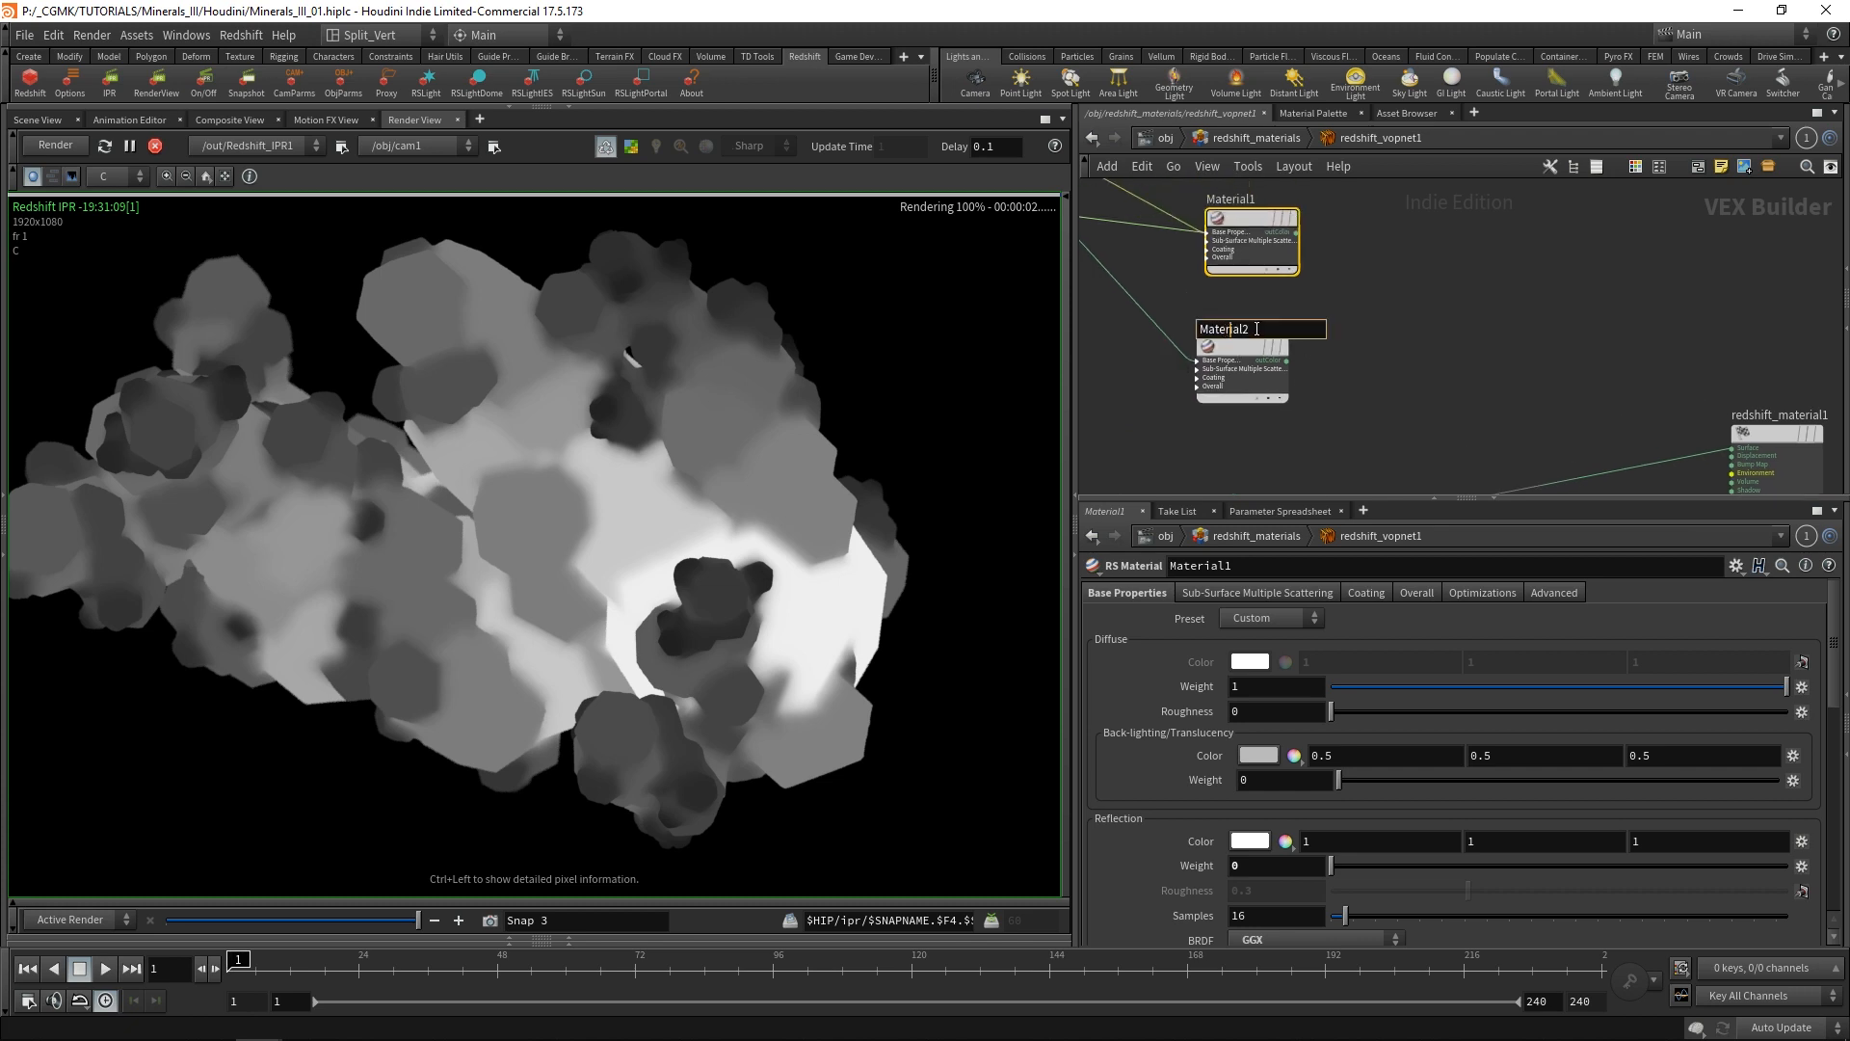
drag(1255, 330, 1118, 353)
text(Red)
key(Return)
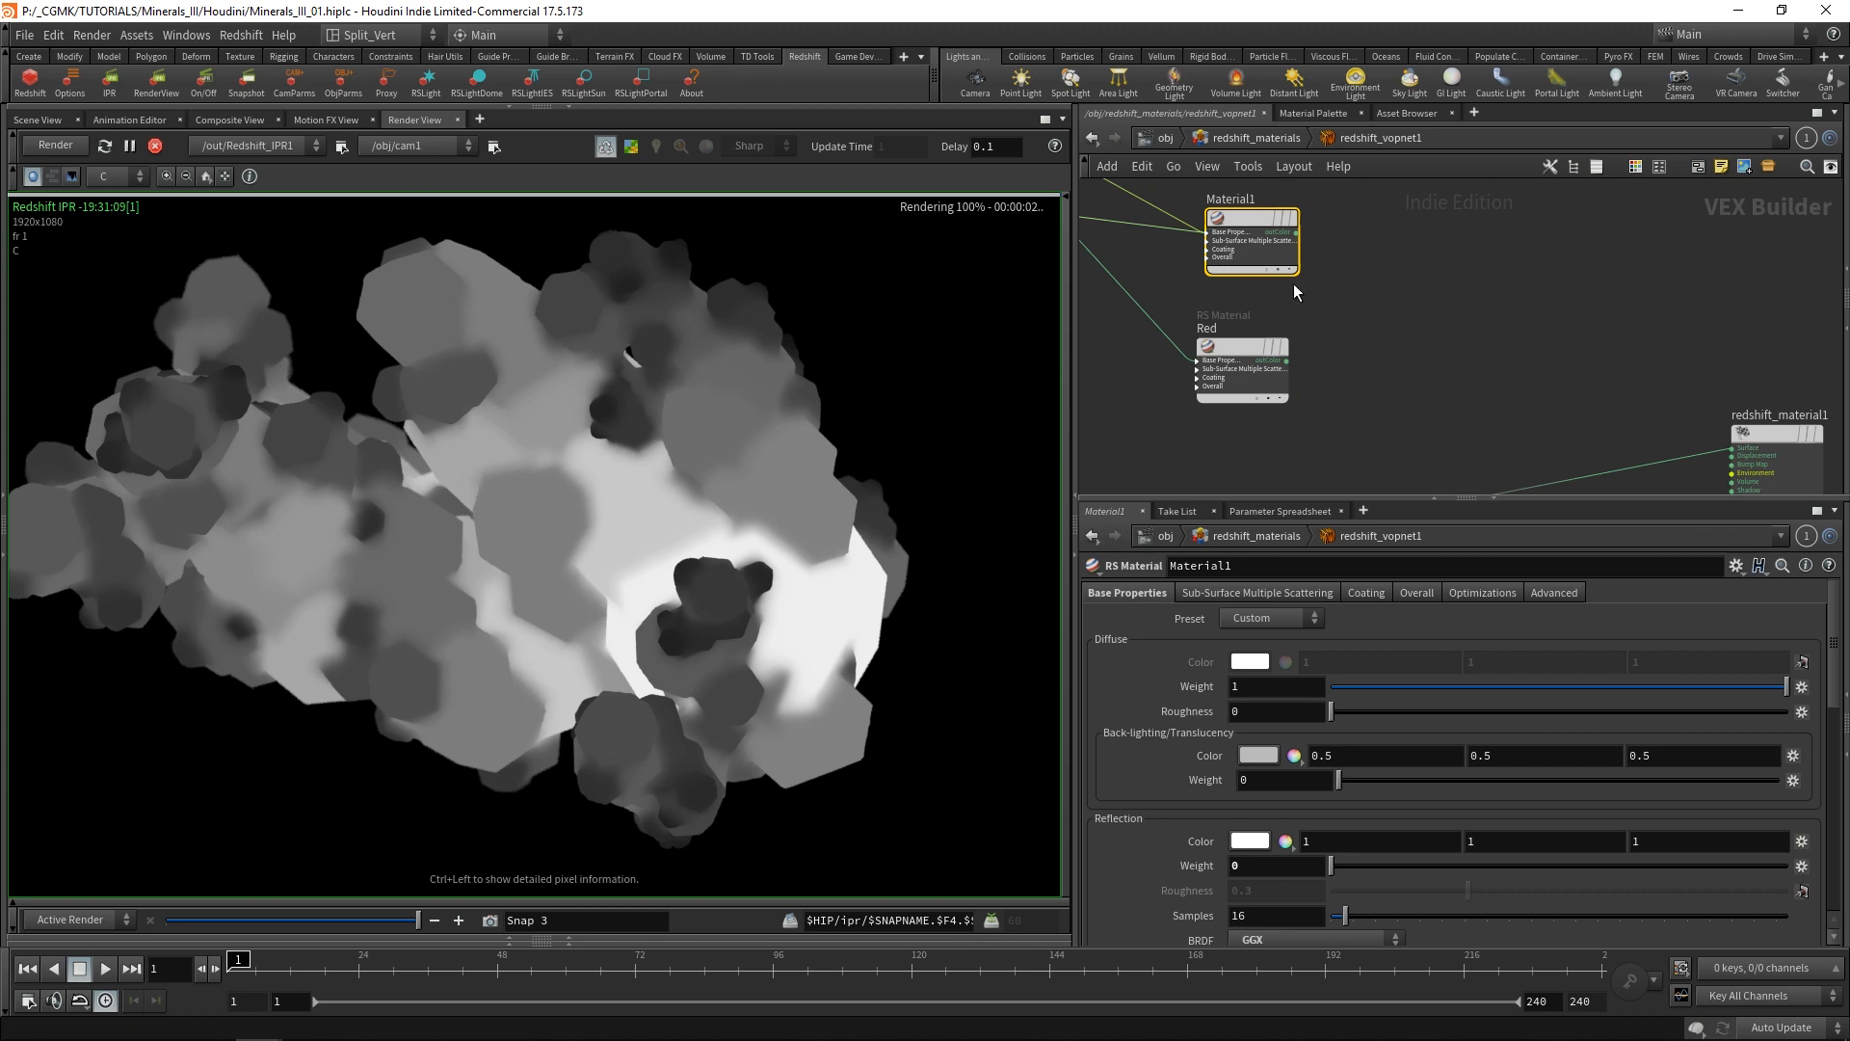
Rename the Material1 node as Dark.
click(1231, 199)
drag(1253, 199, 1161, 224)
text(D)
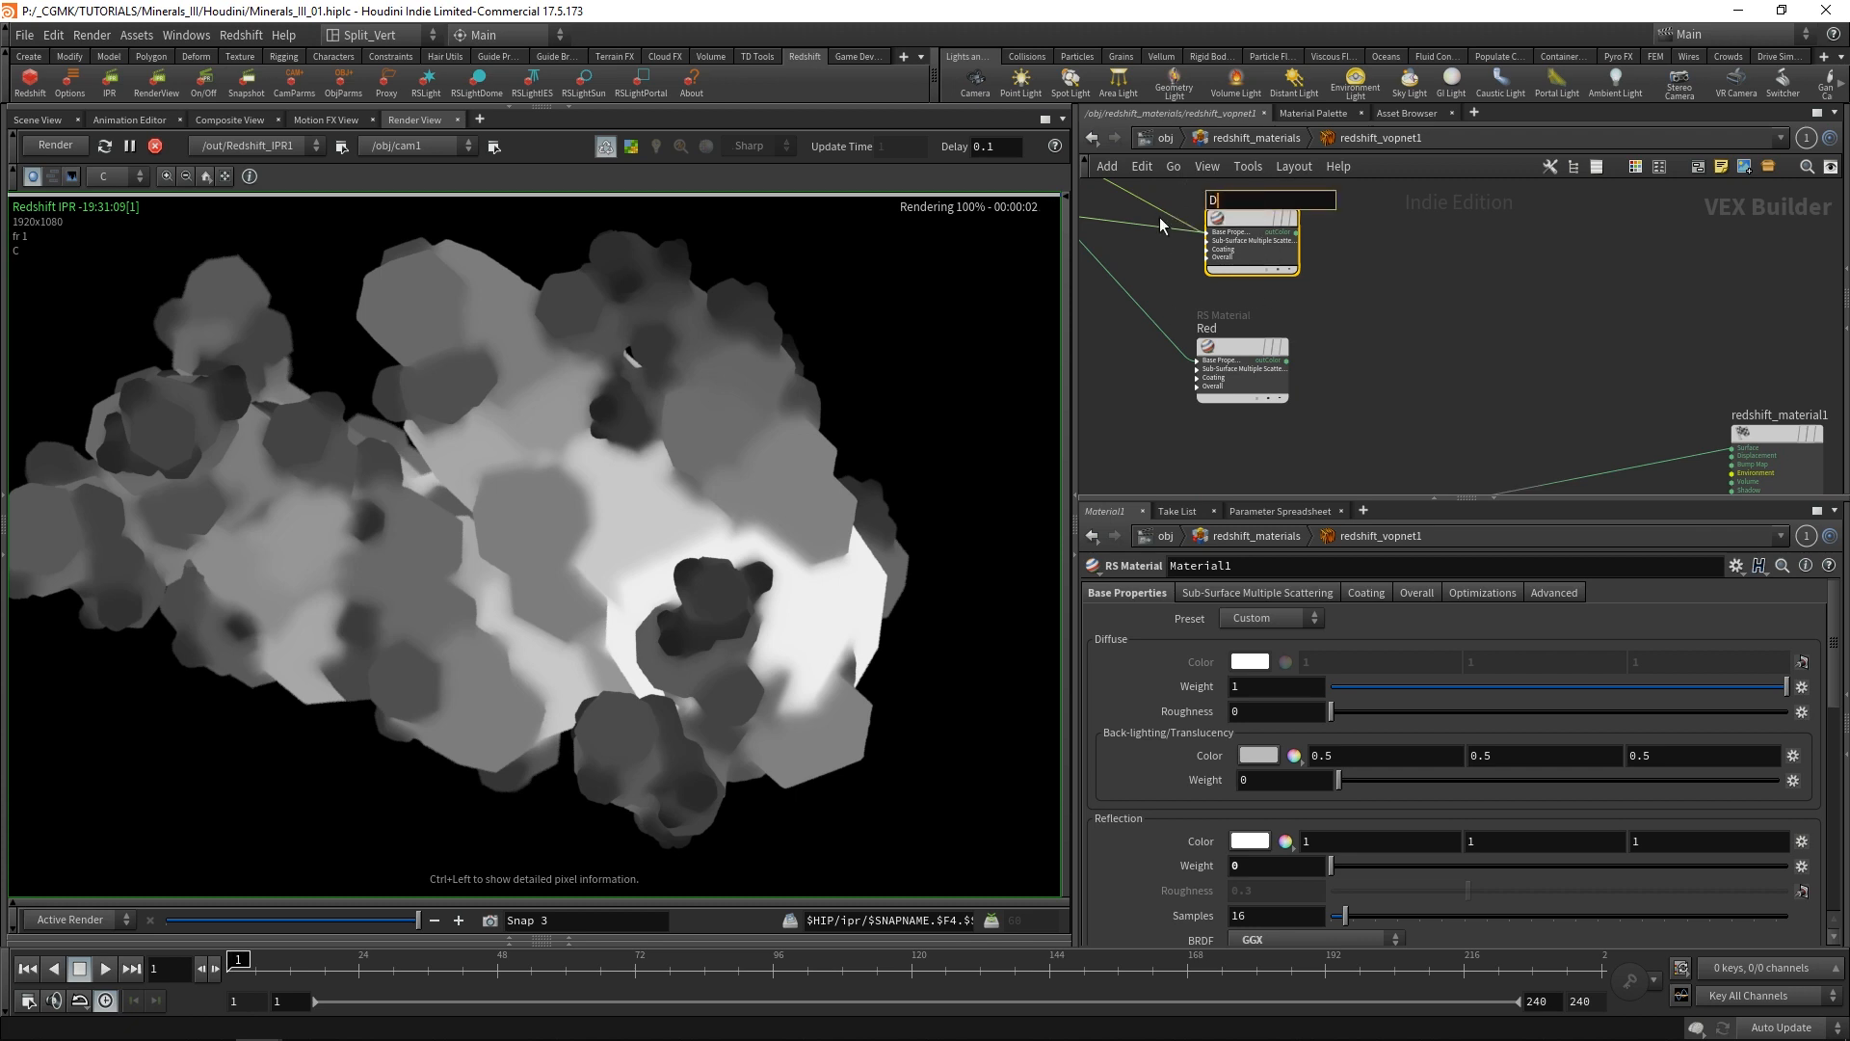
text(ark)
key(Return)
Add an RS Material Blender node in the free space beside the Dark material.
click(1493, 311)
key(Tab)
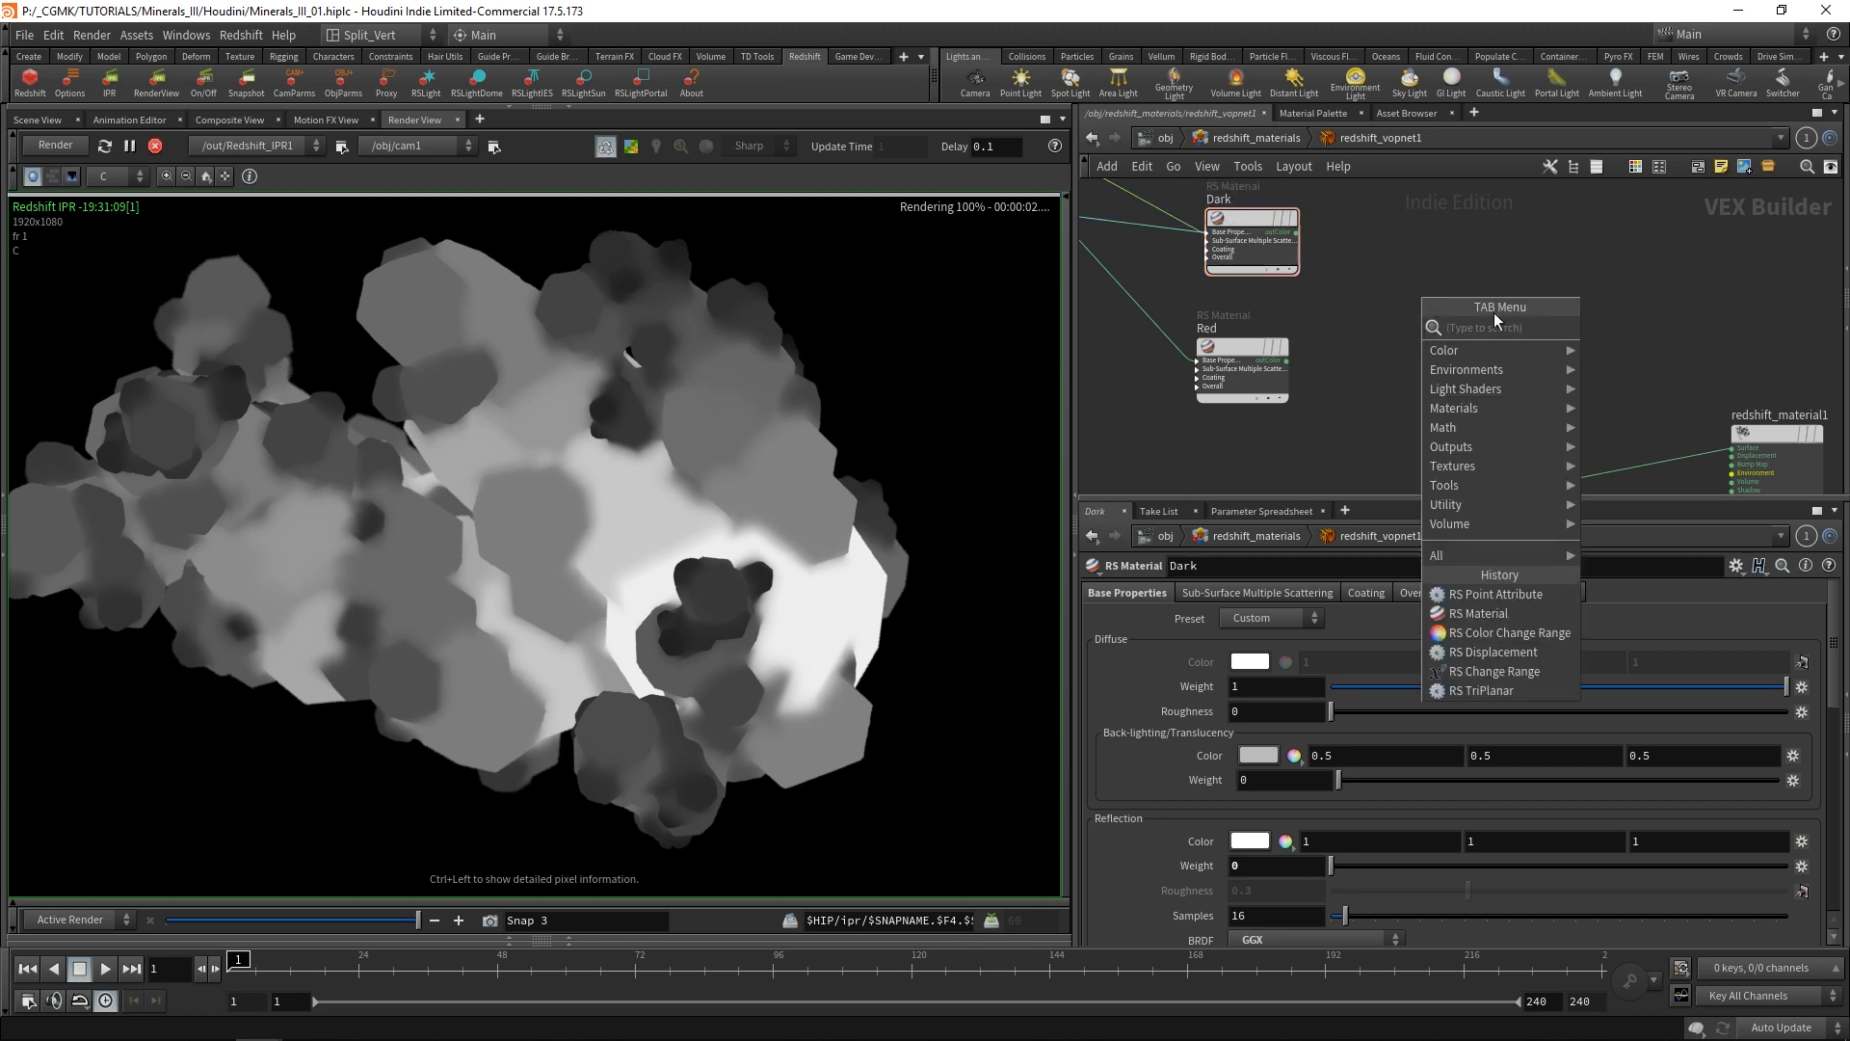
click(1425, 227)
key(Tab)
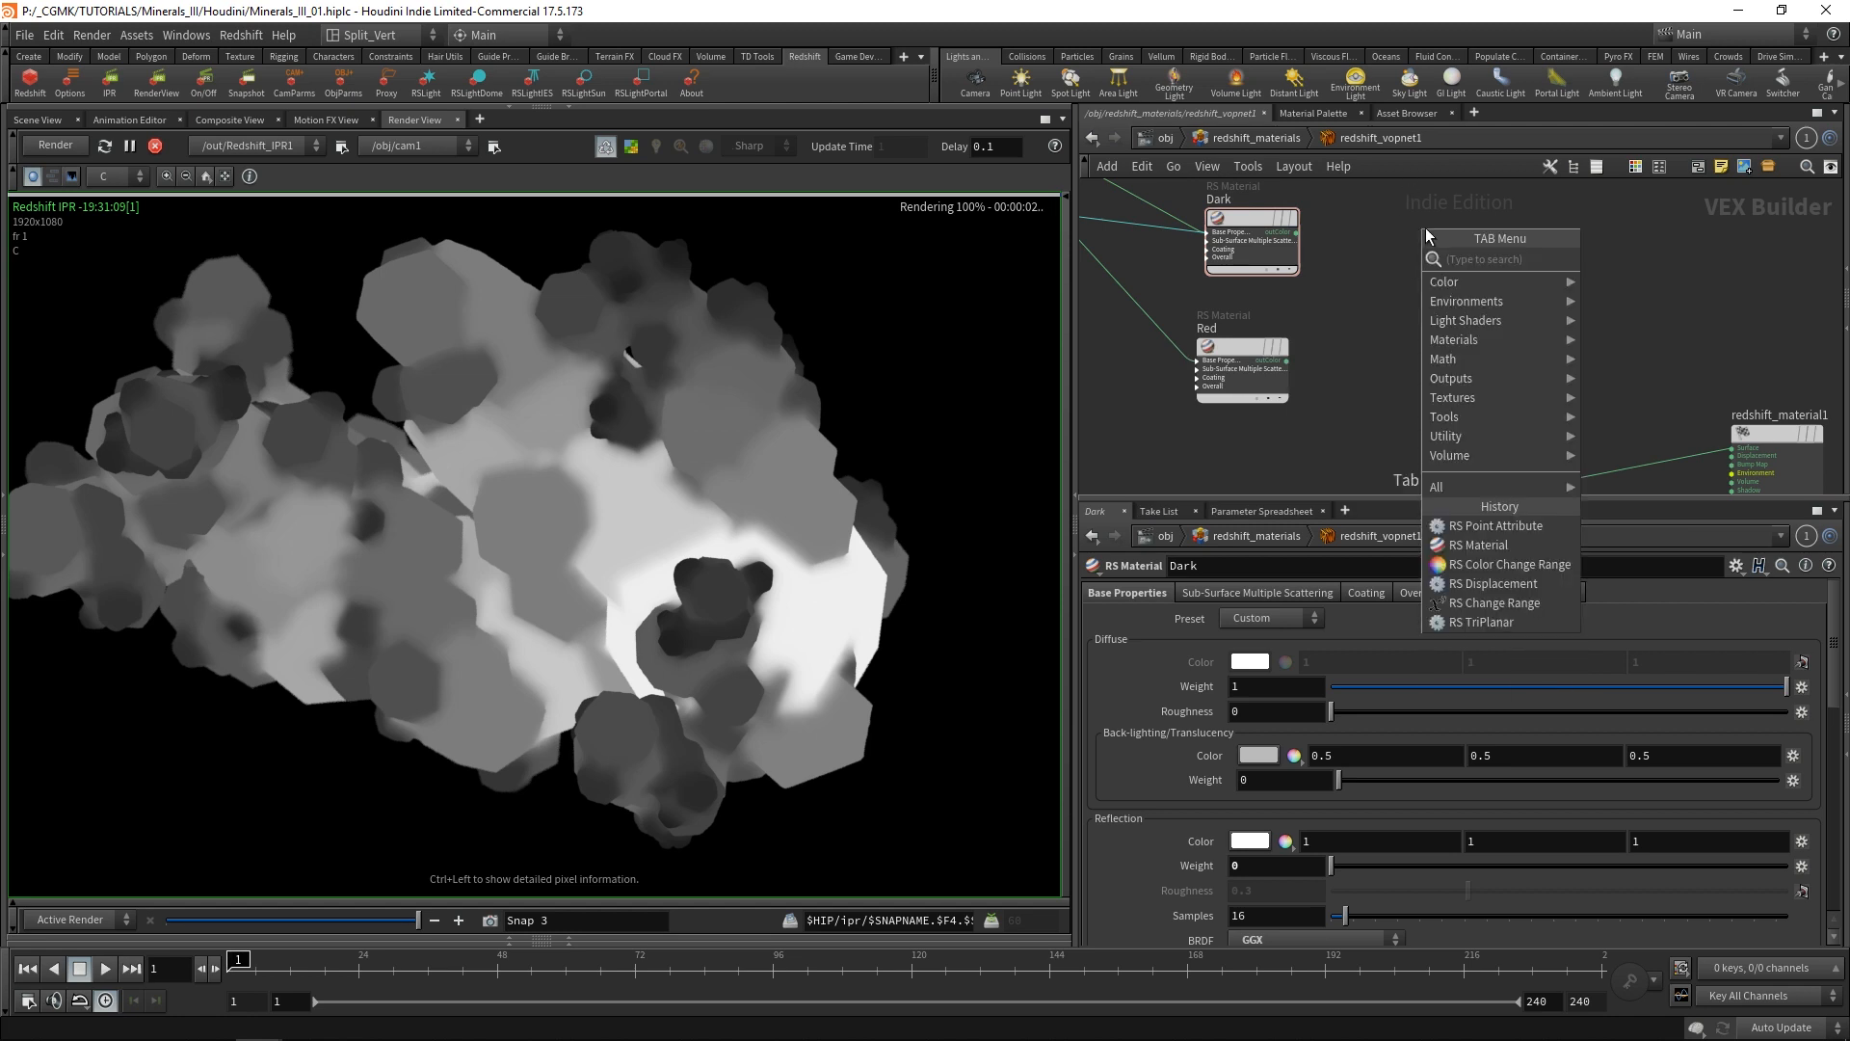
text(blen)
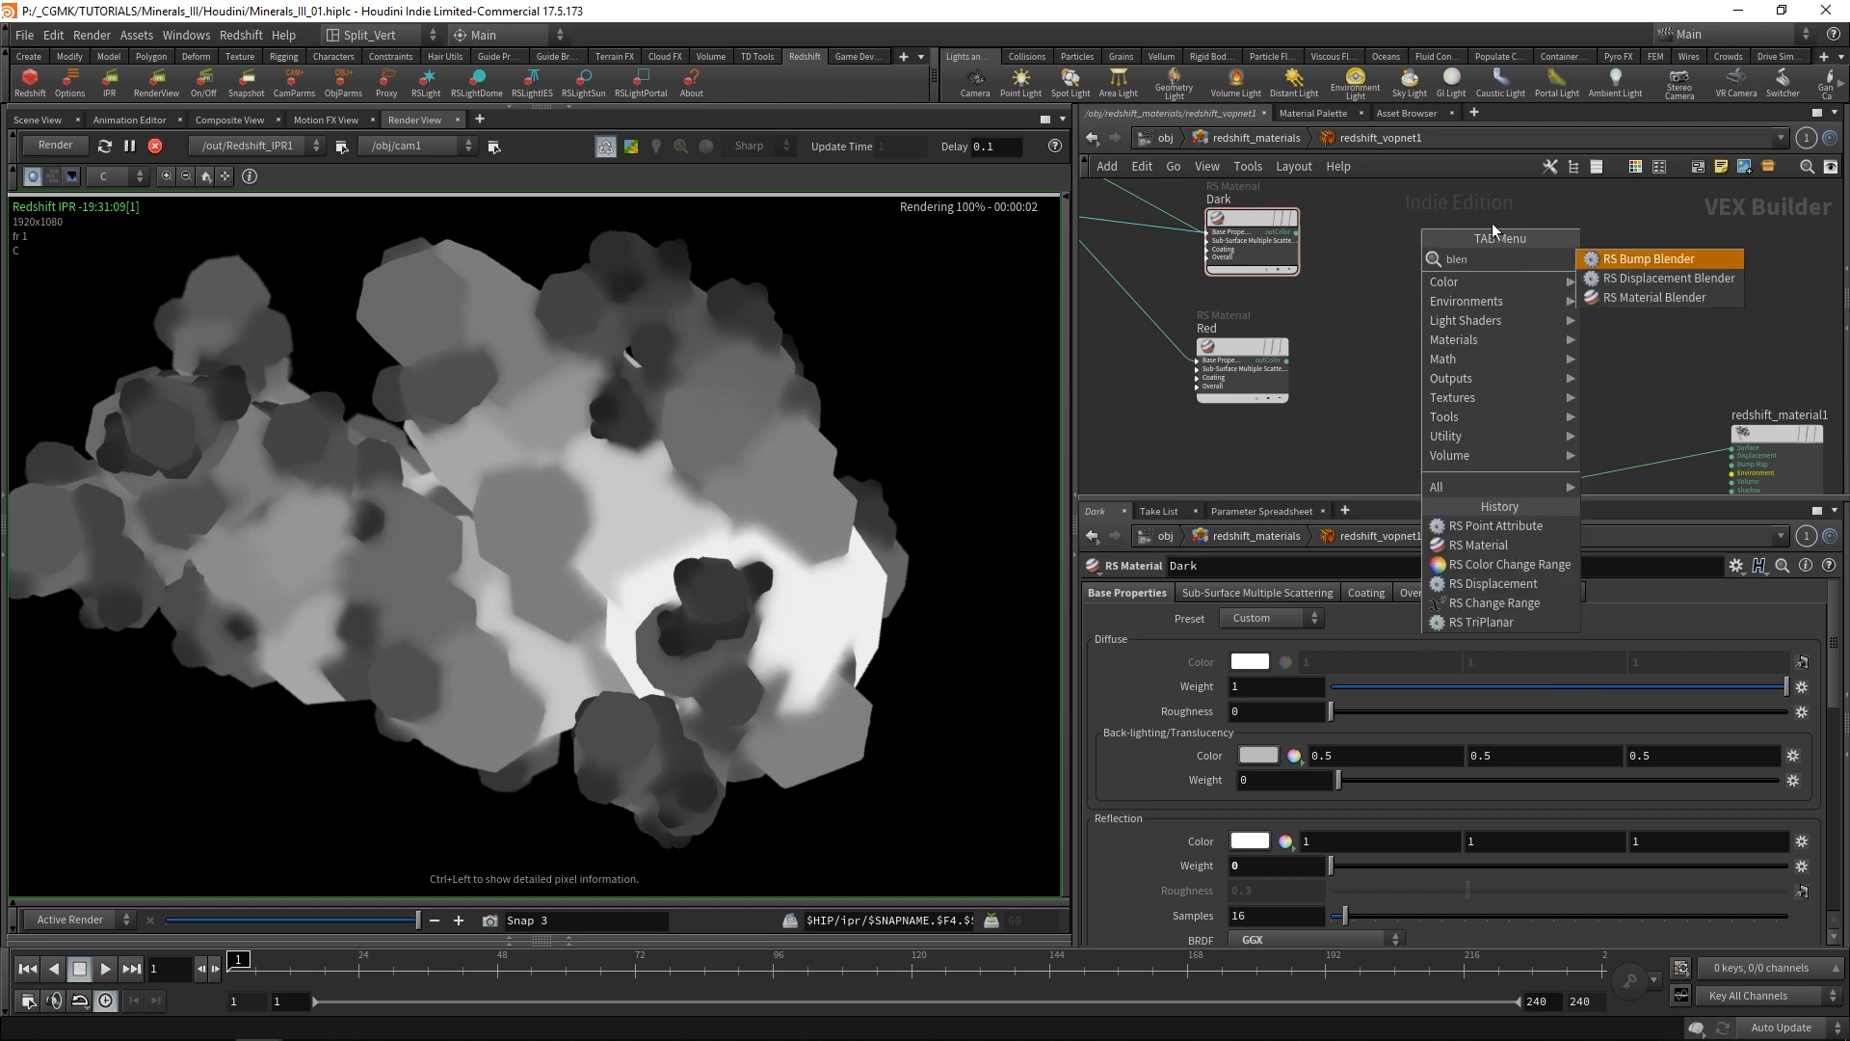
click(1625, 297)
click(1521, 246)
Expand the blender's Base Material and Layer 1 inputs and connect Dark's outColor to baseColor.
scroll(1285, 245, up, 3)
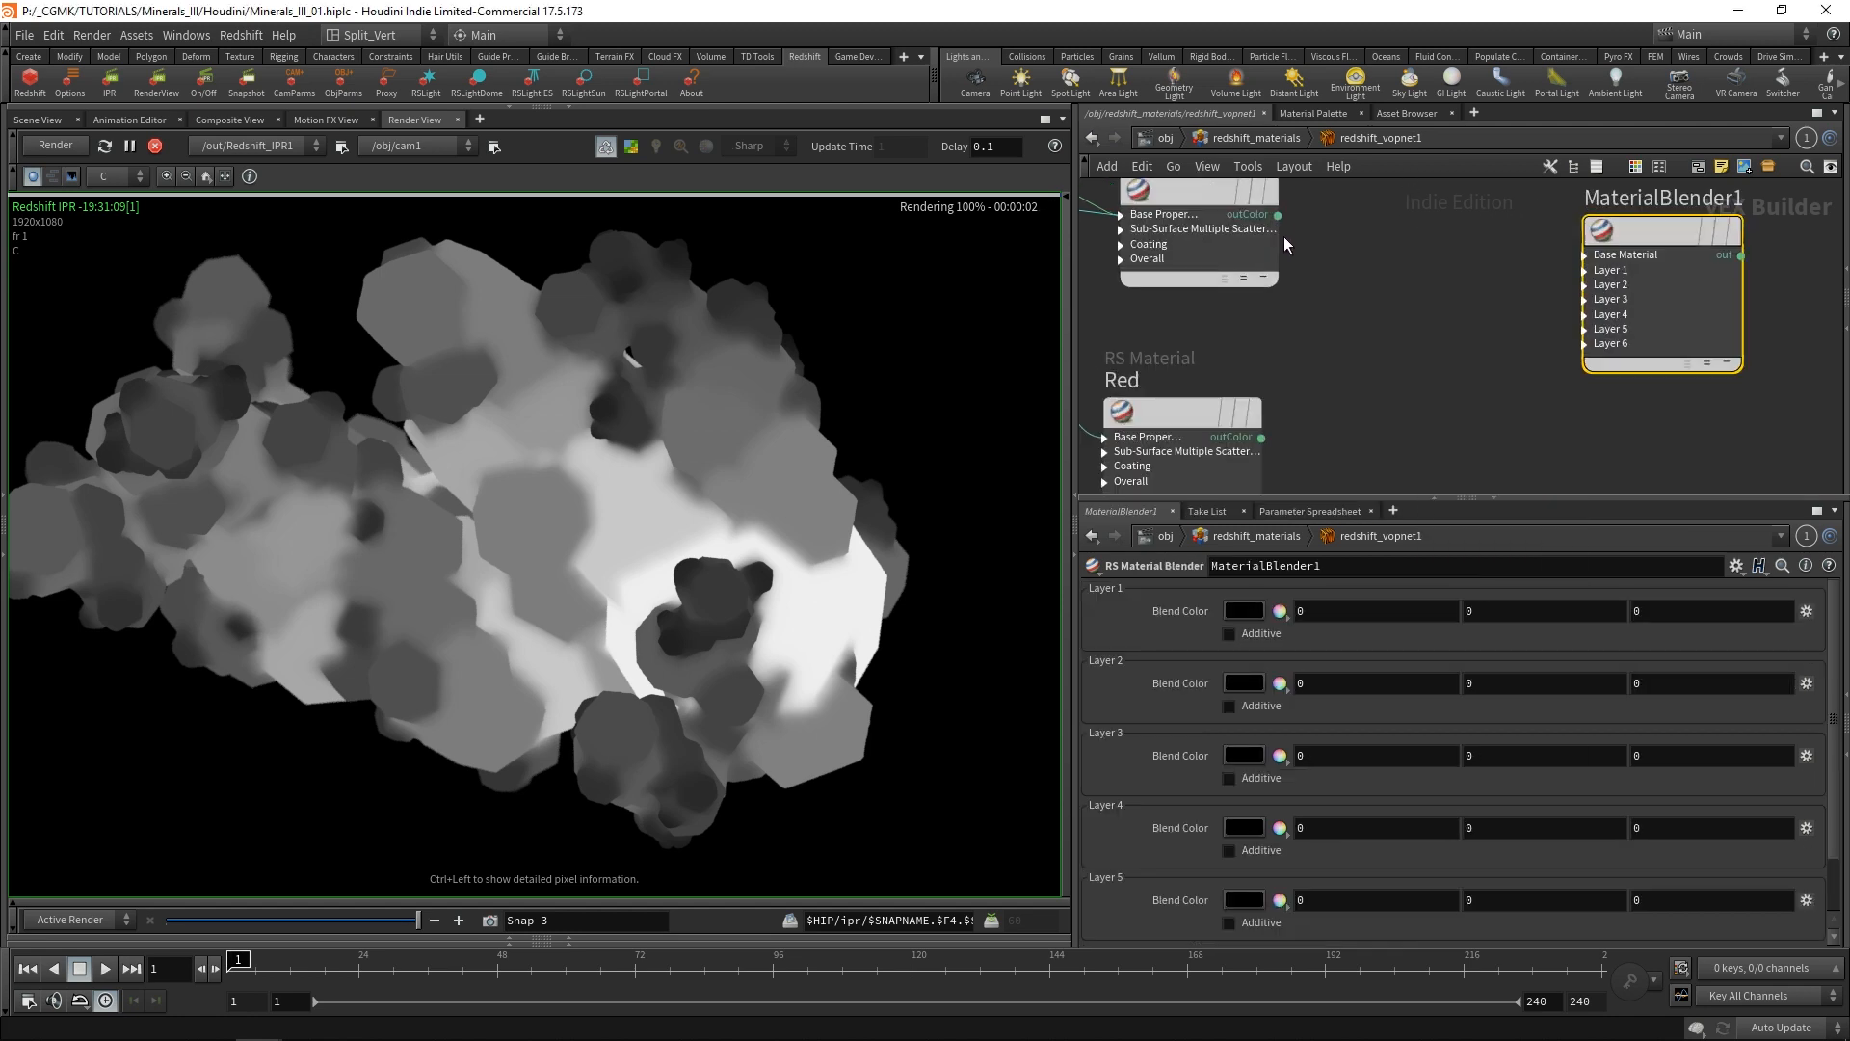
click(1585, 255)
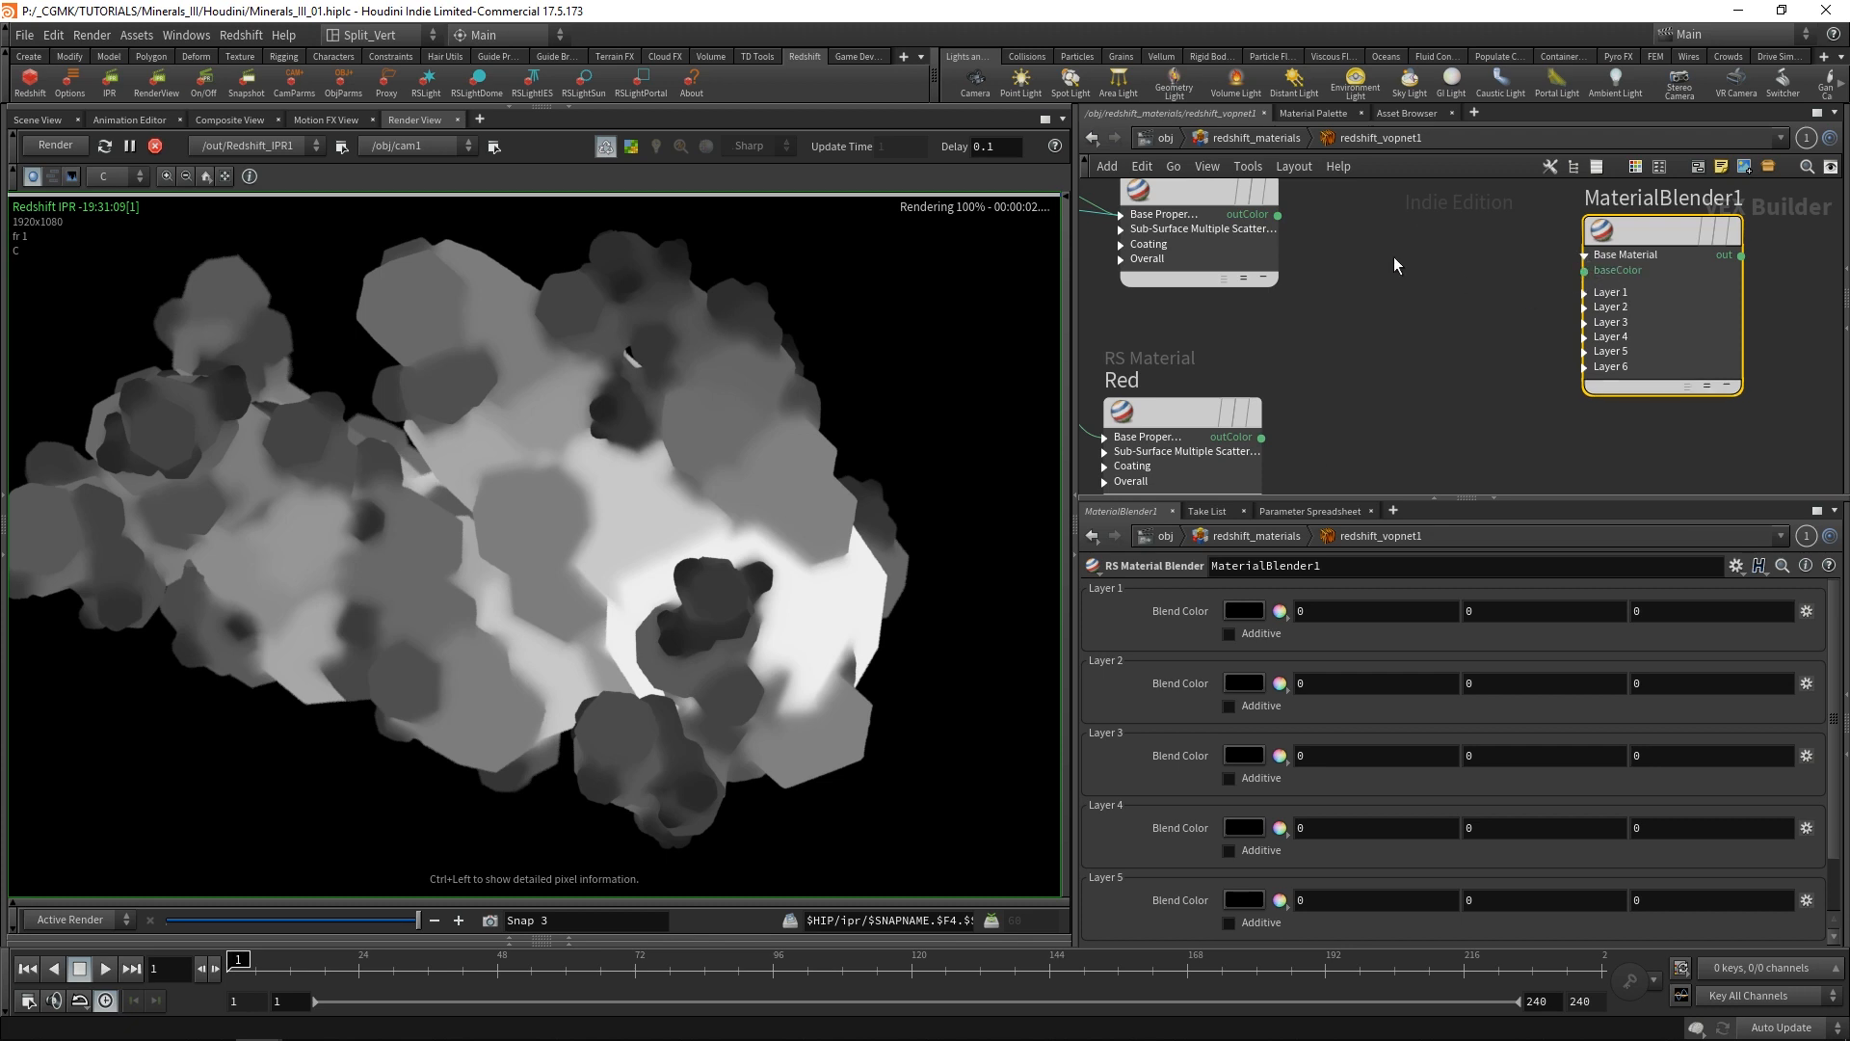
click(1586, 293)
drag(1278, 214, 1584, 271)
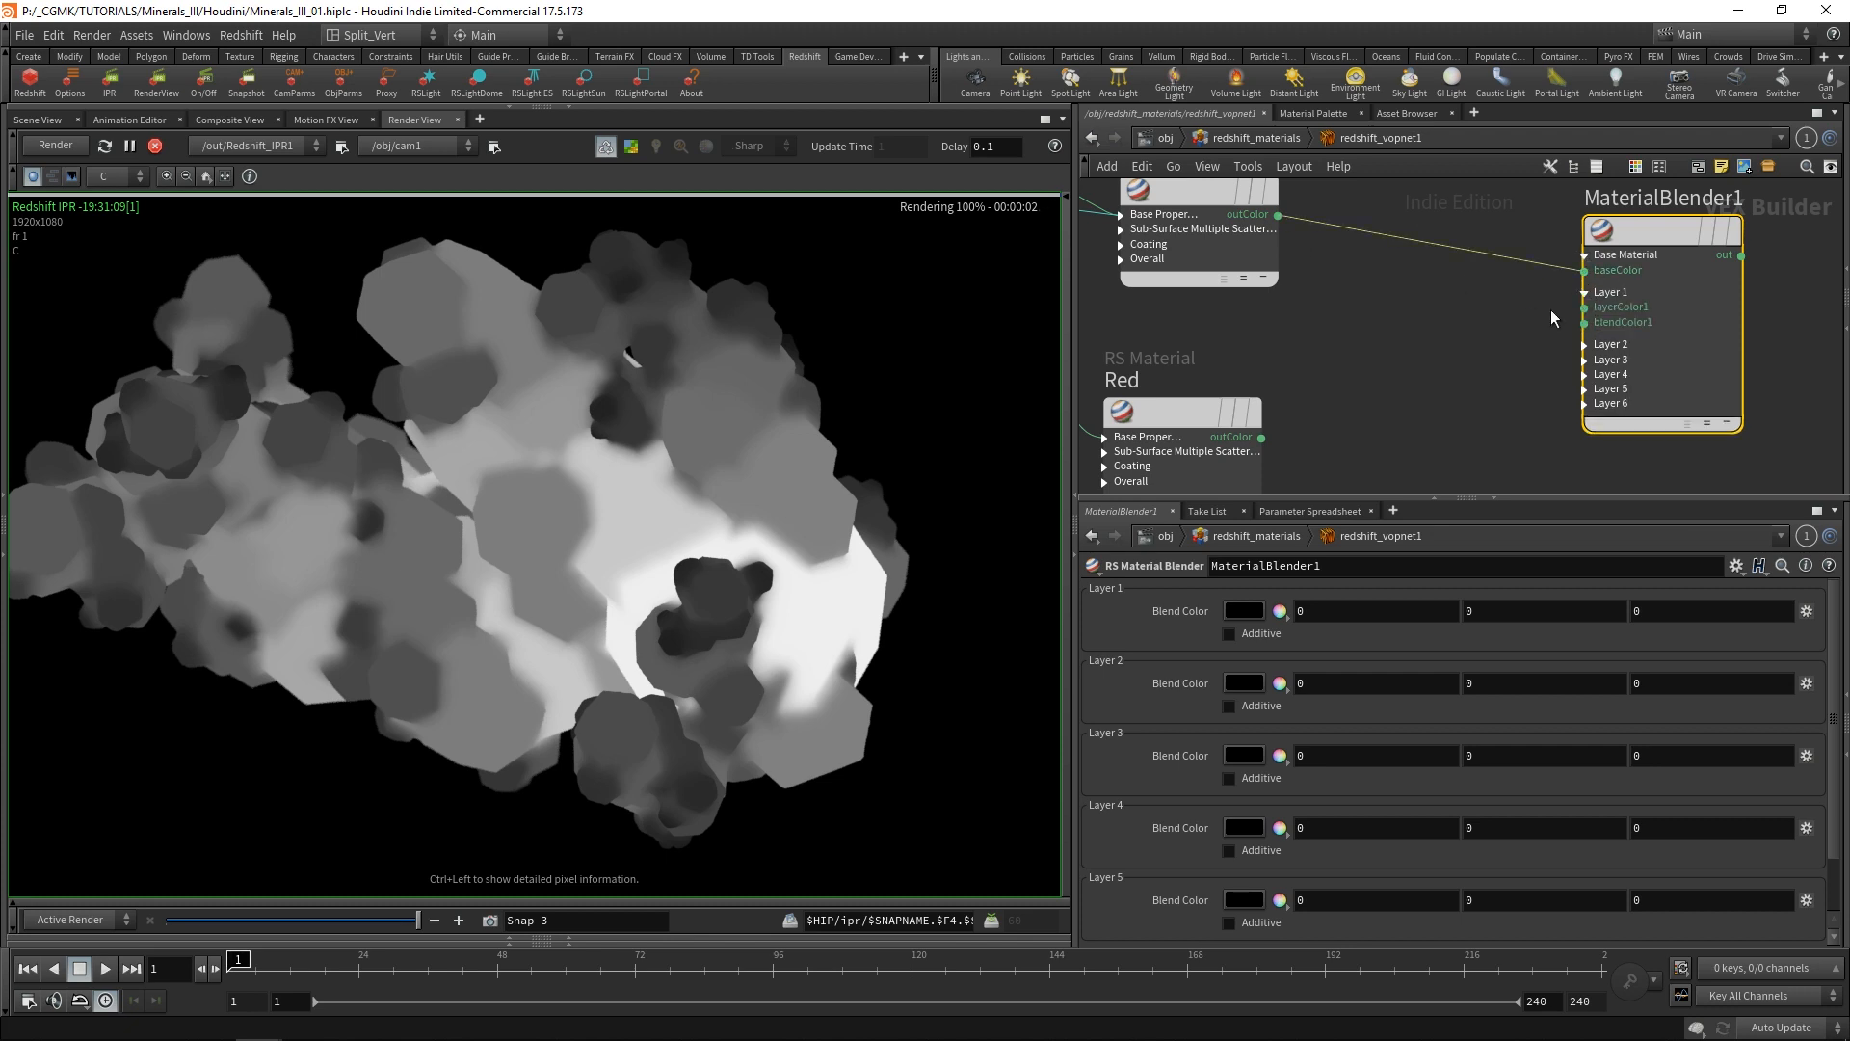
Connect the Red material's outColor to layerColor1 on MaterialBlender1.
scroll(1468, 354, down, 3)
middle_drag(1500, 377, 1470, 302)
scroll(1469, 305, up, 1)
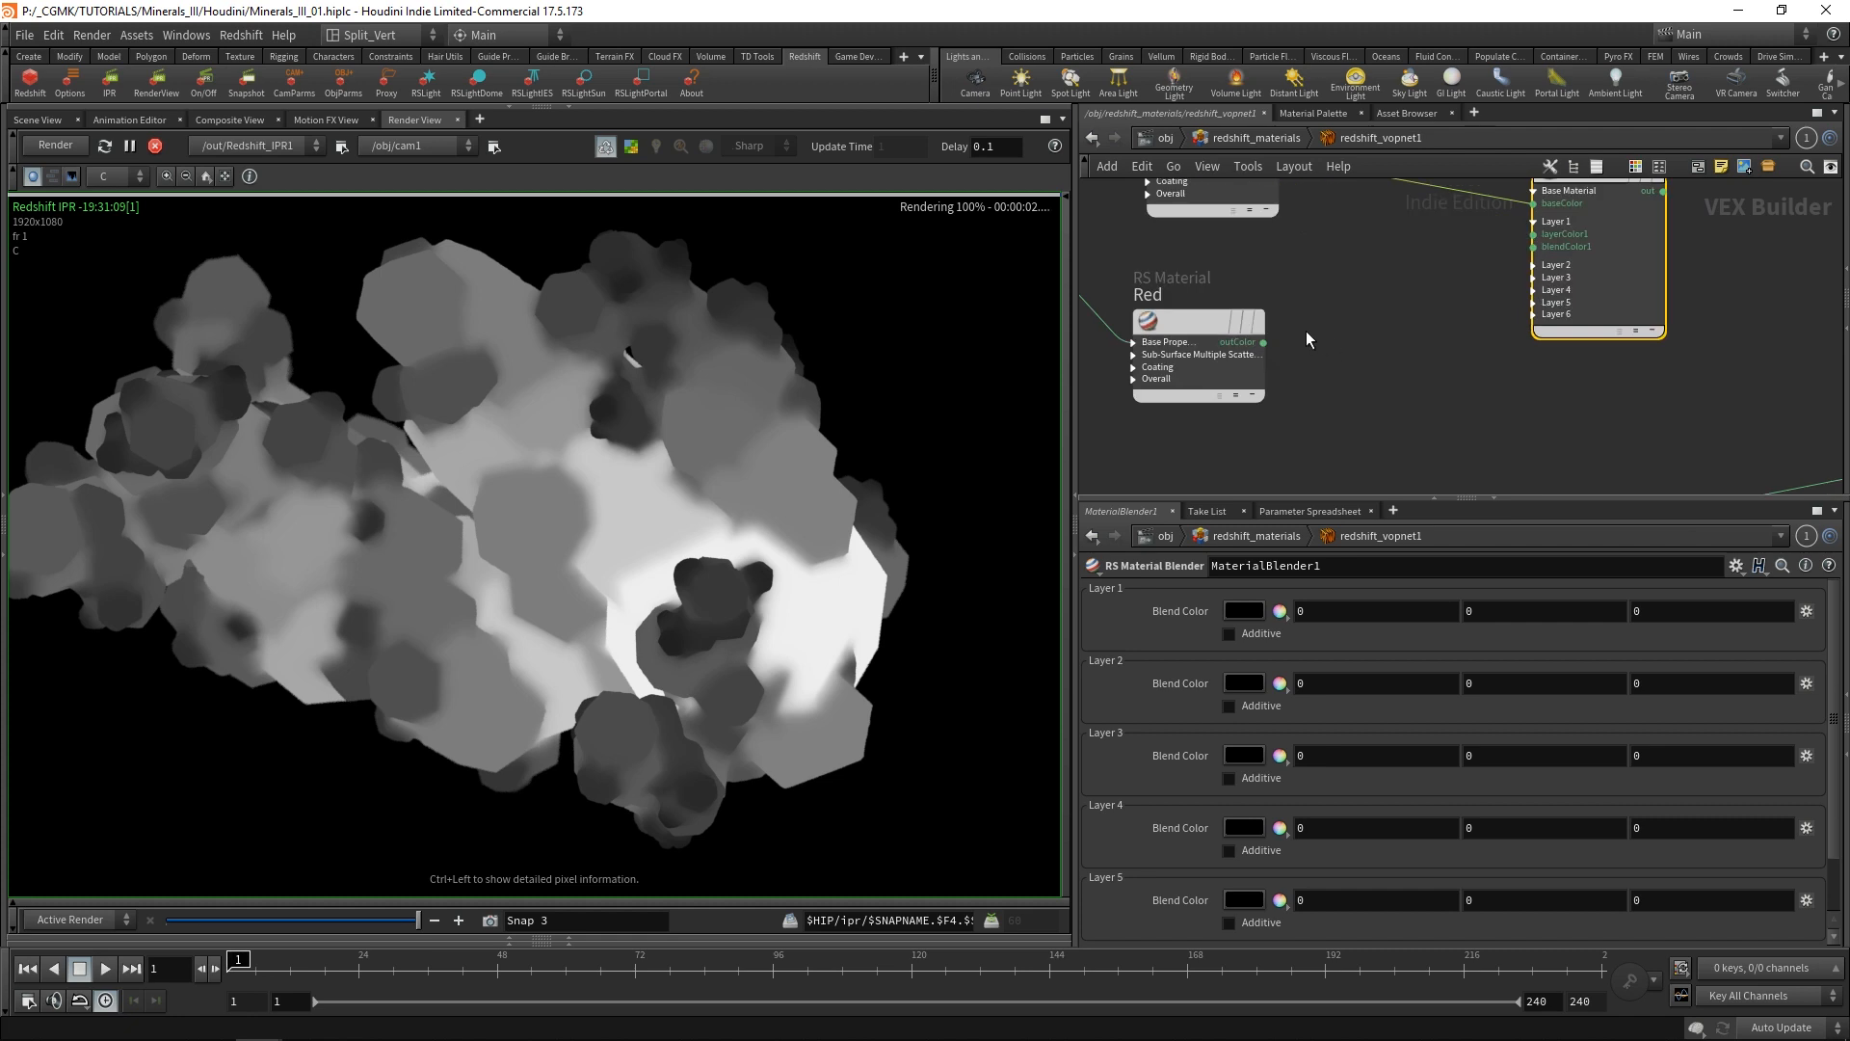
click(1264, 342)
click(1515, 241)
scroll(1431, 365, down, 3)
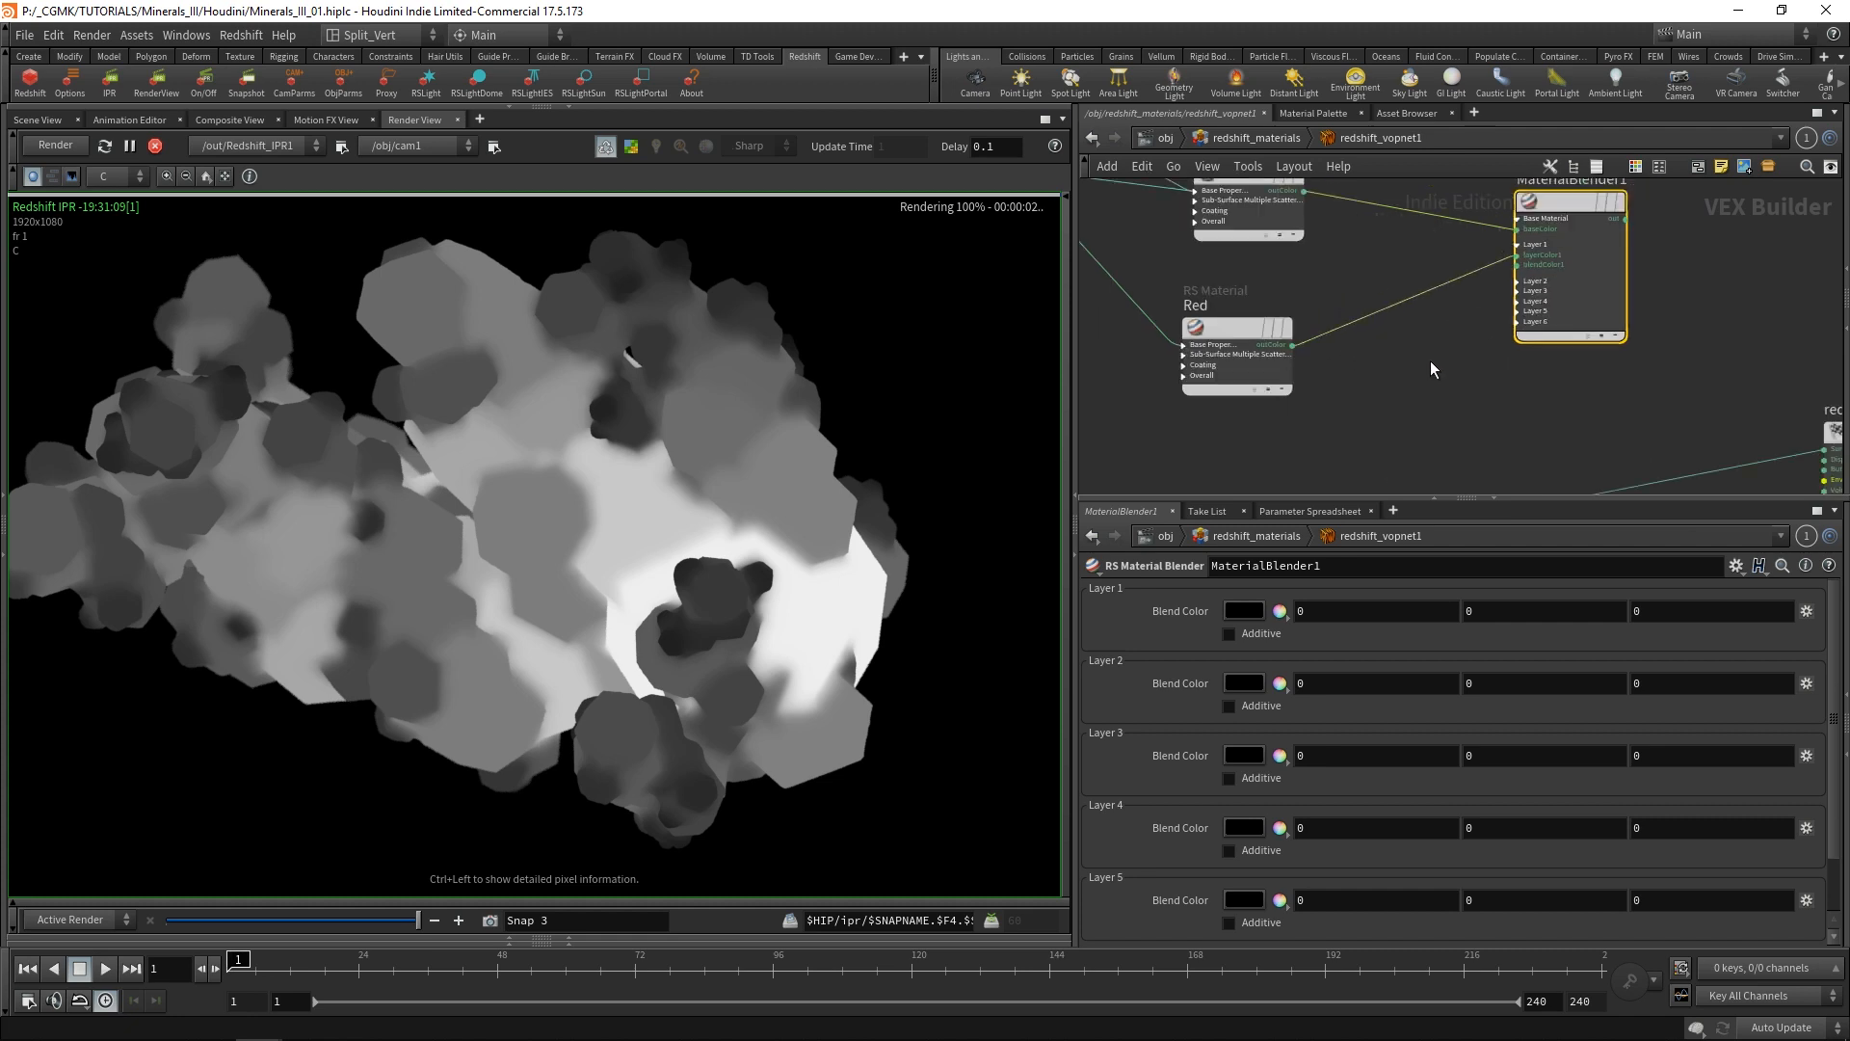
Arrange the nodes so that MaterialBlender1 sits beside Red and Red lies closer below Dark.
drag(1532, 256, 1503, 297)
middle_drag(1621, 289, 1633, 216)
scroll(1468, 283, up, 3)
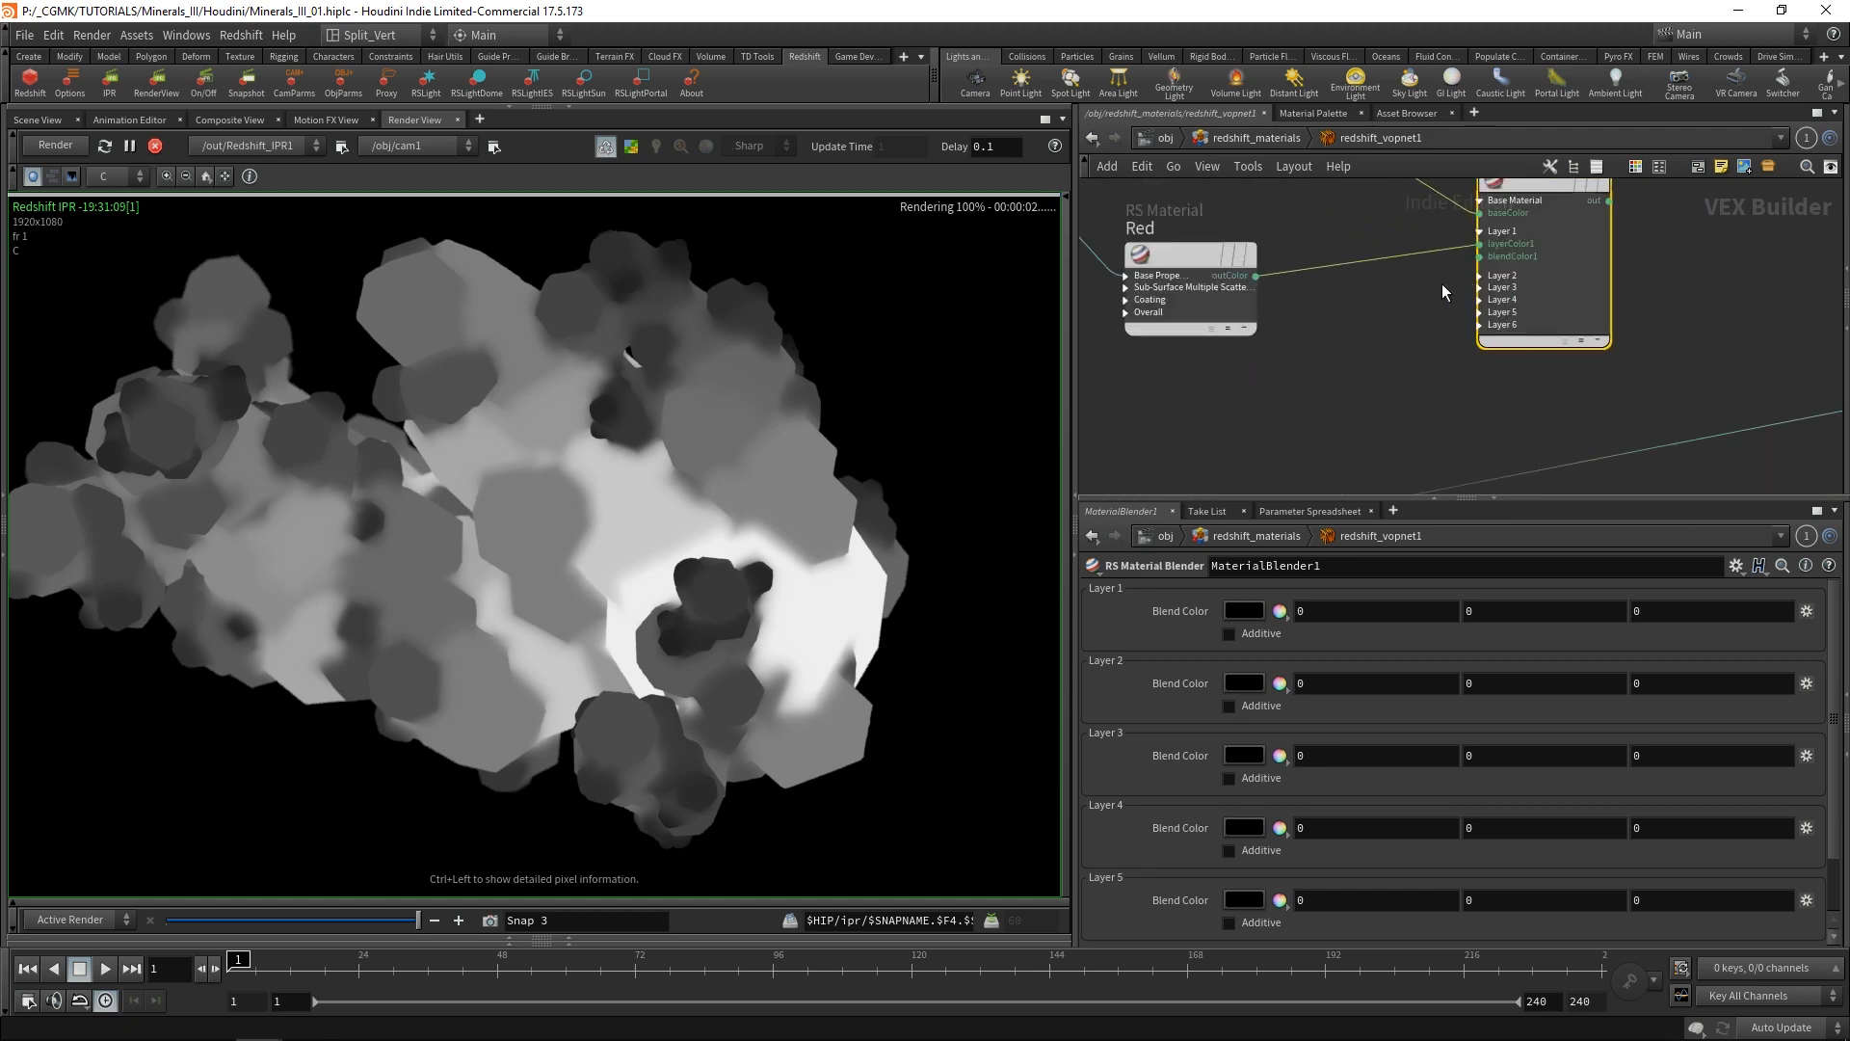
middle_drag(1304, 326, 1334, 367)
scroll(1340, 366, down, 1)
drag(1242, 304, 1253, 260)
scroll(1508, 306, up, 3)
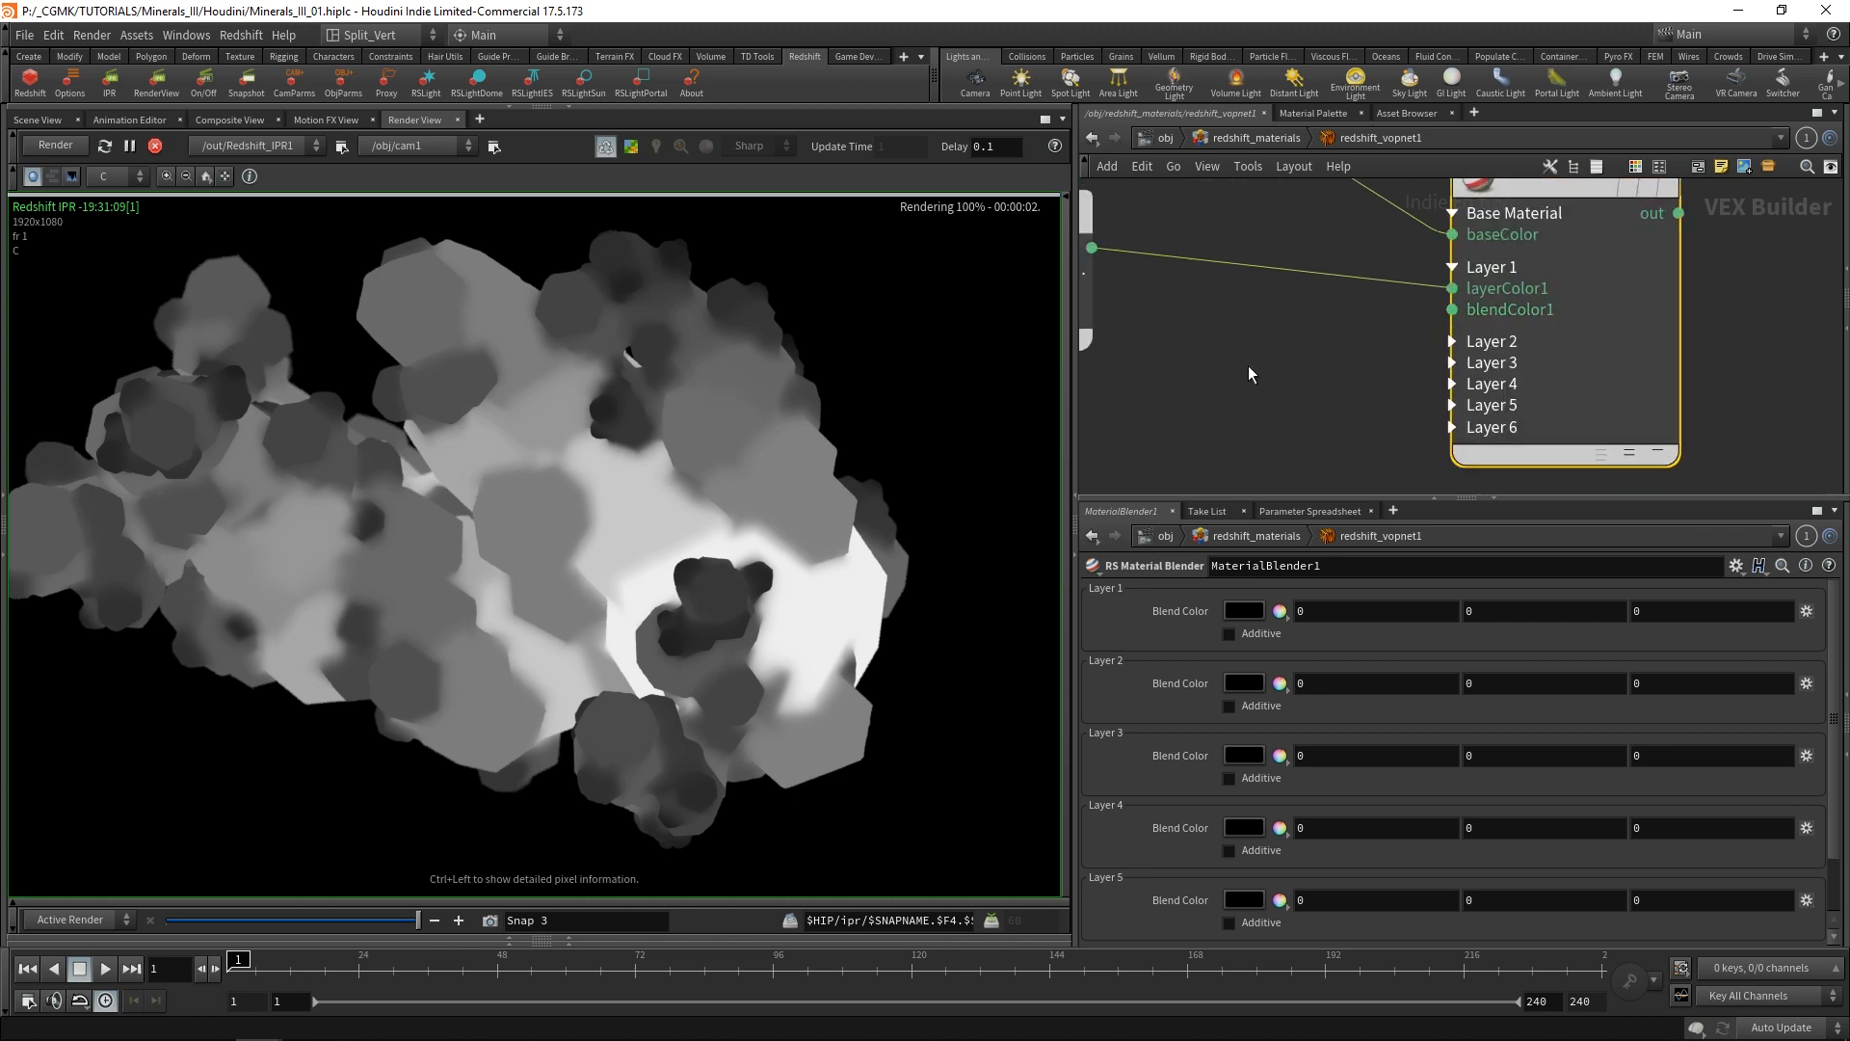
middle_drag(1247, 366, 1303, 365)
scroll(1252, 425, down, 4)
scroll(1251, 397, up, 3)
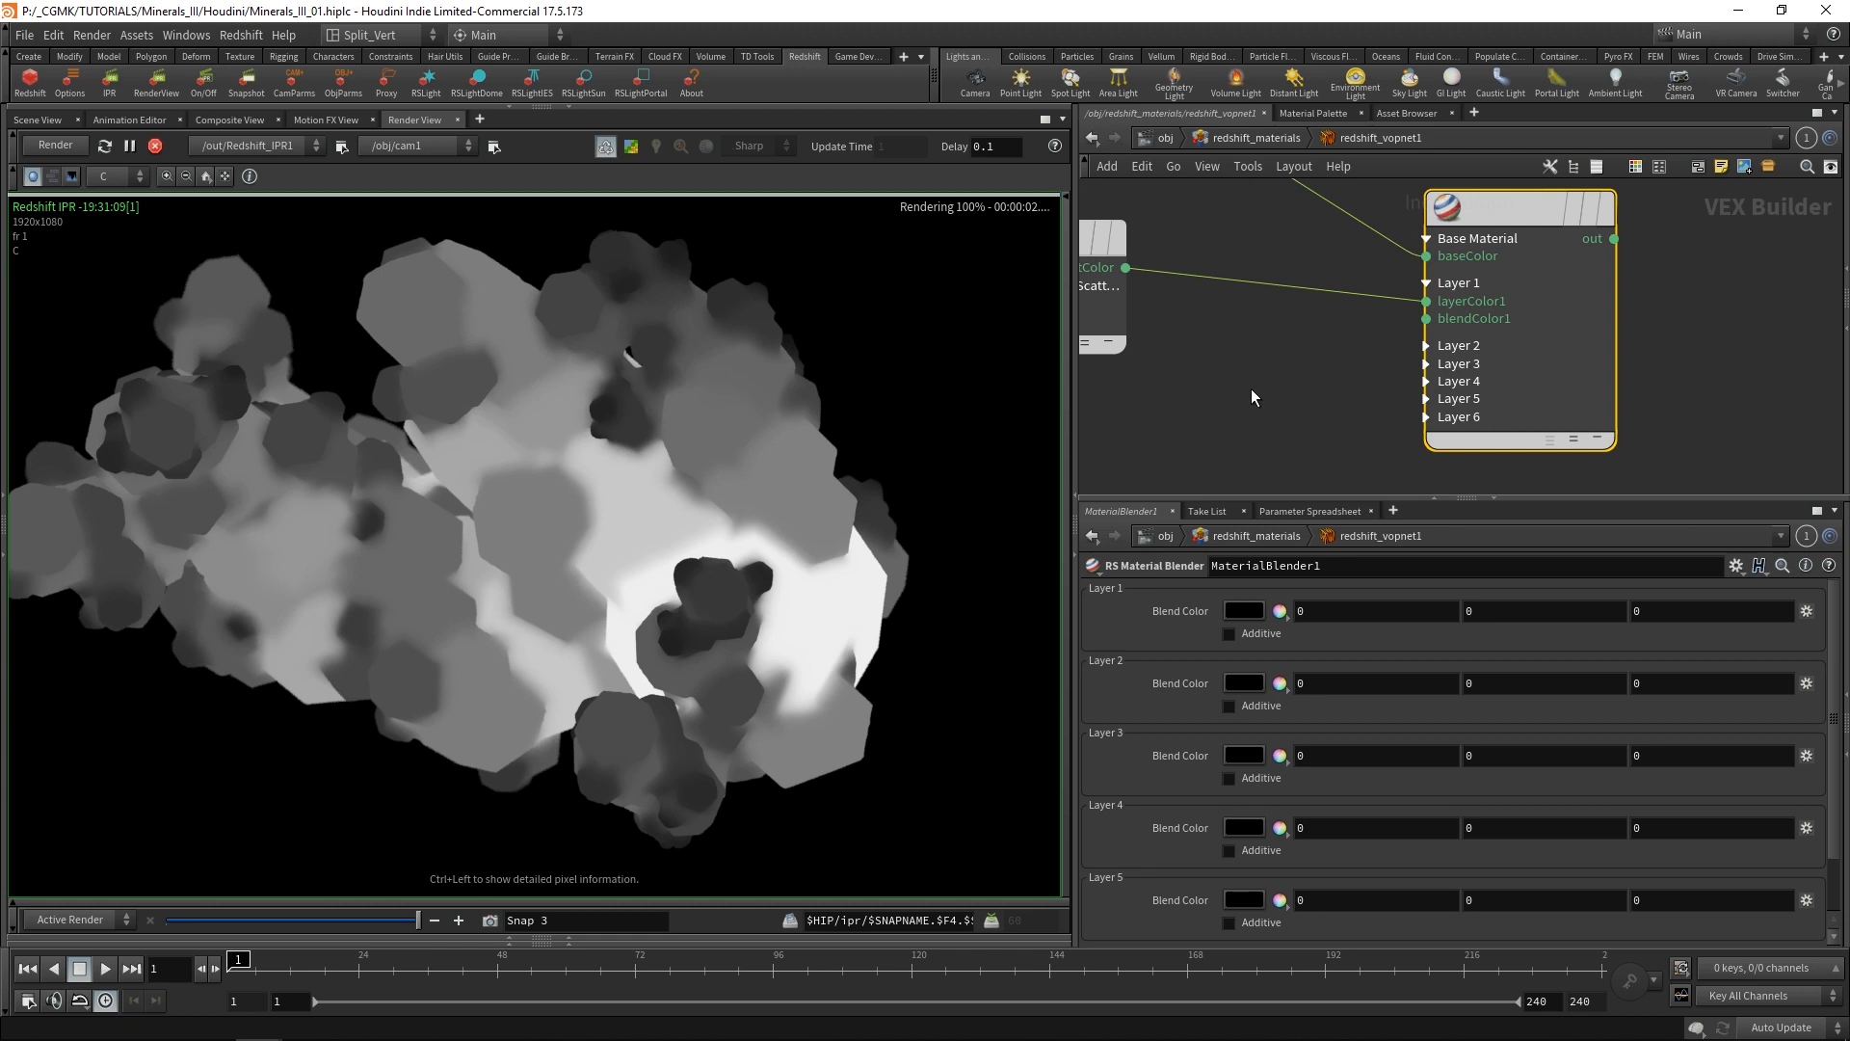
middle_drag(1274, 360, 1409, 355)
scroll(1409, 355, down, 2)
drag(1209, 274, 1210, 292)
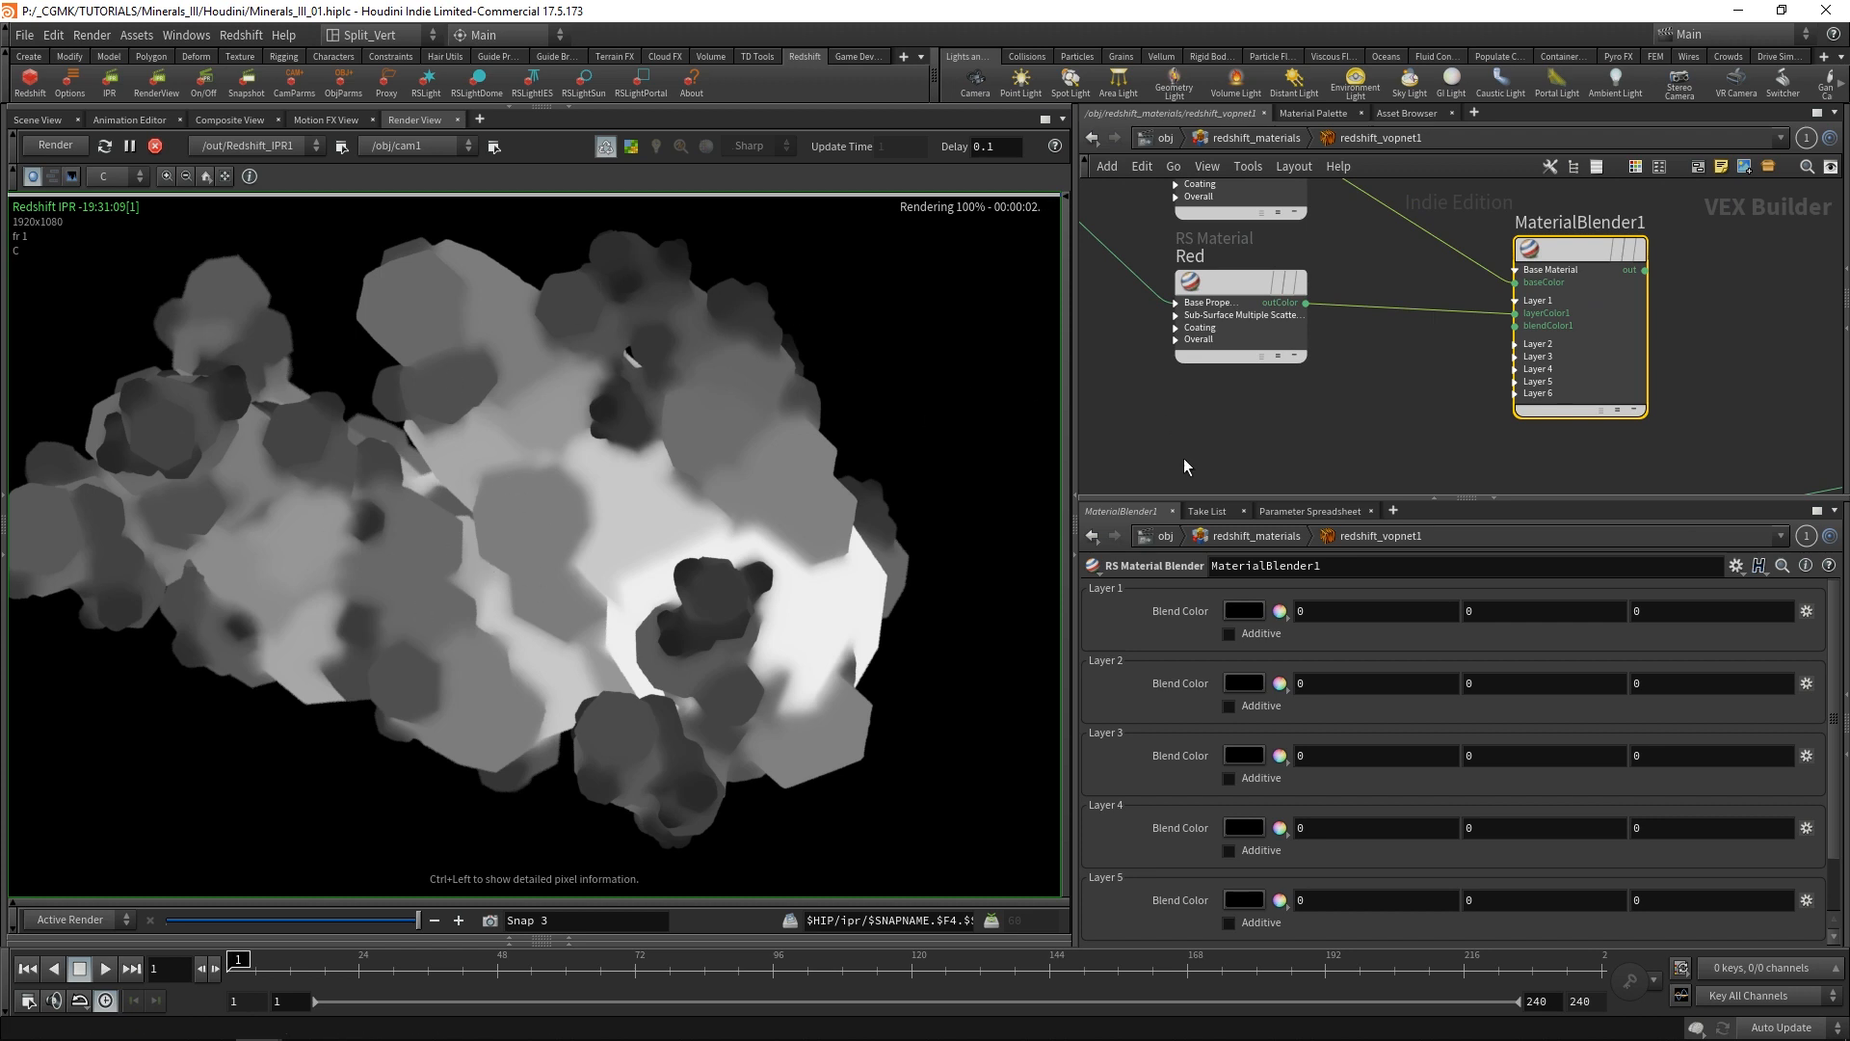
Insert an RS Change Range node into the wire between ParticleAttributeLookup1 and redshift_material1.
scroll(1235, 427, down, 3)
drag(1166, 463, 1181, 398)
scroll(1262, 409, up, 4)
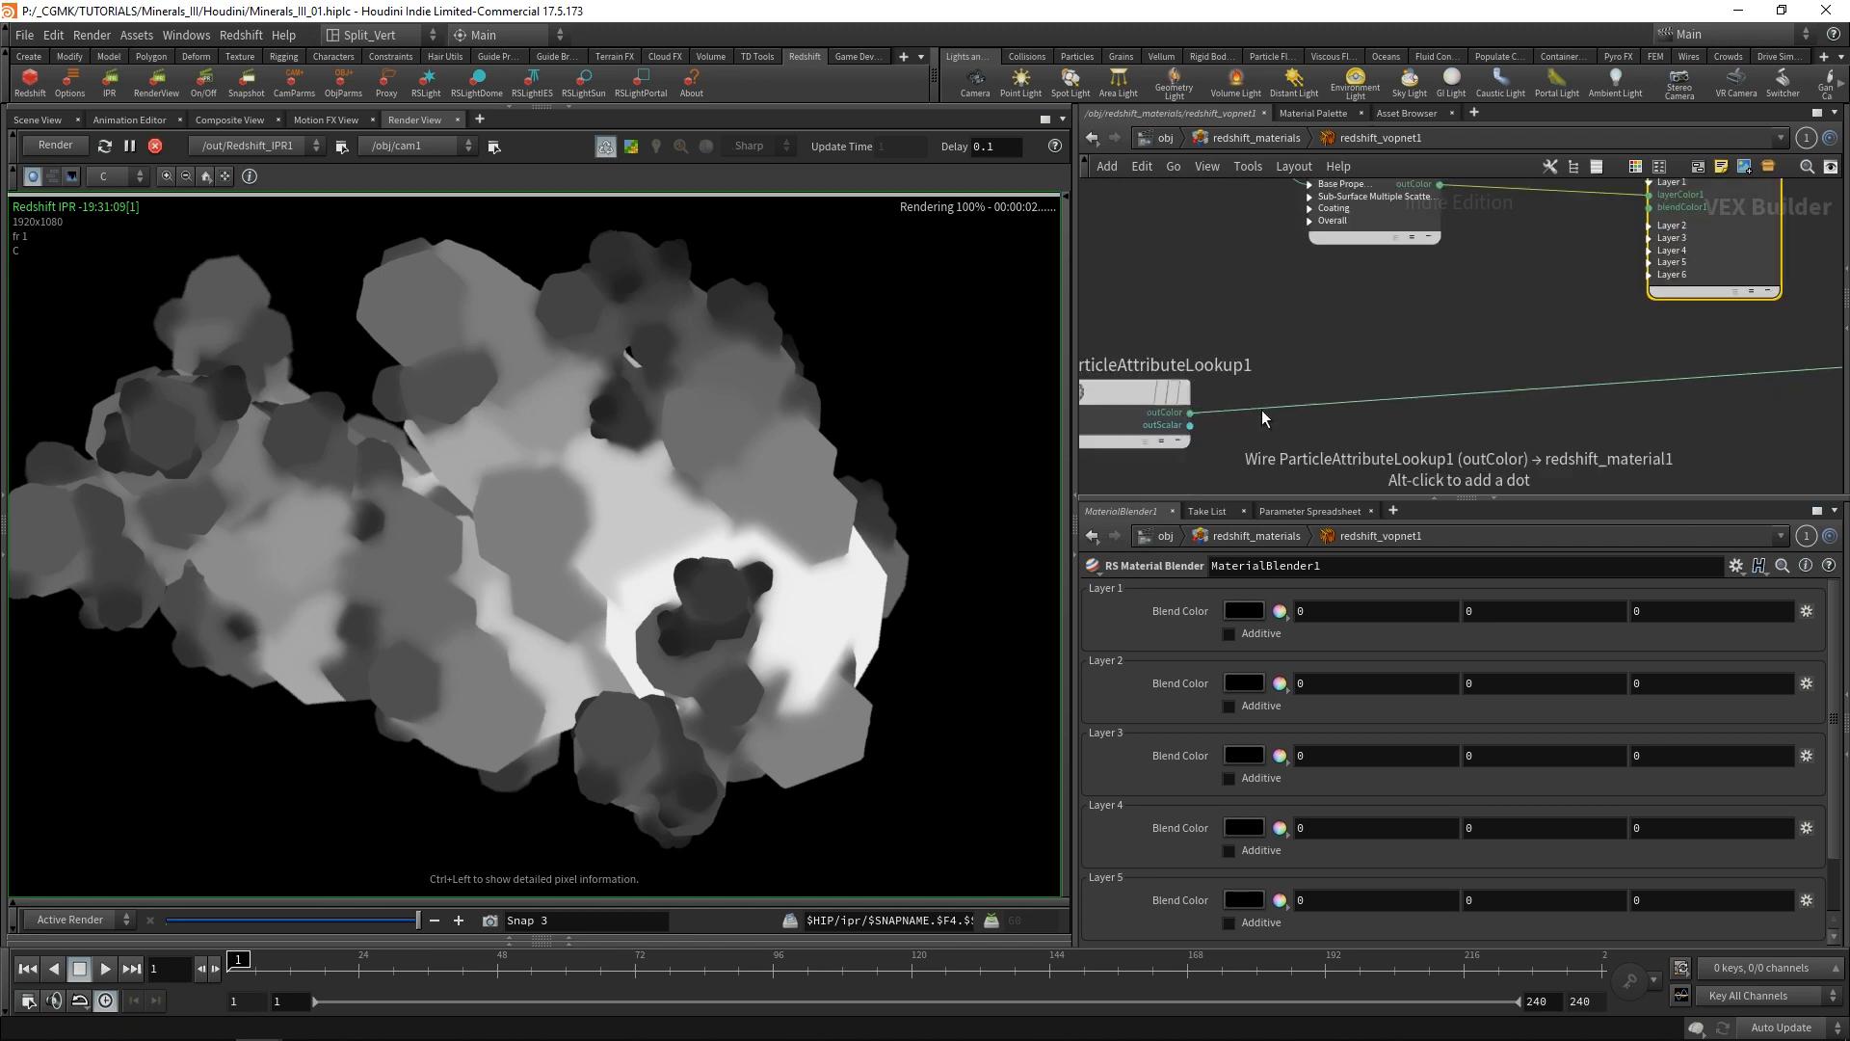
middle_drag(1413, 412, 1360, 374)
scroll(1364, 401, down, 3)
click(1367, 407)
key(Tab)
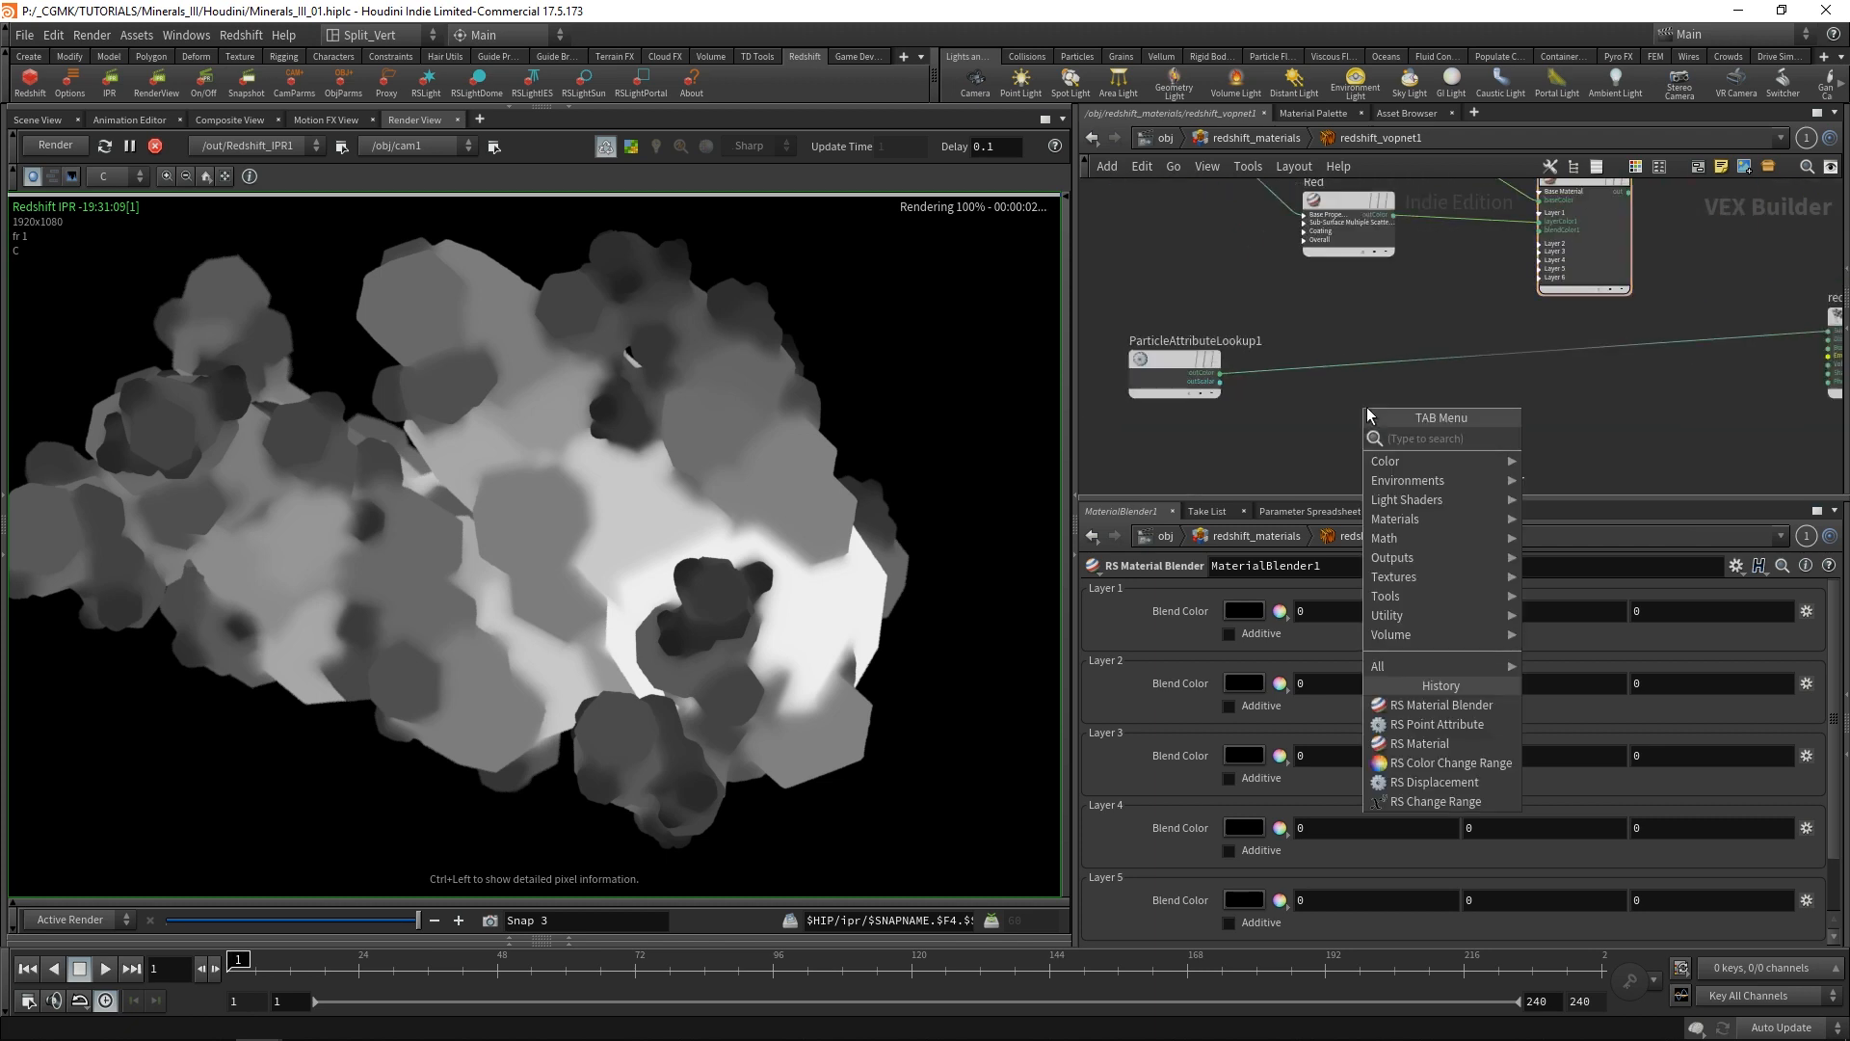
text(chan)
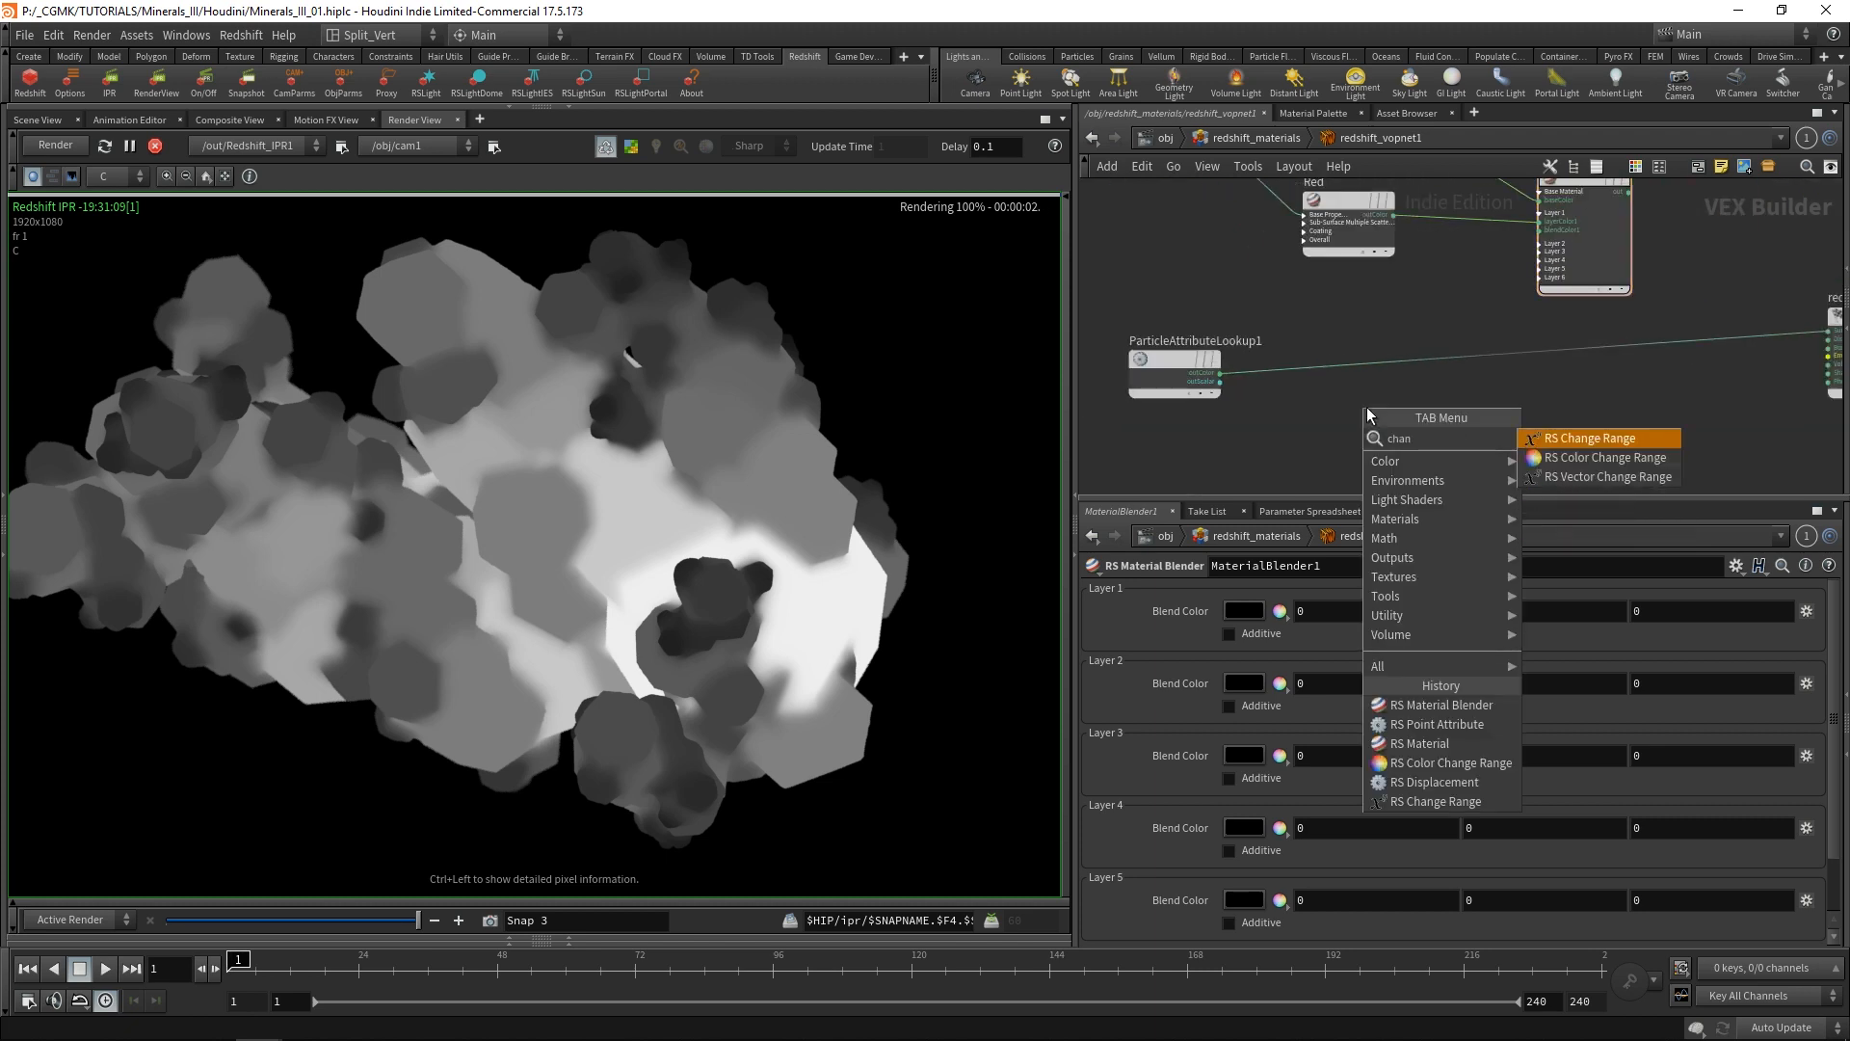
click(1600, 435)
click(1333, 367)
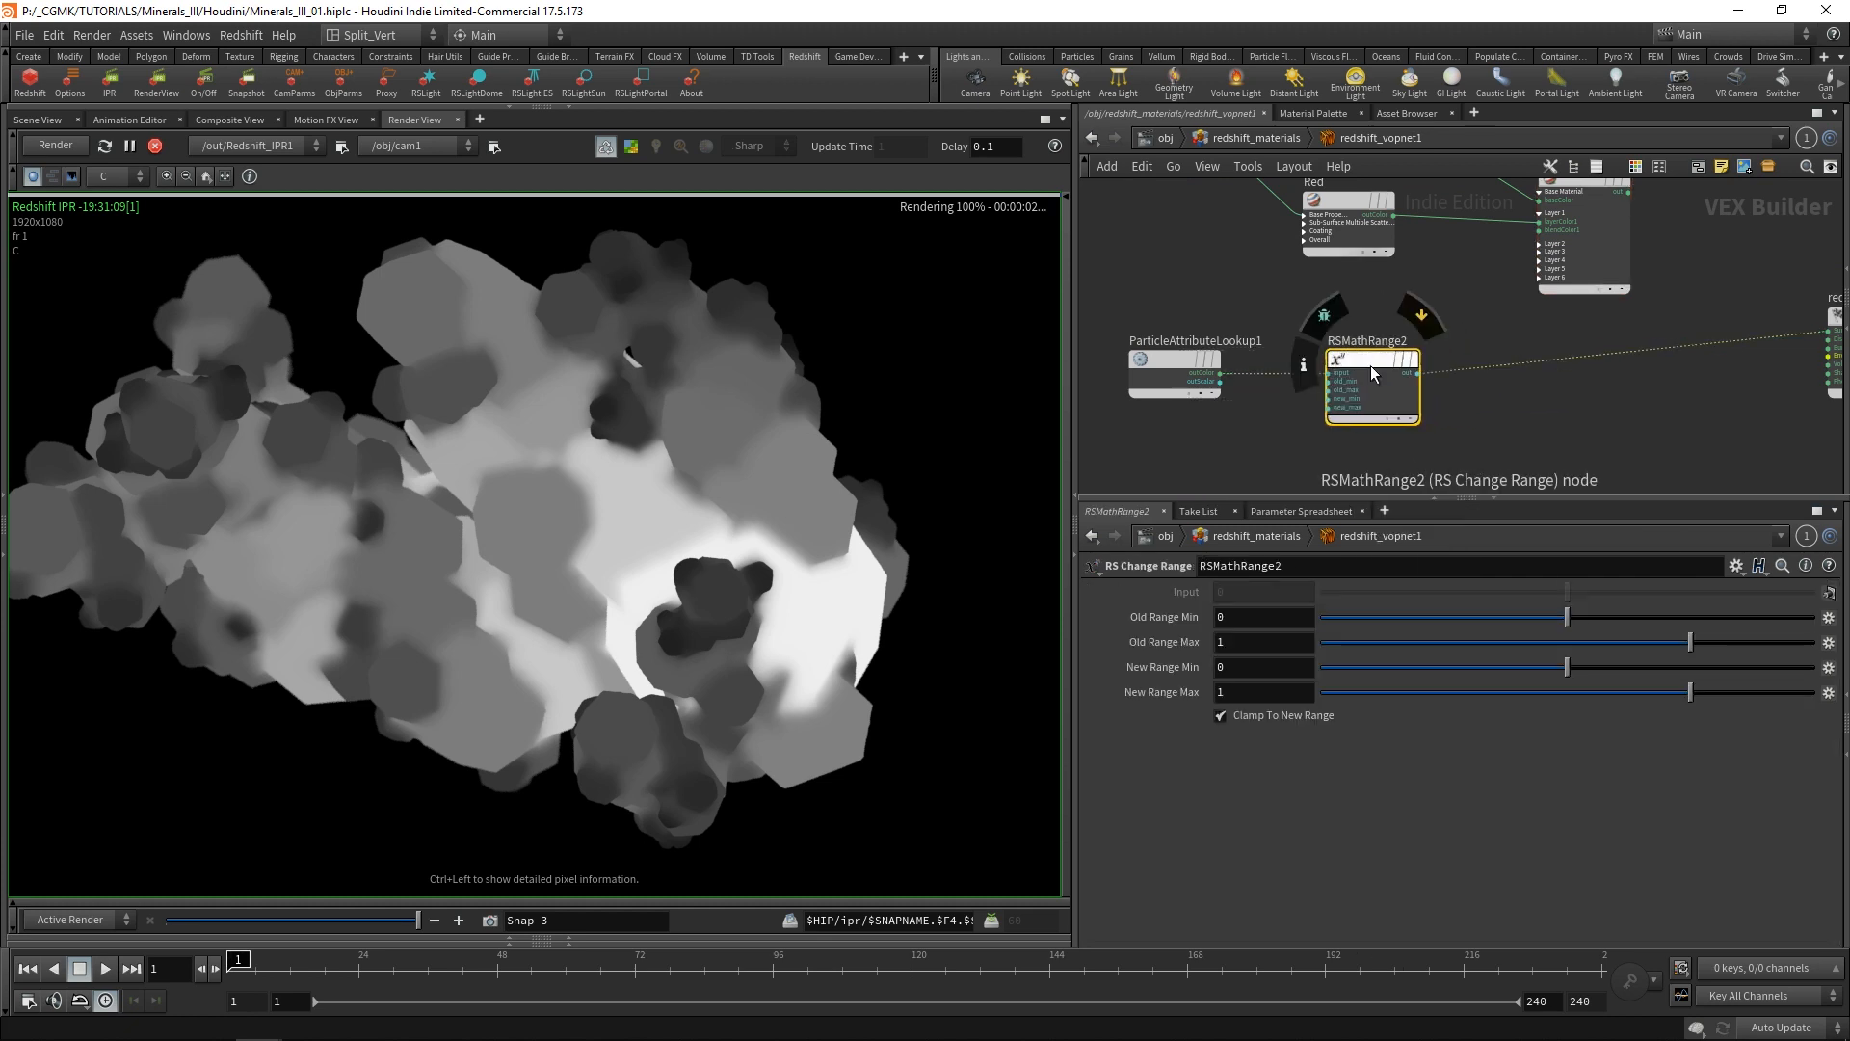
drag(1322, 344, 1339, 357)
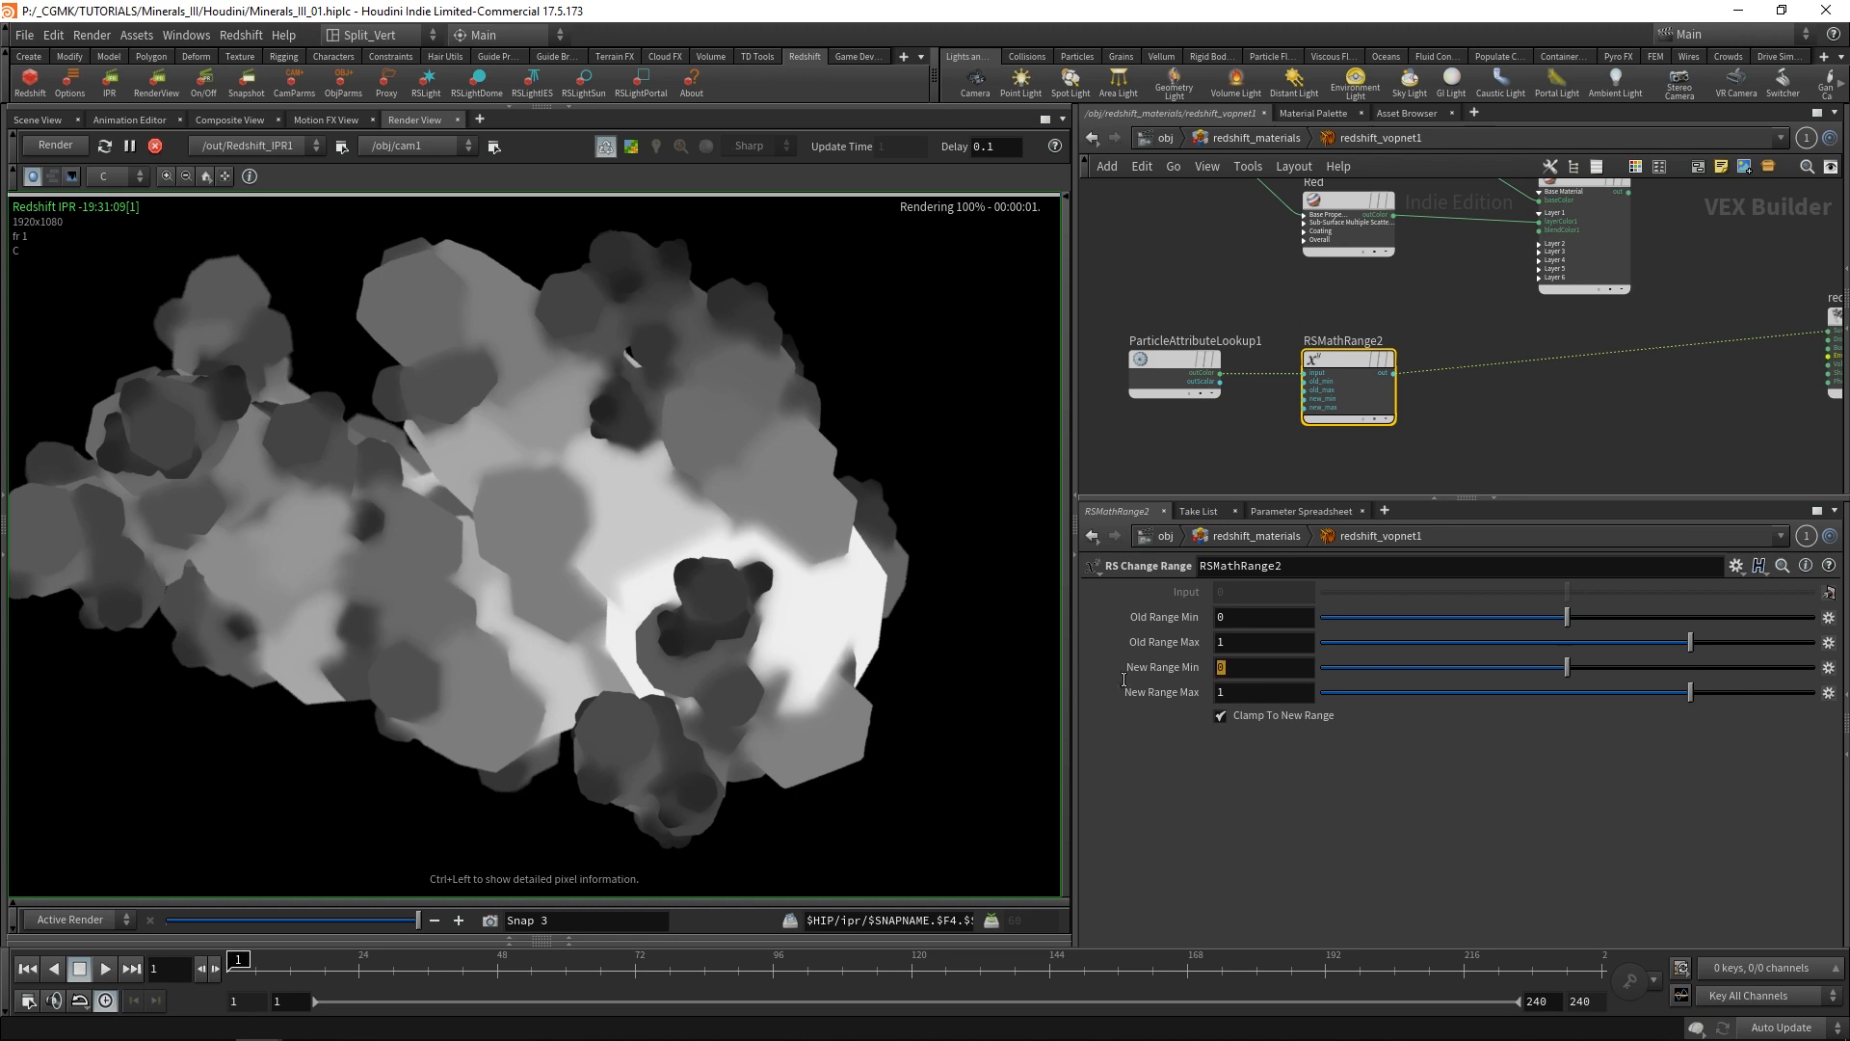
Invert the area mask by setting RSMathRange2's New Range Min to 1 and New Range Max to 0.
text(1)
key(Tab)
text(0)
key(Return)
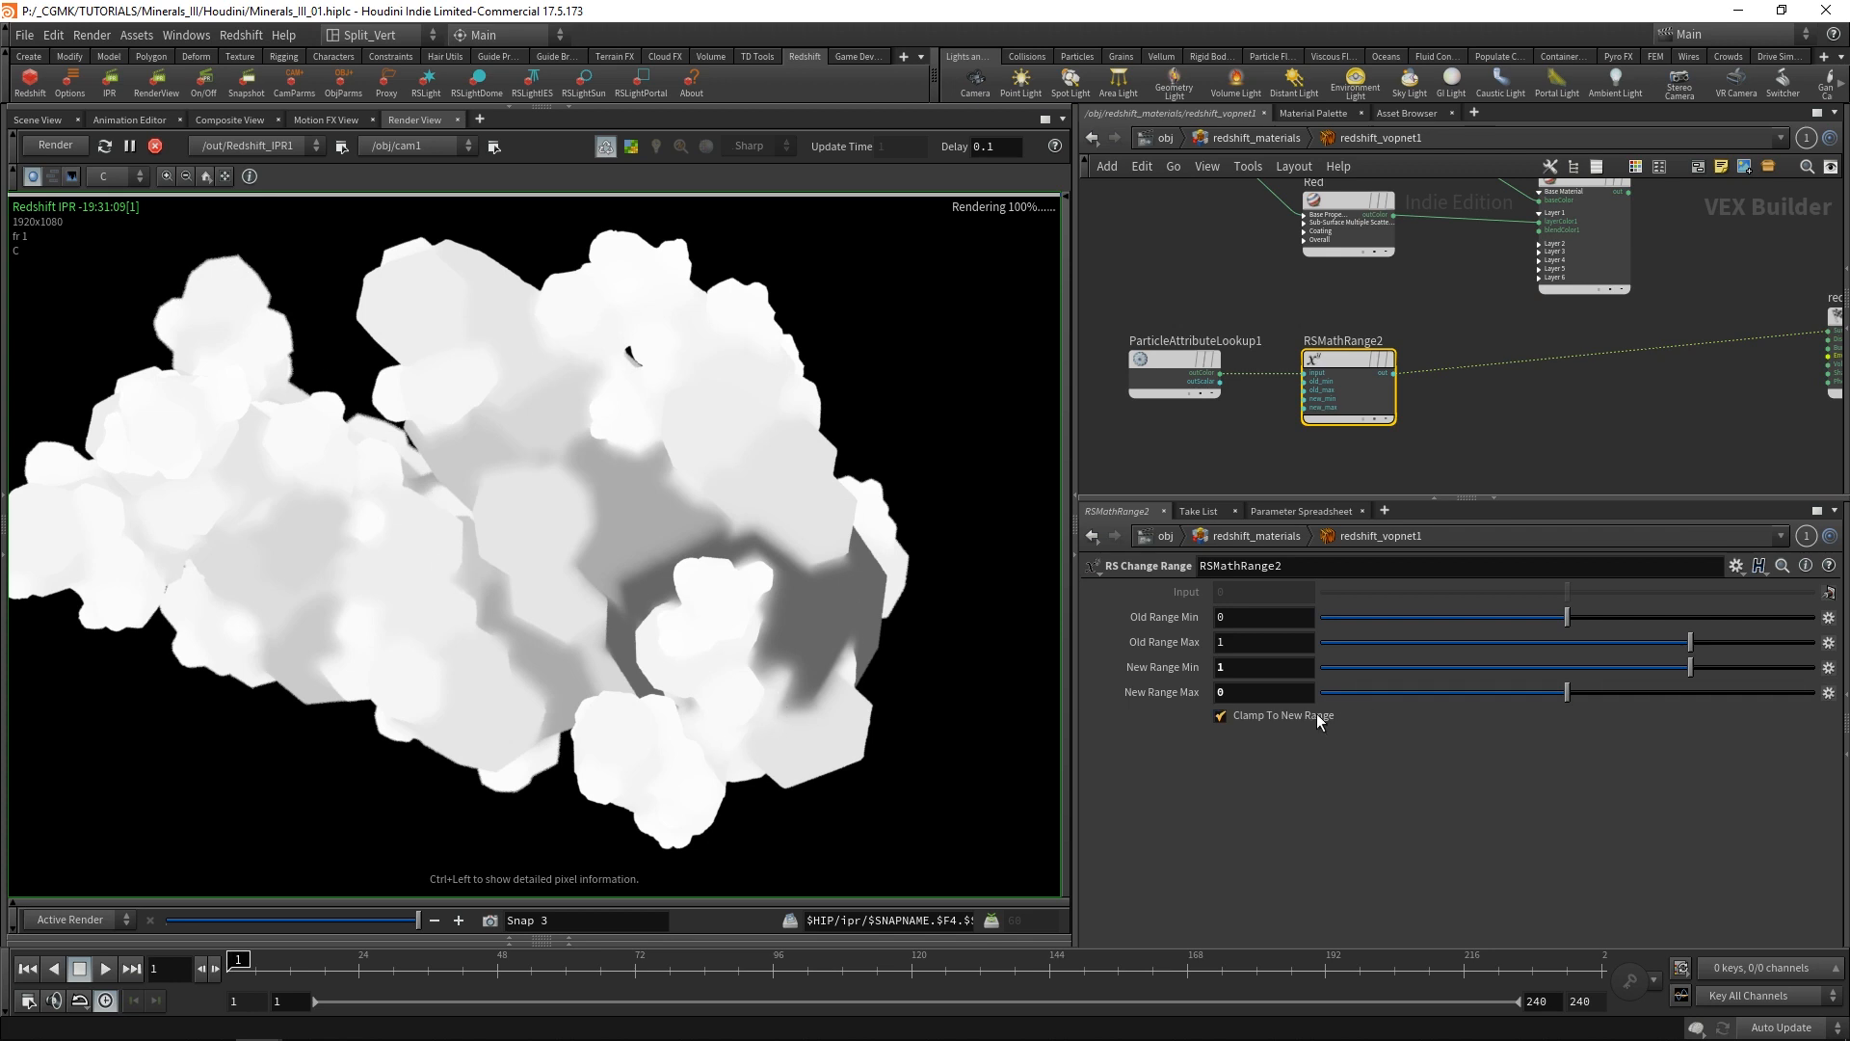
Turn off depth of field in the Redshift camera settings of cam1.
click(1281, 137)
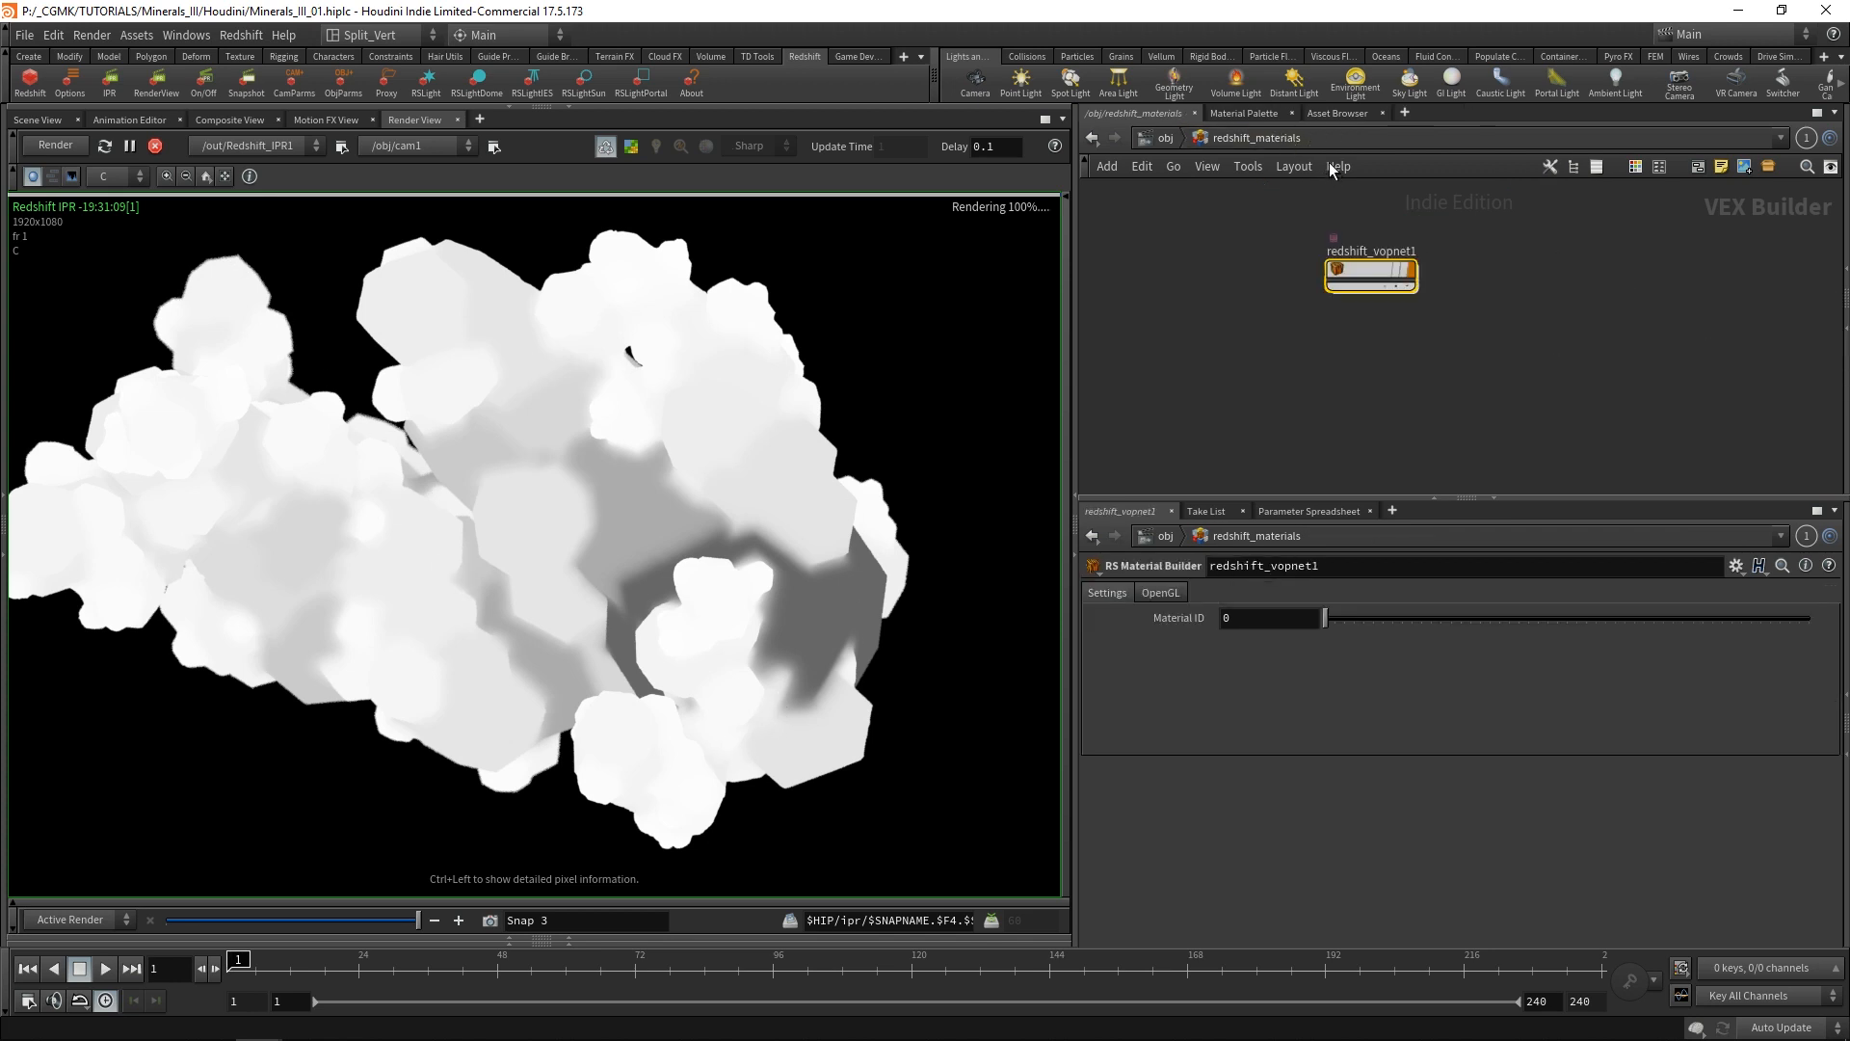
click(1167, 137)
click(1531, 210)
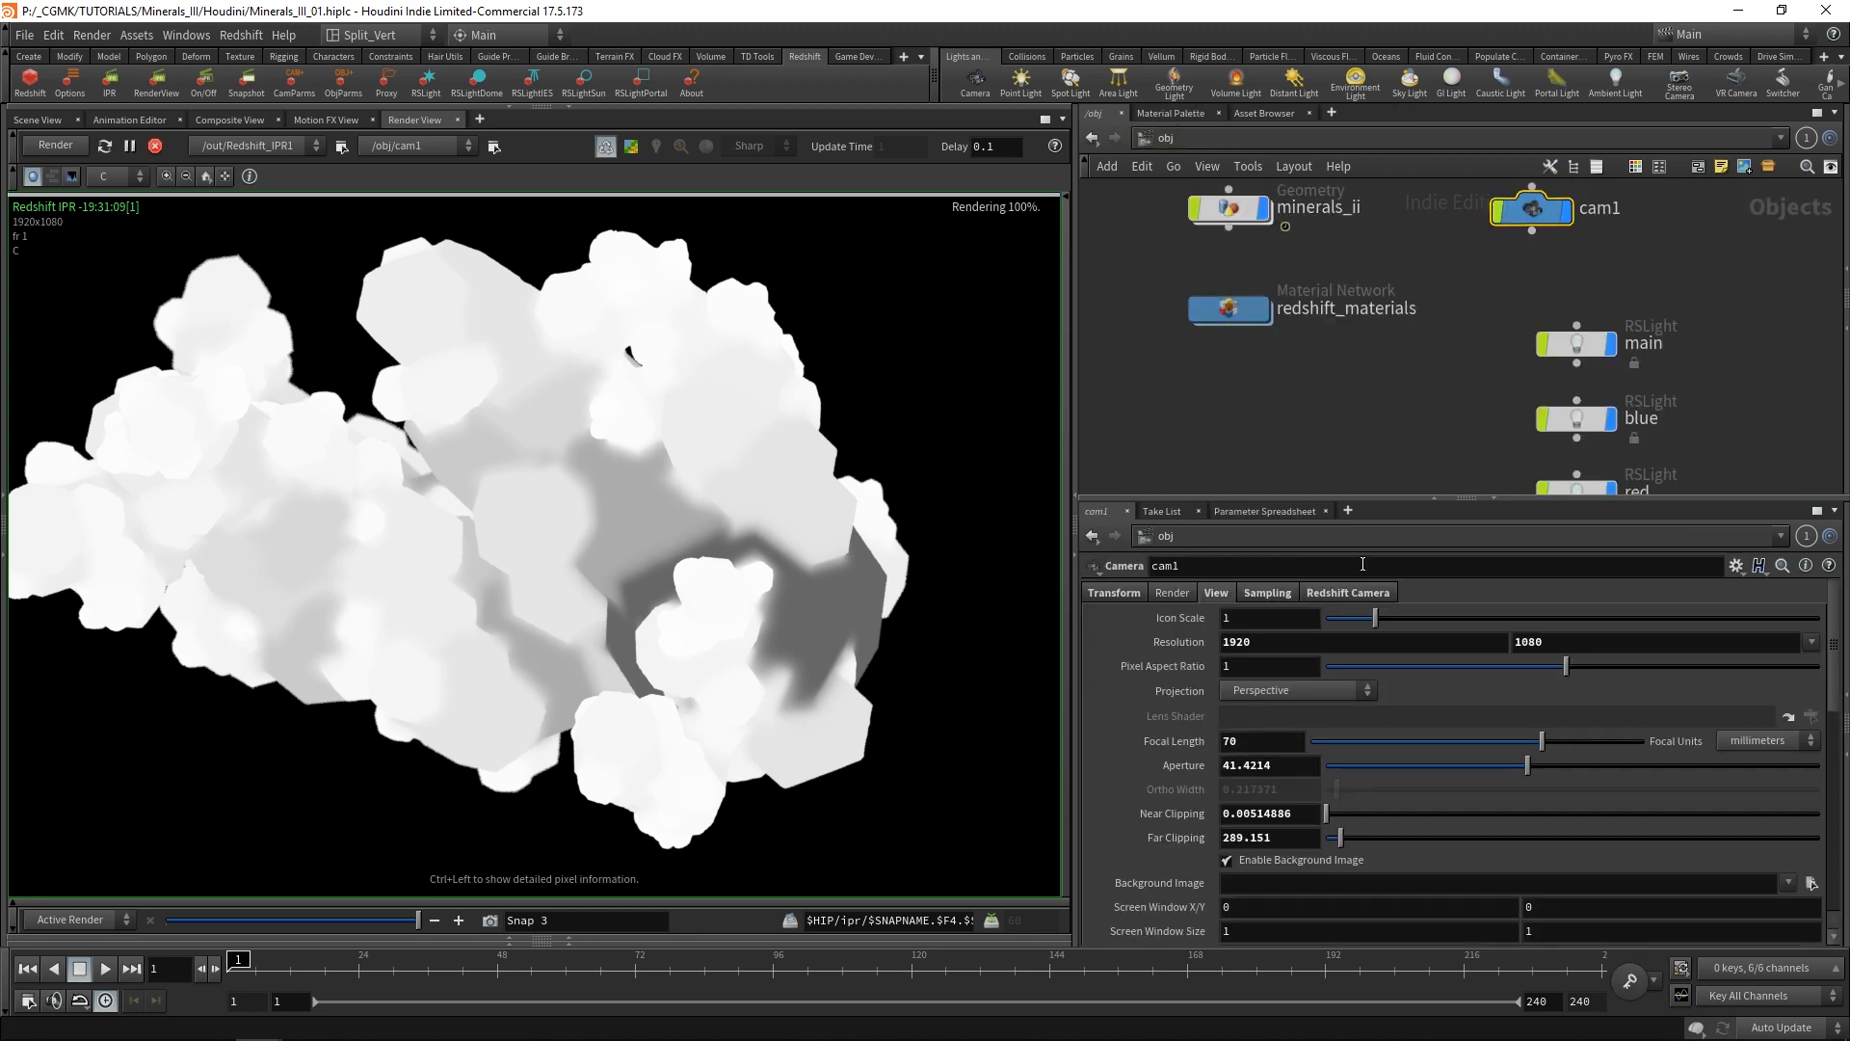
click(1347, 593)
click(1268, 659)
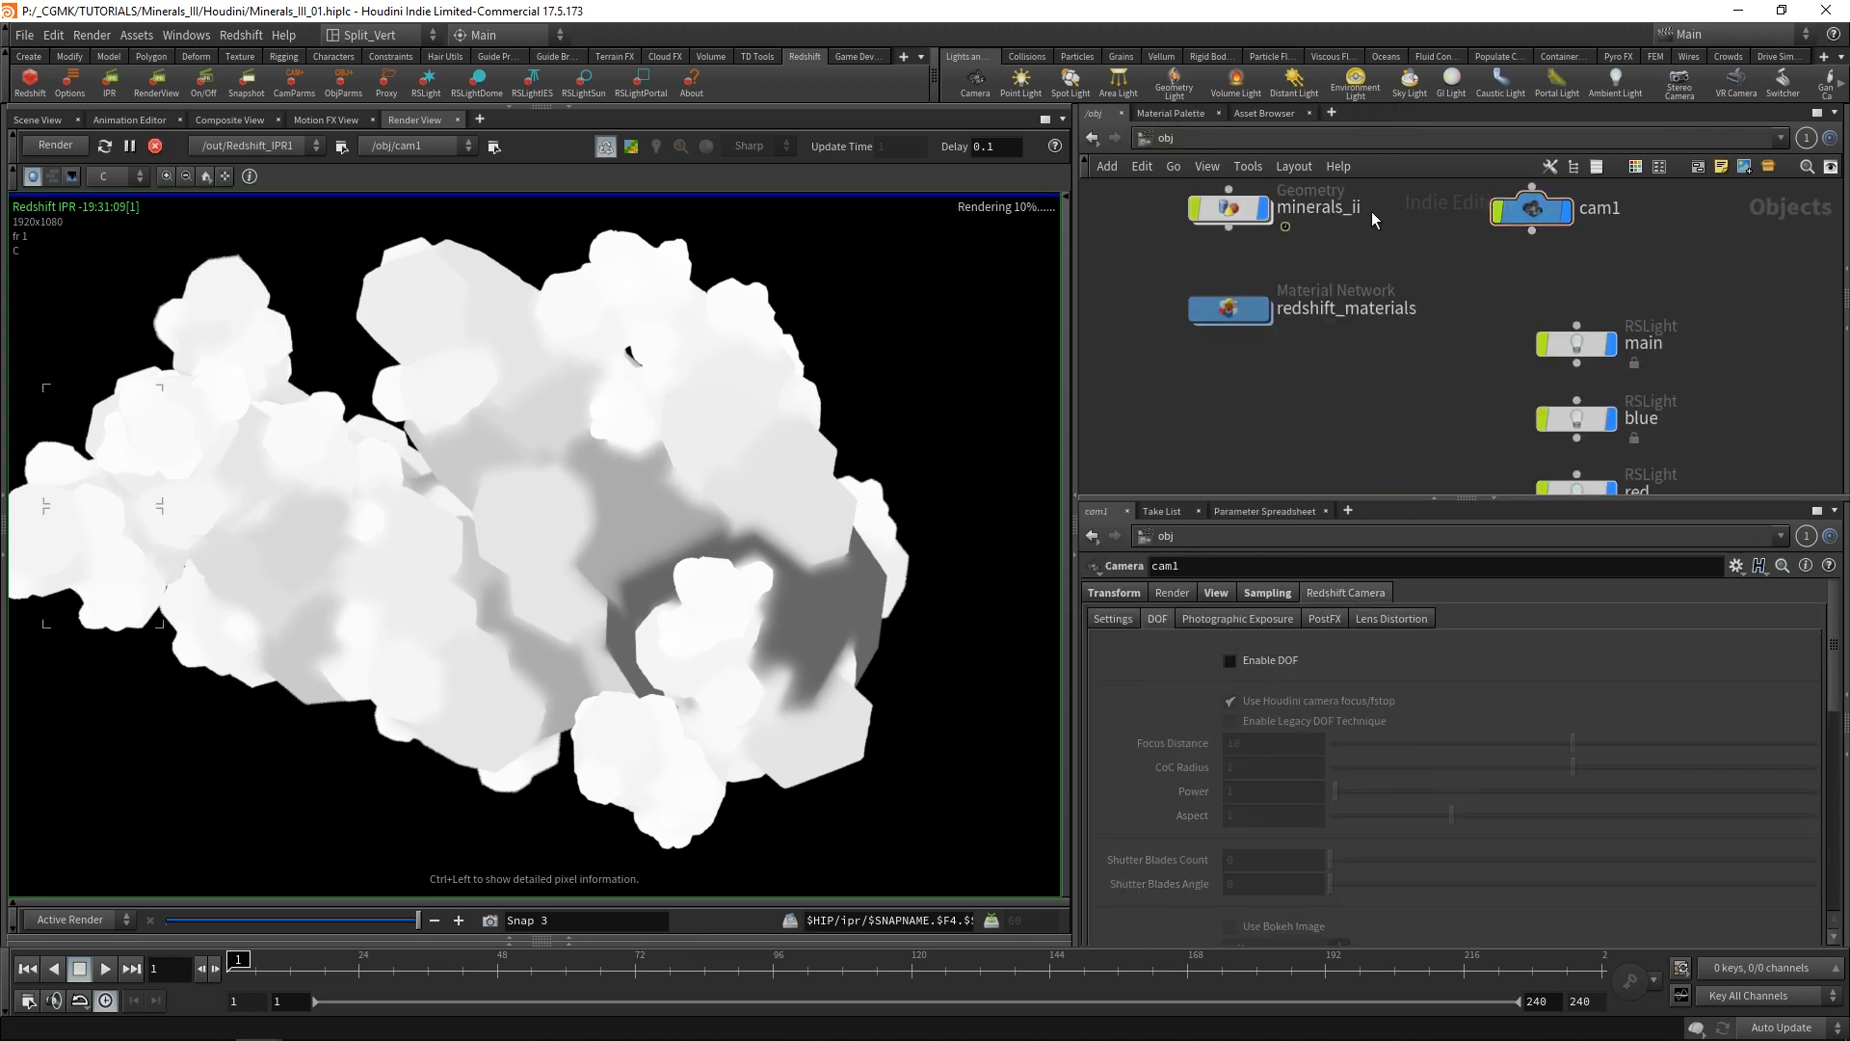
Return to the shader network inside redshift_vopnet1 in redshift_materials.
click(1164, 138)
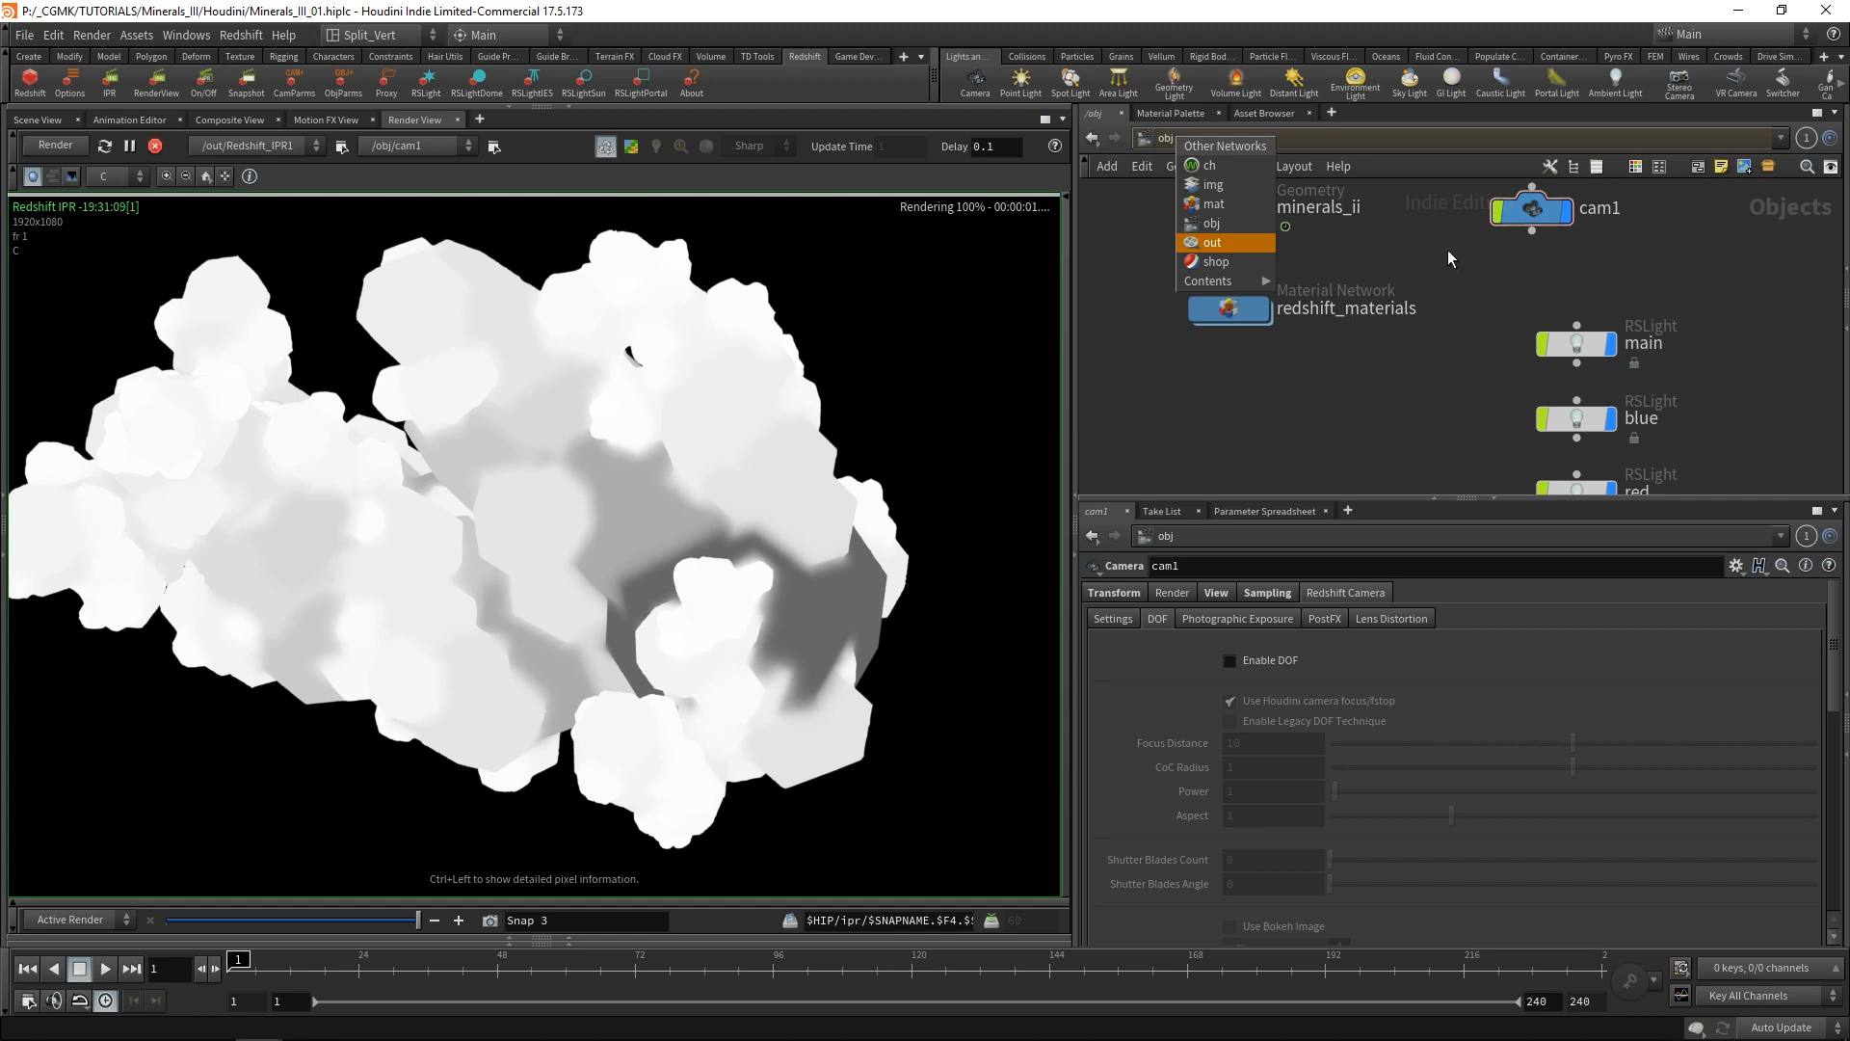
double_click(1227, 309)
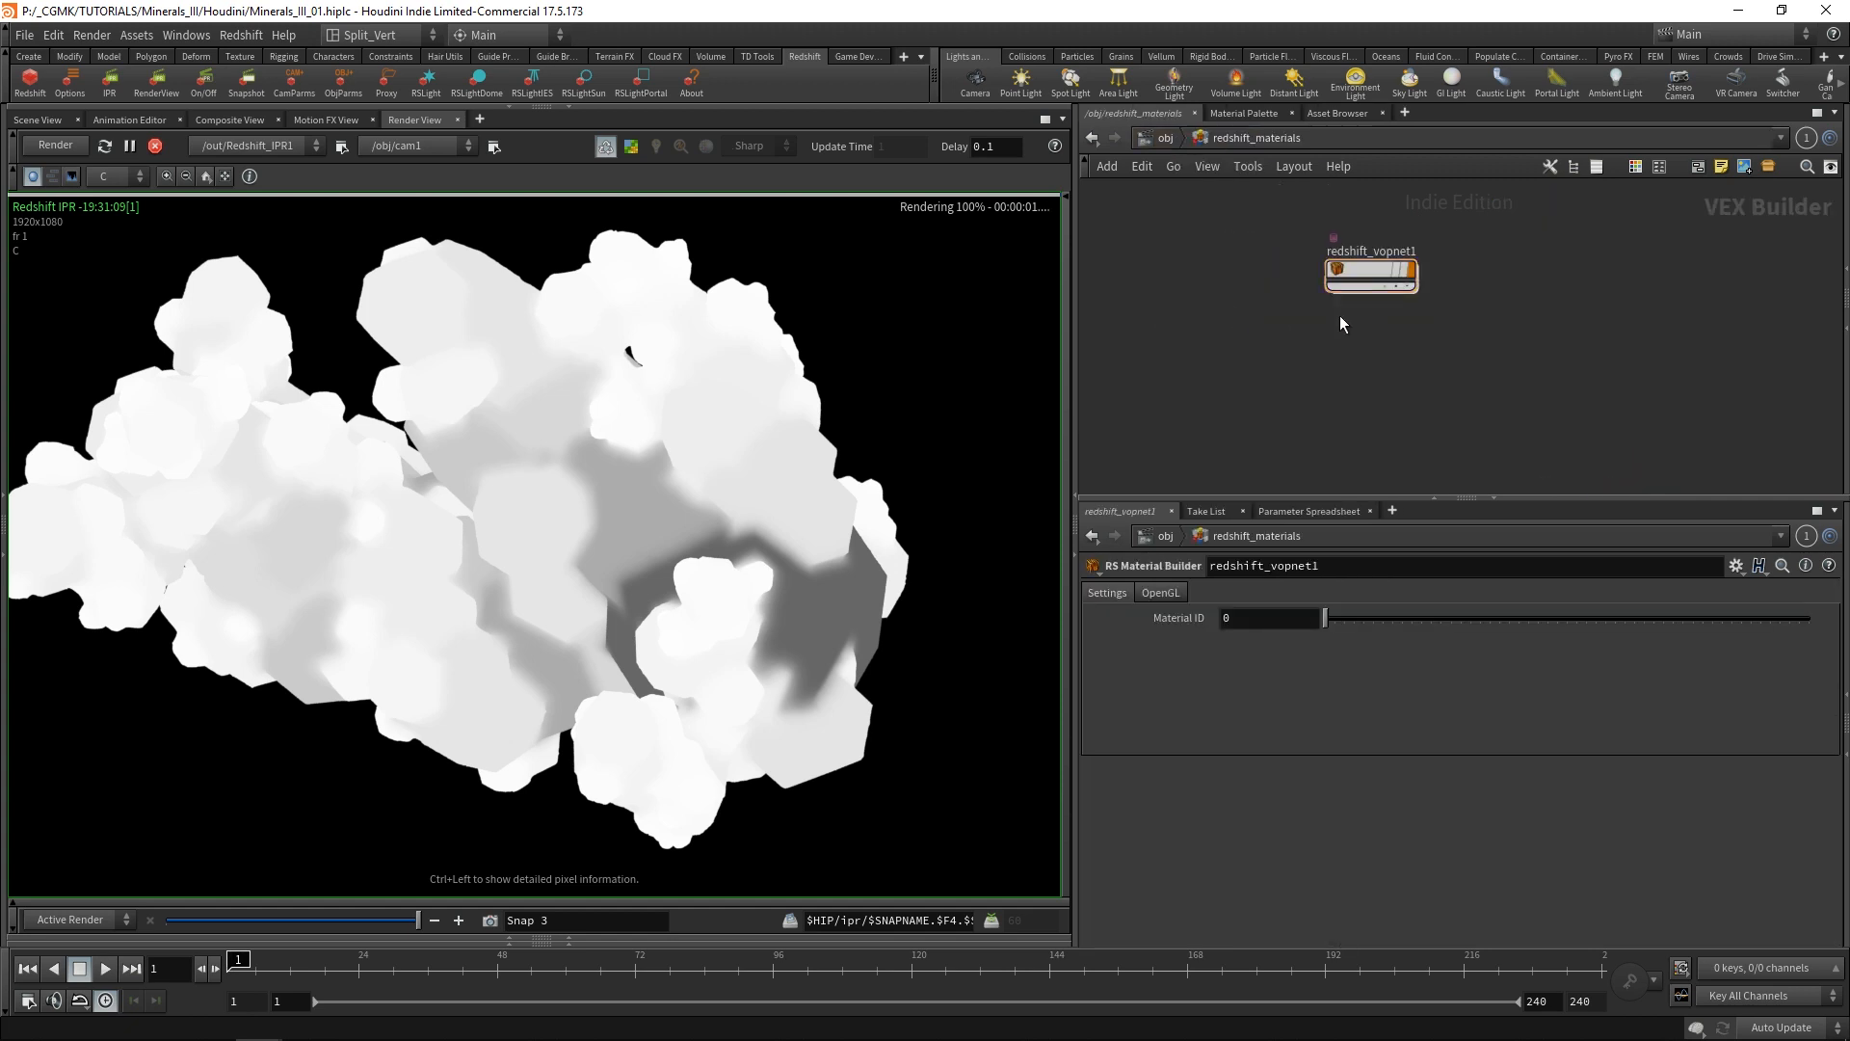
double_click(1367, 273)
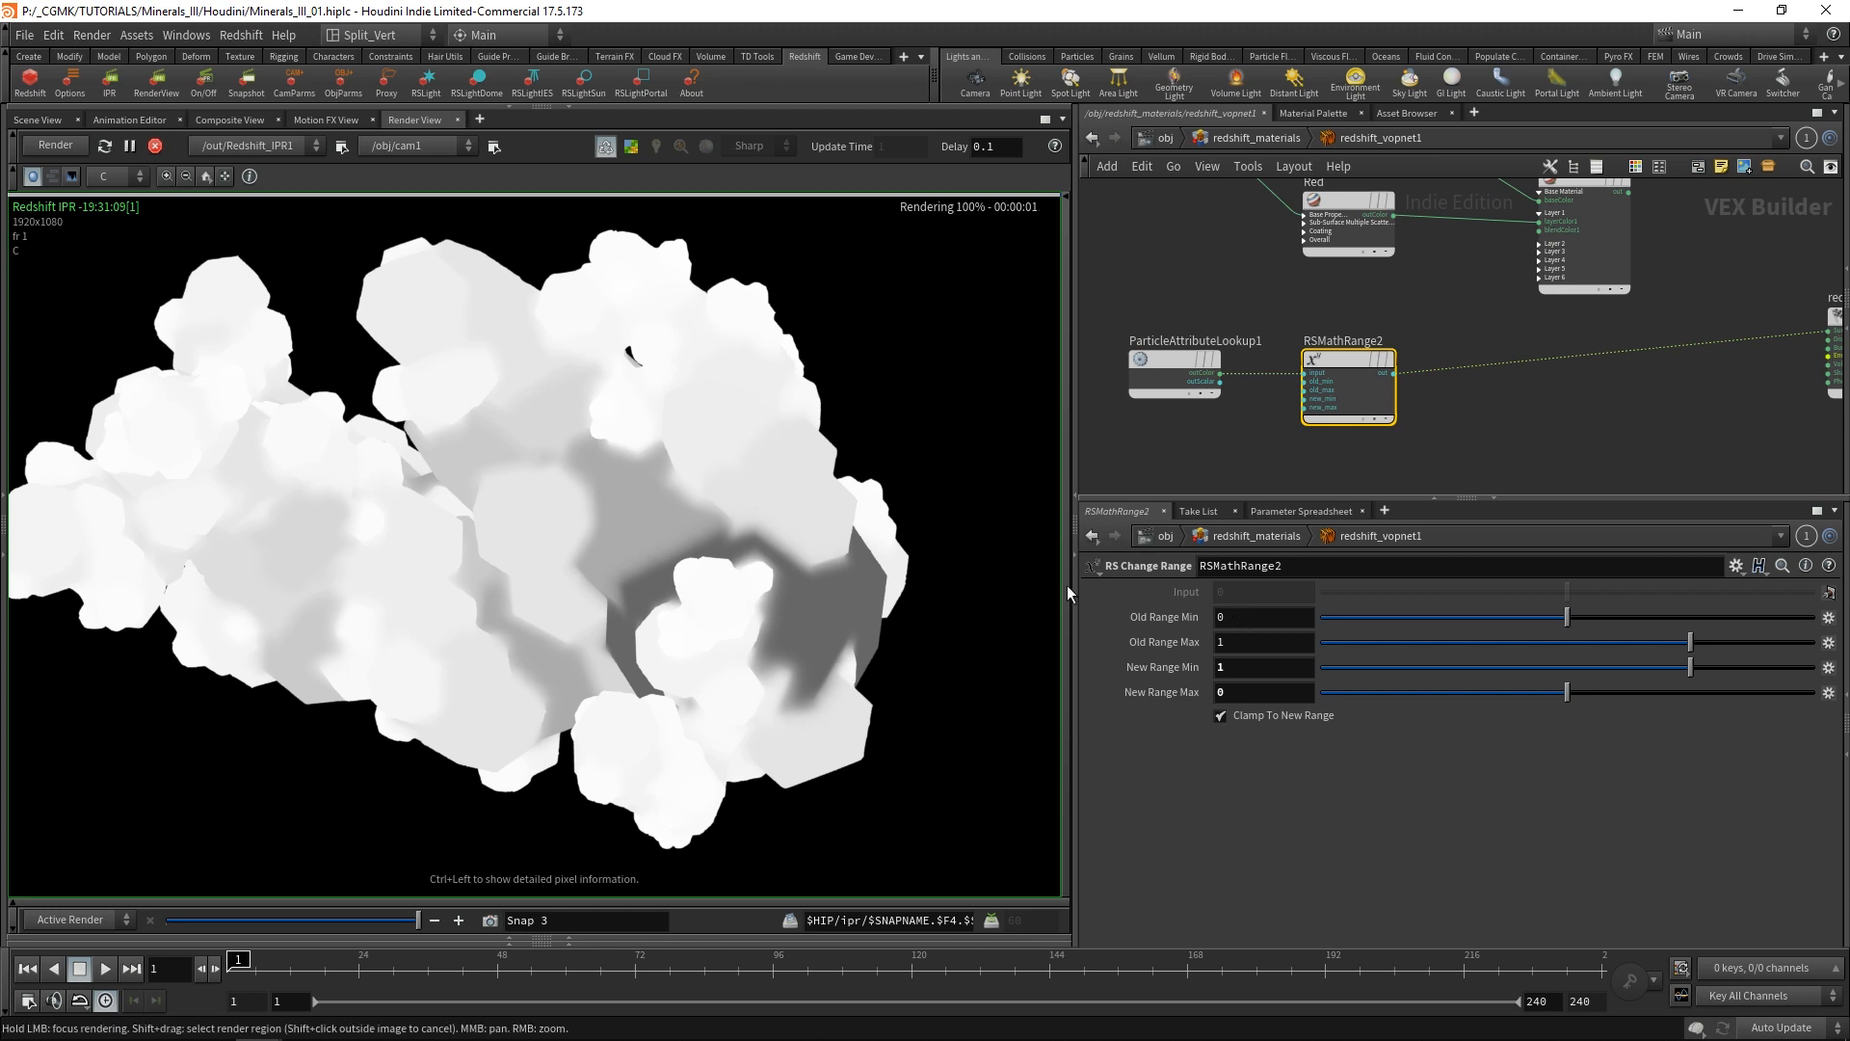
Set RSMathRange2's Old Range Max to 0.7 and Old Range Min to 0.02.
click(1233, 617)
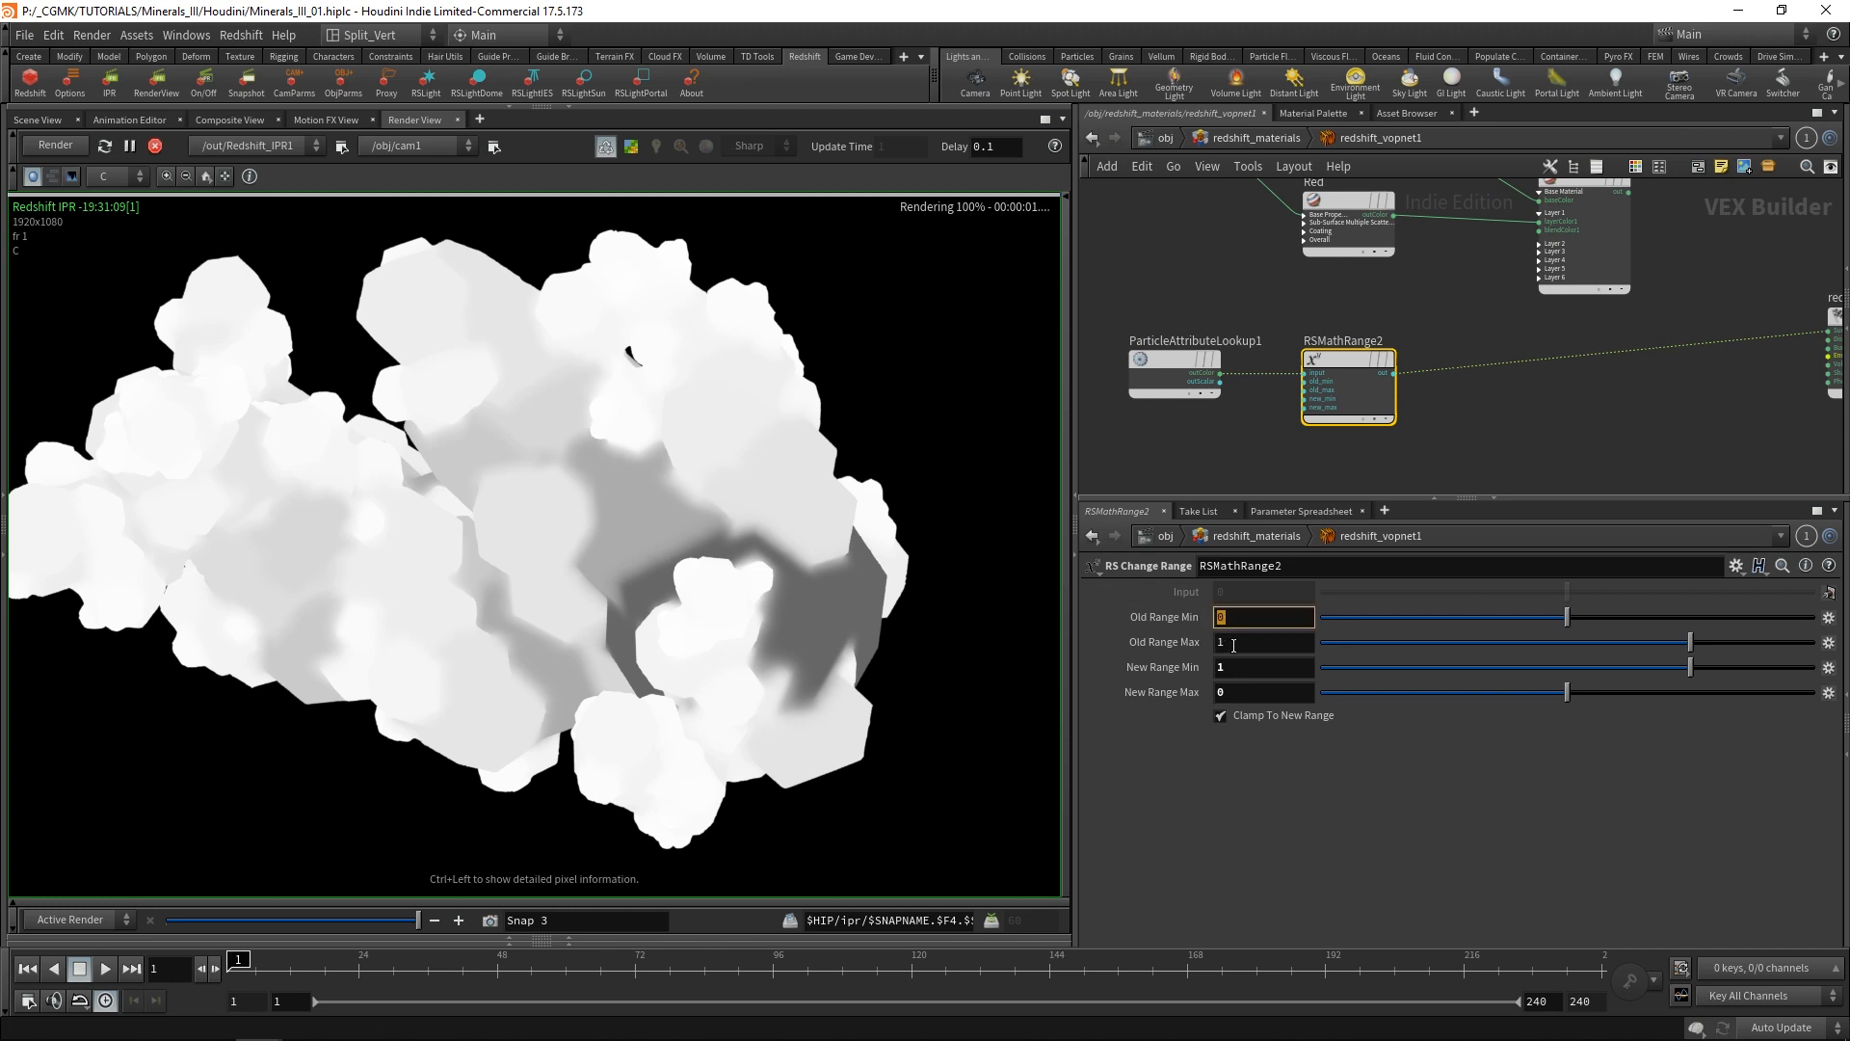
click(1230, 643)
text(0.7)
key(Return)
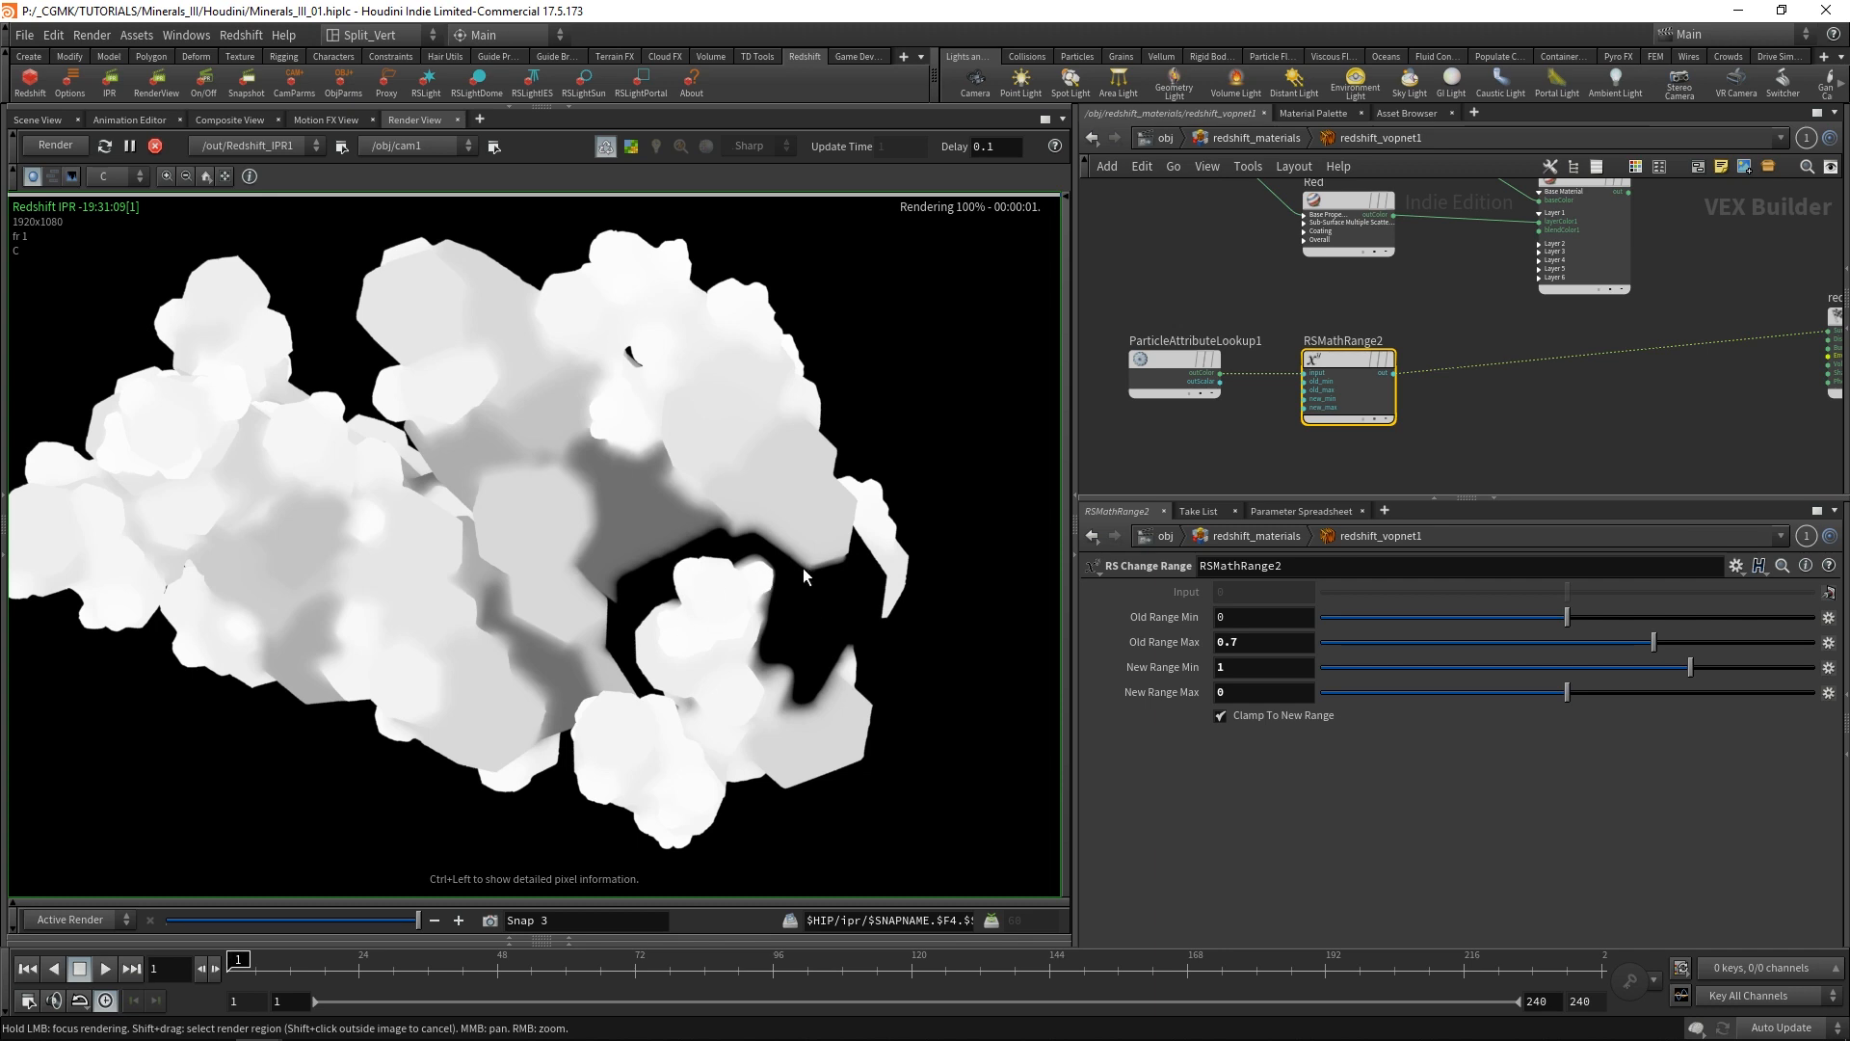
click(1249, 620)
text(0.0)
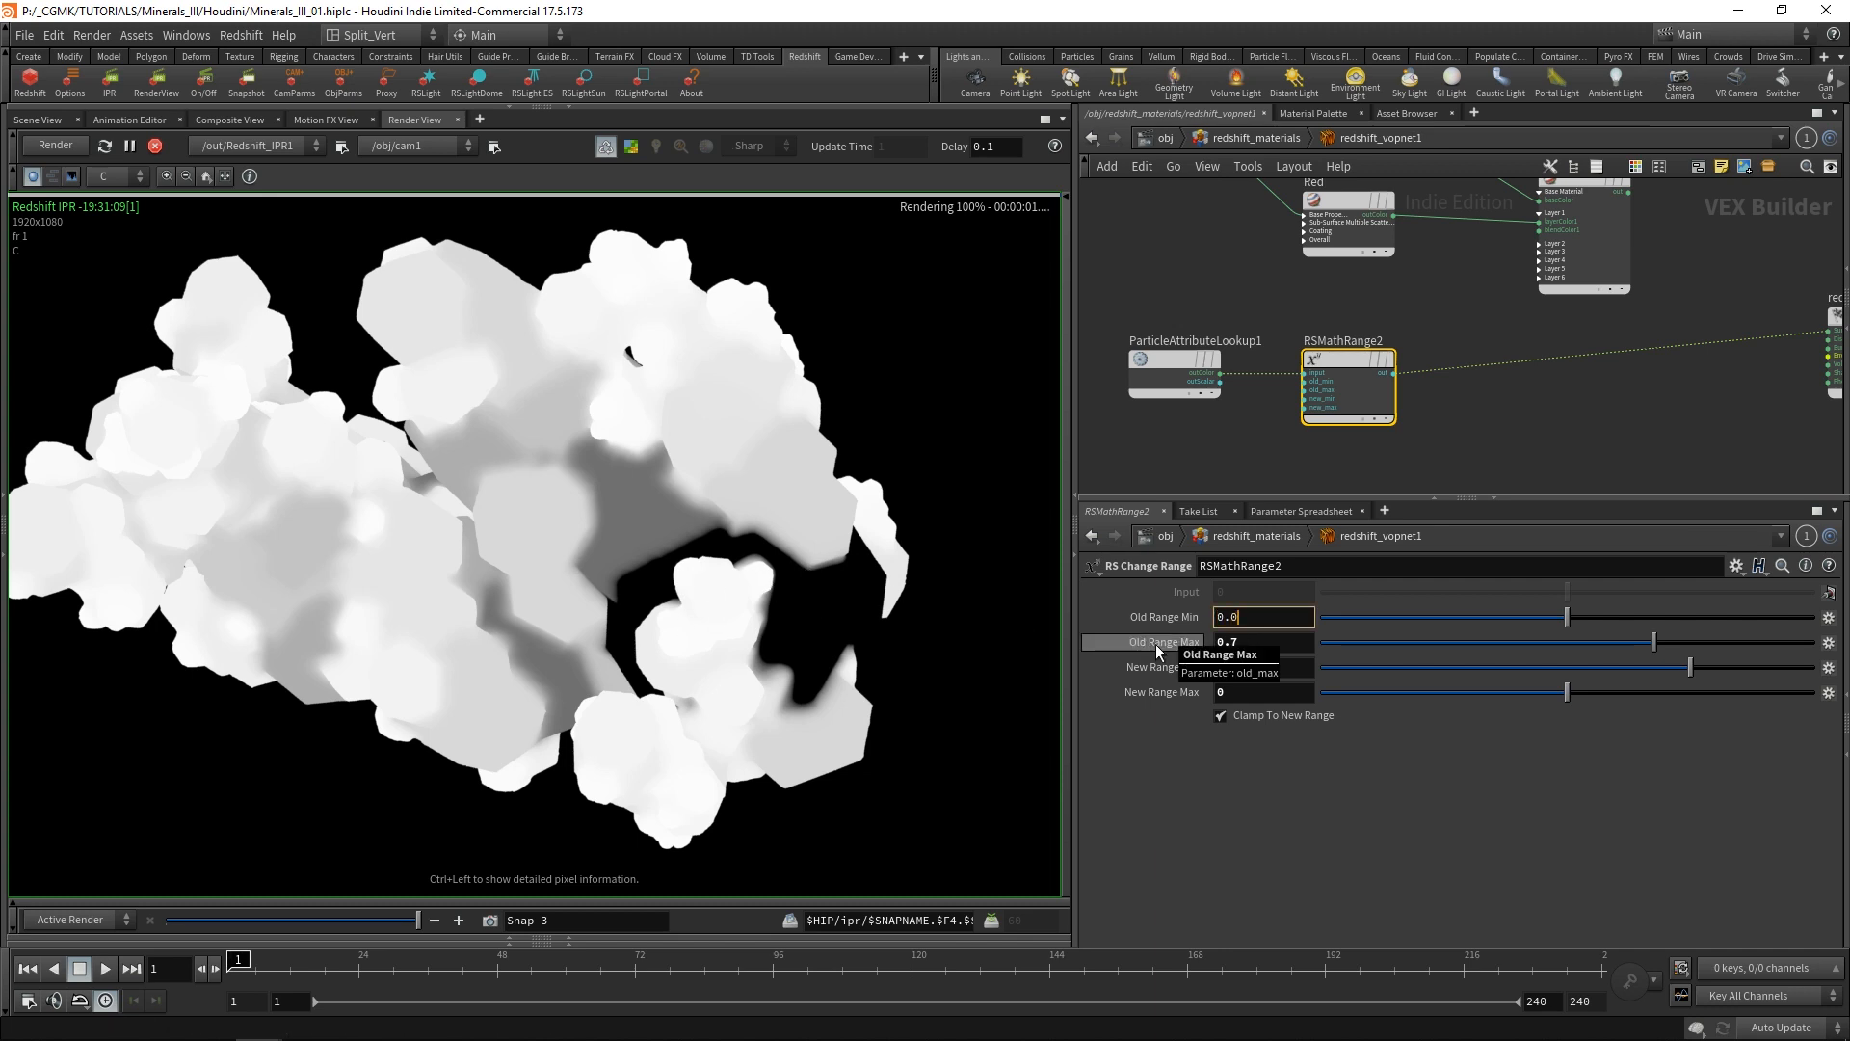
text(2)
key(Return)
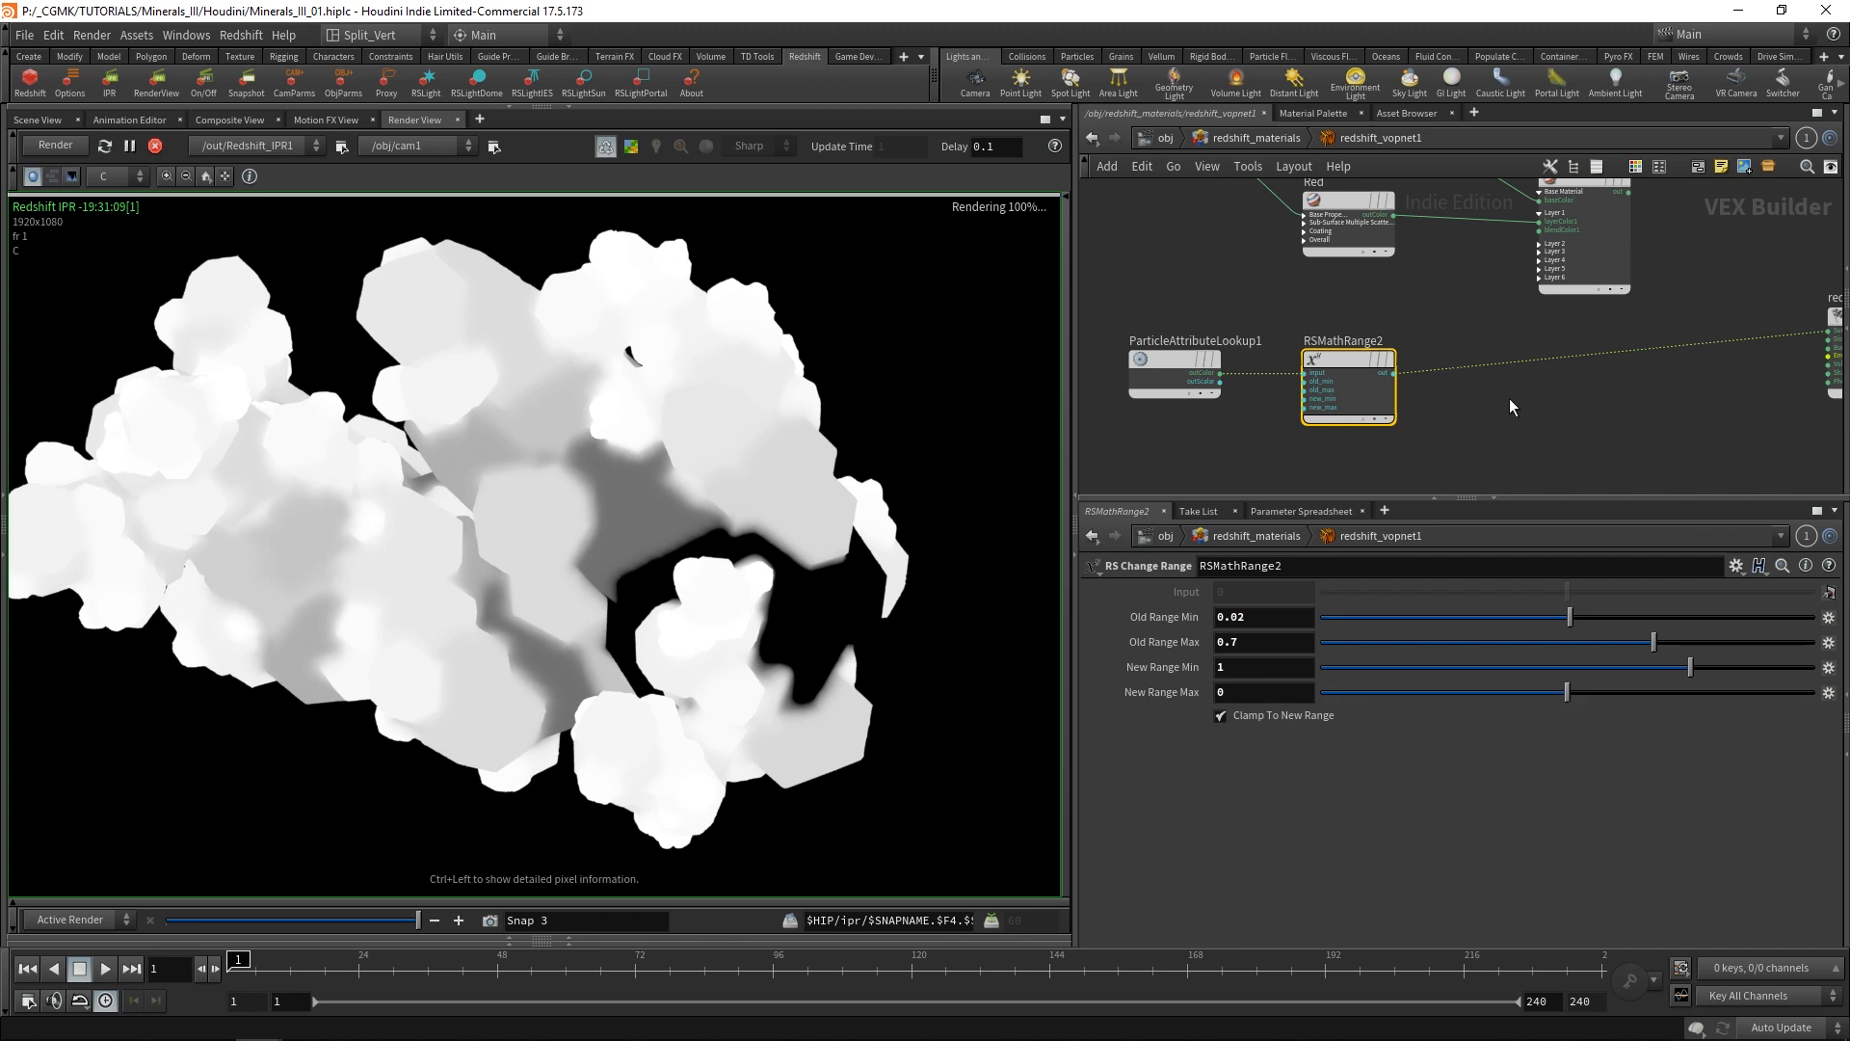
Insert an RS Ramp node into the wire between RSMathRange2 and redshift_material1.
middle_drag(1510, 400, 1531, 376)
drag(1448, 422, 1209, 317)
drag(1351, 330, 1277, 321)
click(1575, 397)
key(Tab)
text(ra)
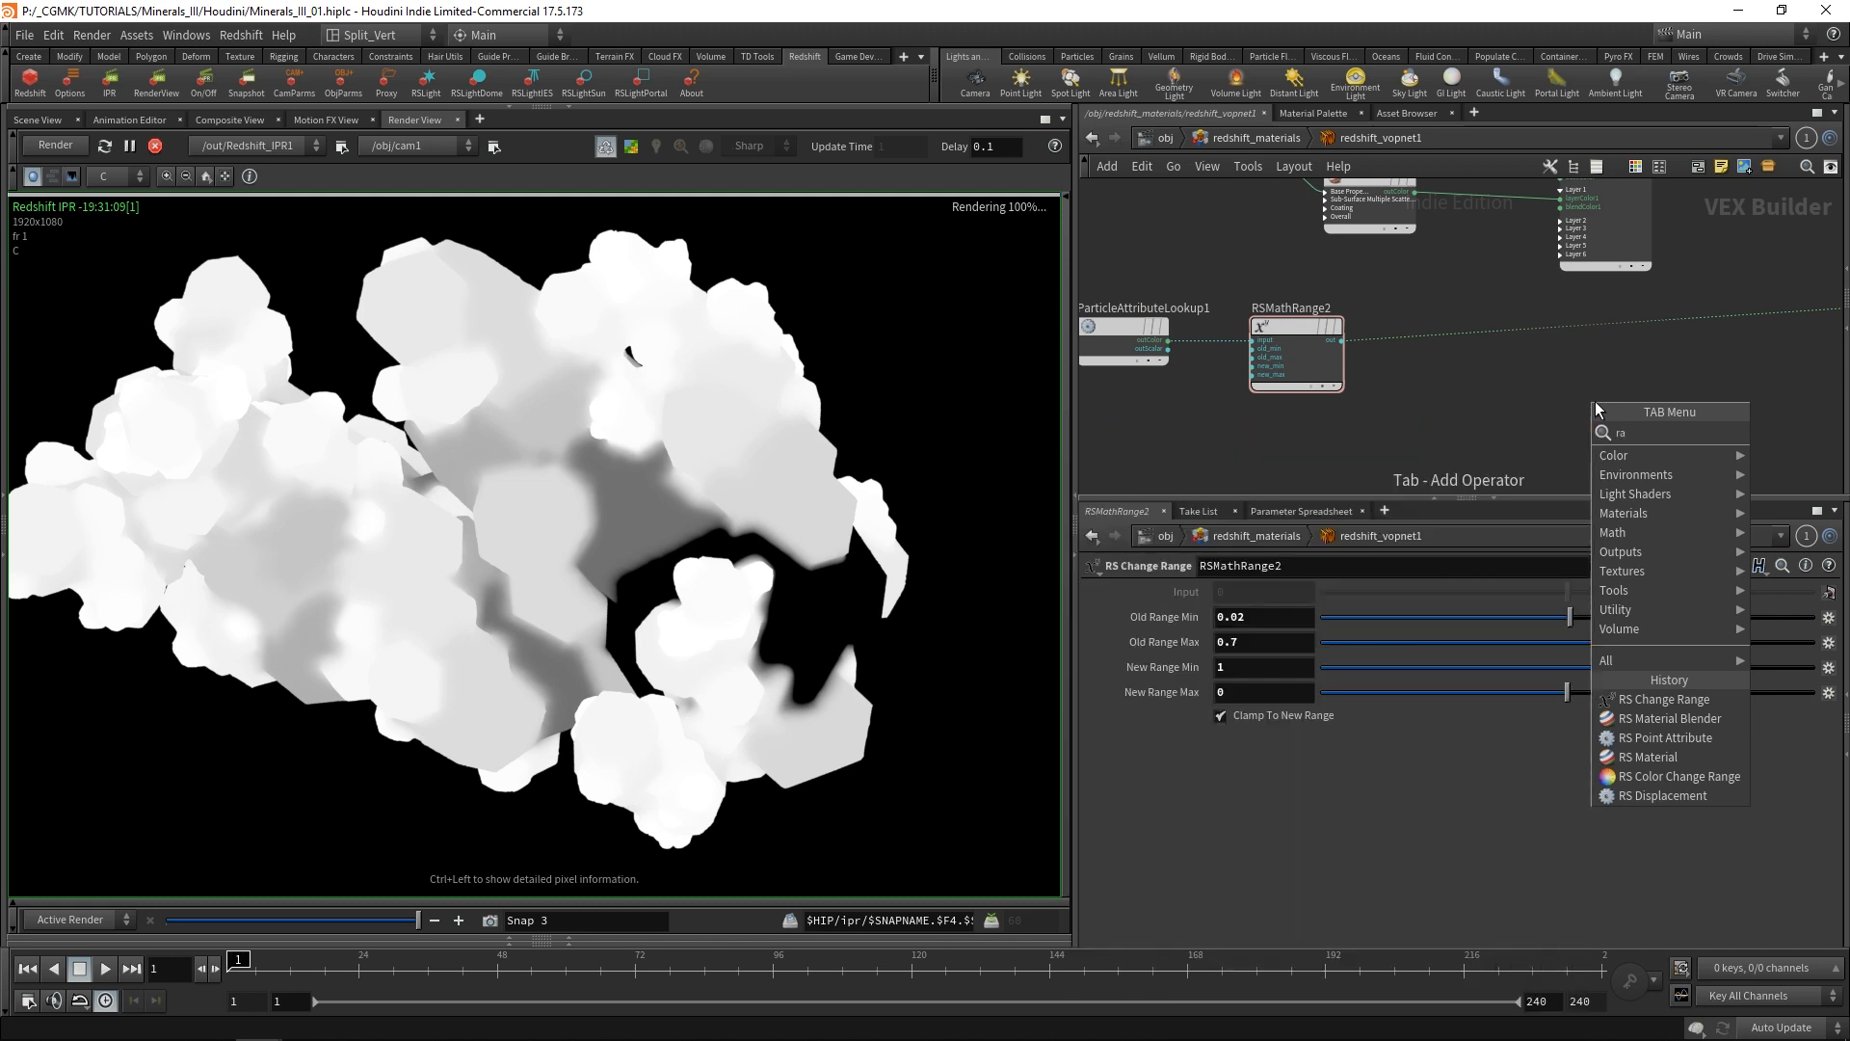
text(mp)
key(Return)
click(1503, 344)
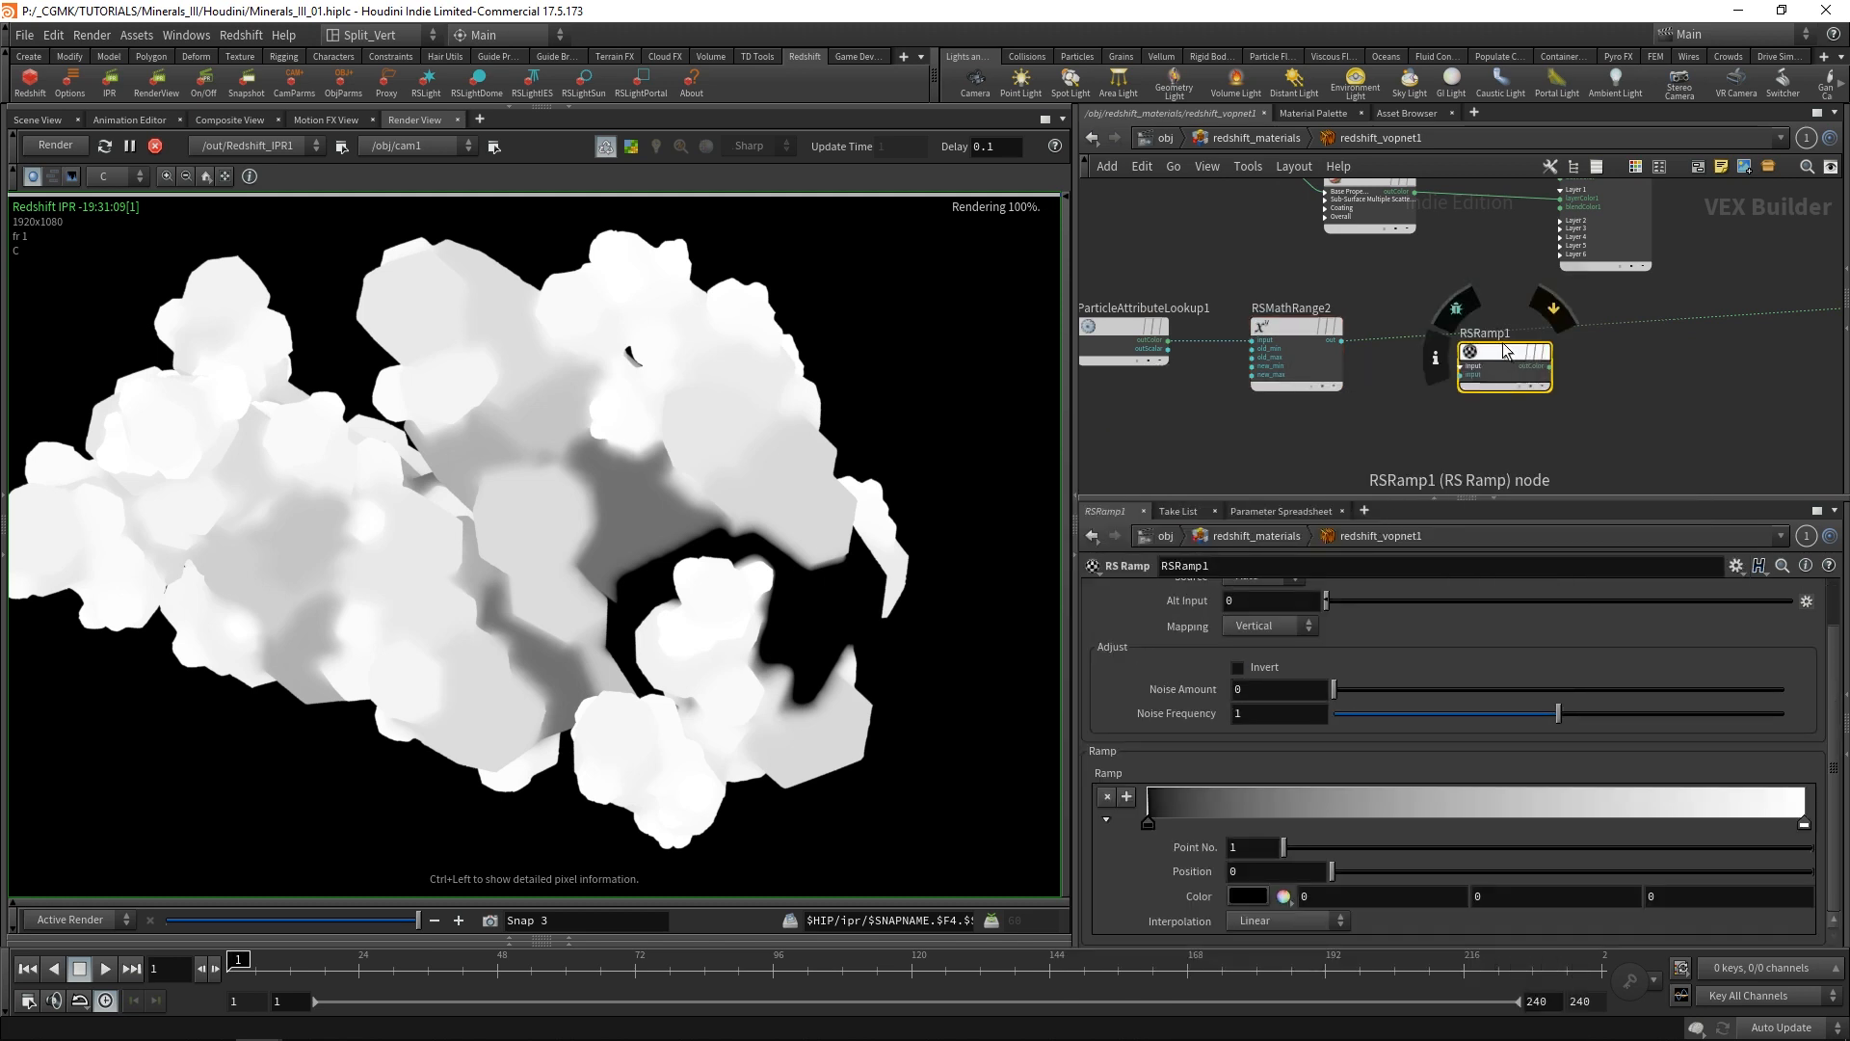
drag(1503, 344, 1483, 325)
Compress RSRamp1's gradient into a narrow black-to-white transition, placing the white point at about 0.862.
drag(1677, 821, 1707, 819)
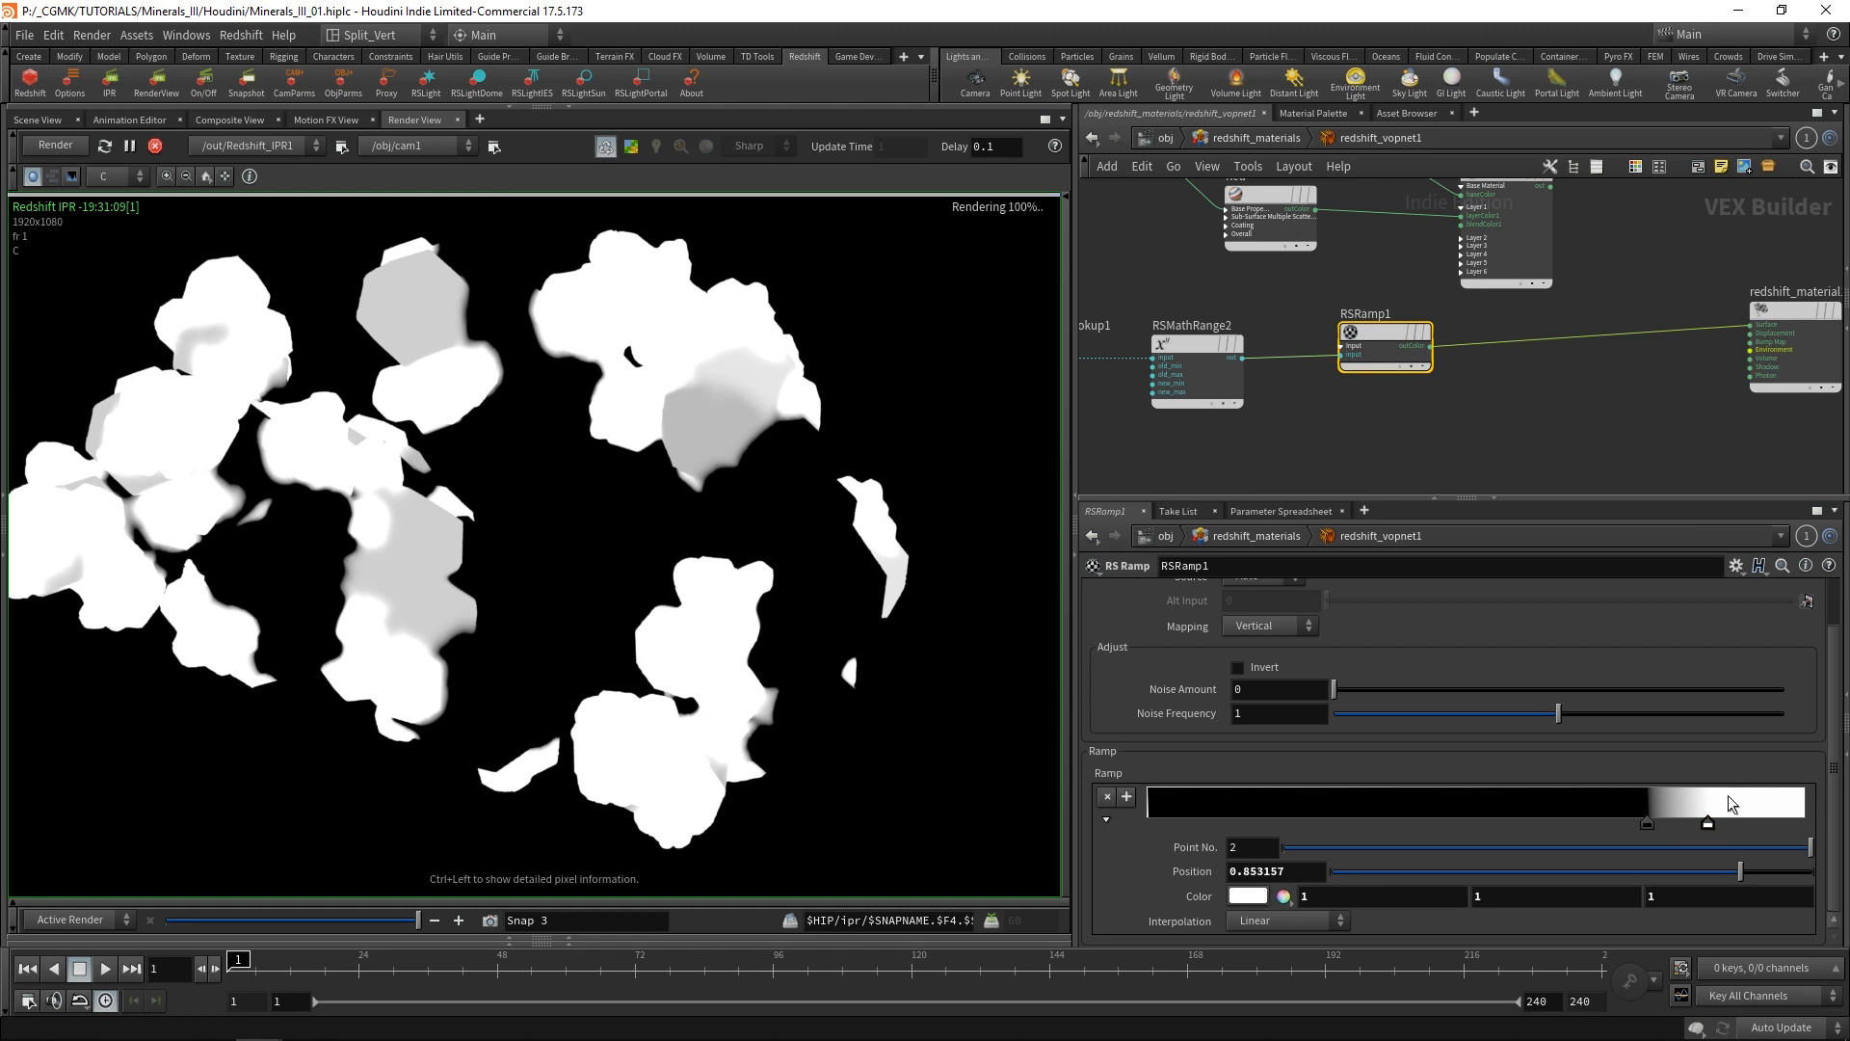
mouse_move(1708, 824)
mouse_down()
mouse_move(1673, 822)
mouse_move(1768, 826)
mouse_move(1714, 827)
mouse_up()
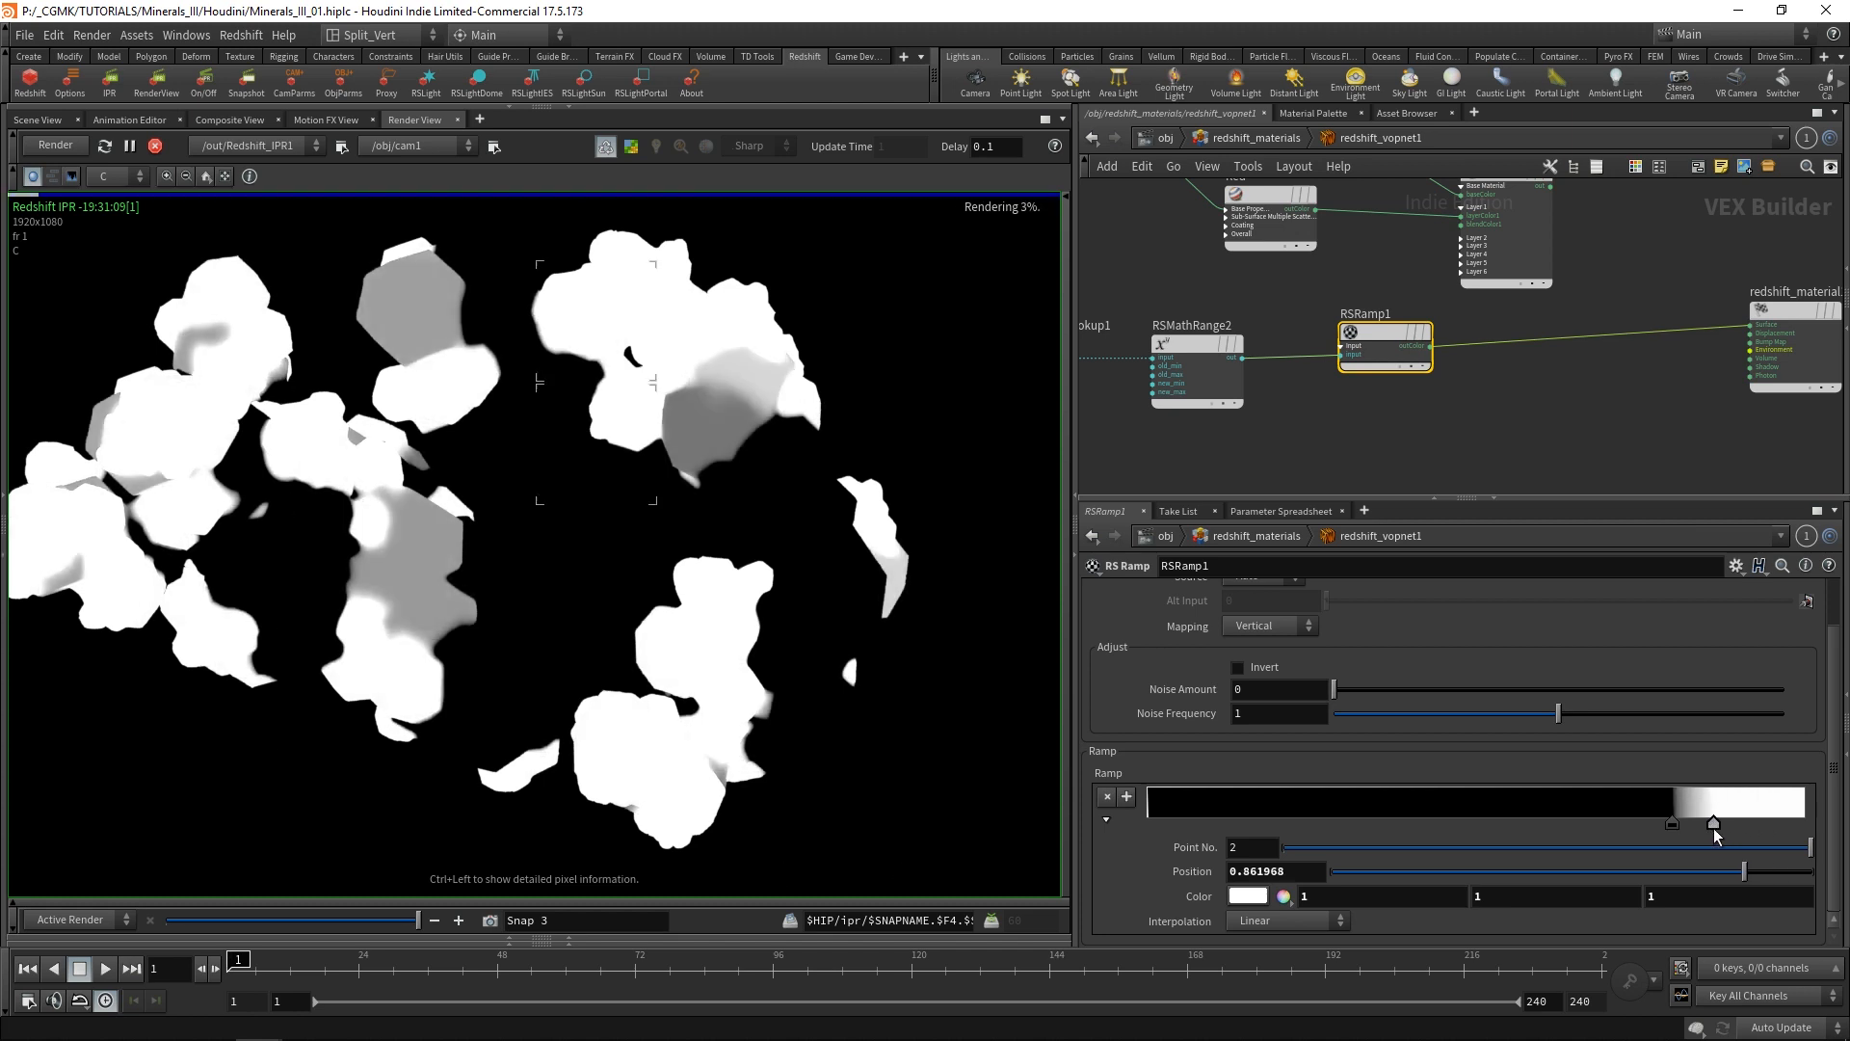
Connect RSRamp1's output to MaterialBlender1's first layer blend color, and wire MaterialBlender1 into the Surface input of redshift_material1.
middle_drag(1482, 372, 1478, 457)
scroll(1478, 457, up, 2)
scroll(1478, 457, down, 1)
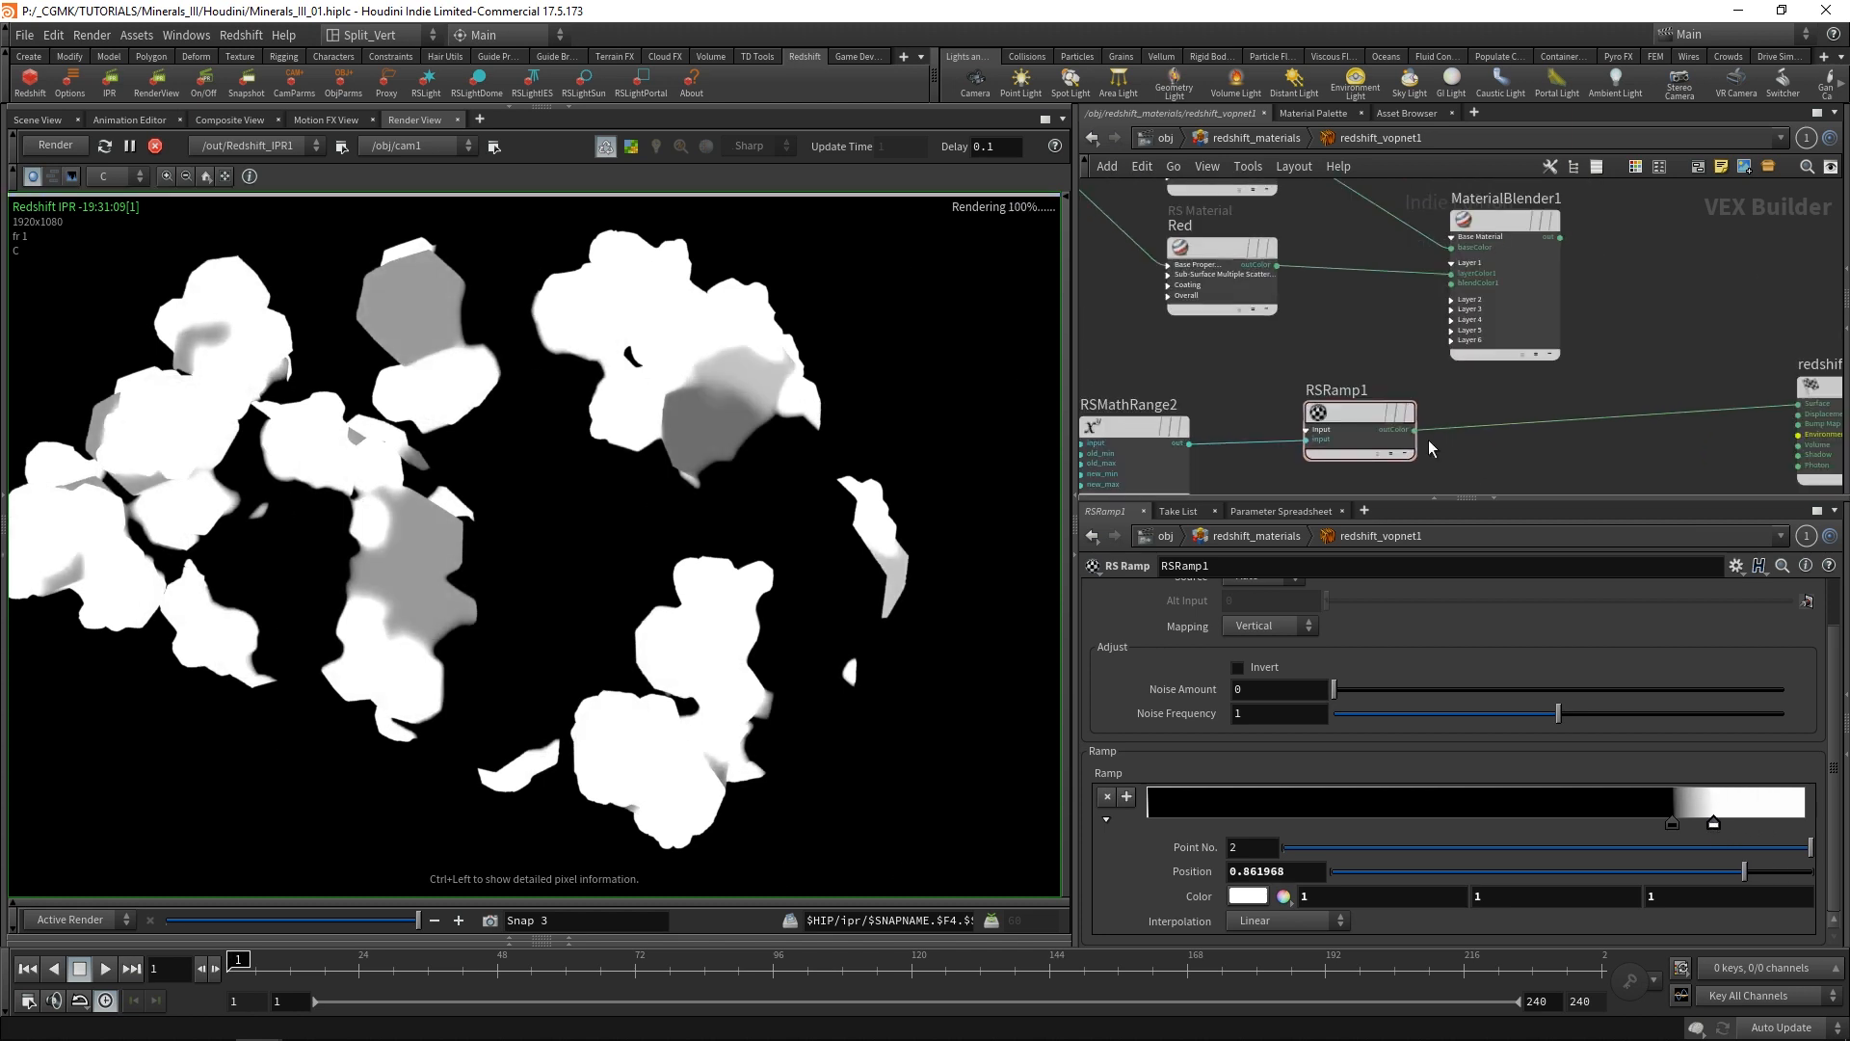
click(1418, 430)
click(1452, 283)
middle_drag(1452, 283, 1281, 315)
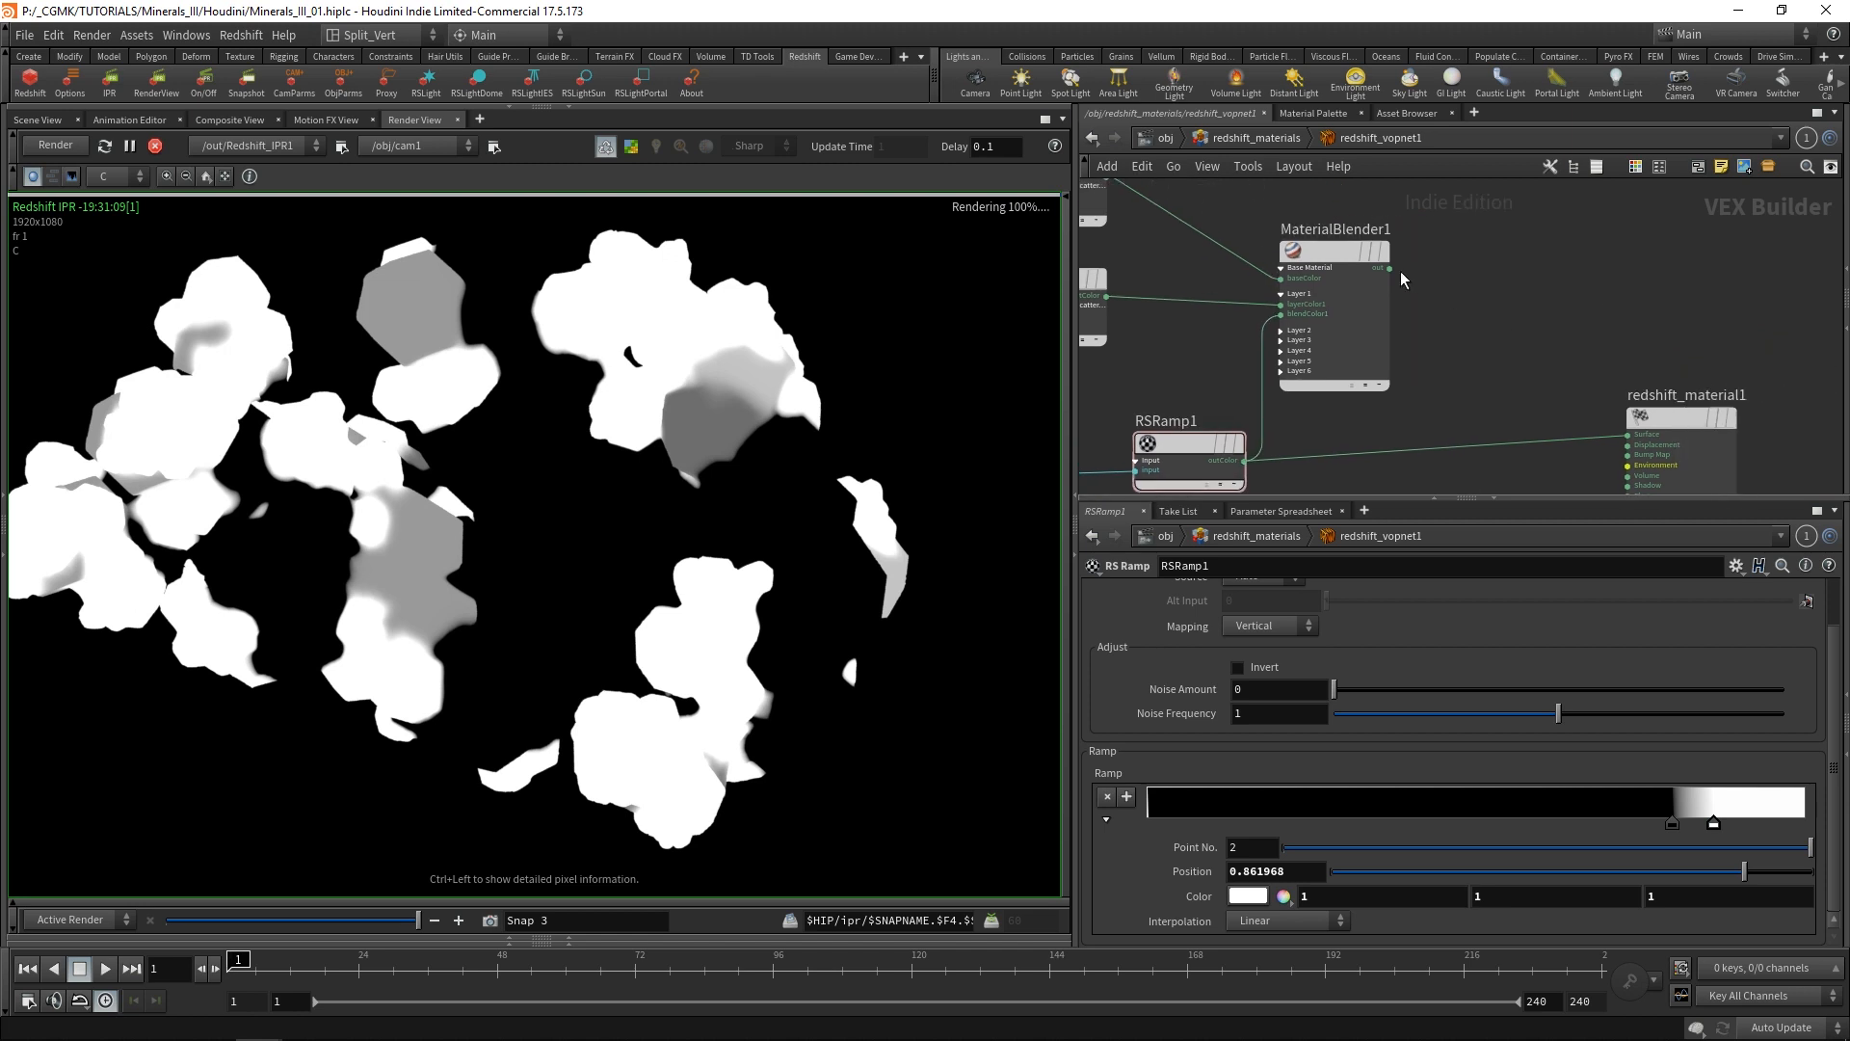
click(1390, 269)
click(1631, 435)
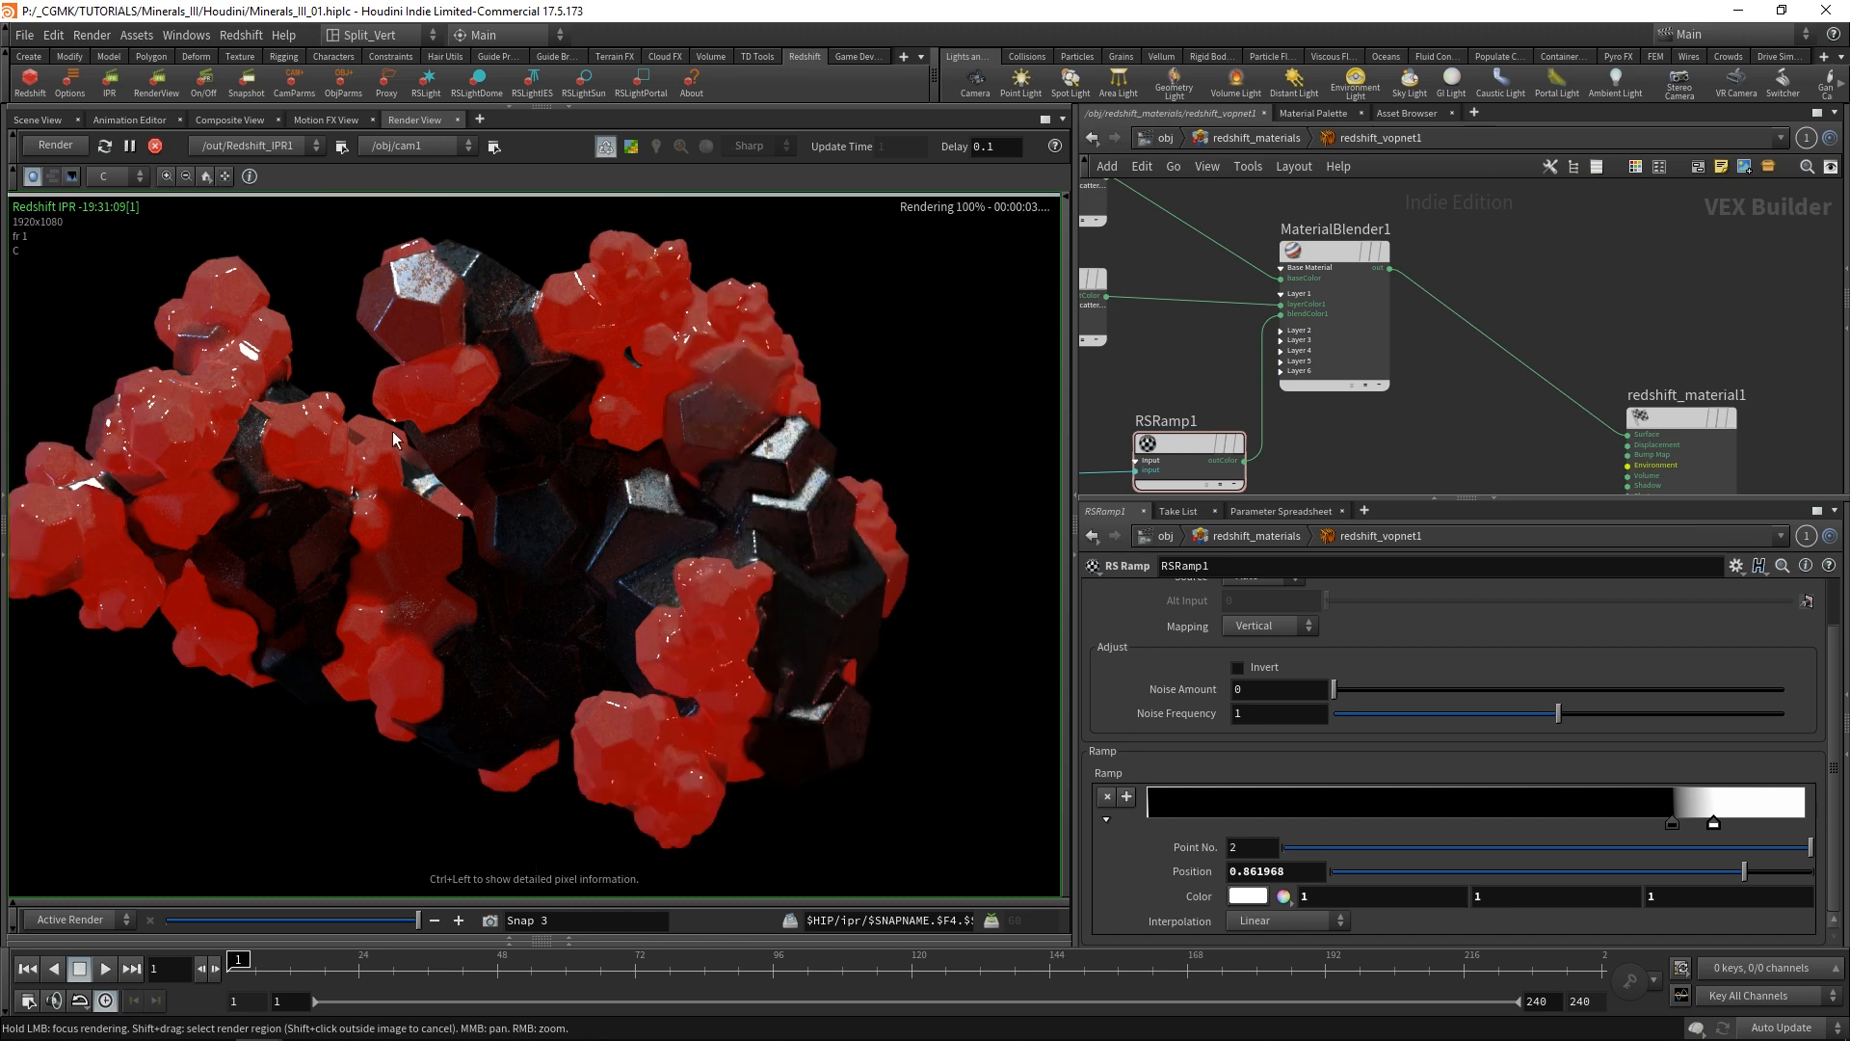
Tighten RSRamp1's transition by moving the black point to about 0.855 and the white point to about 0.88.
middle_drag(484, 395, 528, 391)
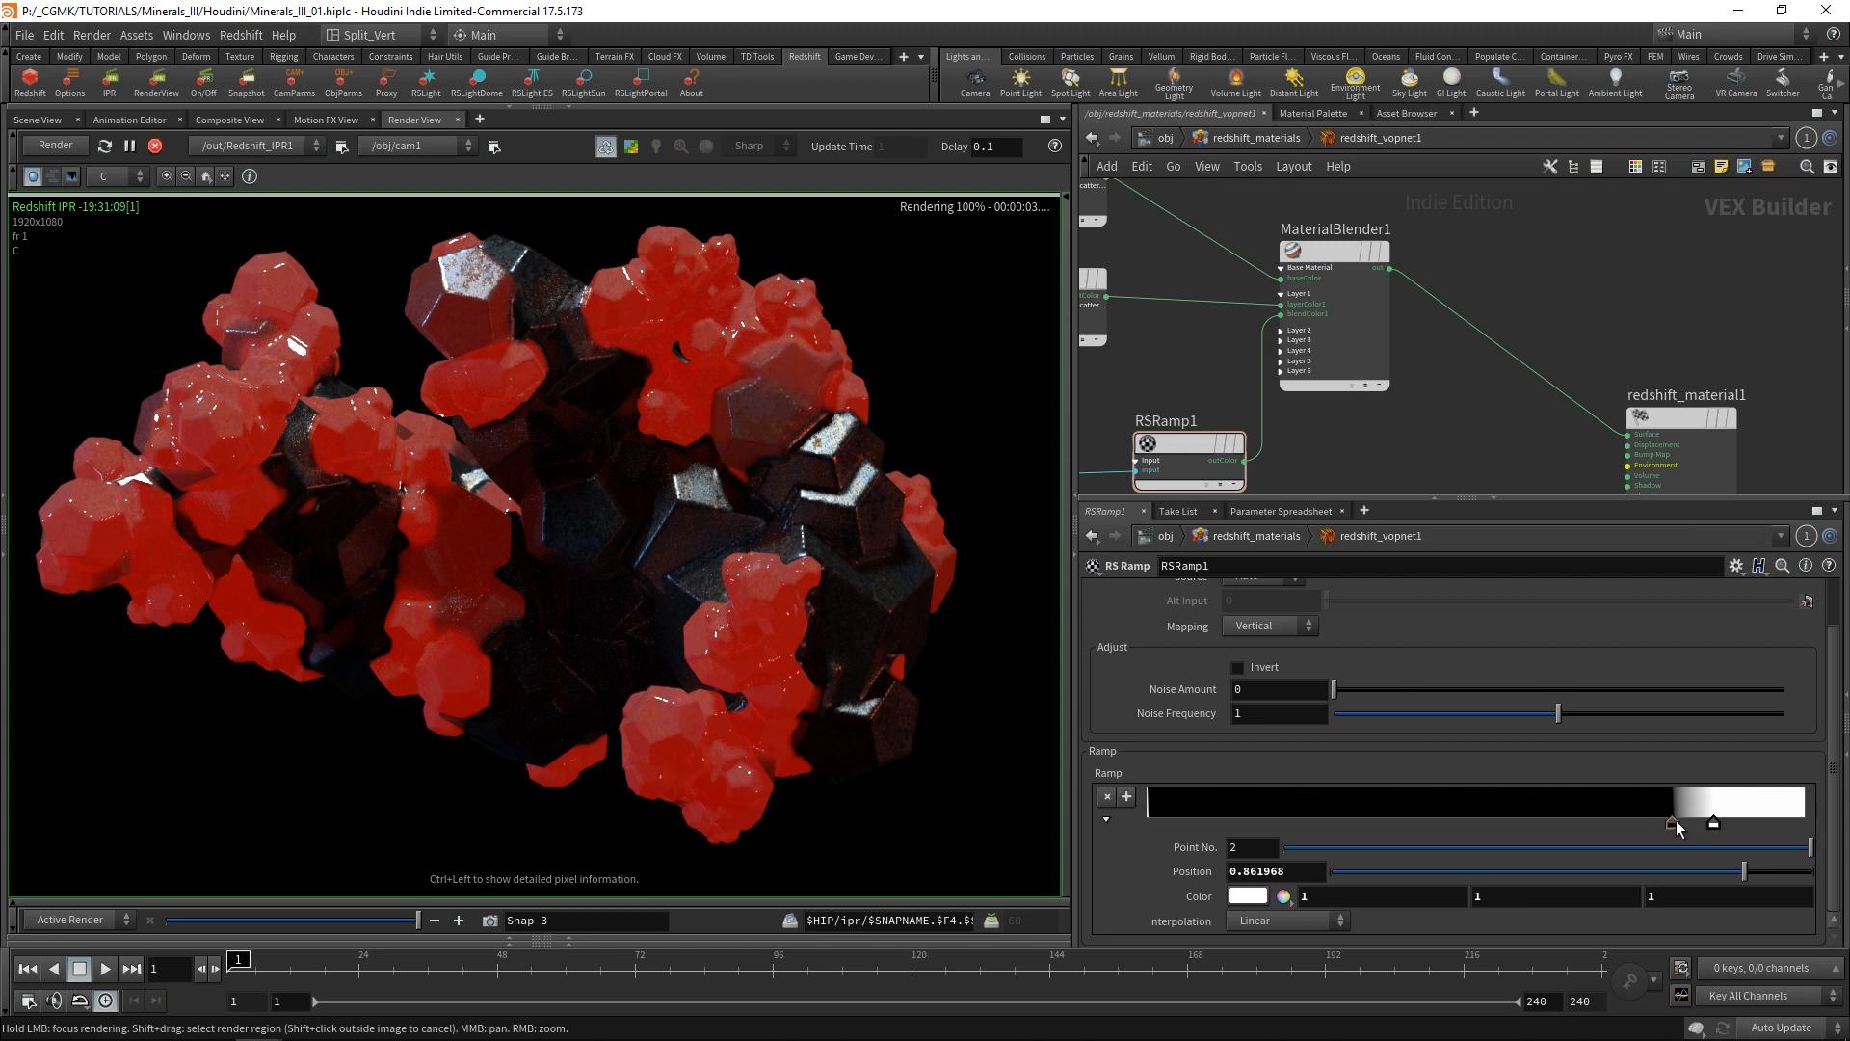
drag(1674, 822, 1692, 823)
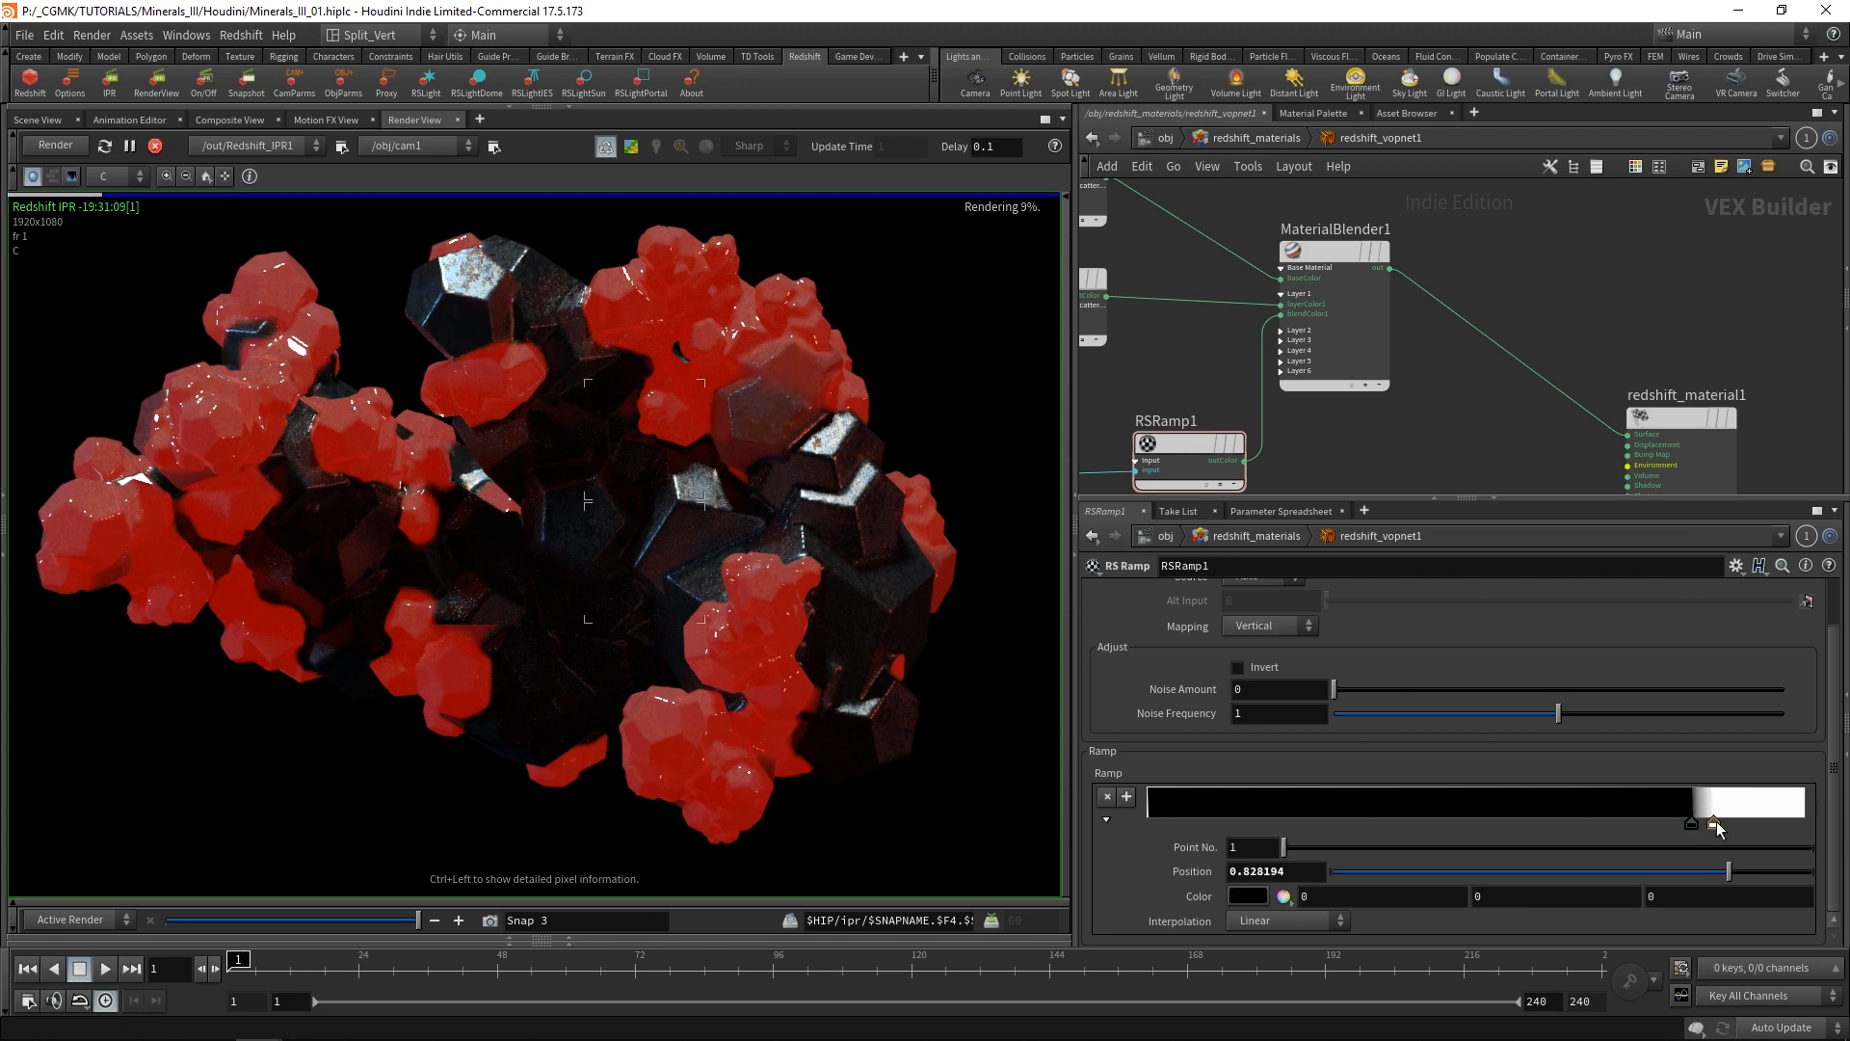
drag(1716, 822, 1708, 821)
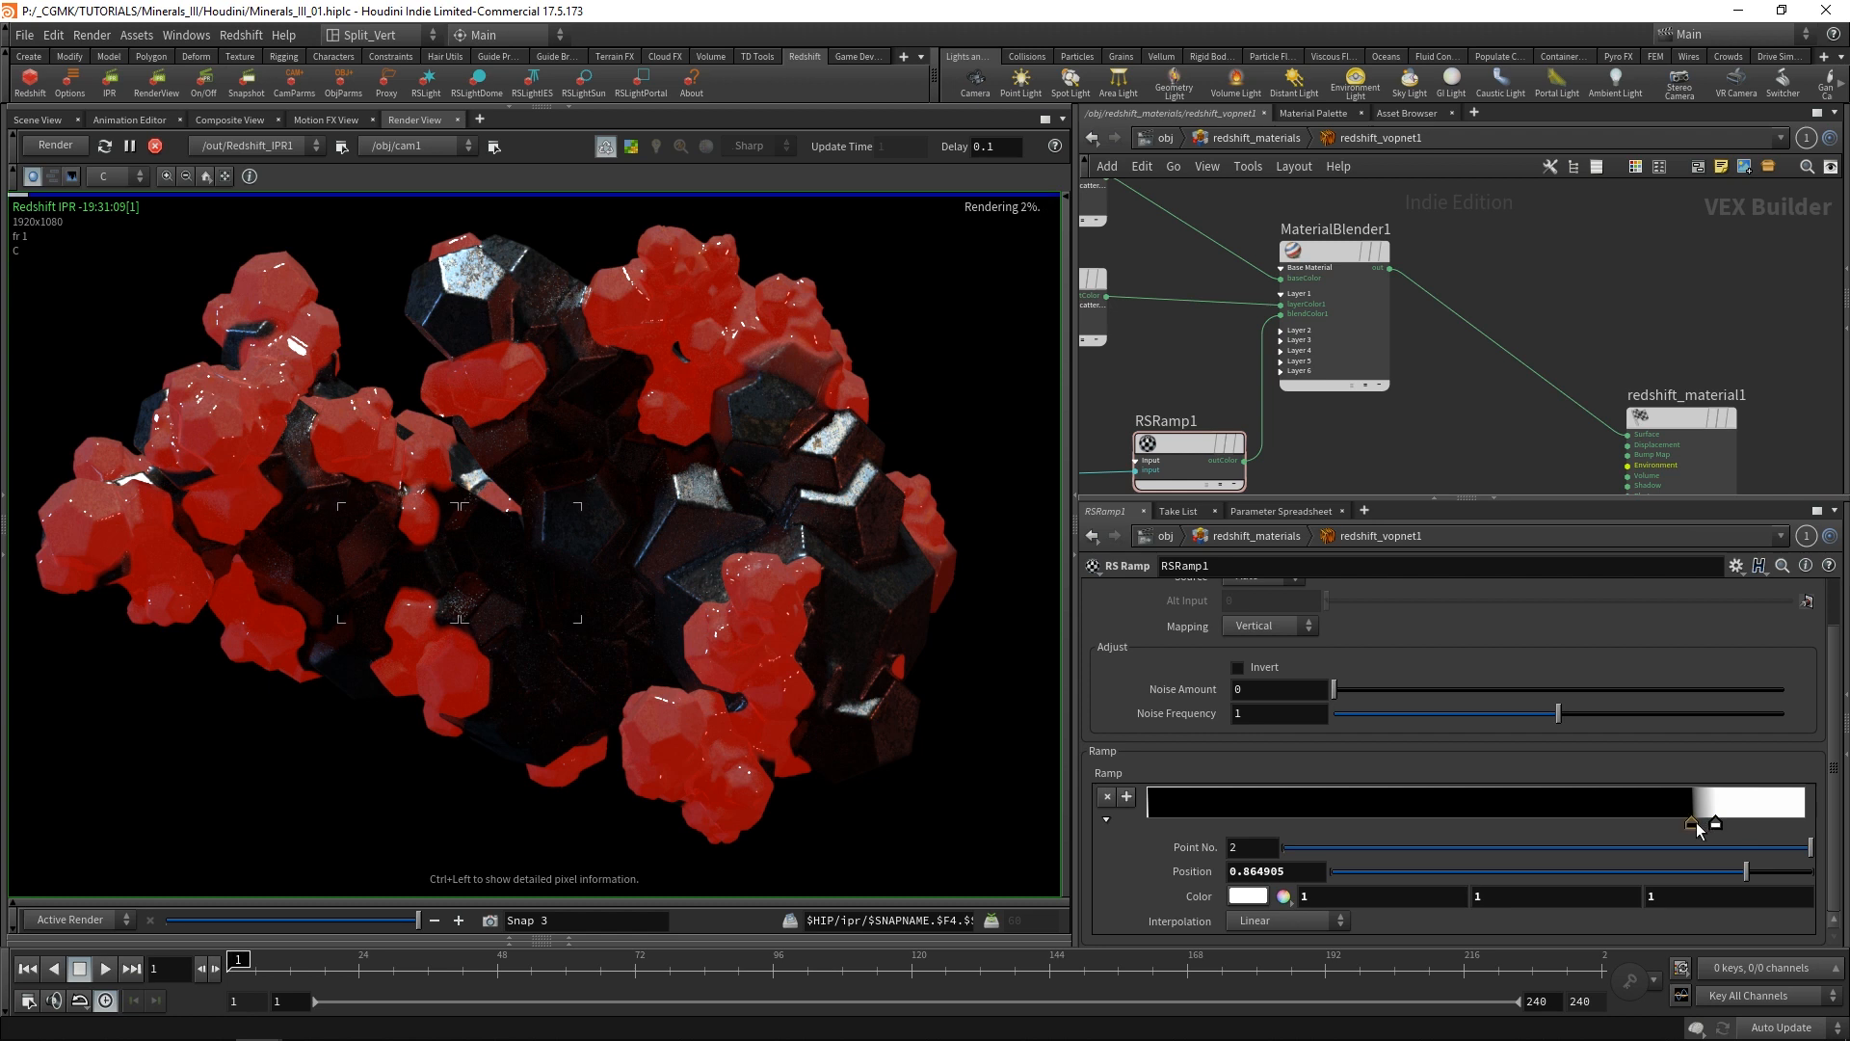
drag(1692, 824, 1704, 827)
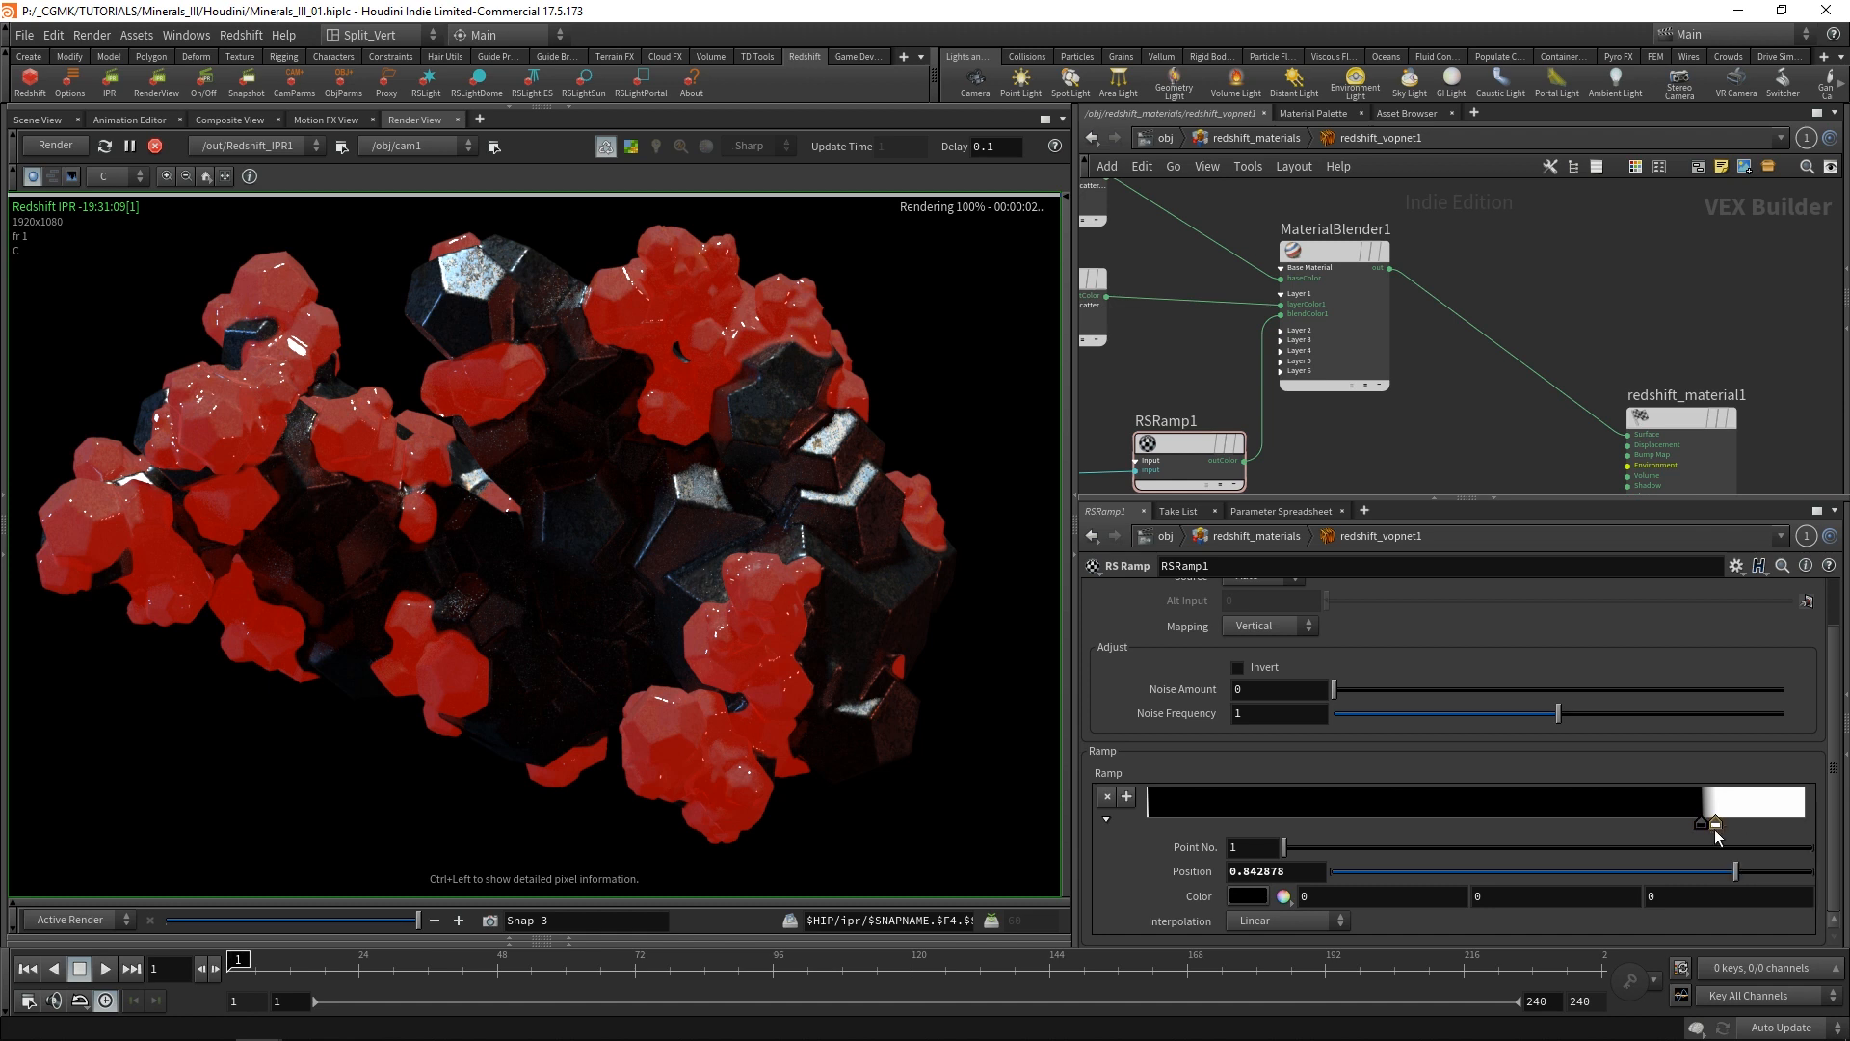
drag(1715, 829, 1725, 821)
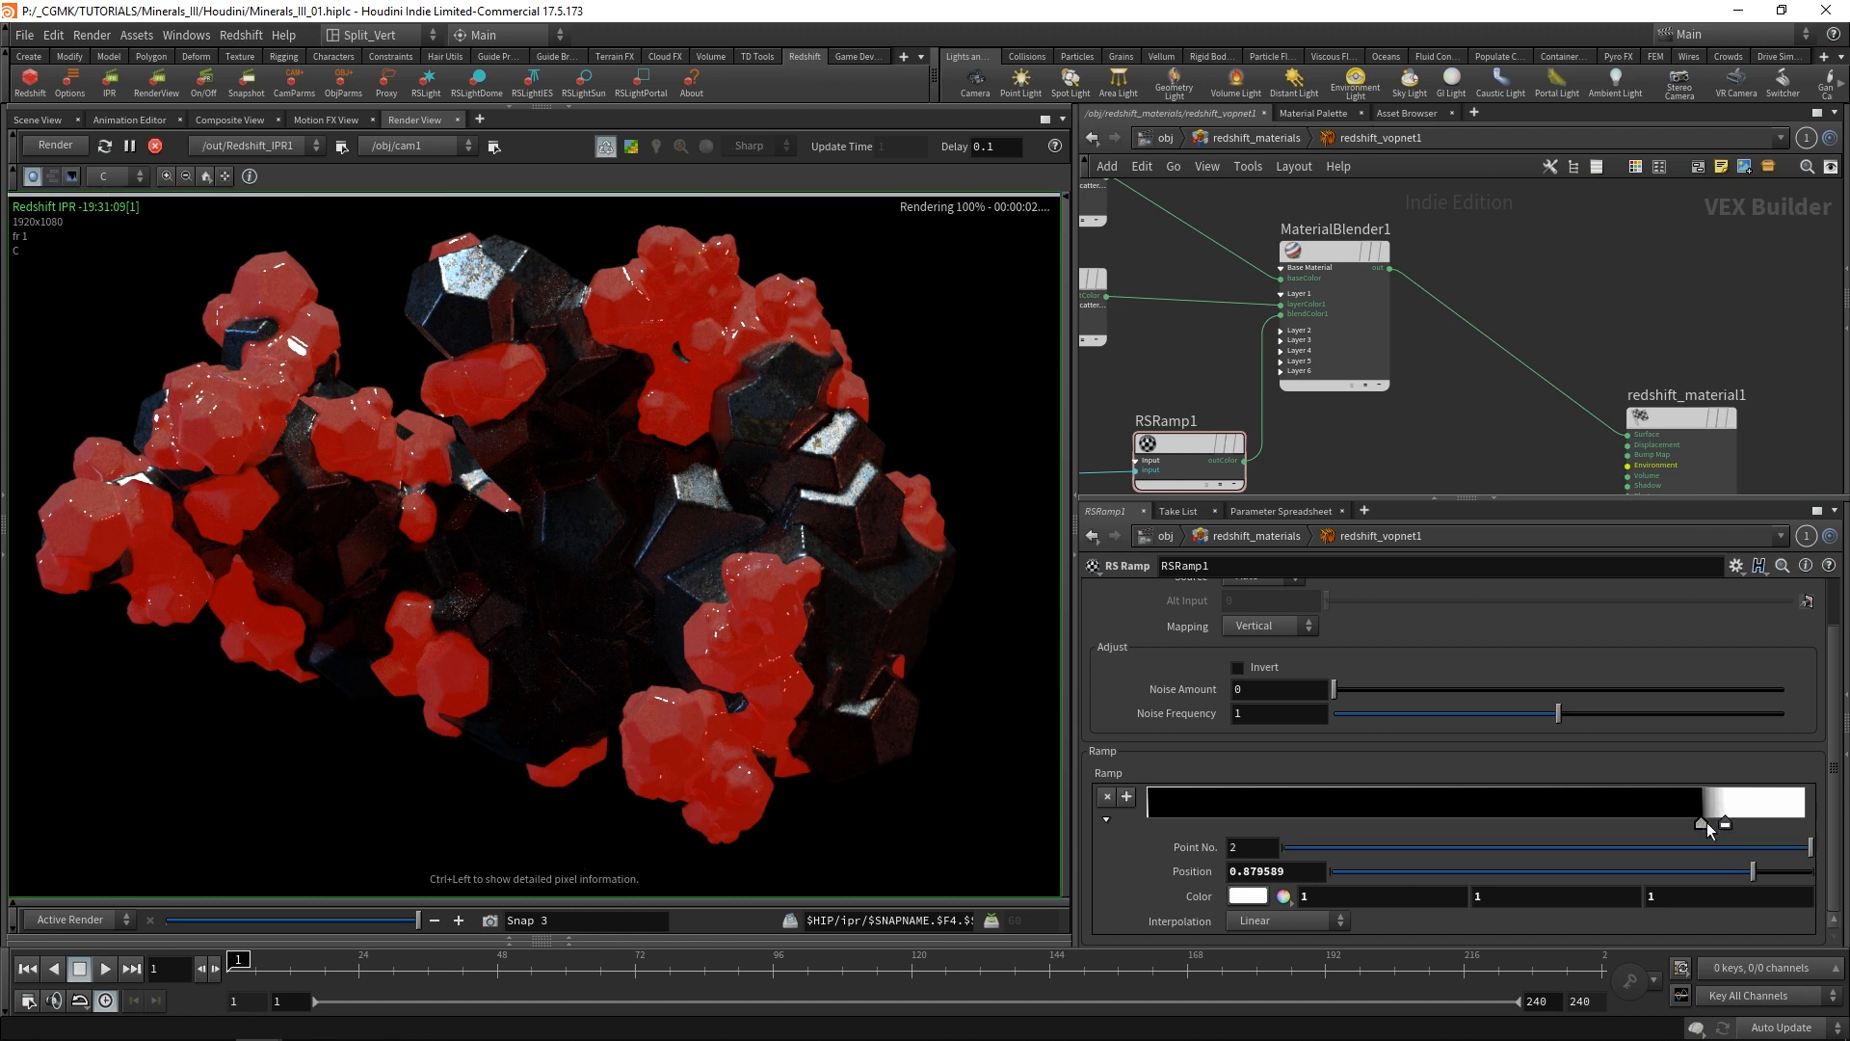
drag(1708, 823, 1709, 823)
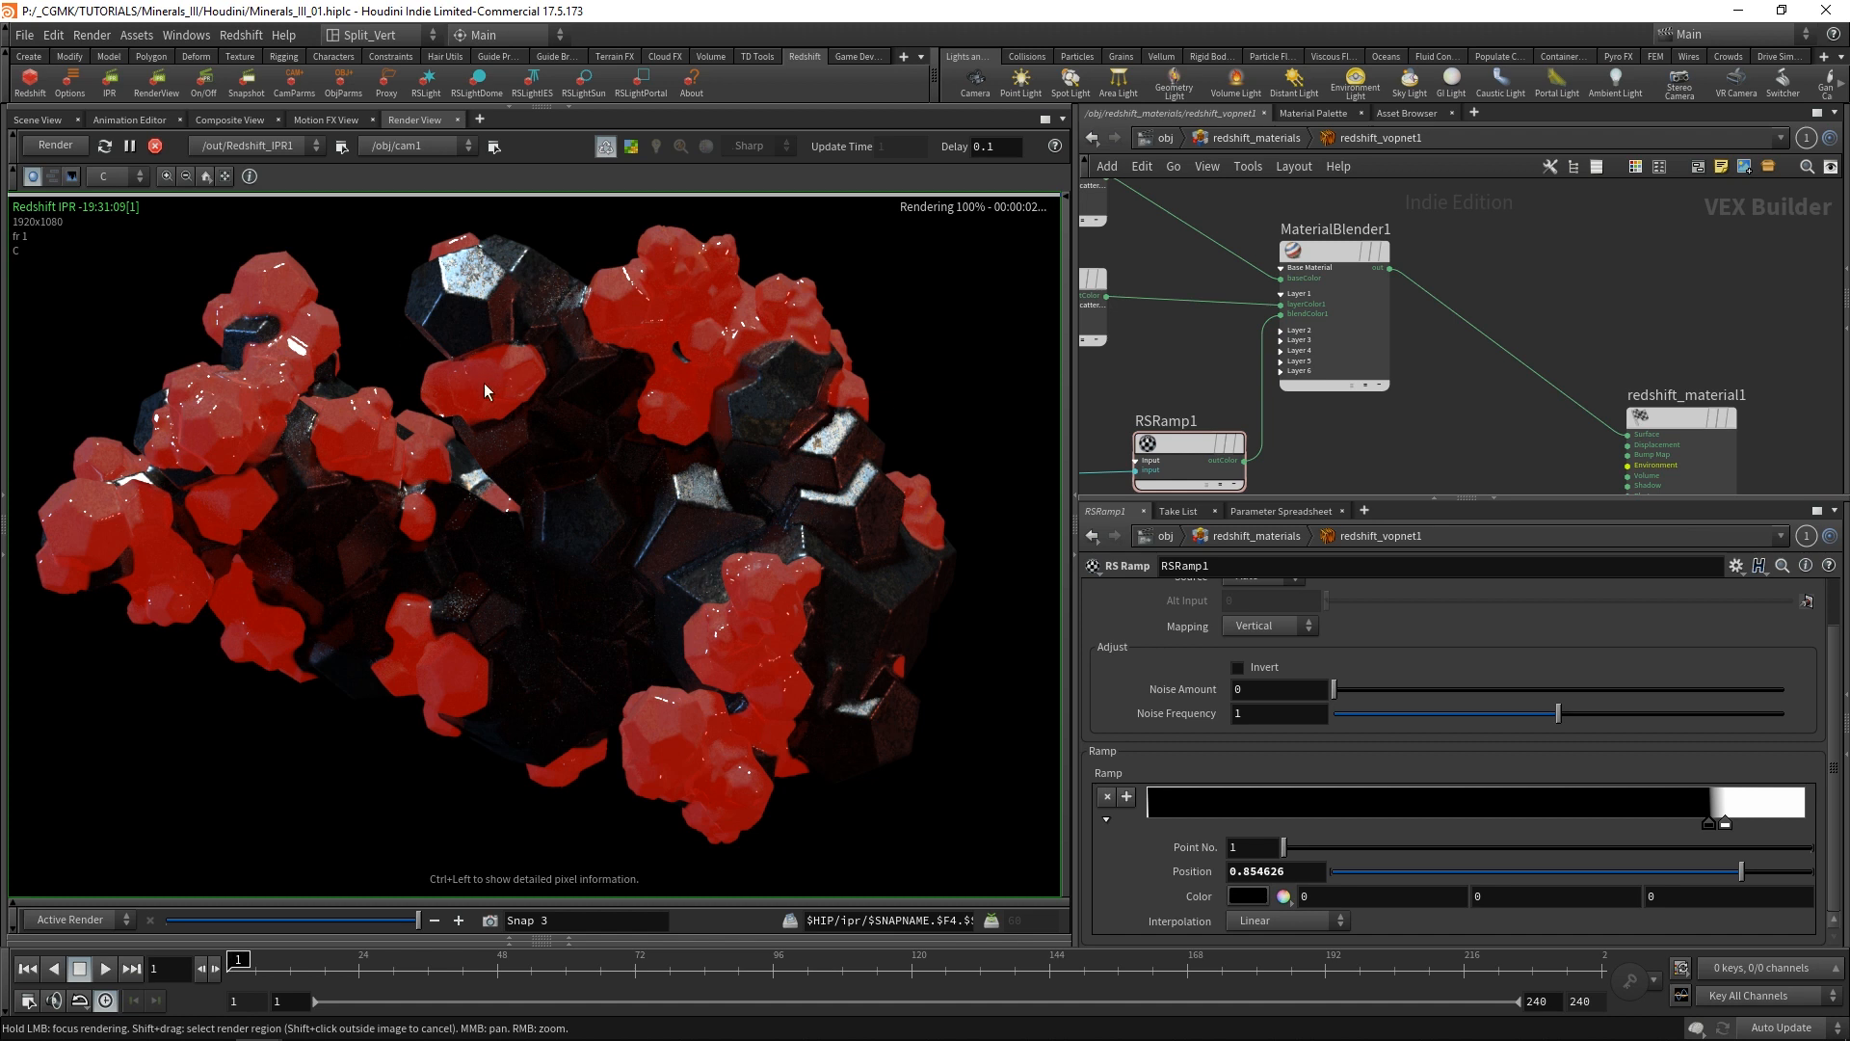
Stop the running Redshift IPR render.
scroll(1494, 368, down, 4)
middle_drag(1494, 369, 1537, 331)
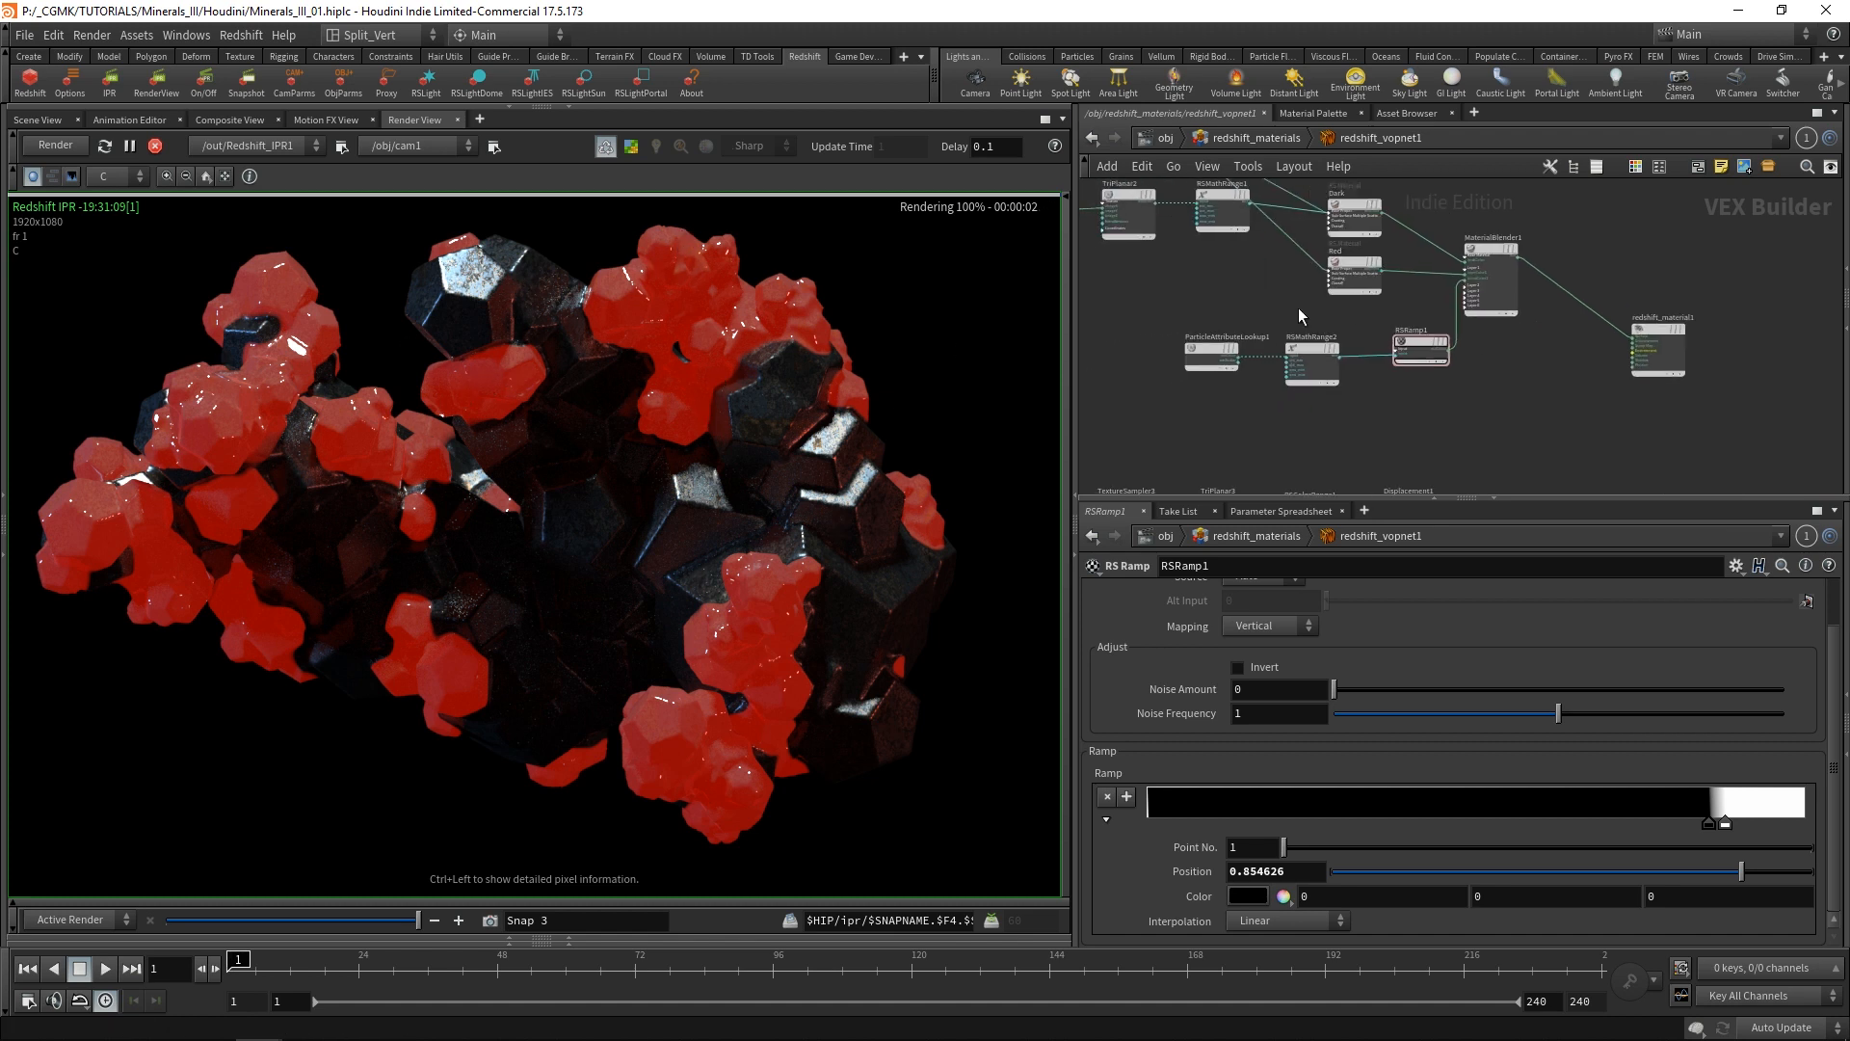
middle_drag(1221, 278, 1275, 318)
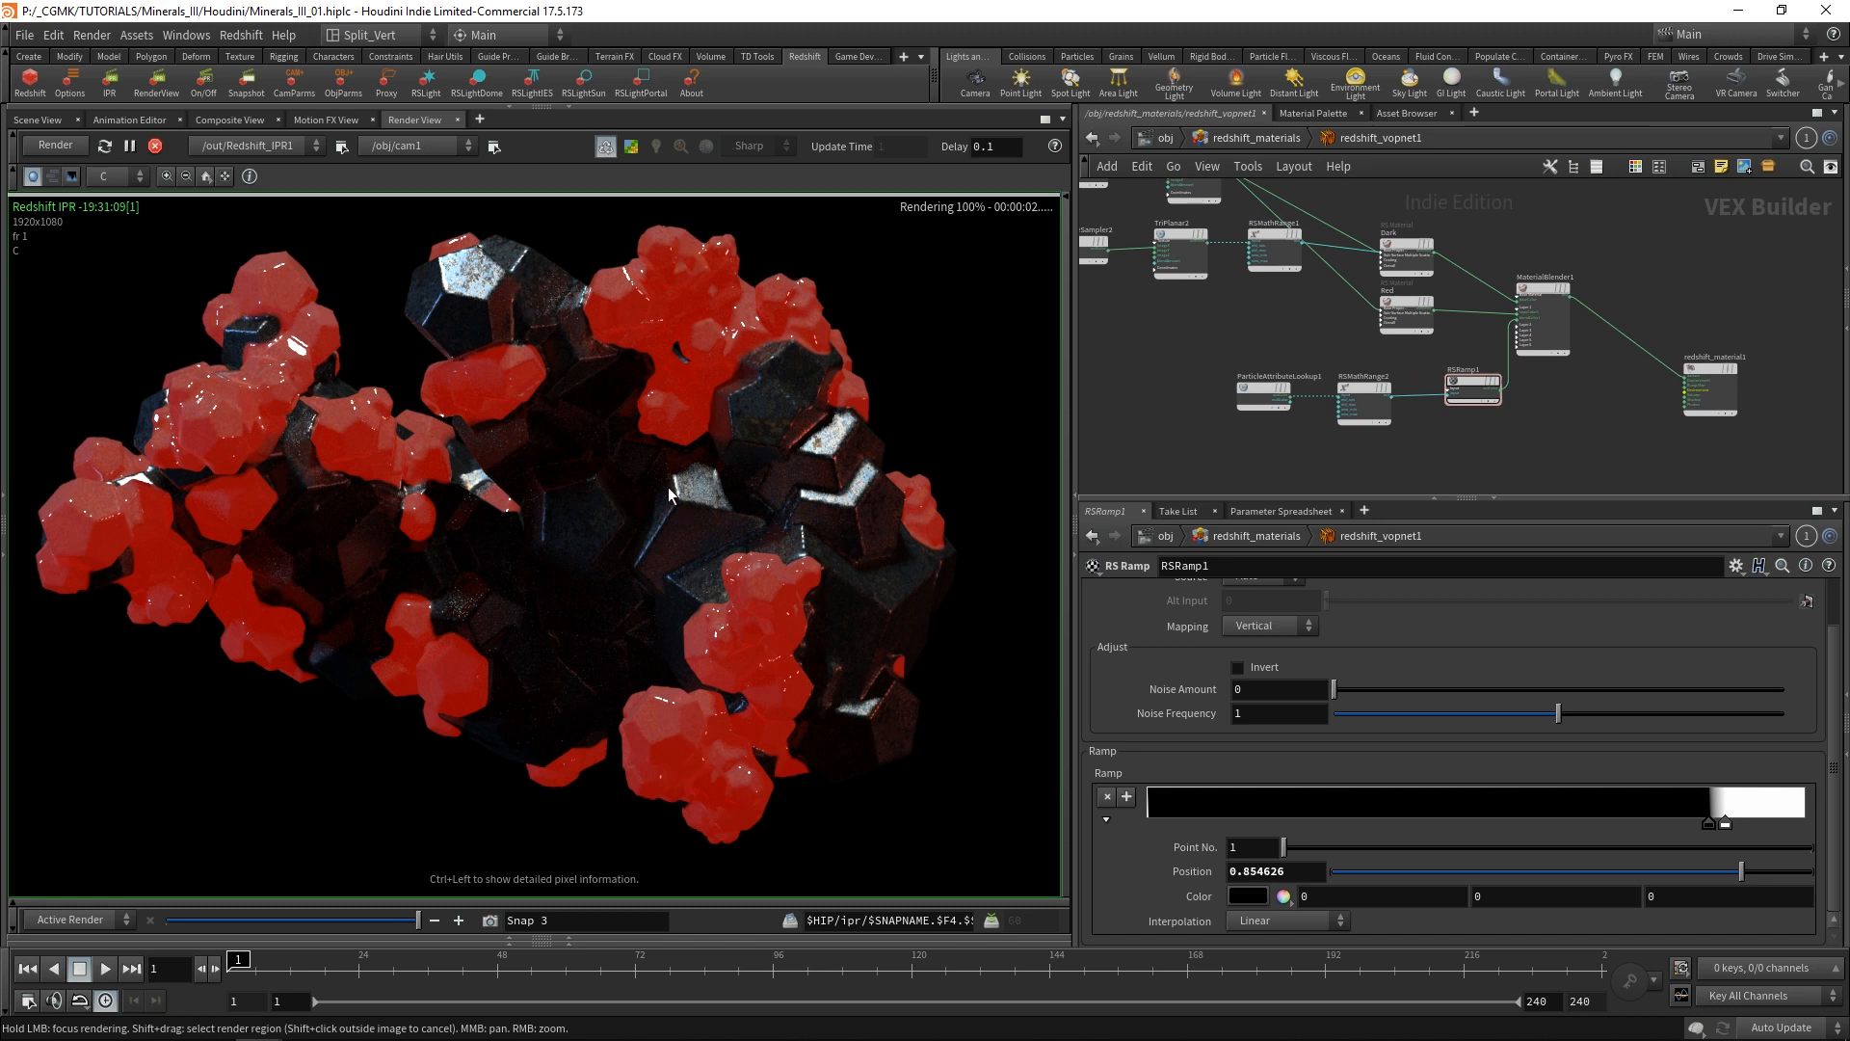
middle_drag(1561, 414, 1500, 343)
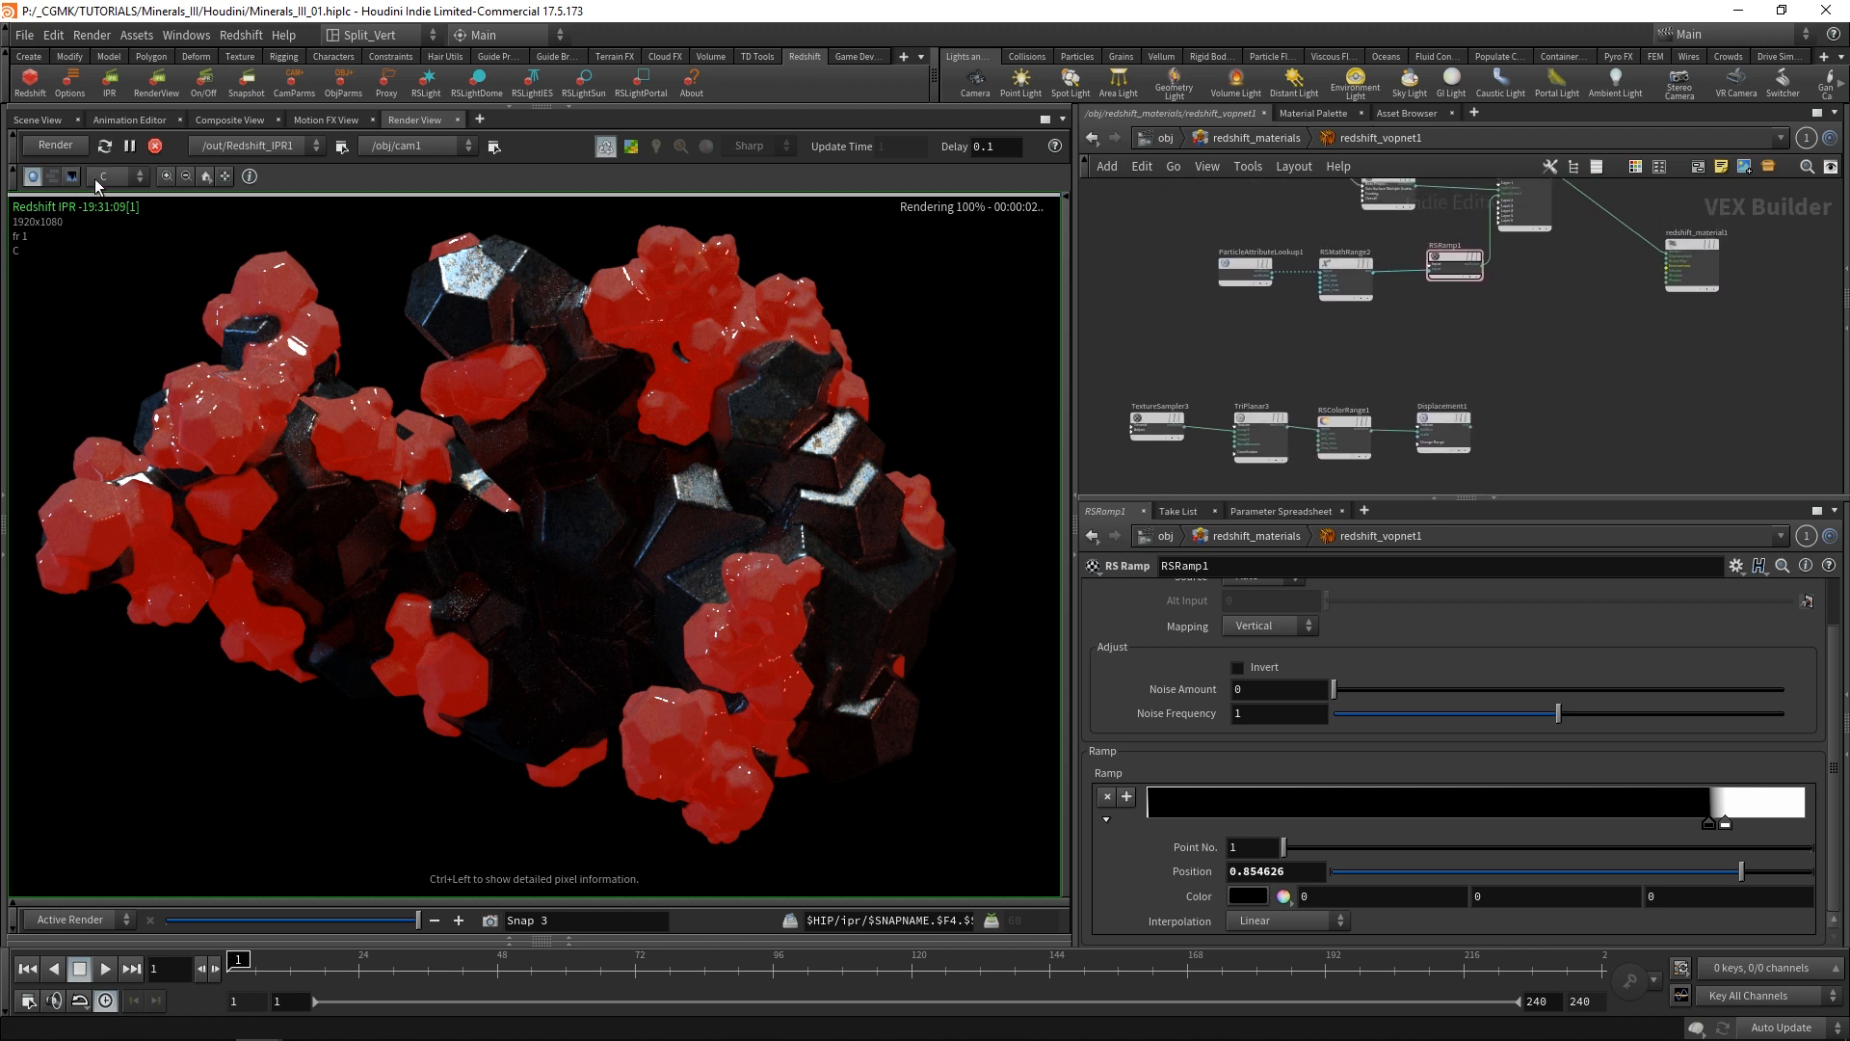
click(155, 146)
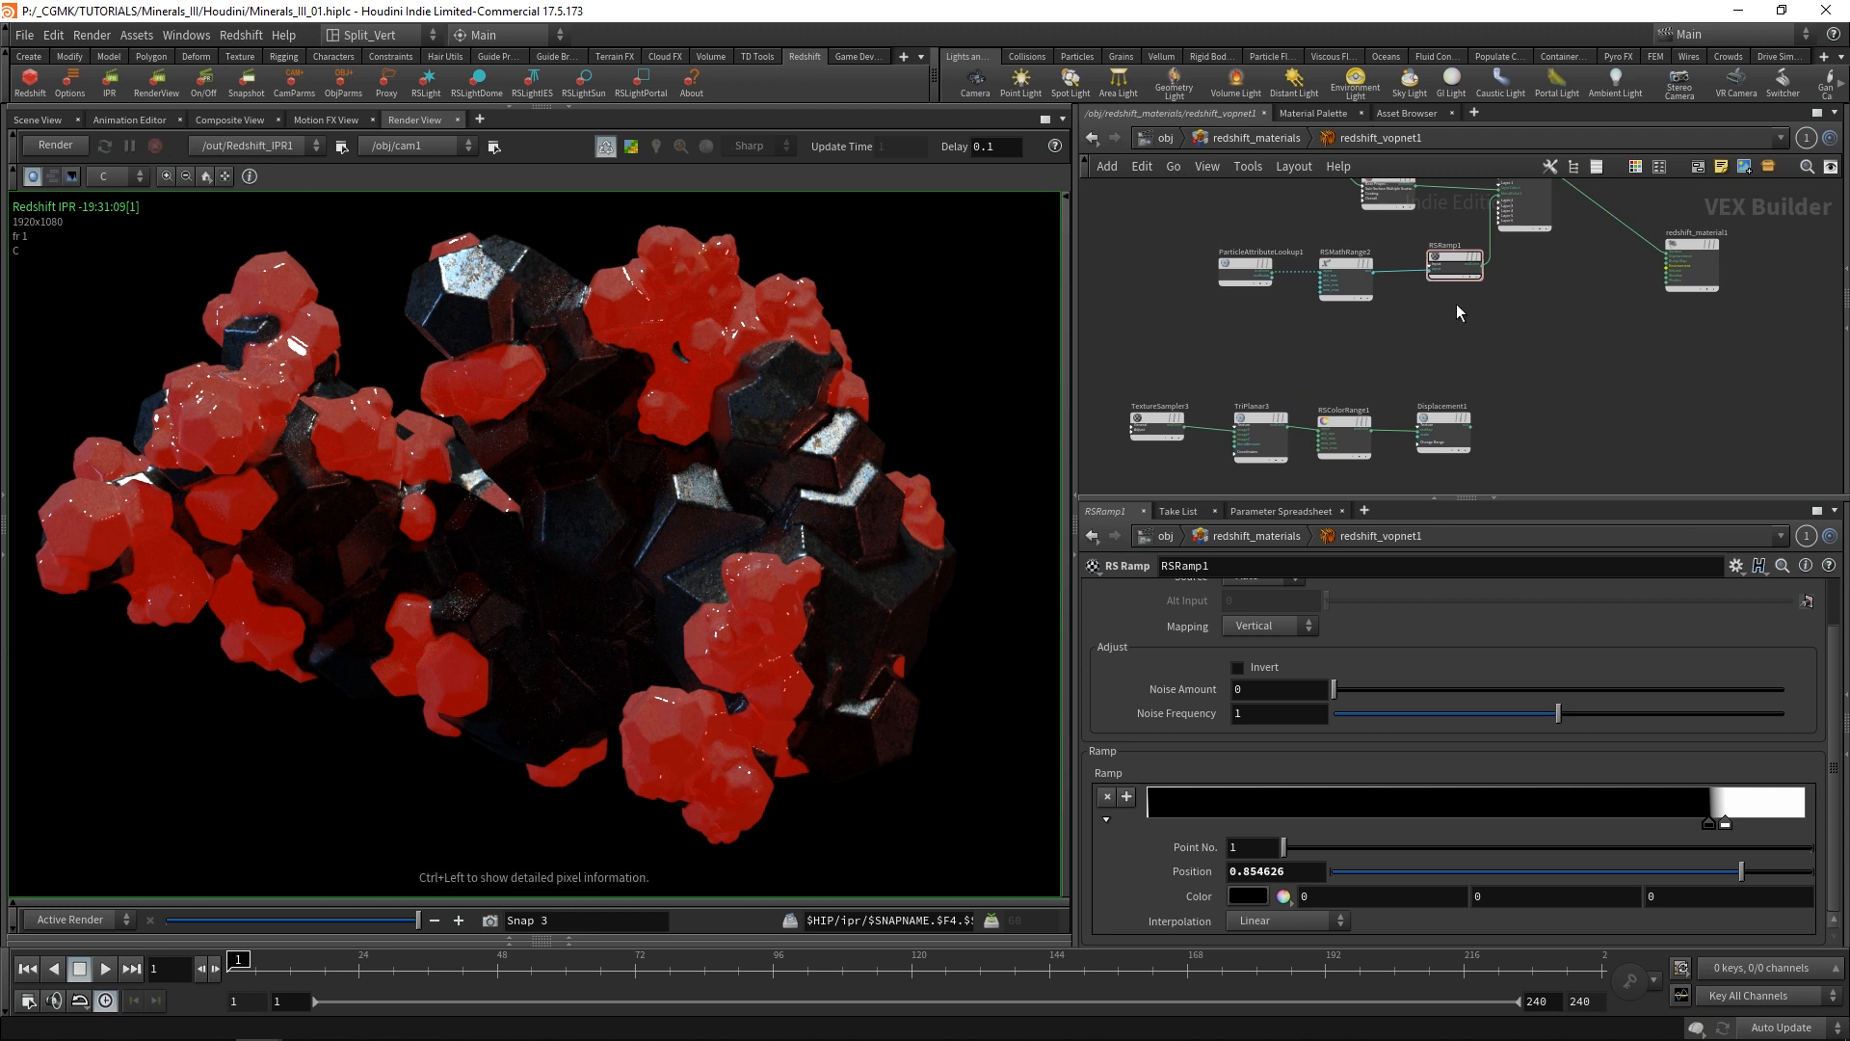
Add an RS Curvature node in the empty space below RSMathRange2.
scroll(1328, 335, up, 2)
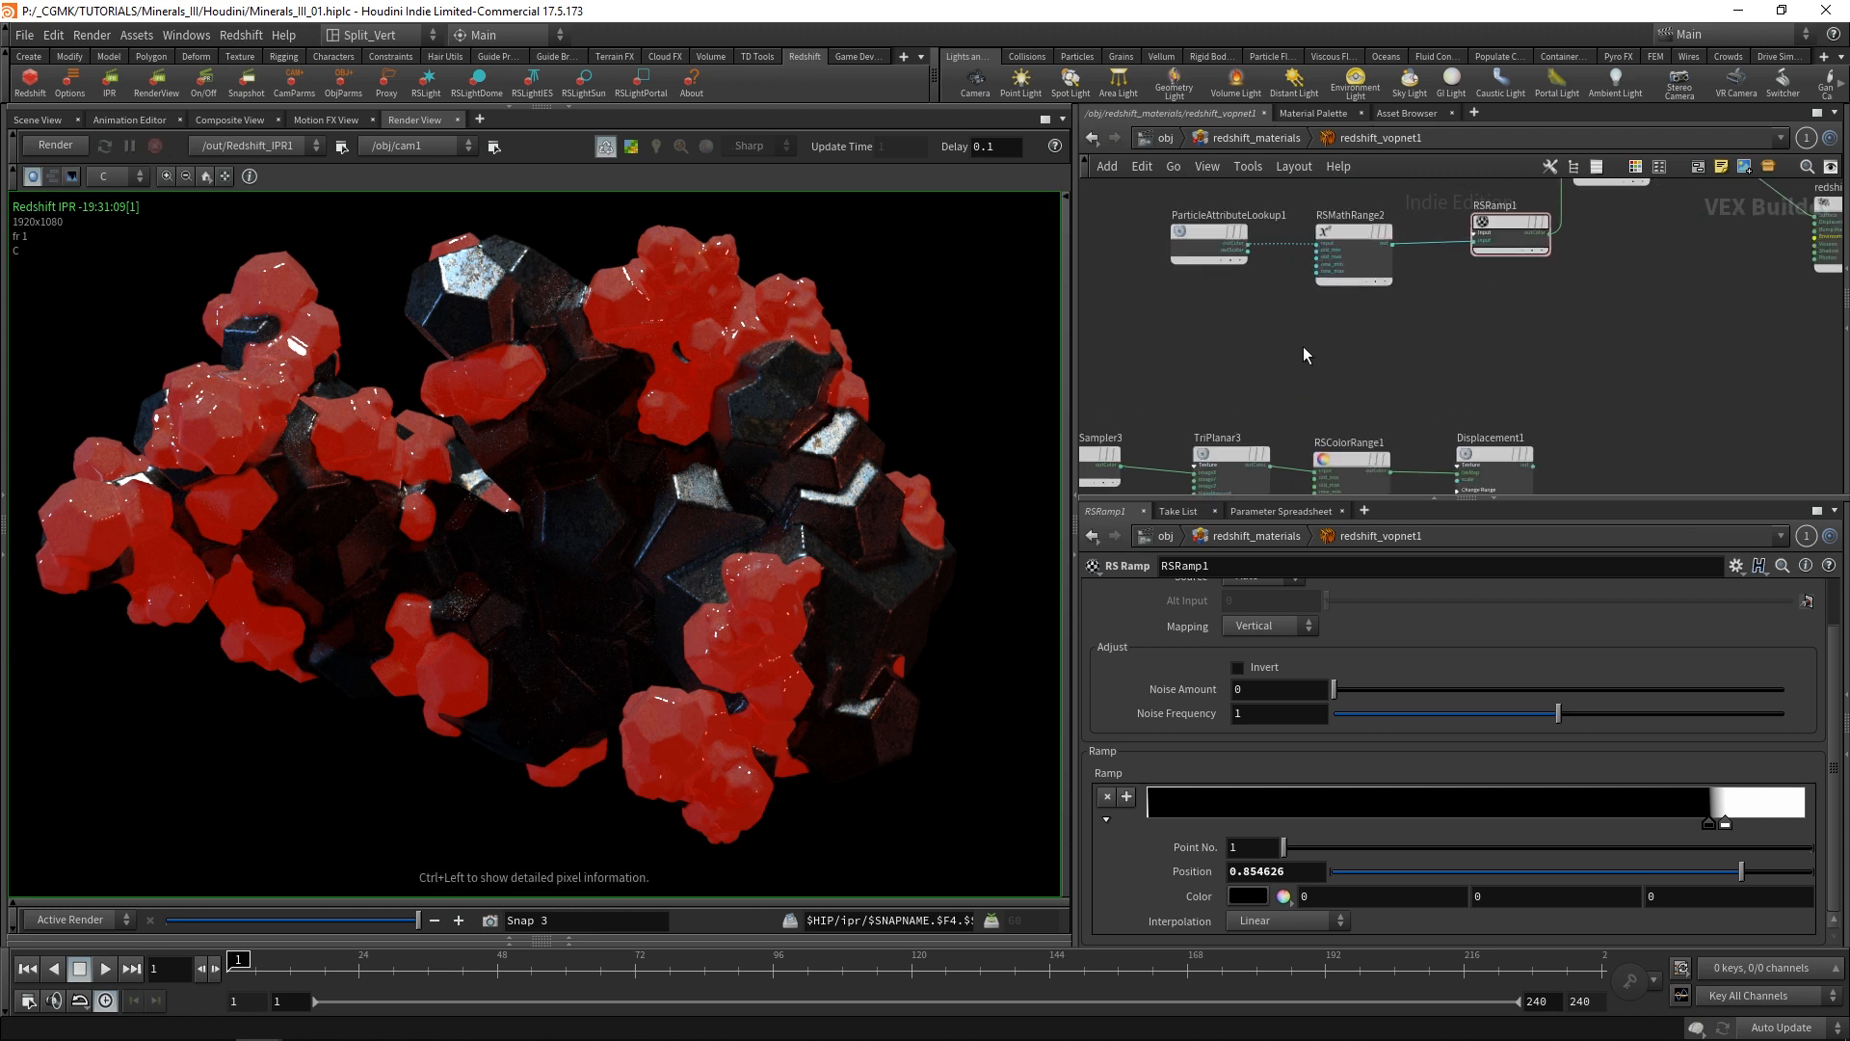
key(Tab)
click(1197, 320)
key(Tab)
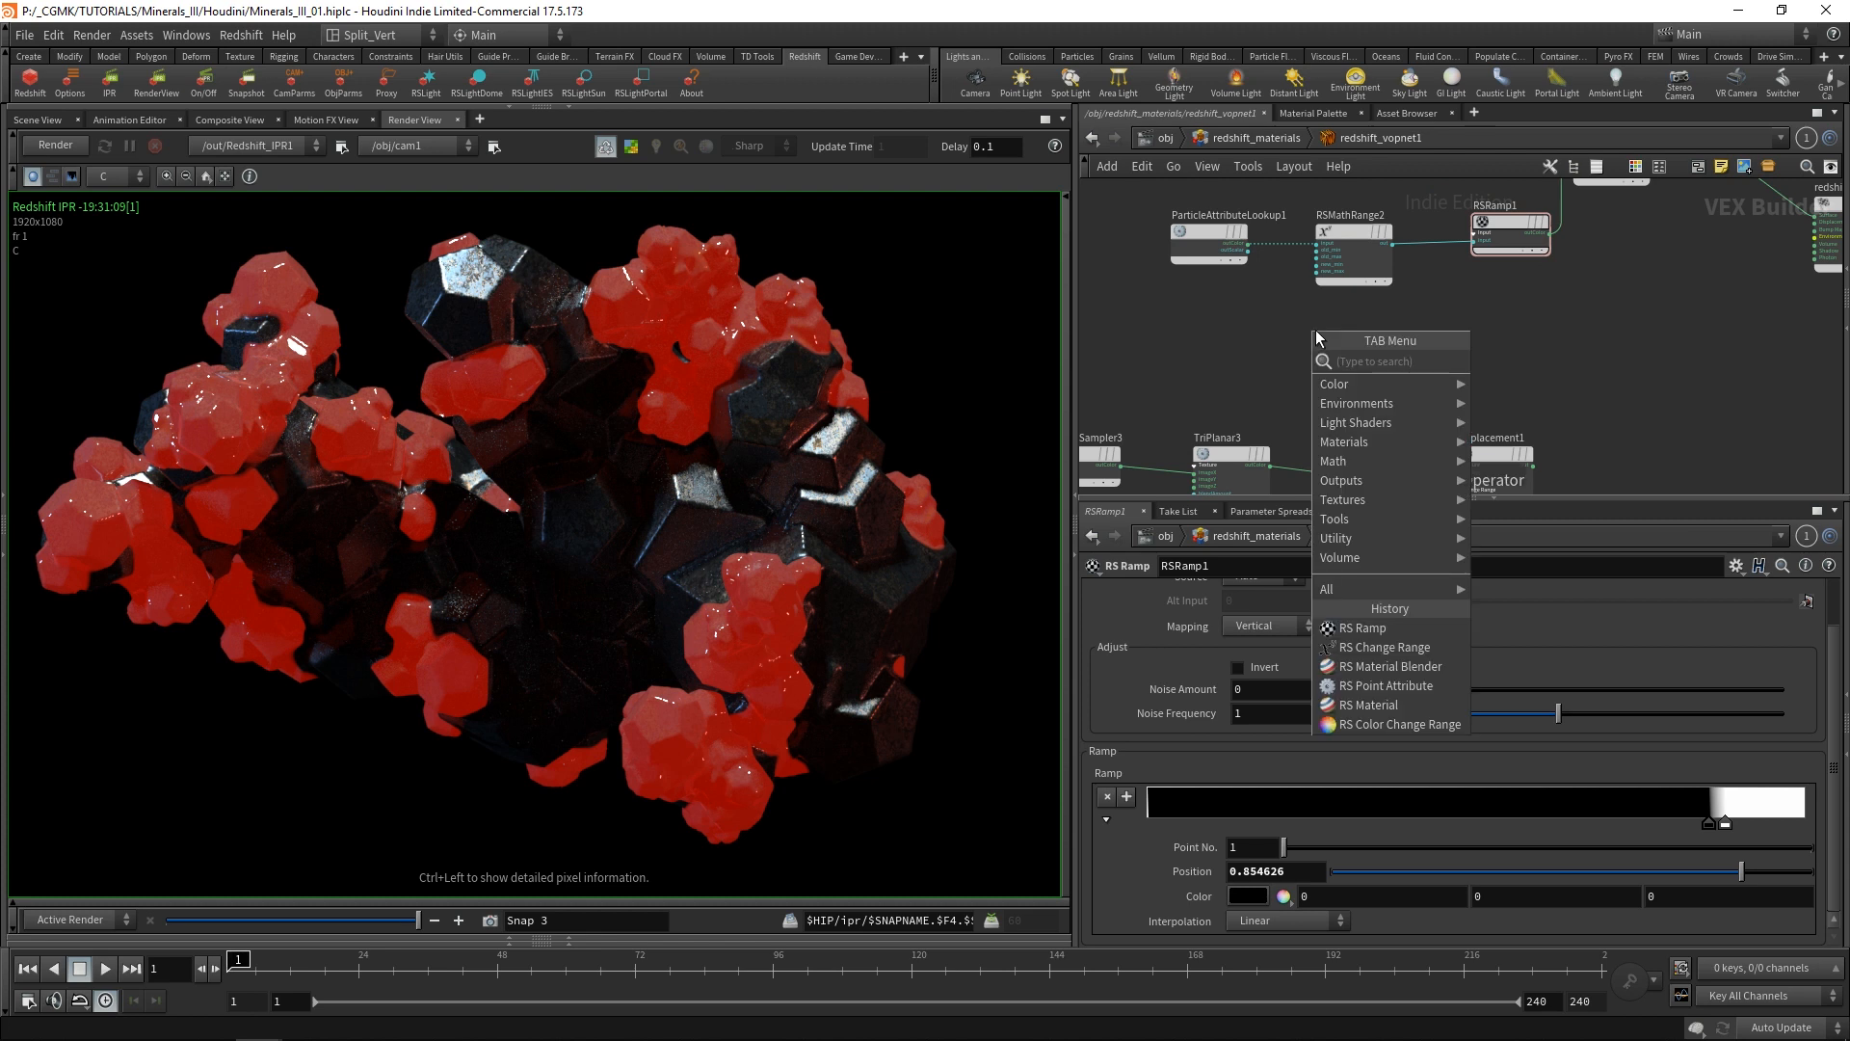
text(curva)
key(Return)
click(1316, 330)
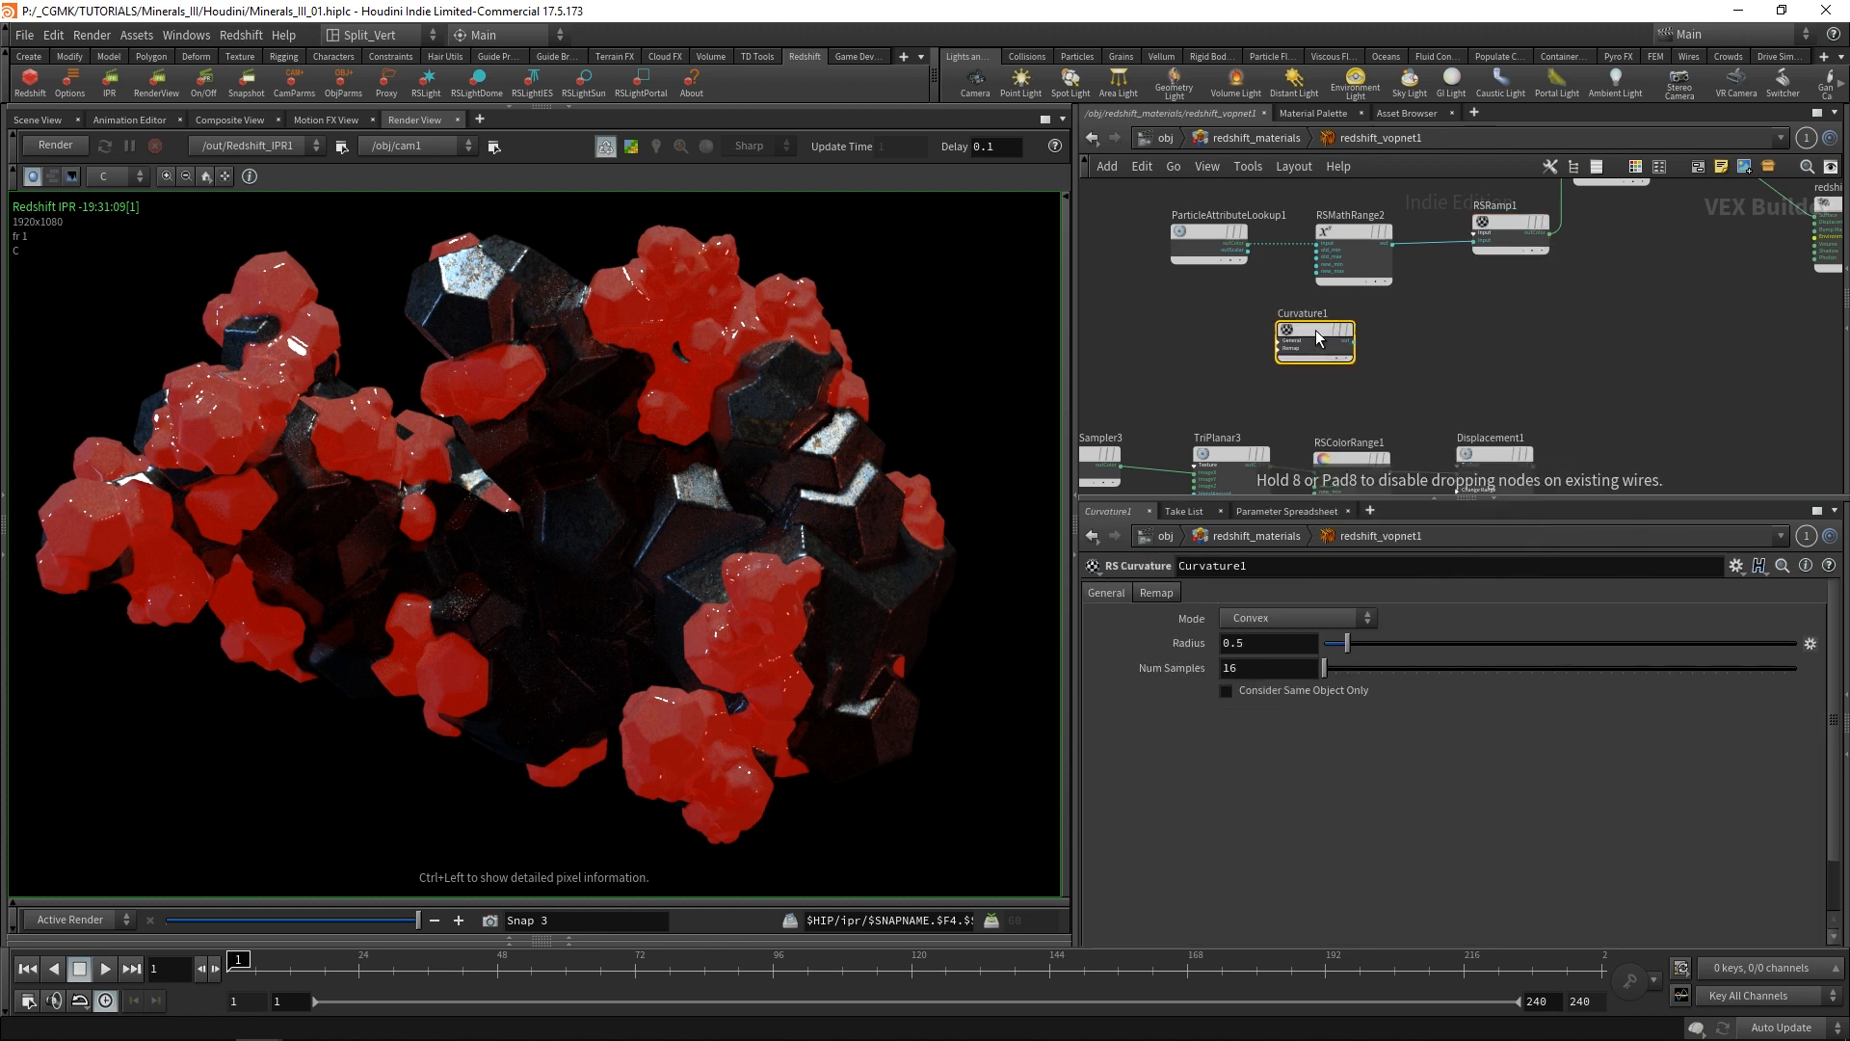
Wire Curvature1's output into the Surface input of redshift_material1 and restart the IPR render.
middle_drag(1628, 332, 1451, 348)
drag(1212, 345, 1640, 215)
scroll(1470, 335, up, 2)
middle_drag(1640, 215, 1489, 313)
click(1536, 271)
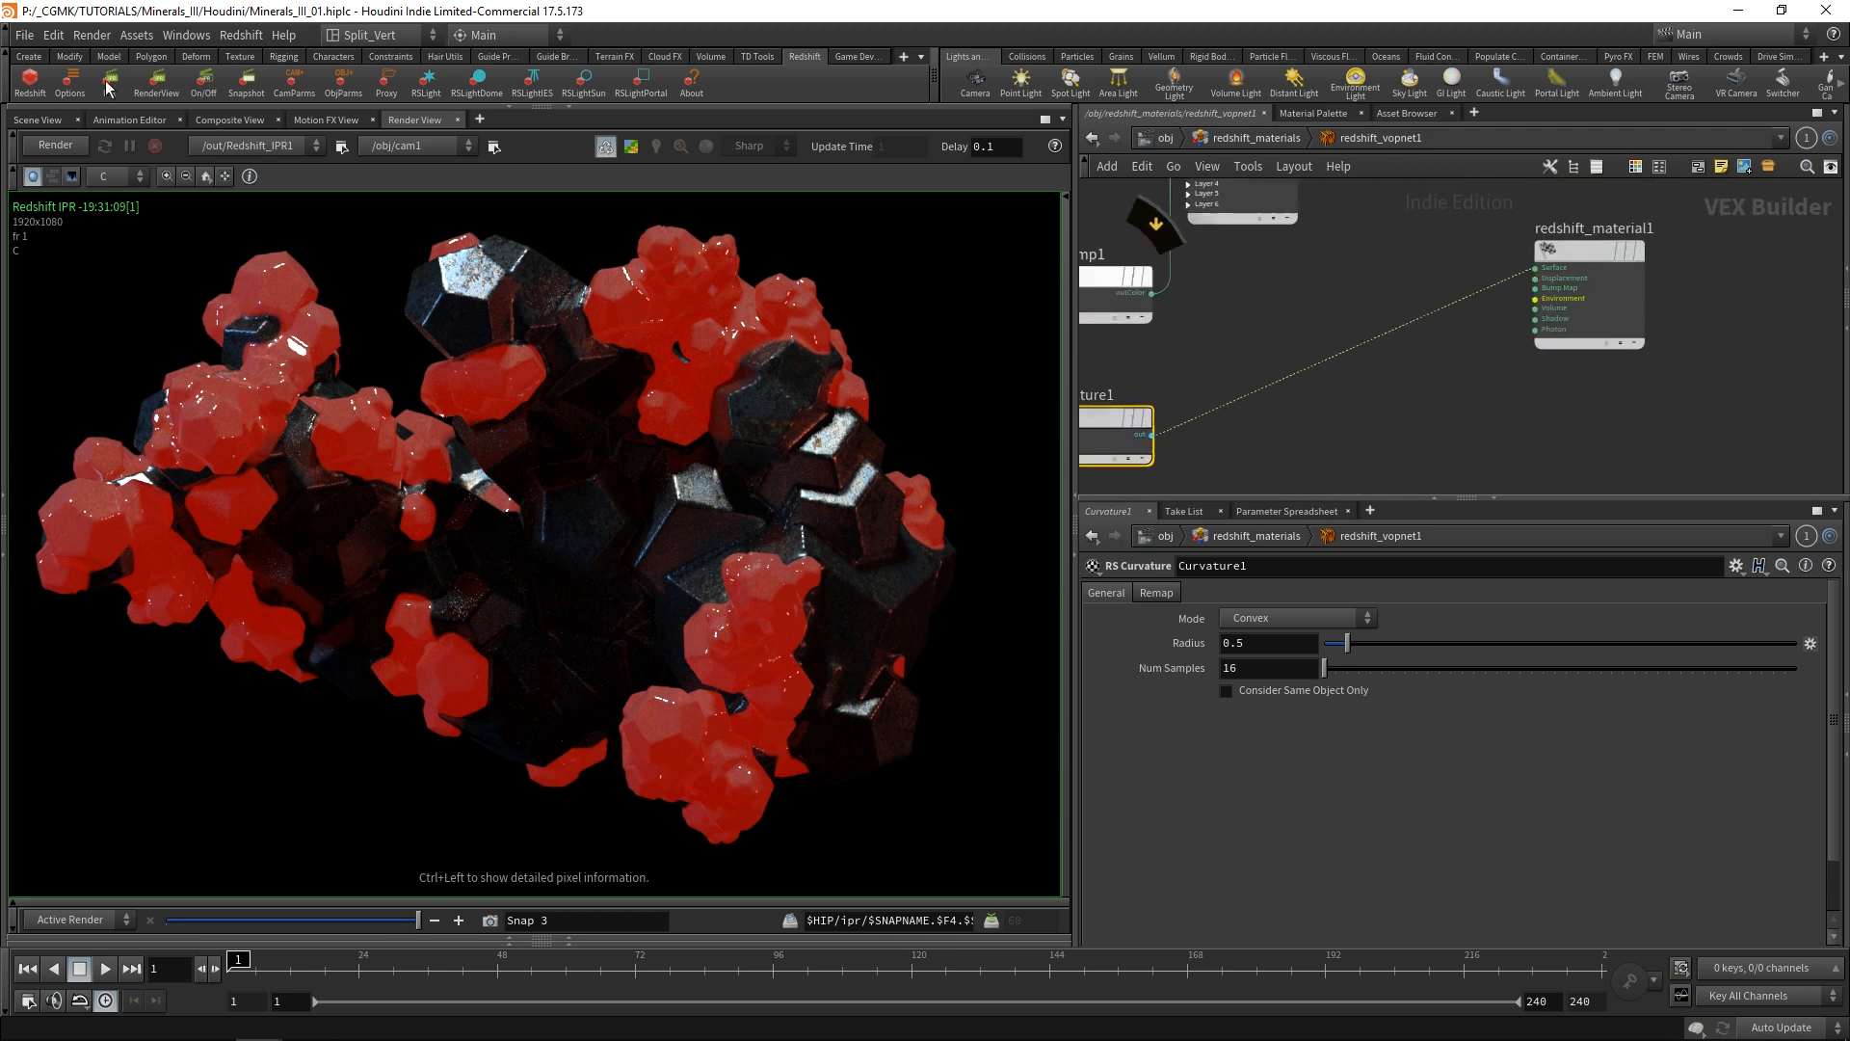
click(56, 147)
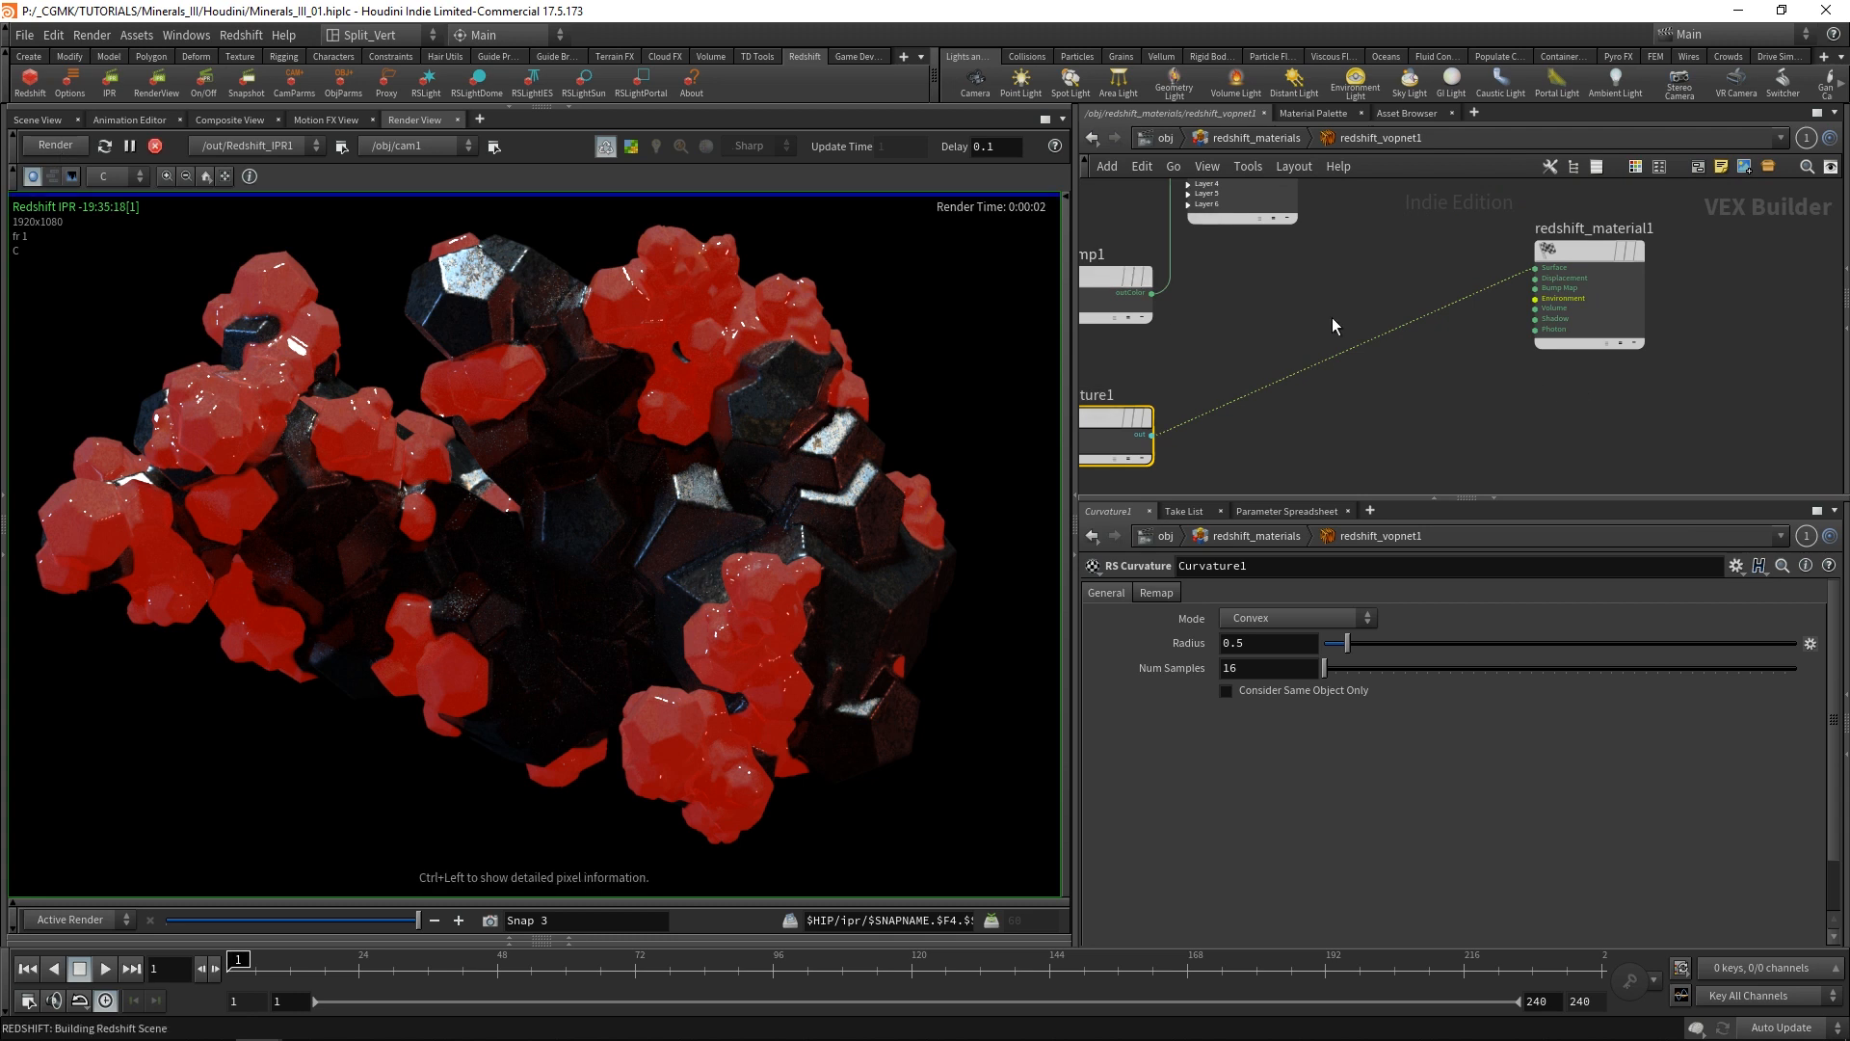
middle_drag(1299, 333, 1371, 325)
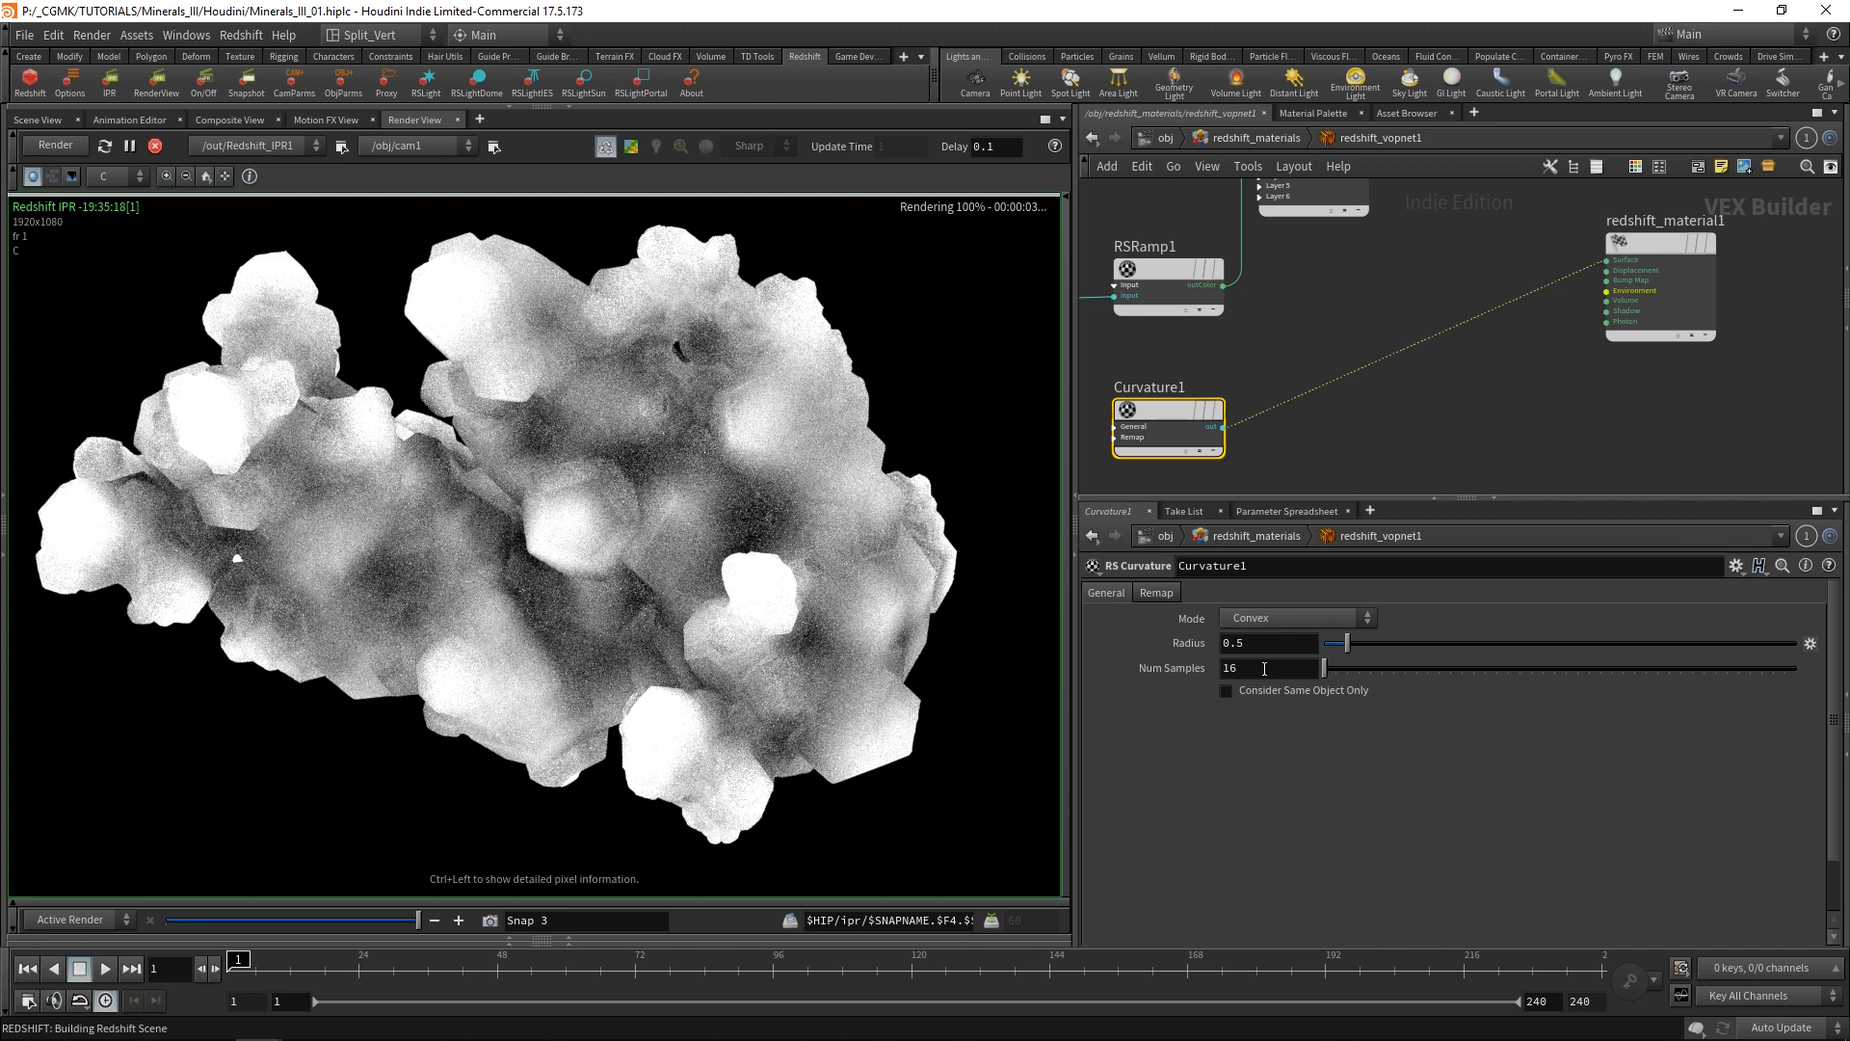
Set Curvature1's Num Samples to 32.
drag(1266, 668, 1165, 689)
text(32)
key(Return)
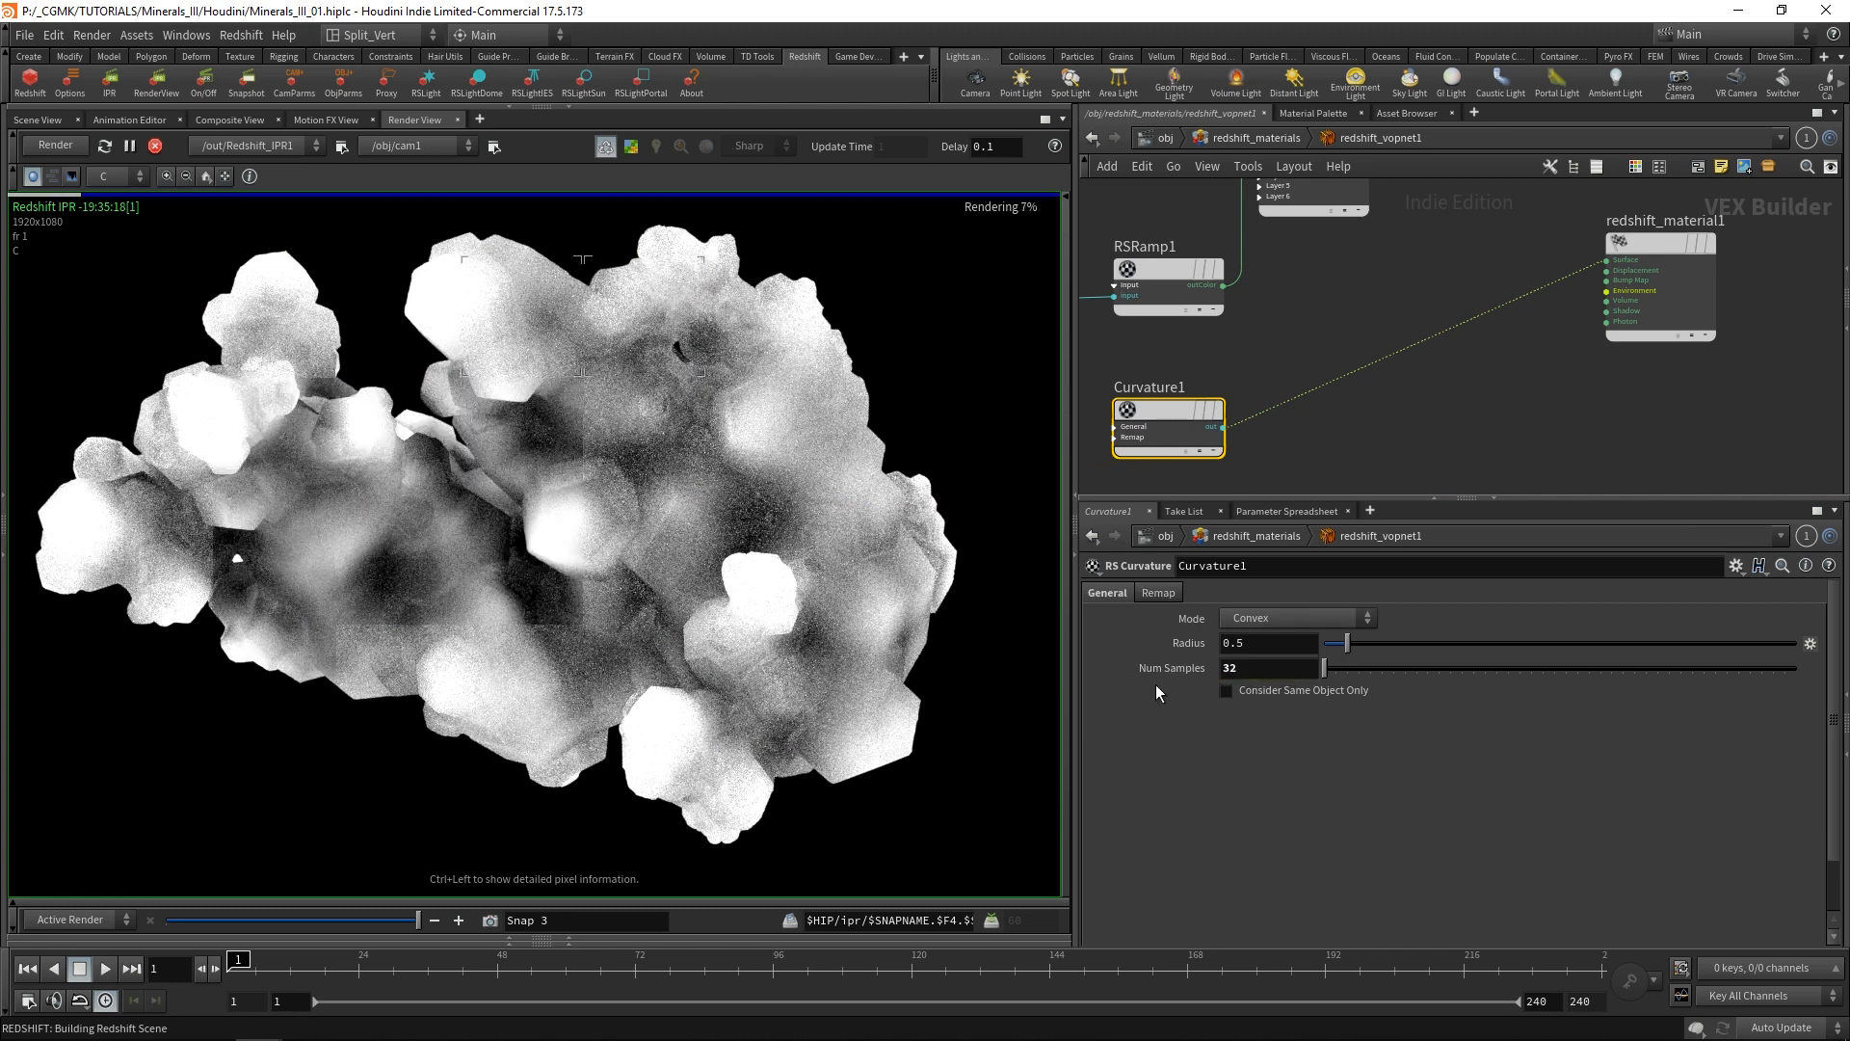
Reduce Curvature1's Radius to 0.003 to isolate the thin crystal edges.
drag(1262, 644, 1292, 717)
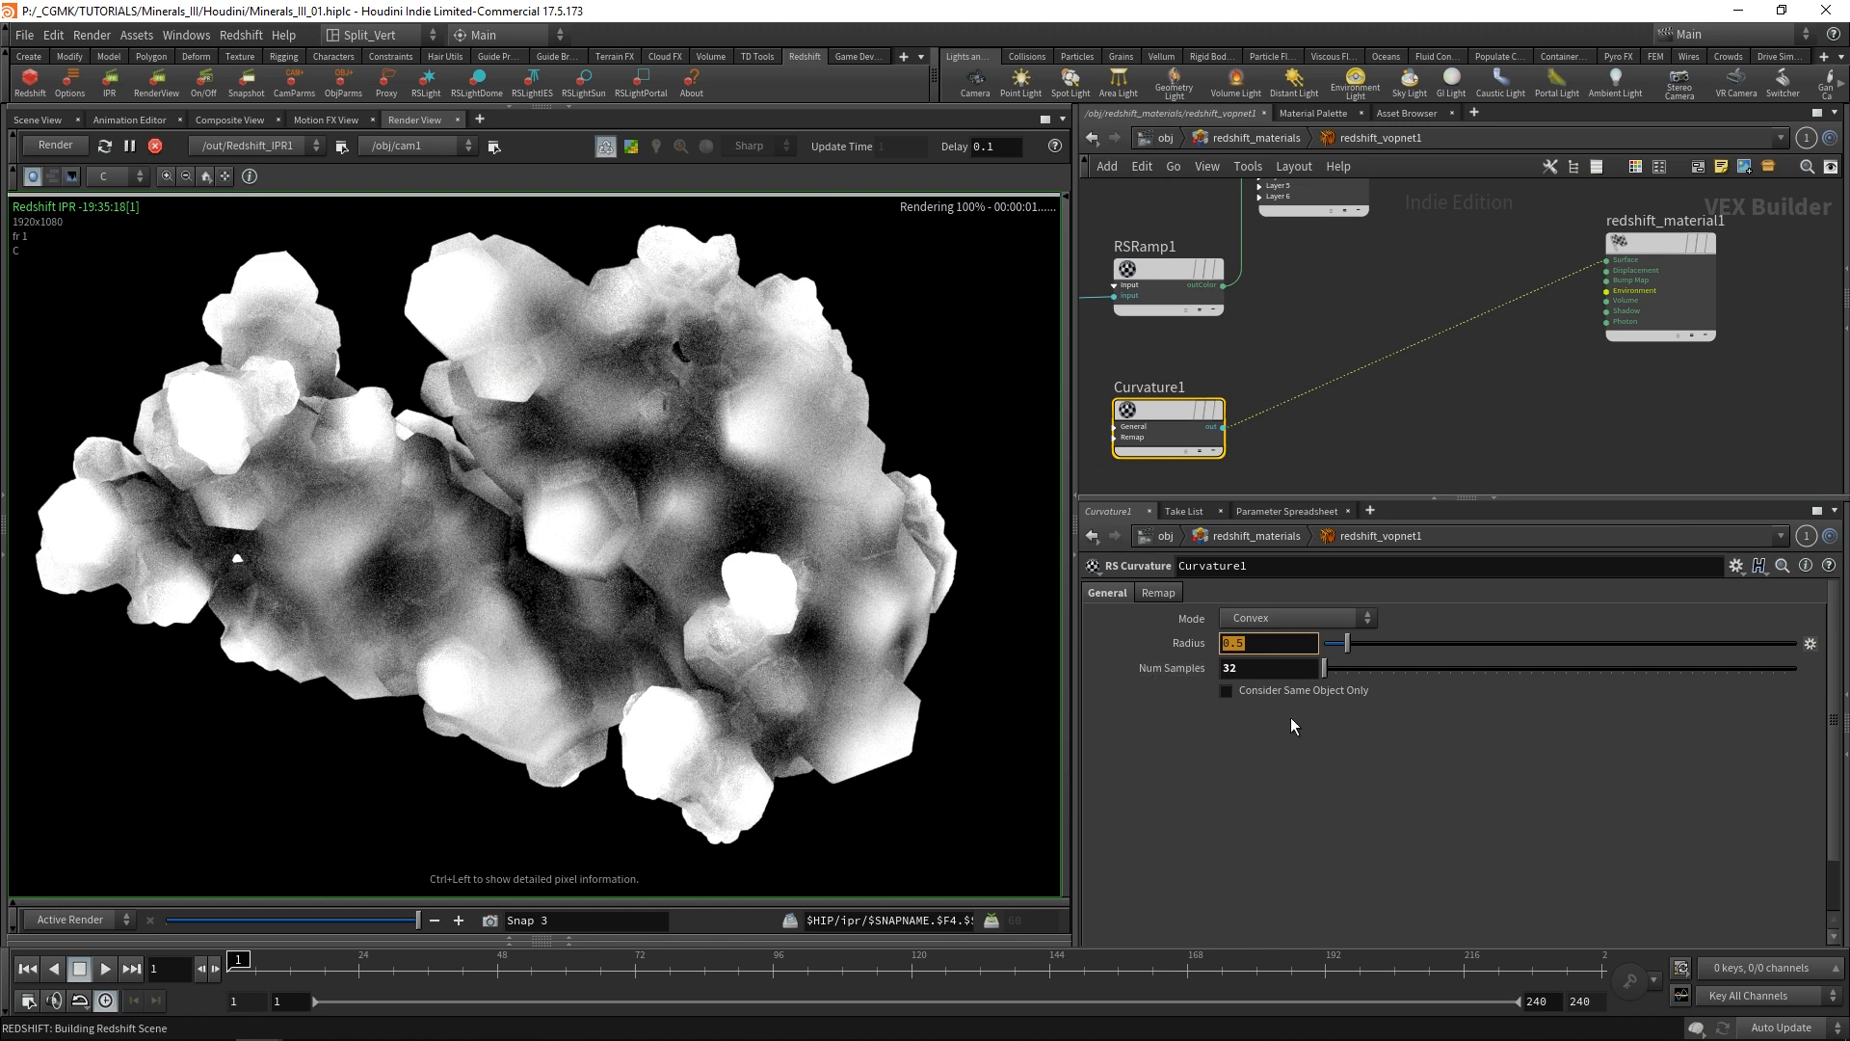
text(0.04)
key(BackSpace)
text(5)
key(Return)
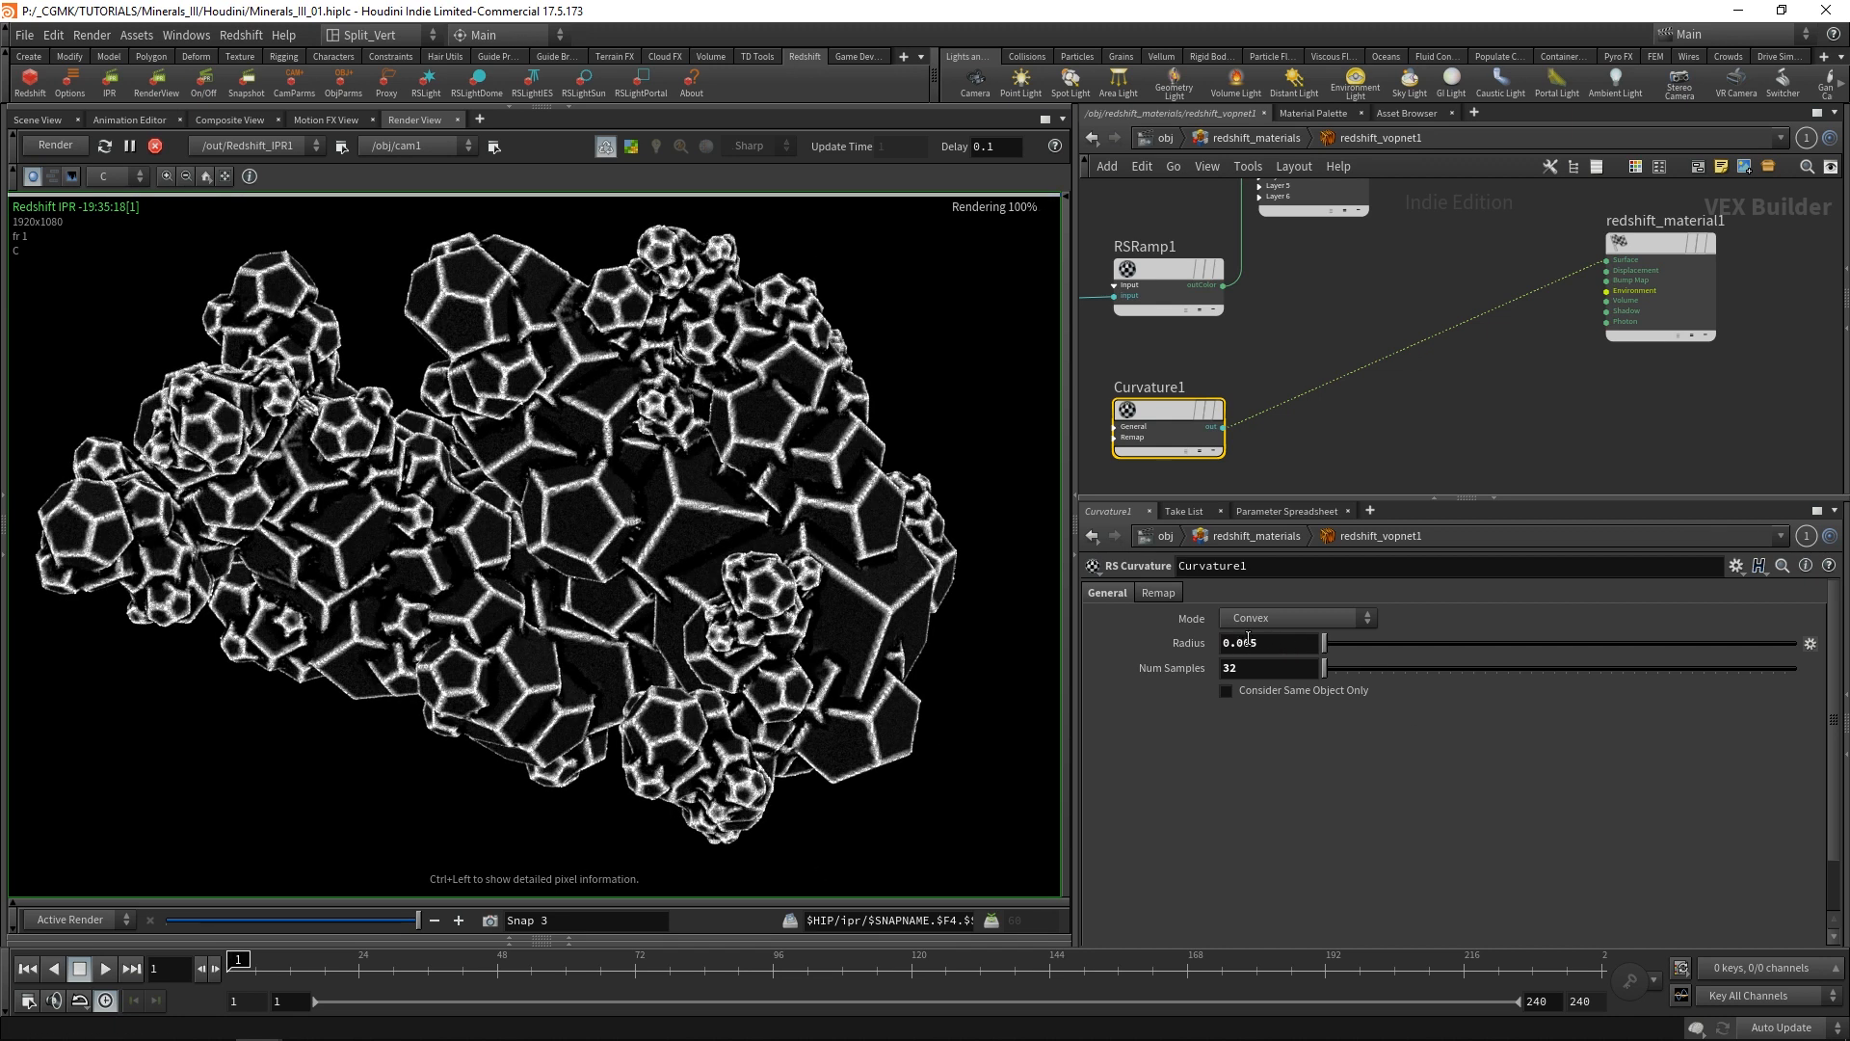
click(1265, 643)
text(3)
key(Return)
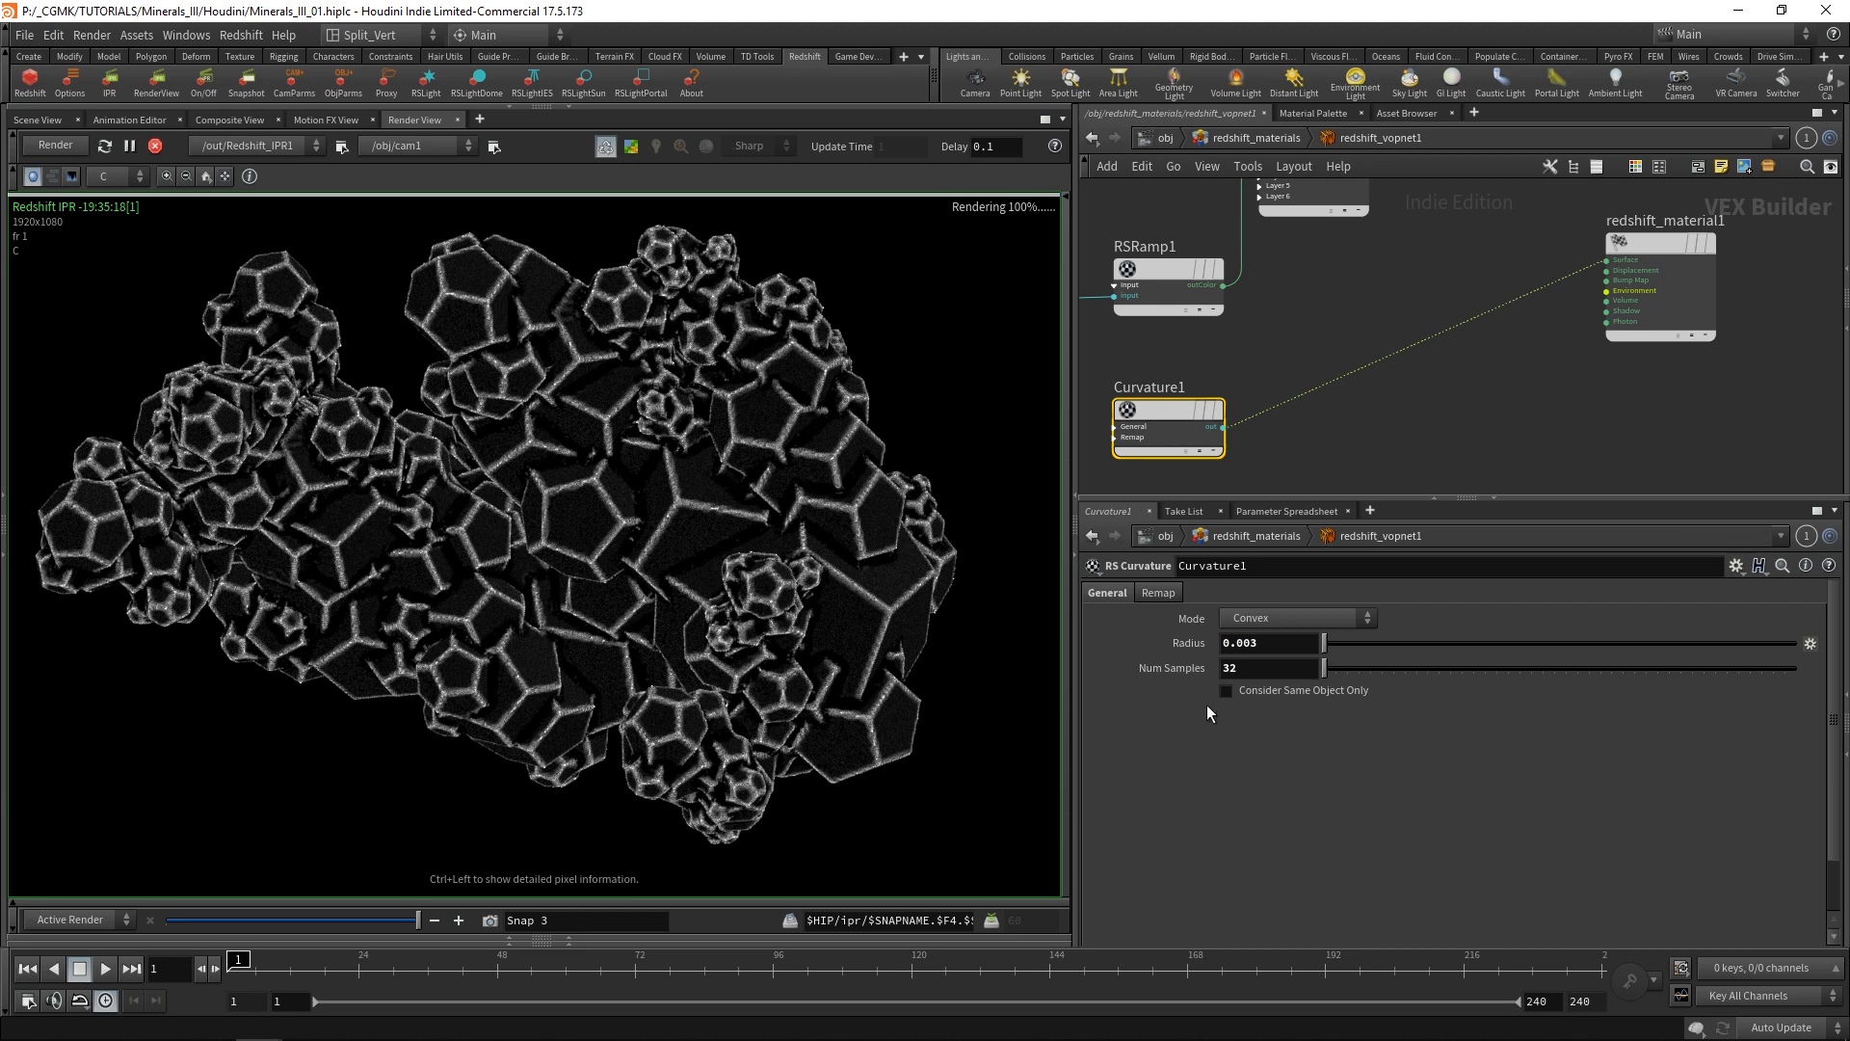
Try 64 for Curvature1's Num Samples, and set it back to 32.
double_click(1264, 668)
text(64)
key(Return)
drag(1258, 668, 1136, 692)
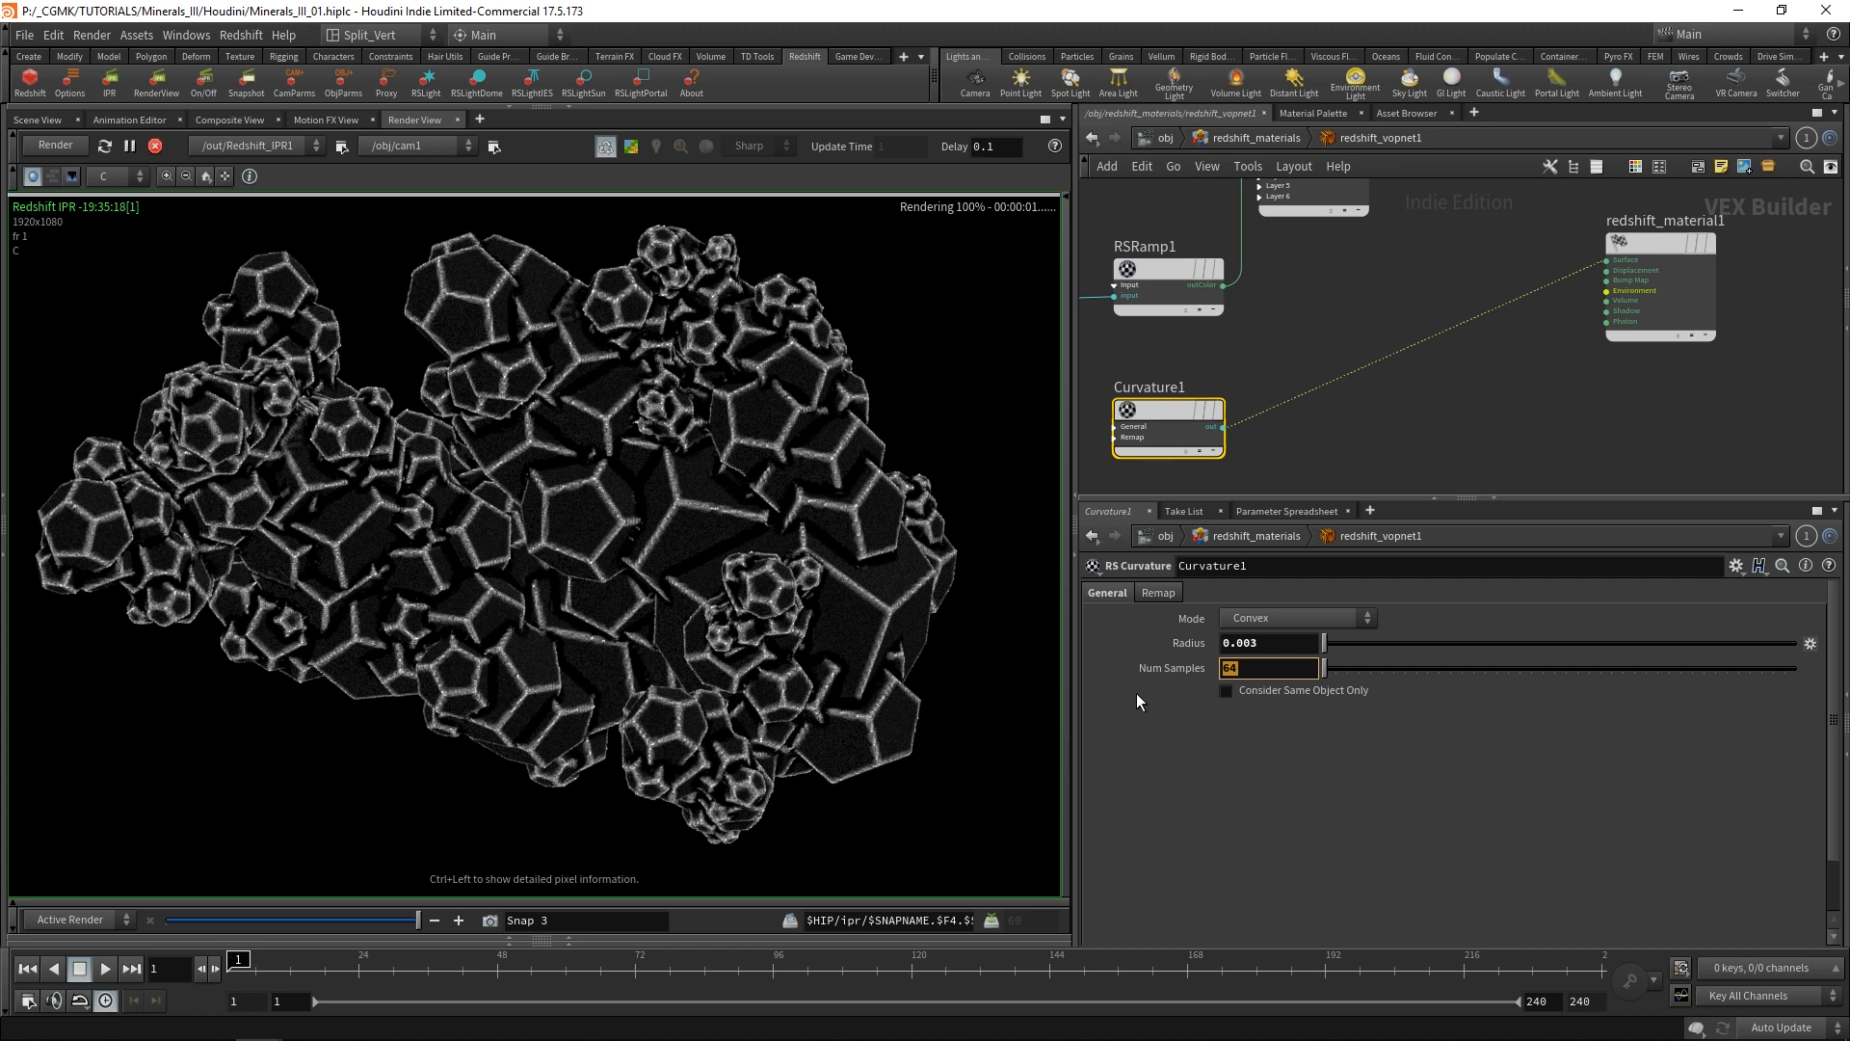
text(32)
key(Return)
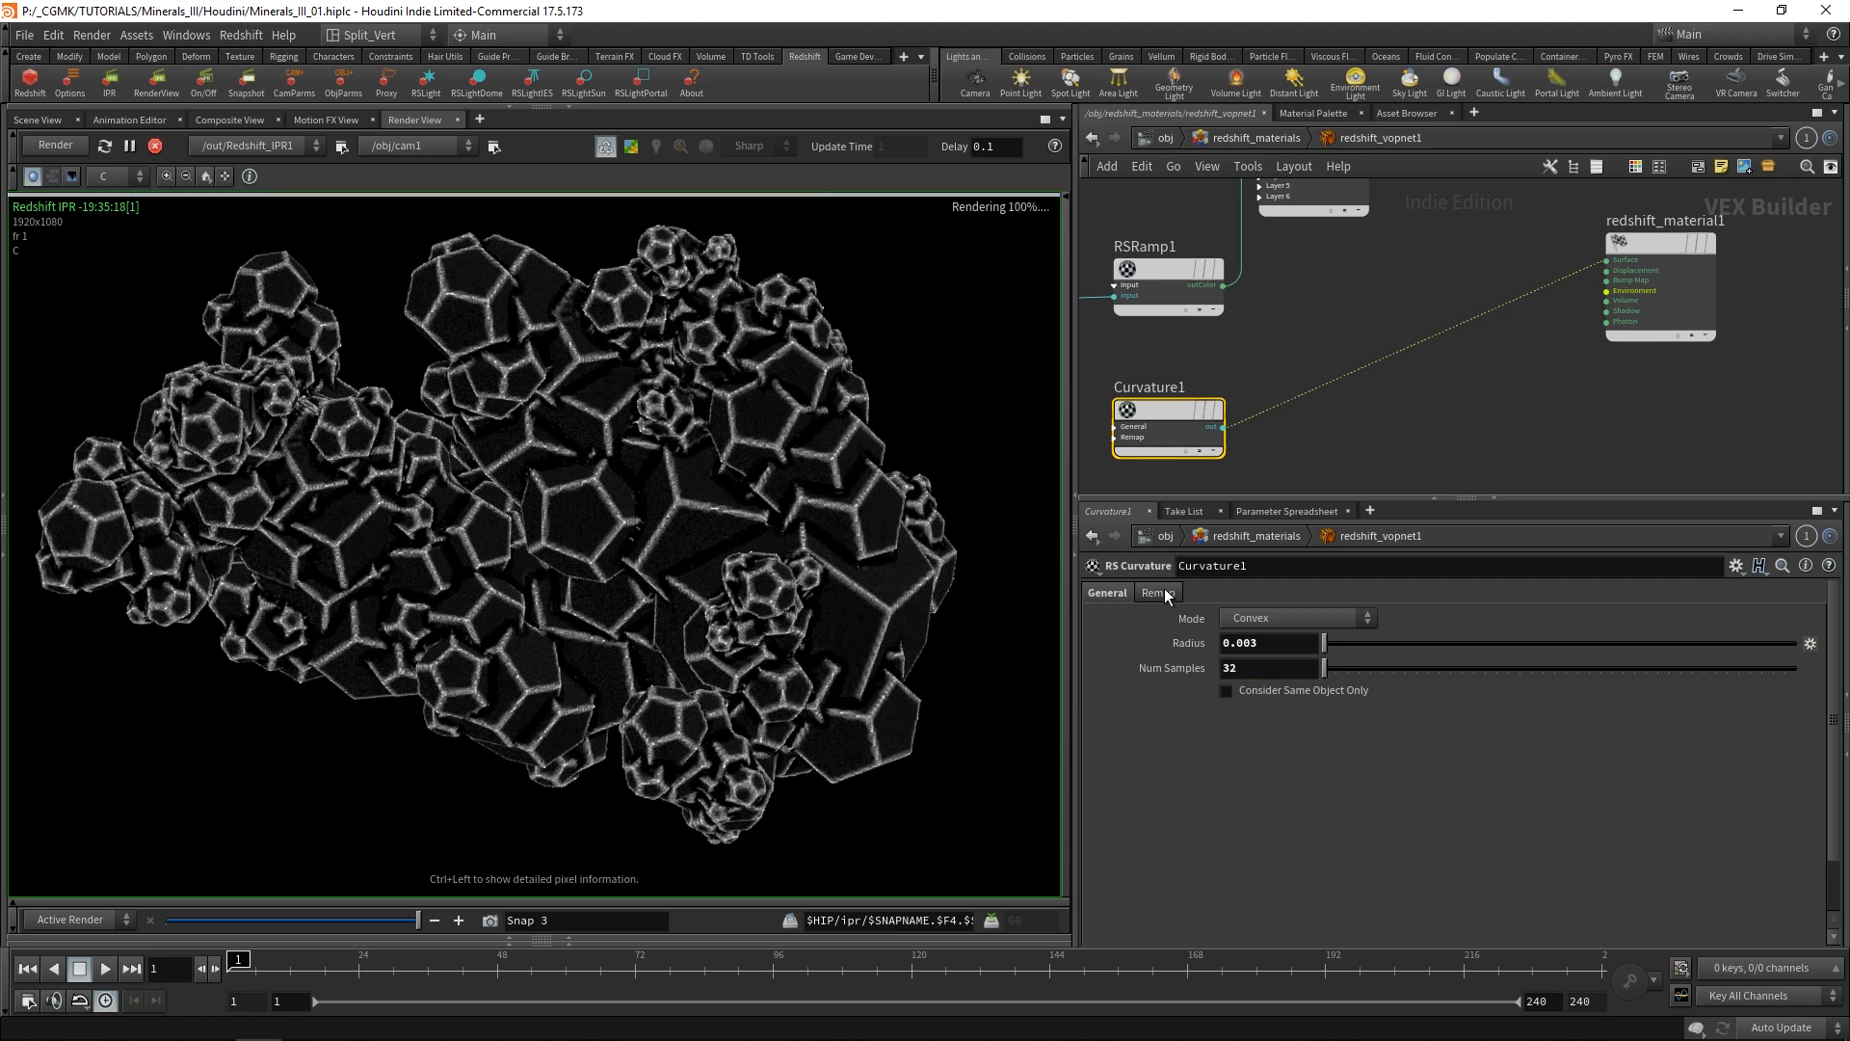
Raise the Gain in Curvature1's remap settings to about 0.767.
click(1161, 592)
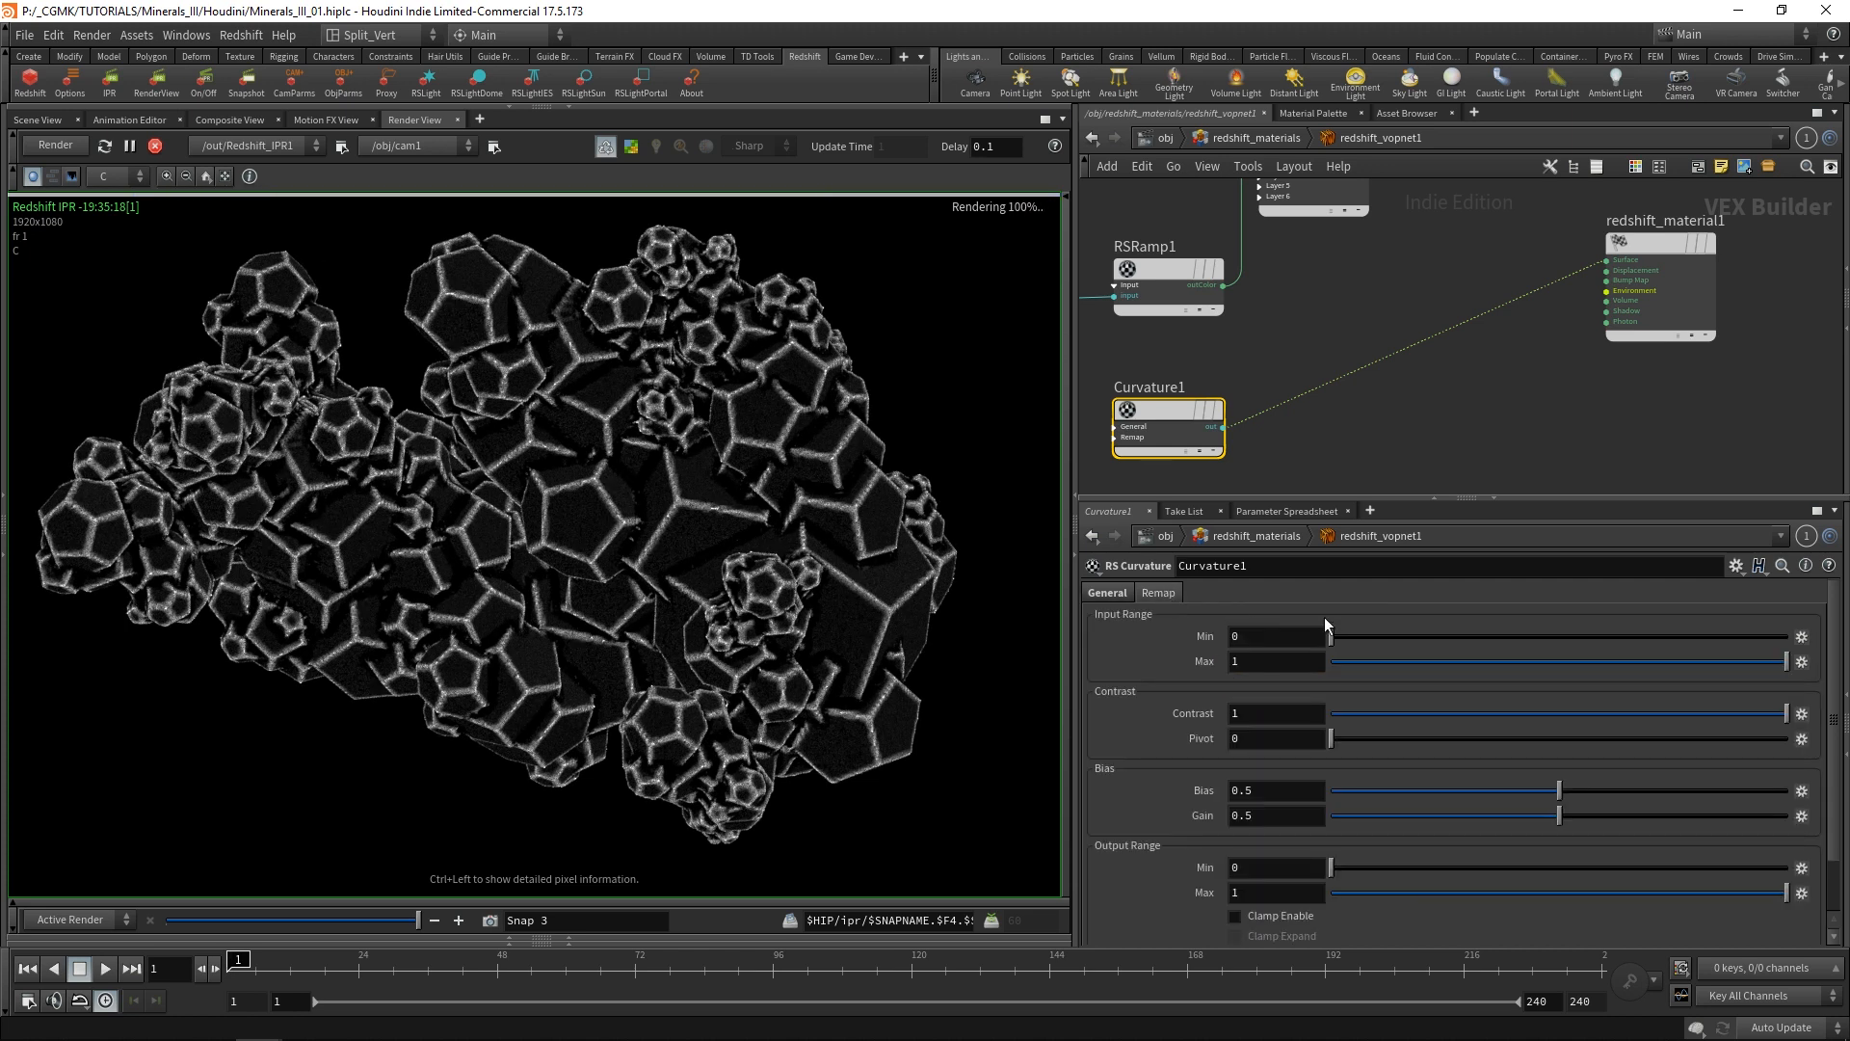
scroll(1826, 670, down, 2)
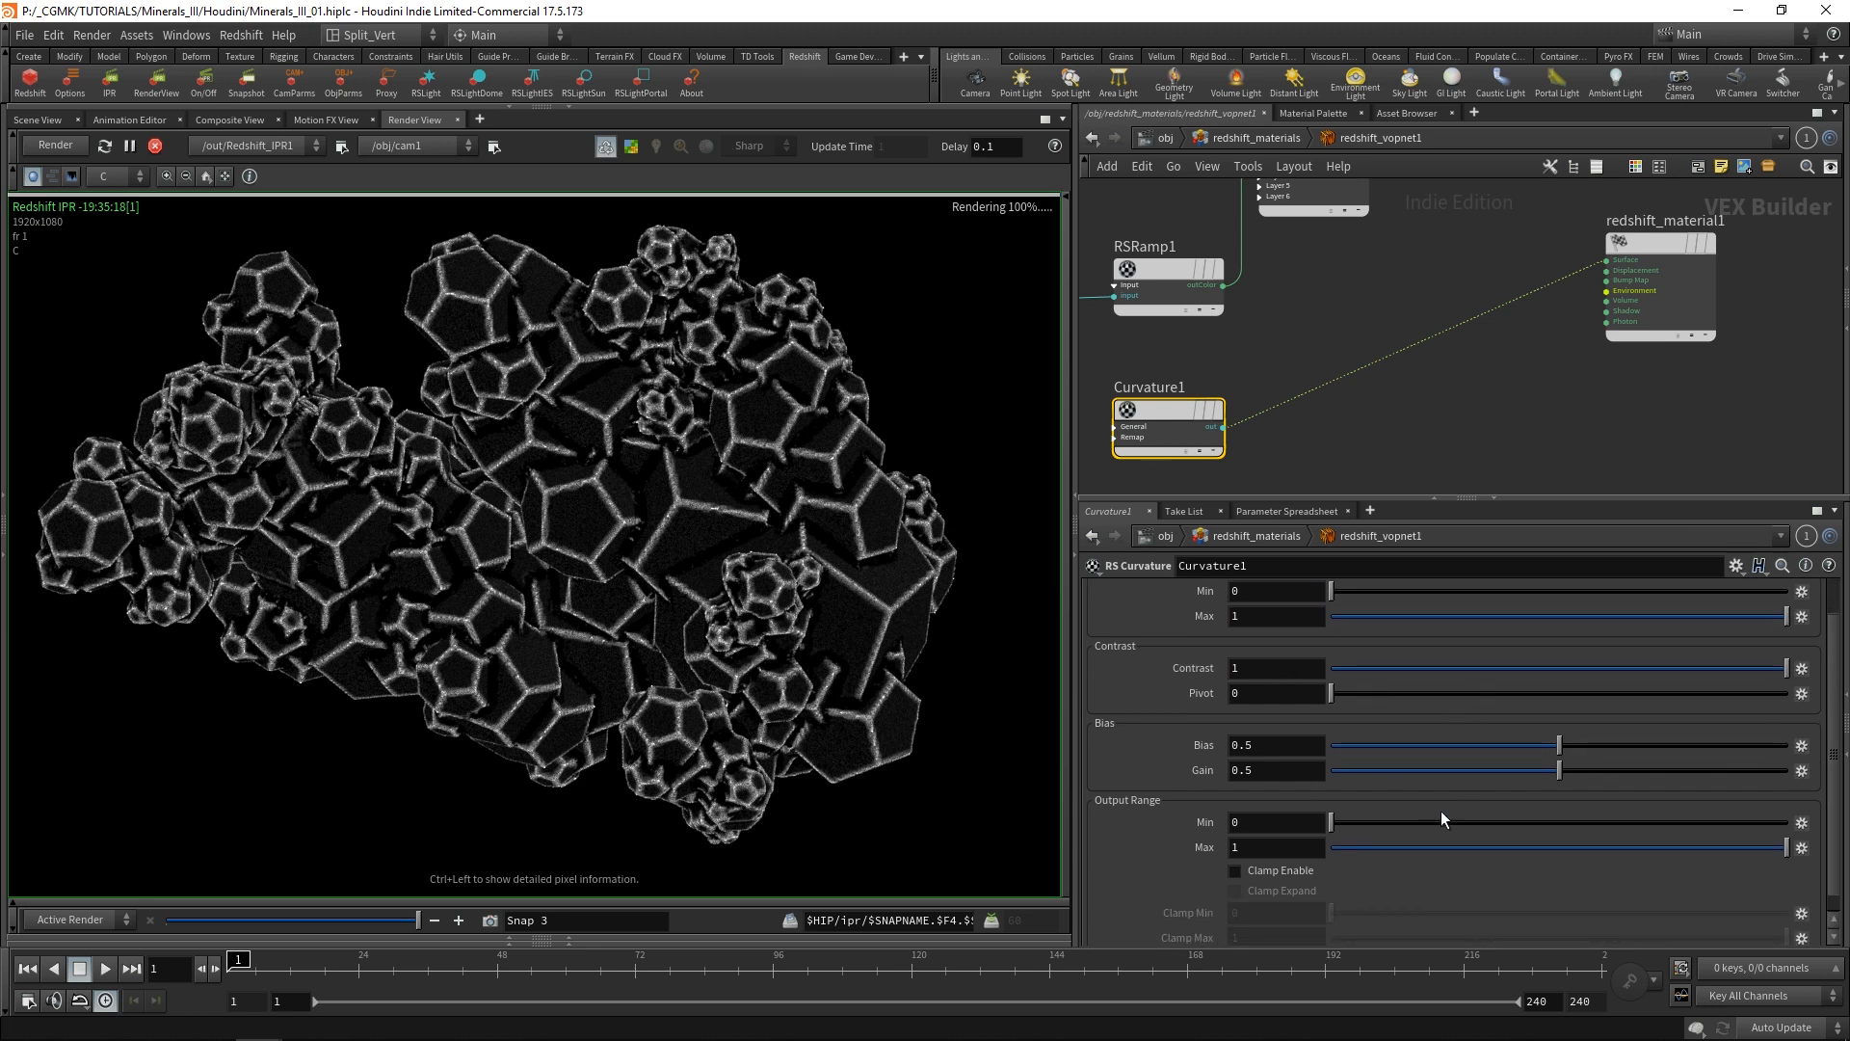
drag(1563, 771, 1582, 771)
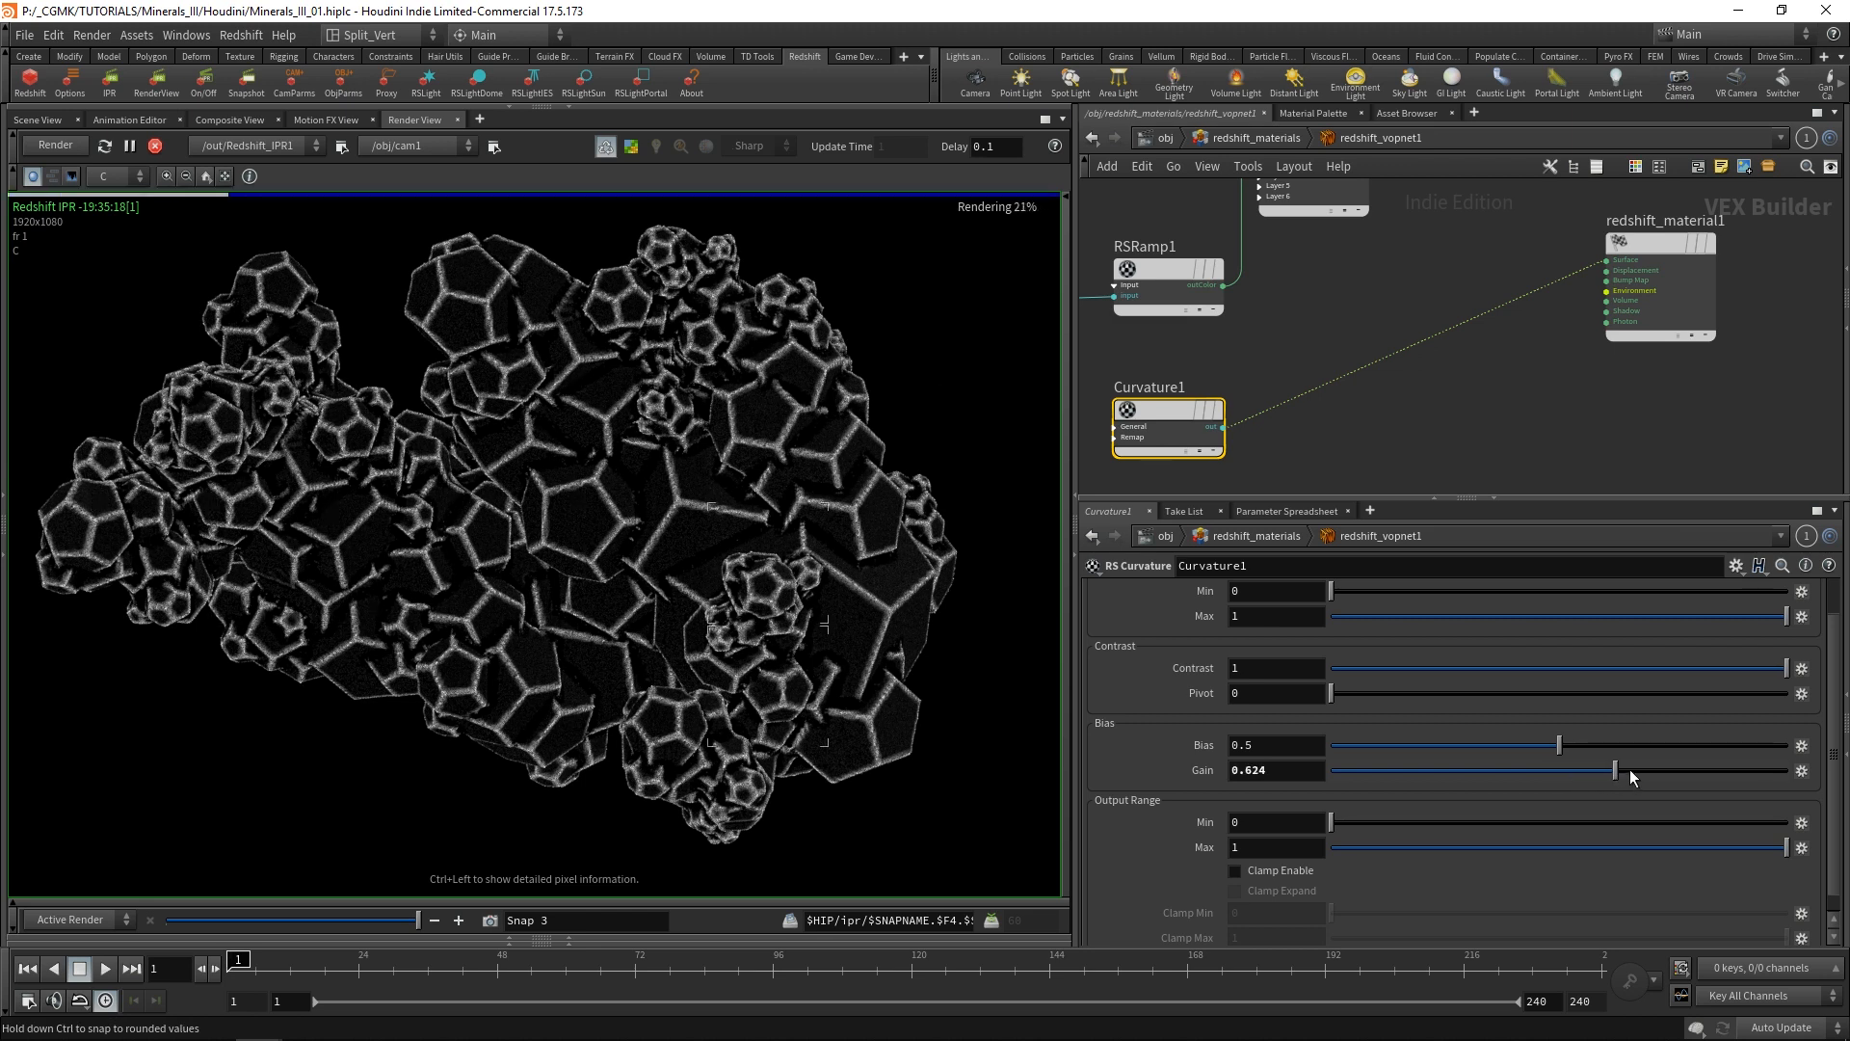
drag(1628, 767, 1680, 767)
scroll(1835, 701, up, 1)
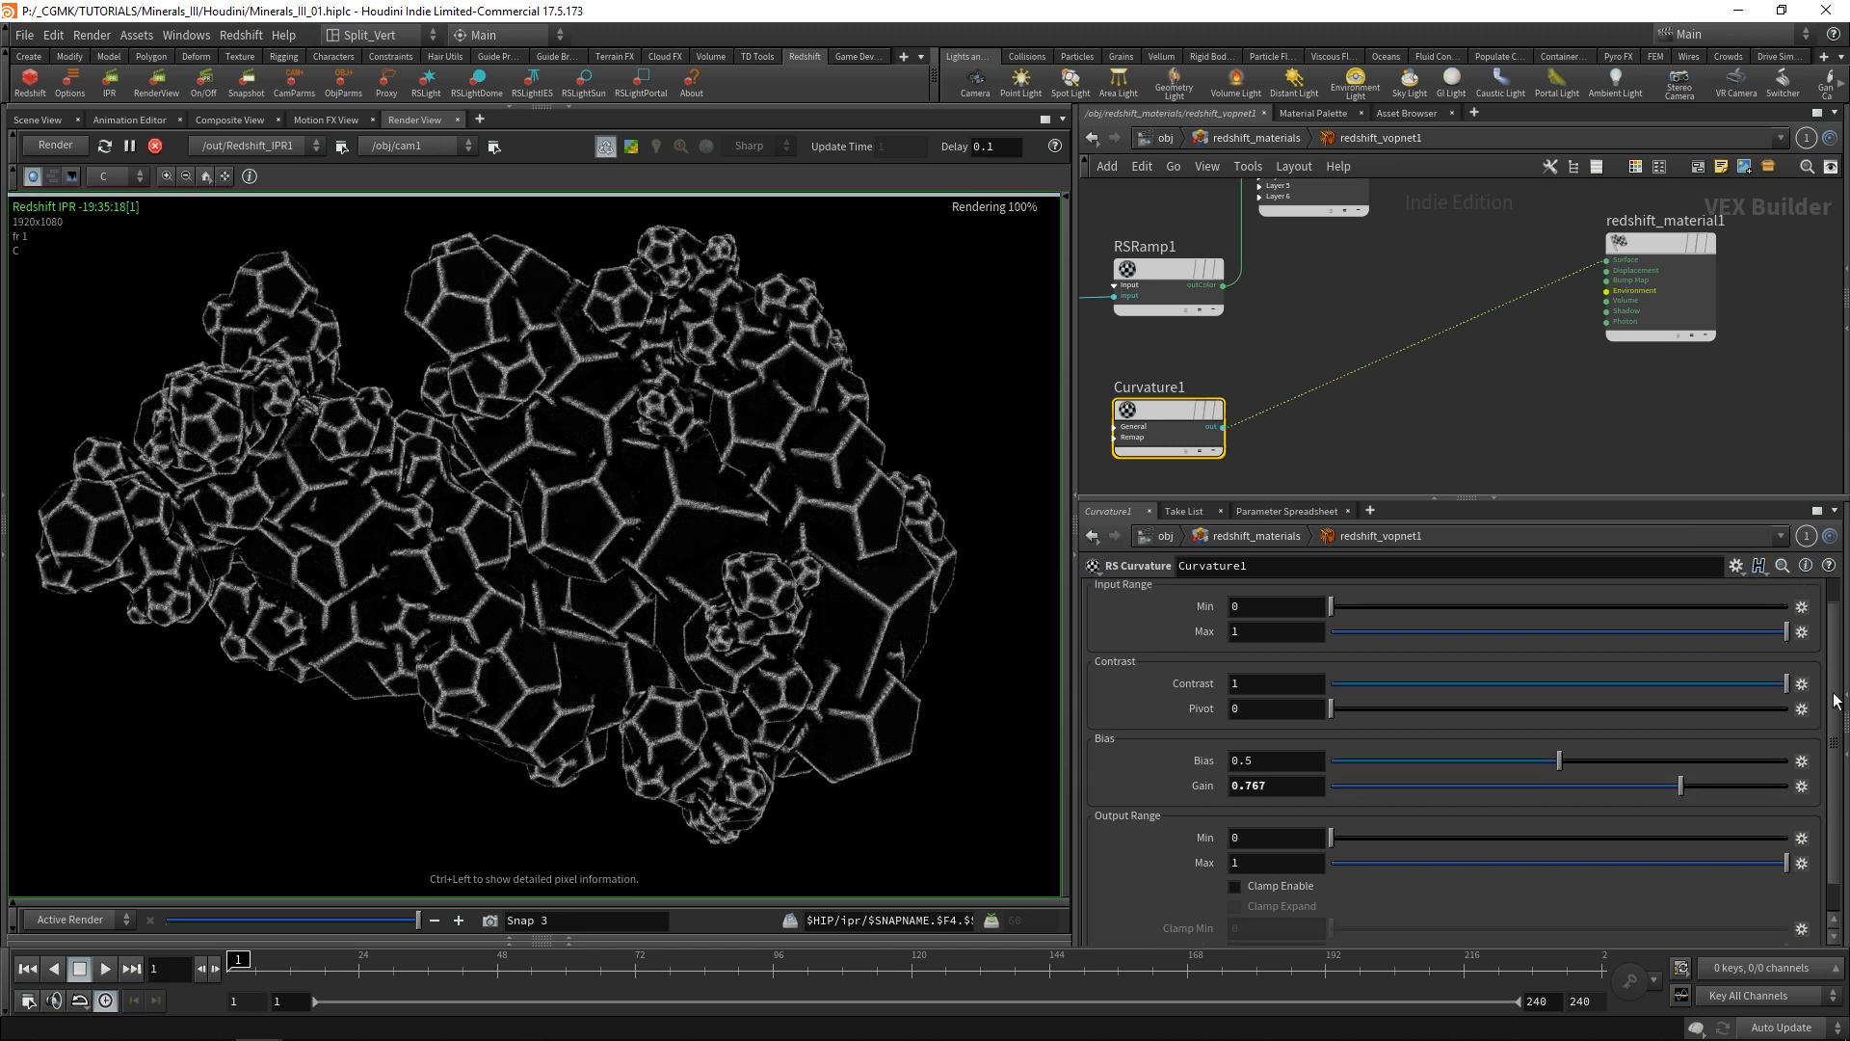
drag(1834, 694, 1838, 657)
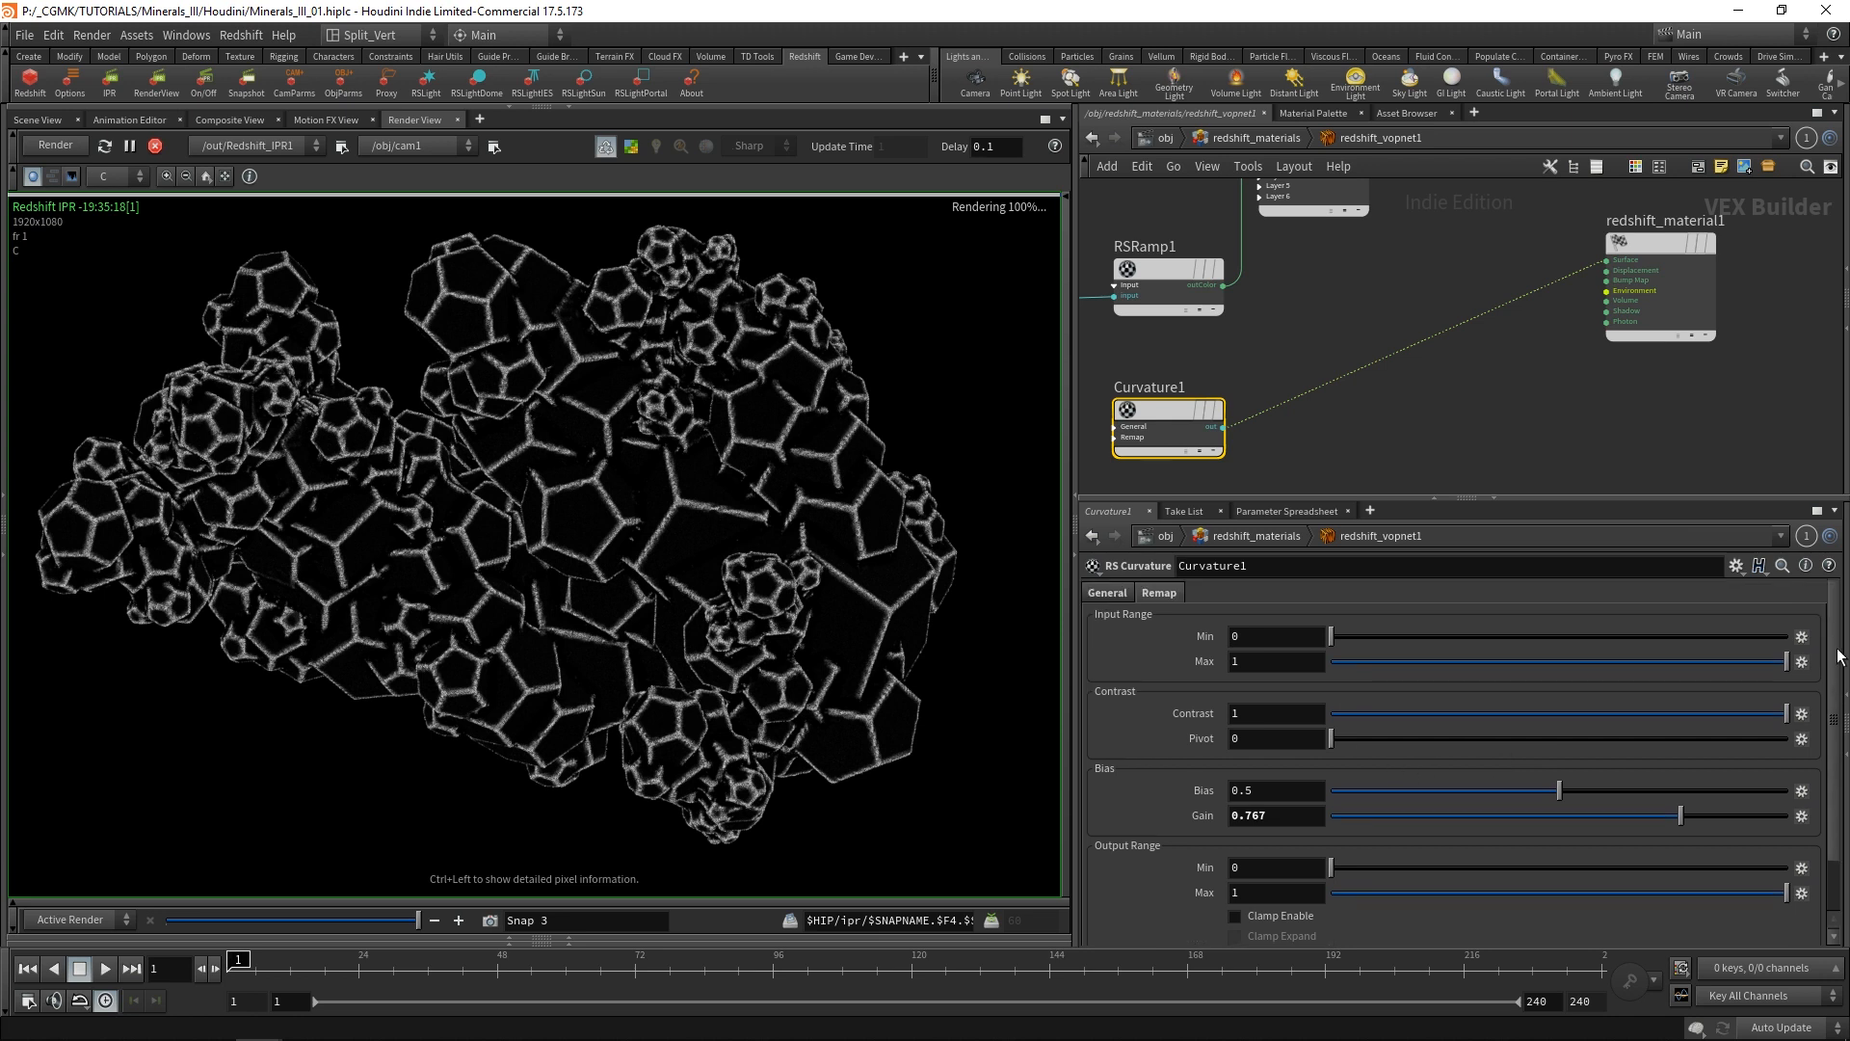
Insert an RS Change Range node on the wire between Curvature1 and redshift_material1.
middle_drag(1168, 417, 1199, 372)
drag(1199, 372, 1154, 357)
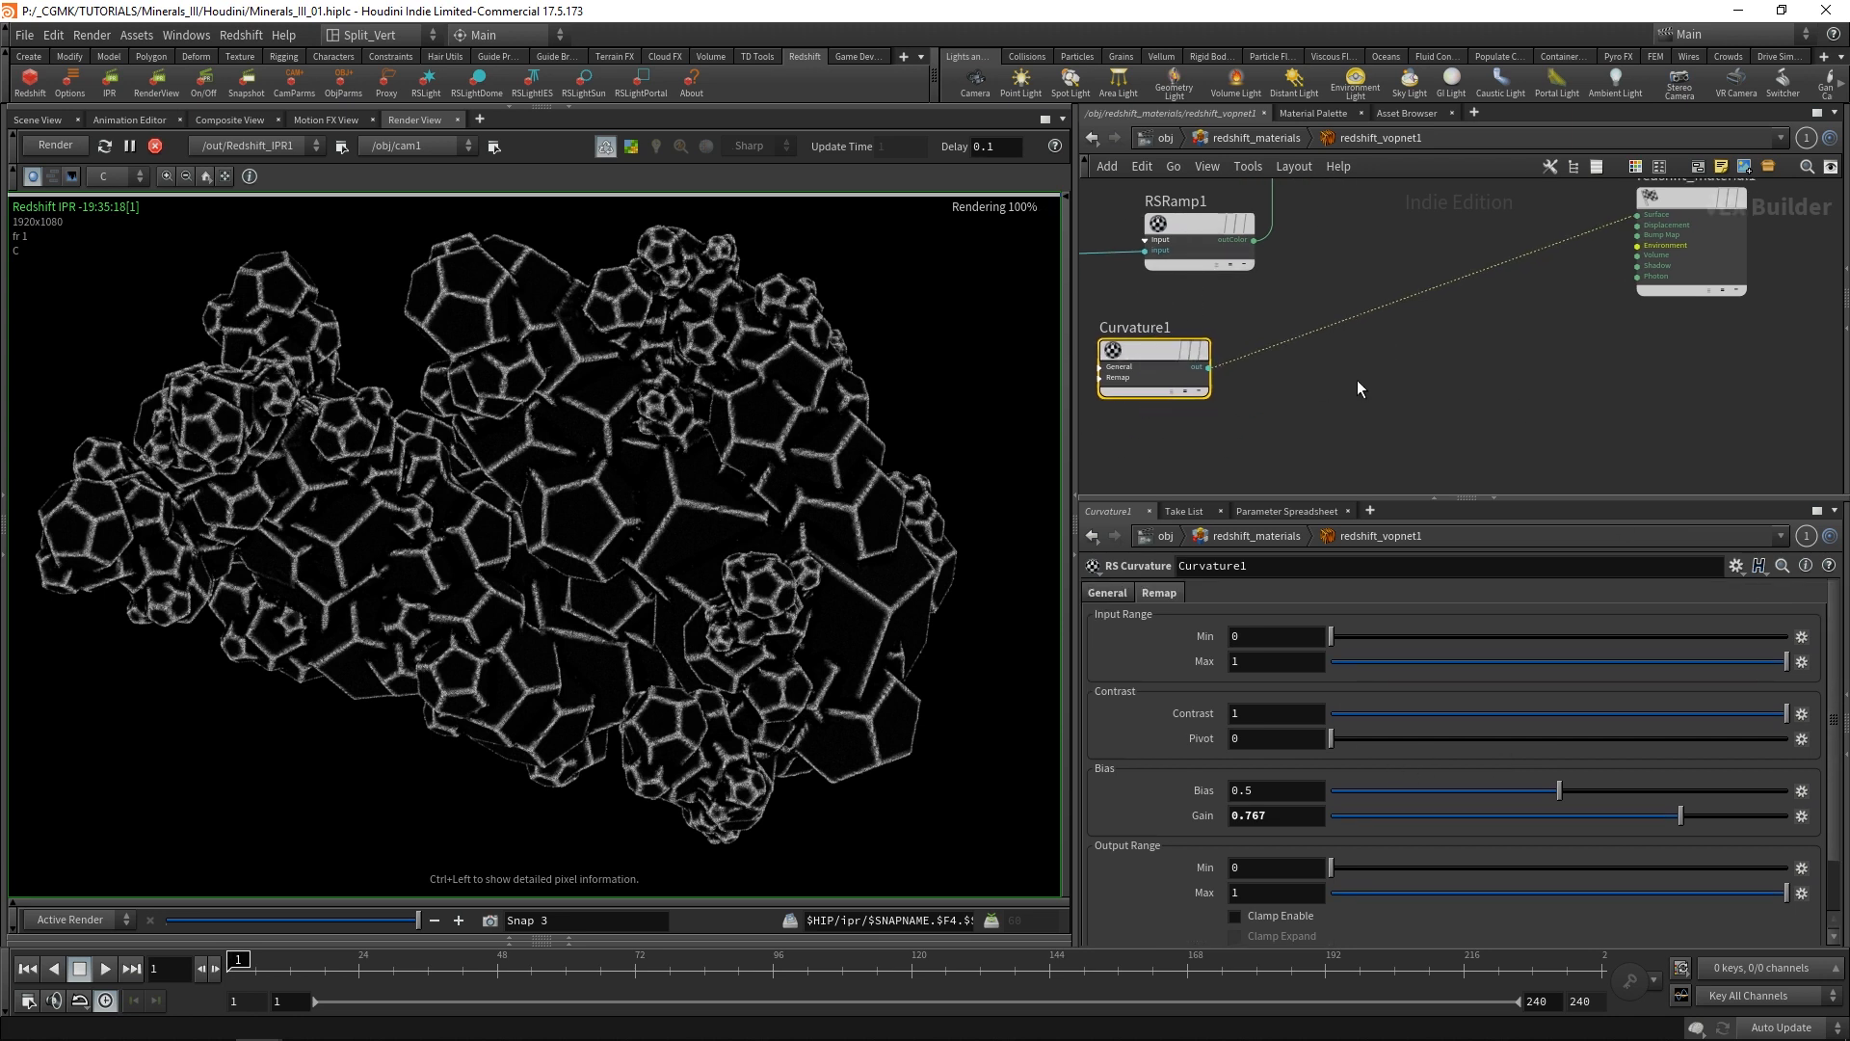
key(Tab)
text(chan)
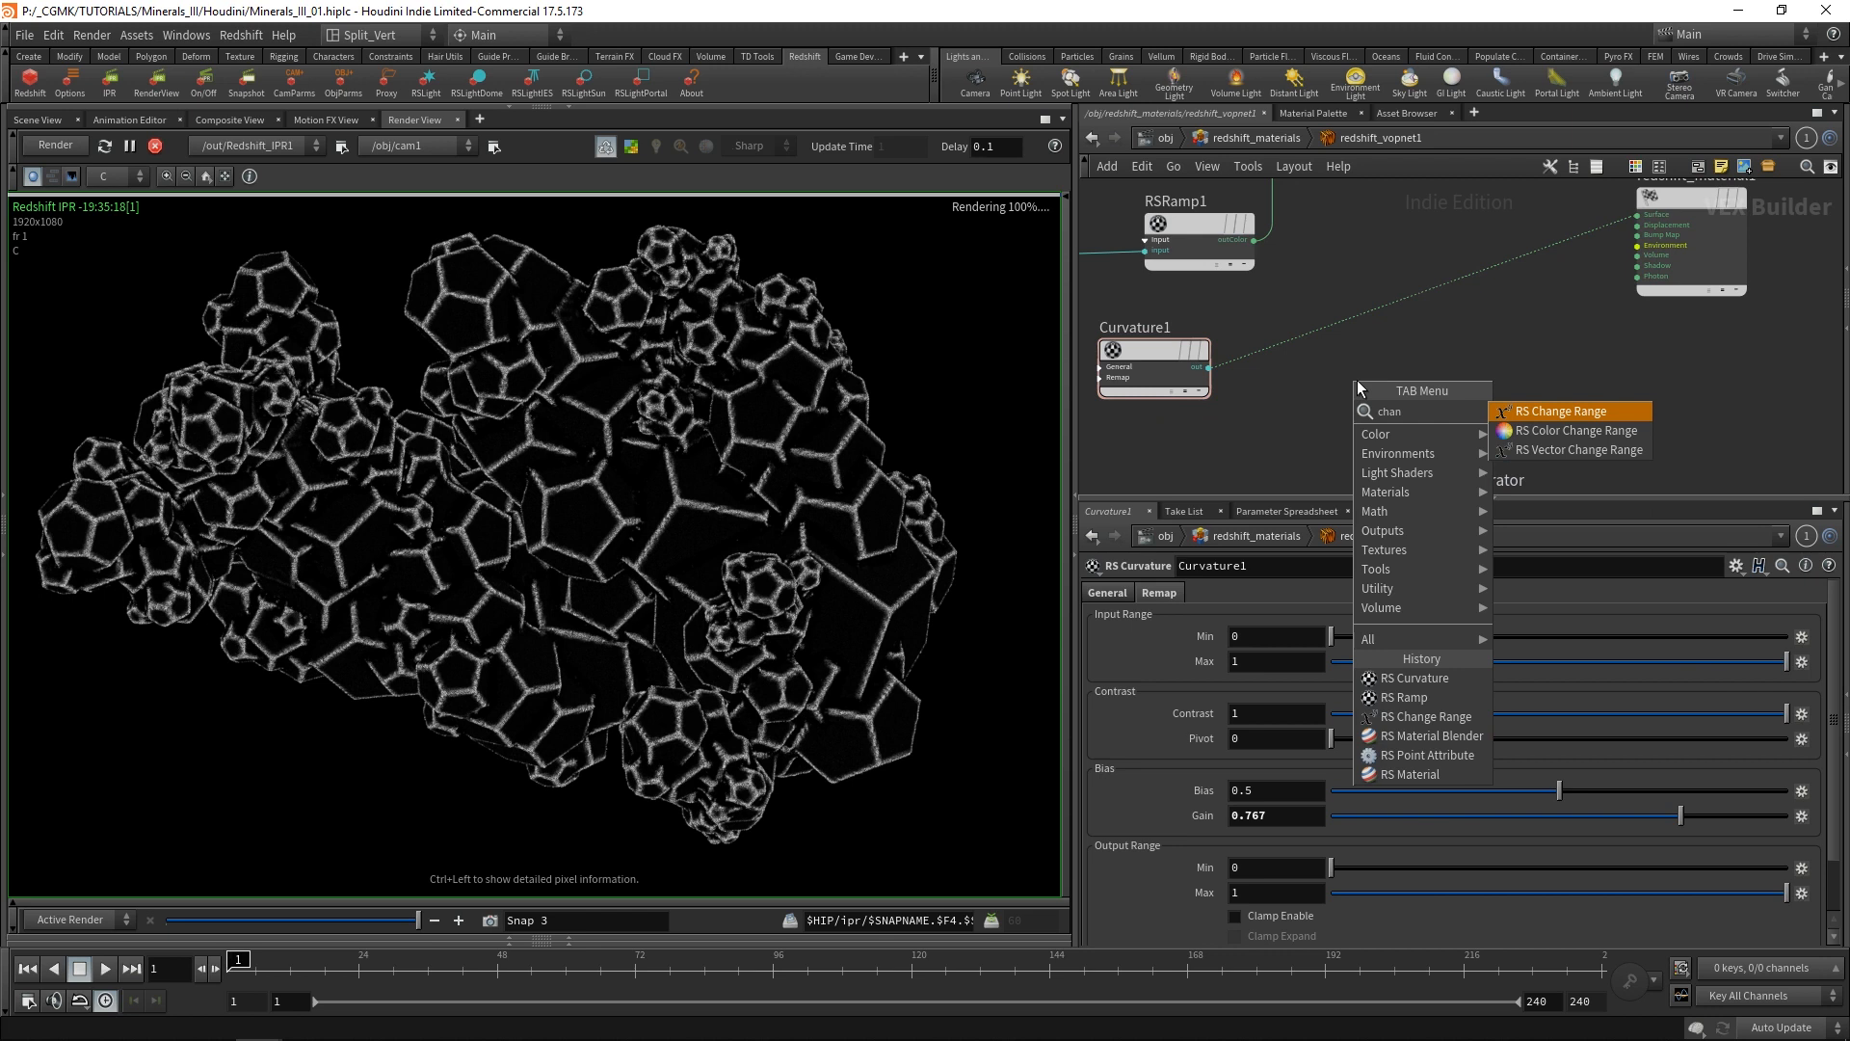
click(1569, 412)
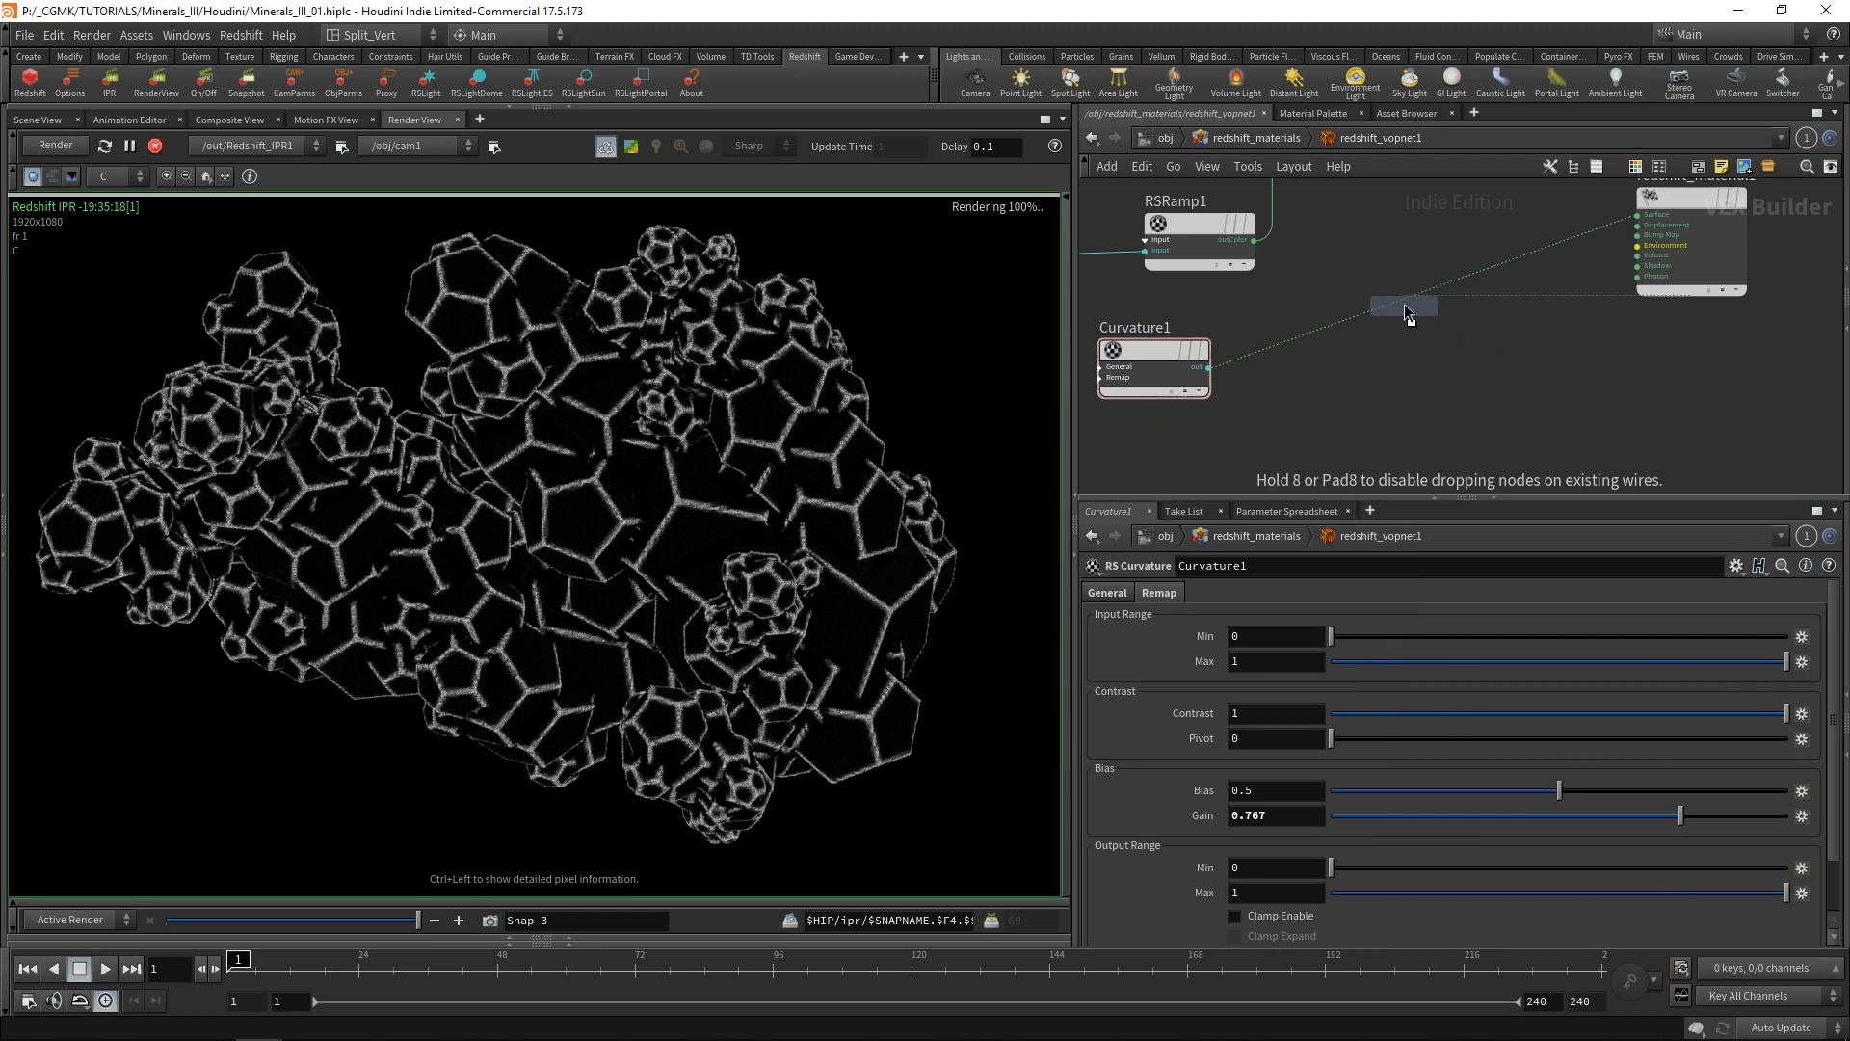
click(1397, 297)
drag(1399, 294, 1365, 340)
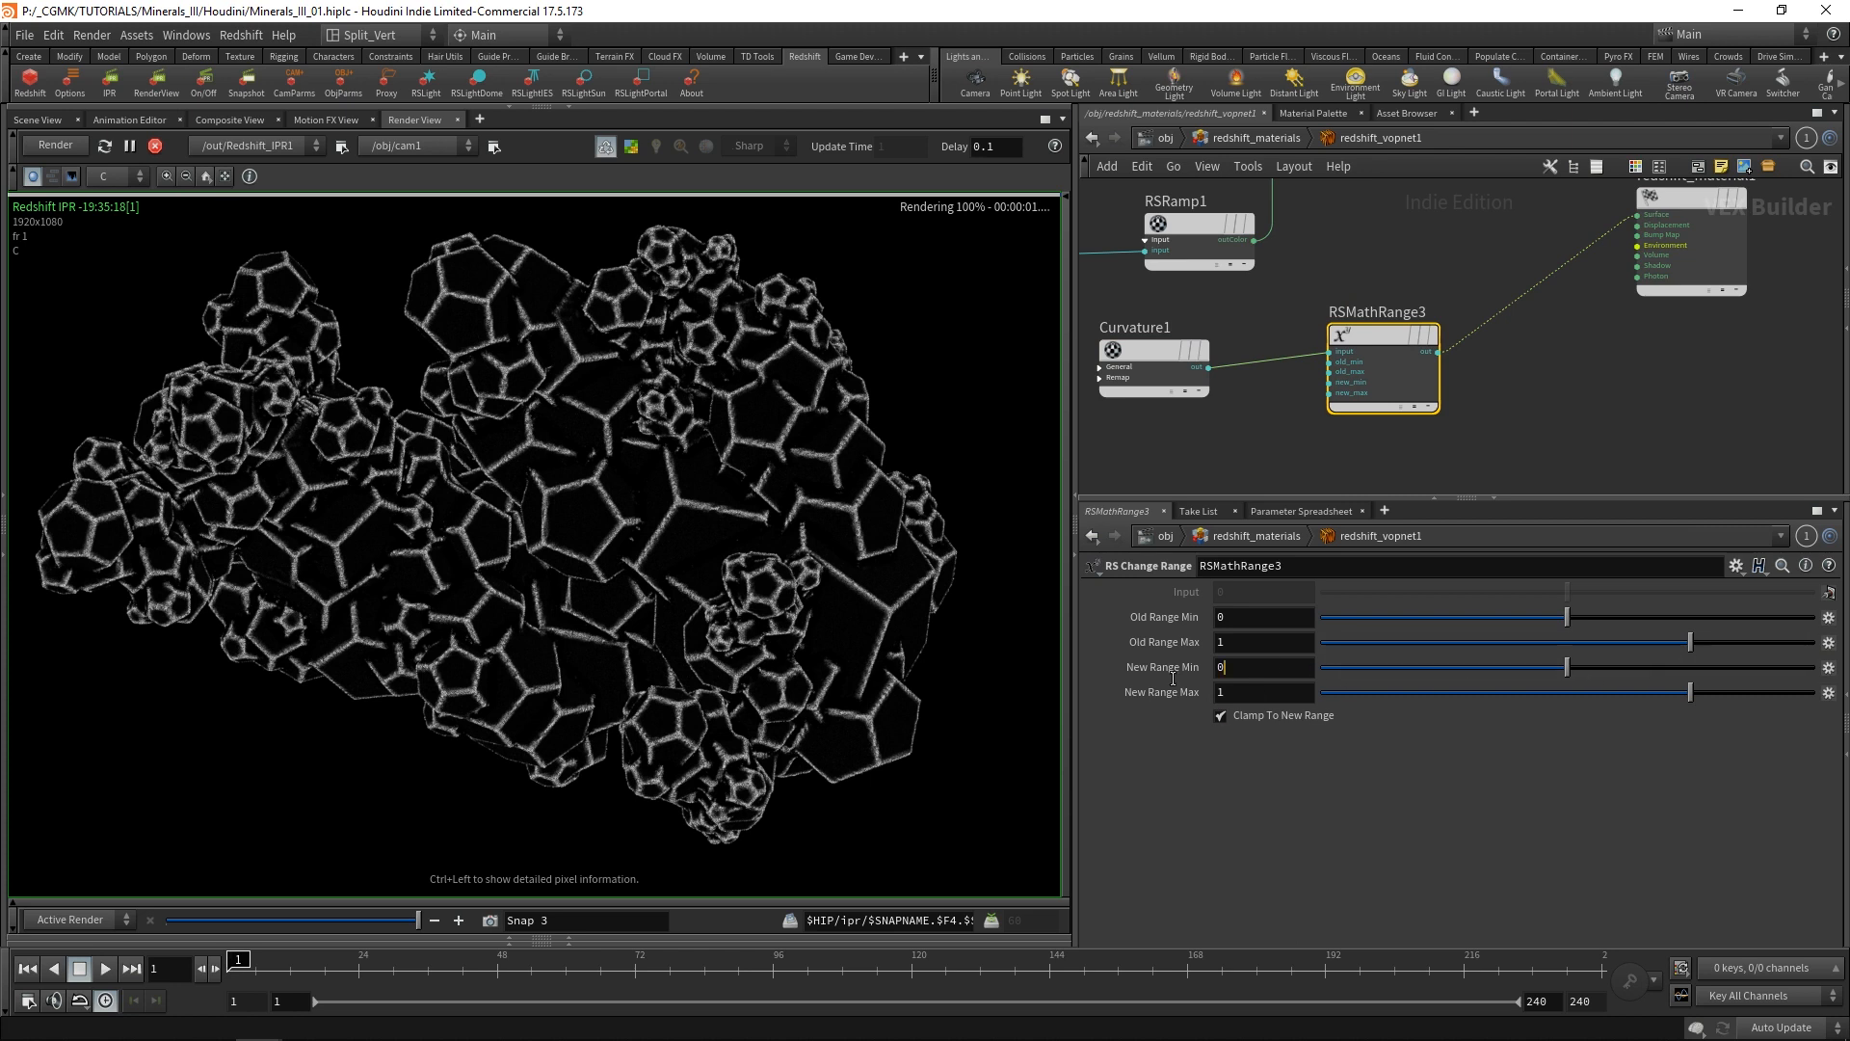
Invert the curvature mask by setting RSMathRange3's New Range Min to 1 and New Range Max to 0.
text(1)
key(Tab)
text(0)
key(Tab)
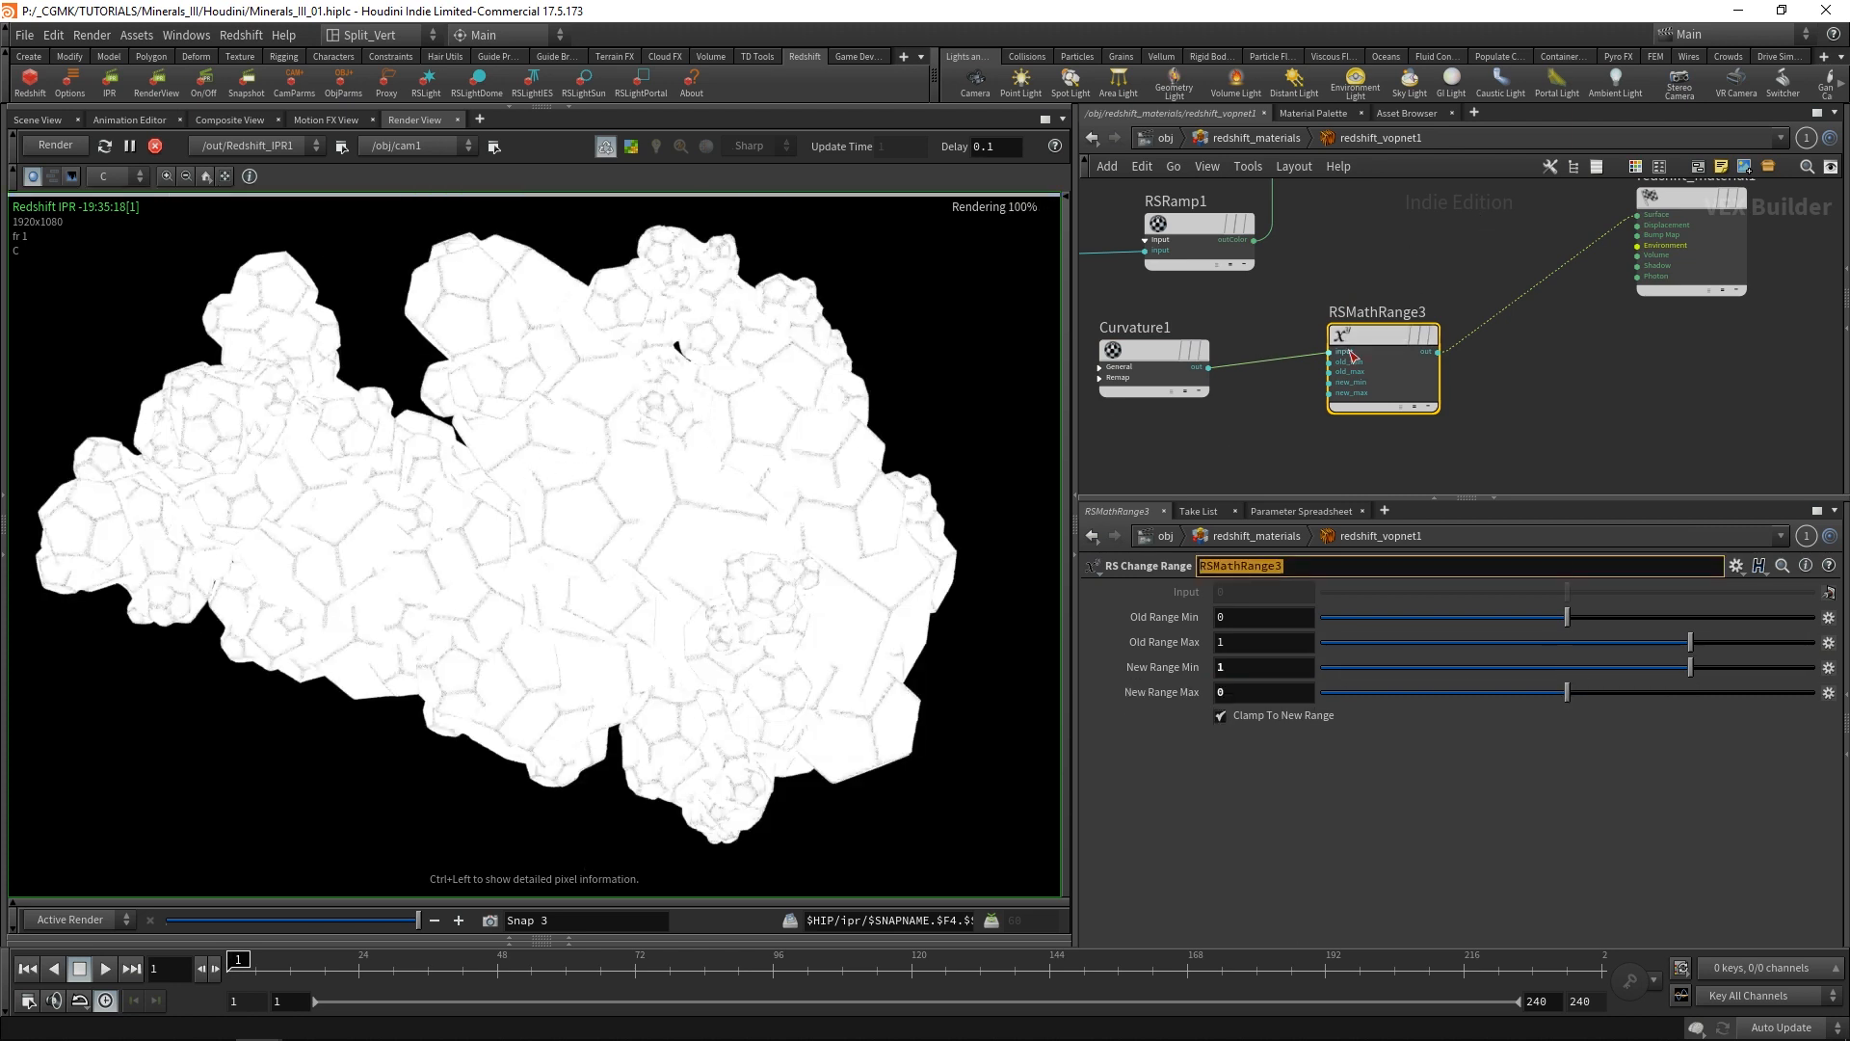
Connect RSRamp1's outColor to redshift_material1's Surface input to preview the area mask.
scroll(1485, 287, down, 2)
mouse_move(1457, 292)
middle_down()
mouse_move(1523, 310)
mouse_move(1482, 283)
middle_up()
scroll(1419, 304, up, 3)
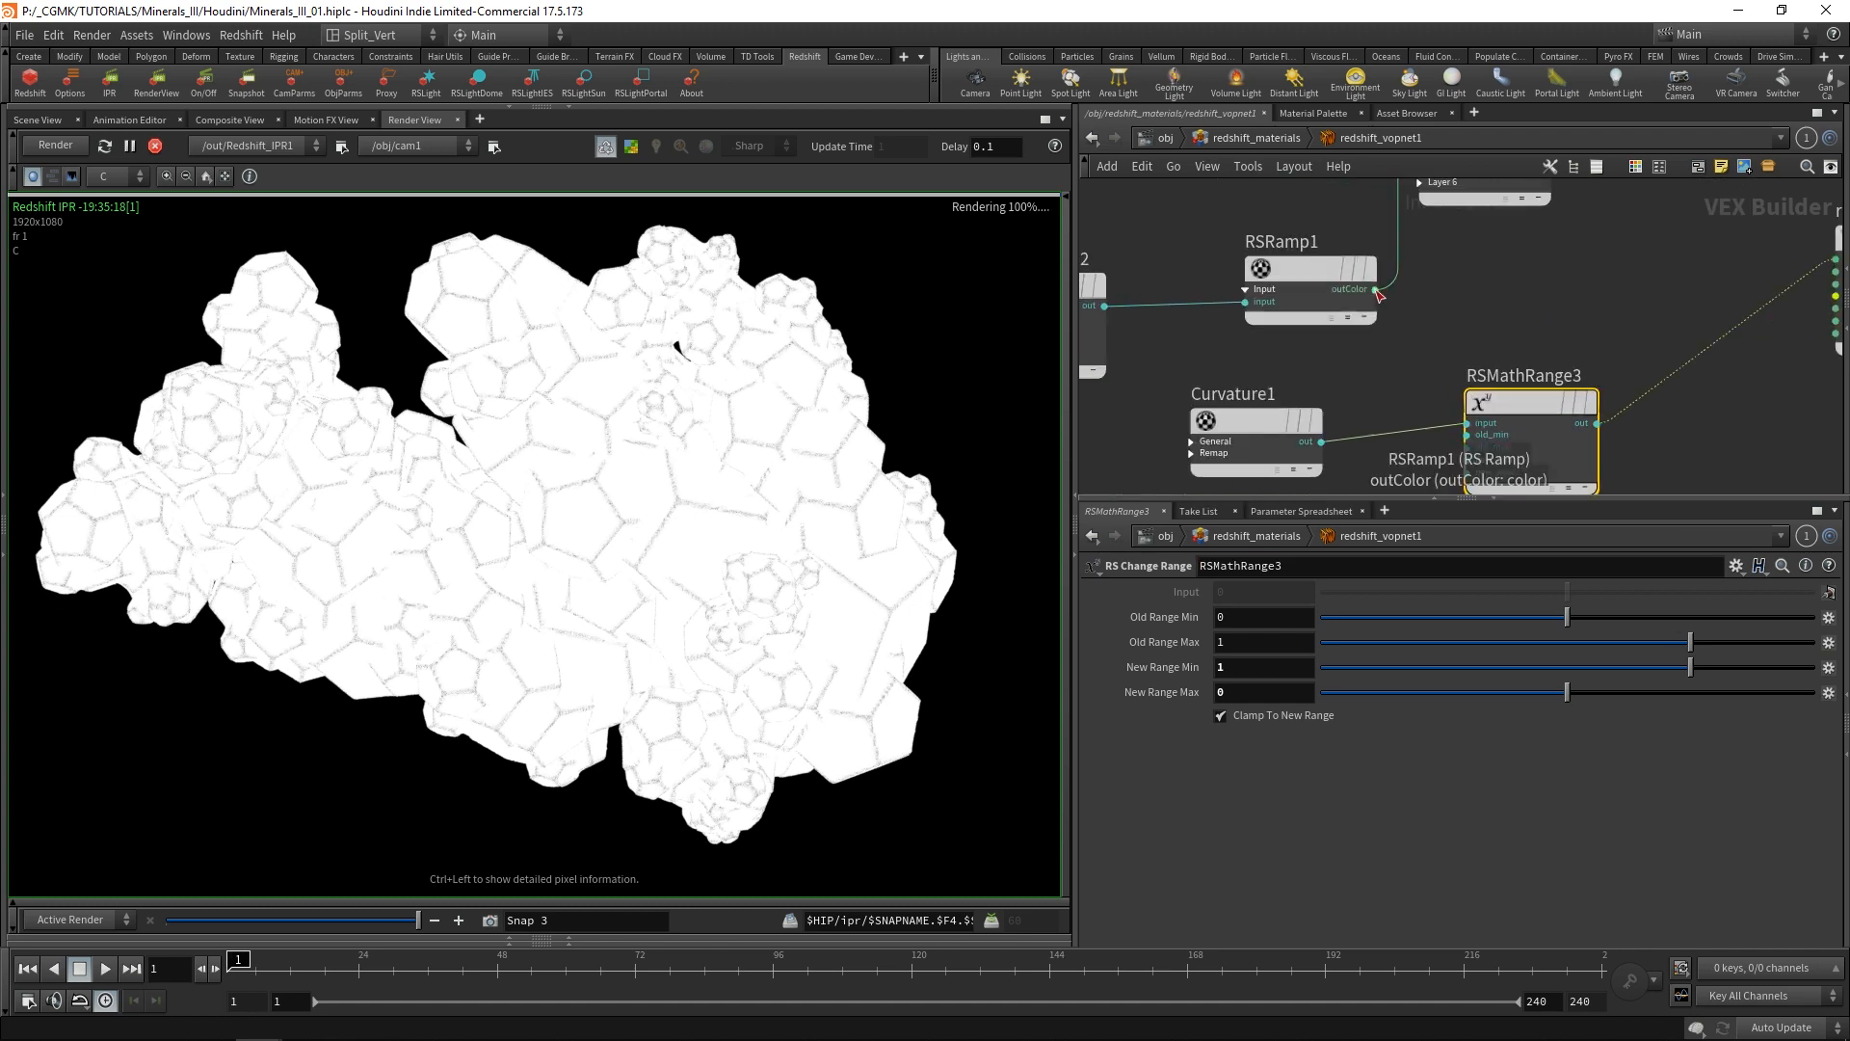
drag(1377, 291, 1591, 267)
middle_drag(1590, 267, 1379, 309)
click(1598, 297)
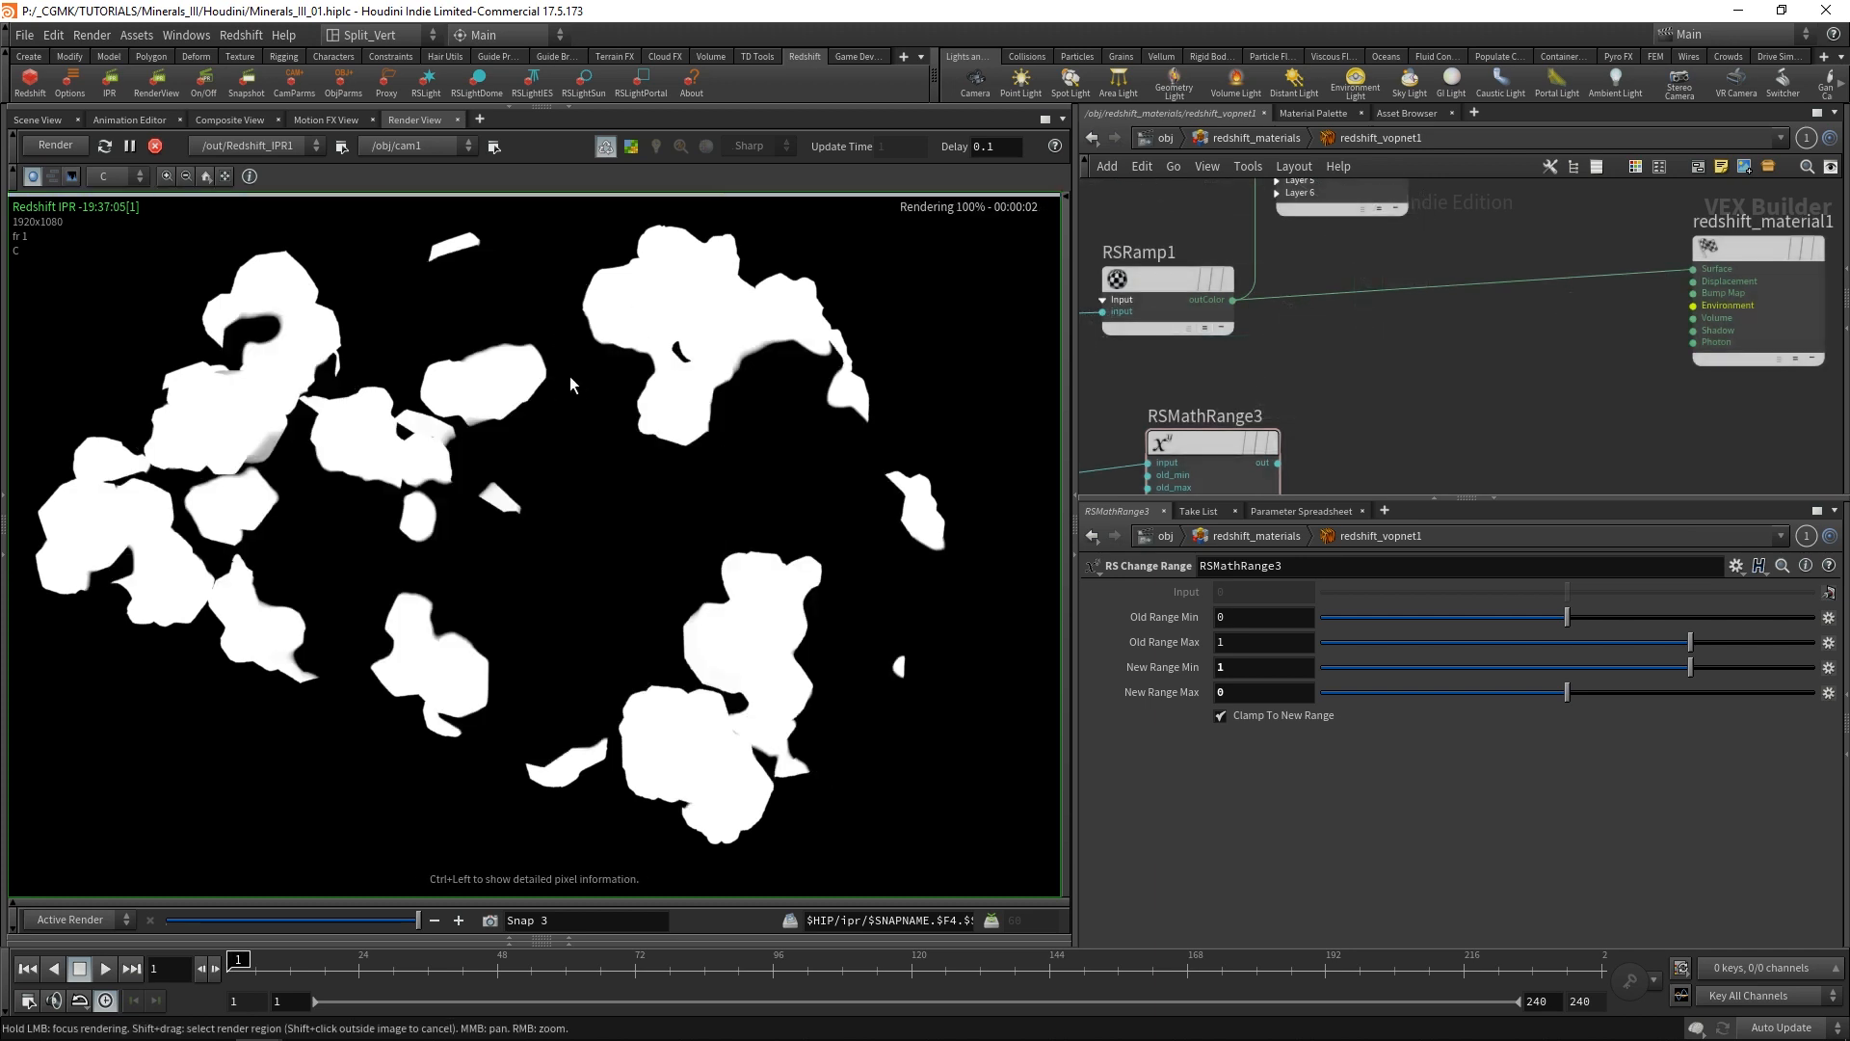
Add an RS Mul node and wire RSRamp1 into its first input and RSMathRange3 into its second.
scroll(1529, 364, down, 2)
key(Tab)
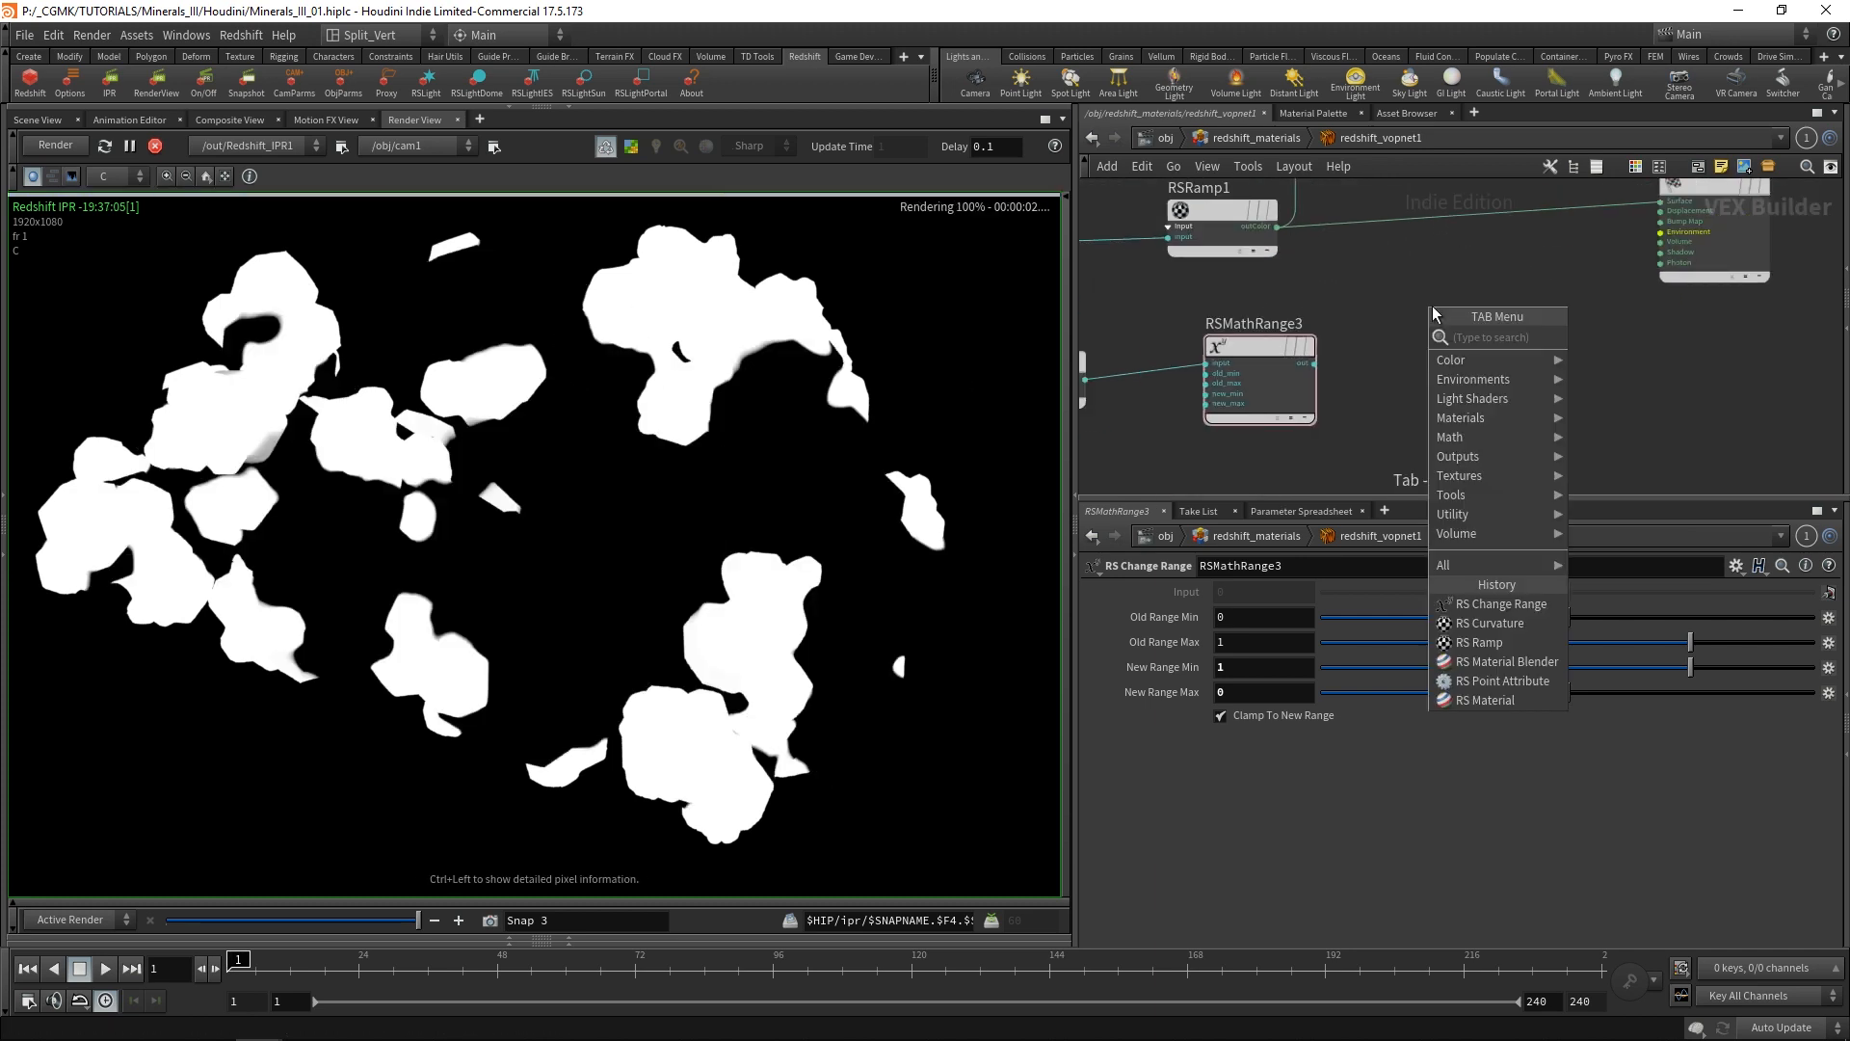
text(mul)
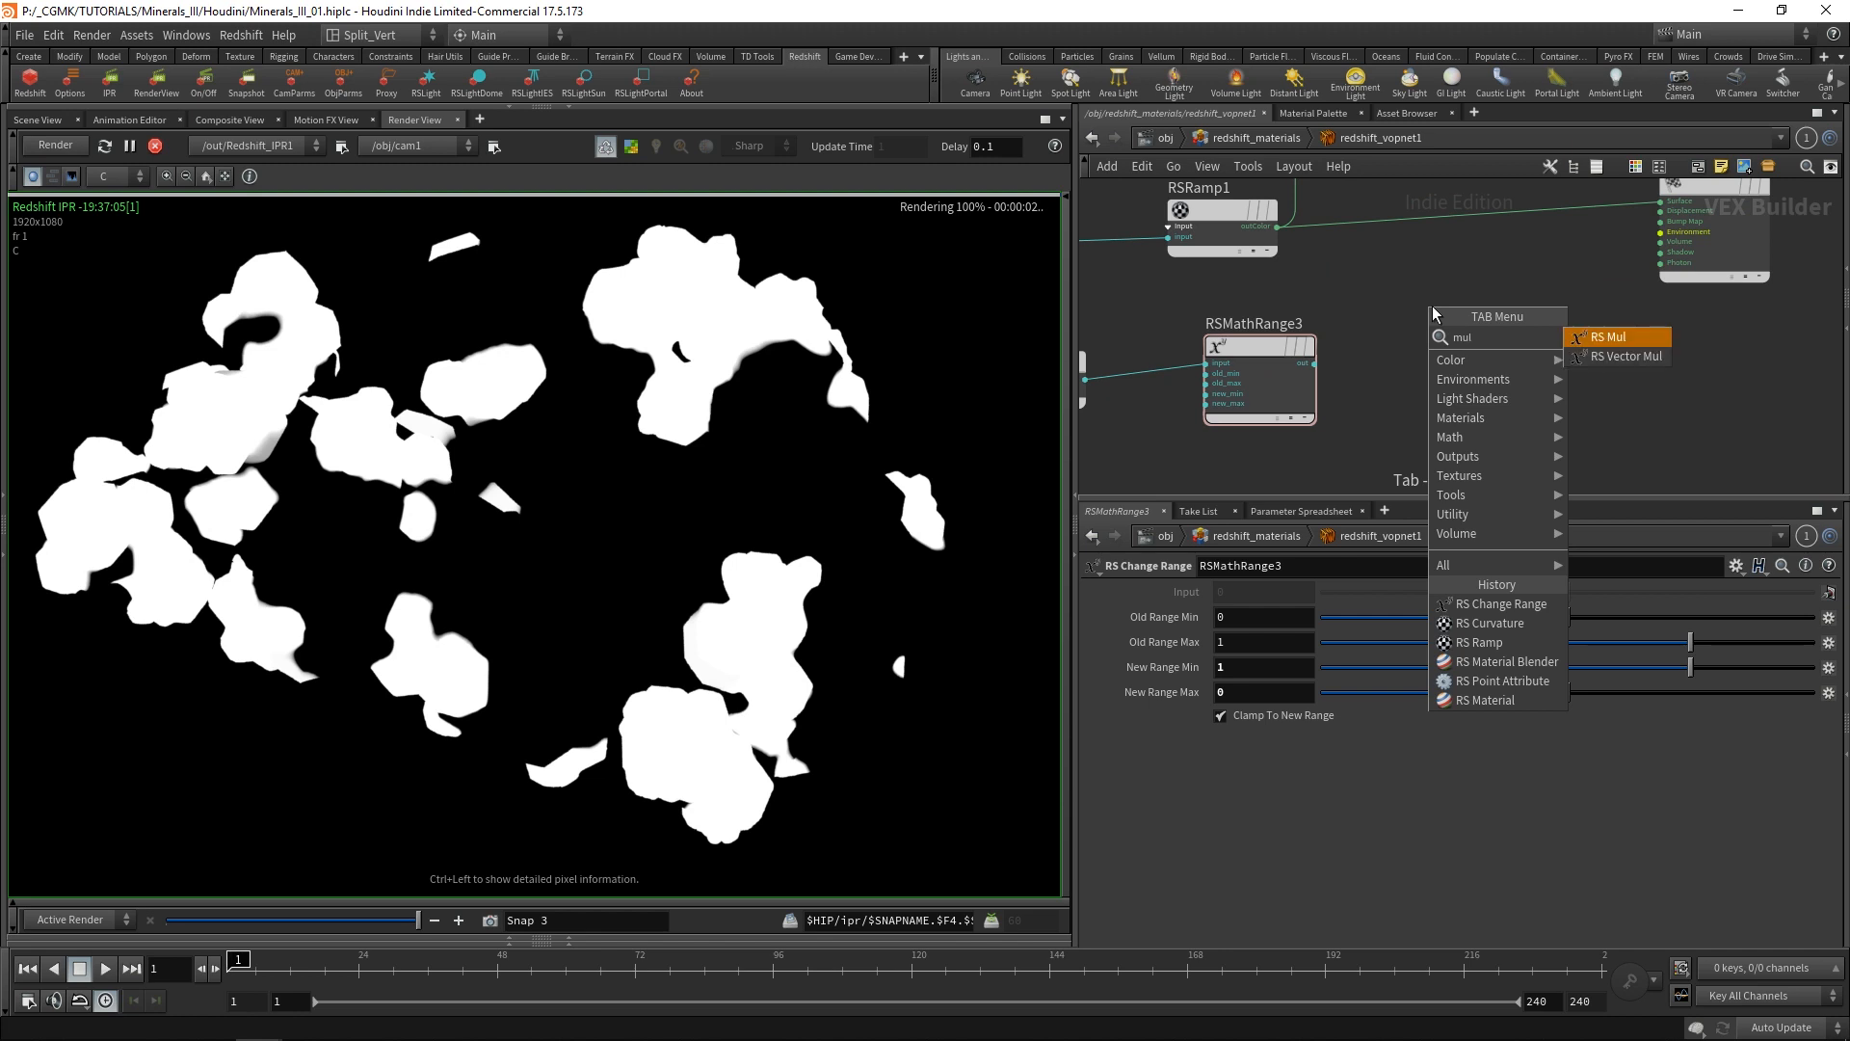
click(1627, 338)
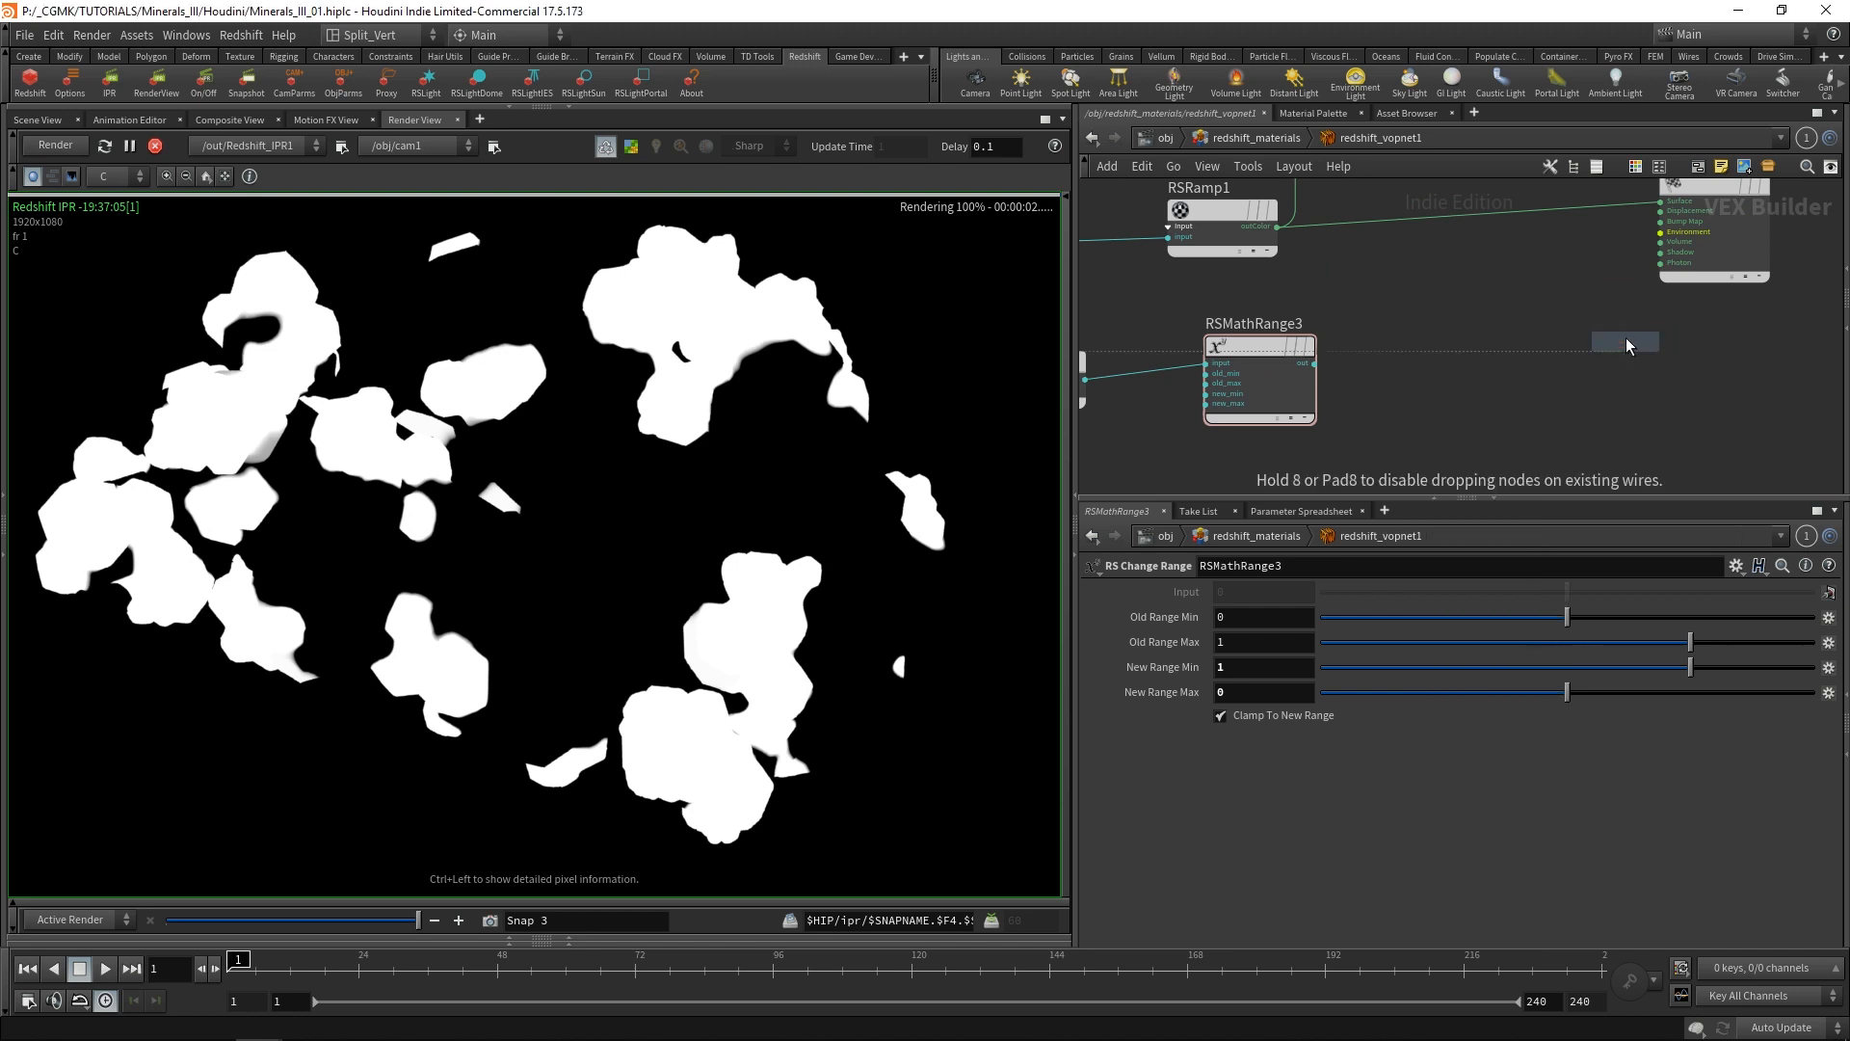
click(1449, 286)
click(1277, 227)
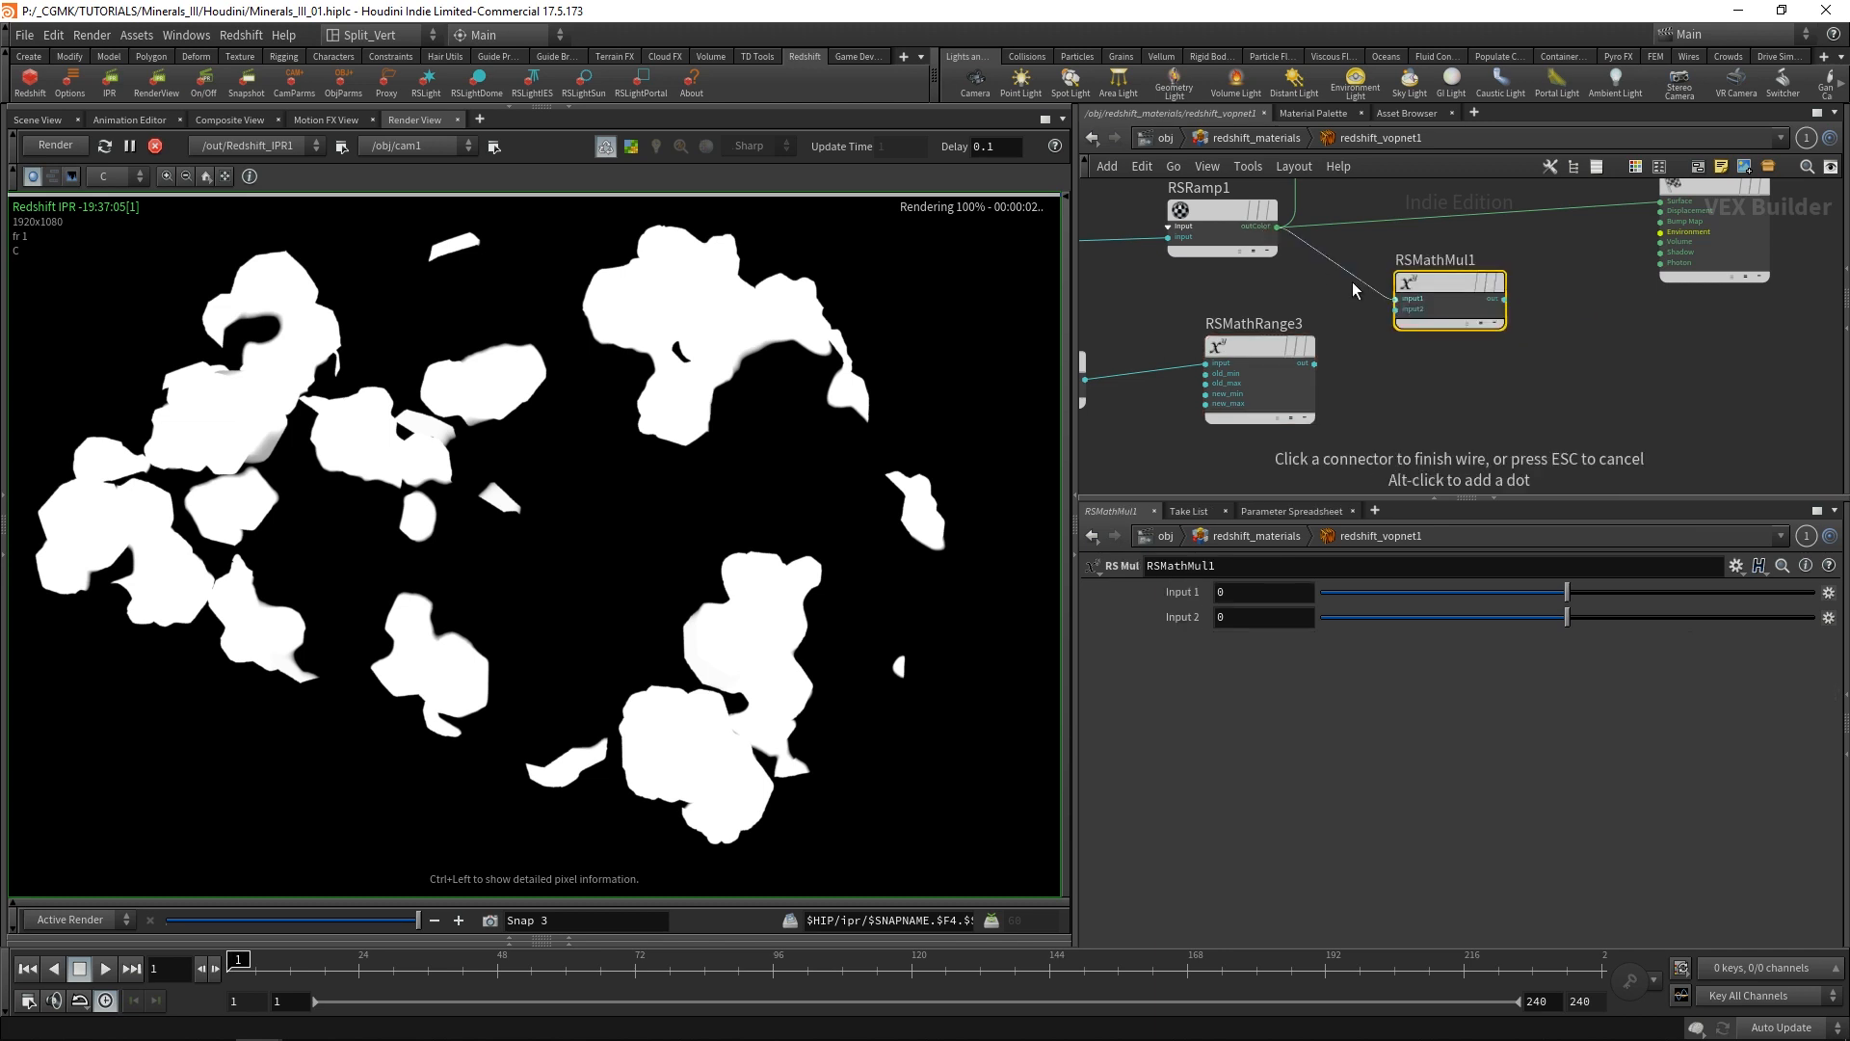
click(1395, 299)
click(1395, 310)
Connect RSMathMul1's output to redshift_material1's Surface input to preview the combined mask.
middle_drag(1570, 299, 1544, 371)
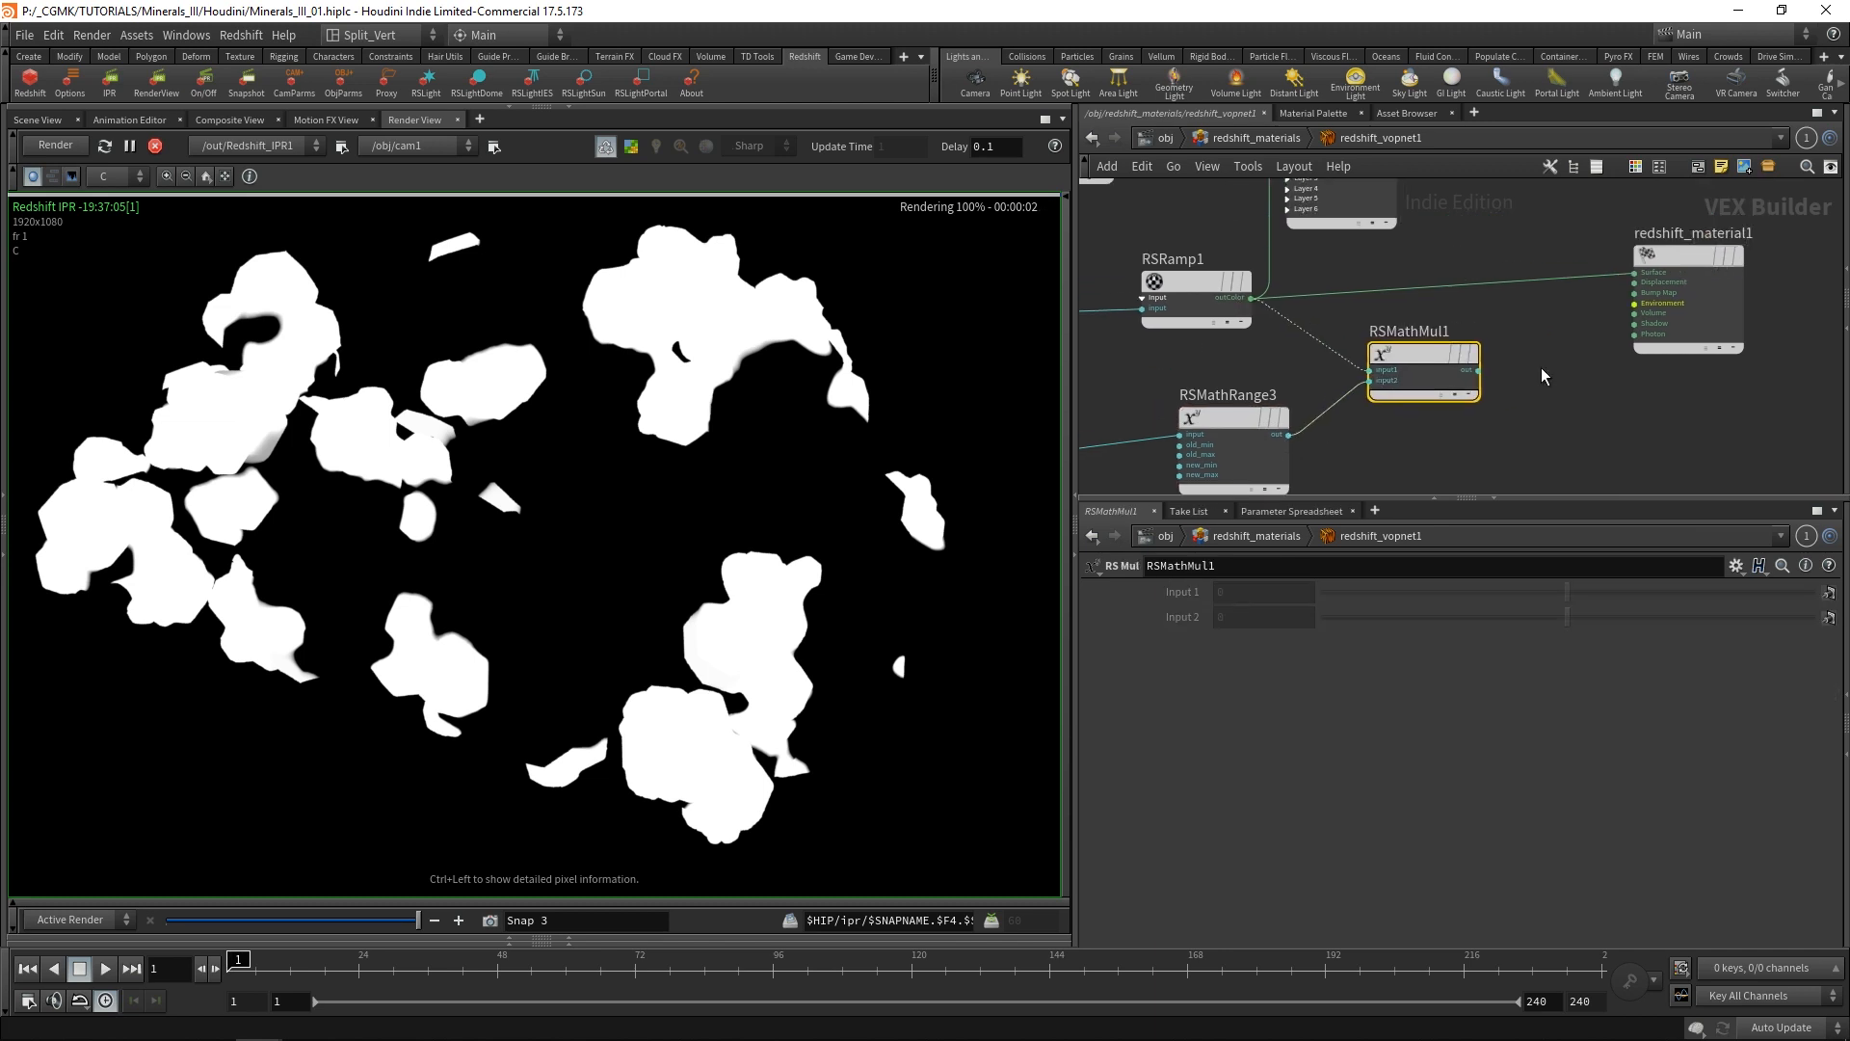
click(1474, 371)
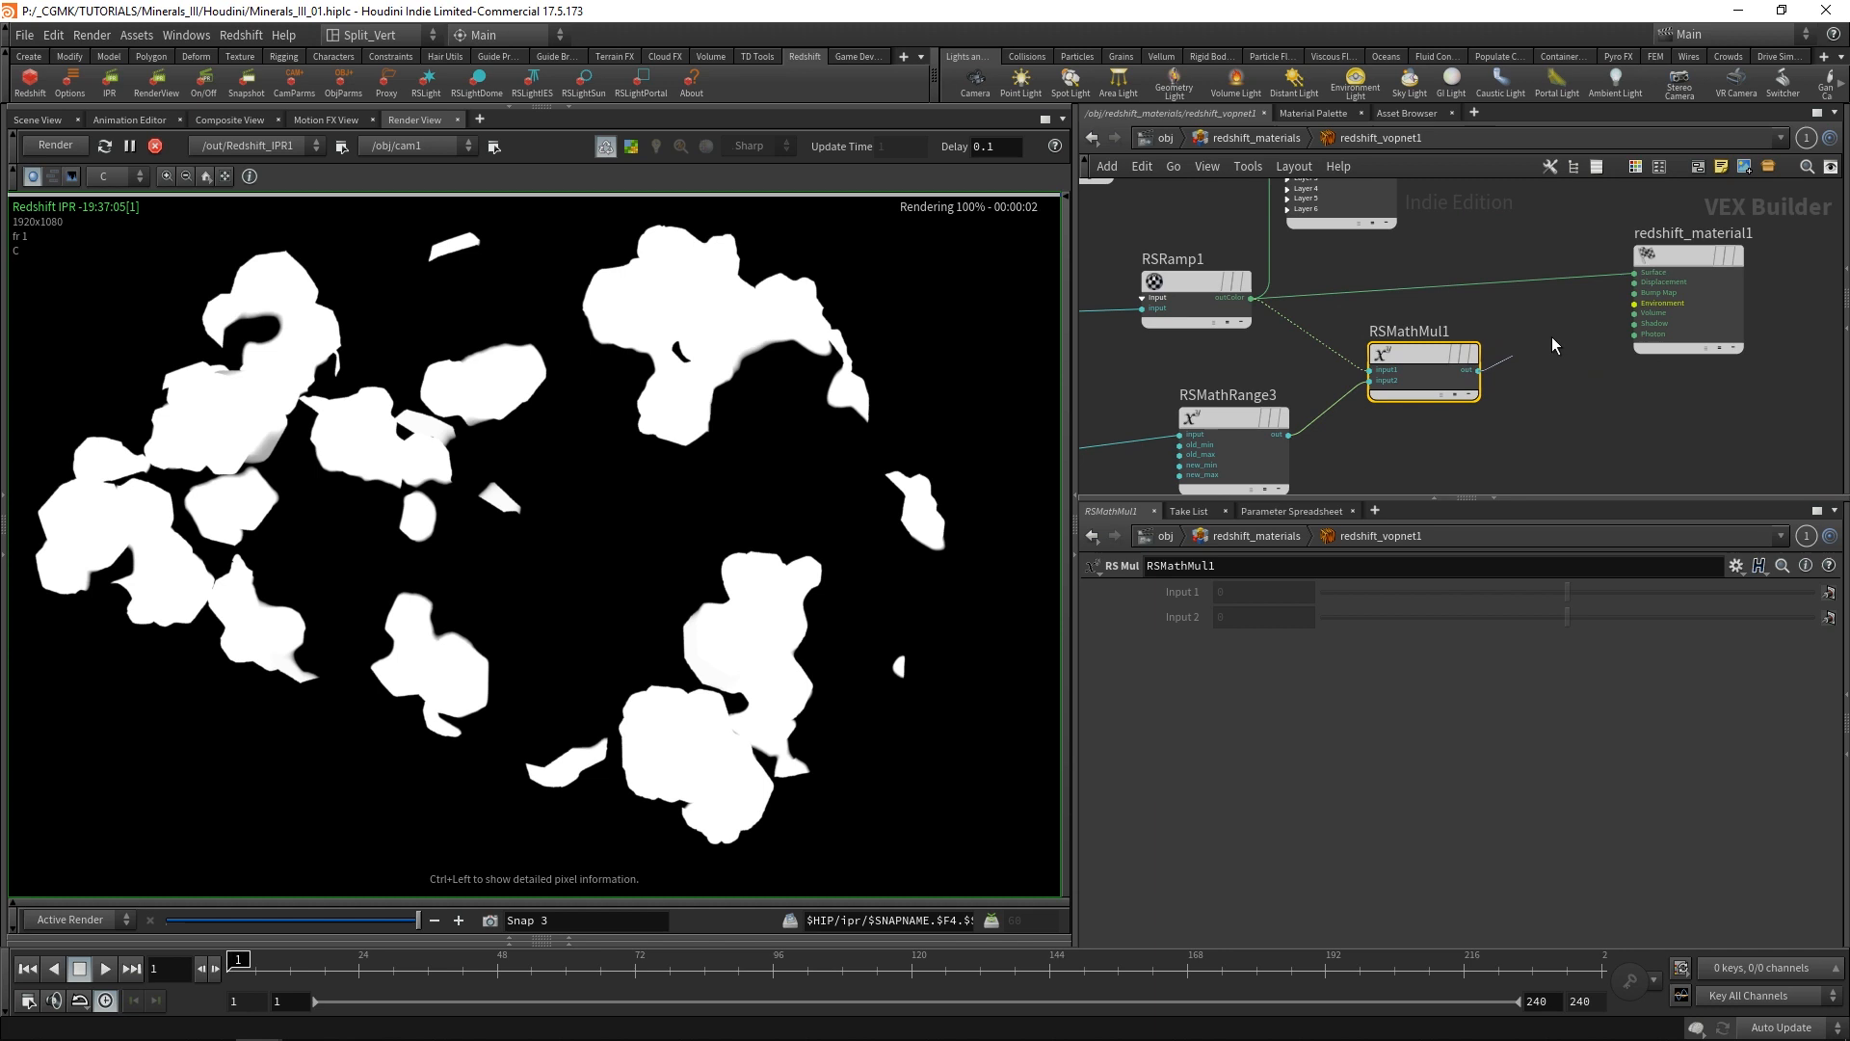
click(1635, 273)
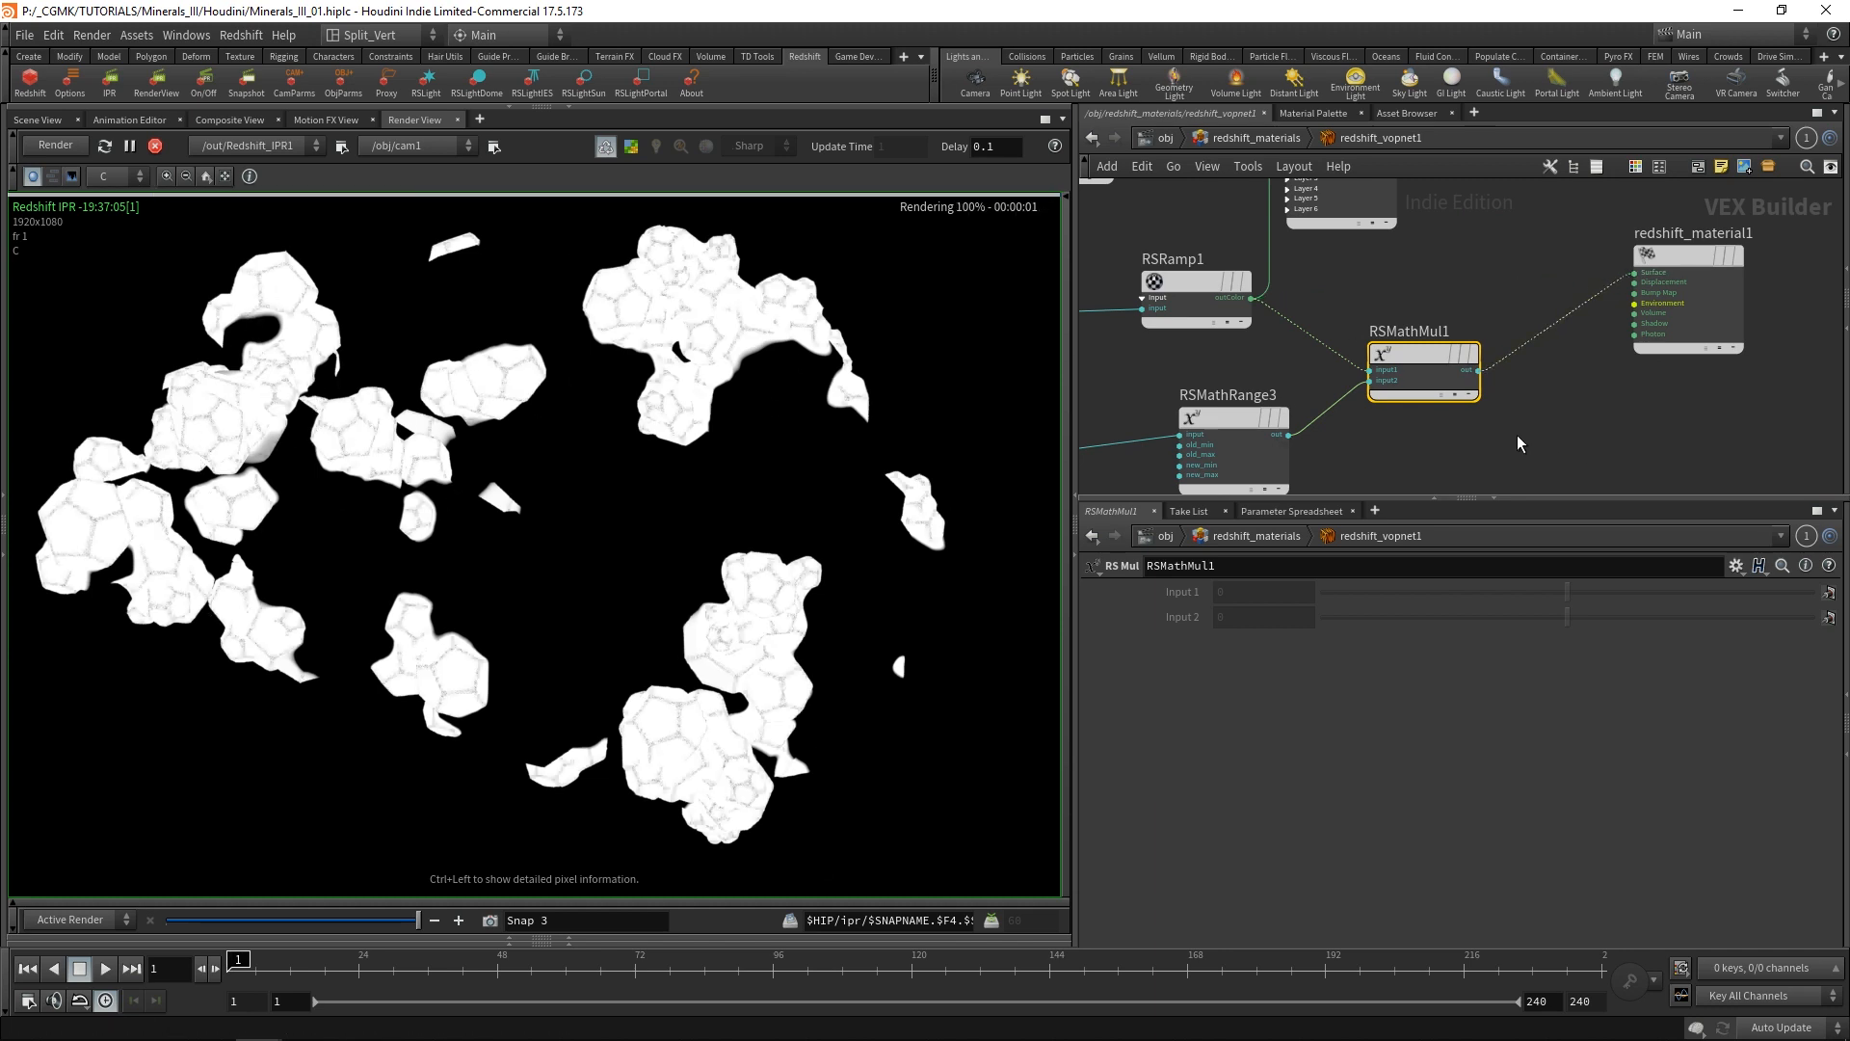
Sharpen the edge mask by setting RSMathRange3's Old Range Min to 0.109 and Old Range Max to 0.32.
middle_drag(1516, 438, 1593, 366)
drag(1305, 351, 1261, 366)
click(1261, 366)
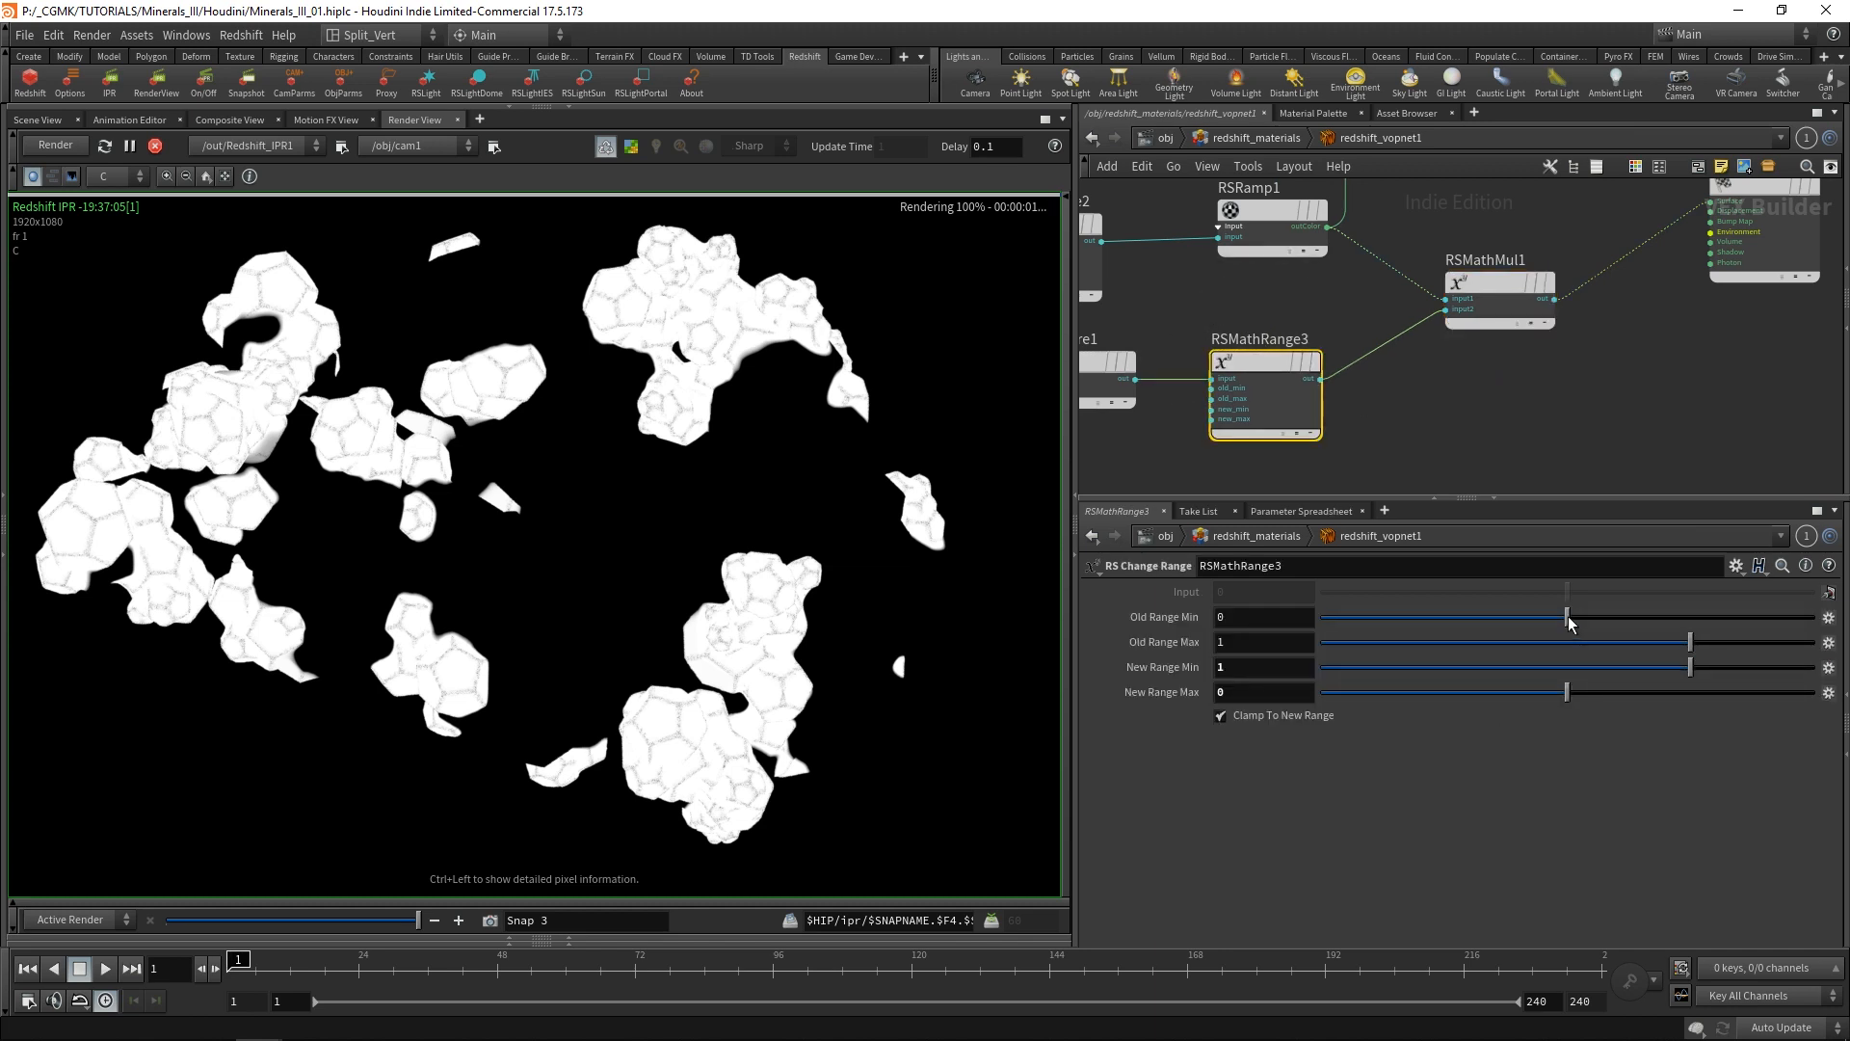
mouse_move(1568, 622)
mouse_down()
mouse_move(1641, 618)
mouse_move(1600, 618)
mouse_up()
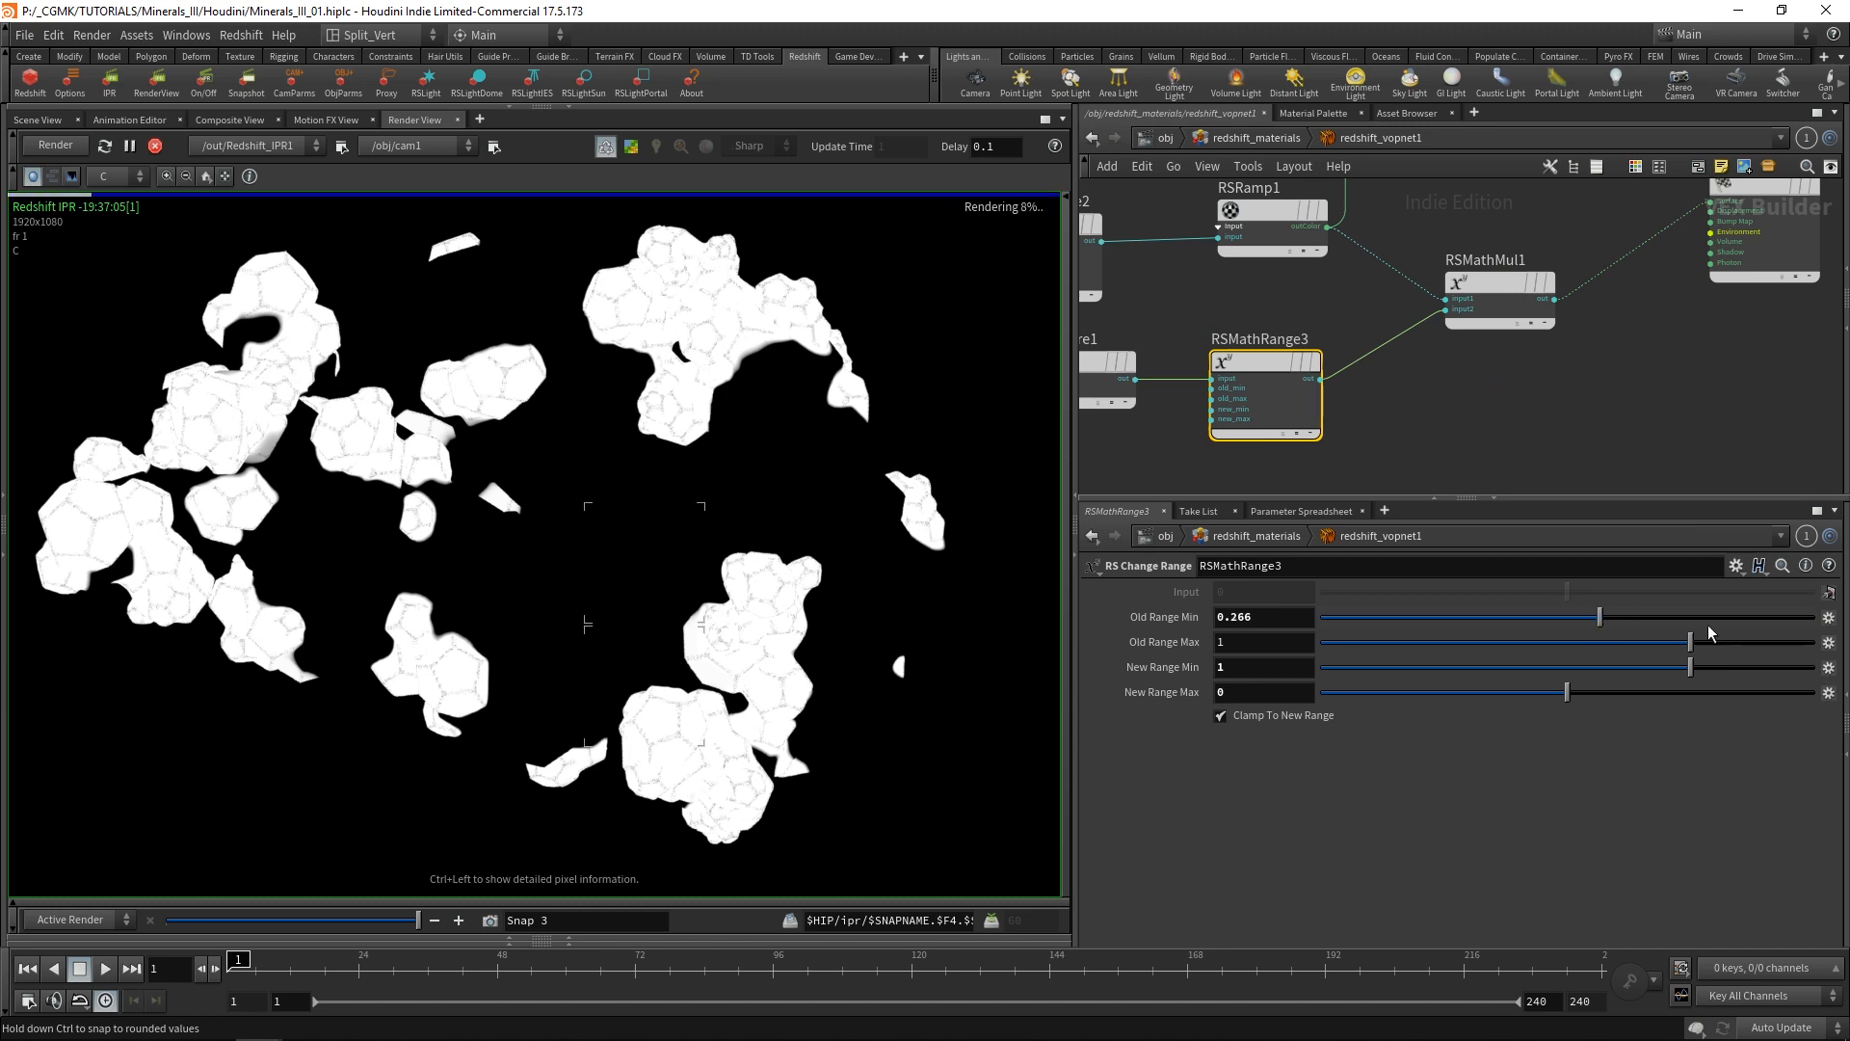
drag(1710, 632, 1607, 652)
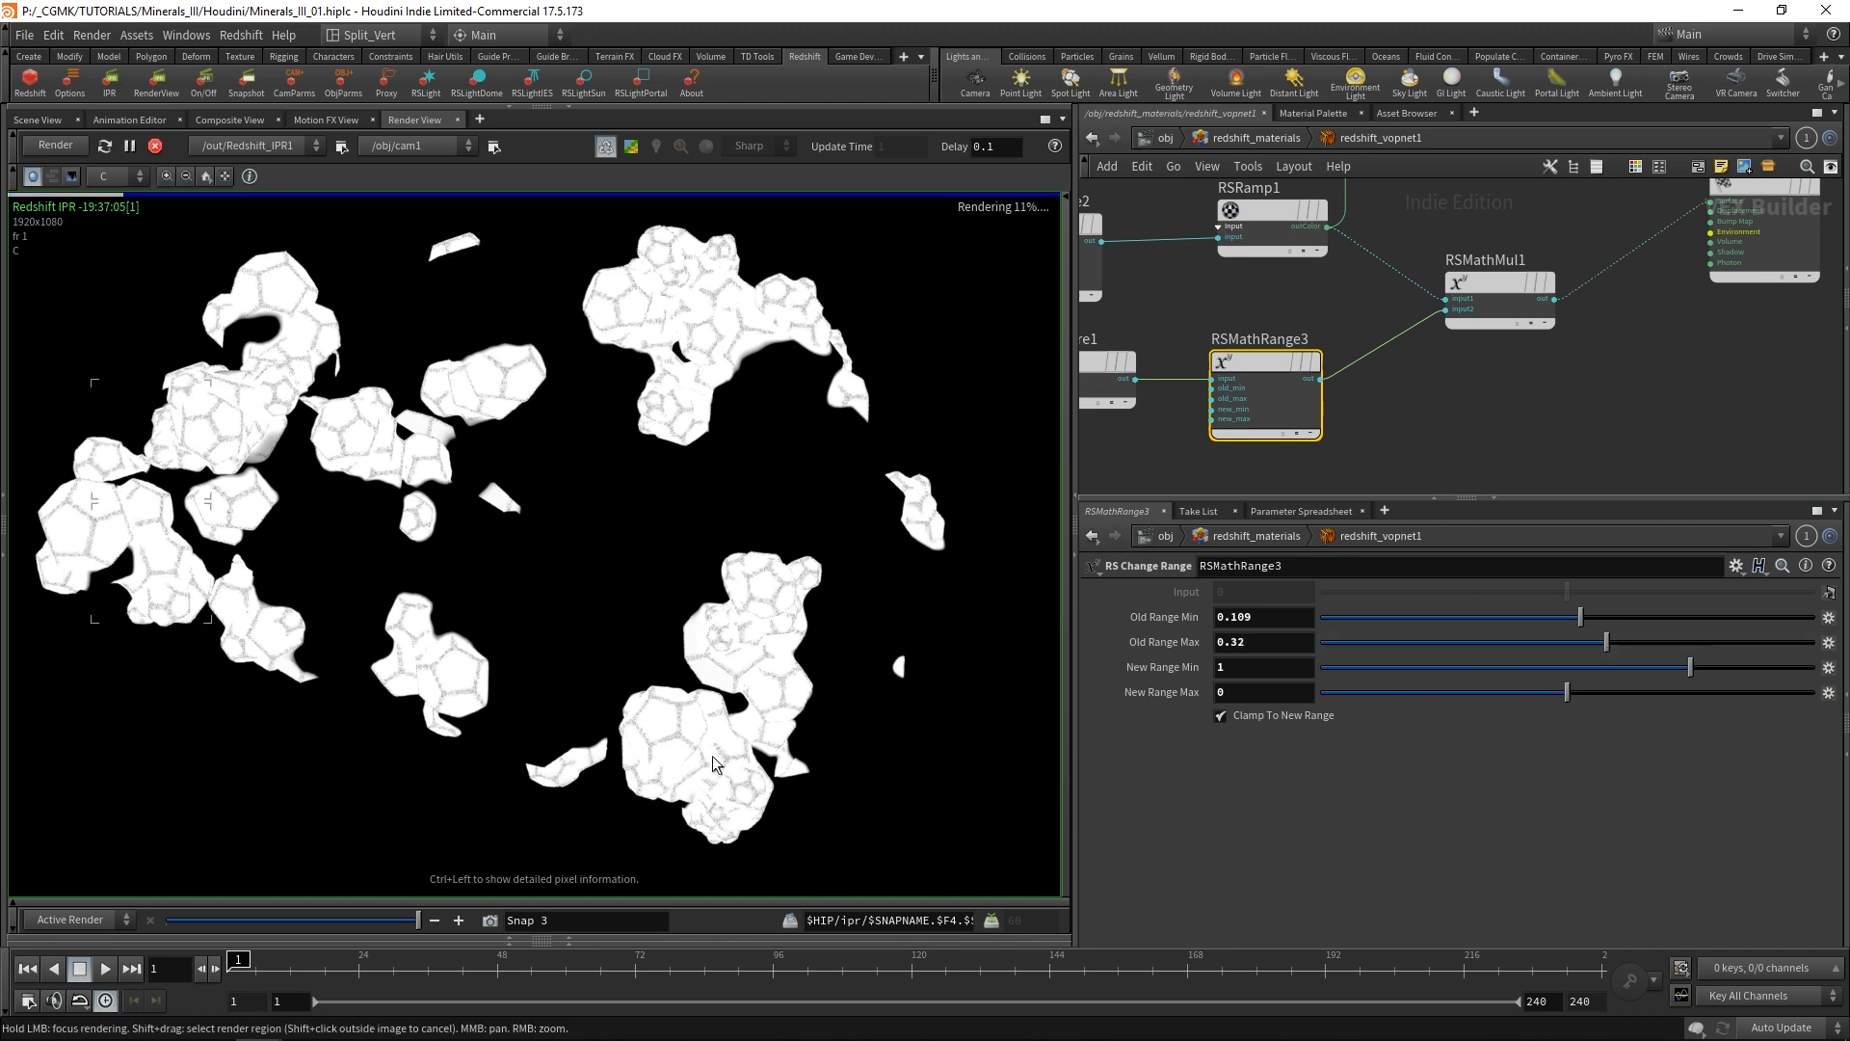
Feed RSMathMul1 into MaterialBlender1's blendColor1, and connect MaterialBlender1 to redshift_material1's Surface input.
scroll(1677, 282, down, 3)
middle_drag(1602, 254, 1532, 364)
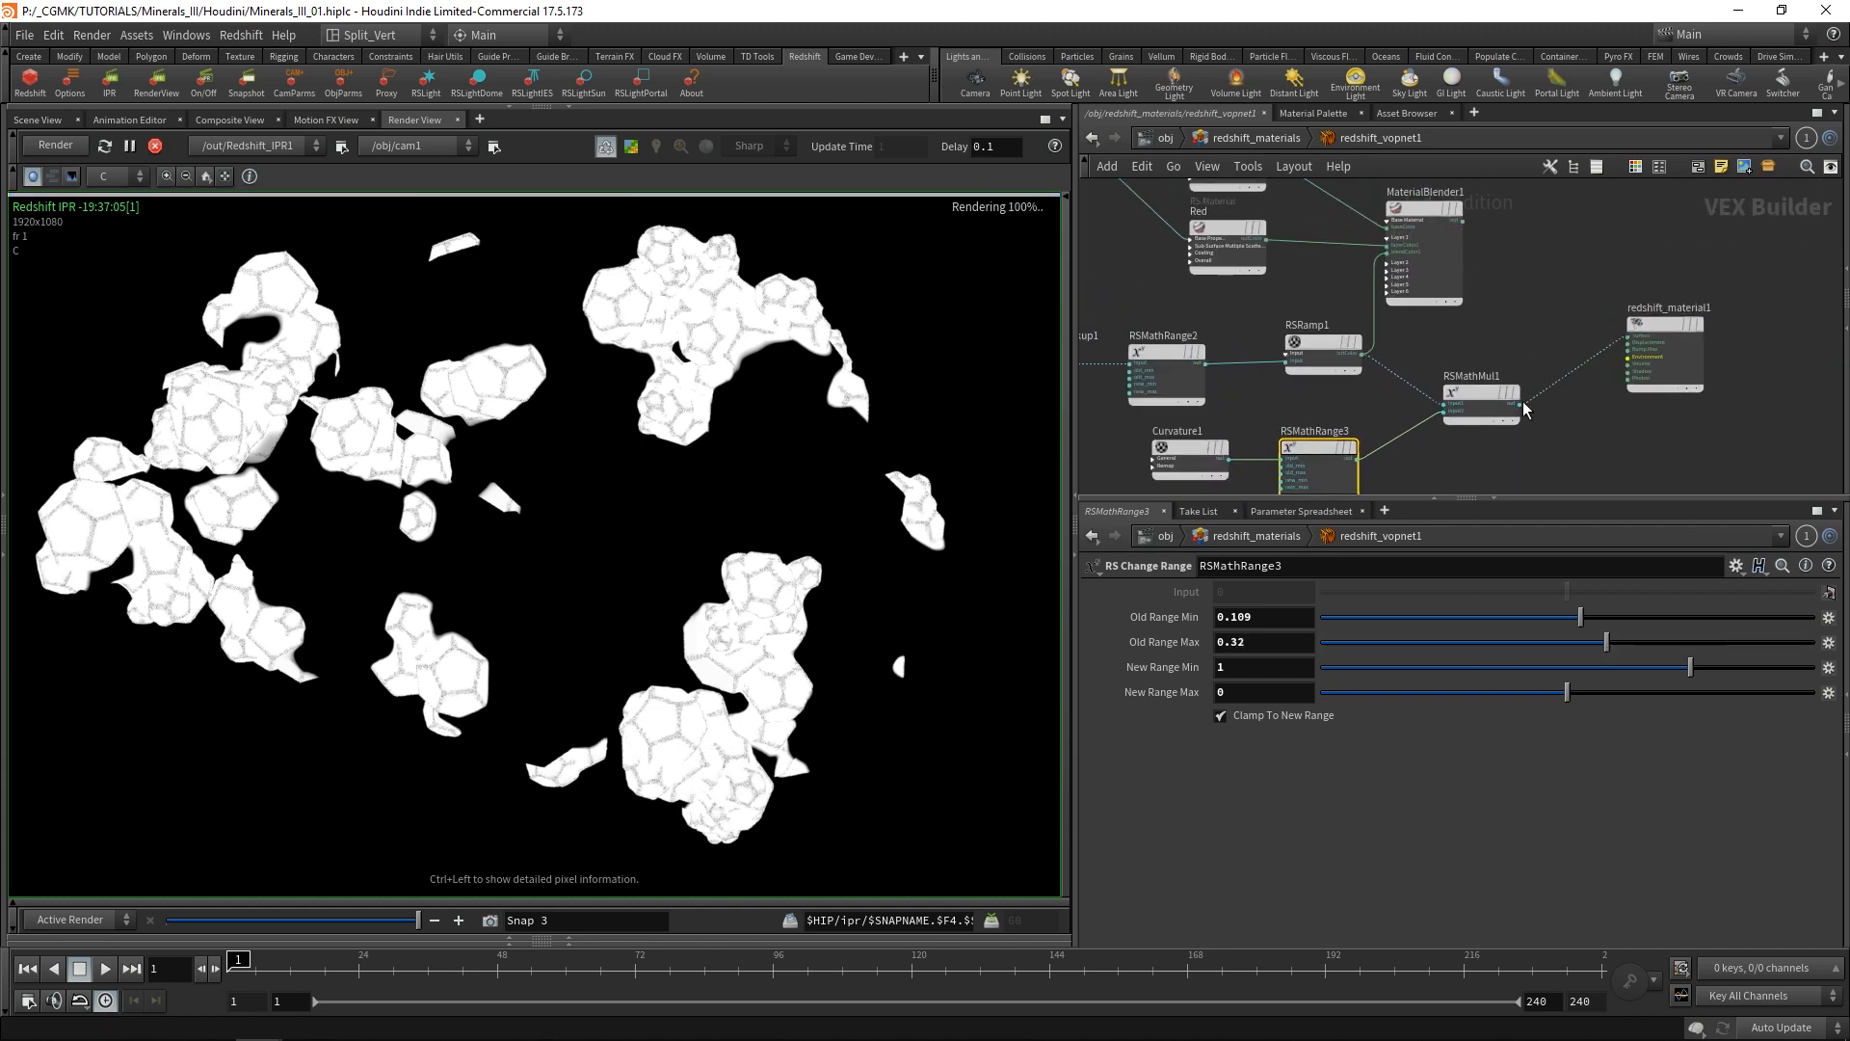
click(1521, 404)
scroll(1400, 272, up, 5)
click(1370, 231)
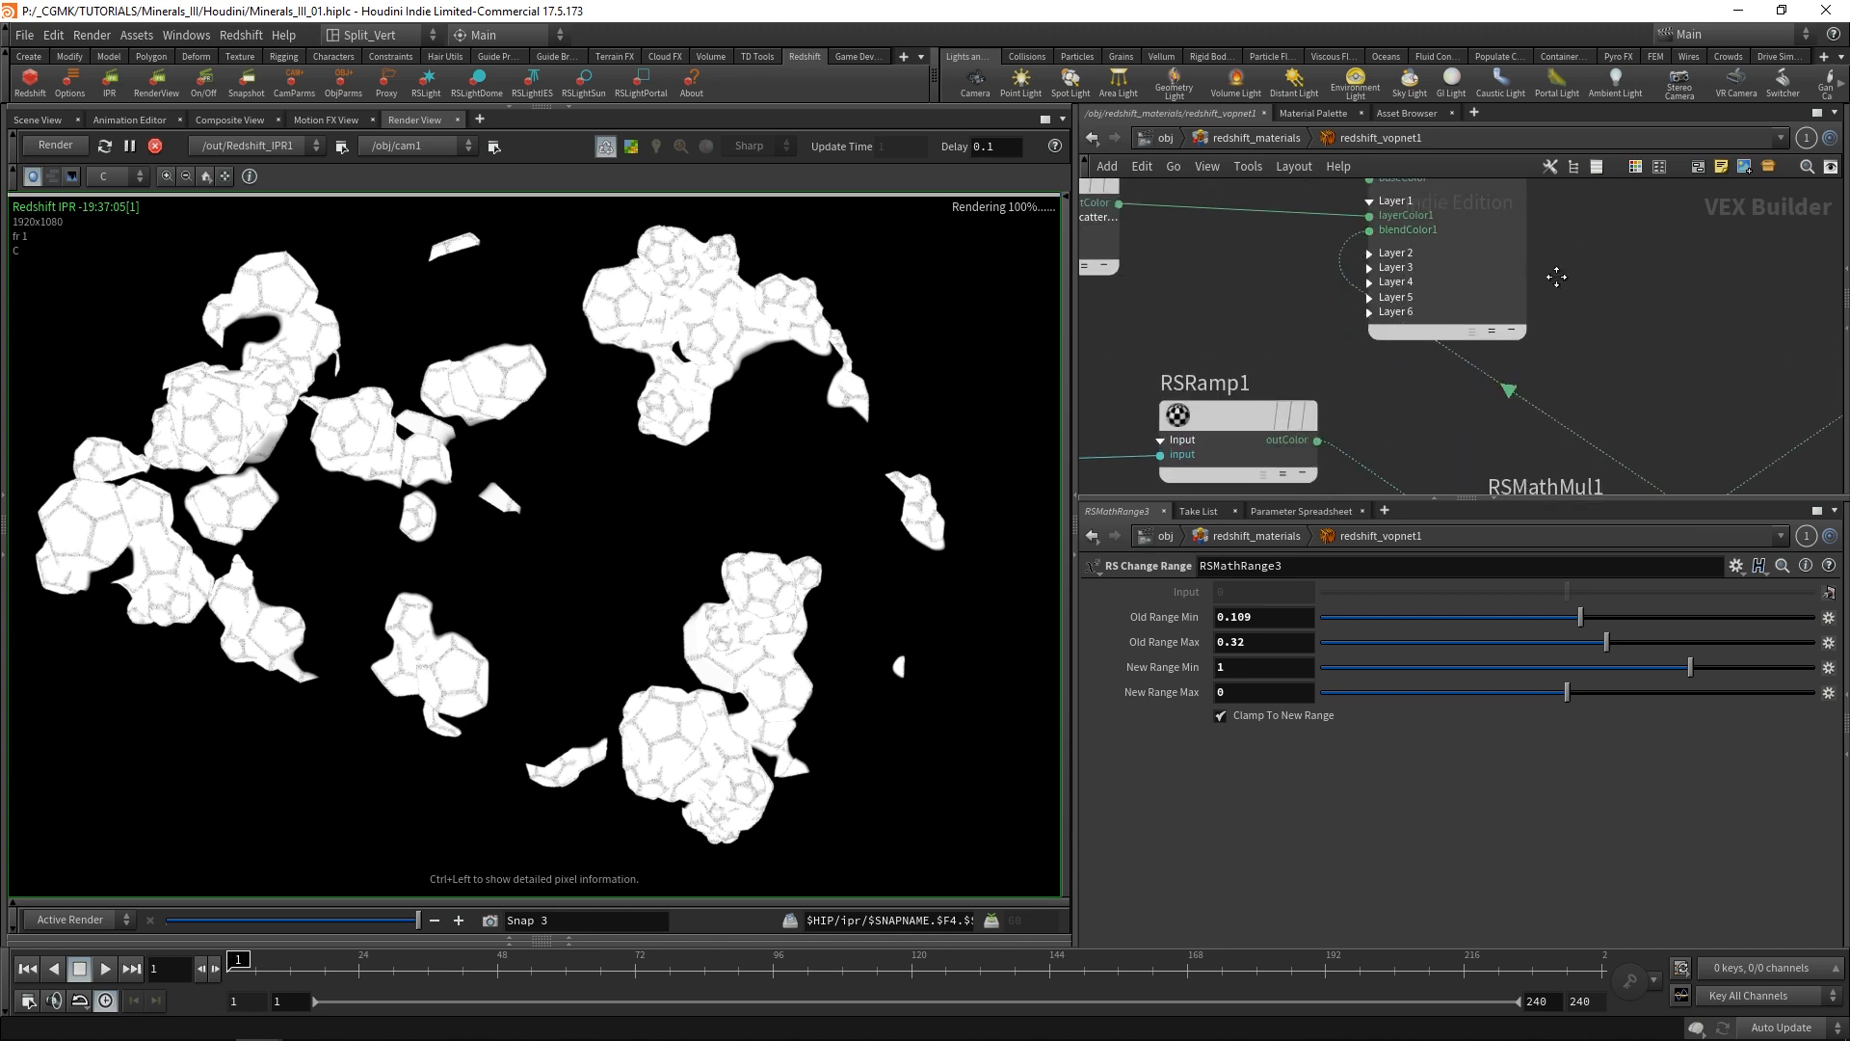
scroll(1557, 278, down, 3)
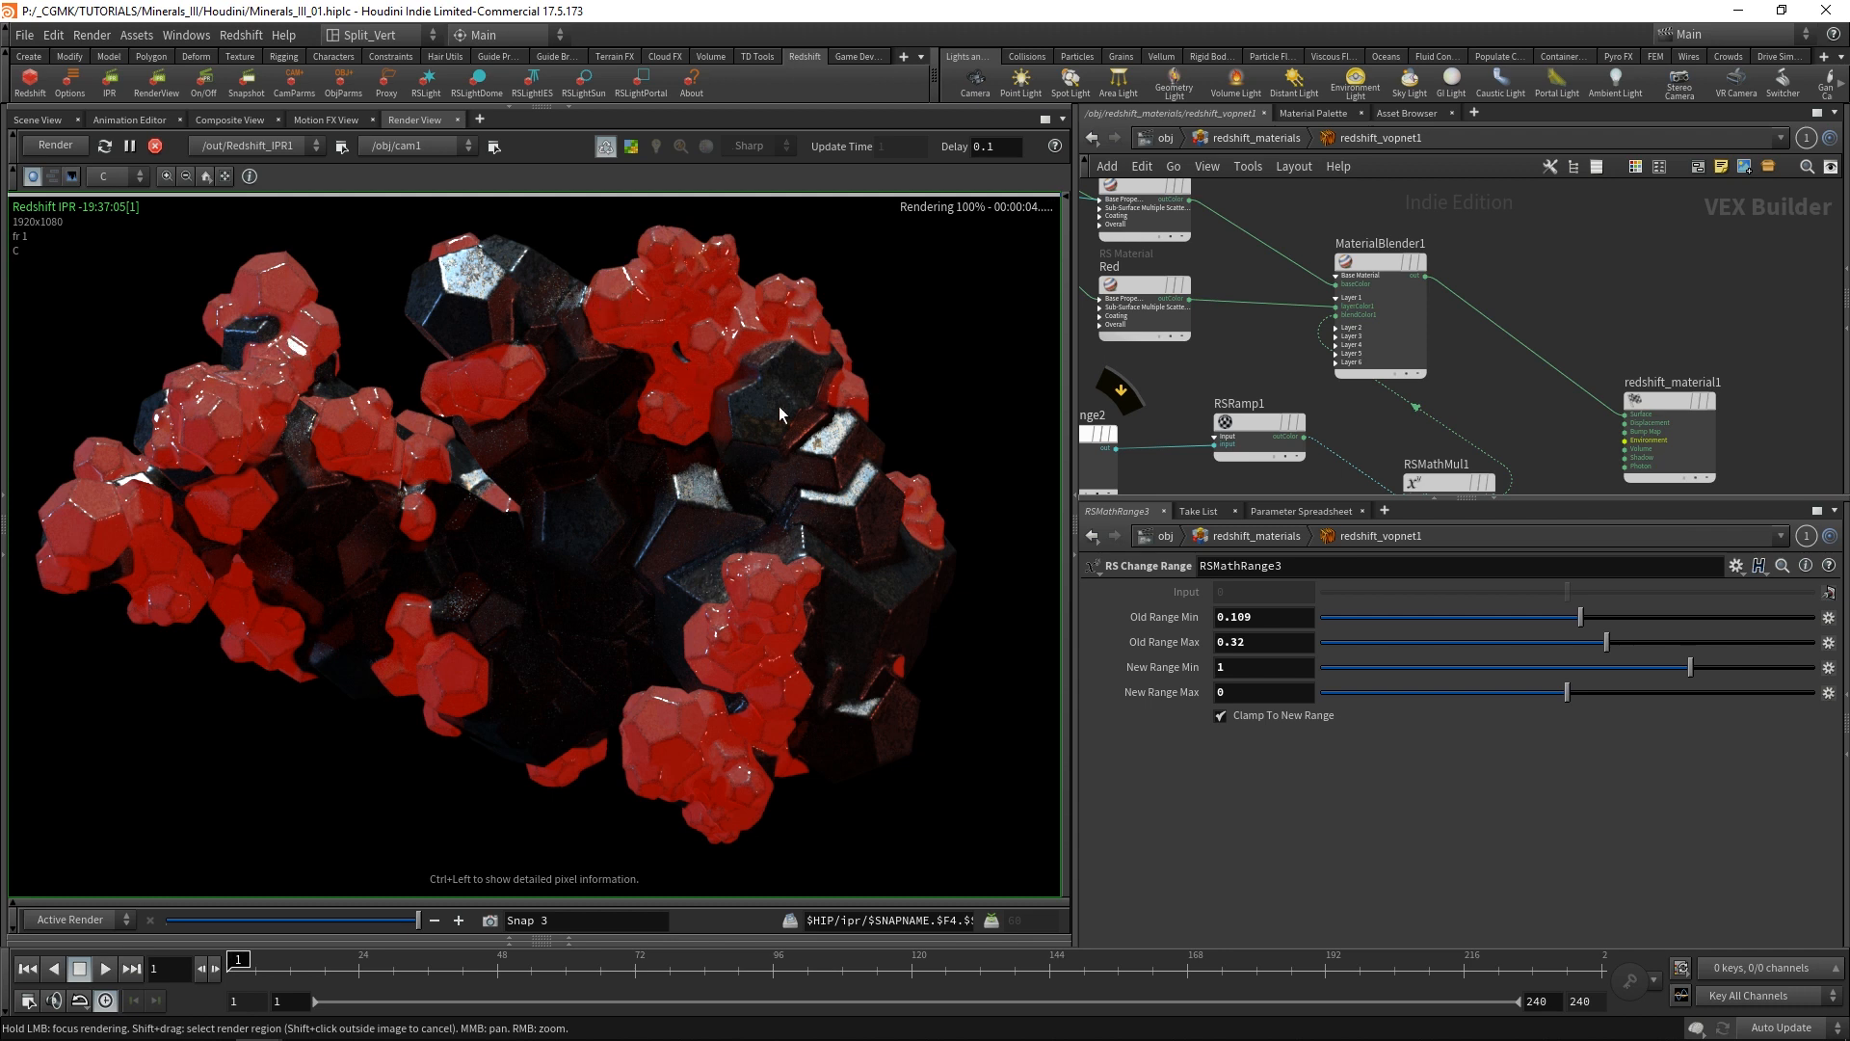
Reduce the red areas by moving RSRamp1's black ramp point to a position of about 0.931.
middle_drag(1280, 394, 1425, 308)
click(1390, 337)
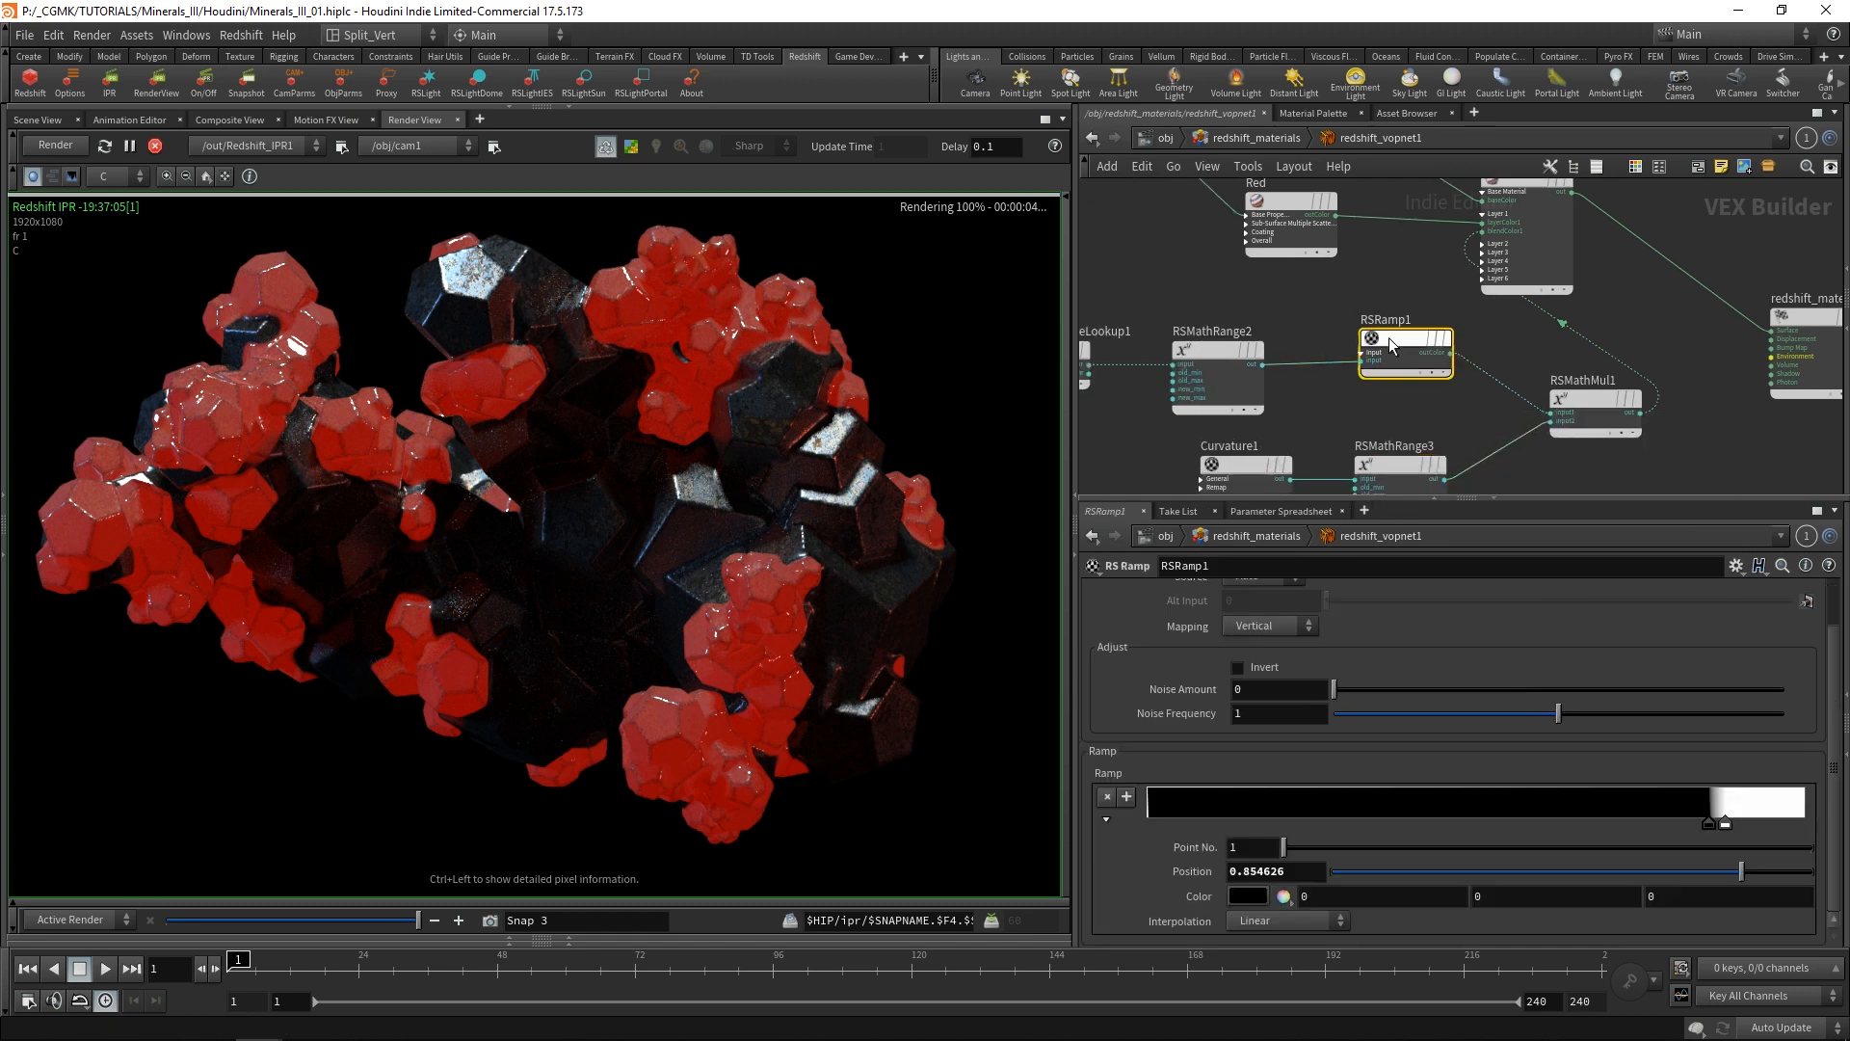
mouse_move(1729, 823)
mouse_down()
mouse_move(1770, 825)
mouse_move(1726, 824)
mouse_up()
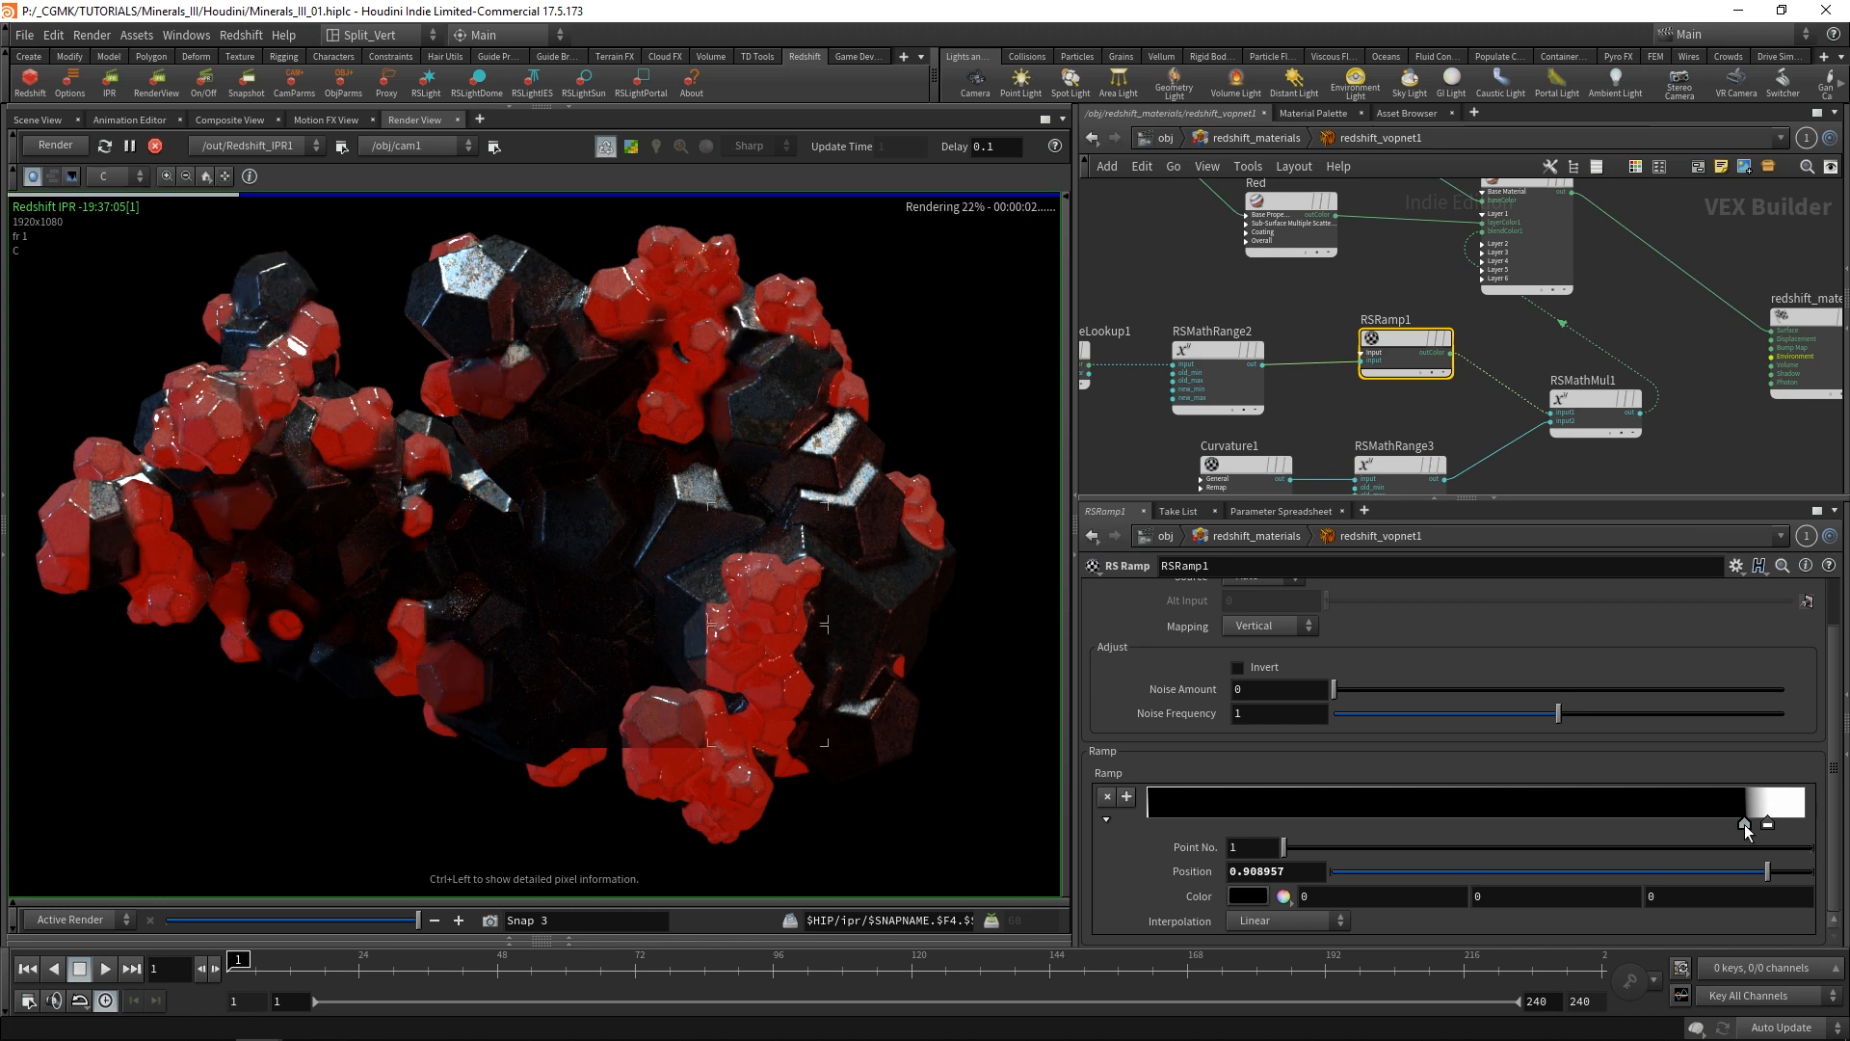
drag(1745, 824, 1749, 824)
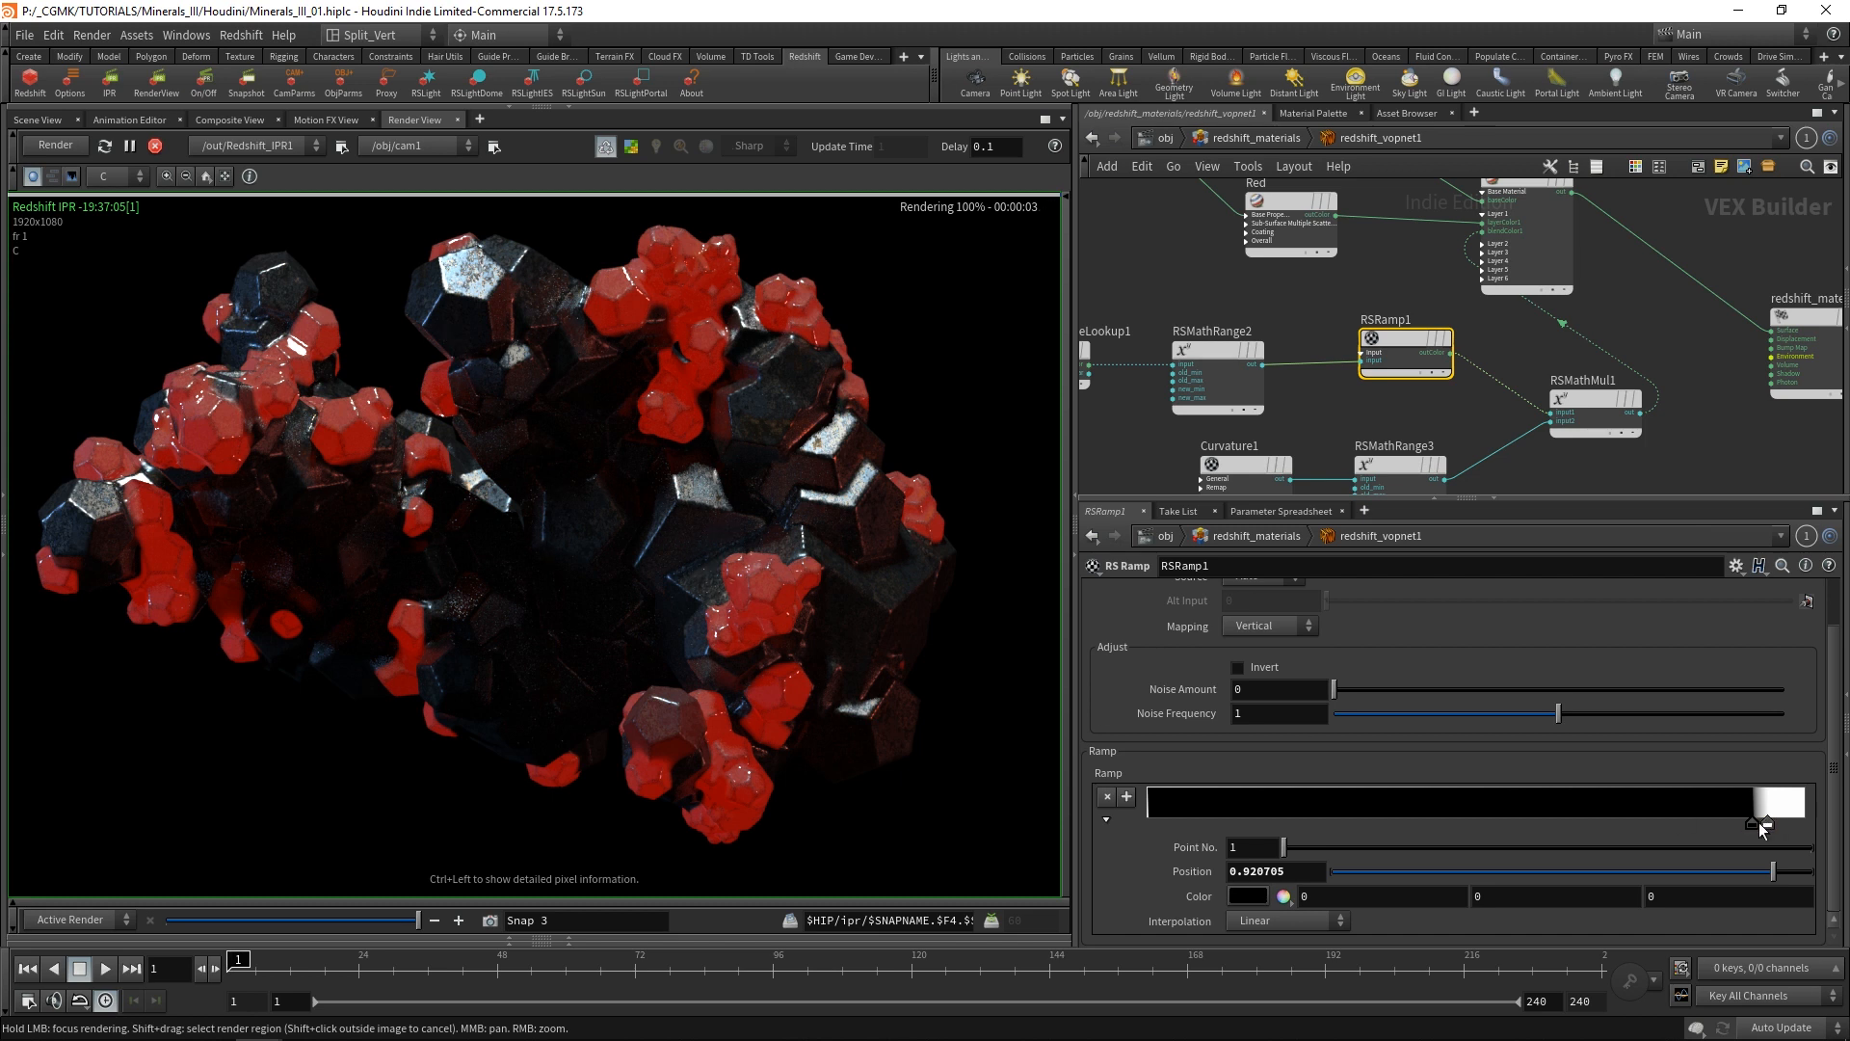
drag(1758, 823, 1759, 826)
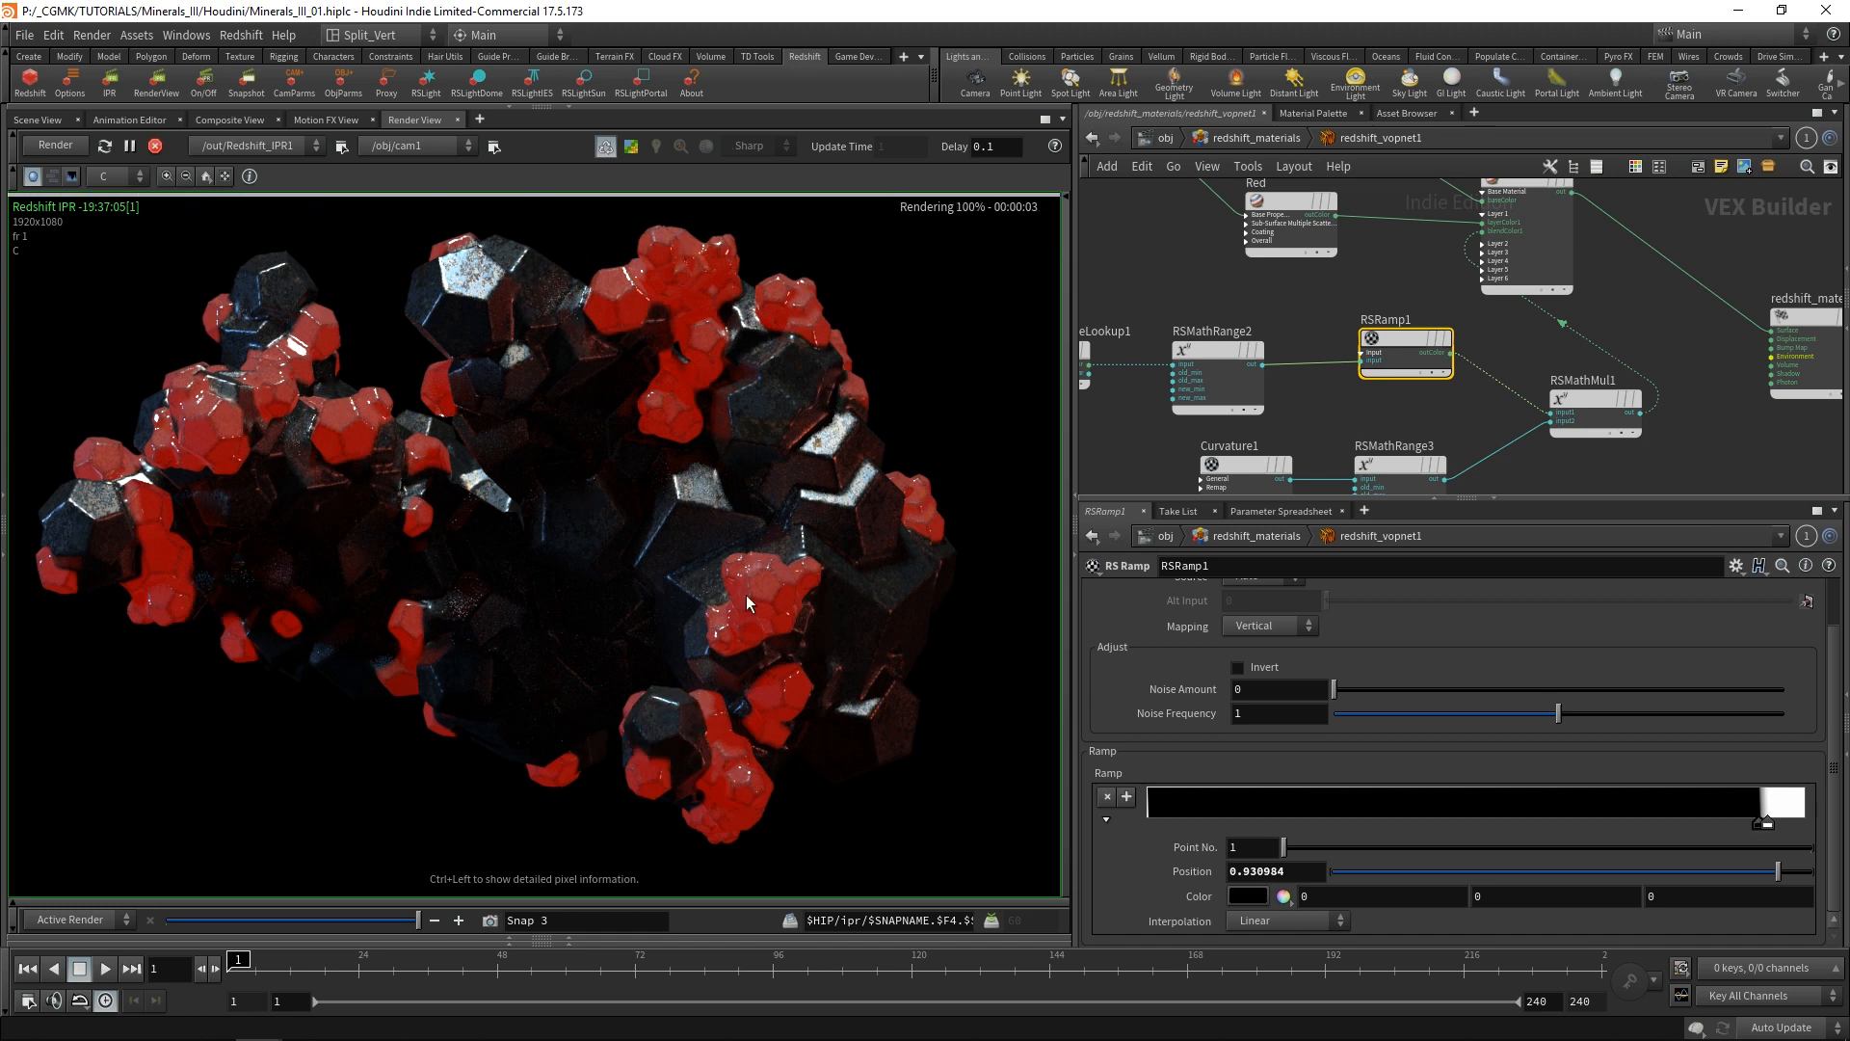
Connect the Displacement node's output to redshift_material1's Displacement input.
scroll(1640, 308, down, 5)
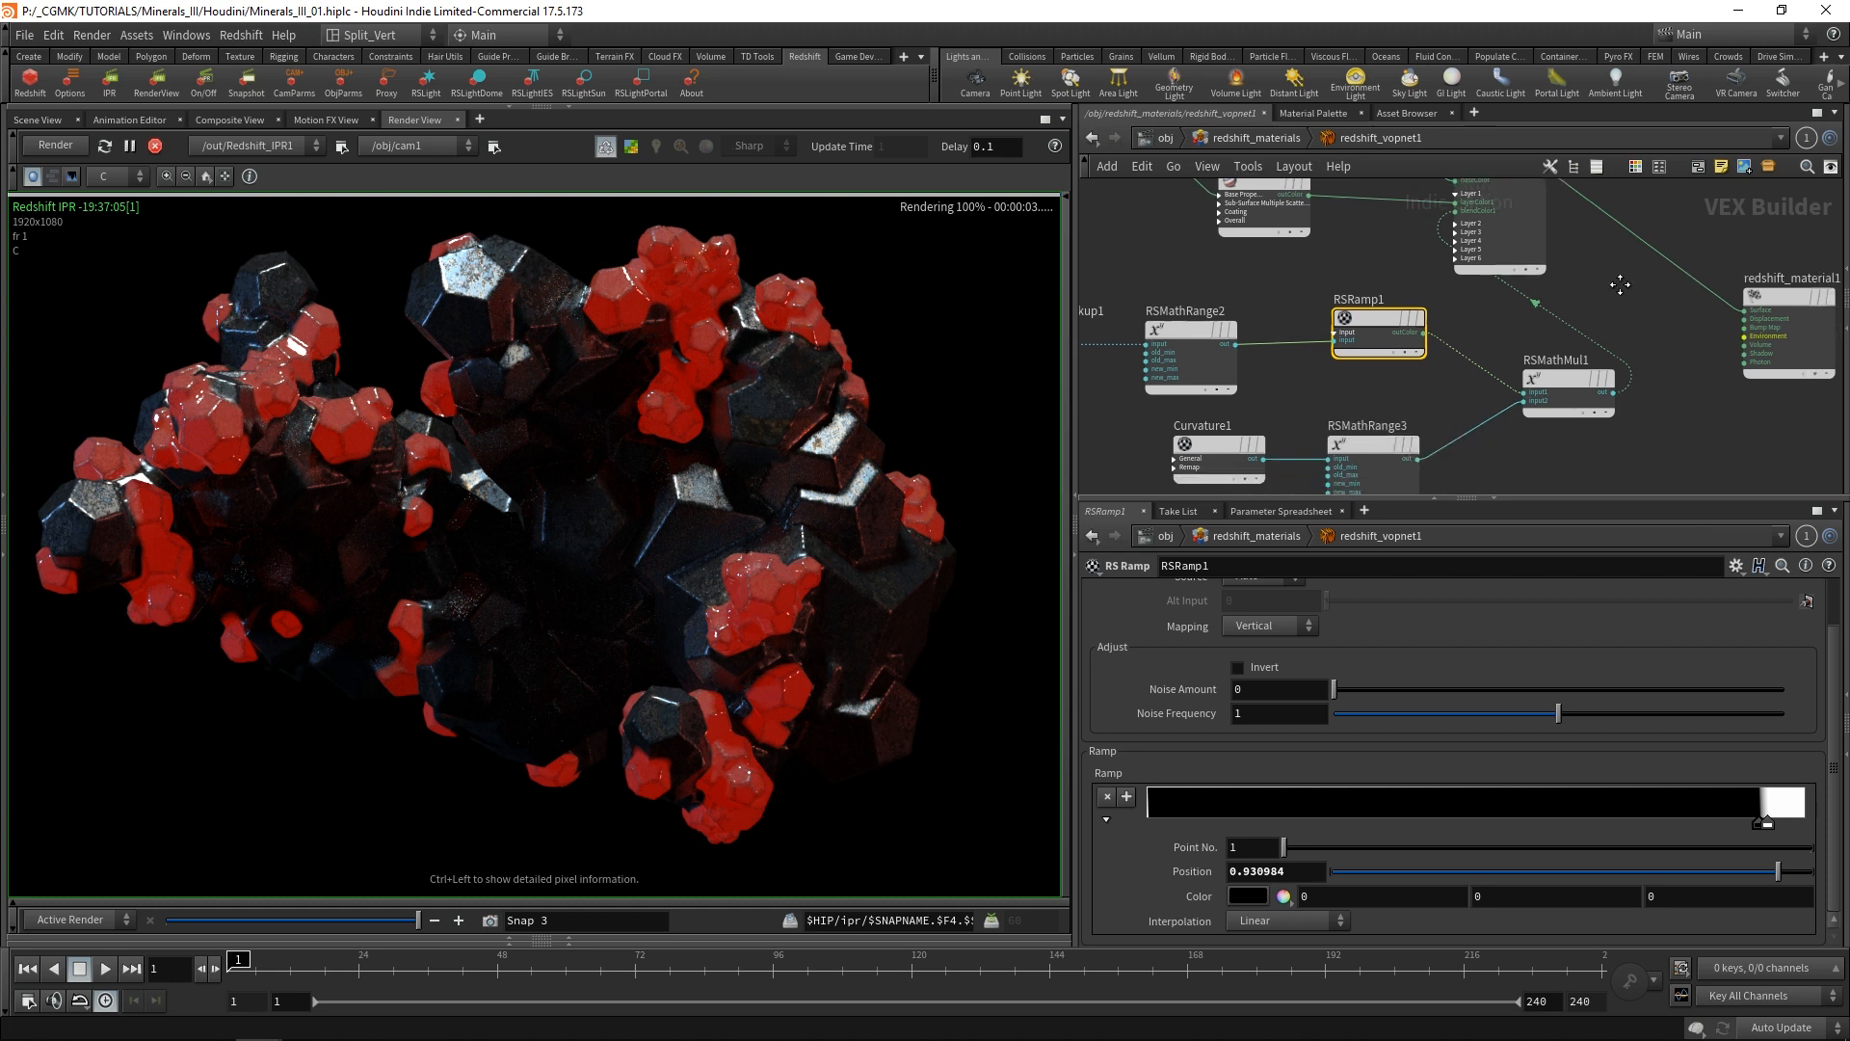
drag(1542, 291, 1663, 283)
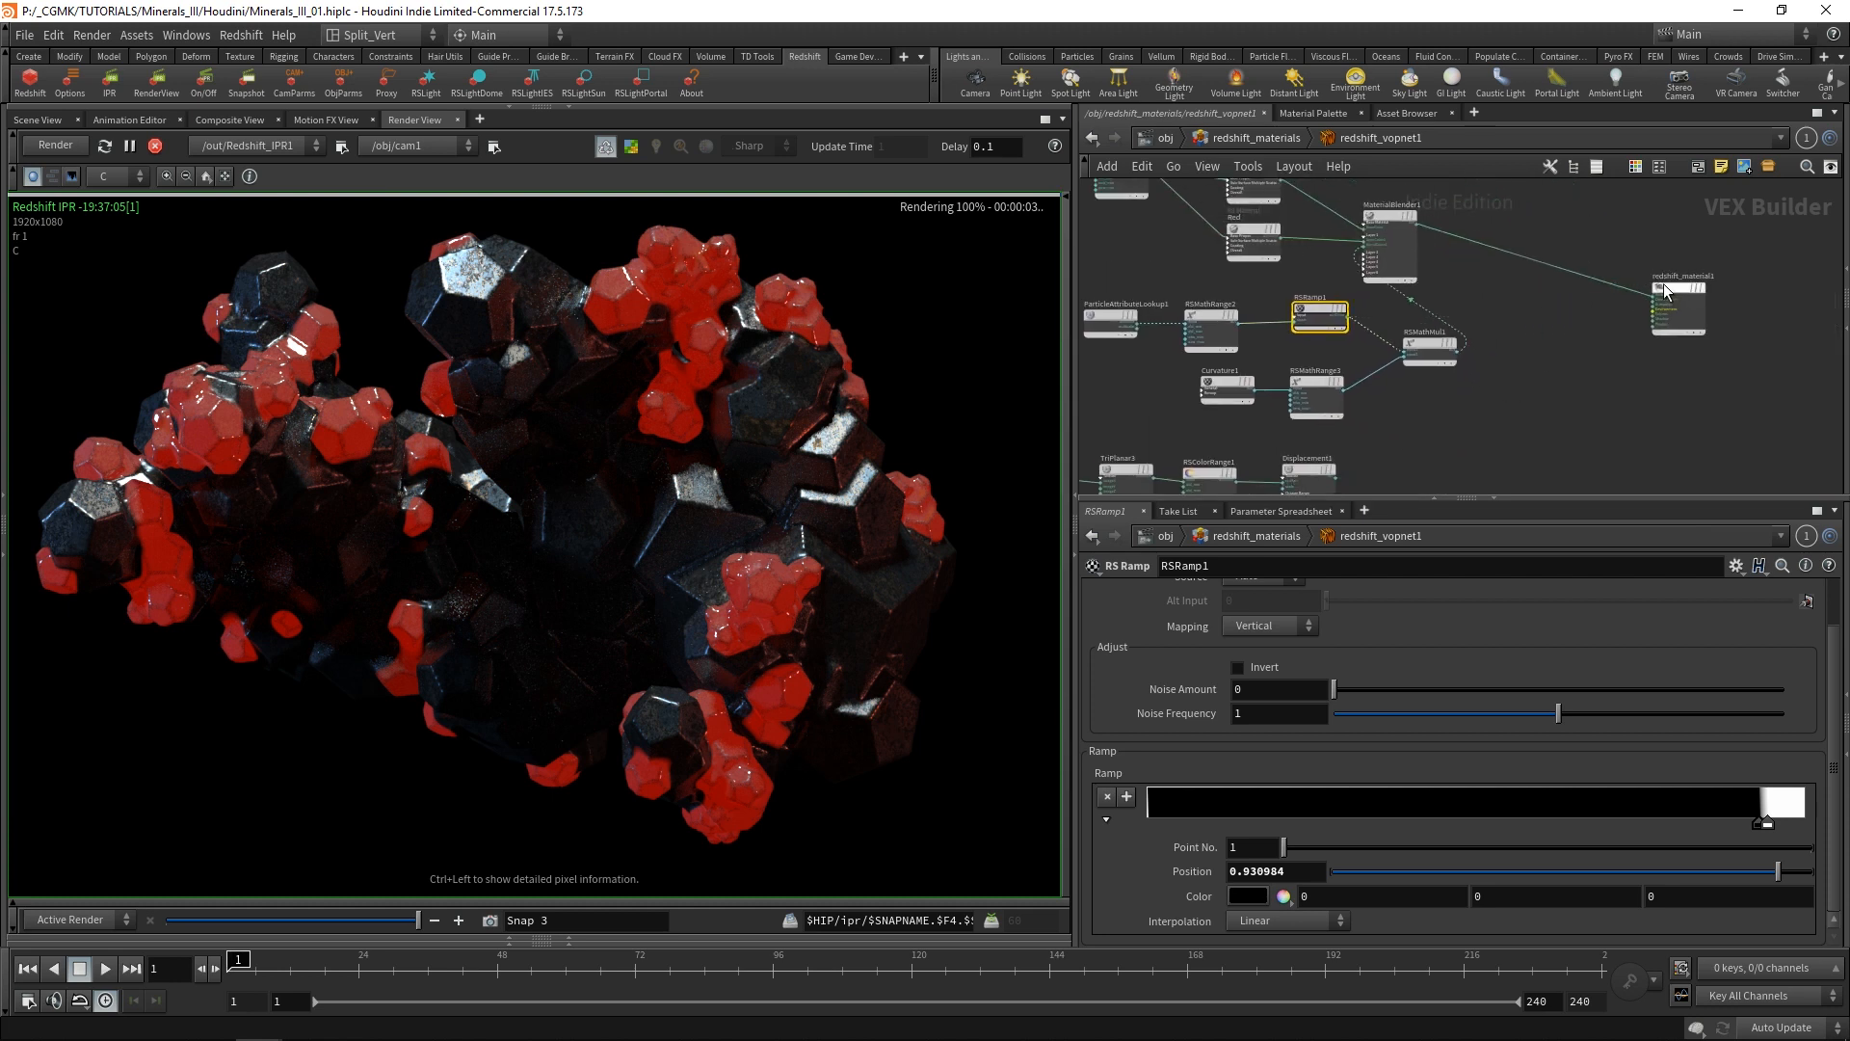
scroll(1542, 241, up, 3)
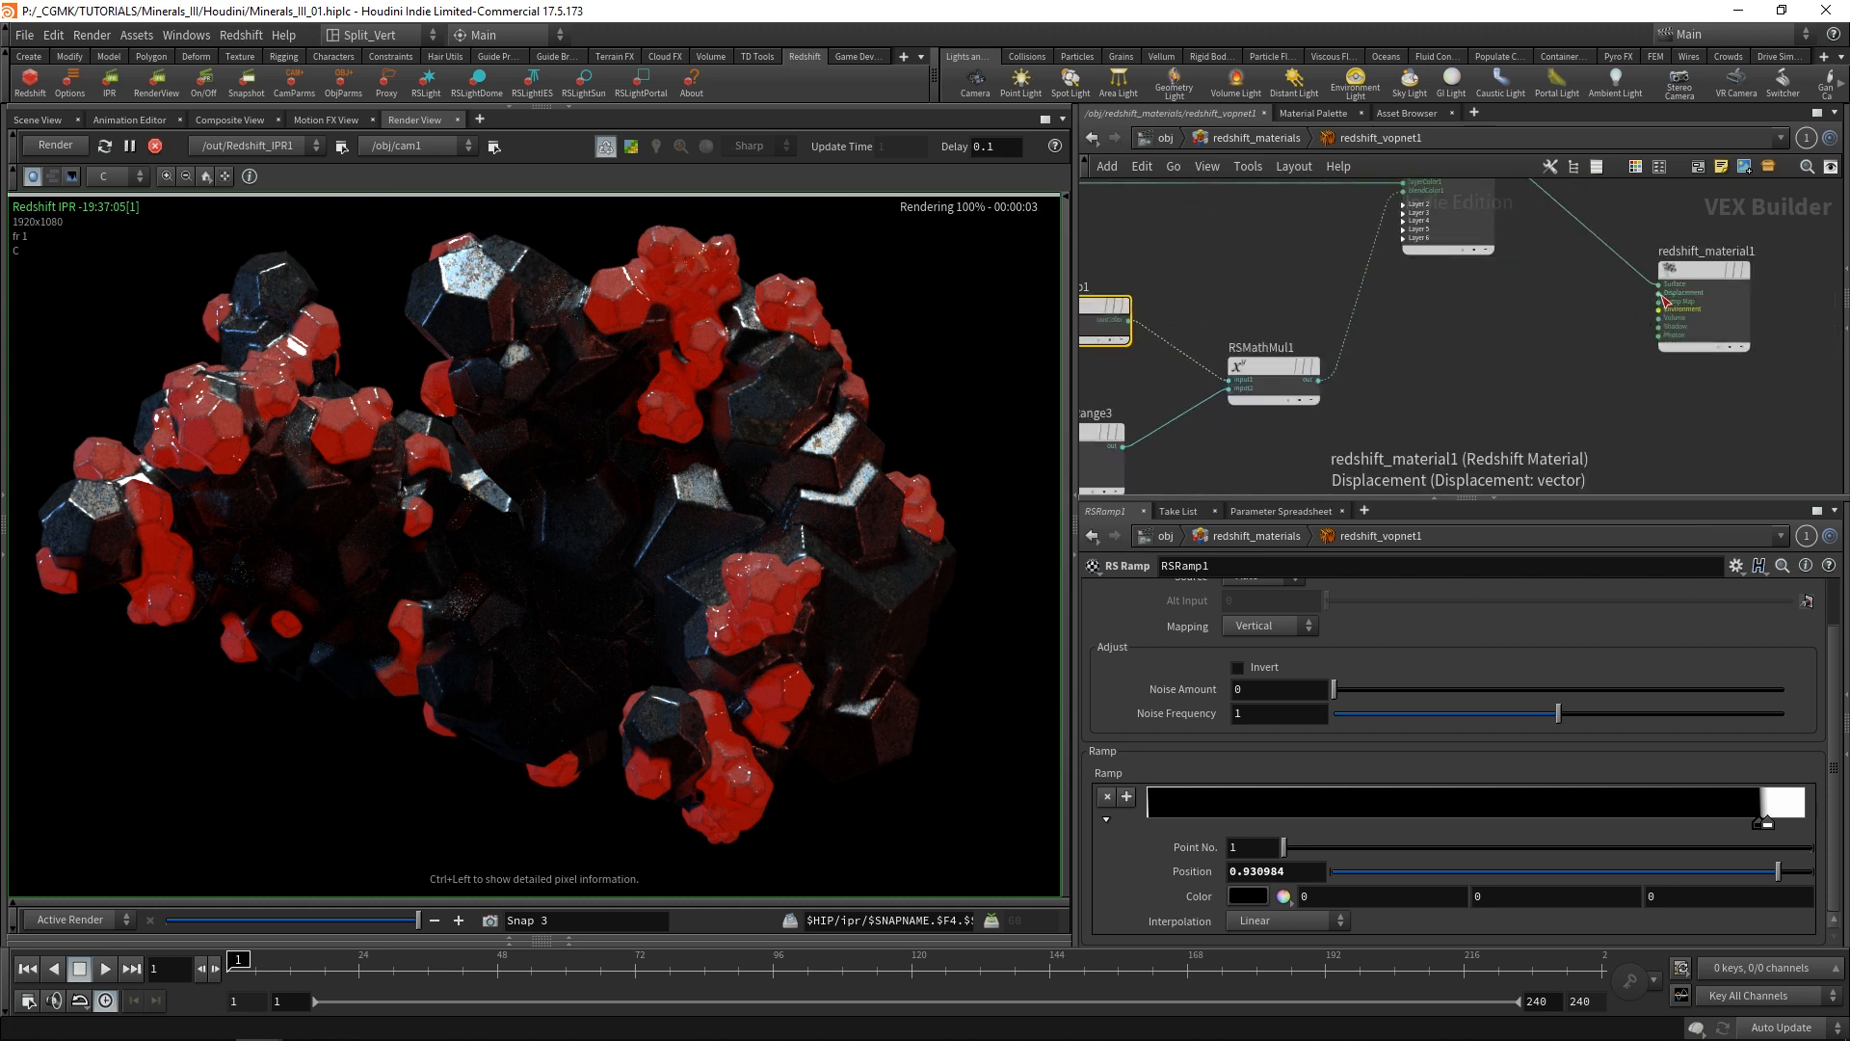
click(1660, 293)
middle_drag(1506, 386, 1627, 229)
click(1243, 440)
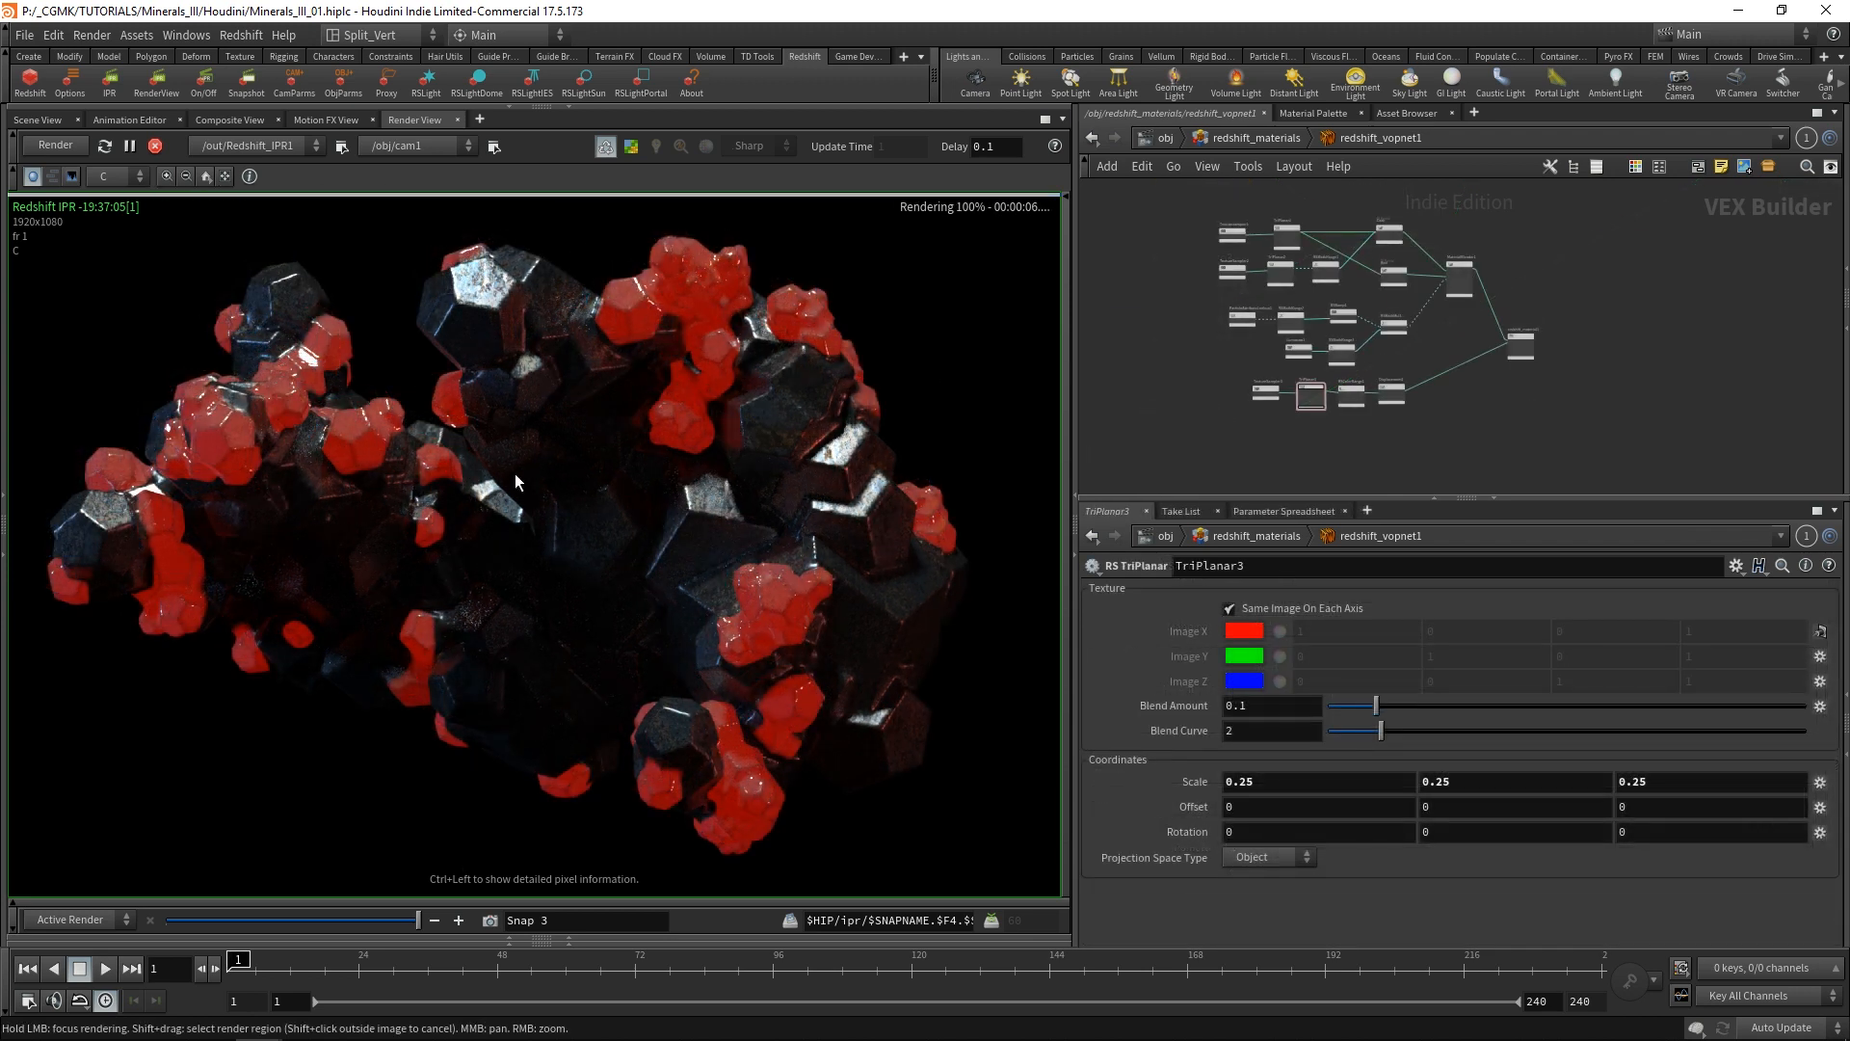
Open the reference render Minerals_II_A_PP_00000.jpg from the A_PP folder for comparison, and return to Houdini.
key(alt+Tab)
key(alt+Tab)
key(alt+Tab)
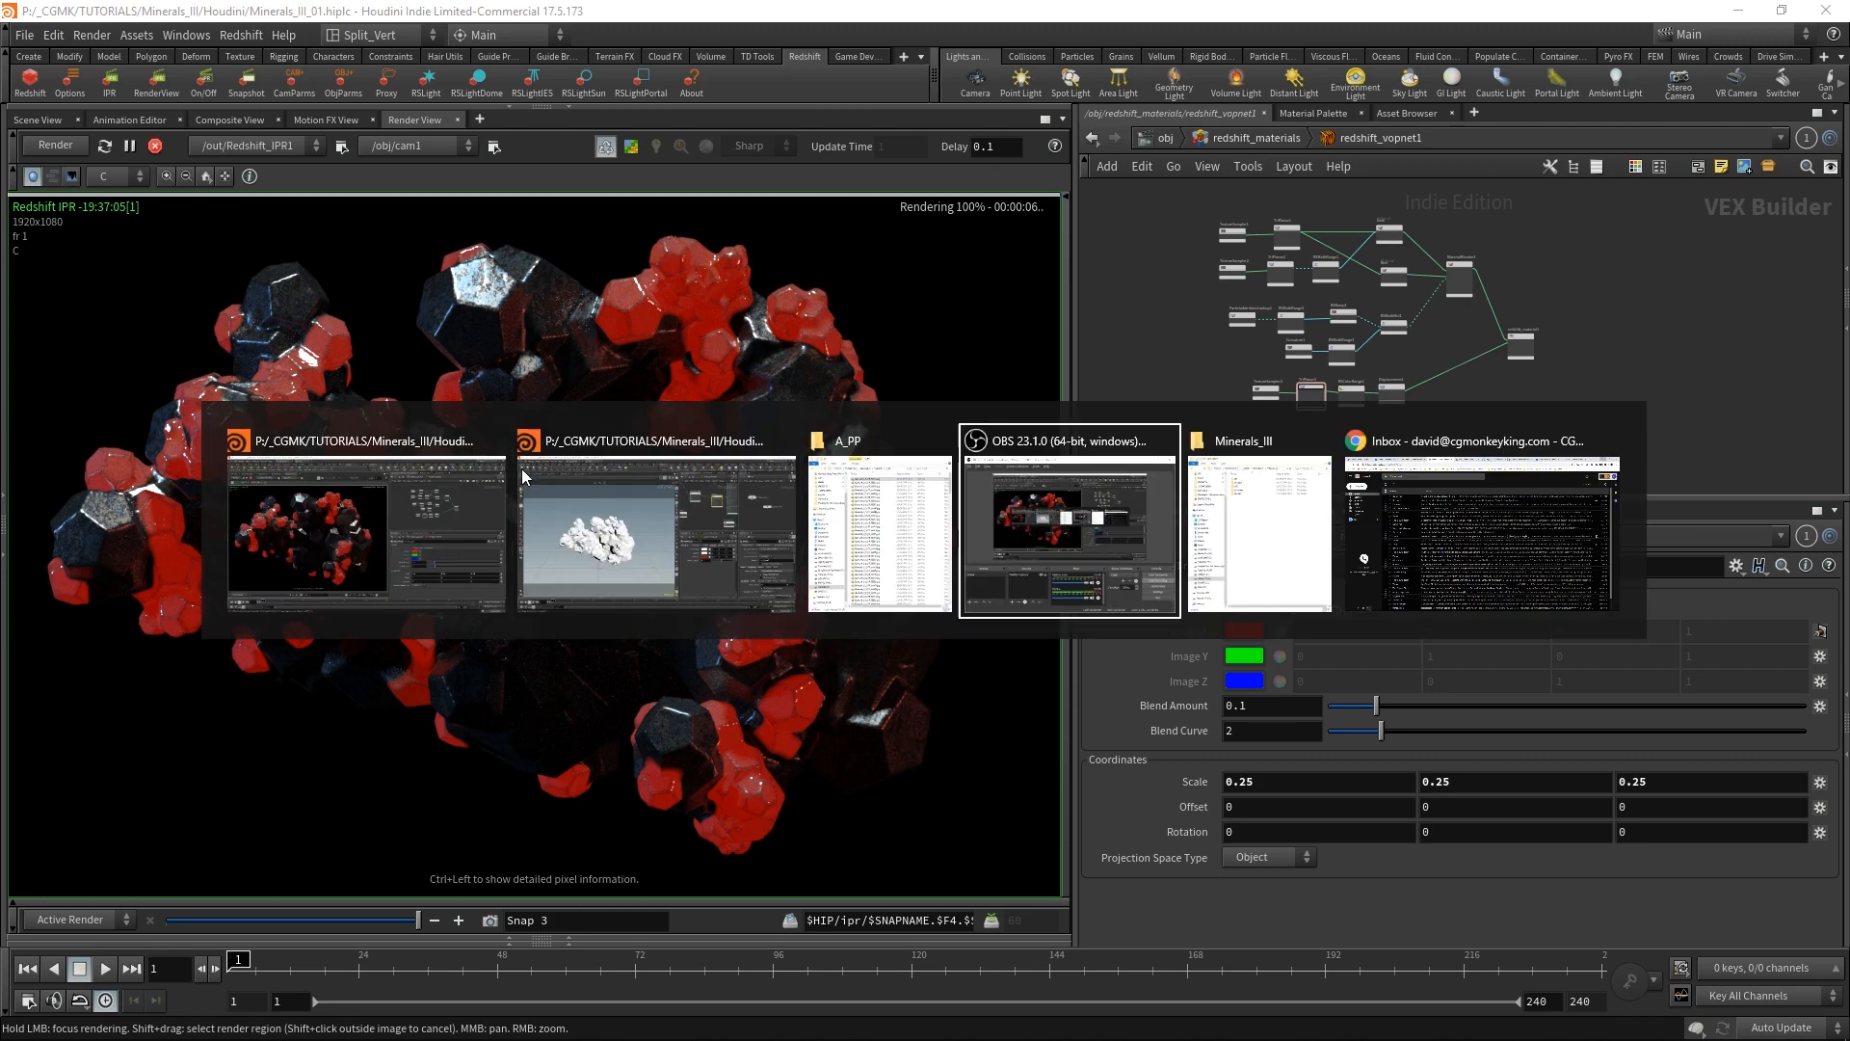
click(835, 501)
double_click(446, 218)
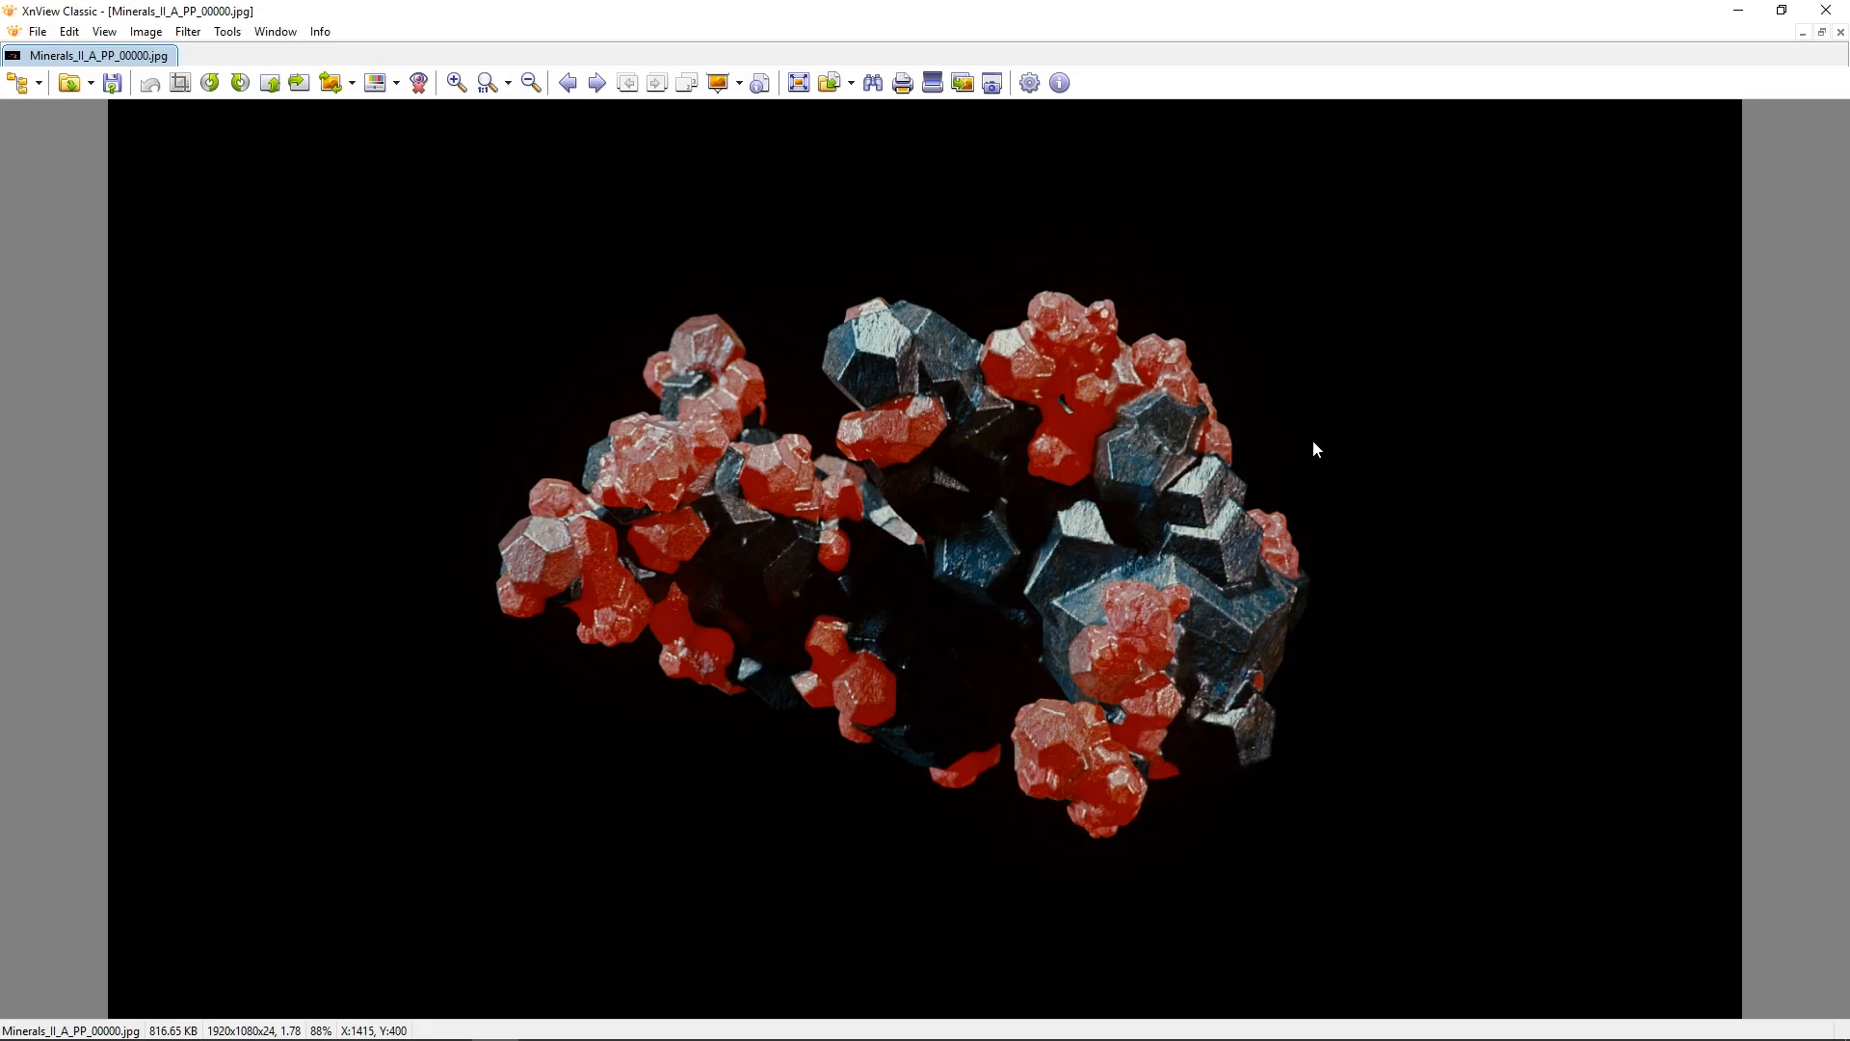
key(alt+Tab)
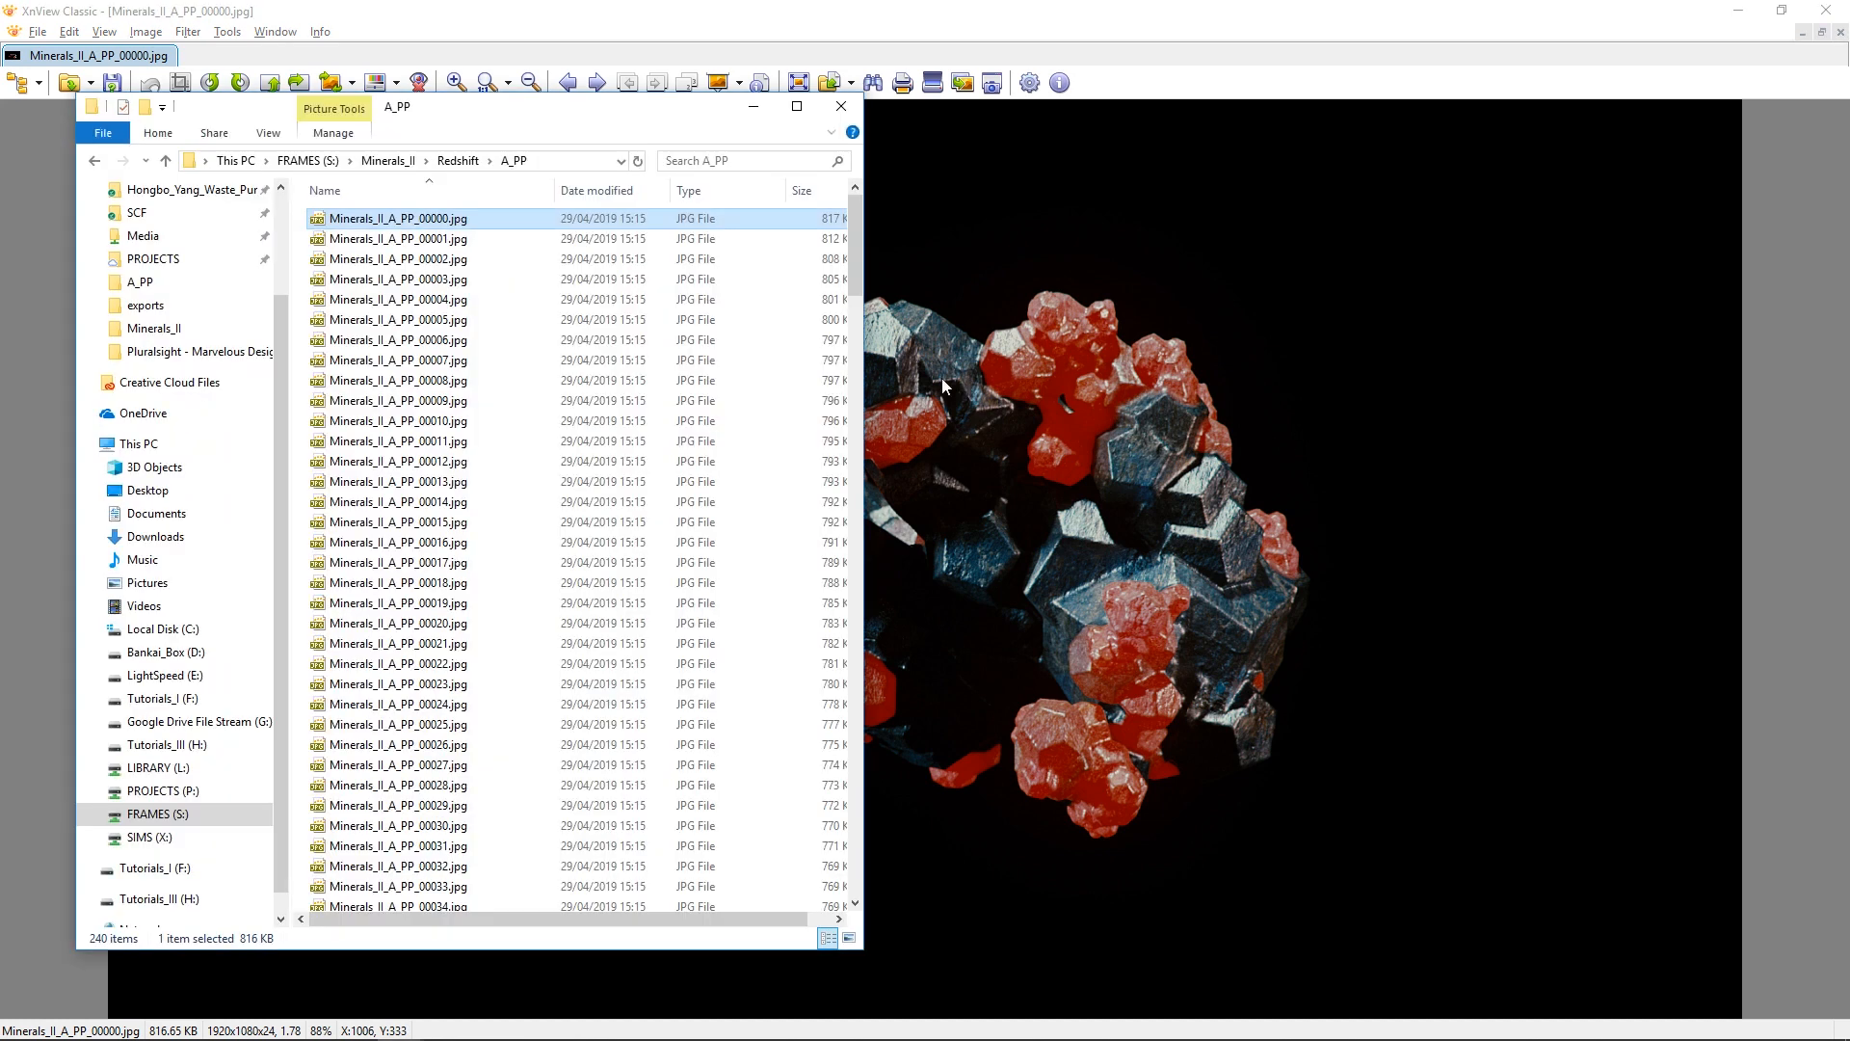
key(alt+Tab)
click(1158, 420)
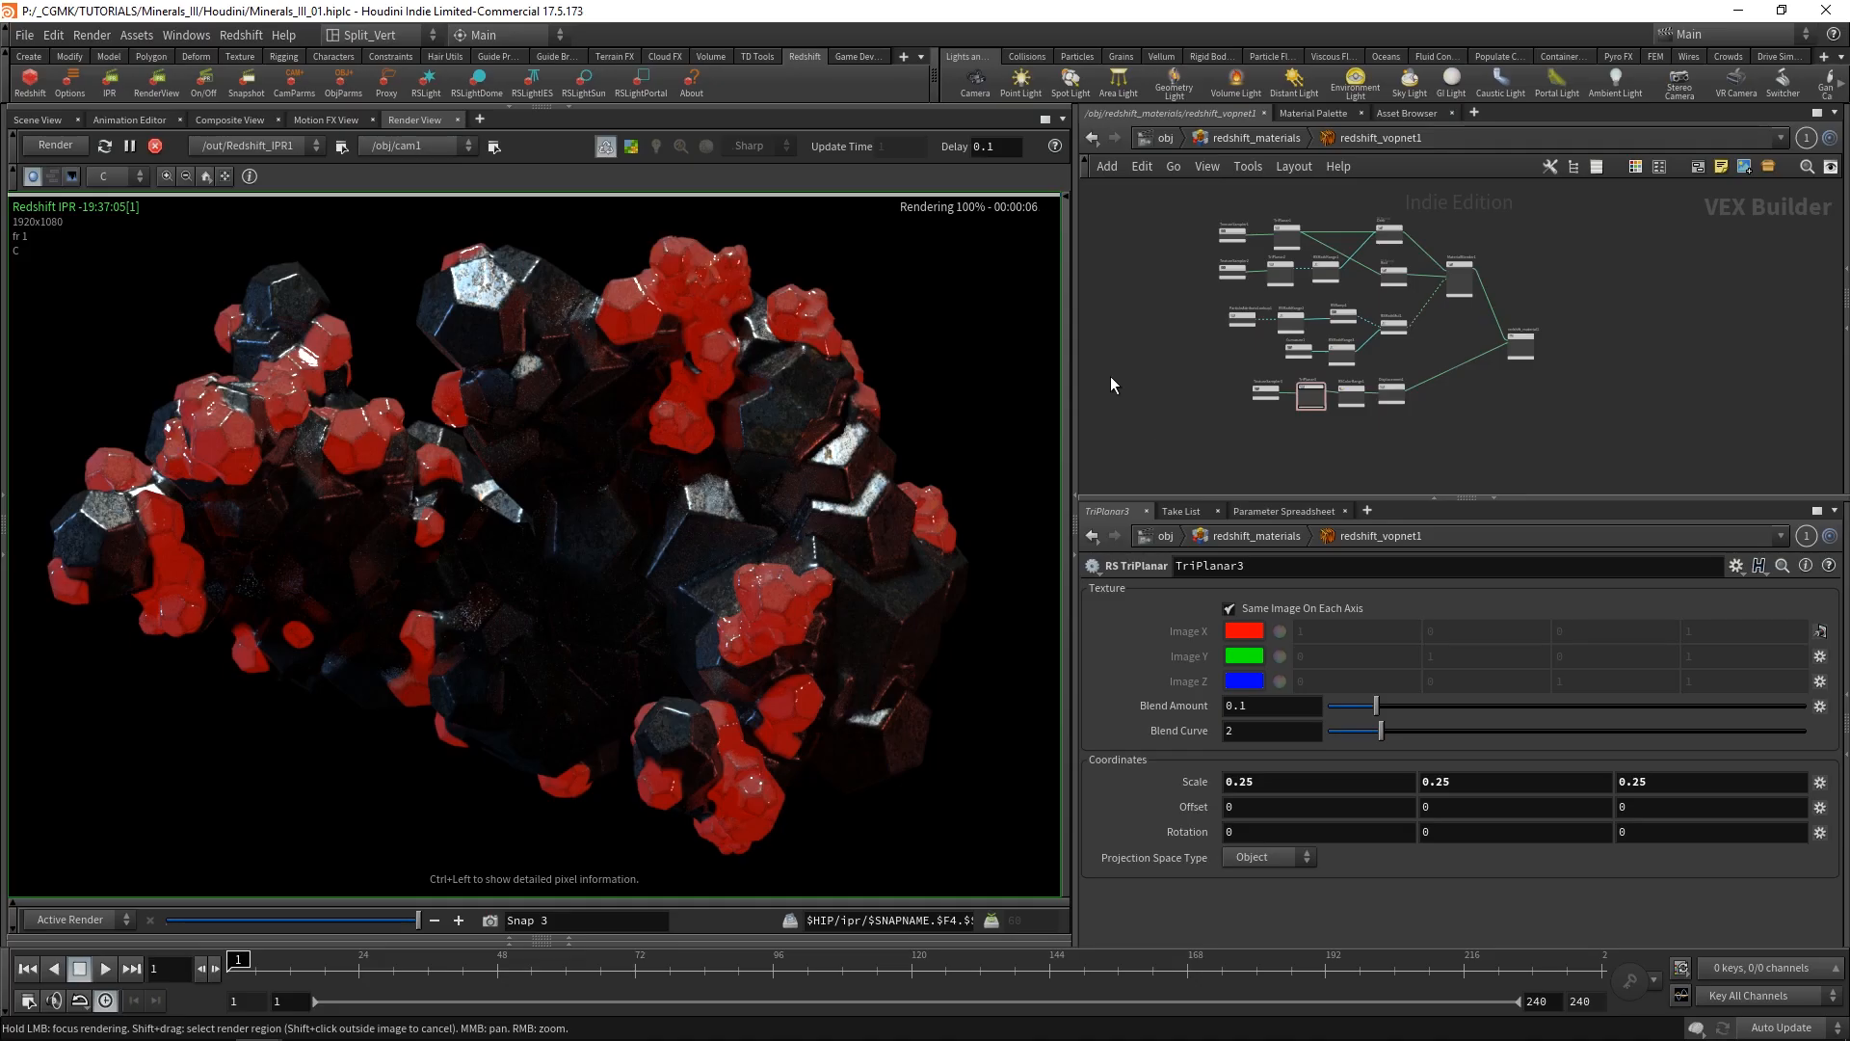
Enable DOF in cam1's Redshift camera settings at object level, and move the timeline to frame 65.
click(1167, 139)
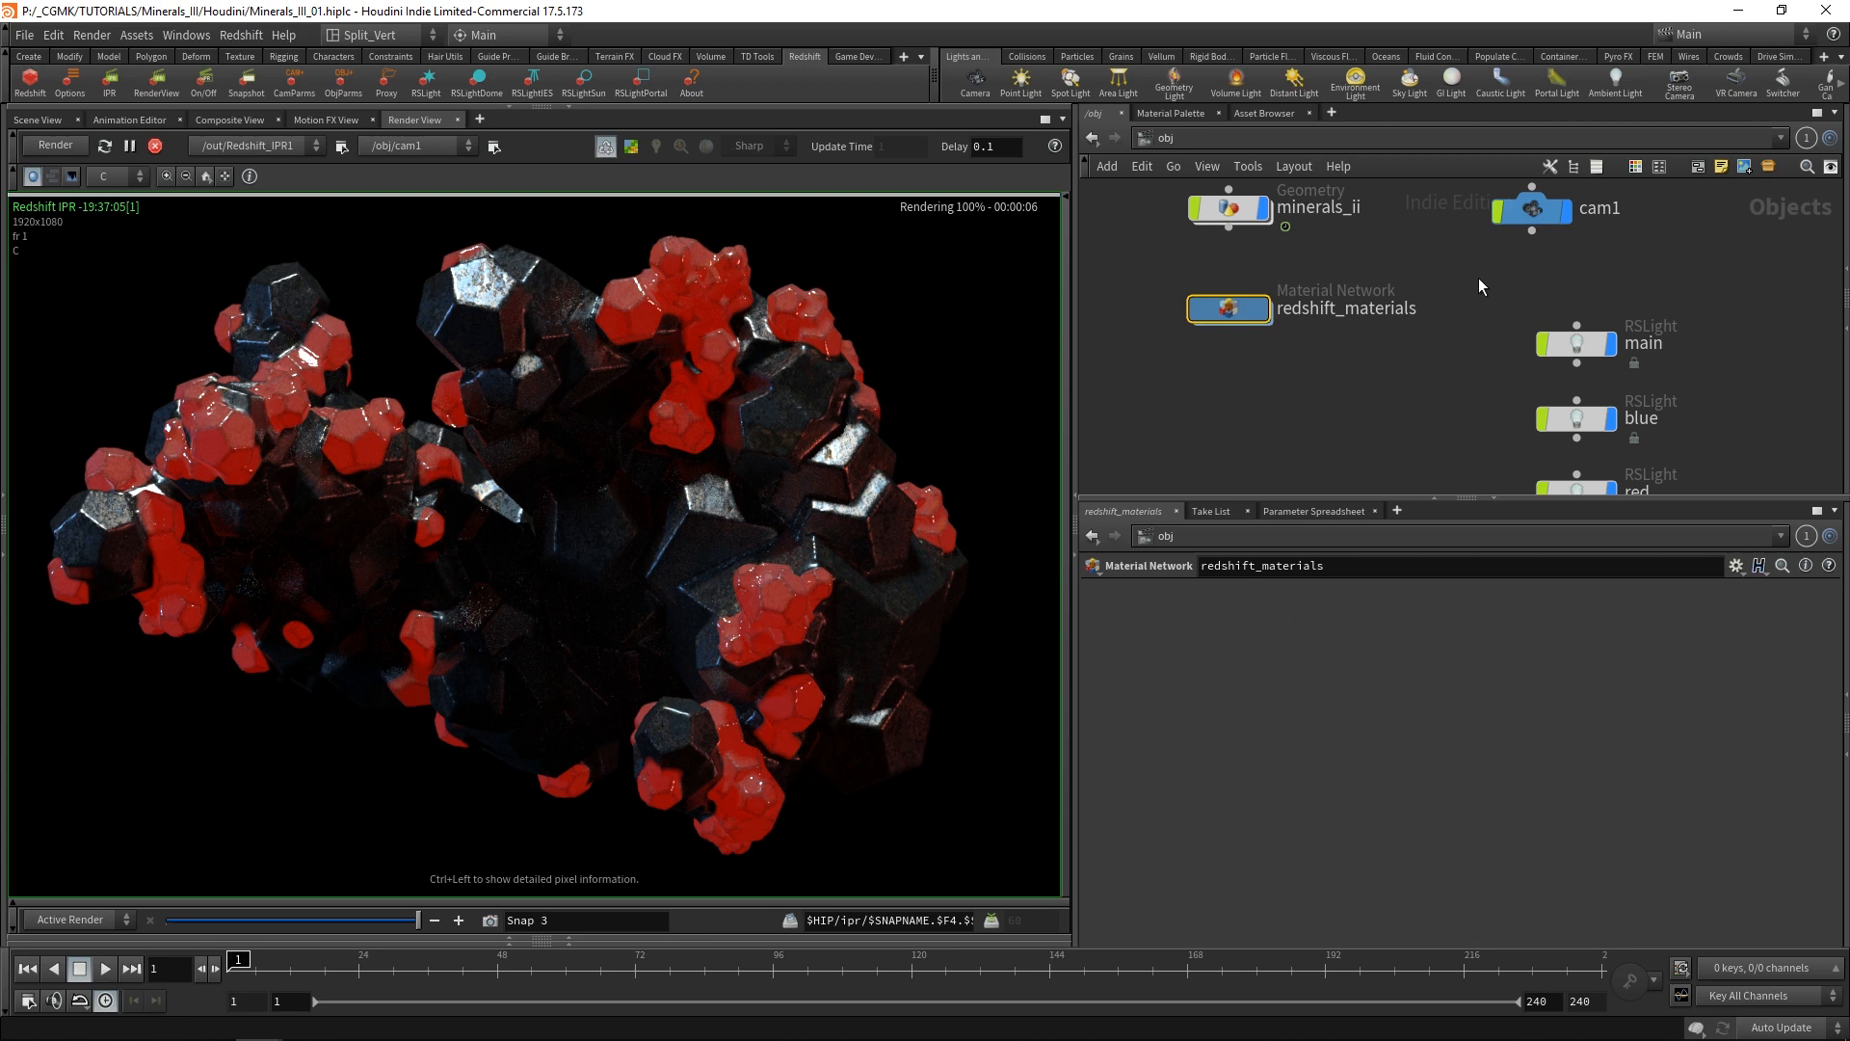
click(1534, 222)
click(1231, 661)
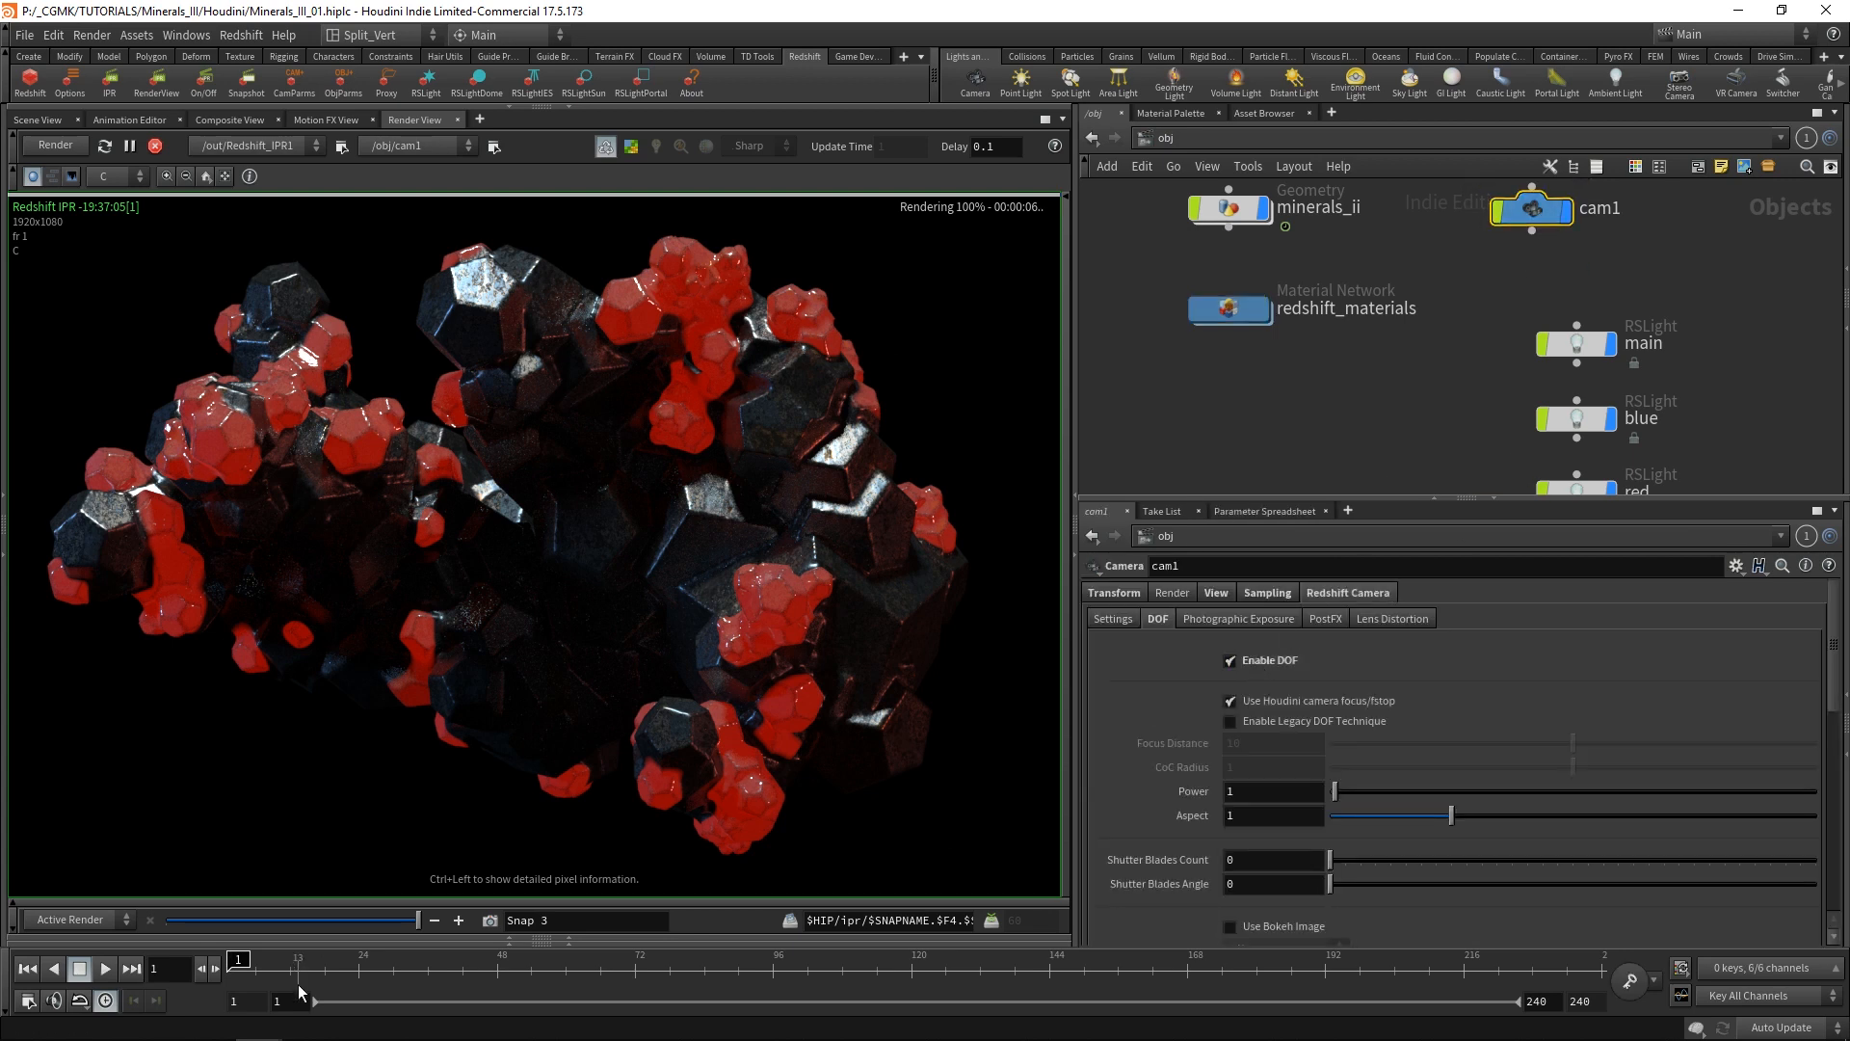
drag(443, 974, 595, 972)
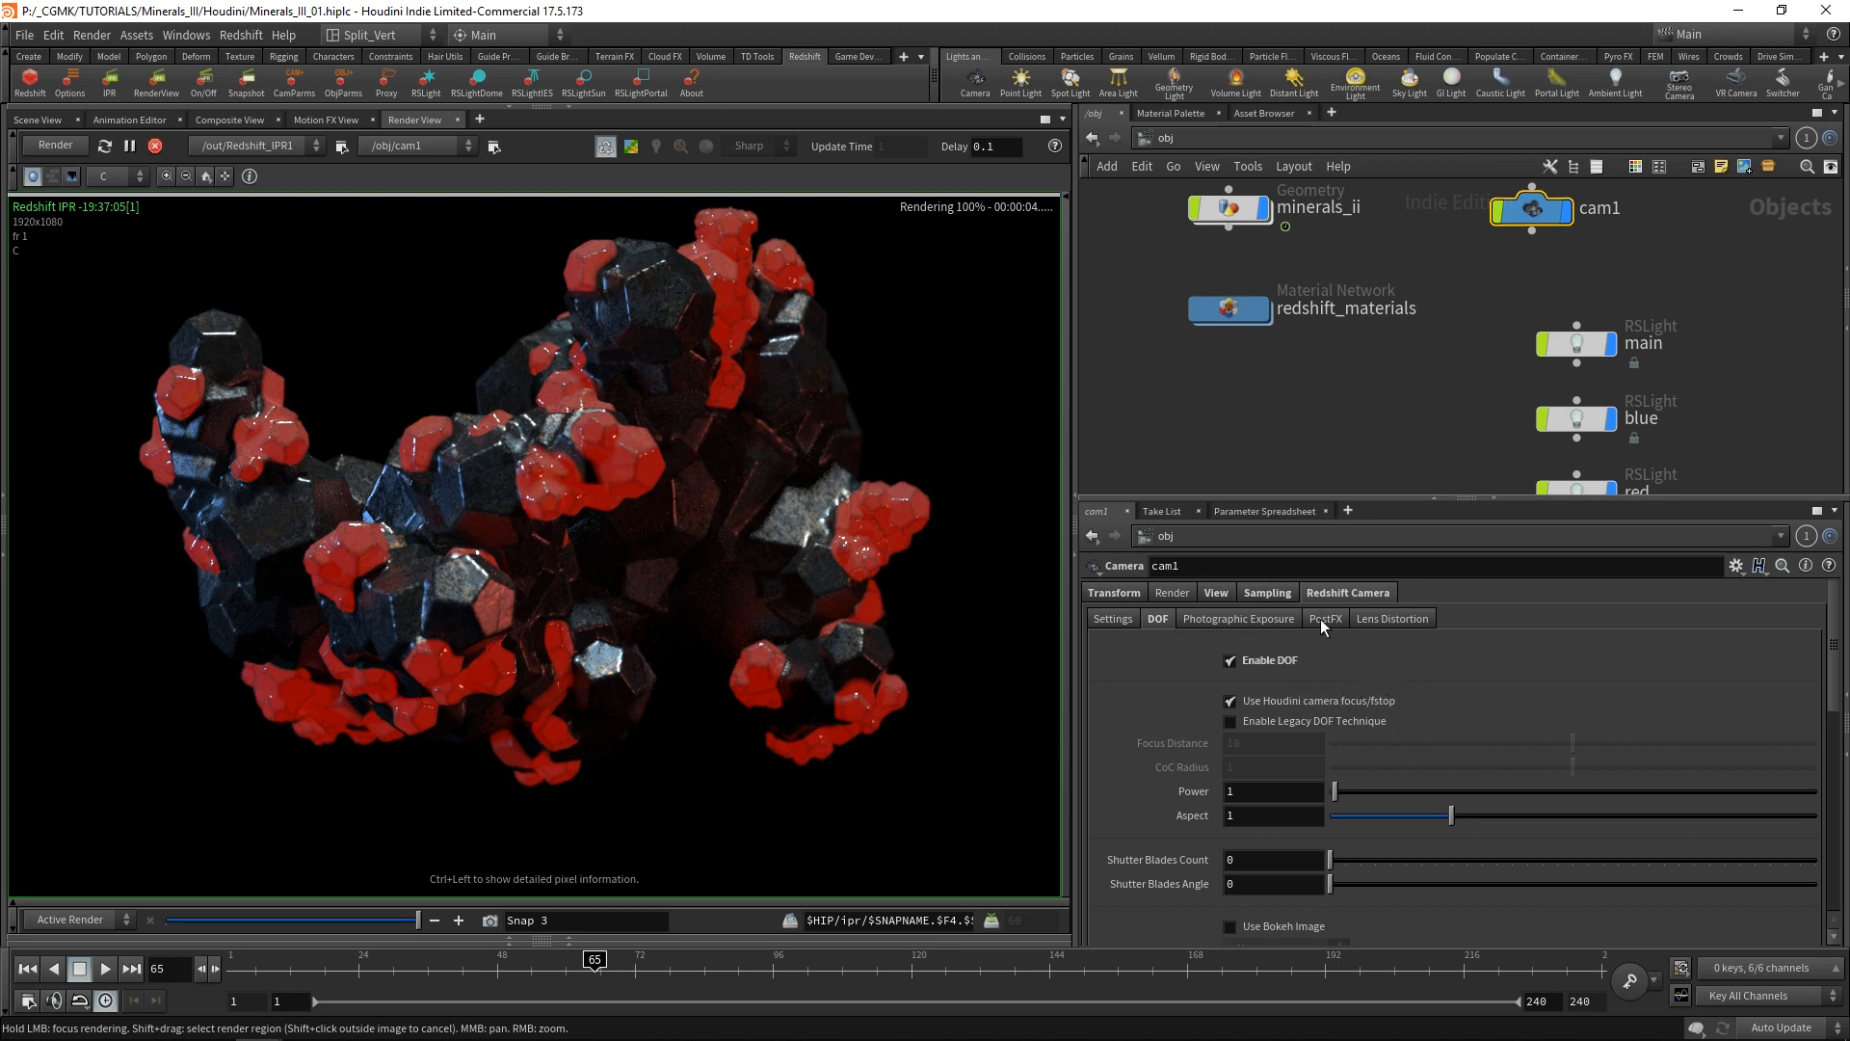
Lower cam1's F-Stop to 0.3 and further to 0.2 in its sampling settings, and move the timeline to frame 107.
click(1265, 593)
click(1283, 663)
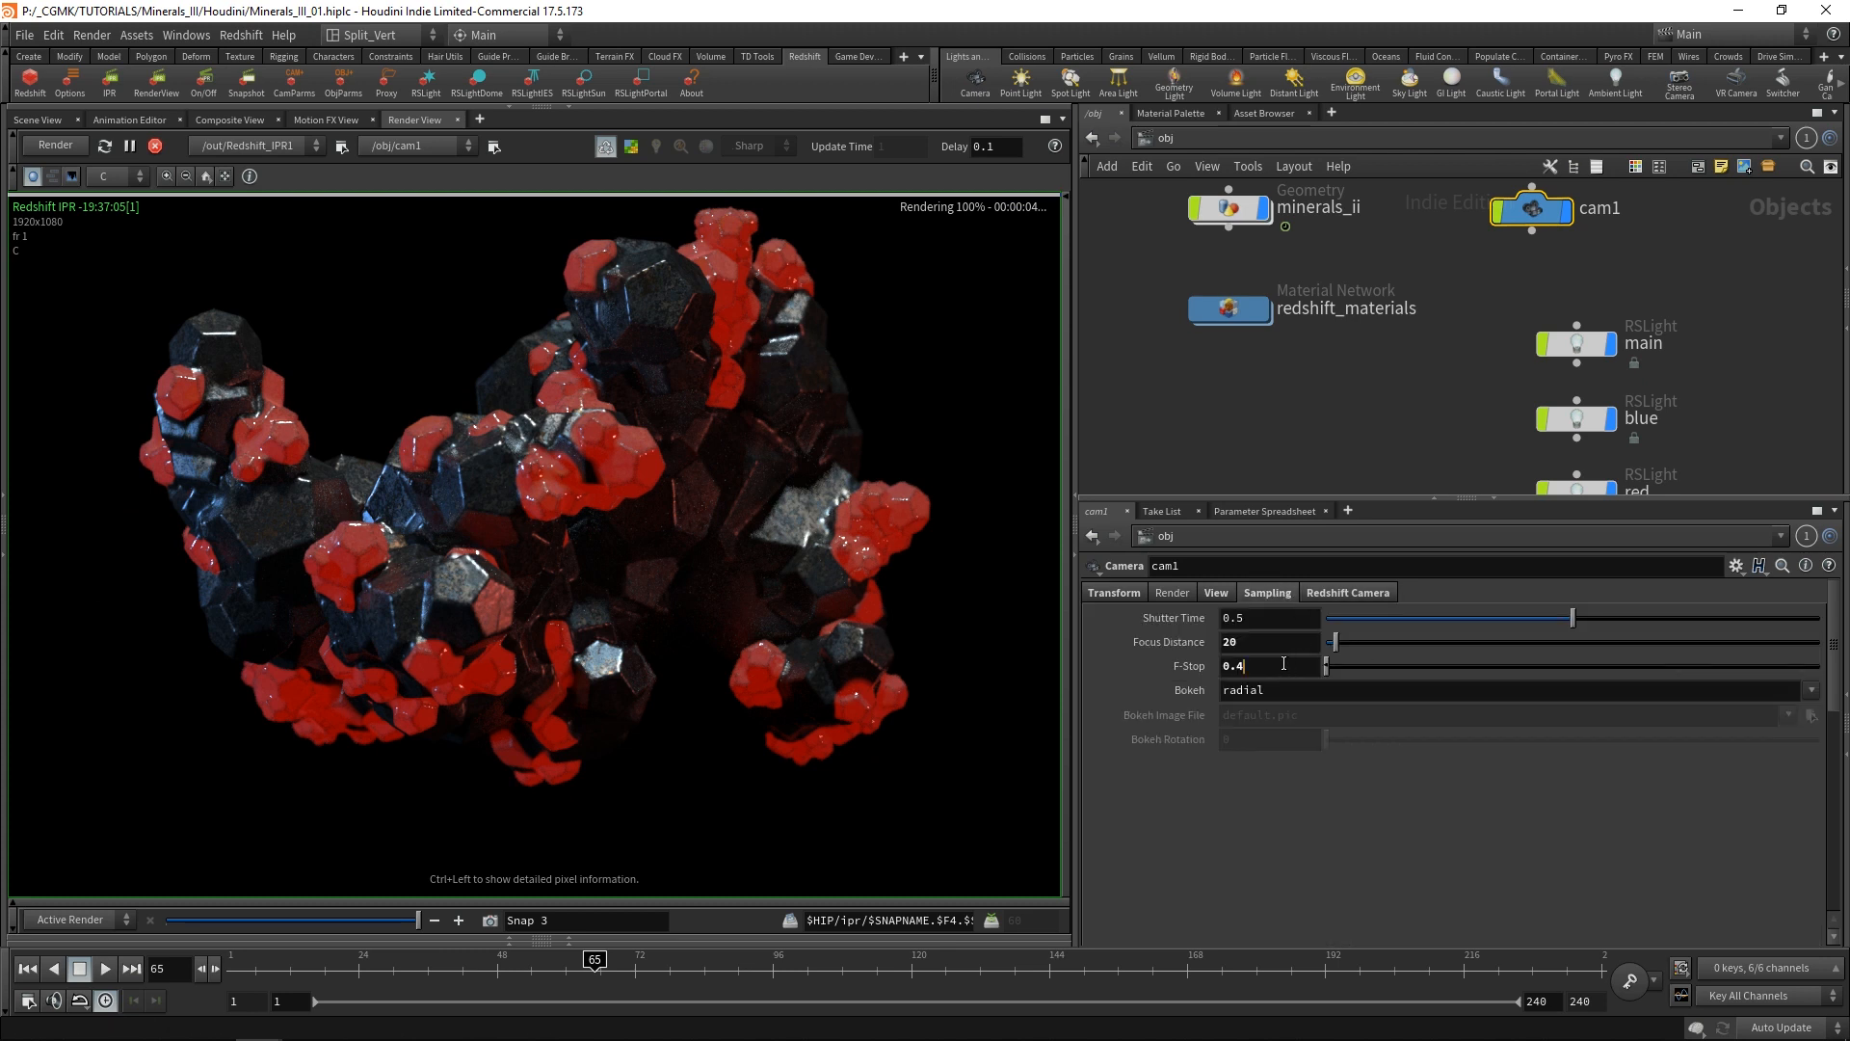
drag(1283, 663, 1220, 672)
text(0.3)
key(Return)
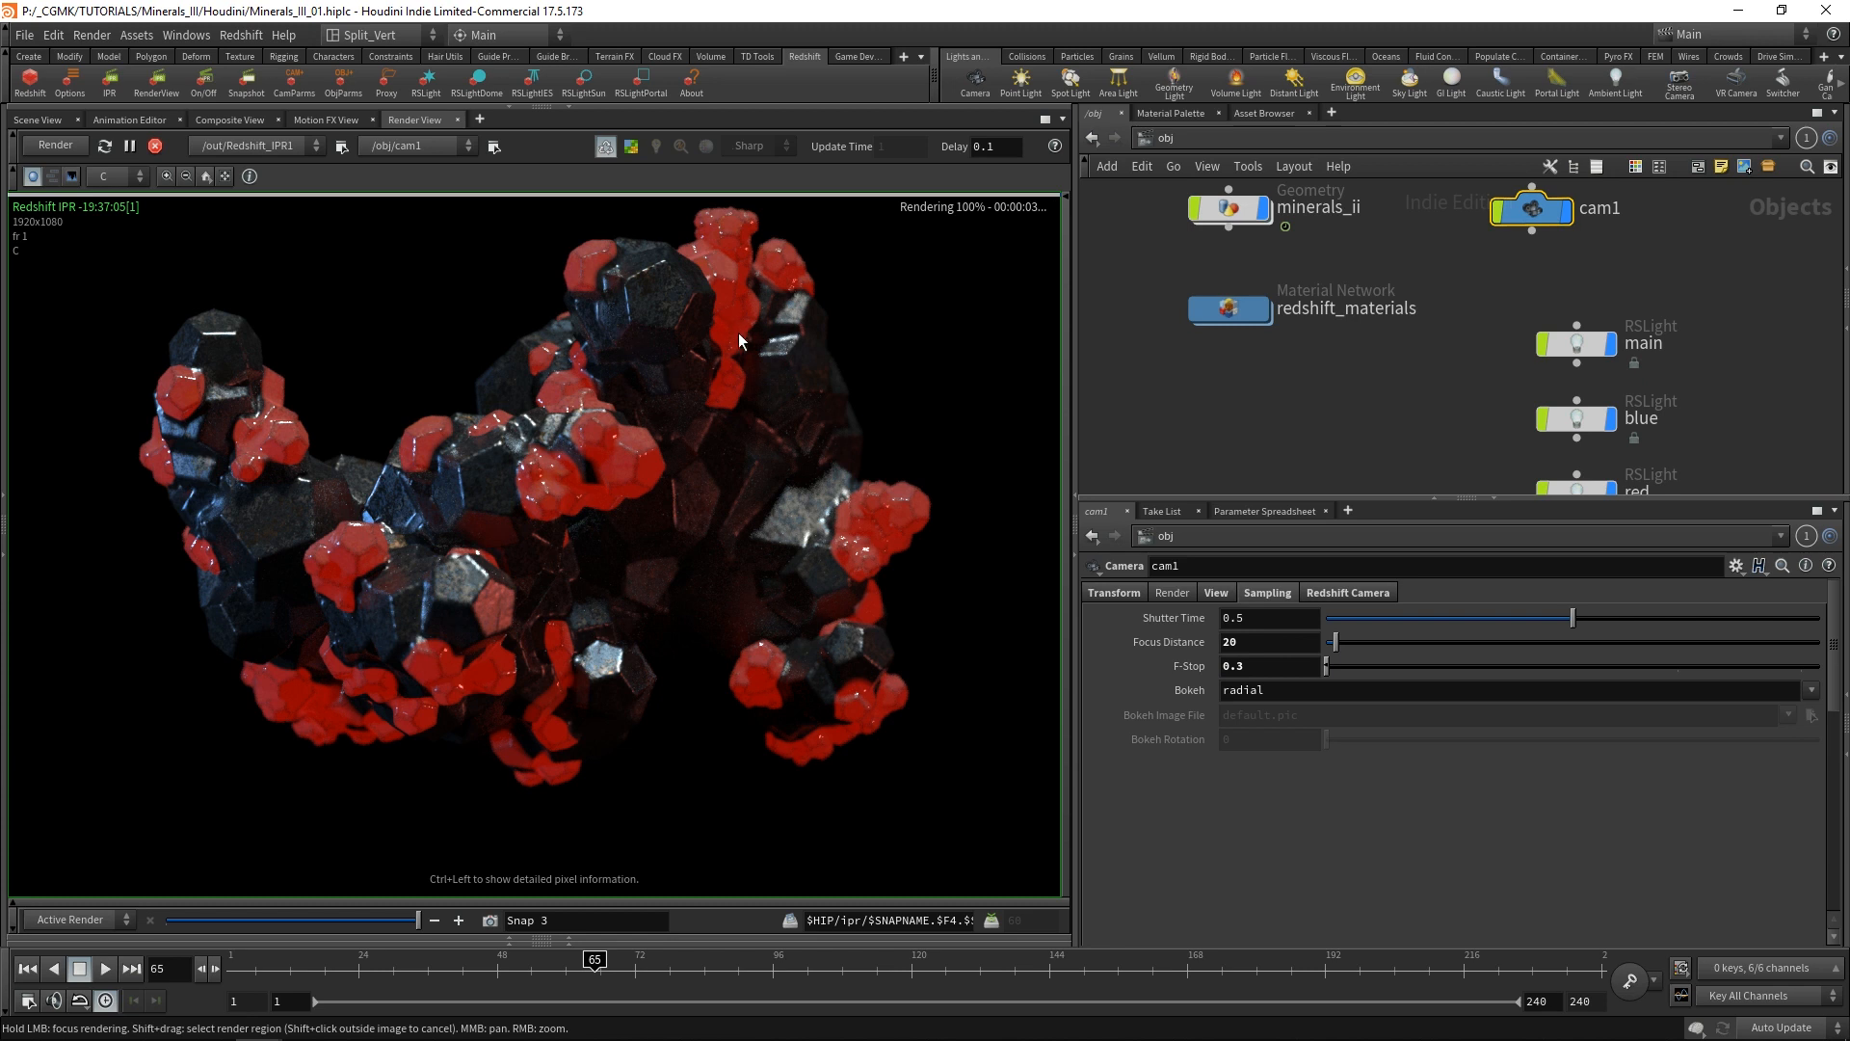
drag(1250, 666, 1171, 696)
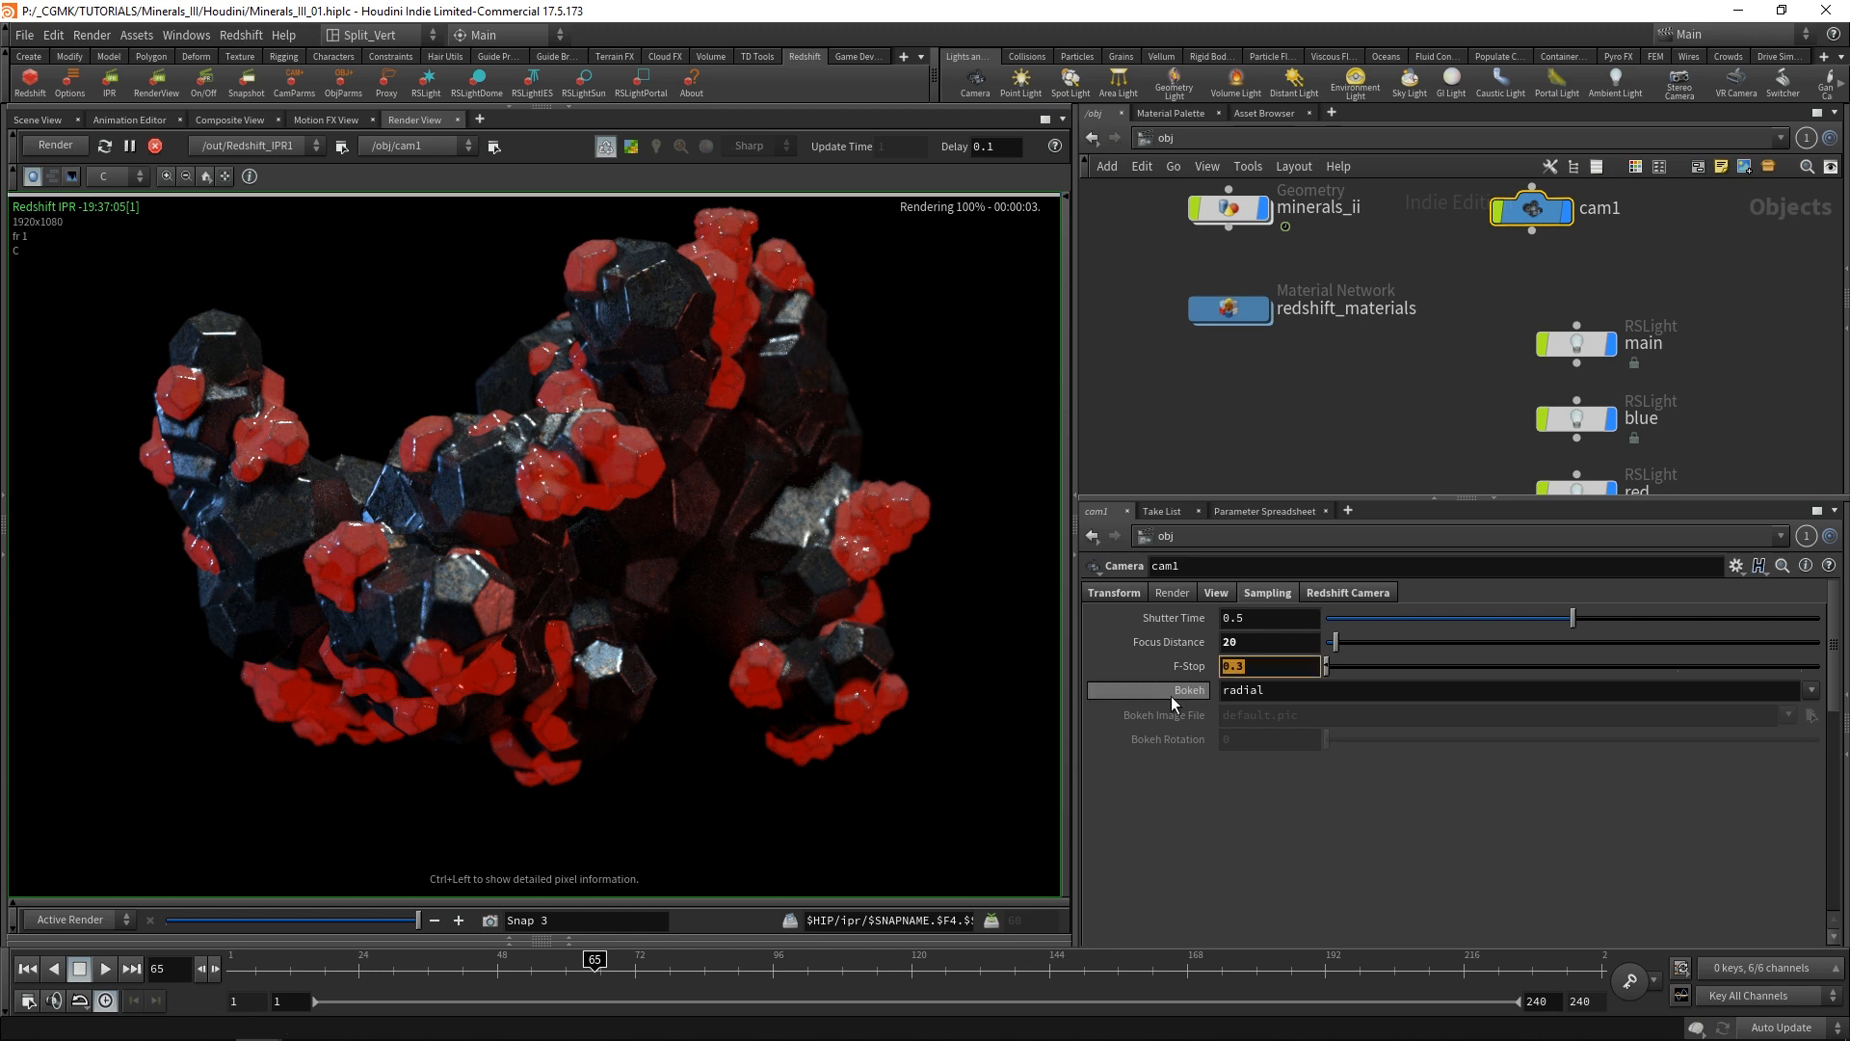
text(0.2)
key(Return)
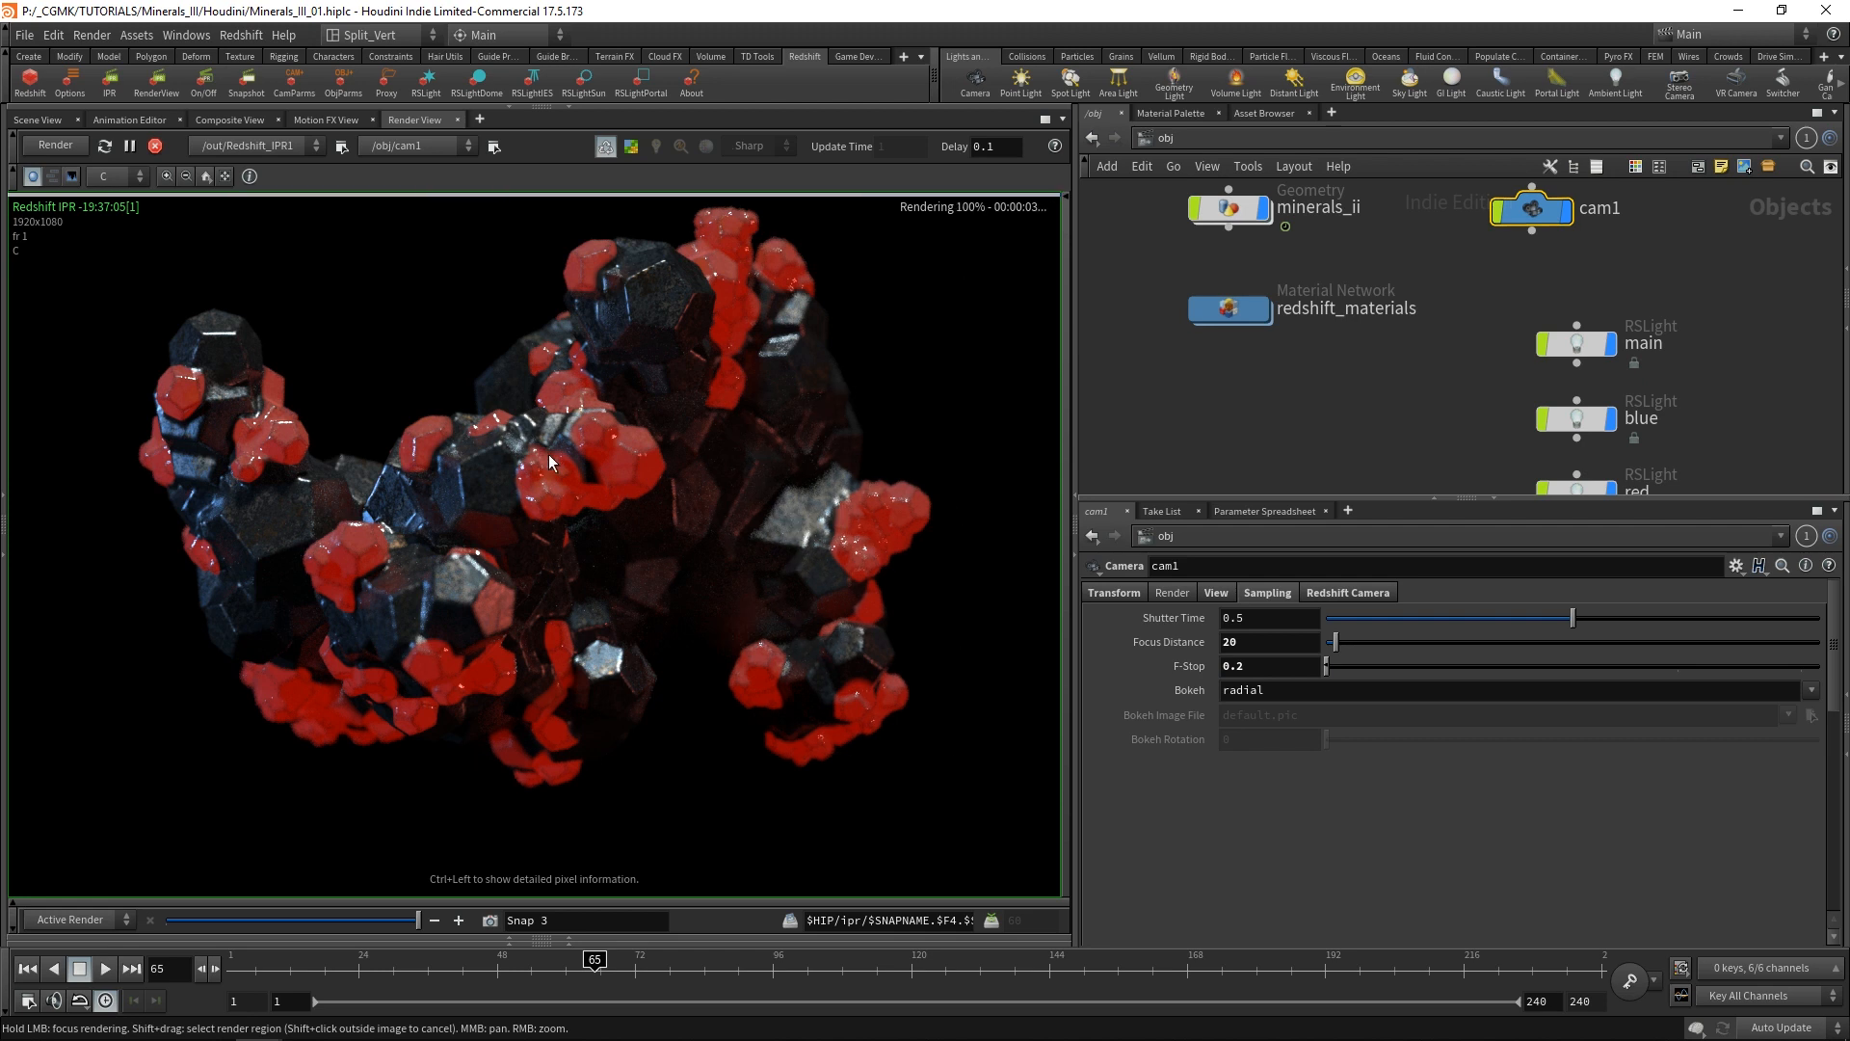
click(838, 964)
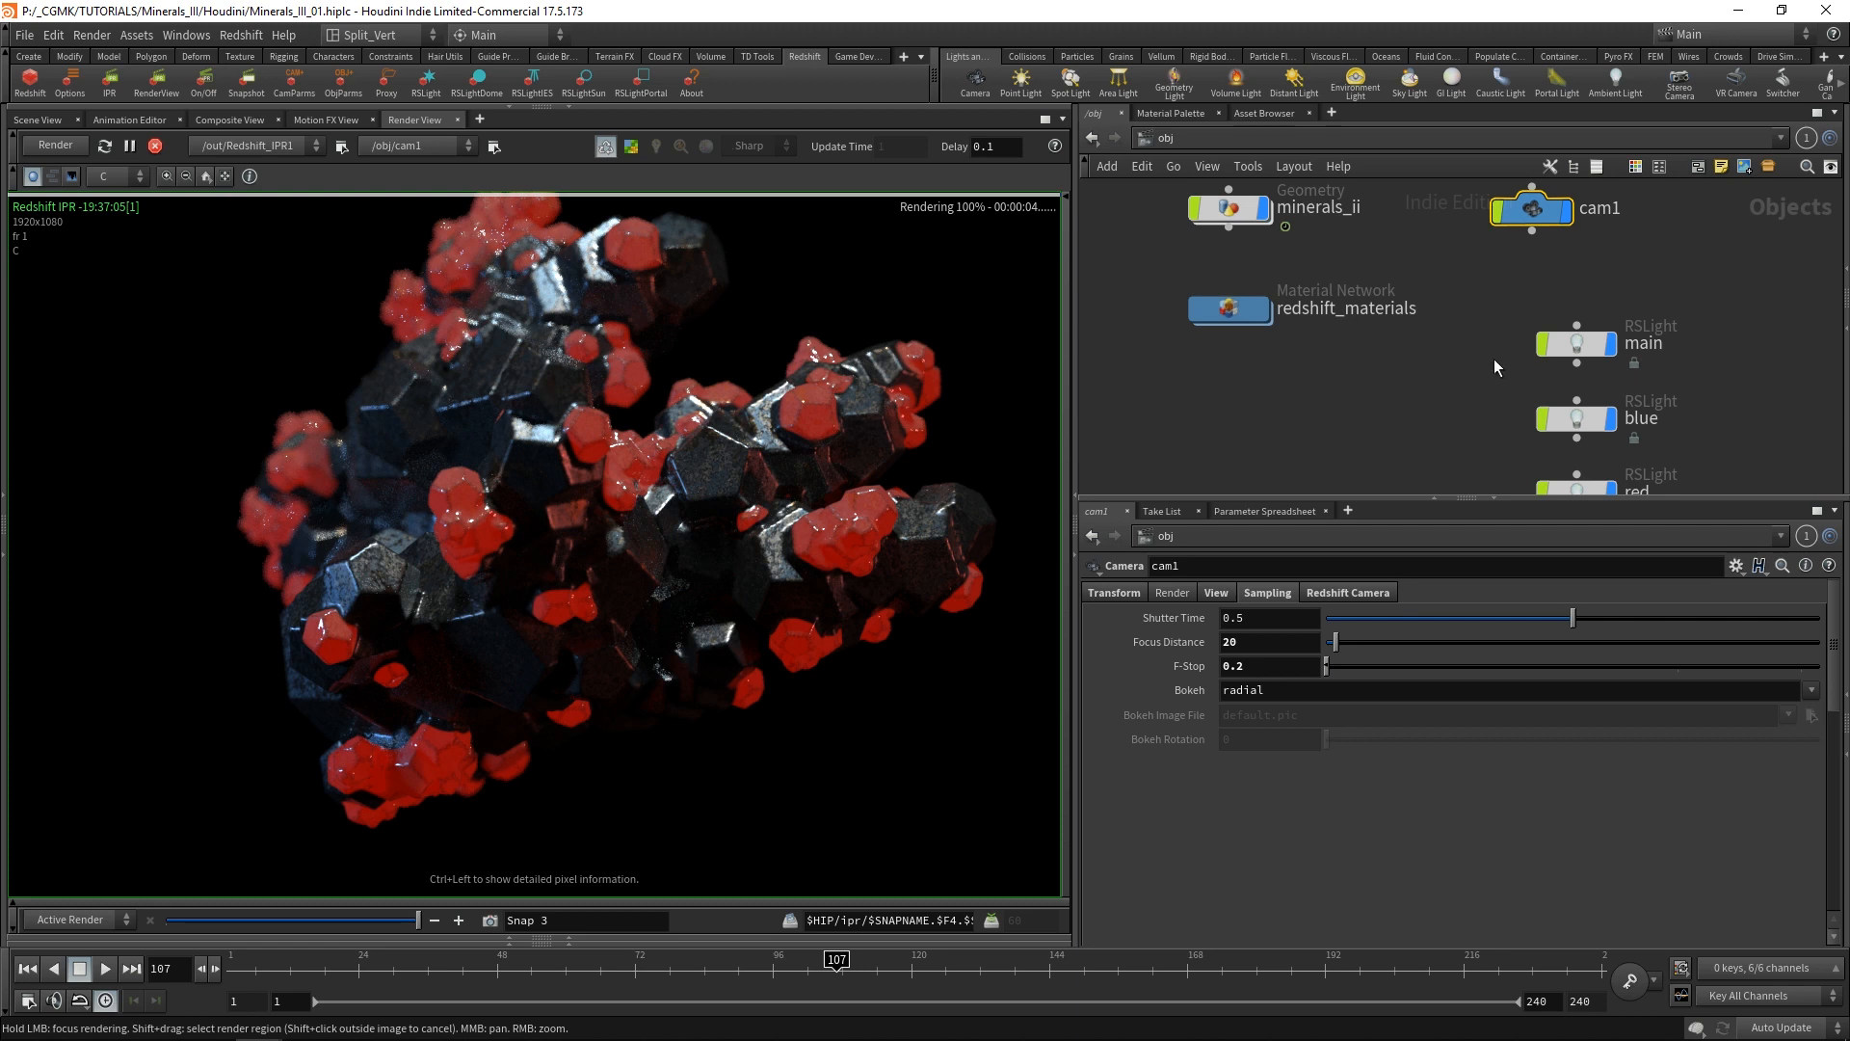
In the out network, set Redshift_ROP1's Brute Force GI Rays to 64.
click(1265, 135)
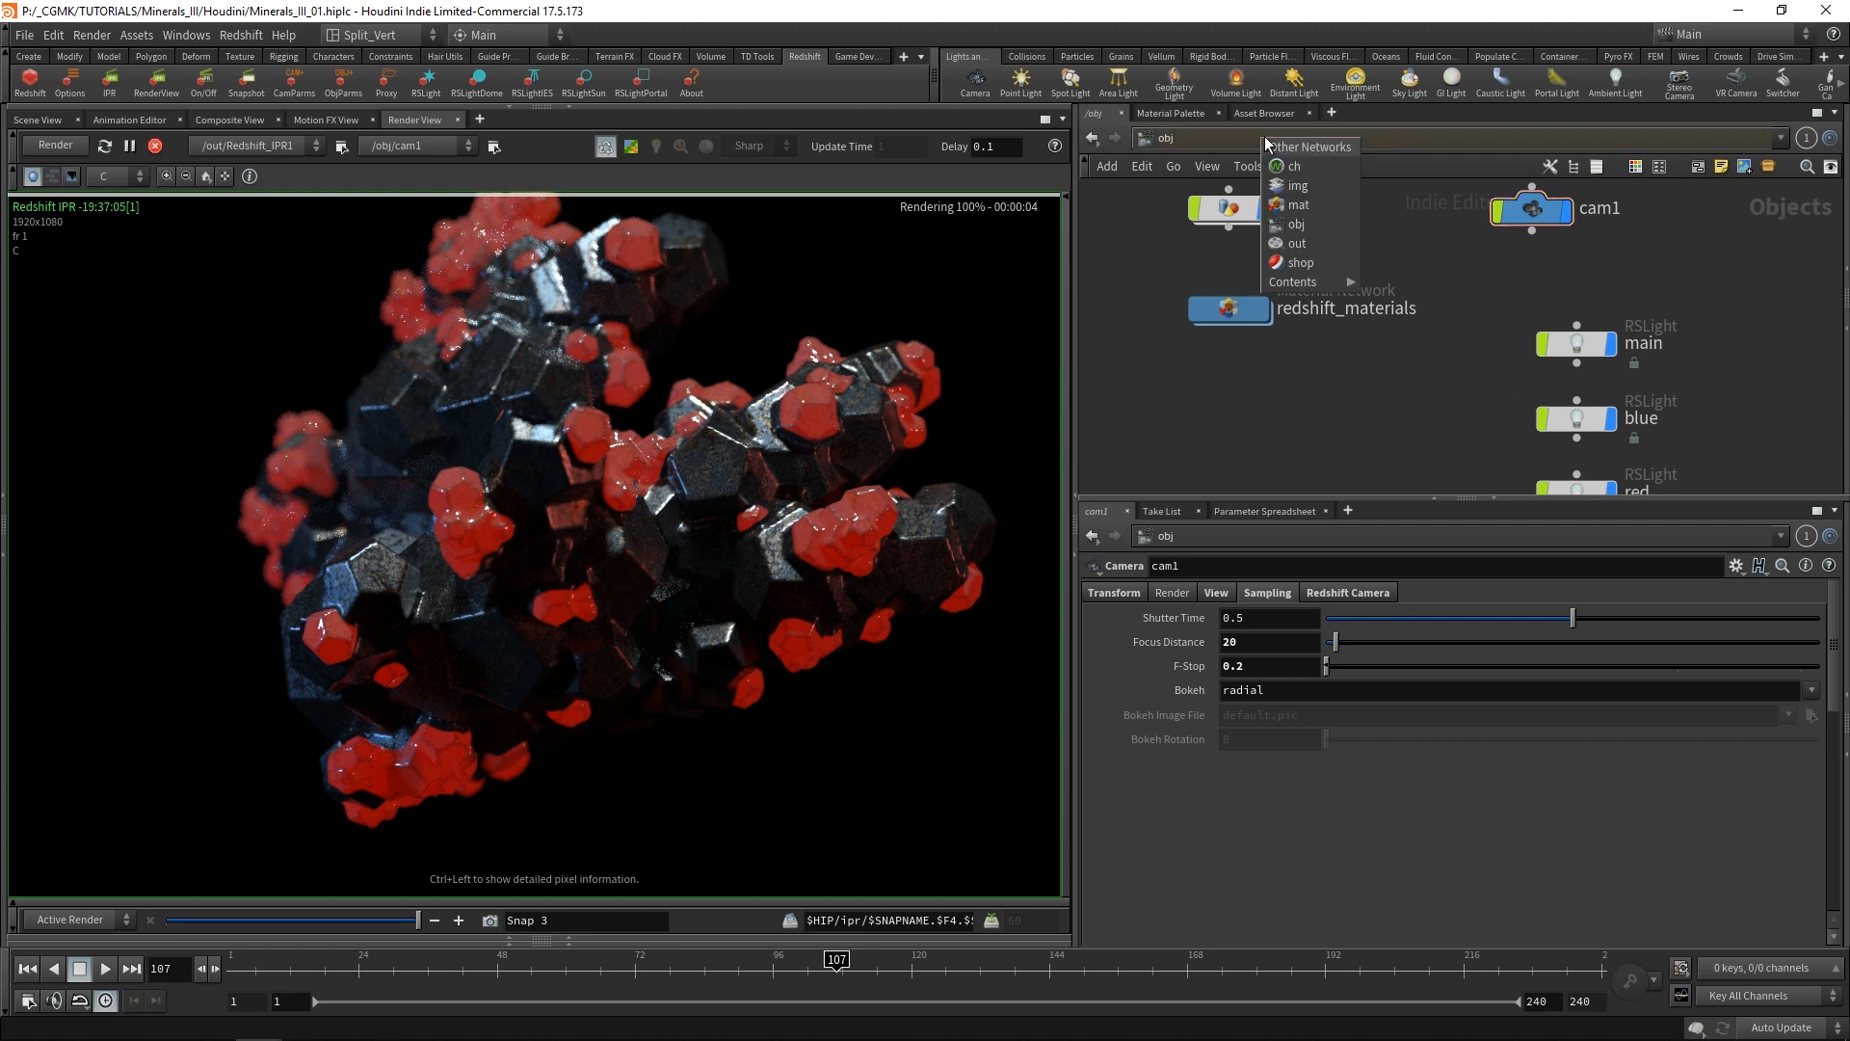
click(1315, 241)
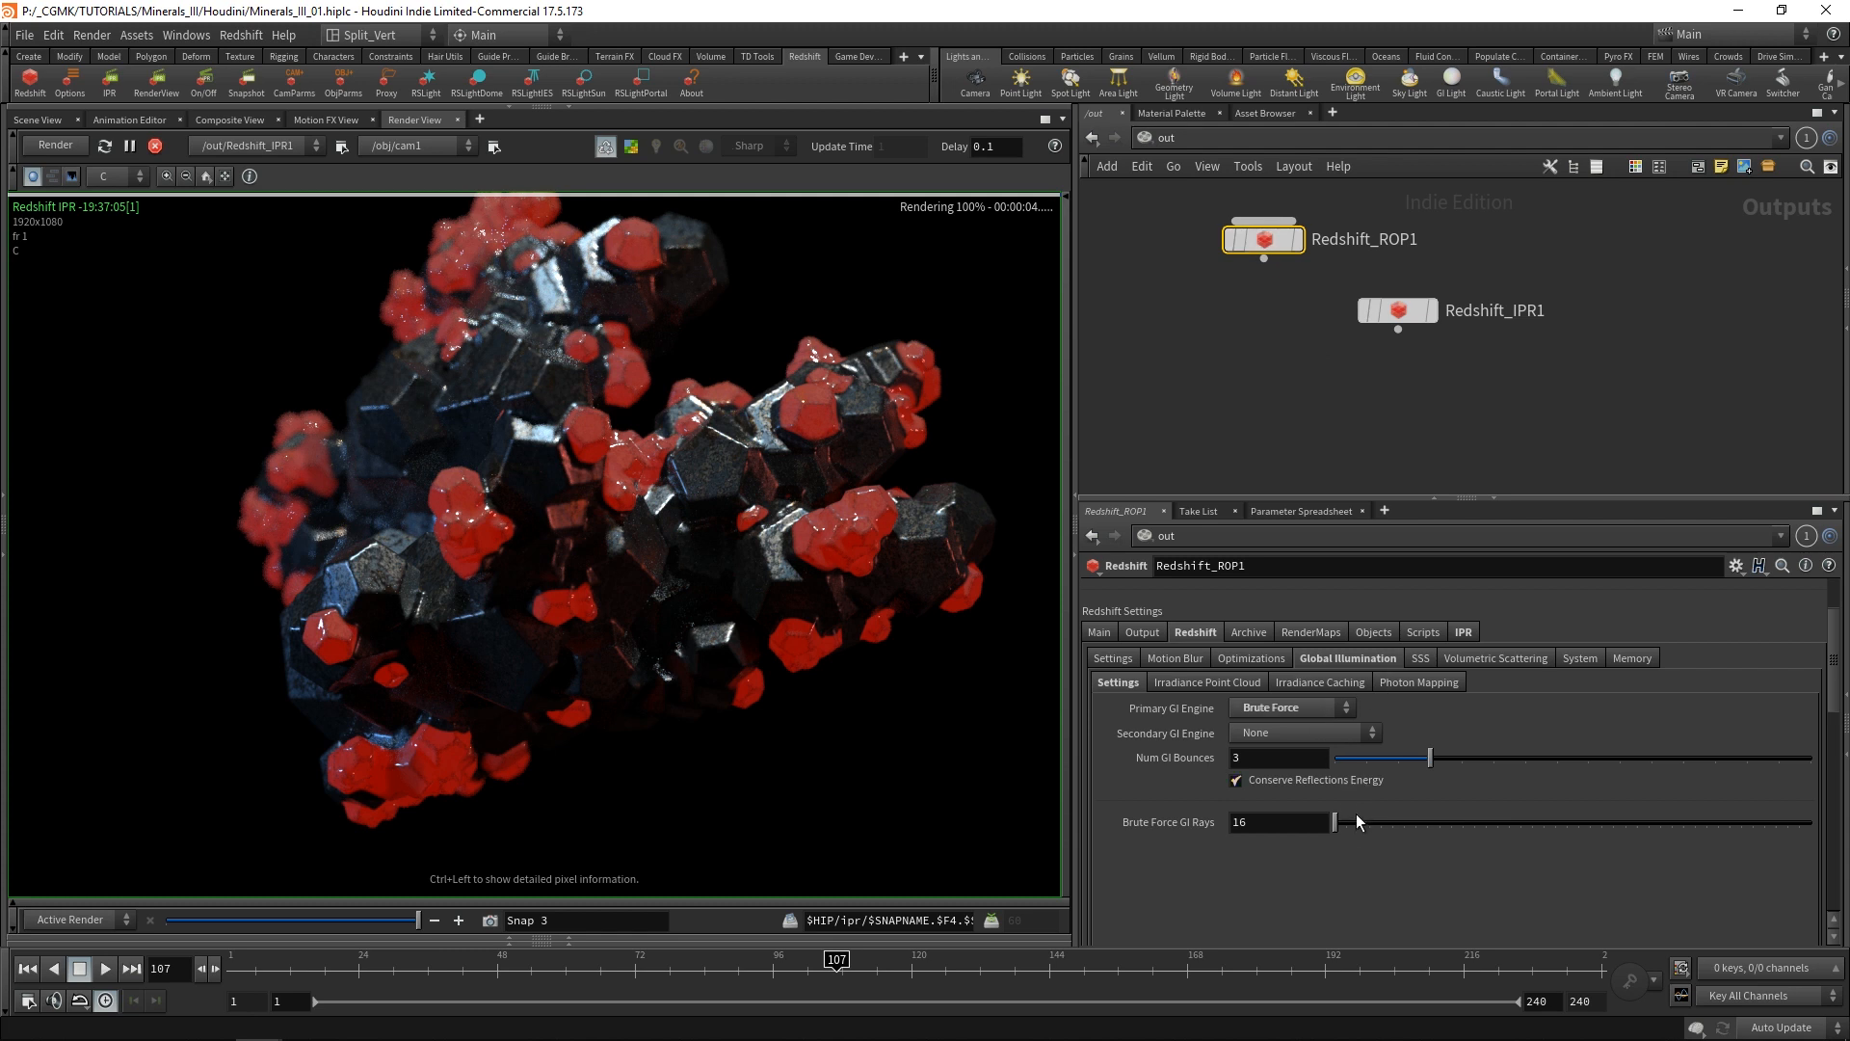
double_click(1264, 833)
text(64)
key(Return)
Set Redshift_ROP1's unified sampling to 8 Min Samples, 256 Max Samples and an adaptive error threshold of 0.005.
click(1114, 659)
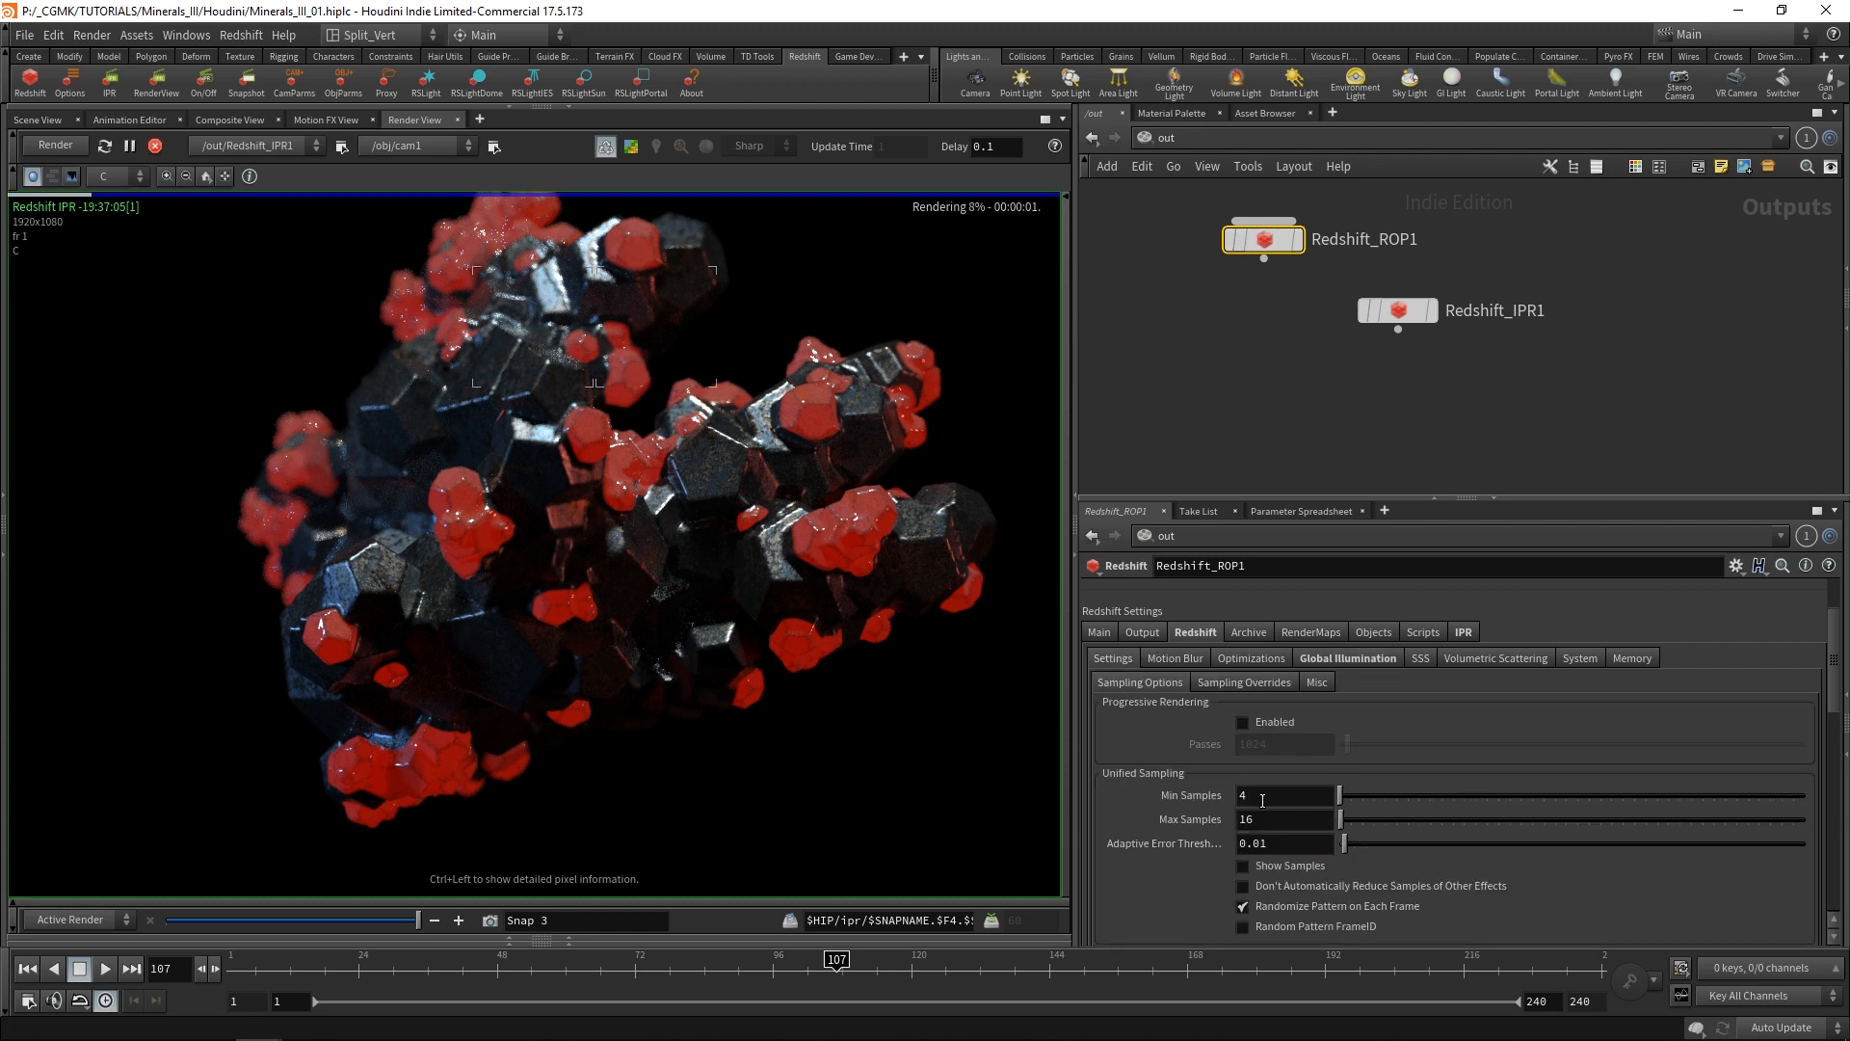
double_click(1263, 795)
text(8)
key(Tab)
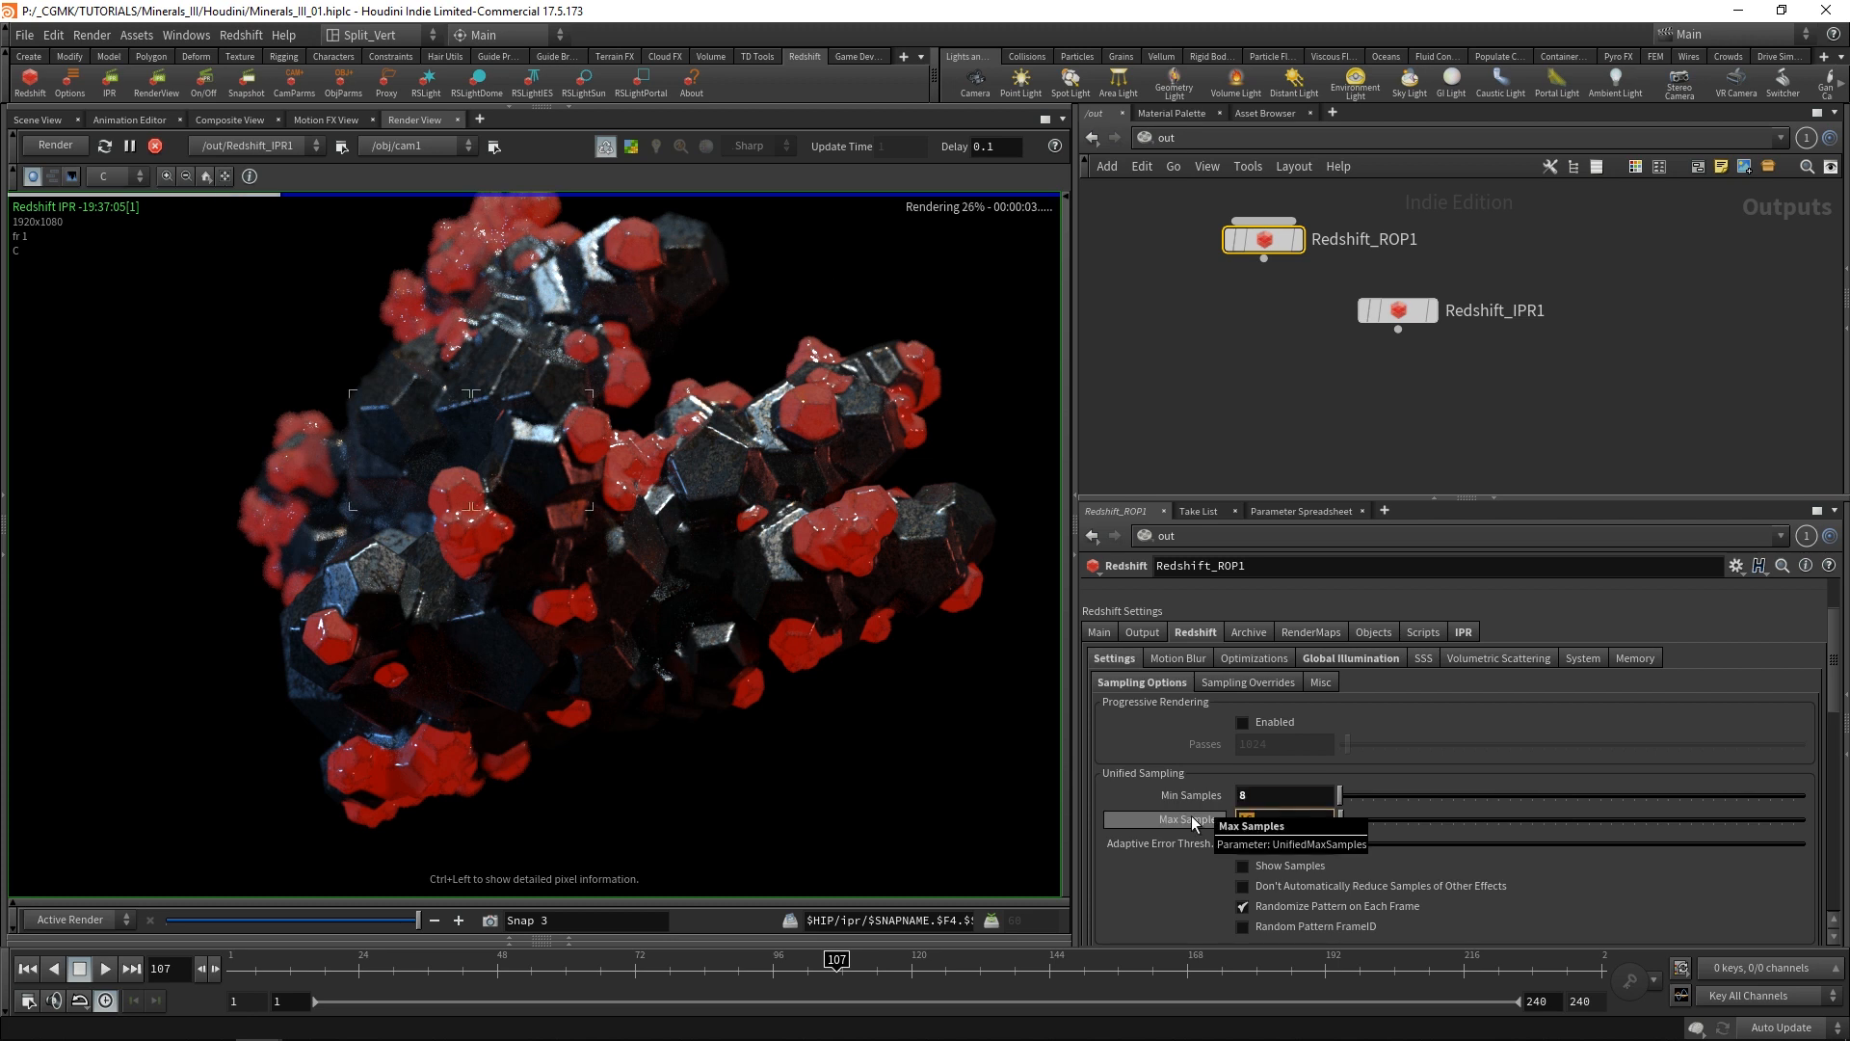
text(256)
key(Return)
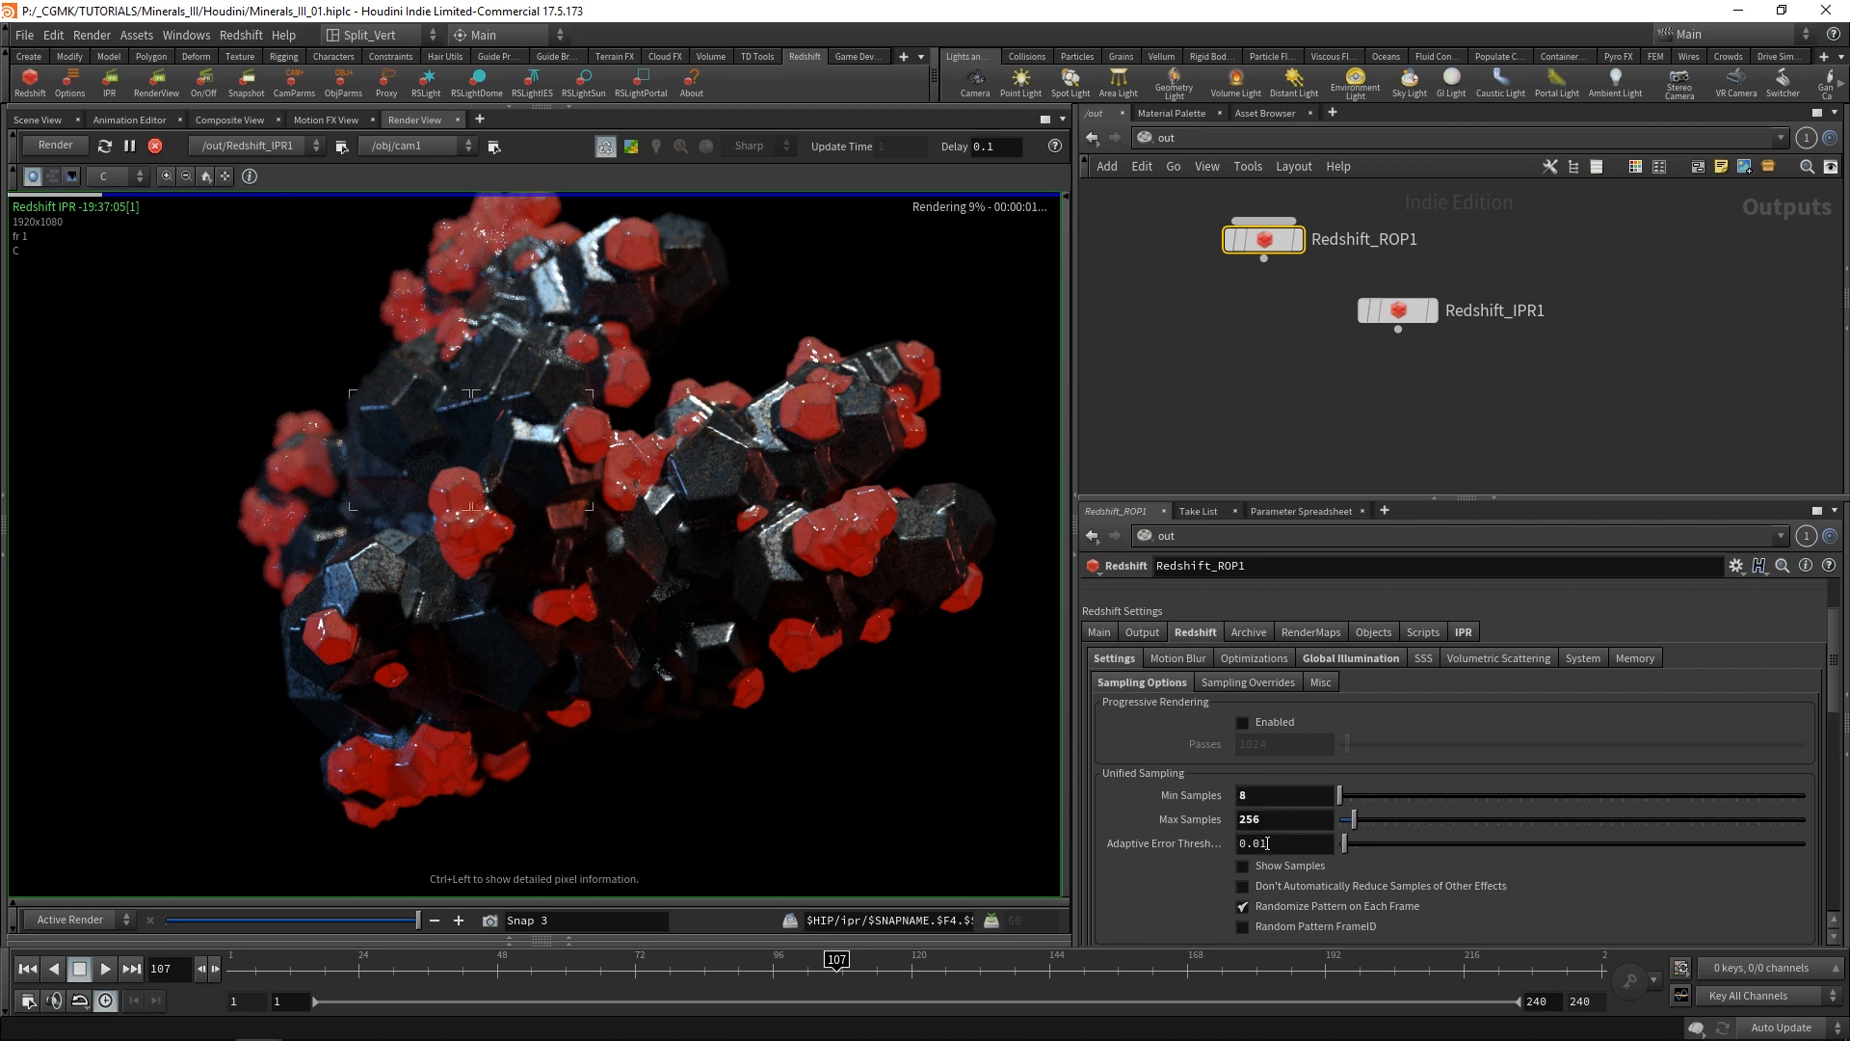
drag(1262, 844, 1299, 851)
text(05)
key(Return)
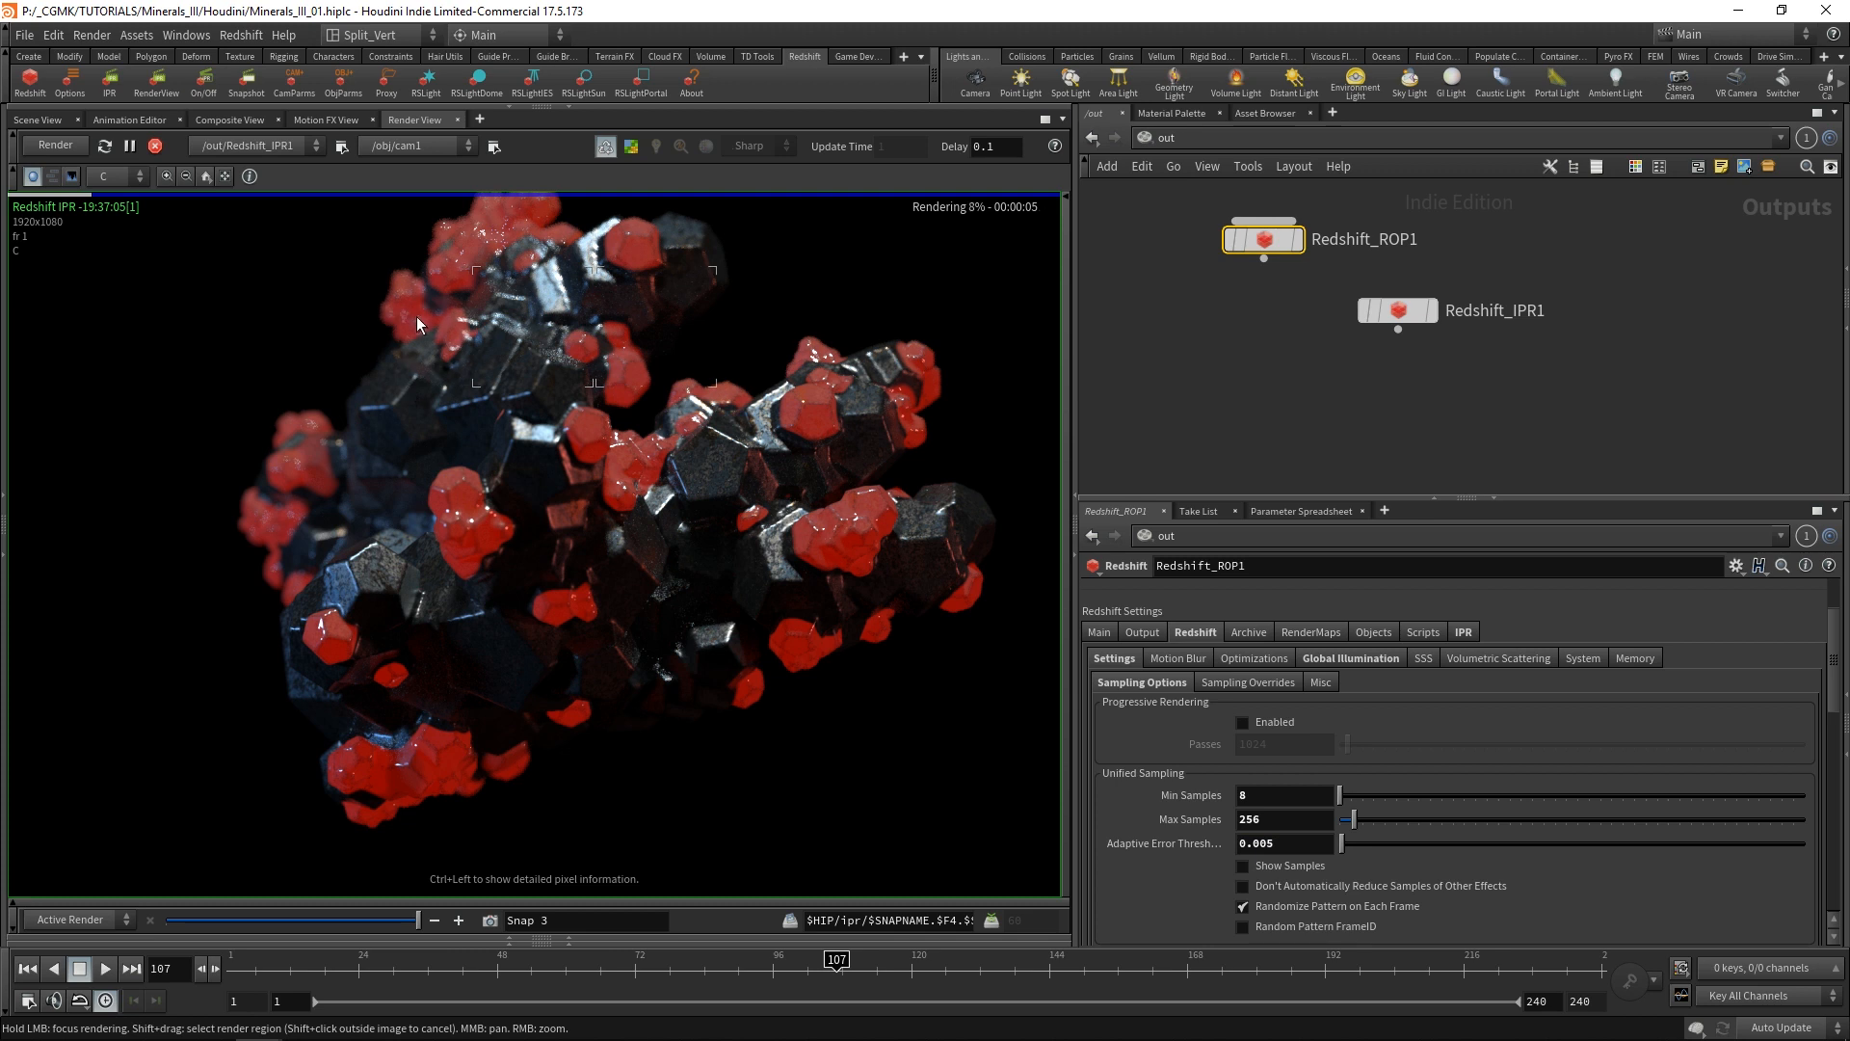
Inspect the noise in the render up close, raise Max Samples to 512, and return the timeline to the first frame.
scroll(414, 311, up, 3)
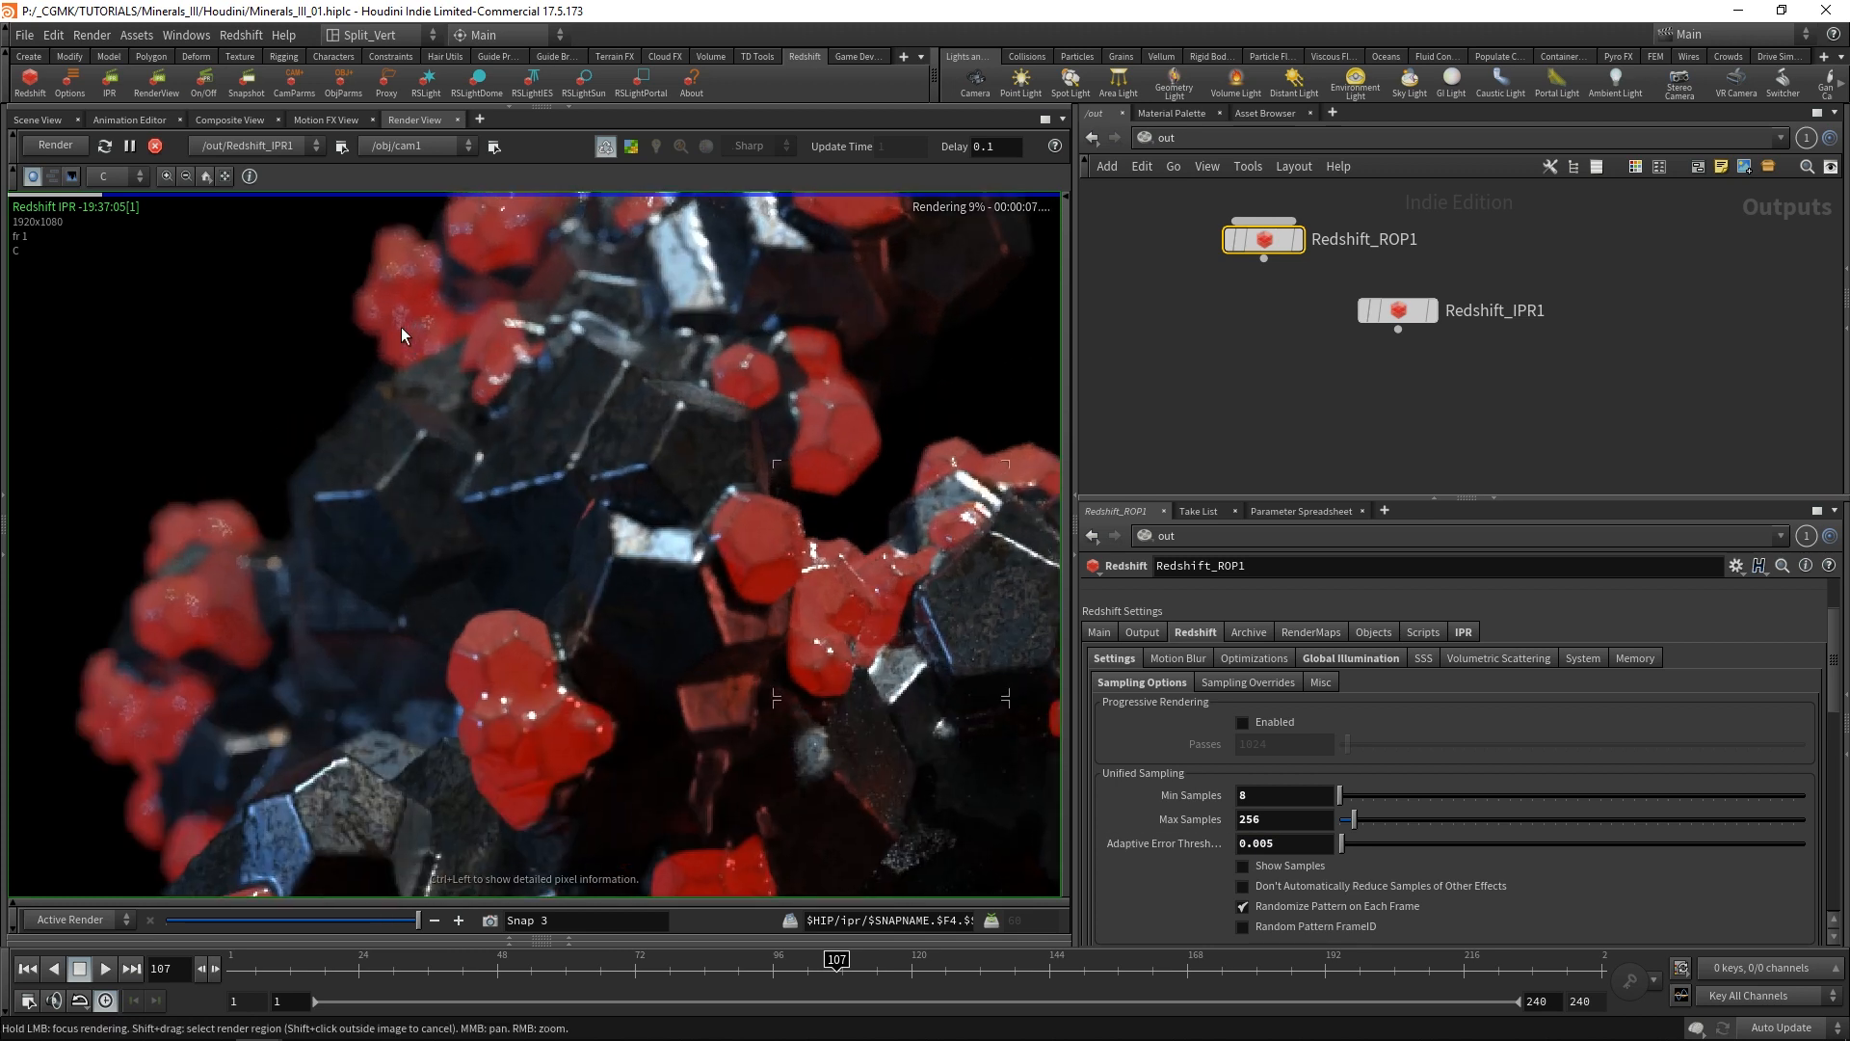
scroll(409, 330, down, 3)
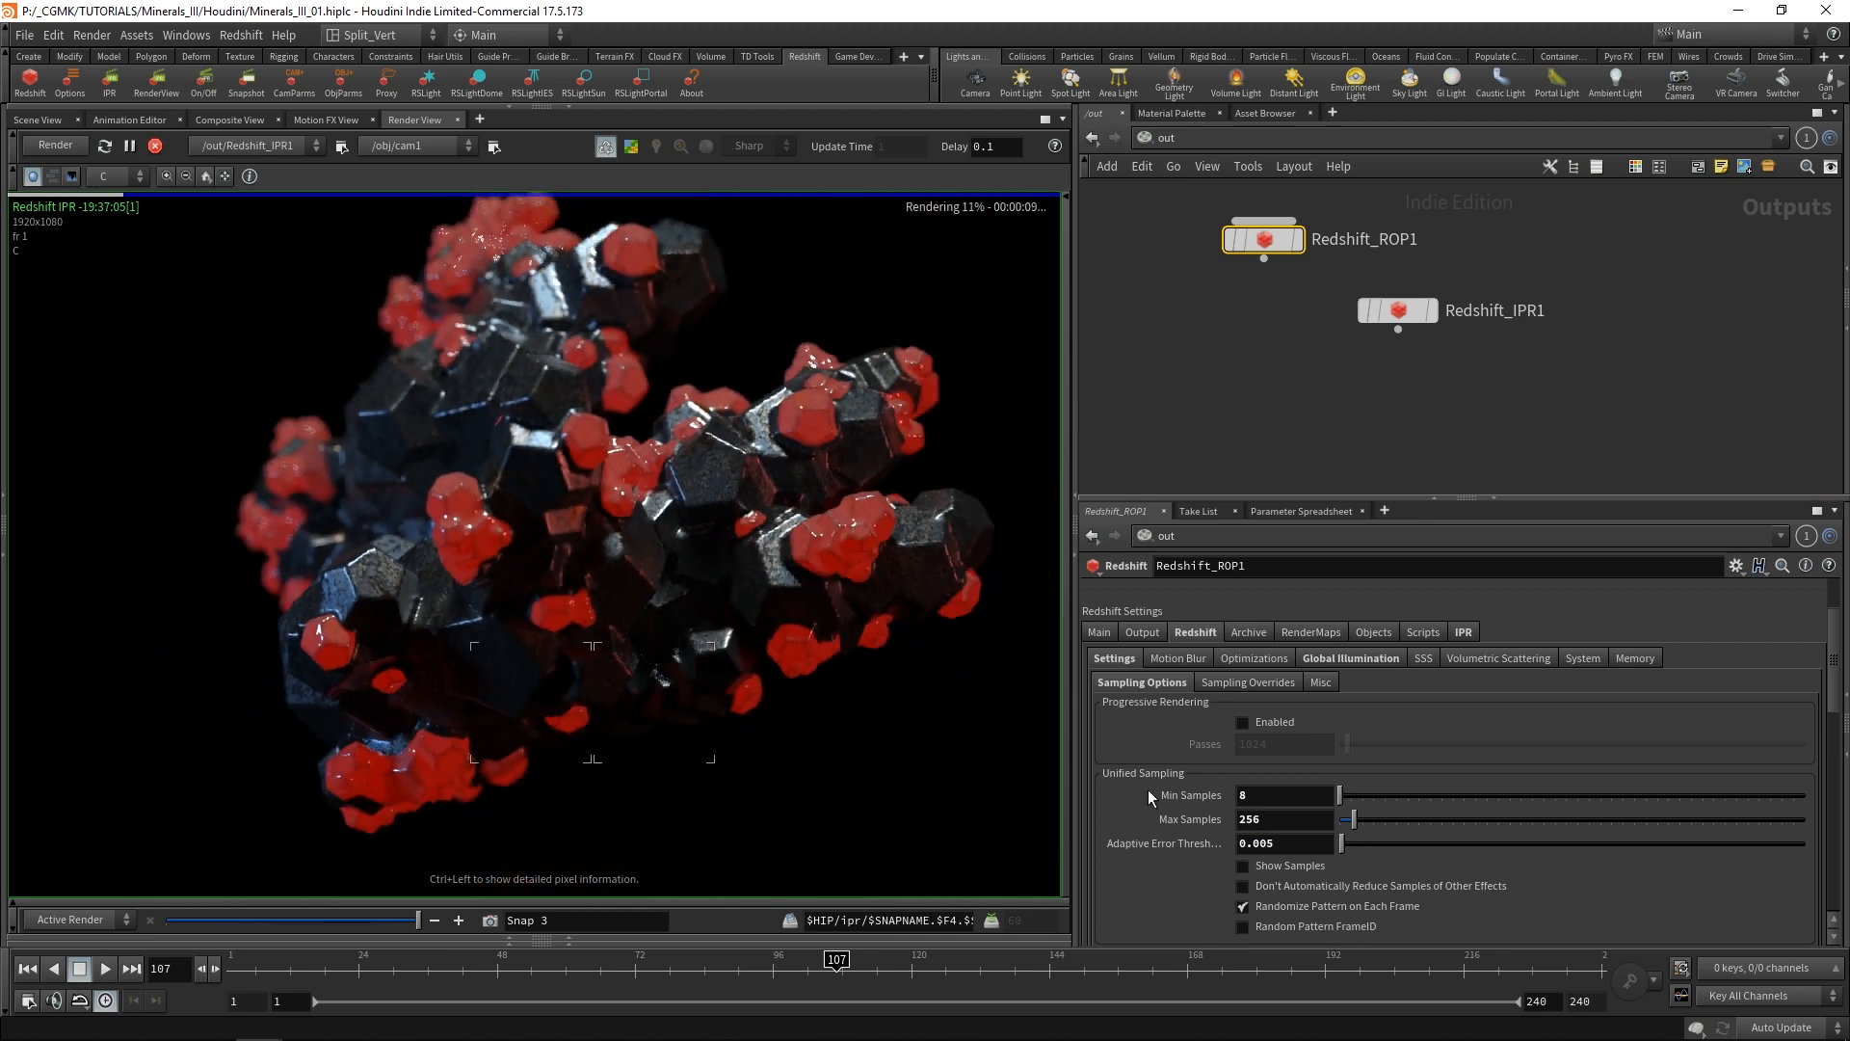
click(1250, 819)
text(512)
key(Return)
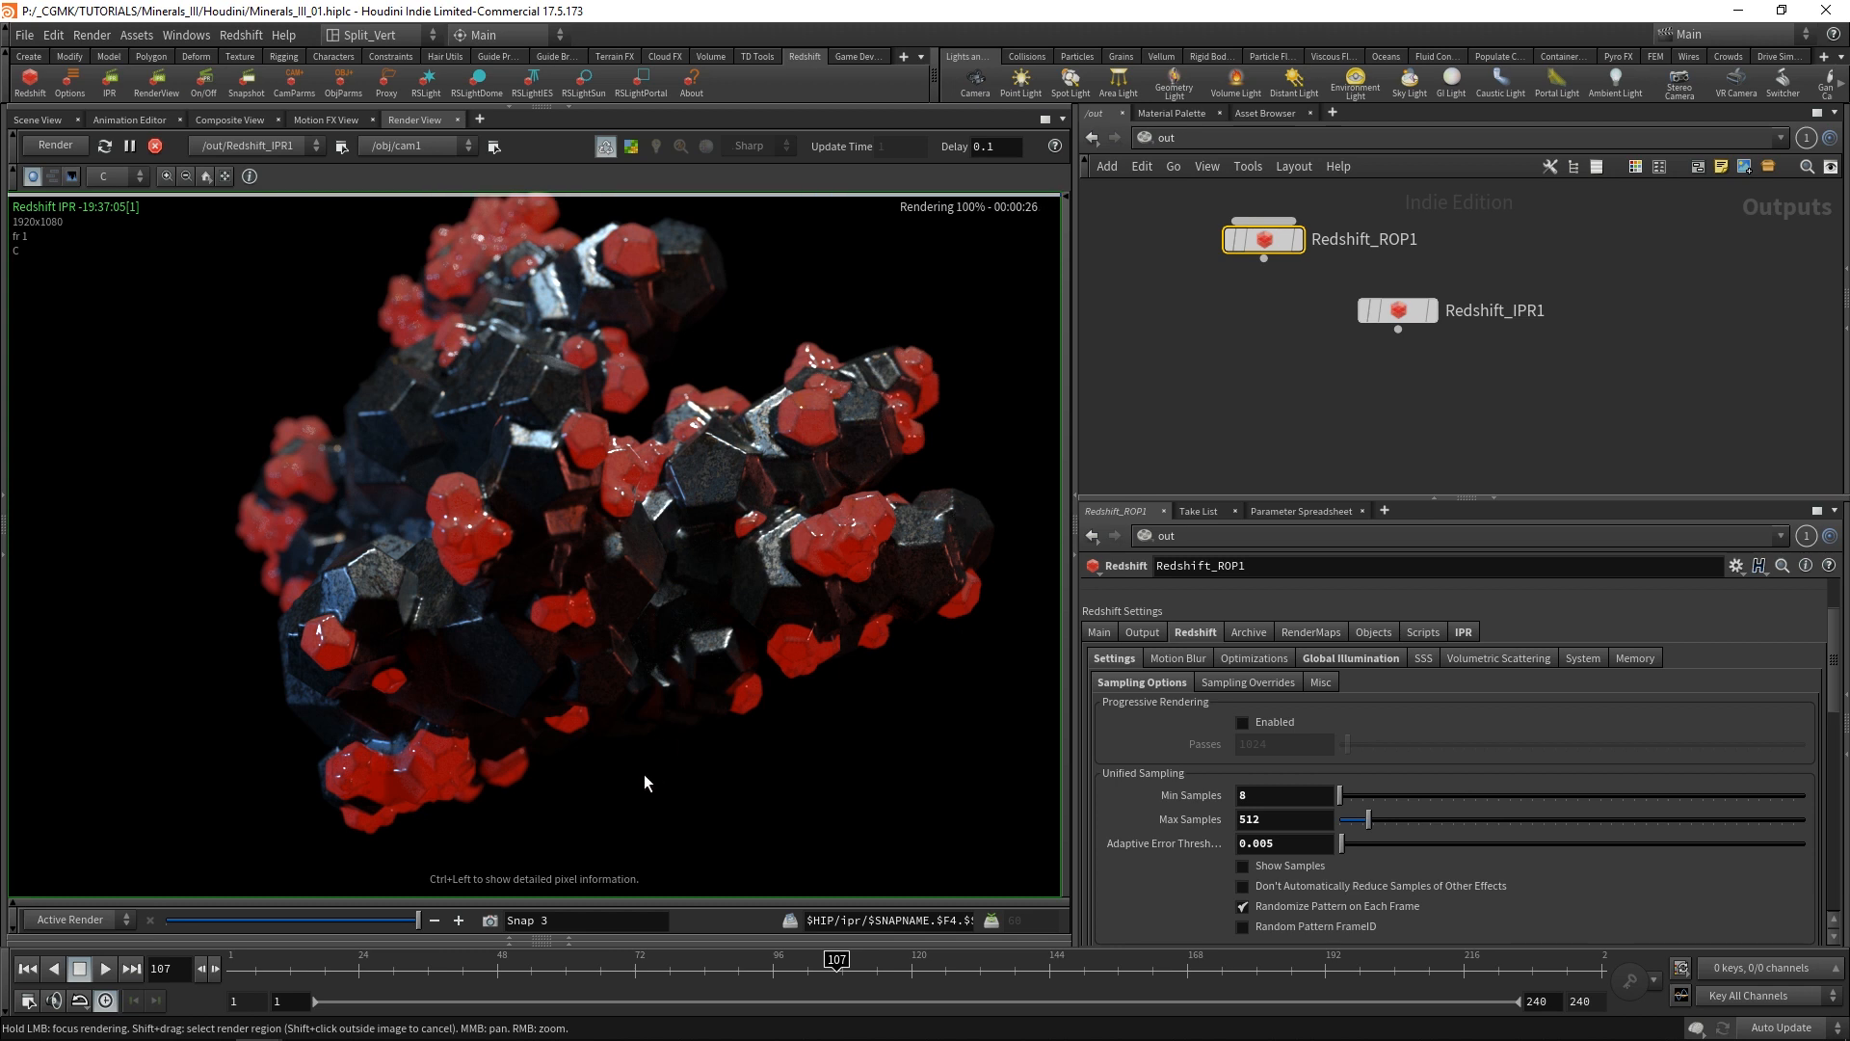
click(27, 971)
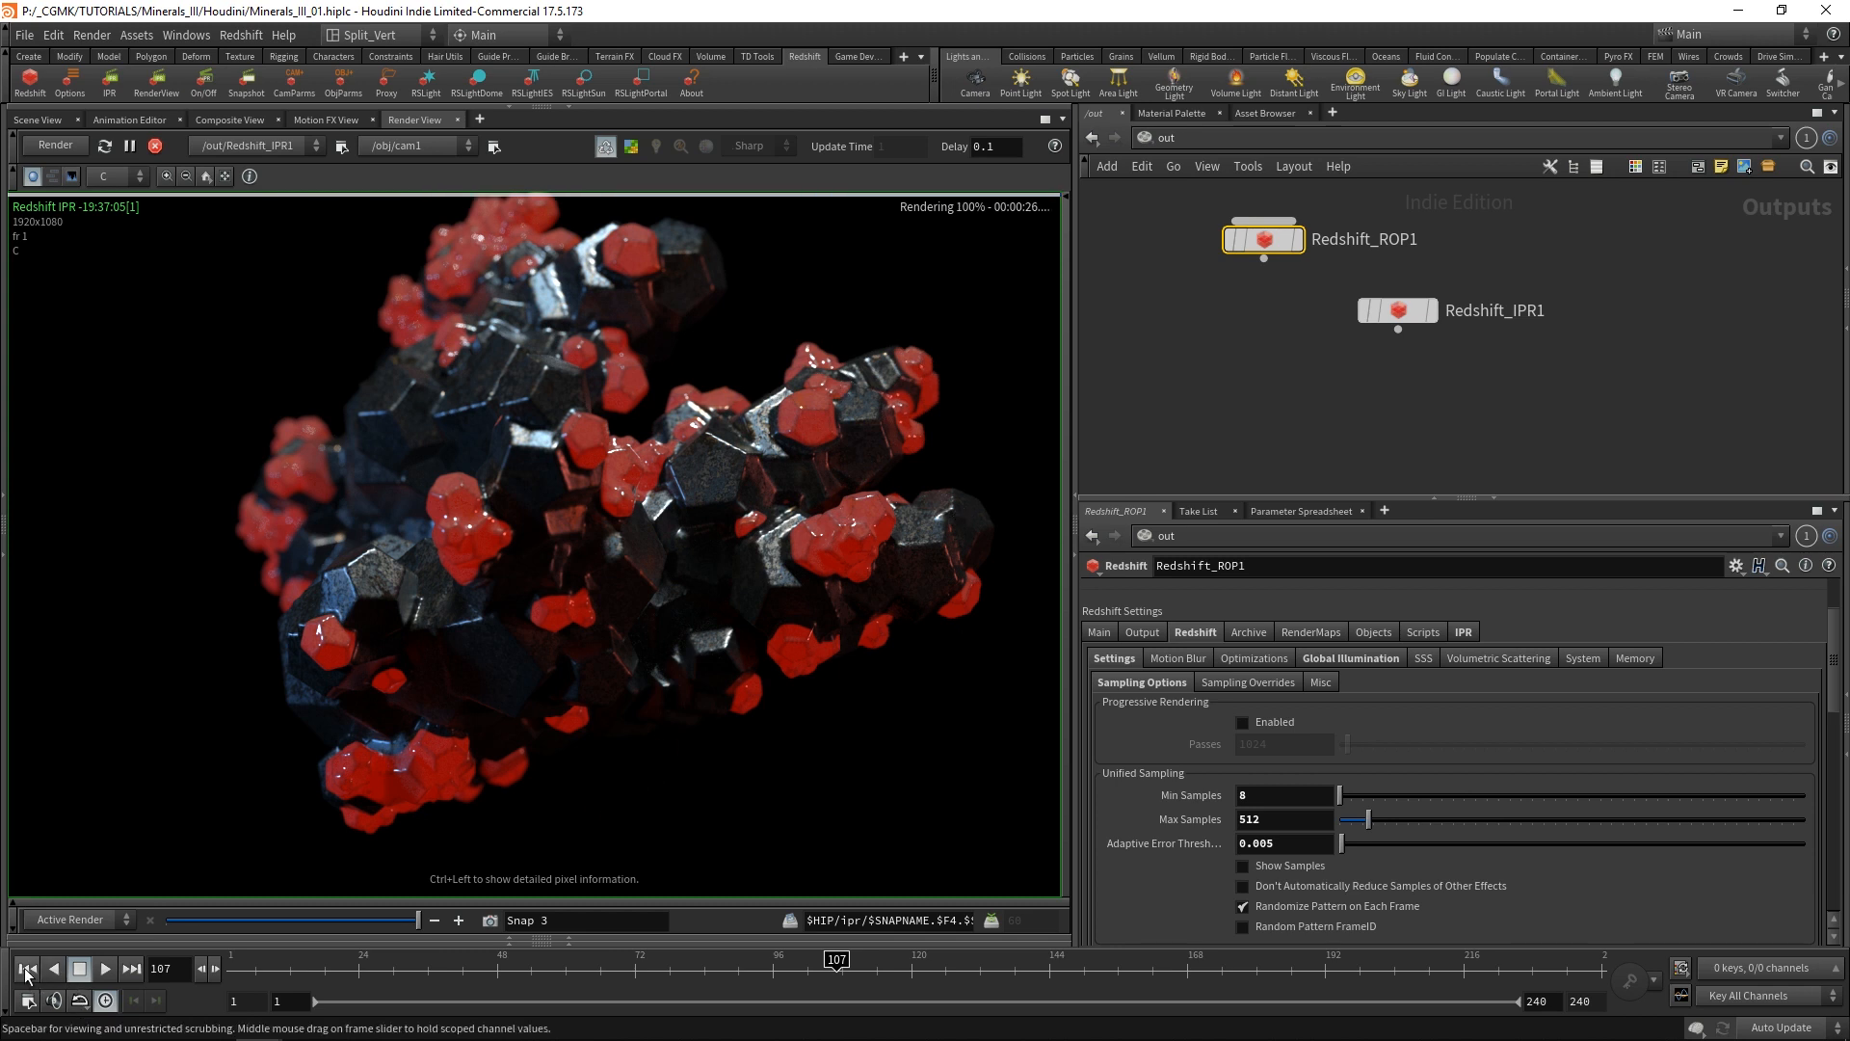